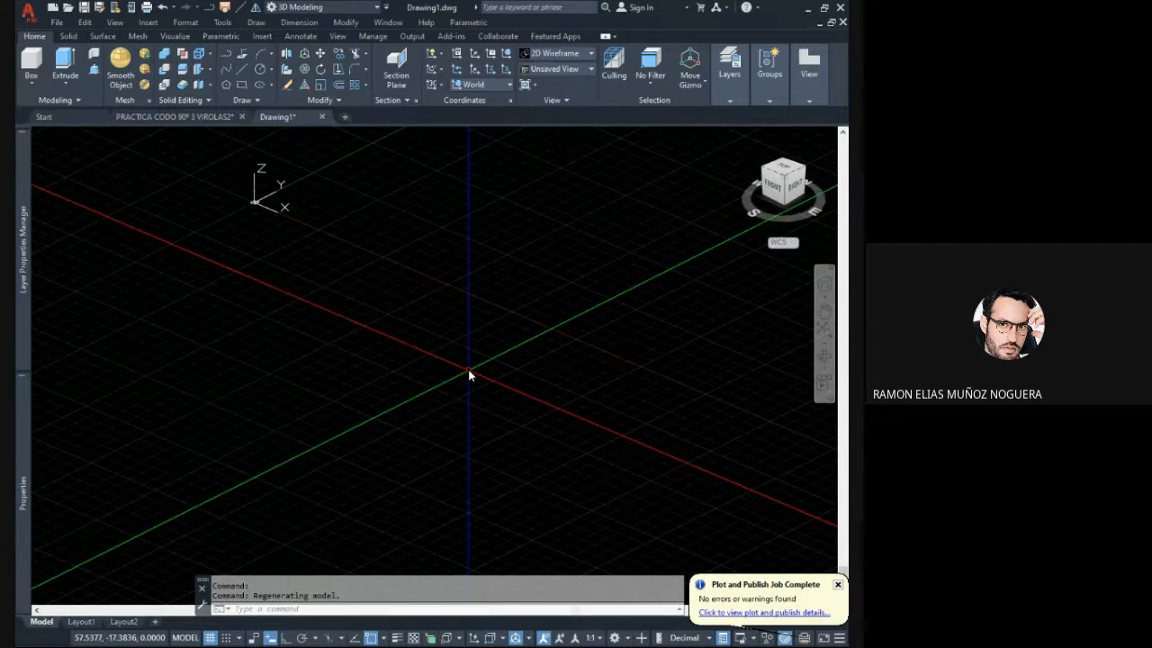
pyautogui.moveTo(467, 371)
pyautogui.mouseDown(button='middle')
pyautogui.moveTo(463, 335)
pyautogui.moveTo(439, 353)
pyautogui.moveTo(424, 337)
pyautogui.moveTo(427, 357)
pyautogui.moveTo(456, 369)
pyautogui.mouseUp(button='middle')
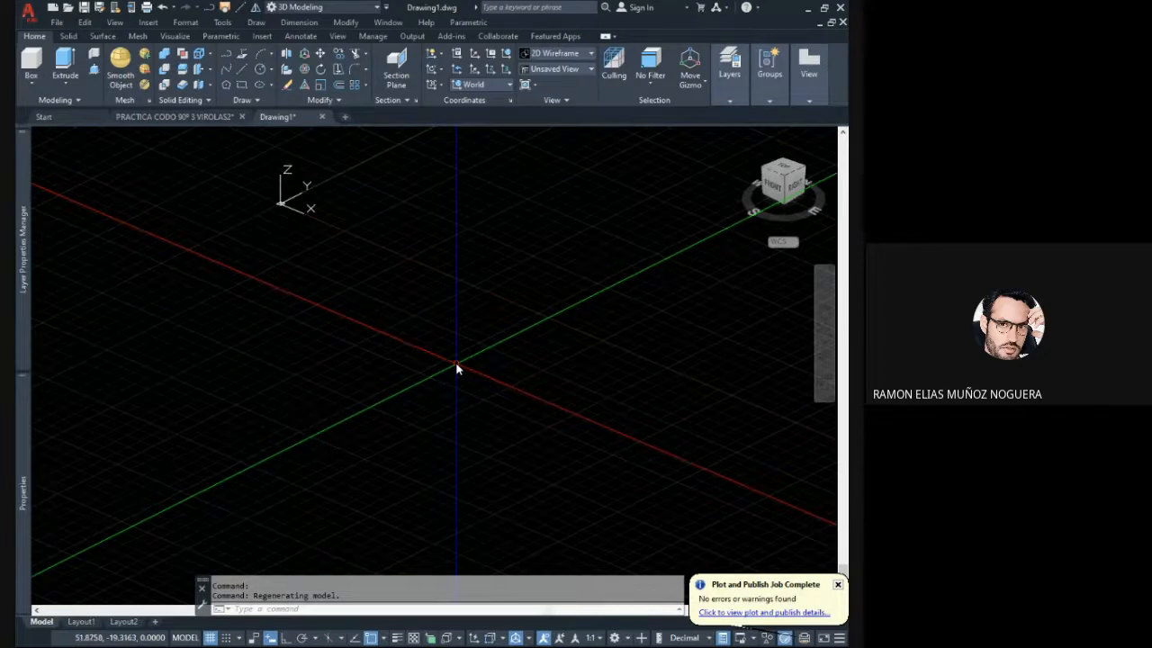
pyautogui.moveTo(458, 368); pyautogui.dragTo(830, 531, button='middle')
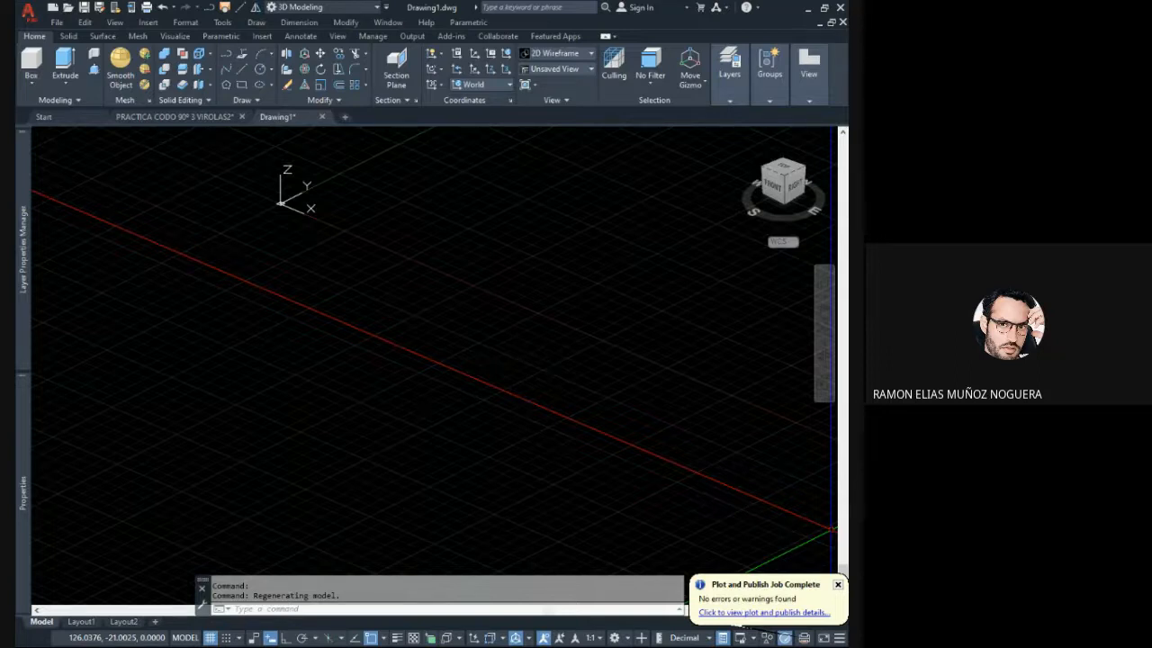
pyautogui.moveTo(833, 529); pyautogui.dragTo(535, 445, button='middle')
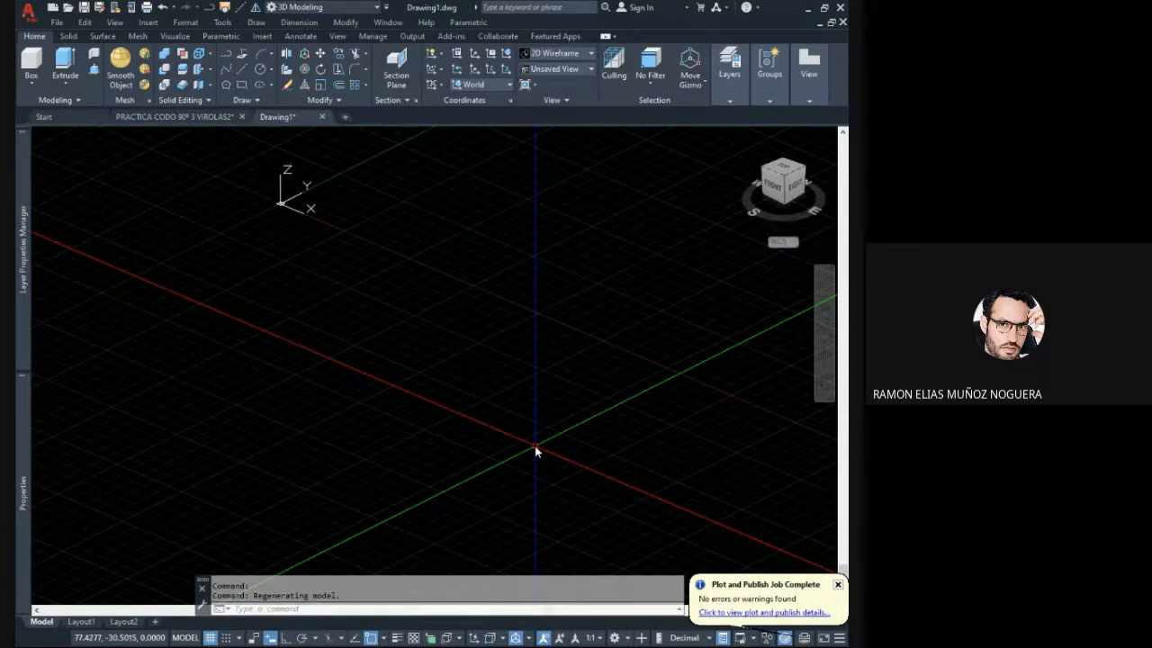
pyautogui.moveTo(534, 447); pyautogui.dragTo(578, 484, button='middle')
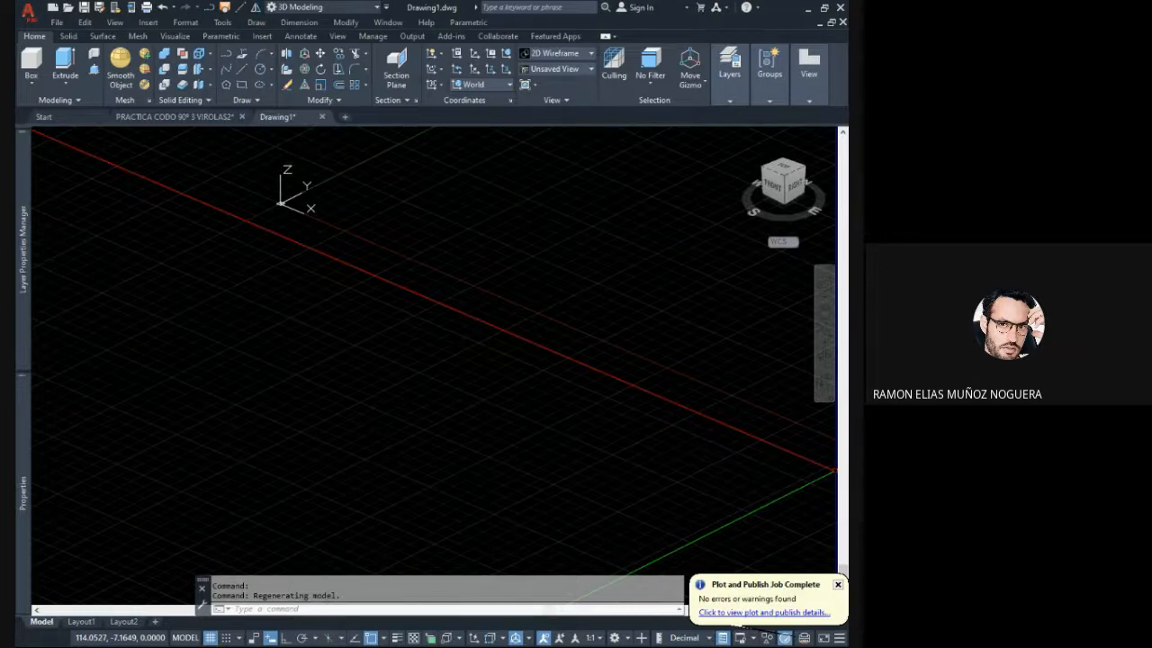
pyautogui.click(521, 449)
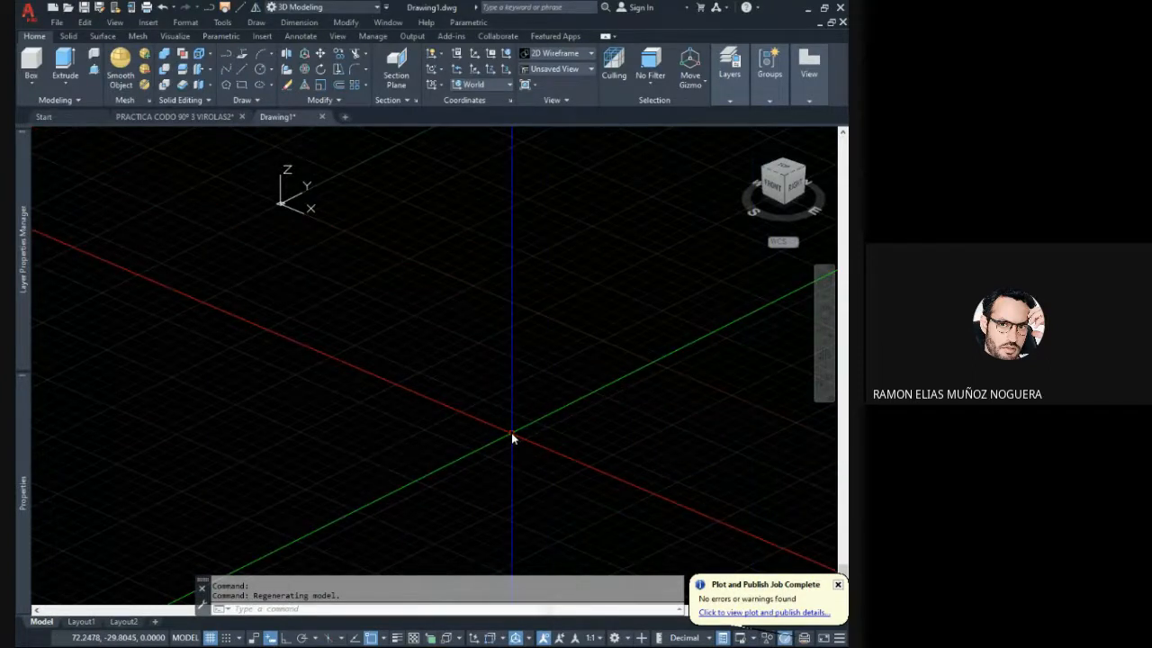
pyautogui.moveTo(511, 437); pyautogui.dragTo(576, 459, button='middle')
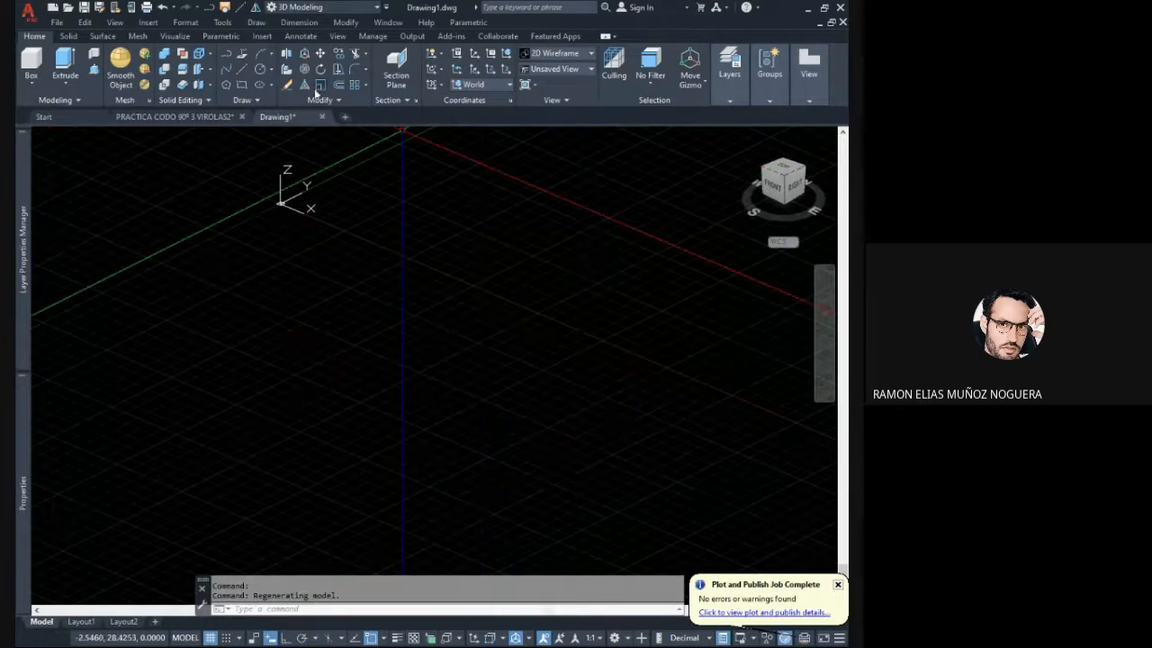
# - Draw a circle with a diameter of 168.3 in the open drawing area and zoom to fit it
pyautogui.click(260, 70)
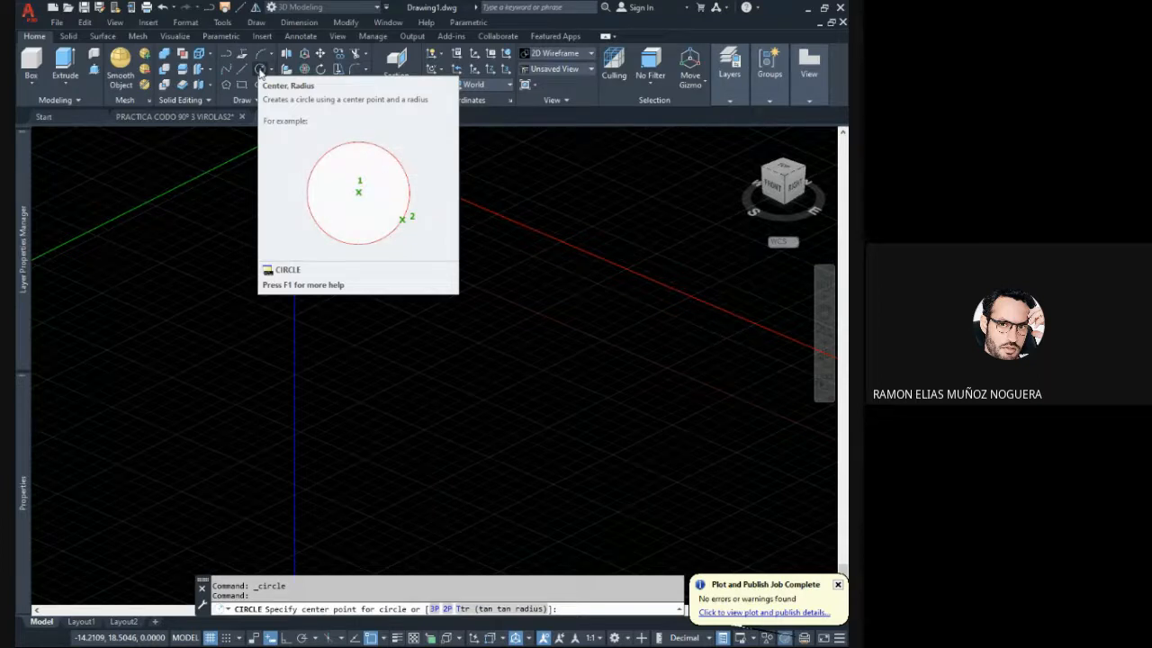
pyautogui.click(350, 341)
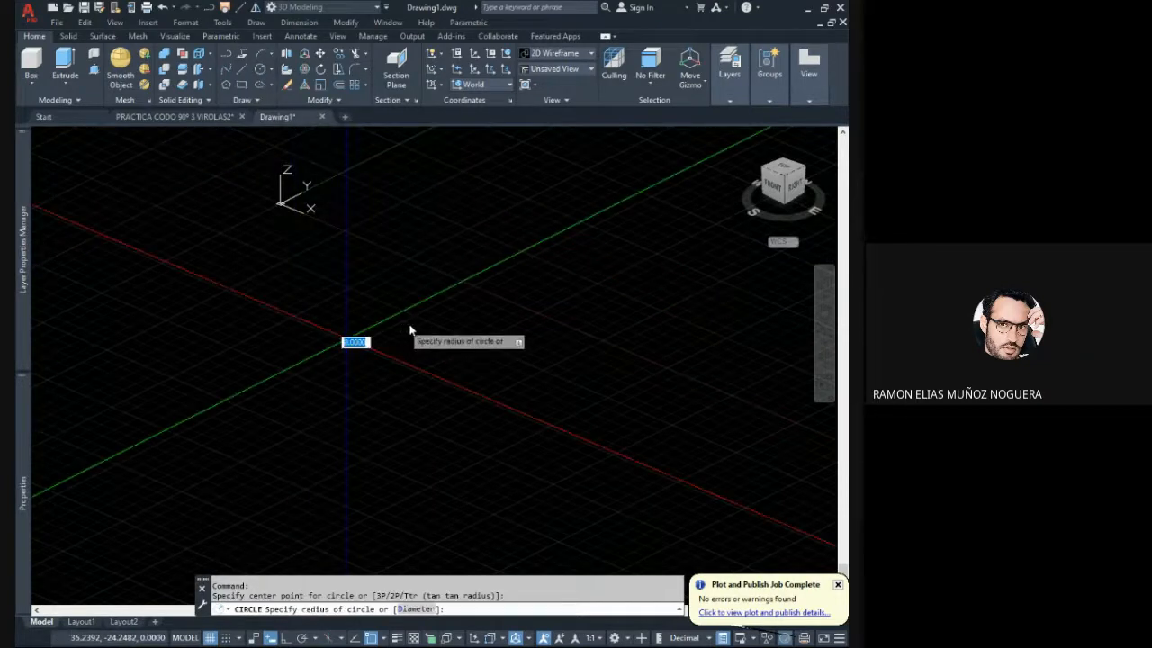
pyautogui.moveTo(419, 326); pyautogui.dragTo(494, 315, button='middle')
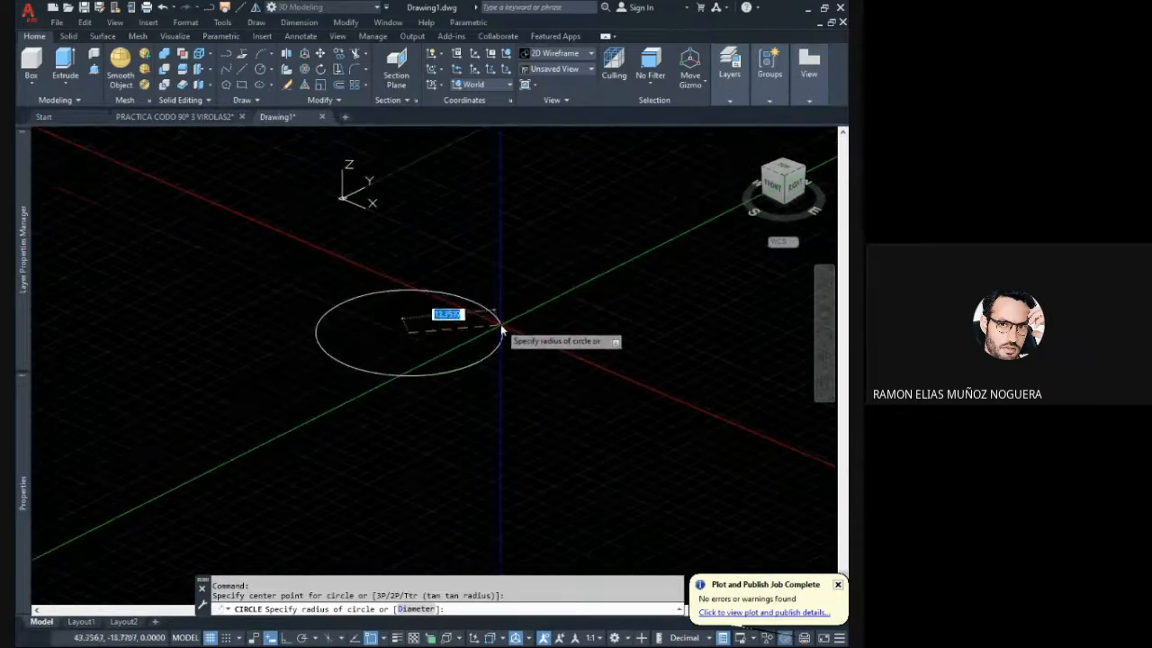
pyautogui.click(413, 611)
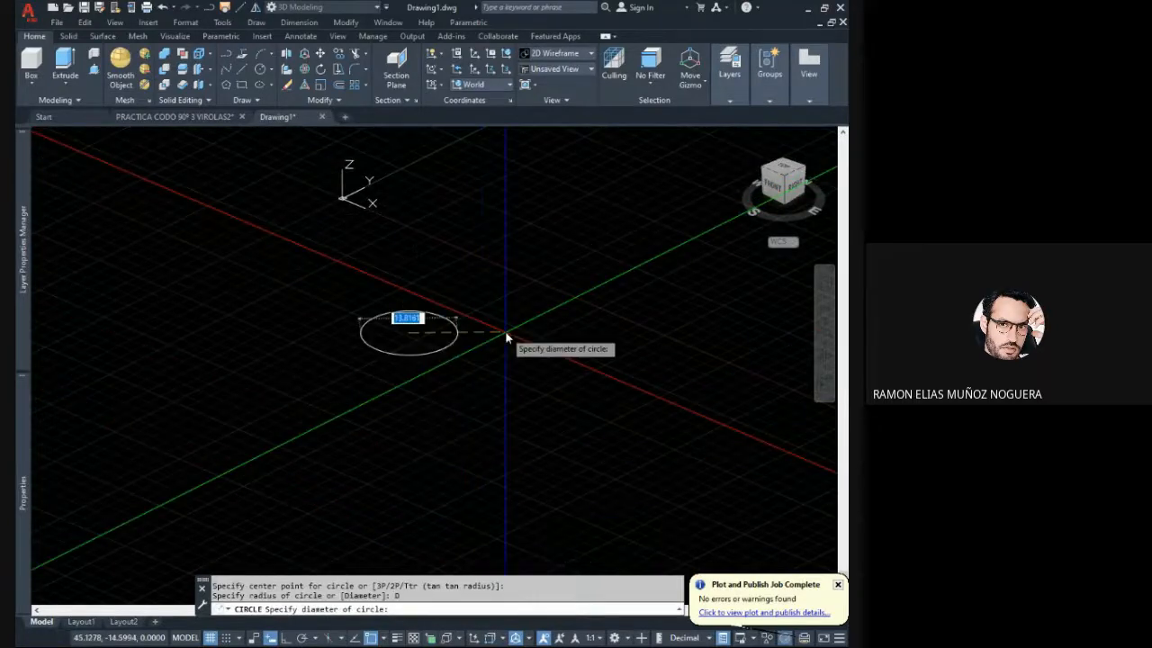
pyautogui.write('168.3')
pyautogui.press('Return')
pyautogui.middleClick(505, 330)
pyautogui.middleClick(505, 330)
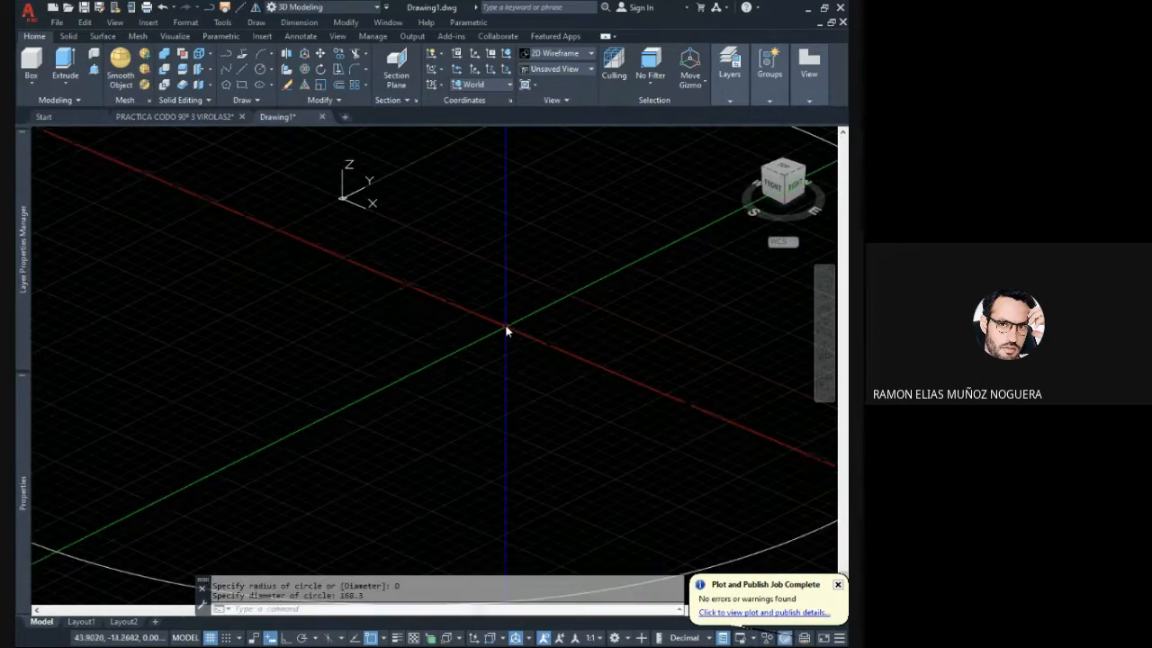
# - Select the new circle to check its diameter and other properties, and clear the selection
pyautogui.click(644, 484)
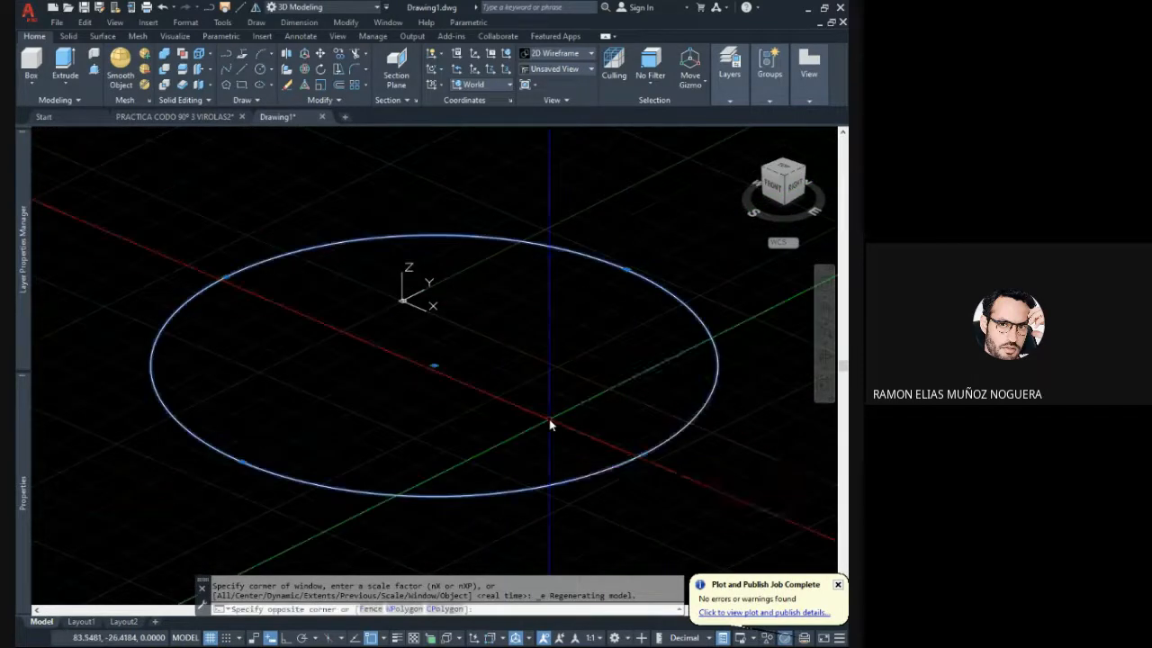
pyautogui.click(550, 419)
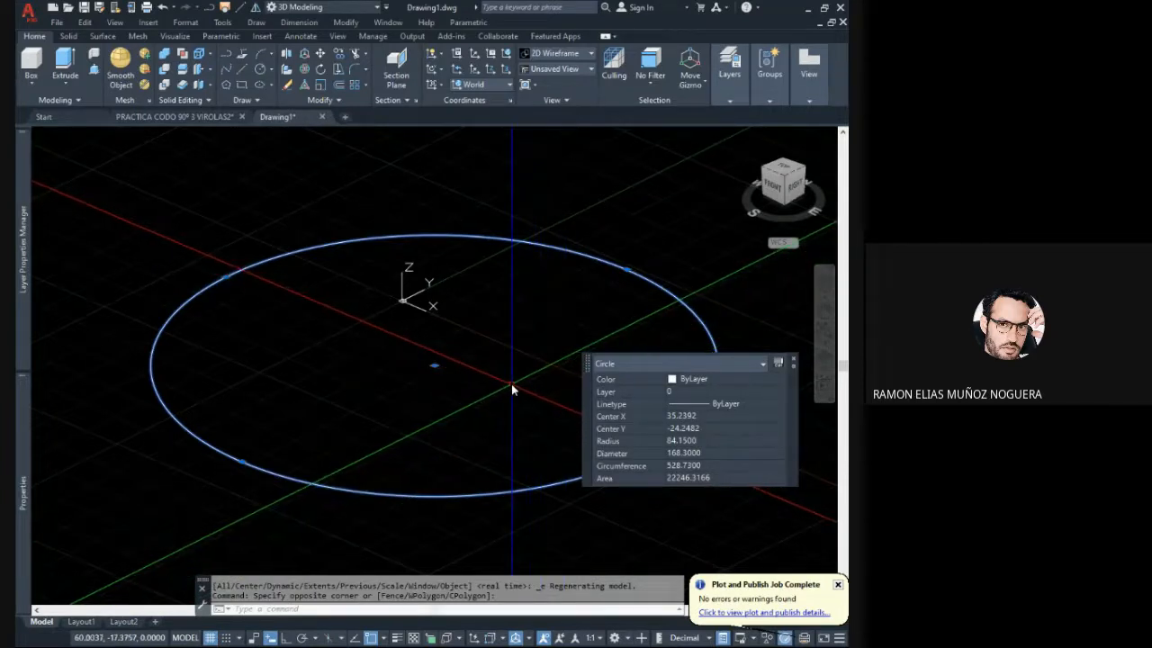
pyautogui.press('Escape')
pyautogui.scroll(-2, 510, 376)
pyautogui.moveTo(510, 376)
pyautogui.mouseDown(button='middle')
pyautogui.moveTo(467, 379)
pyautogui.moveTo(524, 369)
pyautogui.mouseUp(button='middle')
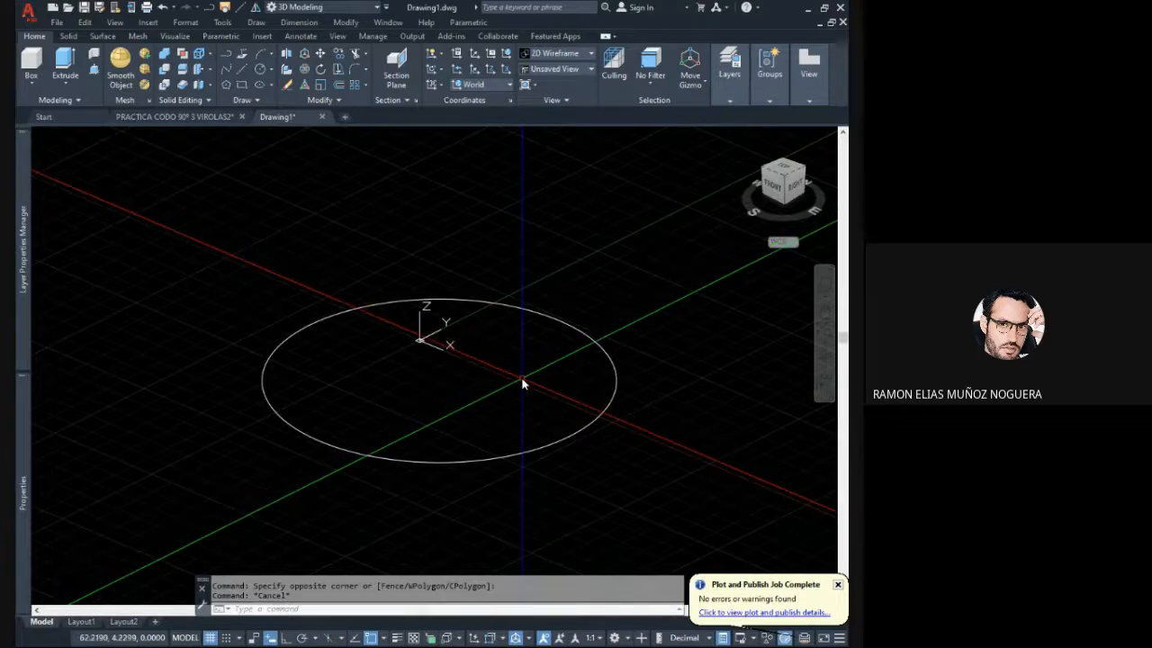
pyautogui.press('Escape')
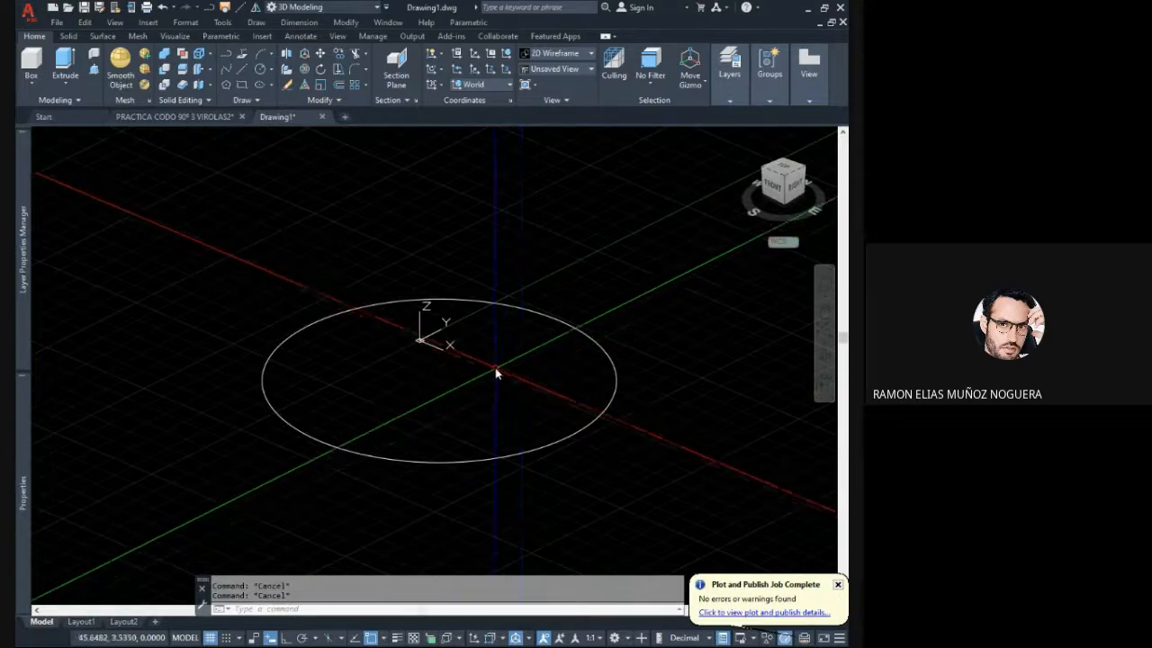
# - Offset the circle inward by 7.11, with Ortho mode turned on, to form the pipe wall's inner outline
pyautogui.keyDown('shift'); pyautogui.moveTo(509, 347); pyautogui.dragTo(355, 106, button='middle'); pyautogui.keyUp('shift')
pyautogui.click(339, 86)
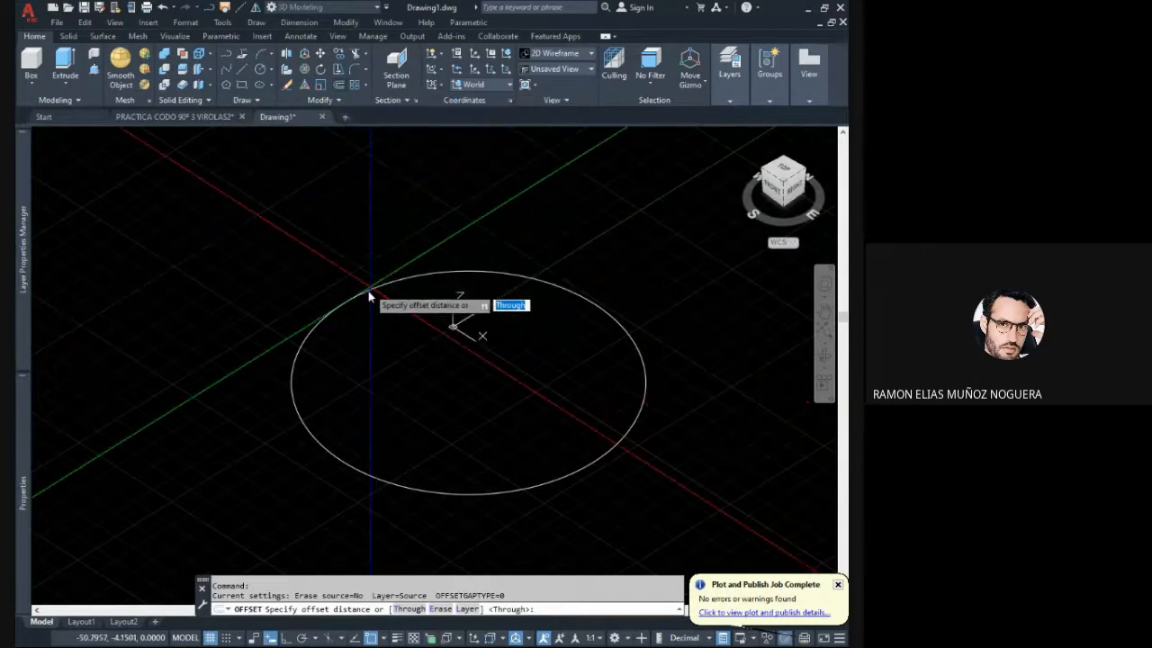
pyautogui.click(348, 305)
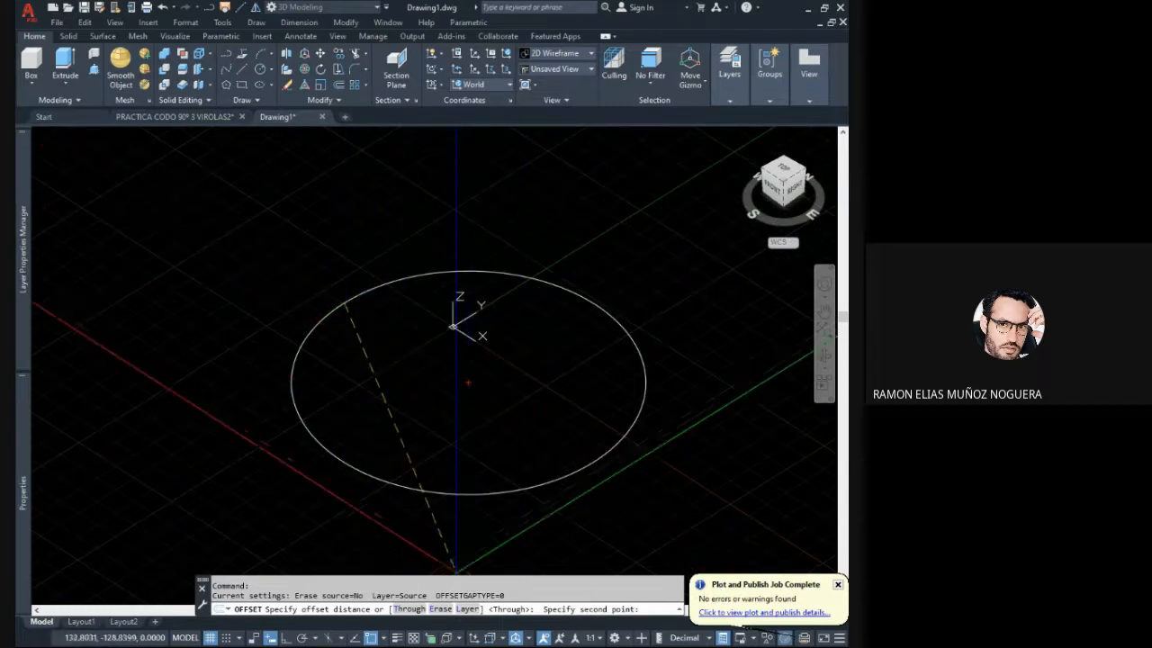
pyautogui.click(286, 640)
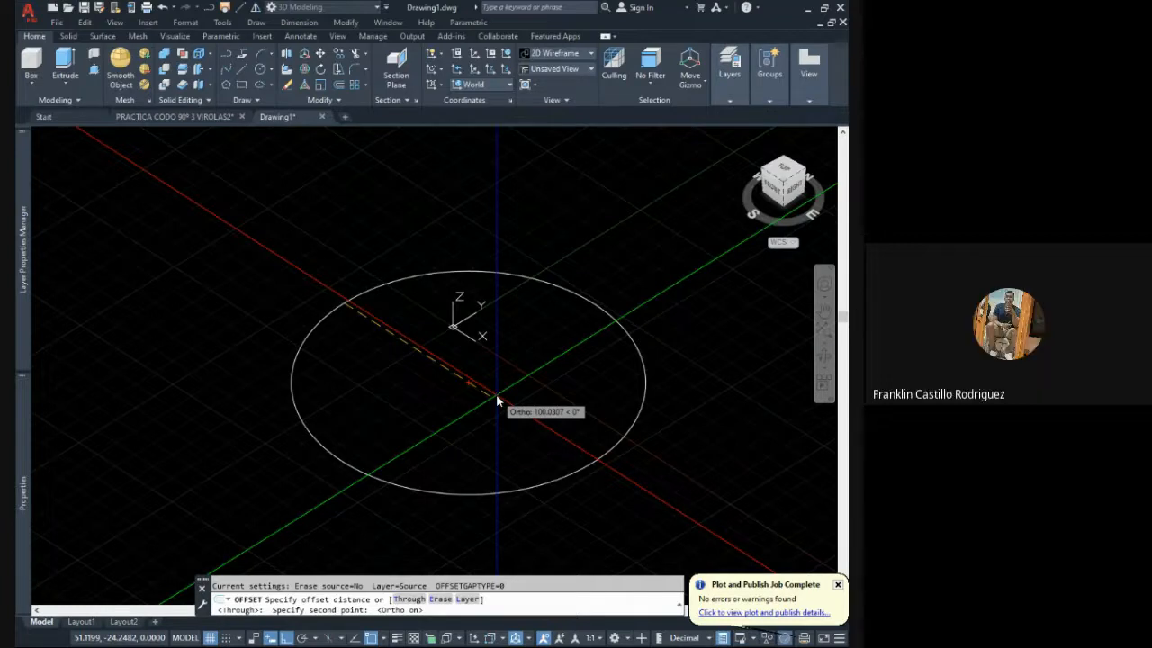
pyautogui.write('7,11')
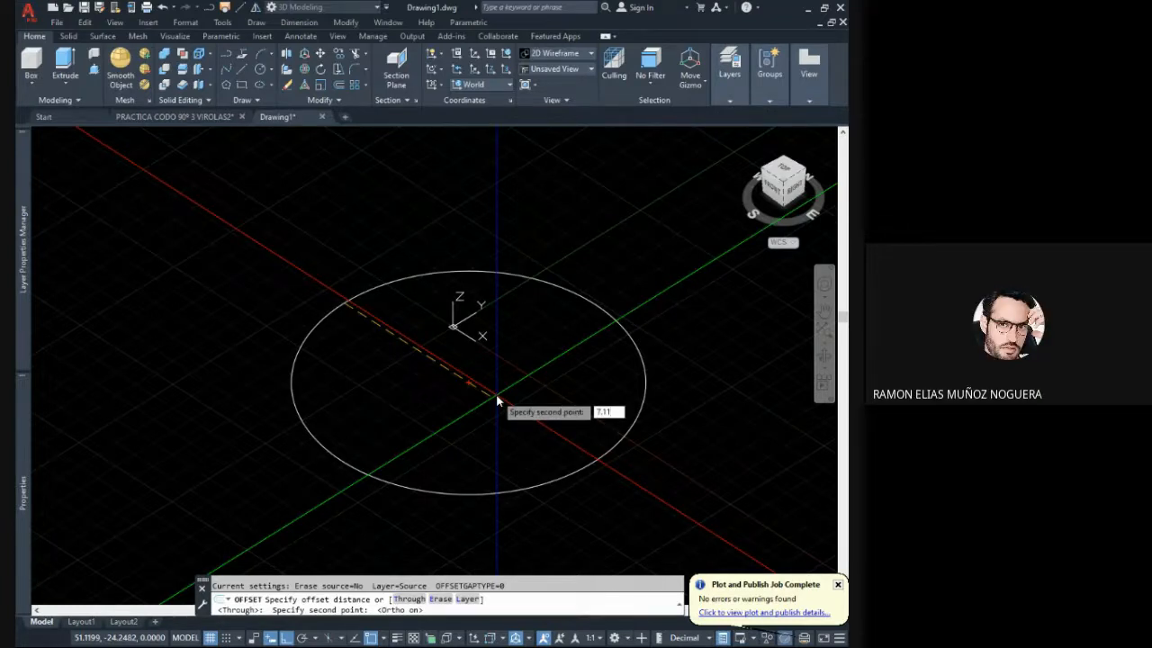
pyautogui.press('Return')
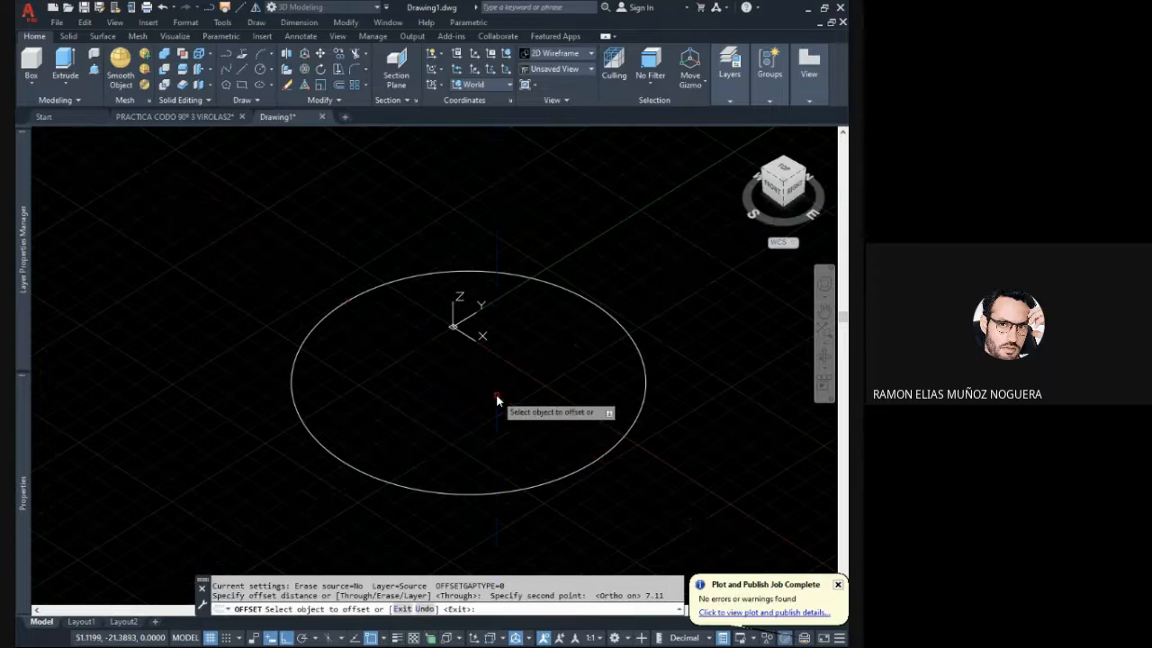
pyautogui.click(363, 295)
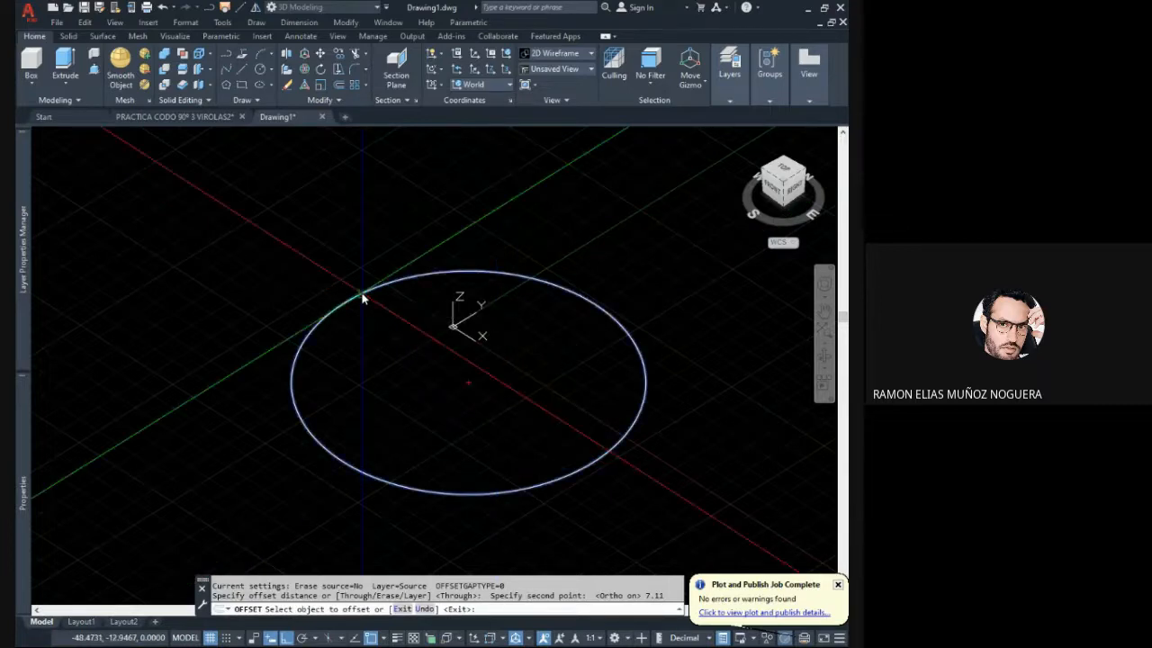
pyautogui.click(414, 333)
pyautogui.rightClick(416, 332)
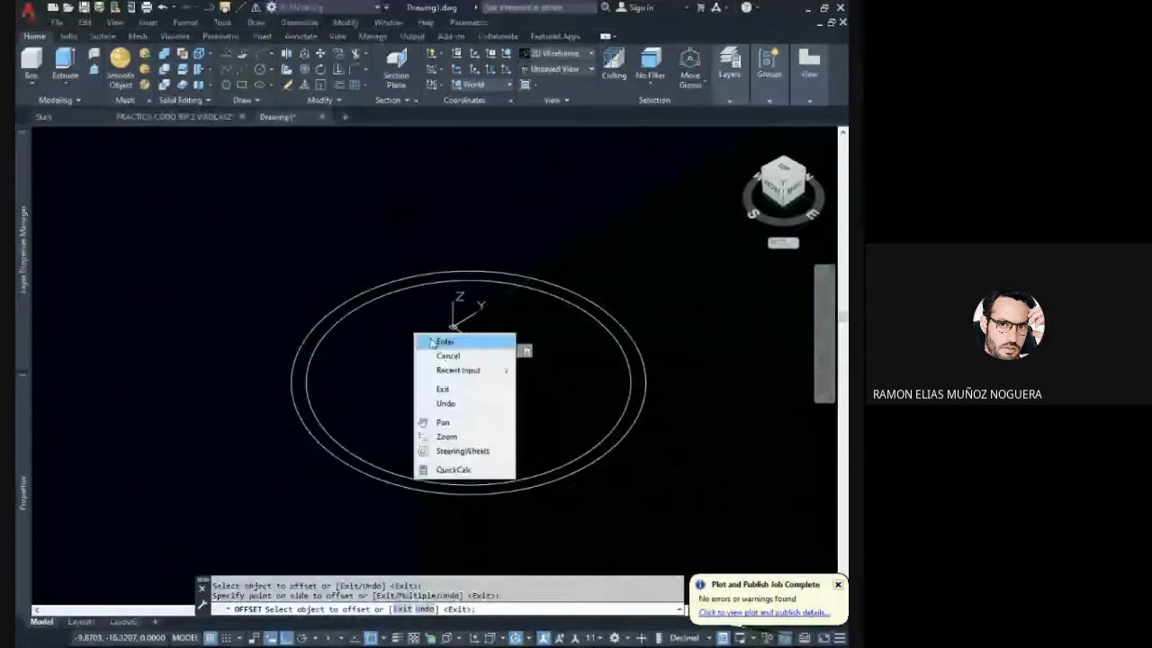
pyautogui.click(441, 335)
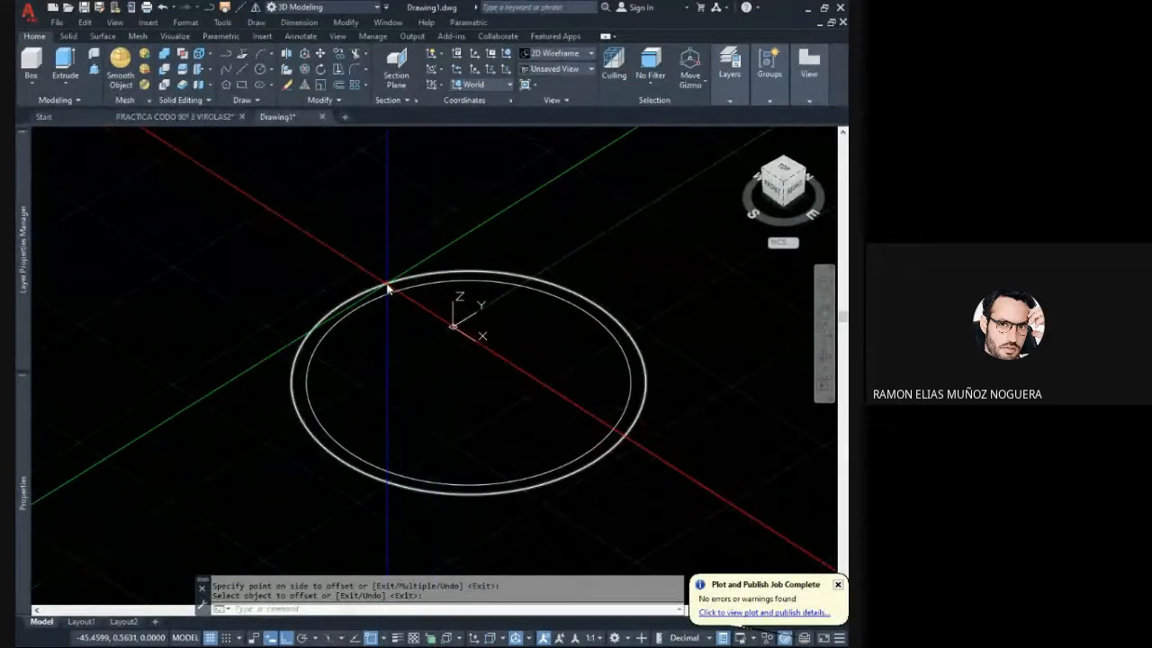
# - Inspect the outer circle's properties and deselect it
pyautogui.moveTo(388, 287); pyautogui.dragTo(391, 284, button='middle')
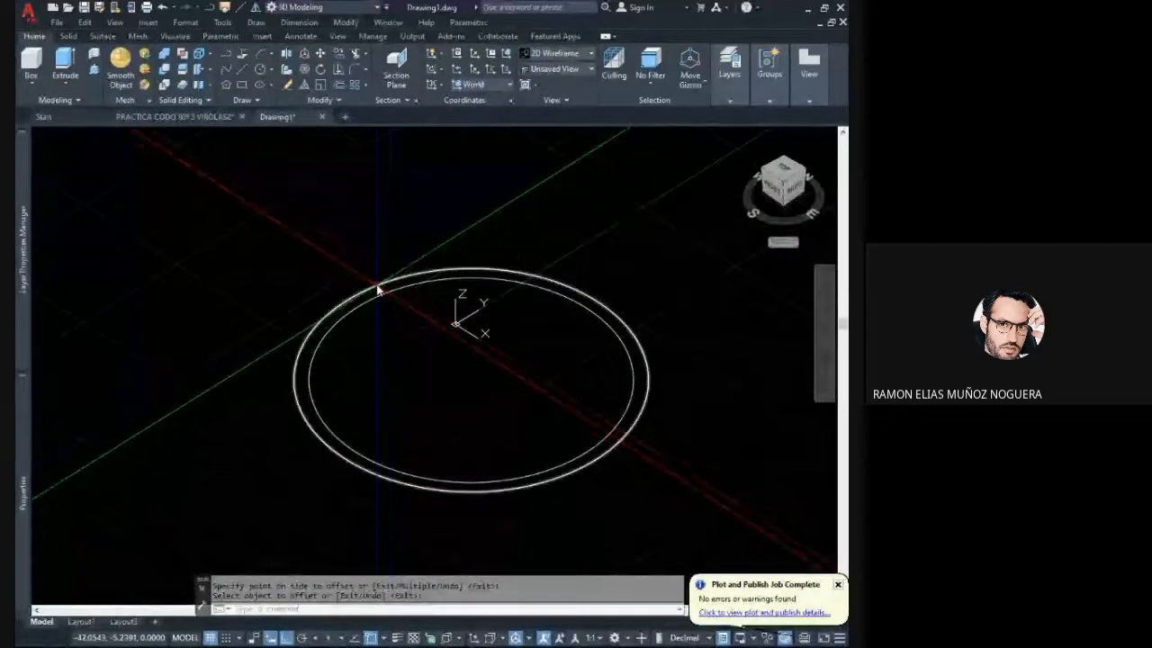
pyautogui.press('Escape')
pyautogui.click(378, 286)
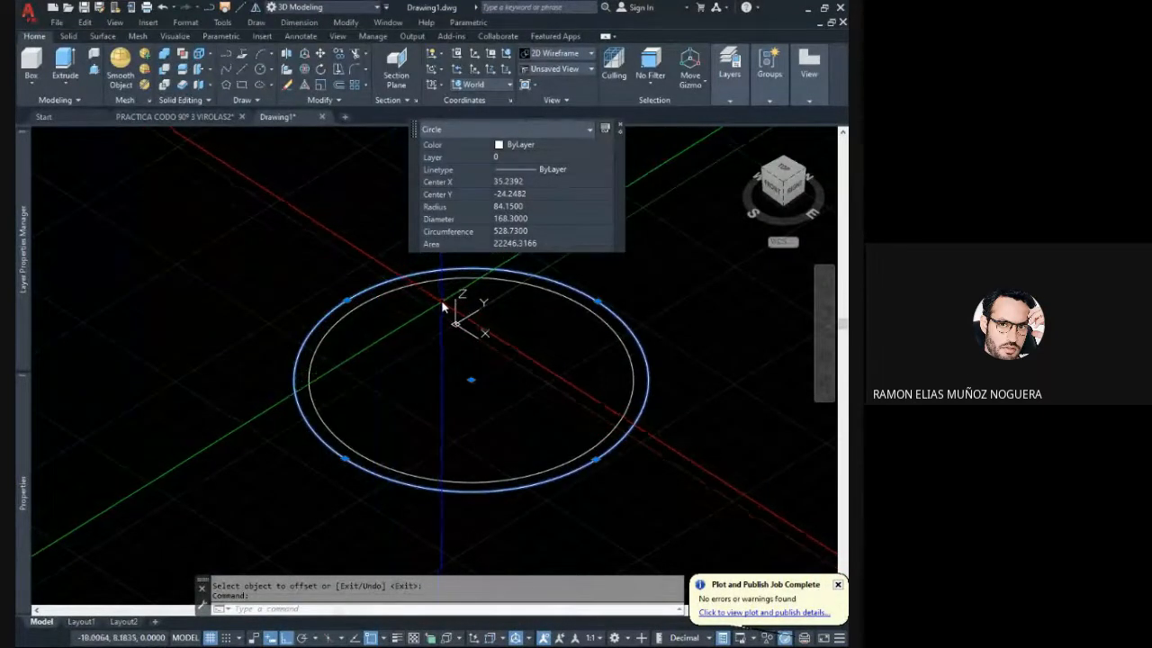
pyautogui.press('Escape')
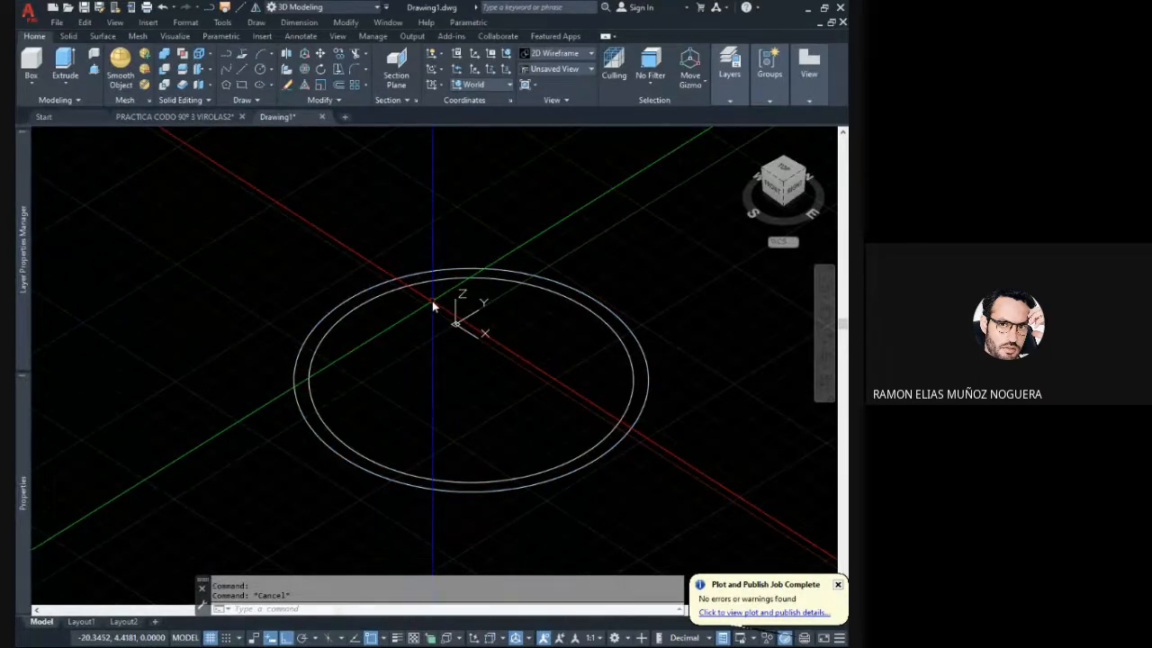
pyautogui.scroll(-5, 473, 270)
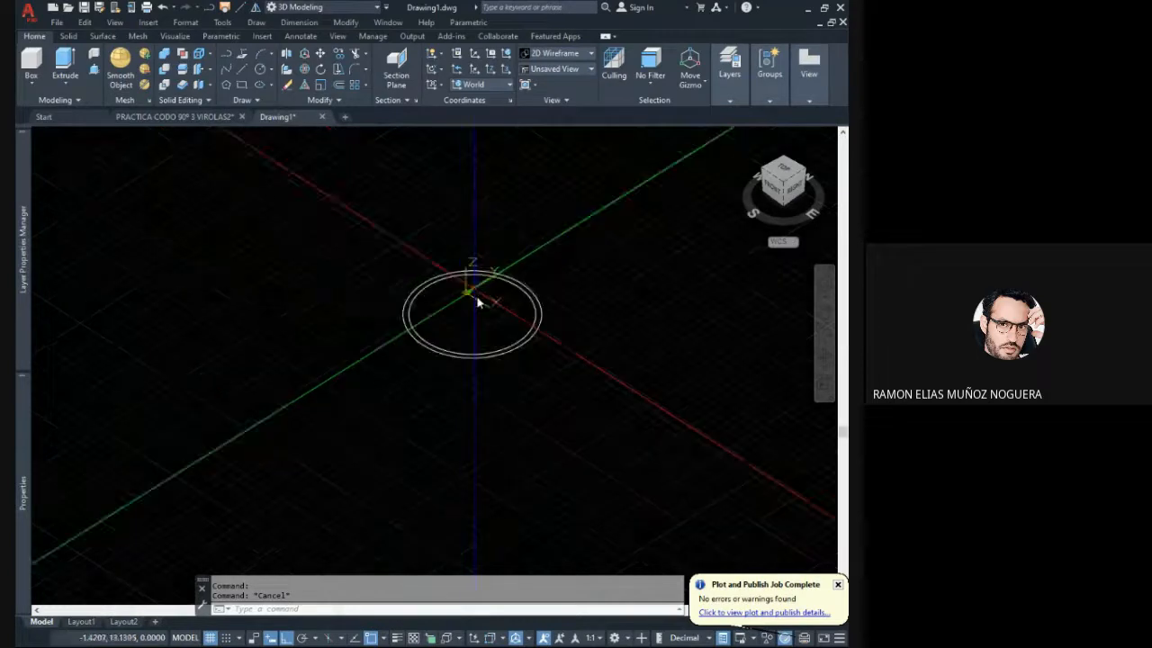
pyautogui.moveTo(493, 321)
pyautogui.mouseDown(button='middle')
pyautogui.moveTo(488, 374)
pyautogui.moveTo(540, 319)
pyautogui.mouseUp(button='middle')
pyautogui.scroll(3, 519, 366)
pyautogui.scroll(-3, 510, 361)
pyautogui.scroll(4, 495, 367)
pyautogui.scroll(-2, 541, 322)
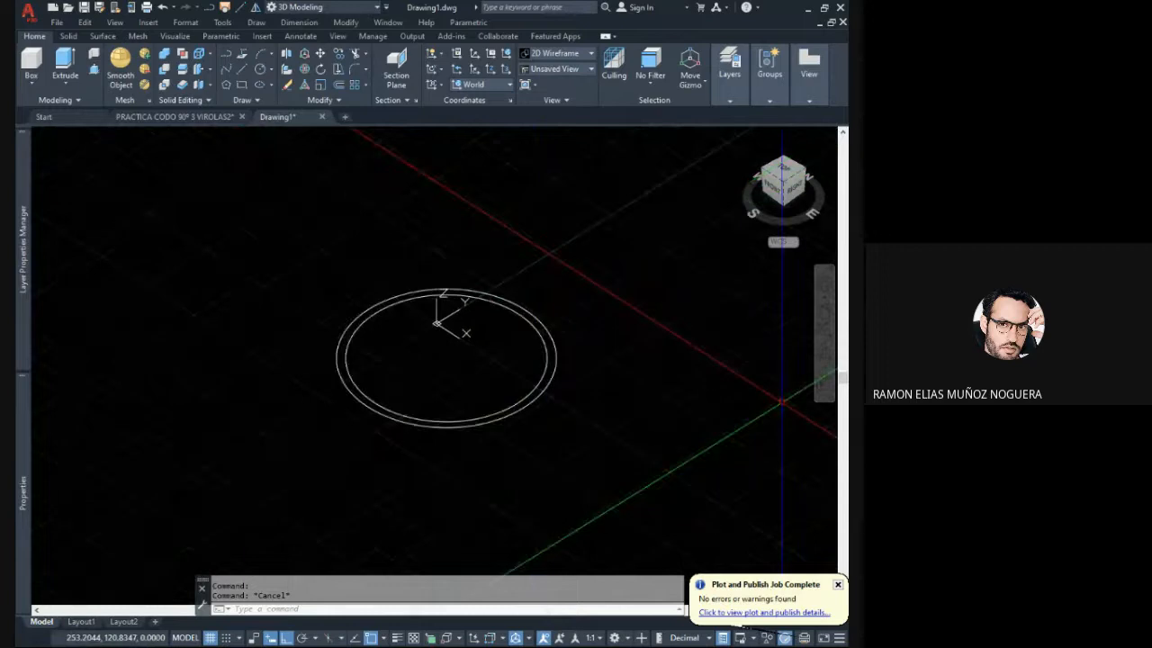
pyautogui.moveTo(591, 395); pyautogui.dragTo(522, 389, button='middle')
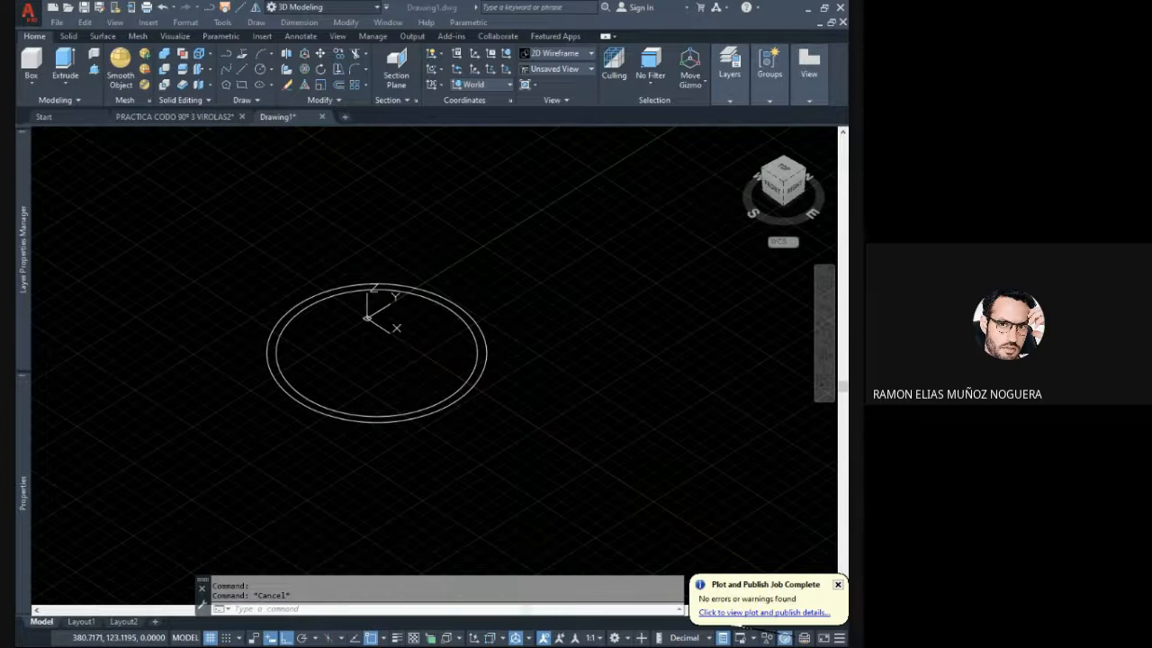
pyautogui.click(672, 468)
pyautogui.moveTo(578, 348); pyautogui.dragTo(598, 352, button='middle')
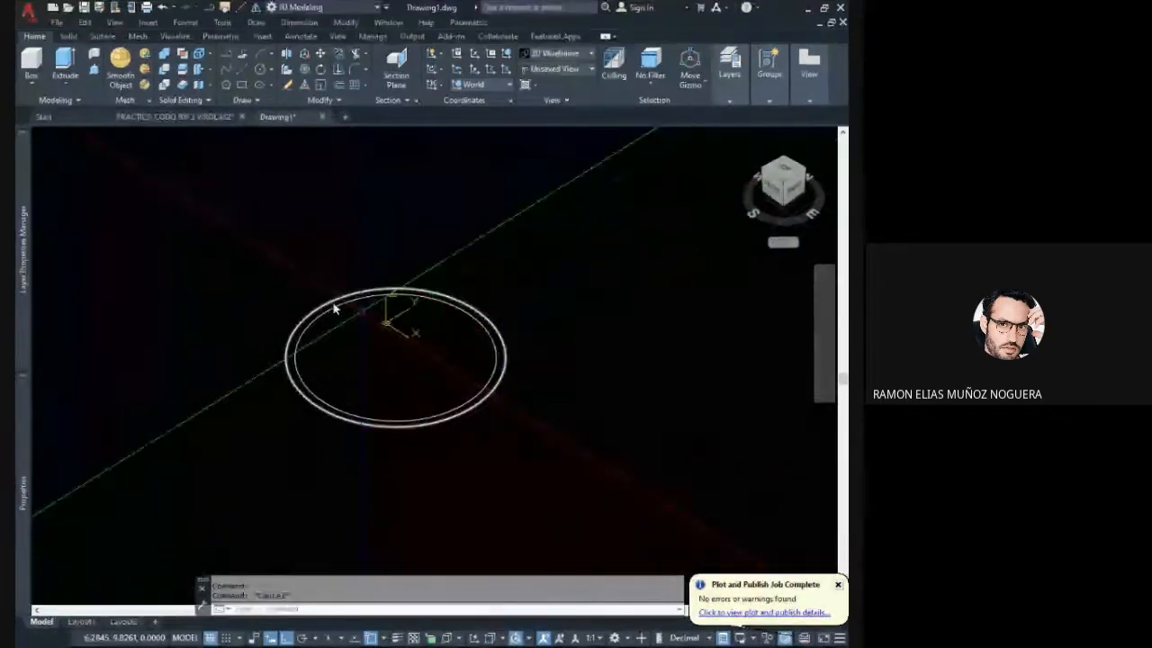
# - Presspull the ring between the two concentric circles upward to a height of 6000 to form the pipe solid
pyautogui.click(94, 70)
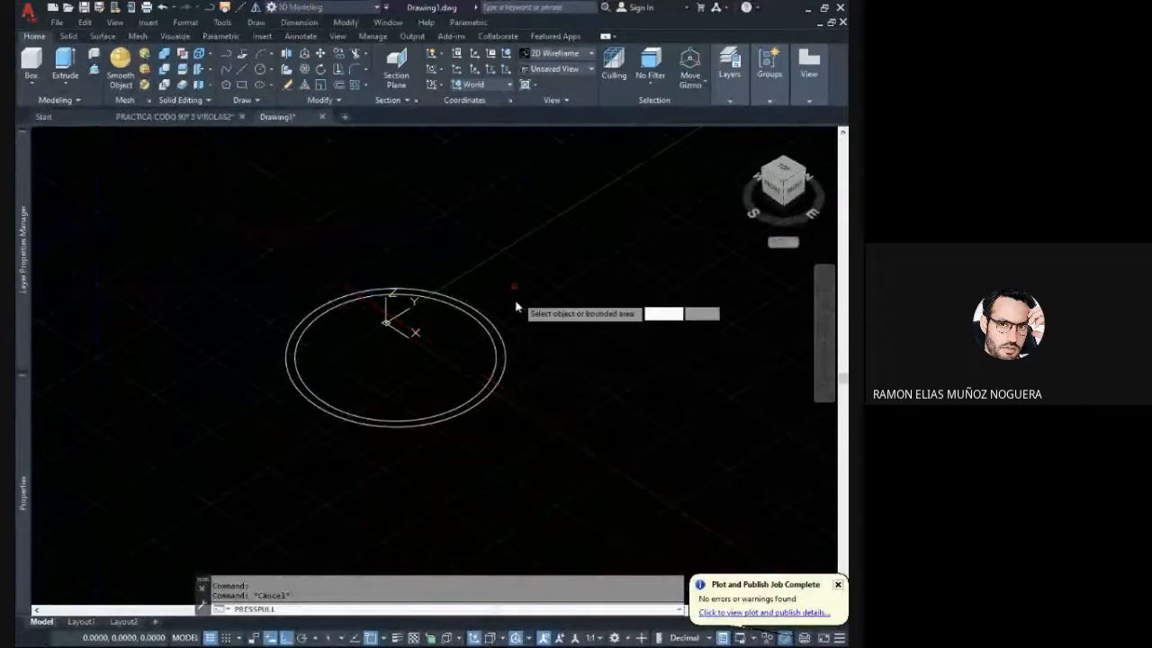
pyautogui.scroll(4, 506, 313)
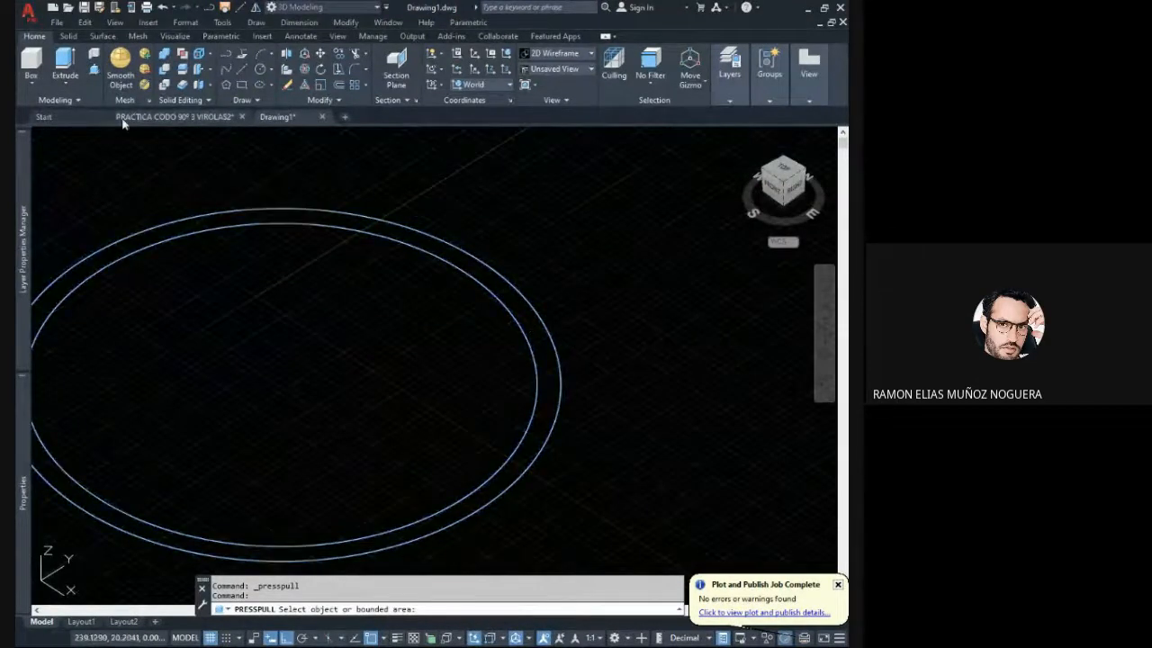
pyautogui.click(94, 72)
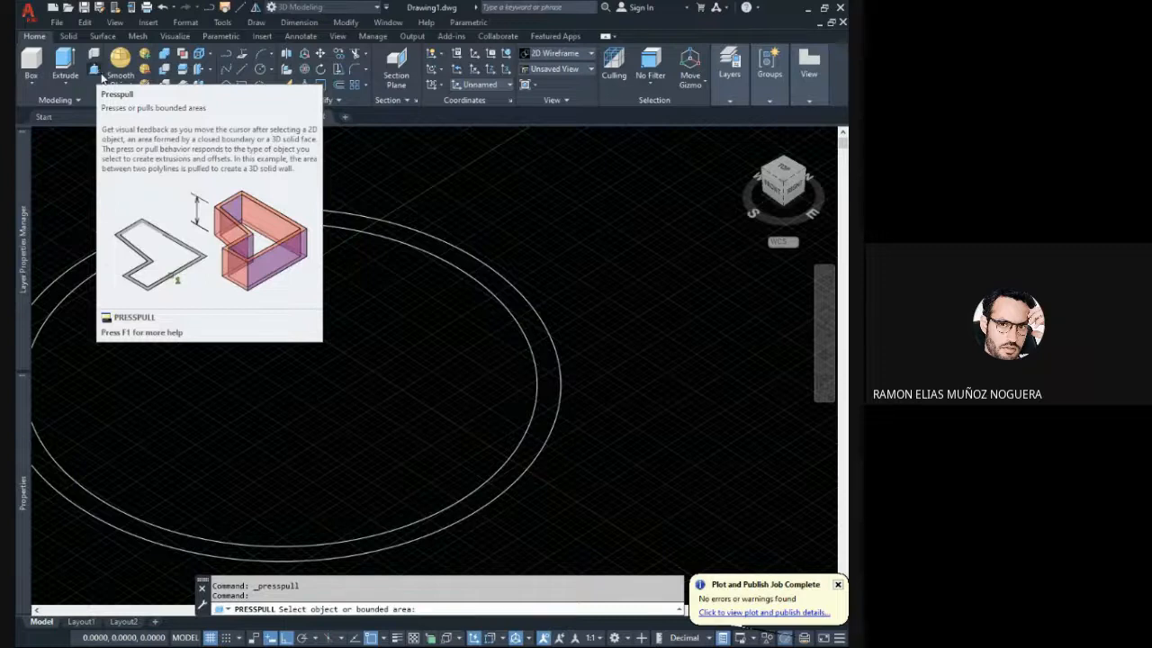
pyautogui.scroll(2, 564, 360)
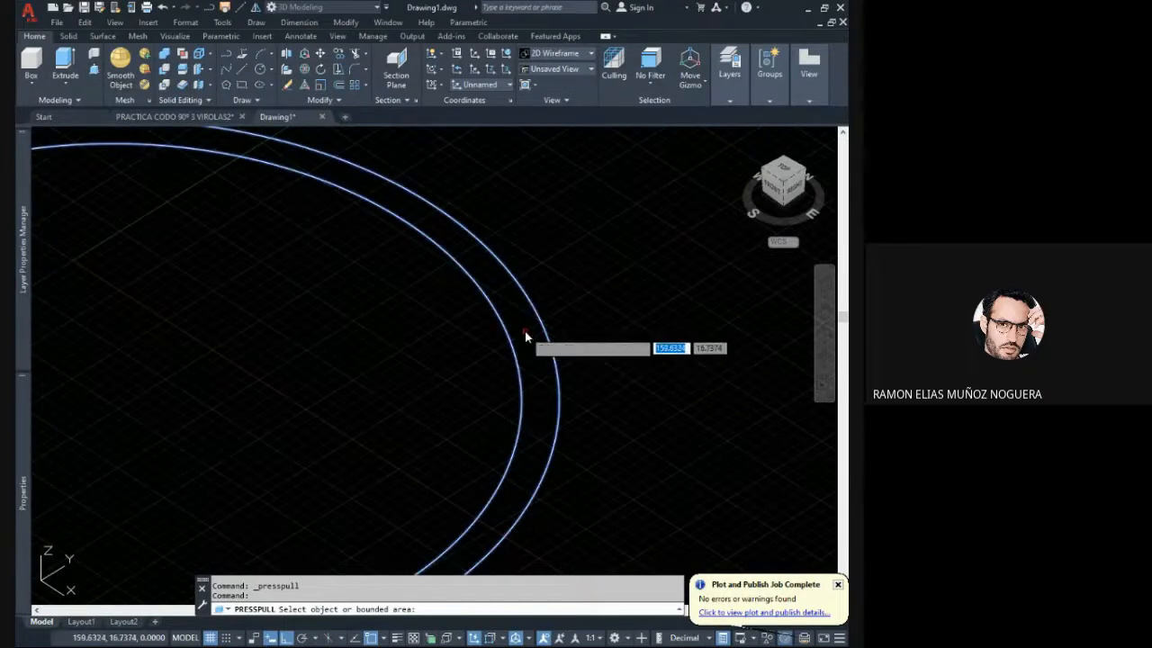
pyautogui.scroll(-3, 524, 329)
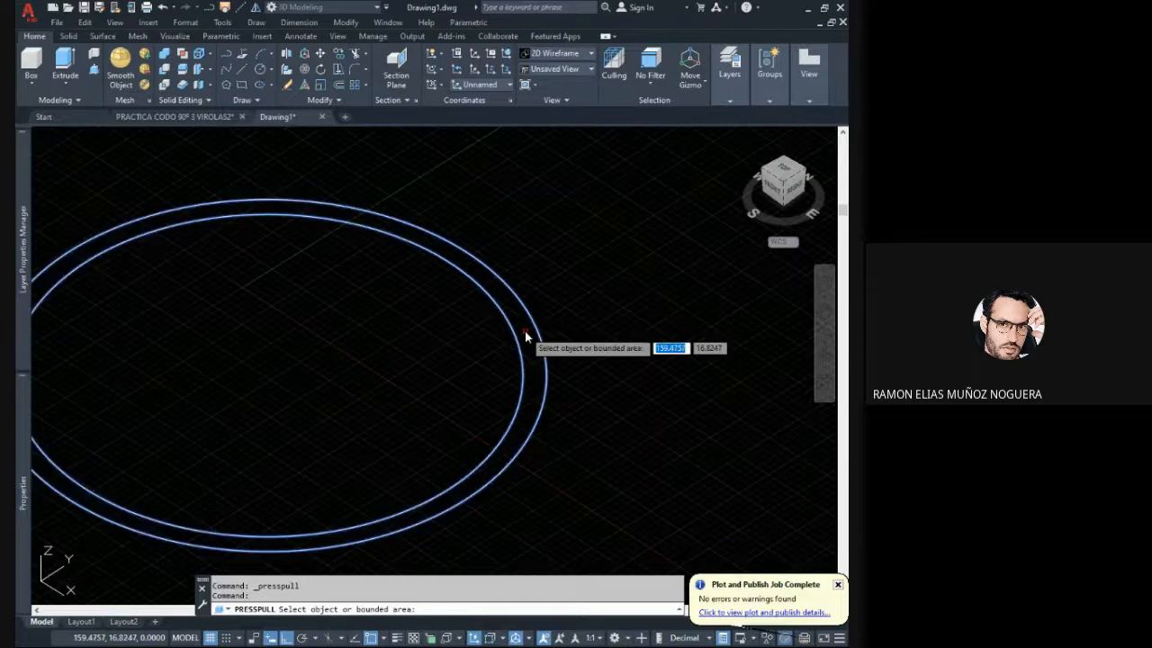
pyautogui.scroll(4, 526, 333)
pyautogui.scroll(-4, 566, 320)
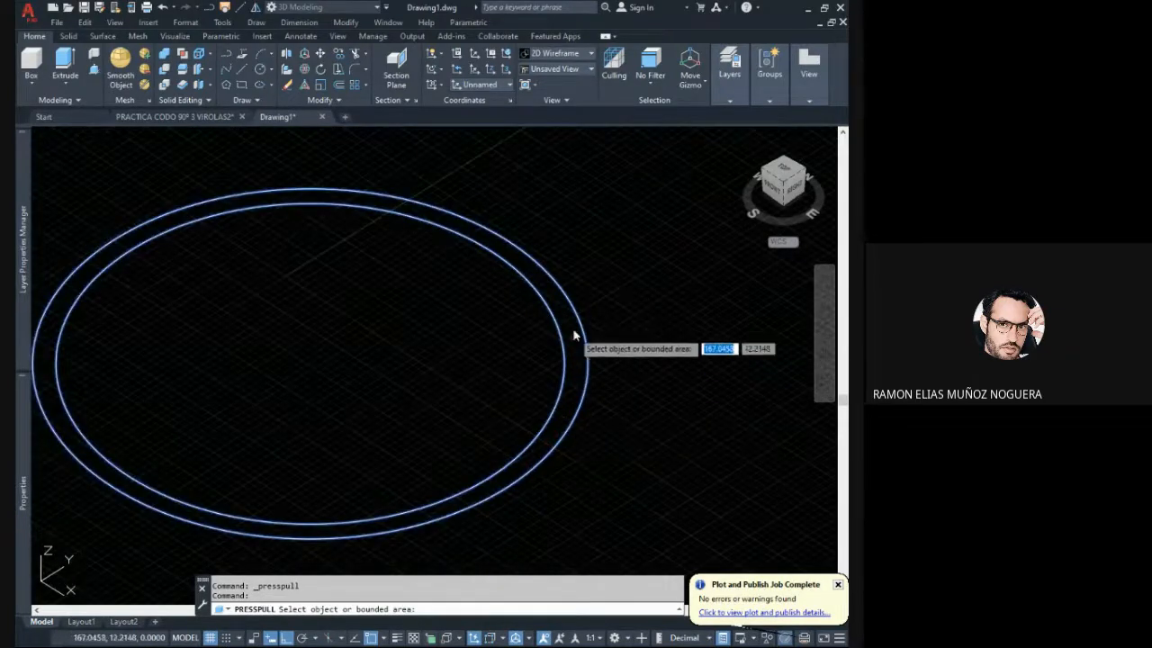
pyautogui.scroll(2, 575, 330)
pyautogui.scroll(-2, 481, 367)
pyautogui.scroll(-2, 480, 367)
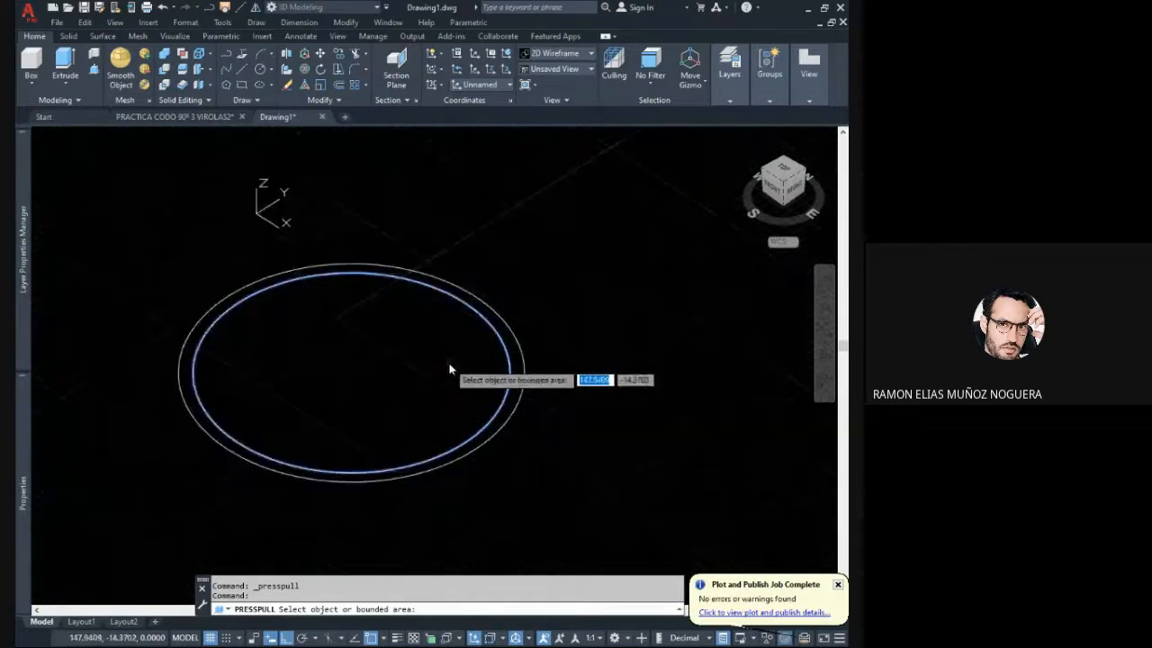
pyautogui.scroll(2, 517, 345)
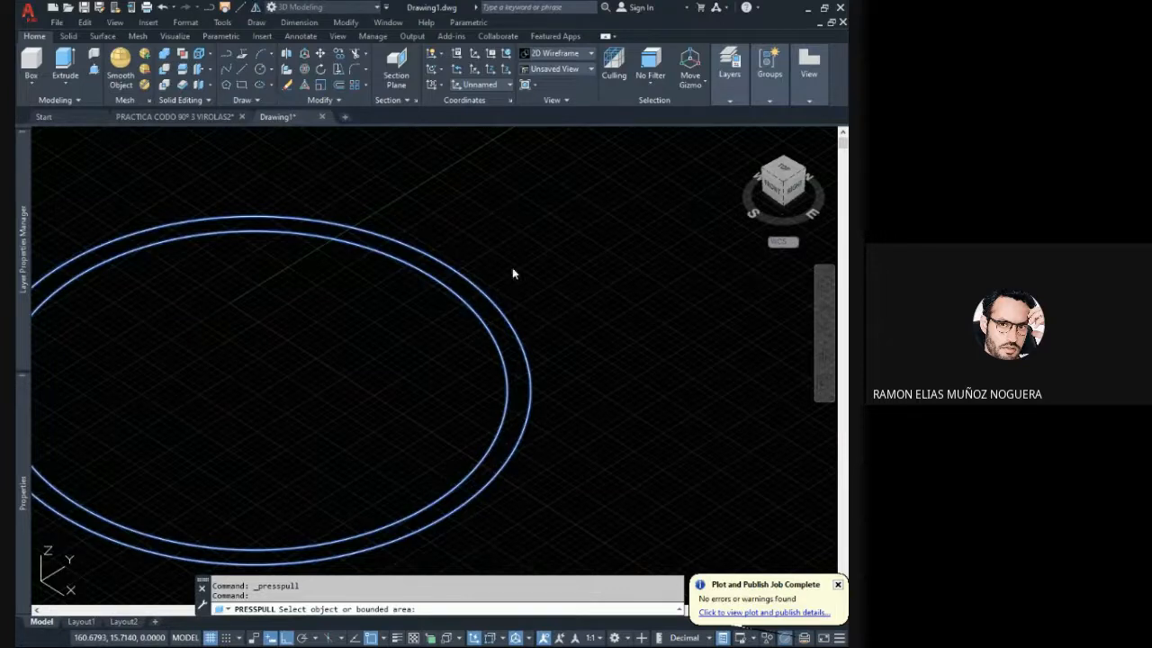
pyautogui.click(478, 313)
pyautogui.scroll(-2, 463, 319)
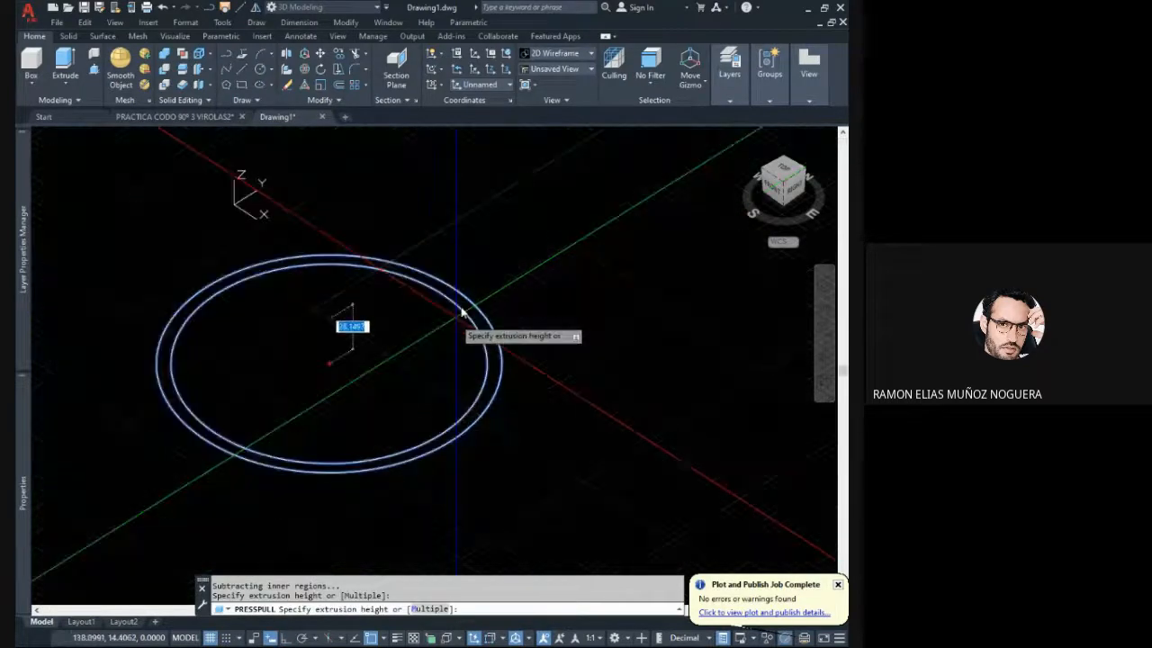
pyautogui.moveTo(489, 237); pyautogui.dragTo(490, 360, button='middle')
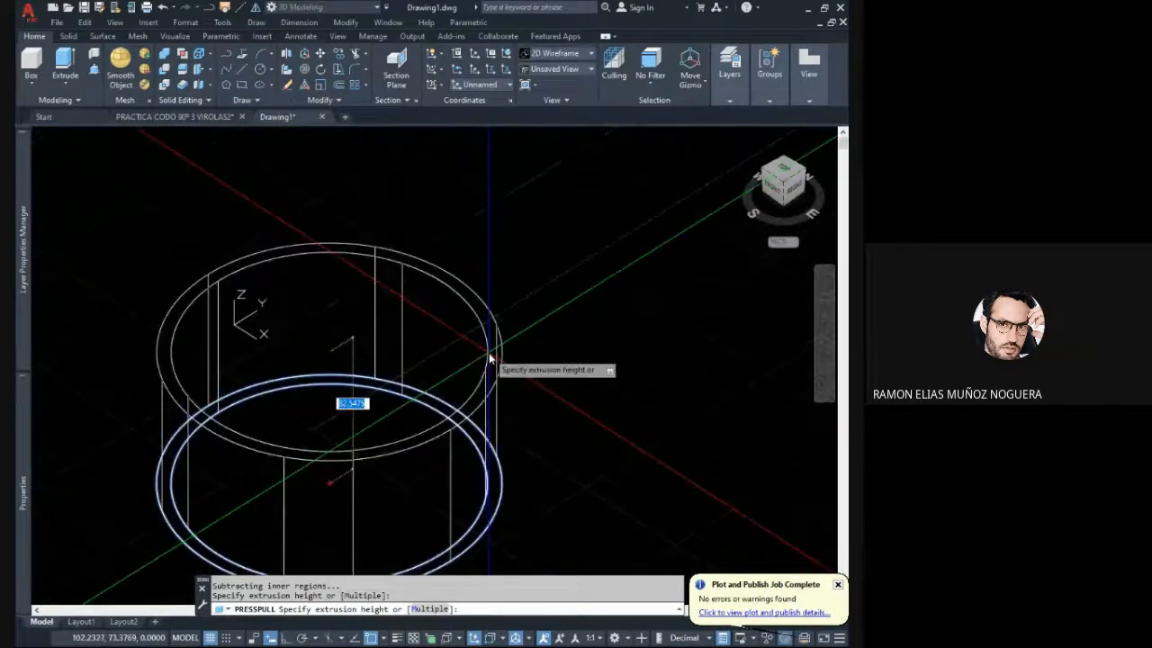
pyautogui.scroll(-4, 490, 360)
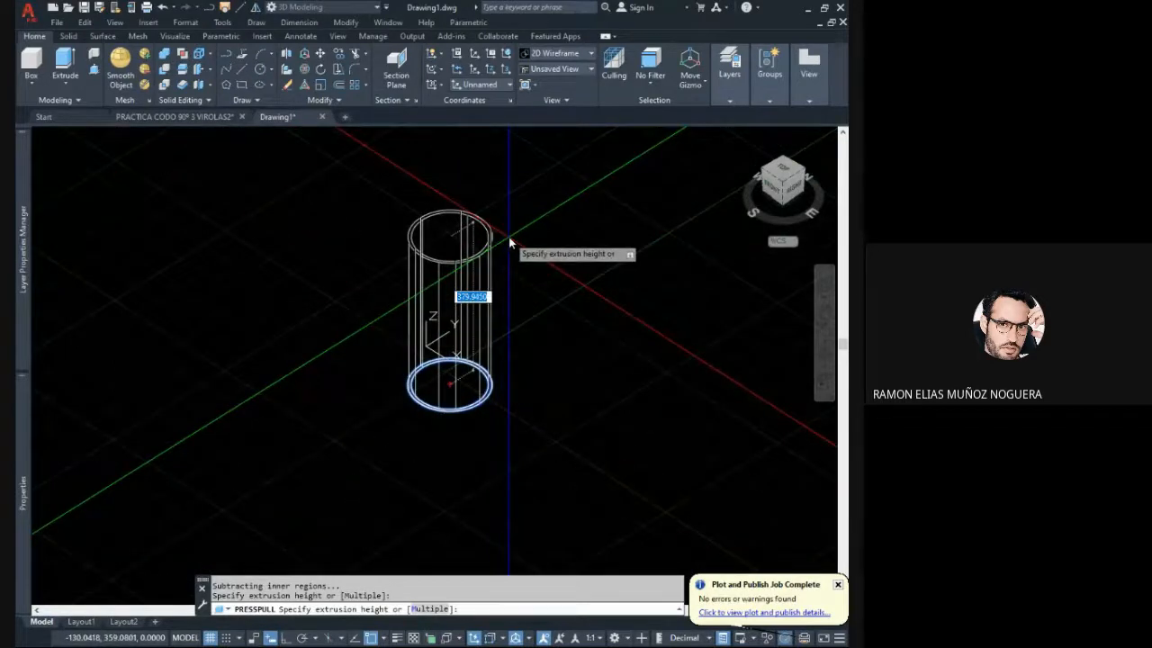
pyautogui.moveTo(524, 306); pyautogui.dragTo(522, 321, button='middle')
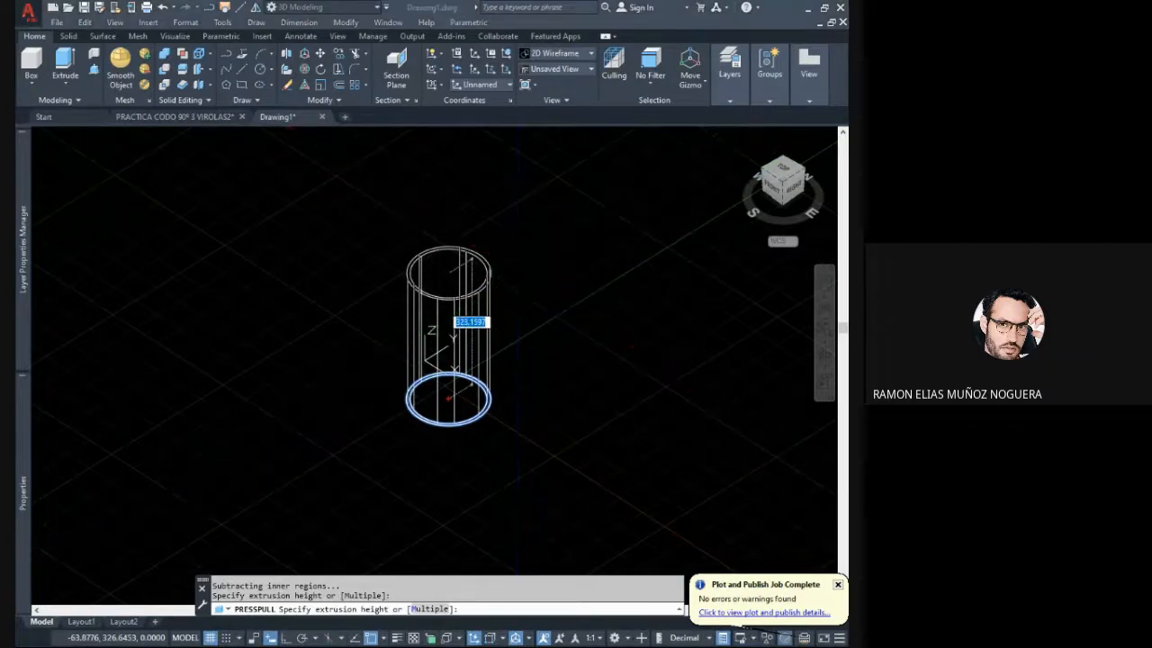
pyautogui.click(576, 300)
pyautogui.moveTo(484, 296); pyautogui.dragTo(481, 306, button='middle')
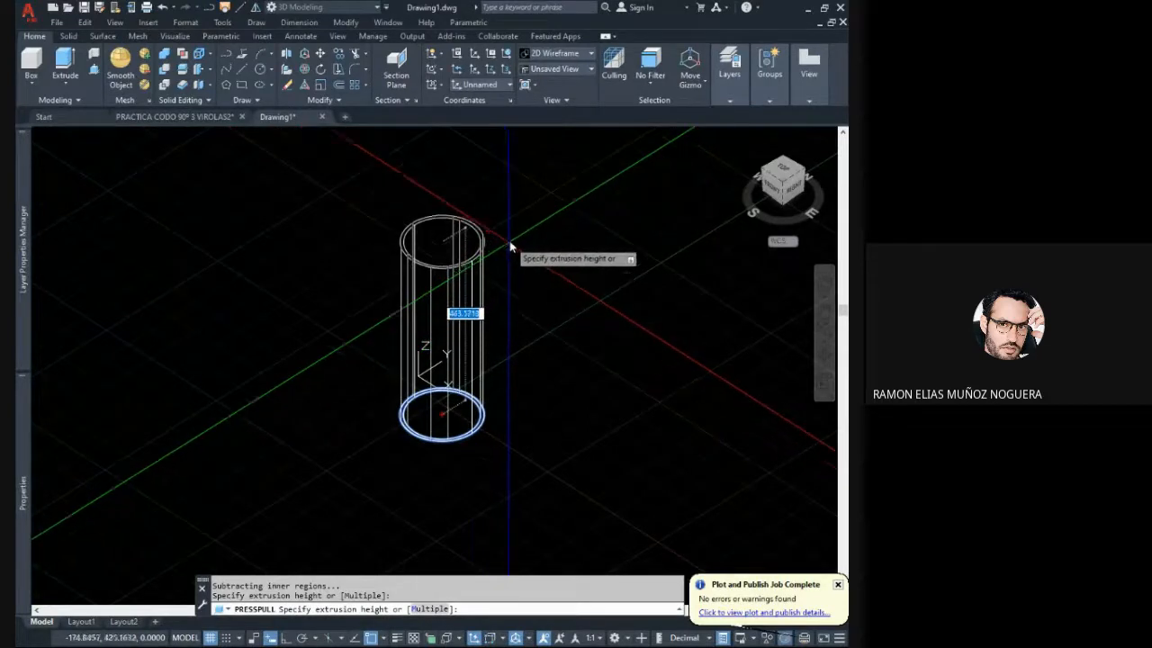
pyautogui.moveTo(510, 244); pyautogui.dragTo(502, 317, button='middle')
pyautogui.scroll(-2, 502, 315)
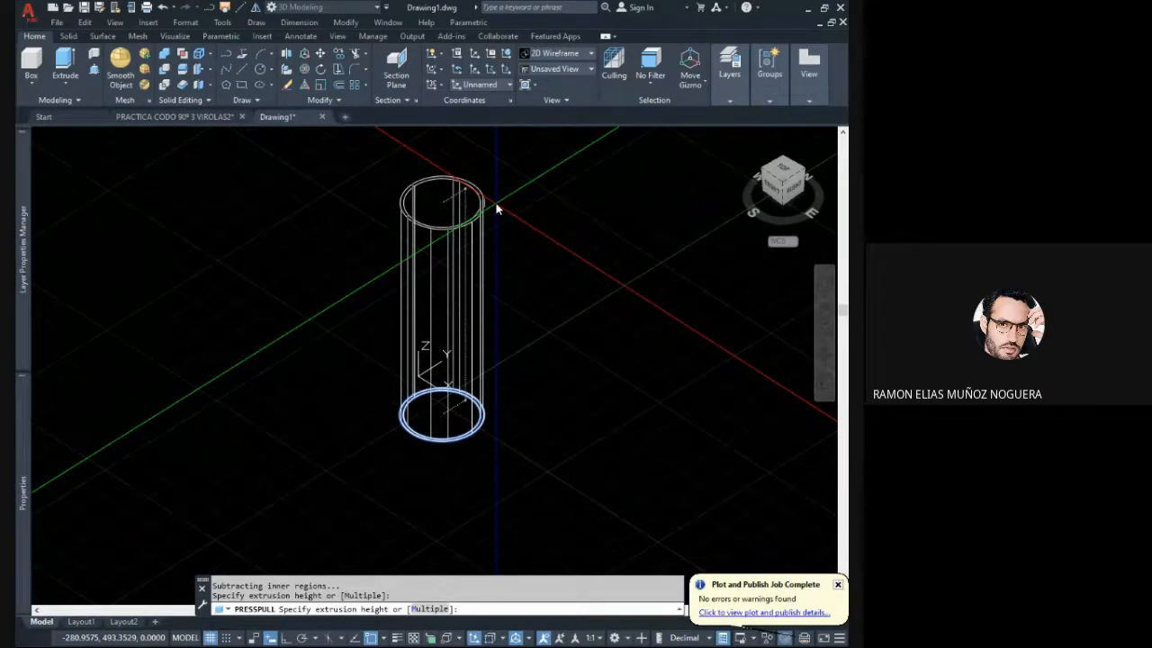
pyautogui.press('Return')
pyautogui.press('Escape')
# - Change the pipe solid's height to 1000 and clear the selection
pyautogui.scroll(-10, 476, 354)
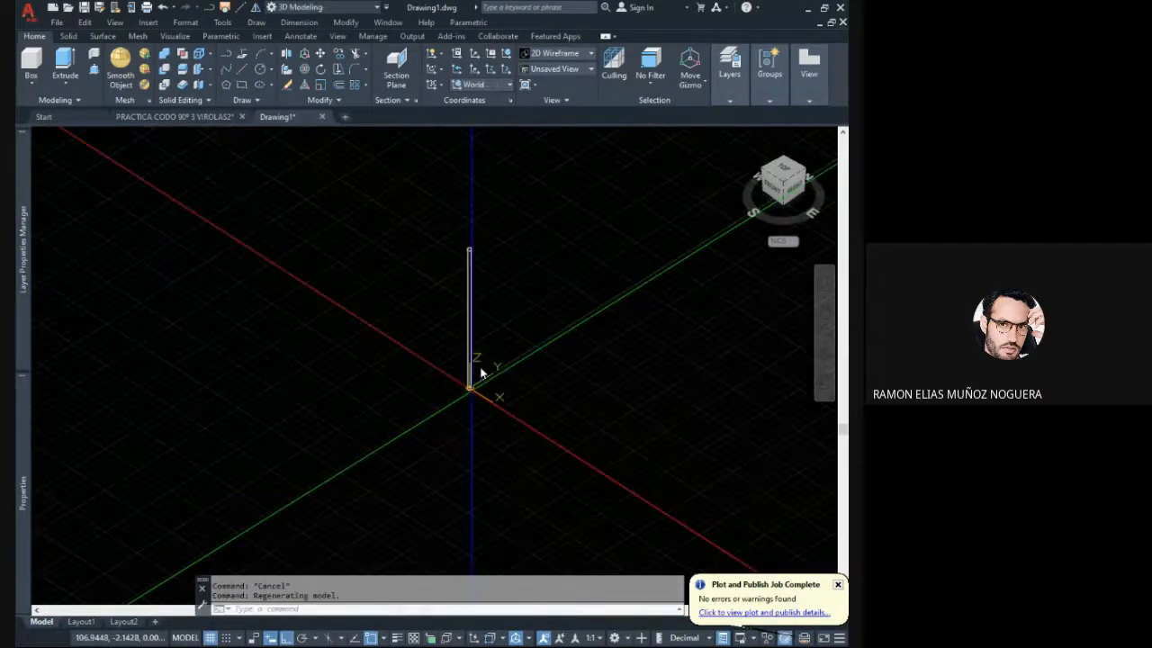
pyautogui.moveTo(479, 367); pyautogui.dragTo(462, 443, button='middle')
pyautogui.scroll(13, 451, 340)
pyautogui.moveTo(475, 333); pyautogui.dragTo(498, 303, button='middle')
pyautogui.scroll(-4, 462, 263)
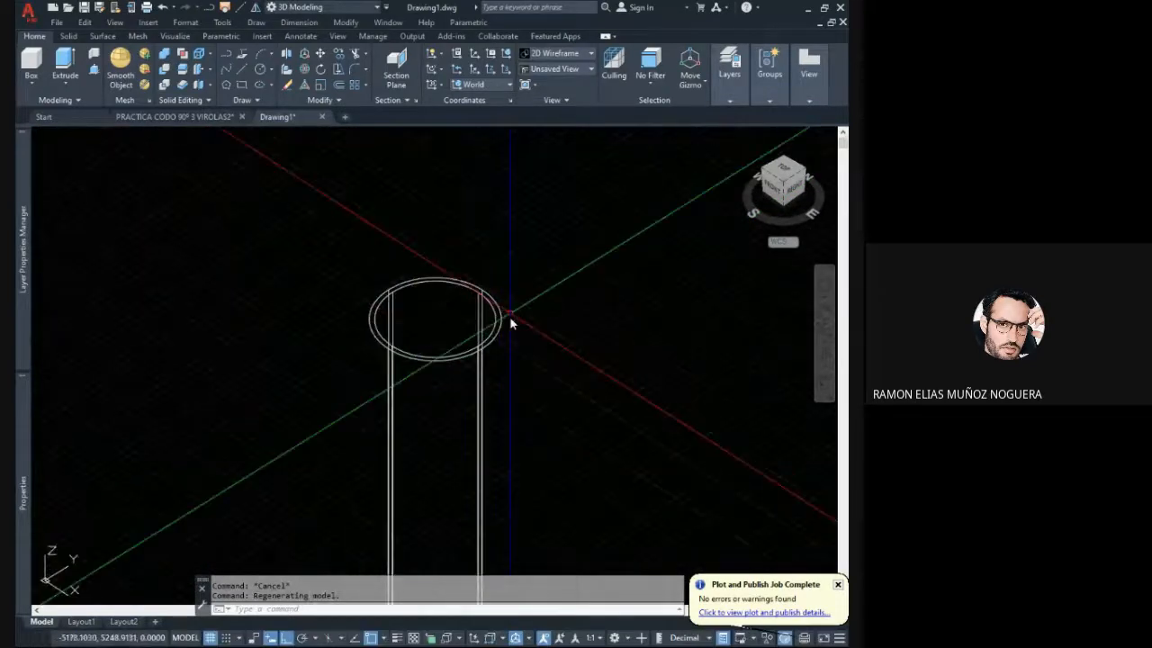
pyautogui.scroll(-3, 491, 329)
pyautogui.keyDown('shift'); pyautogui.moveTo(493, 347); pyautogui.dragTo(453, 443, button='middle'); pyautogui.keyUp('shift')
pyautogui.click(427, 337)
pyautogui.click(433, 357)
pyautogui.scroll(10, 440, 351)
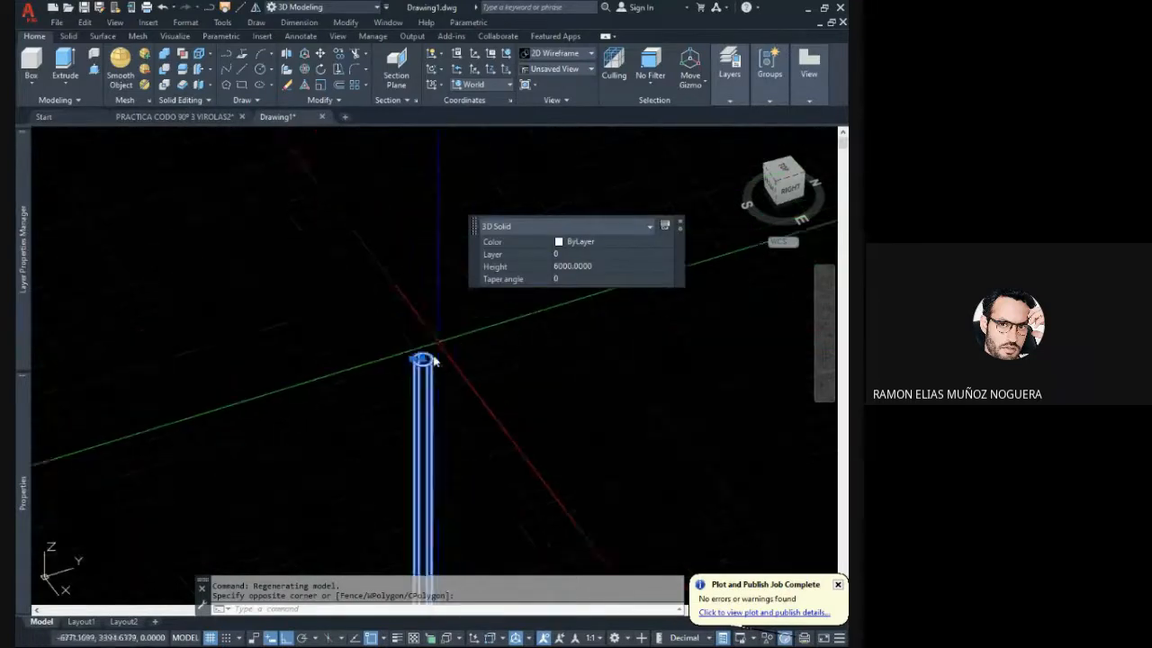
pyautogui.moveTo(537, 331); pyautogui.dragTo(537, 381, button='middle')
pyautogui.click(572, 267)
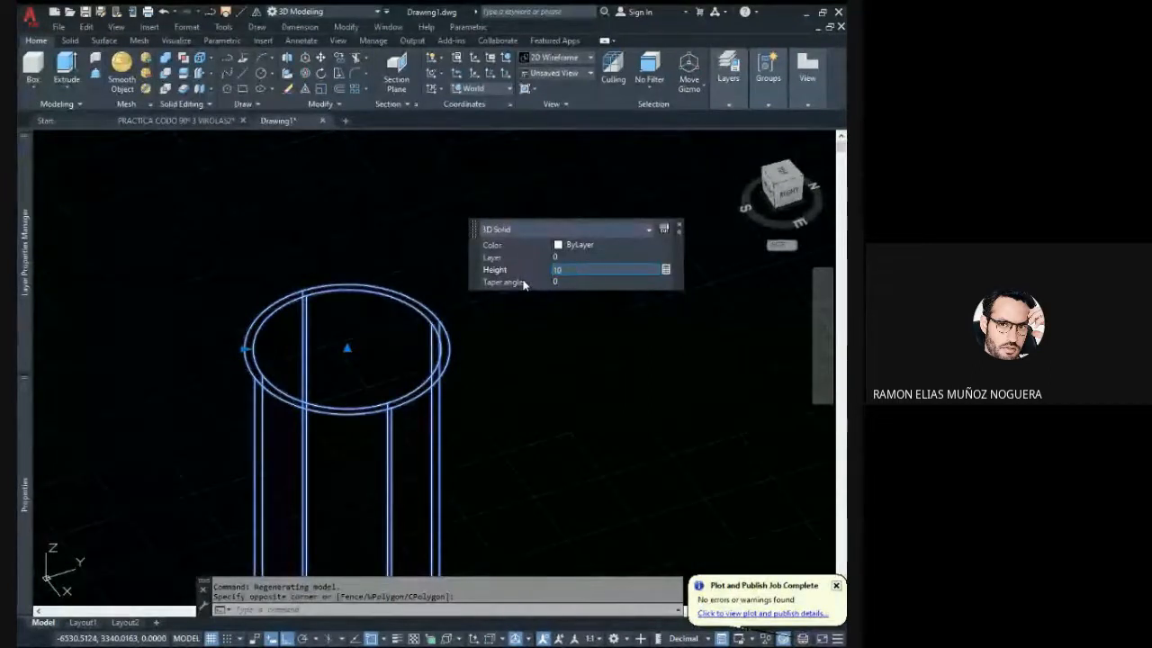
pyautogui.click(522, 283)
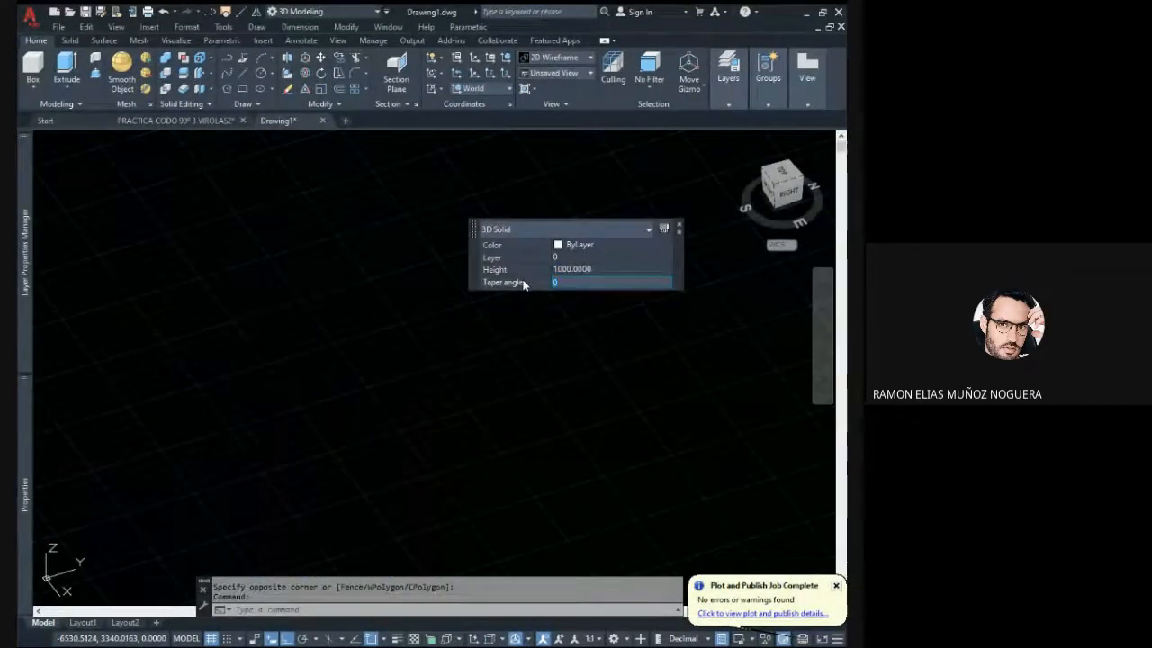
pyautogui.press('Escape')
pyautogui.press('Escape')
# - Examine the shortened pipe, selecting it to check its solid properties, and clear the selection
pyautogui.moveTo(476, 531); pyautogui.dragTo(431, 304, button='middle')
pyautogui.scroll(6, 420, 411)
pyautogui.scroll(2, 436, 378)
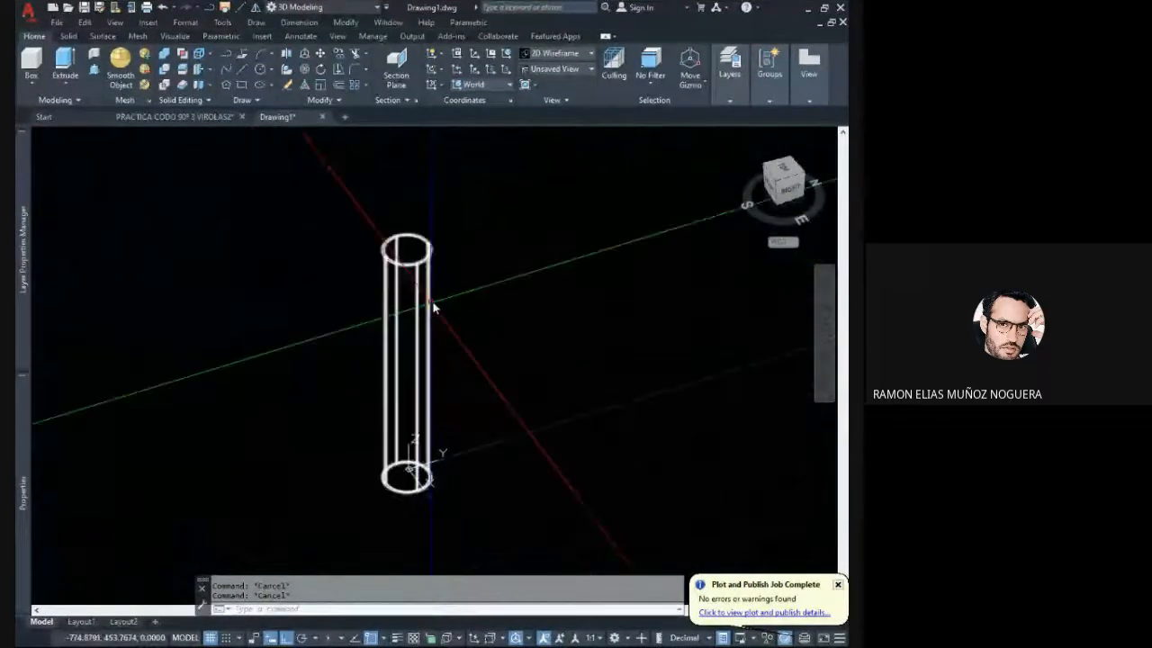
pyautogui.scroll(8, 416, 254)
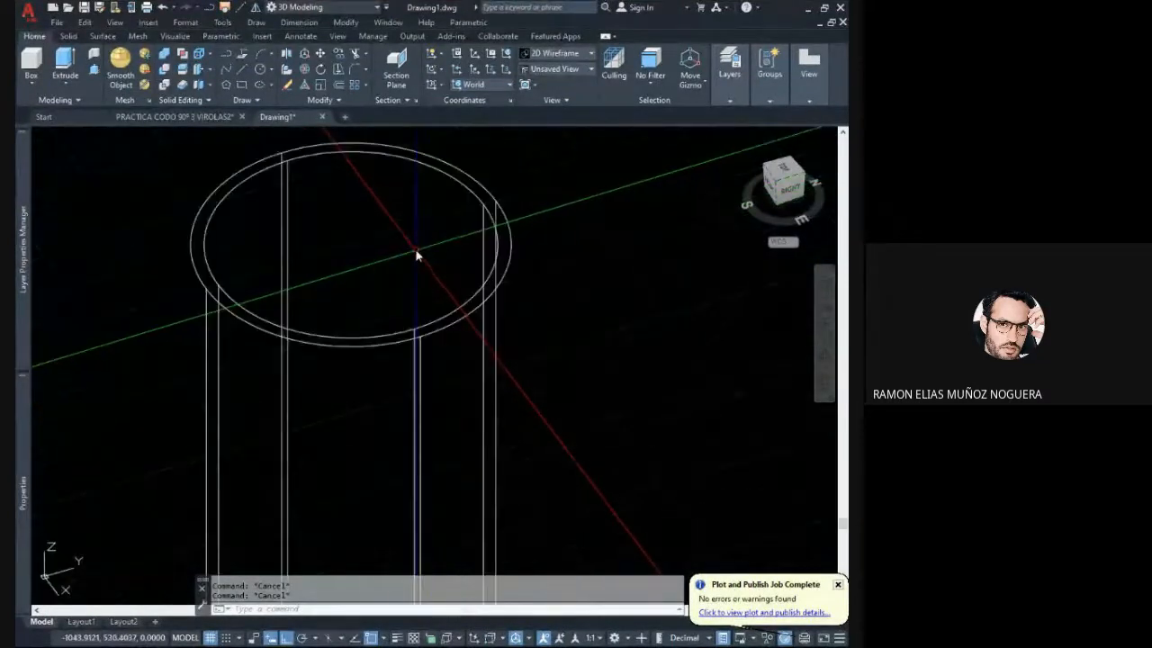
pyautogui.scroll(-8, 415, 253)
pyautogui.click(434, 292)
pyautogui.click(405, 278)
pyautogui.press('Escape')
pyautogui.press('Escape')
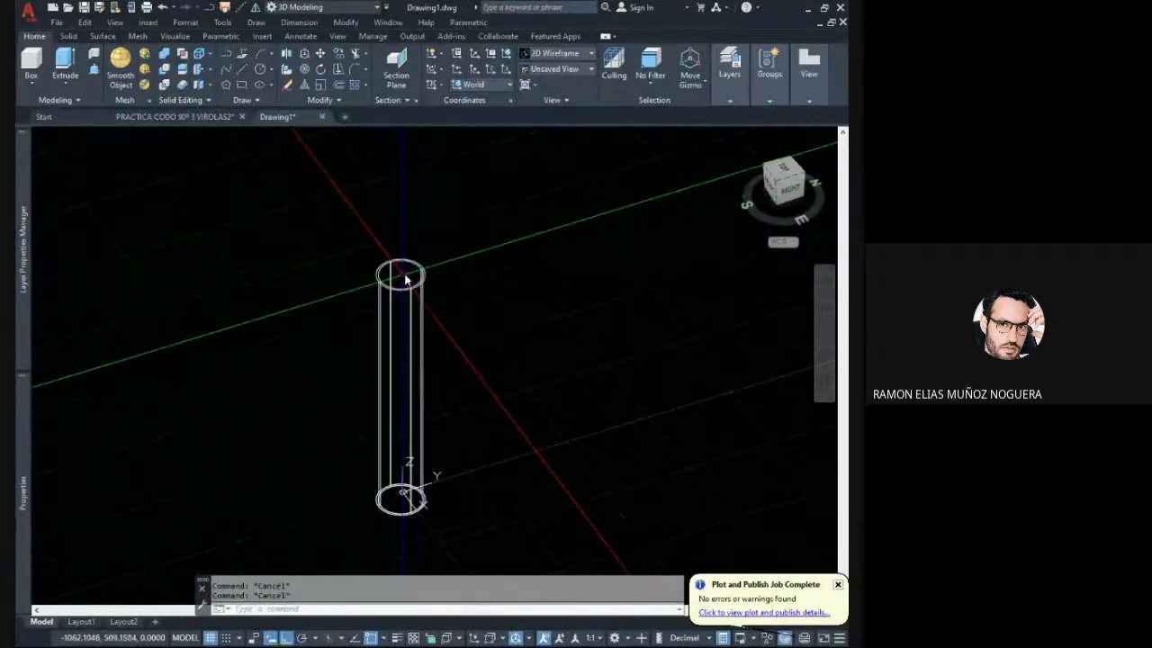
pyautogui.click(405, 278)
pyautogui.click(416, 284)
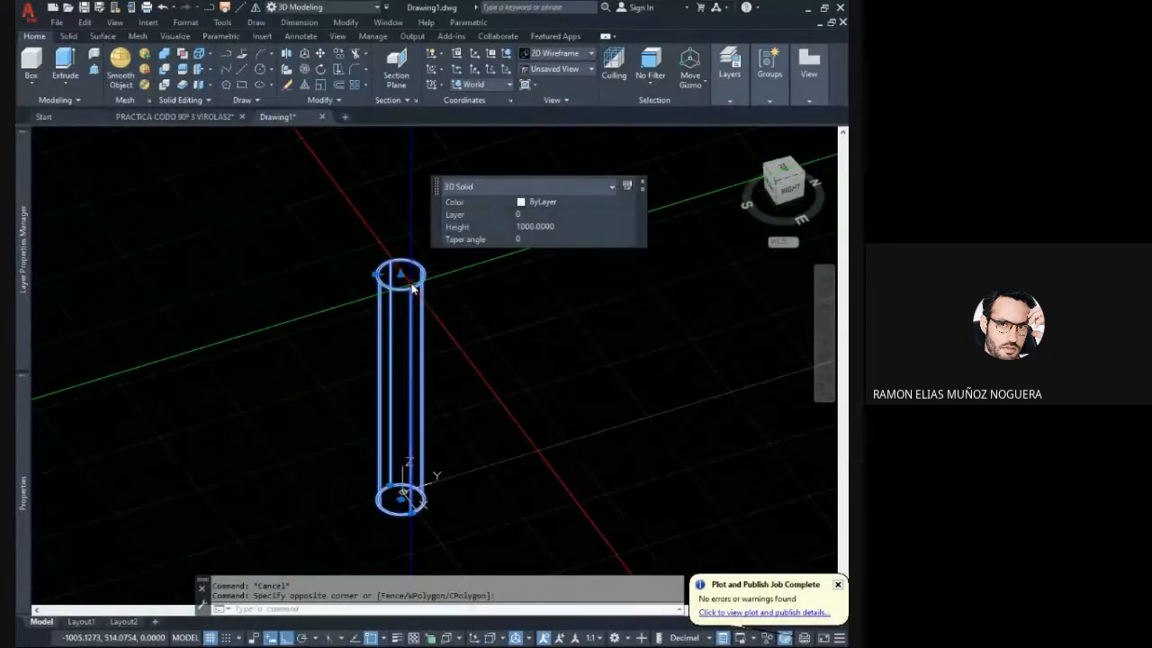
pyautogui.press('Escape')
pyautogui.click(406, 285)
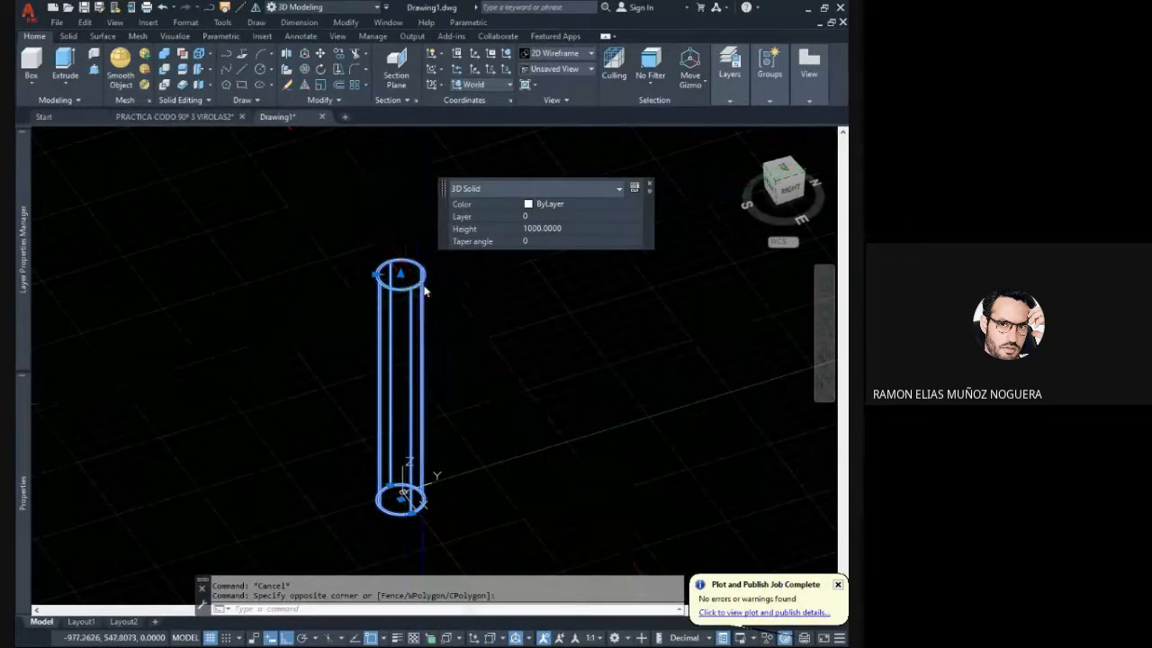
pyautogui.press('Escape')
pyautogui.click(393, 306)
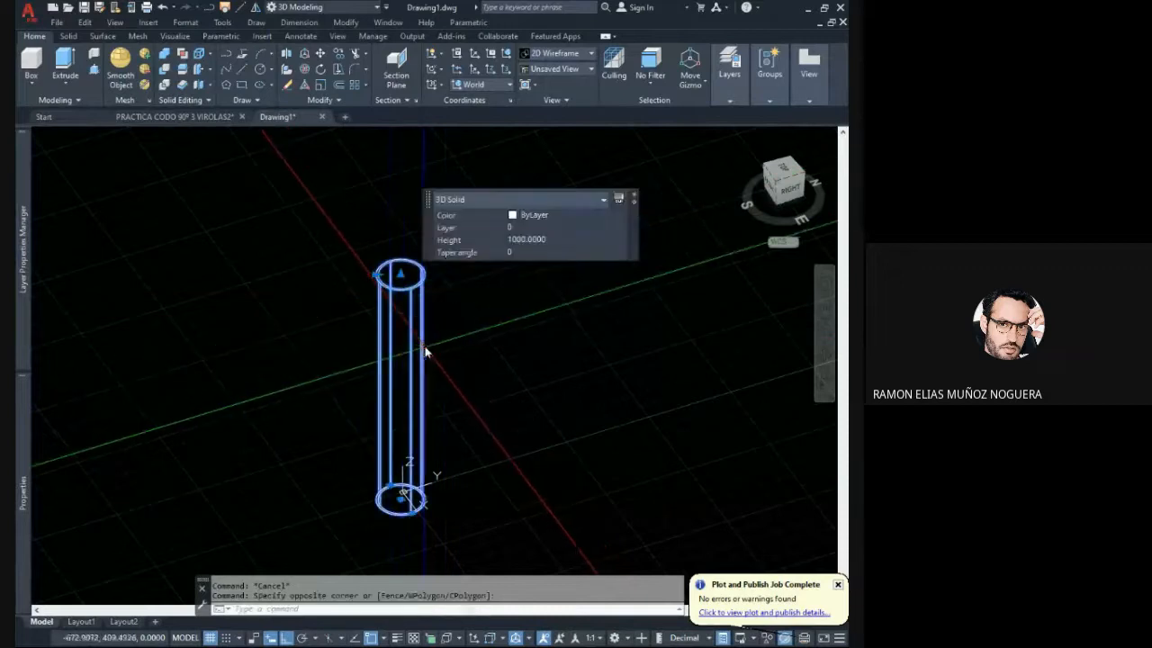
pyautogui.moveTo(444, 324); pyautogui.dragTo(345, 317, button='middle')
pyautogui.press('Escape')
pyautogui.press('Escape')
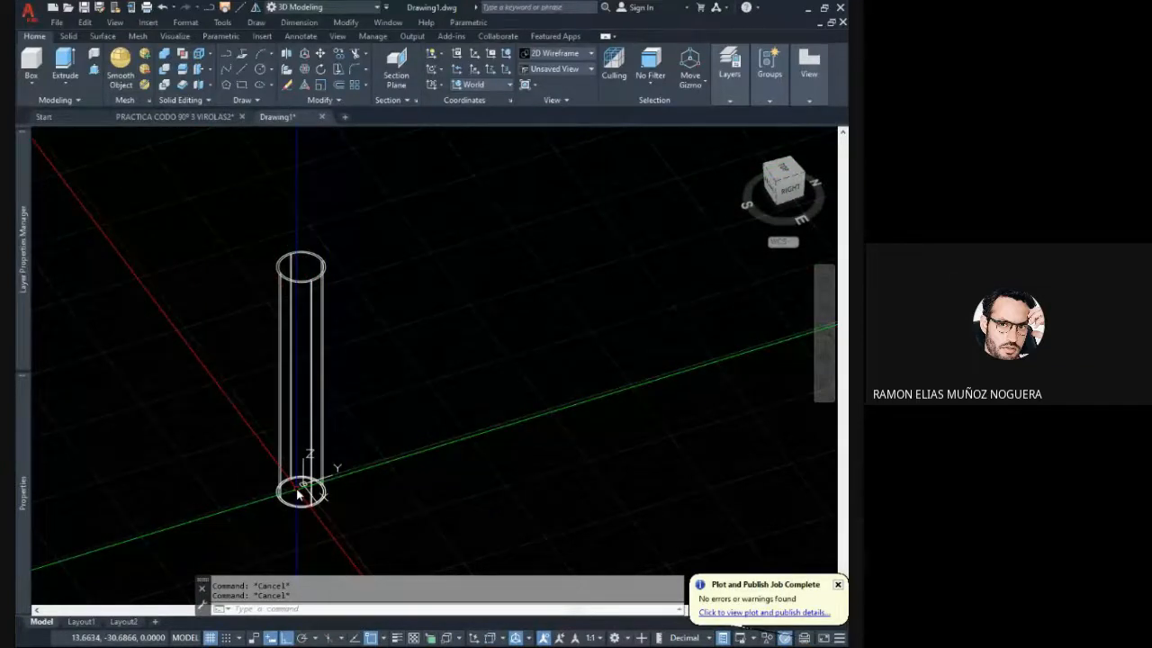
# - Draw a horizontal line from the centre of the pipe's top end along the Y axis to about Y 827
pyautogui.keyDown('shift'); pyautogui.moveTo(298, 493); pyautogui.dragTo(288, 328, button='middle'); pyautogui.keyUp('shift')
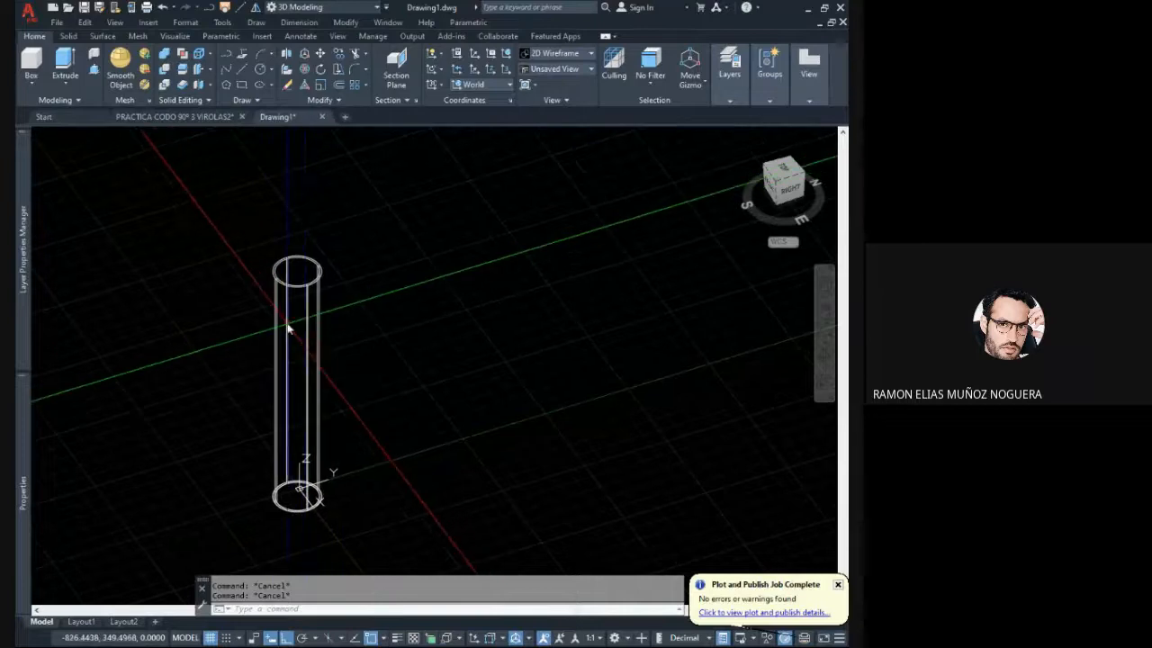
pyautogui.click(241, 73)
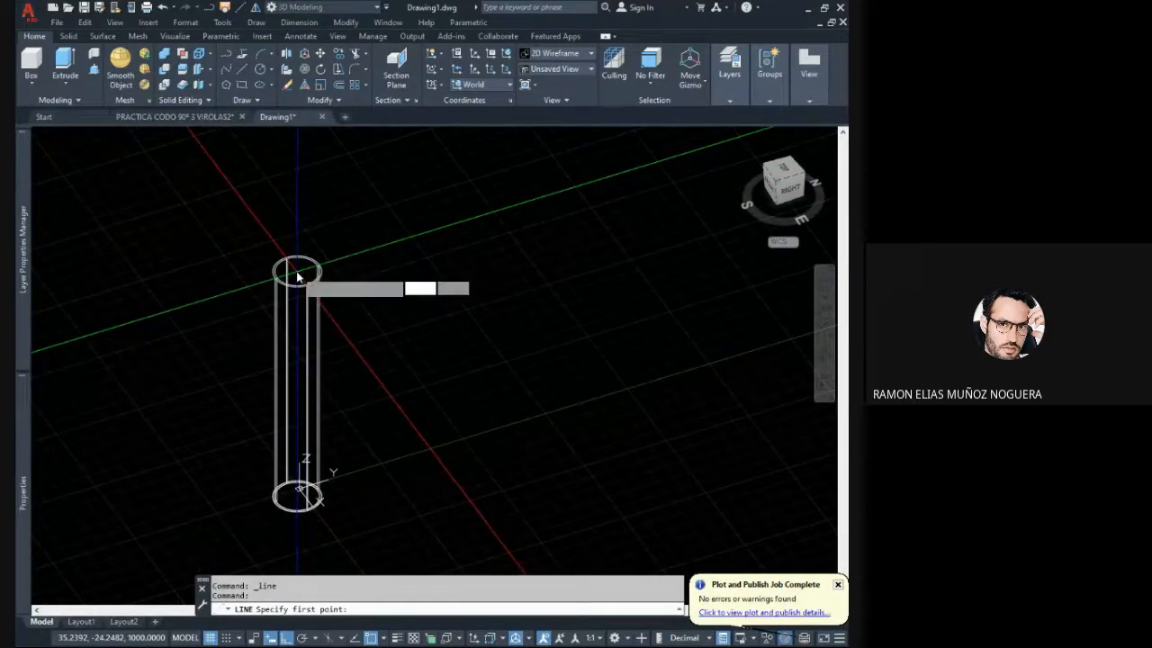
pyautogui.click(297, 271)
pyautogui.moveTo(297, 272); pyautogui.dragTo(291, 337, button='middle')
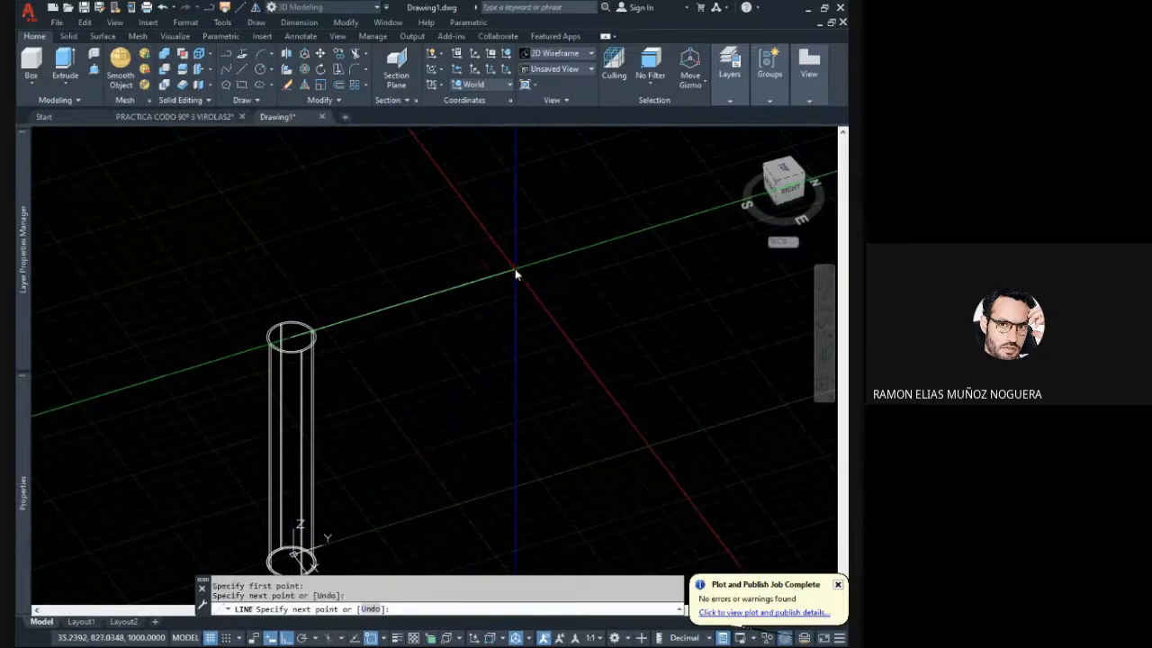
pyautogui.click(516, 274)
pyautogui.press('Escape')
pyautogui.press('Escape')
pyautogui.moveTo(428, 317); pyautogui.dragTo(424, 288, button='middle')
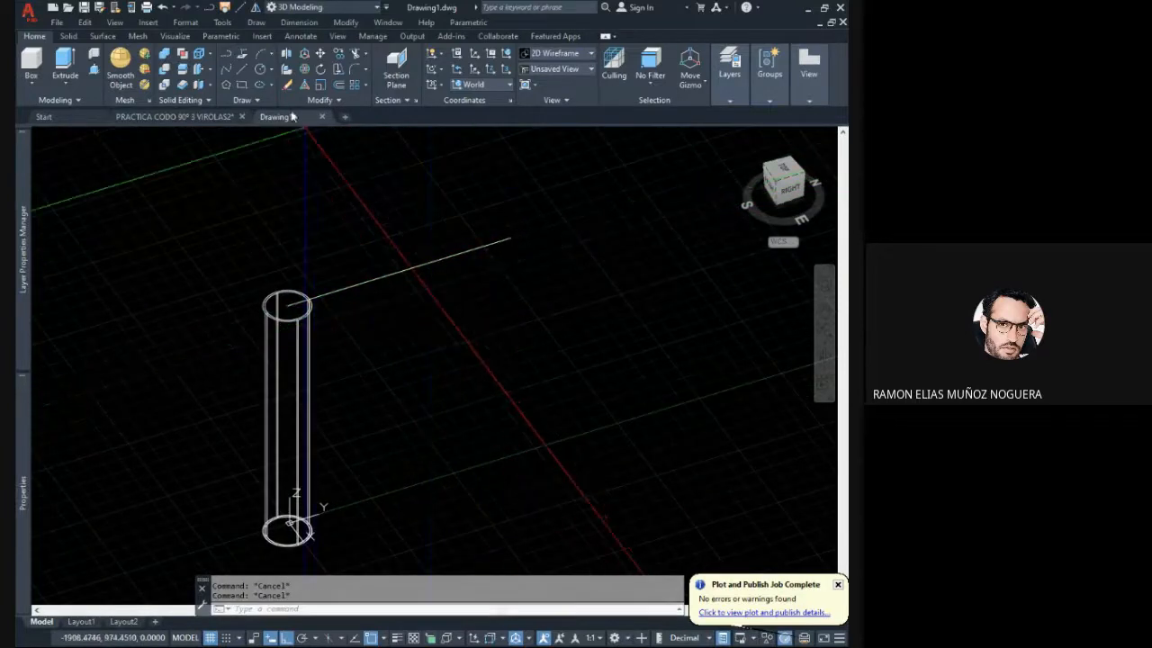
# - Draw a vertical line along the pipe's axis from the centre of its top end to the centre of its bottom end
pyautogui.click(241, 74)
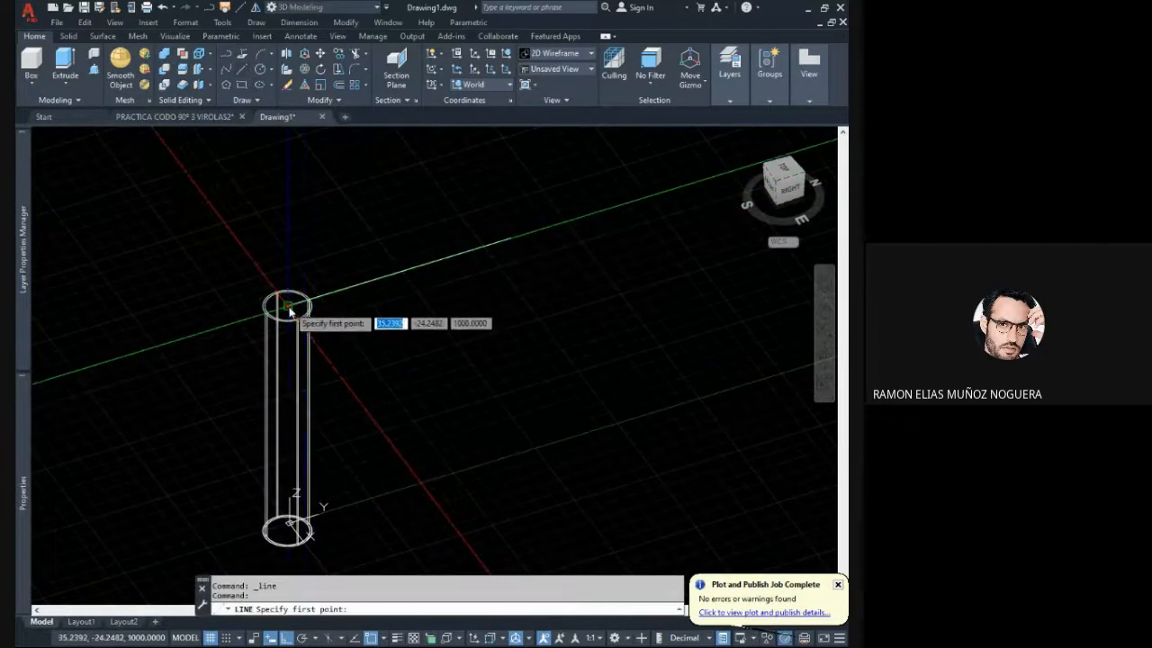
pyautogui.click(289, 309)
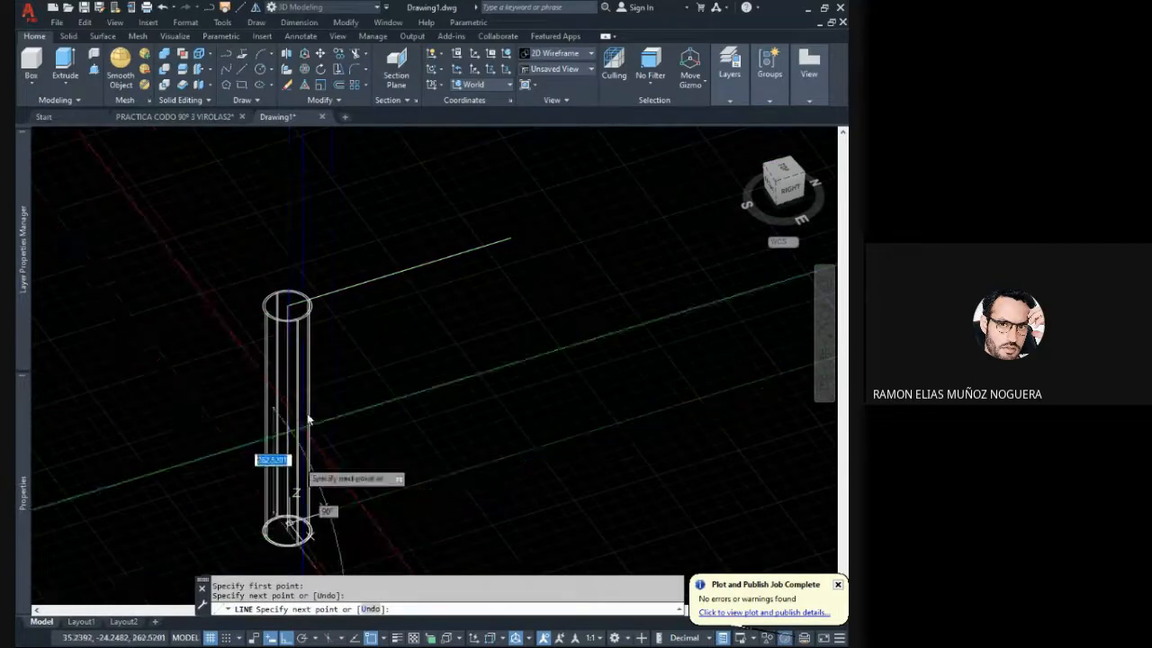
pyautogui.press('Escape')
pyautogui.press('Escape')
# - Copy the vertical pipe about 1179 along the Y axis and end the Copy command
pyautogui.moveTo(347, 352); pyautogui.dragTo(420, 320, button='middle')
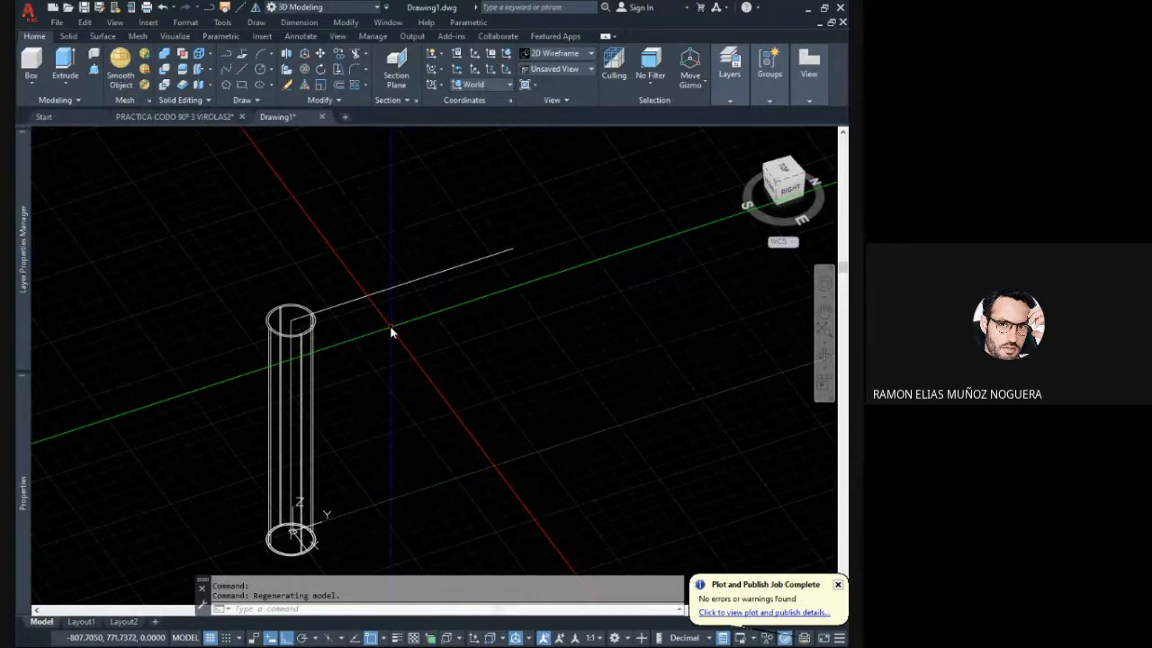
pyautogui.moveTo(375, 326); pyautogui.dragTo(382, 328, button='middle')
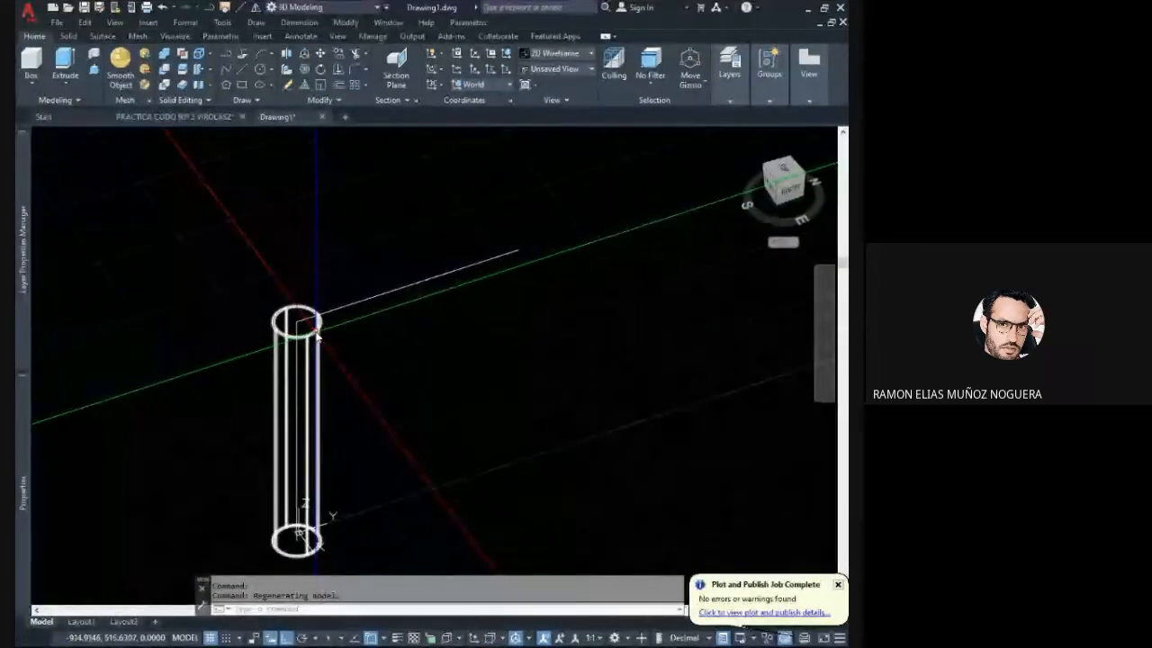
pyautogui.moveTo(316, 336); pyautogui.dragTo(313, 349, button='middle')
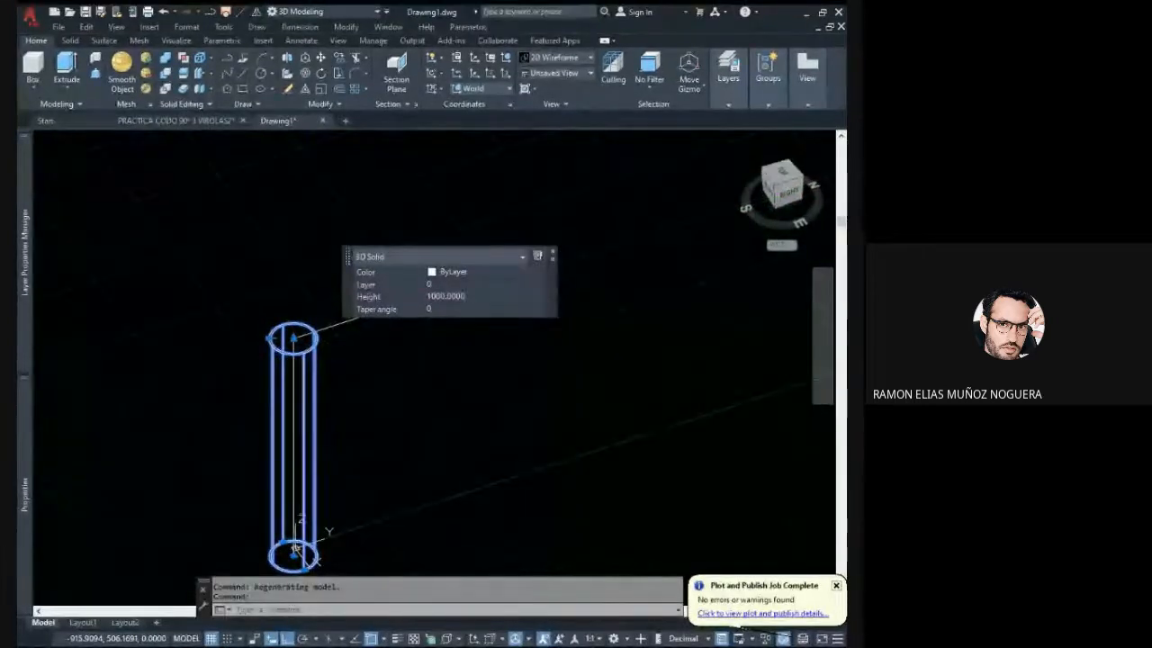
pyautogui.write('co')
pyautogui.press('Return')
pyautogui.click(327, 430)
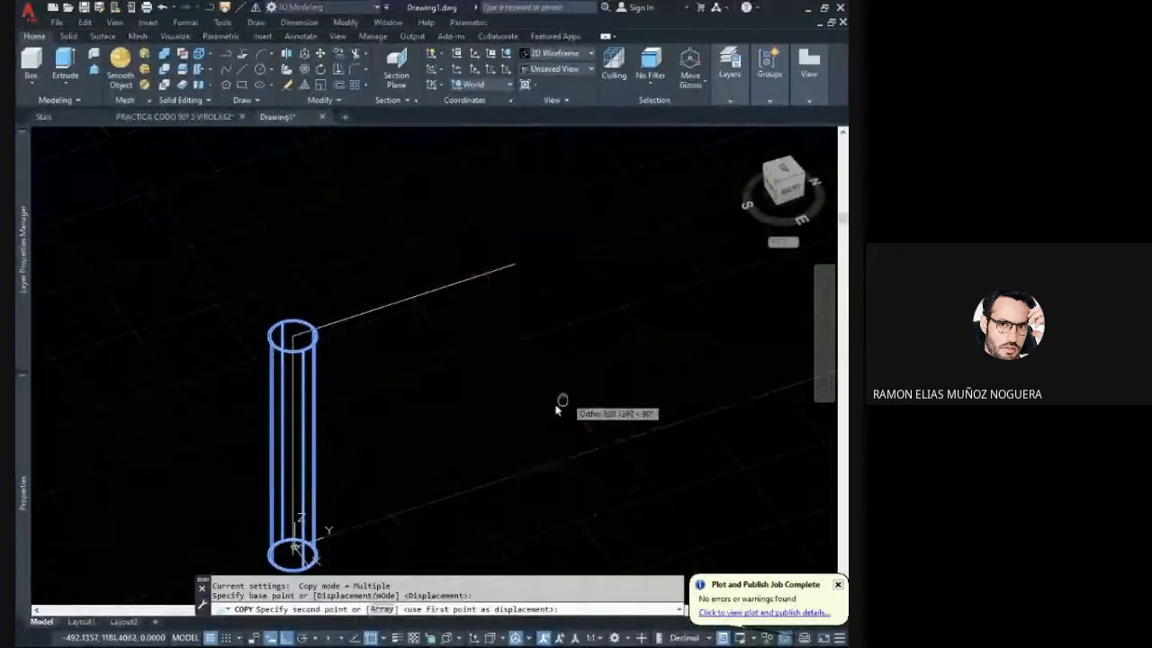
pyautogui.moveTo(560, 404); pyautogui.dragTo(505, 422, button='middle')
pyautogui.click(609, 384)
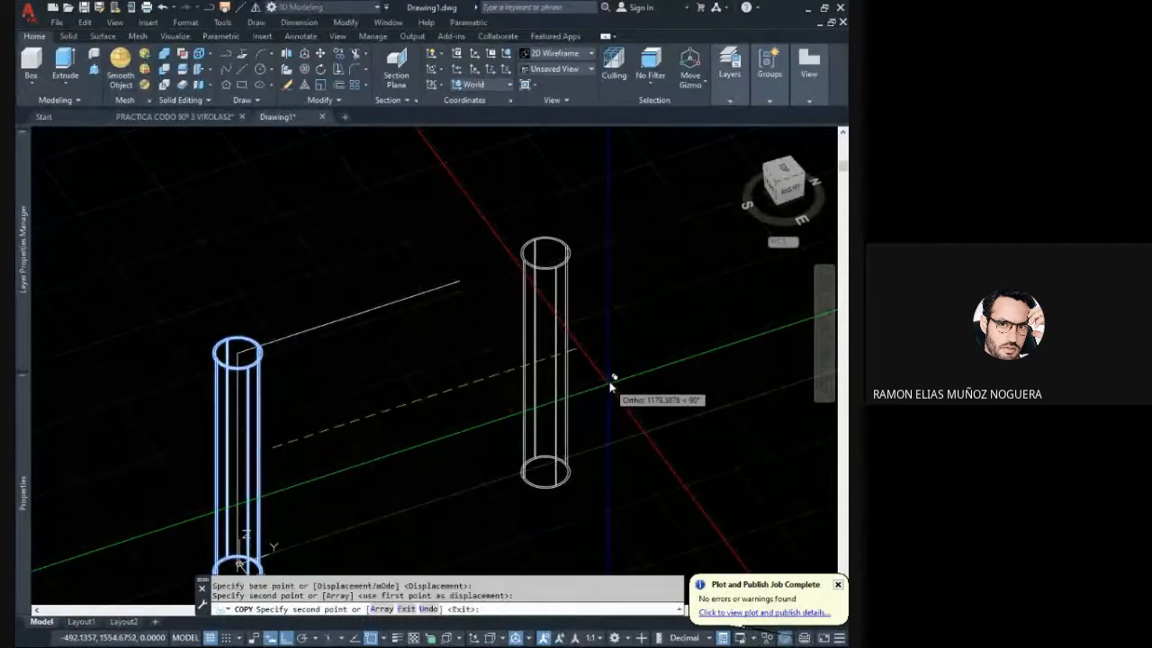
pyautogui.press('Escape')
# - Rotate the copied pipe about its midpoint with 3DROTATE so it lies horizontally along the Y axis
pyautogui.click(591, 346)
pyautogui.click(548, 331)
pyautogui.moveTo(524, 339); pyautogui.dragTo(466, 333, button='middle')
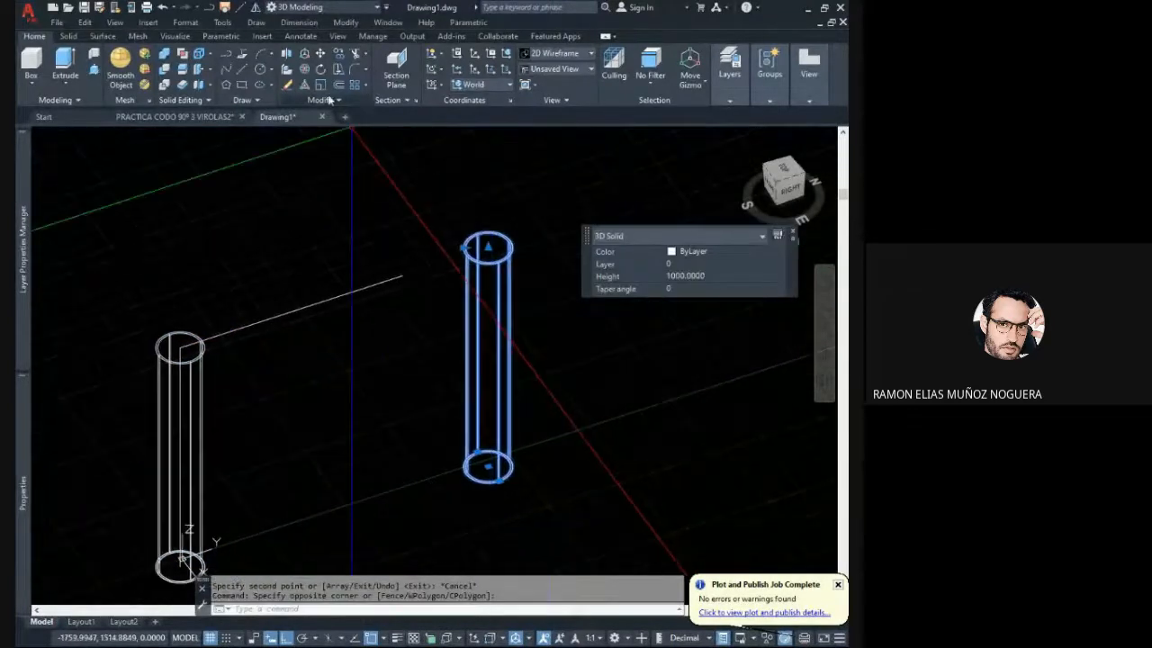
pyautogui.click(305, 70)
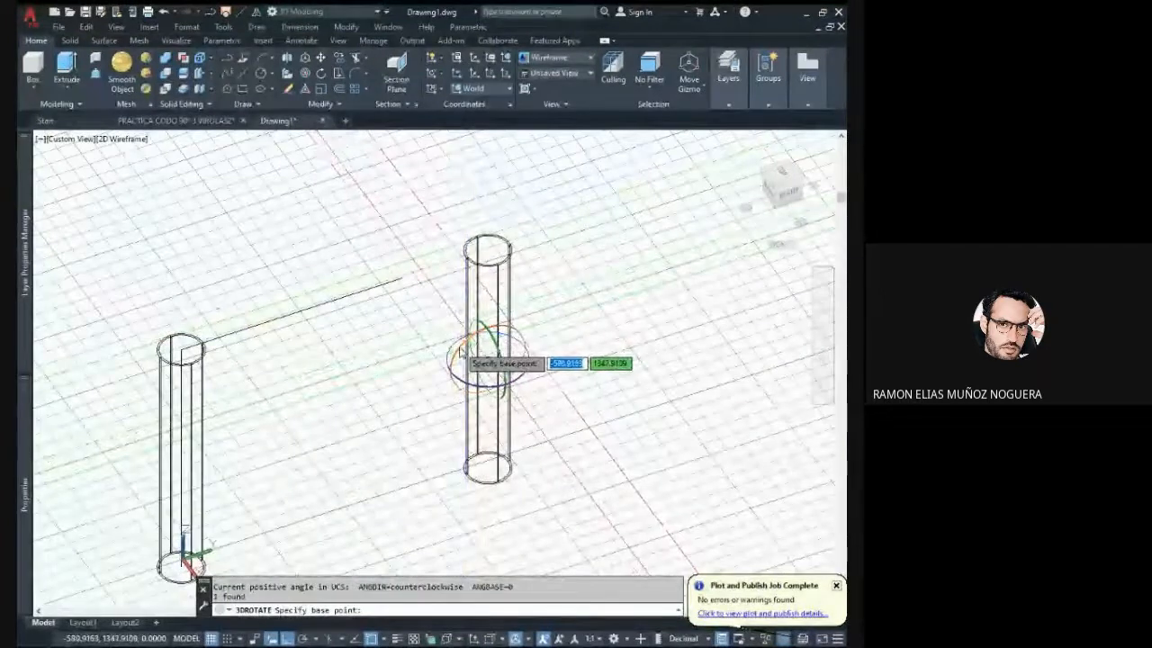
pyautogui.click(487, 364)
pyautogui.click(467, 202)
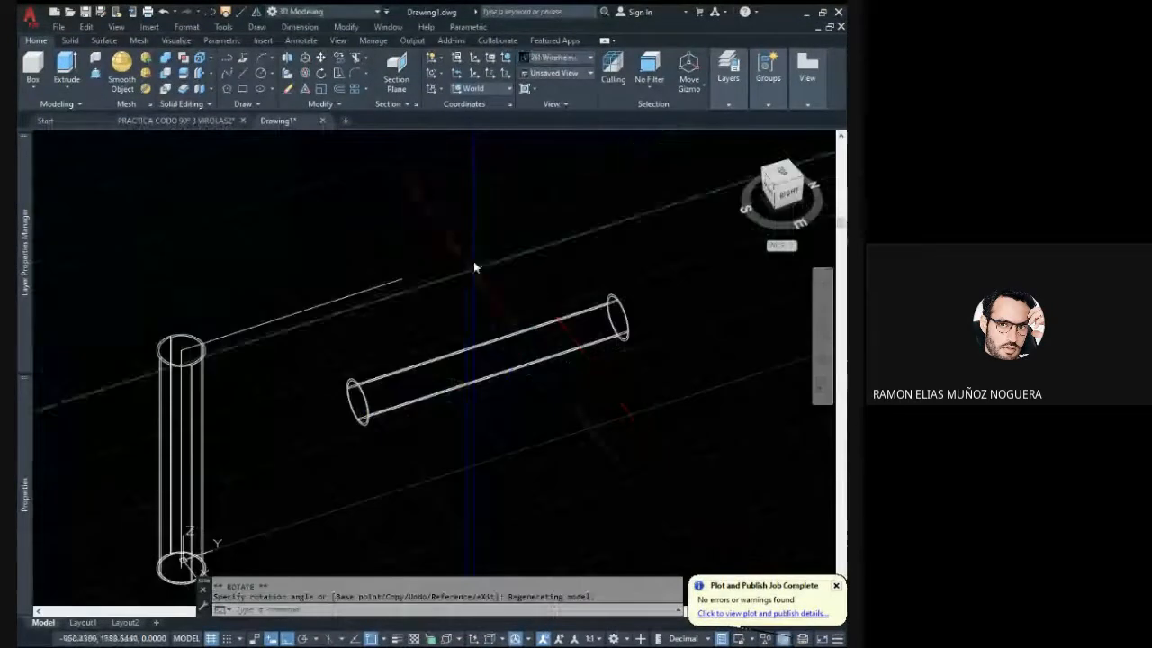
# - Move the horizontal pipe from the centre of its near end to the centre of the vertical pipe's top end
pyautogui.click(501, 415)
pyautogui.click(443, 343)
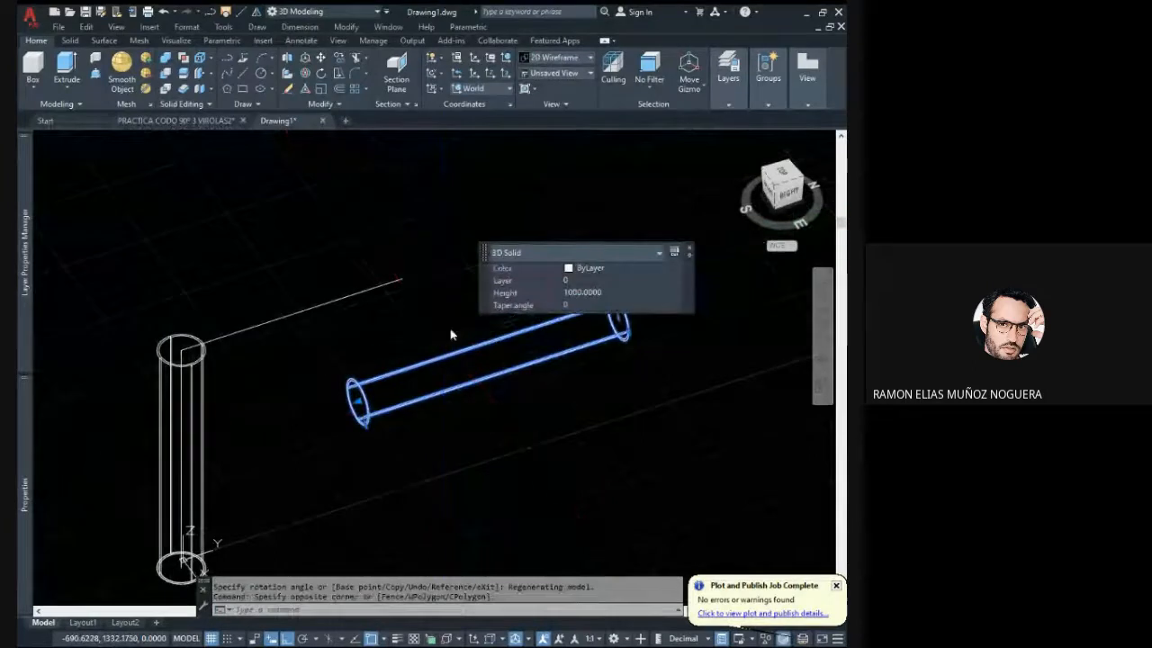
pyautogui.write('m')
pyautogui.press('Return')
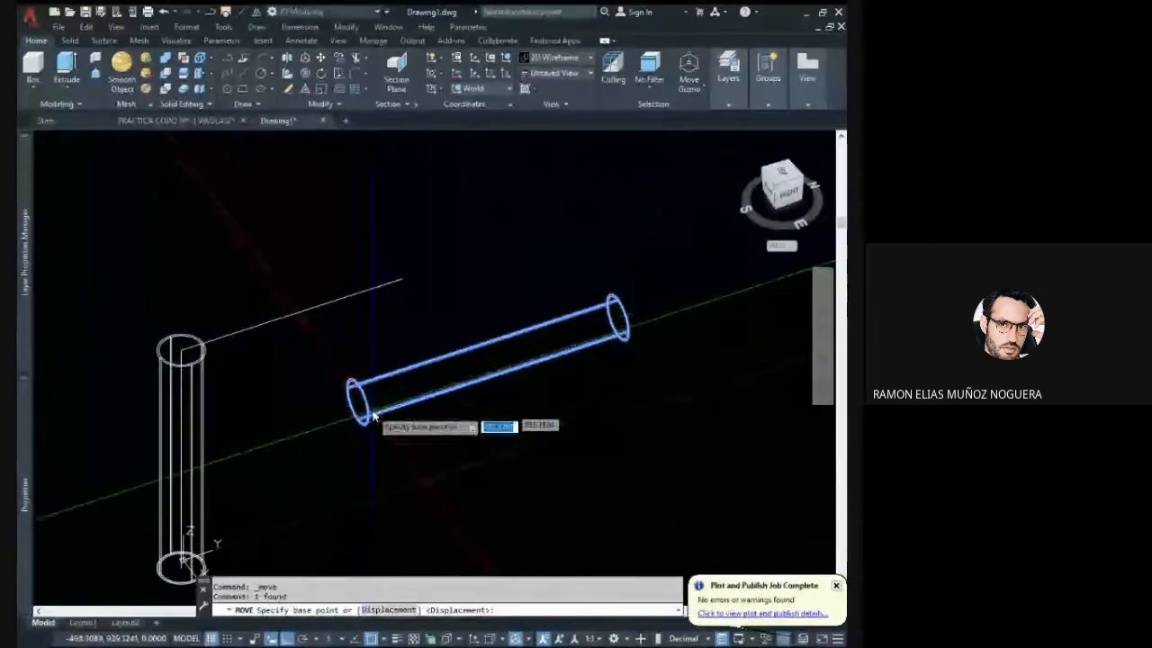
pyautogui.click(356, 408)
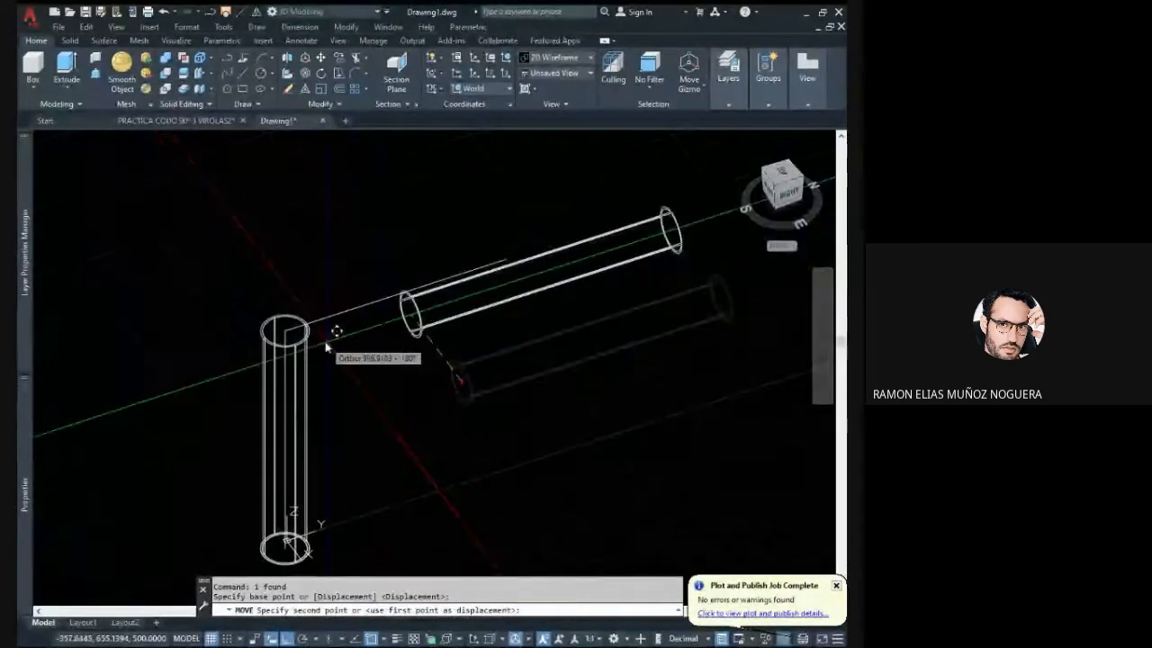
pyautogui.click(286, 332)
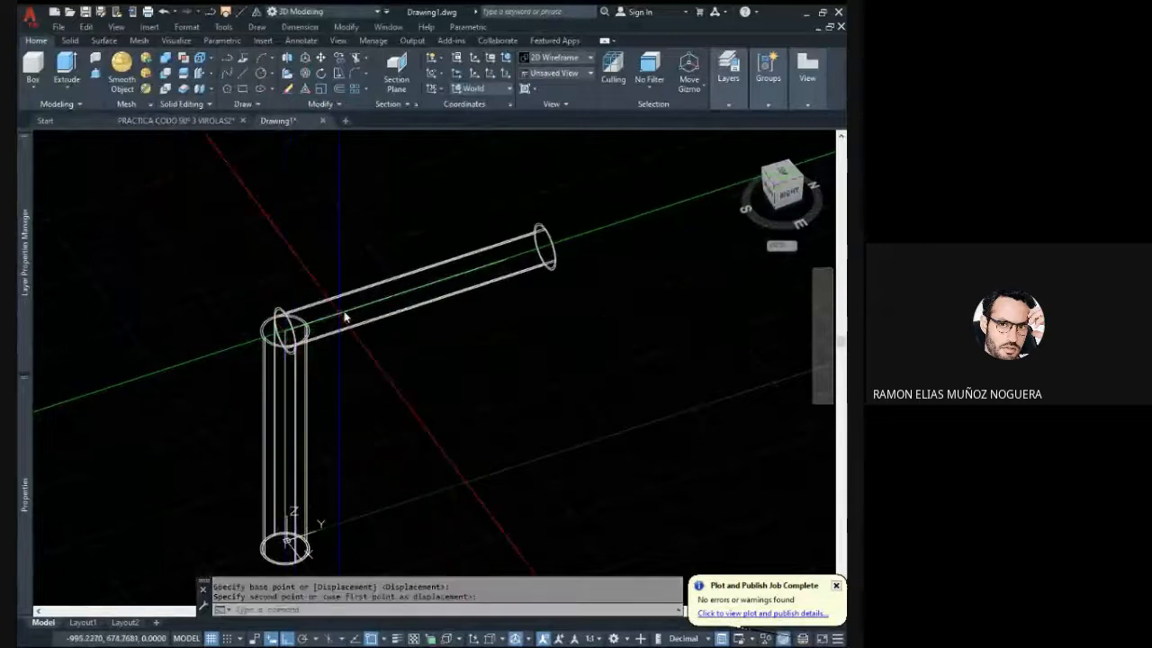
# - Stretch the horizontal pipe's near end along its axis so it extends past the vertical pipe
pyautogui.keyDown('shift'); pyautogui.moveTo(363, 319); pyautogui.dragTo(404, 334, button='middle'); pyautogui.keyUp('shift')
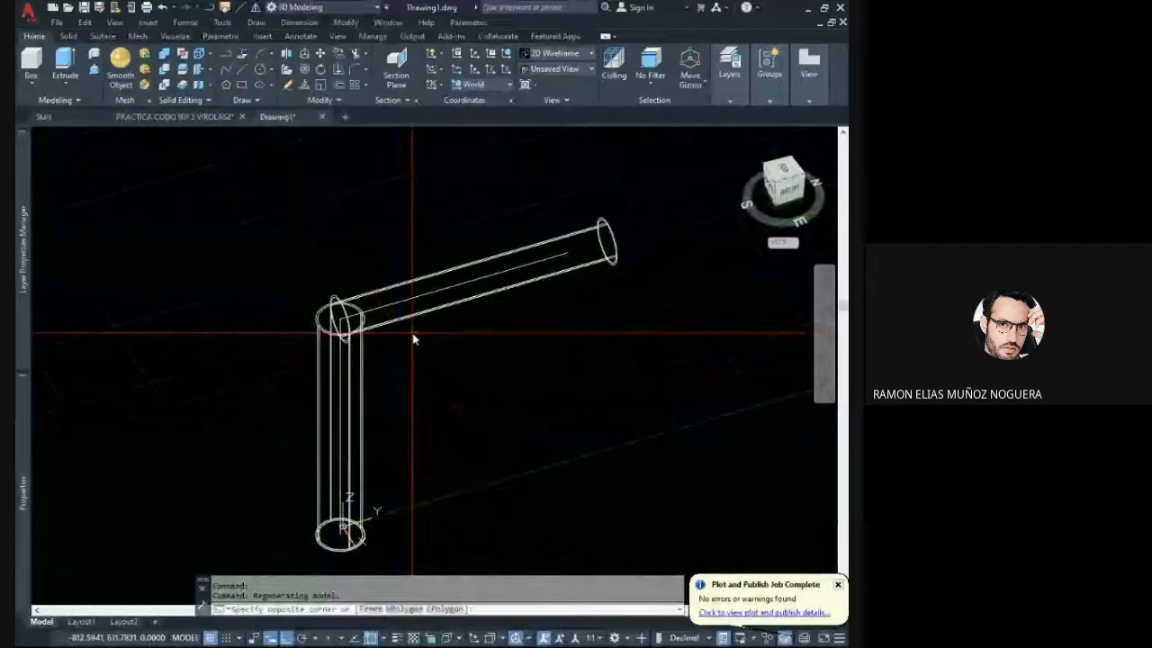
pyautogui.click(392, 319)
pyautogui.press('Escape')
pyautogui.press('Escape')
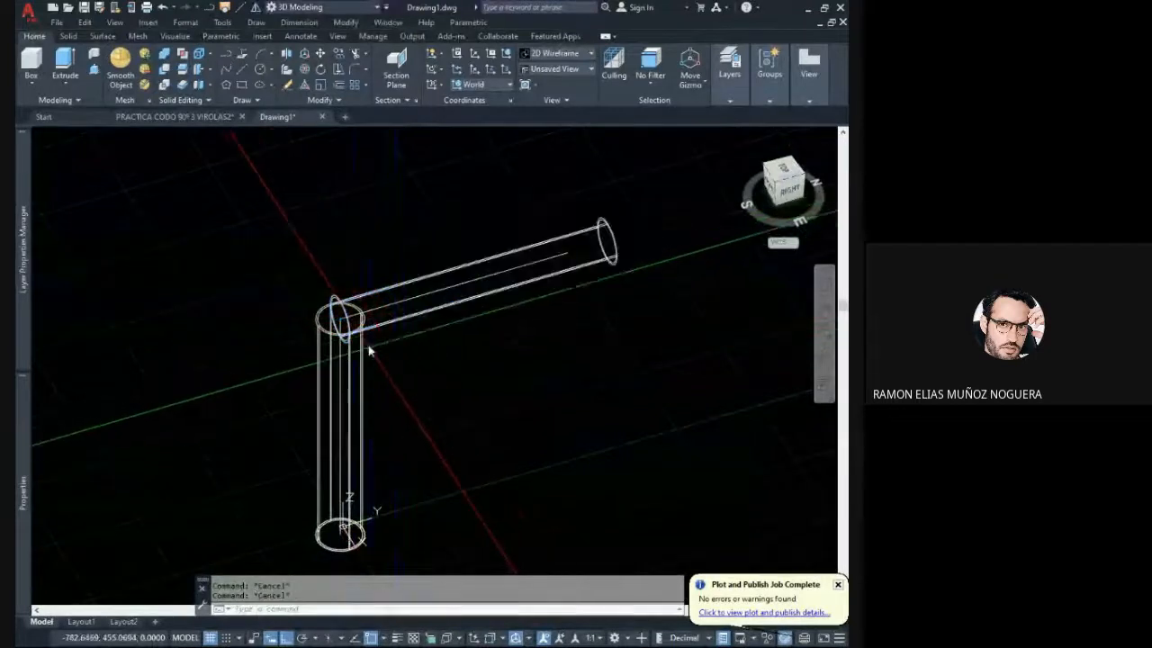
pyautogui.click(342, 321)
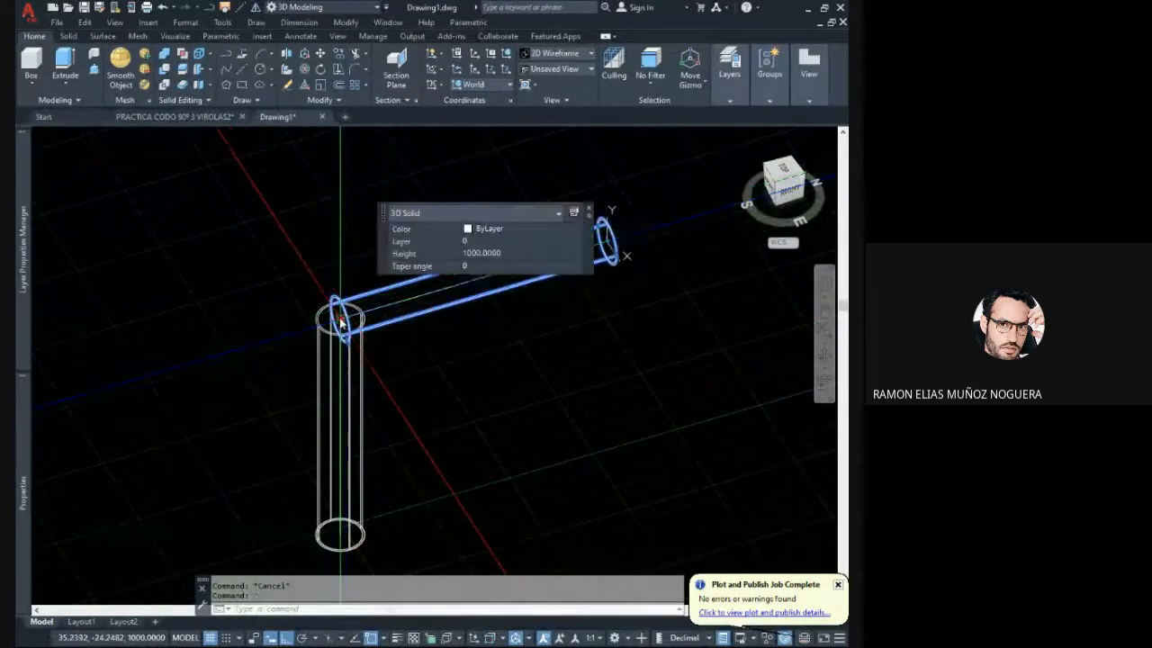
pyautogui.click(340, 320)
pyautogui.click(281, 360)
pyautogui.press('Escape')
pyautogui.press('Escape')
# - Stretch the vertical pipe's top end upward past the horizontal pipe to a height of about 1286
pyautogui.click(362, 376)
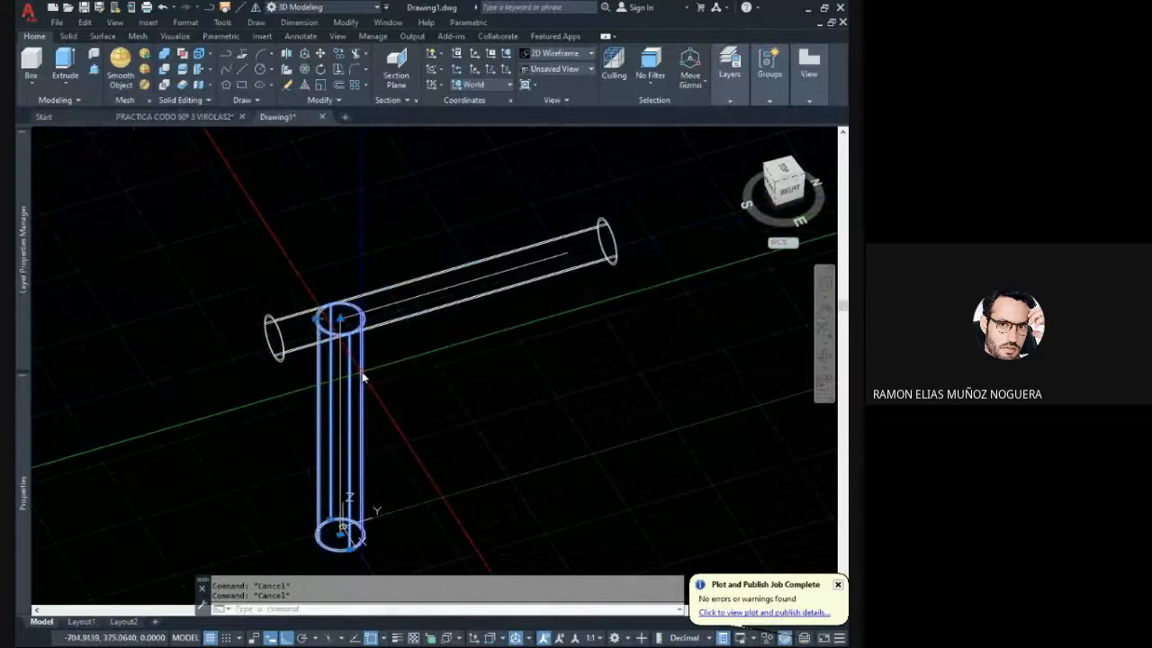
pyautogui.click(339, 321)
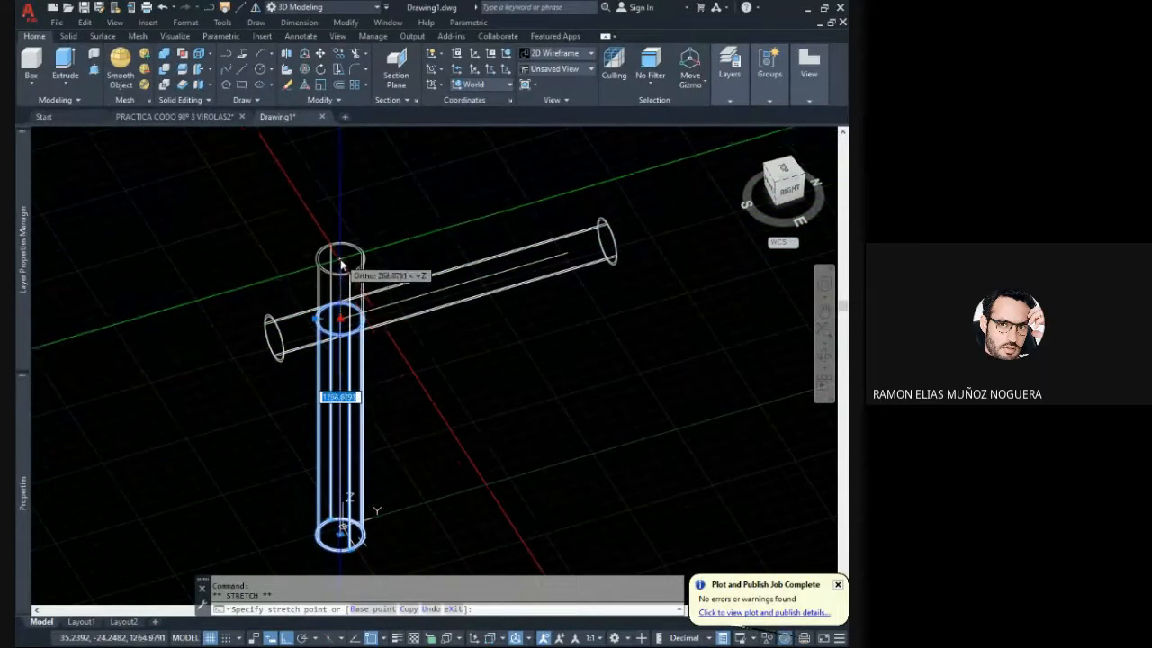
pyautogui.press('Escape')
pyautogui.press('Escape')
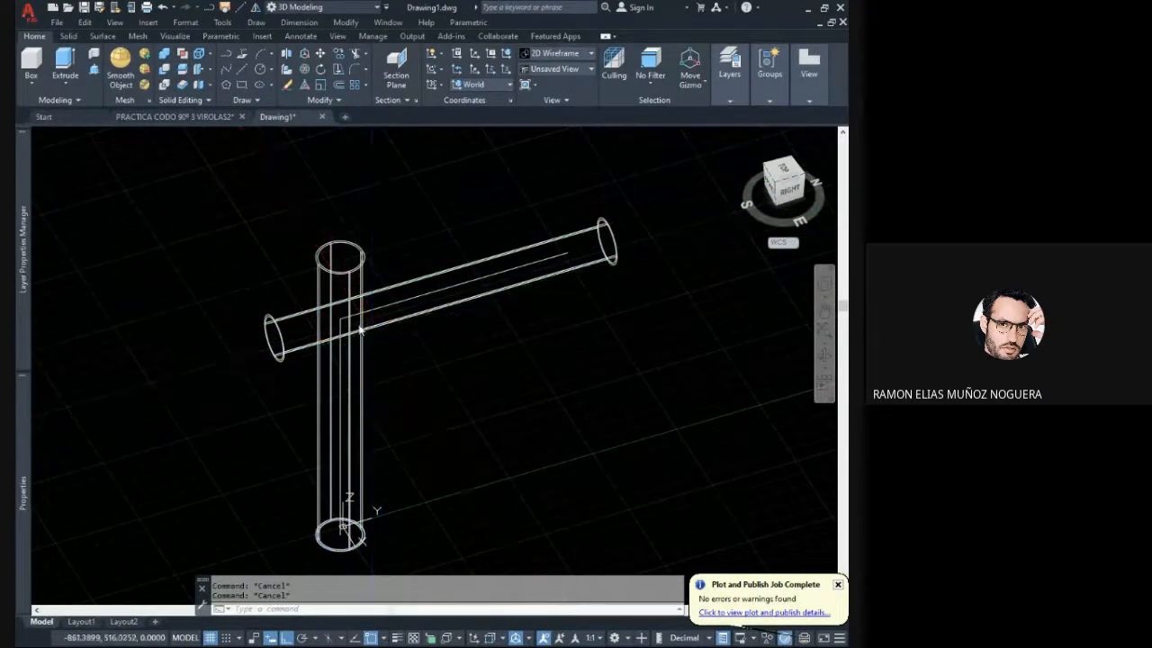
# - Examine the crossing of the two pipes from several angles, selecting all the geometry and clearing the selection
pyautogui.keyDown('shift'); pyautogui.moveTo(360, 329); pyautogui.dragTo(336, 296, button='middle'); pyautogui.keyUp('shift')
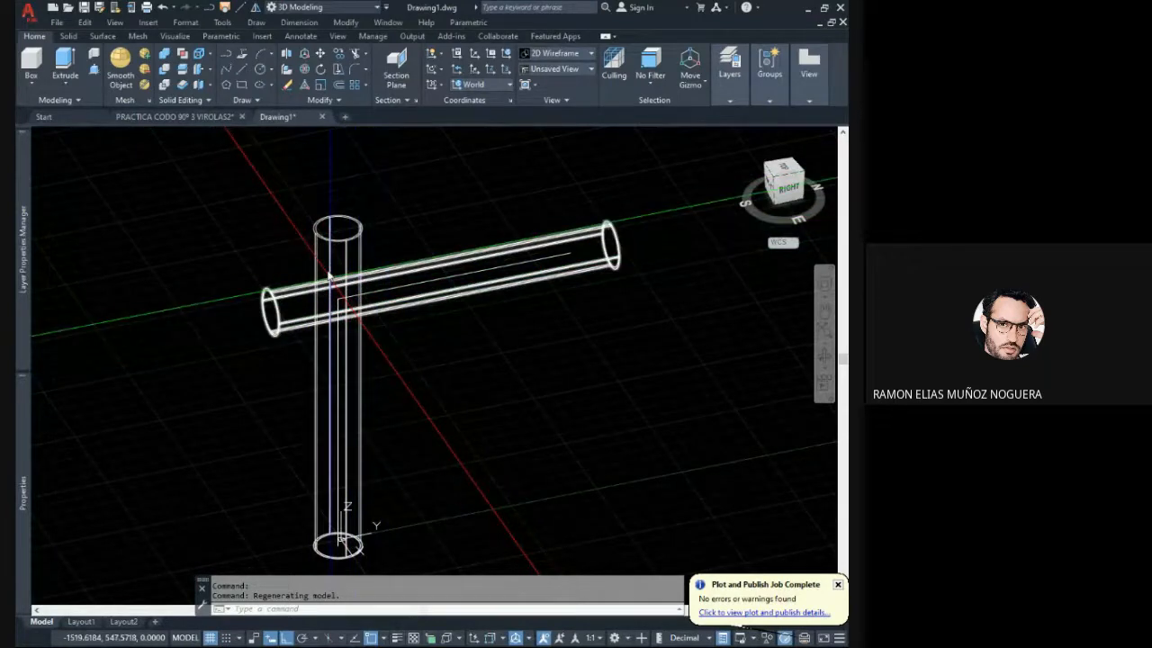
pyautogui.keyDown('shift'); pyautogui.moveTo(329, 278); pyautogui.dragTo(366, 312, button='middle'); pyautogui.keyUp('shift')
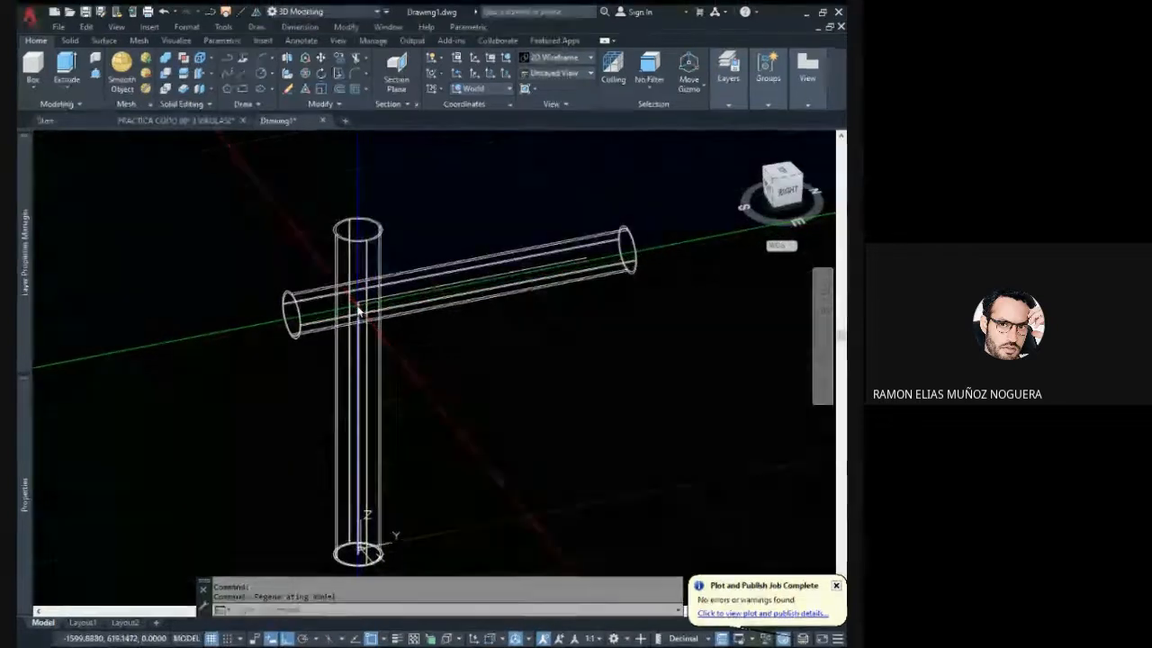
pyautogui.moveTo(398, 327)
pyautogui.keyDown('shift'); pyautogui.mouseDown(button='middle')
pyautogui.moveTo(356, 297)
pyautogui.moveTo(389, 330)
pyautogui.mouseUp(button='middle'); pyautogui.keyUp('shift')
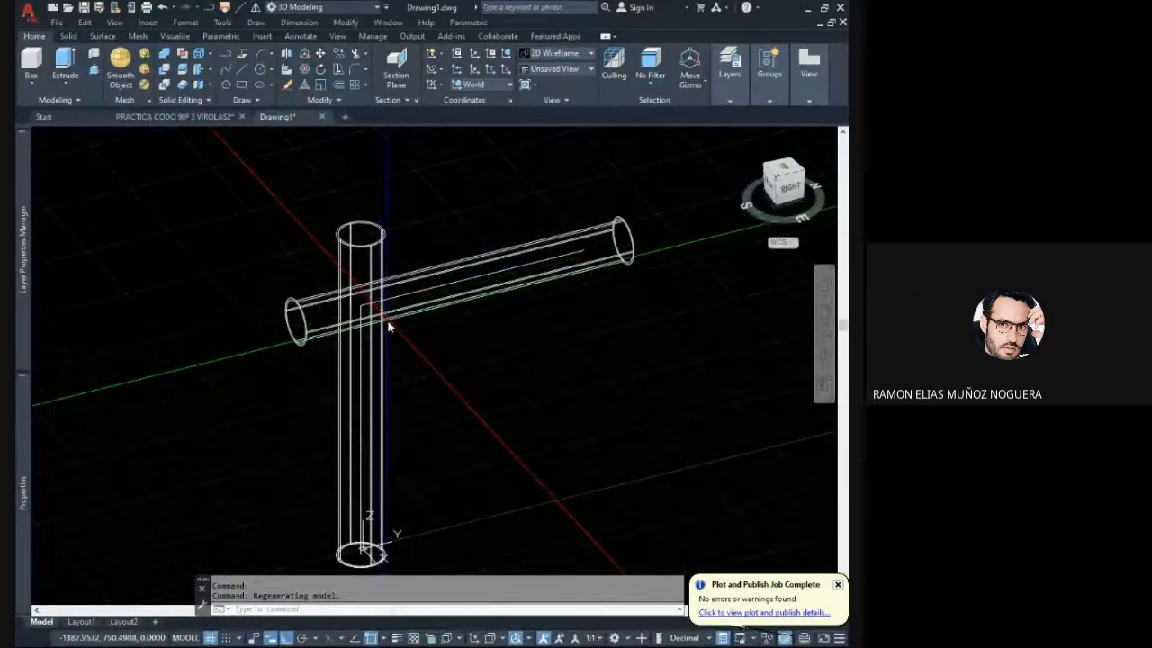
pyautogui.click(378, 315)
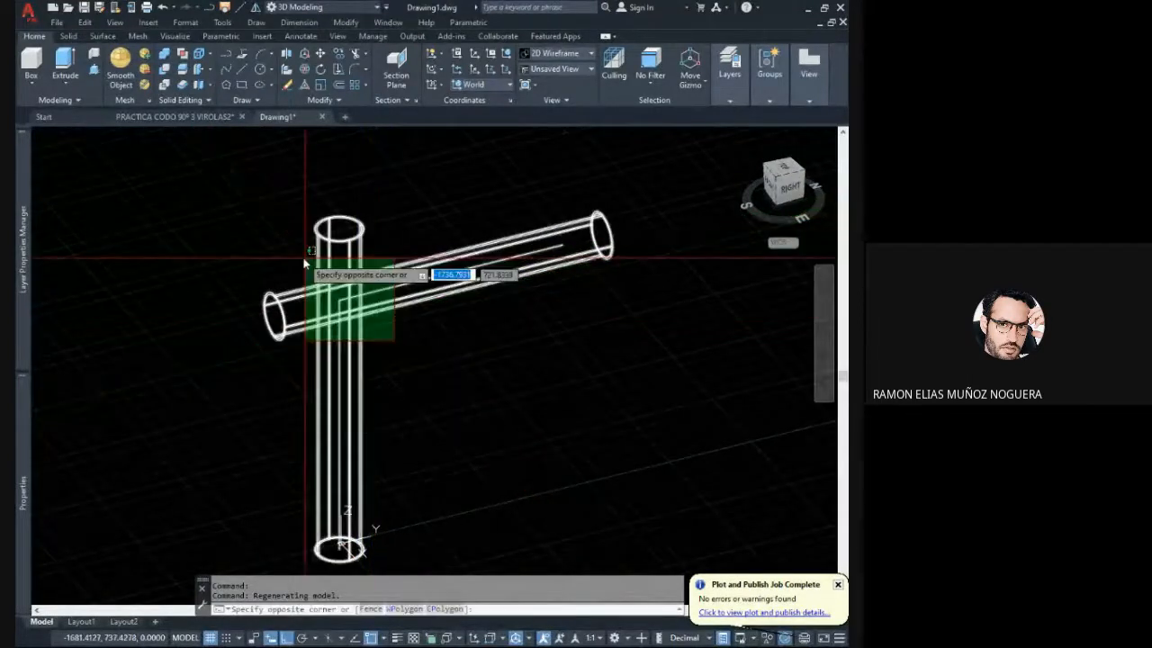
pyautogui.click(358, 300)
pyautogui.click(437, 378)
pyautogui.click(297, 273)
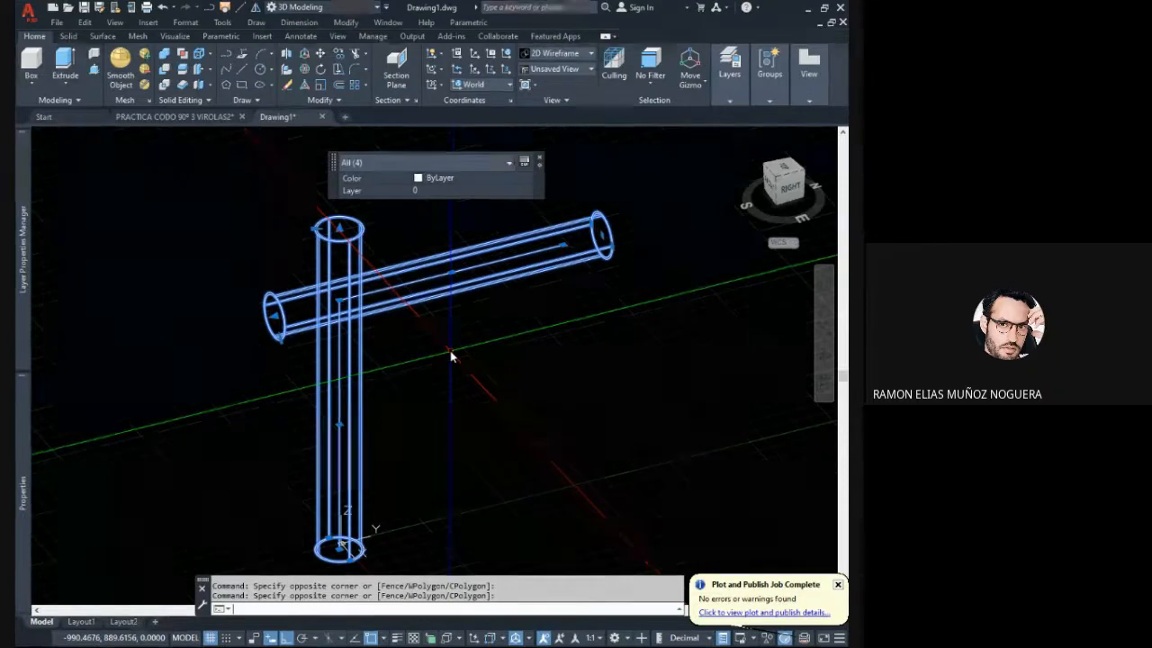
pyautogui.press('Escape')
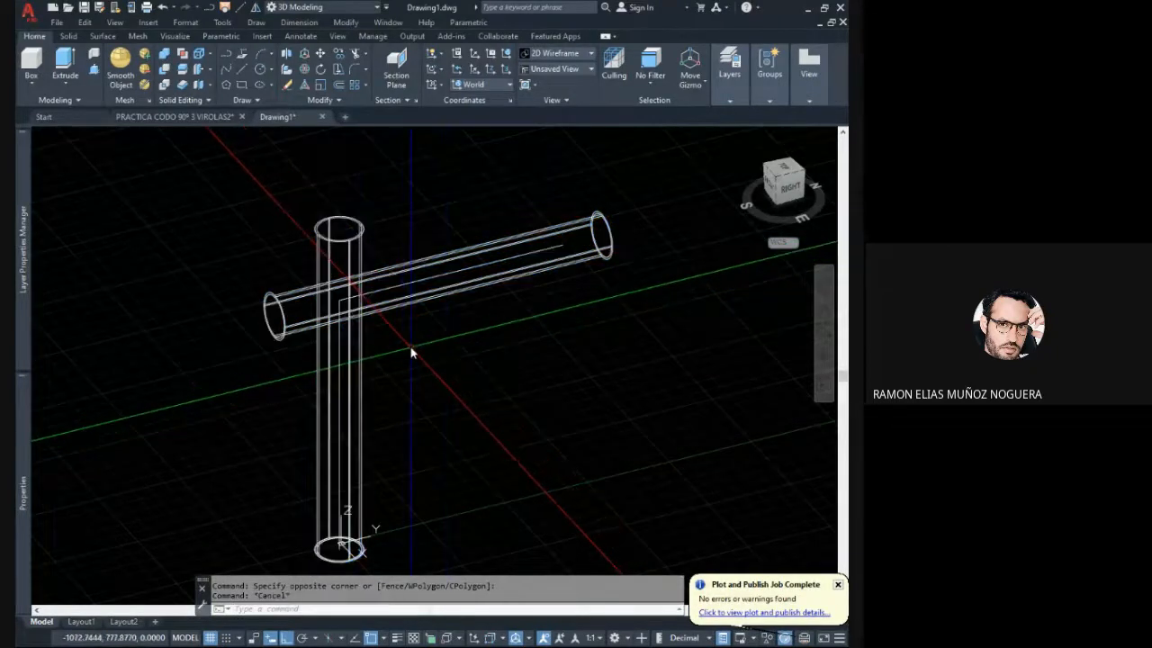
# - Rotate both pipes and their centre lines together with 3DROTATE about the Y axis so they lie flat
pyautogui.click(409, 353)
pyautogui.click(270, 241)
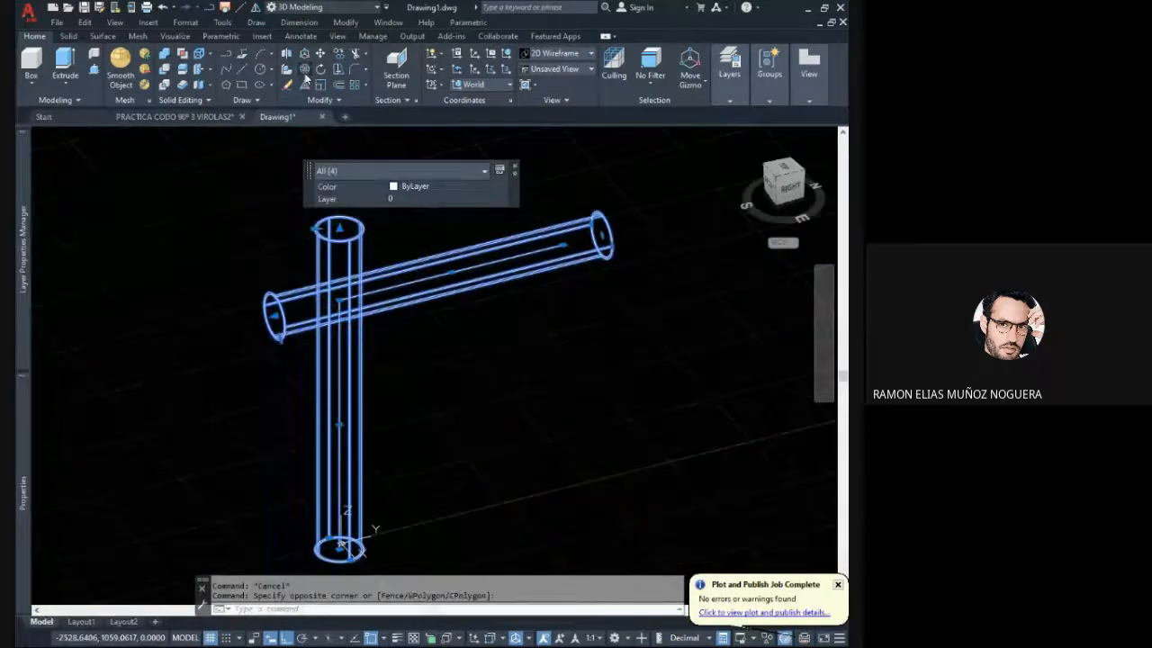
pyautogui.click(305, 78)
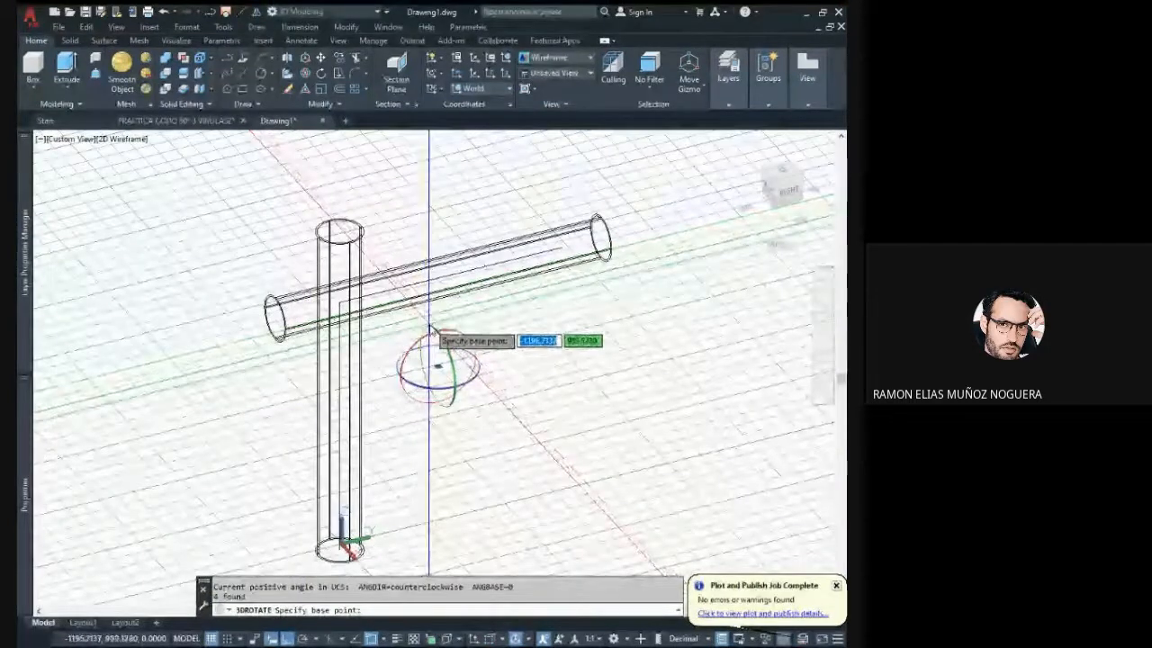
pyautogui.click(434, 331)
pyautogui.click(410, 207)
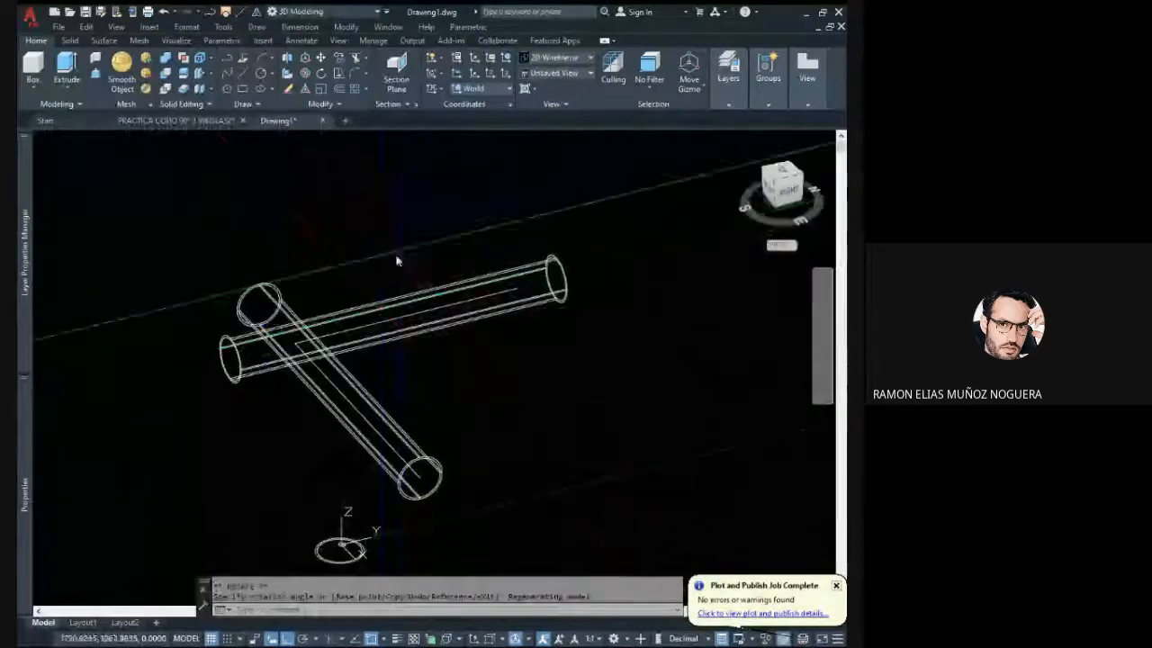
# - Delete the two leftover base circles at the origin
pyautogui.moveTo(389, 327); pyautogui.dragTo(411, 330, button='middle')
pyautogui.moveTo(451, 475); pyautogui.dragTo(443, 396, button='middle')
pyautogui.click(441, 486)
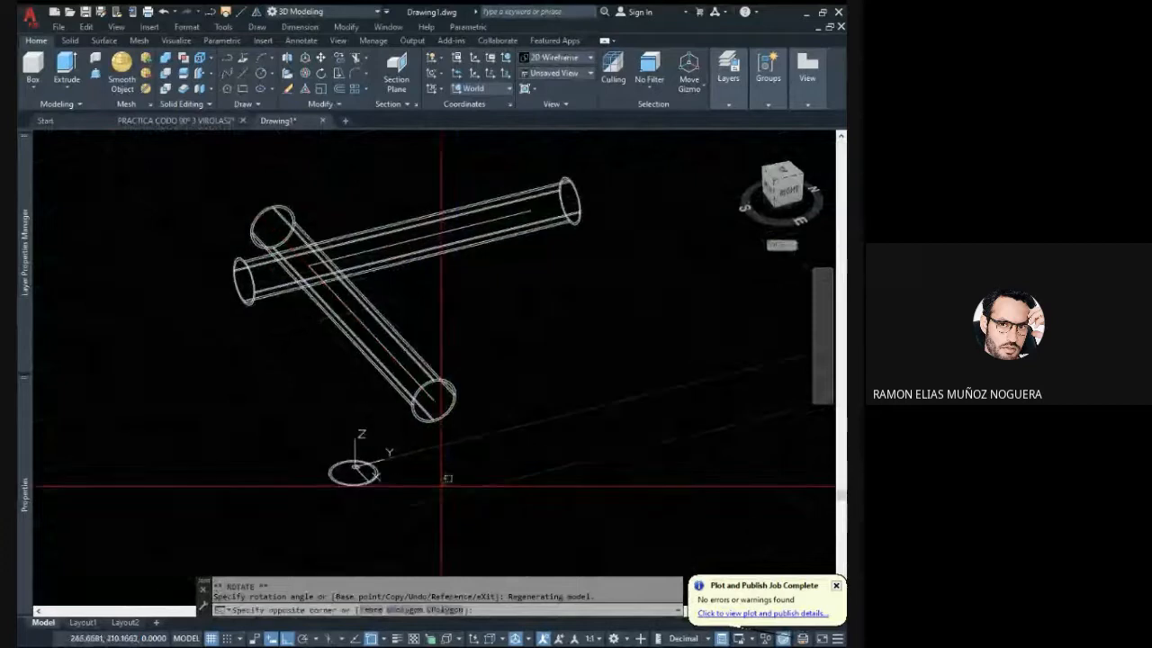
pyautogui.click(315, 454)
pyautogui.press('Delete')
# - Switch to the top view, clear the selection and enlarge the crossing of the two pipes
pyautogui.moveTo(376, 323); pyautogui.dragTo(465, 393, button='middle')
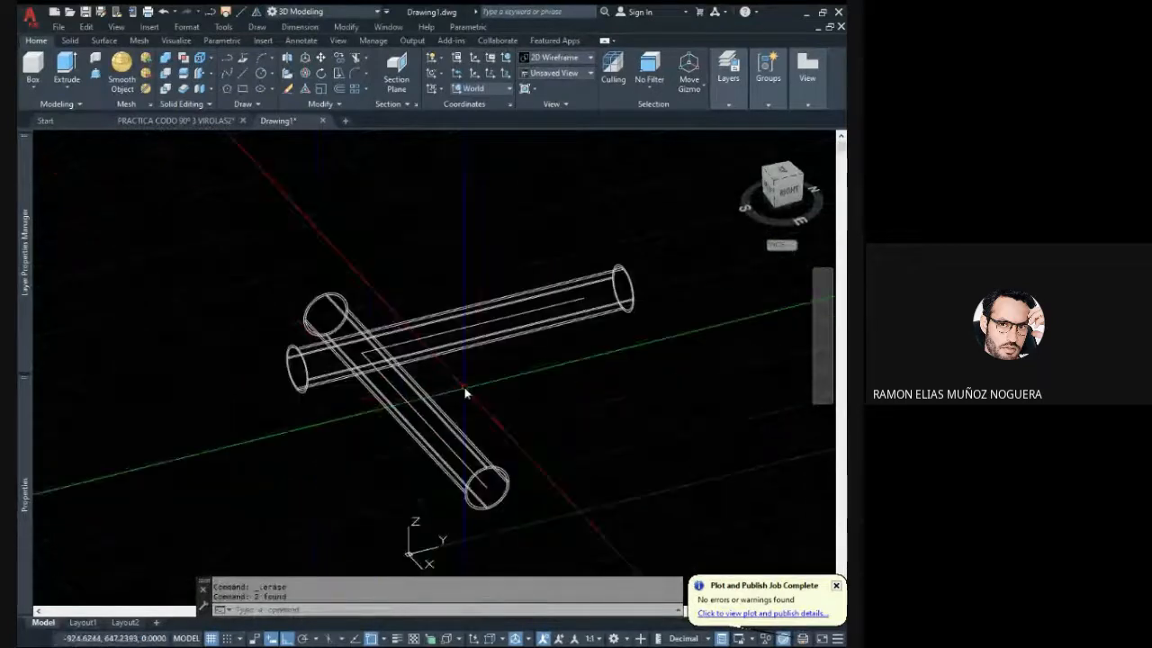
pyautogui.click(465, 392)
pyautogui.click(336, 310)
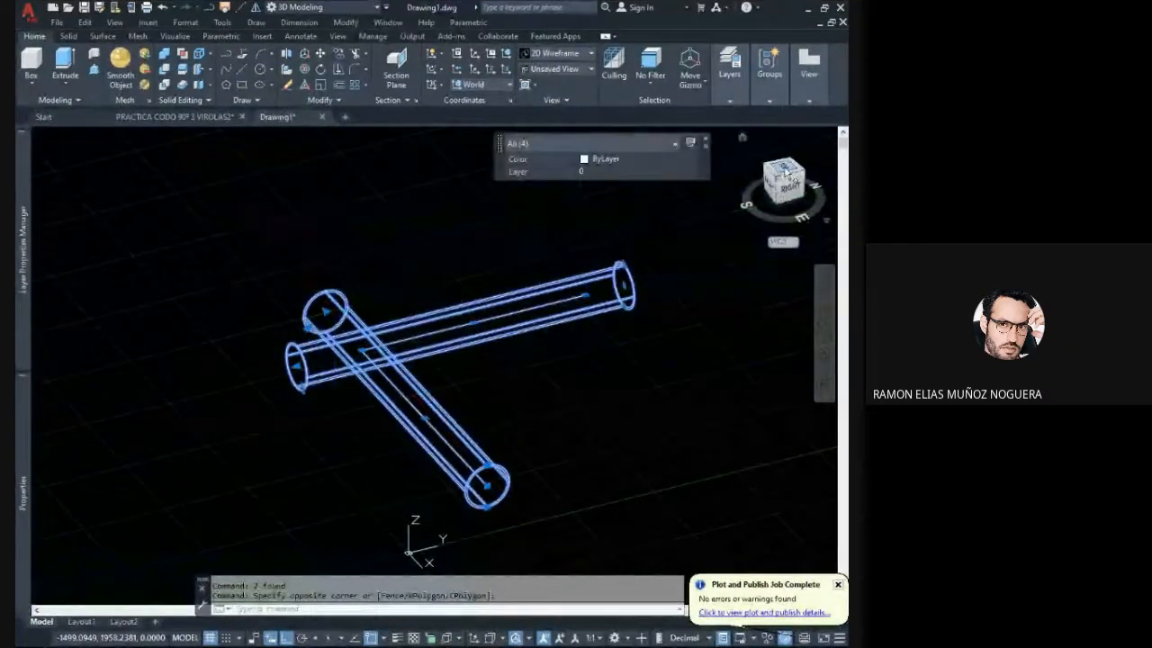
pyautogui.click(785, 173)
pyautogui.press('Escape')
pyautogui.press('Escape')
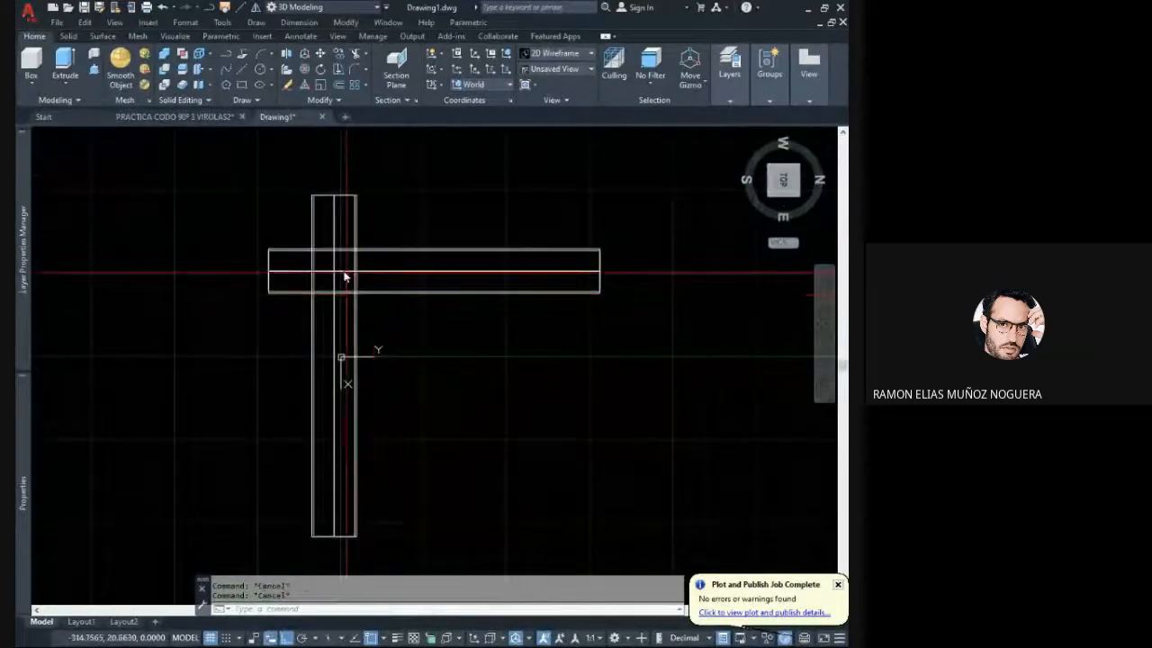
pyautogui.scroll(6, 345, 274)
pyautogui.scroll(-6, 360, 314)
pyautogui.scroll(2, 339, 307)
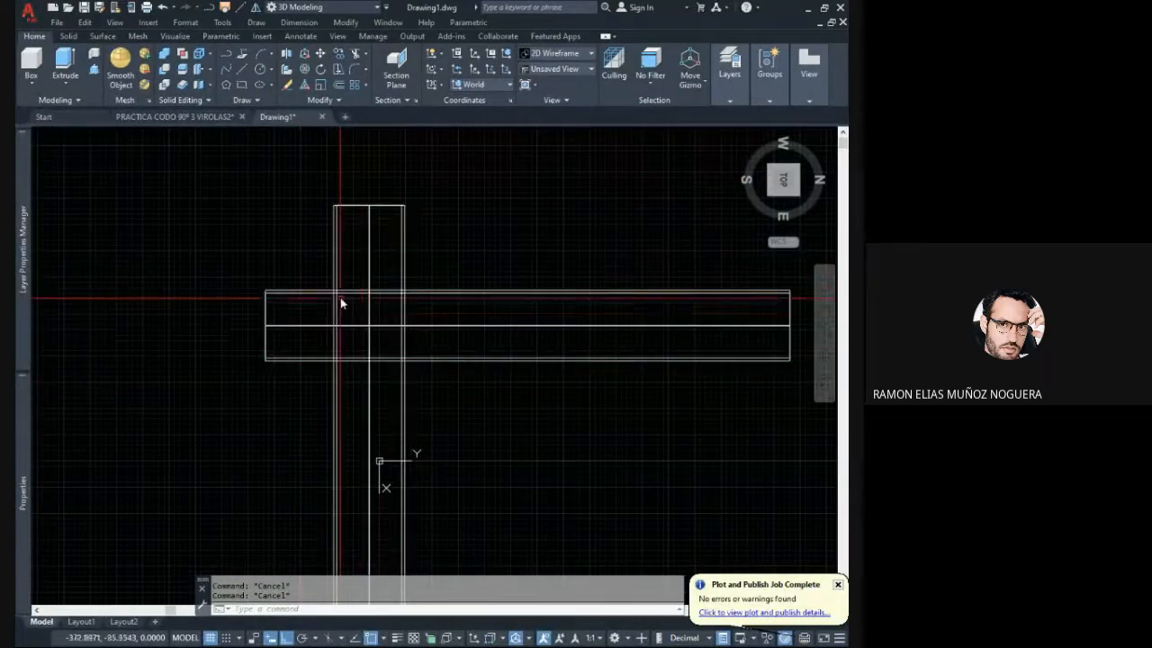
pyautogui.moveTo(378, 326); pyautogui.dragTo(305, 283, button='middle')
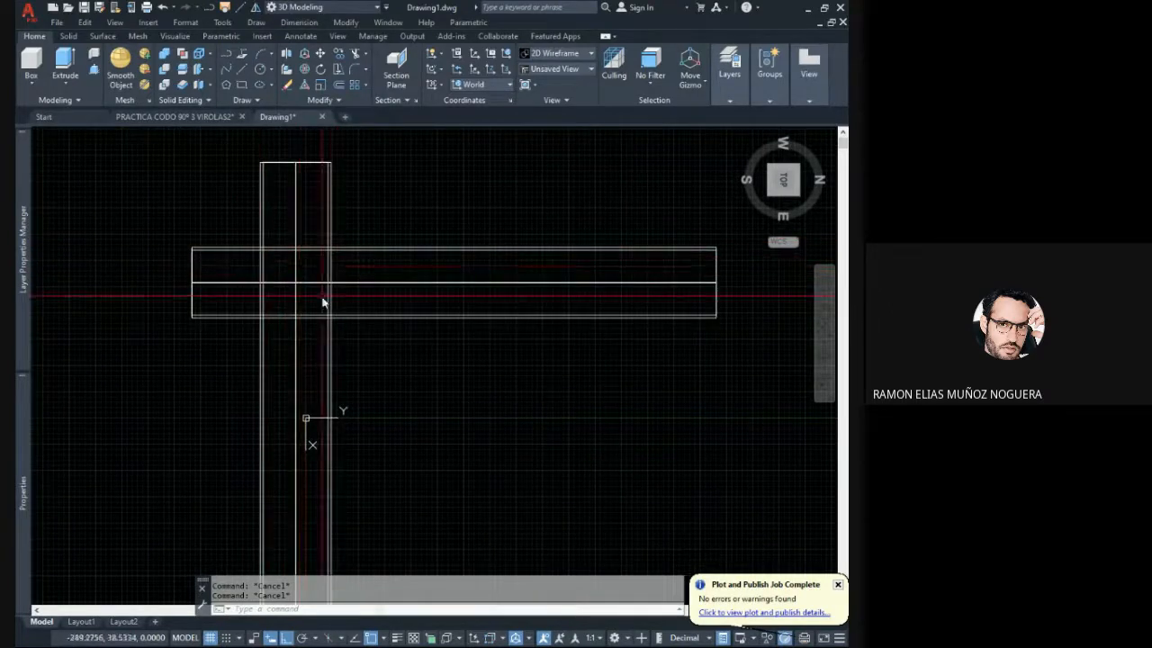
# - Check the solid properties of the pipe lying along the X axis and clear the selection
pyautogui.click(330, 185)
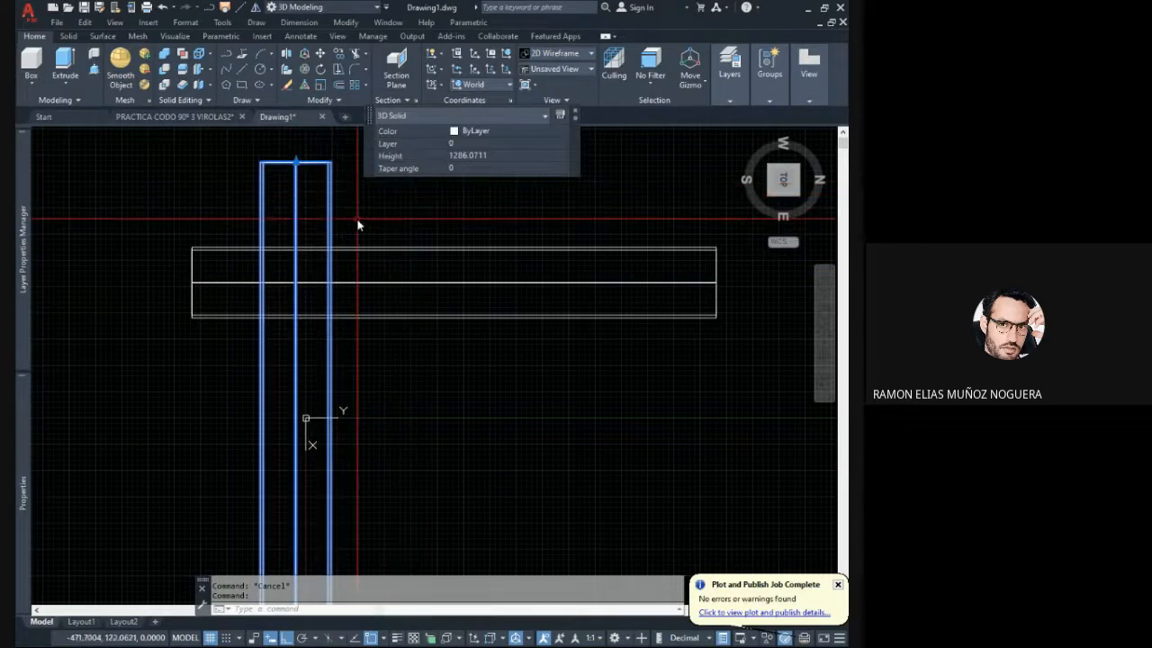
pyautogui.moveTo(356, 223); pyautogui.dragTo(385, 243, button='middle')
pyautogui.press('Escape')
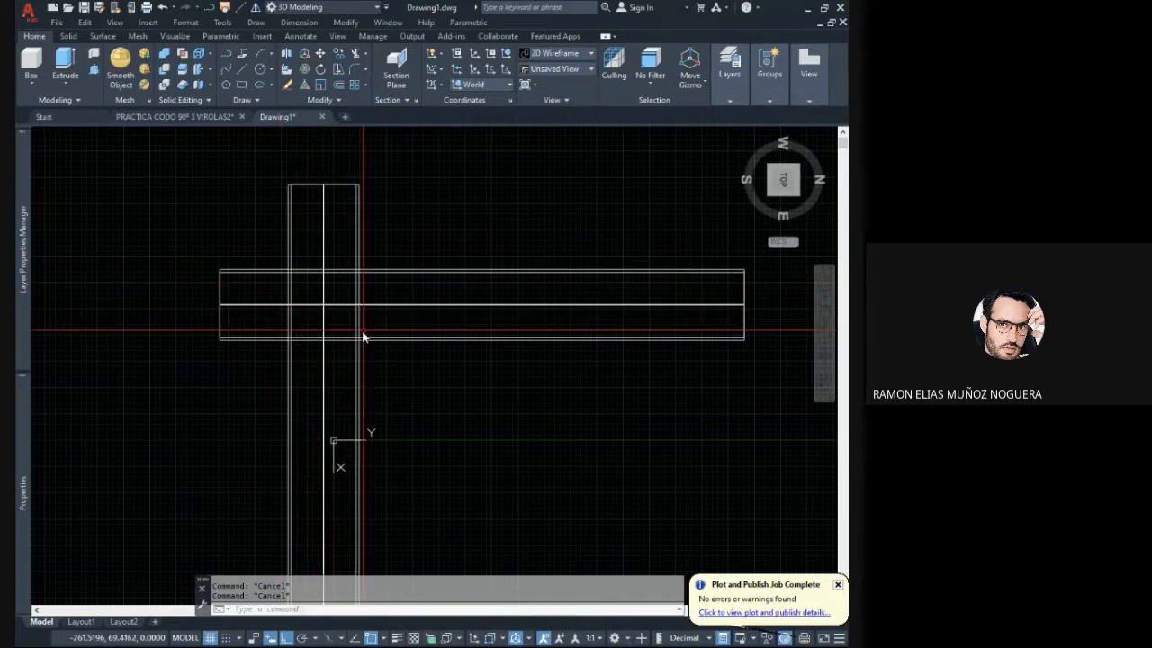
pyautogui.moveTo(315, 282); pyautogui.dragTo(360, 294, button='middle')
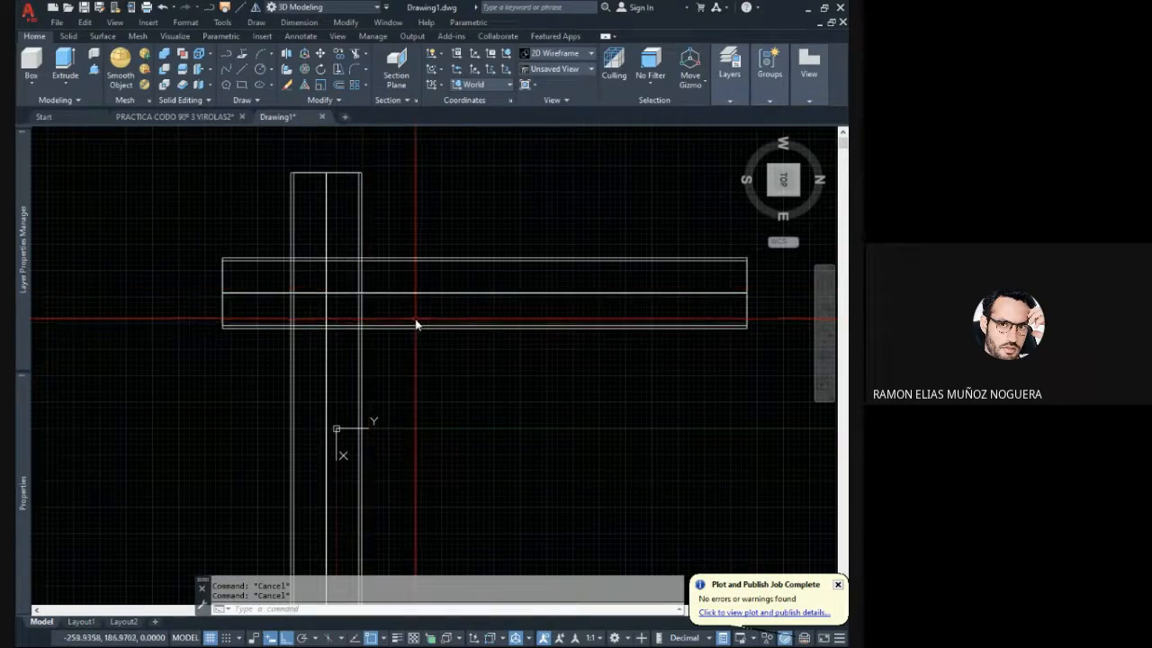
pyautogui.moveTo(416, 321); pyautogui.dragTo(448, 335, button='middle')
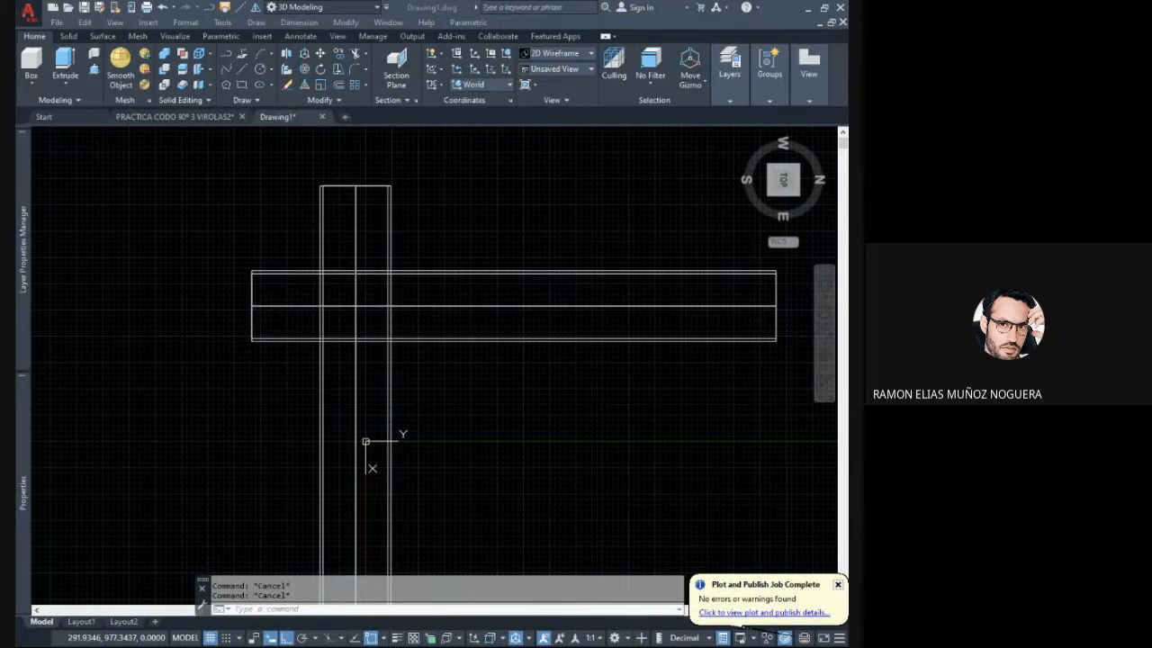
pyautogui.click(236, 609)
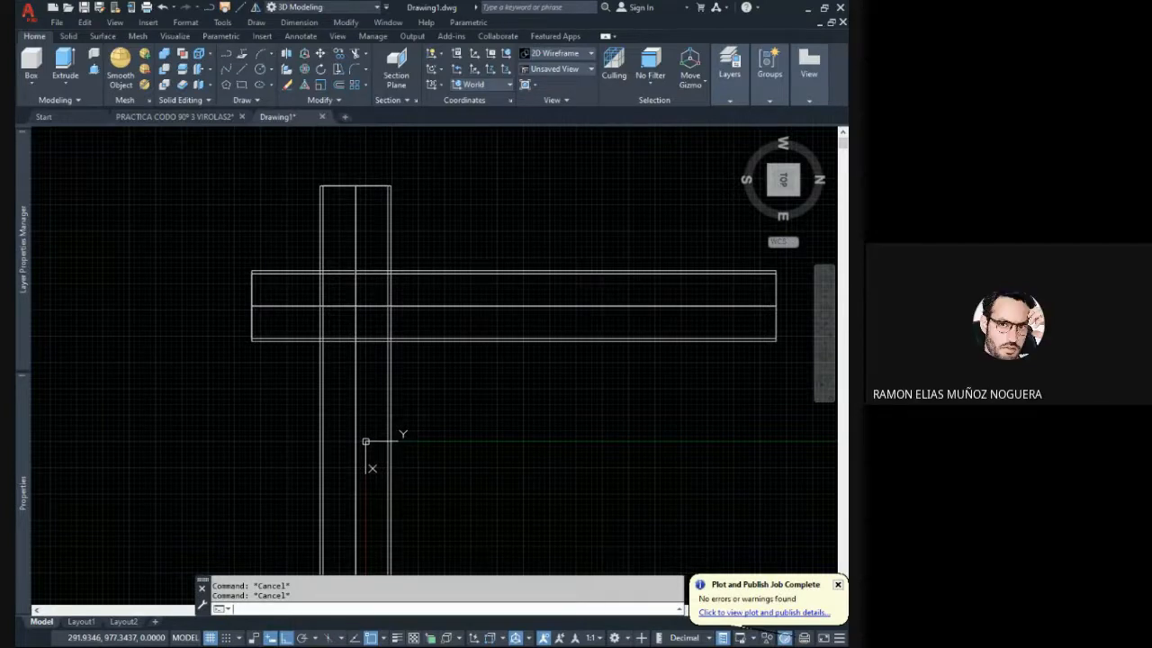
pyautogui.click(470, 192)
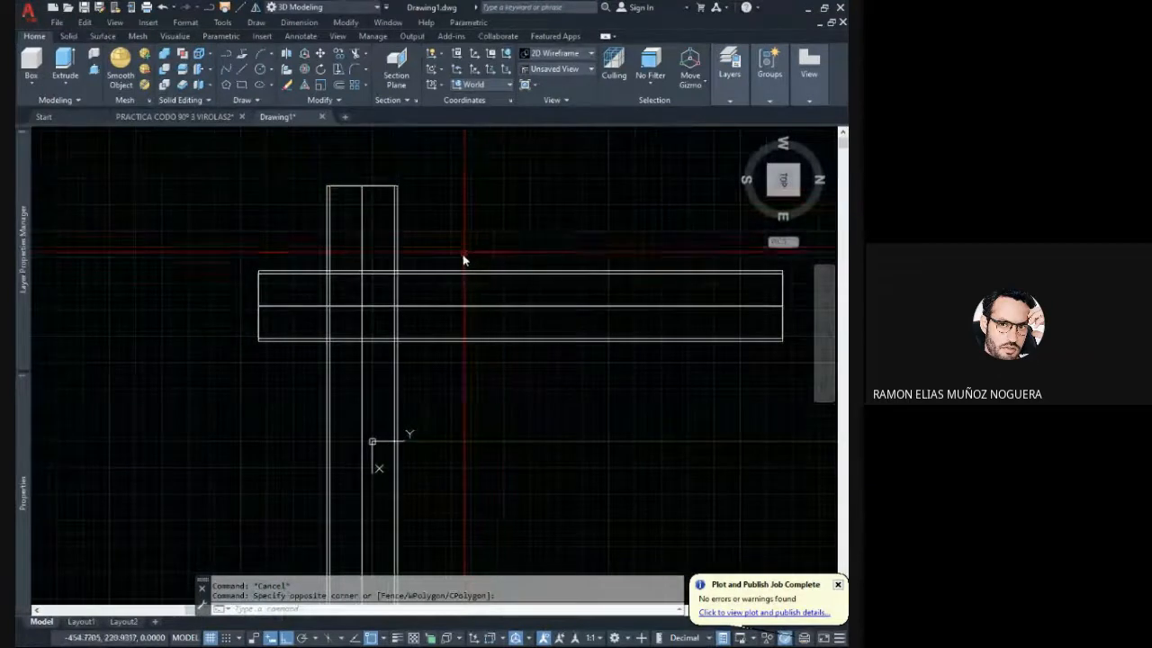
pyautogui.moveTo(378, 342); pyautogui.dragTo(369, 324, button='middle')
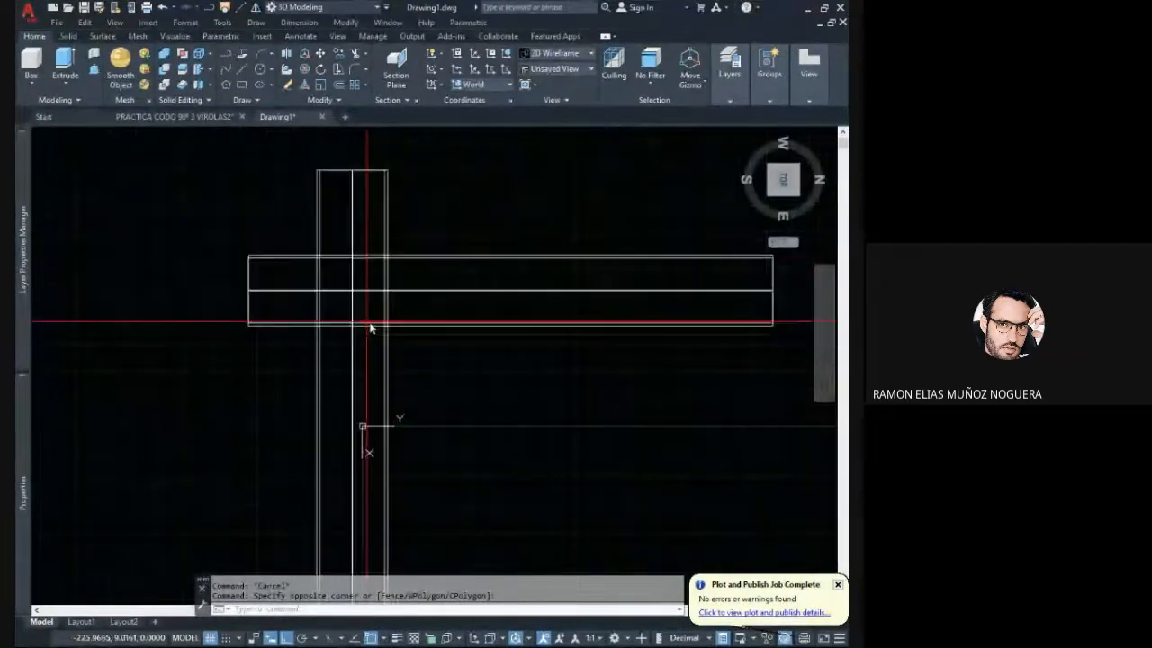
pyautogui.scroll(-2, 377, 336)
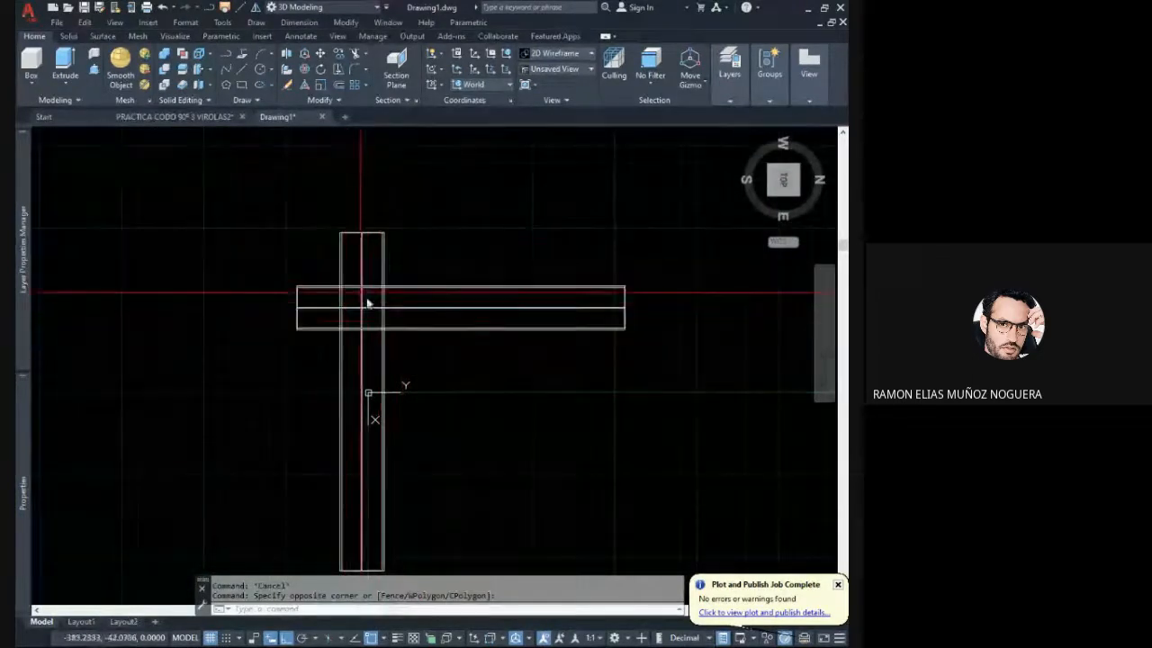
# - Select the vertical pipe and the horizontal pipe in turn to review each solid, and clear the selection
pyautogui.click(381, 360)
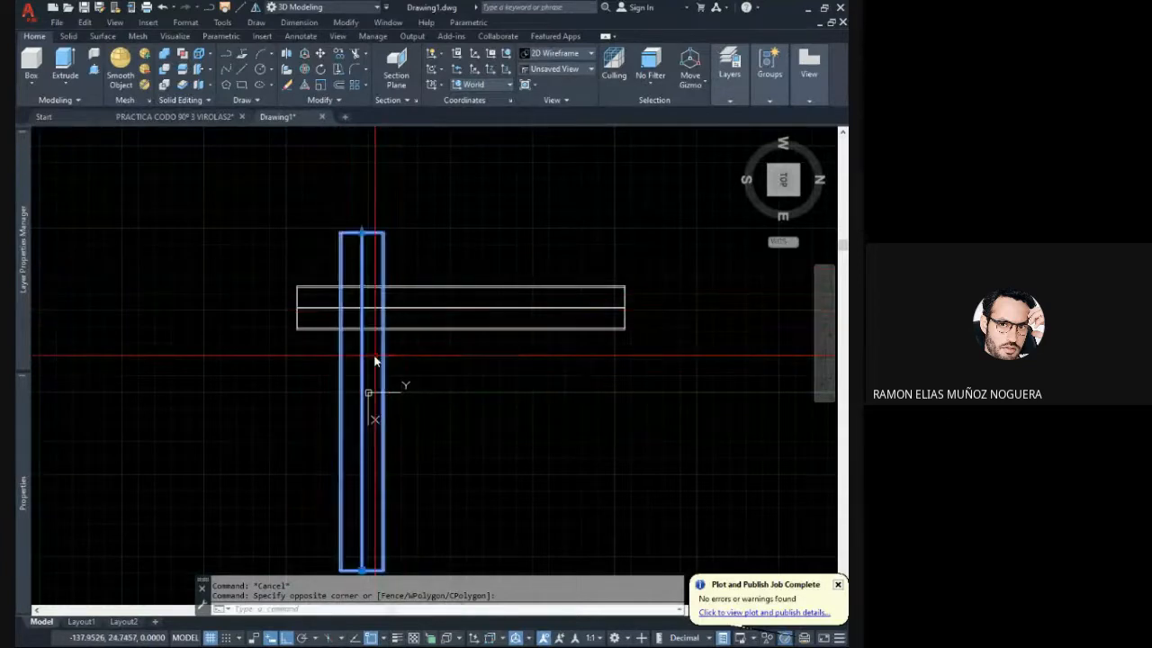
pyautogui.press('Escape')
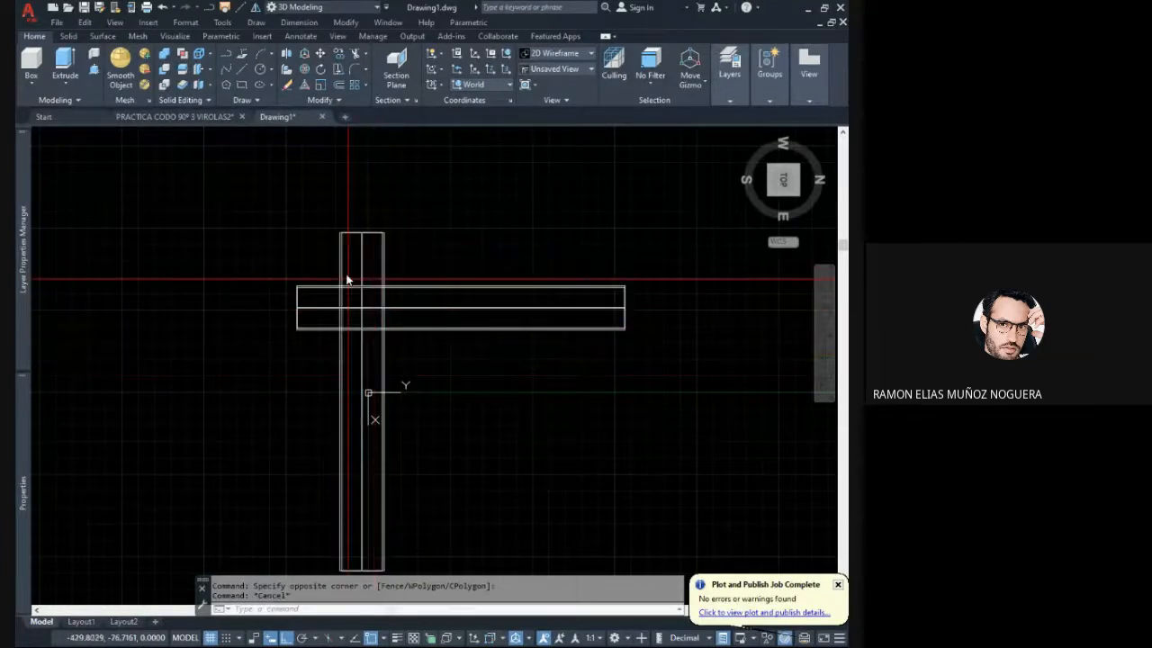
pyautogui.click(529, 358)
pyautogui.click(500, 322)
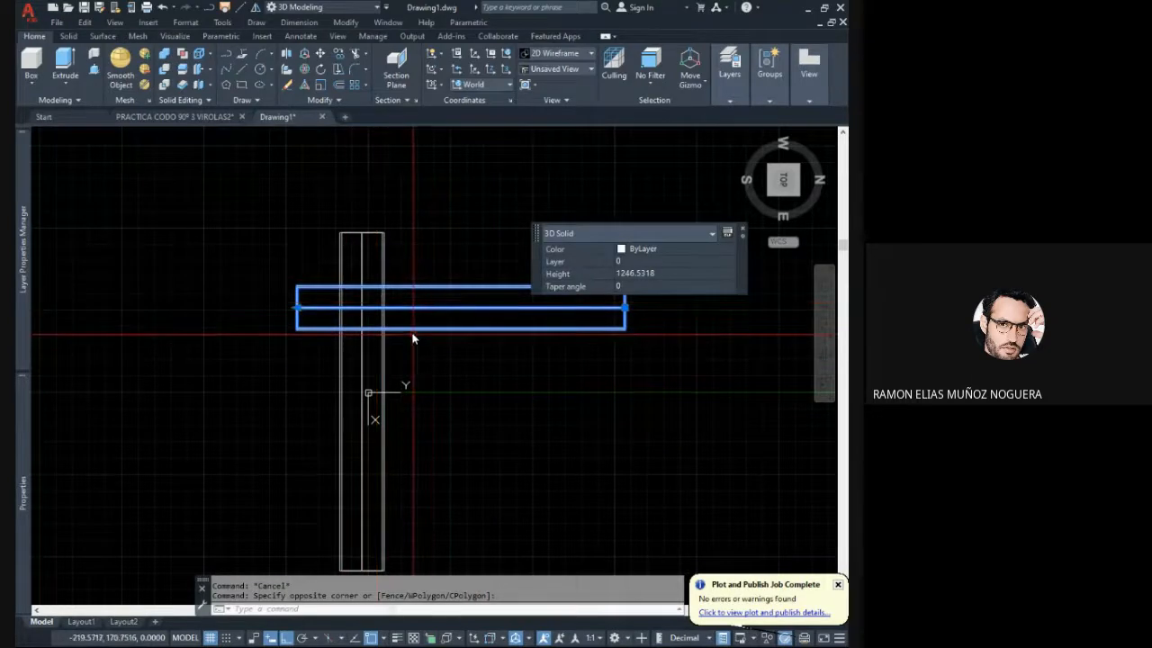
pyautogui.moveTo(413, 338); pyautogui.dragTo(405, 346, button='middle')
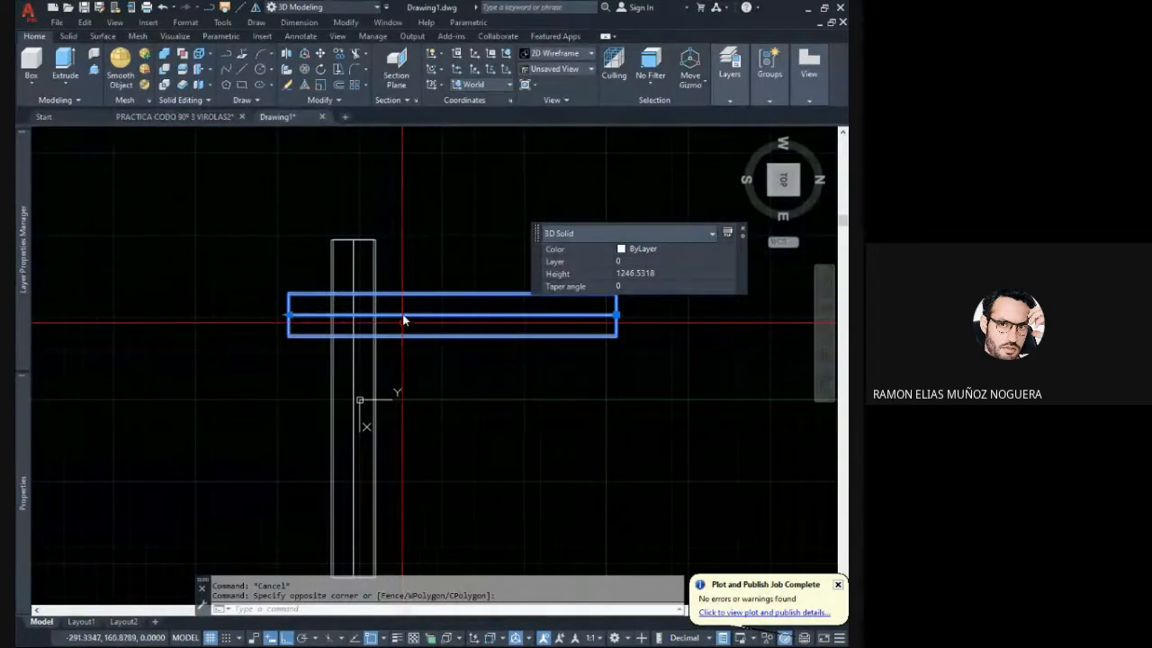
pyautogui.press('Escape')
# - Draw a 168.3 line along the horizontal pipe's upper edge from its free end, and a diagonal back to the end's lower corner
pyautogui.scroll(3, 359, 312)
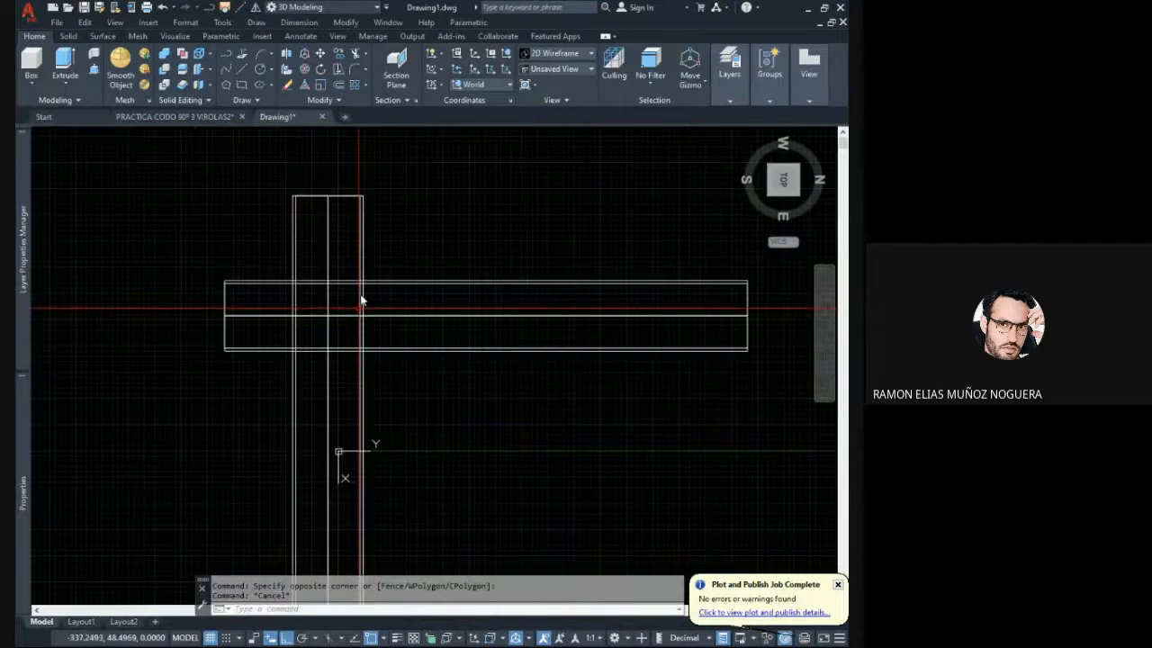
pyautogui.moveTo(359, 308); pyautogui.dragTo(372, 314, button='middle')
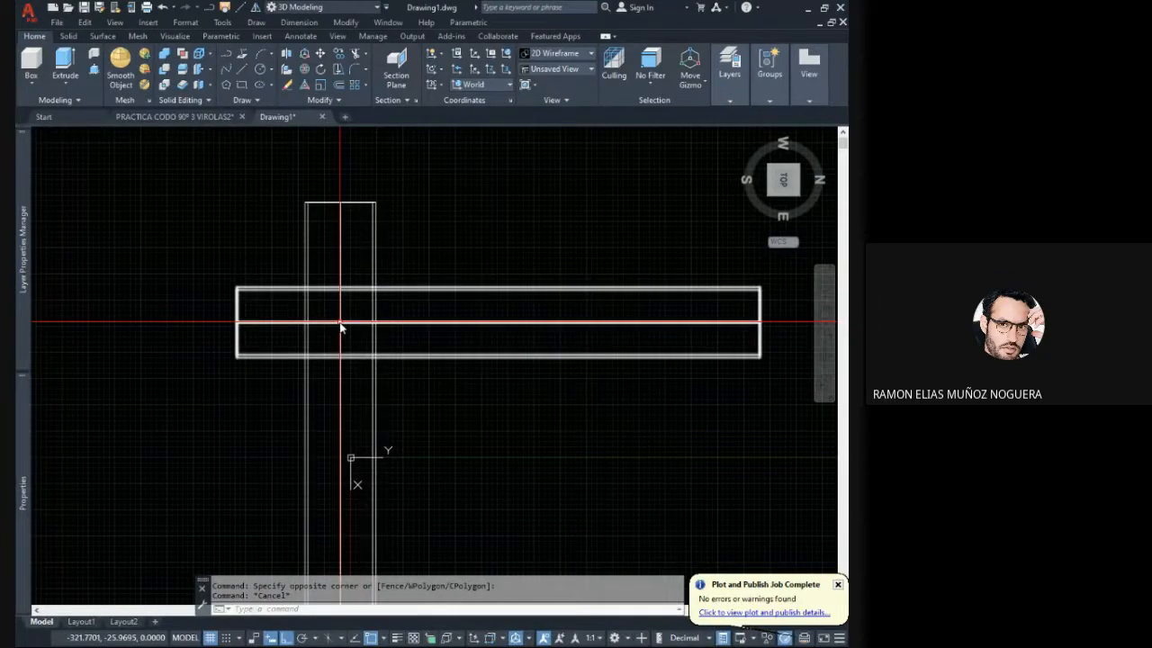
pyautogui.moveTo(368, 334); pyautogui.dragTo(370, 324, button='middle')
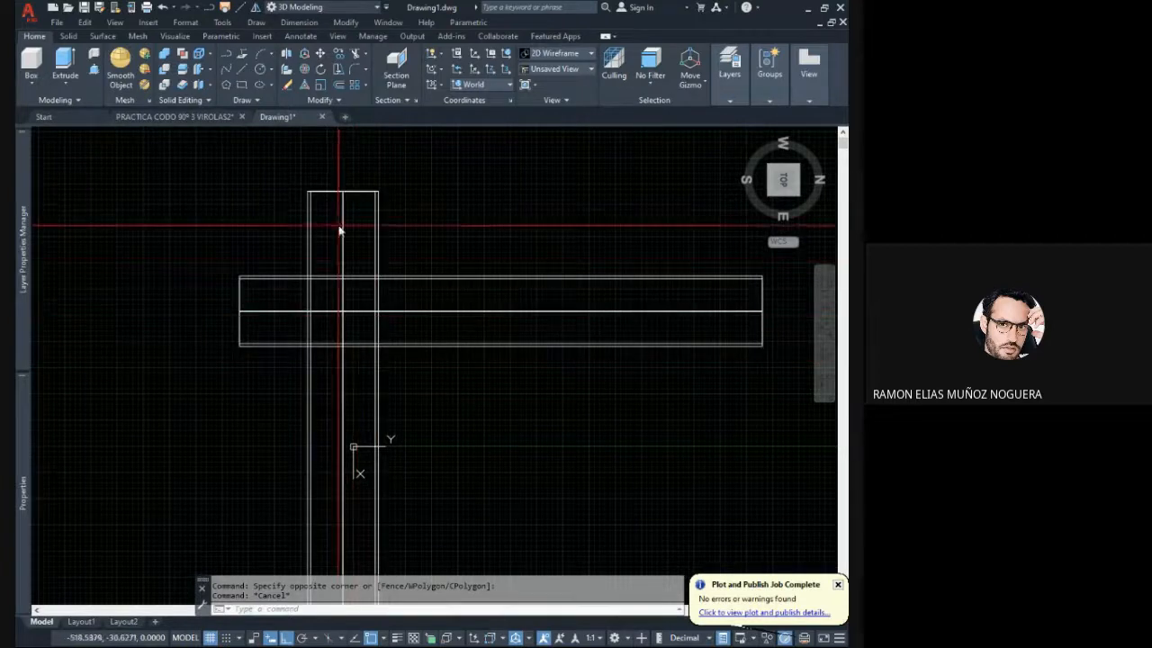
pyautogui.moveTo(316, 197); pyautogui.dragTo(339, 229, button='middle')
pyautogui.scroll(4, 339, 229)
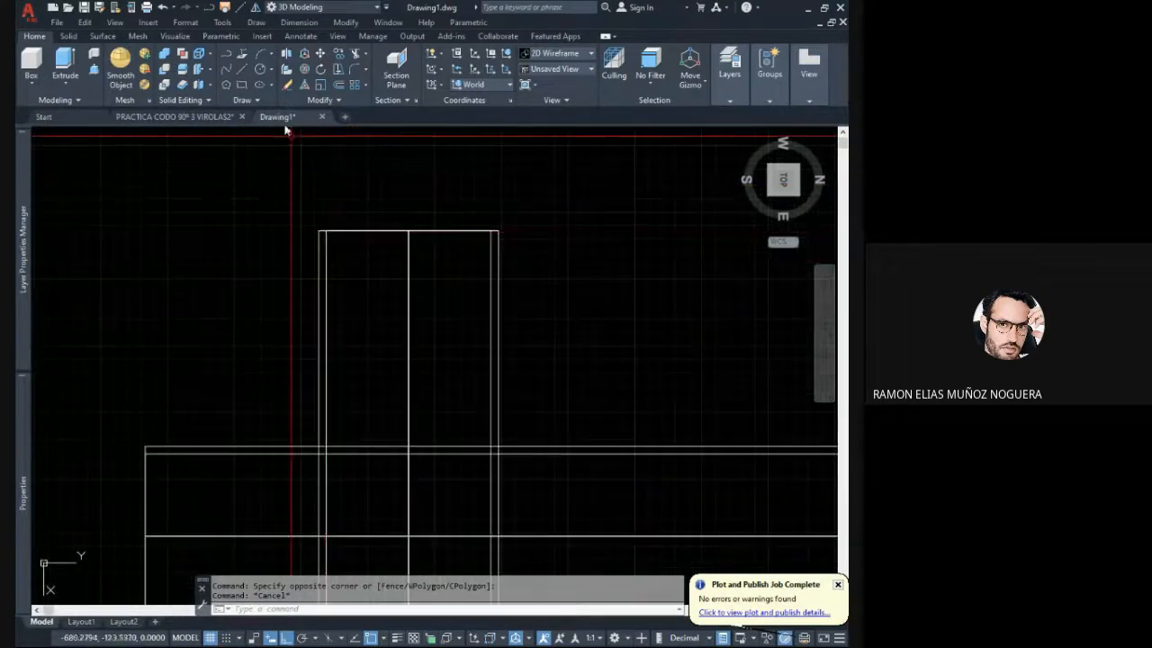
pyautogui.click(241, 74)
pyautogui.scroll(-4, 359, 254)
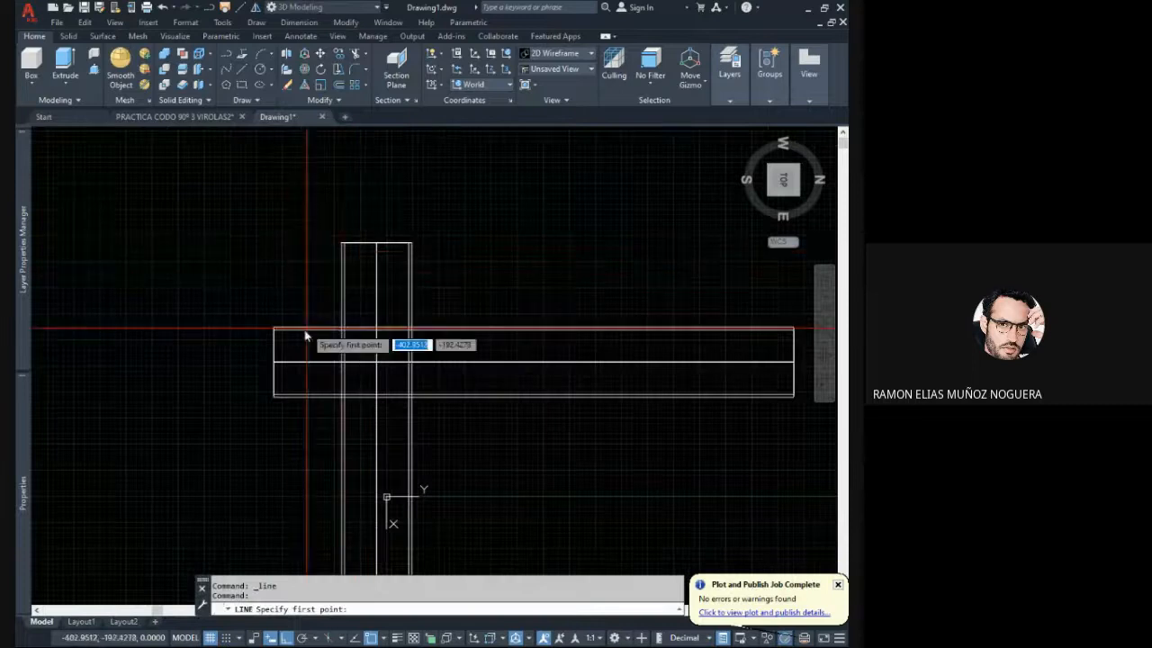
pyautogui.scroll(2, 315, 330)
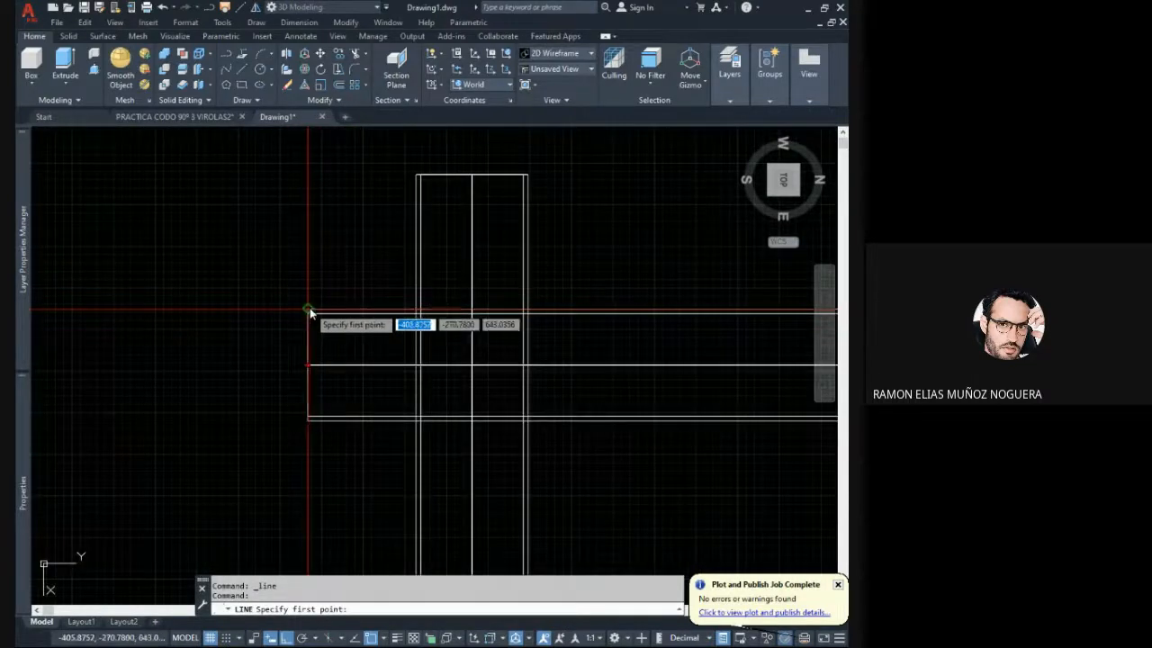
pyautogui.scroll(2, 308, 311)
pyautogui.scroll(-4, 309, 311)
pyautogui.scroll(4, 309, 383)
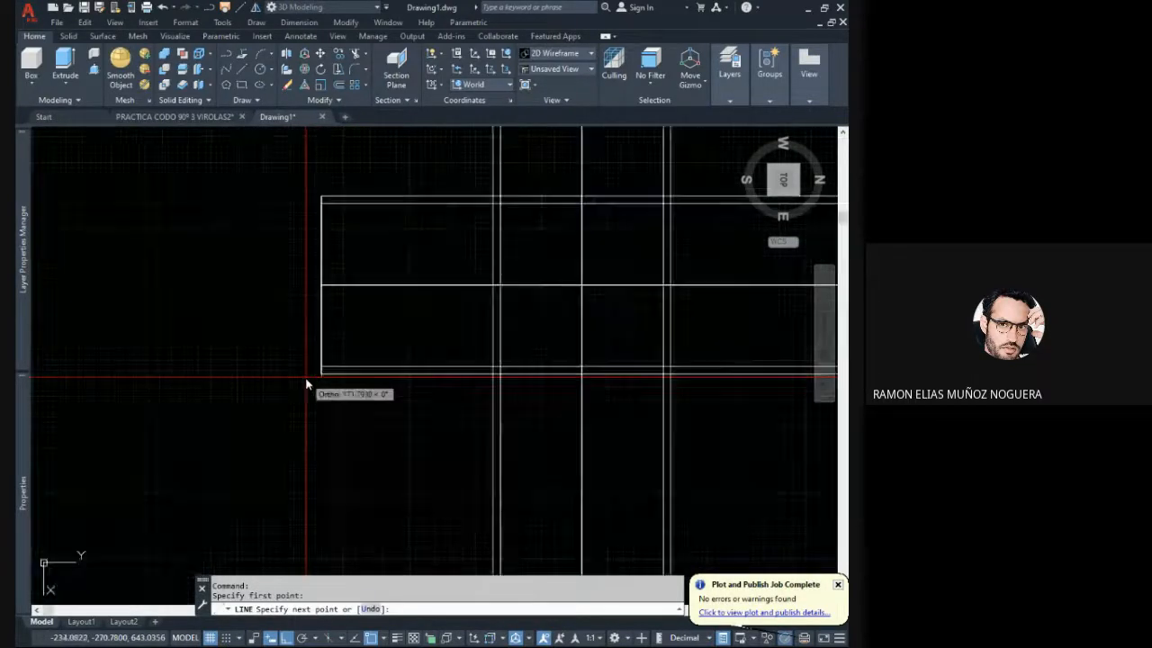
pyautogui.click(321, 379)
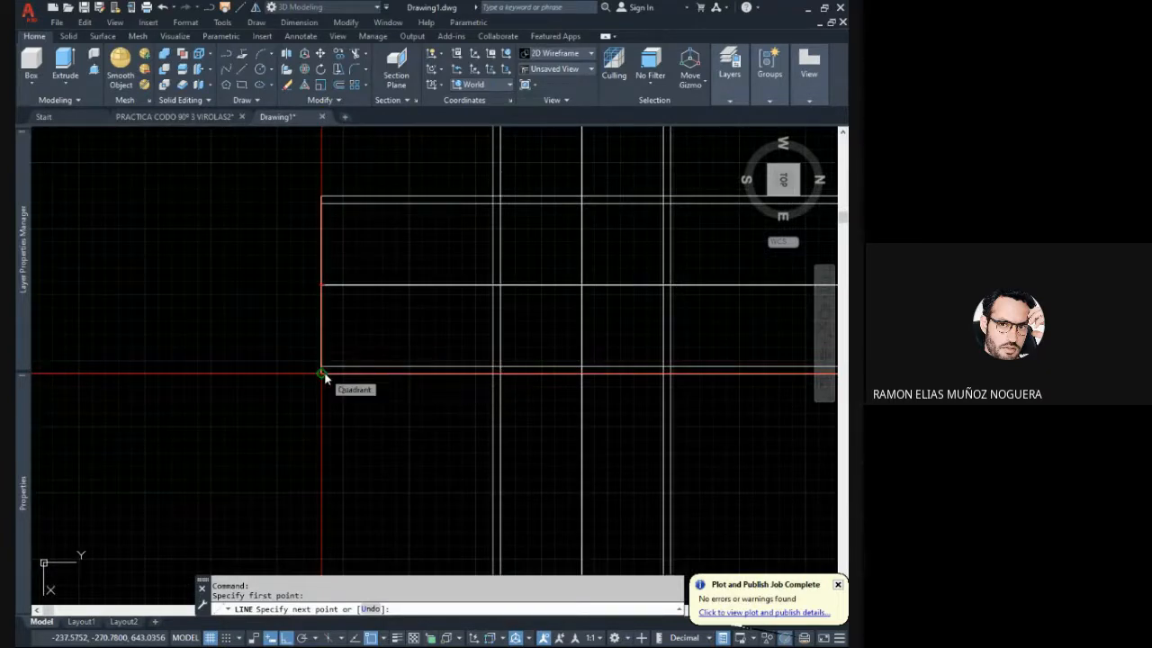
pyautogui.moveTo(324, 261); pyautogui.dragTo(309, 321, button='middle')
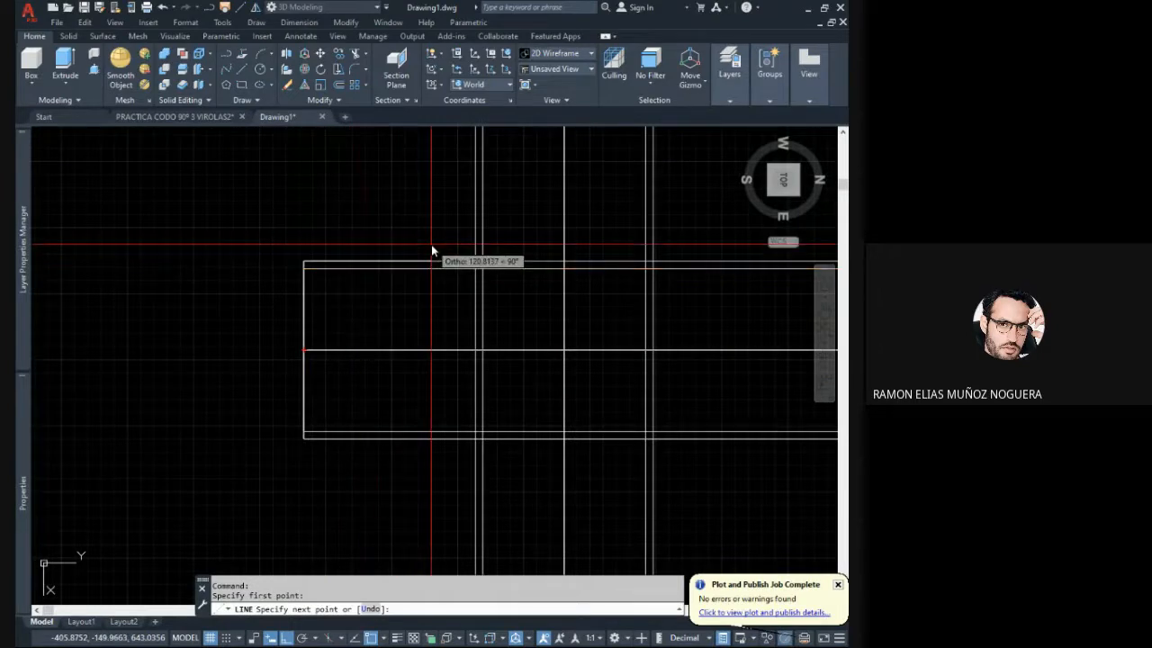
pyautogui.write('168.3')
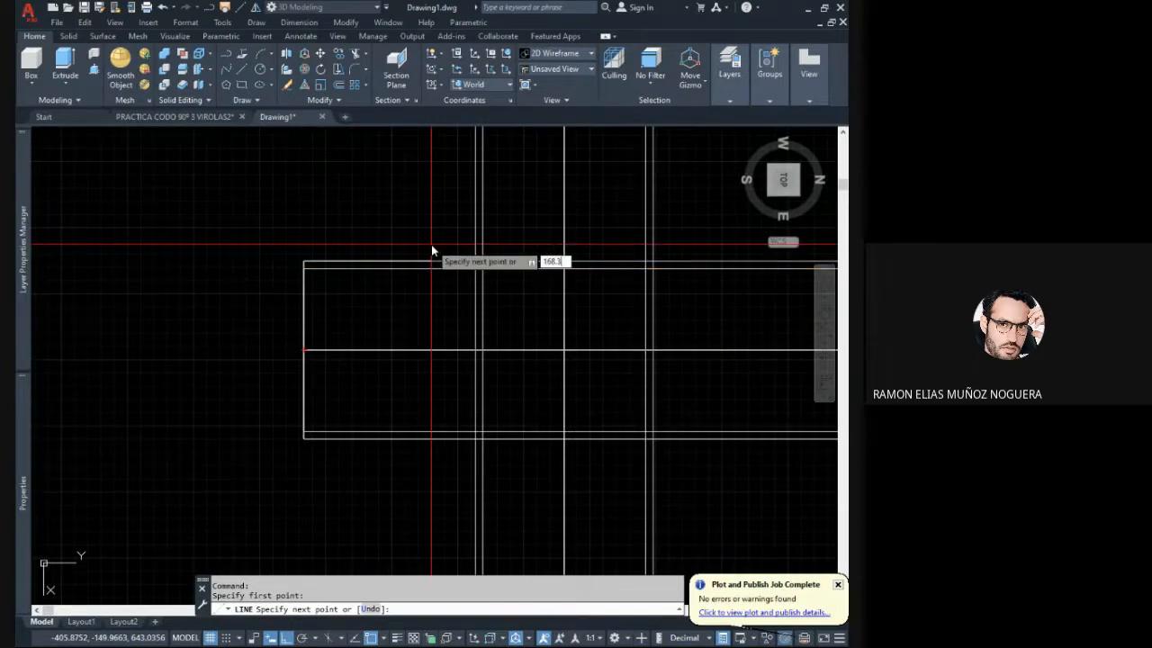
pyautogui.press('Return')
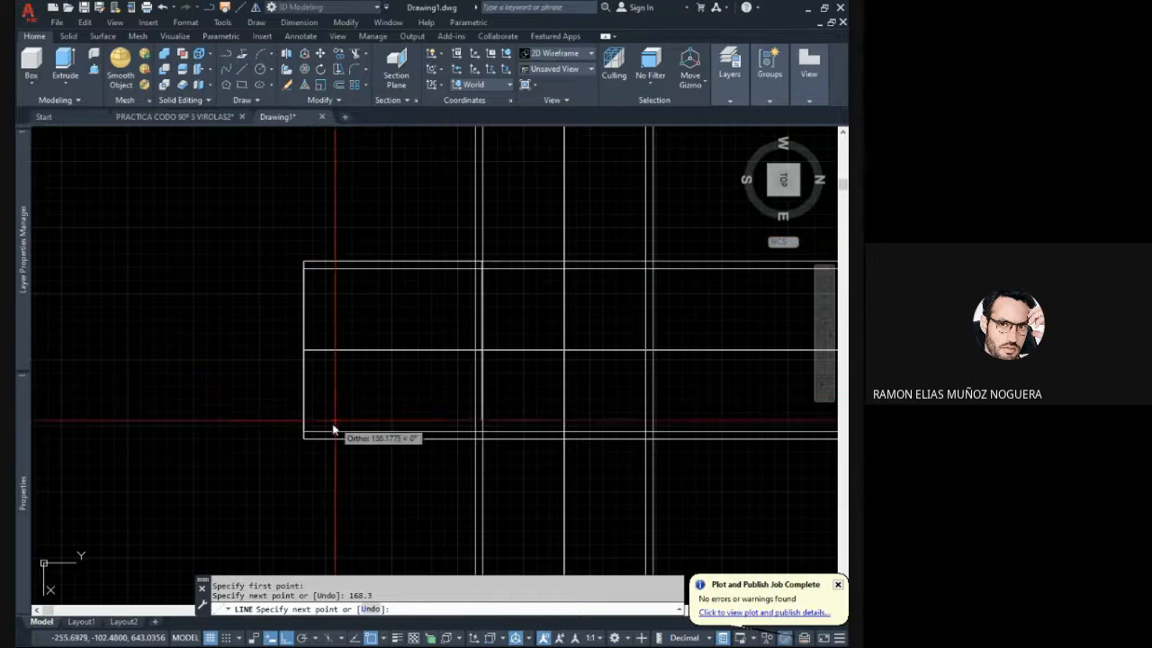
pyautogui.click(304, 438)
pyautogui.press('Escape')
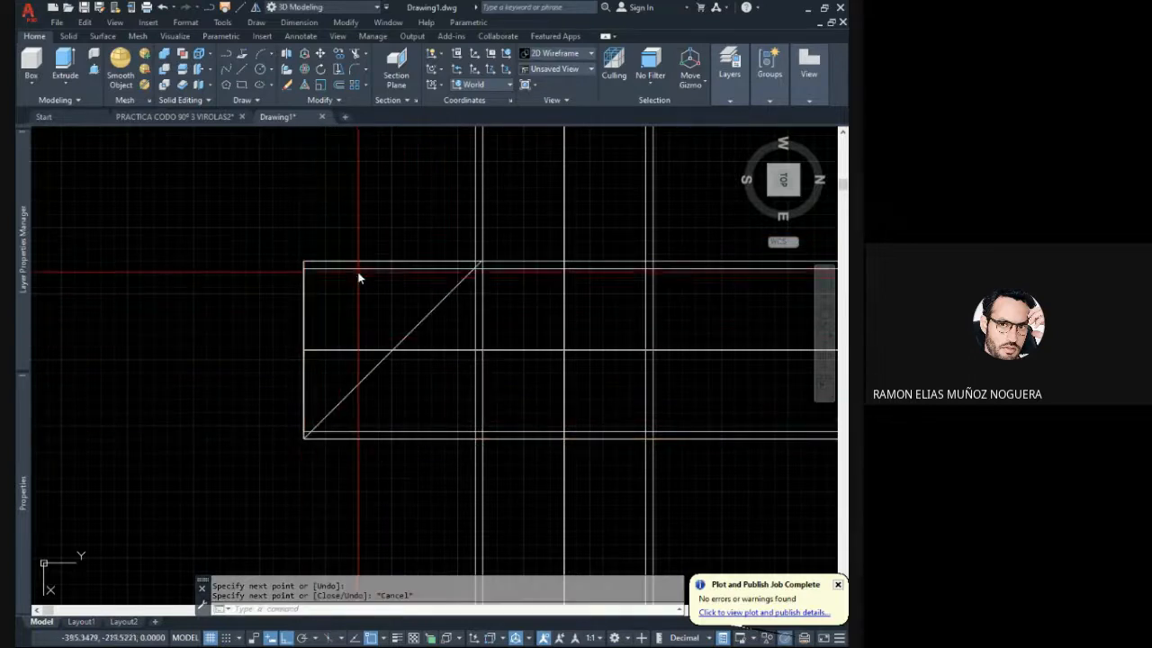
# - Delete the diagonal line running from the free end's lower corner to the horizontal pipe's upper edge
pyautogui.scroll(-2, 398, 314)
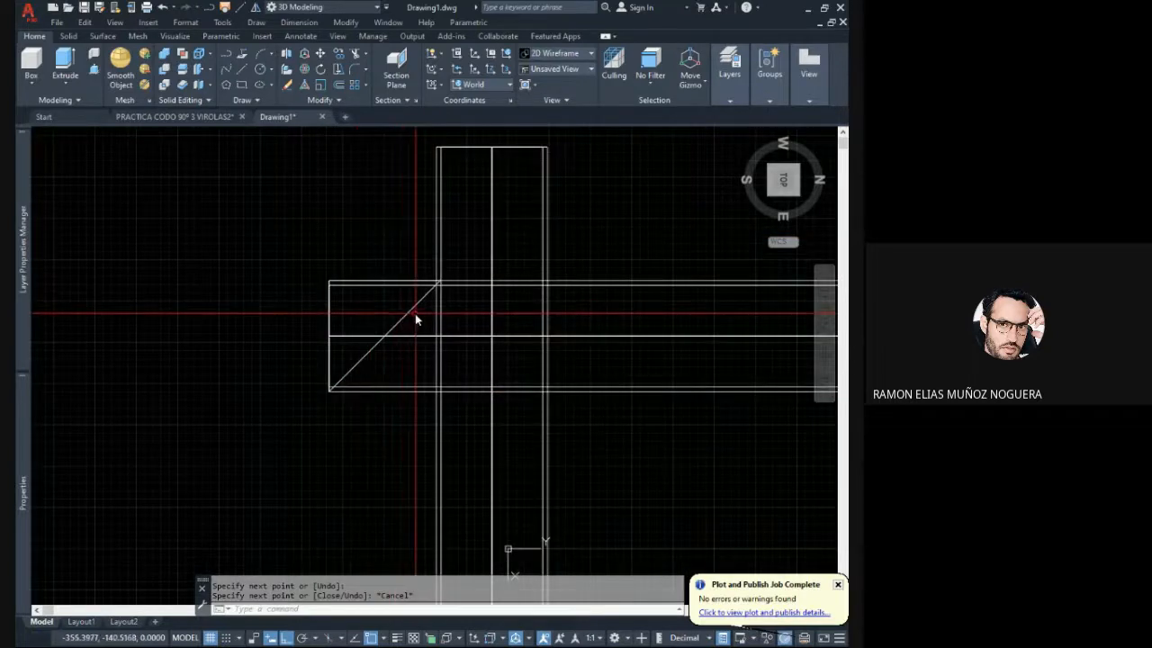
pyautogui.click(415, 313)
pyautogui.click(389, 316)
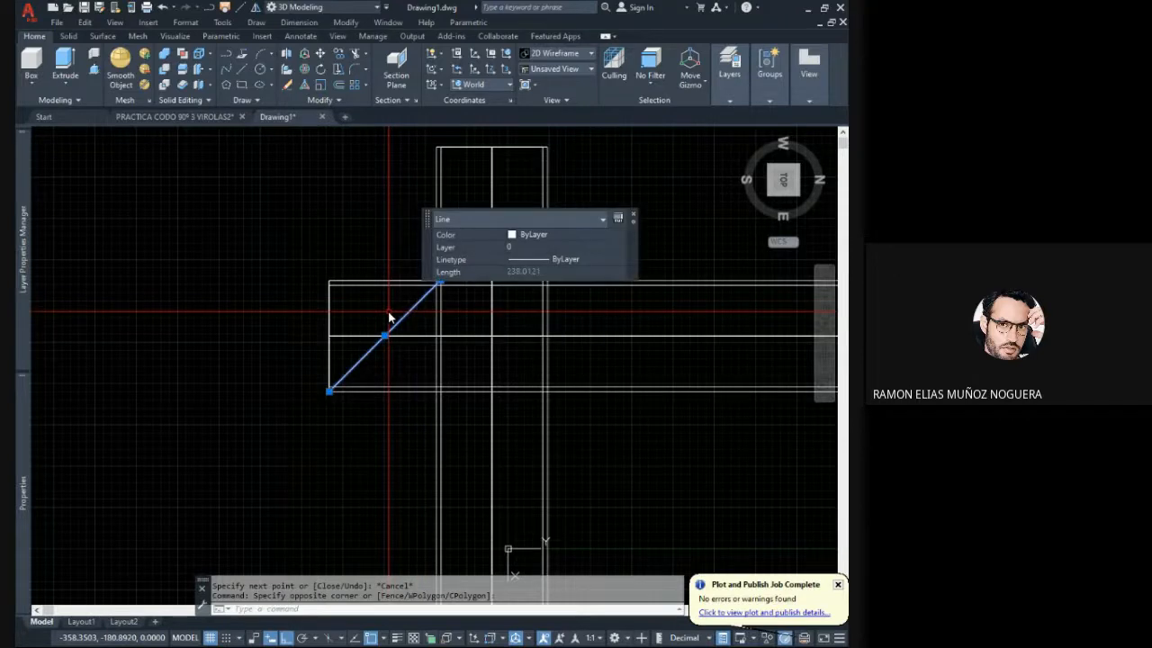
pyautogui.press('Delete')
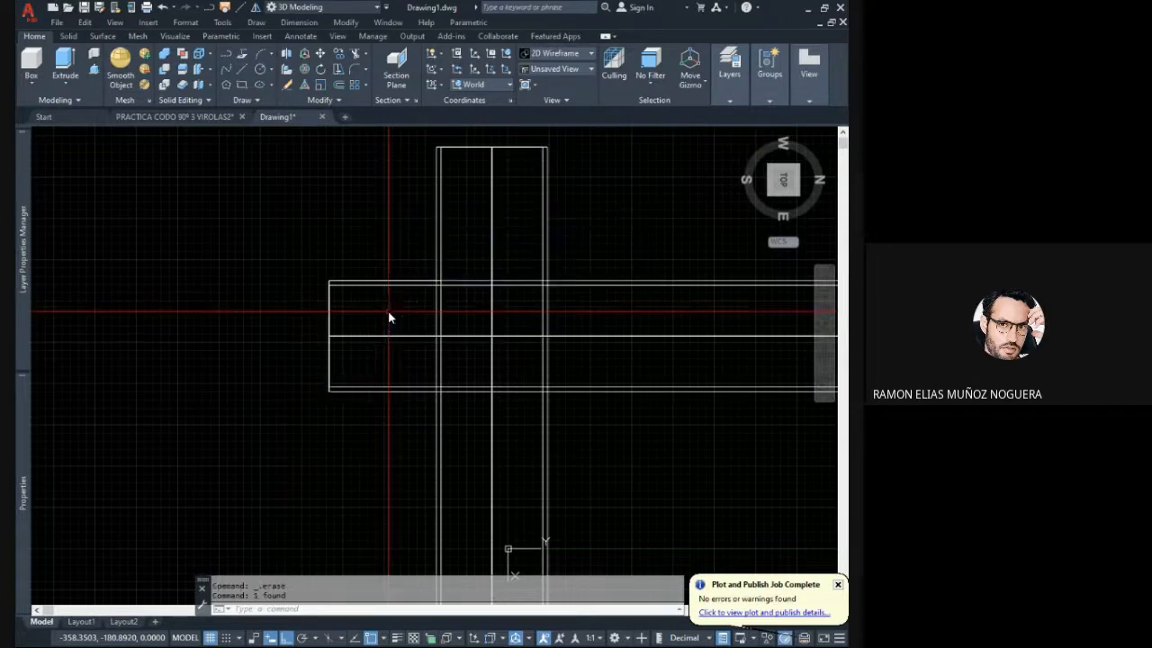
pyautogui.click(243, 71)
pyautogui.click(332, 392)
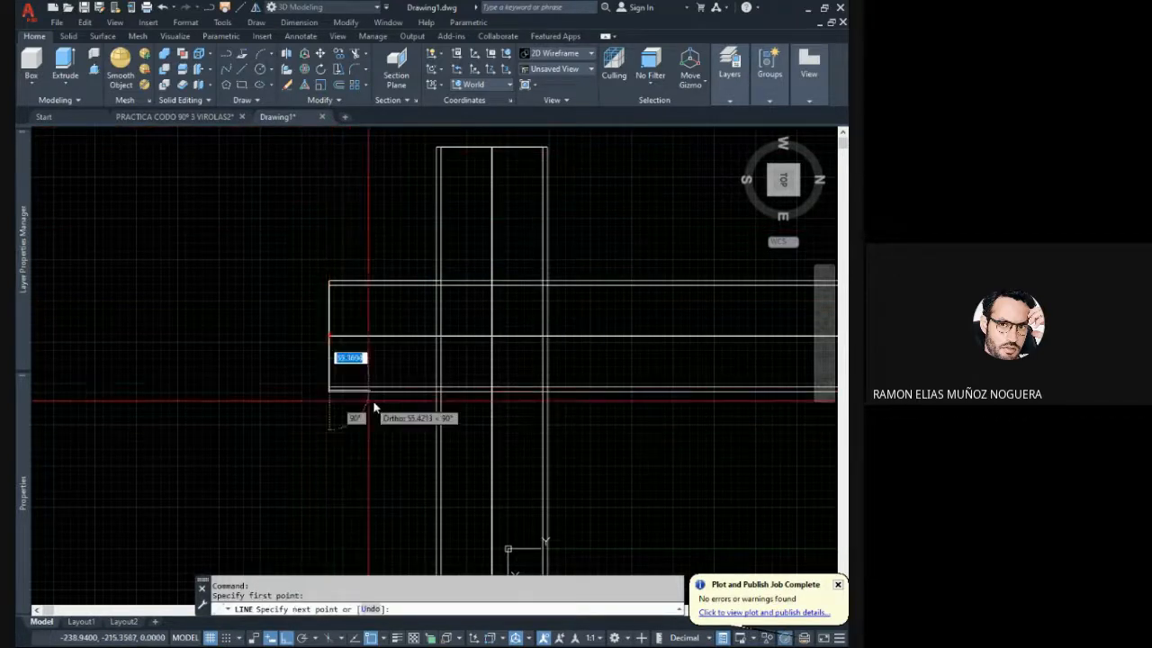
pyautogui.press('Escape')
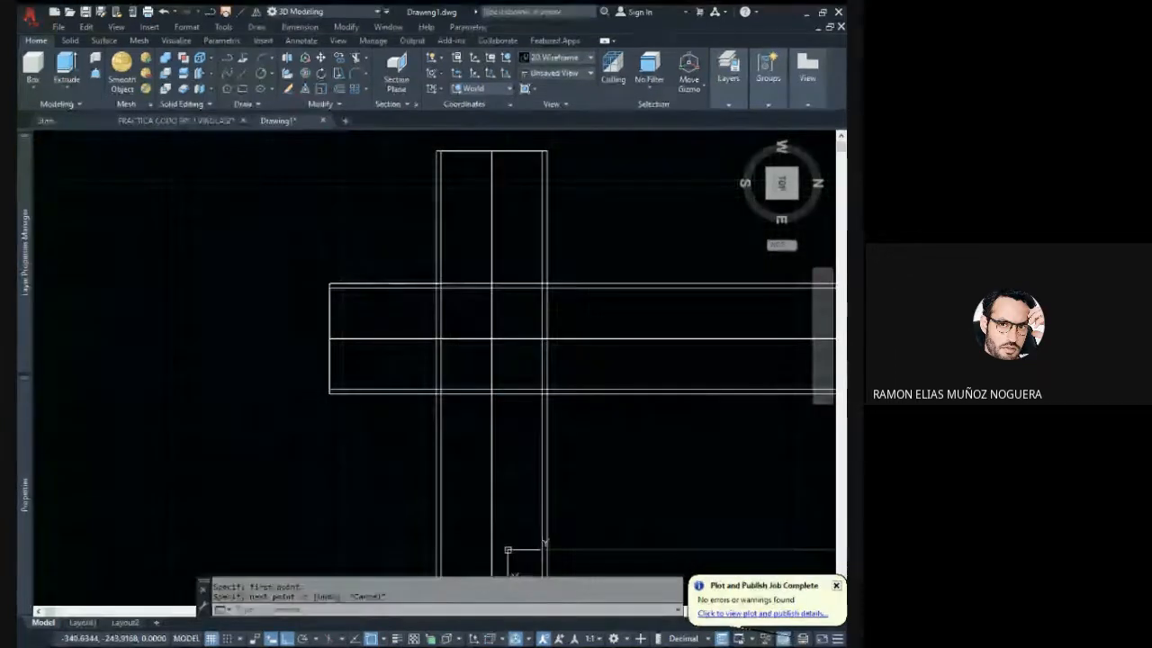
# - Draw a 168.3 line along the horizontal pipe's lower edge from its free end, and a diagonal back to the end's upper corner
pyautogui.press('Return')
pyautogui.scroll(2, 344, 412)
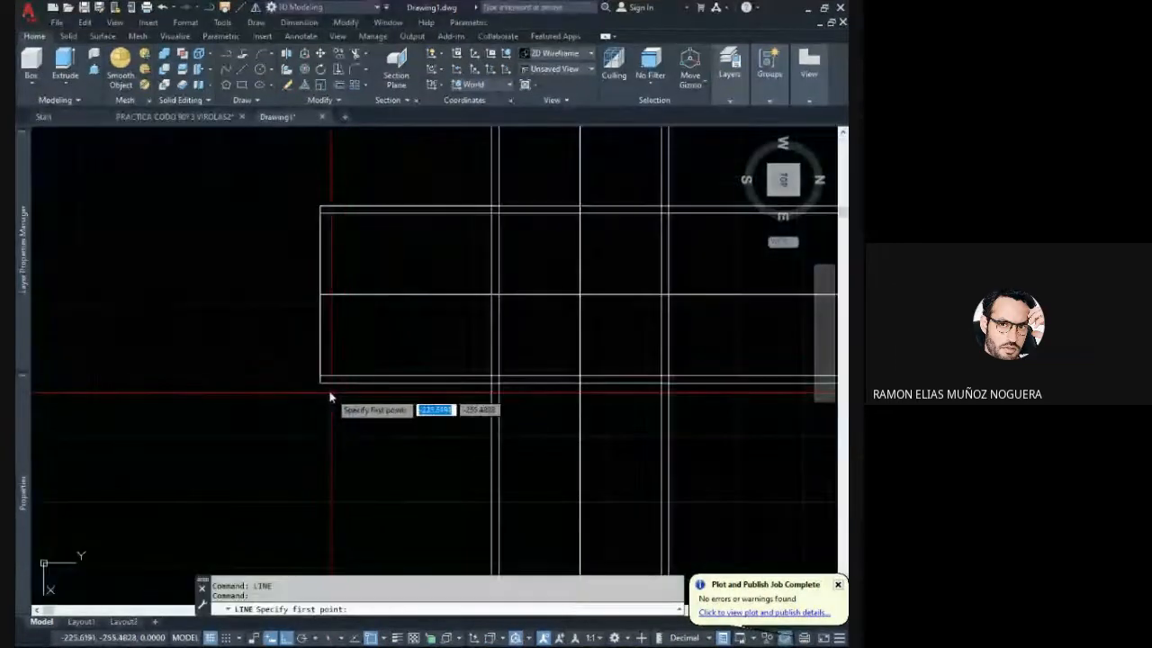
pyautogui.click(325, 396)
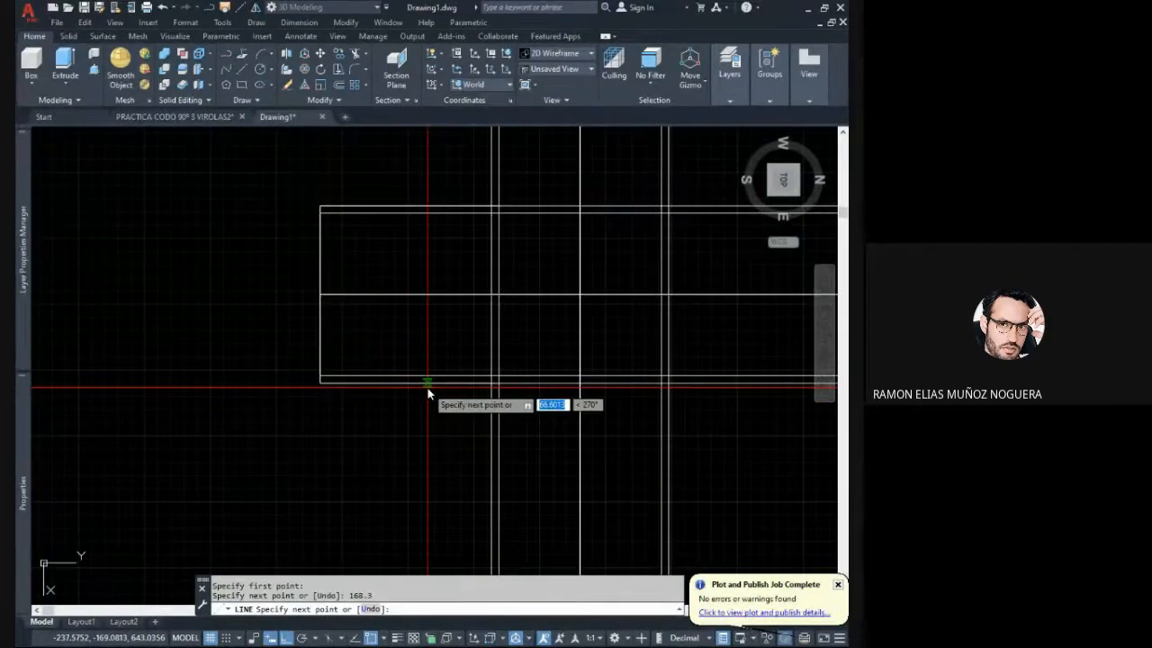
pyautogui.click(323, 207)
pyautogui.press('Escape')
pyautogui.scroll(-2, 380, 330)
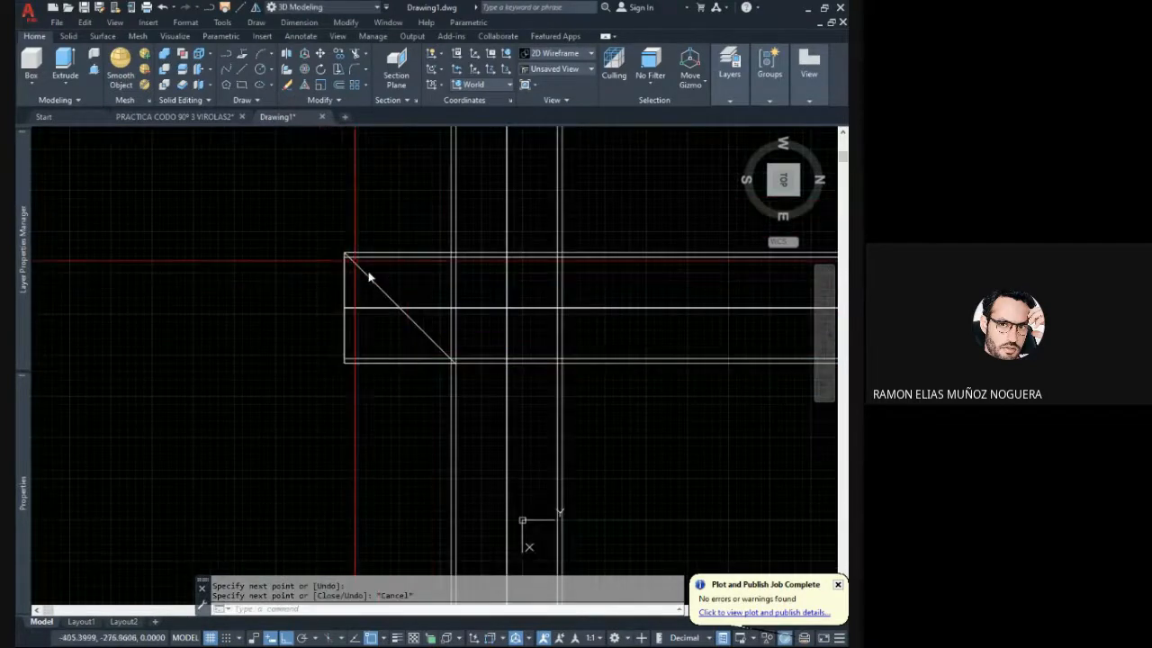
# - Move the vertical pipe sideways along the Y axis until it stands clear beyond the horizontal pipe's free end
pyautogui.scroll(-2, 420, 323)
pyautogui.click(536, 399)
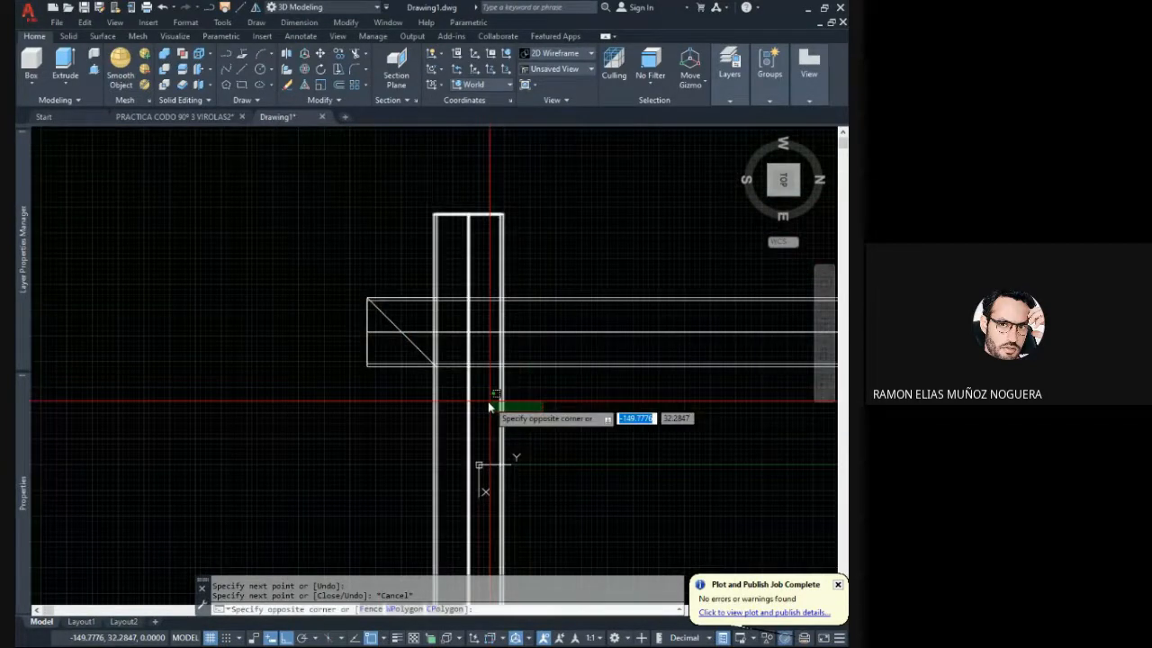
pyautogui.click(484, 407)
pyautogui.write('m')
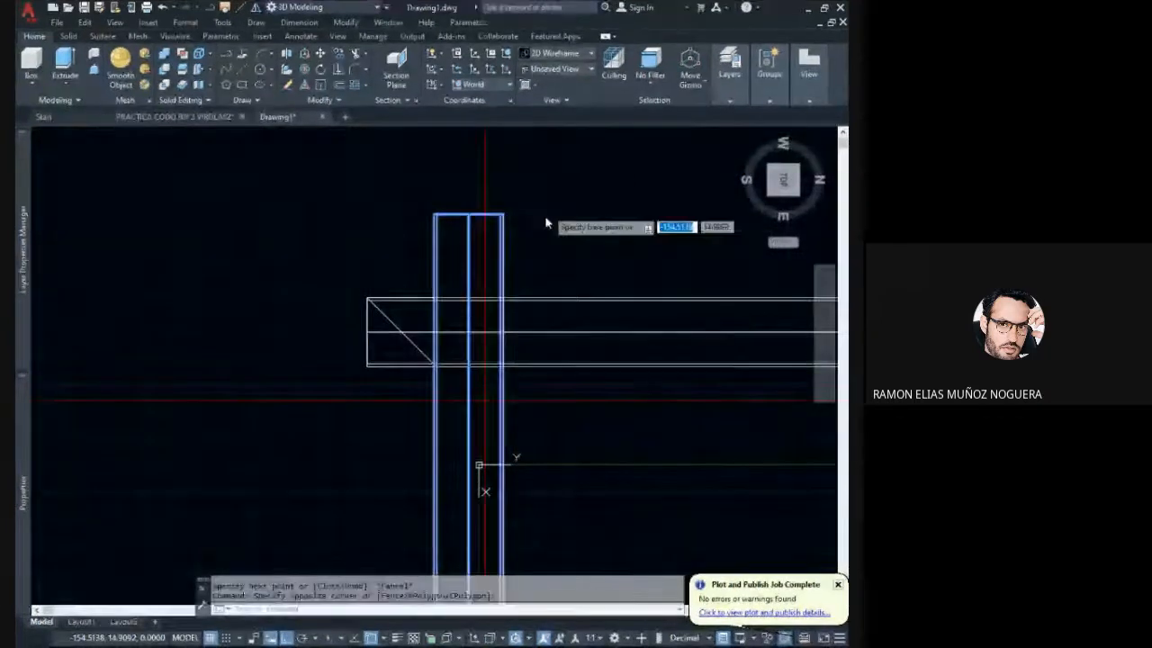
pyautogui.press('Return')
pyautogui.click(542, 220)
pyautogui.click(316, 170)
pyautogui.moveTo(490, 295); pyautogui.dragTo(494, 239, button='middle')
# - Delete the vertical centre line left behind at the pipe's old position and the 168.3 line along the horizontal pipe's upper edge
pyautogui.click(497, 354)
pyautogui.click(450, 357)
pyautogui.press('Delete')
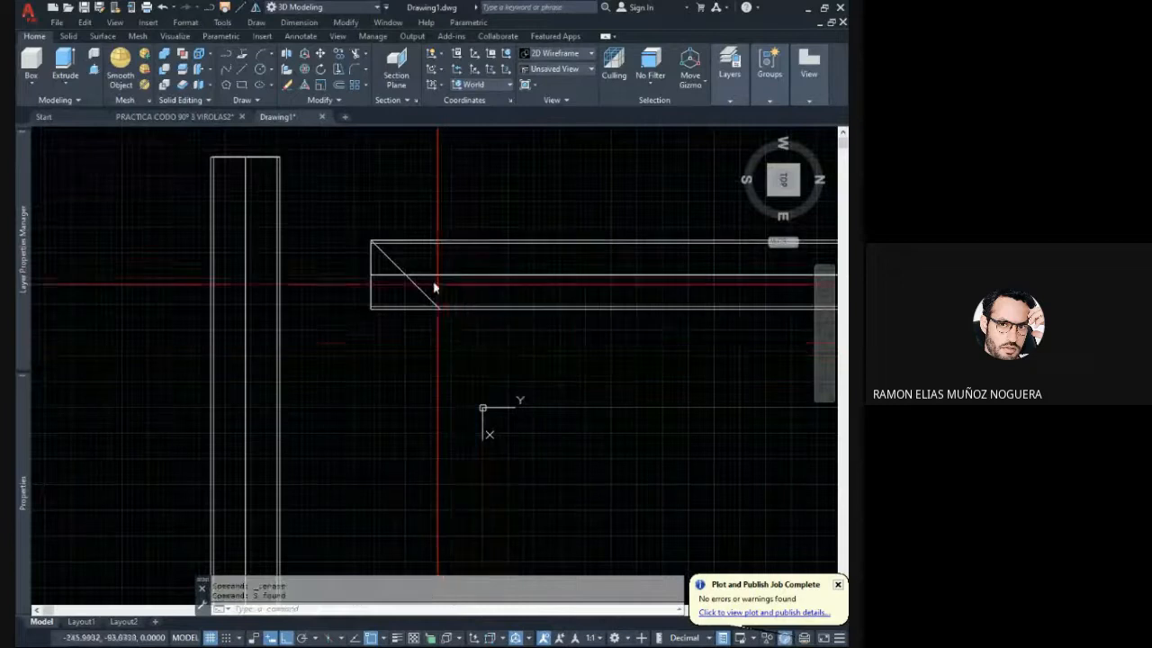
pyautogui.click(348, 220)
pyautogui.click(454, 244)
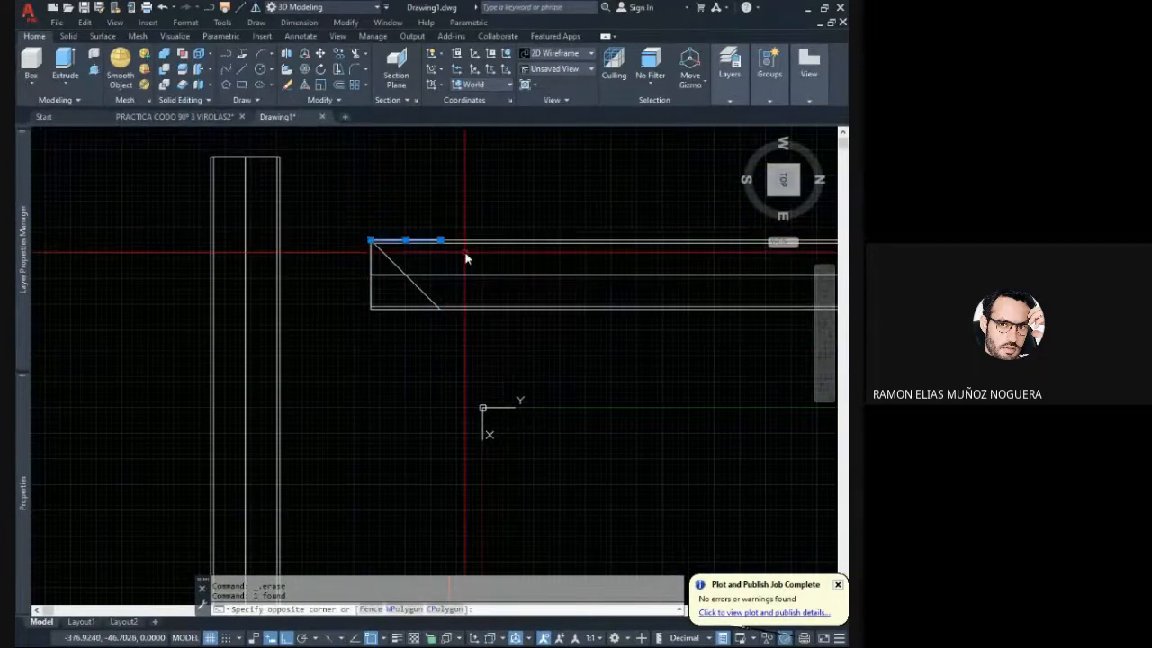
pyautogui.press('Delete')
pyautogui.moveTo(433, 241)
pyautogui.mouseDown(button='middle')
pyautogui.moveTo(445, 259)
pyautogui.moveTo(424, 232)
pyautogui.moveTo(409, 239)
pyautogui.moveTo(421, 241)
pyautogui.moveTo(422, 272)
pyautogui.moveTo(411, 260)
pyautogui.mouseUp(button='middle')
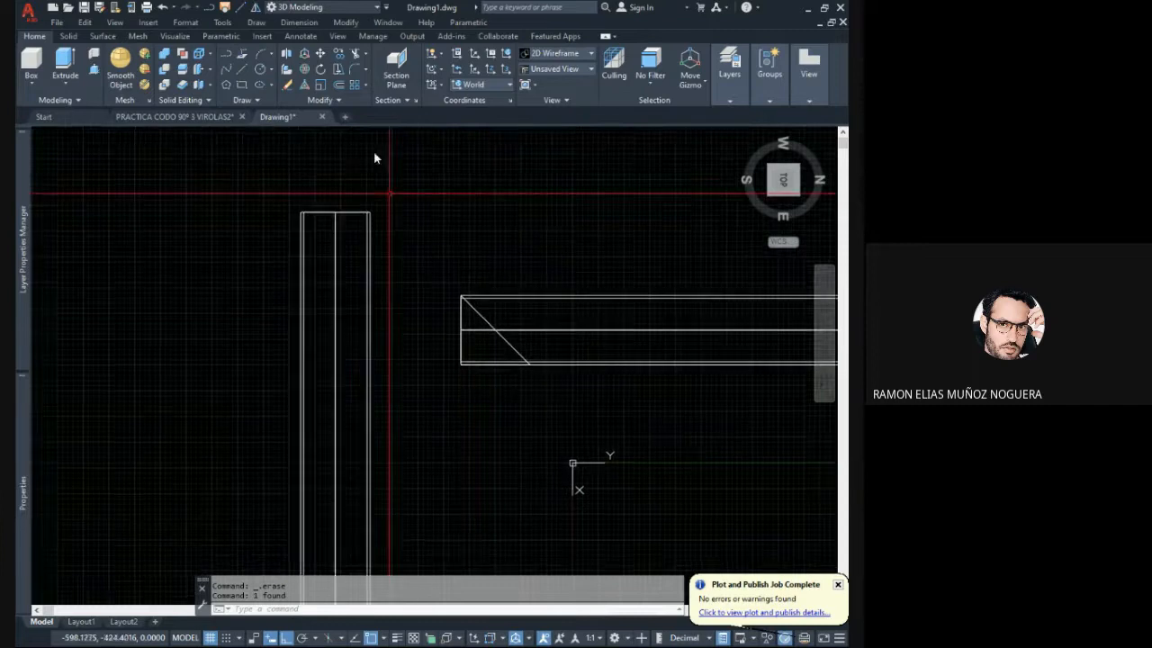
# - Draw 168.3 lines down the vertical pipe's outer edge and across it, closing with a diagonal back to the end's outer corner
pyautogui.click(243, 71)
pyautogui.scroll(4, 303, 219)
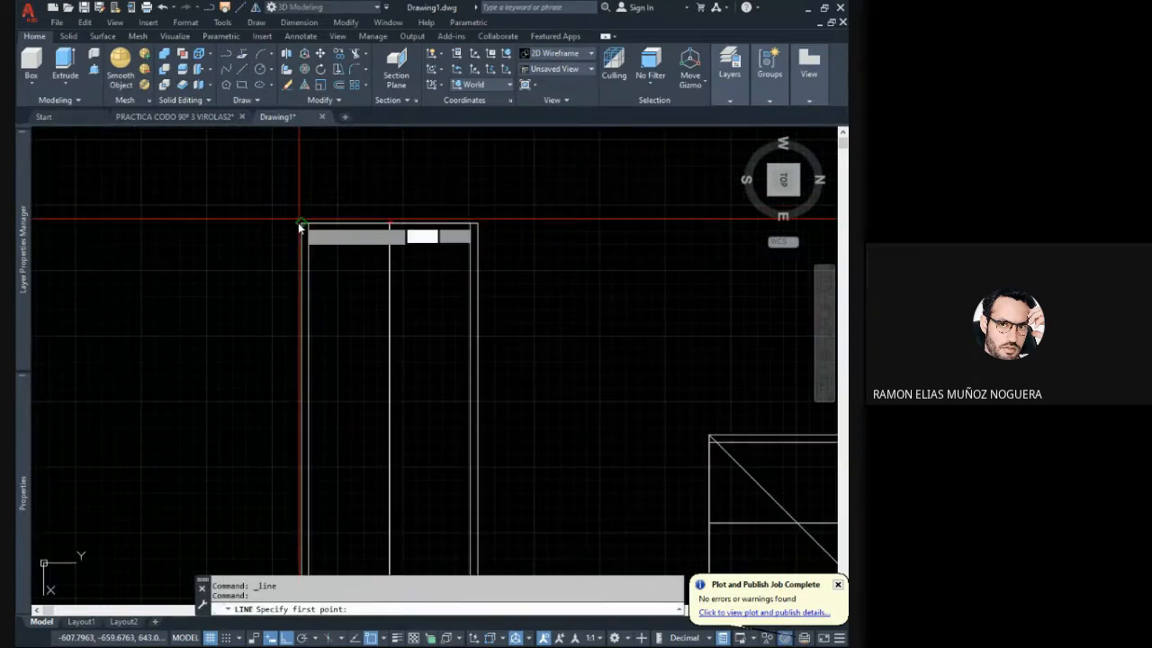
pyautogui.click(301, 224)
pyautogui.scroll(-4, 273, 311)
pyautogui.moveTo(272, 312); pyautogui.dragTo(278, 244, button='middle')
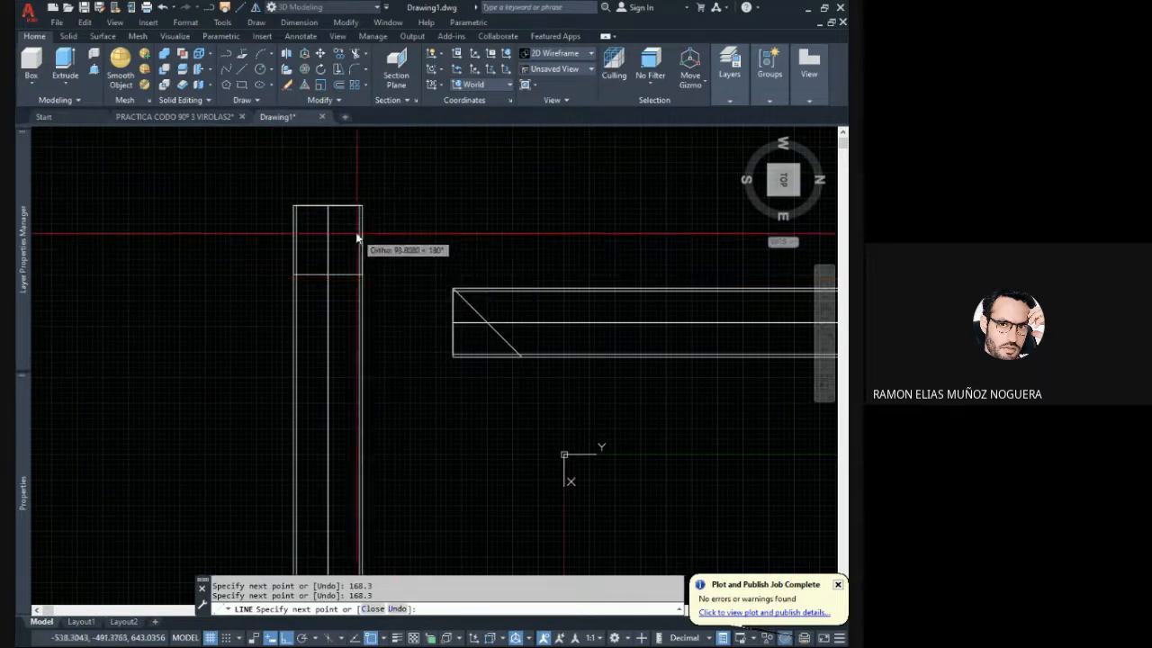
pyautogui.click(290, 209)
pyautogui.press('Escape')
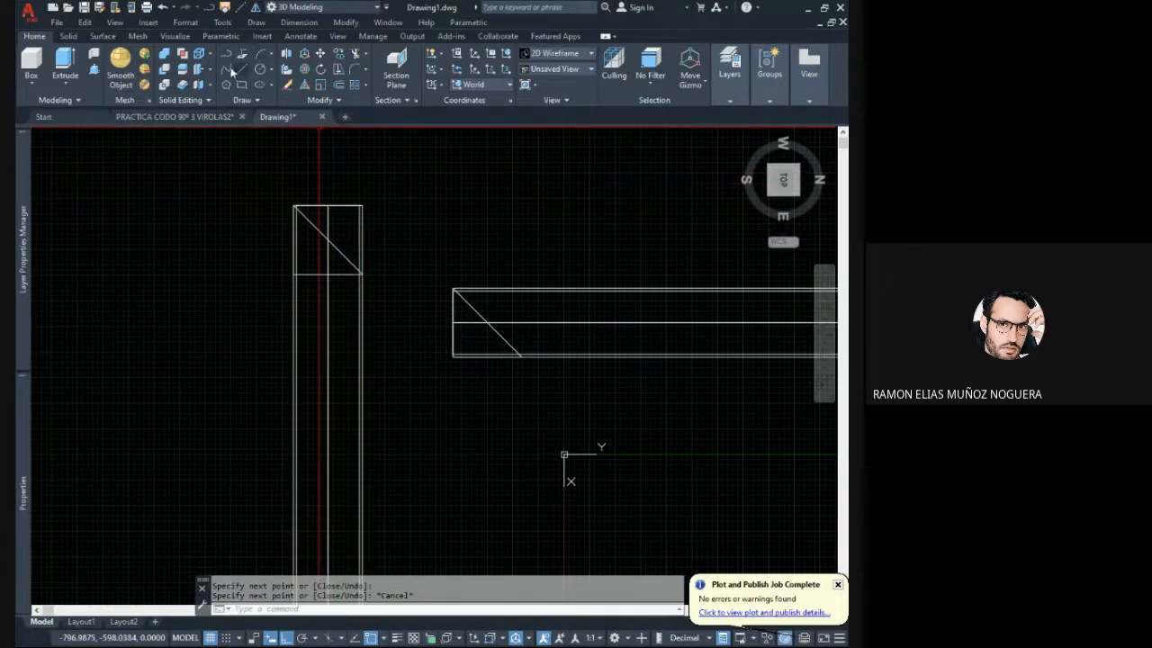
# - Slice the vertical pipe along the diagonal line at its end, keeping both sides
pyautogui.click(183, 71)
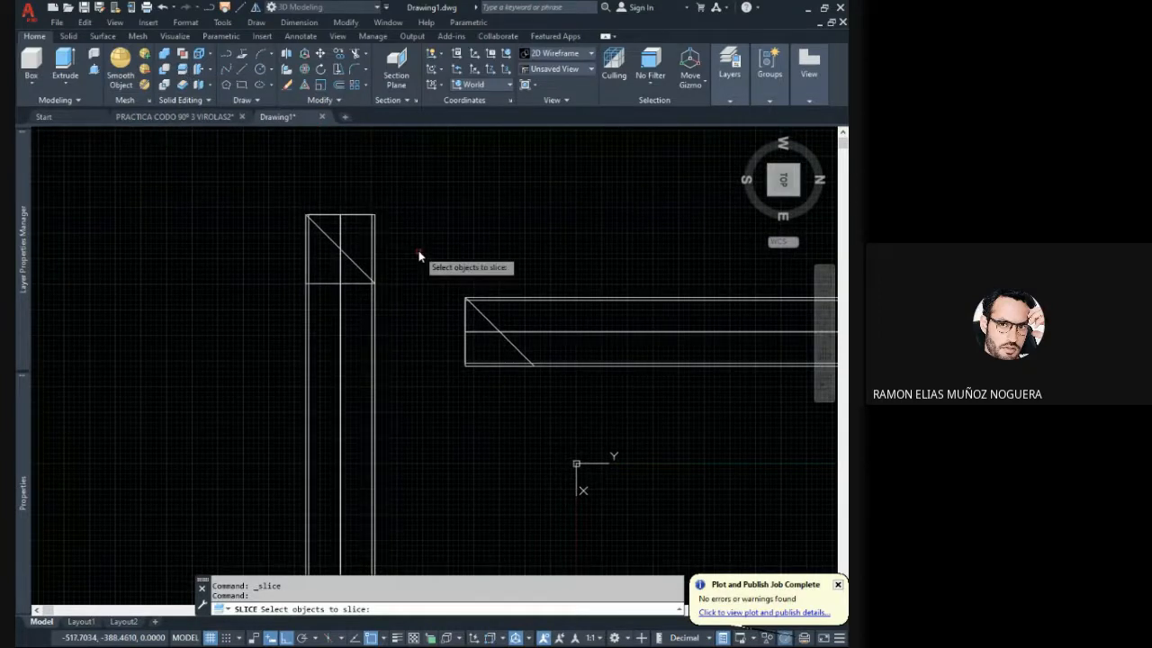
pyautogui.click(380, 237)
pyautogui.click(352, 208)
pyautogui.press('Return')
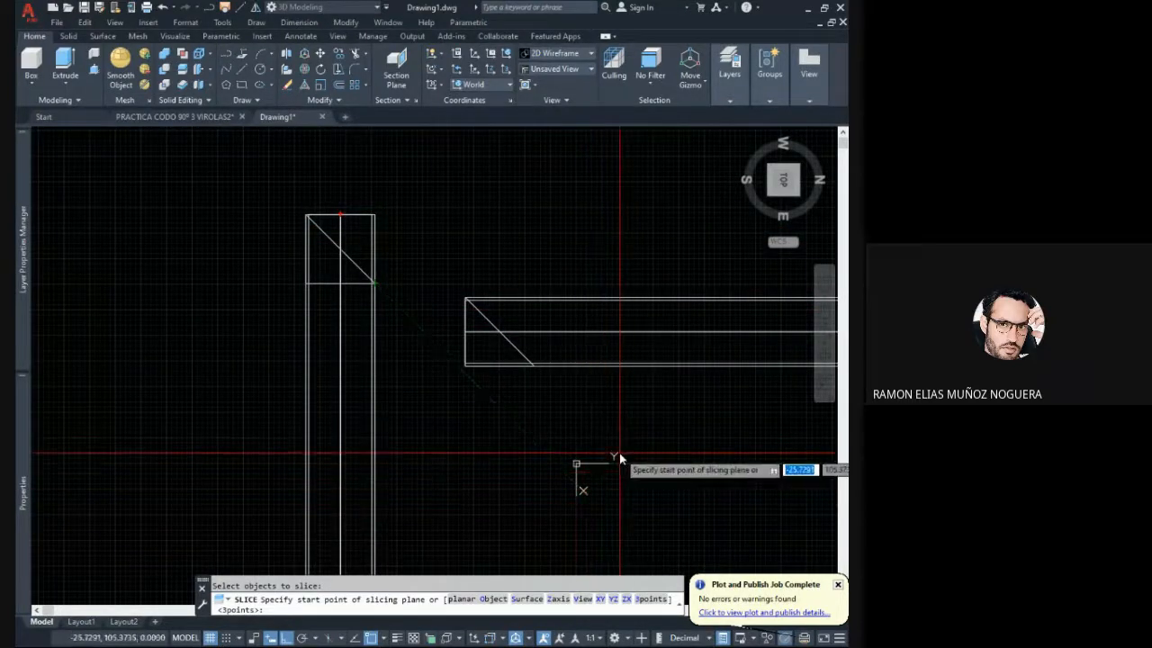
pyautogui.click(376, 286)
pyautogui.click(326, 232)
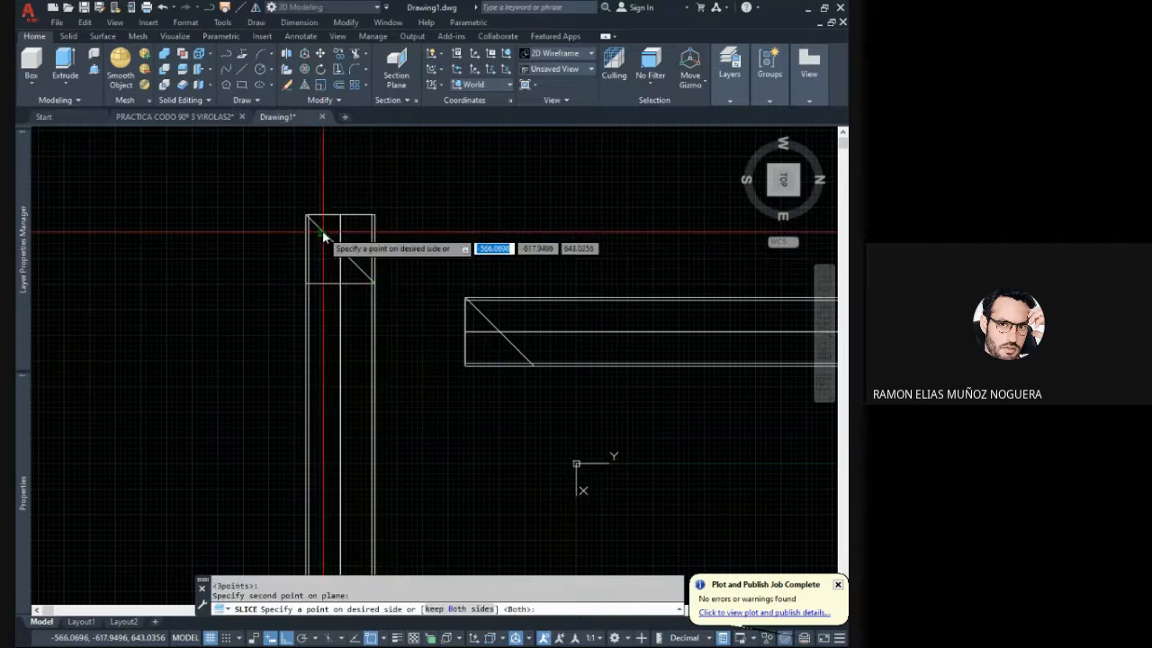
pyautogui.press('Return')
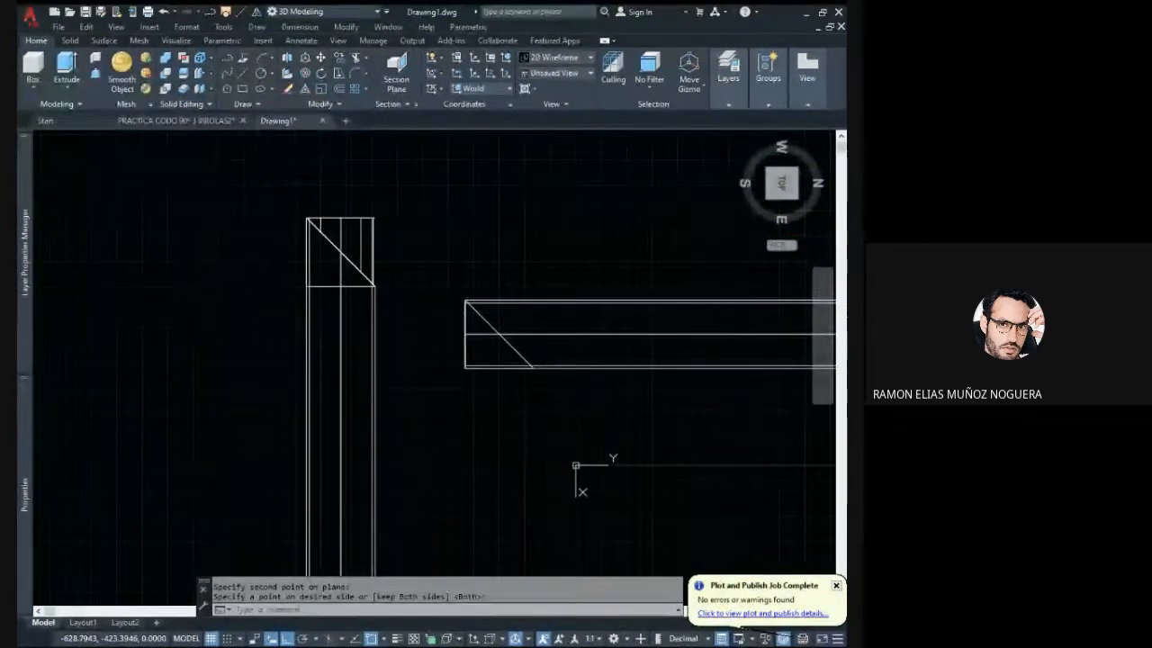
# - Slice the horizontal pipe along the diagonal line at its free end, keeping both sides
pyautogui.press('Return')
pyautogui.click(559, 338)
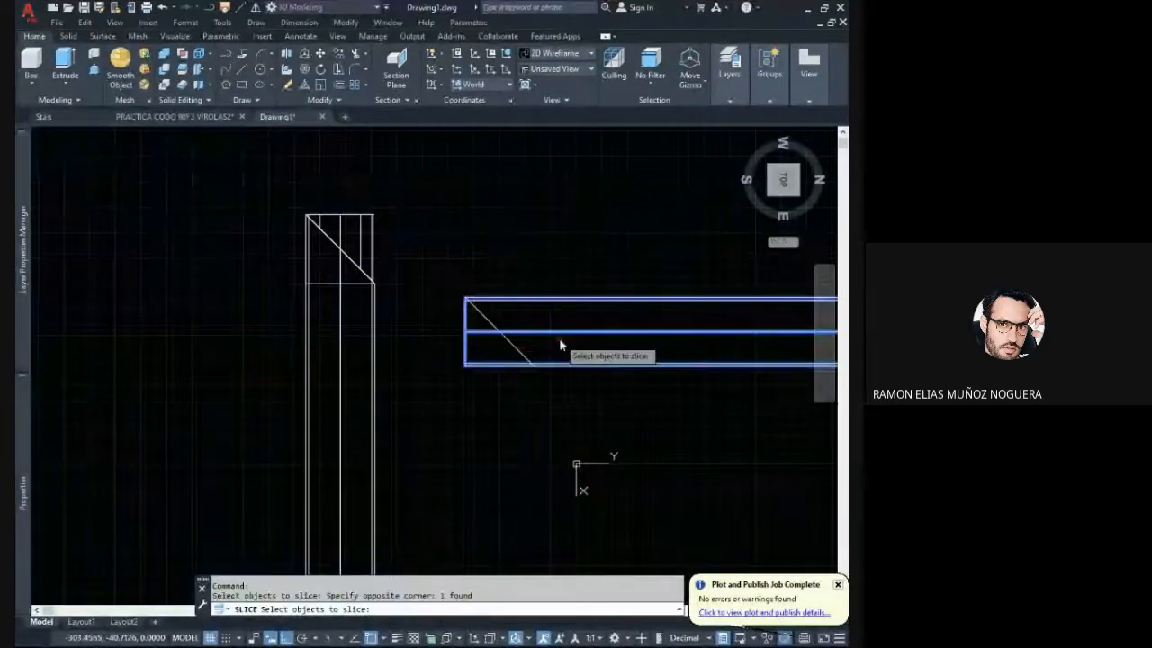
pyautogui.press('Return')
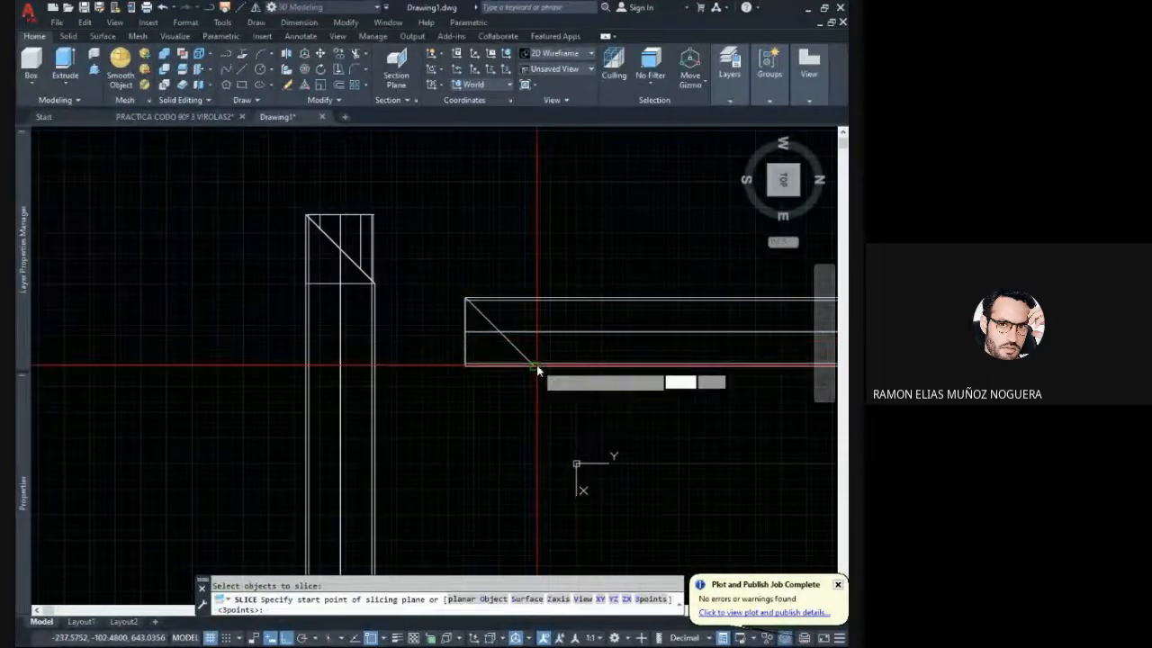
pyautogui.click(537, 365)
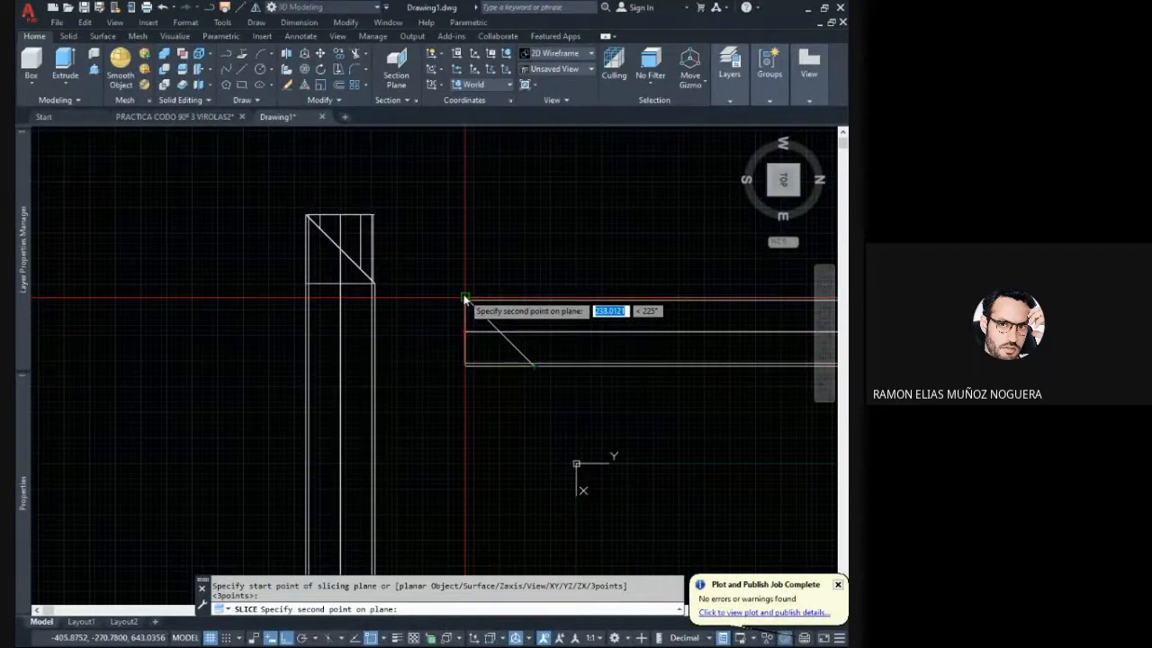
pyautogui.click(465, 297)
pyautogui.click(480, 340)
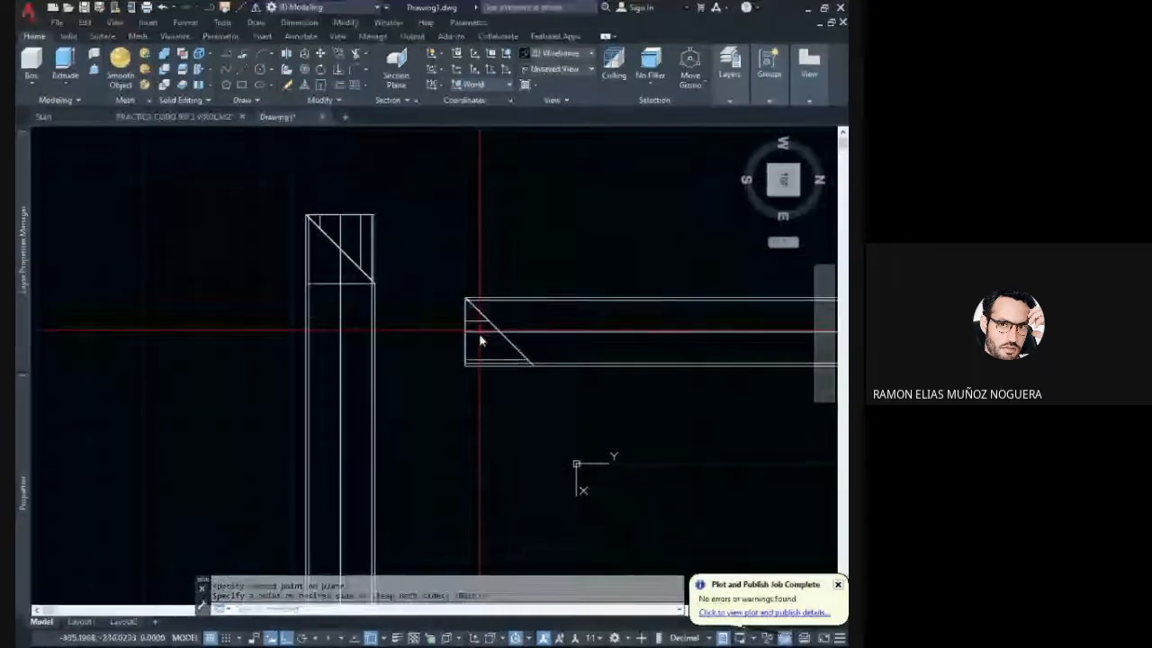
# - Delete the cut-off end wedges of both pipes along with the construction line on the horizontal wedge's lower edge
pyautogui.click(487, 385)
pyautogui.click(461, 351)
pyautogui.moveTo(397, 241); pyautogui.dragTo(426, 289, button='middle')
pyautogui.click(424, 290)
pyautogui.click(386, 249)
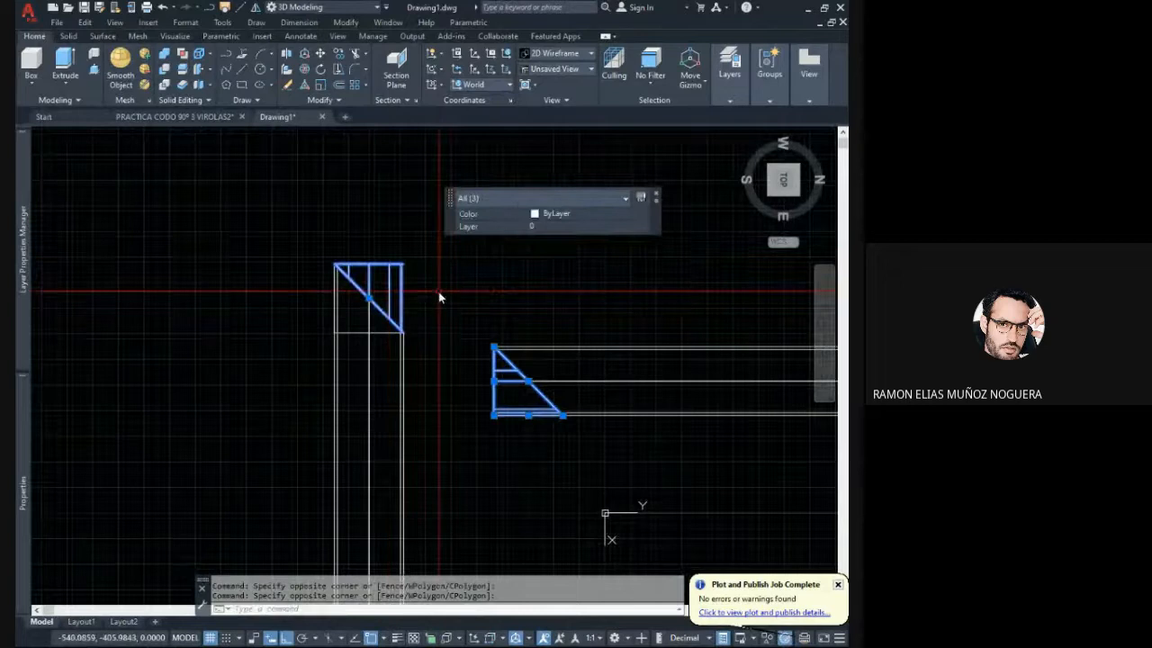
pyautogui.press('Delete')
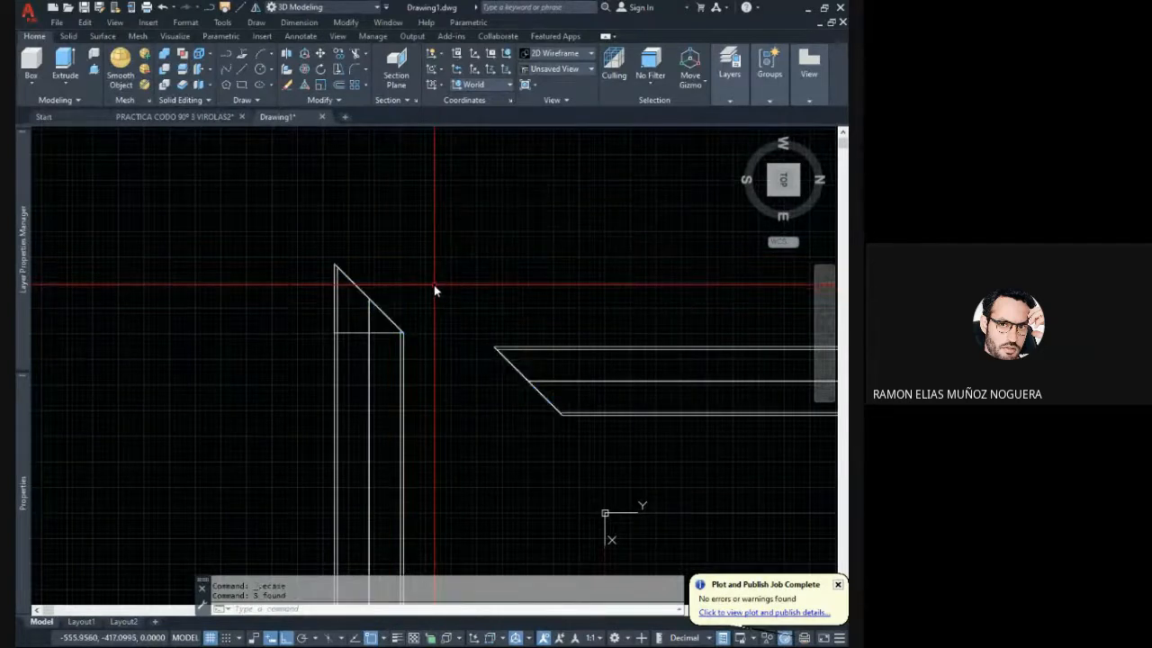
# - Delete the remaining construction lines at both mitred ends, including the diagonals and the line across the vertical pipe
pyautogui.click(432, 278)
pyautogui.click(620, 425)
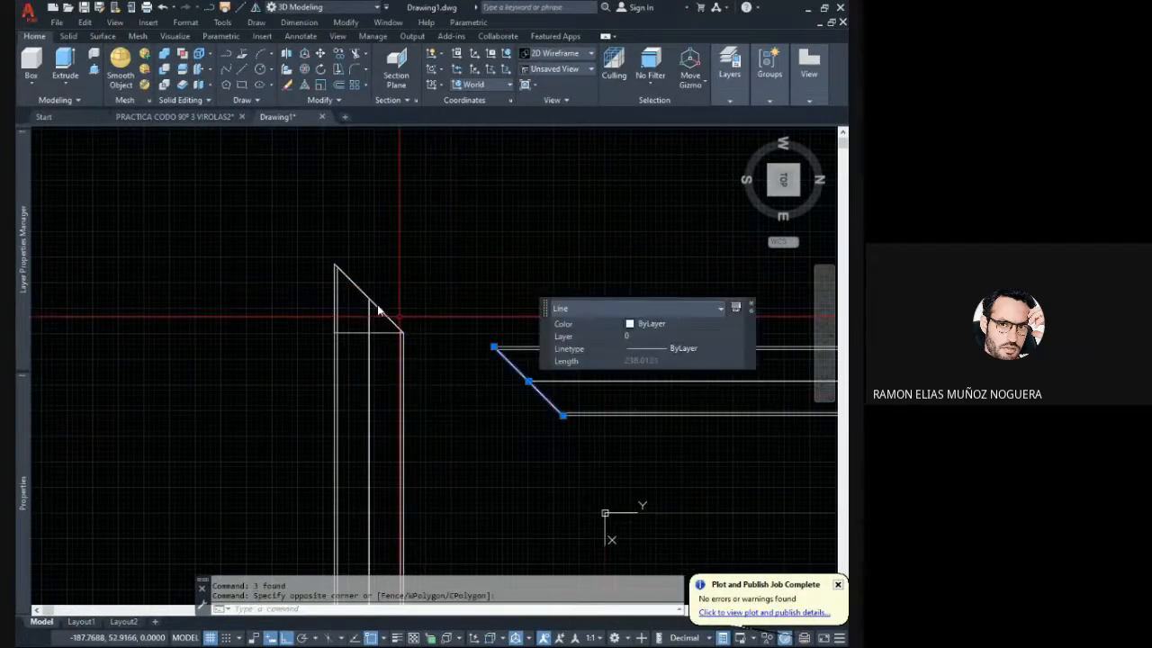
pyautogui.click(252, 232)
pyautogui.click(453, 369)
pyautogui.press('Delete')
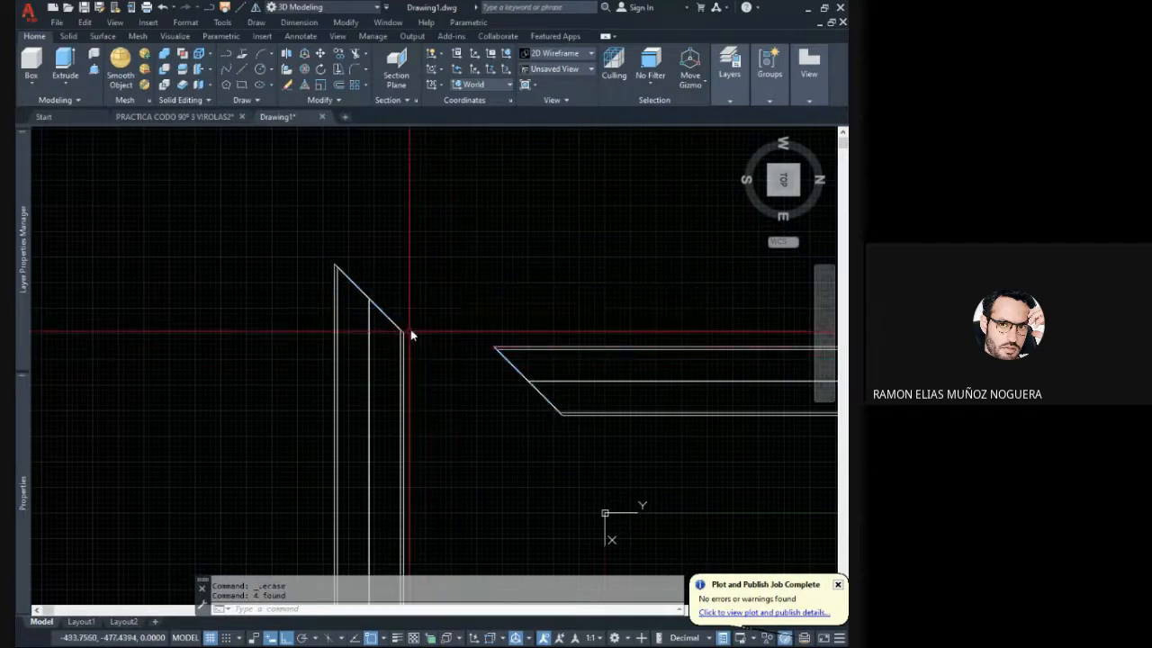
# - Examine the 45-degree cut ends of both pipes from above and in a tilted 3D view
pyautogui.moveTo(486, 311); pyautogui.dragTo(441, 282, button='middle')
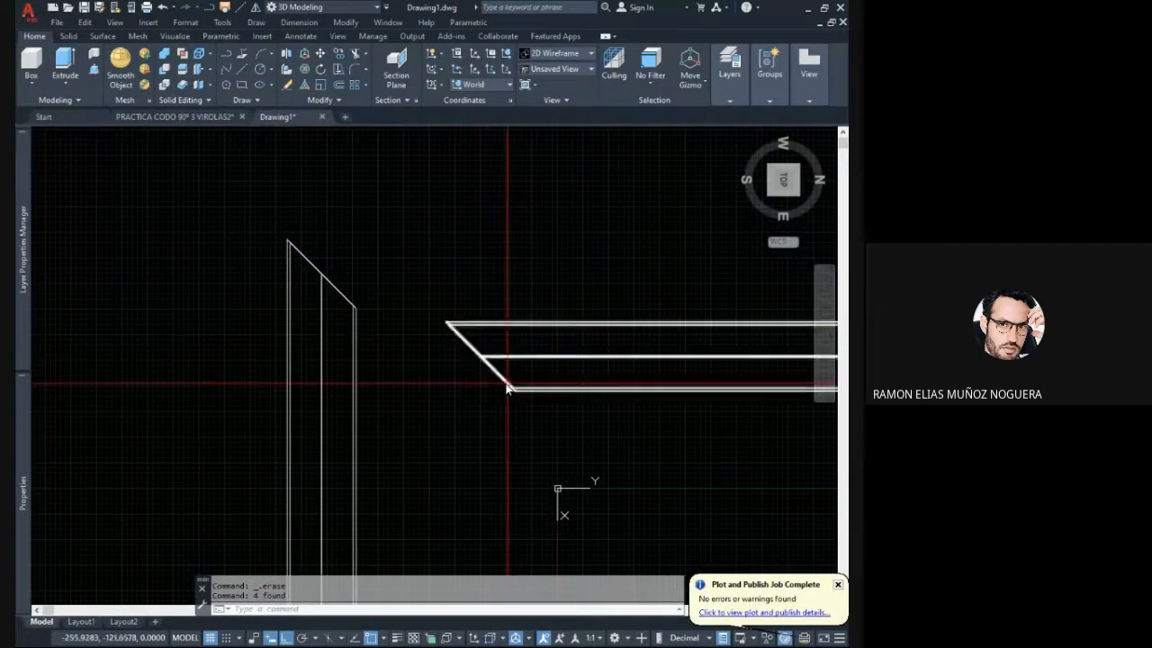
pyautogui.scroll(2, 504, 387)
pyautogui.scroll(2, 500, 387)
pyautogui.scroll(-2, 463, 346)
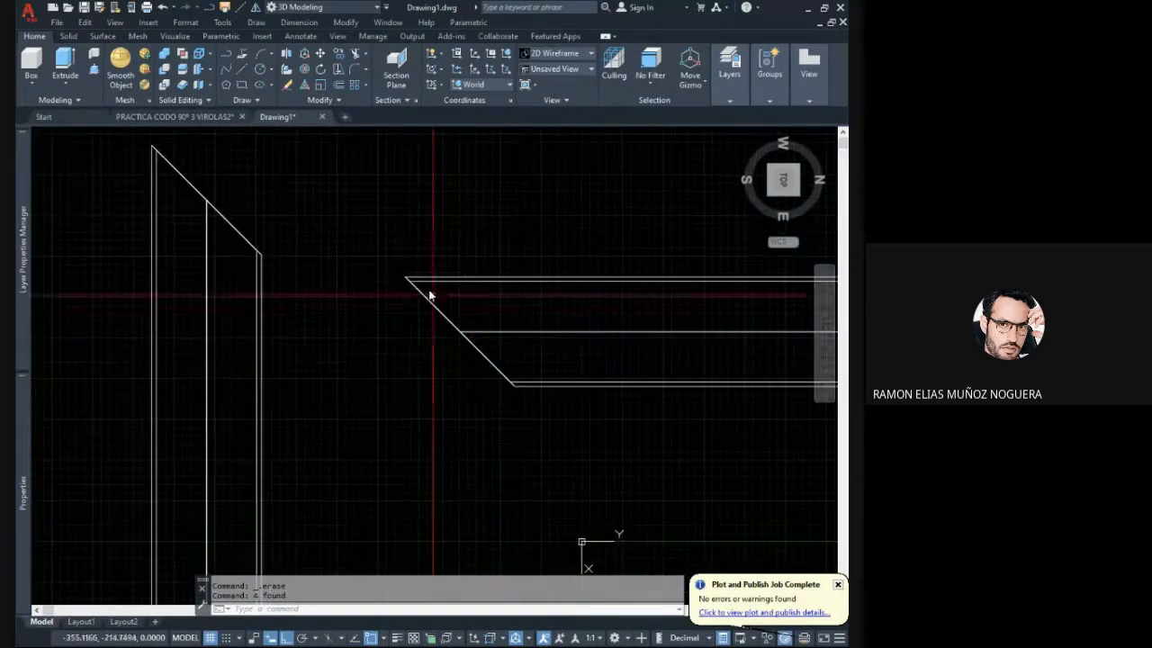
pyautogui.moveTo(345, 285); pyautogui.dragTo(477, 363, button='middle')
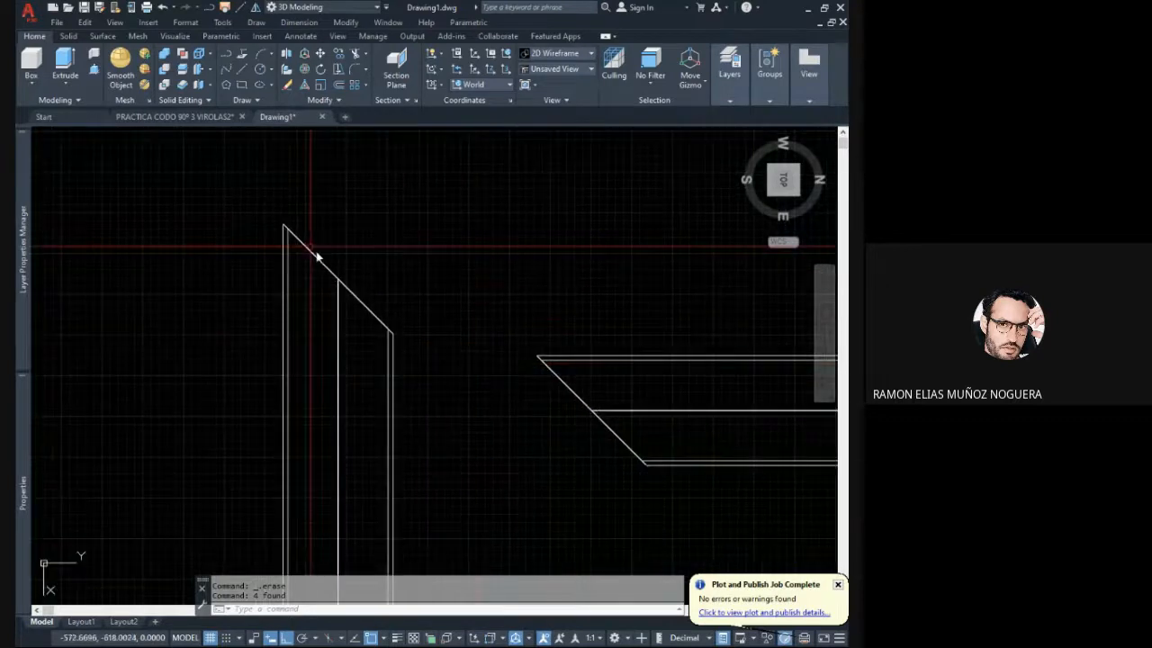
pyautogui.moveTo(308, 247); pyautogui.dragTo(341, 293, button='middle')
pyautogui.moveTo(477, 363)
pyautogui.mouseDown(button='middle')
pyautogui.moveTo(422, 336)
pyautogui.moveTo(483, 339)
pyautogui.moveTo(496, 352)
pyautogui.moveTo(492, 301)
pyautogui.moveTo(502, 296)
pyautogui.mouseUp(button='middle')
pyautogui.scroll(-4, 458, 355)
pyautogui.scroll(2, 534, 447)
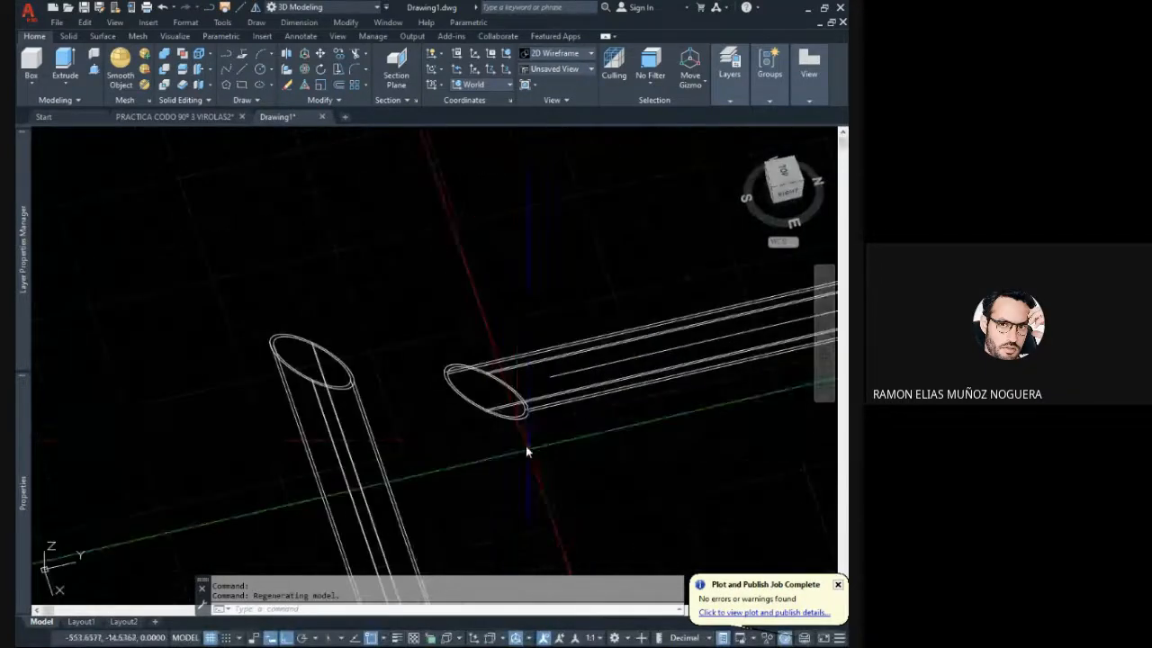
# - Move the horizontal pipe by the outer tip of its mitred end onto the matching tip of the vertical pipe
pyautogui.click(527, 446)
pyautogui.click(457, 301)
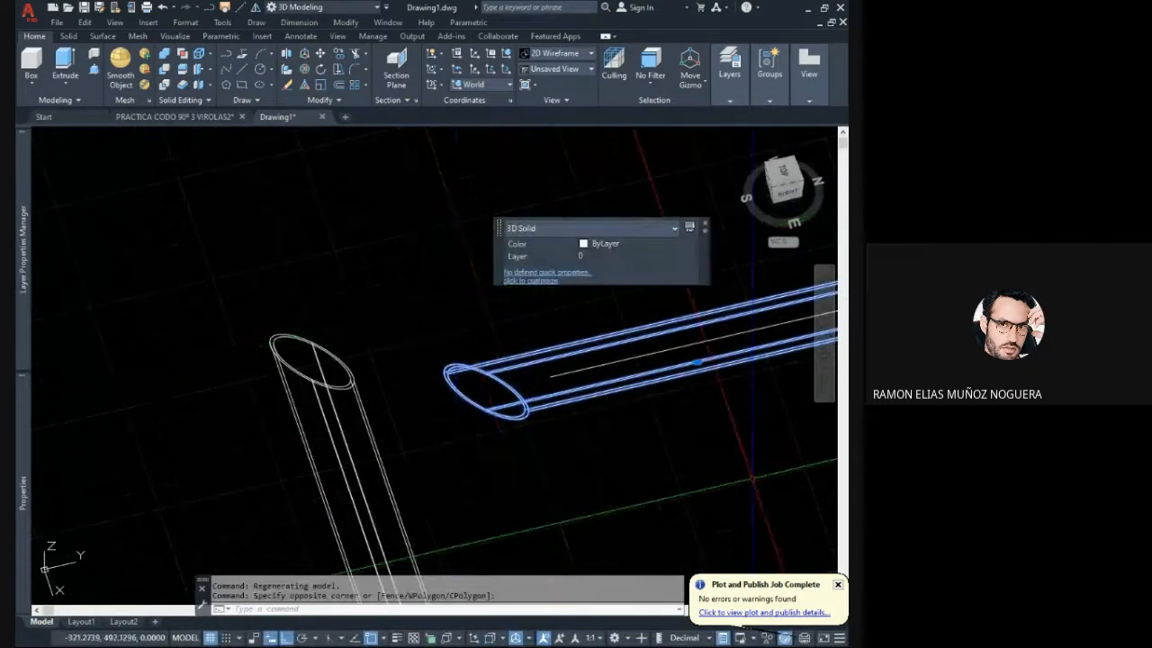
pyautogui.hotkey('alt', 'Tab')
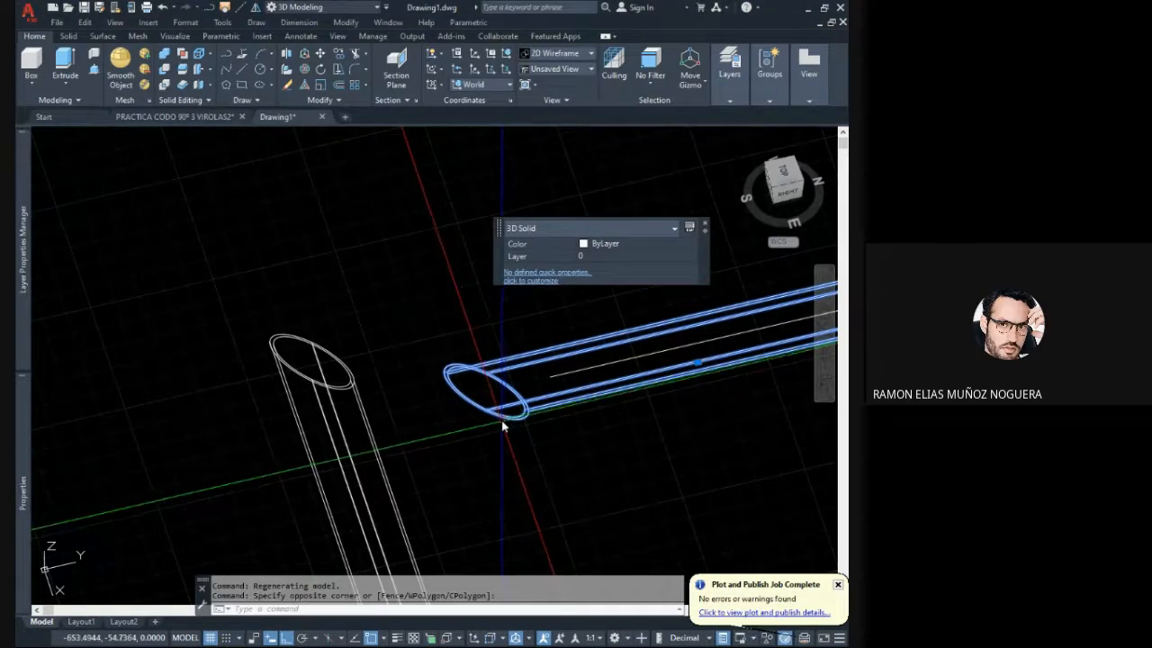
pyautogui.keyDown('shift'); pyautogui.moveTo(504, 427); pyautogui.dragTo(515, 409, button='middle'); pyautogui.keyUp('shift')
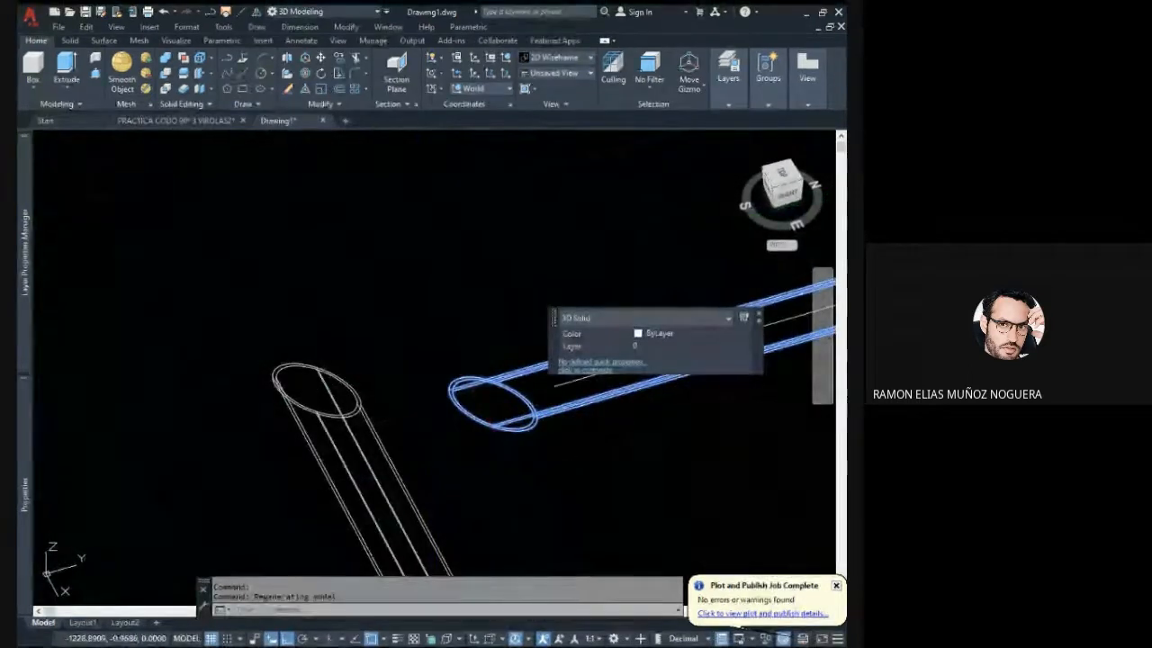
pyautogui.click(321, 57)
pyautogui.scroll(4, 434, 404)
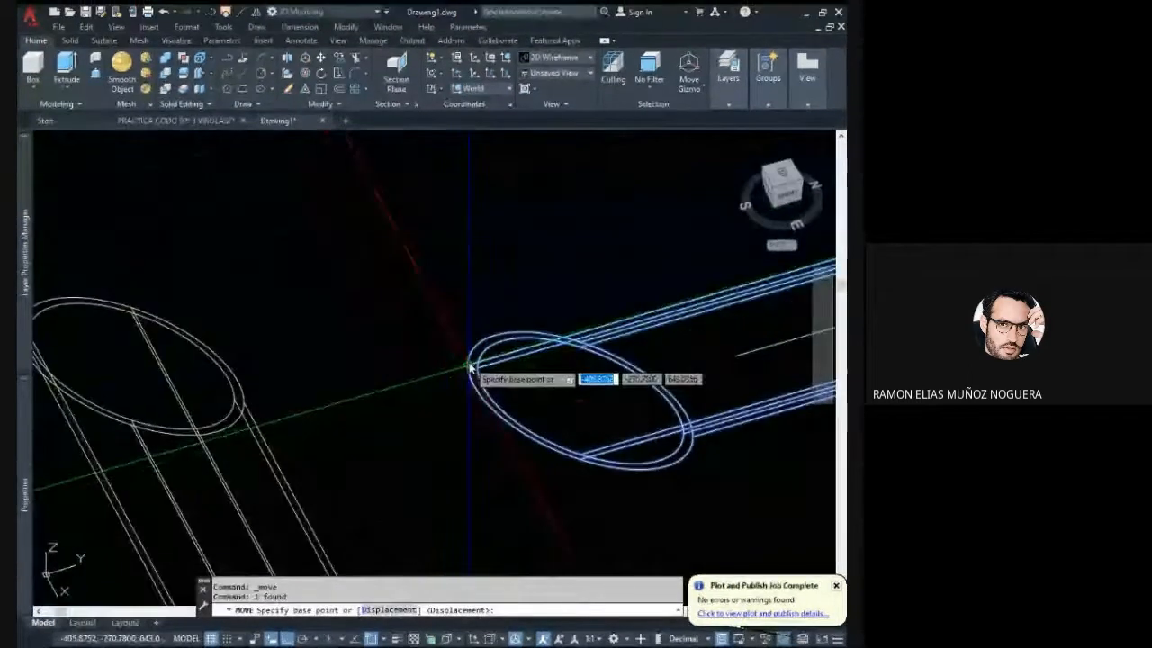
pyautogui.click(469, 364)
pyautogui.scroll(-4, 495, 351)
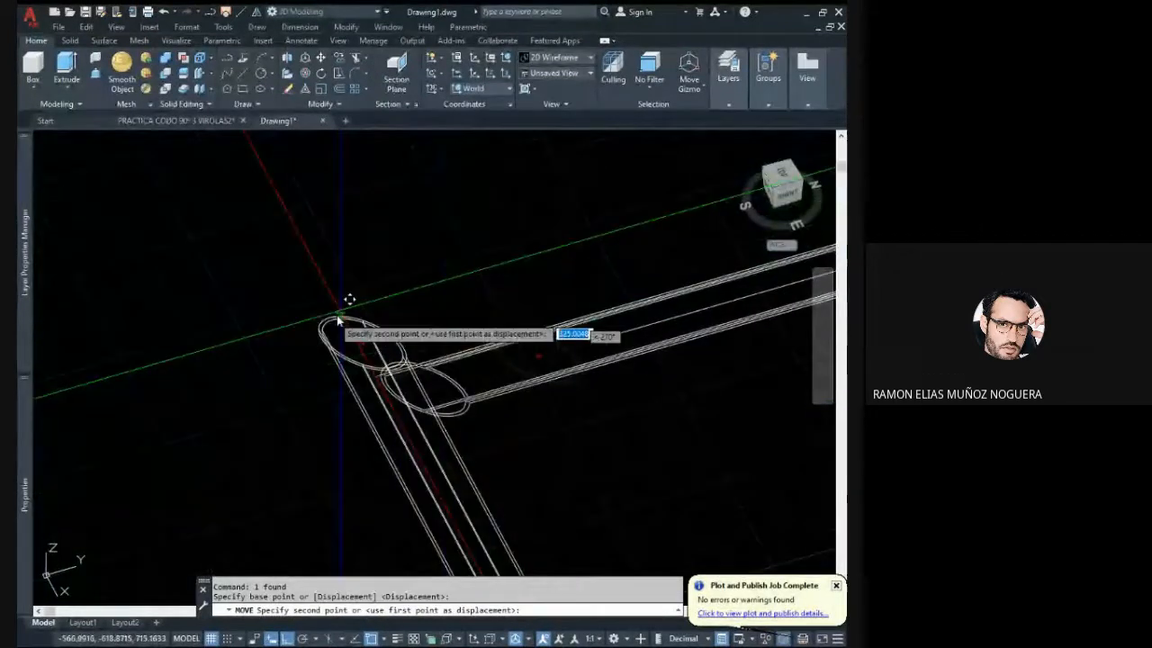
pyautogui.scroll(3, 333, 322)
pyautogui.click(321, 329)
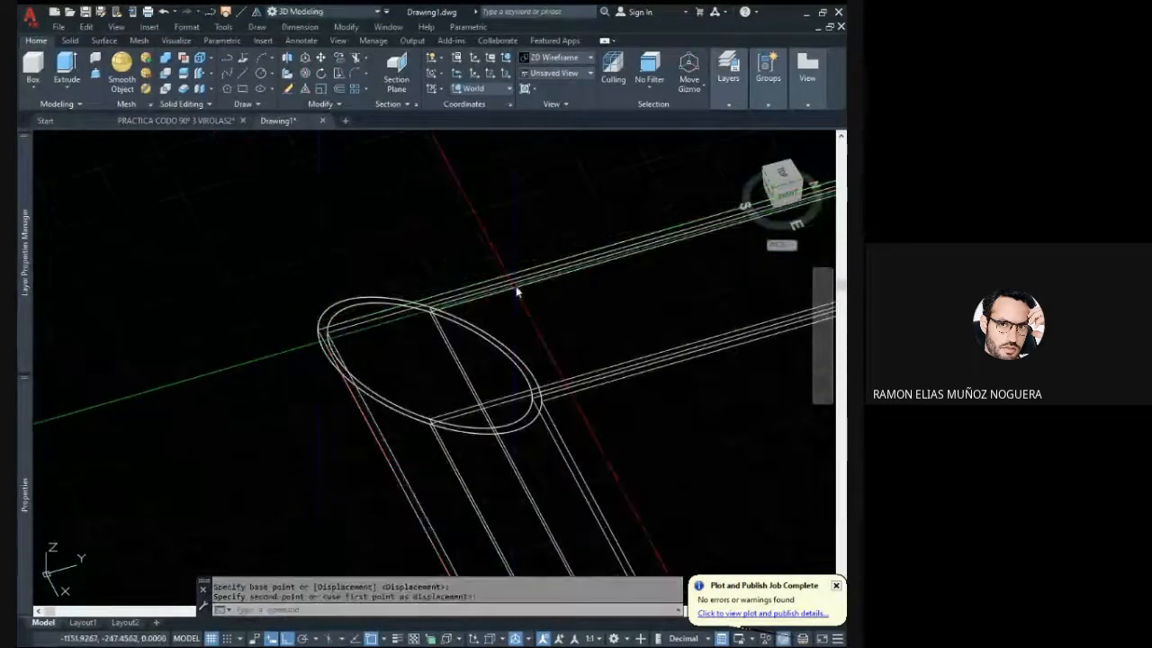
# - Delete the centre line left behind at the horizontal pipe's old position
pyautogui.keyDown('shift'); pyautogui.moveTo(516, 291); pyautogui.dragTo(528, 309, button='middle'); pyautogui.keyUp('shift')
pyautogui.scroll(-4, 408, 333)
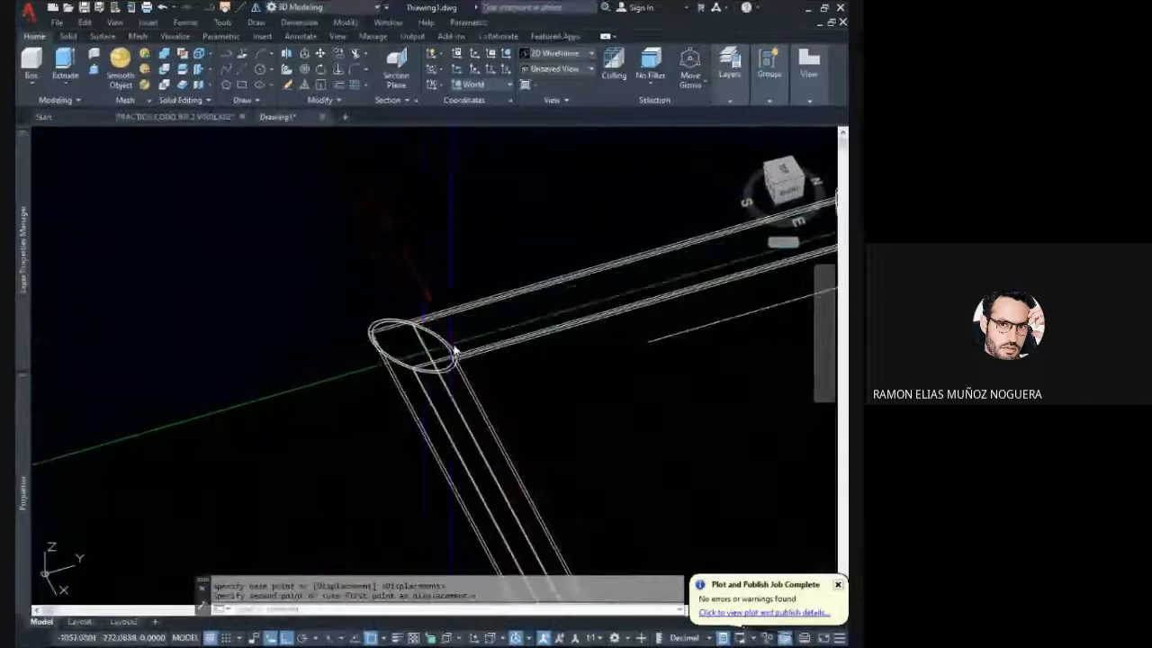
pyautogui.moveTo(682, 391); pyautogui.dragTo(540, 360, button='middle')
pyautogui.click(538, 362)
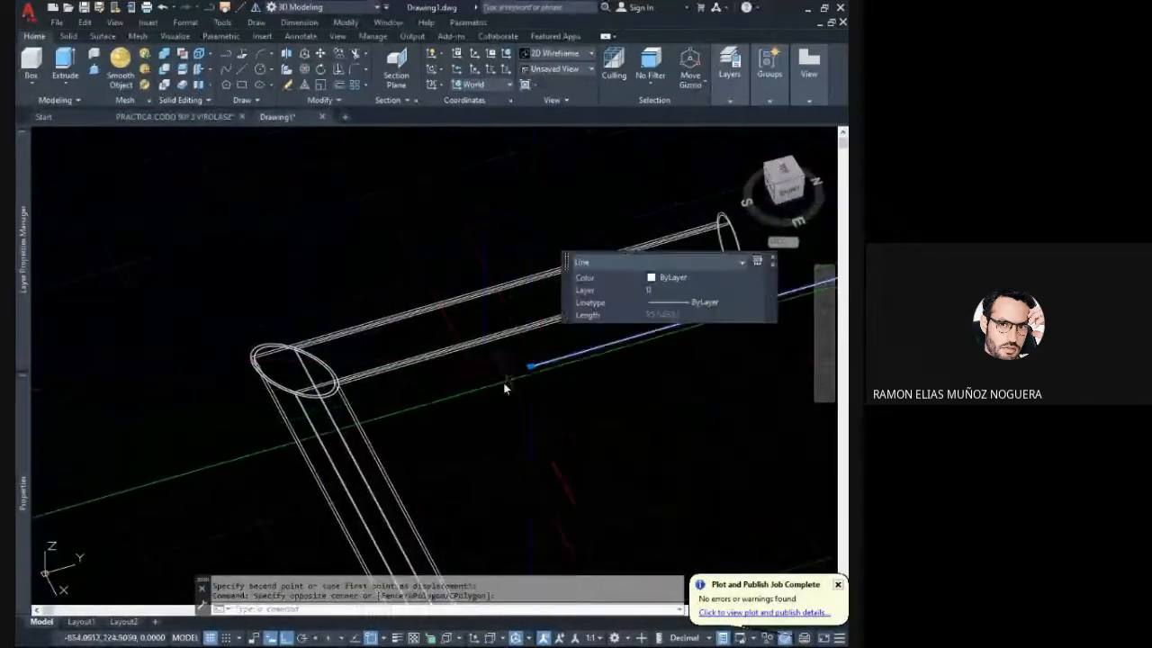
pyautogui.press('Delete')
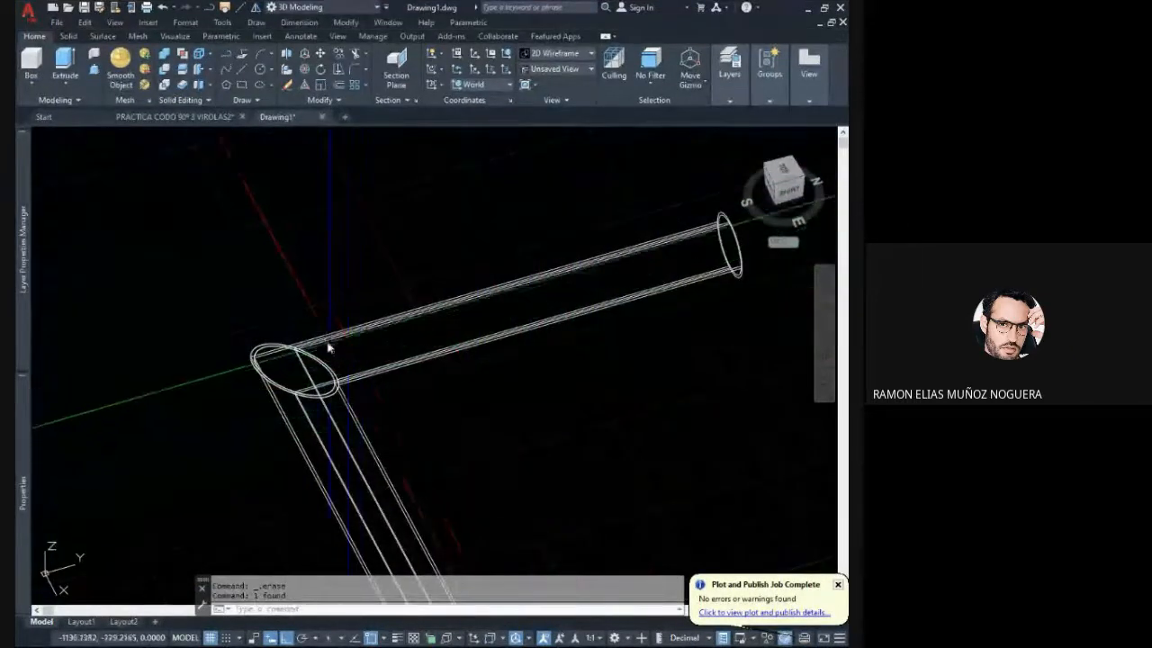
# - Switch the visual style from 2D Wireframe to Realistic and tilt the view toward the joined pipes
pyautogui.moveTo(328, 348); pyautogui.dragTo(344, 322, button='middle')
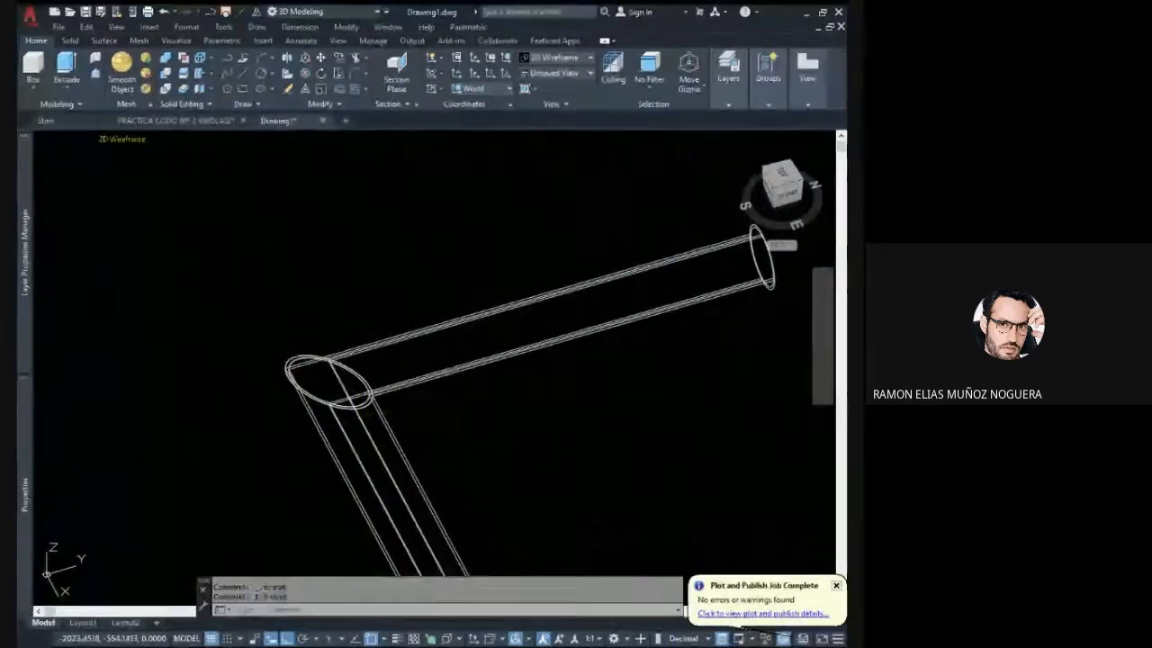
pyautogui.click(142, 205)
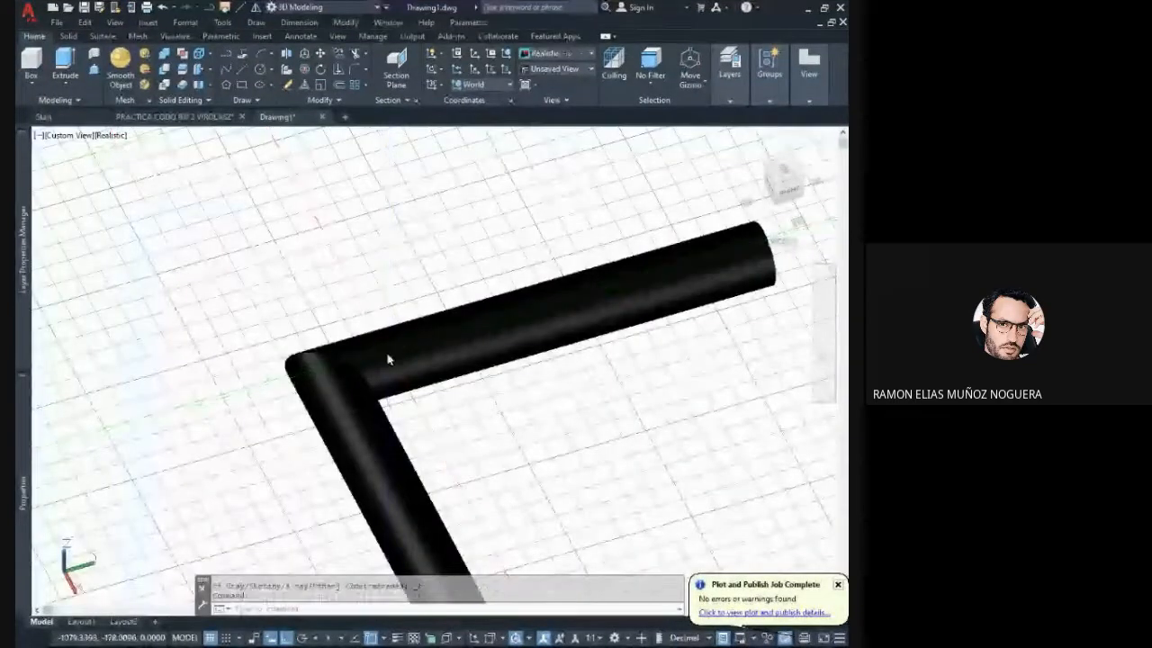
pyautogui.moveTo(387, 359); pyautogui.dragTo(382, 359, button='middle')
pyautogui.moveTo(395, 334); pyautogui.dragTo(398, 278)
pyautogui.press('Escape')
# - Select both pipe solids and set their colour to green
pyautogui.click(411, 335)
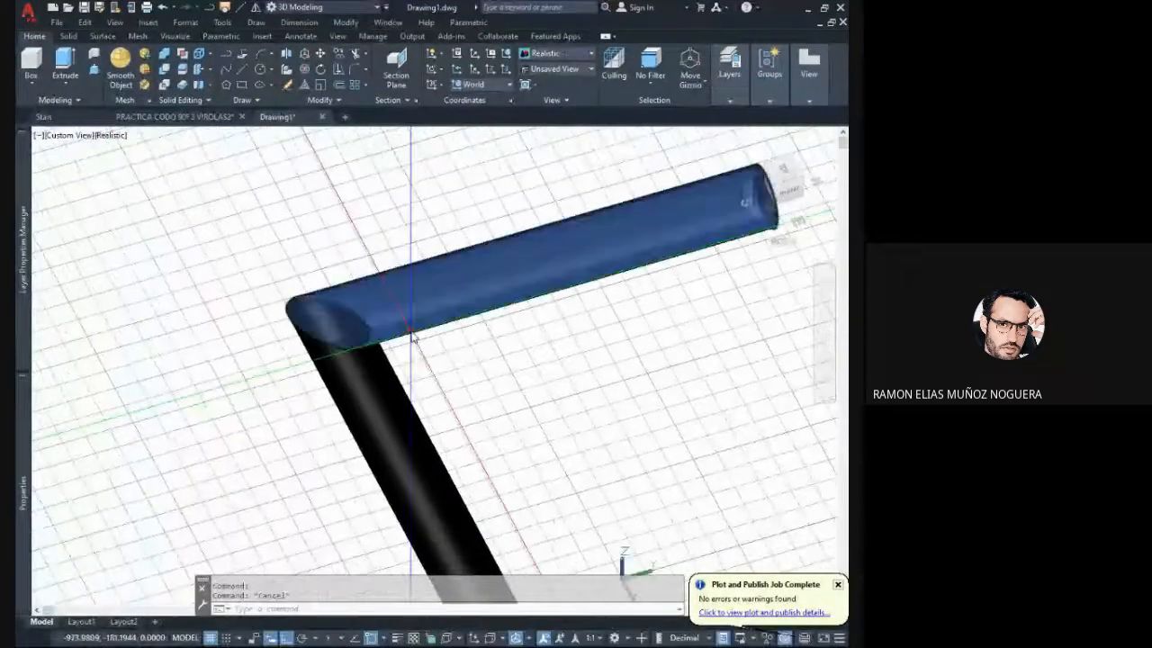
pyautogui.keyDown('shift'); pyautogui.moveTo(412, 335); pyautogui.dragTo(386, 333, button='middle'); pyautogui.keyUp('shift')
pyautogui.click(368, 322)
pyautogui.click(337, 279)
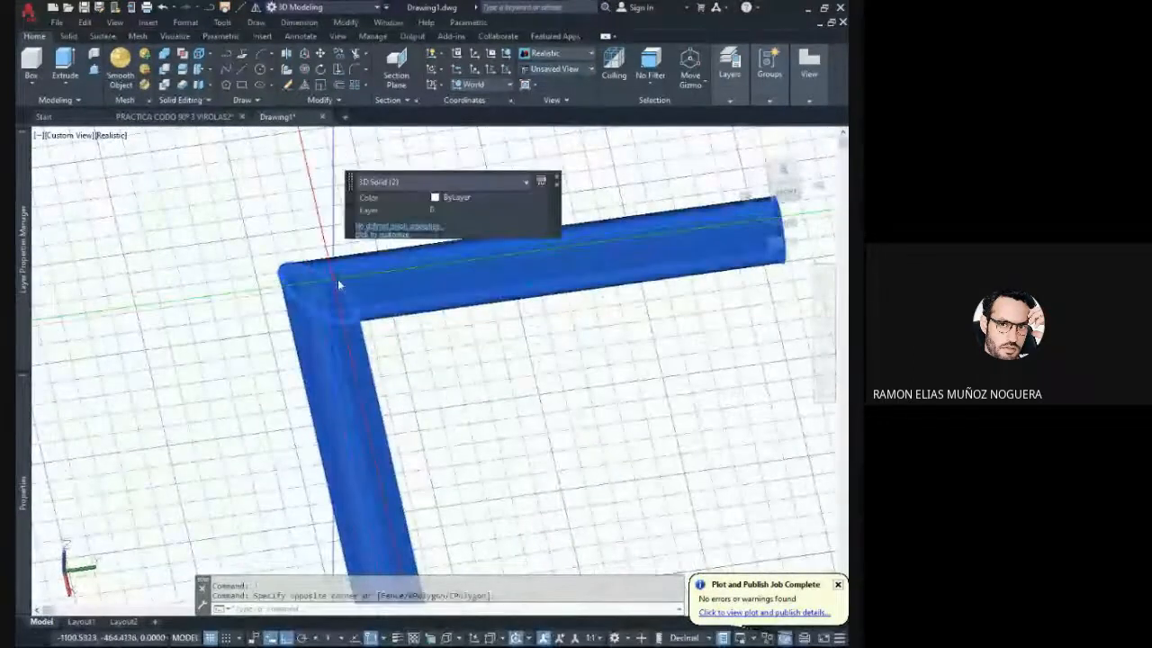
pyautogui.click(464, 204)
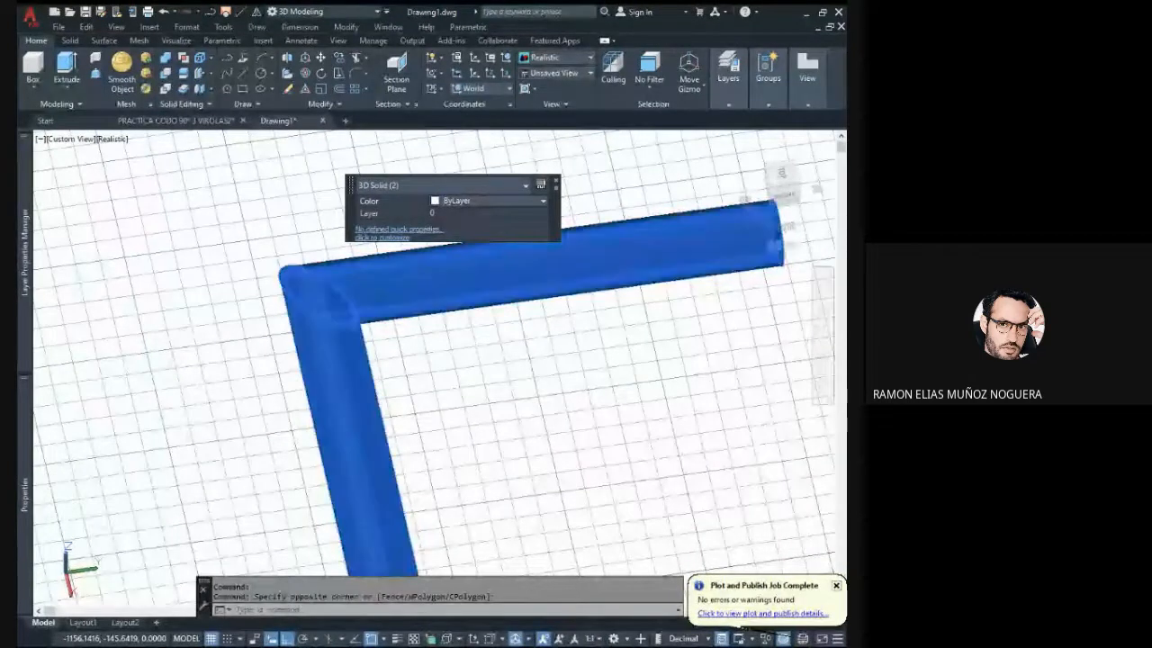
pyautogui.click(462, 306)
pyautogui.press('Escape')
pyautogui.keyDown('shift'); pyautogui.moveTo(440, 303); pyautogui.dragTo(469, 384, button='middle'); pyautogui.keyUp('shift')
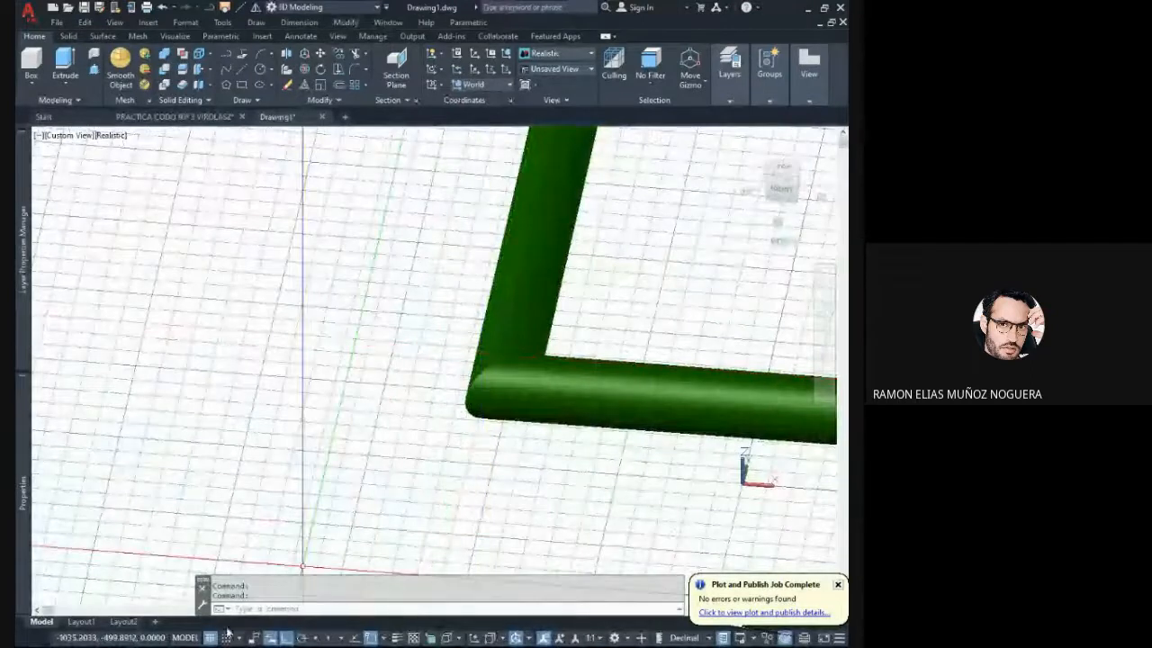
# - Turn off the grid display and view the mitred corner joint from above
pyautogui.click(210, 637)
pyautogui.scroll(2, 464, 433)
pyautogui.scroll(-1, 464, 432)
pyautogui.keyDown('shift'); pyautogui.moveTo(420, 444); pyautogui.dragTo(307, 386, button='middle'); pyautogui.keyUp('shift')
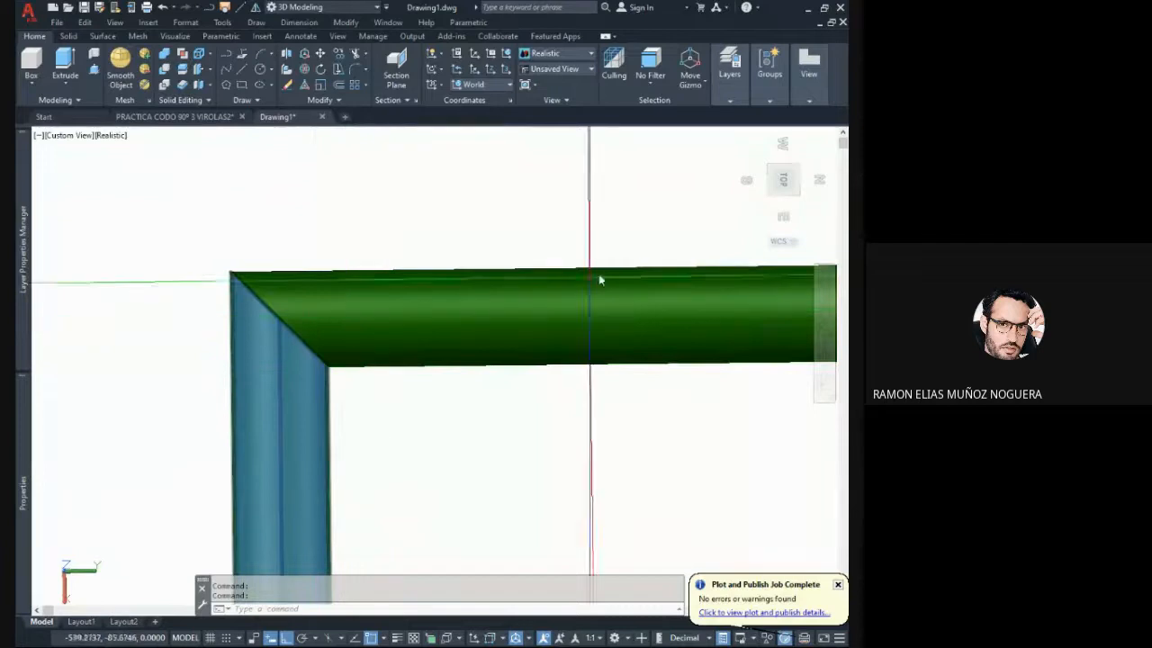
# - Set the view to Top and examine the mitred joint between the two green pipes from directly above
pyautogui.click(783, 181)
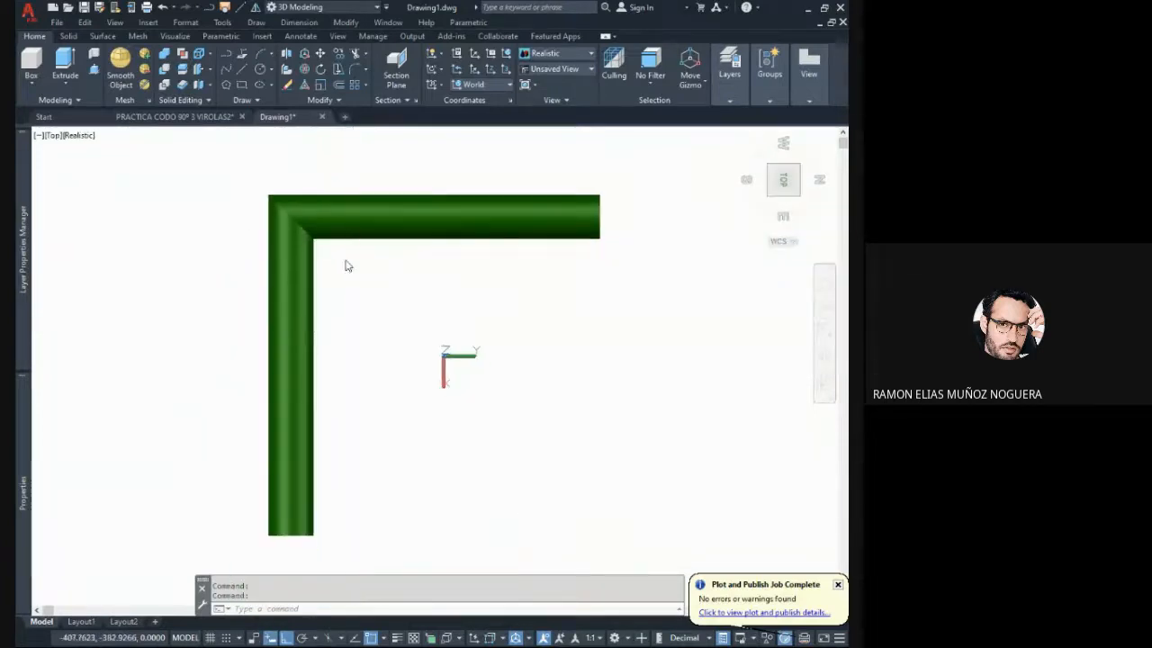
pyautogui.moveTo(359, 327); pyautogui.dragTo(368, 362, button='middle')
pyautogui.scroll(5, 309, 368)
pyautogui.scroll(-4, 337, 355)
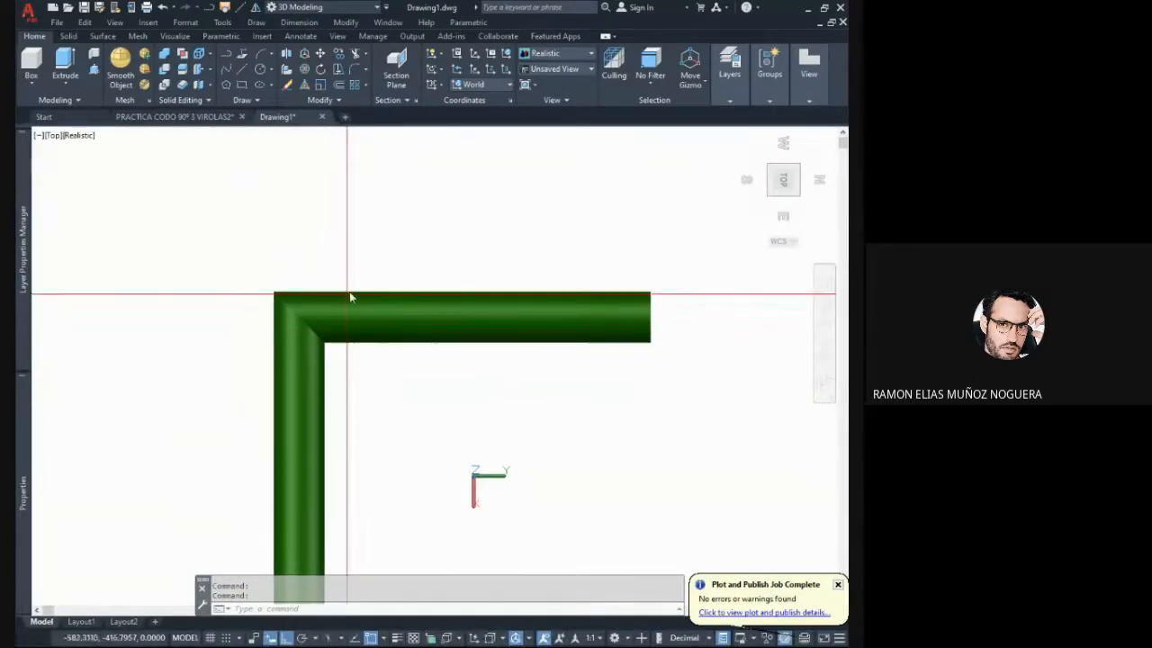
pyautogui.moveTo(397, 267); pyautogui.dragTo(356, 351, button='middle')
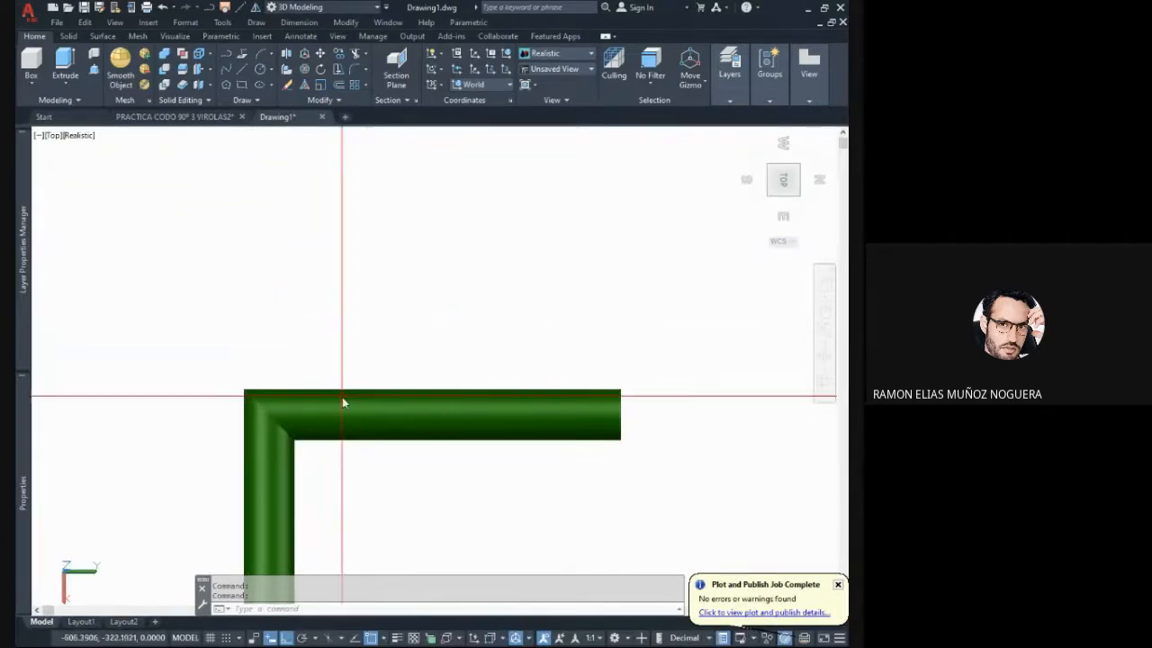
pyautogui.moveTo(342, 401); pyautogui.dragTo(332, 360, button='middle')
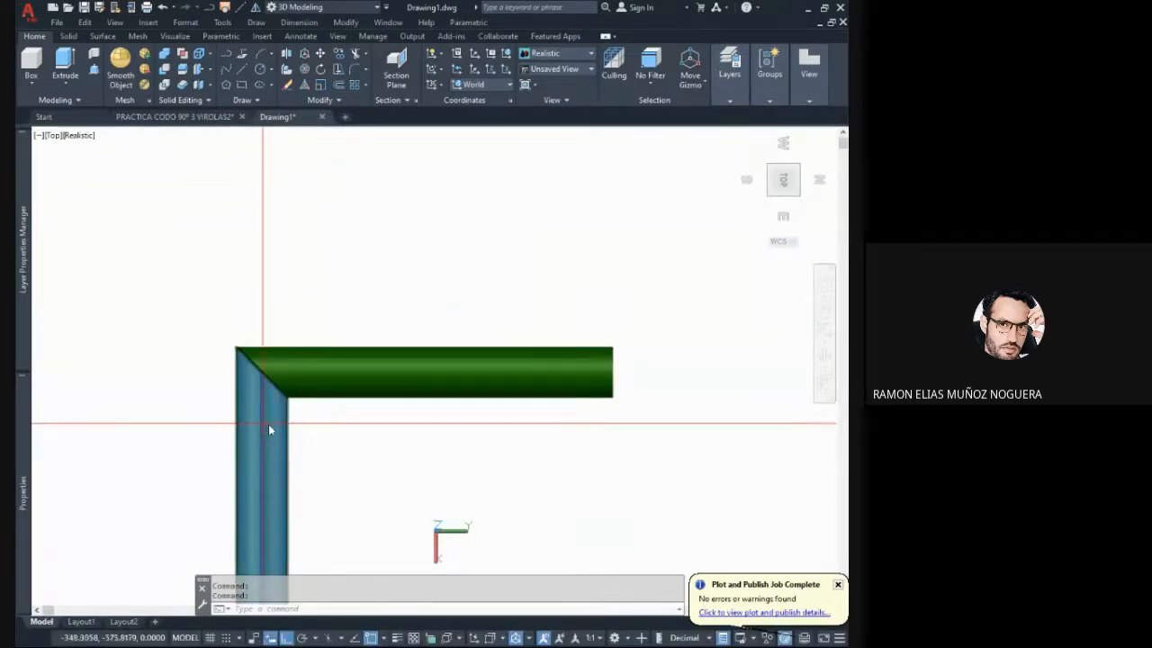
pyautogui.scroll(-4, 326, 360)
pyautogui.scroll(6, 324, 358)
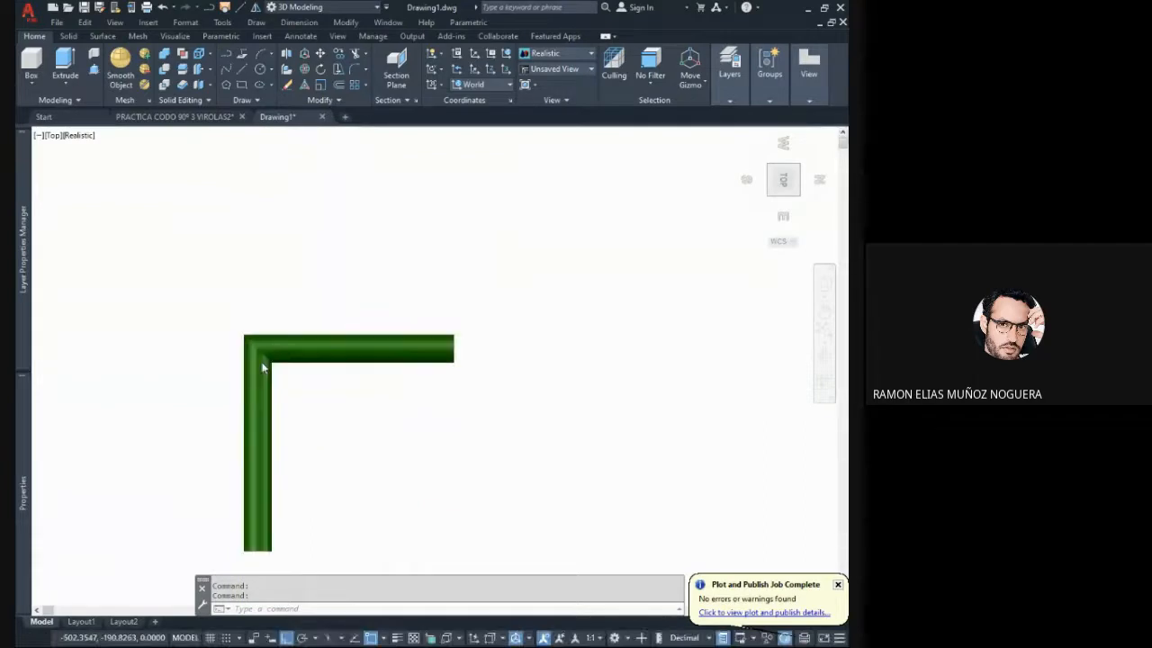
# - Orbit around the elbow to examine the outer and inner edges of its mitred corner from oblique angles
pyautogui.moveTo(304, 362); pyautogui.dragTo(396, 374, button='middle')
pyautogui.scroll(4, 378, 365)
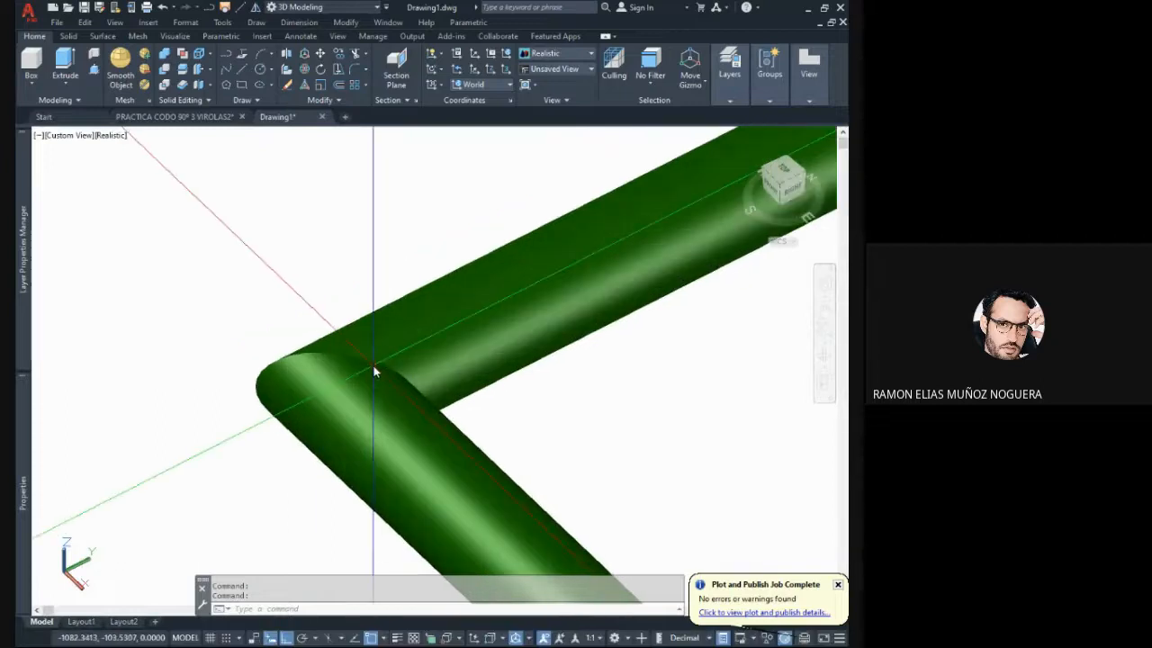
pyautogui.scroll(-2, 414, 367)
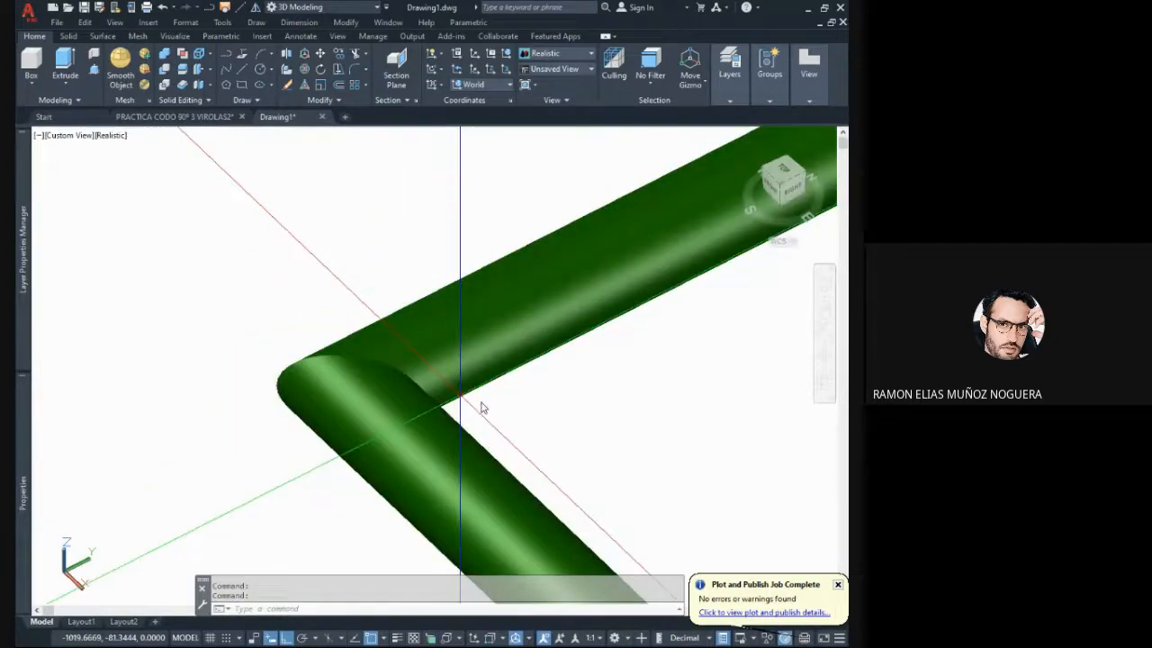
pyautogui.moveTo(504, 414); pyautogui.dragTo(336, 368, button='middle')
pyautogui.scroll(-2, 400, 376)
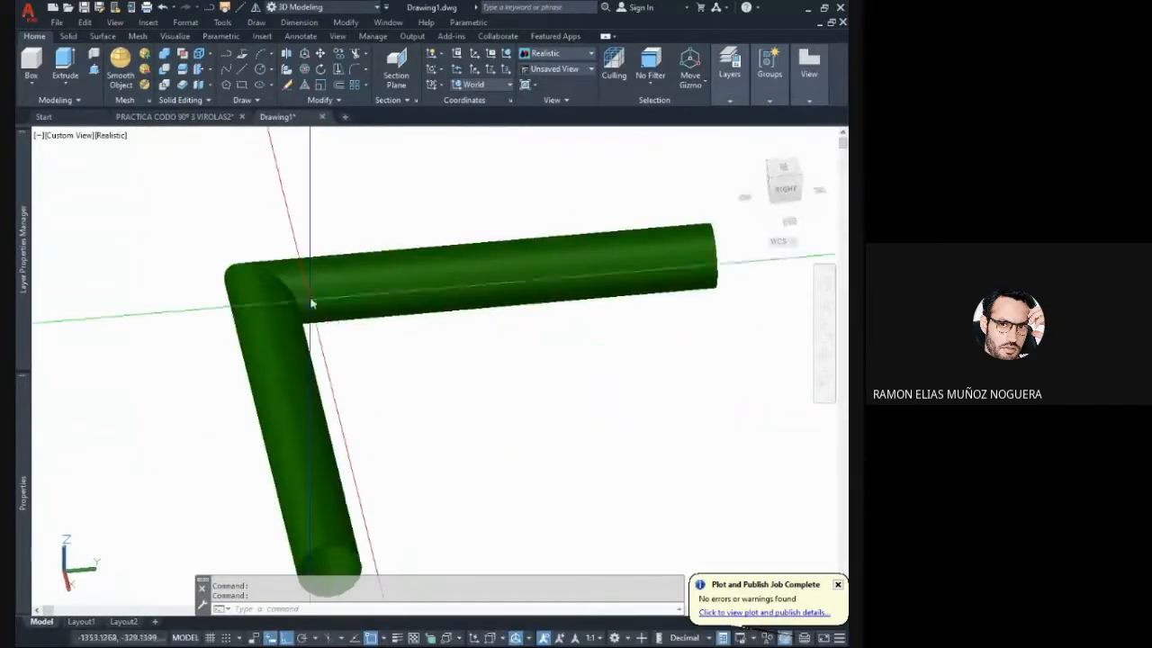
pyautogui.keyDown('shift'); pyautogui.moveTo(311, 304); pyautogui.dragTo(296, 327, button='middle'); pyautogui.keyUp('shift')
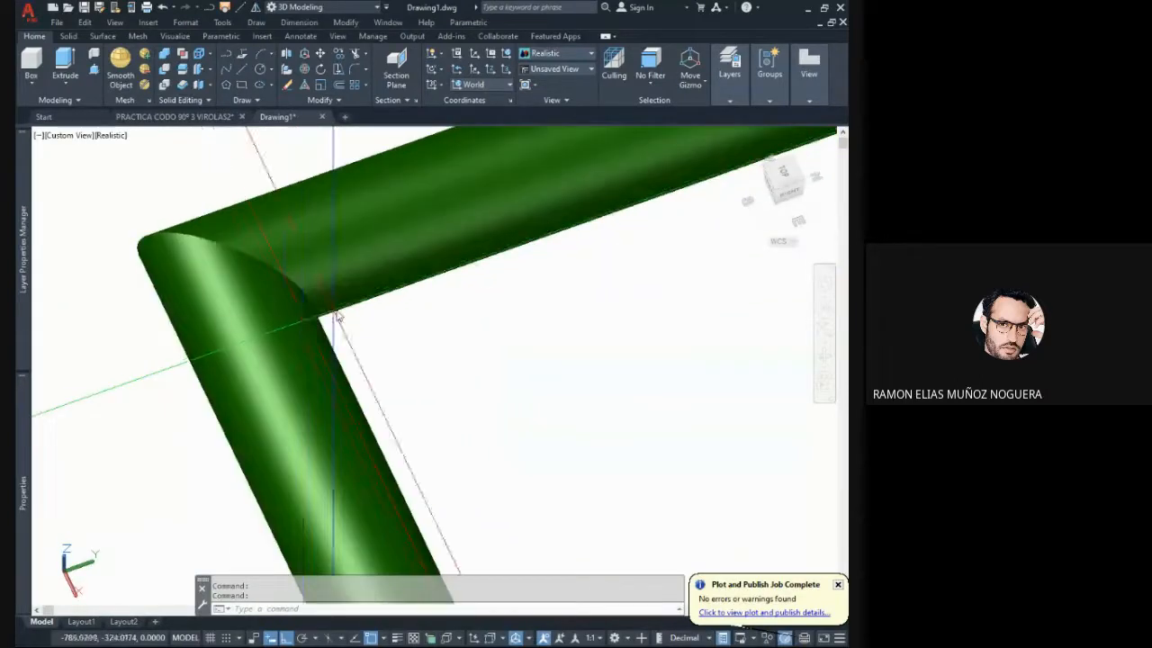
pyautogui.click(274, 307)
pyautogui.press('Escape')
pyautogui.scroll(-2, 292, 311)
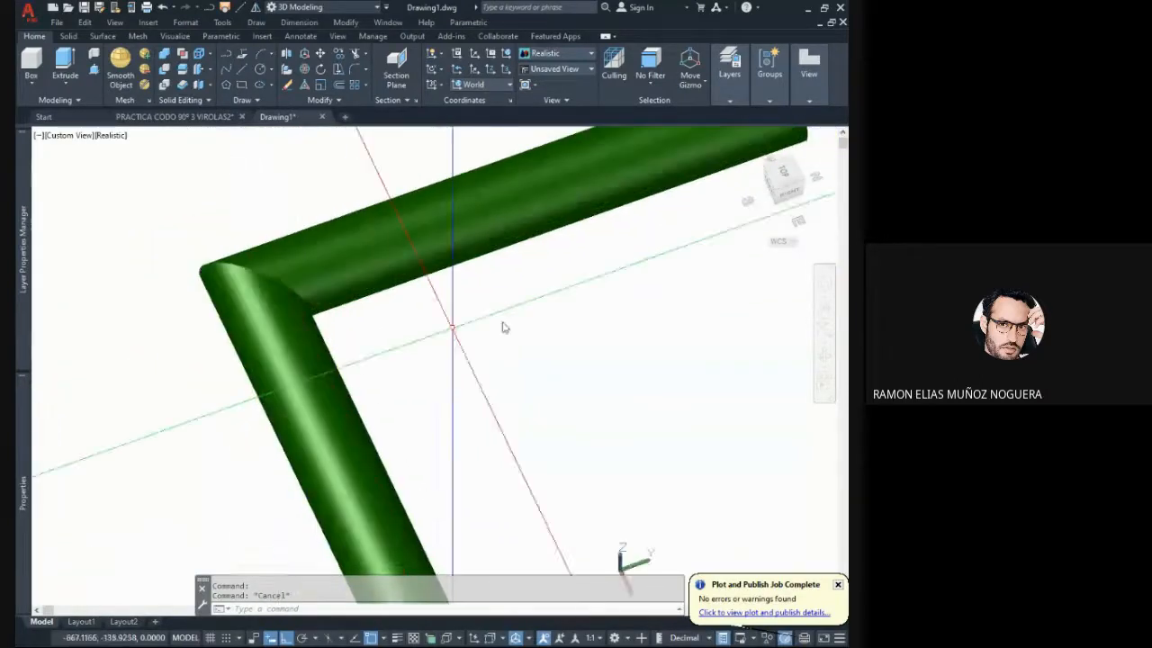
# - Return to the Top view of the corner, switch the visual style to X-Ray and tilt the view
pyautogui.click(785, 174)
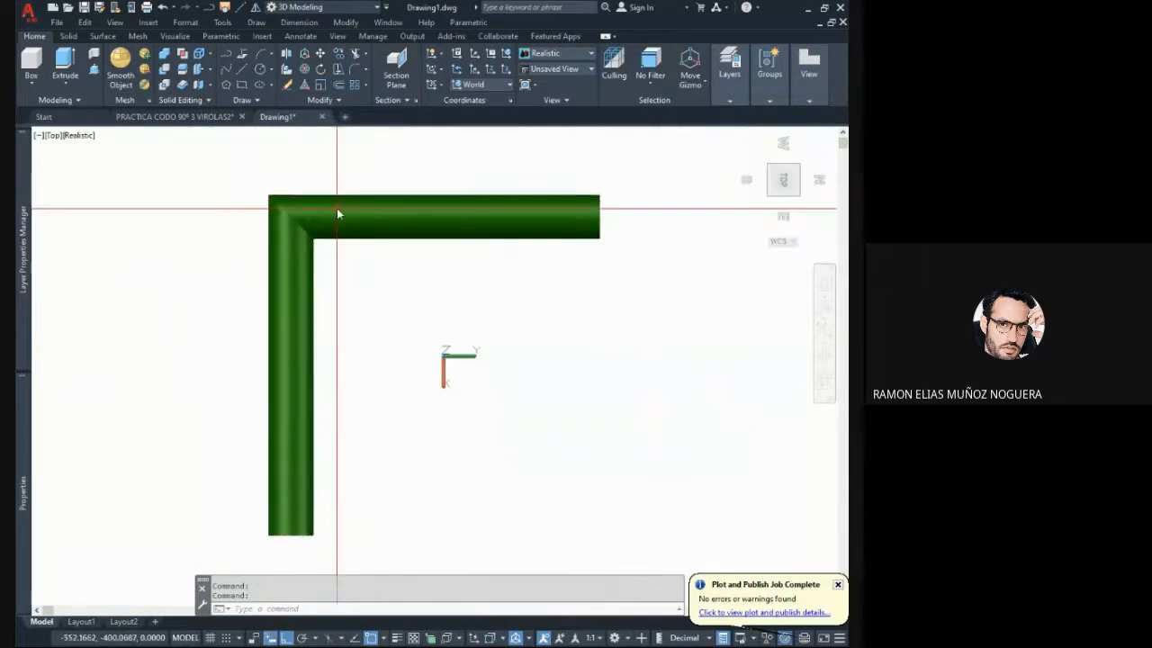
pyautogui.scroll(2, 334, 209)
pyautogui.moveTo(331, 206); pyautogui.dragTo(436, 304, button='middle')
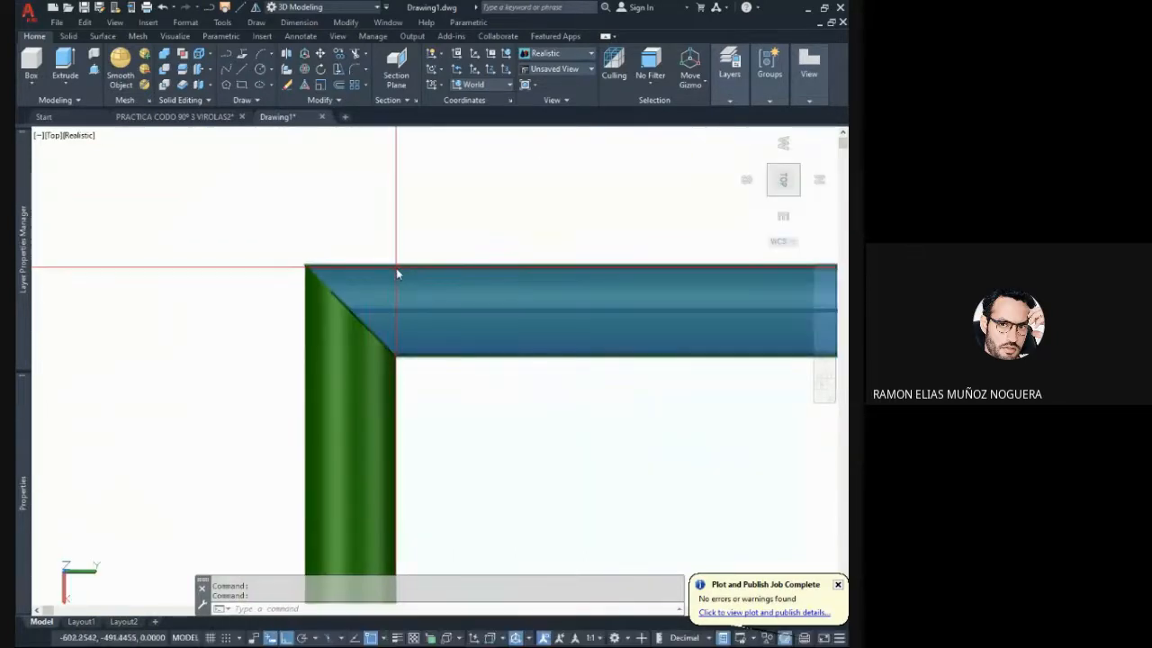
pyautogui.moveTo(368, 275); pyautogui.dragTo(291, 267, button='middle')
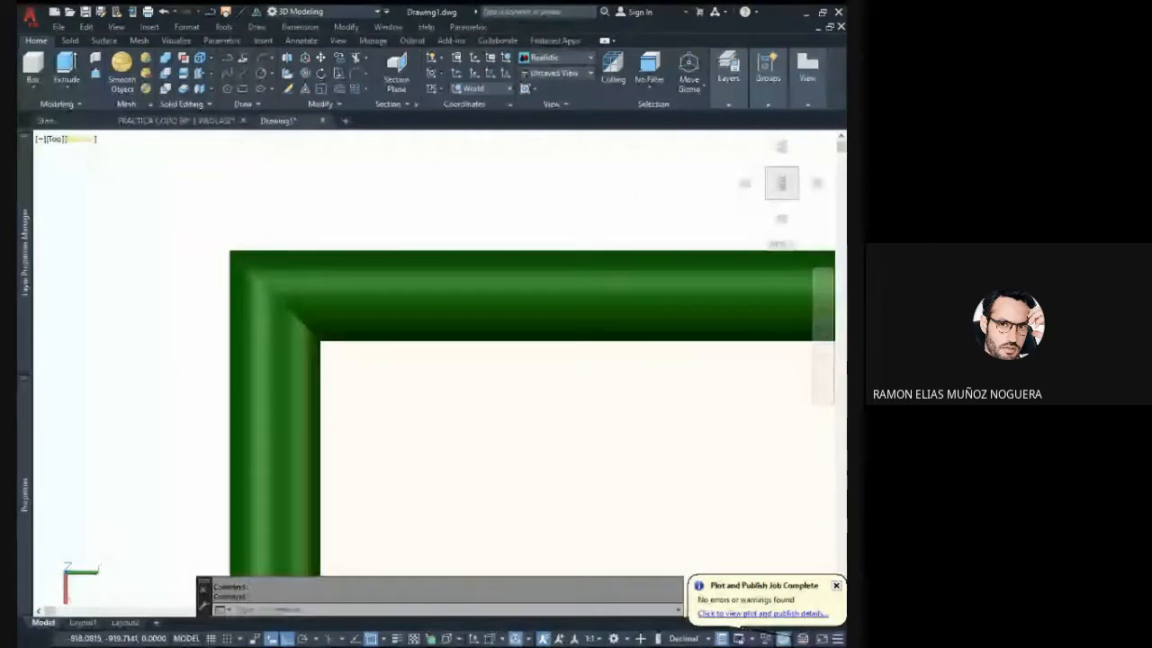
pyautogui.click(81, 140)
pyautogui.click(144, 303)
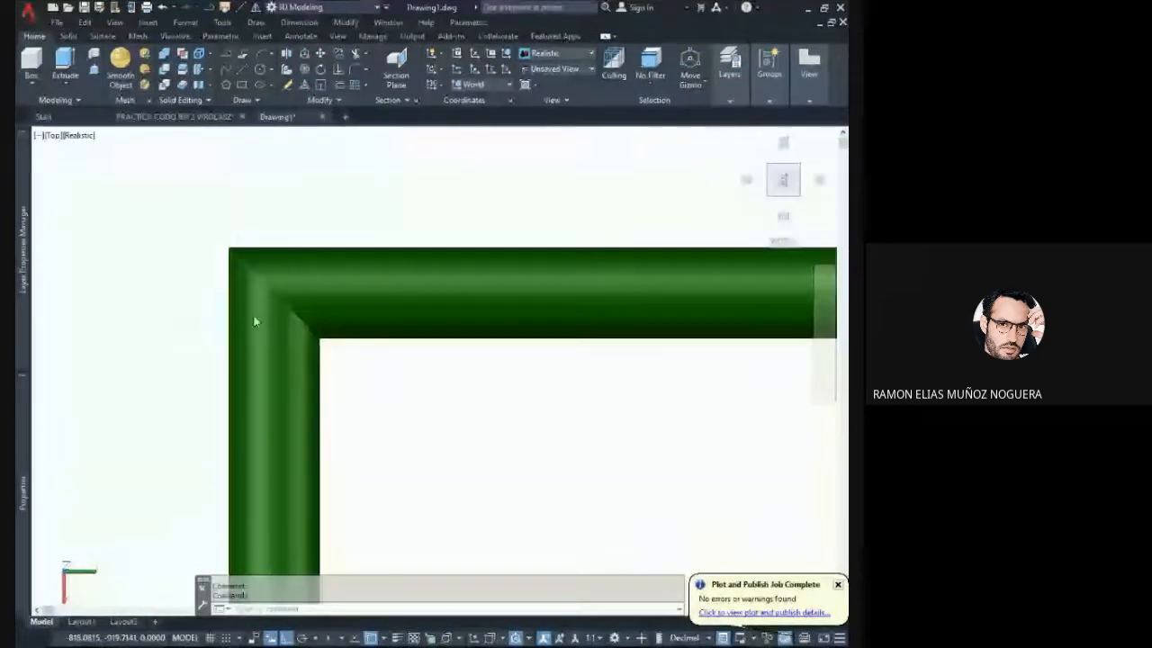
pyautogui.keyDown('shift'); pyautogui.moveTo(318, 306); pyautogui.dragTo(192, 297, button='middle'); pyautogui.keyUp('shift')
pyautogui.keyDown('shift'); pyautogui.moveTo(465, 311); pyautogui.dragTo(363, 350, button='middle'); pyautogui.keyUp('shift')
pyautogui.scroll(-4, 366, 351)
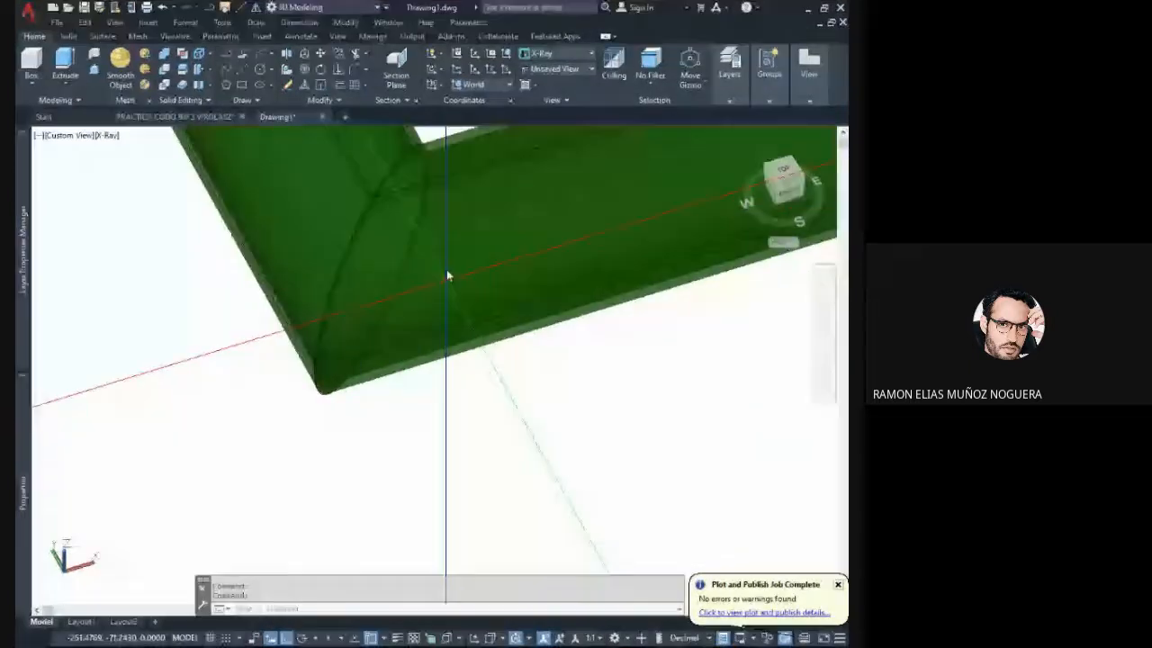
# - Examine the elliptical 45-degree contact faces and pipe walls inside the transparent corner from several angles
pyautogui.keyDown('shift'); pyautogui.moveTo(444, 278); pyautogui.dragTo(238, 267, button='middle'); pyautogui.keyUp('shift')
pyautogui.moveTo(406, 275); pyautogui.dragTo(335, 247, button='middle')
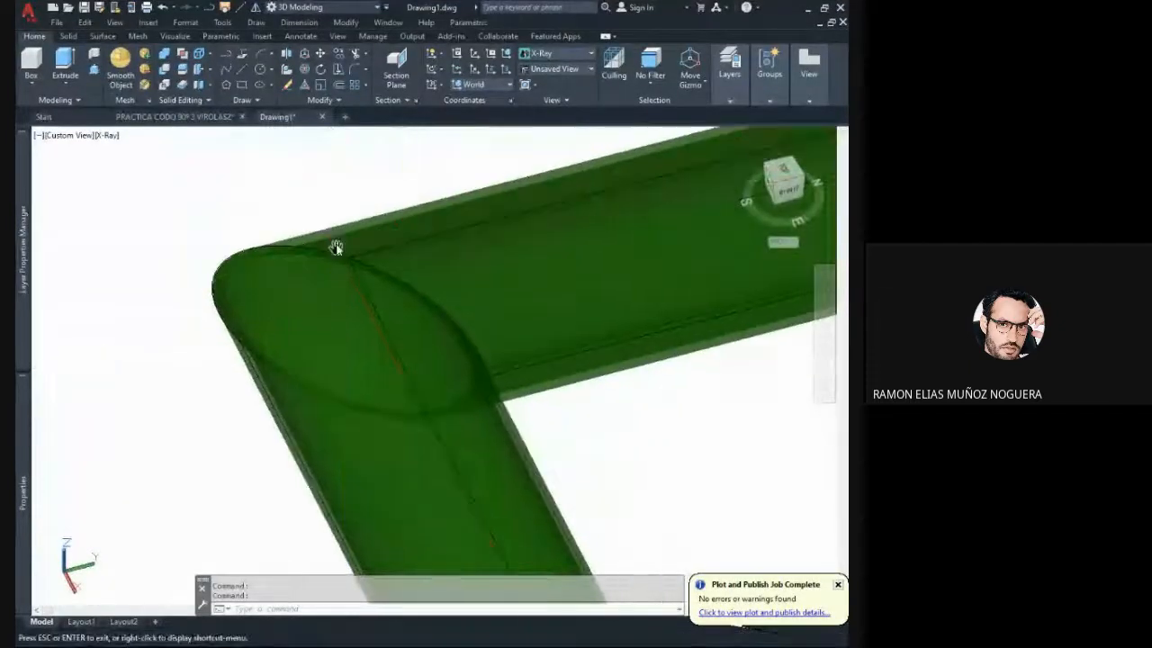
pyautogui.keyDown('shift'); pyautogui.moveTo(265, 303); pyautogui.dragTo(621, 250, button='middle'); pyautogui.keyUp('shift')
pyautogui.keyDown('shift'); pyautogui.moveTo(290, 260); pyautogui.dragTo(505, 300, button='middle'); pyautogui.keyUp('shift')
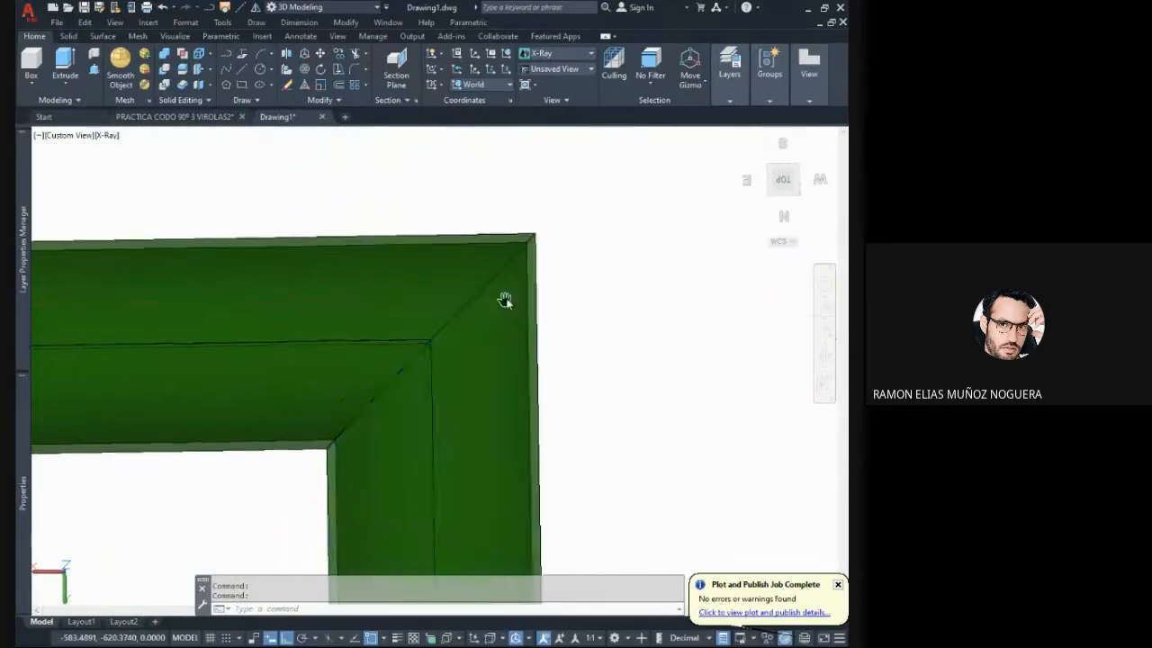
pyautogui.keyDown('shift'); pyautogui.moveTo(468, 384); pyautogui.dragTo(502, 329, button='middle'); pyautogui.keyUp('shift')
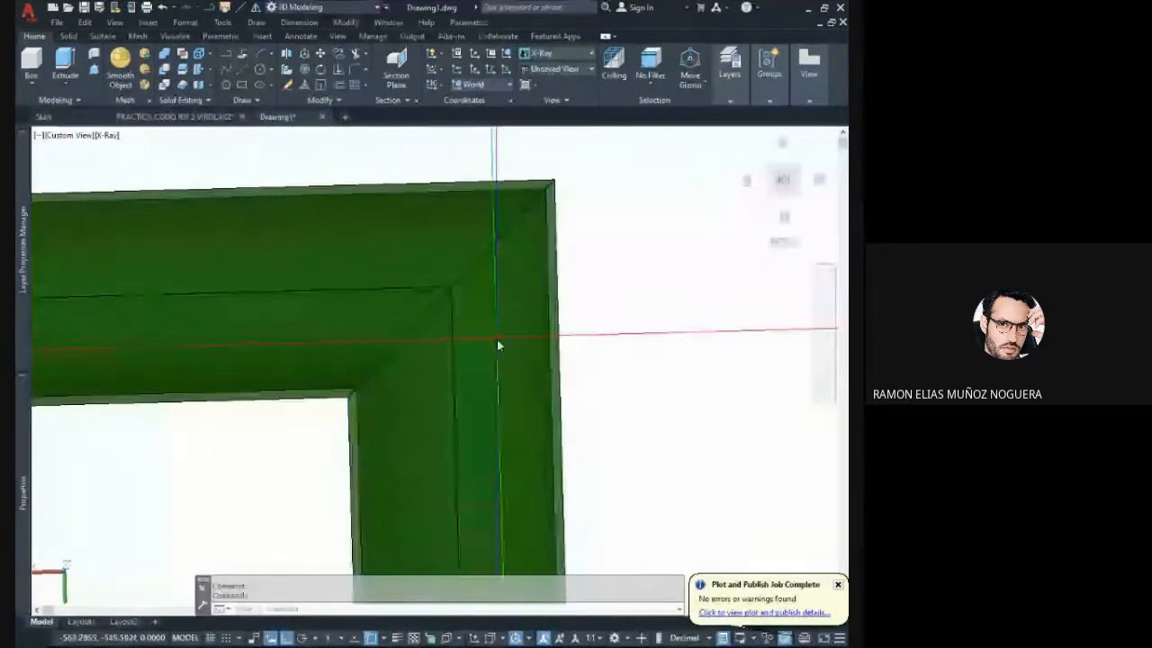
pyautogui.keyDown('shift'); pyautogui.moveTo(494, 344); pyautogui.dragTo(503, 287, button='middle'); pyautogui.keyUp('shift')
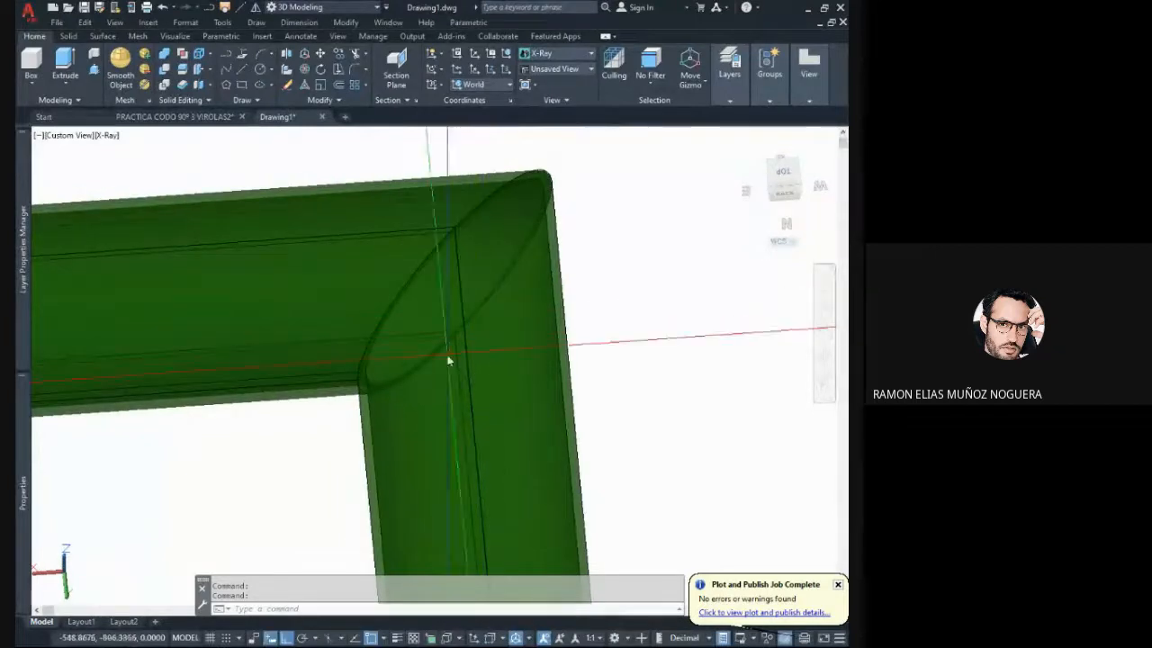
pyautogui.scroll(3, 352, 387)
pyautogui.scroll(-5, 359, 388)
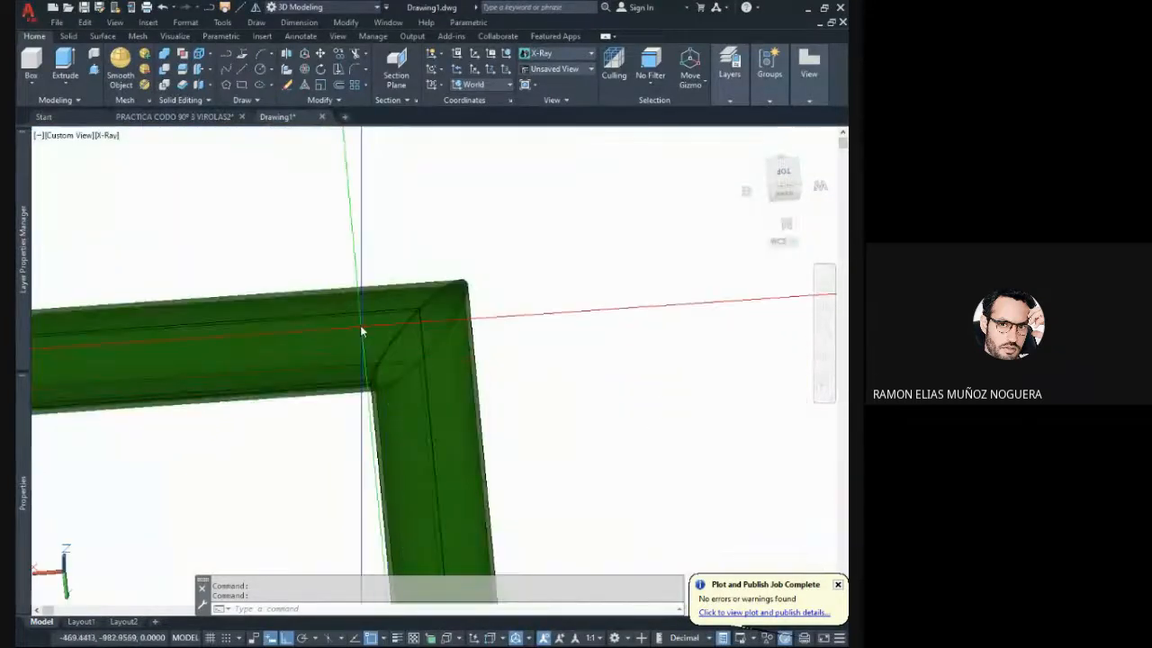
pyautogui.scroll(4, 391, 345)
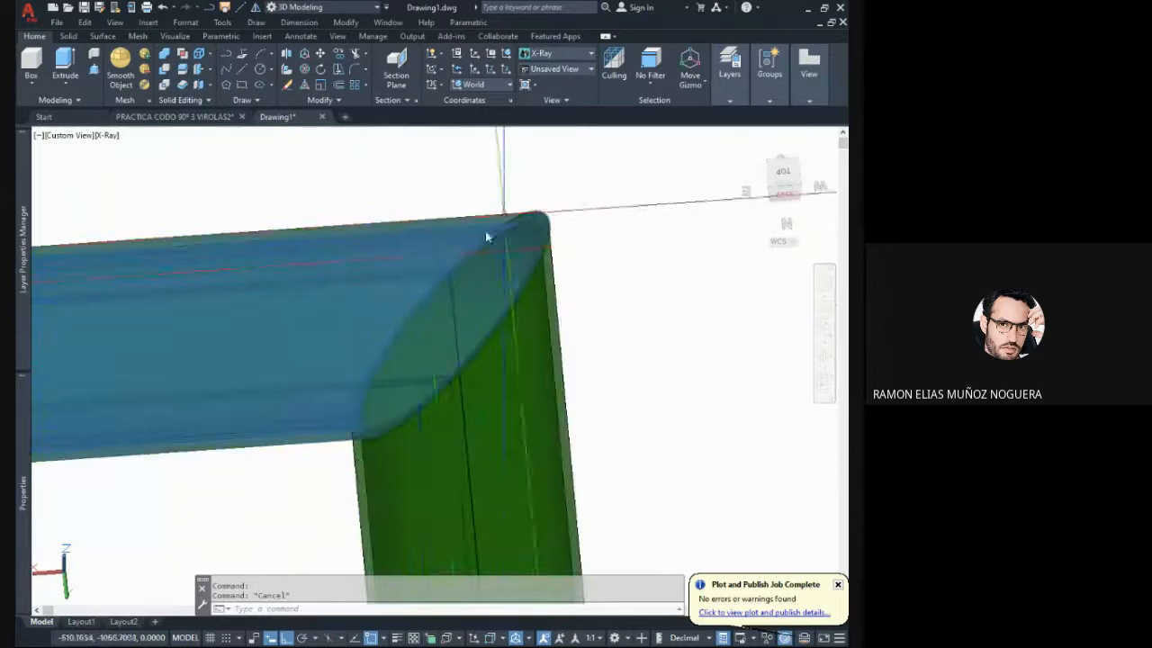
# - Move one pipe along its axis away from the corner and inspect the angled cut ends of both pipes
pyautogui.moveTo(403, 270)
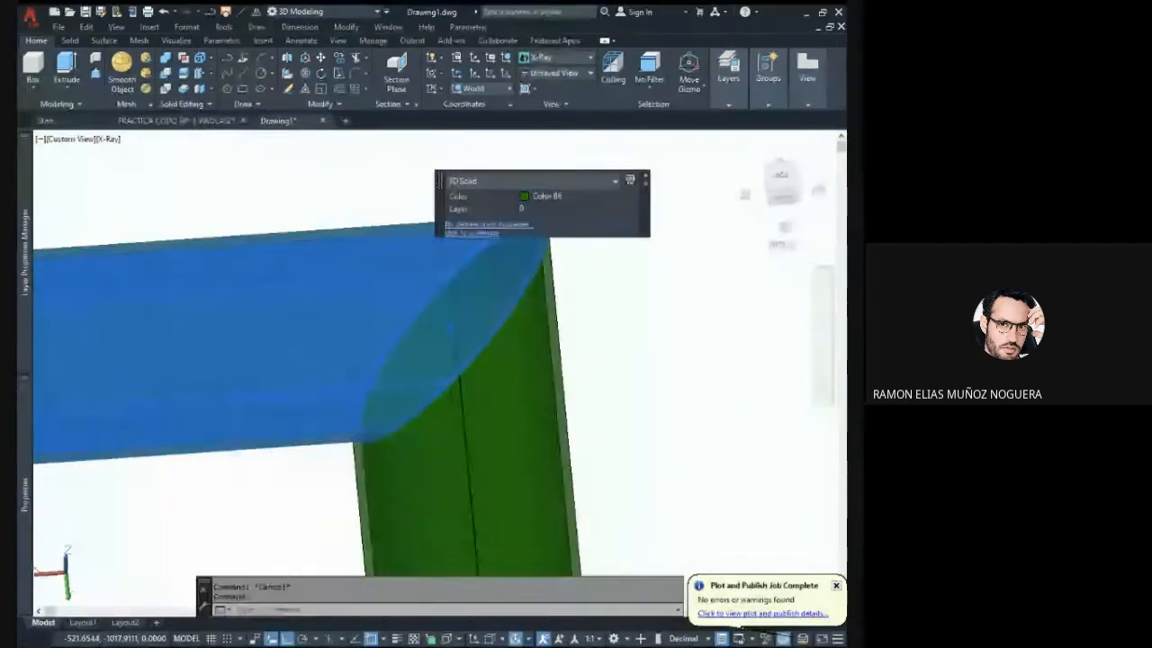
pyautogui.write('m')
pyautogui.press('Return')
pyautogui.scroll(-5, 459, 349)
pyautogui.moveTo(454, 295); pyautogui.dragTo(514, 305, button='middle')
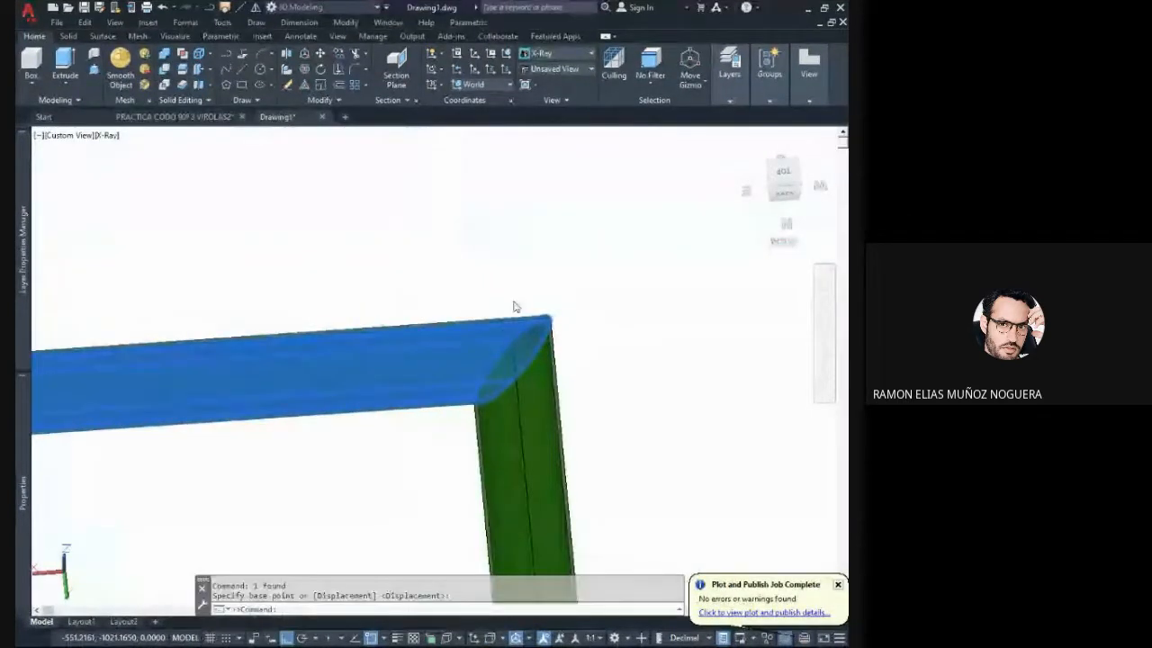
pyautogui.click(514, 297)
pyautogui.click(400, 303)
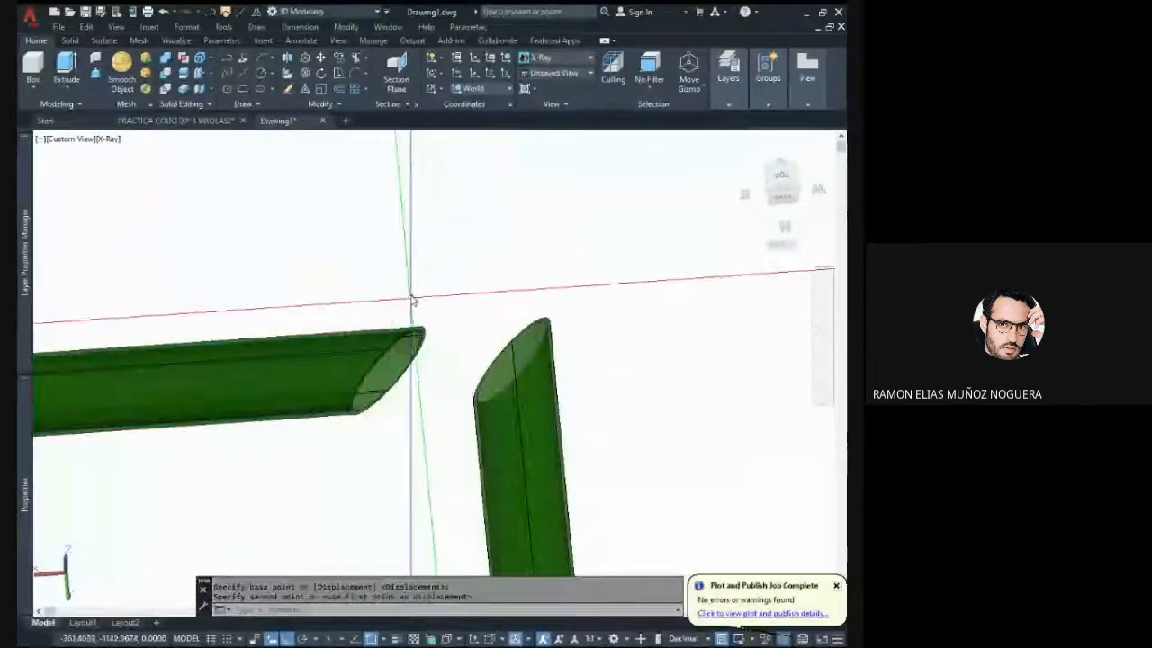
pyautogui.scroll(1, 396, 364)
pyautogui.scroll(4, 398, 363)
pyautogui.moveTo(442, 279)
pyautogui.keyDown('shift'); pyautogui.mouseDown(button='middle')
pyautogui.moveTo(466, 292)
pyautogui.moveTo(428, 351)
pyautogui.moveTo(421, 321)
pyautogui.moveTo(441, 281)
pyautogui.mouseUp(button='middle'); pyautogui.keyUp('shift')
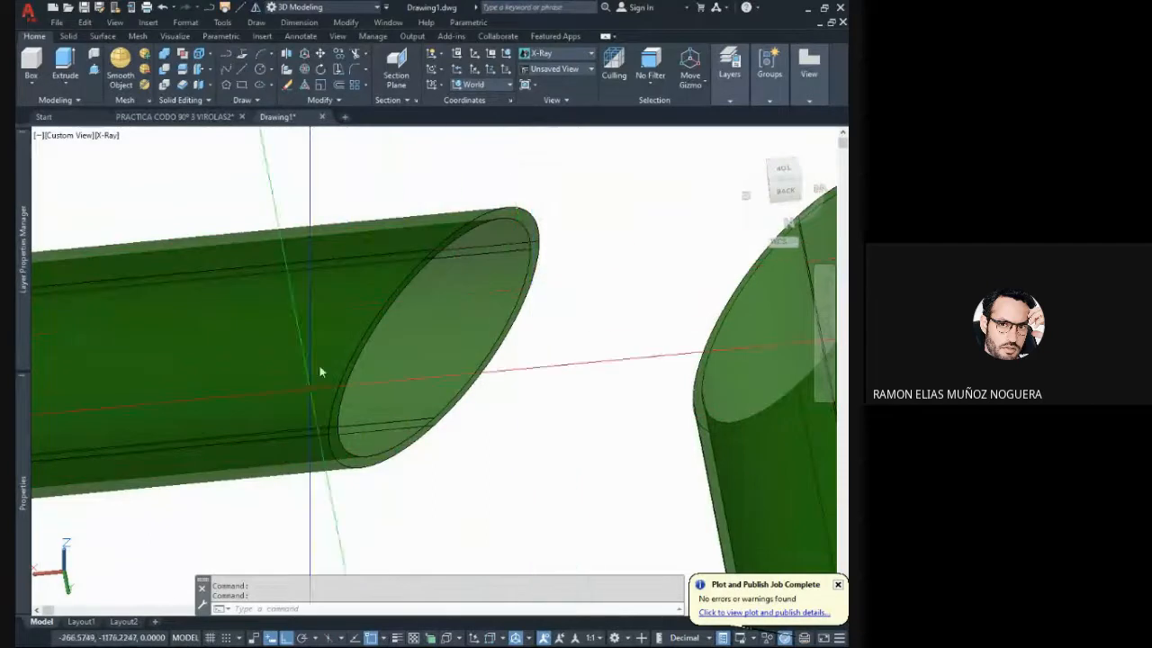
pyautogui.keyDown('shift'); pyautogui.moveTo(553, 322); pyautogui.dragTo(452, 321, button='middle'); pyautogui.keyUp('shift')
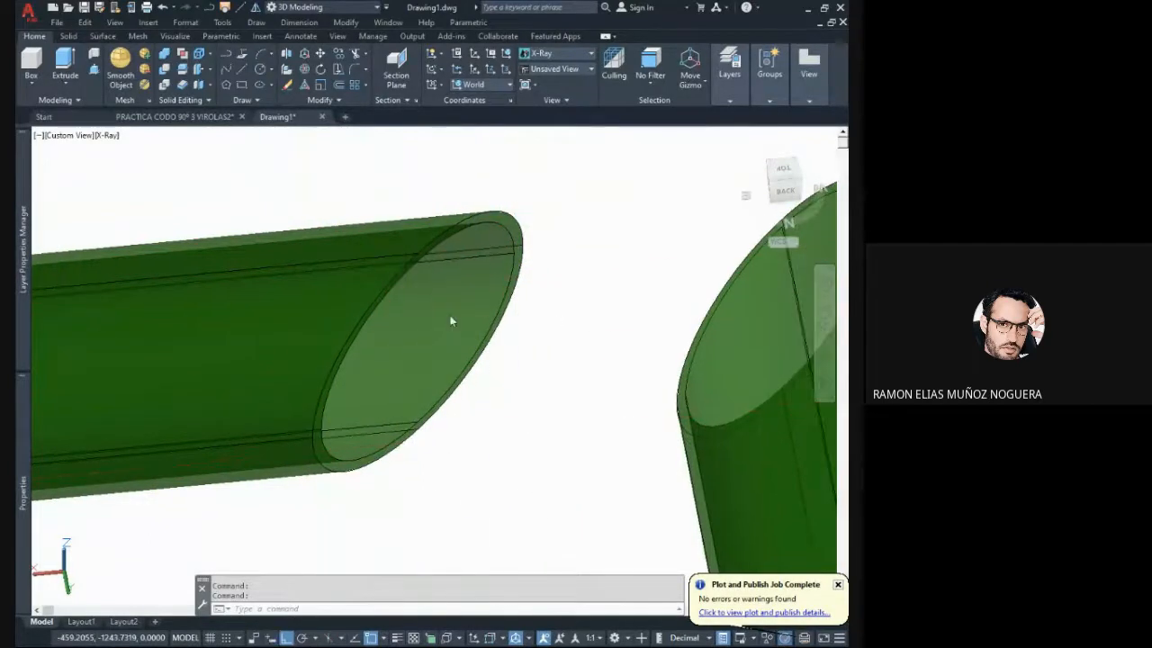
pyautogui.scroll(-3, 528, 297)
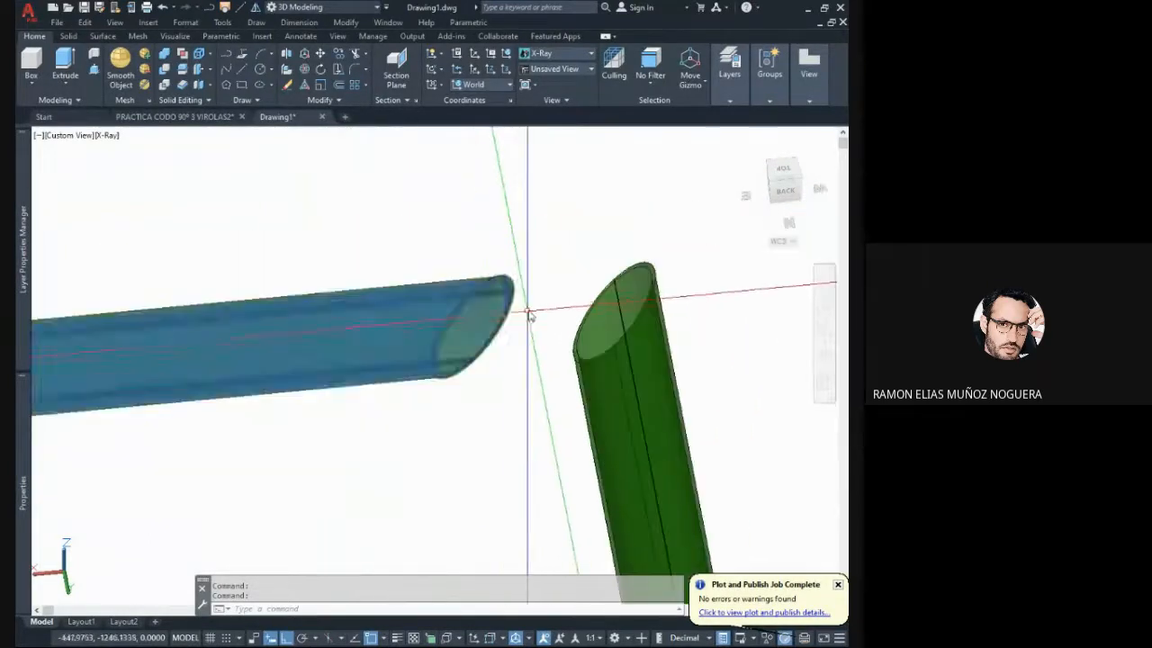
pyautogui.keyDown('shift'); pyautogui.moveTo(516, 347); pyautogui.dragTo(507, 382, button='middle'); pyautogui.keyUp('shift')
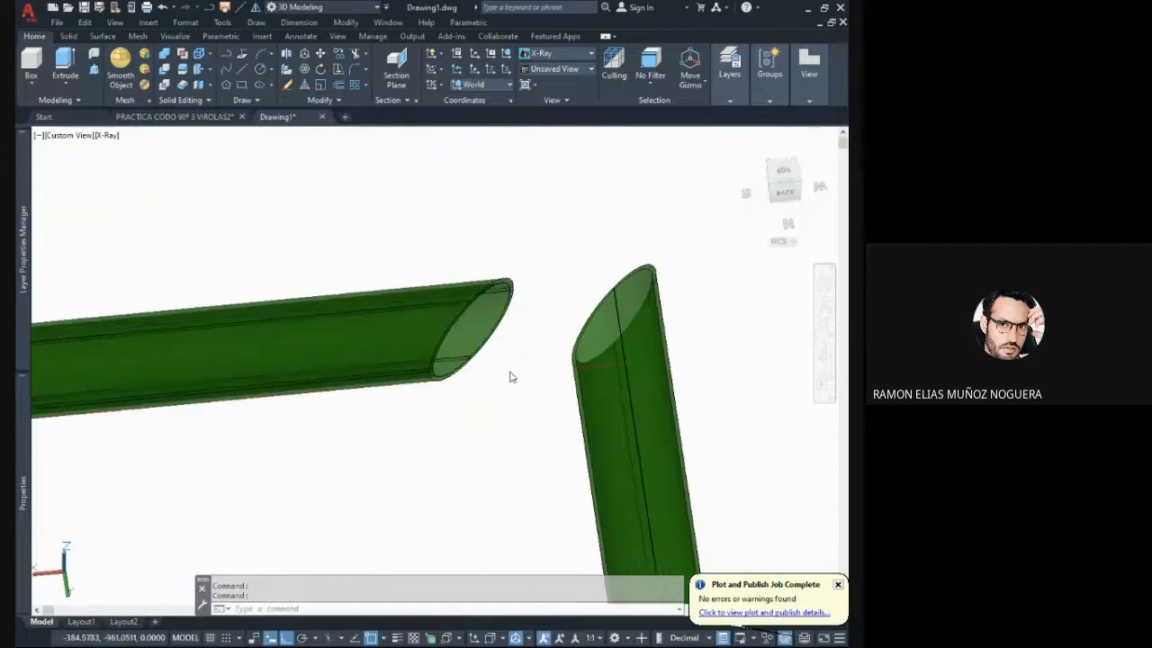
# - Undo the recent view changes and the pipe's move away from the corner
pyautogui.hotkey('ctrl', 'z')
pyautogui.hotkey('ctrl', 'z')
pyautogui.hotkey('ctrl', 'z')
pyautogui.hotkey('ctrl', 'z')
pyautogui.hotkey('ctrl', 'z')
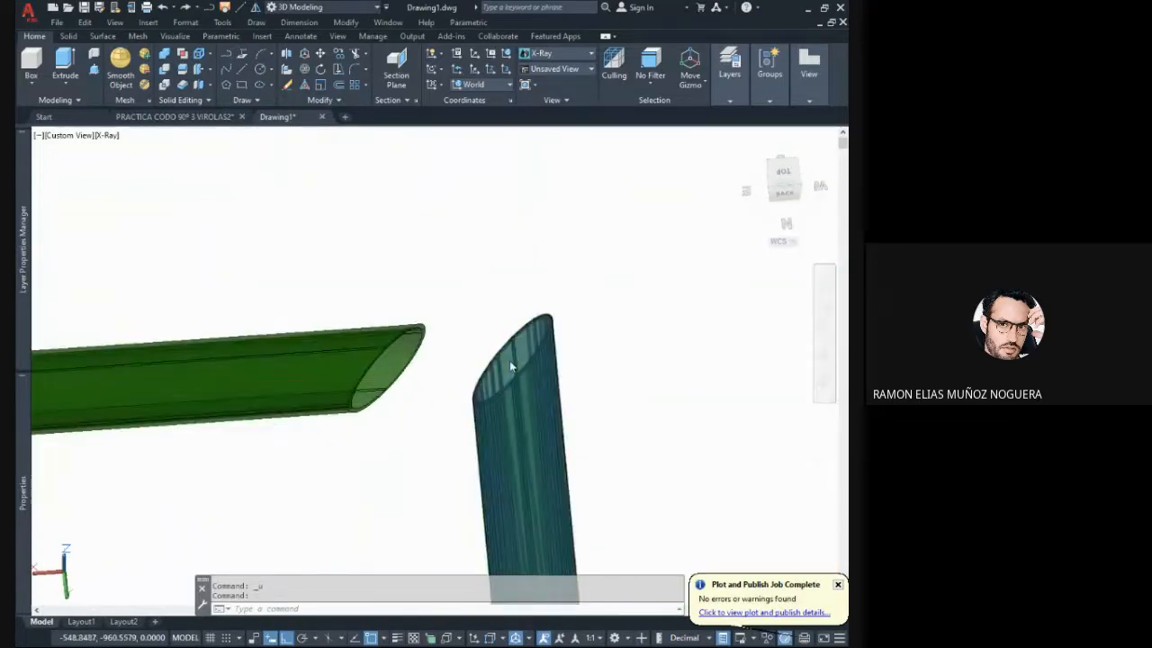
pyautogui.hotkey('ctrl', 'z')
pyautogui.hotkey('ctrl', 'z')
pyautogui.hotkey('ctrl', 'z')
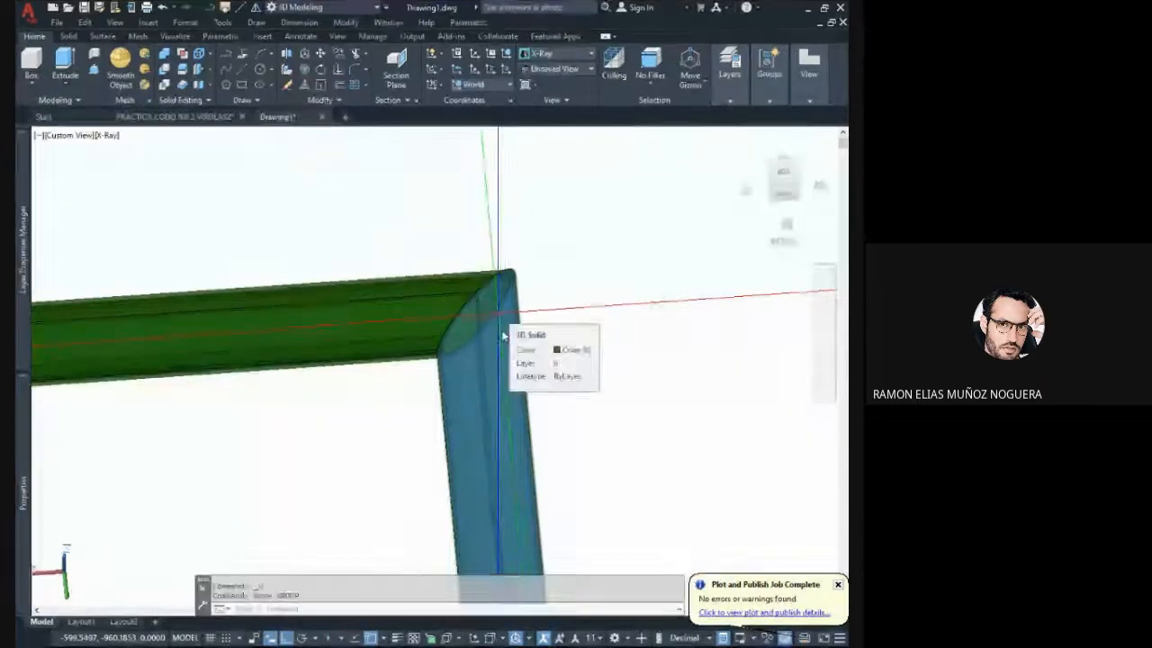
# - Restore the Top view, switch the visual style to 2D Wireframe and orbit the elbow to an oblique view
pyautogui.keyDown('shift'); pyautogui.moveTo(506, 293); pyautogui.dragTo(509, 335, button='middle'); pyautogui.keyUp('shift')
pyautogui.scroll(-3, 592, 258)
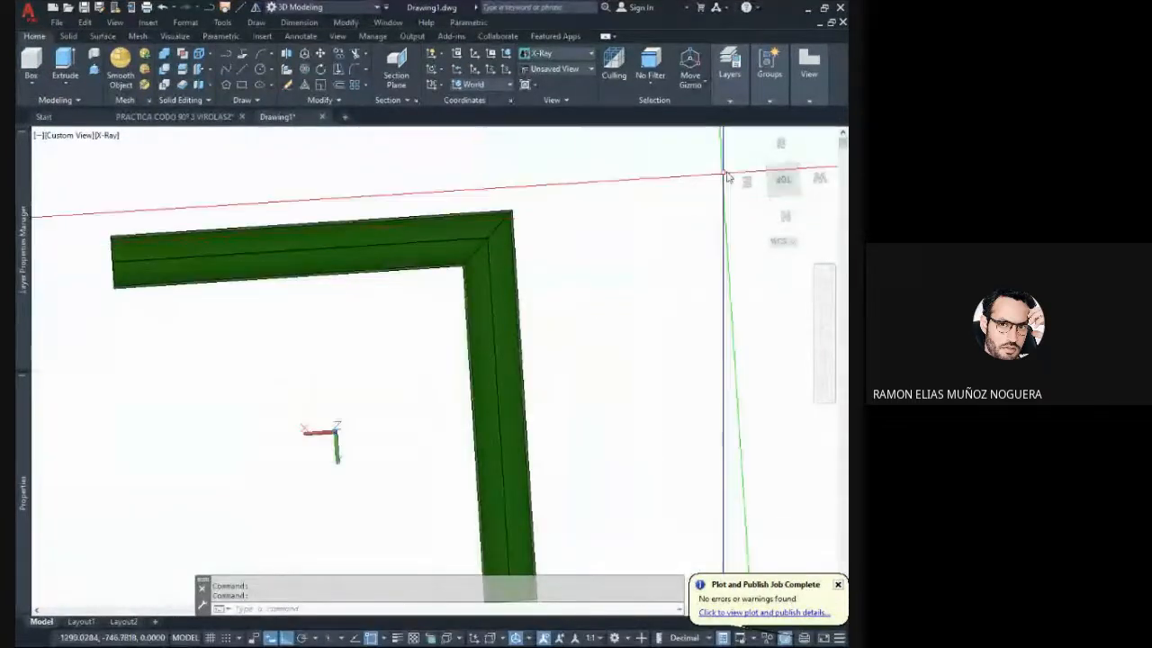
pyautogui.click(783, 182)
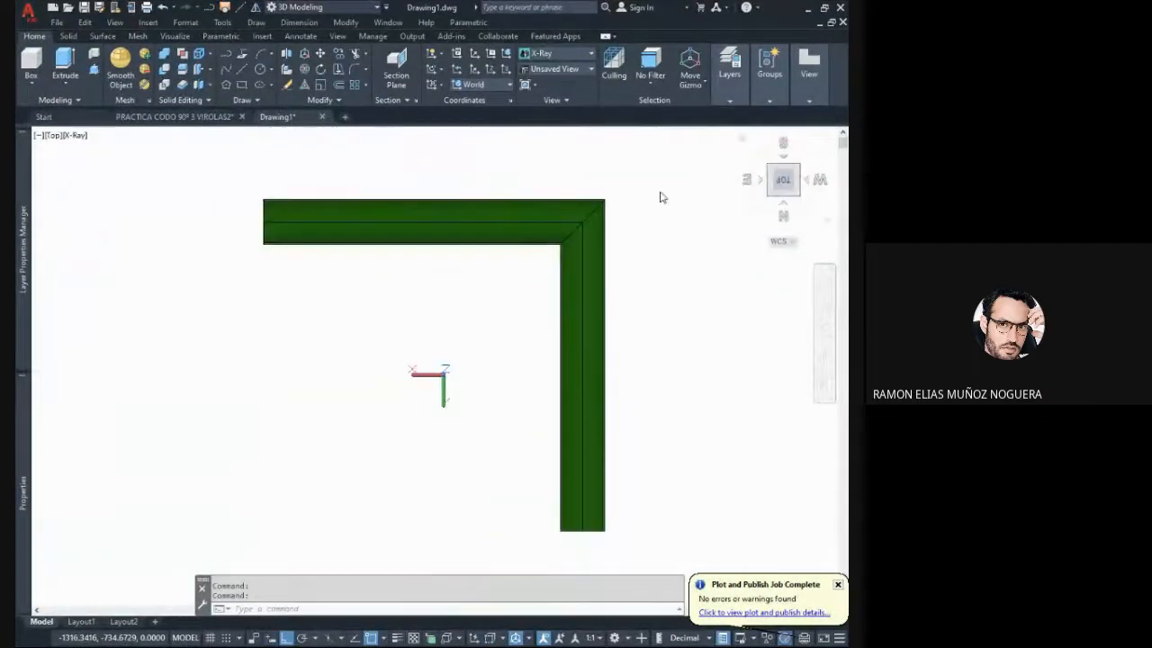
pyautogui.moveTo(528, 323); pyautogui.dragTo(416, 410, button='middle')
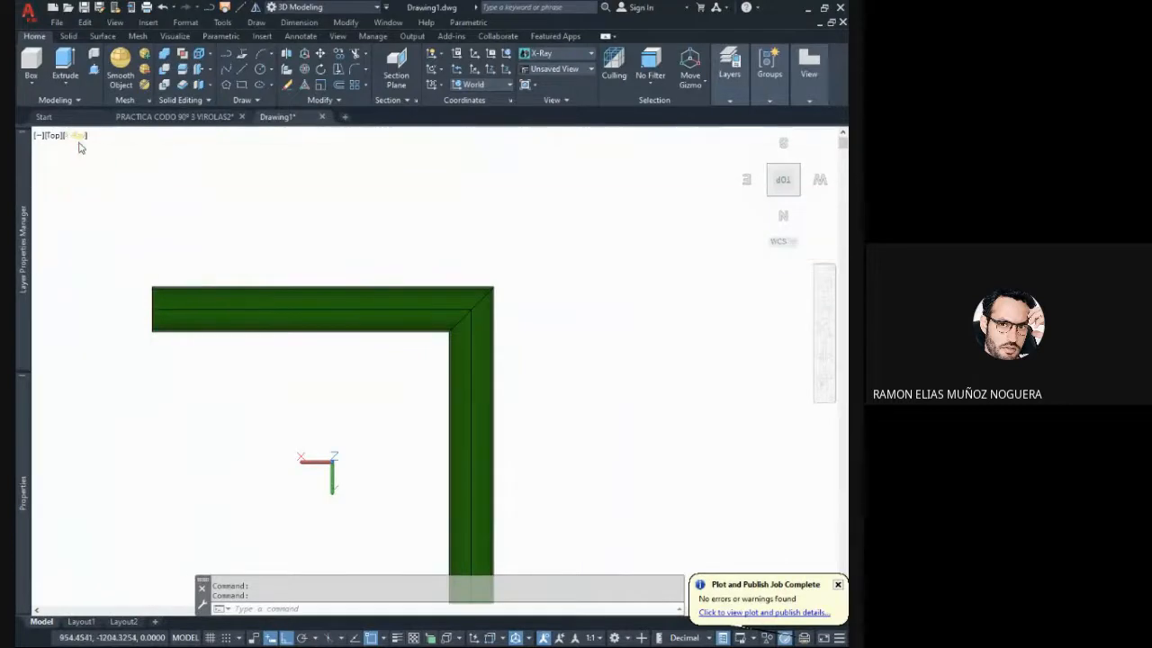
pyautogui.click(79, 136)
pyautogui.click(103, 169)
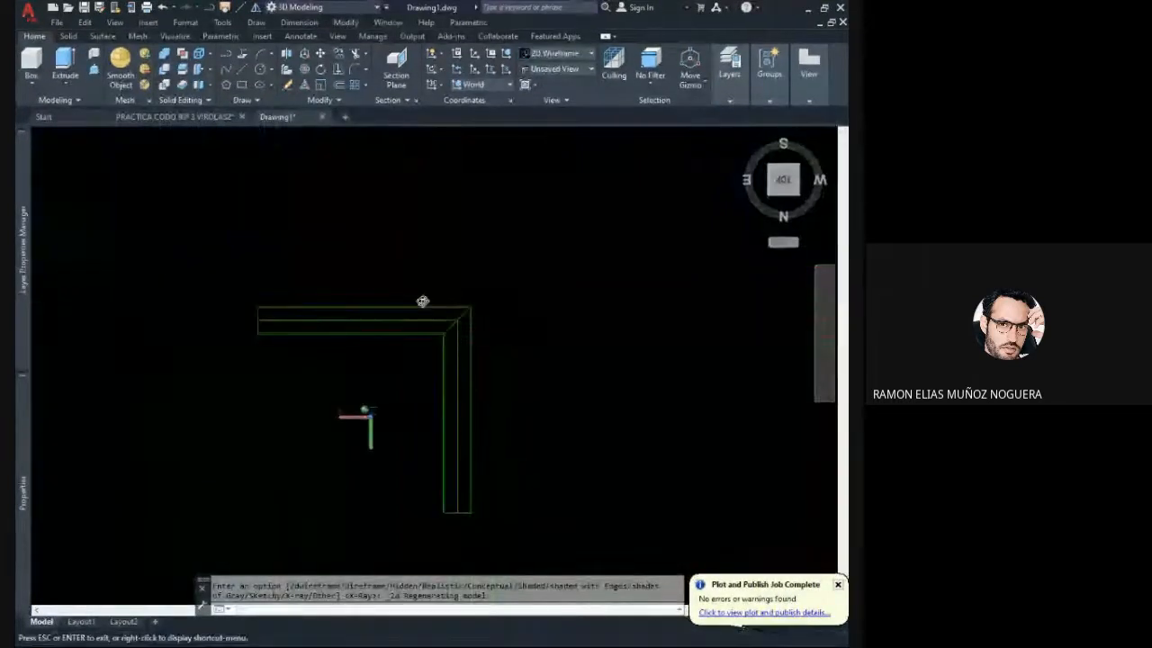
pyautogui.keyDown('shift'); pyautogui.moveTo(422, 301); pyautogui.dragTo(642, 226, button='middle'); pyautogui.keyUp('shift')
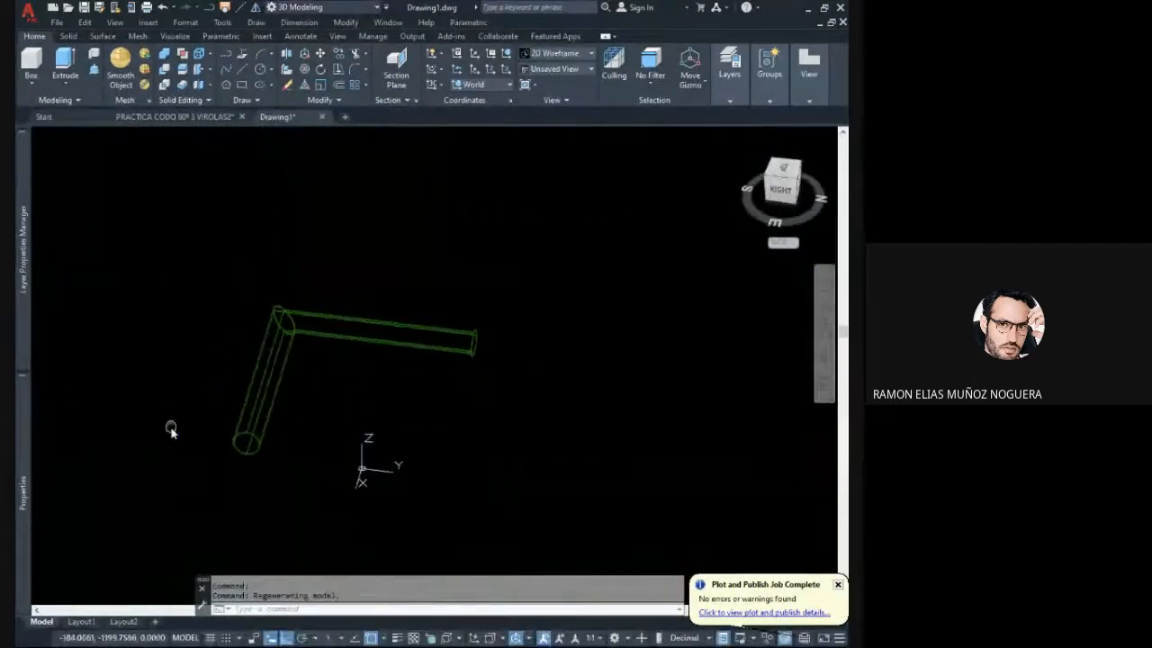
# - Move the pipe that runs parallel to the Y axis away from the corner, separating it from the other pipe
pyautogui.scroll(6, 489, 336)
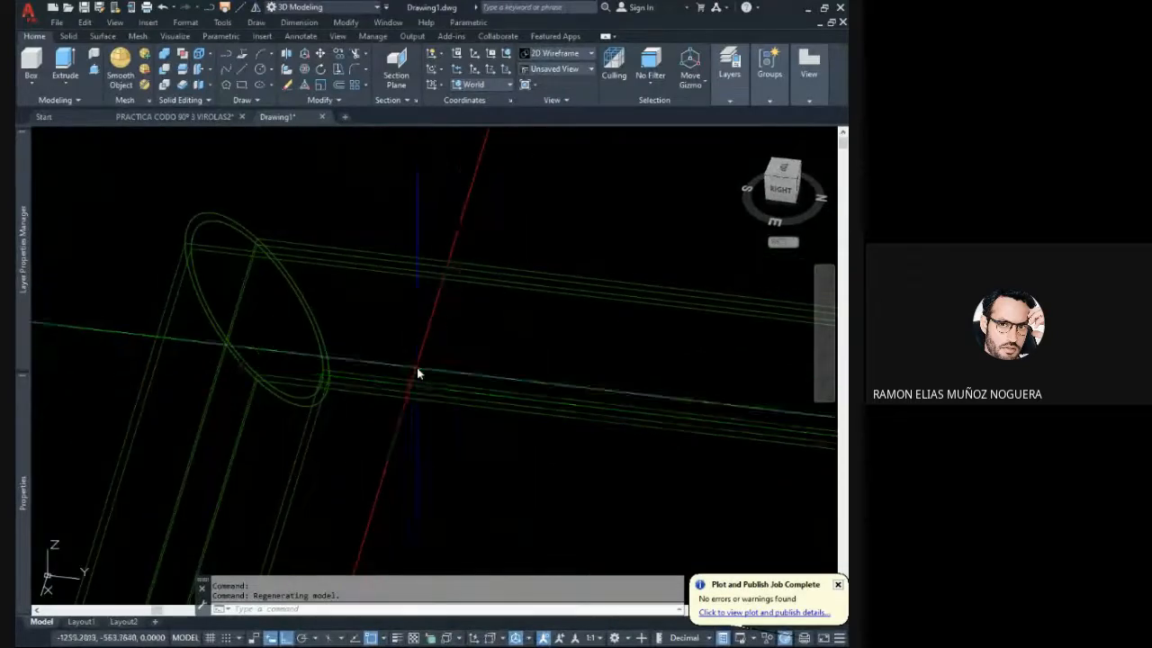
pyautogui.keyDown('shift'); pyautogui.moveTo(417, 371); pyautogui.dragTo(432, 405, button='middle'); pyautogui.keyUp('shift')
pyautogui.click(410, 363)
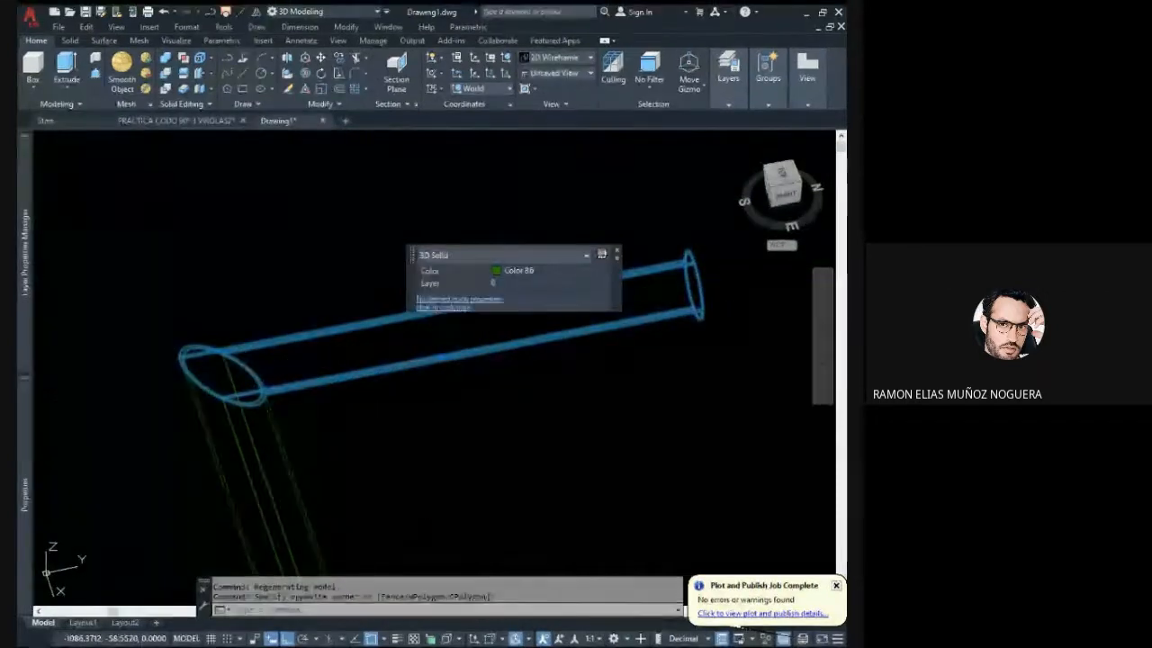
pyautogui.write('m')
pyautogui.press('Return')
pyautogui.click(316, 351)
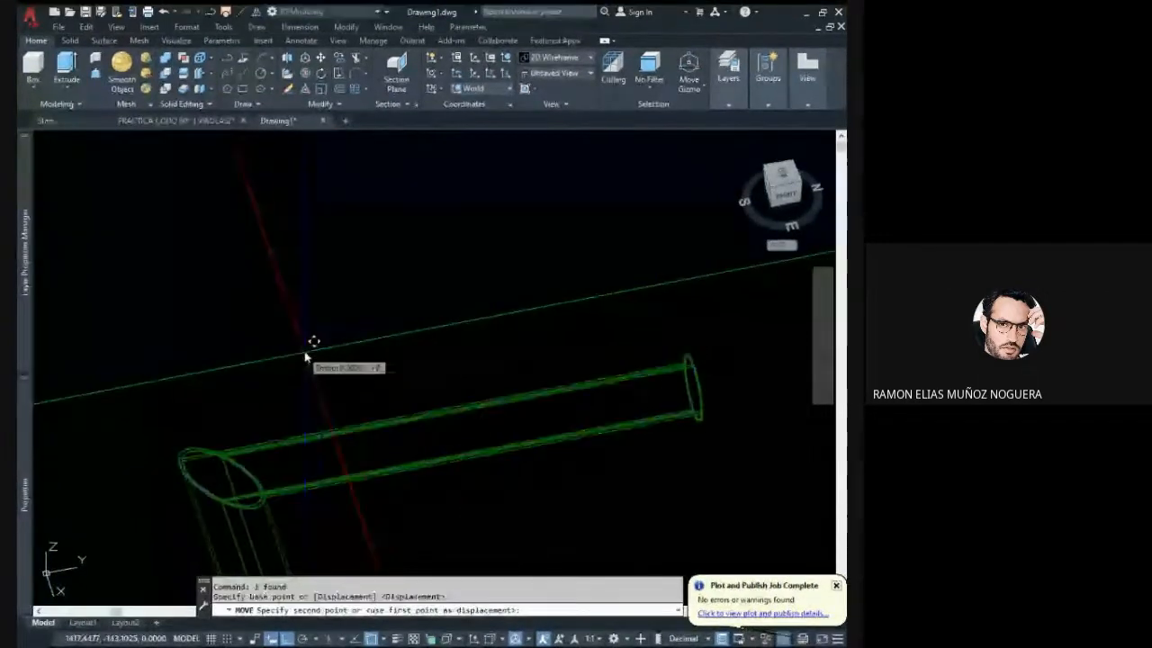
pyautogui.moveTo(355, 424); pyautogui.dragTo(376, 306, button='middle')
pyautogui.keyDown('shift'); pyautogui.moveTo(457, 342); pyautogui.dragTo(230, 336, button='middle'); pyautogui.keyUp('shift')
pyautogui.moveTo(286, 281); pyautogui.dragTo(325, 289, button='middle')
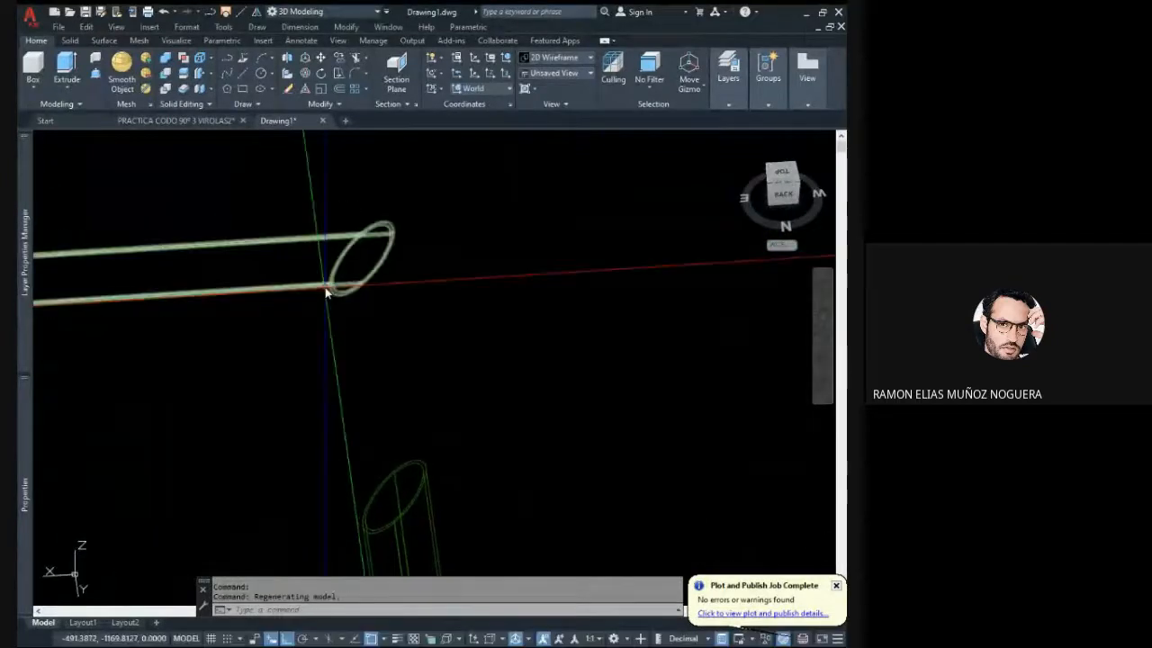
# - Examine the elliptical 45-degree cut end of the moved pipe up close, and both separated pipes from several angles
pyautogui.scroll(4, 385, 235)
pyautogui.moveTo(380, 257); pyautogui.dragTo(480, 337, button='middle')
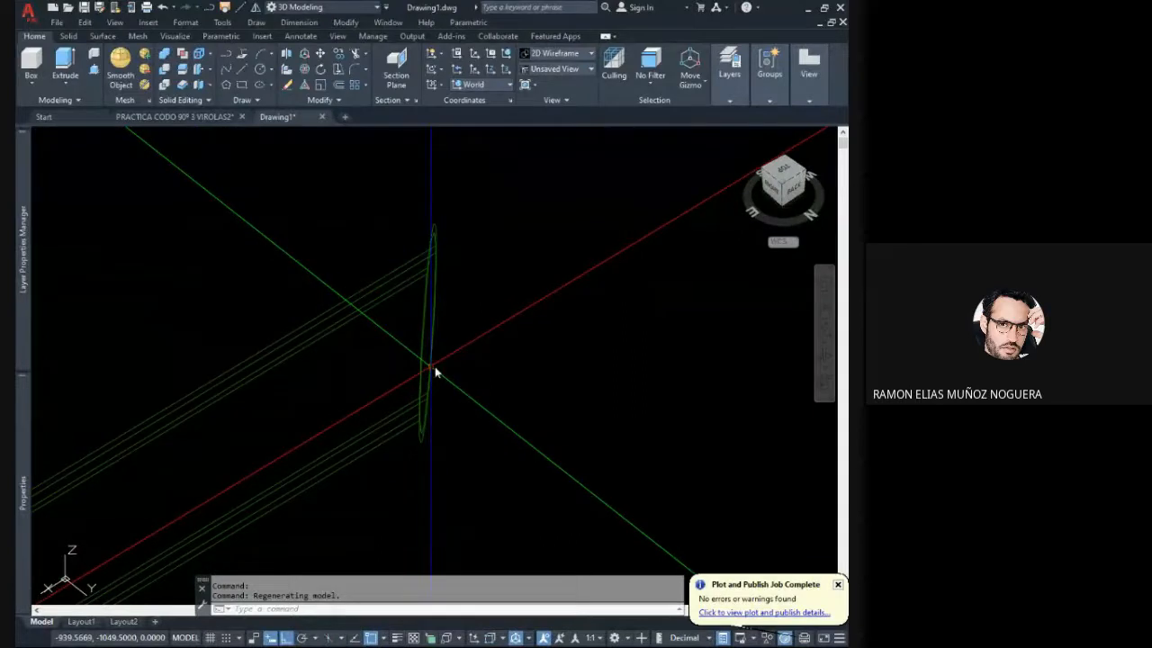
pyautogui.keyDown('shift'); pyautogui.moveTo(434, 375); pyautogui.dragTo(332, 353, button='middle'); pyautogui.keyUp('shift')
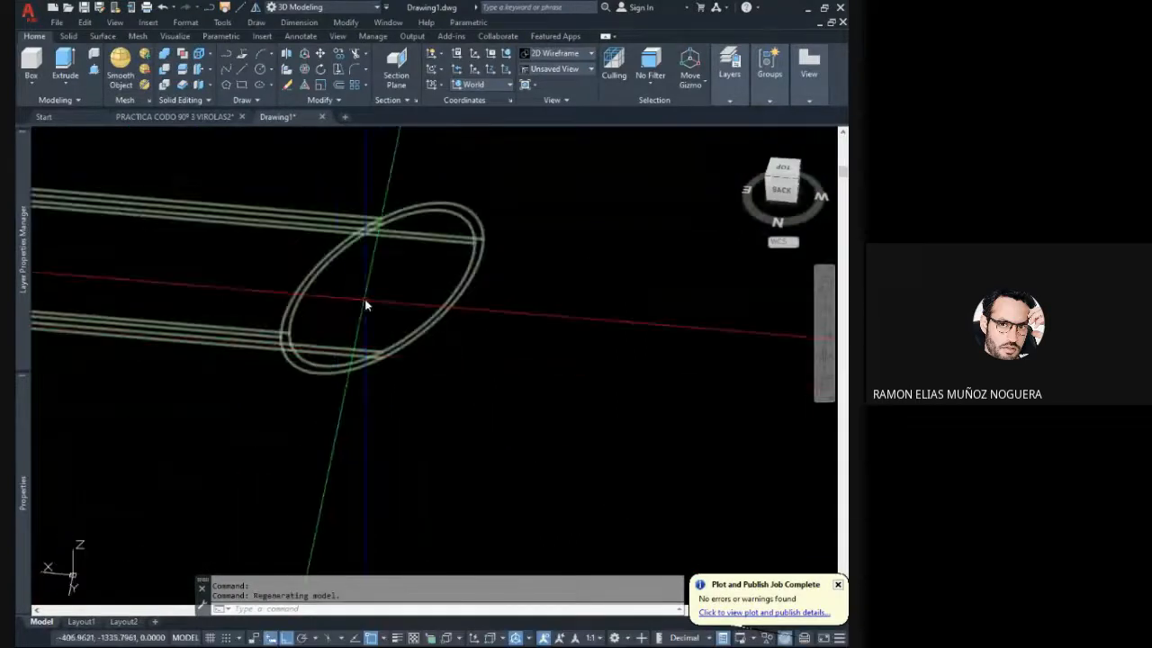
pyautogui.scroll(-3, 368, 337)
pyautogui.moveTo(385, 323); pyautogui.dragTo(369, 362, button='middle')
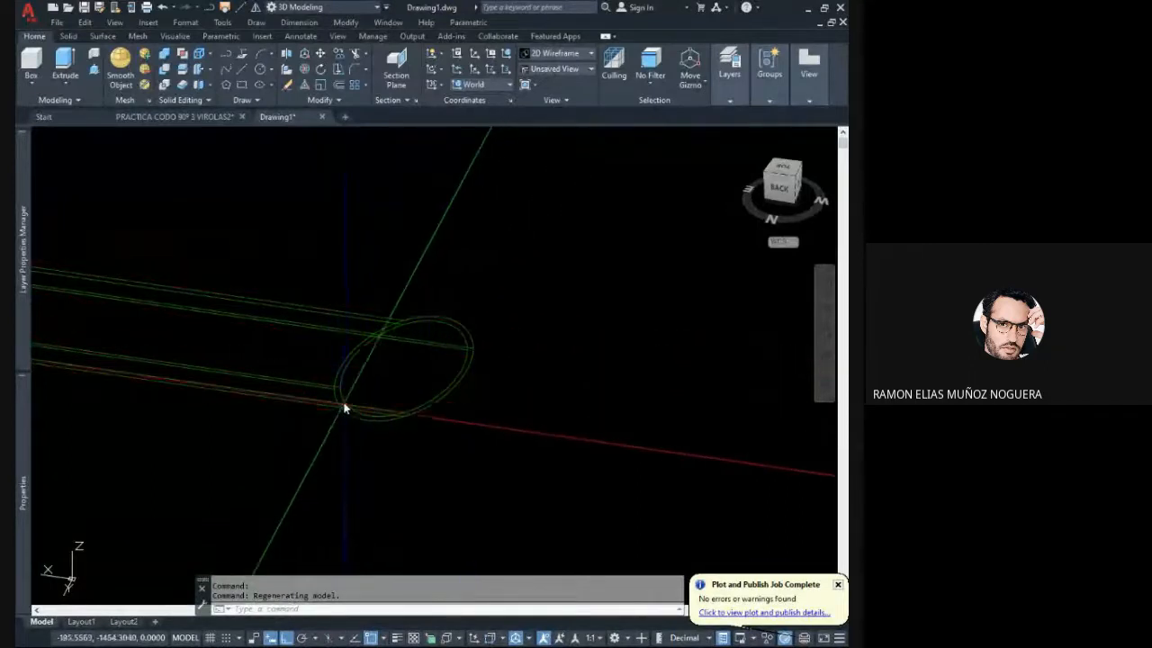
pyautogui.keyDown('shift'); pyautogui.moveTo(332, 375); pyautogui.dragTo(447, 410, button='middle'); pyautogui.keyUp('shift')
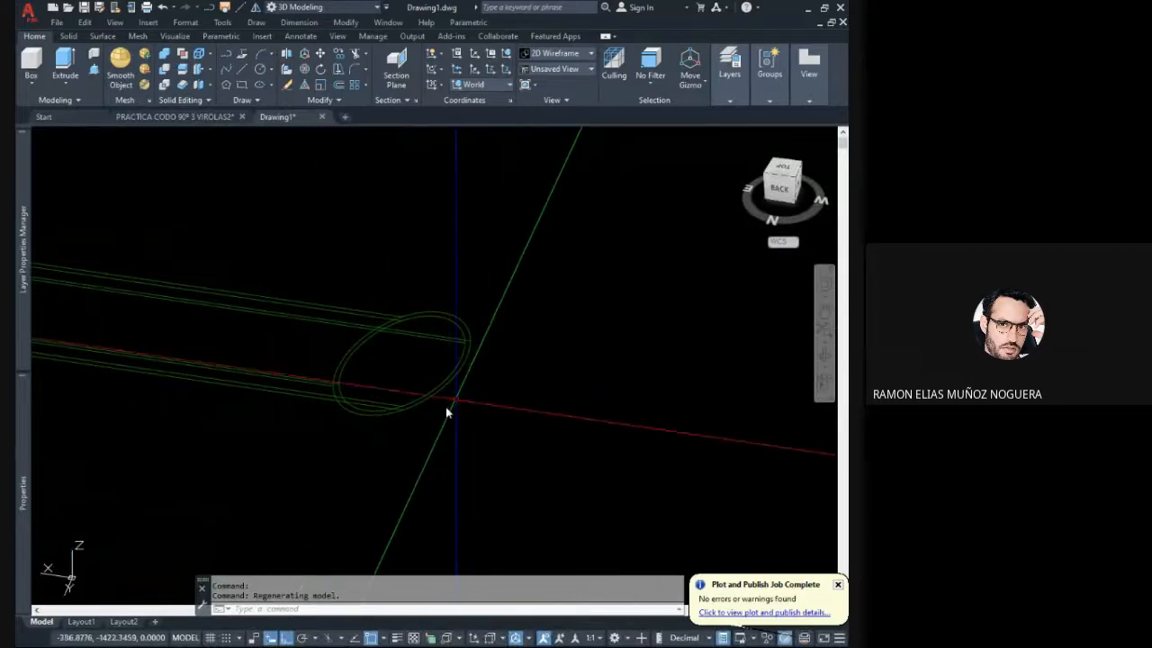
pyautogui.keyDown('shift'); pyautogui.moveTo(425, 311); pyautogui.dragTo(398, 313, button='middle'); pyautogui.keyUp('shift')
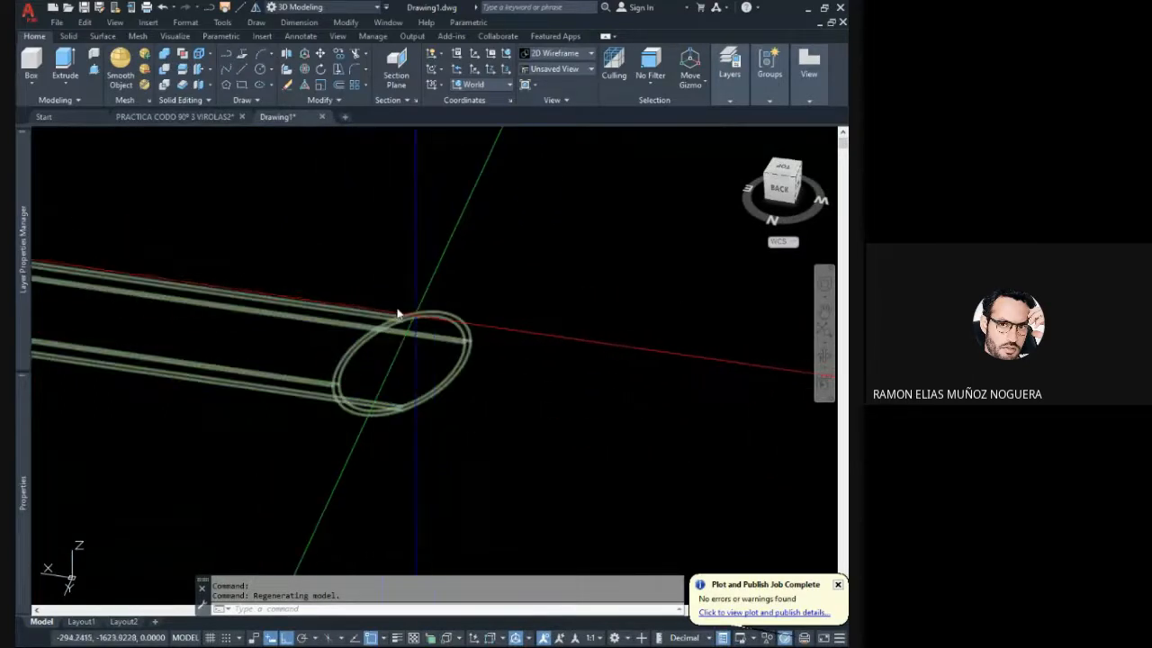
pyautogui.keyDown('shift'); pyautogui.moveTo(285, 243); pyautogui.dragTo(392, 282, button='middle'); pyautogui.keyUp('shift')
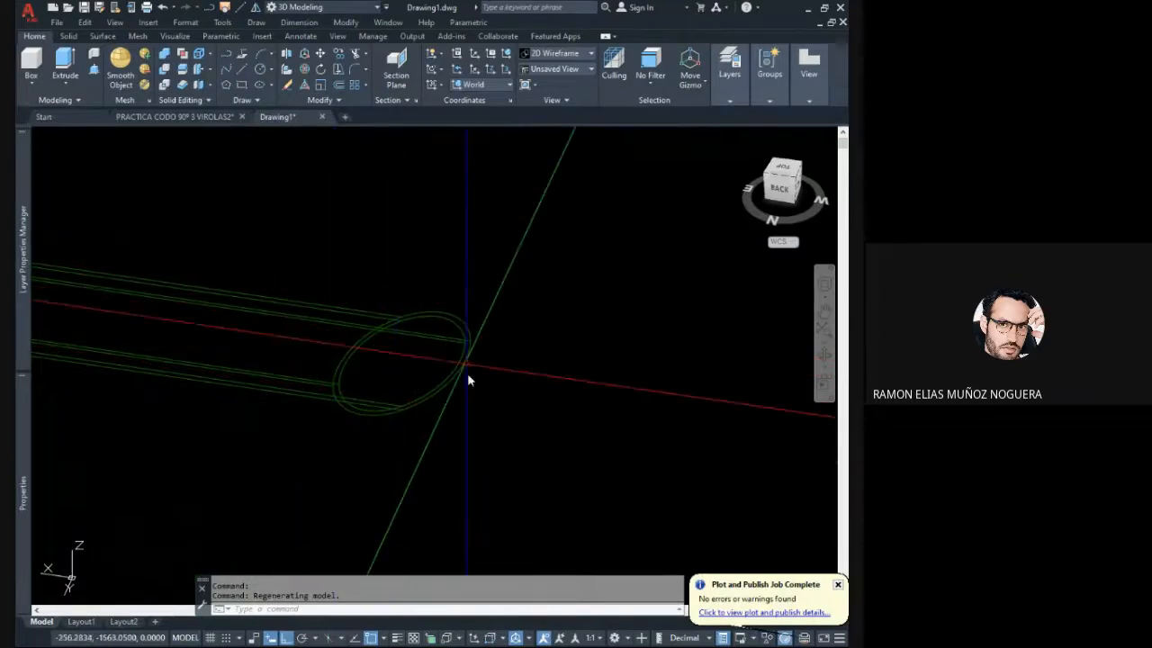
pyautogui.keyDown('shift'); pyautogui.moveTo(406, 344); pyautogui.dragTo(391, 387, button='middle'); pyautogui.keyUp('shift')
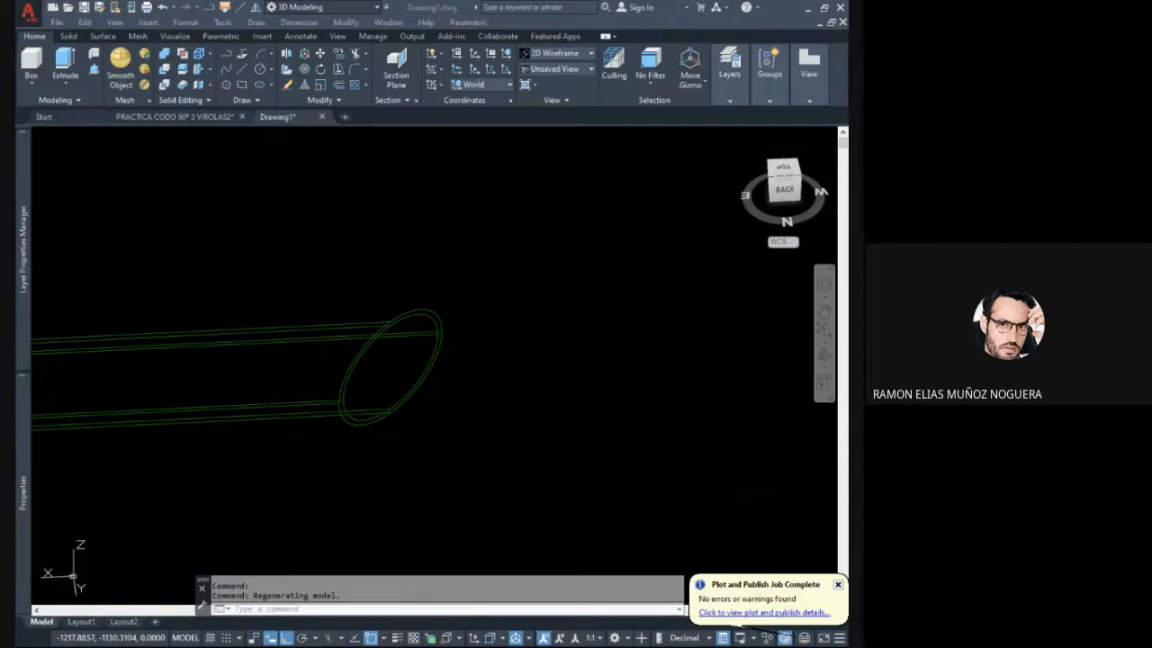
pyautogui.moveTo(417, 386); pyautogui.dragTo(514, 374, button='middle')
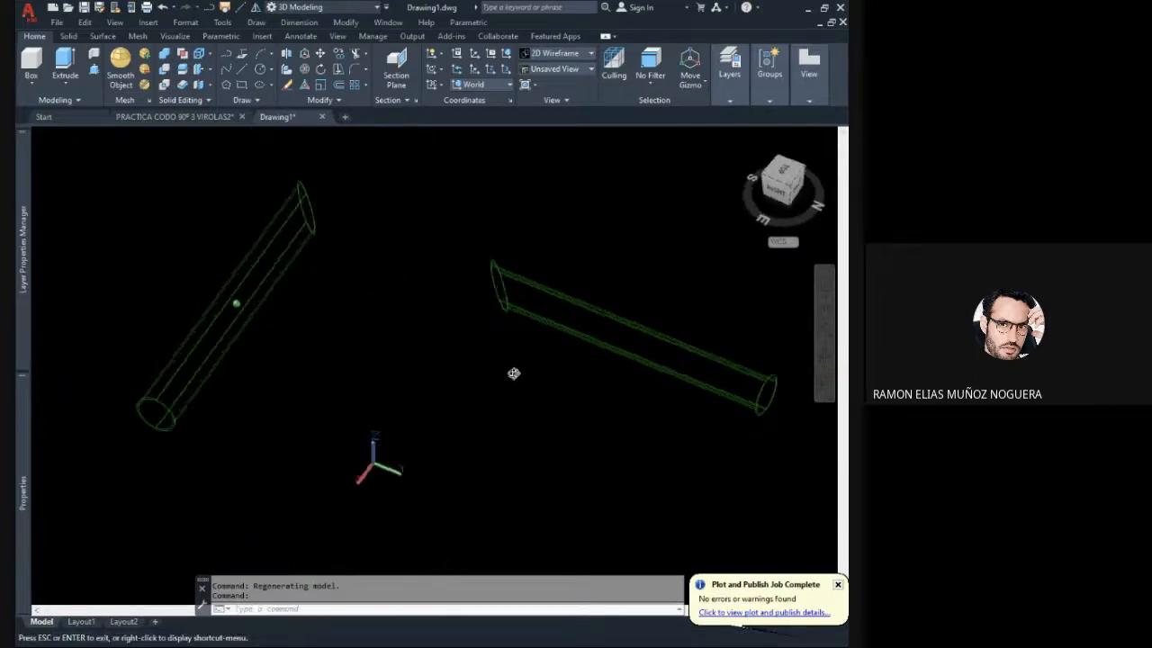
pyautogui.moveTo(337, 295); pyautogui.dragTo(483, 282, button='middle')
pyautogui.moveTo(374, 366); pyautogui.dragTo(414, 312, button='middle')
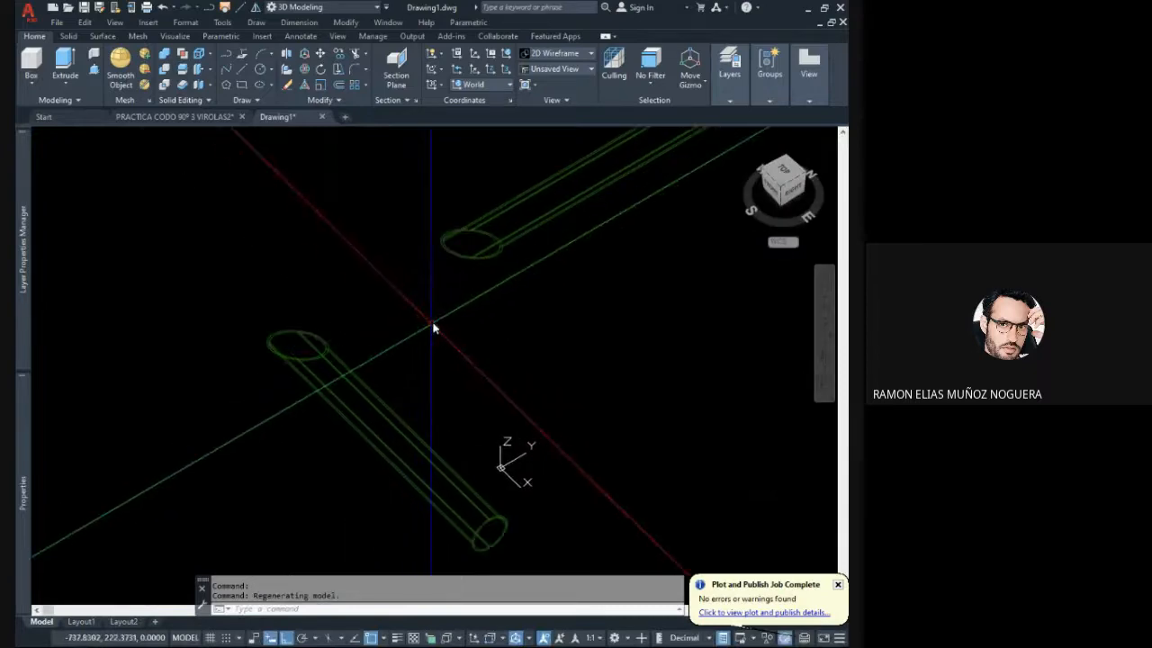
pyautogui.click(548, 415)
pyautogui.press('Escape')
pyautogui.press('Escape')
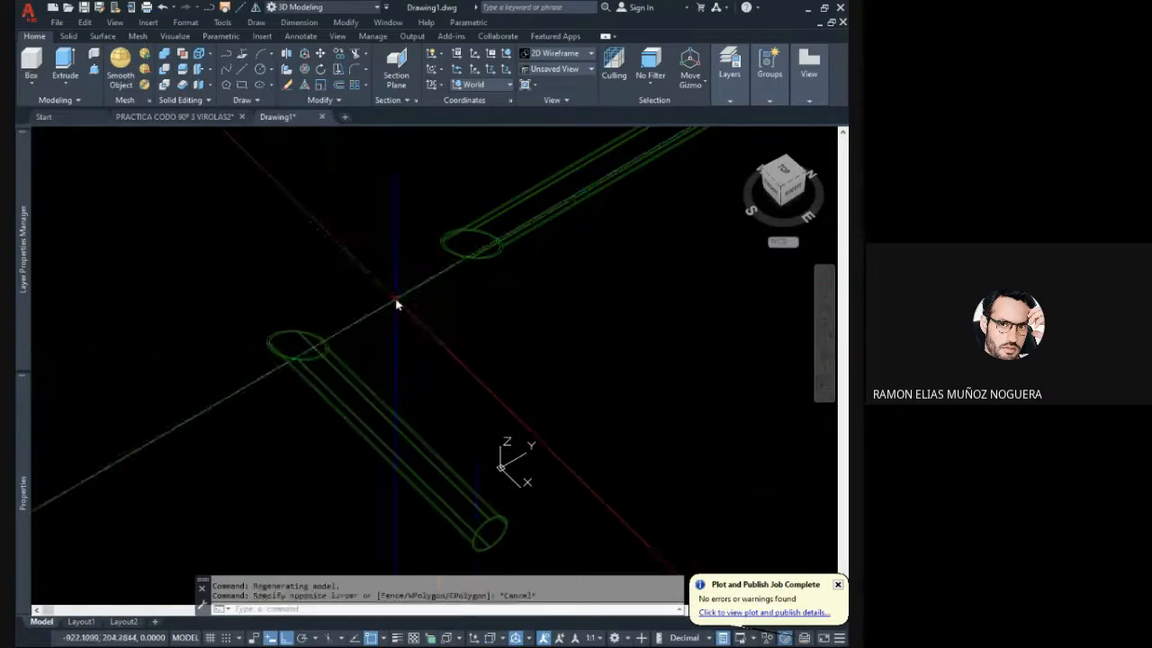
pyautogui.click(483, 388)
pyautogui.click(295, 355)
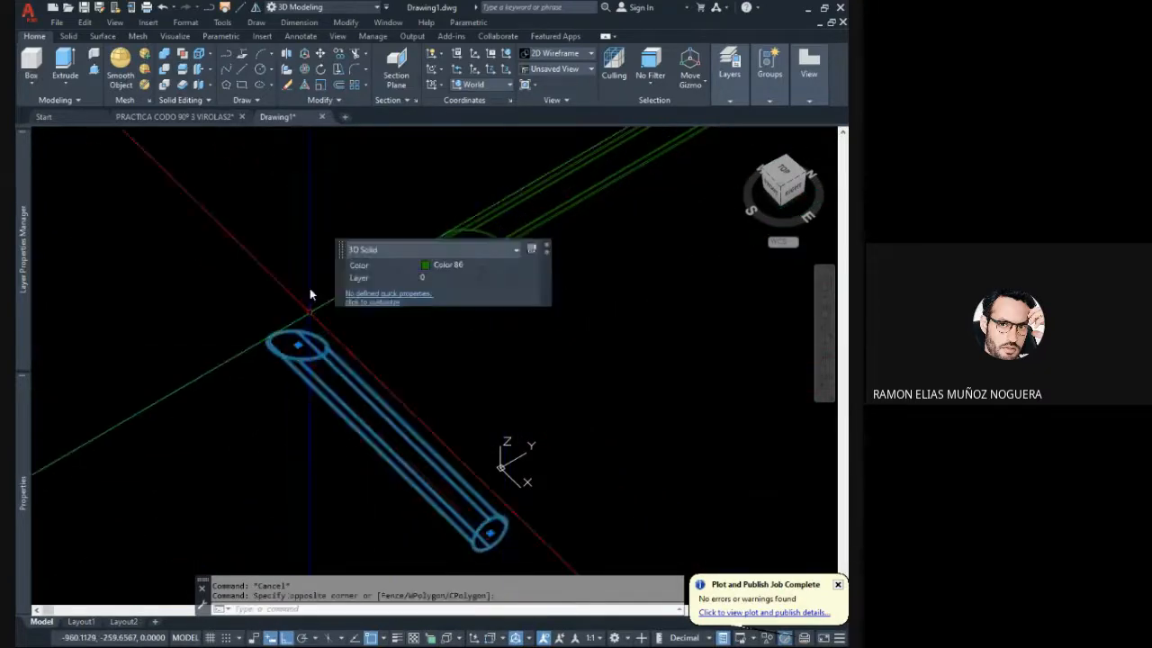
pyautogui.click(303, 73)
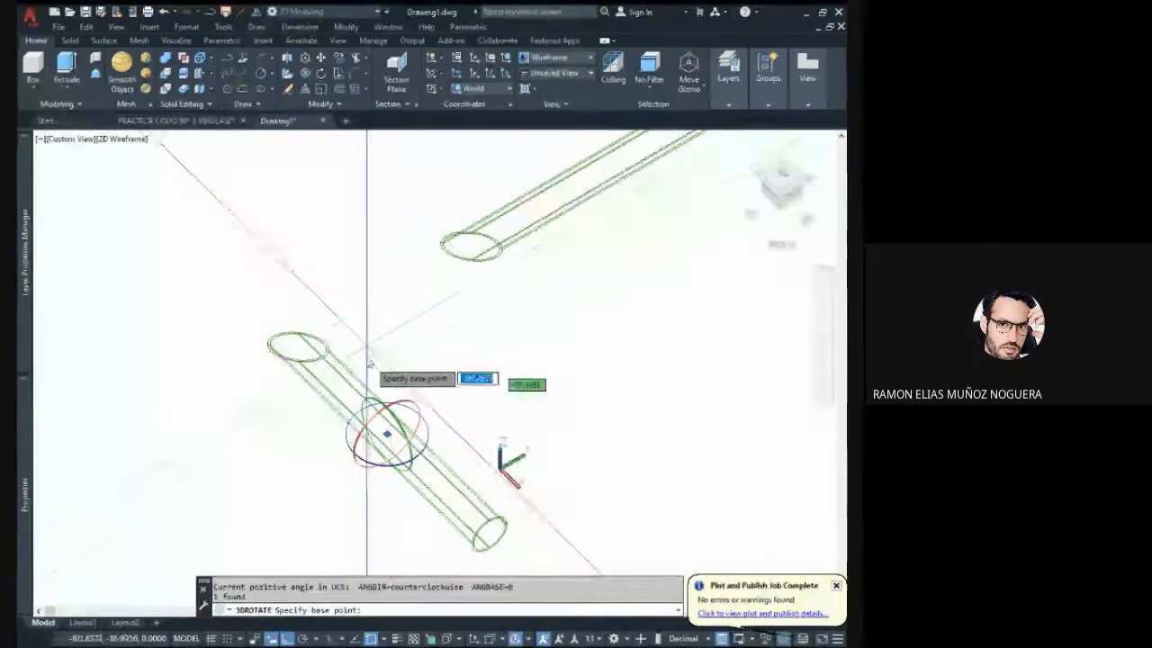
pyautogui.click(367, 396)
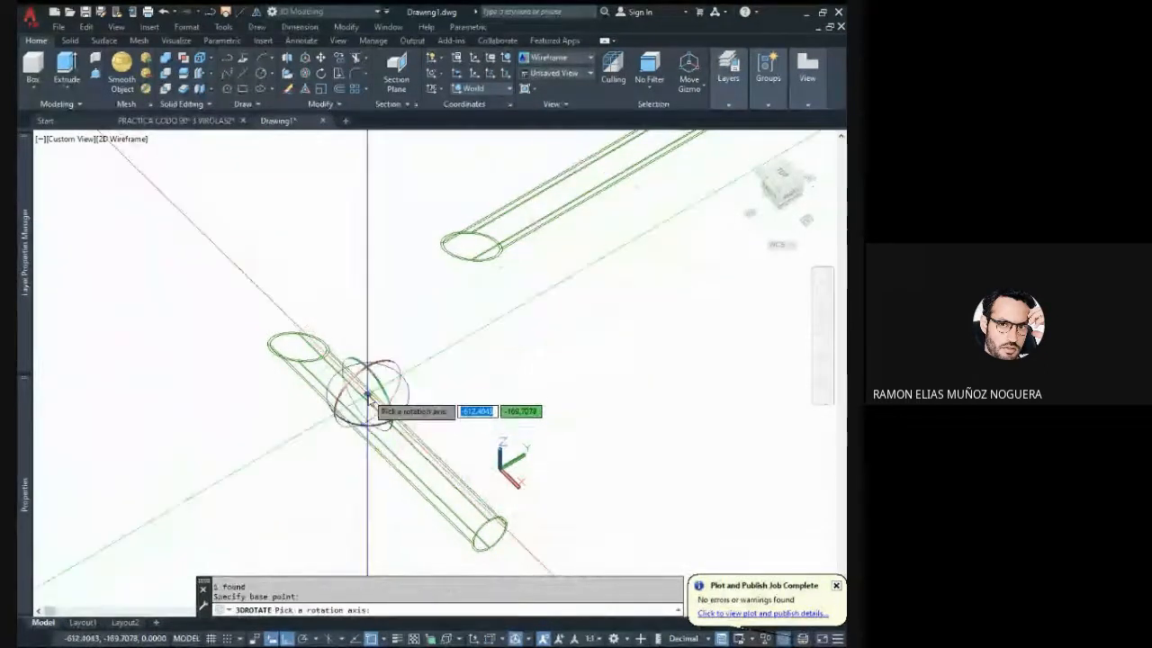
pyautogui.click(358, 375)
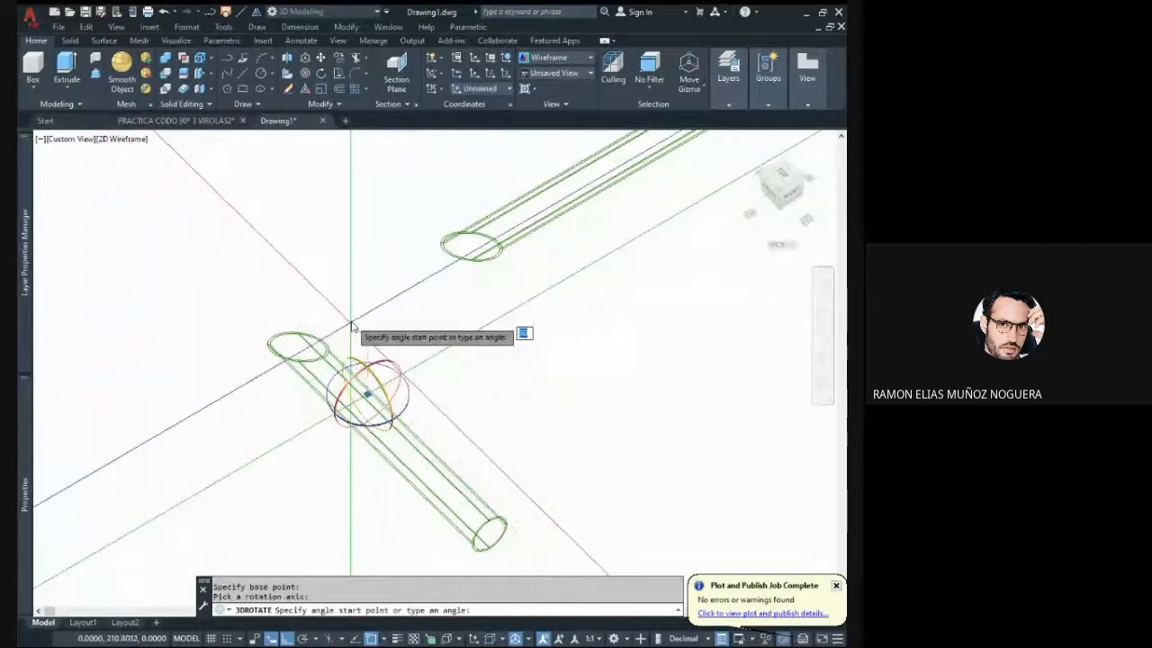
pyautogui.press('Escape')
# - Rotate the pipe parallel to the X axis with 3D Rotate so it stands vertical with its angled cut end up
pyautogui.click(363, 416)
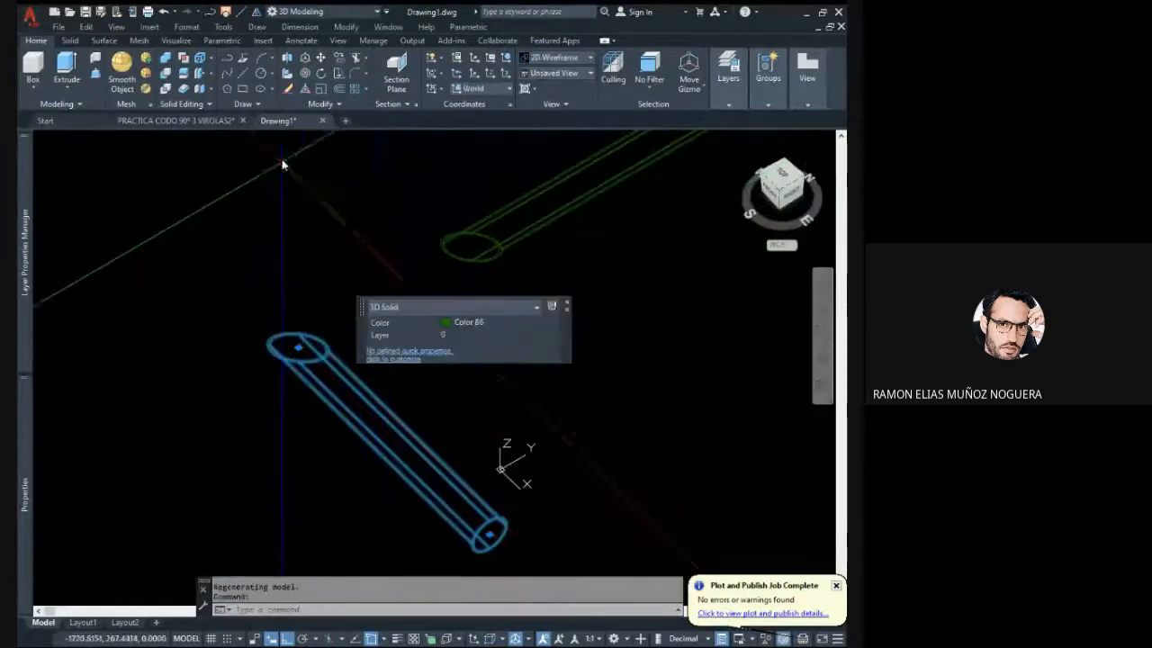
pyautogui.click(305, 74)
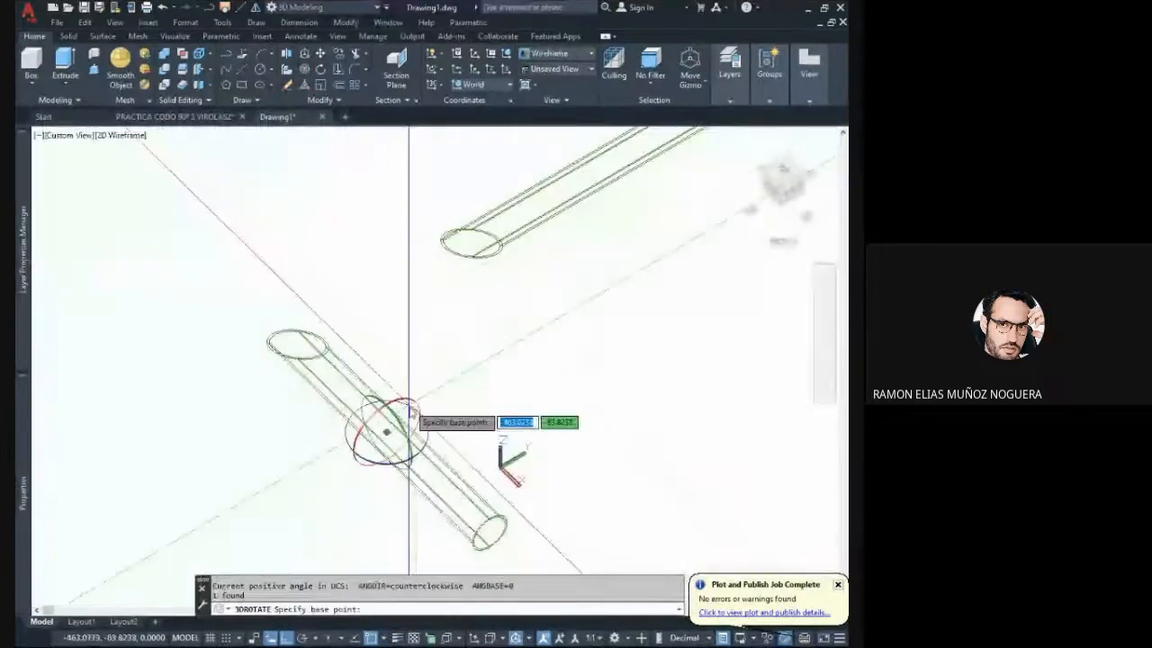
pyautogui.click(378, 402)
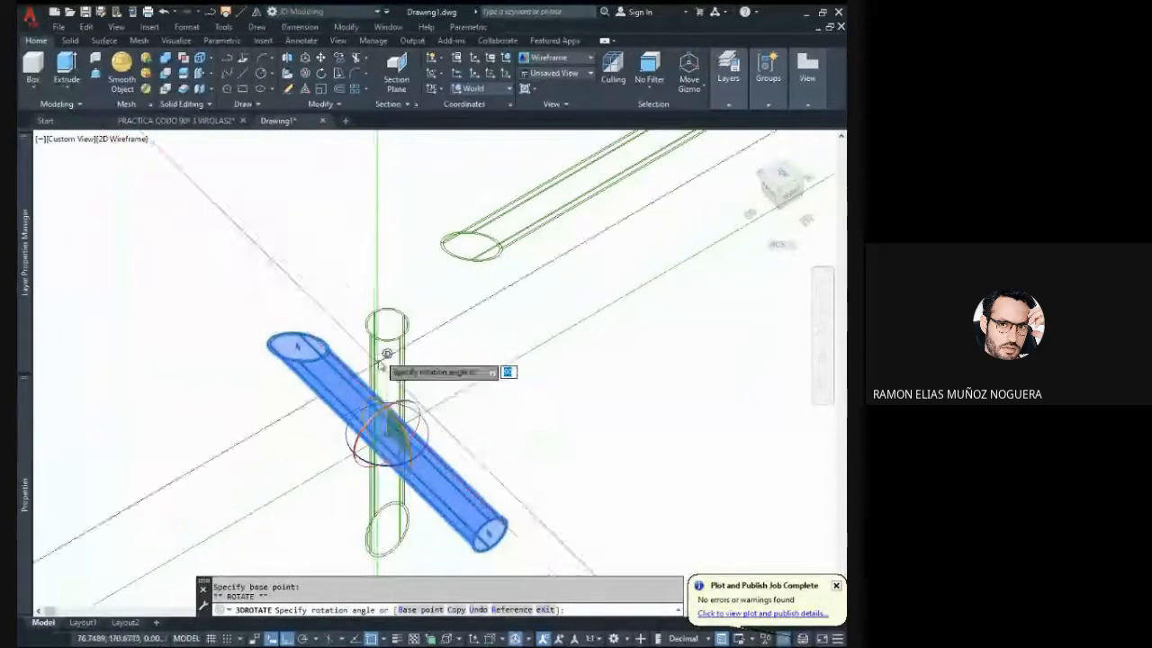
pyautogui.press('Escape')
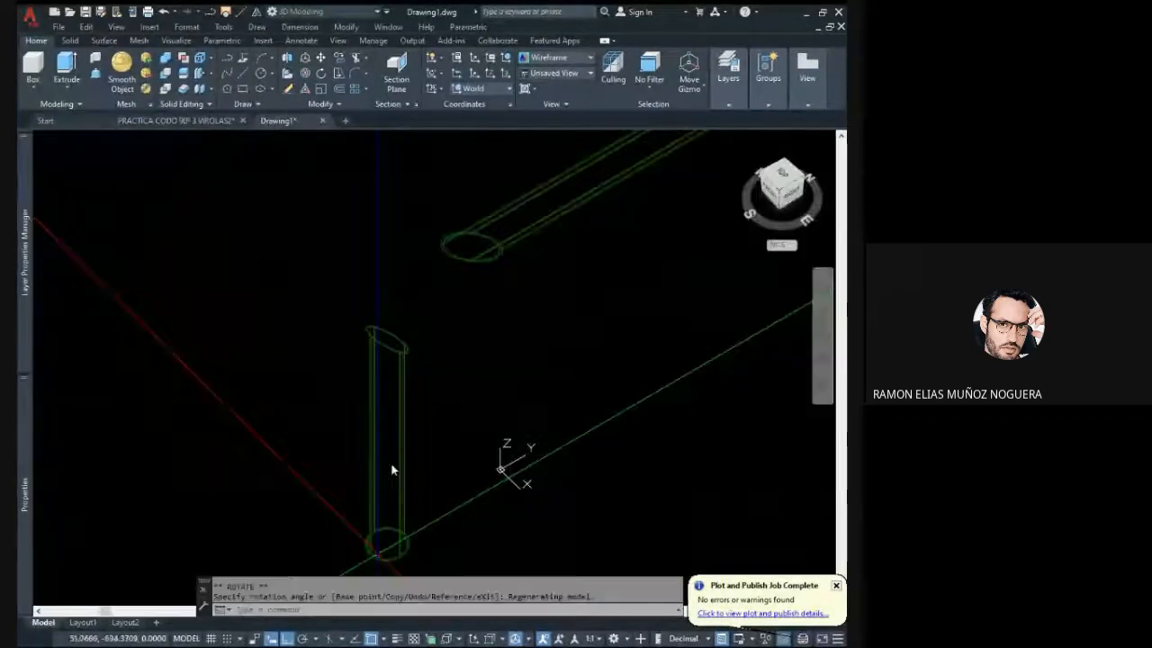
# - Draw a line 300 units straight down from the low edge of the upright pipe's elliptical cut, continued by a short horizontal segment
pyautogui.keyDown('shift'); pyautogui.moveTo(434, 324); pyautogui.dragTo(188, 455, button='middle'); pyautogui.keyUp('shift')
pyautogui.scroll(5, 289, 314)
pyautogui.moveTo(98, 315); pyautogui.dragTo(241, 85, button='middle')
pyautogui.click(225, 53)
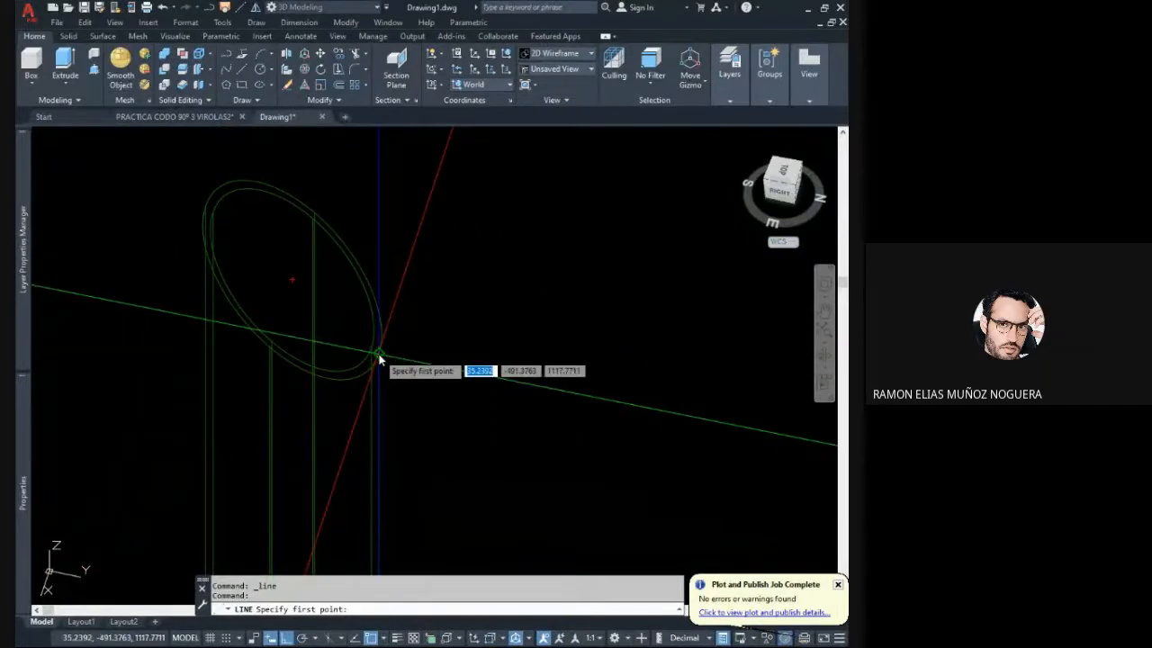
pyautogui.click(380, 357)
pyautogui.moveTo(413, 444); pyautogui.dragTo(398, 369, button='middle')
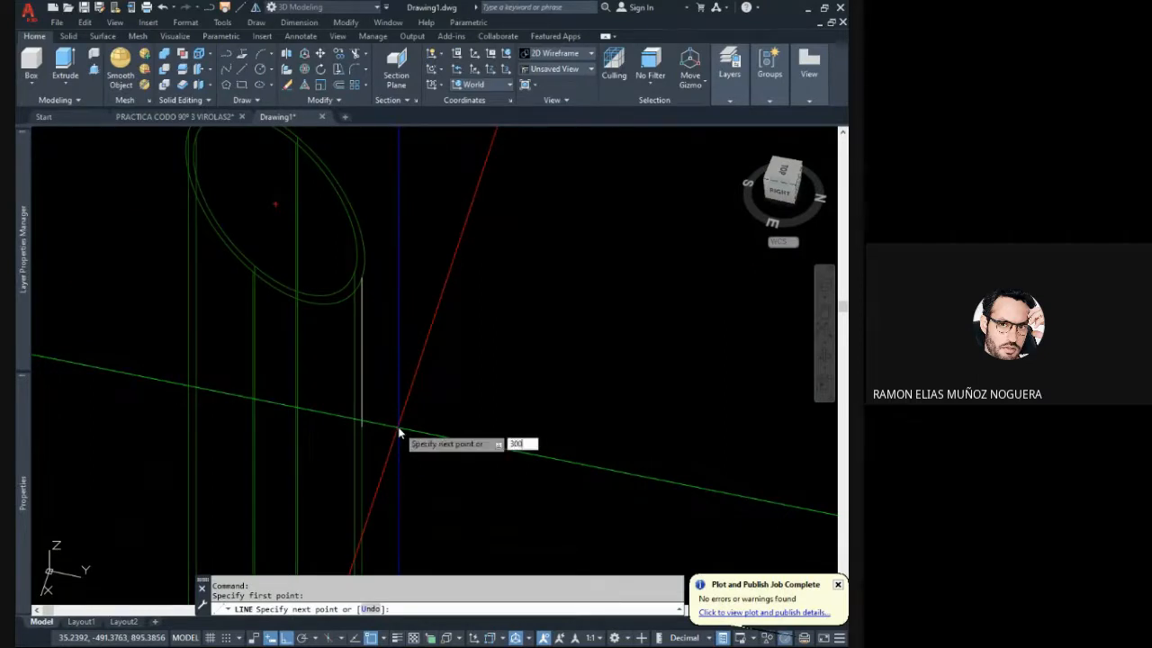
pyautogui.write('300')
pyautogui.press('Return')
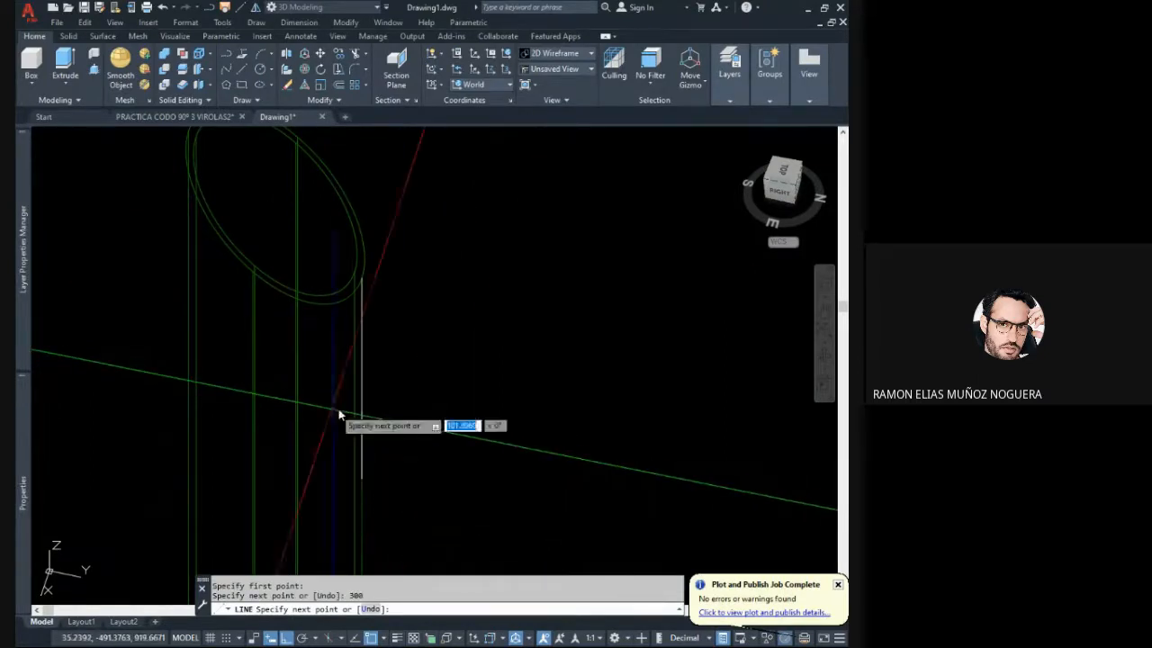
pyautogui.click(480, 453)
pyautogui.press('Escape')
pyautogui.scroll(-2, 441, 369)
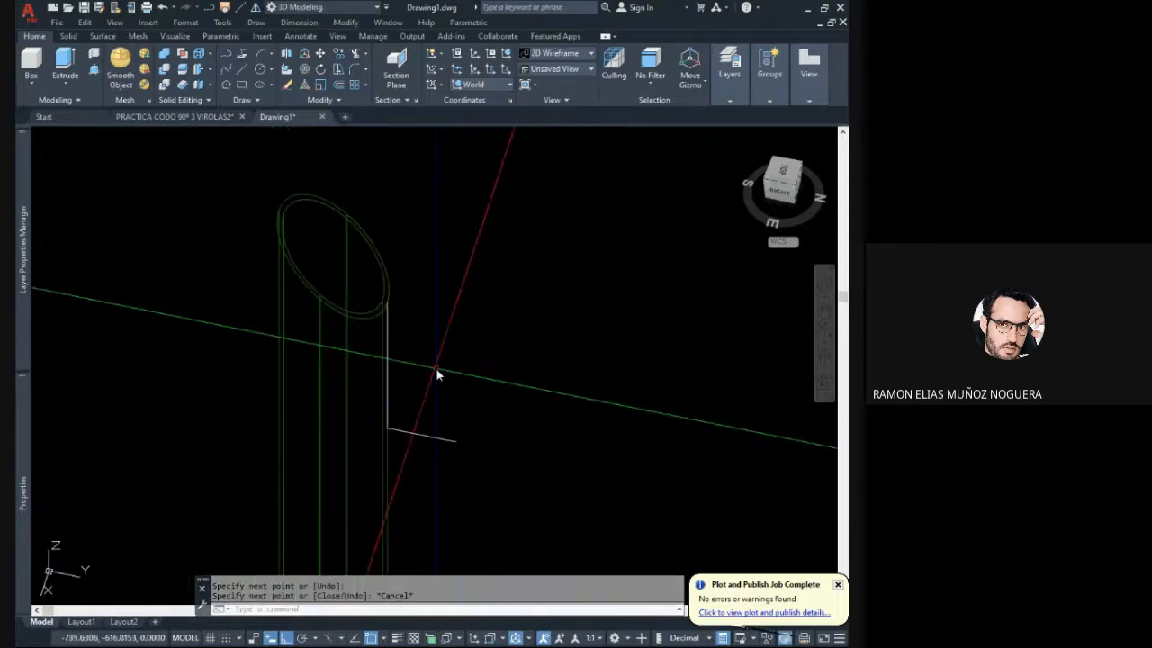
# - Shorten the vertical line beside the pipe wall by stretching its lower endpoint up to its midpoint
pyautogui.moveTo(435, 368); pyautogui.dragTo(401, 366, button='middle')
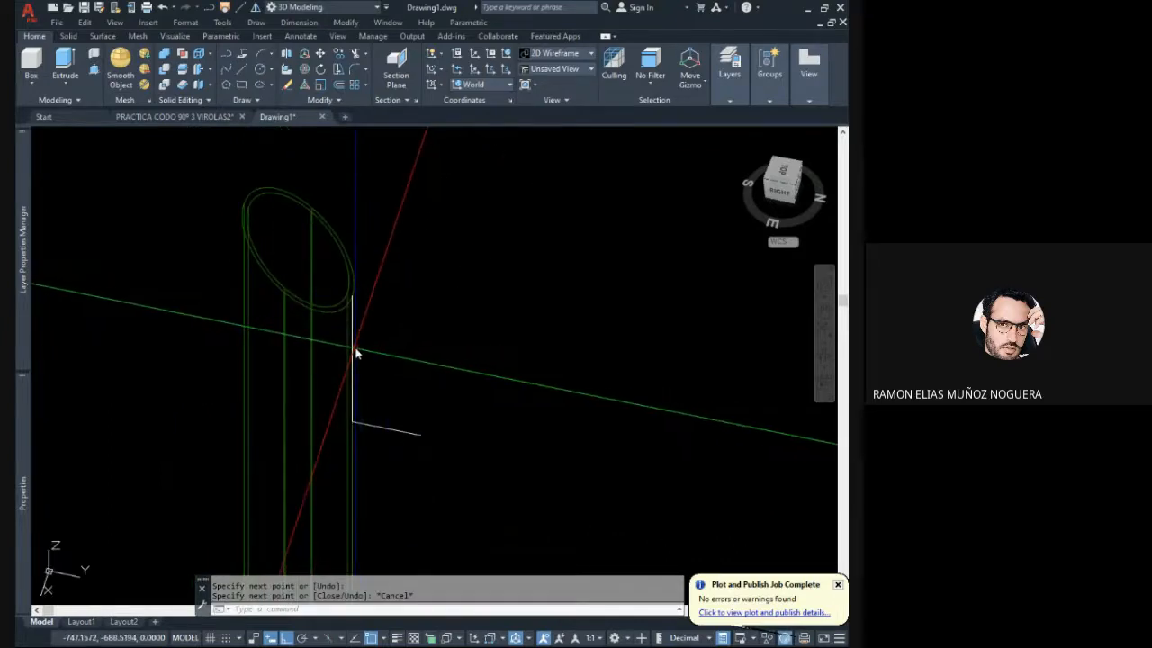
pyautogui.click(356, 353)
pyautogui.press('Escape')
pyautogui.click(352, 348)
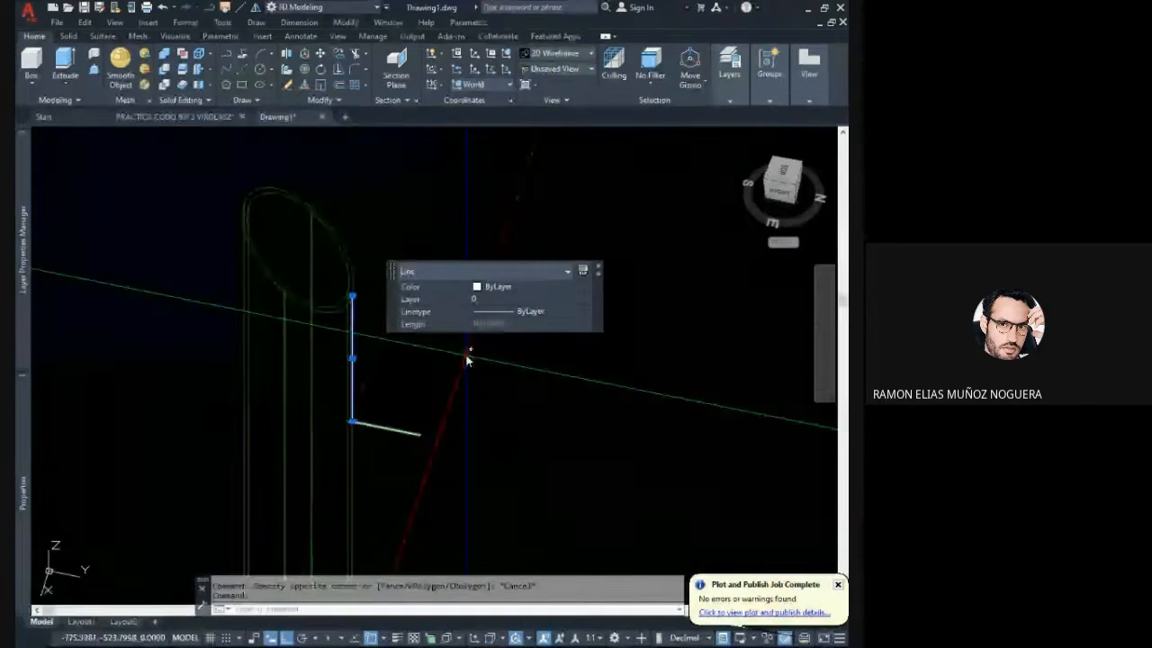
pyautogui.press('Escape')
pyautogui.click(351, 417)
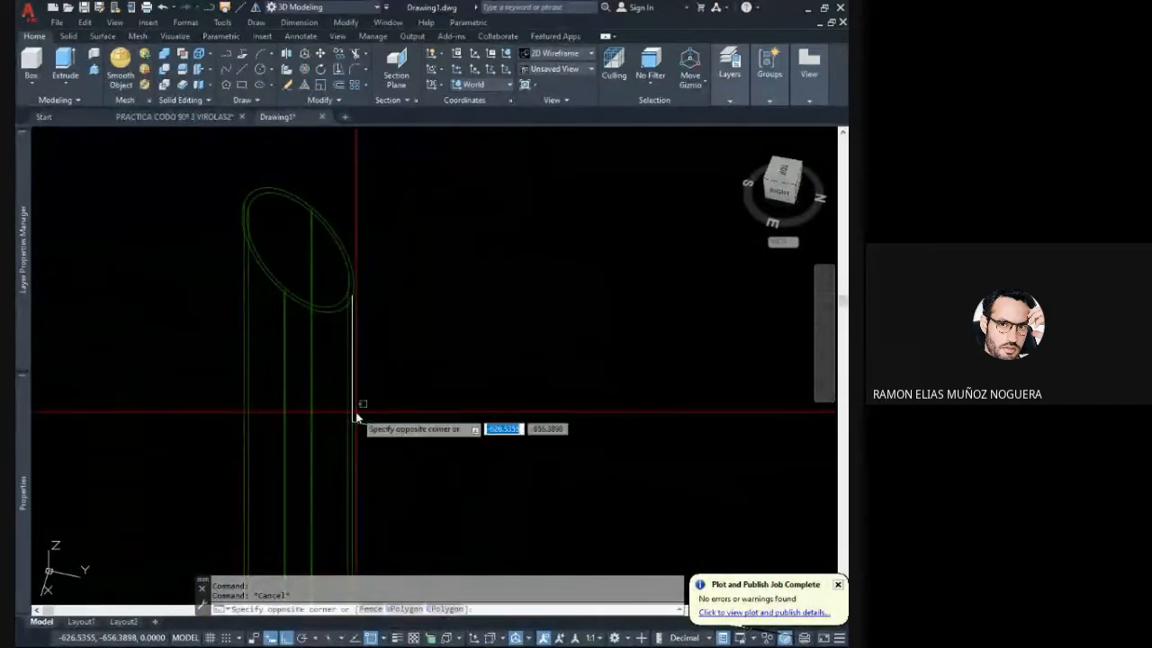
pyautogui.press('Escape')
pyautogui.click(352, 410)
pyautogui.click(352, 418)
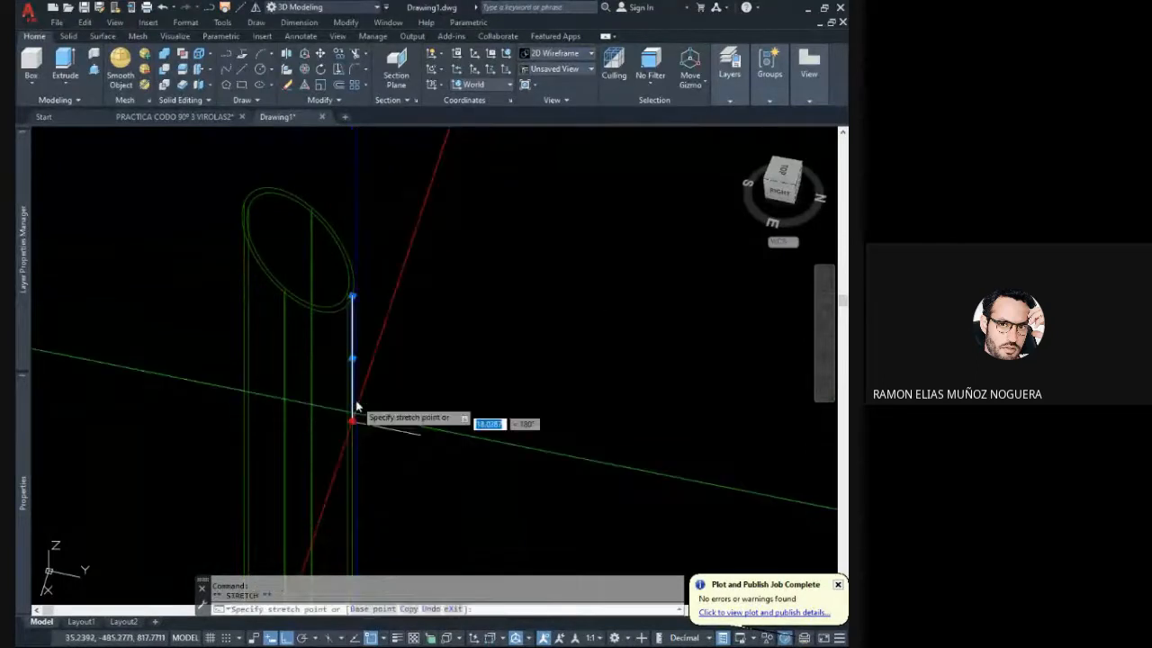
pyautogui.click(355, 362)
pyautogui.press('Escape')
# - Delete the short horizontal line segment beside the upright pipe
pyautogui.click(396, 455)
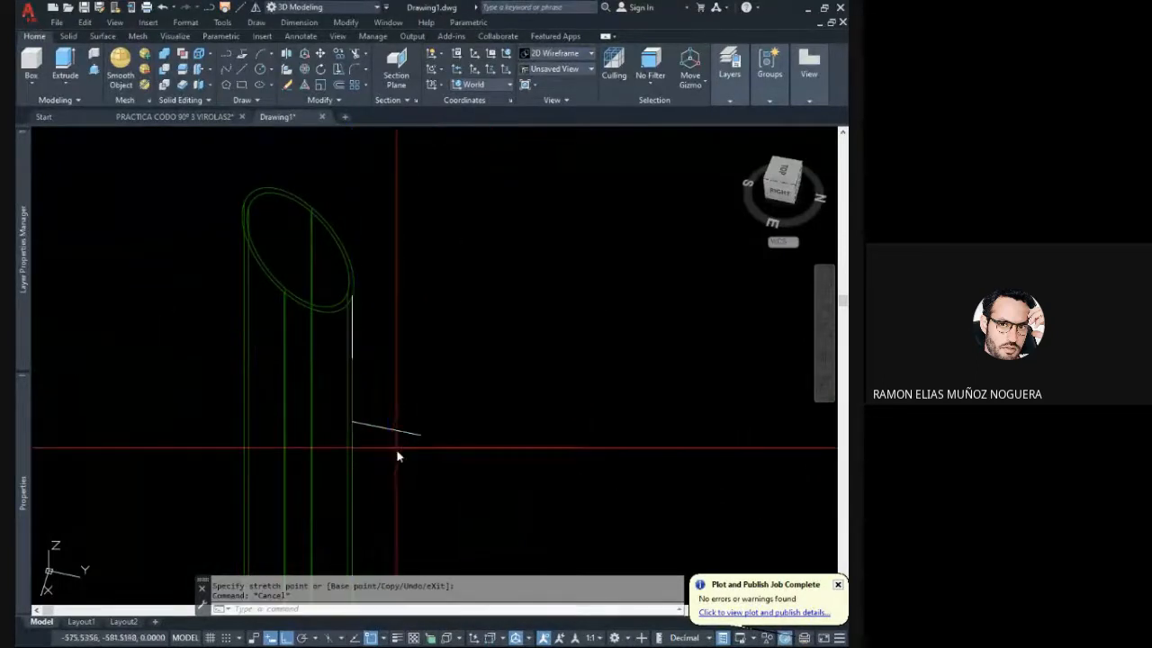
pyautogui.click(379, 402)
pyautogui.press('Delete')
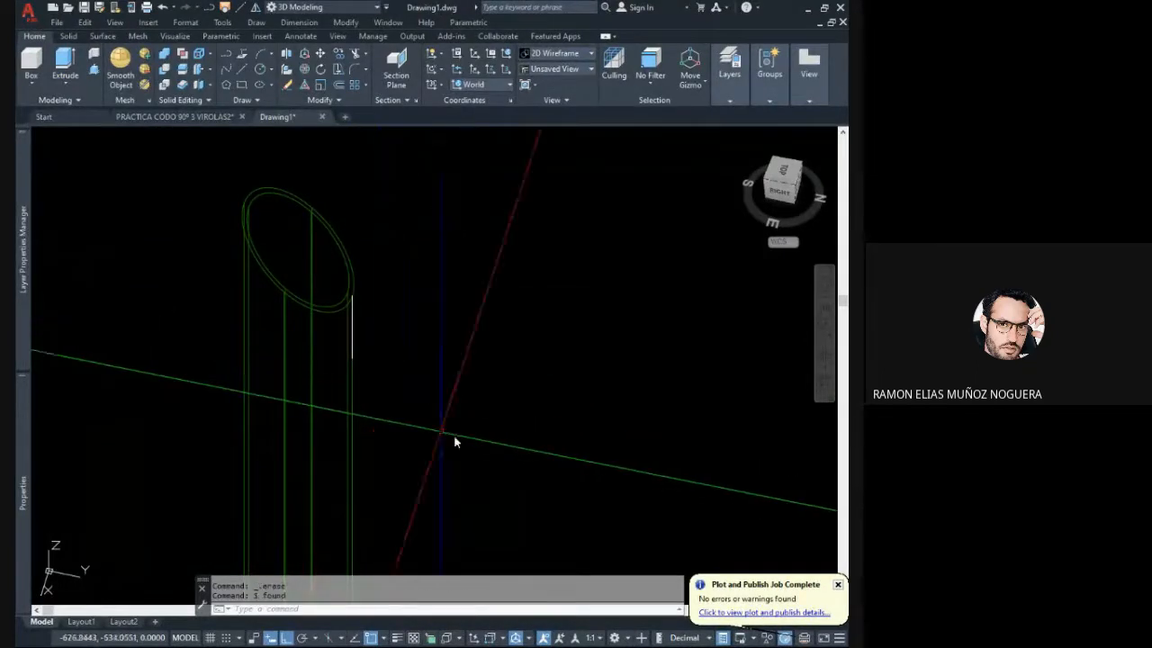
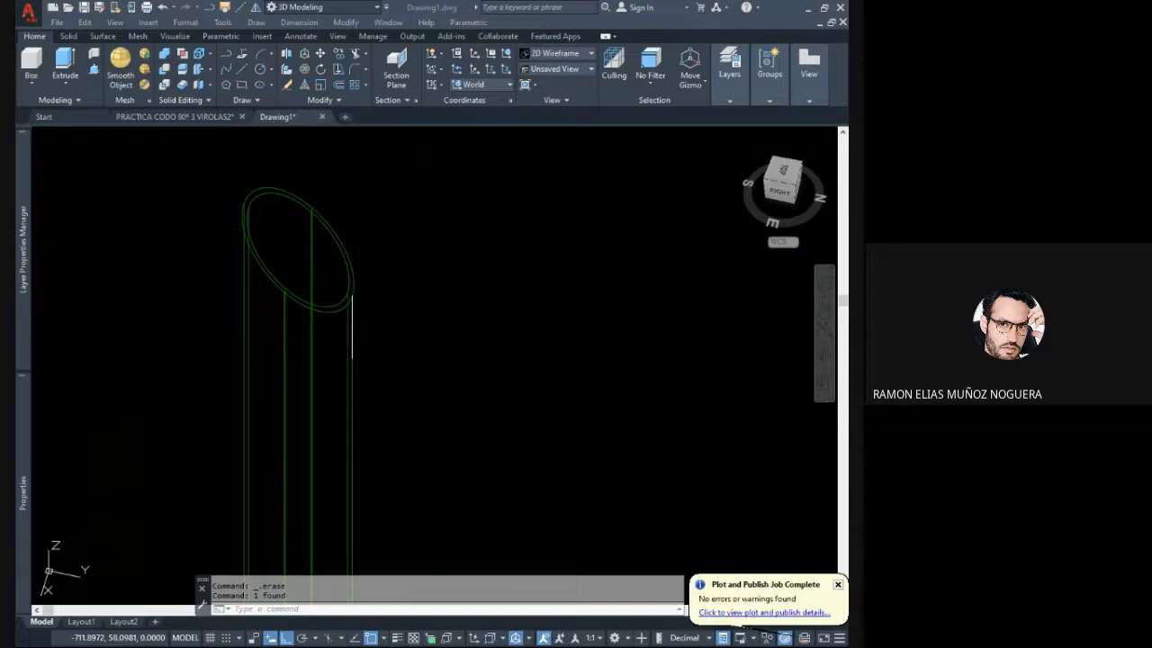
# - Draw a short horizontal line outward along the Y axis from the lower end of the vertical line beside the pipe
pyautogui.click(569, 345)
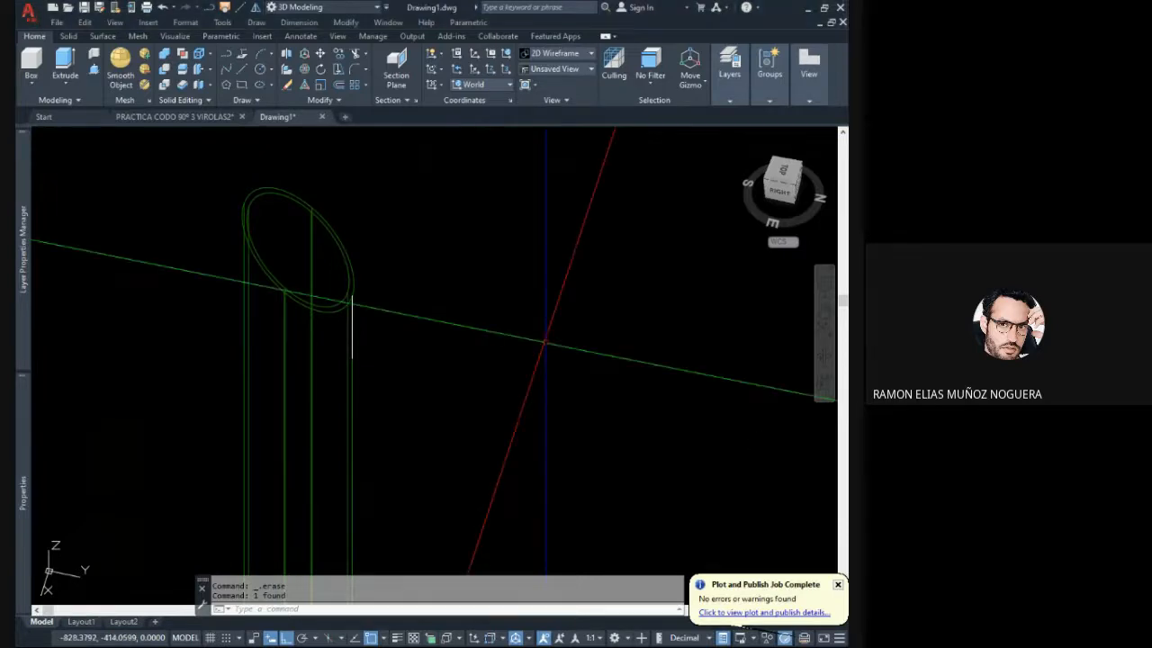
pyautogui.click(360, 331)
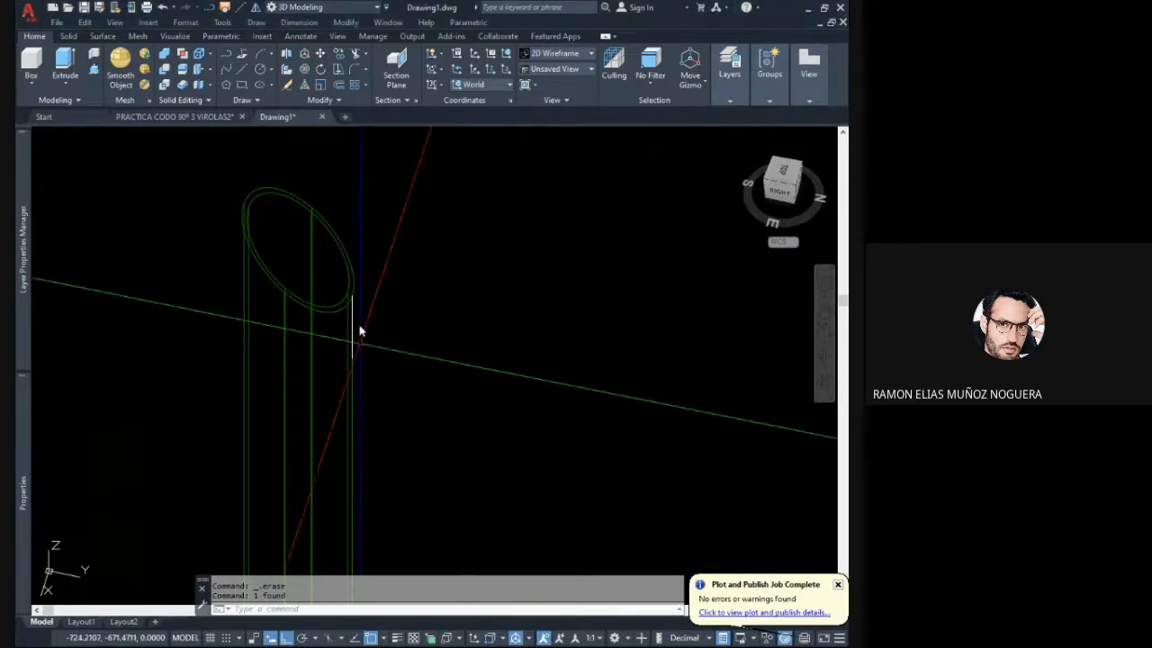
pyautogui.moveTo(367, 313); pyautogui.dragTo(355, 309, button='middle')
pyautogui.click(256, 79)
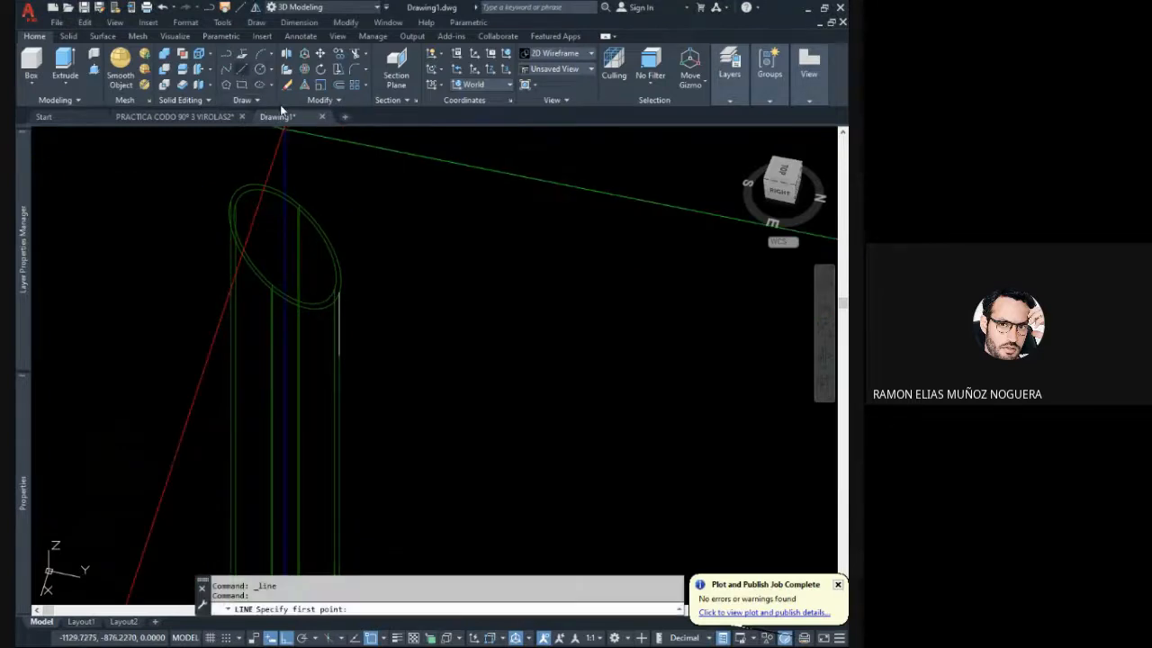
pyautogui.click(340, 361)
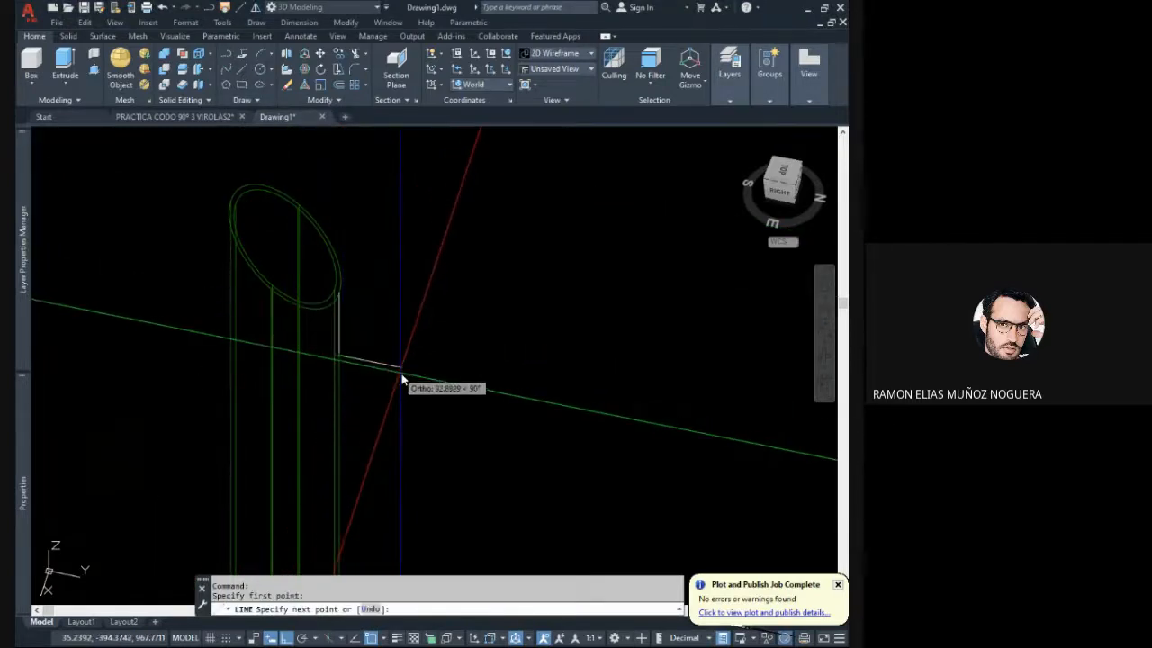
pyautogui.click(403, 372)
pyautogui.press('Escape')
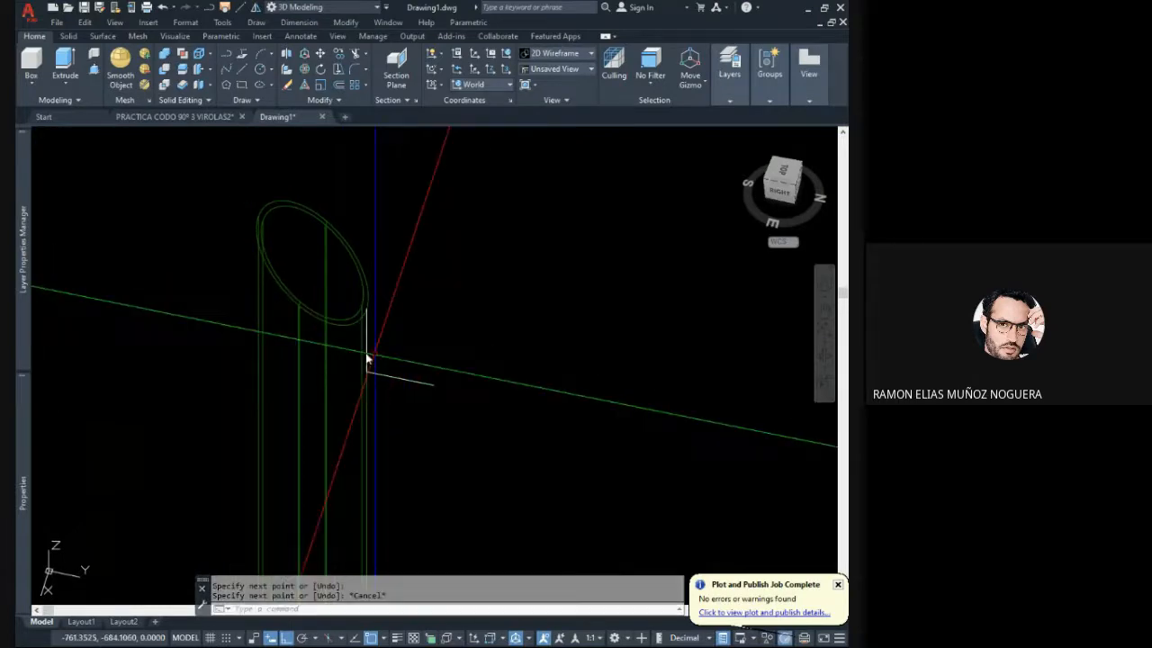
pyautogui.keyDown('shift'); pyautogui.moveTo(324, 337); pyautogui.dragTo(306, 321, button='middle'); pyautogui.keyUp('shift')
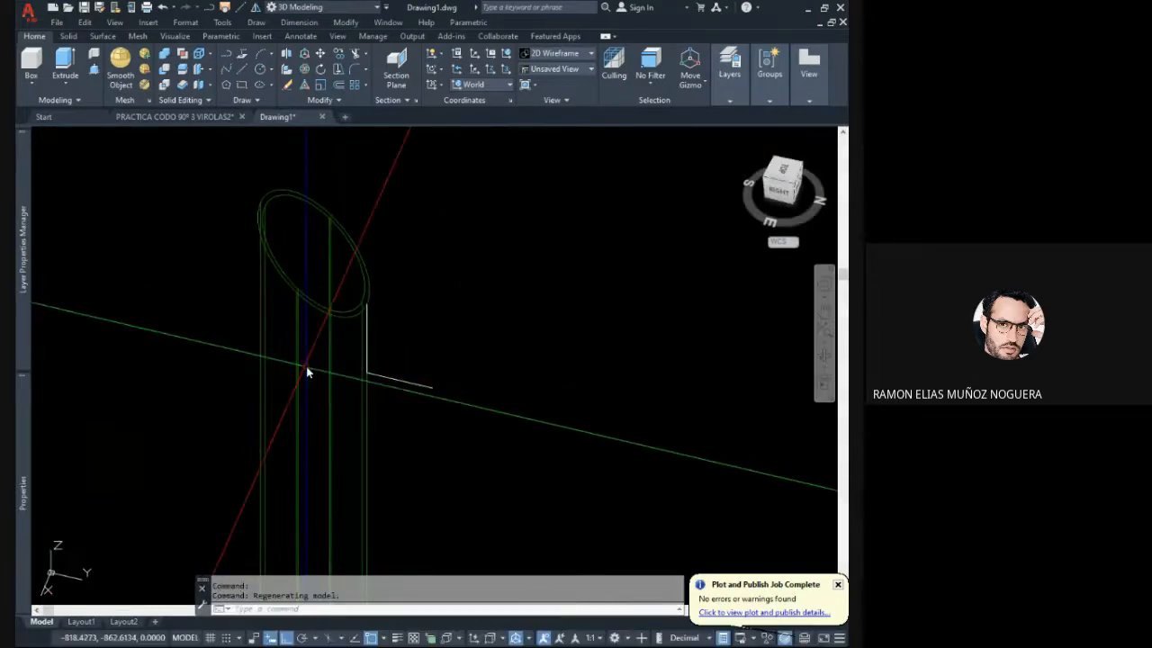
pyautogui.click(183, 72)
pyautogui.click(254, 210)
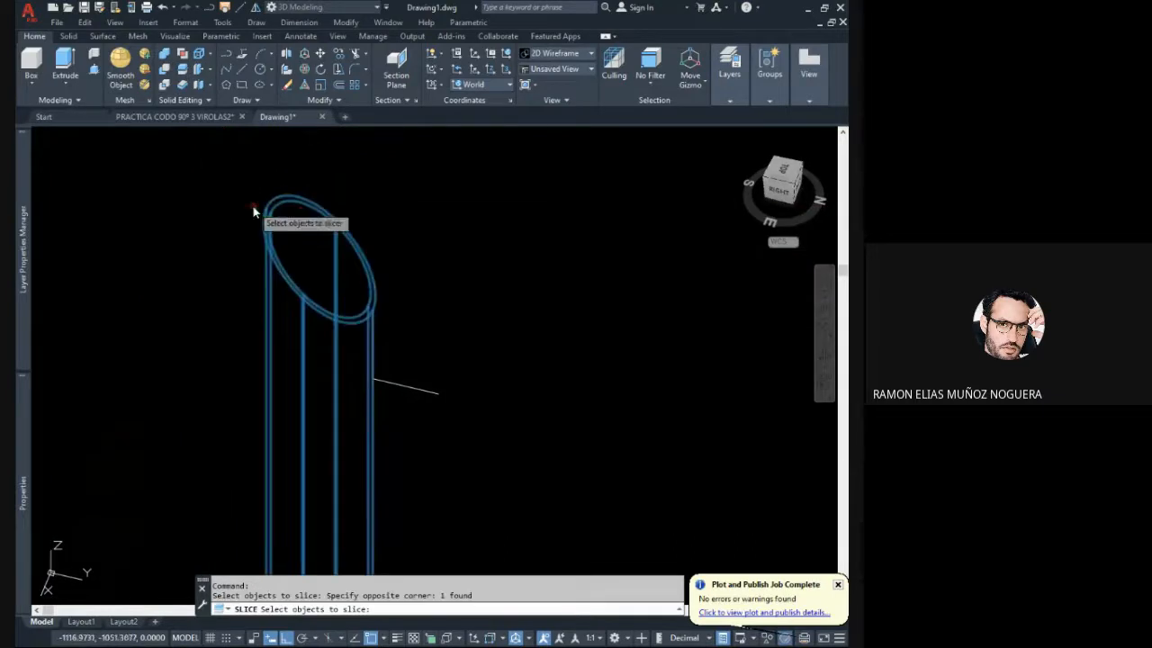
pyautogui.press('Return')
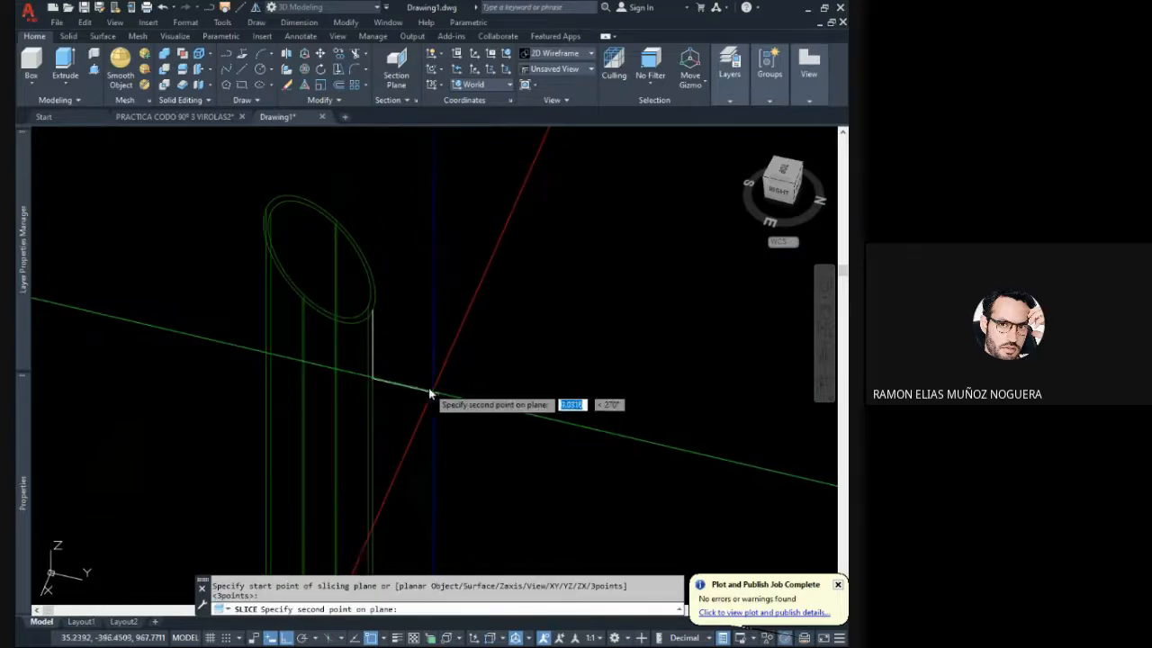
pyautogui.press('Escape')
pyautogui.press('Escape')
# - Slice the upright pipe with an XY plane through the short horizontal line, keeping both sides
pyautogui.click(181, 71)
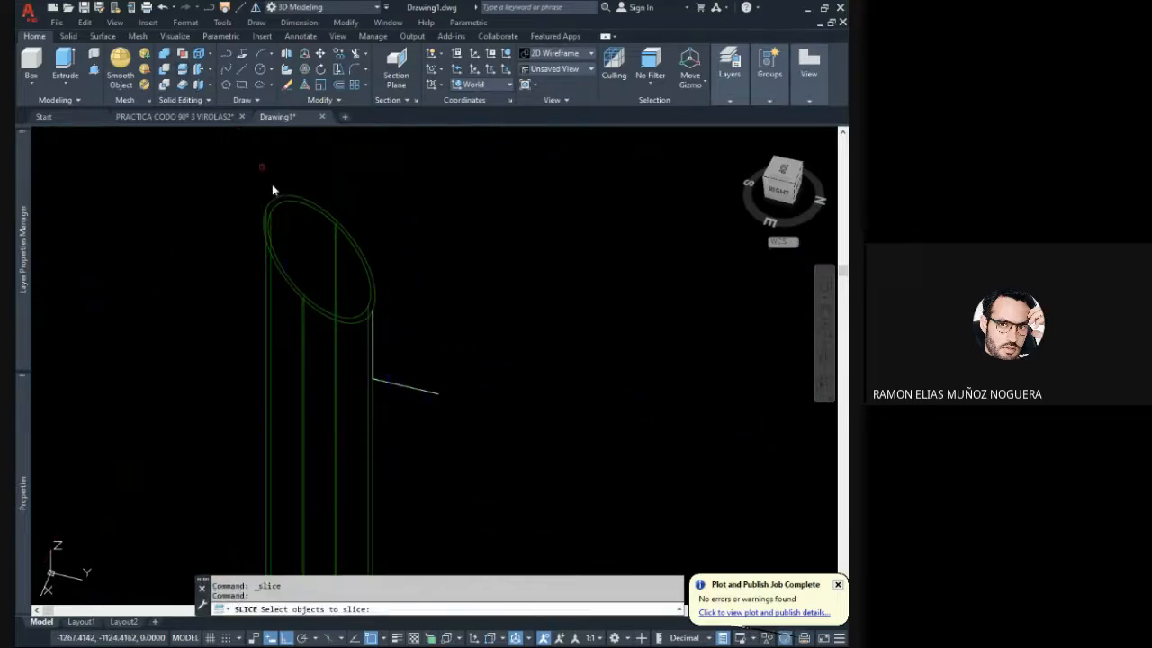
pyautogui.click(250, 225)
pyautogui.press('Return')
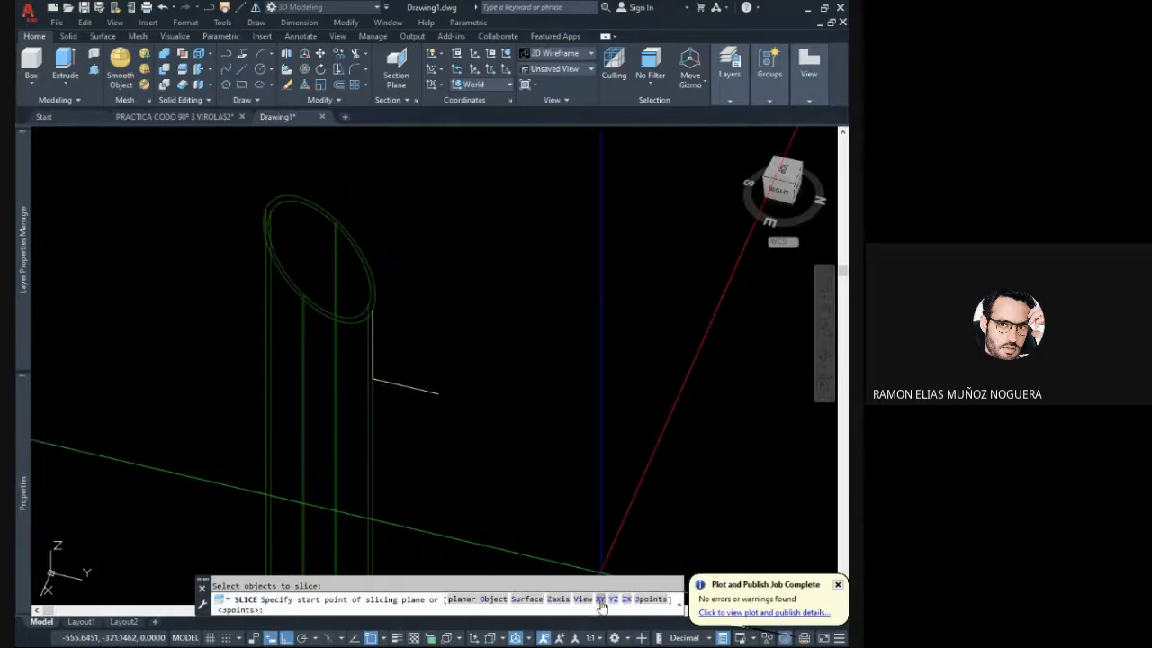
pyautogui.write('xy')
pyautogui.press('Return')
pyautogui.click(385, 390)
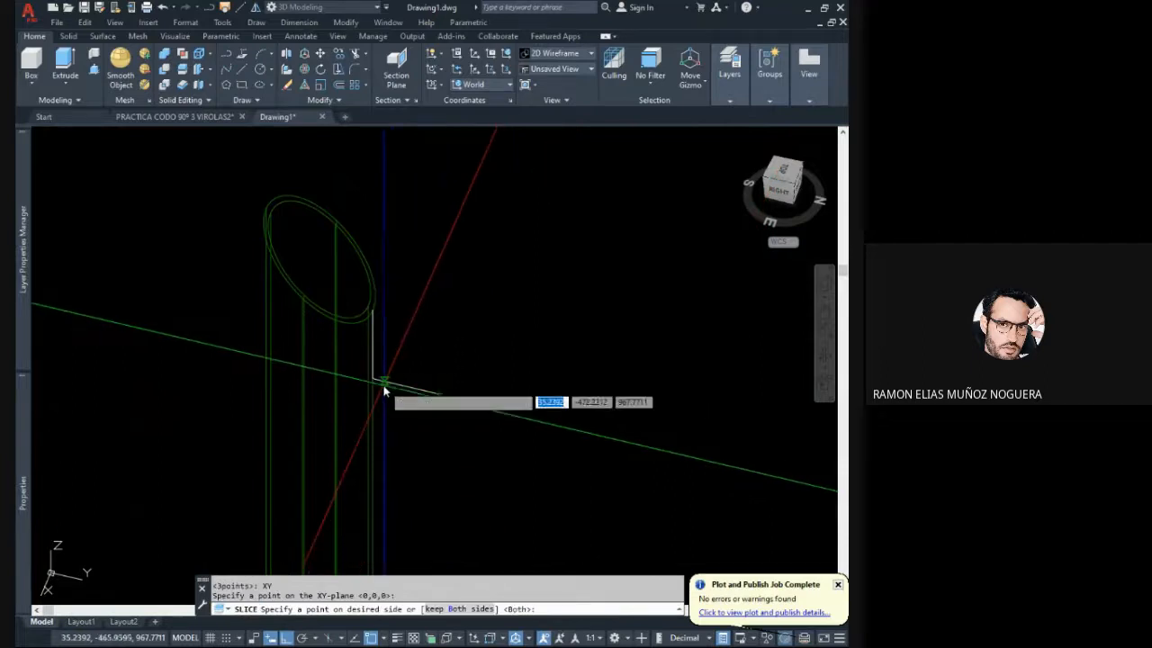
pyautogui.click(385, 388)
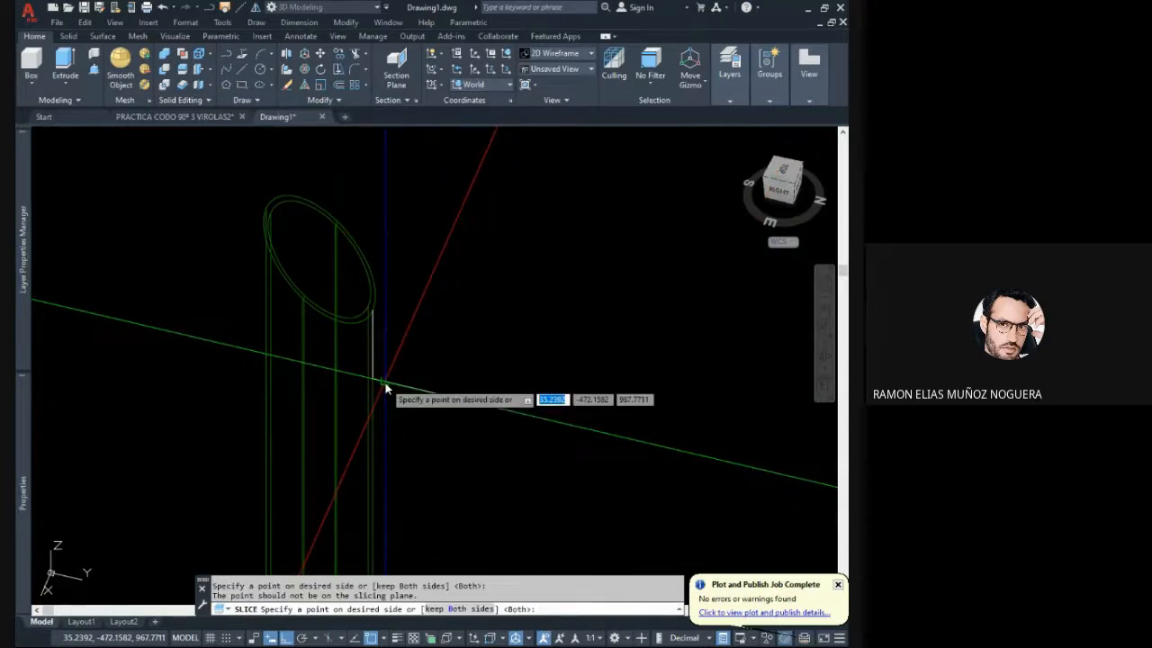
pyautogui.press('Return')
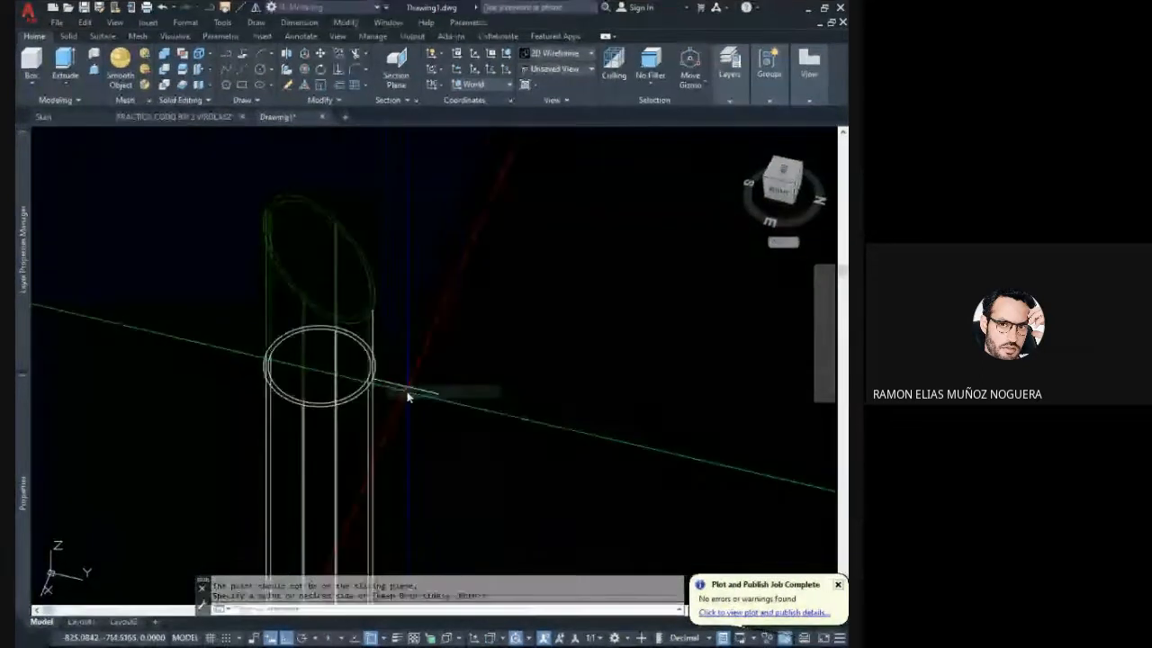
# - Draw a circle of radius 84.15 around the pipe's outer edge at the horizontal cut, centred on the pipe's axis
pyautogui.scroll(-3, 426, 410)
pyautogui.keyDown('shift'); pyautogui.moveTo(425, 411); pyautogui.dragTo(462, 344, button='middle'); pyautogui.keyUp('shift')
pyautogui.scroll(4, 411, 363)
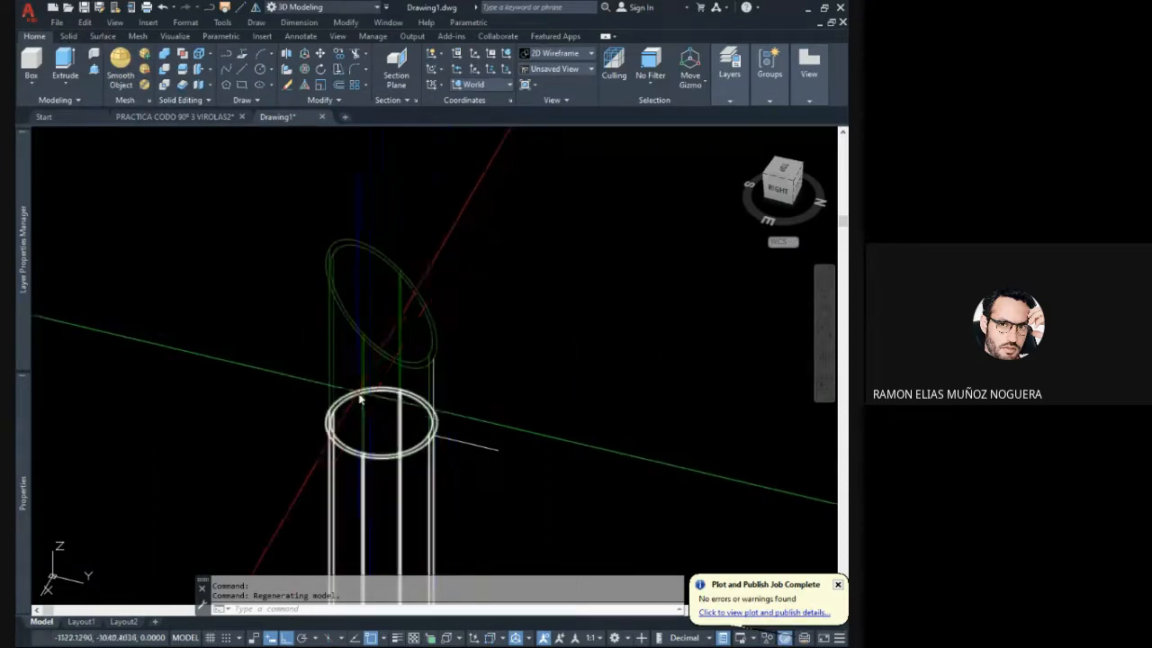
pyautogui.keyDown('shift'); pyautogui.moveTo(447, 404); pyautogui.dragTo(365, 374, button='middle'); pyautogui.keyUp('shift')
pyautogui.scroll(-2, 418, 394)
pyautogui.scroll(2, 377, 392)
pyautogui.moveTo(365, 424); pyautogui.dragTo(399, 366, button='middle')
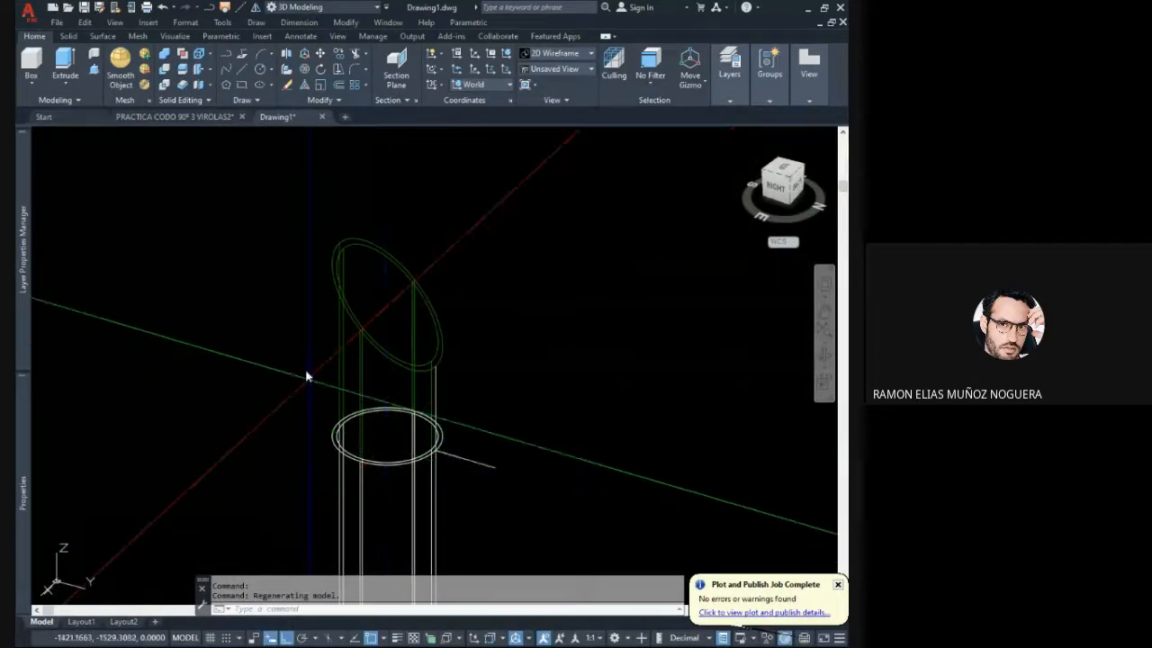
pyautogui.click(259, 70)
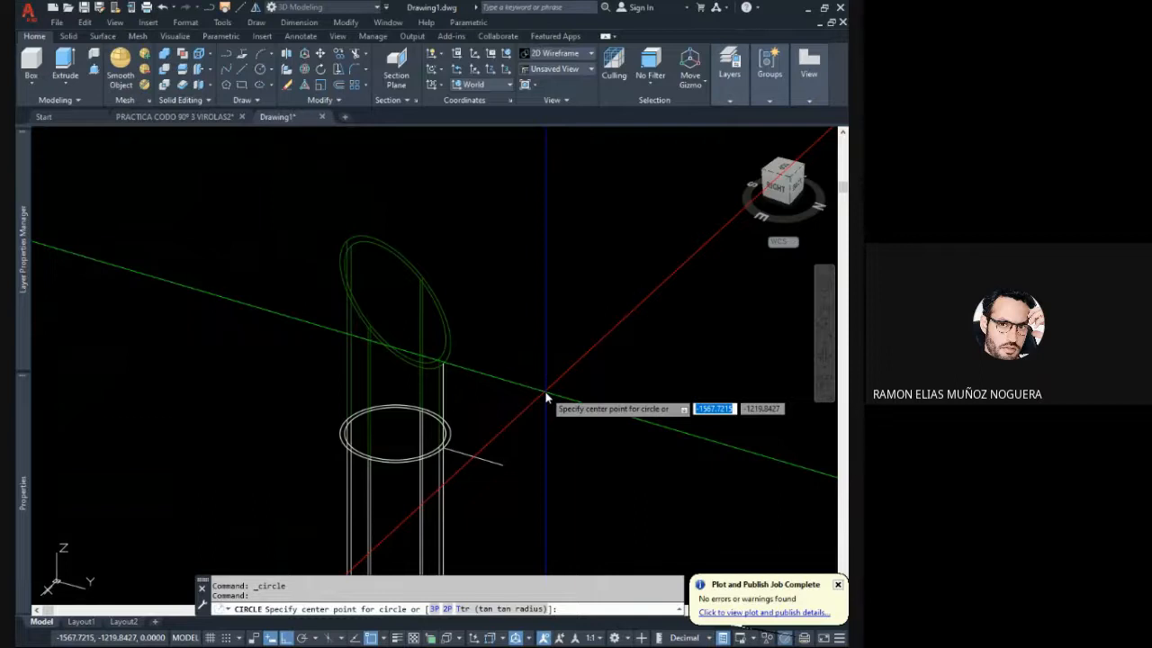
pyautogui.click(396, 436)
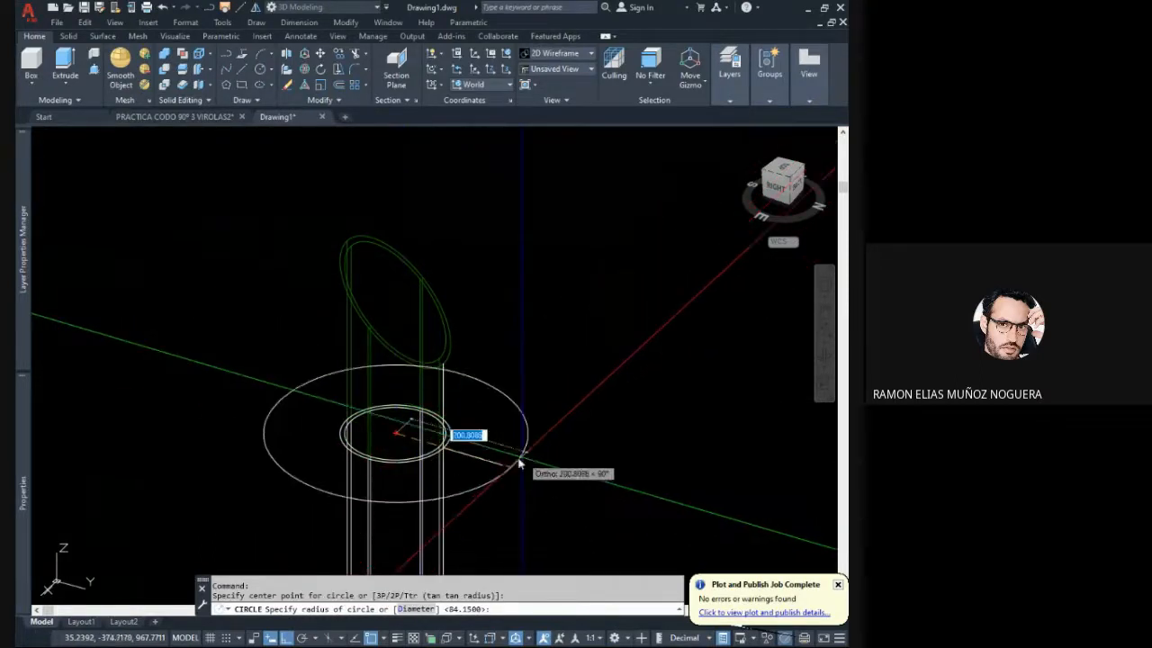
pyautogui.scroll(3, 458, 452)
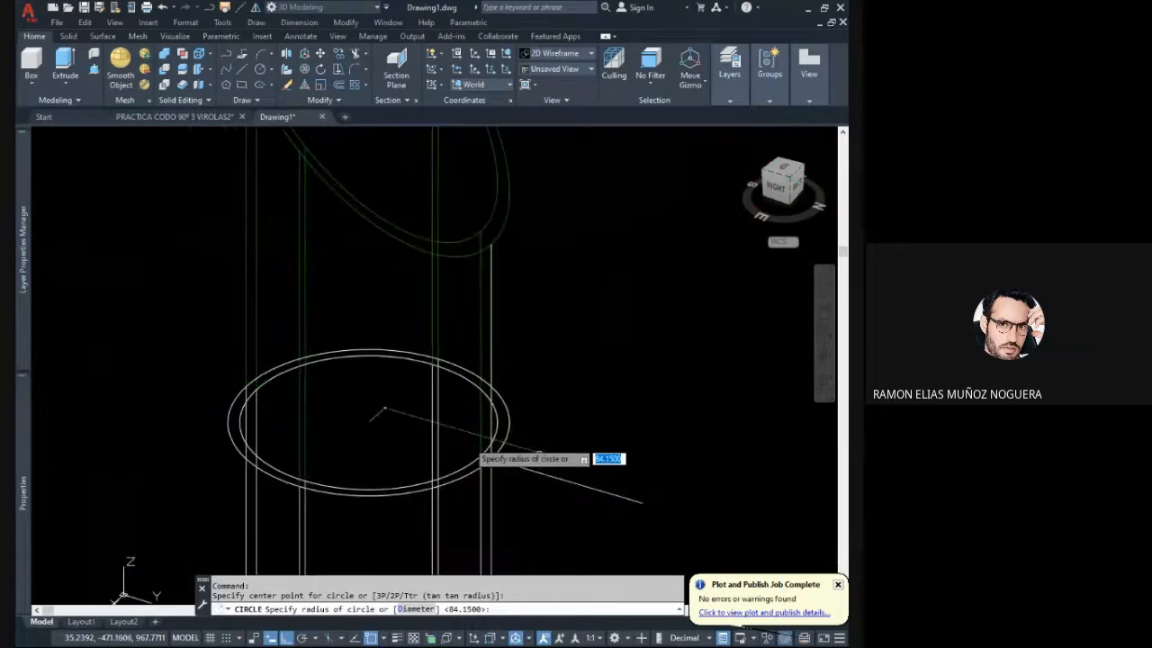
pyautogui.scroll(-1, 503, 463)
pyautogui.click(511, 466)
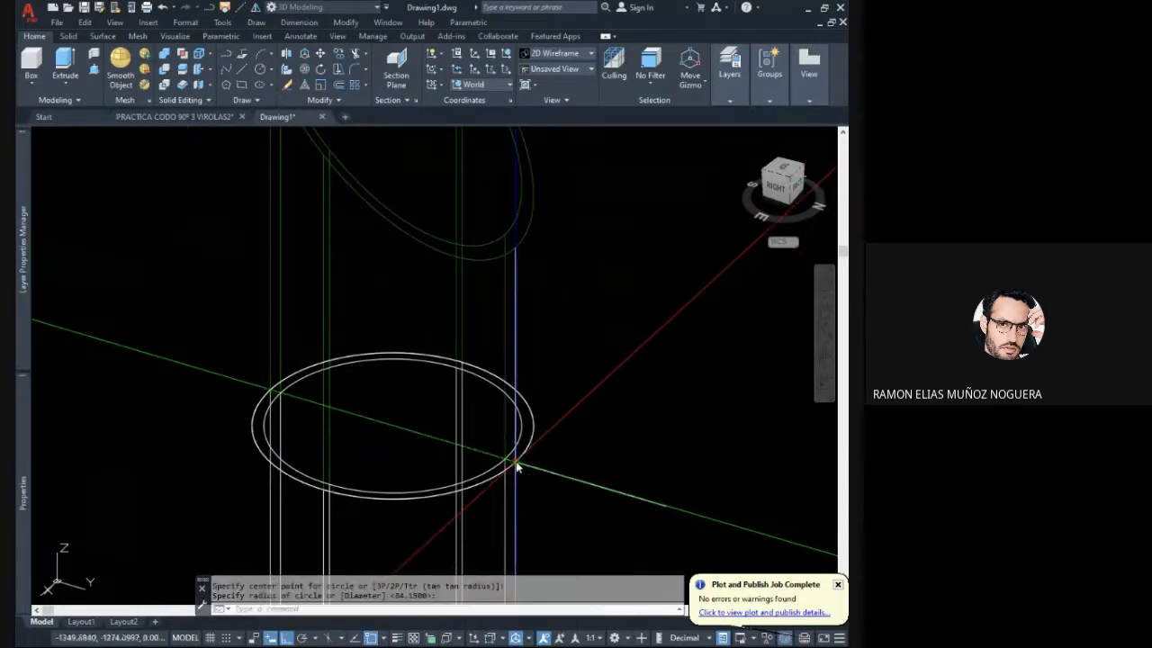
# - Change the colour of the circle at the horizontal cut to red
pyautogui.click(504, 475)
pyautogui.click(514, 463)
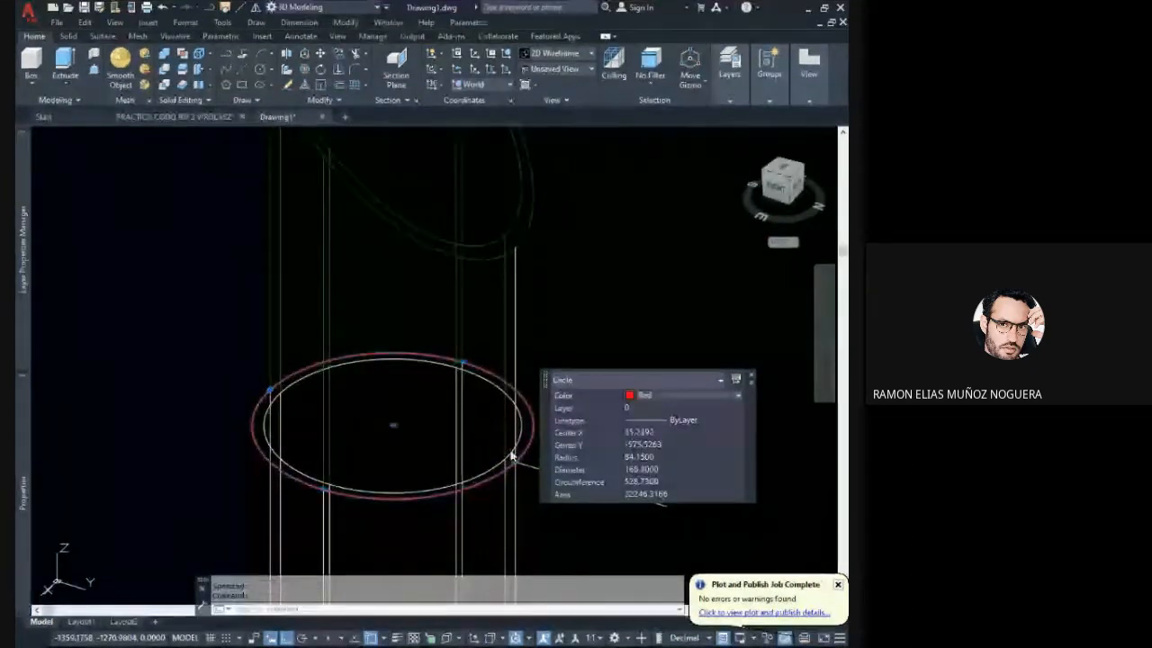
pyautogui.press('Escape')
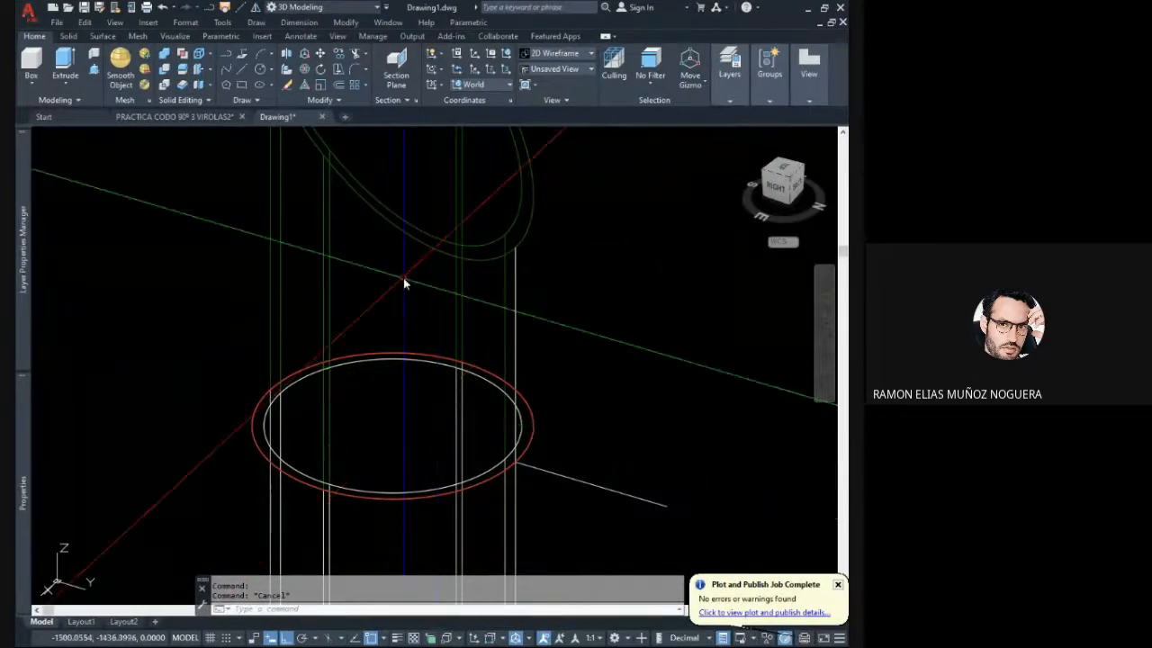
pyautogui.scroll(-3, 419, 387)
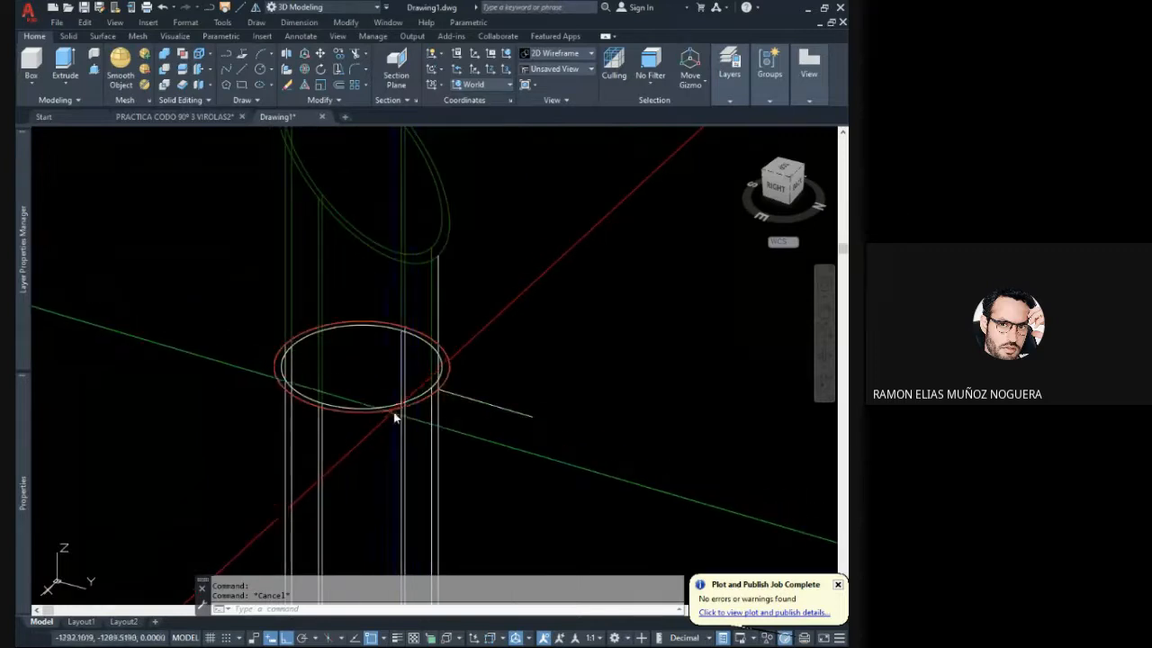
pyautogui.click(386, 410)
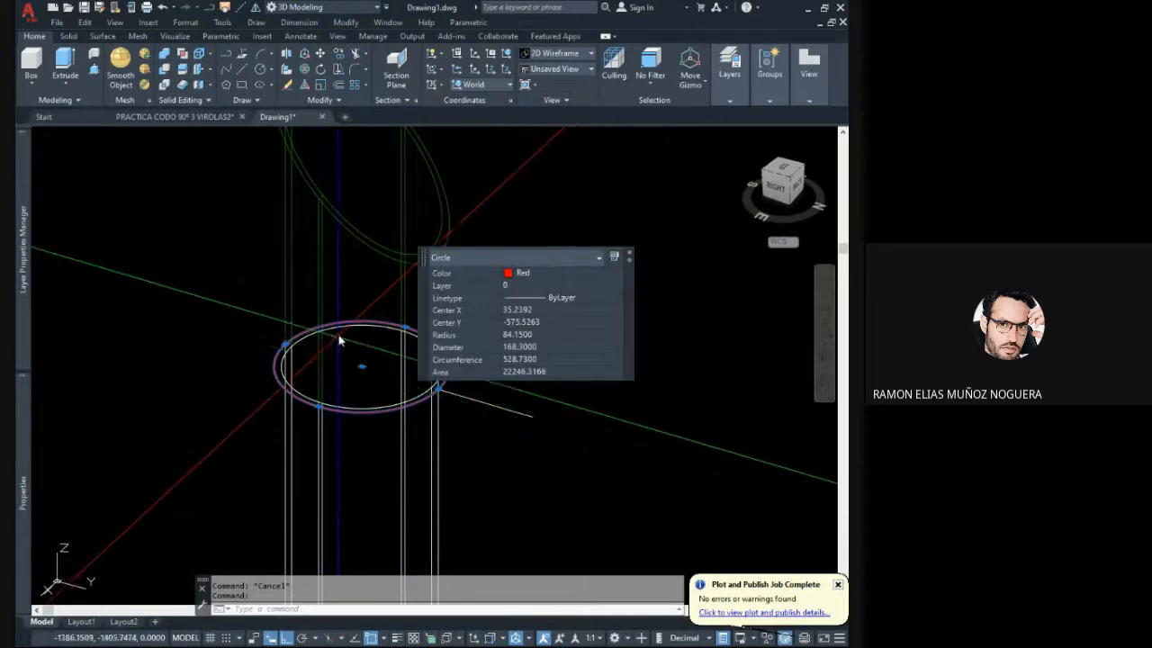
pyautogui.press('Escape')
# - Divide the red circle at the horizontal cut into 16 equal segments with the Divide command
pyautogui.moveTo(373, 249); pyautogui.dragTo(444, 295, button='middle')
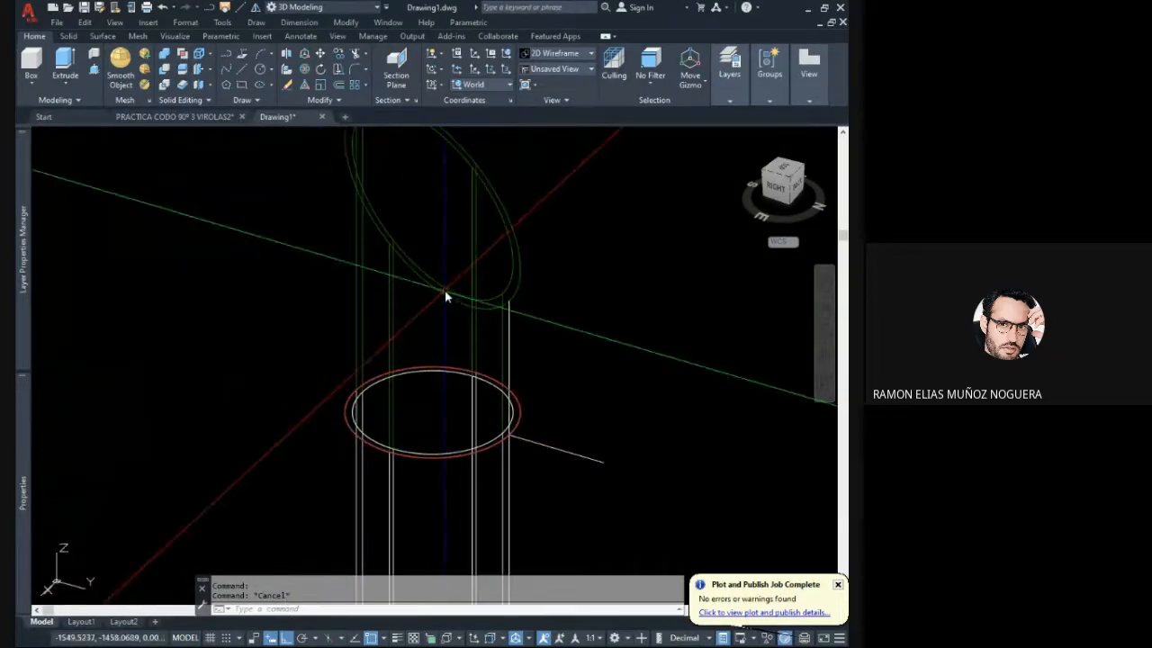
pyautogui.write('di')
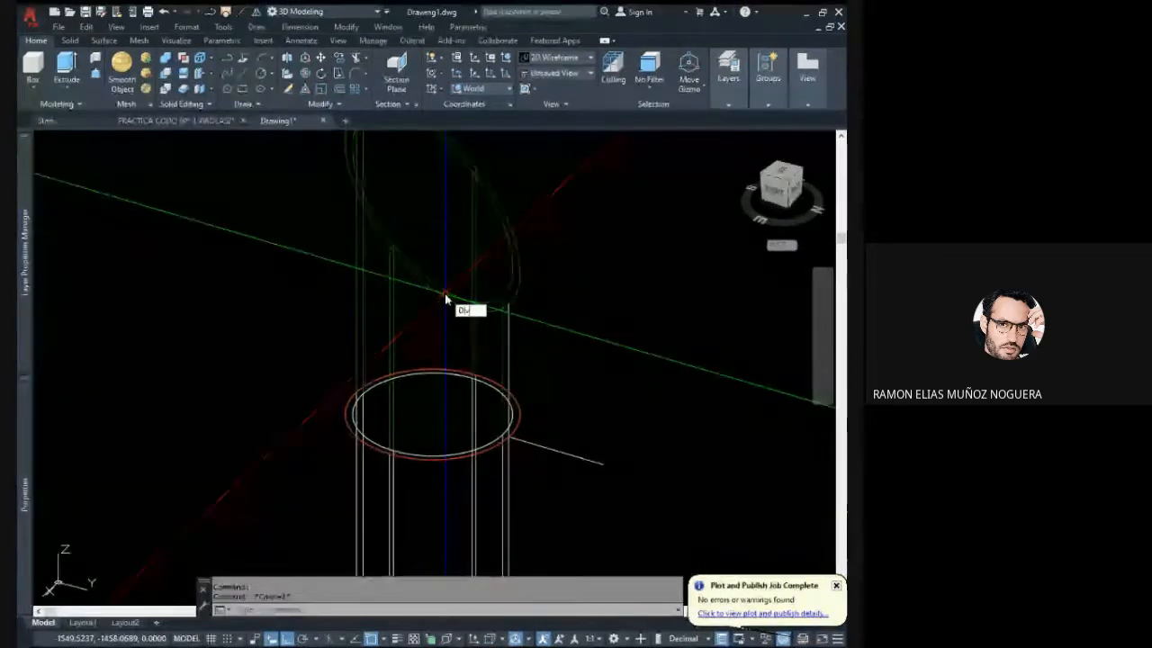
pyautogui.write('v')
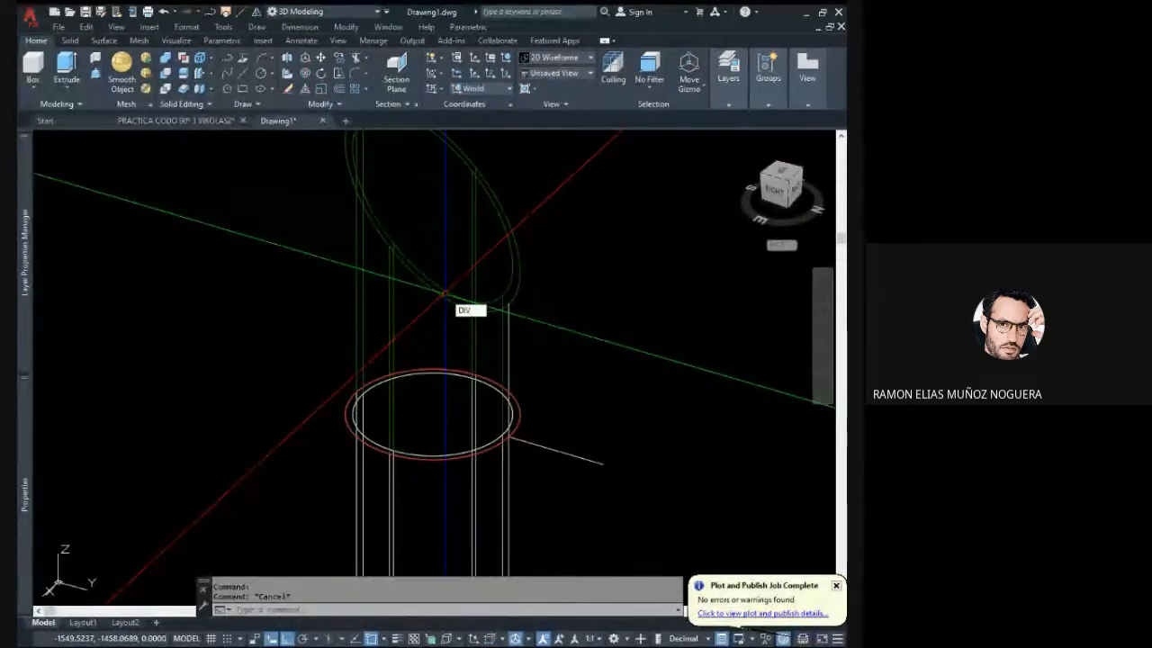
pyautogui.press('Return')
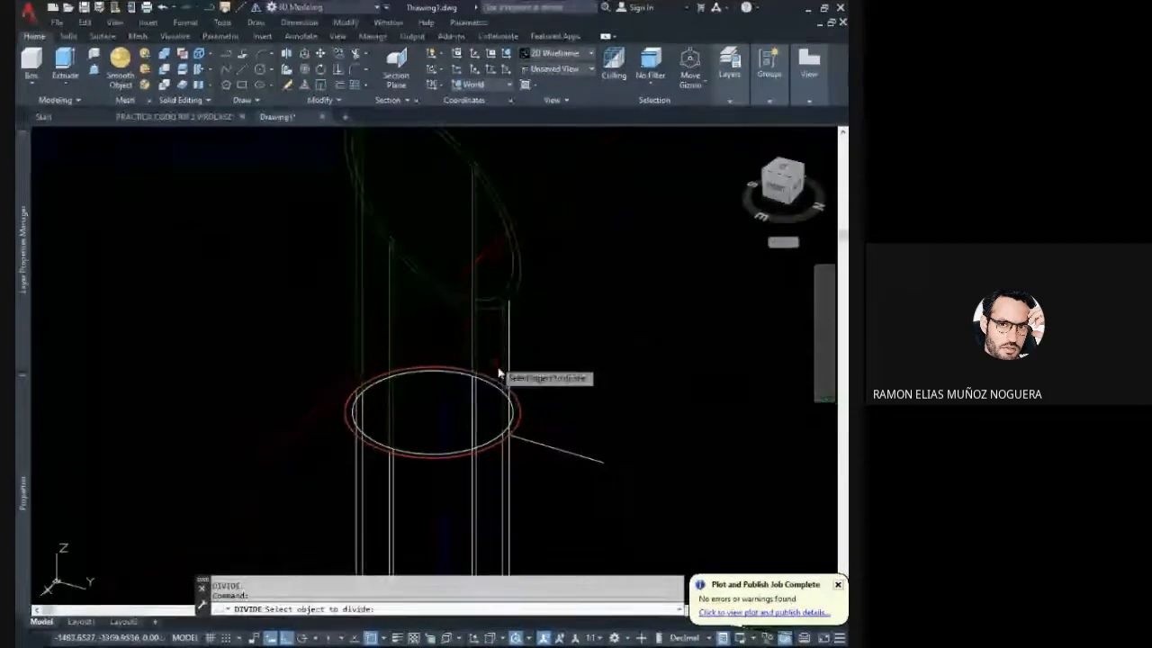
pyautogui.click(520, 420)
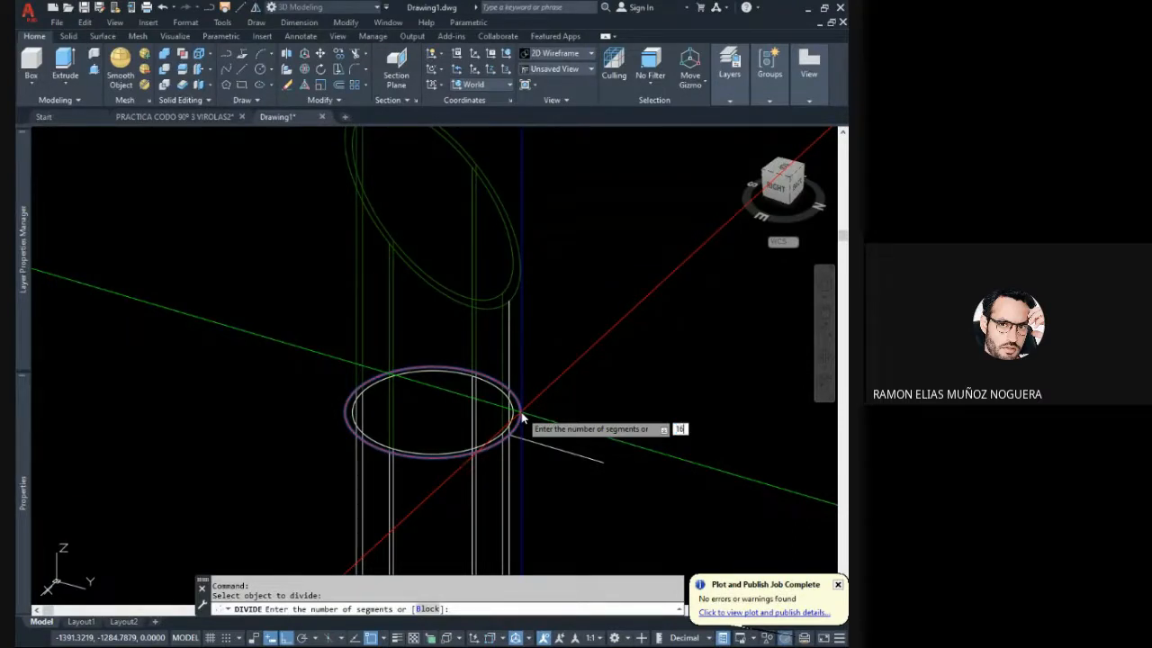
pyautogui.press('Return')
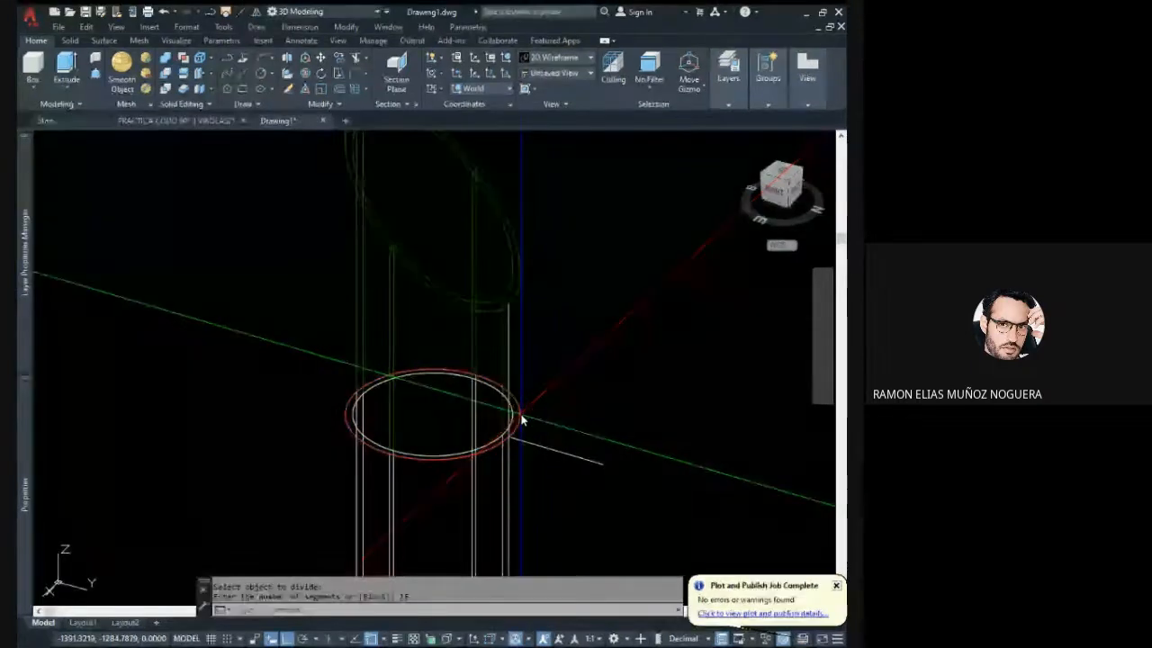
pyautogui.scroll(5, 543, 419)
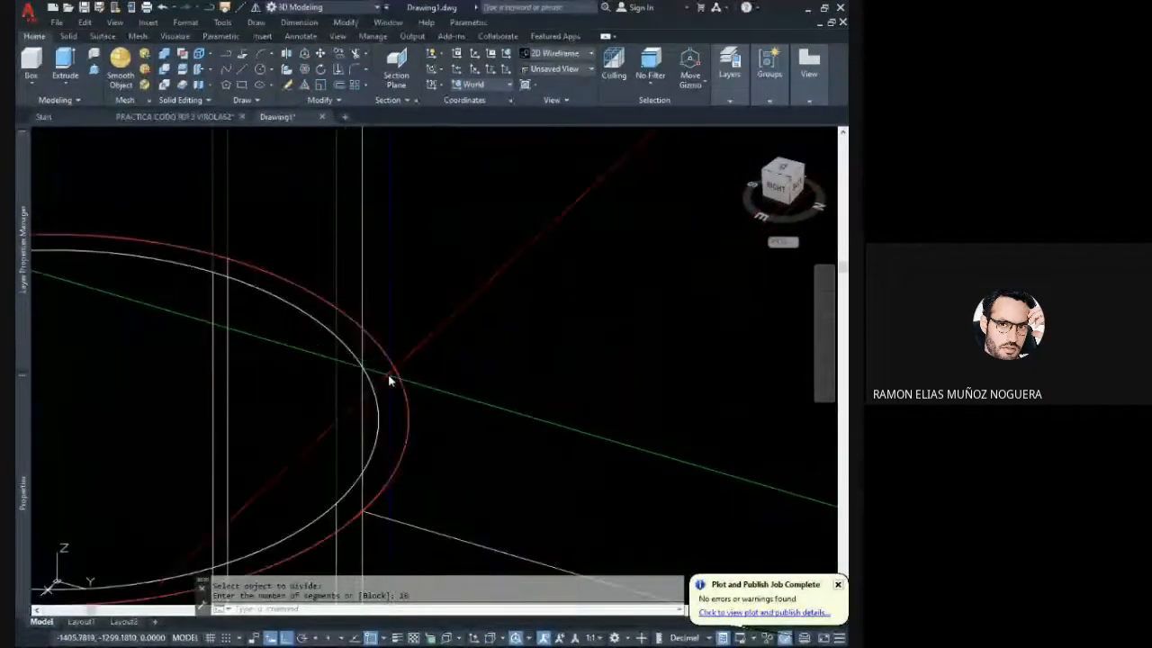
pyautogui.click(433, 384)
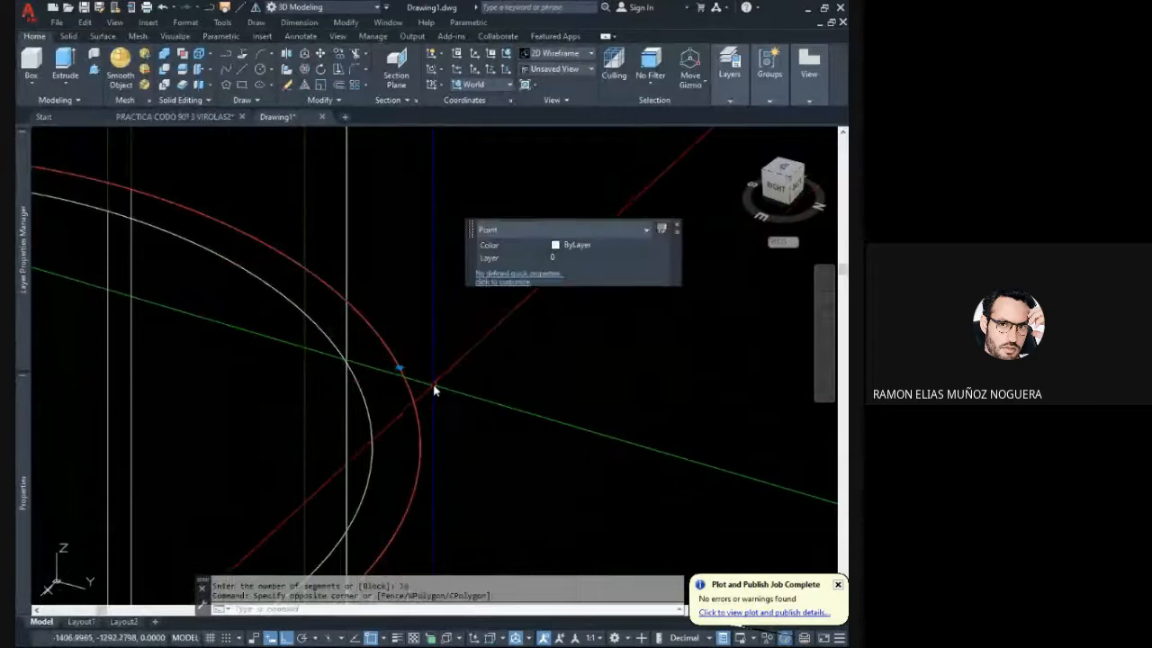
pyautogui.scroll(-5, 439, 389)
pyautogui.press('Escape')
pyautogui.press('Escape')
# - Set the drawing's point style to the X marker, with point size 5 relative to the screen
pyautogui.moveTo(366, 383); pyautogui.dragTo(417, 381, button='middle')
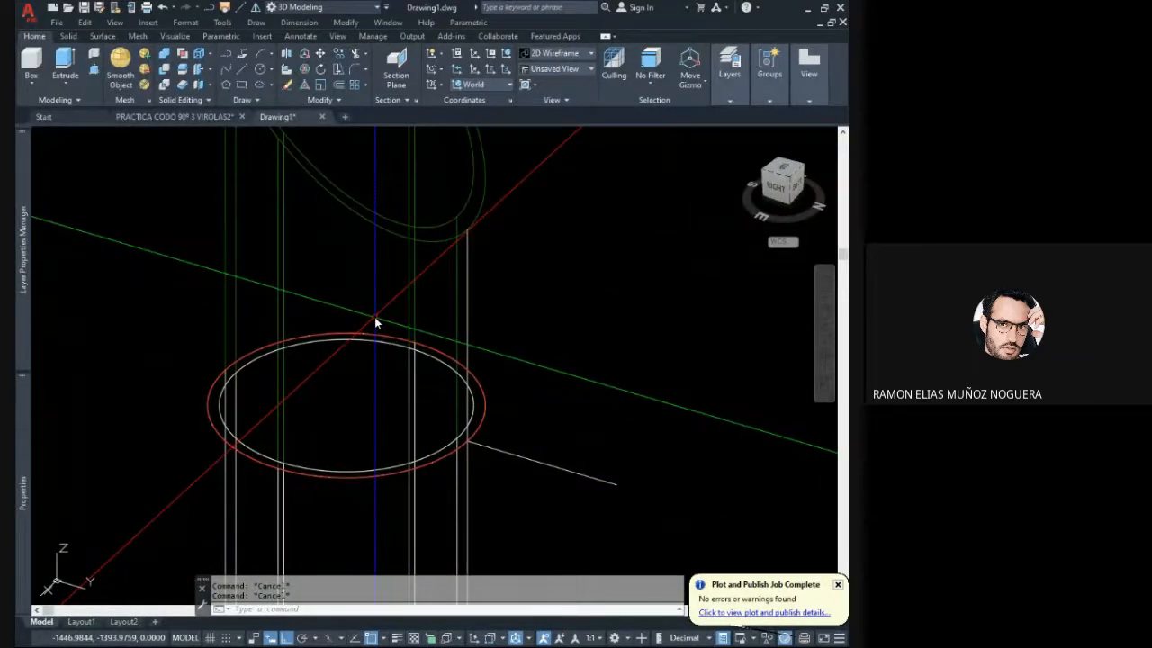
pyautogui.write('DO')
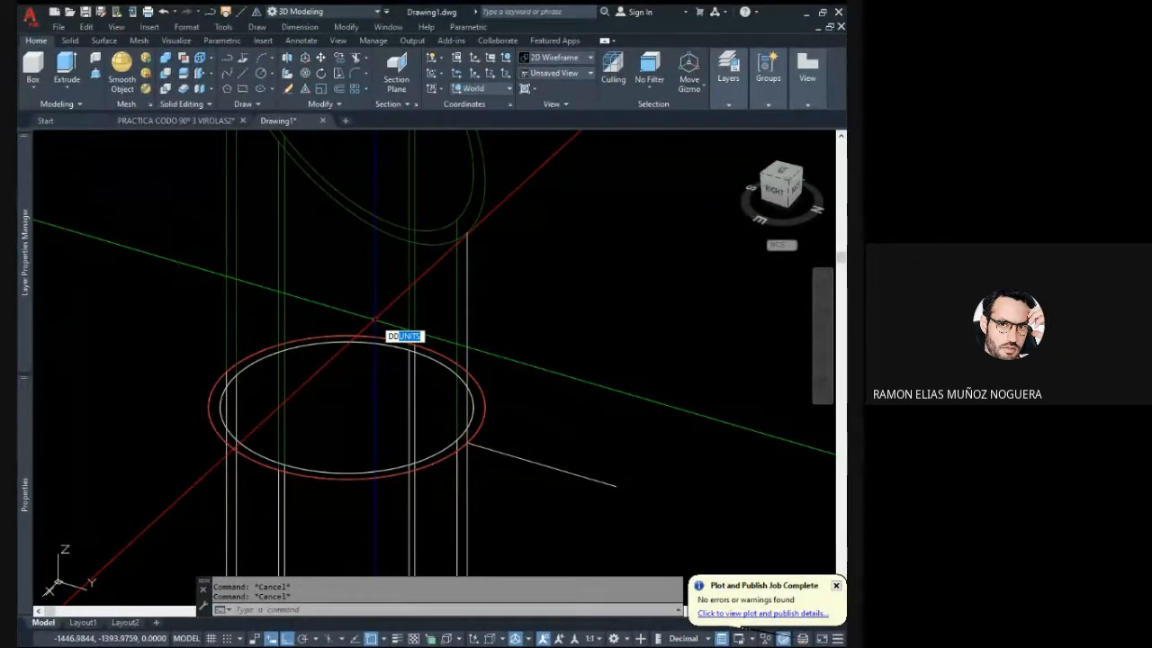
pyautogui.press('Return')
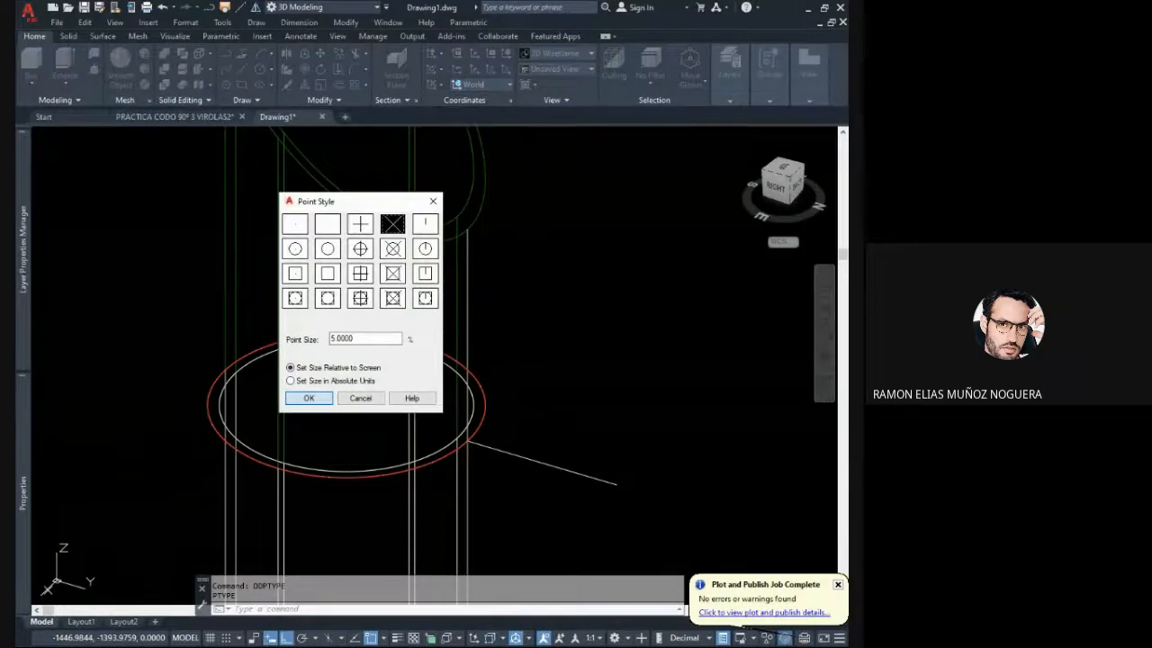
pyautogui.press('Return')
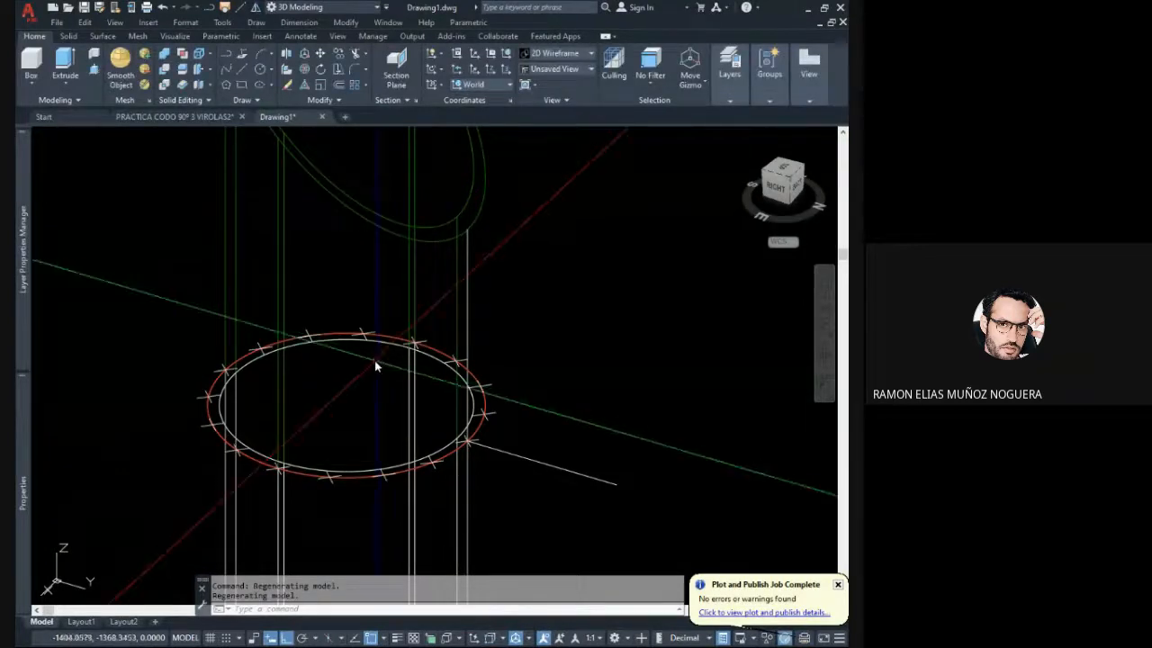
# - Draw a vertical line 150 long from the near-side division point of the red circle up to the slanted cut edge
pyautogui.moveTo(374, 360); pyautogui.dragTo(354, 430, button='middle')
pyautogui.scroll(-4, 400, 441)
pyautogui.scroll(2, 452, 416)
pyautogui.scroll(-2, 402, 413)
pyautogui.scroll(2, 352, 422)
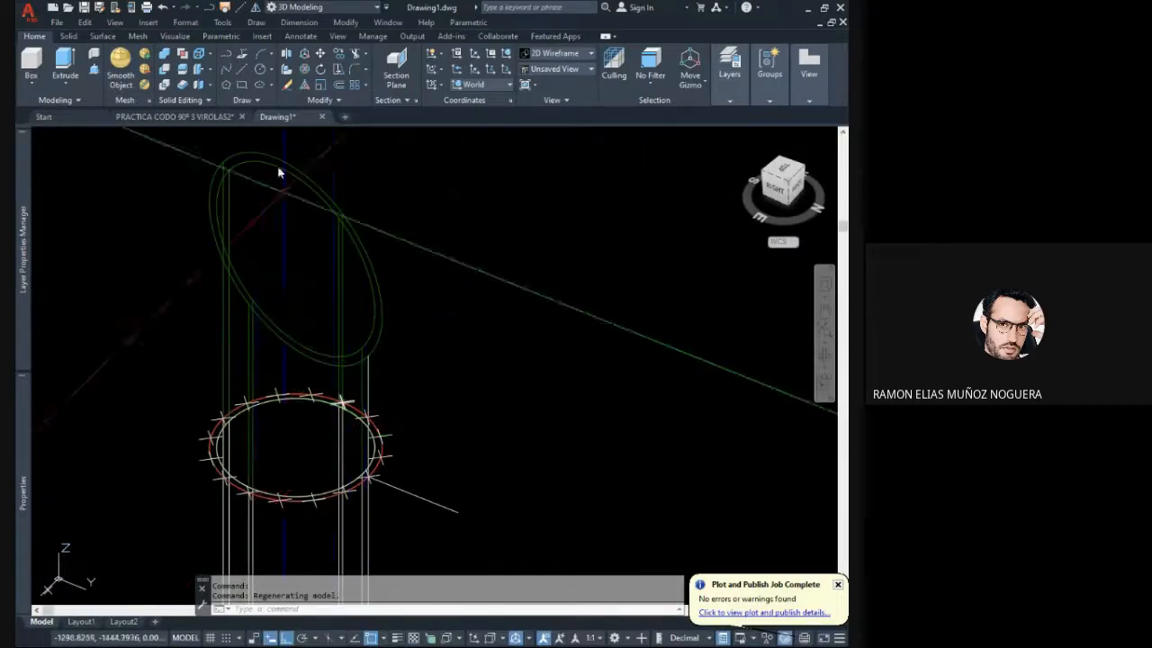
pyautogui.click(243, 71)
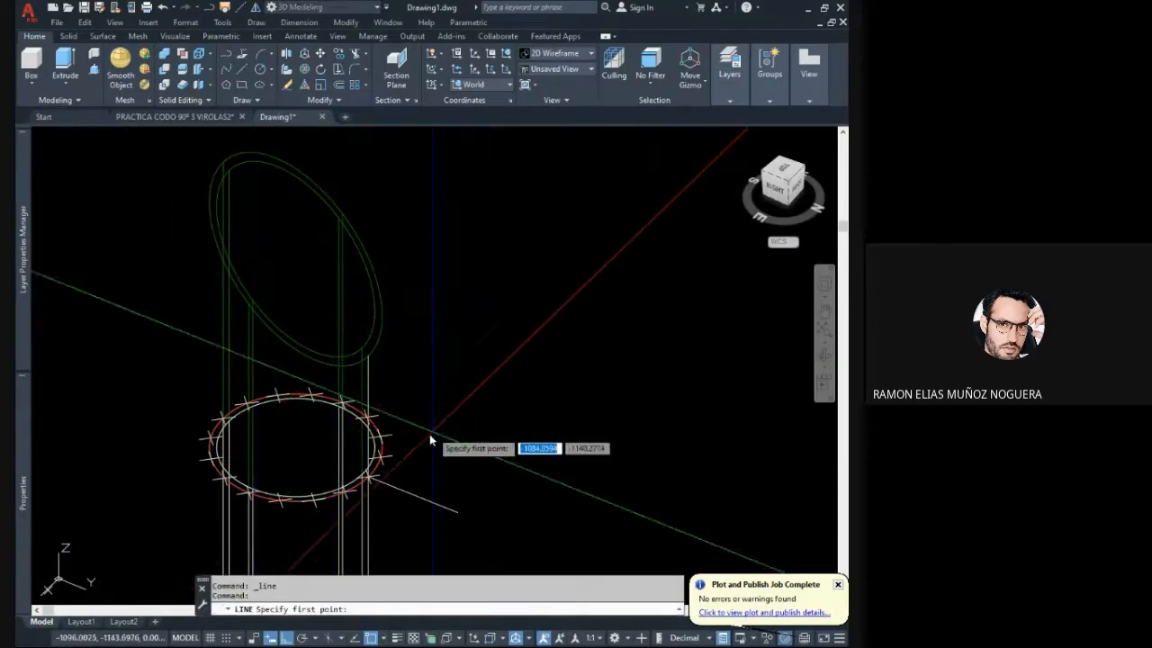
pyautogui.moveTo(398, 476); pyautogui.dragTo(456, 448, button='middle')
pyautogui.scroll(3, 455, 447)
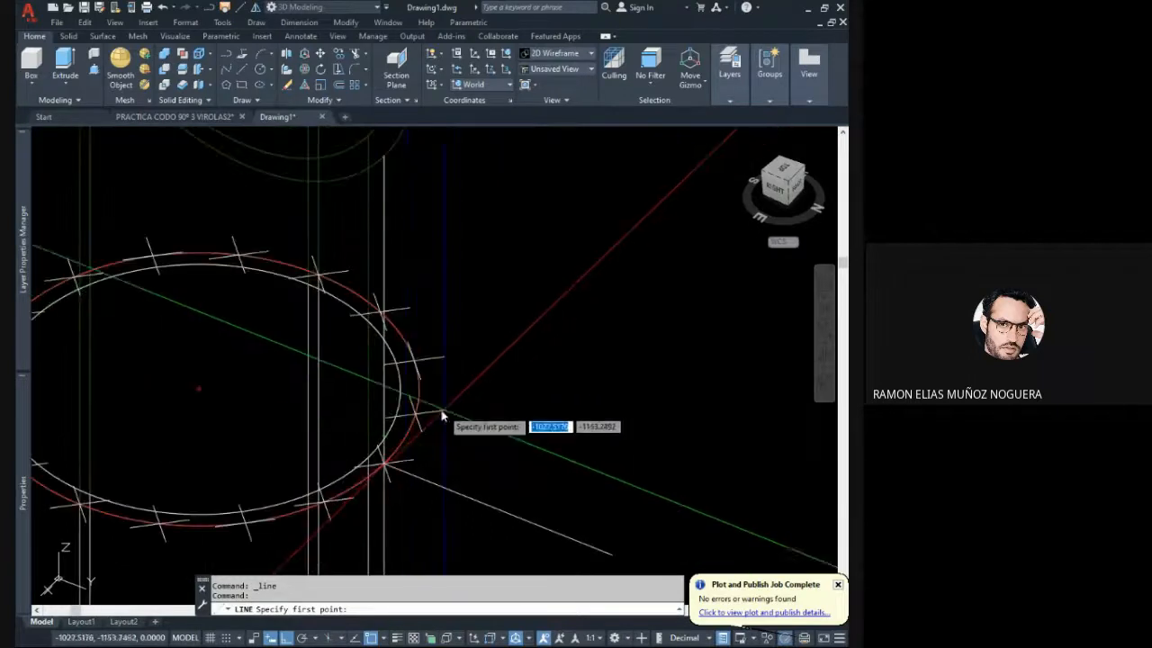
pyautogui.scroll(-2, 421, 445)
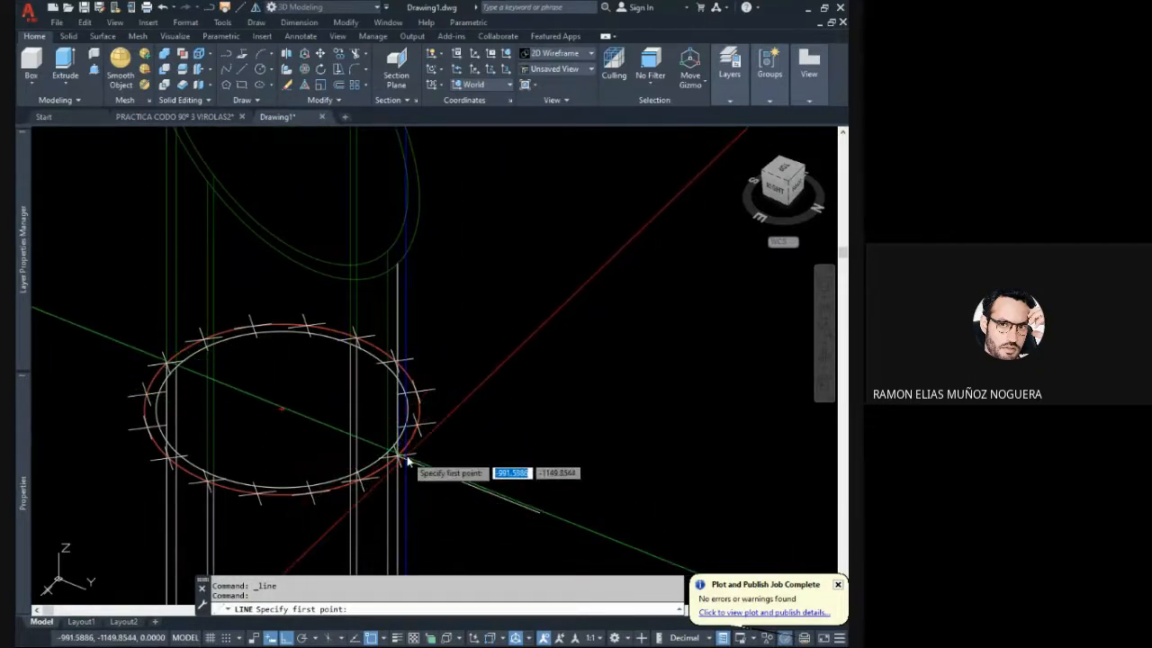
pyautogui.keyDown('shift'); pyautogui.moveTo(400, 455); pyautogui.dragTo(435, 436, button='middle'); pyautogui.keyUp('shift')
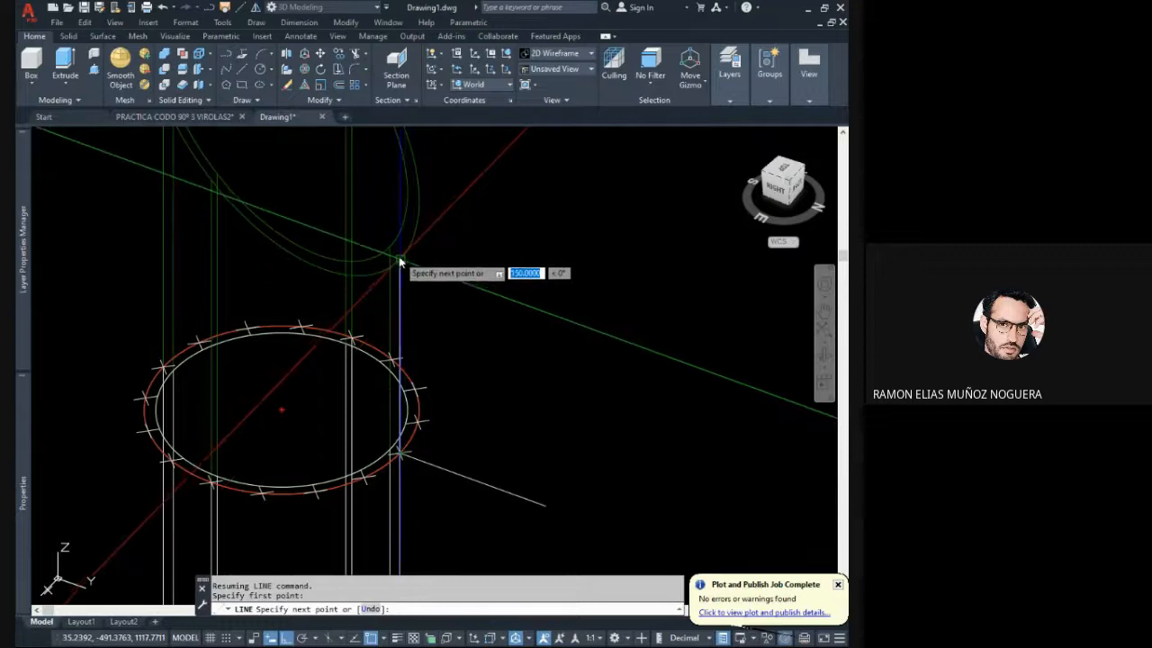
pyautogui.press('Escape')
# - Draw a vertical line from the division point on the opposite side of the red circle up to the slanted cut edge
pyautogui.rightClick(470, 261)
pyautogui.click(484, 271)
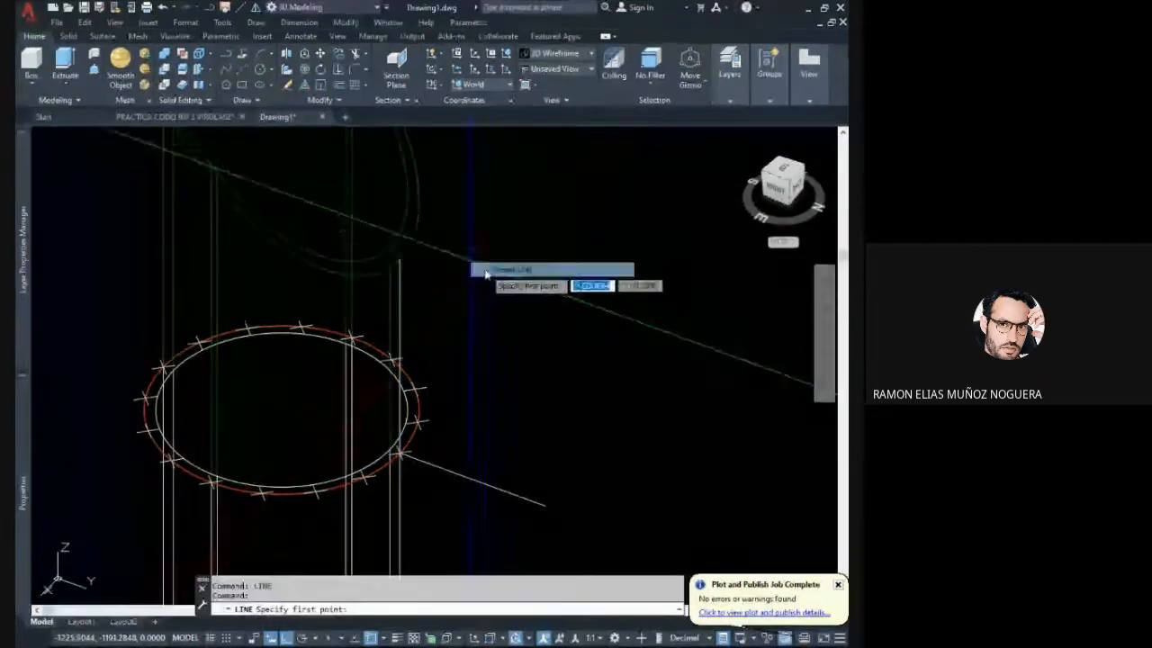
pyautogui.scroll(-3, 481, 288)
pyautogui.keyDown('shift'); pyautogui.moveTo(365, 370); pyautogui.dragTo(412, 386, button='middle'); pyautogui.keyUp('shift')
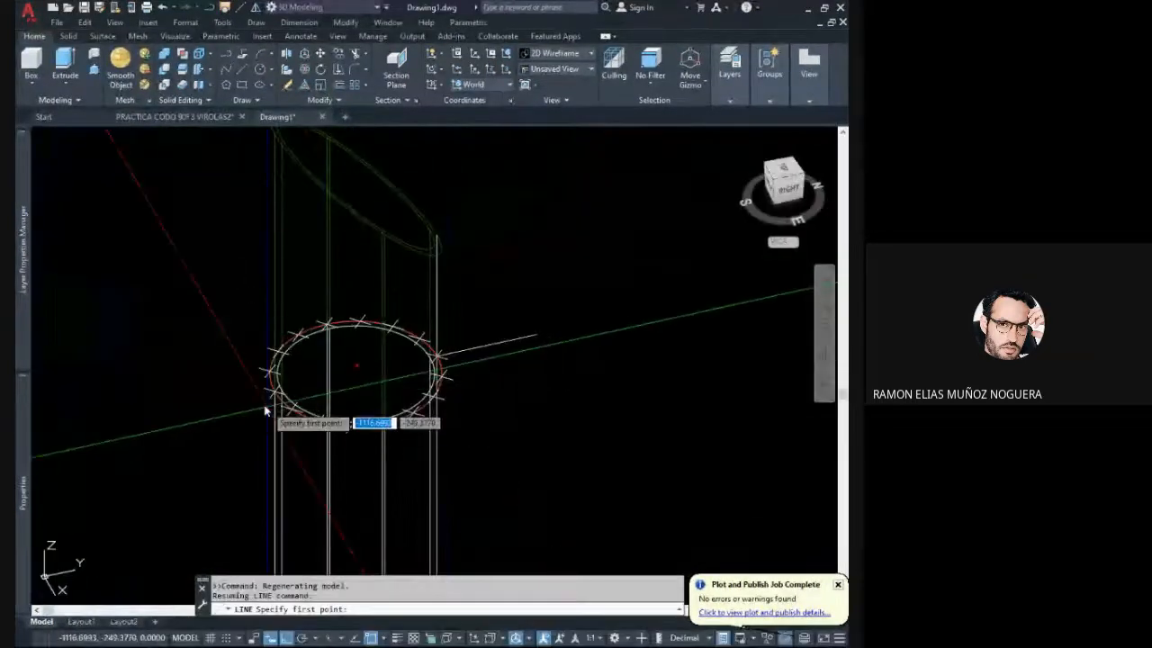
pyautogui.moveTo(280, 271); pyautogui.dragTo(284, 427, button='middle')
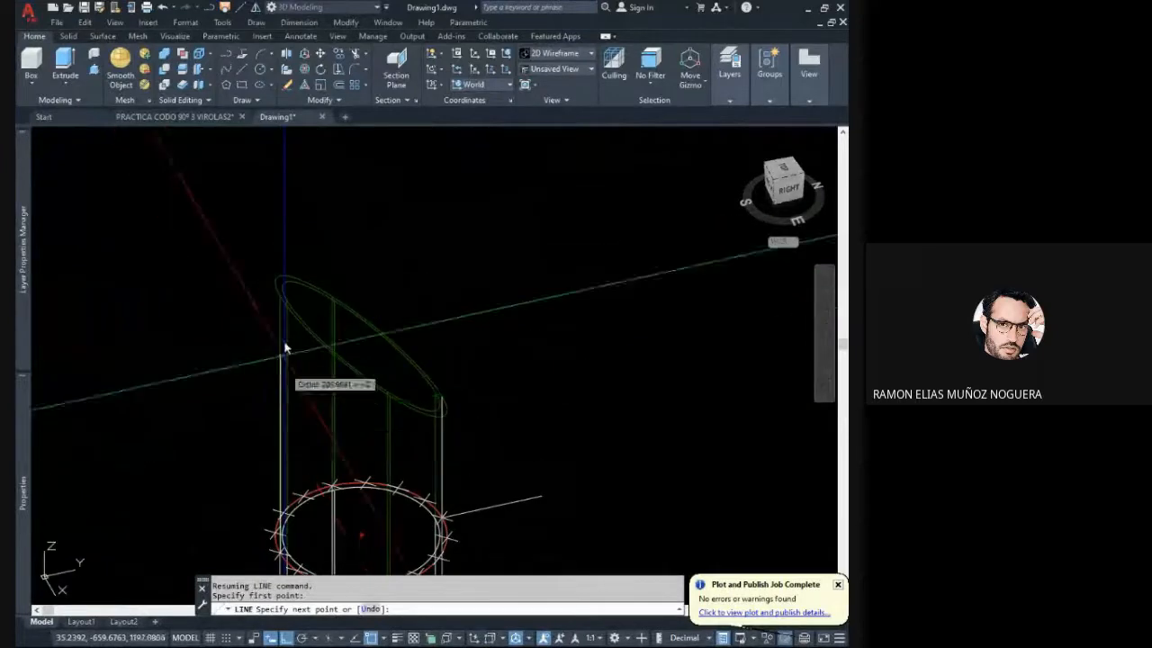
pyautogui.scroll(7, 286, 311)
pyautogui.click(267, 264)
pyautogui.press('Escape')
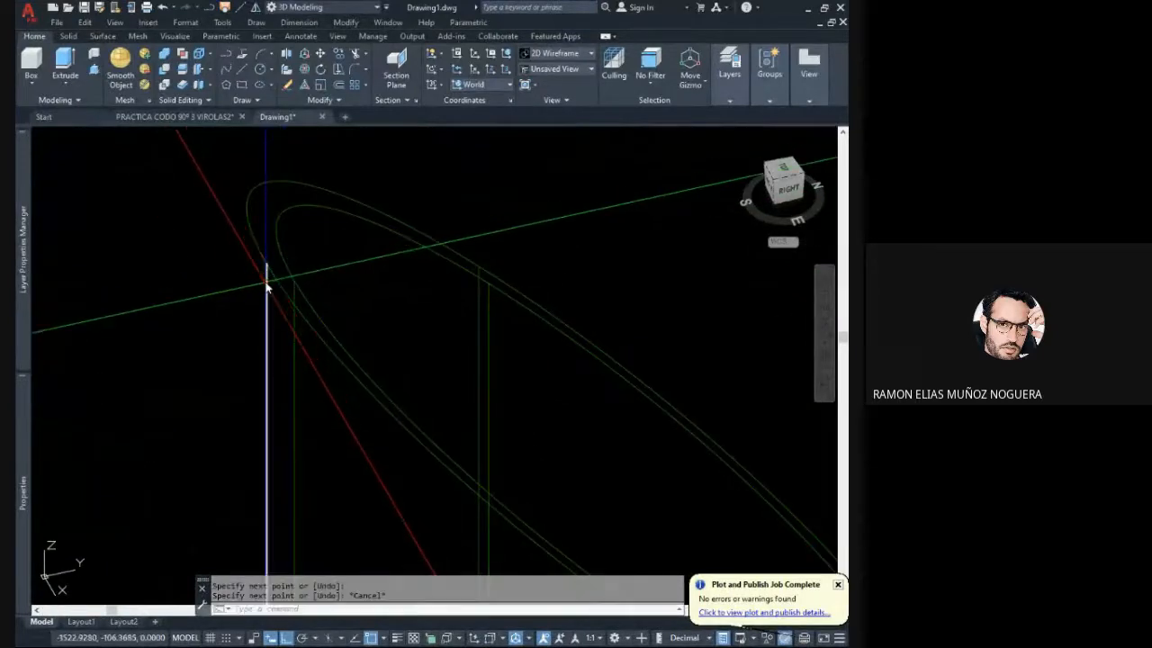
pyautogui.click(268, 288)
pyautogui.scroll(-4, 269, 290)
pyautogui.keyDown('shift'); pyautogui.moveTo(271, 297); pyautogui.dragTo(211, 320, button='middle'); pyautogui.keyUp('shift')
pyautogui.write('l')
pyautogui.press('Return')
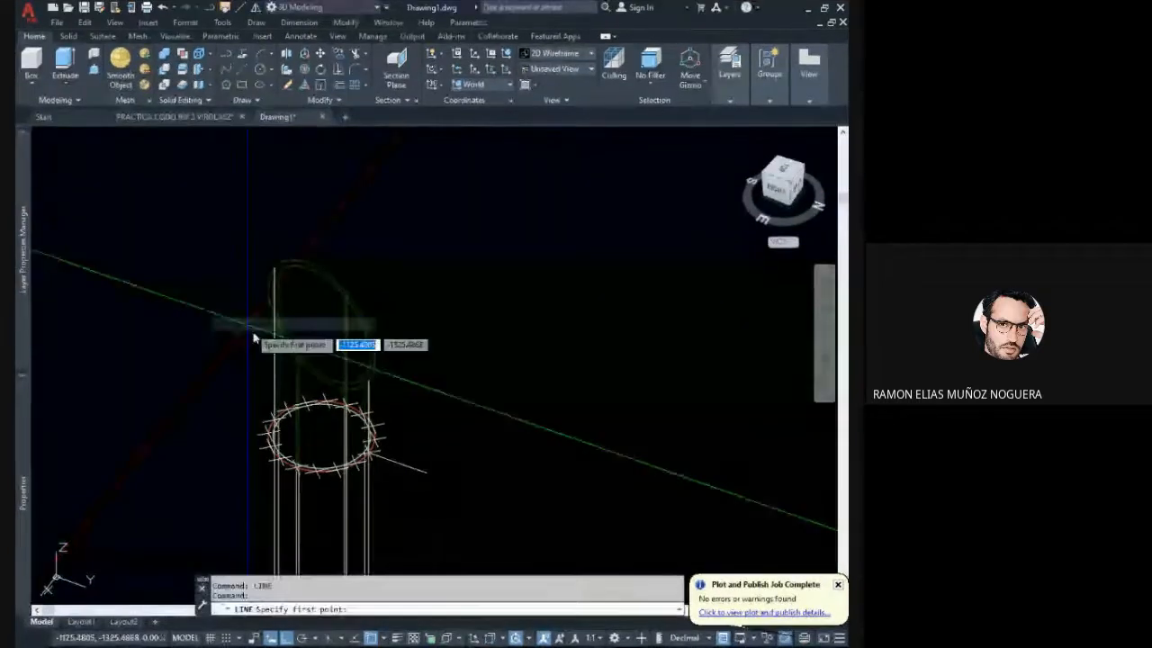
pyautogui.scroll(6, 269, 440)
pyautogui.scroll(-5, 267, 450)
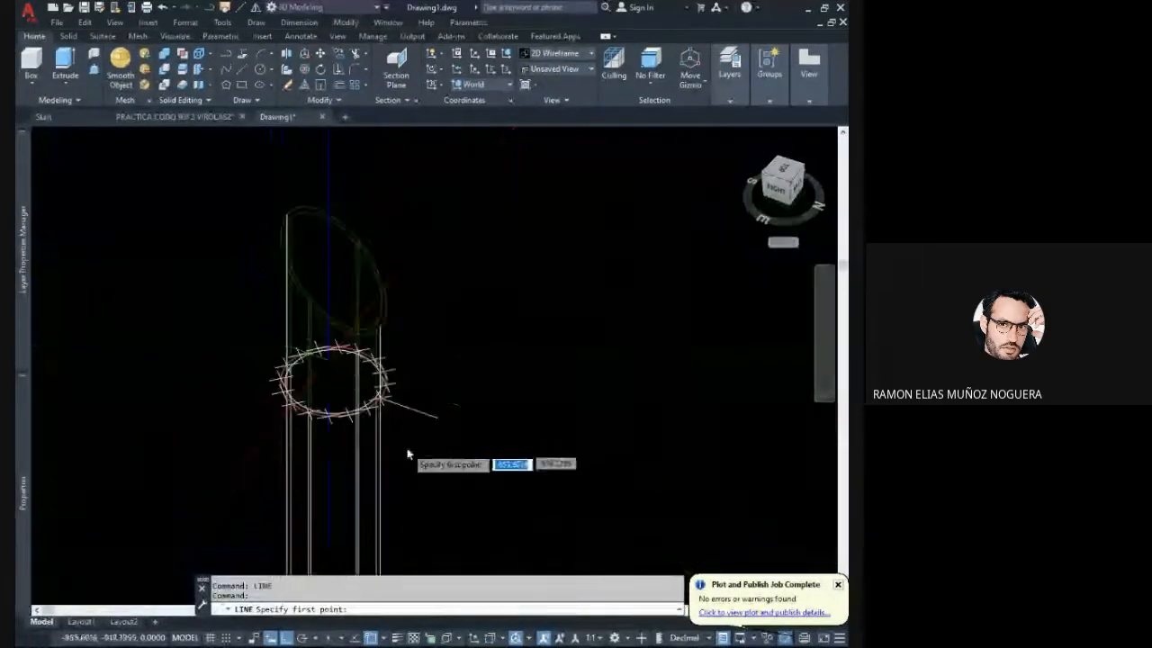
pyautogui.scroll(3, 411, 455)
pyautogui.moveTo(371, 436)
pyautogui.keyDown('shift'); pyautogui.mouseDown(button='middle')
pyautogui.moveTo(329, 416)
pyautogui.moveTo(372, 429)
pyautogui.mouseUp(button='middle'); pyautogui.keyUp('shift')
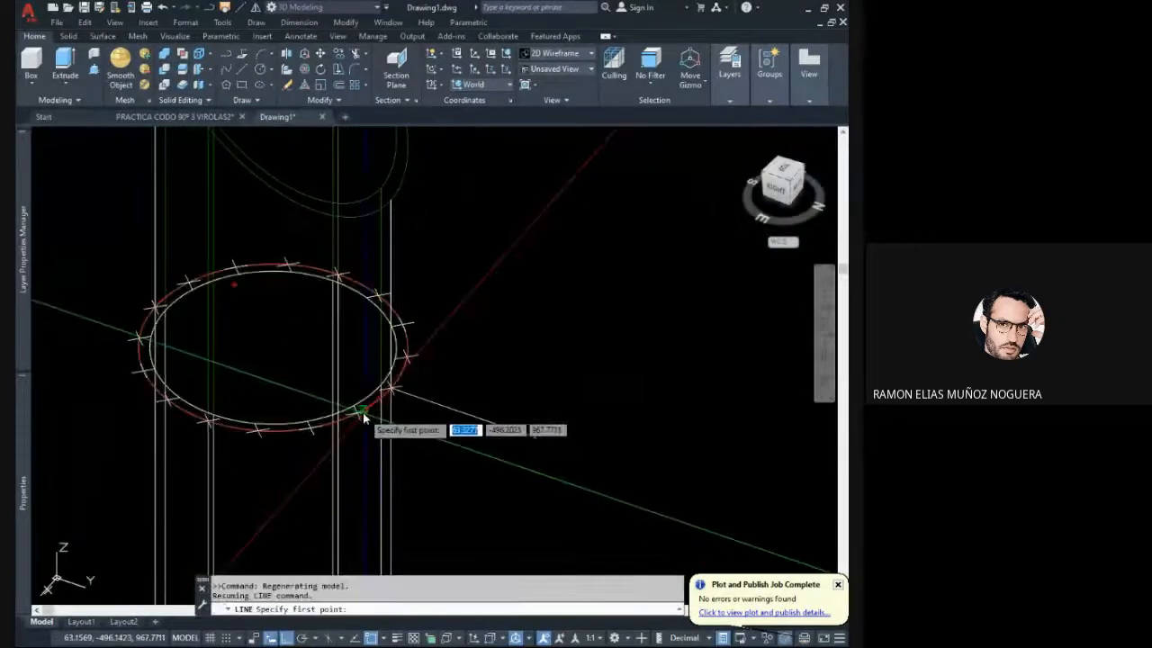
pyautogui.click(359, 413)
pyautogui.moveTo(361, 250)
pyautogui.mouseDown(button='middle')
pyautogui.moveTo(361, 336)
pyautogui.moveTo(377, 365)
pyautogui.mouseUp(button='middle')
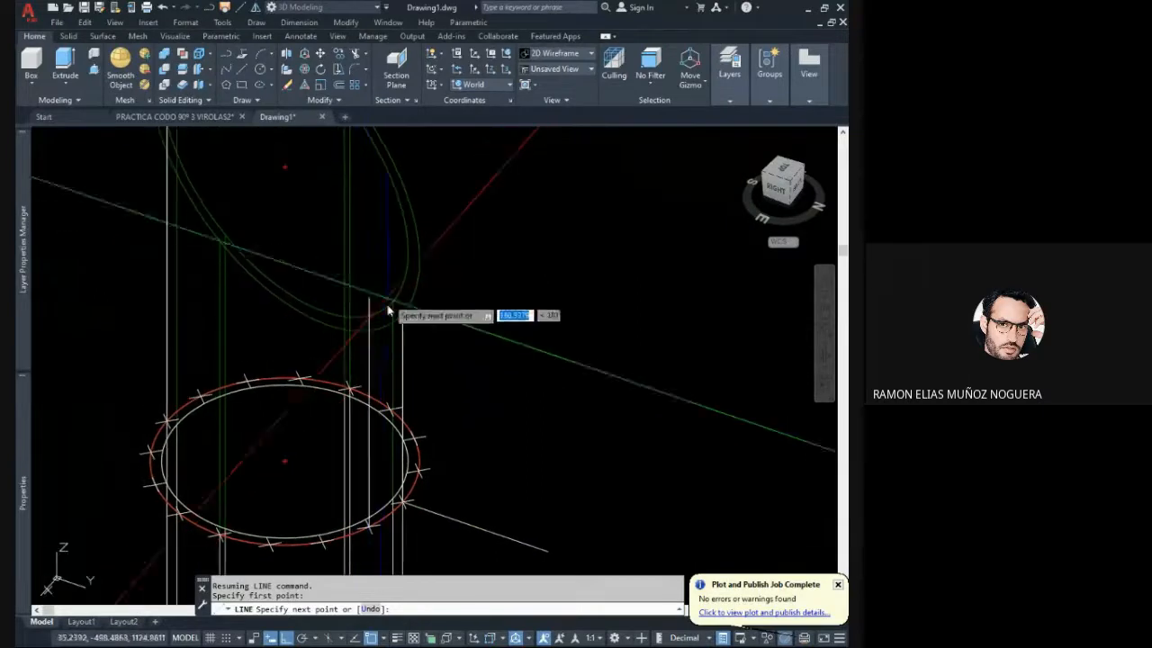
pyautogui.press('Escape')
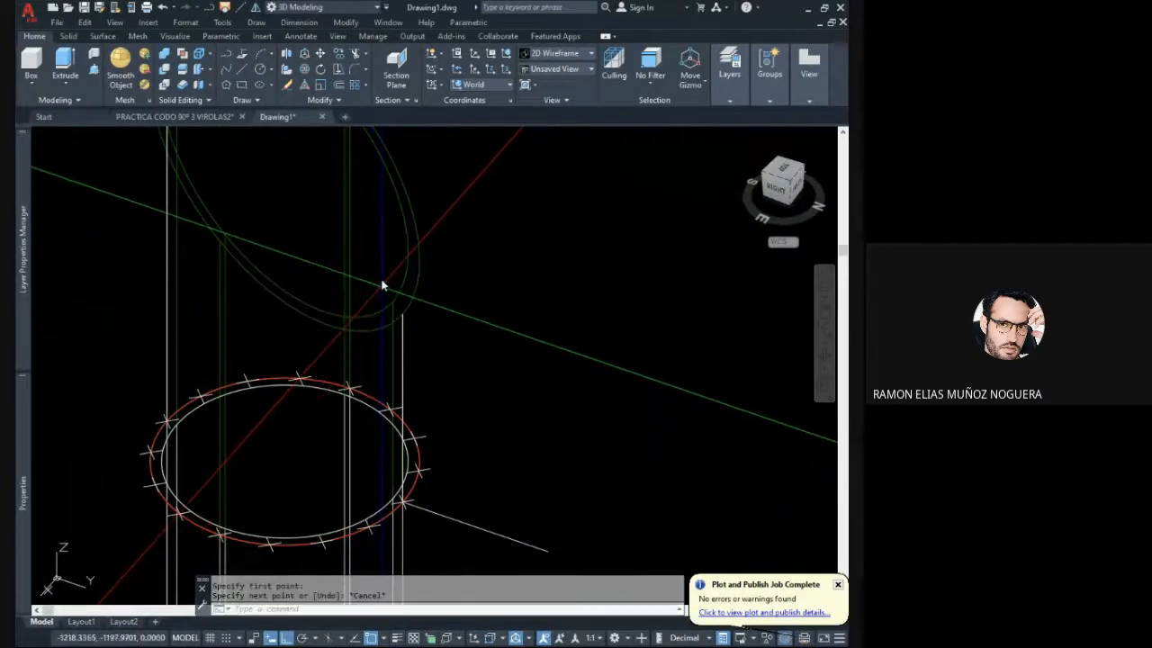
# - Draw a vertical line from the division point beside the near-side one upward past the slanted cut edge
pyautogui.click(243, 71)
pyautogui.moveTo(358, 372); pyautogui.dragTo(369, 354, button='middle')
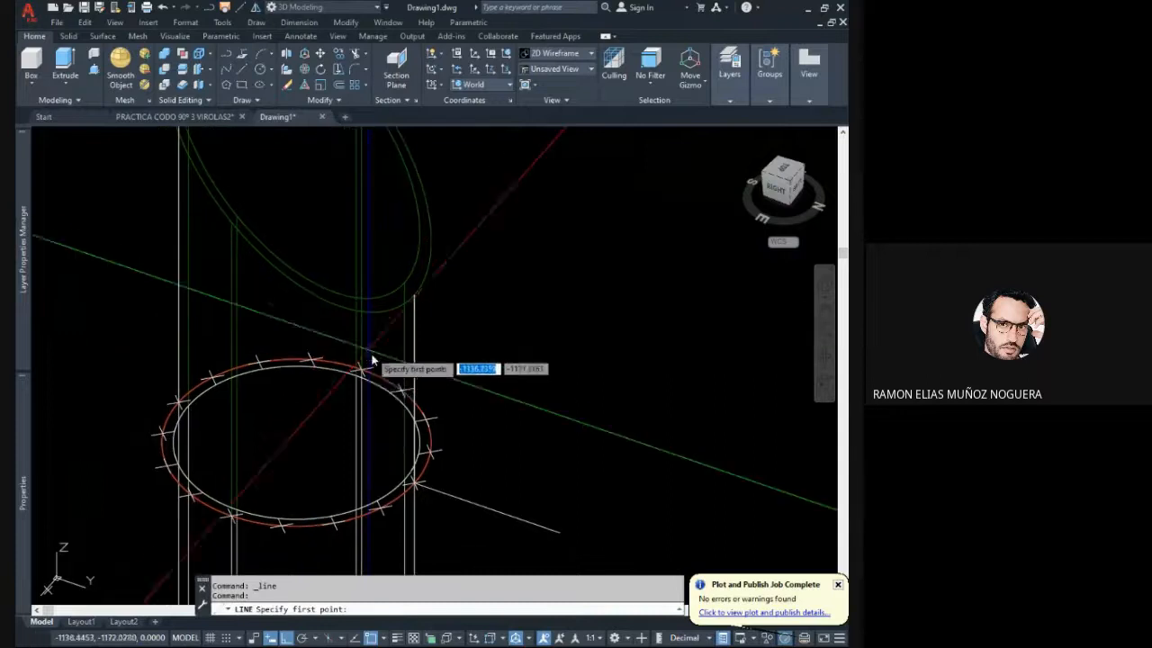
pyautogui.click(382, 510)
pyautogui.scroll(2, 385, 383)
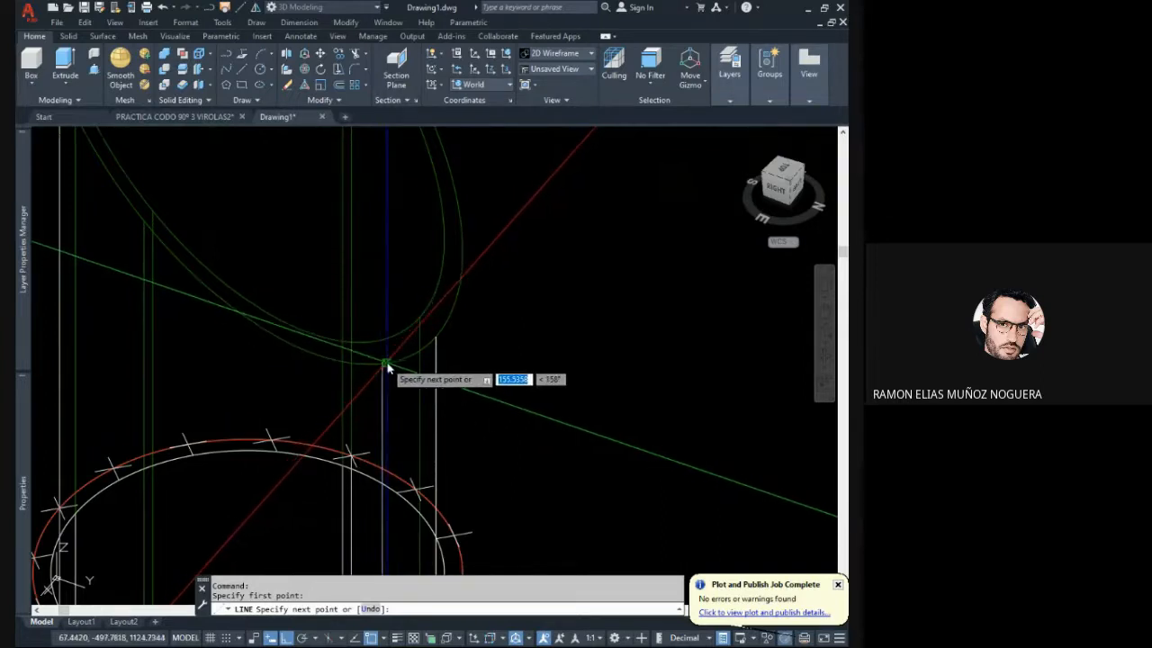
pyautogui.moveTo(385, 364); pyautogui.dragTo(383, 329, button='middle')
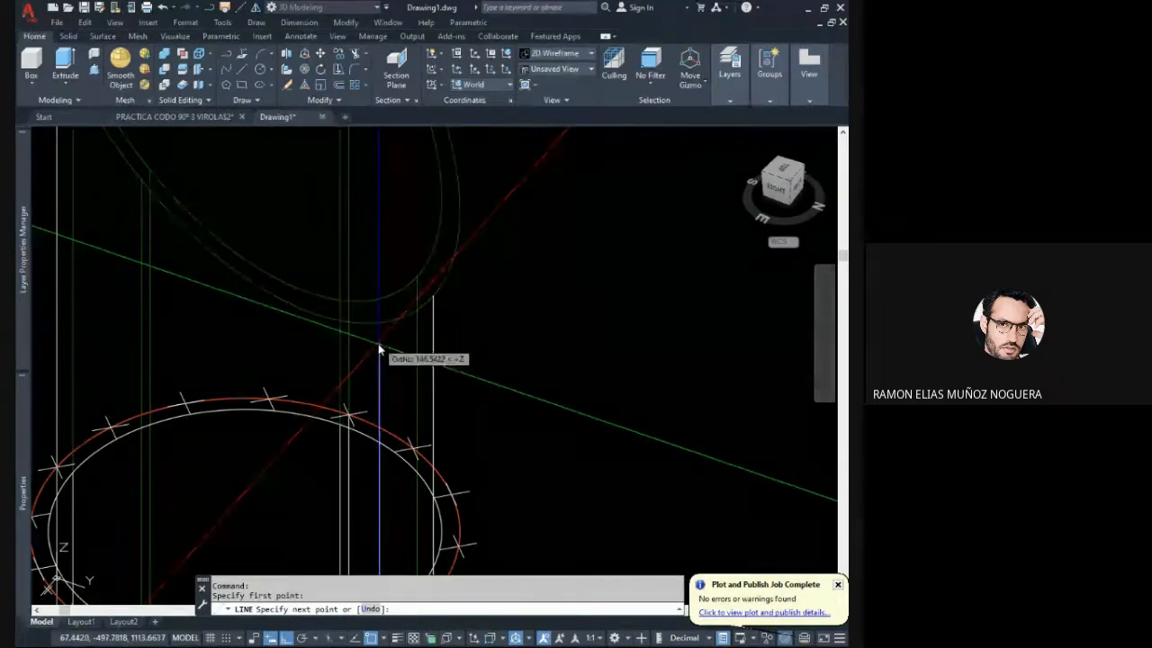
pyautogui.scroll(2, 380, 330)
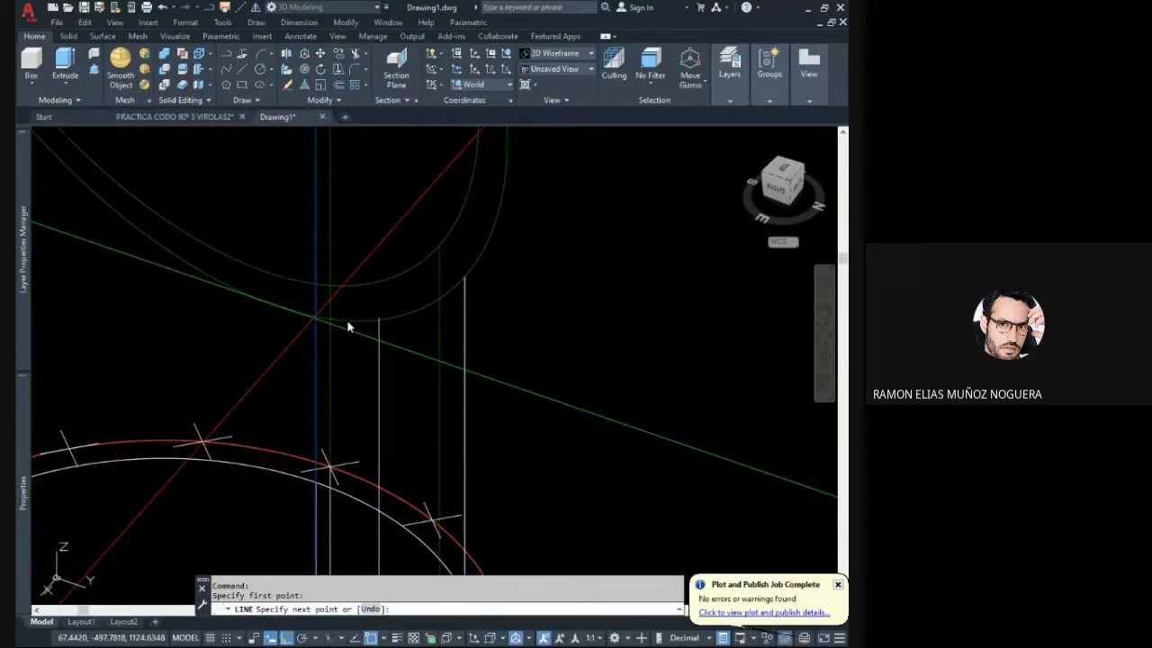
pyautogui.moveTo(416, 298); pyautogui.dragTo(416, 319, button='middle')
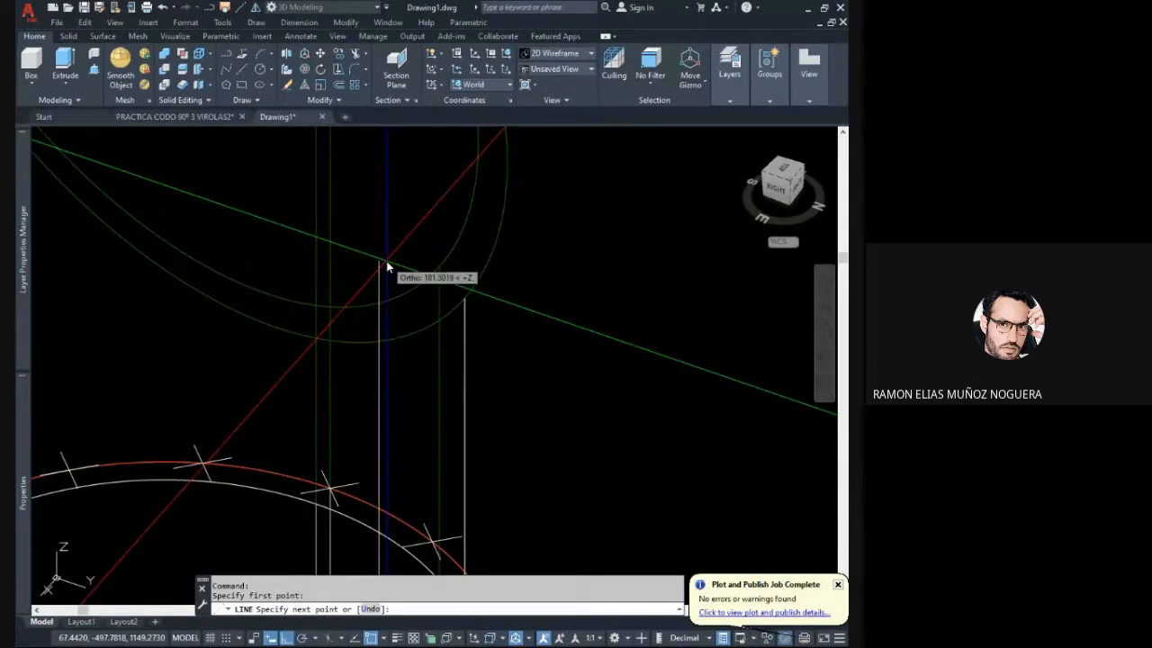
pyautogui.click(378, 272)
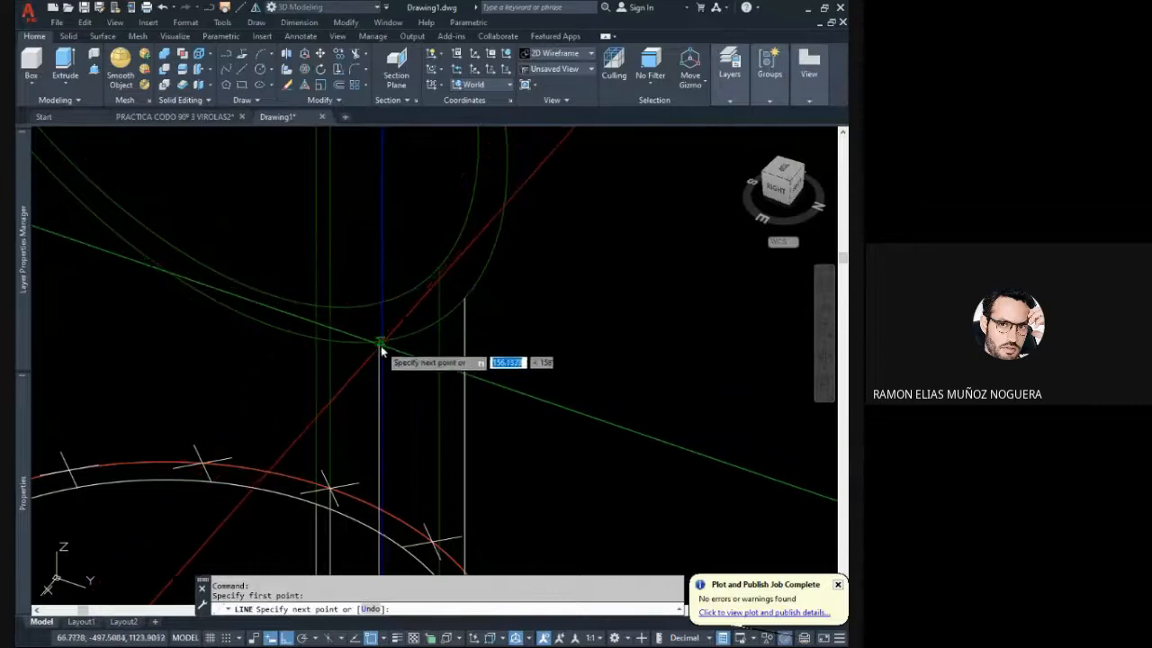
pyautogui.press('Escape')
# - Try to stretch the upper end of that vertical line to the outer edge of the slanted cut
pyautogui.click(377, 278)
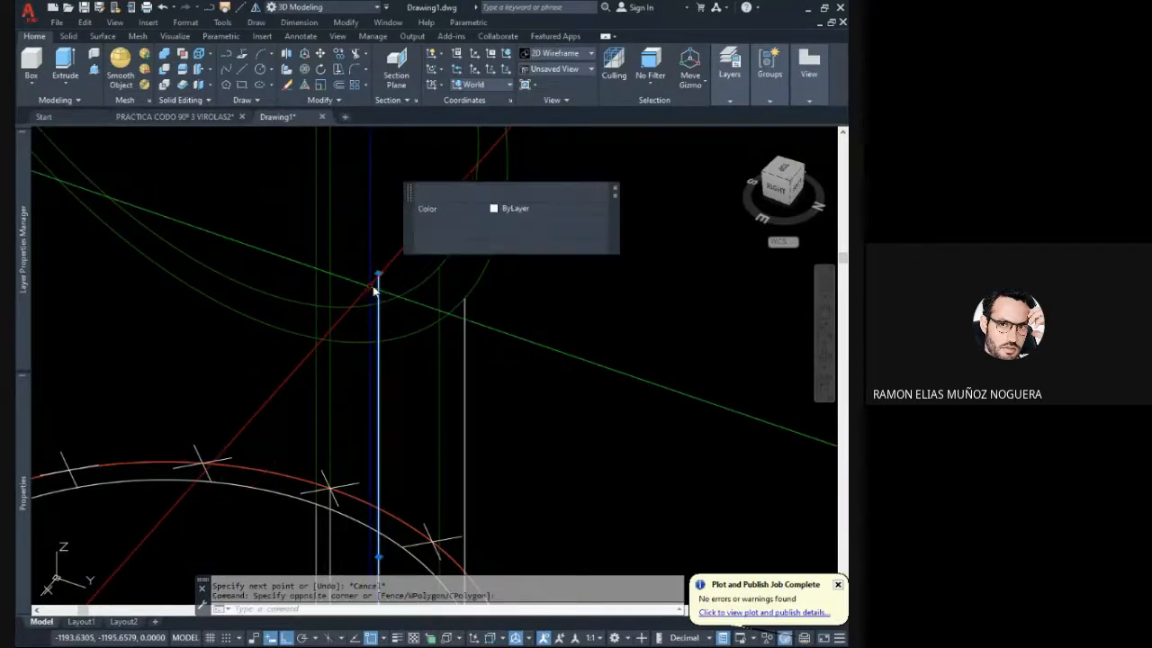
pyautogui.click(378, 273)
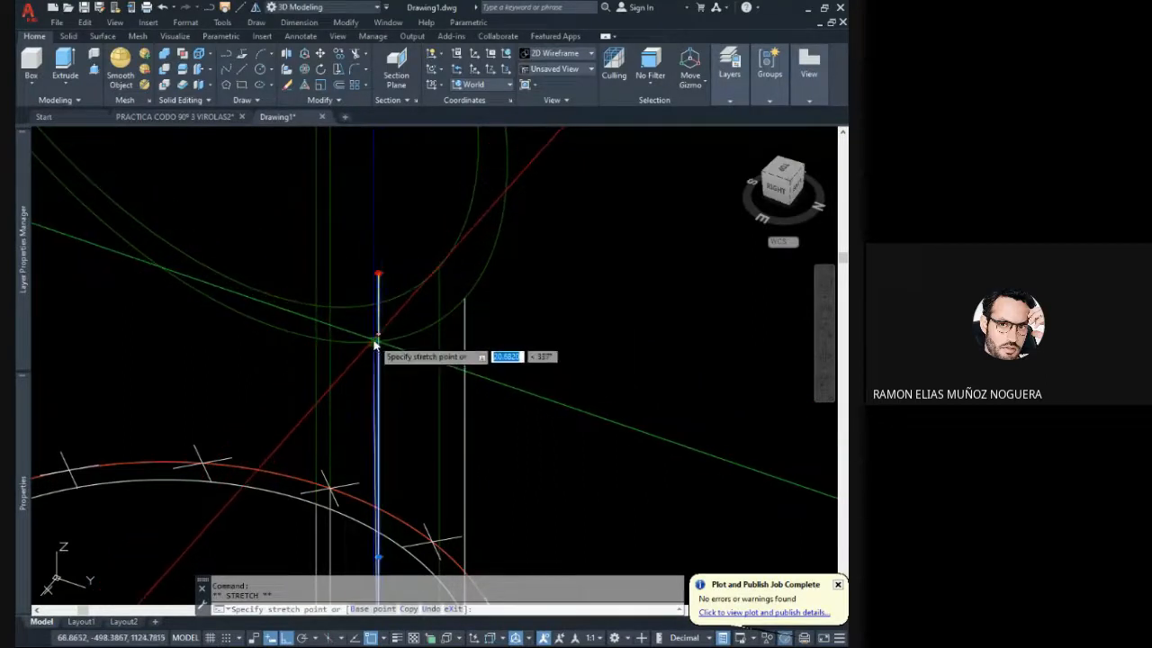
pyautogui.press('Escape')
pyautogui.press('Escape')
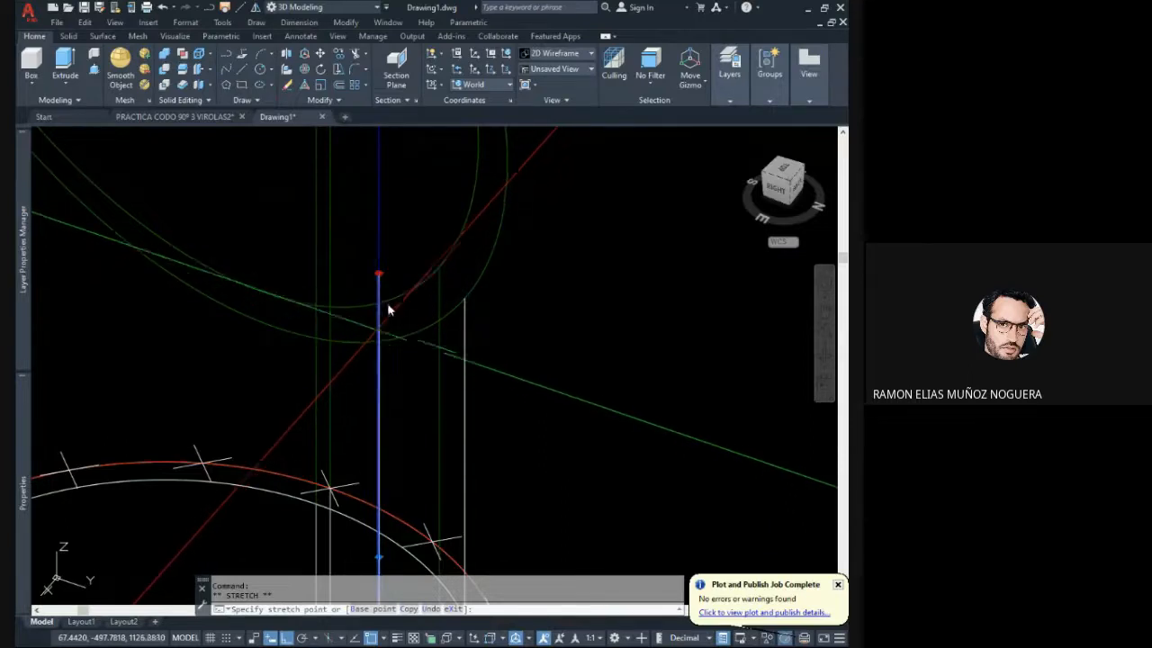
# - Delete the vertical line that overshoots the slanted cut edge
pyautogui.scroll(-5, 393, 285)
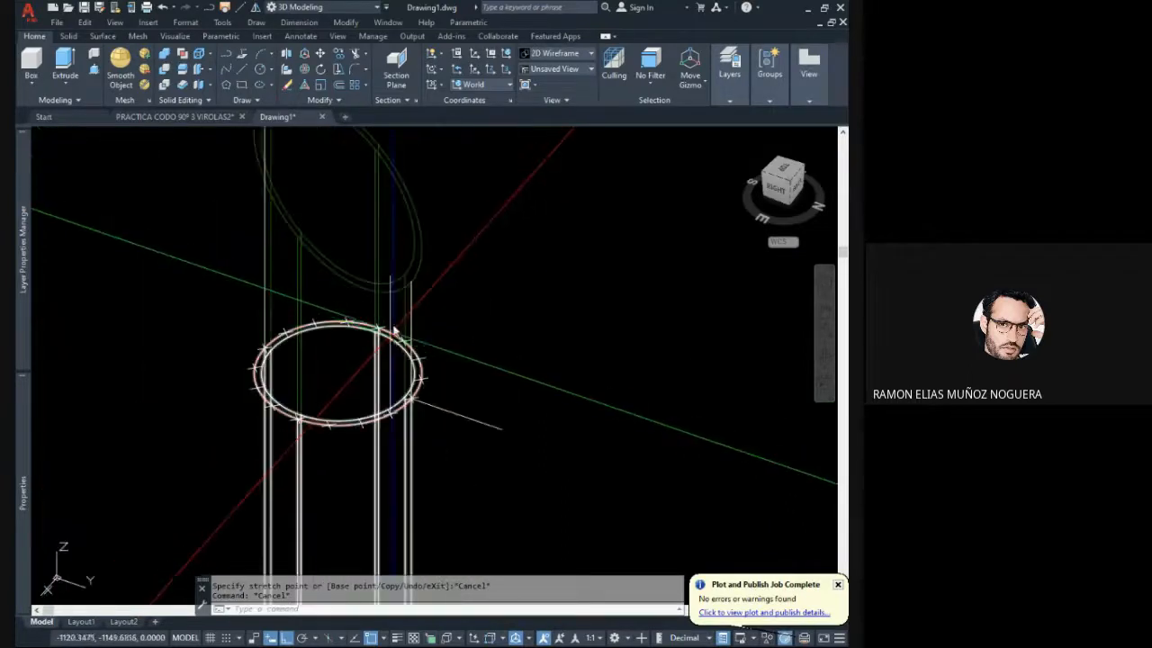
pyautogui.click(390, 315)
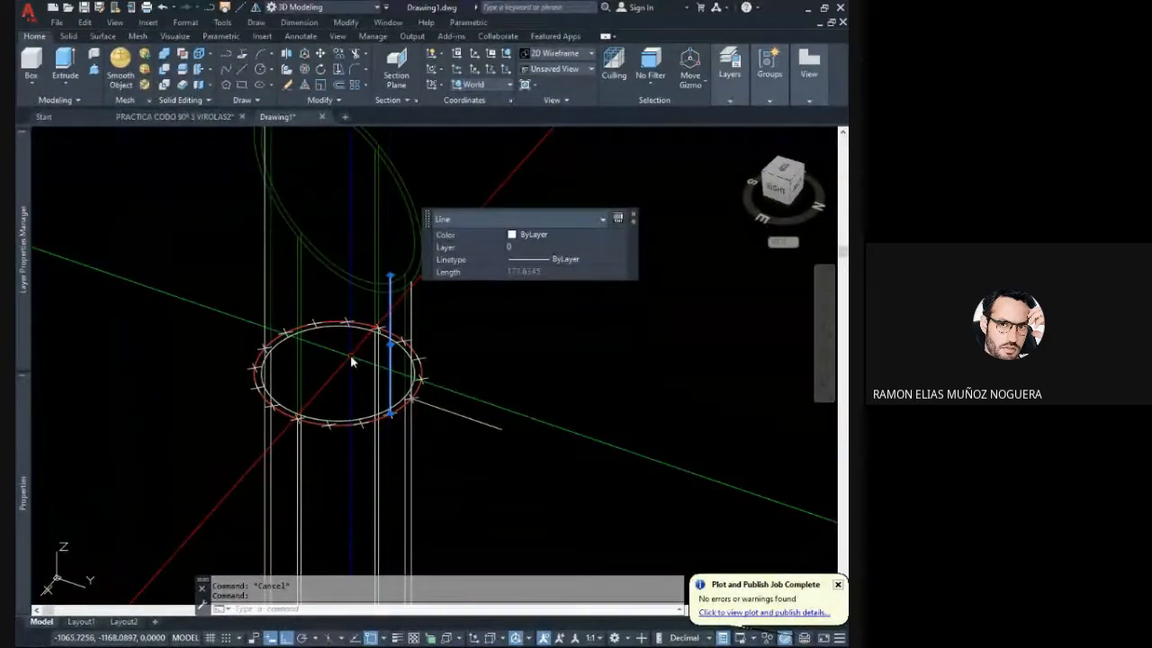
pyautogui.press('Delete')
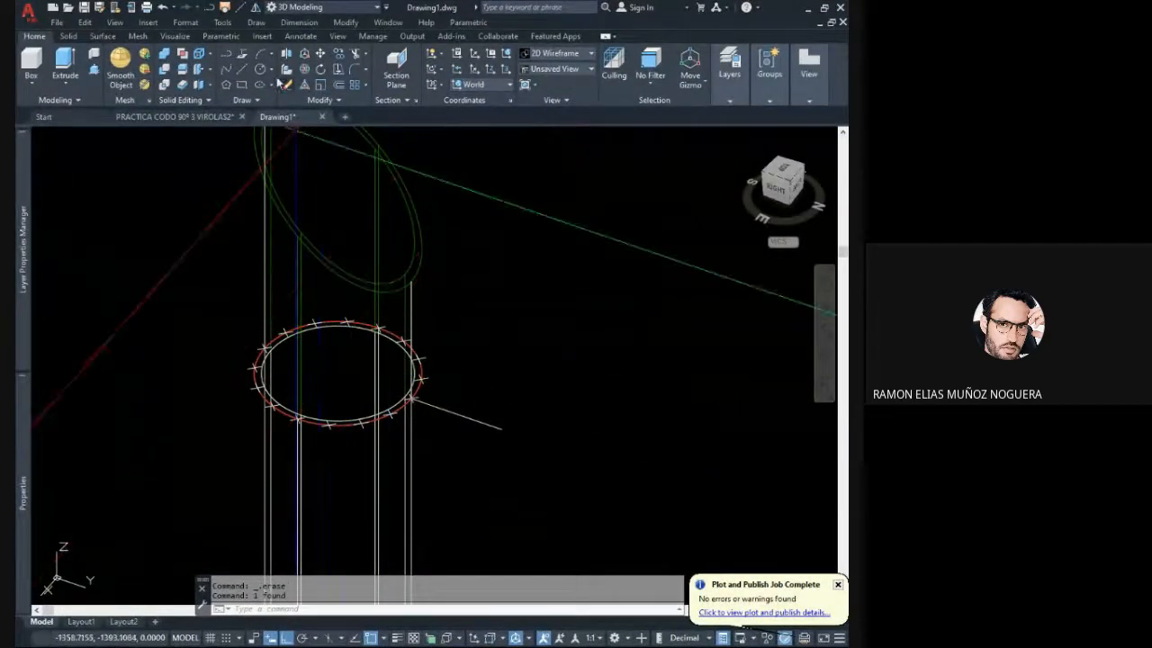
# - Draw a radius line 84.15 long from the centre of the red circle to its near-side division point
pyautogui.click(246, 66)
pyautogui.scroll(3, 422, 310)
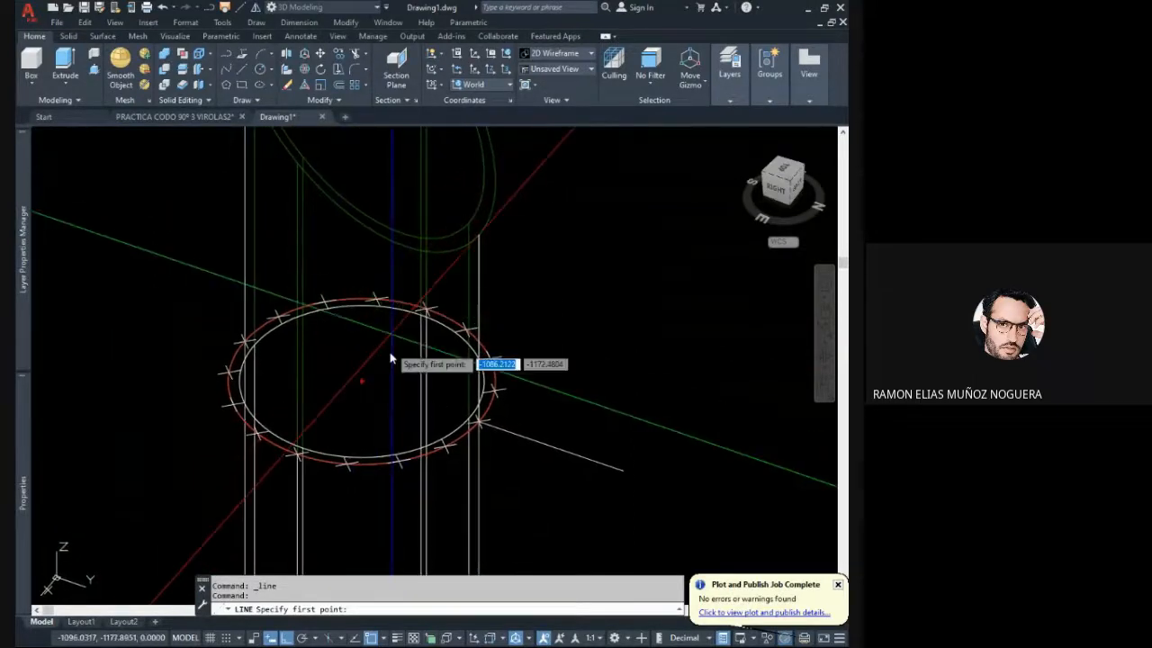
pyautogui.click(363, 383)
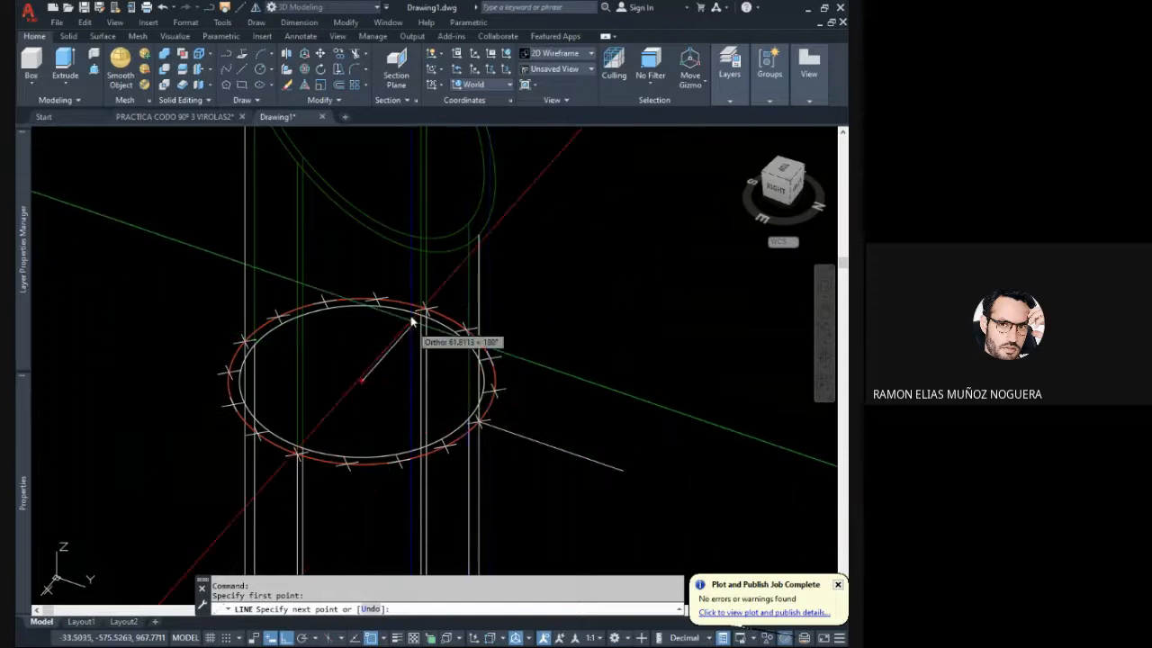
pyautogui.click(478, 421)
pyautogui.press('Escape')
# - Delete the line that extends outward from the near-side division point of the red circle
pyautogui.click(557, 467)
pyautogui.click(532, 416)
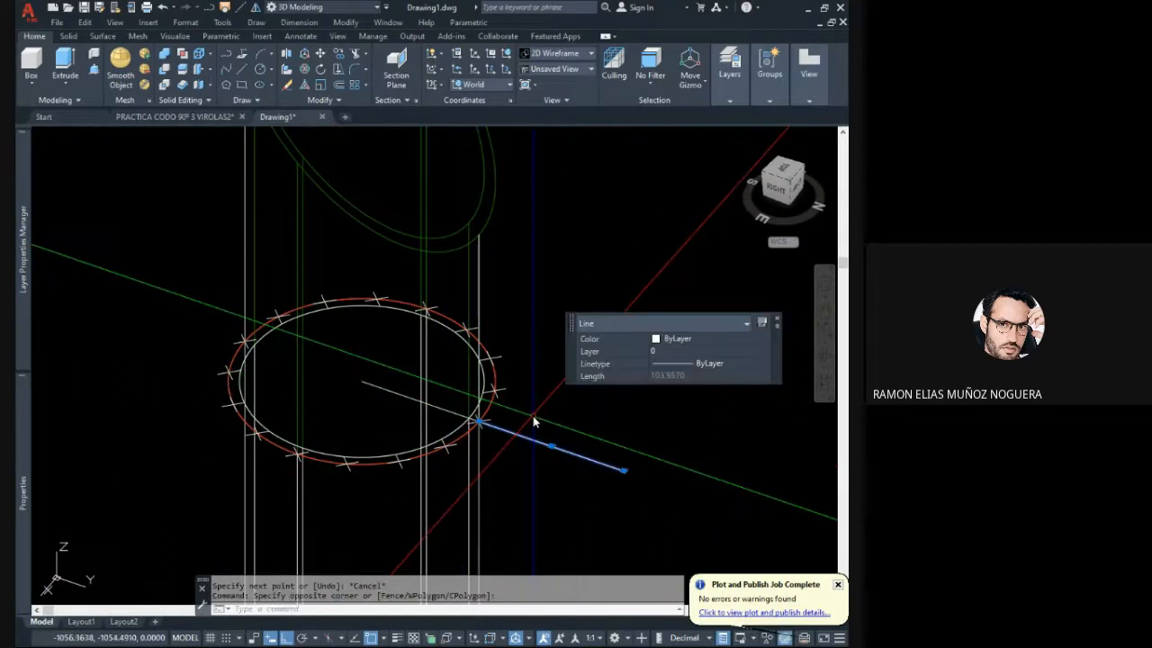
pyautogui.press('Delete')
# - Try a polar array of the radius line about the red circle's centre with 16, then 24 items, and undo it
pyautogui.click(405, 409)
pyautogui.click(374, 367)
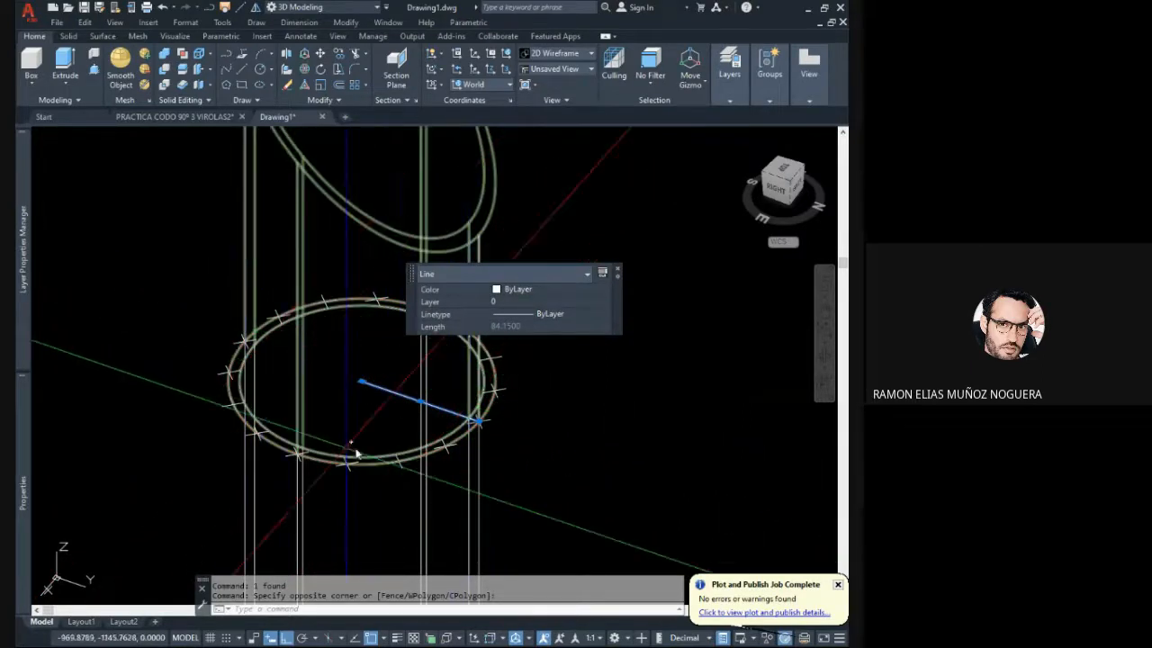
pyautogui.press('Escape')
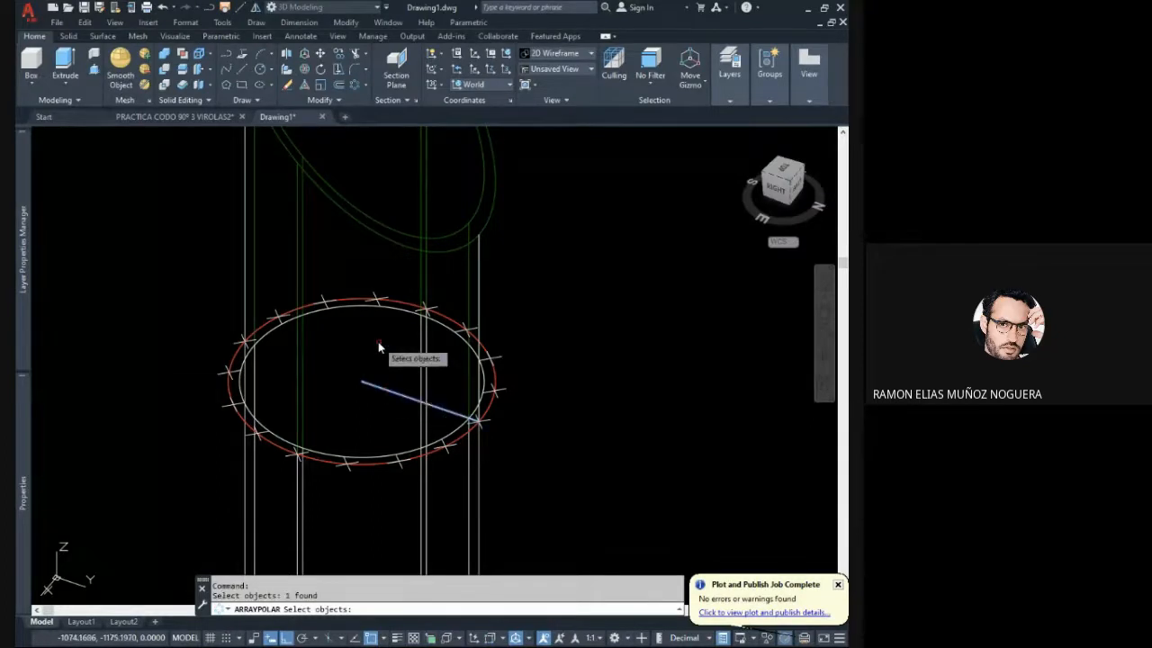
pyautogui.press('Return')
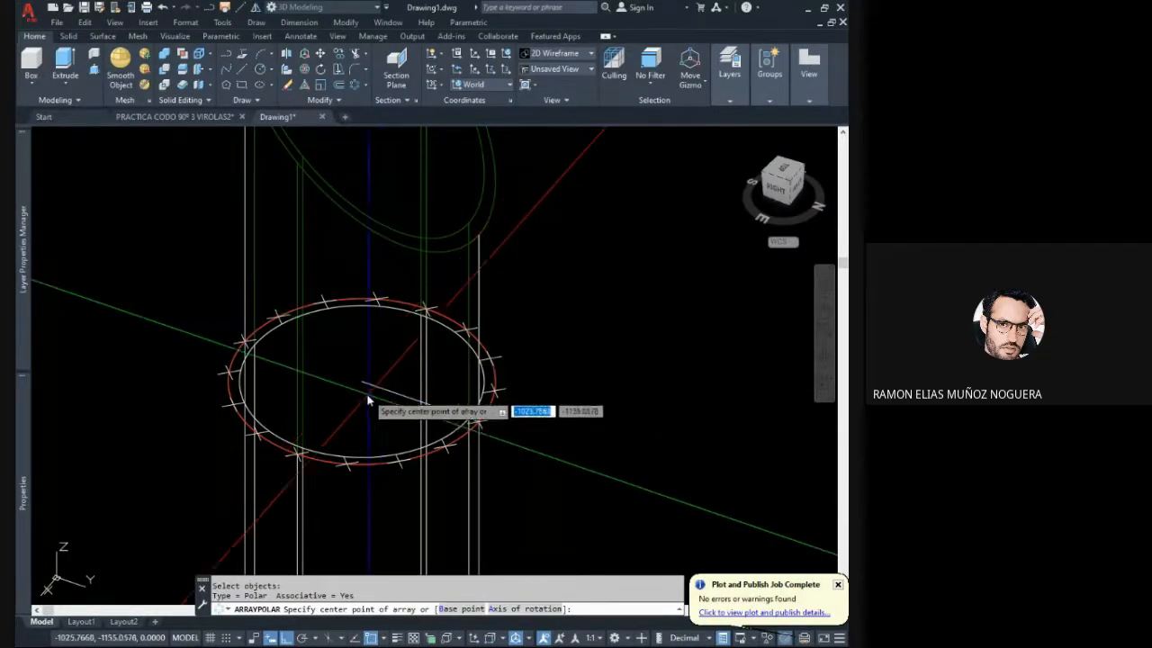
pyautogui.click(363, 381)
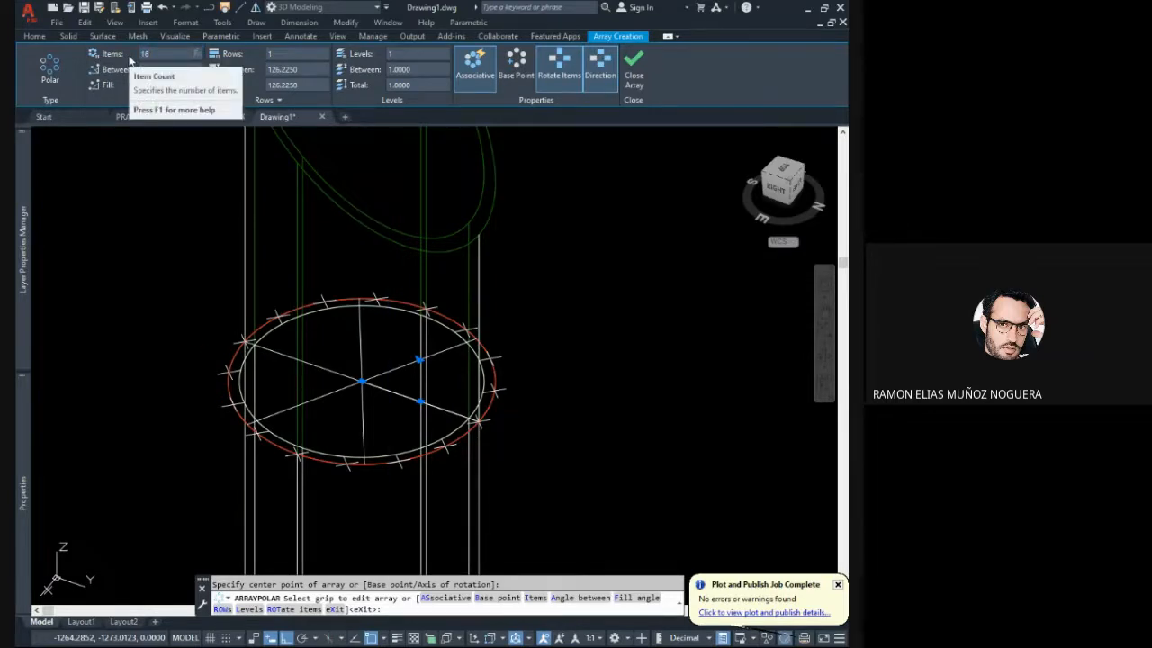
pyautogui.press('Return')
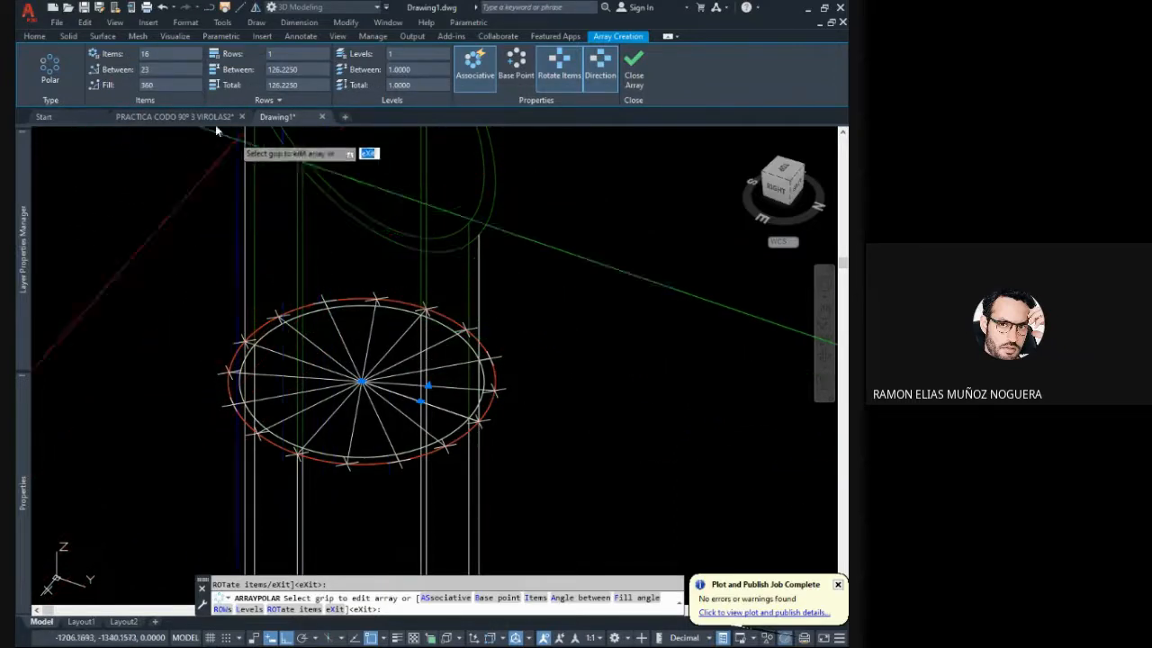
pyautogui.click(157, 55)
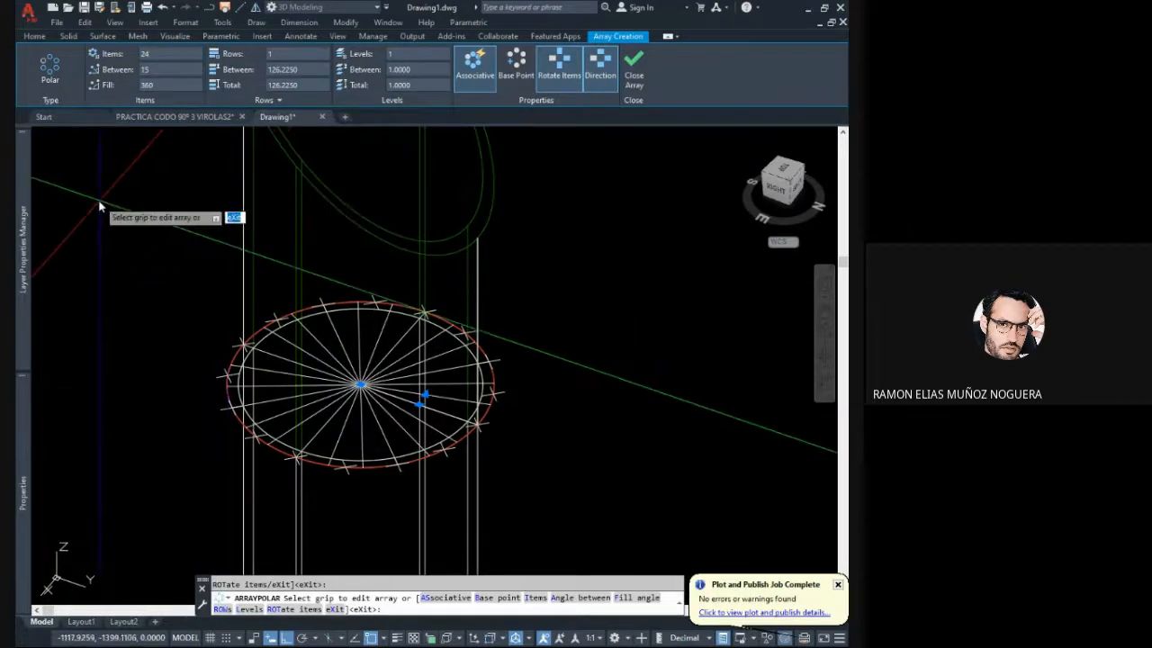
pyautogui.moveTo(324, 273); pyautogui.dragTo(334, 235, button='middle')
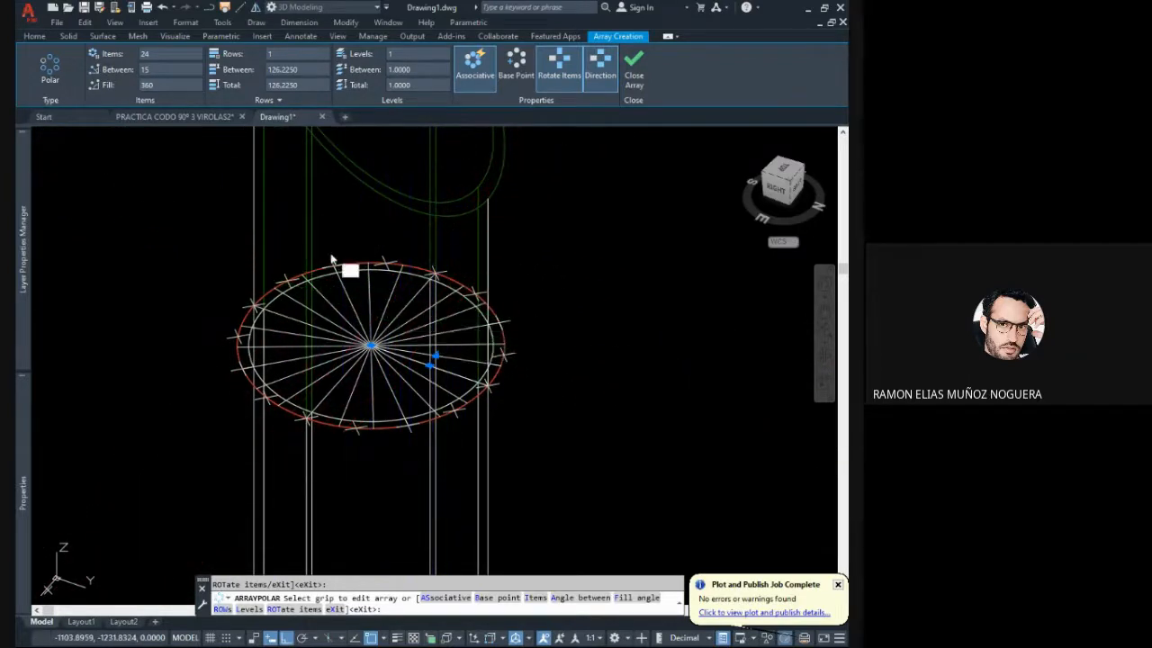
pyautogui.press('Escape')
pyautogui.hotkey('ctrl', 'z')
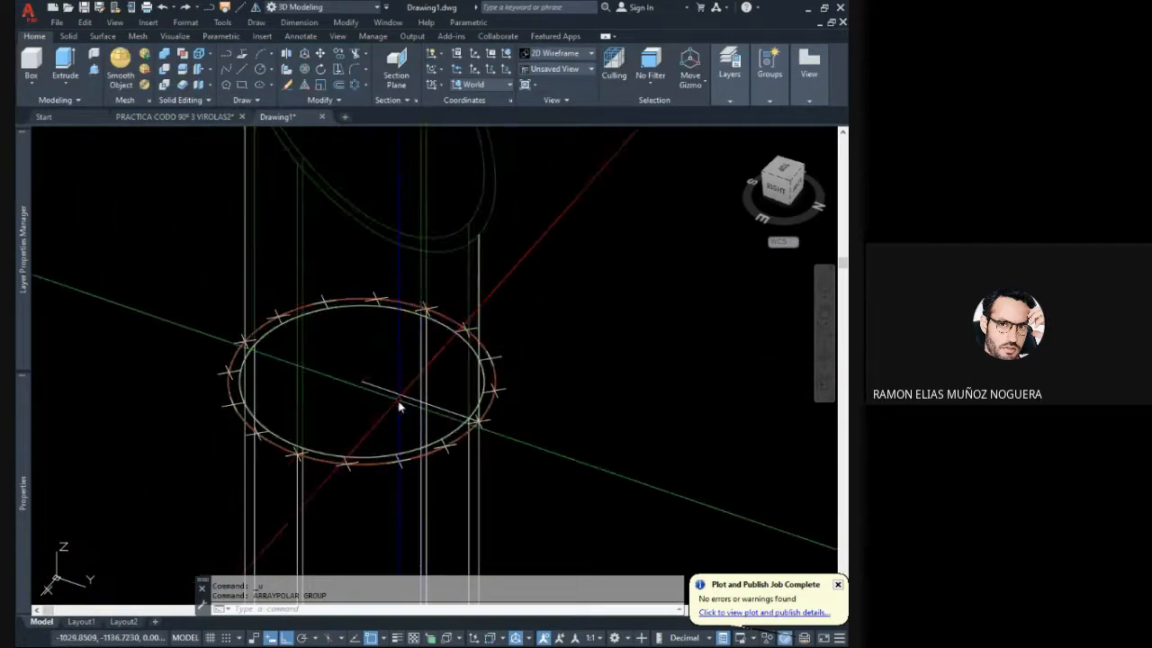
# - Create a polar array of the radius line with 16 items over 360 degrees about the red circle's centre
pyautogui.click(353, 87)
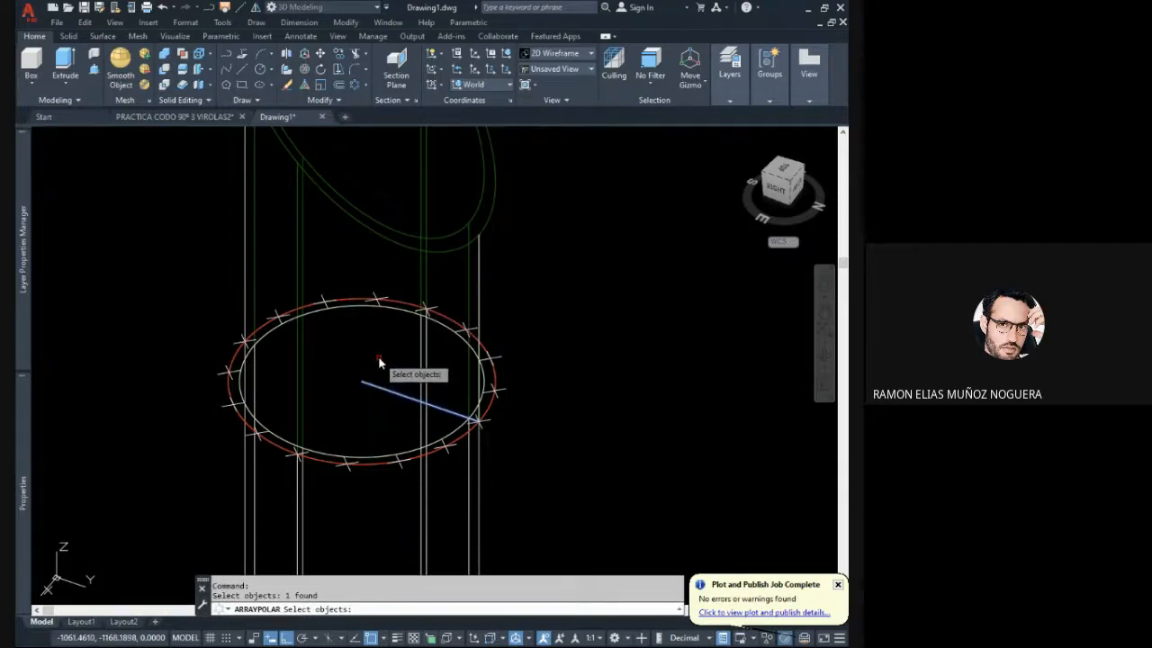
pyautogui.press('Return')
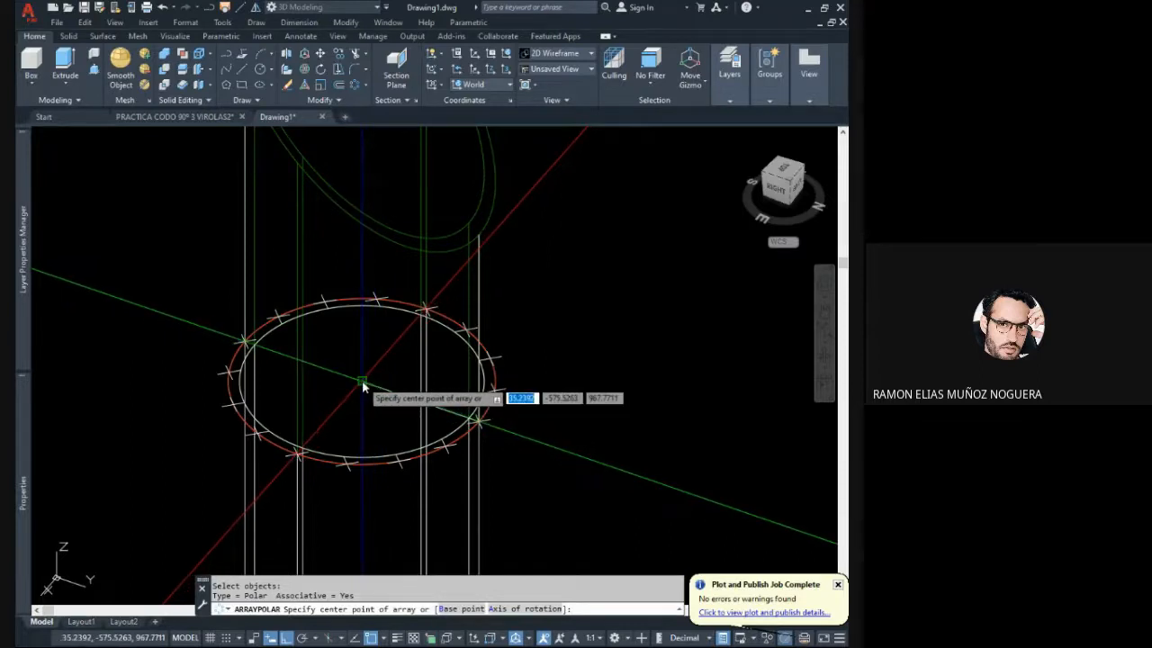
pyautogui.click(363, 386)
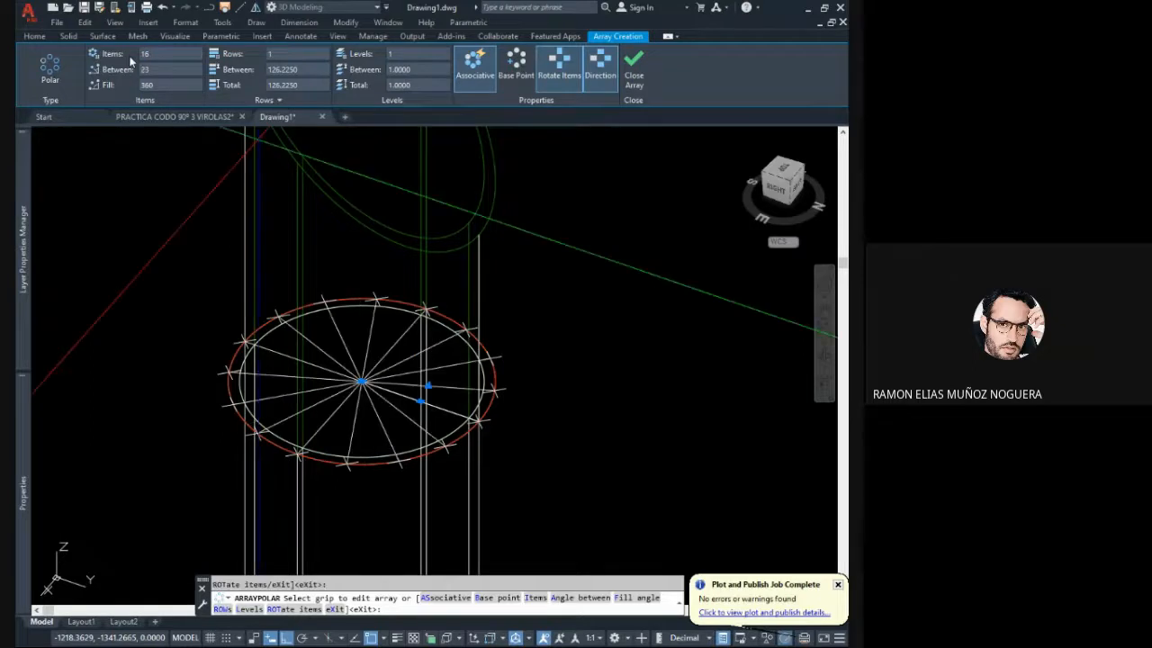
pyautogui.moveTo(280, 306); pyautogui.dragTo(339, 280, button='middle')
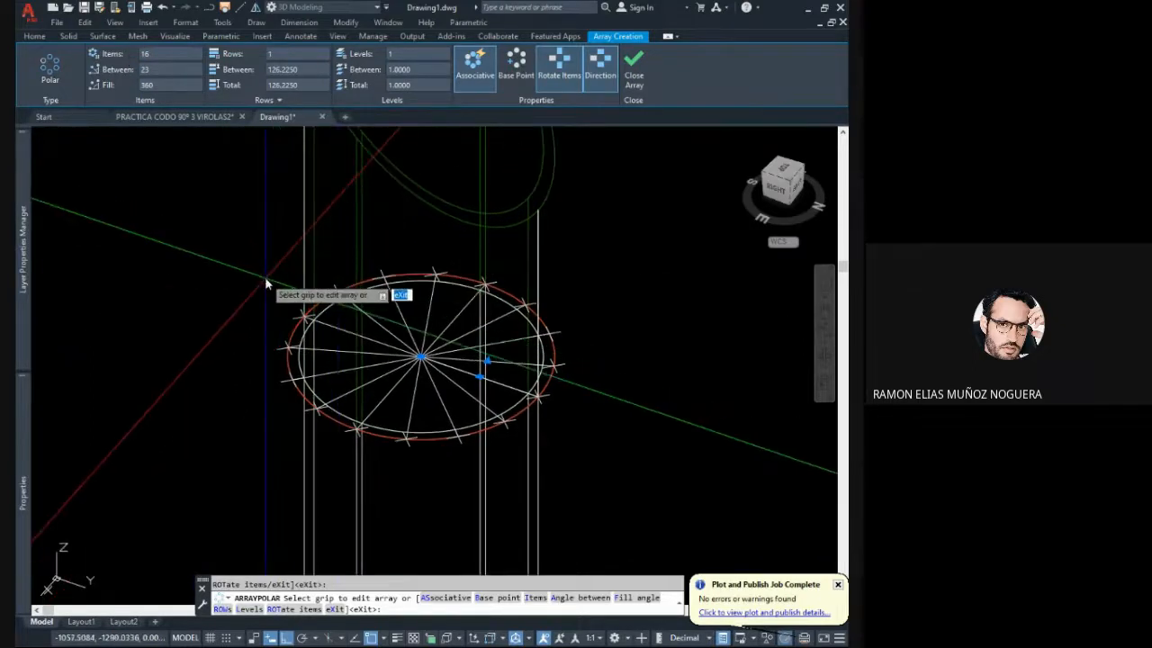
pyautogui.press('Return')
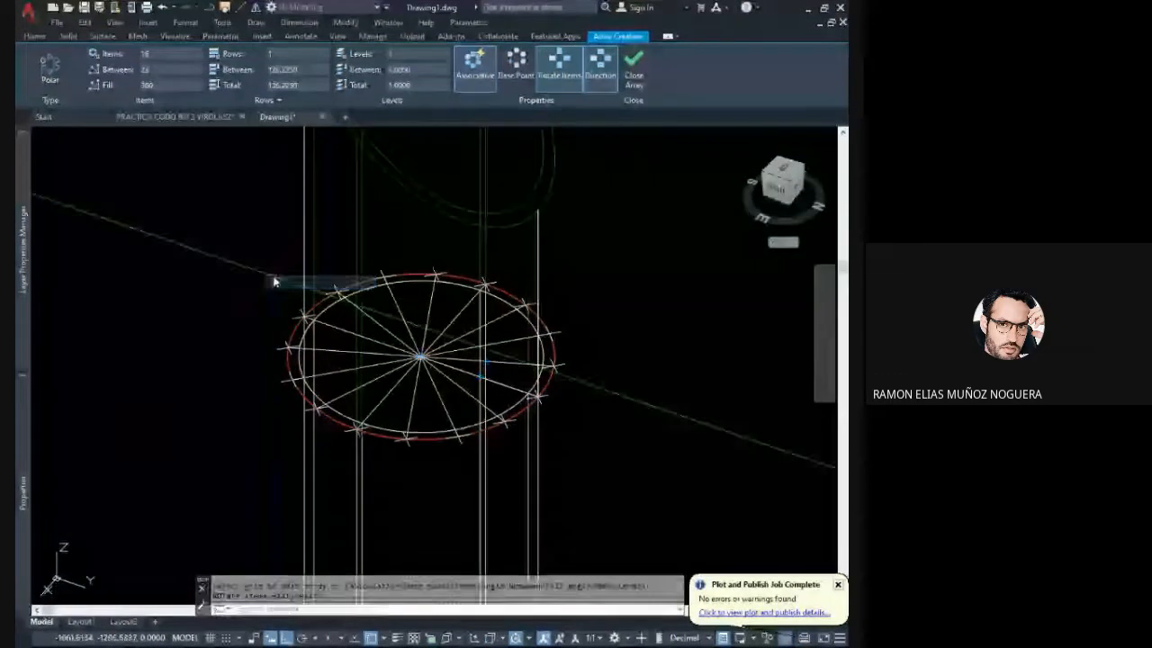
pyautogui.moveTo(340, 321); pyautogui.dragTo(293, 309, button='middle')
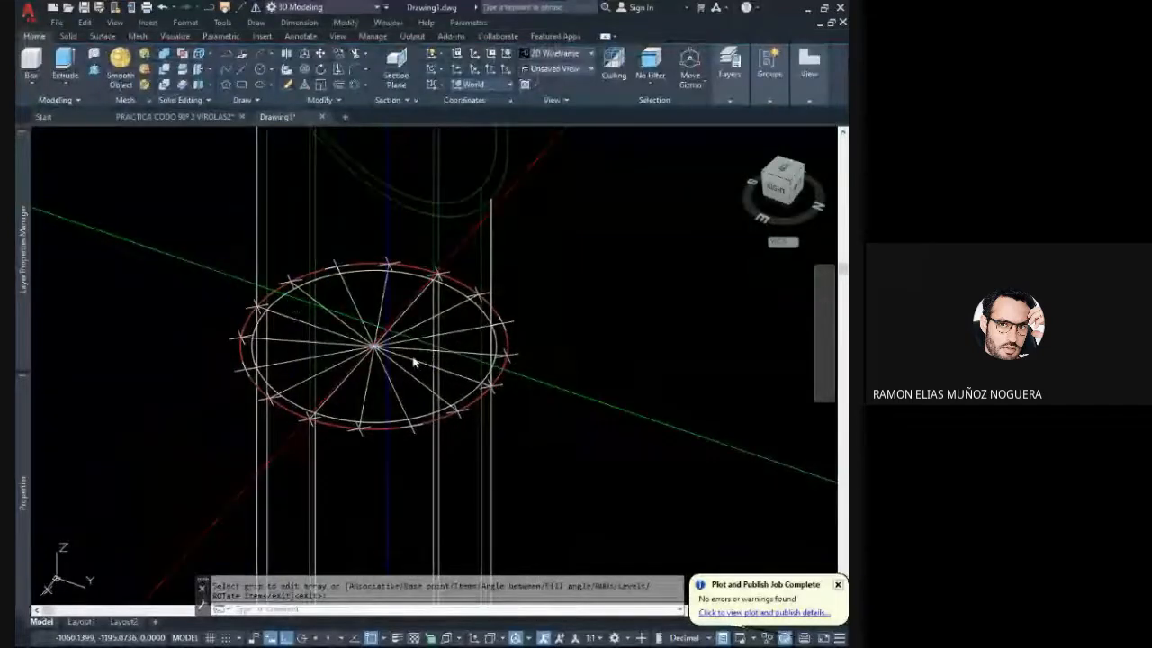
pyautogui.scroll(-2, 418, 385)
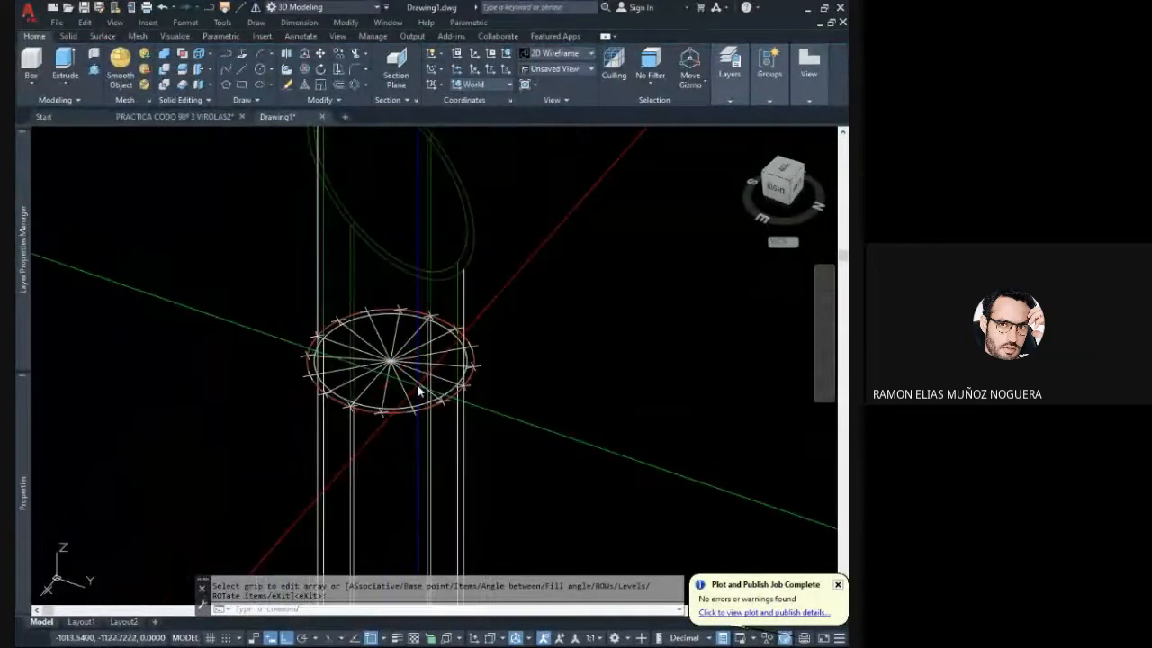
pyautogui.moveTo(414, 349); pyautogui.dragTo(425, 385, button='middle')
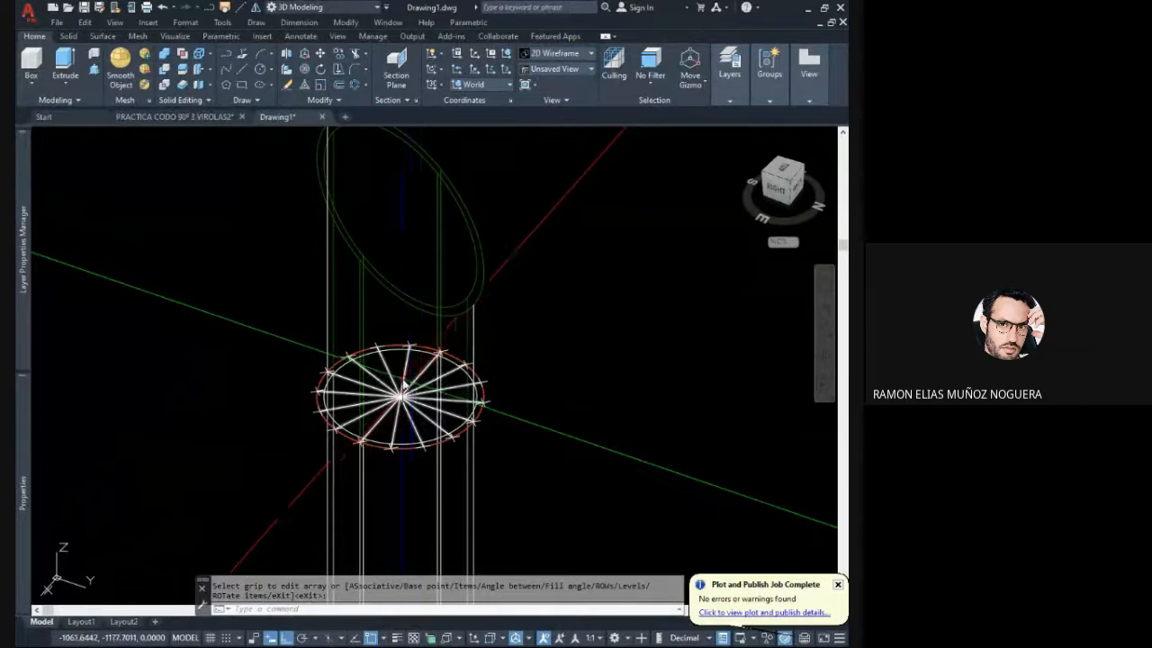
pyautogui.click(403, 322)
pyautogui.click(373, 250)
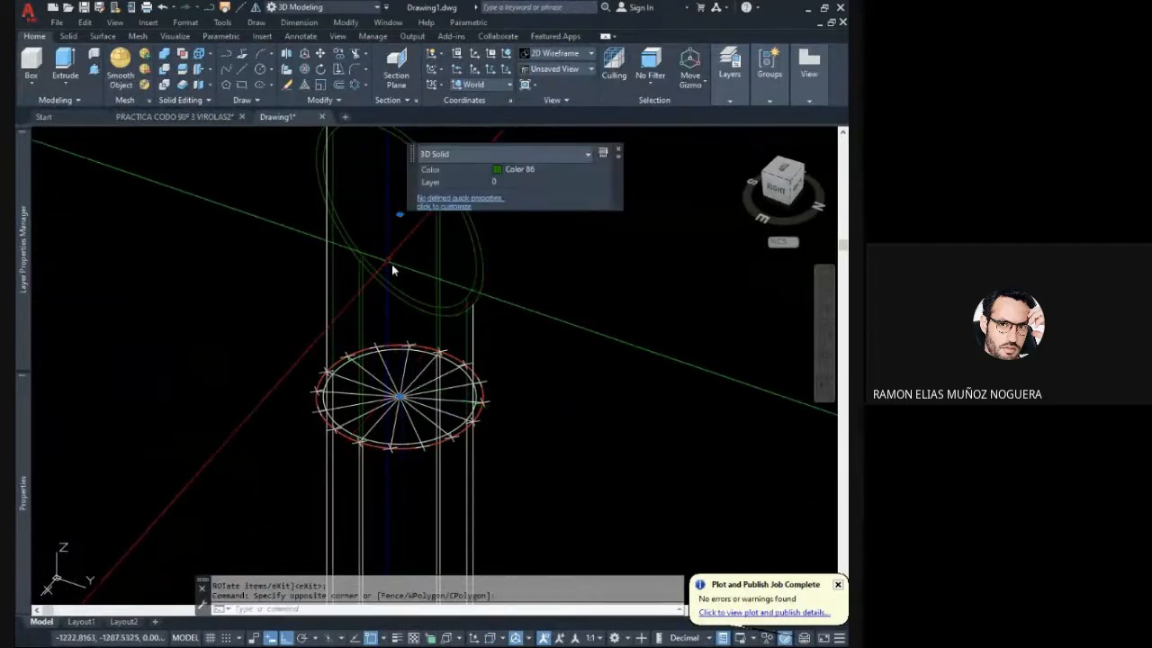
pyautogui.press('Escape')
pyautogui.click(400, 319)
pyautogui.click(375, 261)
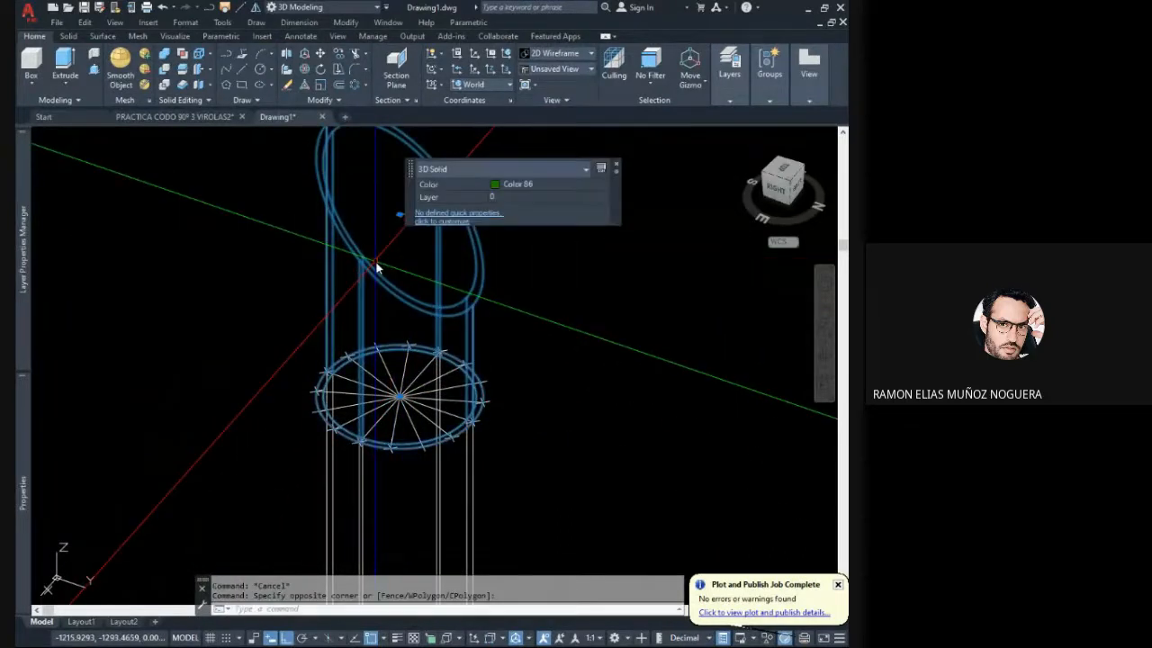
pyautogui.press('Escape')
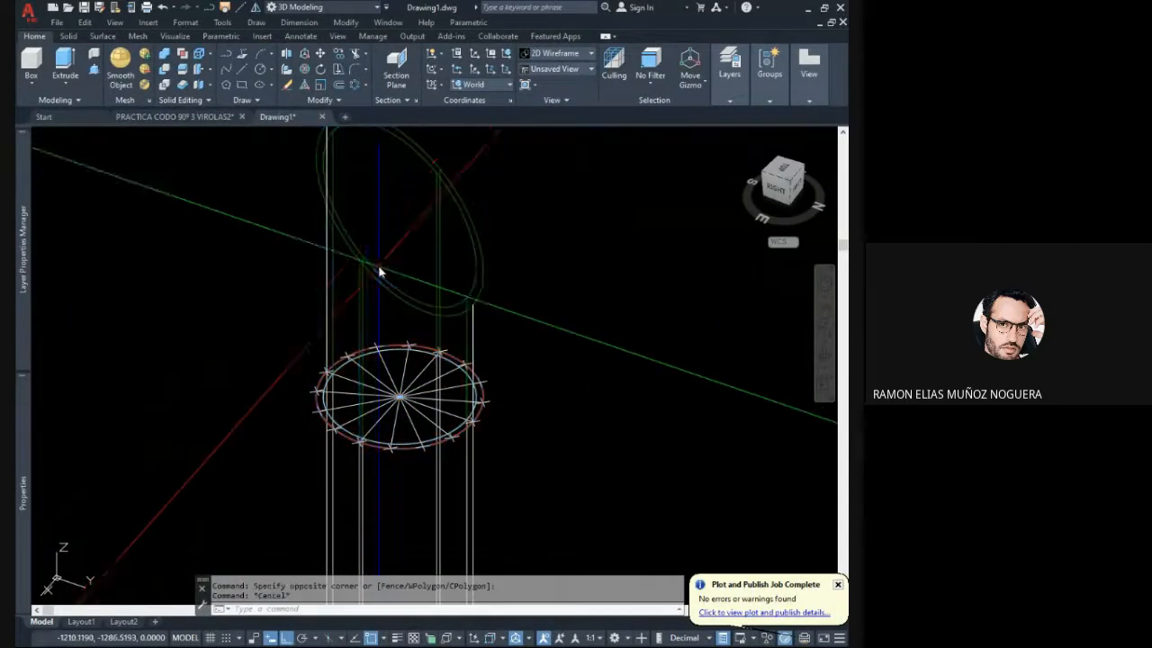
# - Draw a vertical line about 175 long from a near-side division point up to the outer edge of the slanted cut
pyautogui.click(245, 69)
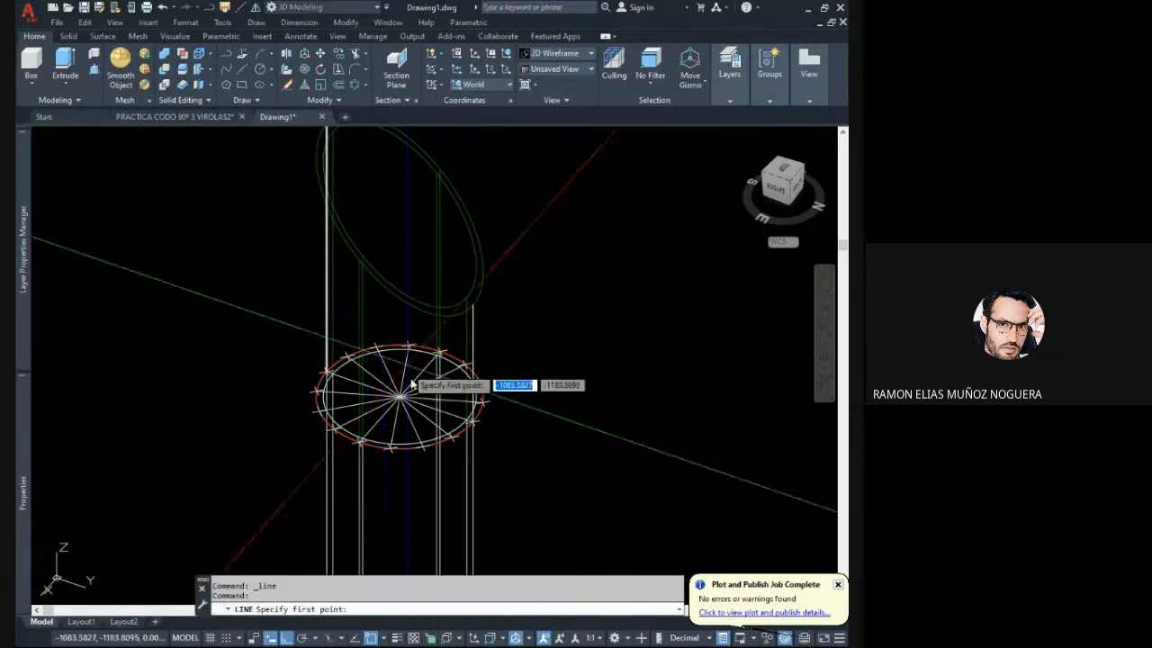
pyautogui.click(428, 447)
pyautogui.scroll(3, 419, 324)
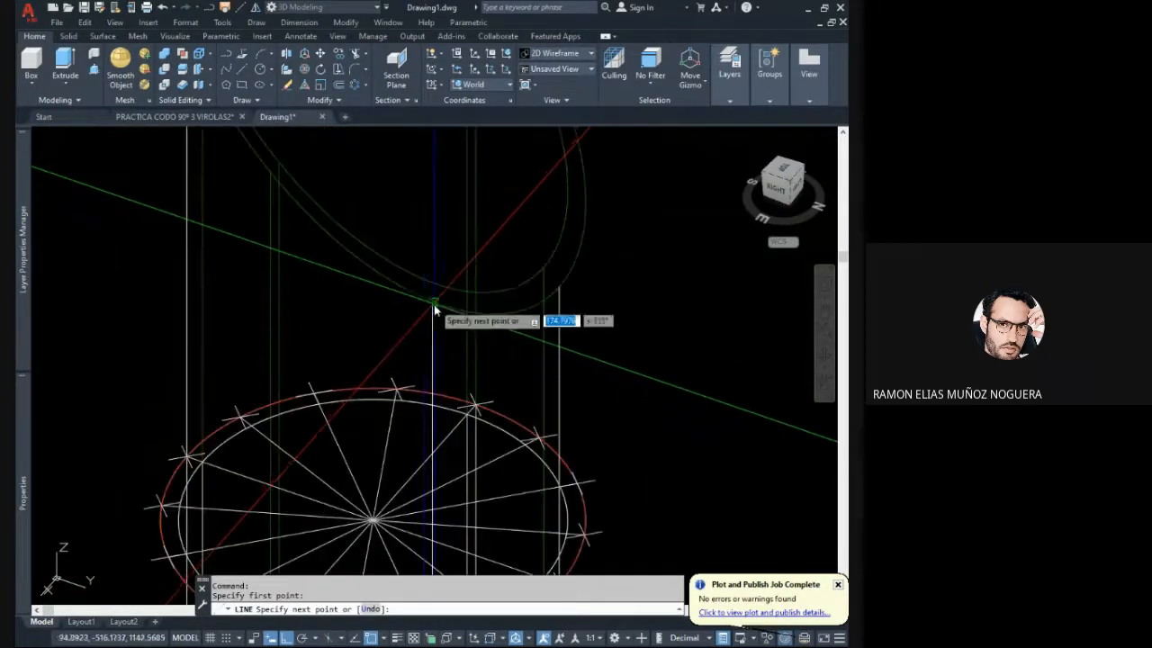
pyautogui.scroll(5, 432, 304)
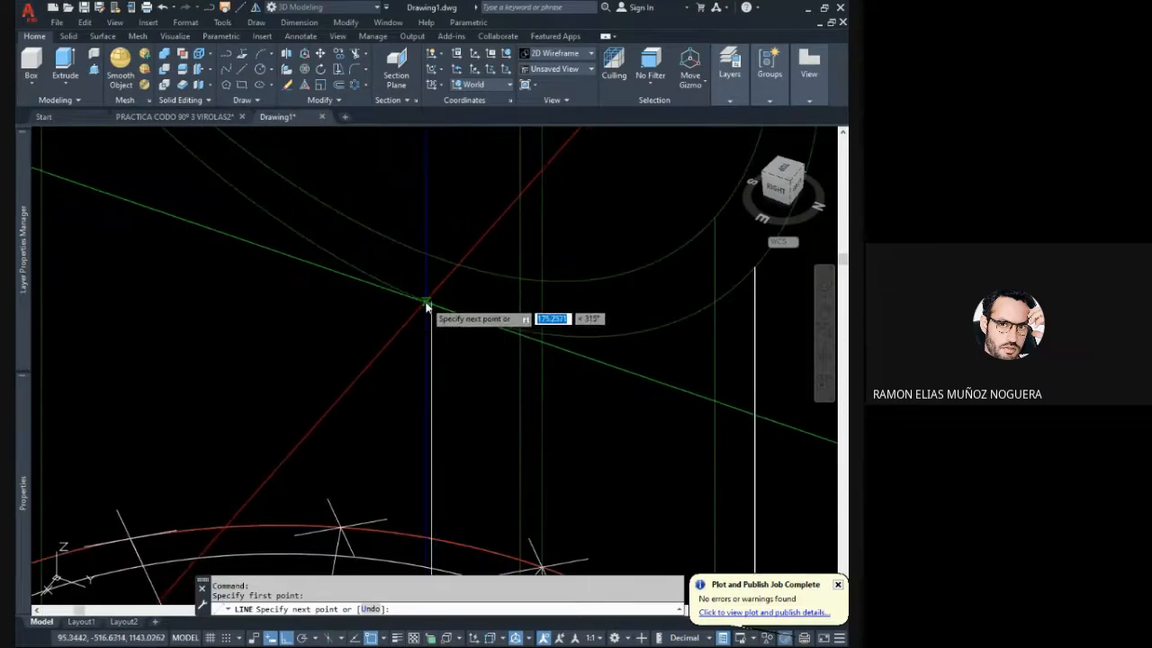
pyautogui.scroll(3, 448, 236)
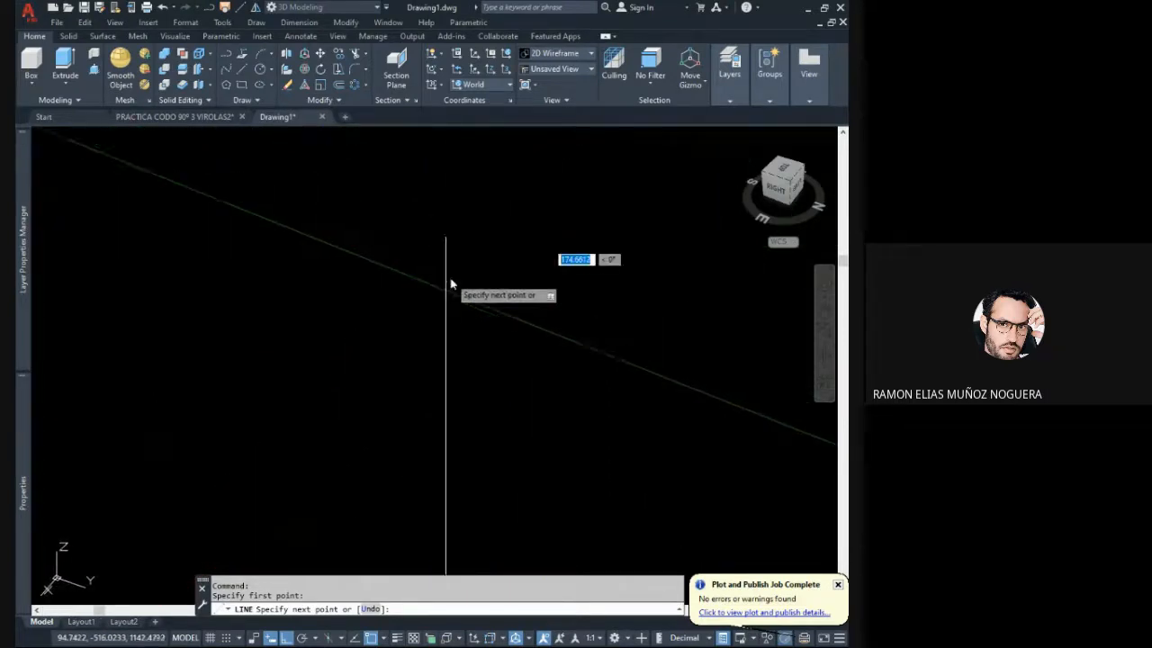
pyautogui.scroll(3, 449, 280)
pyautogui.moveTo(436, 336); pyautogui.dragTo(494, 311, button='middle')
pyautogui.press('Escape')
# - Delete the vertical line between the near-side division point and the slanted cut edge
pyautogui.click(521, 315)
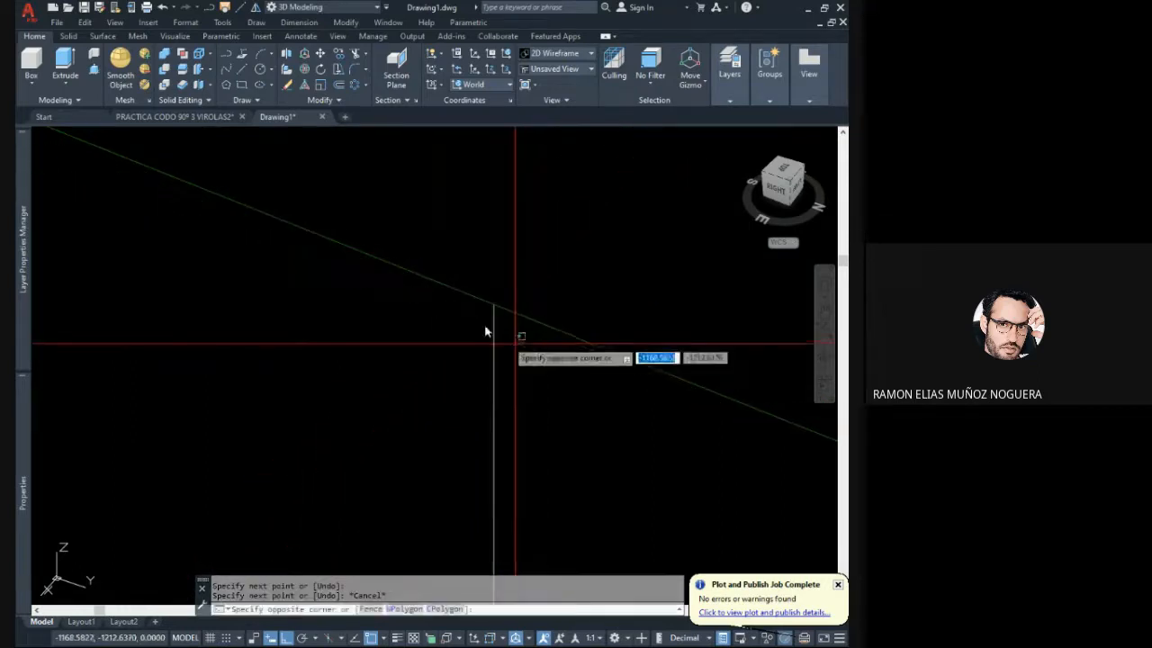
pyautogui.scroll(-5, 463, 322)
pyautogui.press('Escape')
pyautogui.scroll(-2, 469, 351)
pyautogui.press('Escape')
pyautogui.scroll(-3, 481, 389)
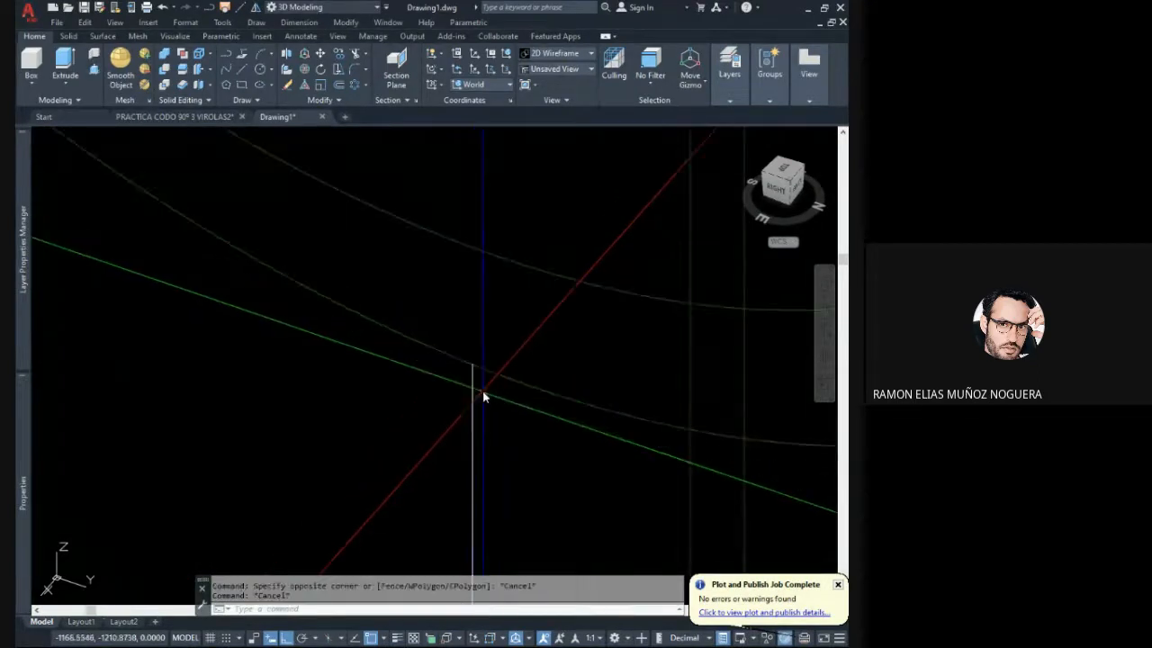
pyautogui.moveTo(483, 388); pyautogui.dragTo(453, 206, button='middle')
pyautogui.scroll(-7, 453, 244)
pyautogui.click(462, 276)
pyautogui.click(436, 257)
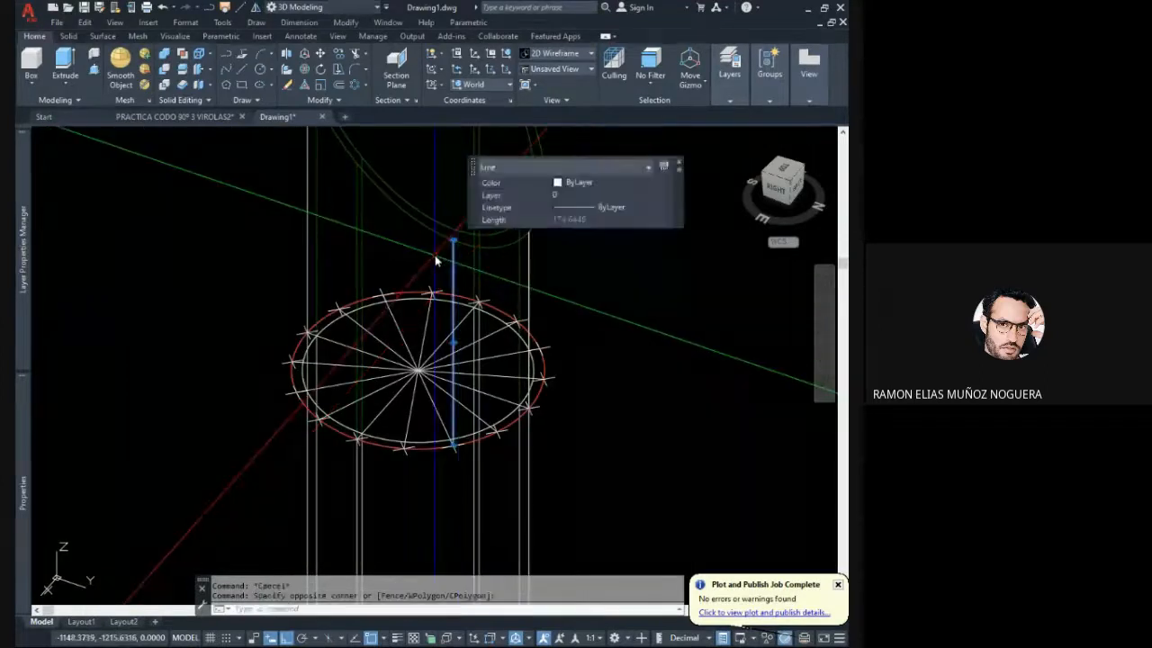
pyautogui.press('Delete')
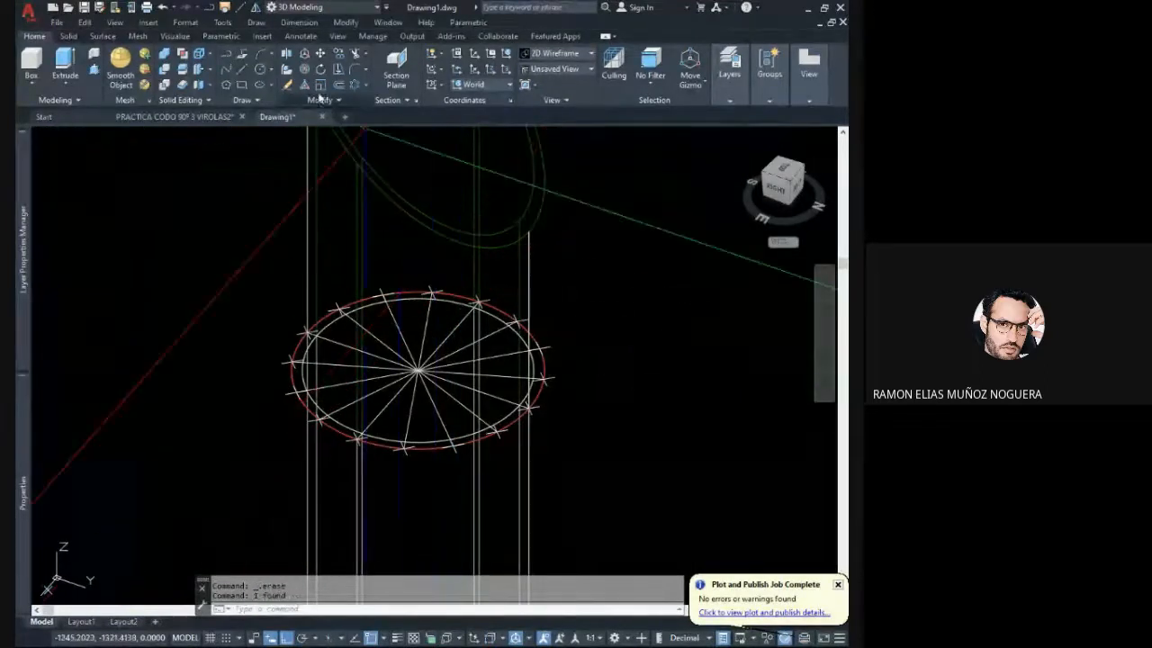
# - Try to slice the green pipe along the plane through two opposite division points of the red circle, then undo the slice
pyautogui.click(184, 70)
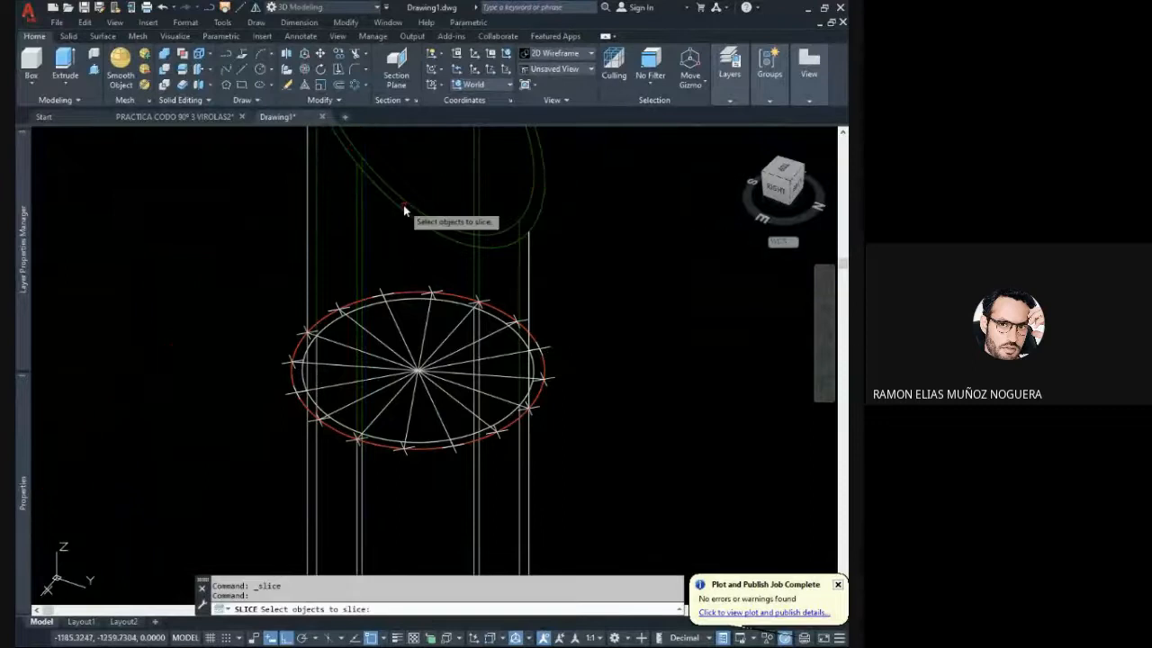
pyautogui.moveTo(448, 259); pyautogui.dragTo(459, 287, button='middle')
pyautogui.click(460, 286)
pyautogui.click(411, 230)
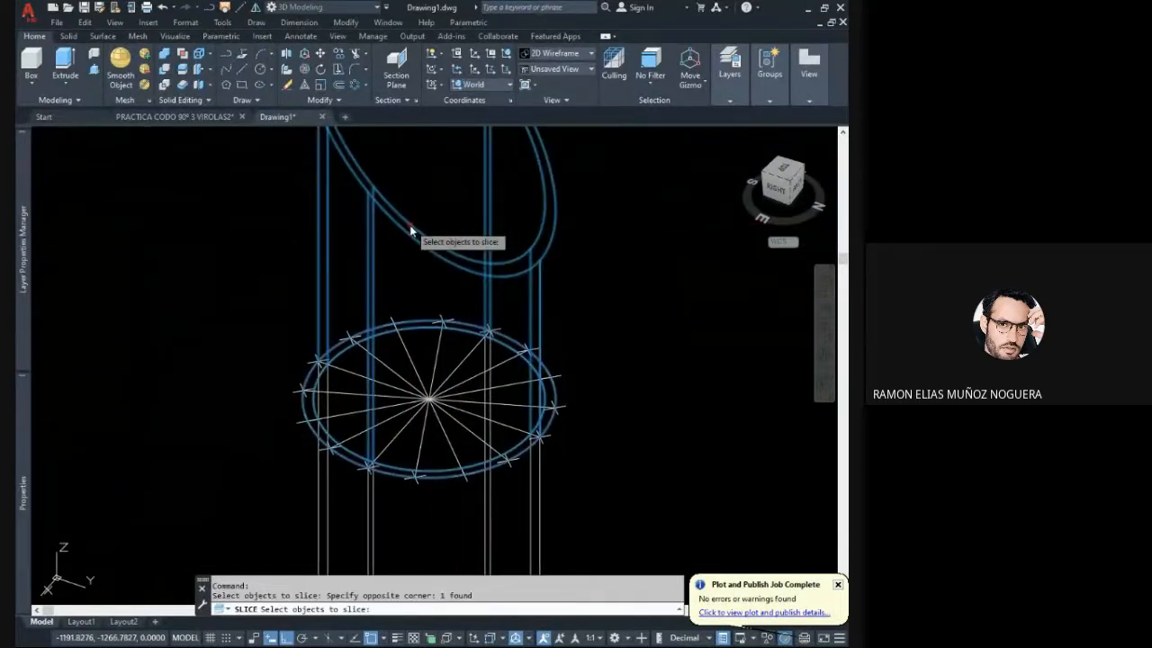
pyautogui.press('Return')
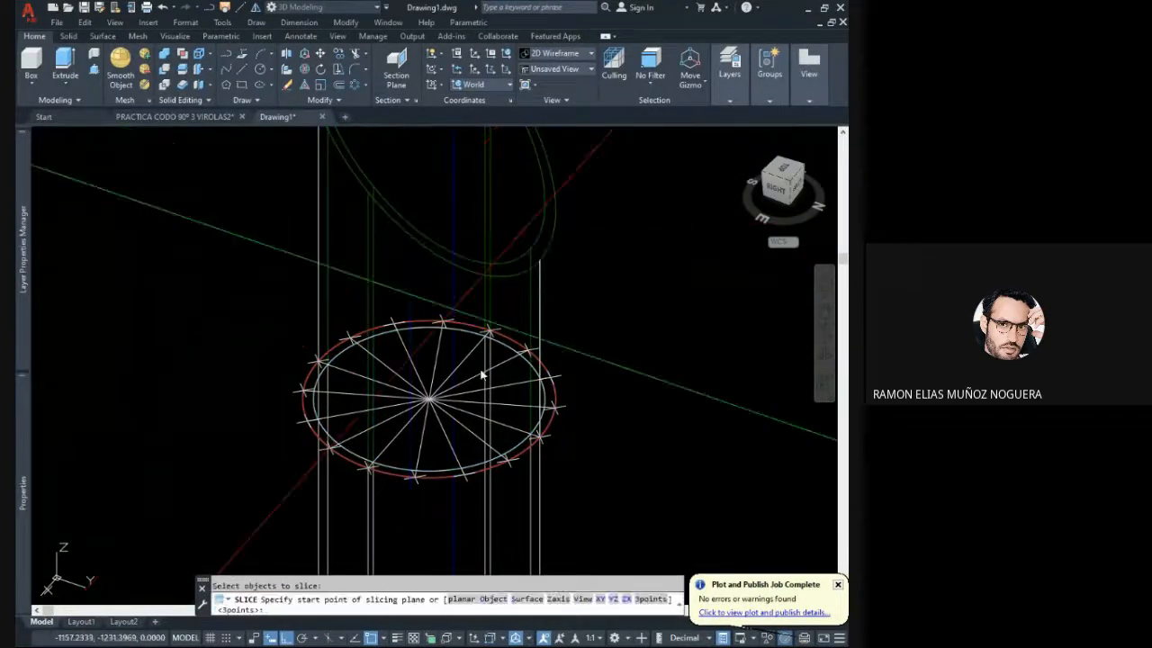
pyautogui.click(540, 439)
pyautogui.click(316, 363)
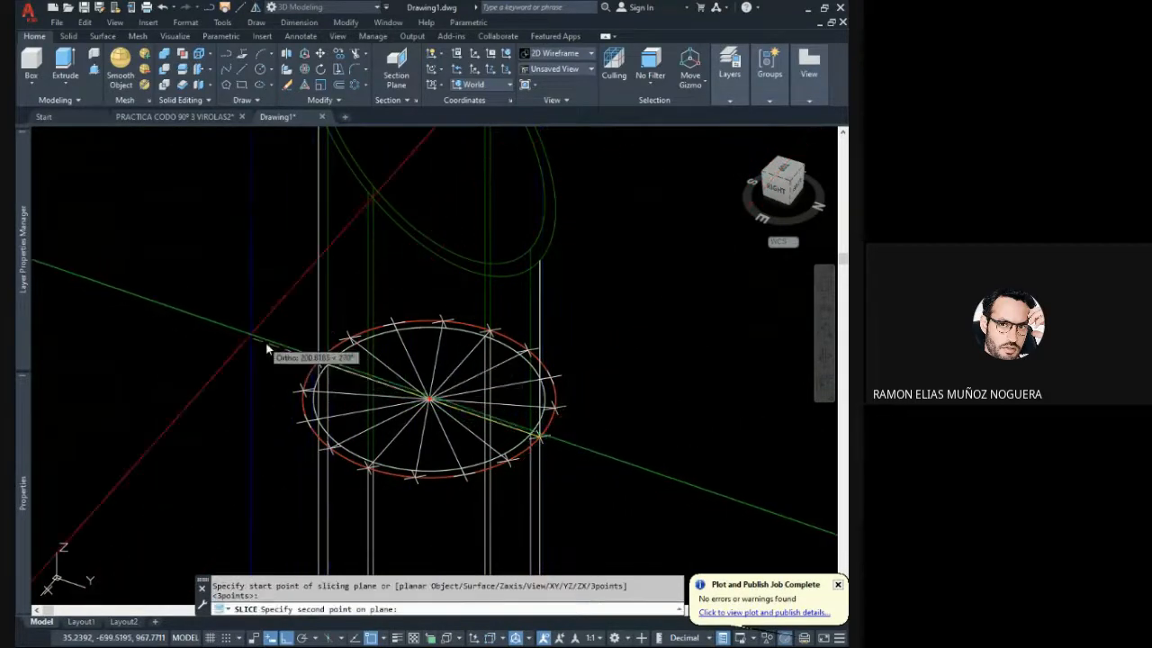
pyautogui.click(236, 318)
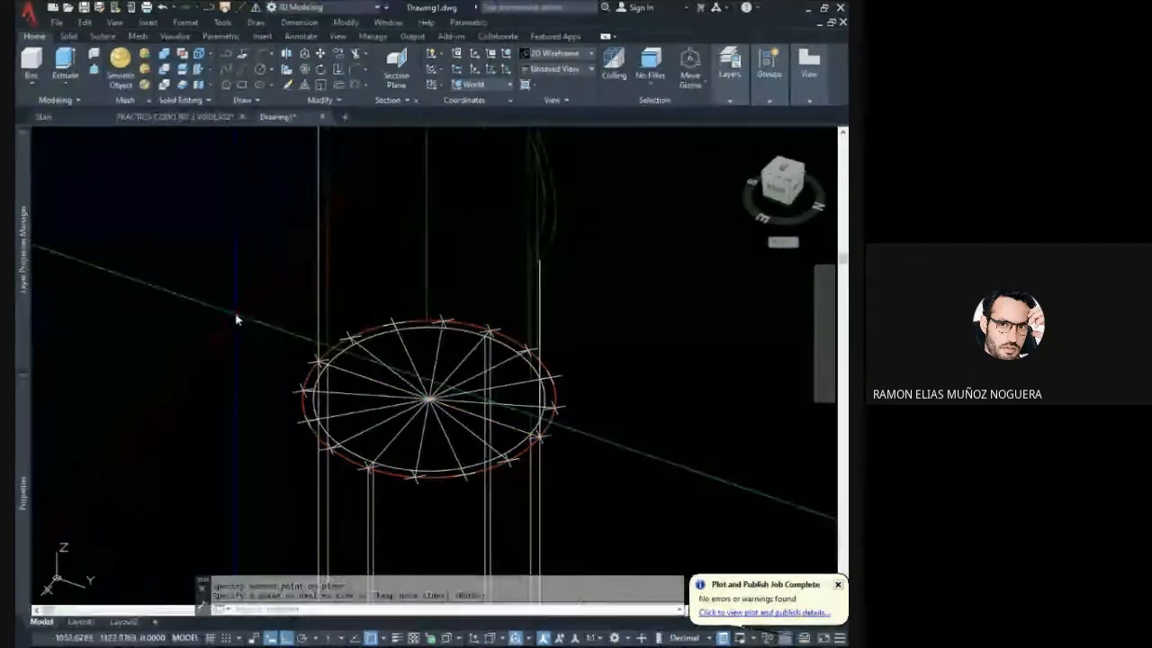
pyautogui.hotkey('ctrl', 'z')
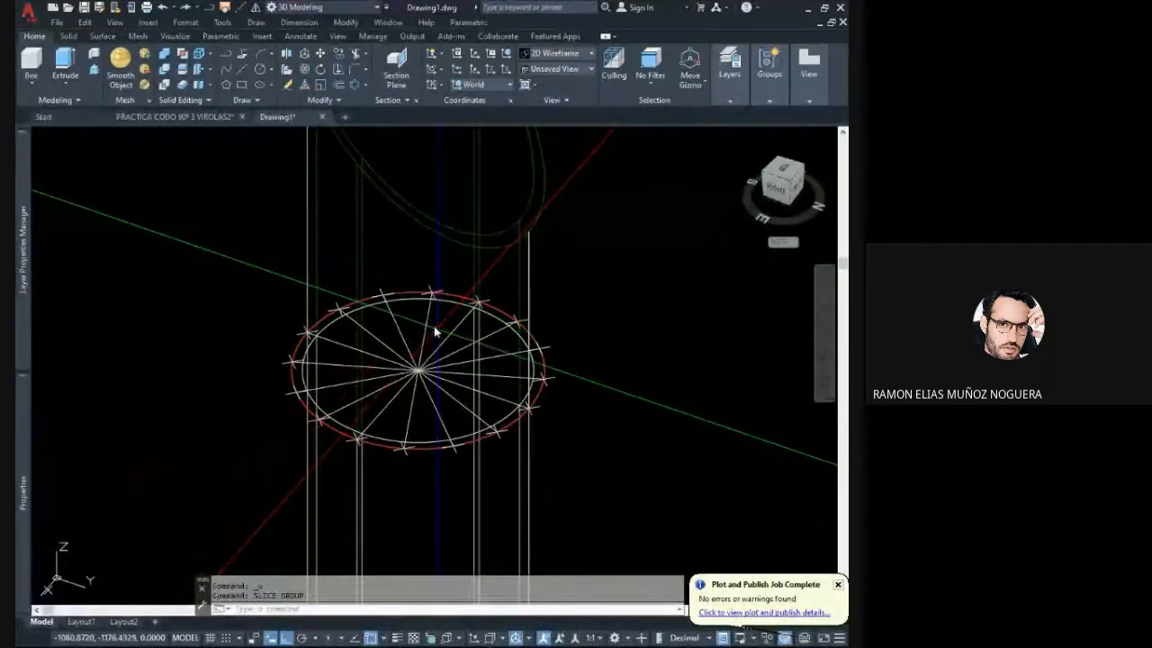
pyautogui.moveTo(379, 259); pyautogui.dragTo(389, 313, button='middle')
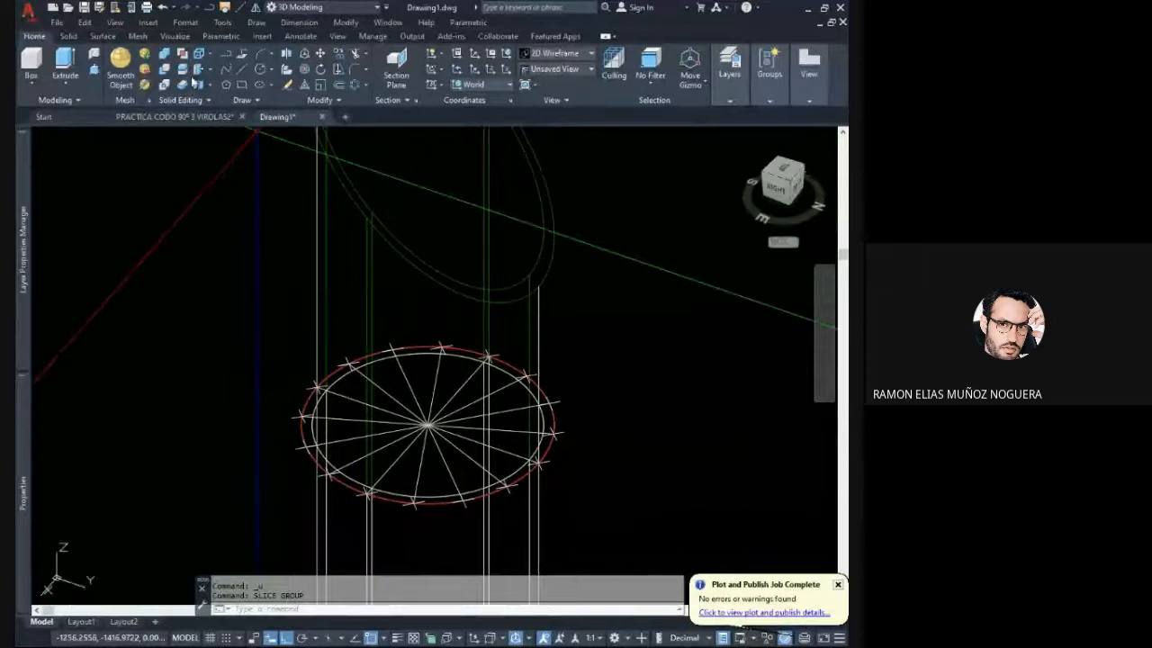
pyautogui.click(186, 73)
pyautogui.moveTo(405, 264); pyautogui.dragTo(405, 285, button='middle')
pyautogui.click(437, 265)
pyautogui.click(375, 267)
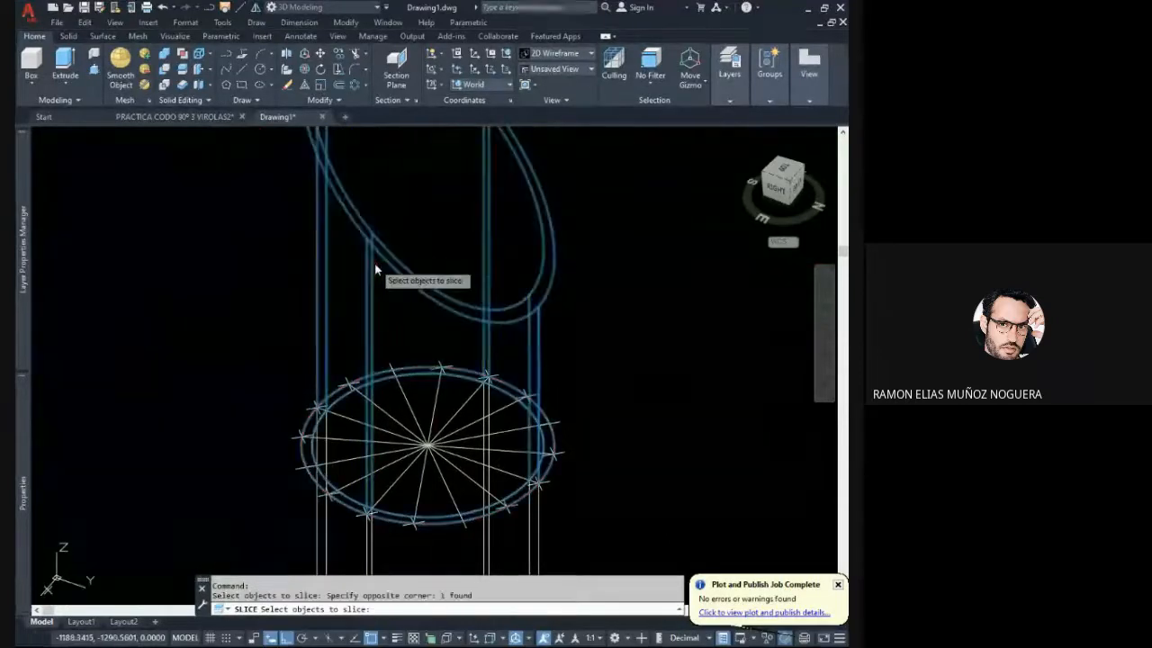
pyautogui.press('Return')
pyautogui.click(348, 386)
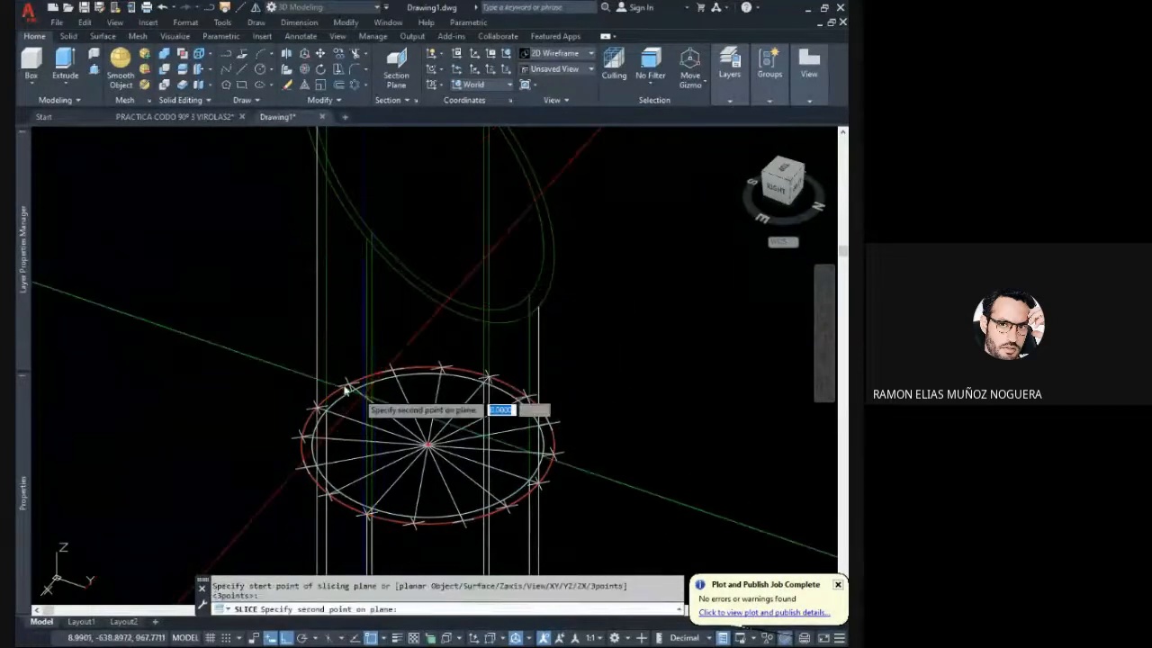
pyautogui.press('Escape')
pyautogui.press('Escape')
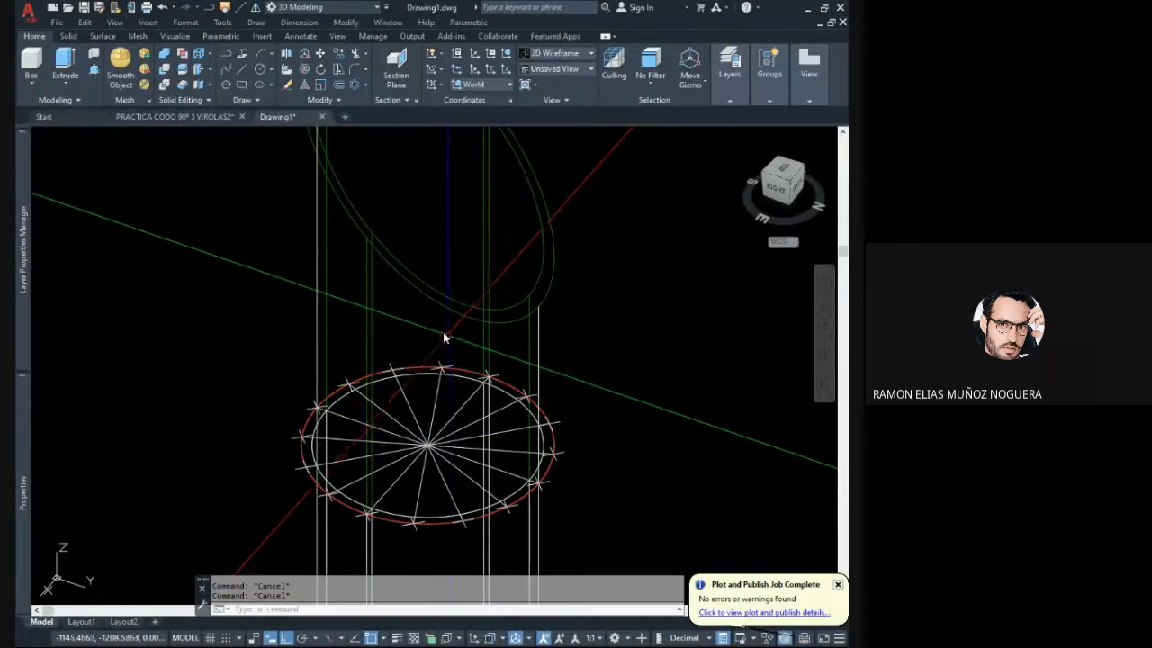
# - Slice the green pipe along the red circle's Y-direction diameter through its division points, keeping both halves
pyautogui.press('Return')
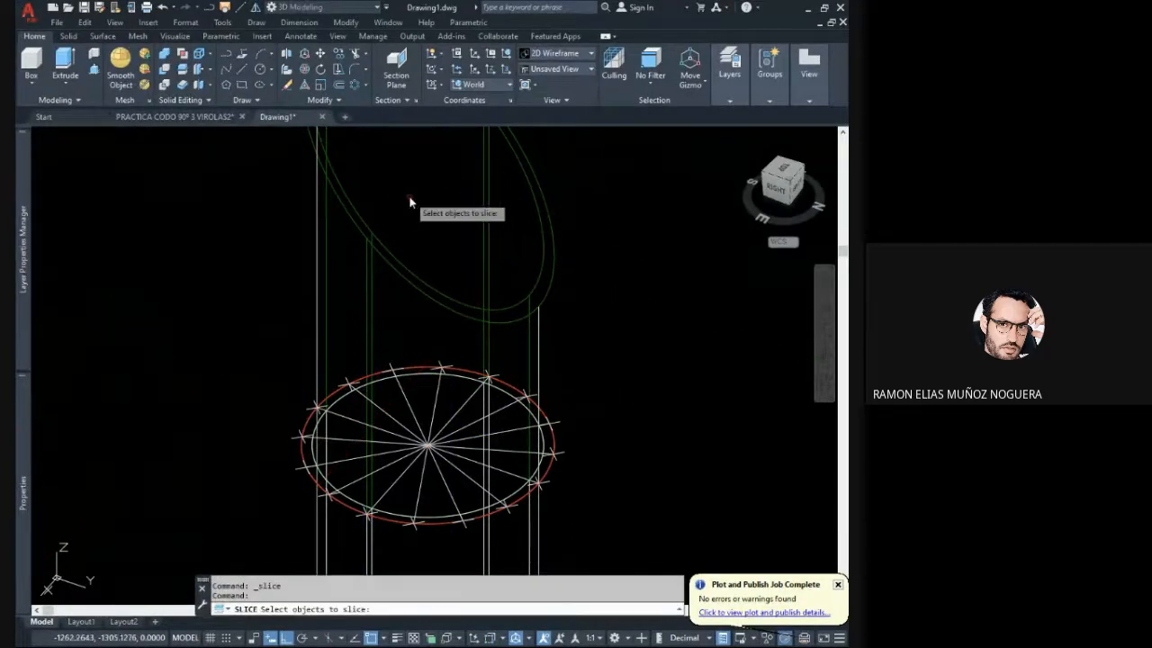
pyautogui.click(412, 200)
pyautogui.click(386, 254)
pyautogui.press('Return')
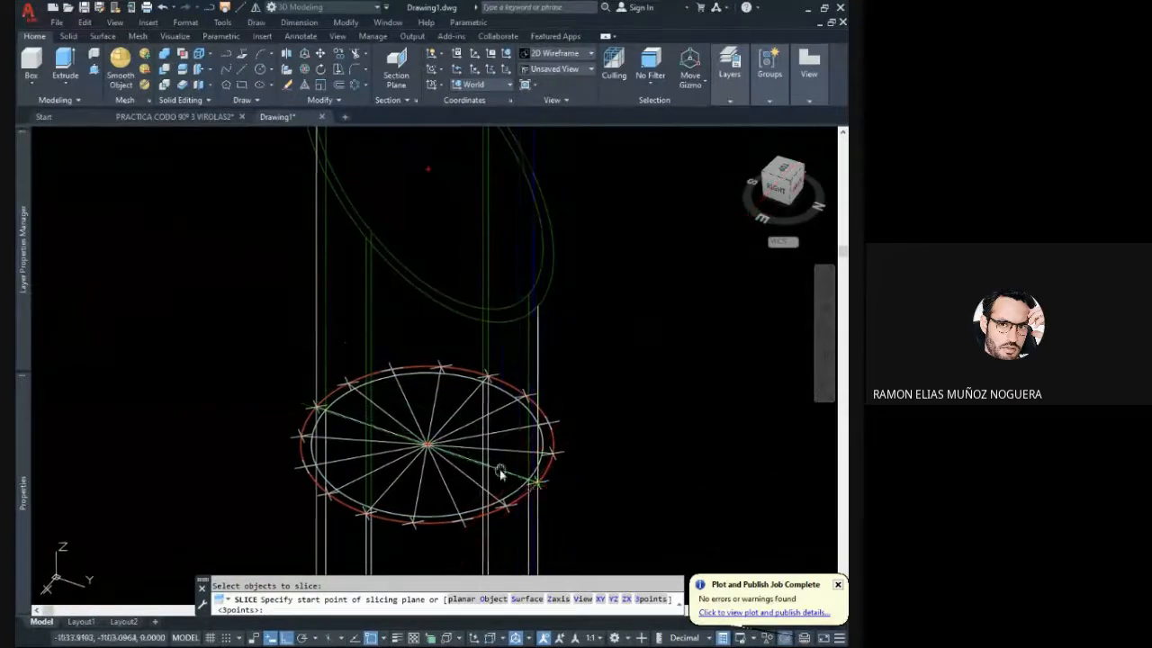
pyautogui.scroll(4, 511, 405)
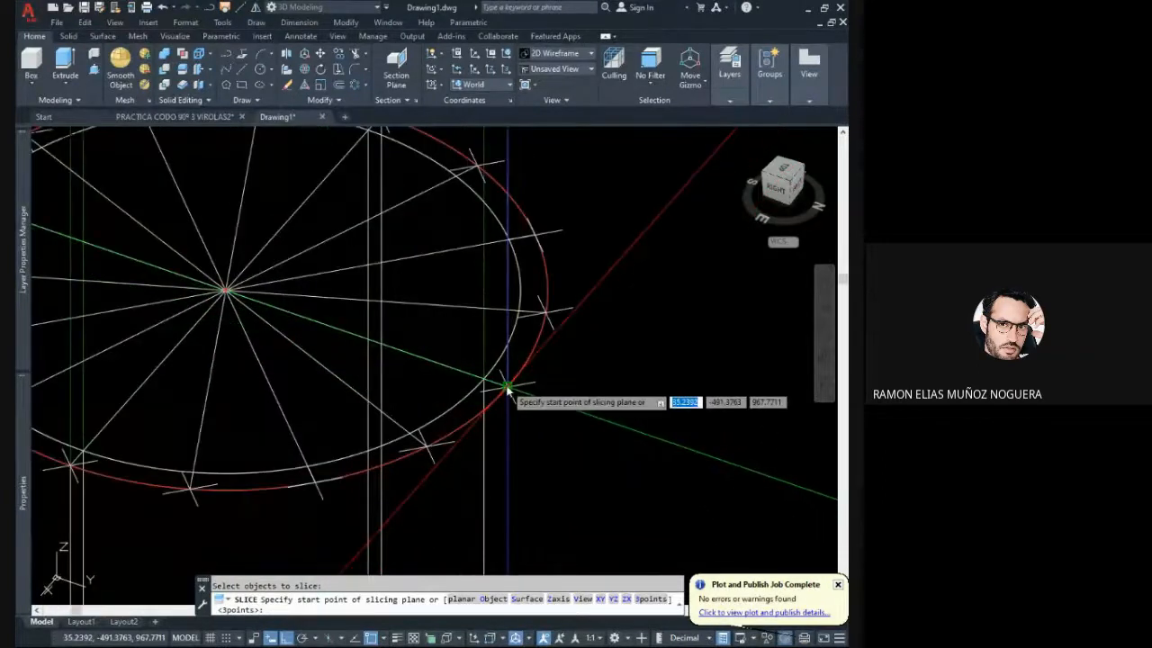
pyautogui.click(507, 387)
pyautogui.scroll(-5, 526, 382)
pyautogui.click(596, 413)
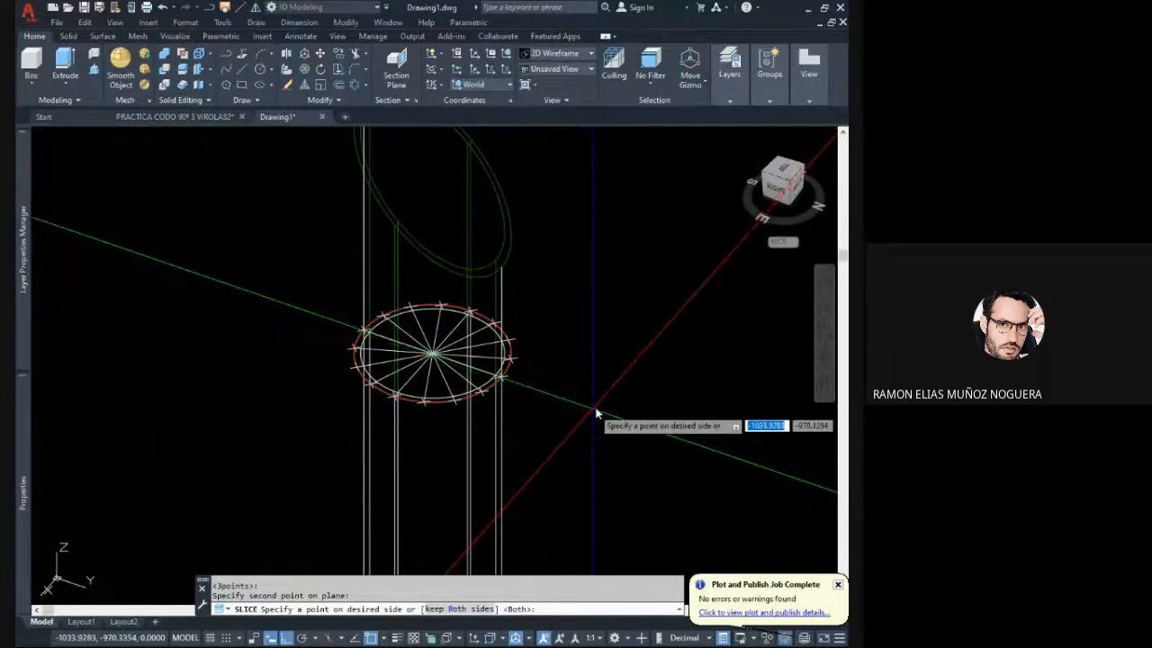
pyautogui.click(595, 414)
pyautogui.moveTo(578, 351); pyautogui.dragTo(568, 415, button='middle')
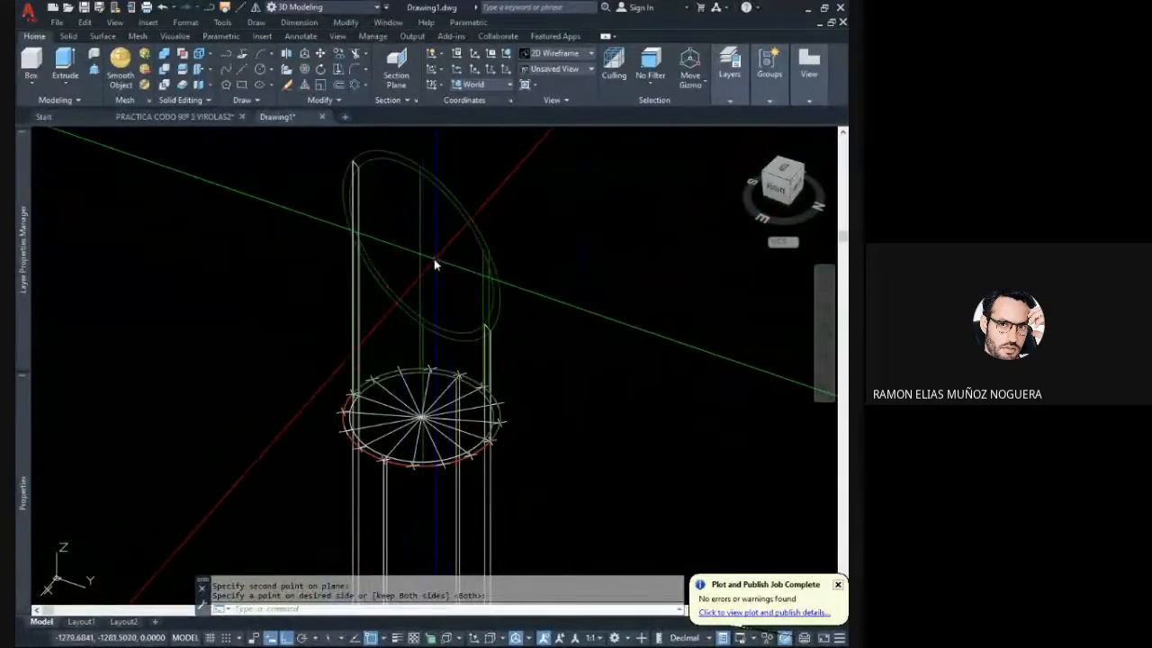
# - Slice the near half of the green pipe along the red circle's X-direction diameter, keeping both sides
pyautogui.click(184, 69)
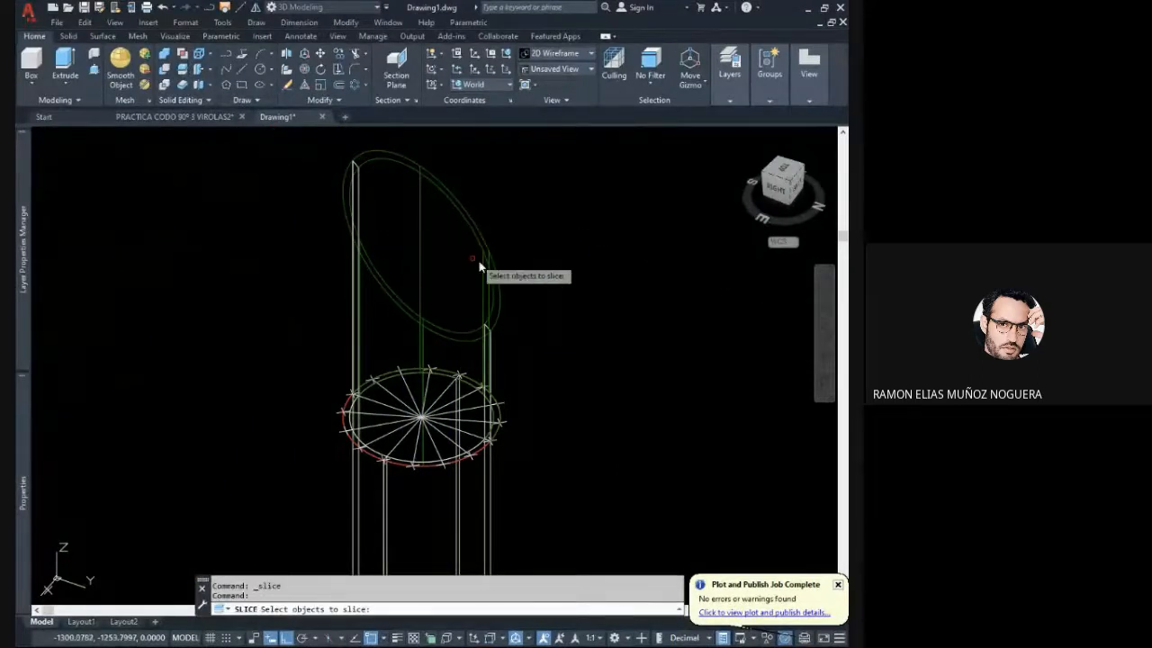
pyautogui.click(403, 287)
pyautogui.click(395, 290)
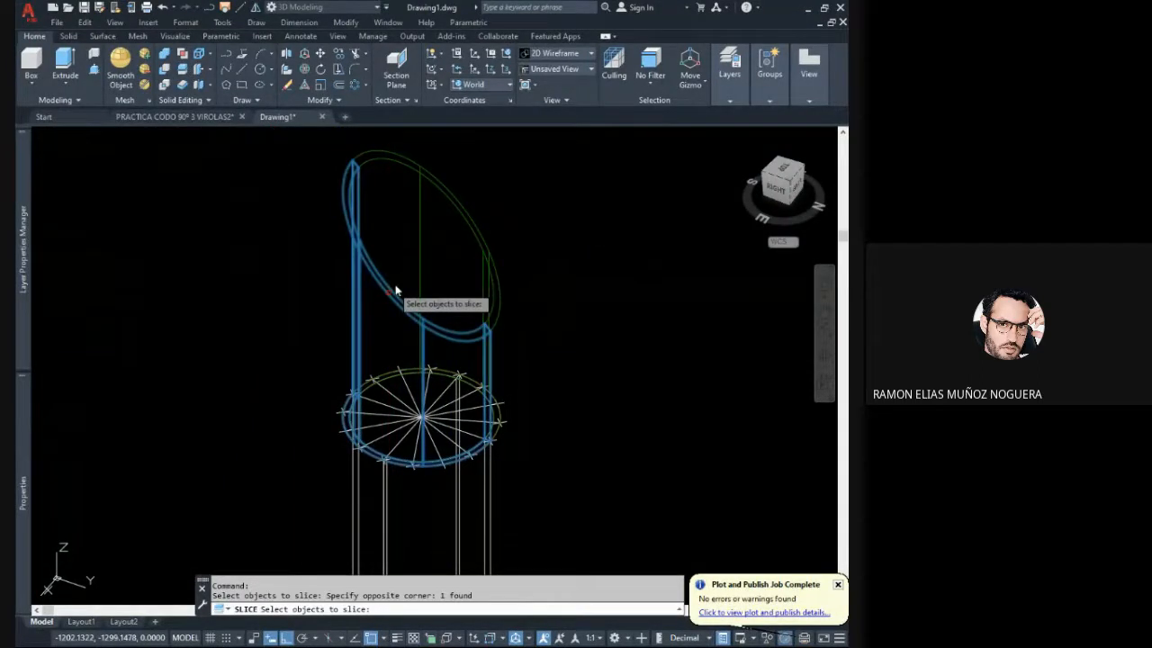
pyautogui.click(422, 238)
pyautogui.click(445, 253)
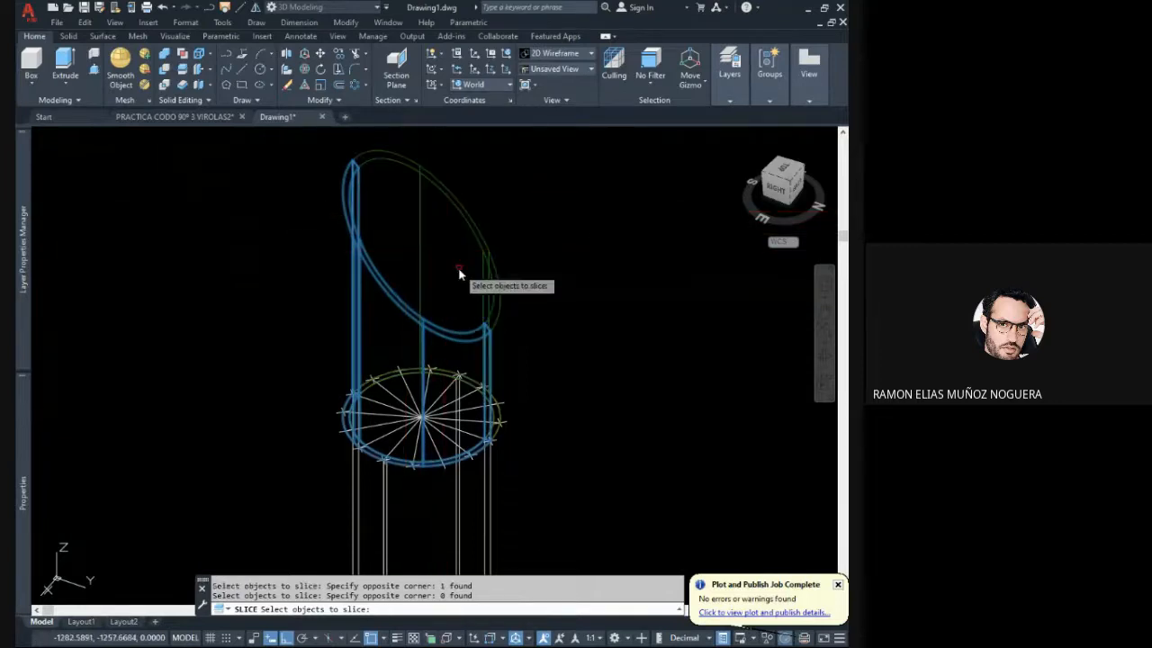
pyautogui.press('Return')
pyautogui.scroll(2, 384, 468)
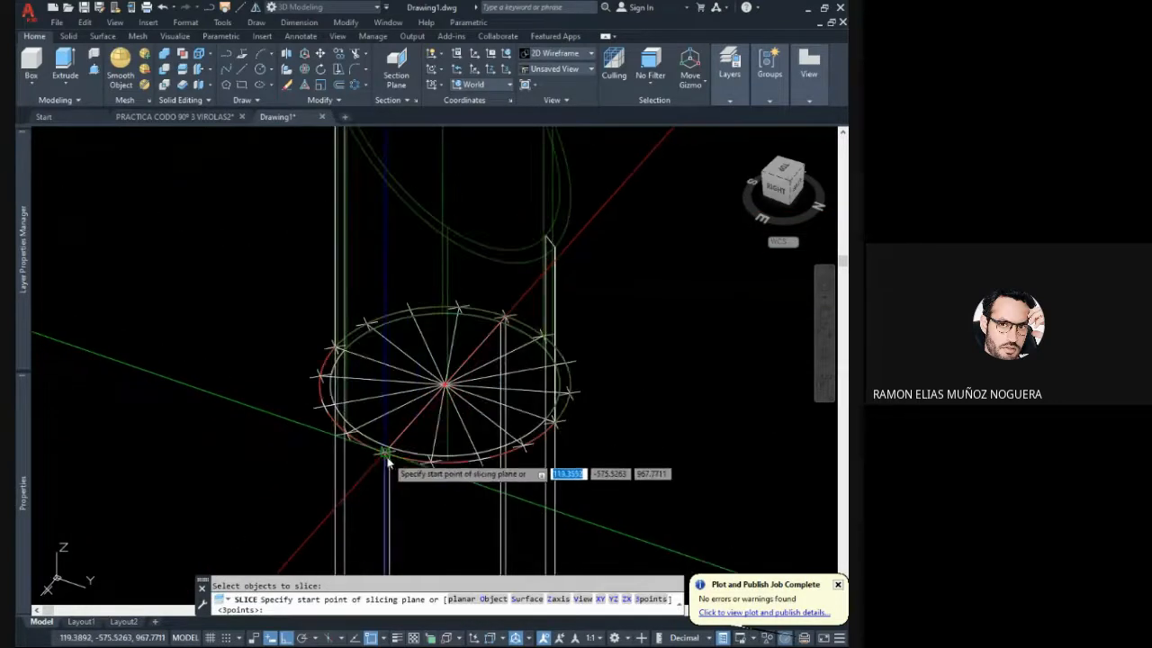
pyautogui.click(387, 455)
pyautogui.scroll(-2, 387, 457)
pyautogui.click(330, 506)
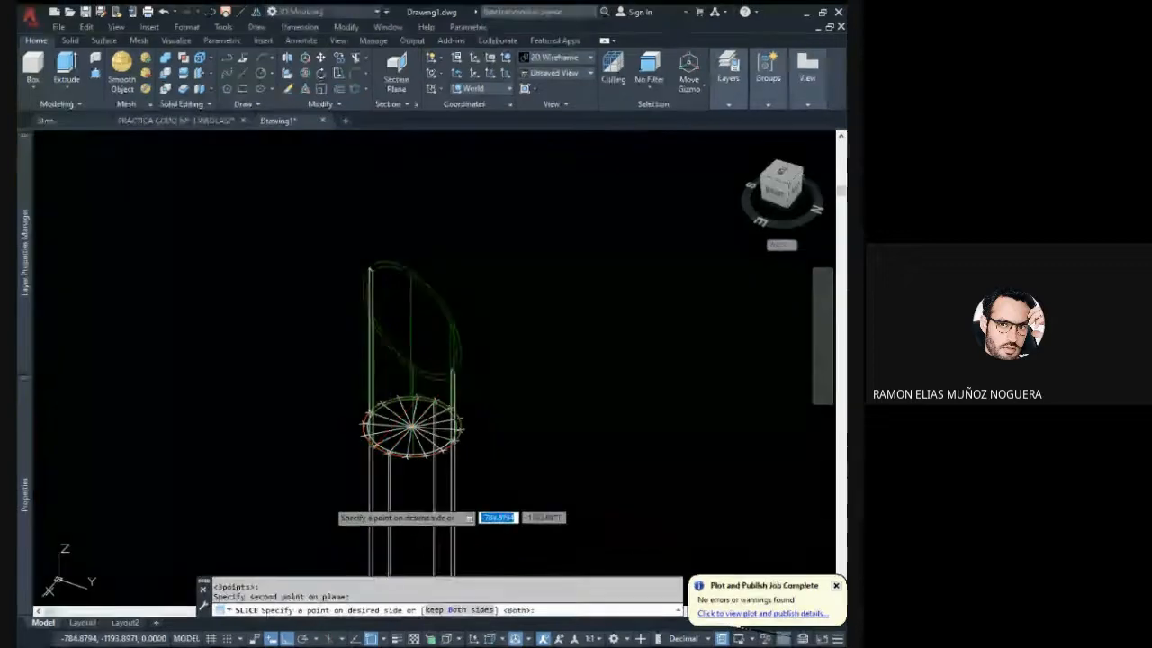
pyautogui.rightClick(329, 506)
pyautogui.click(380, 342)
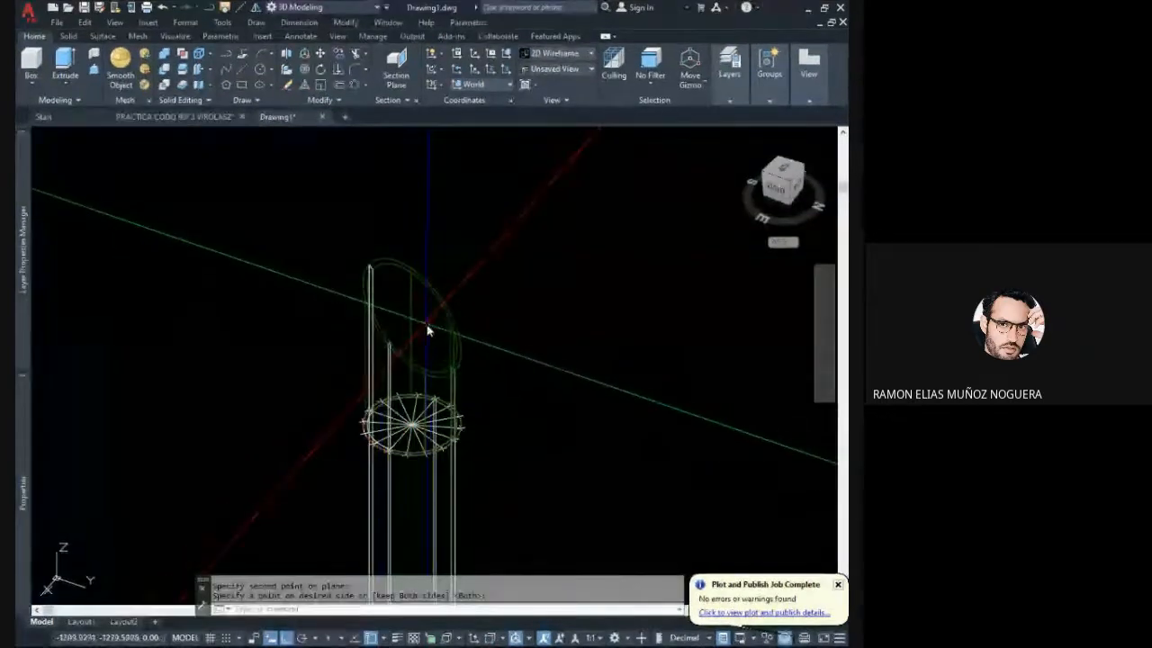
# - Examine the sliced pipe from the back by selecting its pieces in turn to see how it is divided
pyautogui.keyDown('shift'); pyautogui.moveTo(450, 317); pyautogui.dragTo(276, 298, button='middle'); pyautogui.keyUp('shift')
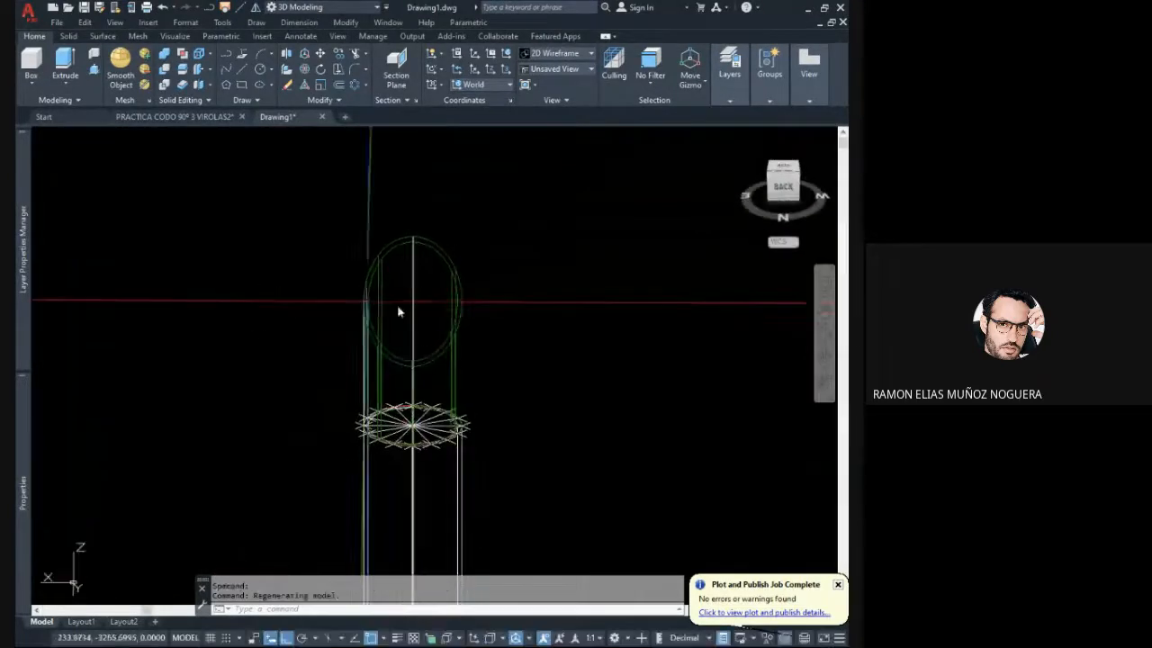
pyautogui.scroll(2, 476, 322)
pyautogui.click(468, 326)
pyautogui.click(397, 223)
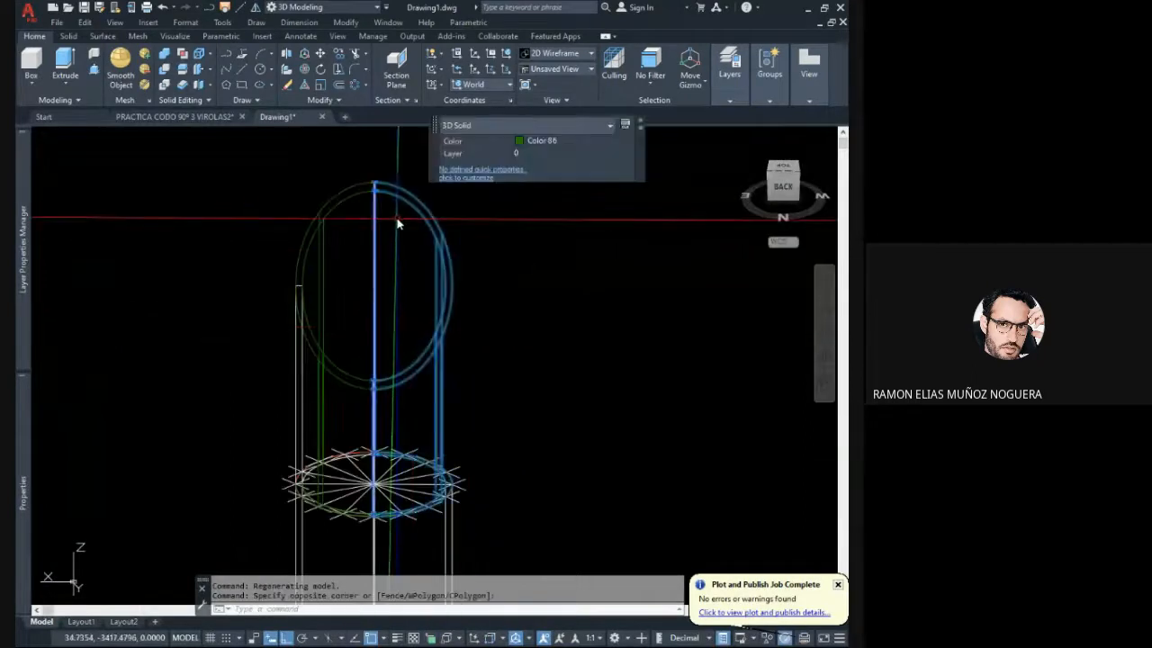
pyautogui.press('Escape')
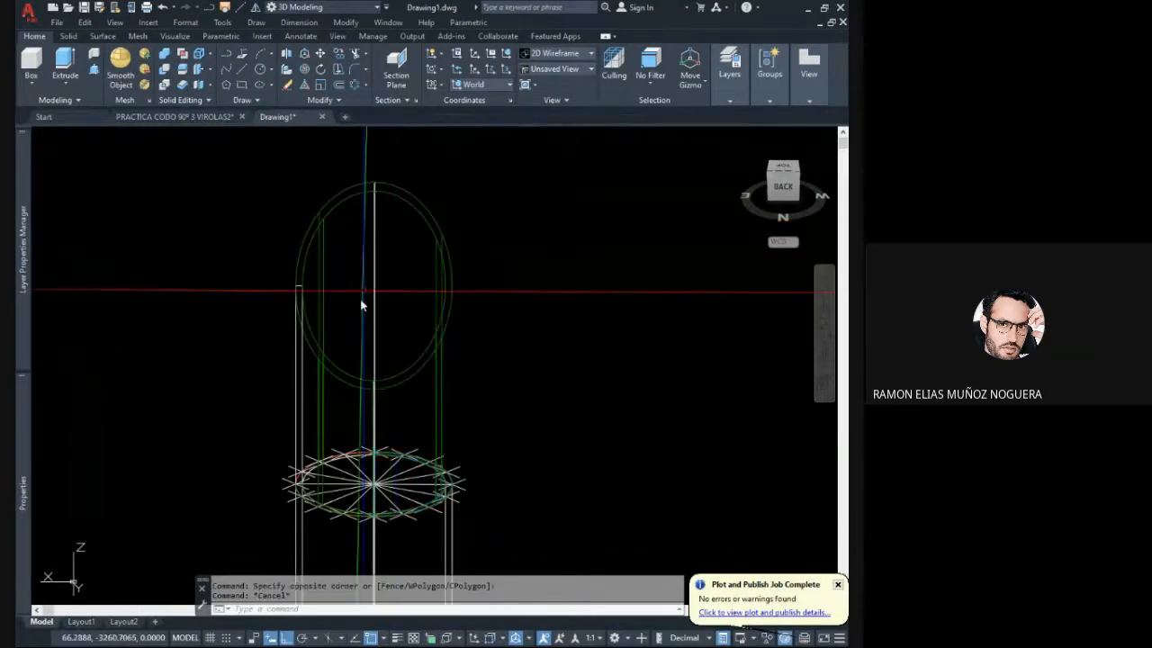
pyautogui.click(356, 402)
pyautogui.click(246, 221)
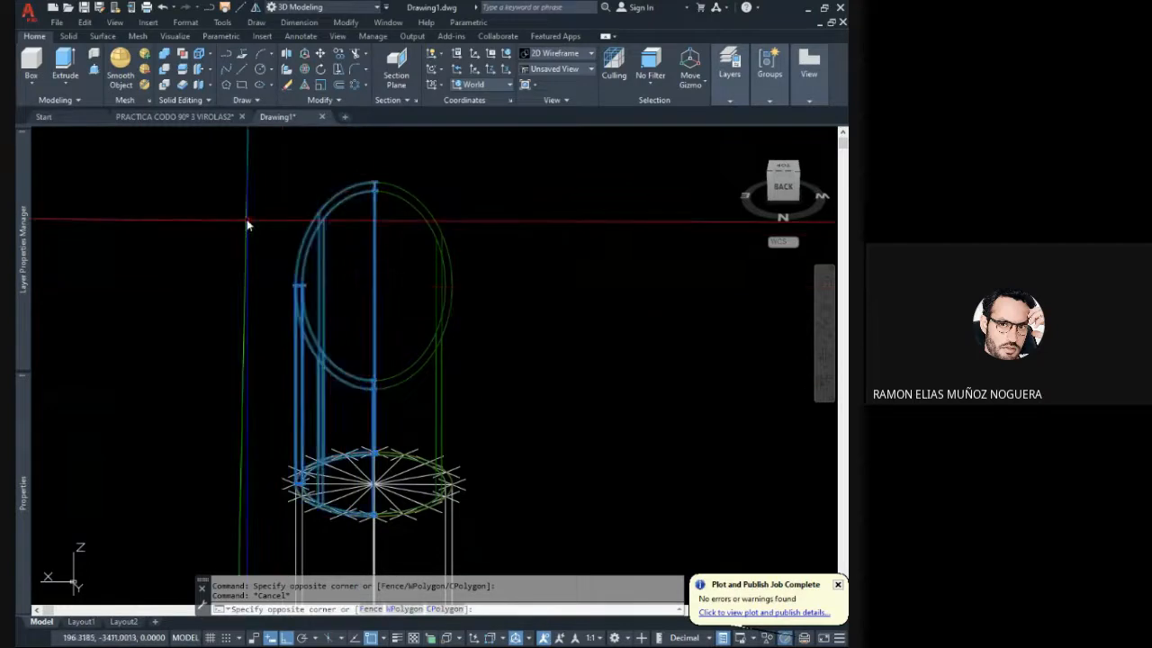
pyautogui.press('Escape')
pyautogui.click(475, 364)
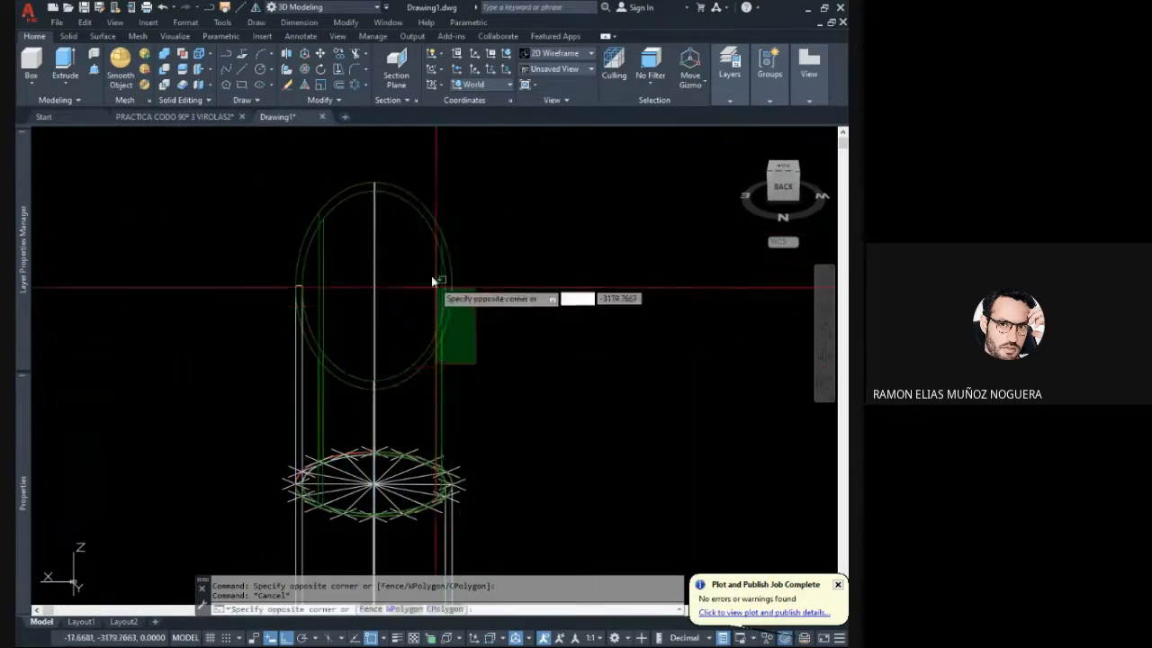
pyautogui.click(424, 258)
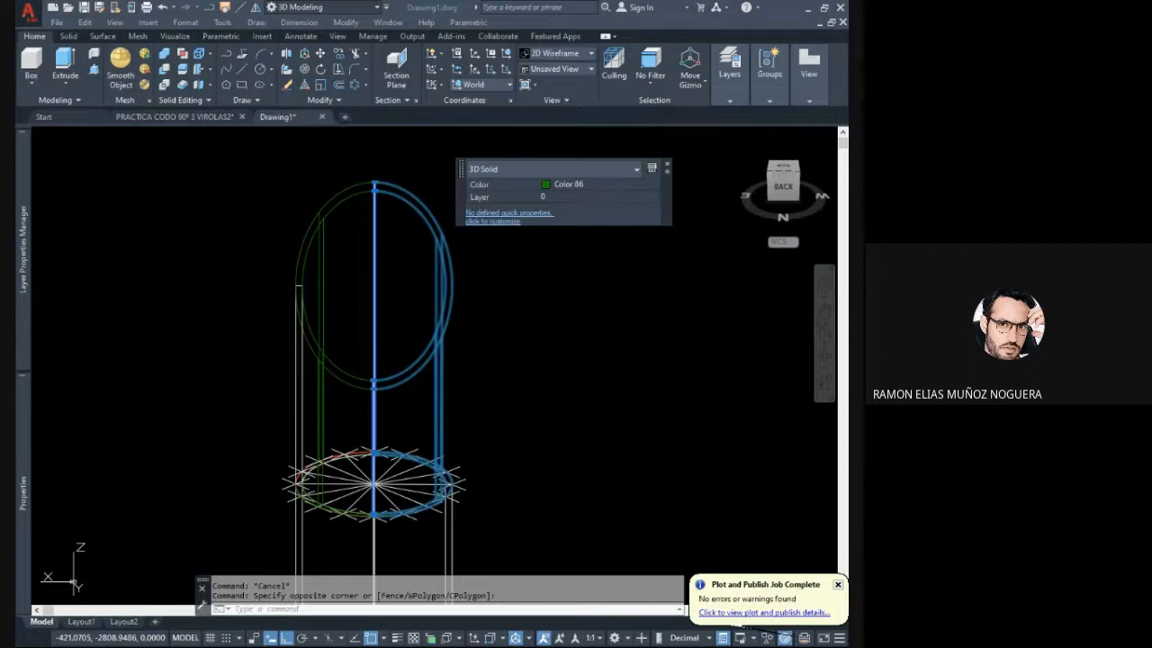
pyautogui.click(511, 328)
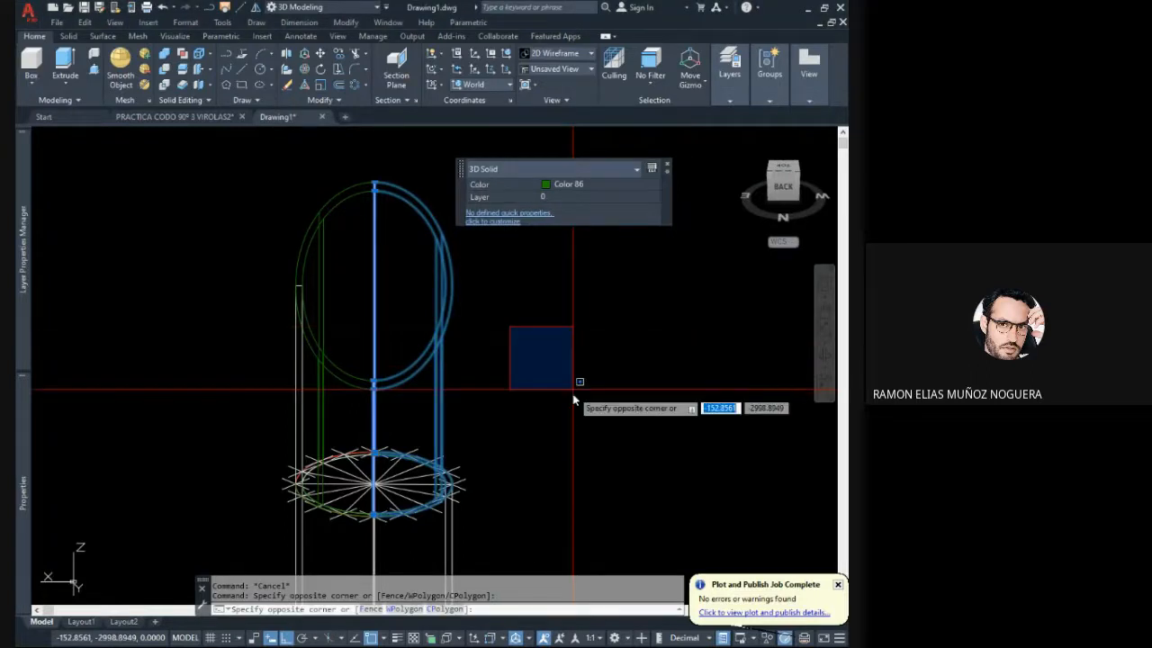
pyautogui.press('Escape')
pyautogui.click(532, 366)
pyautogui.click(428, 277)
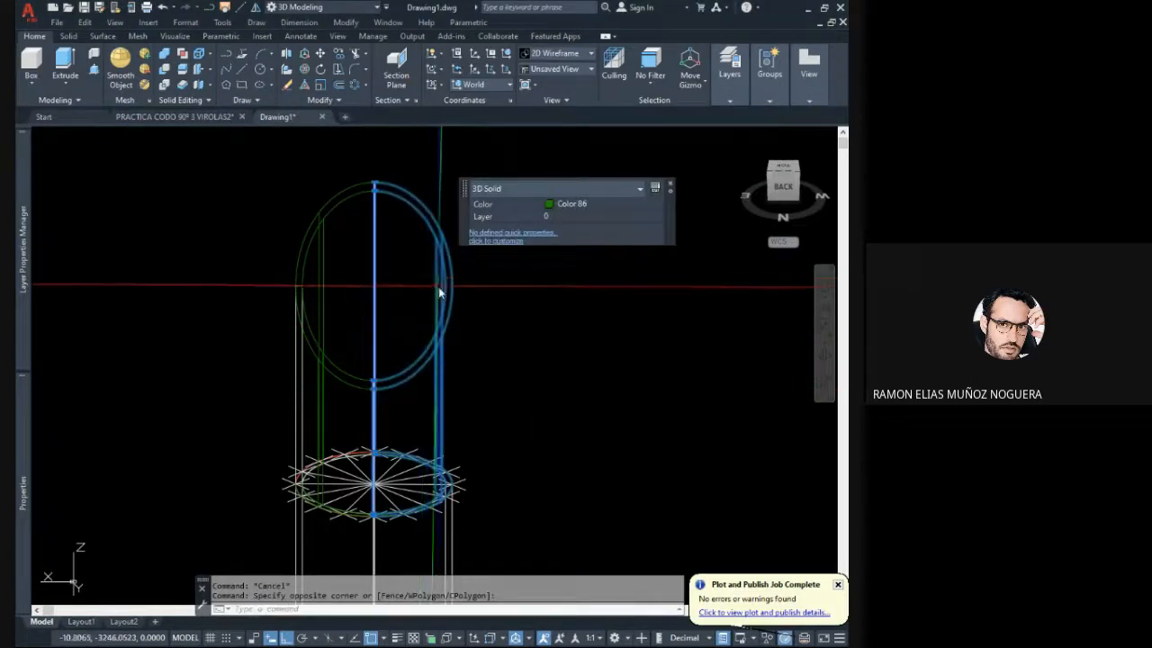
pyautogui.moveTo(440, 287); pyautogui.dragTo(478, 298, button='middle')
pyautogui.press('Escape')
# - Delete the unsliced half of the green pipe
pyautogui.keyDown('shift'); pyautogui.moveTo(421, 321); pyautogui.dragTo(507, 337, button='middle'); pyautogui.keyUp('shift')
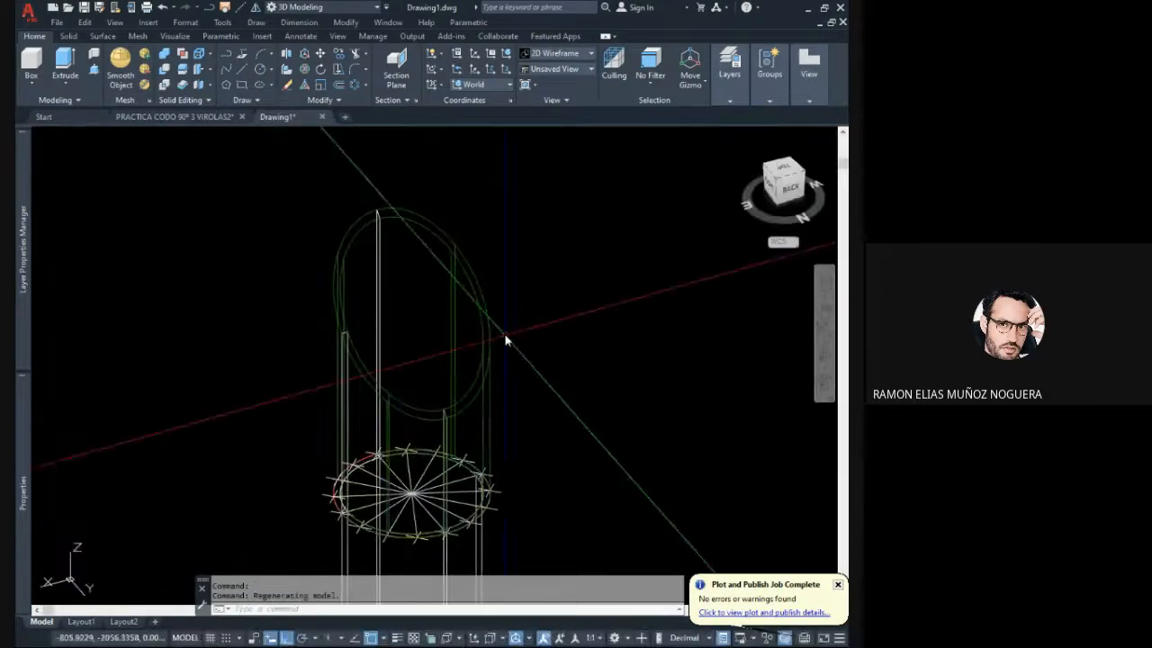
pyautogui.click(457, 312)
pyautogui.press('Delete')
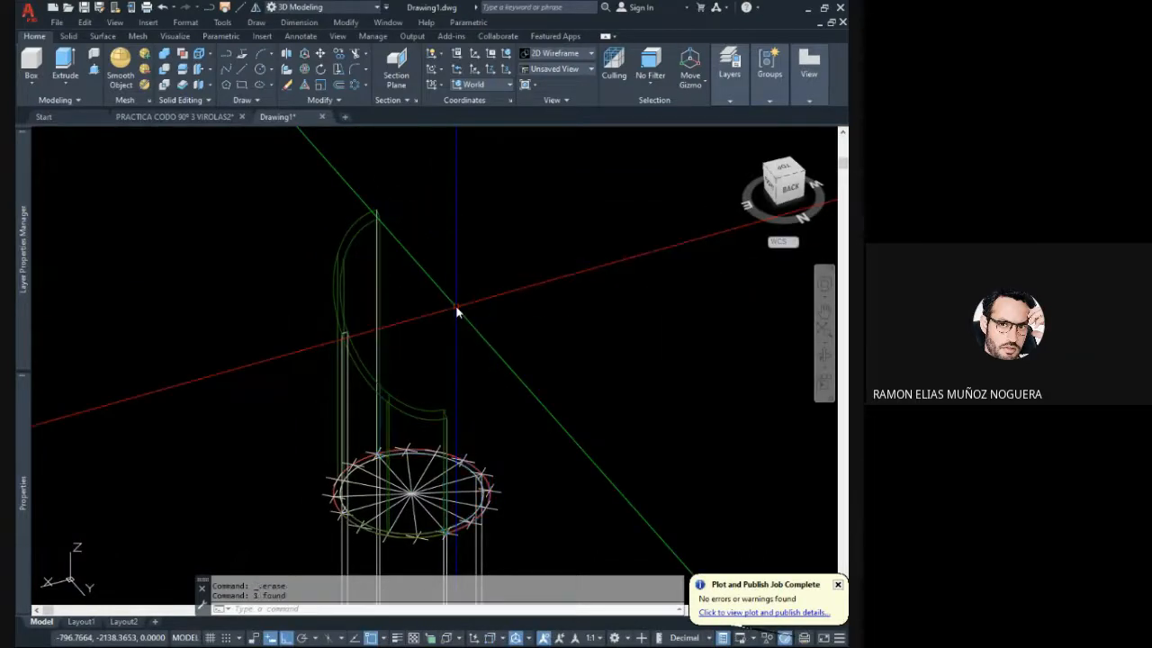
# - Slice the taller quarter of the green pipe along the radius line next to its Y-direction end, keeping both sides
pyautogui.keyDown('shift'); pyautogui.moveTo(460, 368); pyautogui.dragTo(410, 314, button='middle'); pyautogui.keyUp('shift')
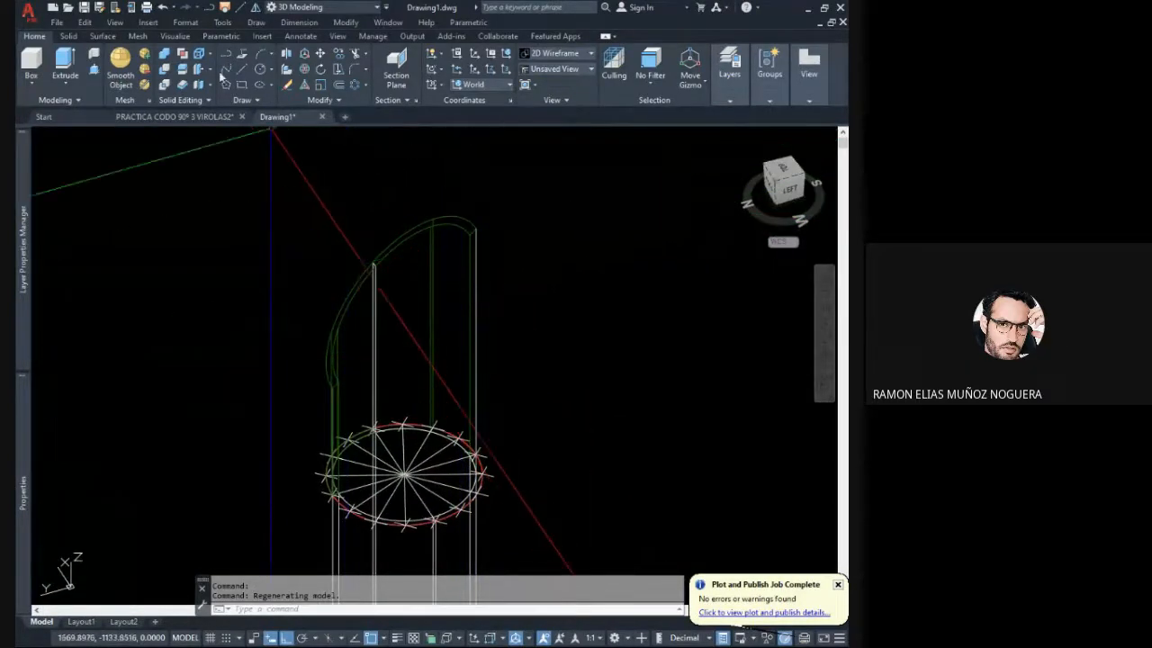
pyautogui.click(187, 71)
pyautogui.click(452, 308)
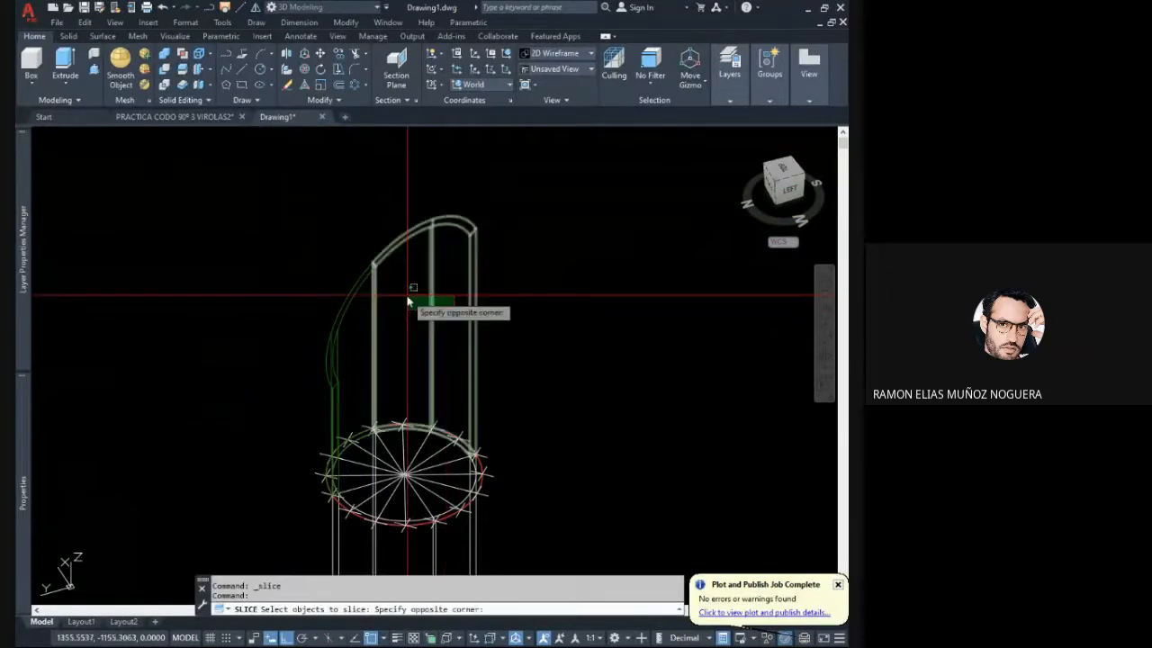
pyautogui.click(410, 295)
pyautogui.moveTo(404, 300); pyautogui.dragTo(387, 264, button='middle')
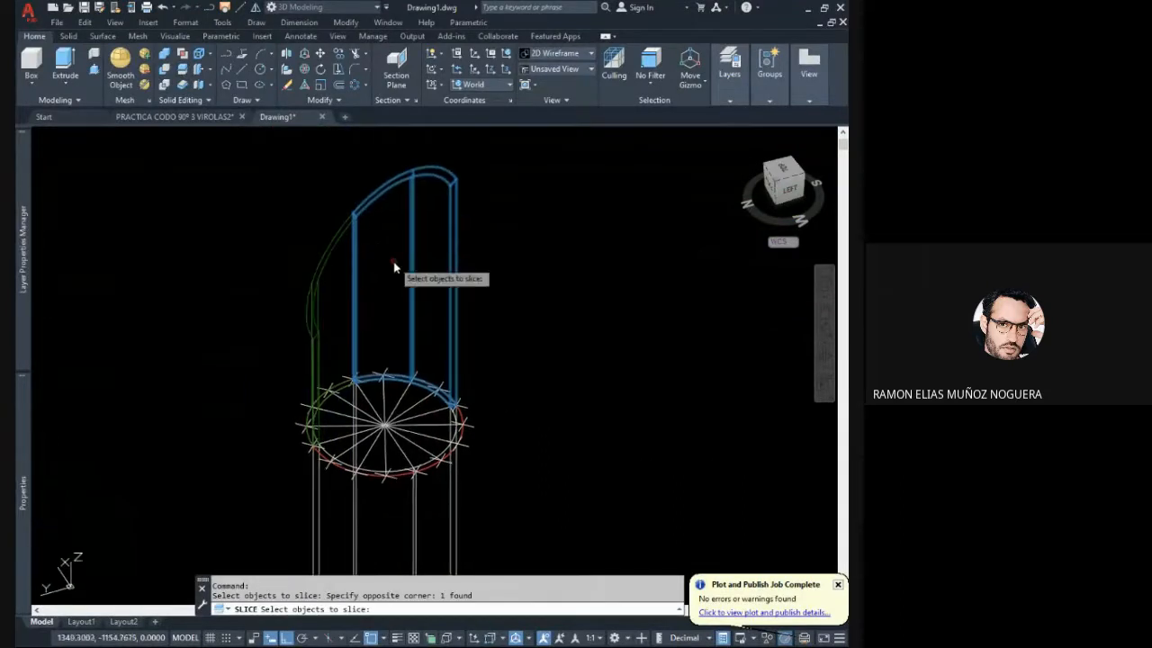
pyautogui.scroll(4, 428, 391)
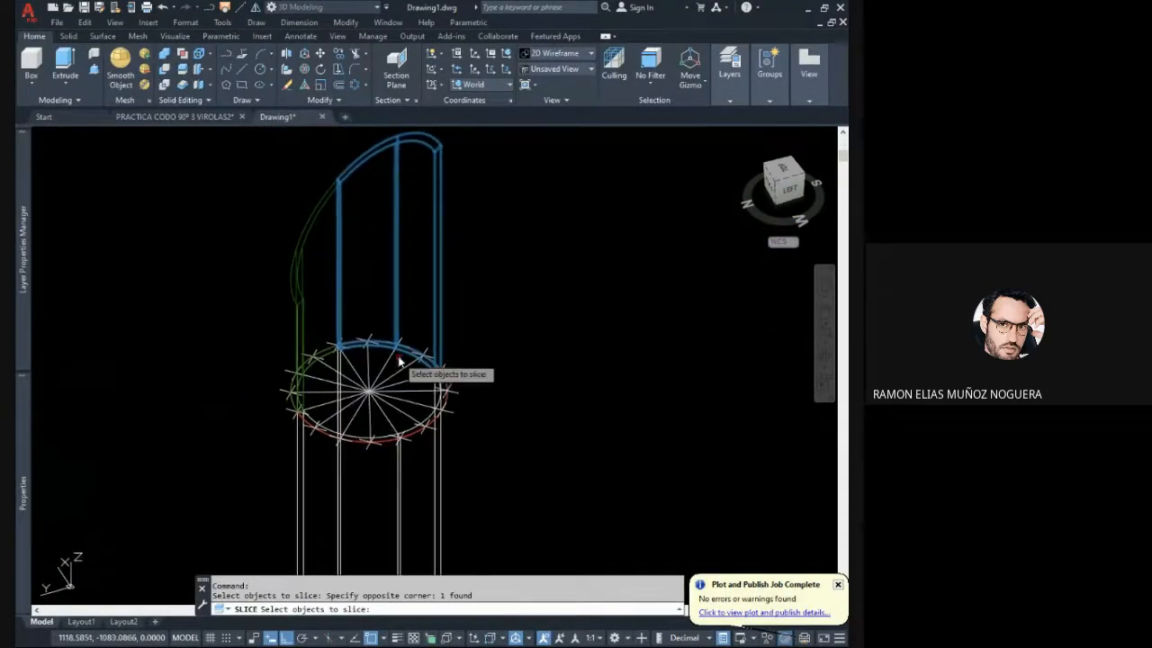
pyautogui.scroll(-4, 428, 309)
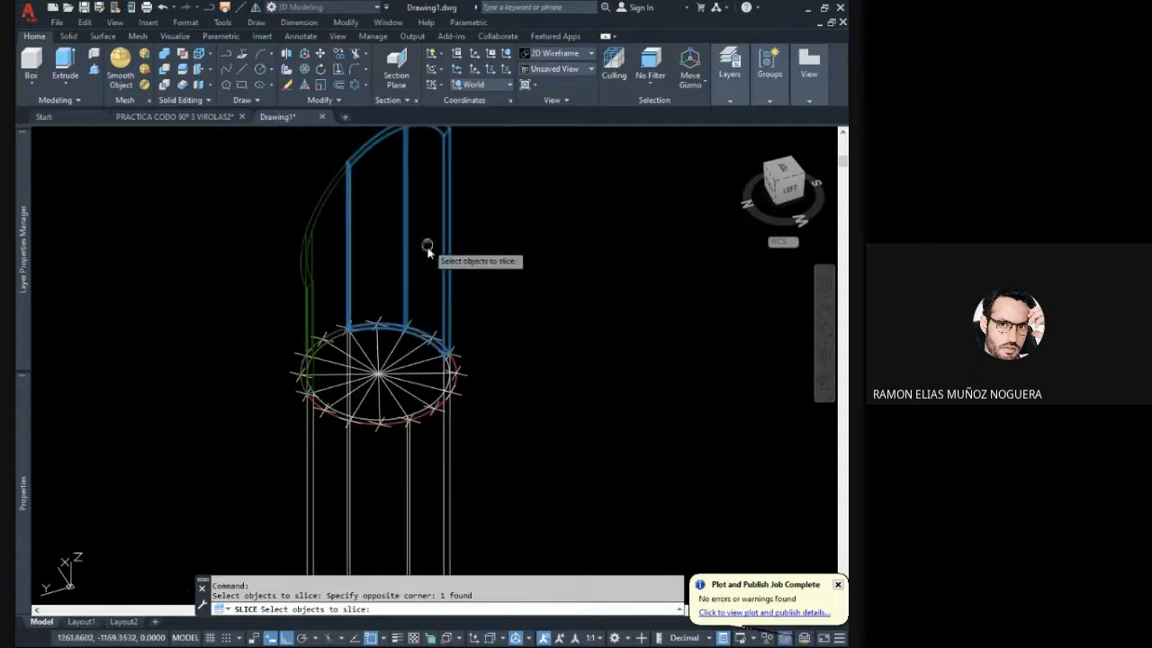
pyautogui.scroll(2, 420, 326)
pyautogui.moveTo(424, 306); pyautogui.dragTo(421, 251, button='middle')
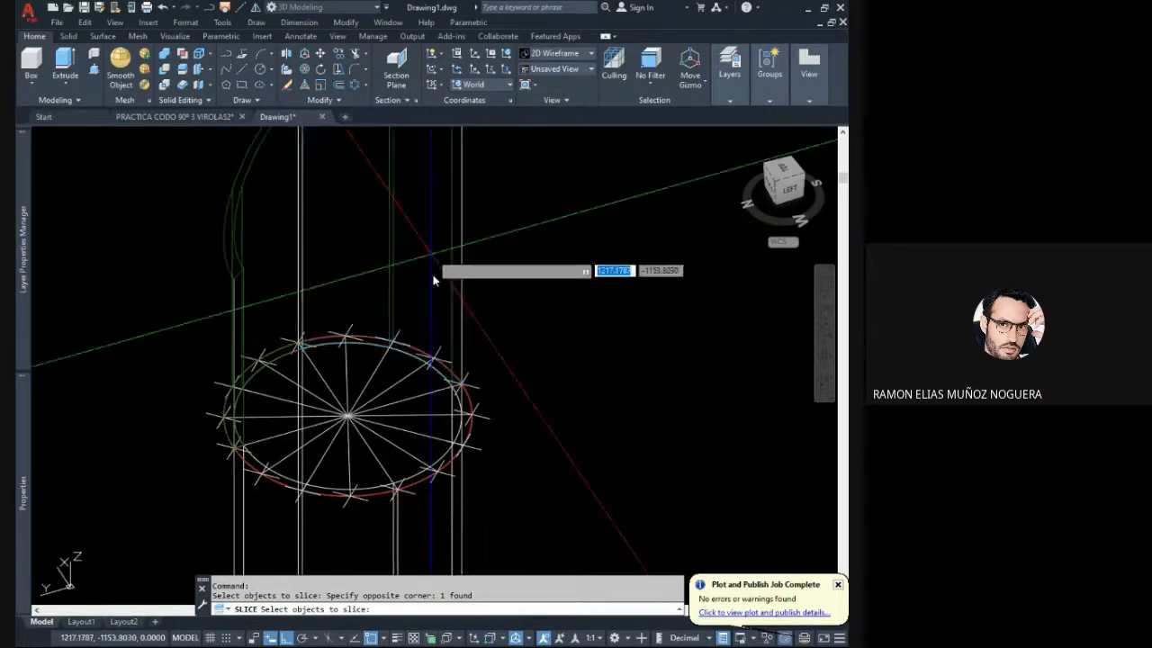
pyautogui.press('Return')
pyautogui.moveTo(397, 396); pyautogui.dragTo(407, 345, button='middle')
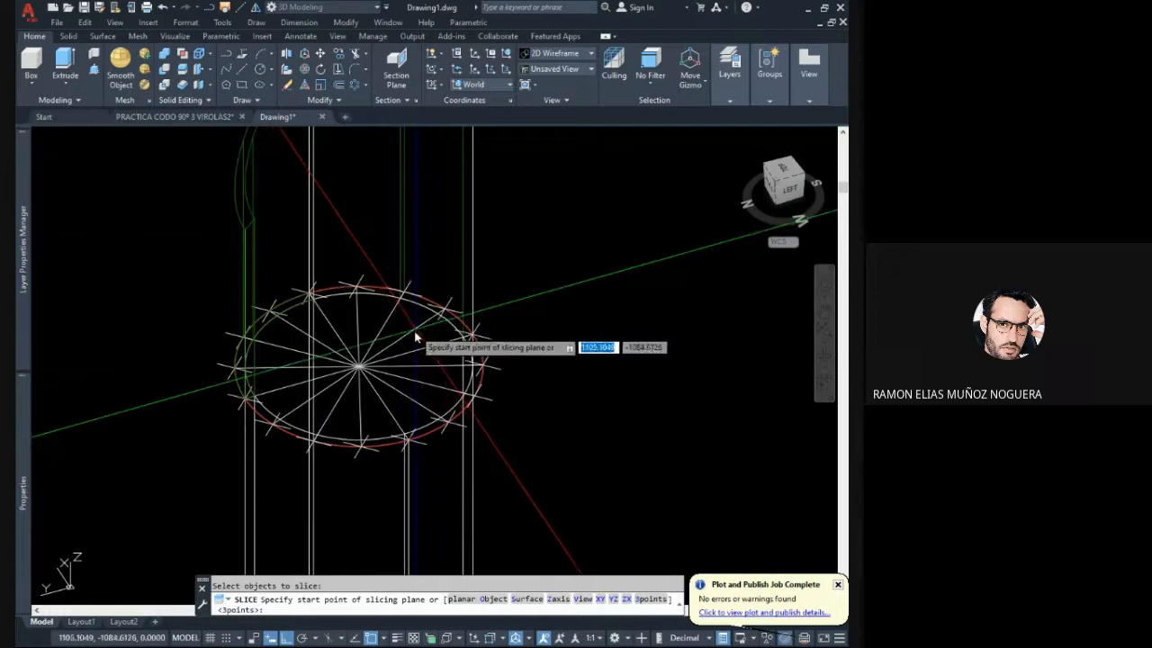
pyautogui.scroll(3, 400, 359)
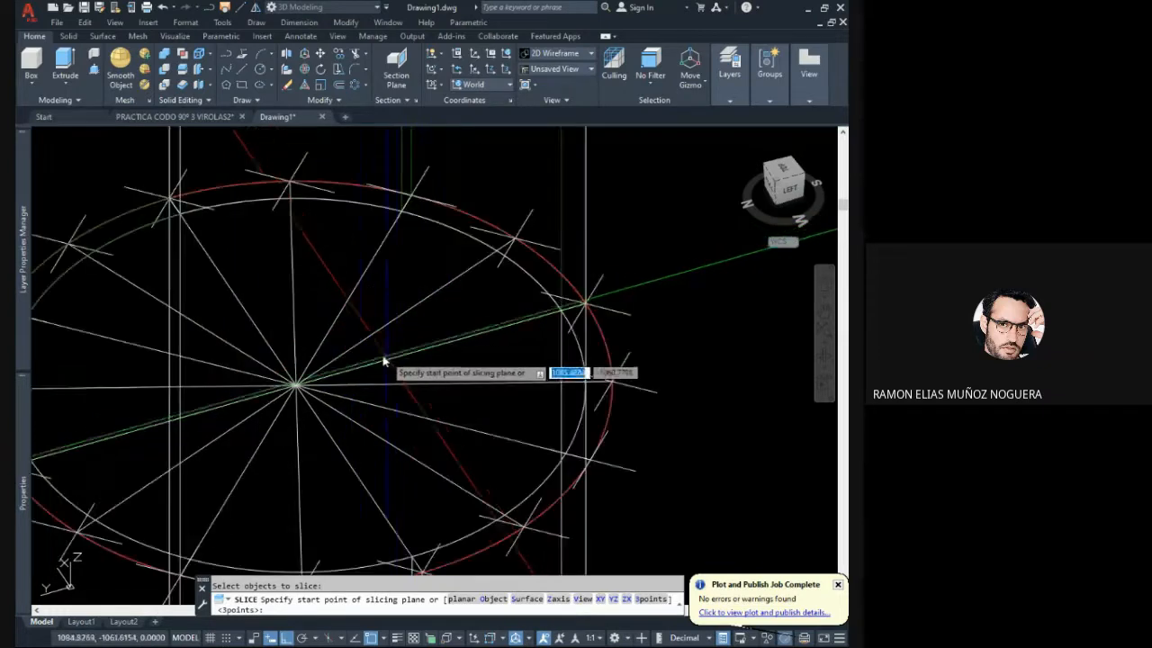
pyautogui.click(359, 344)
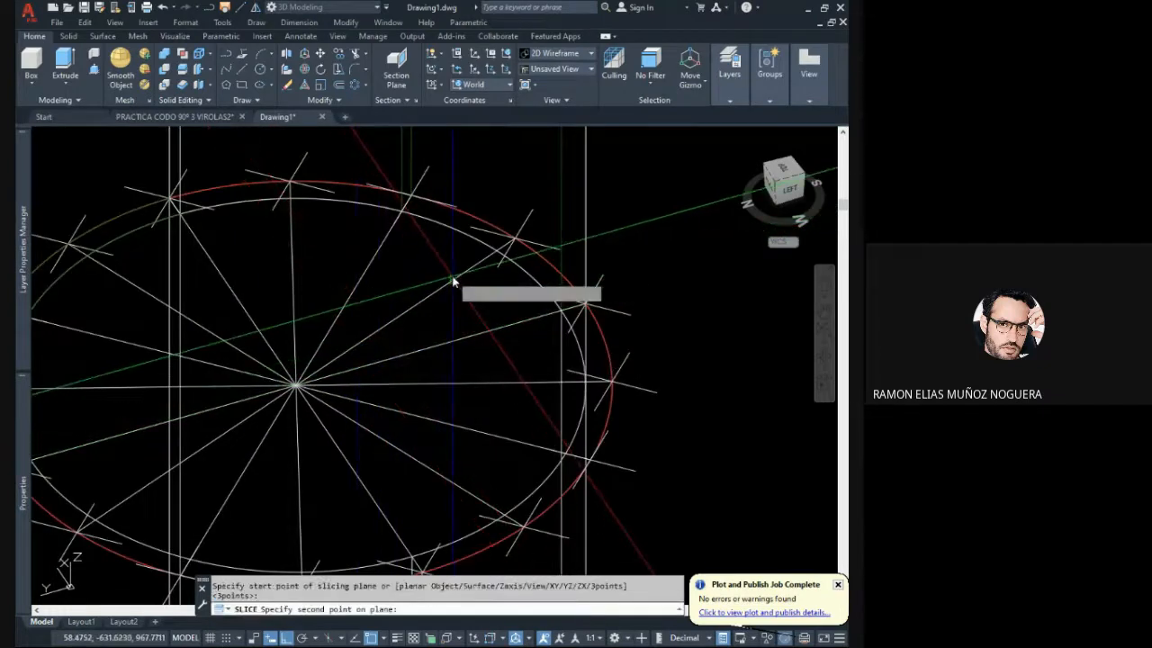
pyautogui.click(451, 281)
pyautogui.scroll(-4, 459, 290)
pyautogui.scroll(-3, 453, 259)
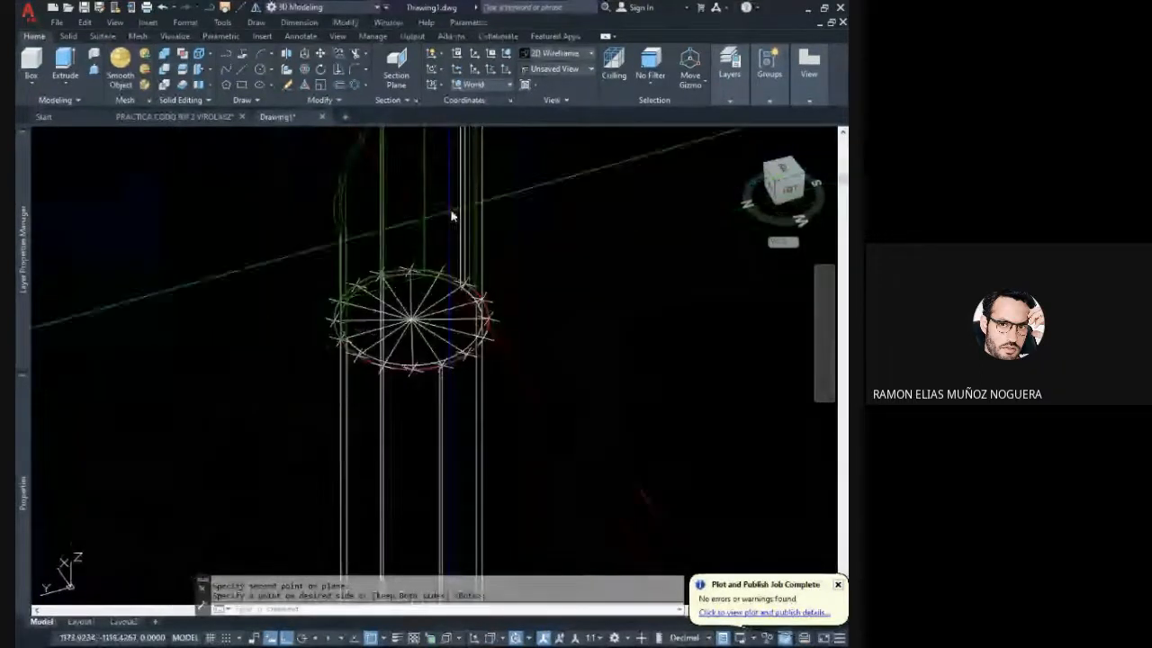
# - Slice the three-division segment of the green pipe along the radius line one division in from its taller edge, keeping both sides
pyautogui.moveTo(455, 160); pyautogui.dragTo(455, 315, button='middle')
pyautogui.press('Return')
pyautogui.press('Return')
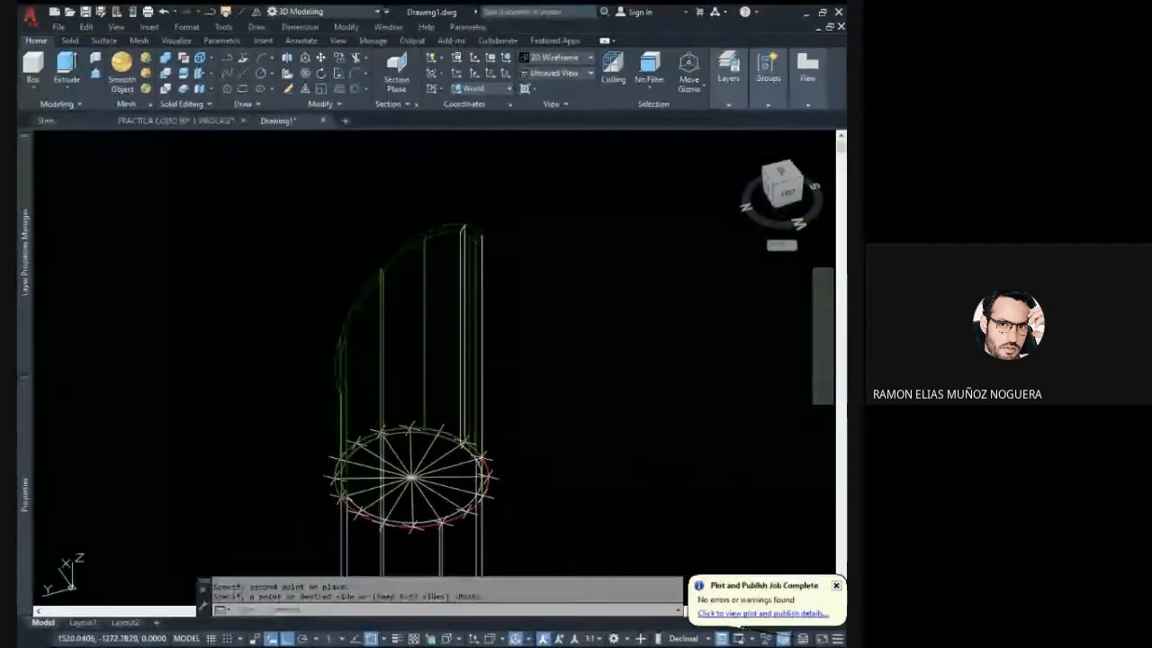
pyautogui.click(441, 277)
pyautogui.click(412, 259)
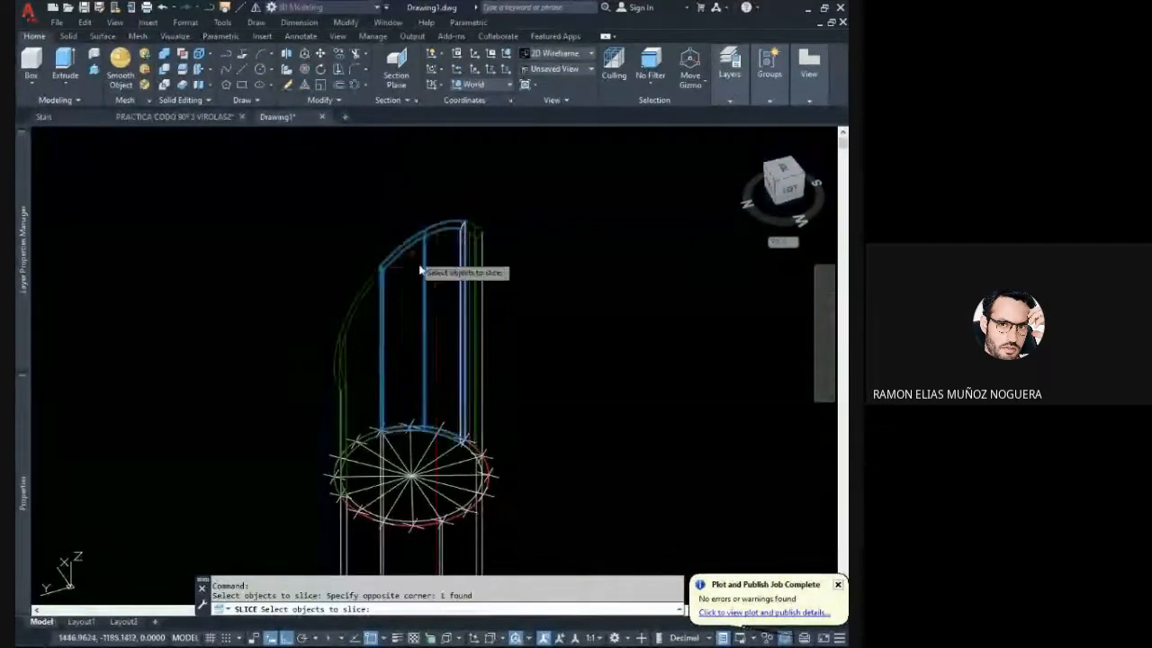
pyautogui.scroll(5, 432, 296)
pyautogui.press('Return')
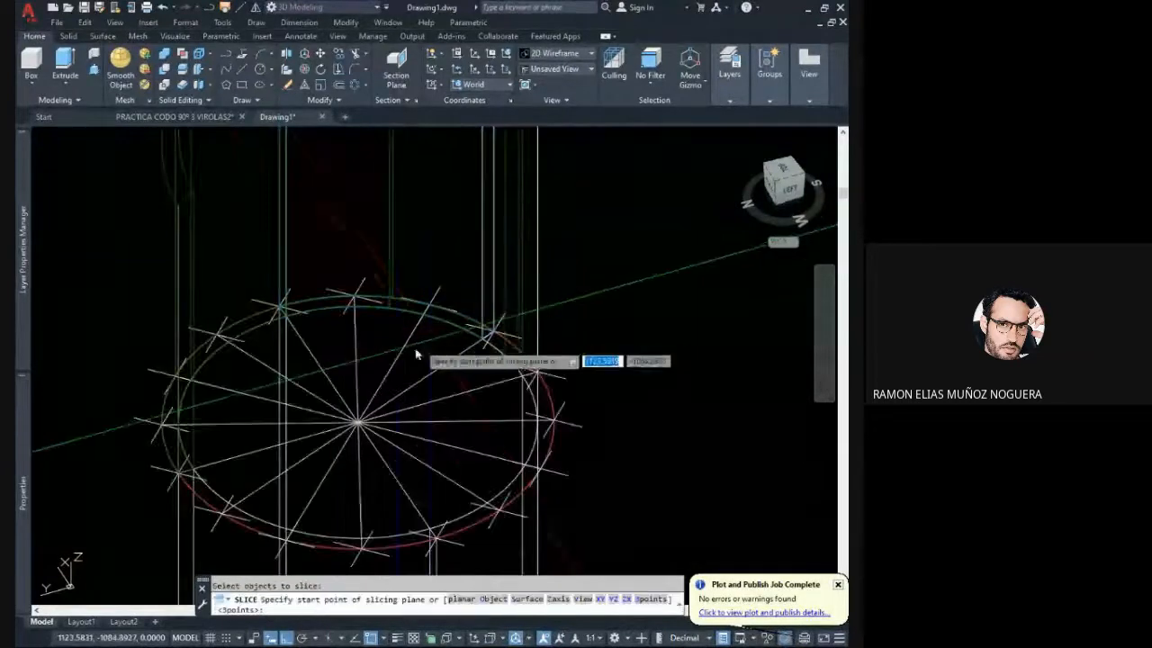
pyautogui.click(377, 392)
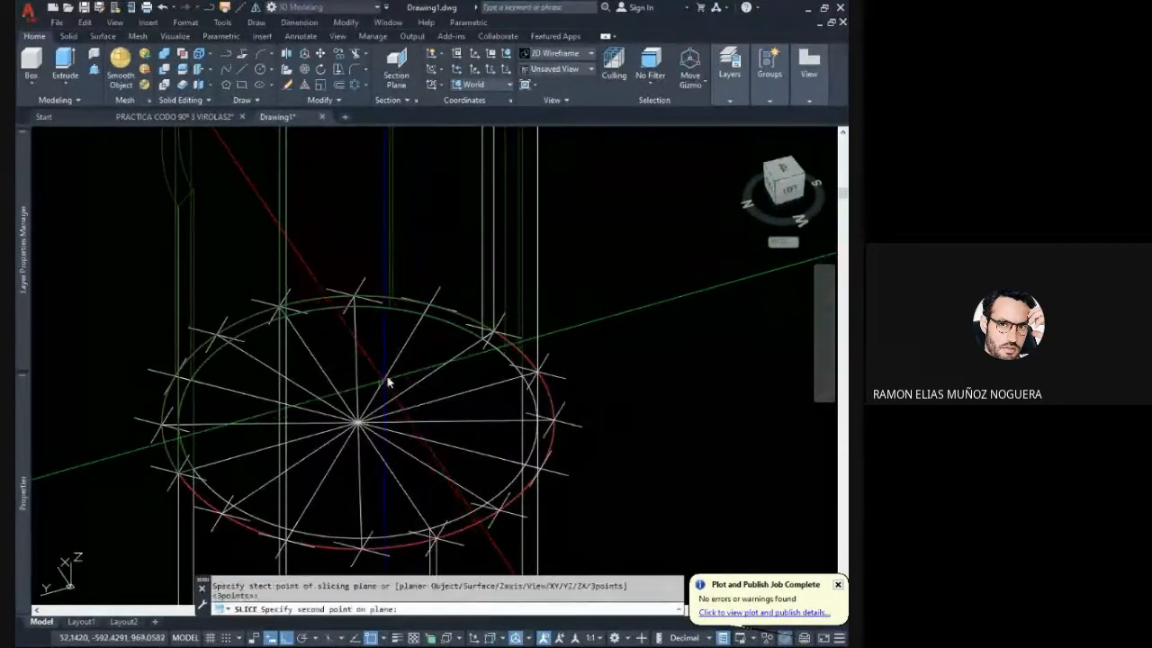
pyautogui.click(415, 336)
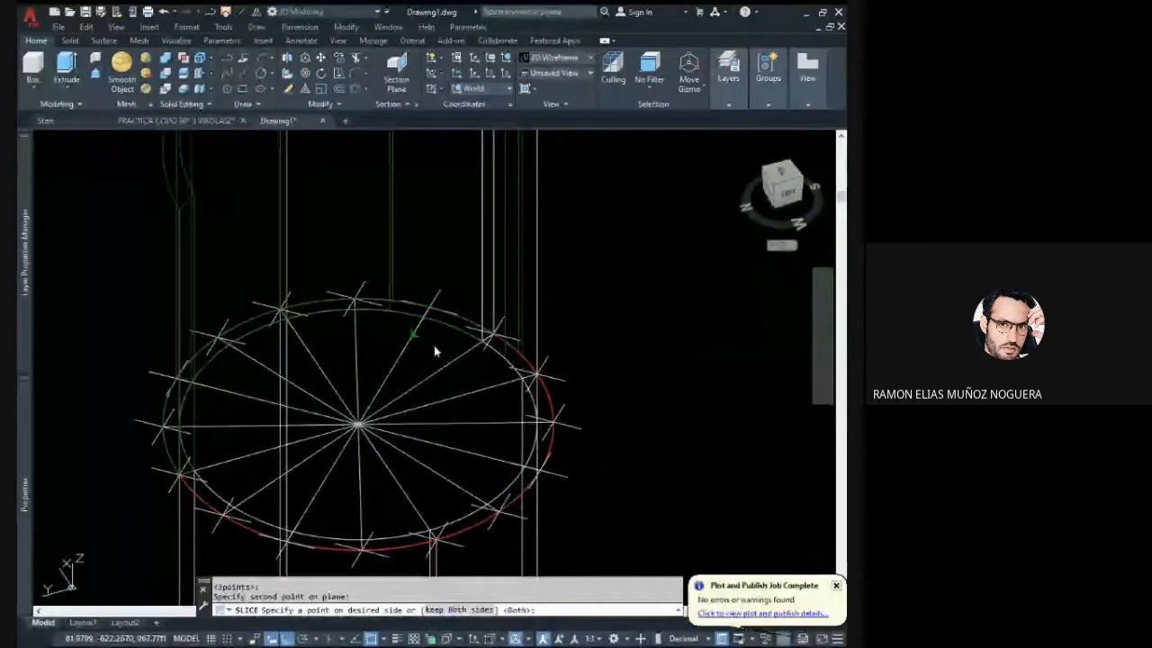
pyautogui.press('Return')
# - Slice the remaining two-division segment of the green pipe along its middle radius line, keeping both sides
pyautogui.scroll(-8, 433, 352)
pyautogui.keyDown('shift'); pyautogui.moveTo(432, 352); pyautogui.dragTo(373, 348, button='middle'); pyautogui.keyUp('shift')
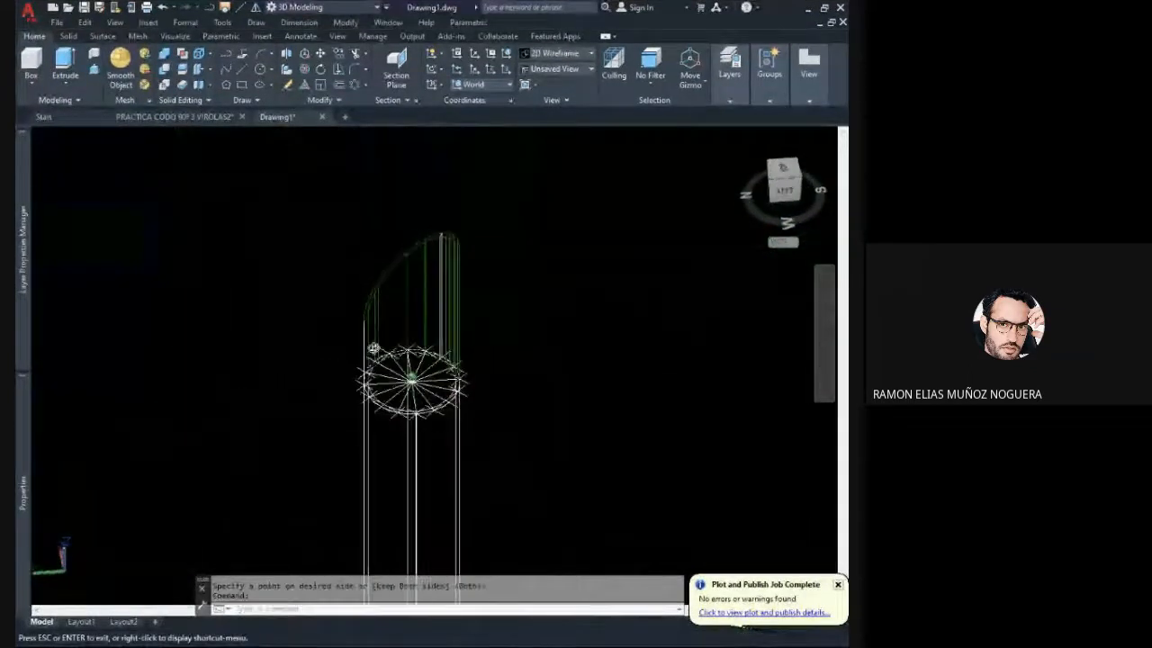
pyautogui.scroll(5, 442, 333)
pyautogui.click(449, 329)
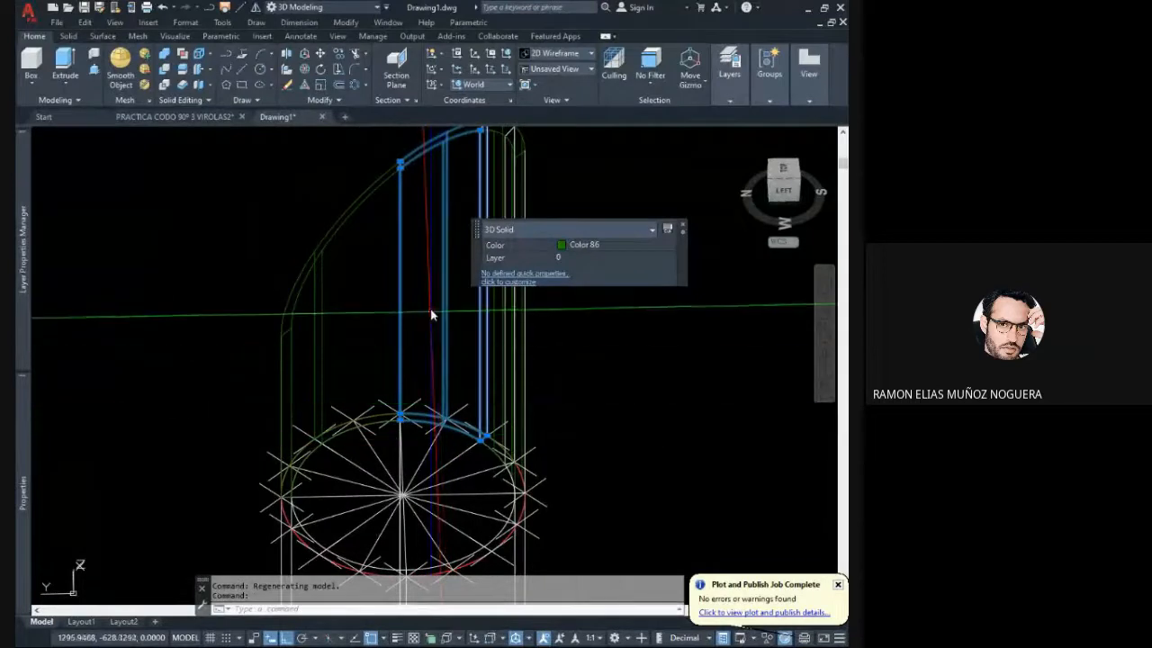
pyautogui.press('Escape')
pyautogui.press('Return')
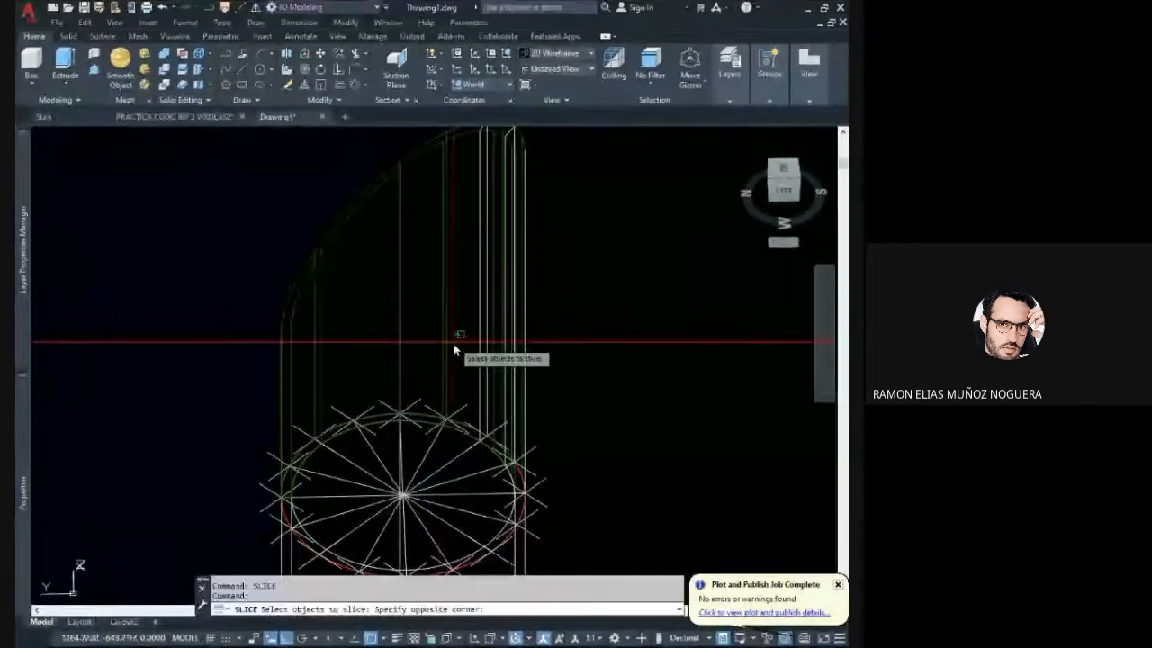
pyautogui.click(446, 342)
pyautogui.press('Return')
pyautogui.scroll(4, 432, 450)
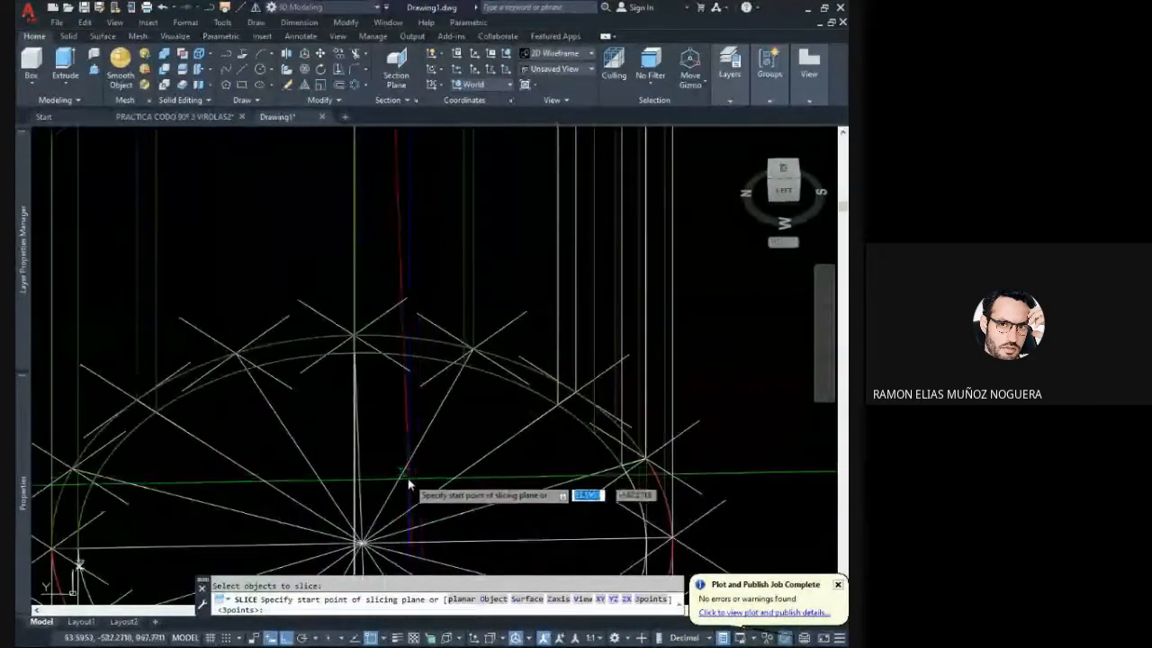
pyautogui.click(399, 479)
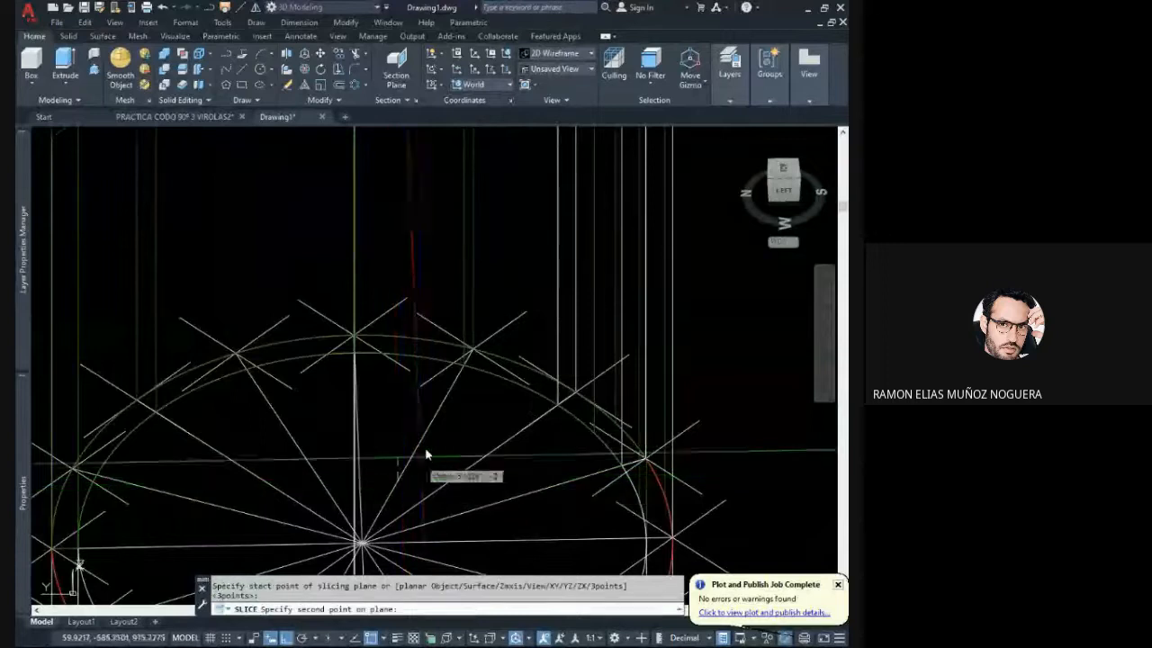
pyautogui.click(448, 399)
pyautogui.press('Return')
pyautogui.scroll(-2, 479, 375)
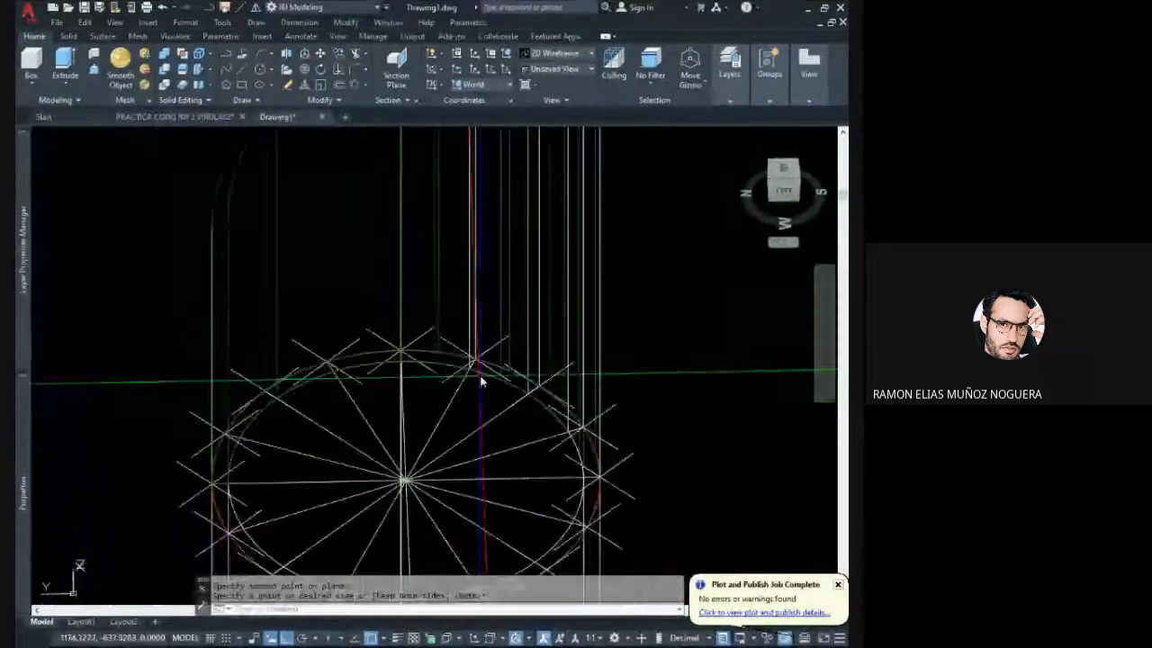
pyautogui.scroll(-3, 481, 383)
pyautogui.keyDown('shift'); pyautogui.moveTo(404, 377); pyautogui.dragTo(408, 381, button='middle'); pyautogui.keyUp('shift')
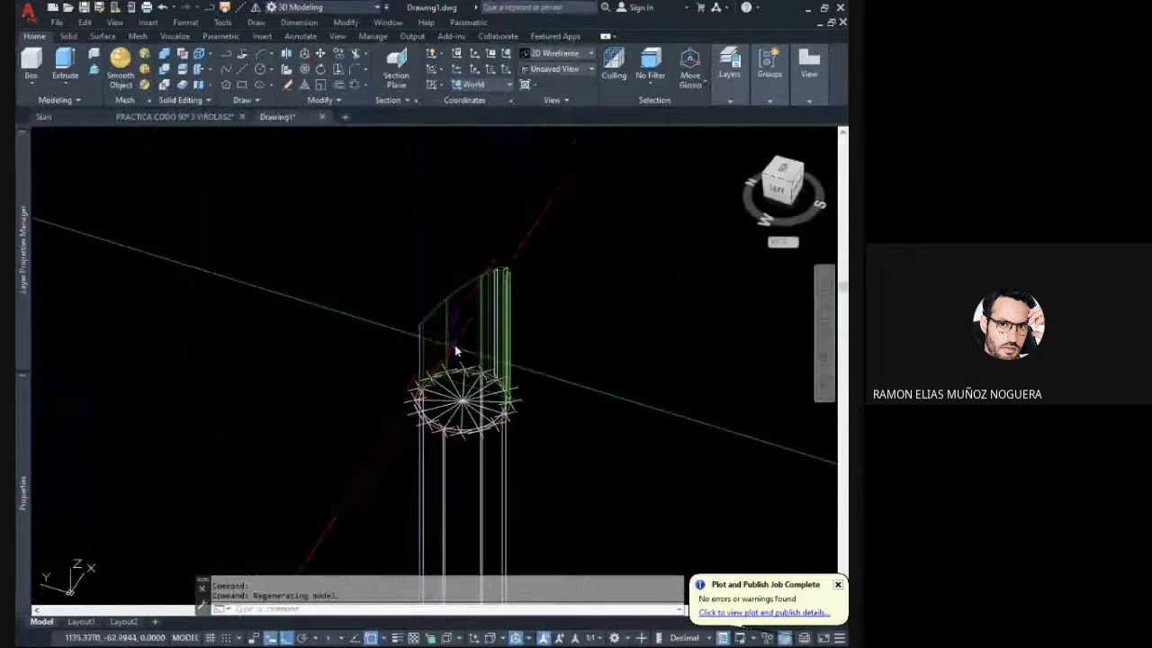
pyautogui.scroll(5, 454, 344)
pyautogui.moveTo(454, 344); pyautogui.dragTo(429, 316, button='middle')
pyautogui.keyDown('shift'); pyautogui.moveTo(461, 378); pyautogui.dragTo(437, 386, button='middle'); pyautogui.keyUp('shift')
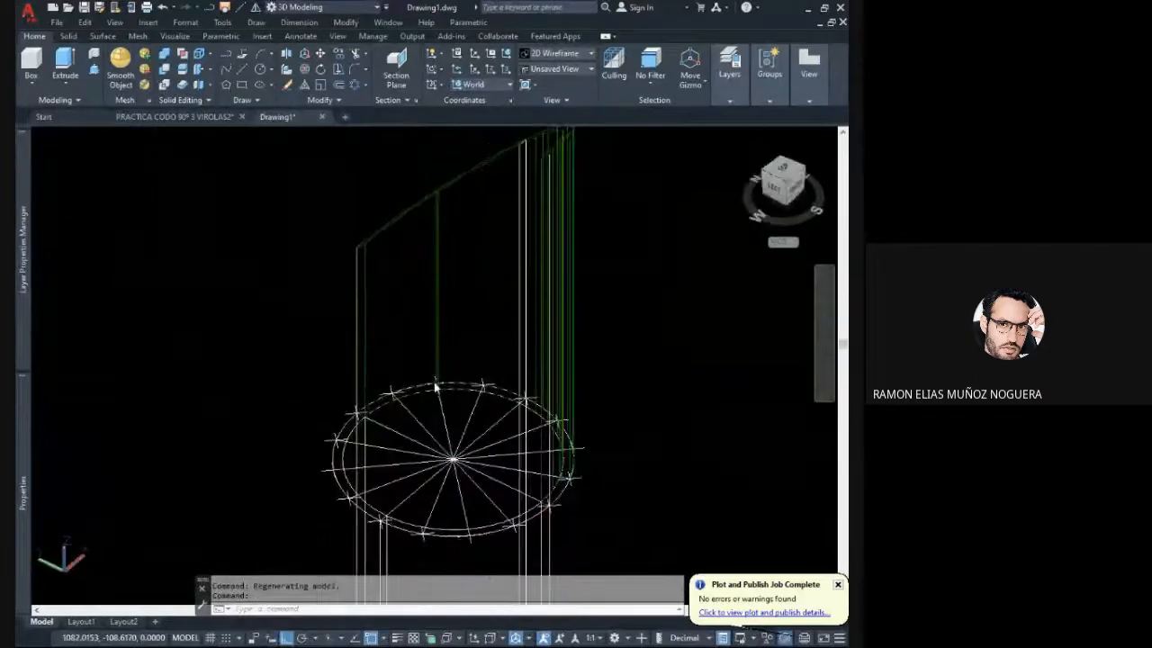
pyautogui.click(472, 414)
pyautogui.click(467, 415)
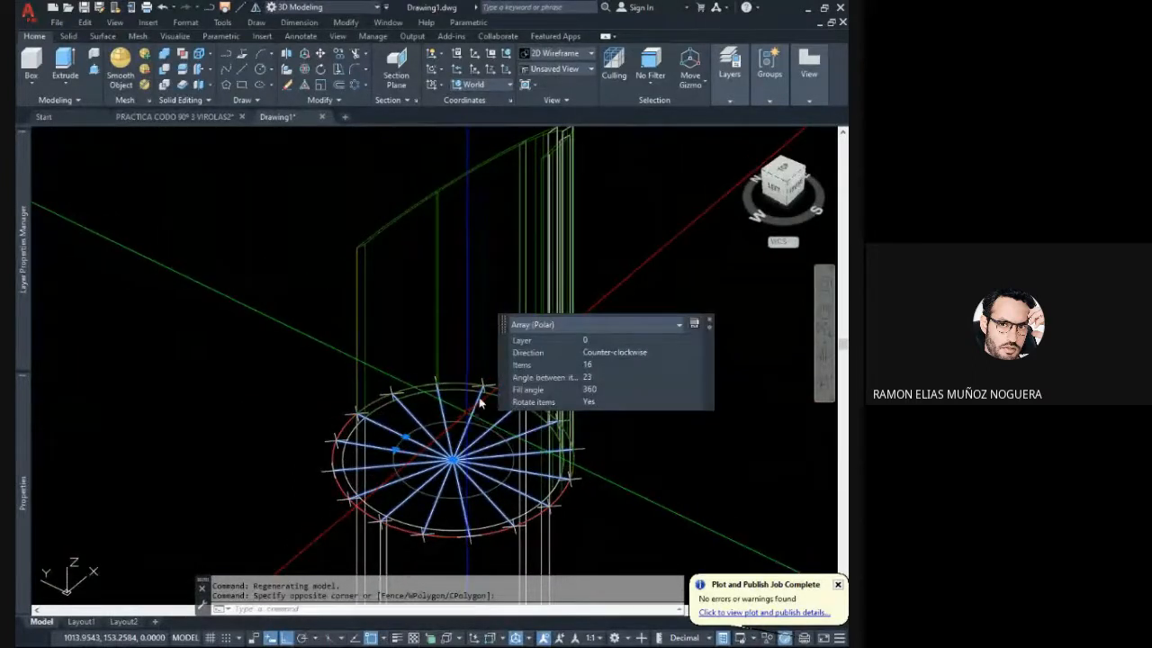
pyautogui.press('Escape')
pyautogui.press('Escape')
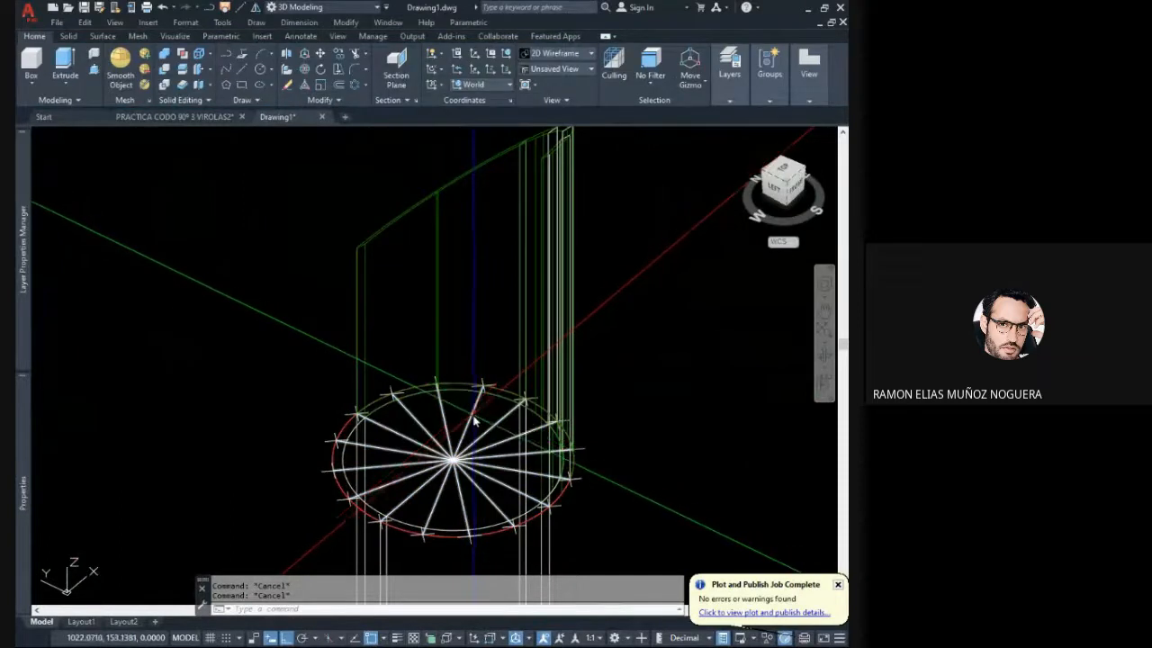
pyautogui.click(477, 411)
pyautogui.click(474, 415)
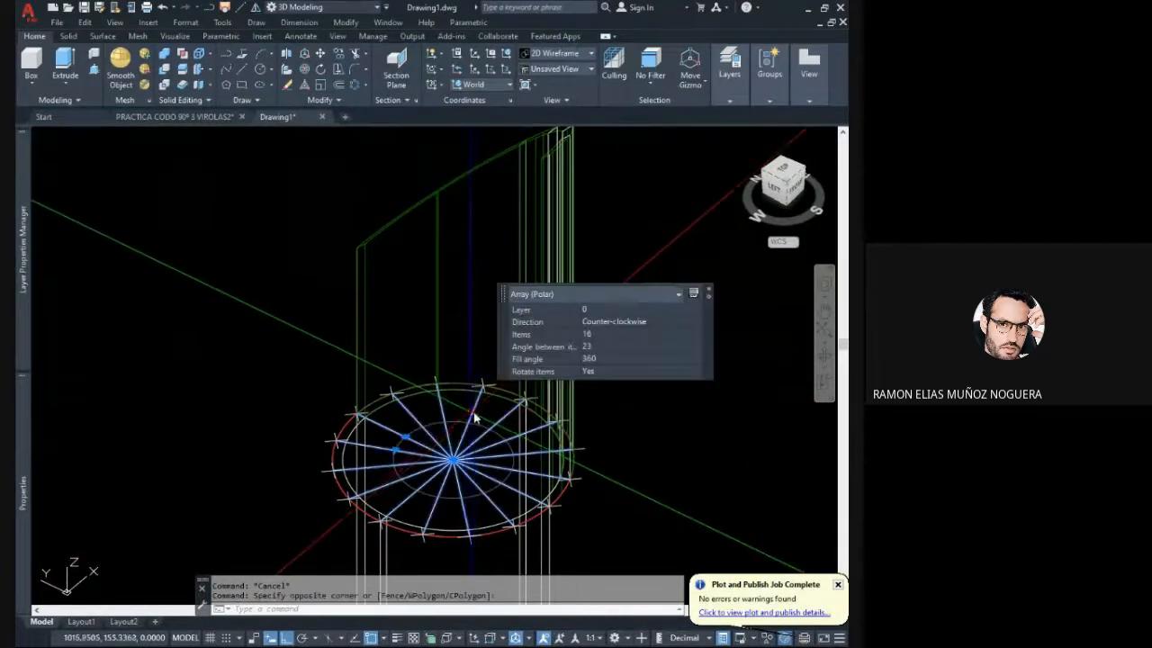
pyautogui.press('Escape')
pyautogui.press('Escape')
pyautogui.click(475, 414)
pyautogui.click(465, 420)
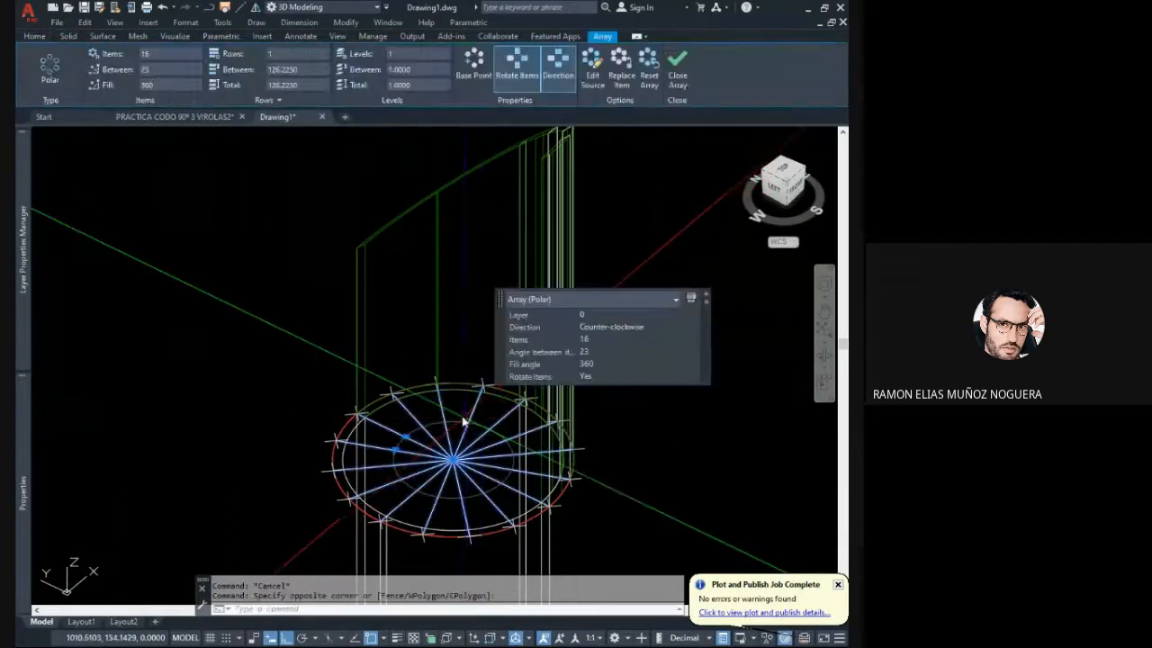
pyautogui.press('Escape')
pyautogui.press('Escape')
# - Explode the 16-item polar array of radius lines and check that a single line can be selected
pyautogui.write('ex')
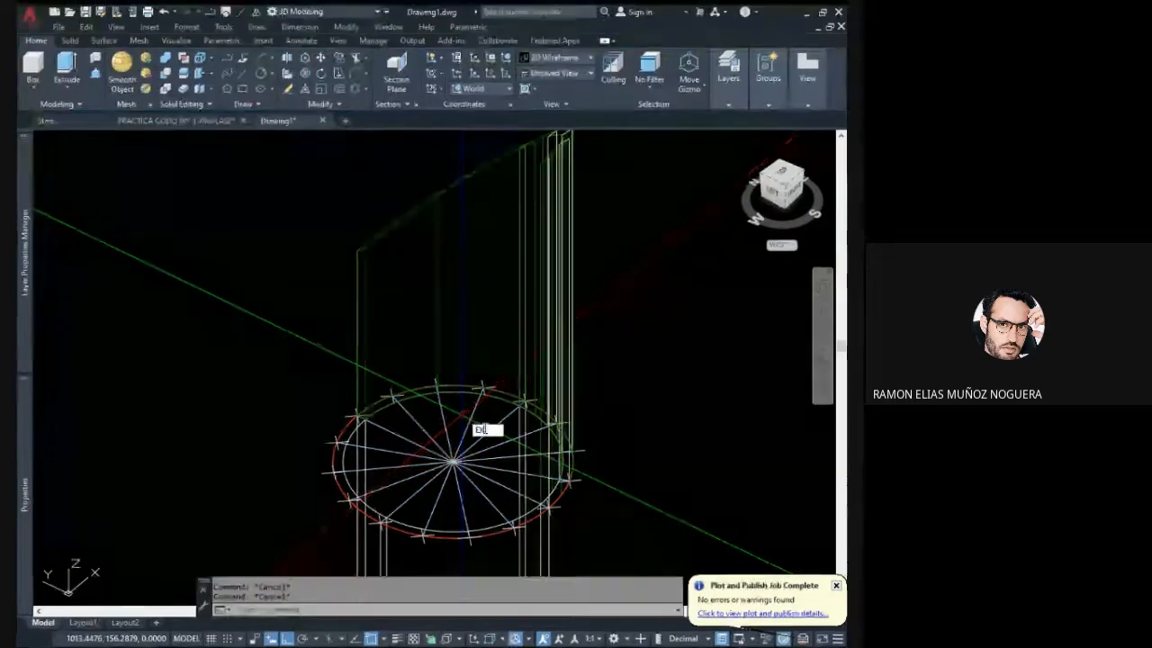
pyautogui.write('plode')
pyautogui.press('Return')
pyautogui.click(478, 426)
pyautogui.click(467, 419)
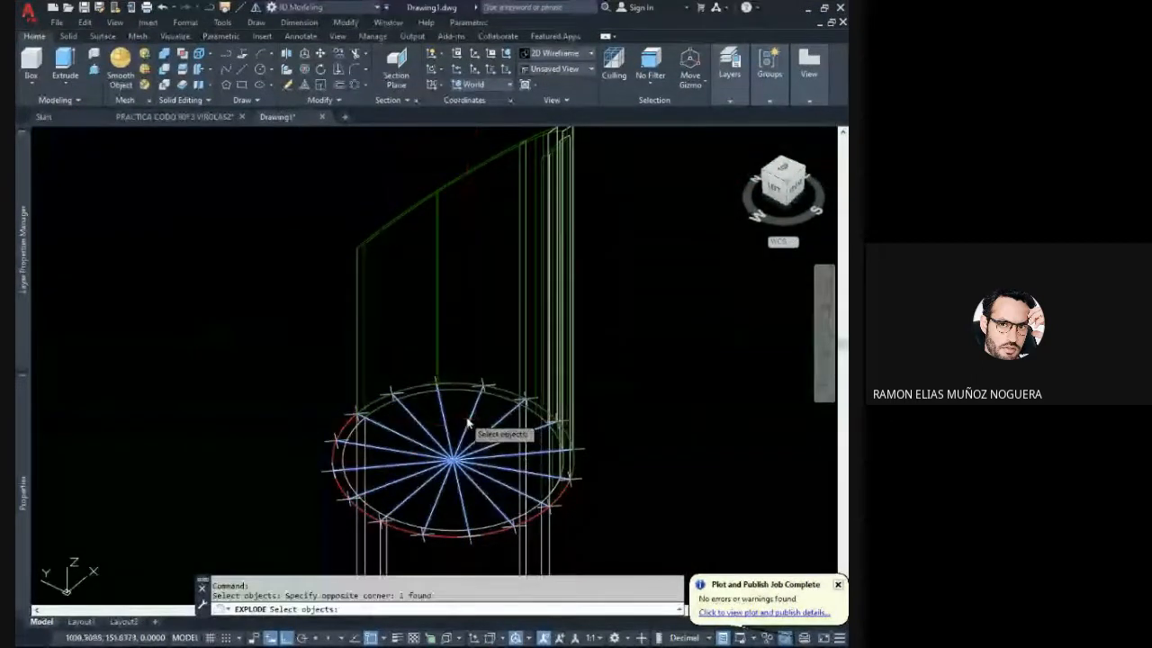
pyautogui.press('Return')
pyautogui.click(482, 425)
pyautogui.click(458, 404)
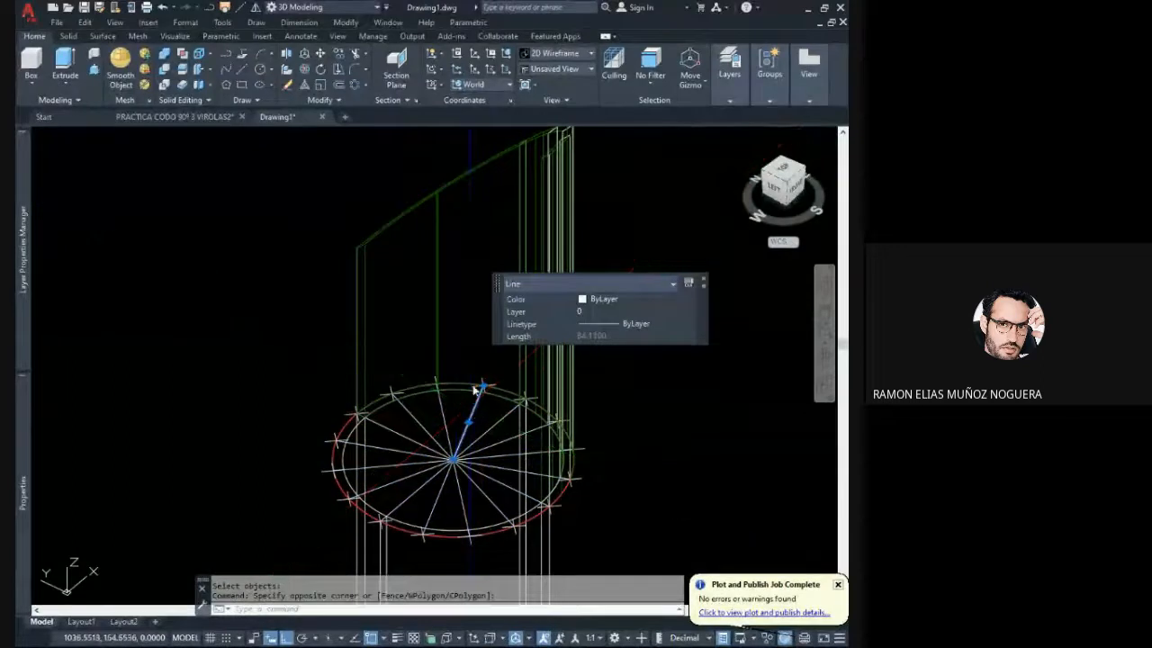
pyautogui.press('Escape')
# - Slice the four-division segment on the green pipe's shorter side along the radius line one division in from its taller edge, keeping both sides
pyautogui.keyDown('shift'); pyautogui.moveTo(474, 363); pyautogui.dragTo(355, 148, button='middle'); pyautogui.keyUp('shift')
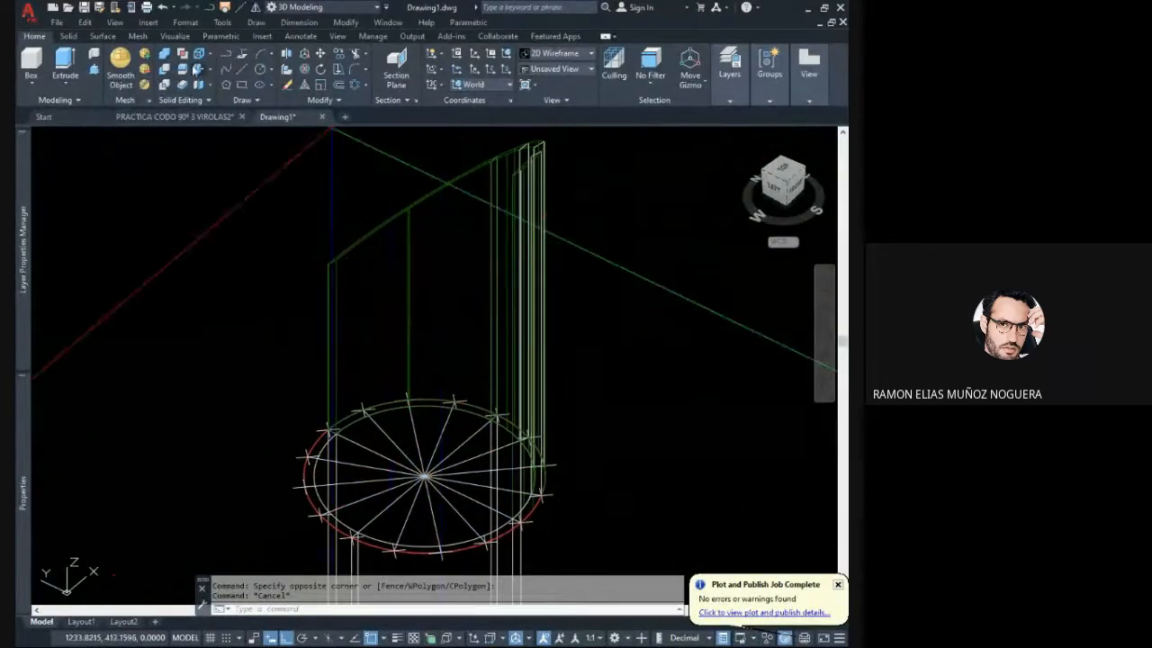
pyautogui.click(185, 70)
pyautogui.click(429, 249)
pyautogui.click(389, 219)
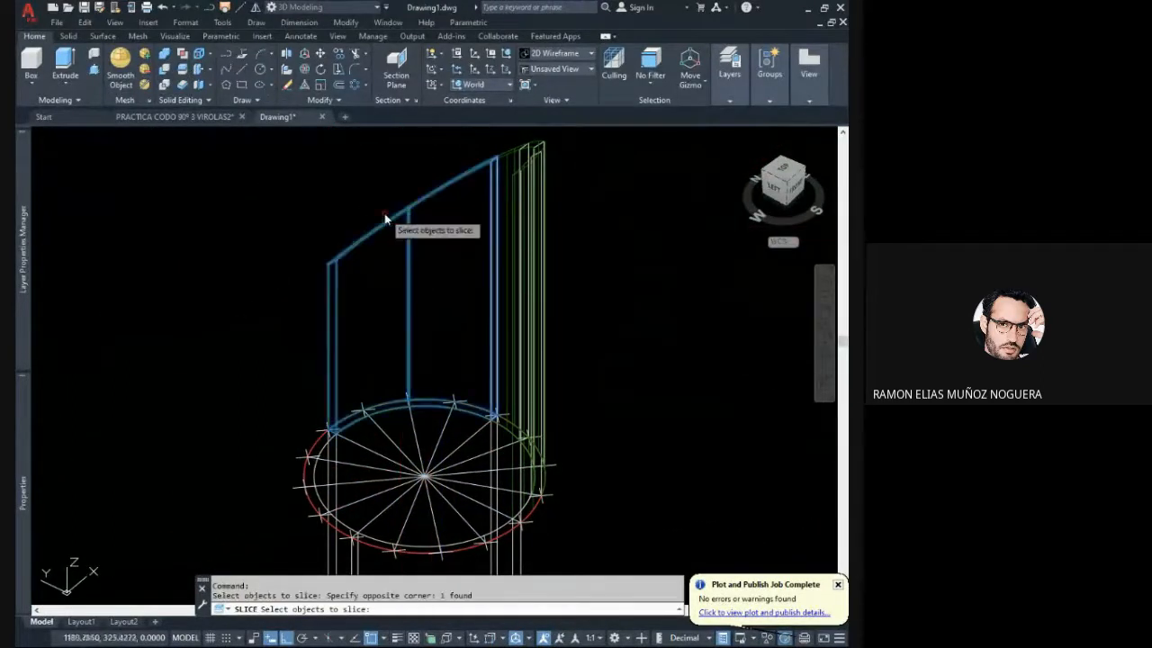
pyautogui.press('Return')
pyautogui.scroll(4, 443, 475)
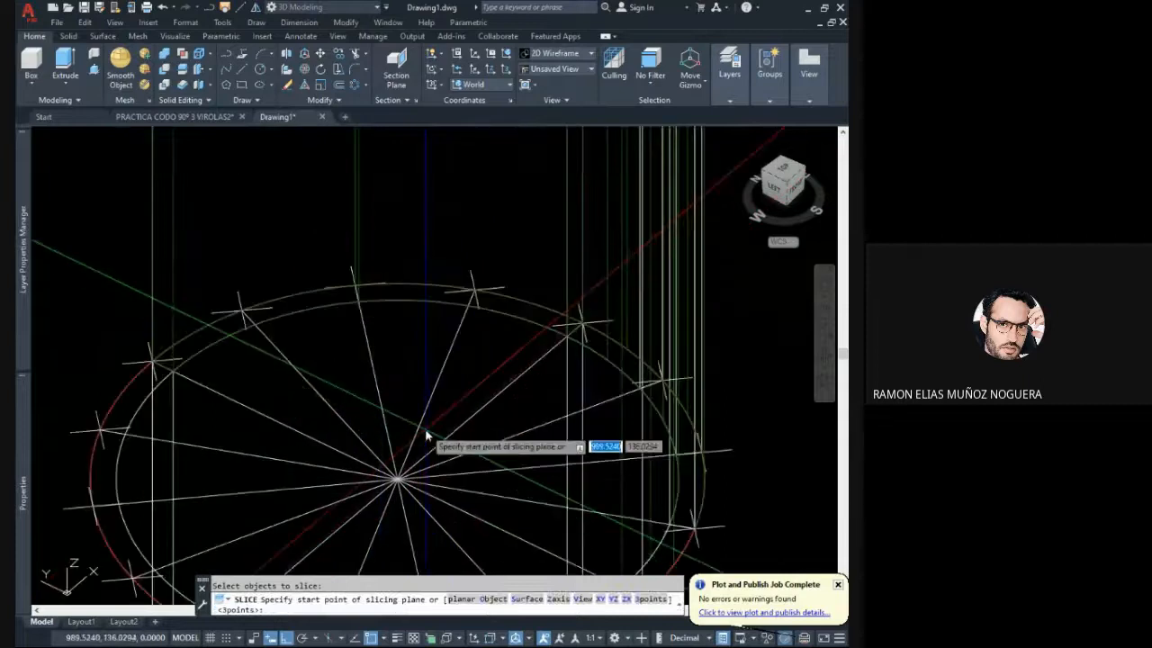
pyautogui.click(428, 422)
pyautogui.click(463, 332)
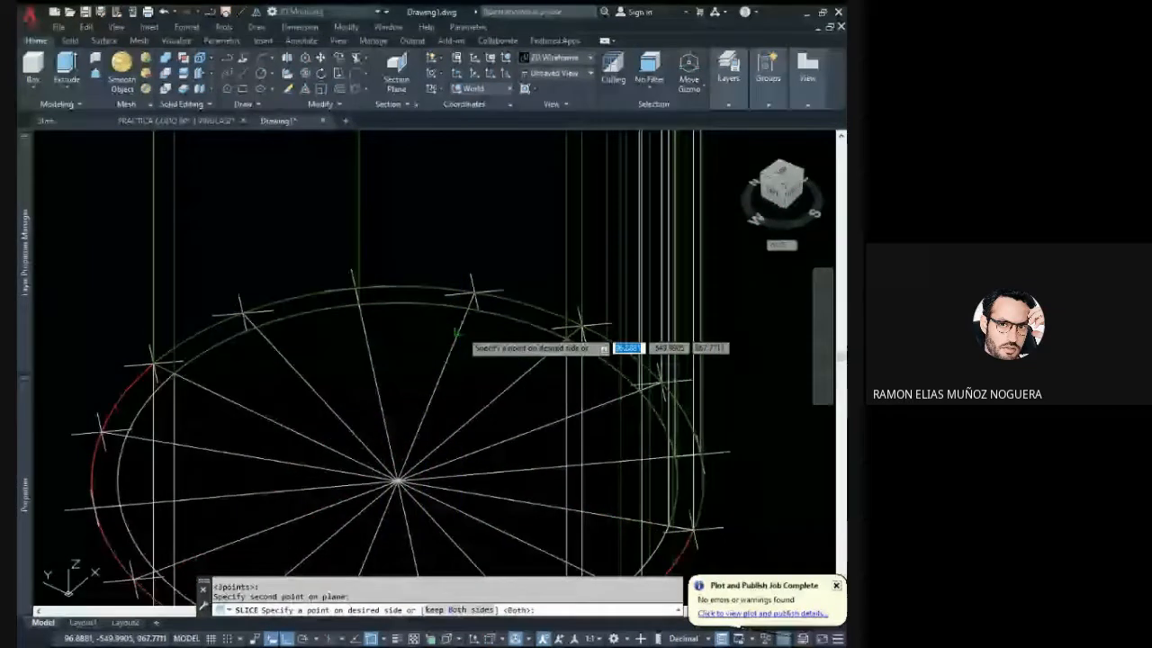
pyautogui.press('Return')
# - Slice the remaining shorter three-division segment of the green pipe along the next radius line from its taller edge, keeping both sides
pyautogui.scroll(-4, 477, 343)
pyautogui.keyDown('shift'); pyautogui.moveTo(489, 331); pyautogui.dragTo(441, 342, button='middle'); pyautogui.keyUp('shift')
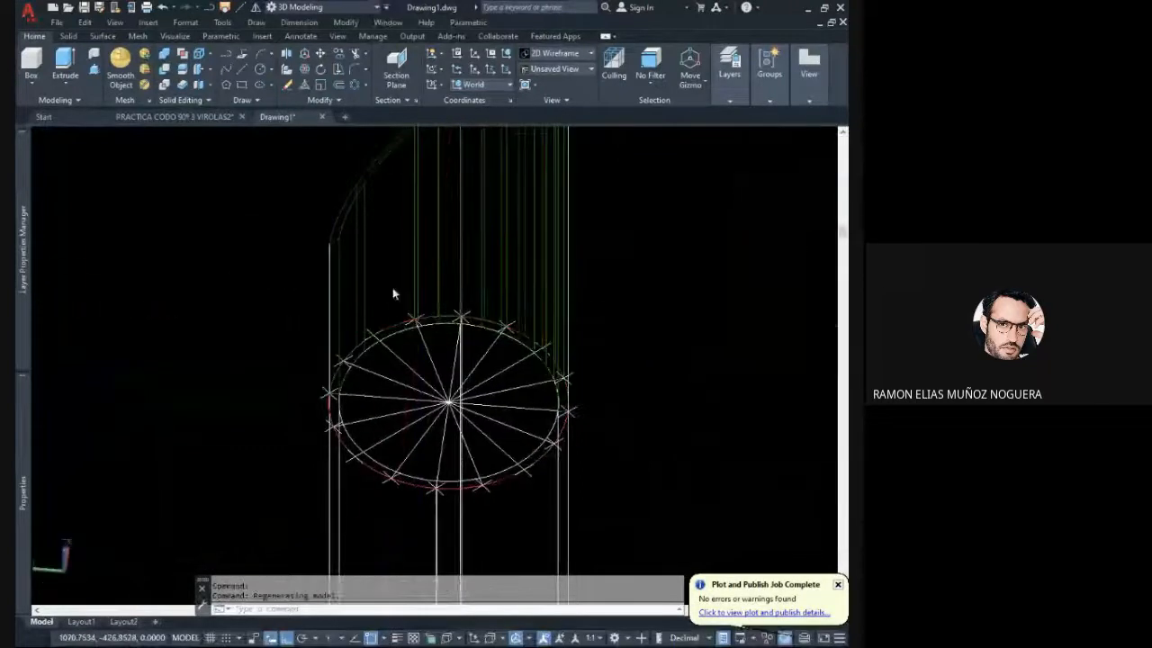
pyautogui.keyDown('shift'); pyautogui.moveTo(393, 293); pyautogui.dragTo(372, 287, button='middle'); pyautogui.keyUp('shift')
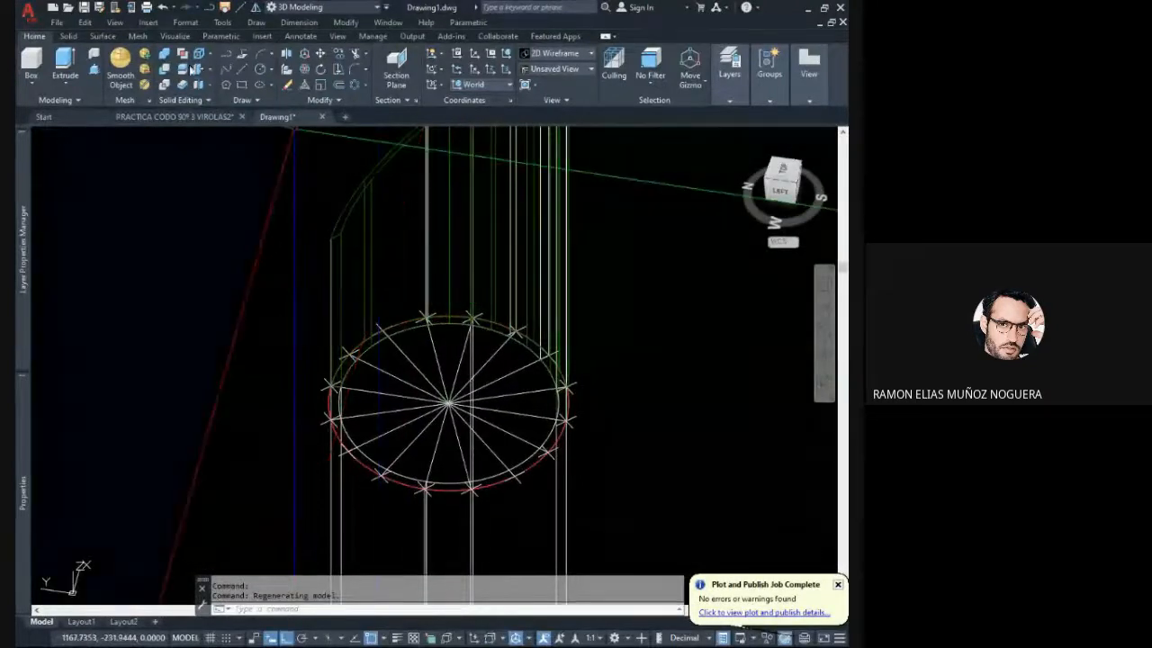
pyautogui.click(183, 70)
pyautogui.moveTo(370, 233); pyautogui.dragTo(372, 263, button='middle')
pyautogui.click(368, 257)
pyautogui.click(354, 237)
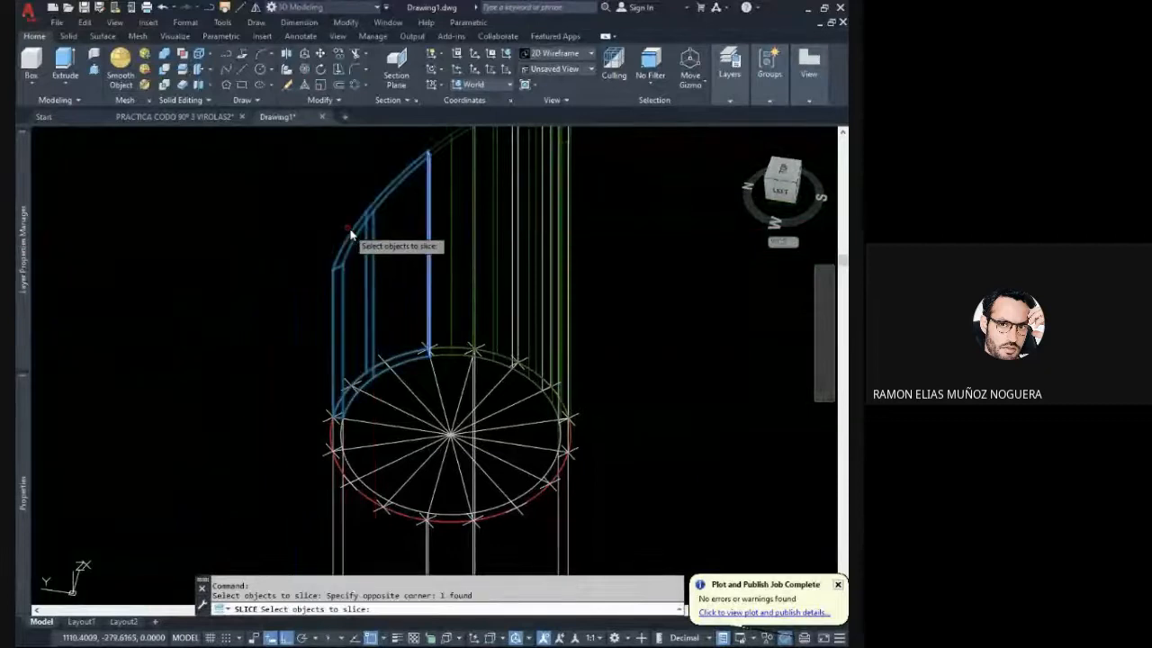
pyautogui.press('Return')
pyautogui.scroll(5, 413, 392)
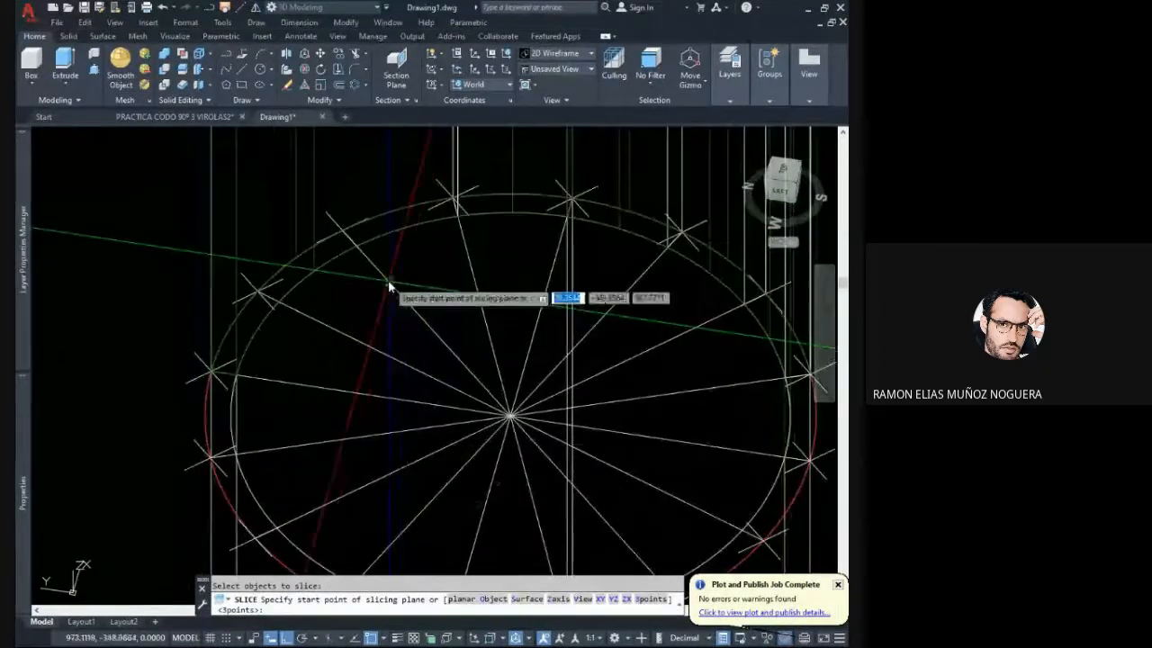
pyautogui.click(390, 283)
pyautogui.scroll(-2, 391, 284)
pyautogui.scroll(2, 491, 412)
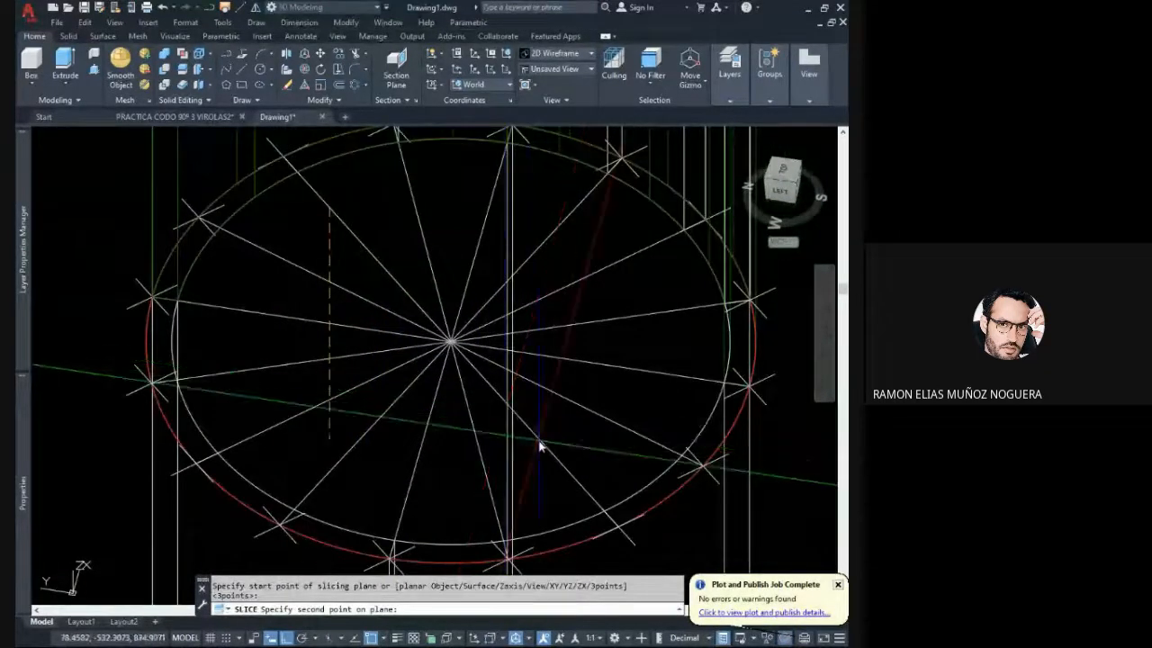
pyautogui.click(541, 447)
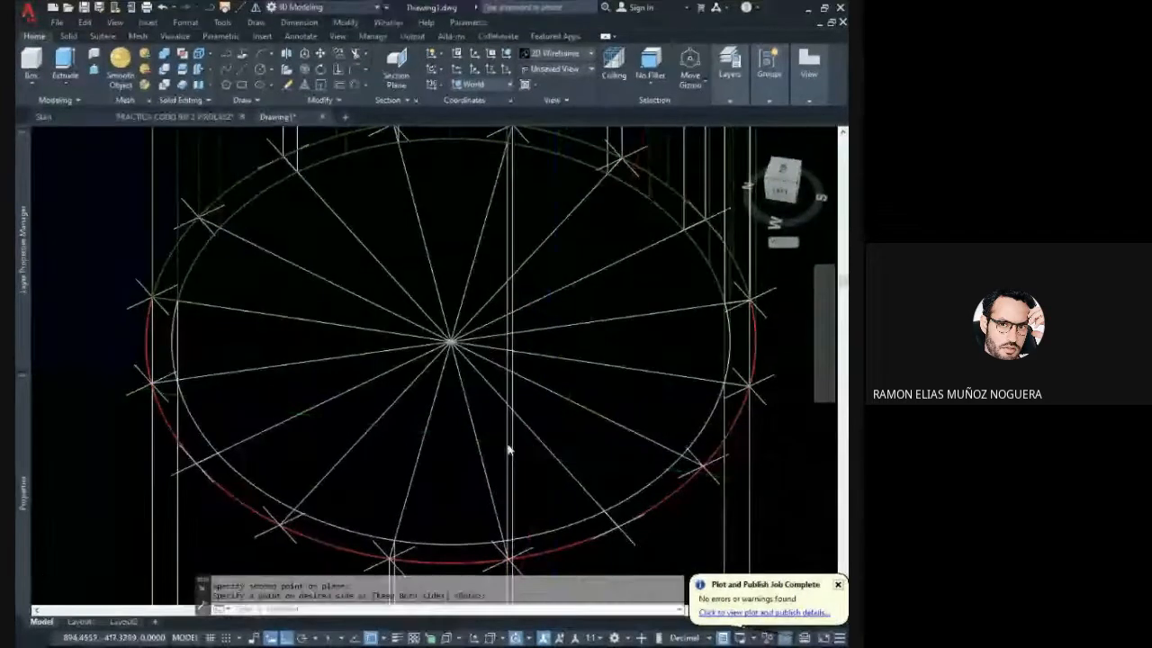
pyautogui.scroll(-4, 507, 450)
pyautogui.keyDown('shift'); pyautogui.moveTo(458, 309); pyautogui.dragTo(402, 338, button='middle'); pyautogui.keyUp('shift')
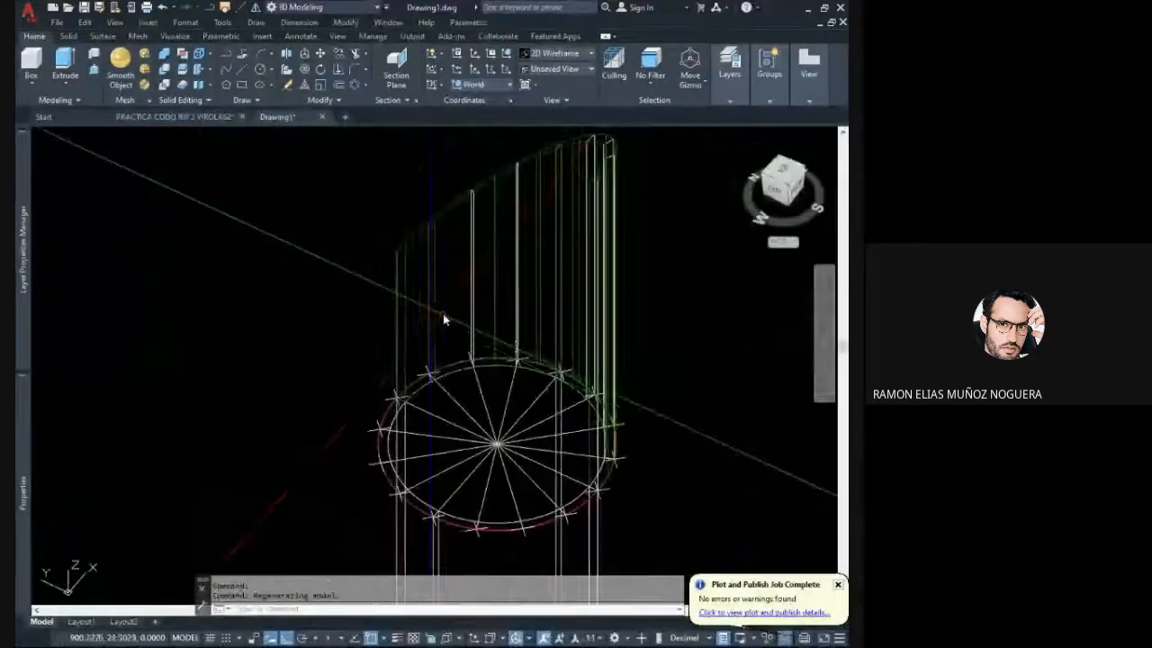
pyautogui.scroll(2, 443, 311)
pyautogui.click(443, 302)
pyautogui.click(420, 283)
pyautogui.press('Escape')
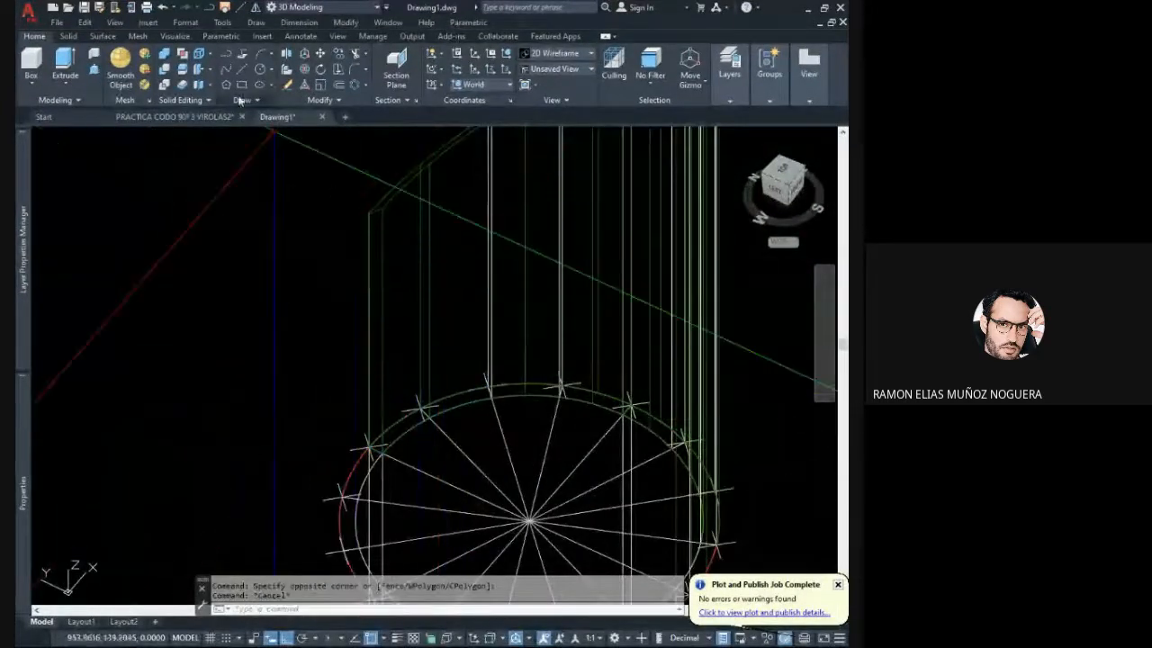
pyautogui.write('l')
pyautogui.press('Return')
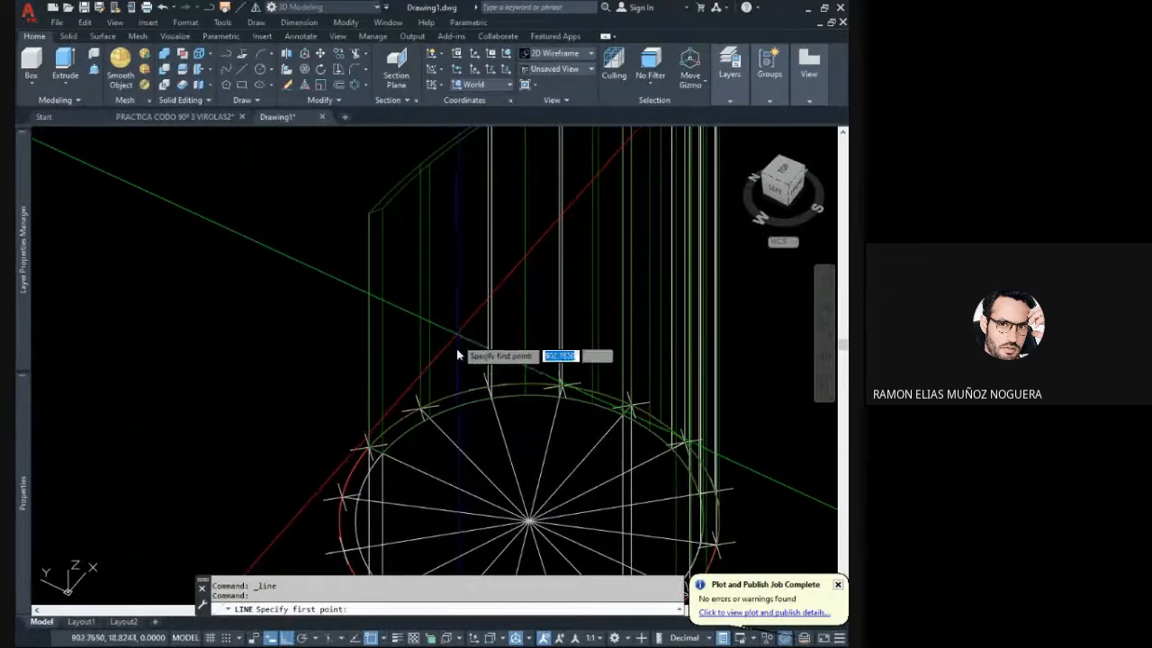
pyautogui.moveTo(460, 369); pyautogui.dragTo(442, 321, button='middle')
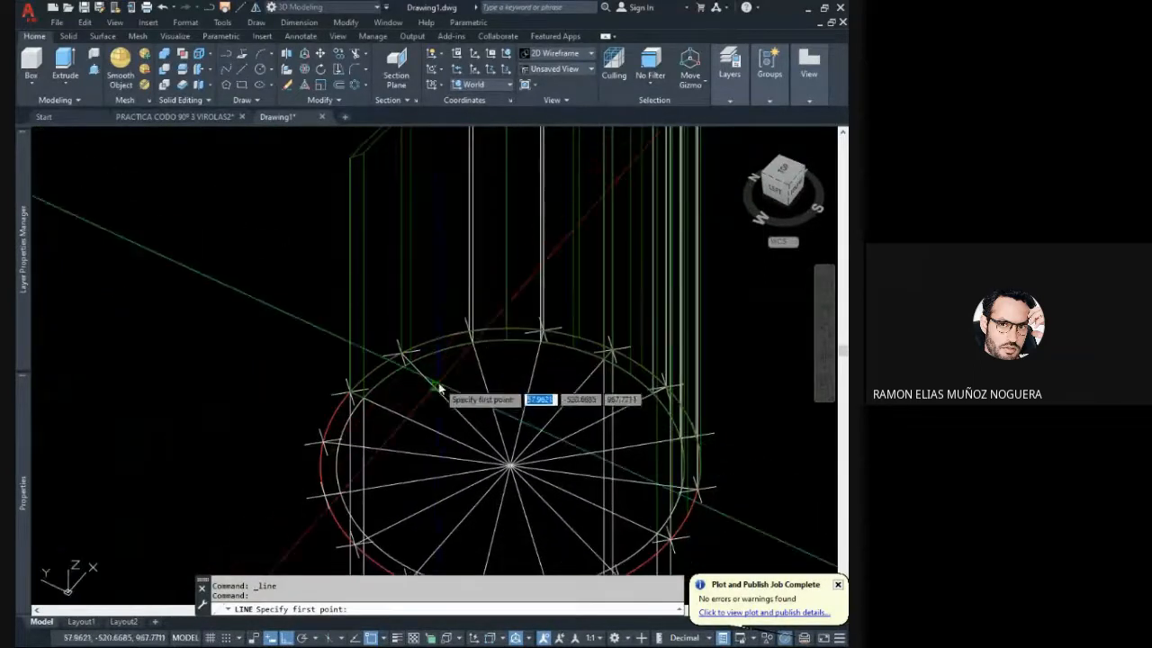
pyautogui.press('Escape')
pyautogui.press('Escape')
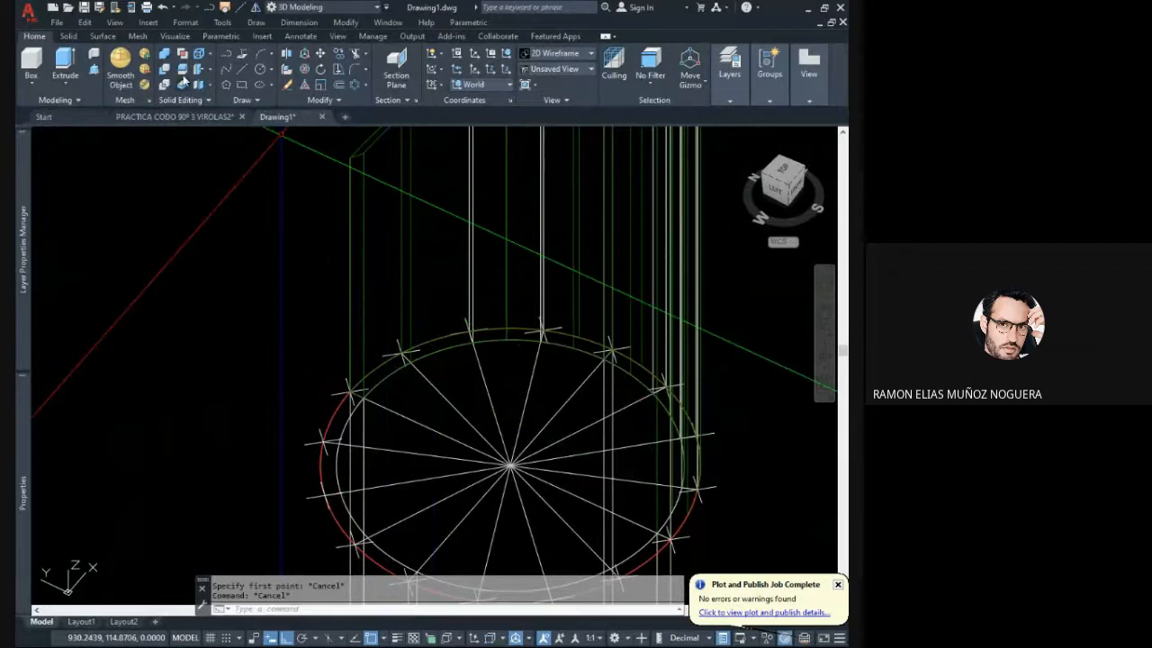
# - Slice the remaining two-division segment on the green pipe's shorter side along its middle radius line, keeping both sides
pyautogui.write('sl')
pyautogui.press('Return')
pyautogui.click(378, 237)
pyautogui.click(342, 236)
pyautogui.press('Return')
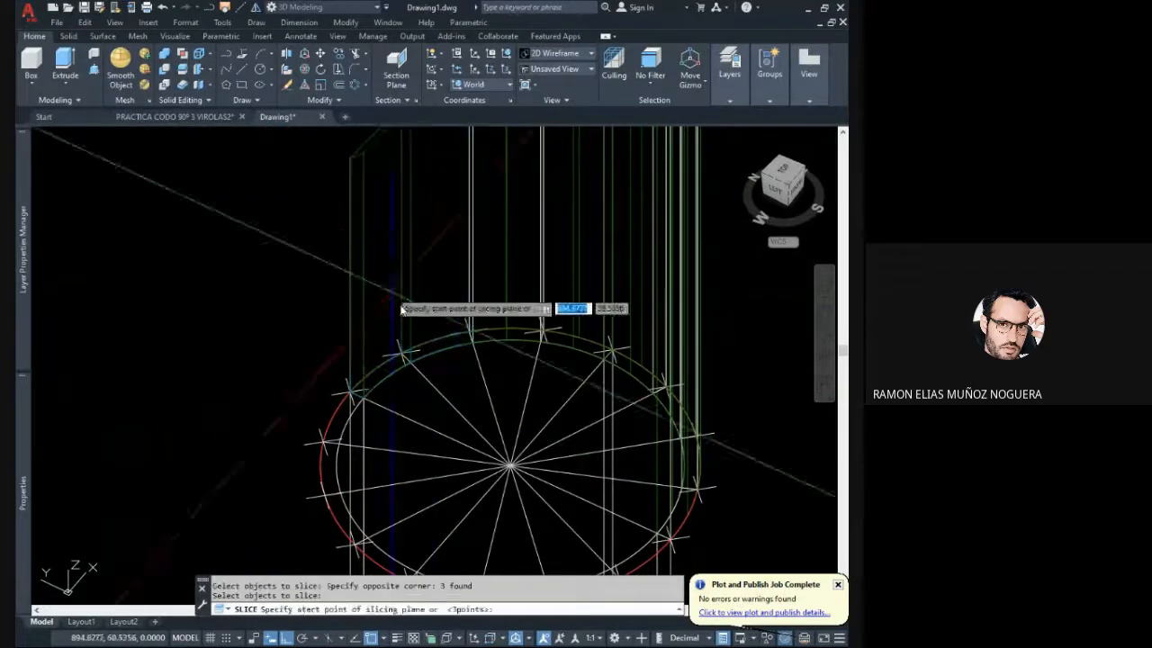
pyautogui.click(443, 399)
pyautogui.moveTo(443, 399); pyautogui.dragTo(446, 325, button='middle')
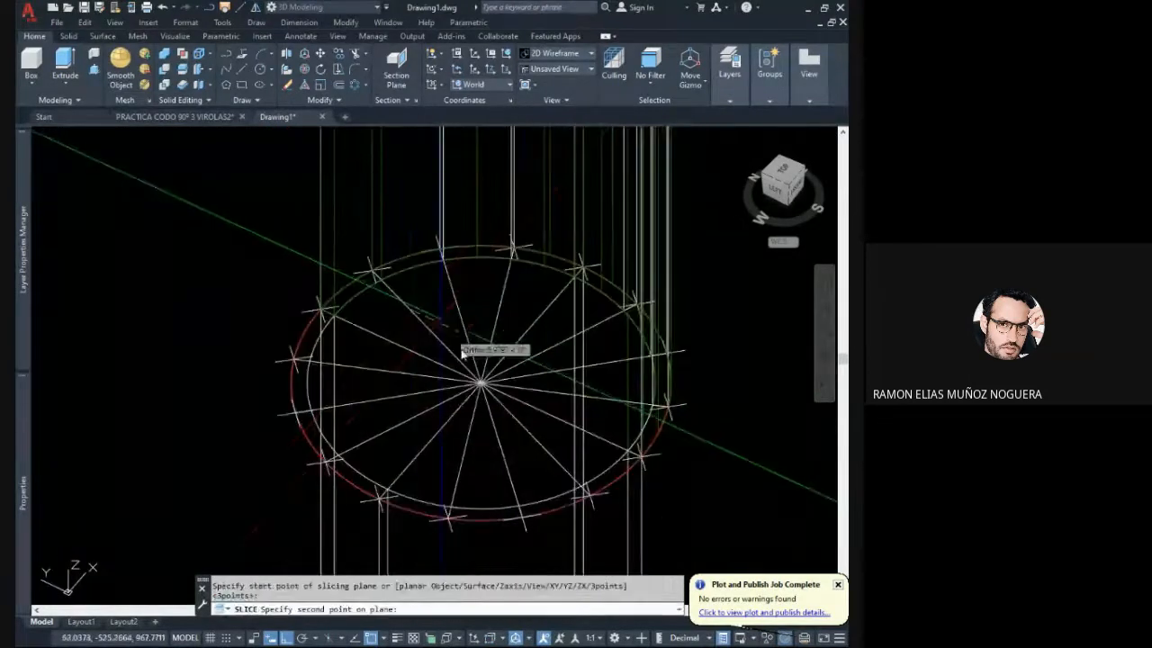
pyautogui.click(537, 441)
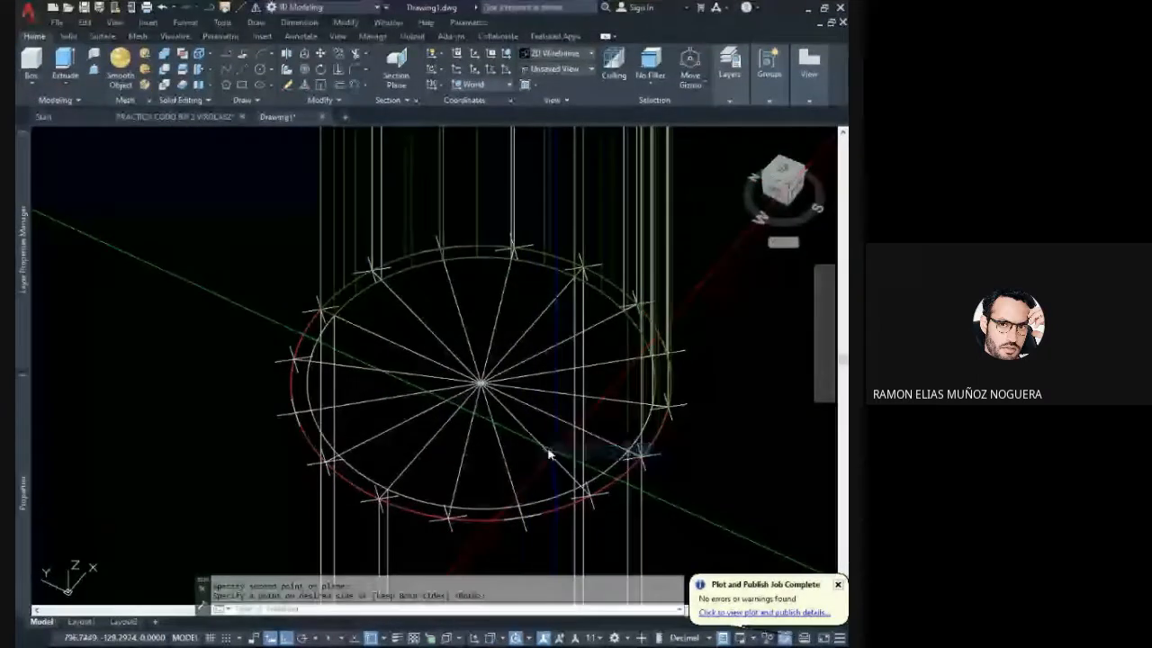
# - Set the top view with north up and regenerate the model to examine the 16 radius lines around the pipe
pyautogui.scroll(-5, 509, 441)
pyautogui.keyDown('shift'); pyautogui.moveTo(504, 394); pyautogui.dragTo(704, 335, button='middle'); pyautogui.keyUp('shift')
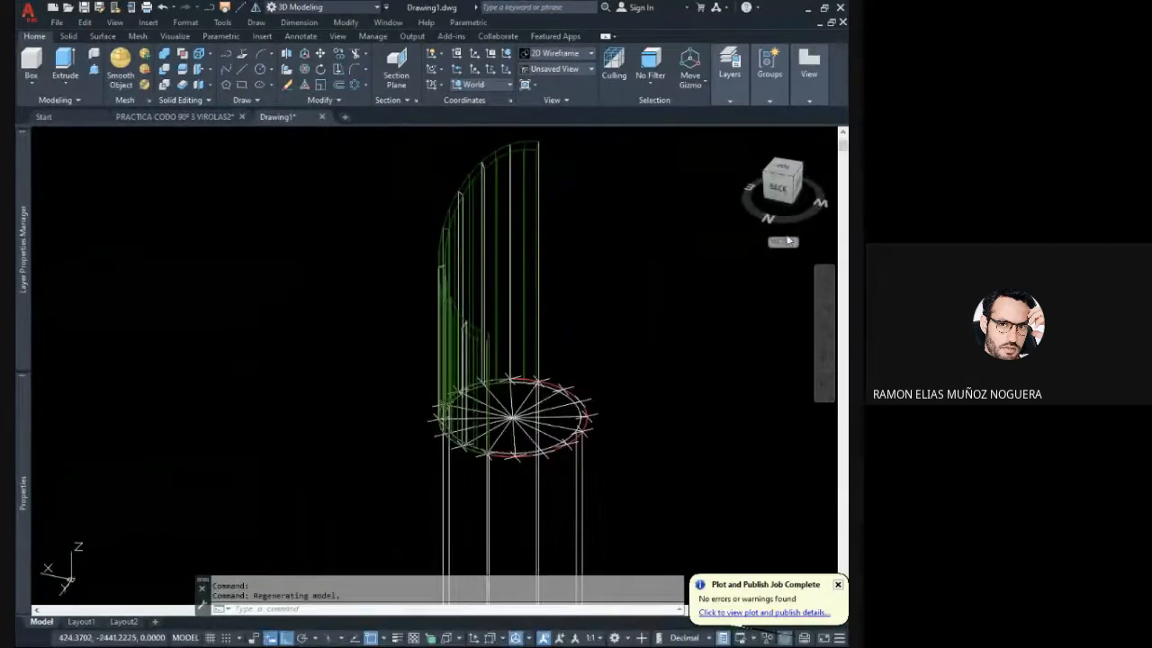
pyautogui.click(783, 168)
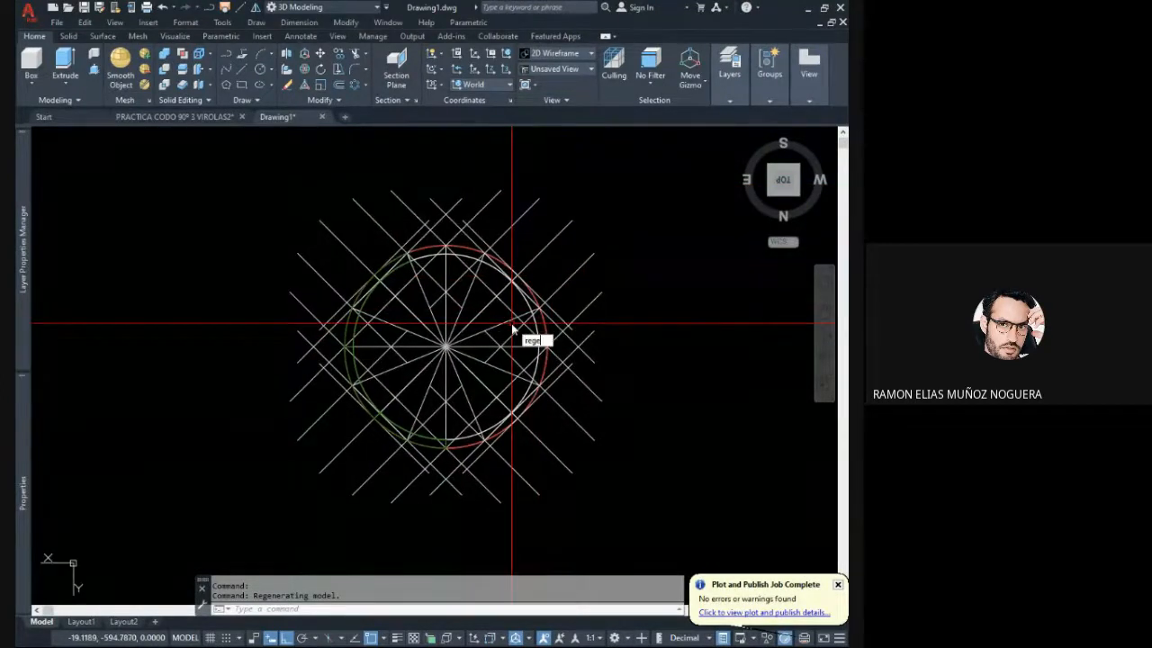
pyautogui.write('n')
pyautogui.press('Return')
pyautogui.scroll(2, 509, 322)
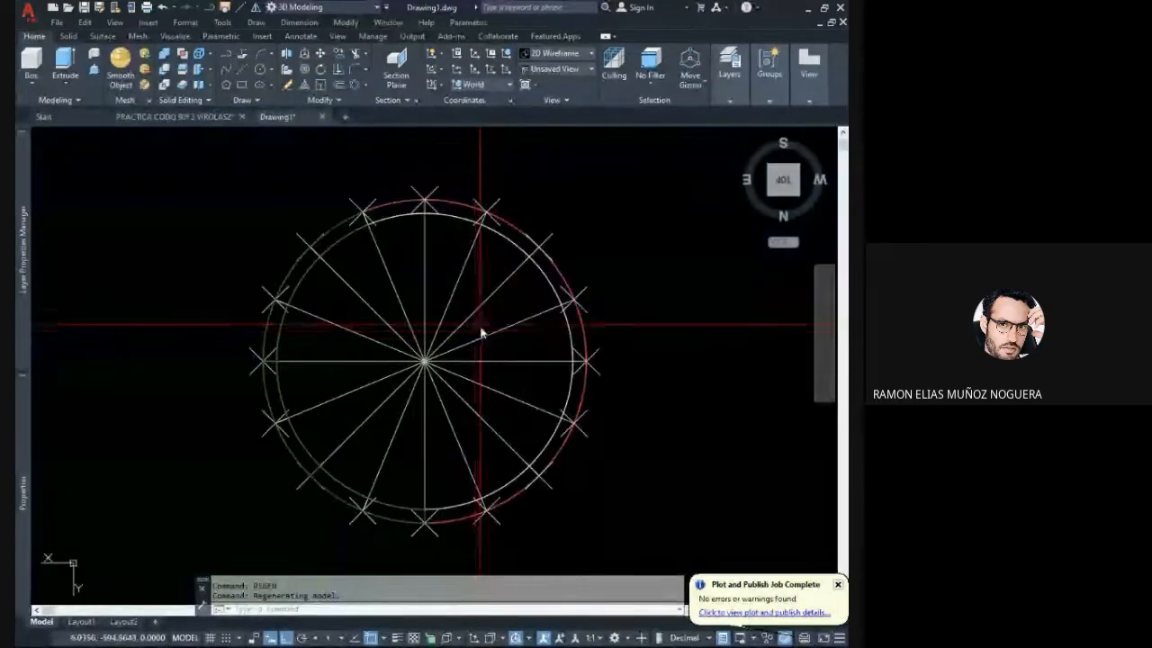
pyautogui.moveTo(473, 332)
pyautogui.mouseDown(button='middle')
pyautogui.moveTo(485, 303)
pyautogui.moveTo(496, 326)
pyautogui.mouseUp(button='middle')
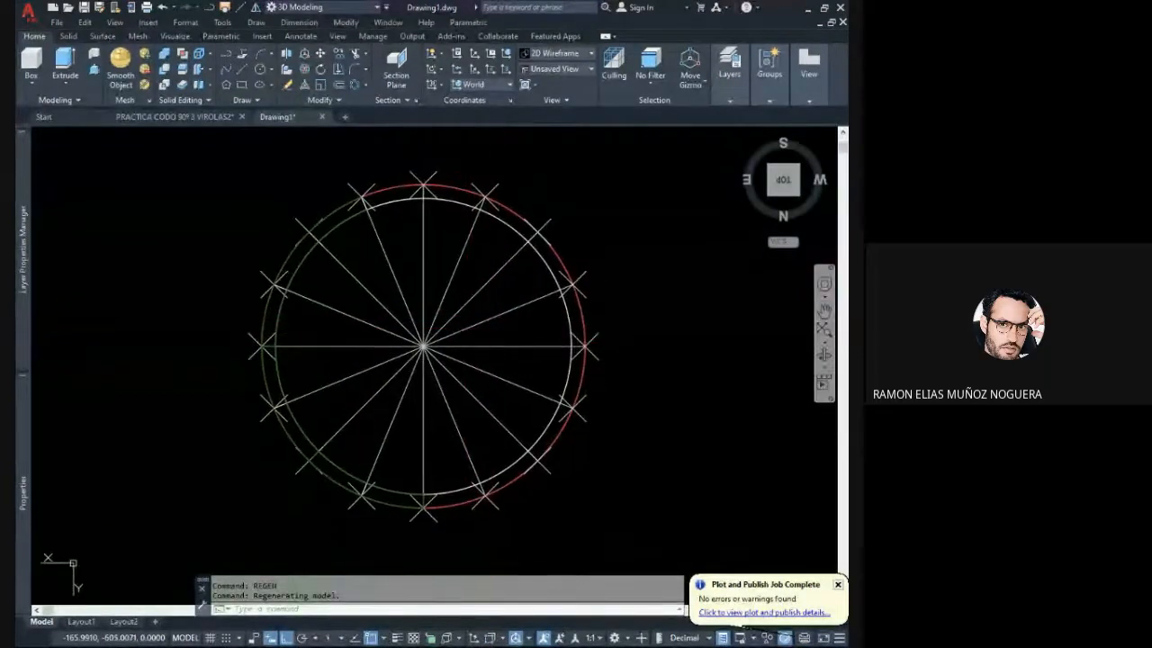
pyautogui.keyDown('shift'); pyautogui.moveTo(630, 265); pyautogui.dragTo(607, 207, button='middle'); pyautogui.keyUp('shift')
pyautogui.scroll(-6, 586, 285)
pyautogui.keyDown('shift'); pyautogui.moveTo(616, 283); pyautogui.dragTo(268, 285, button='middle'); pyautogui.keyUp('shift')
pyautogui.click(783, 177)
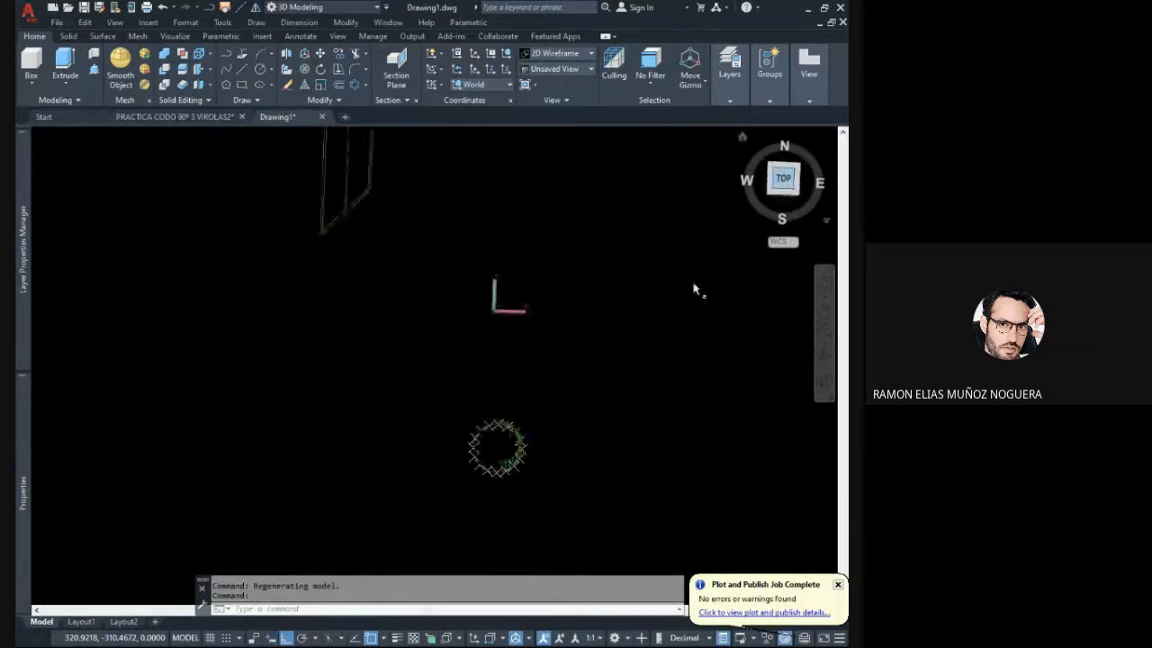
pyautogui.scroll(6, 516, 344)
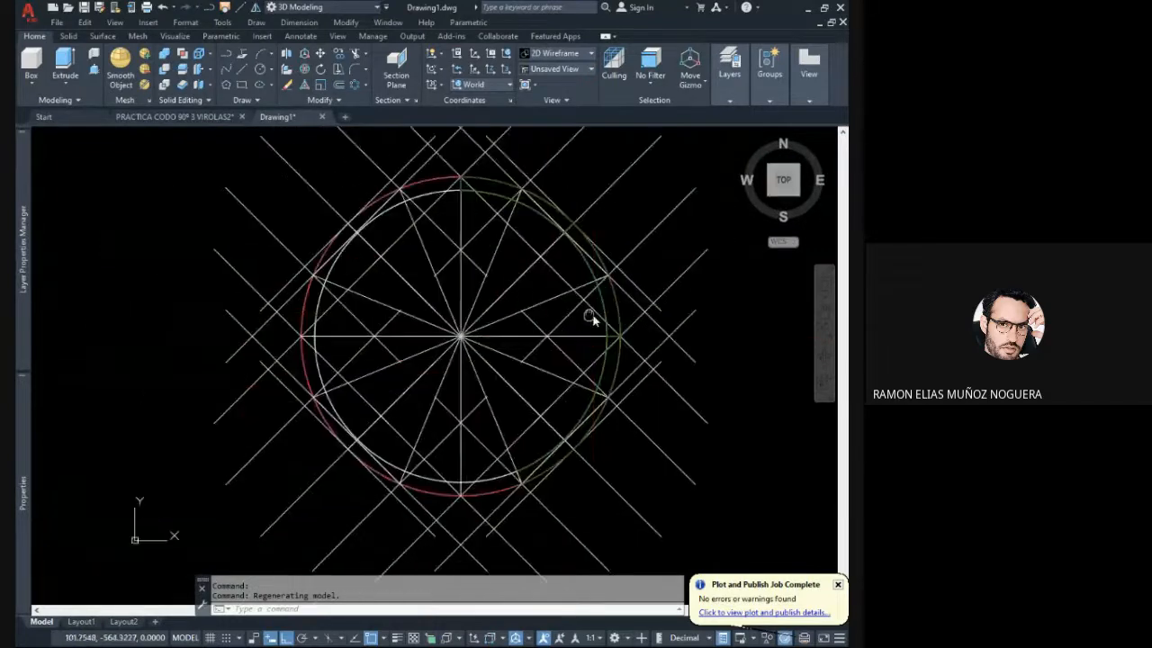
pyautogui.press('Return')
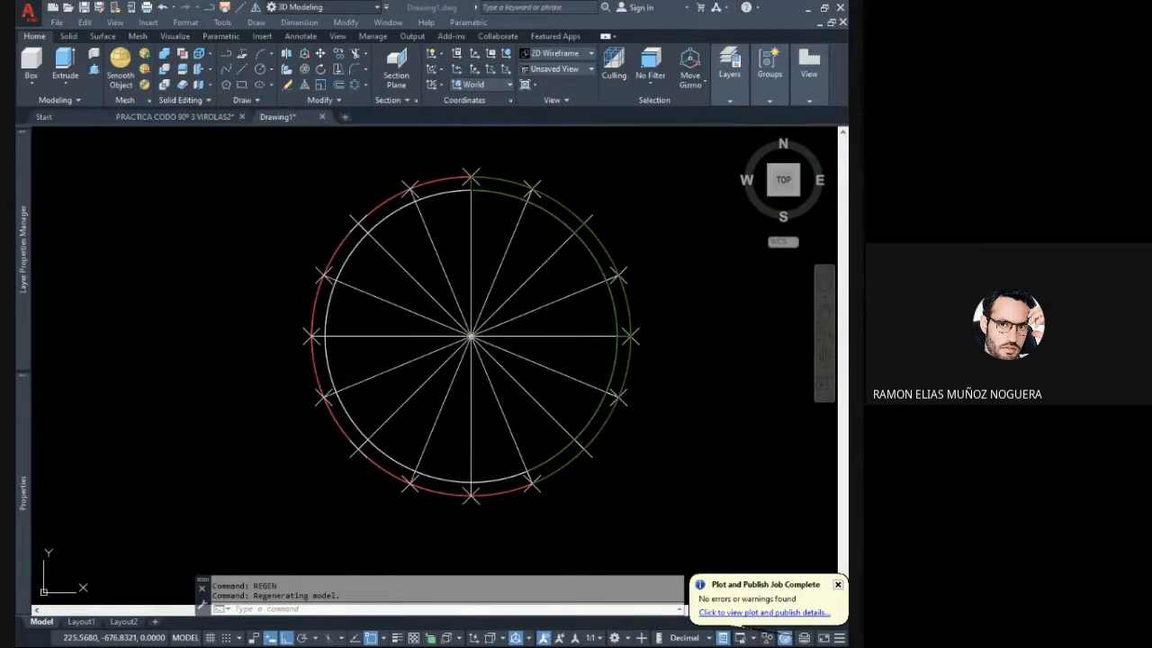
# - Examine from above how the green pipe's individual slices line up with the radius lines at their outer ends
pyautogui.click(673, 454)
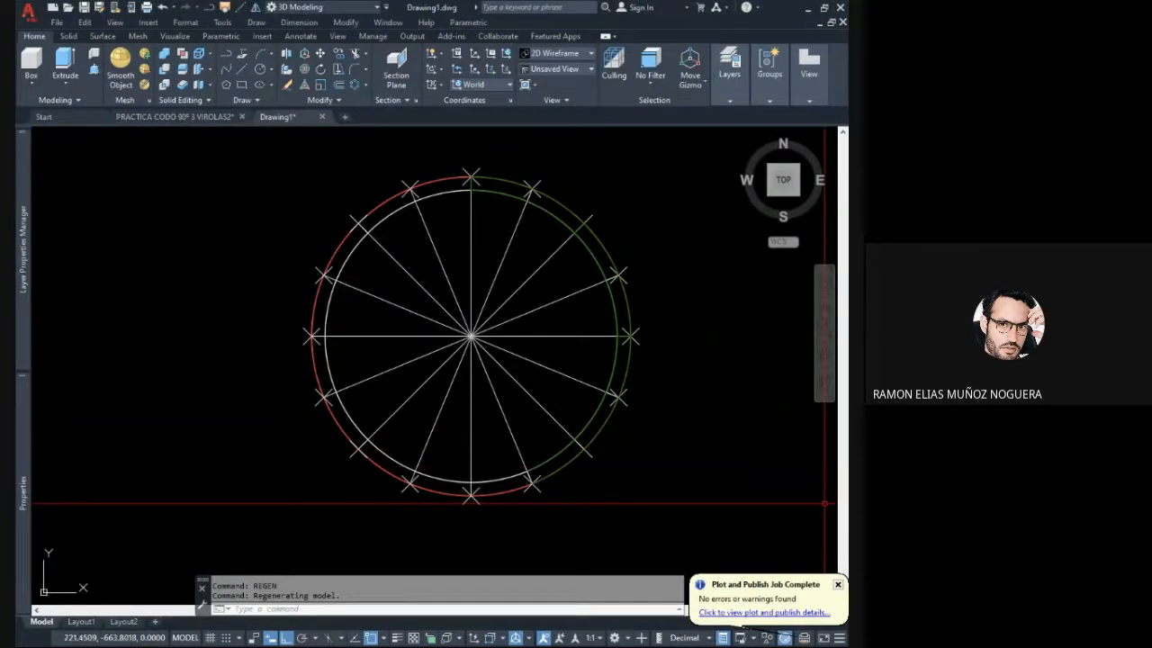
pyautogui.moveTo(600, 424); pyautogui.dragTo(534, 424, button='middle')
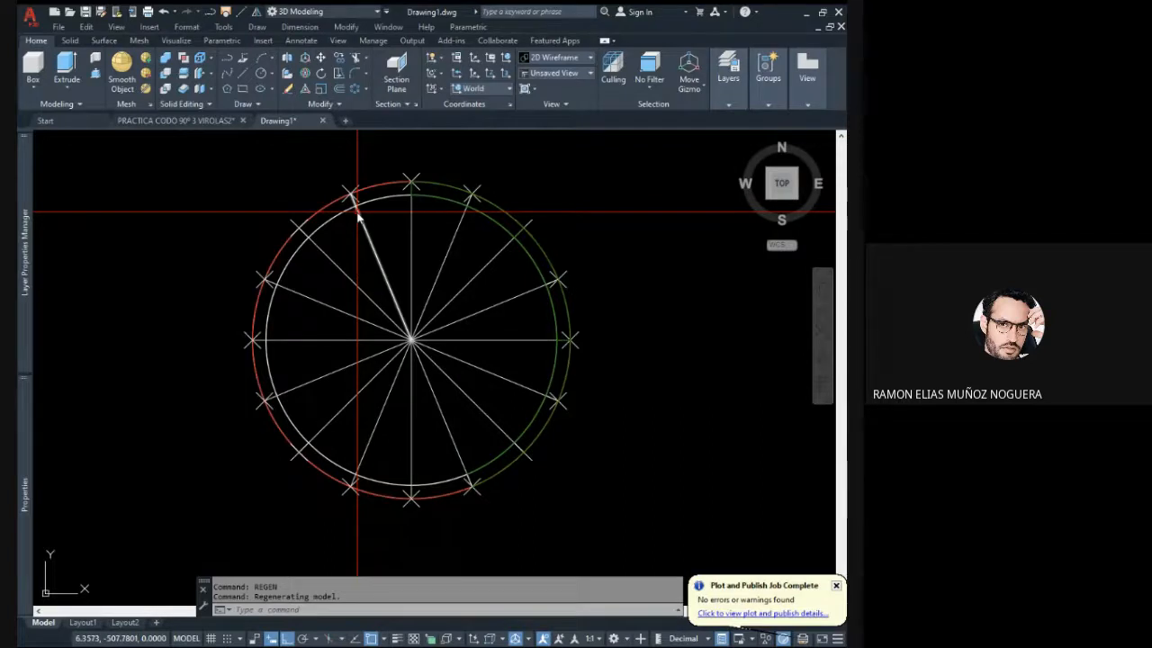
pyautogui.moveTo(530, 322); pyautogui.dragTo(551, 327, button='middle')
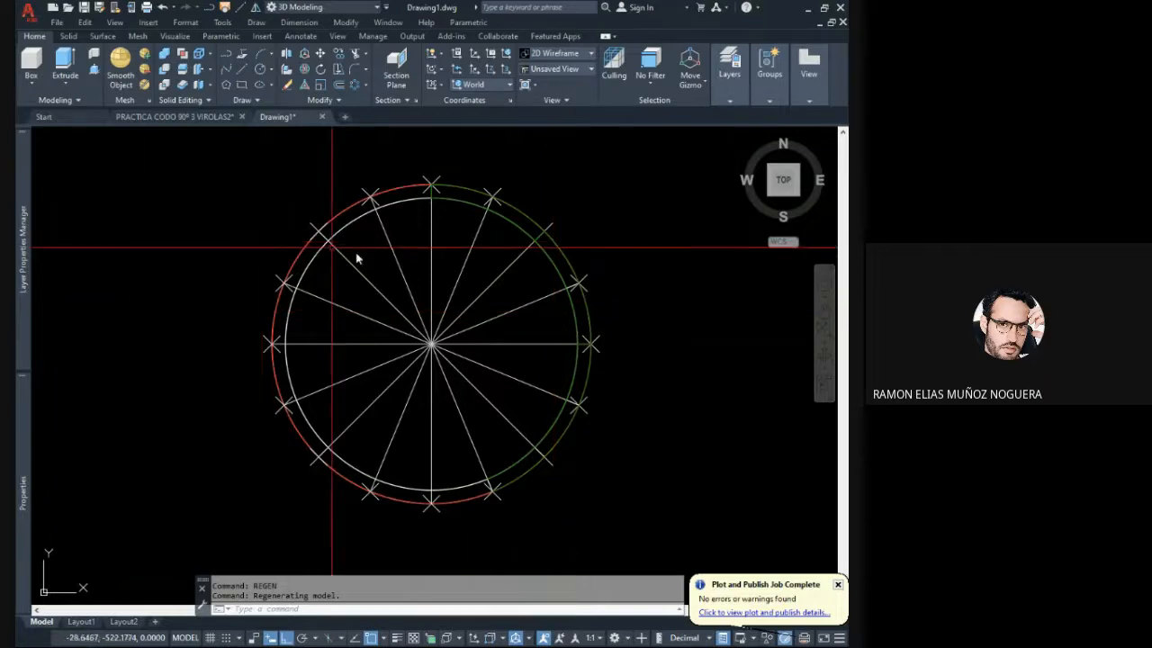
pyautogui.moveTo(388, 250); pyautogui.dragTo(358, 242, button='middle')
pyautogui.moveTo(510, 311); pyautogui.dragTo(523, 331, button='middle')
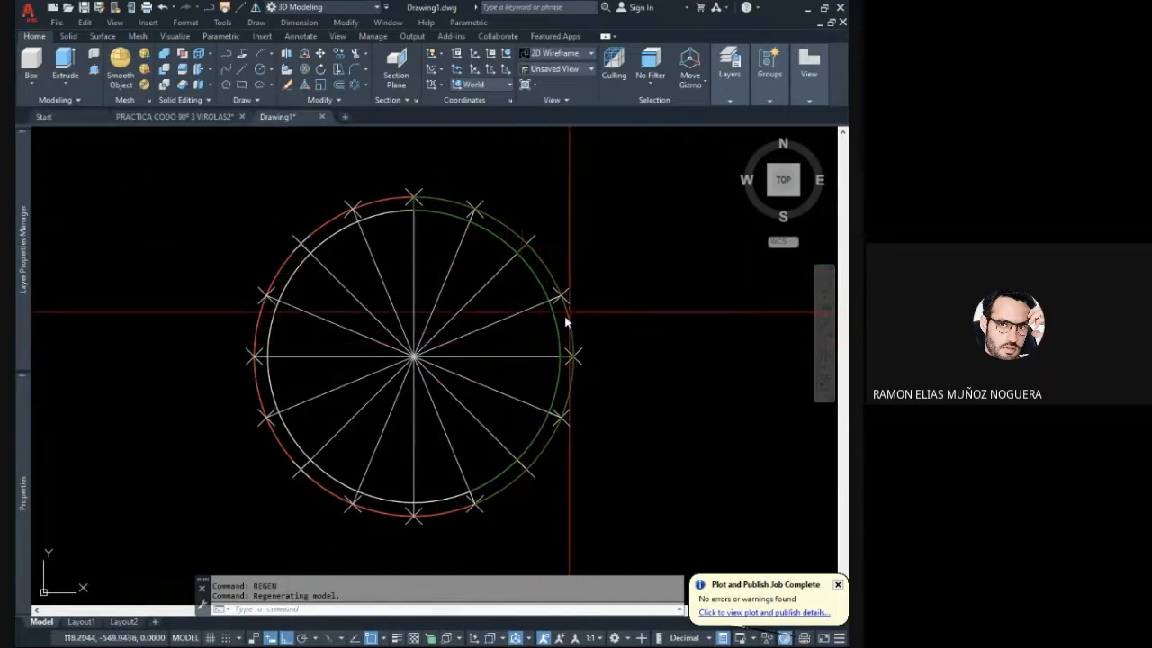
pyautogui.scroll(2, 556, 306)
pyautogui.moveTo(565, 294); pyautogui.dragTo(551, 267, button='middle')
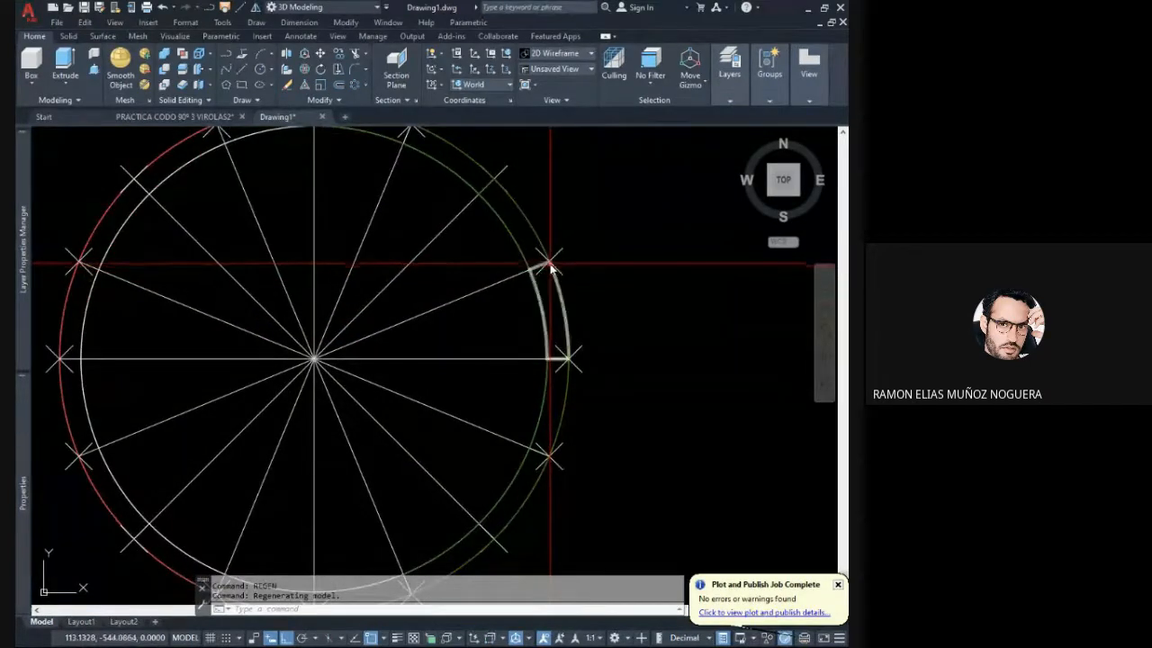
pyautogui.click(435, 378)
pyautogui.click(430, 357)
pyautogui.press('Escape')
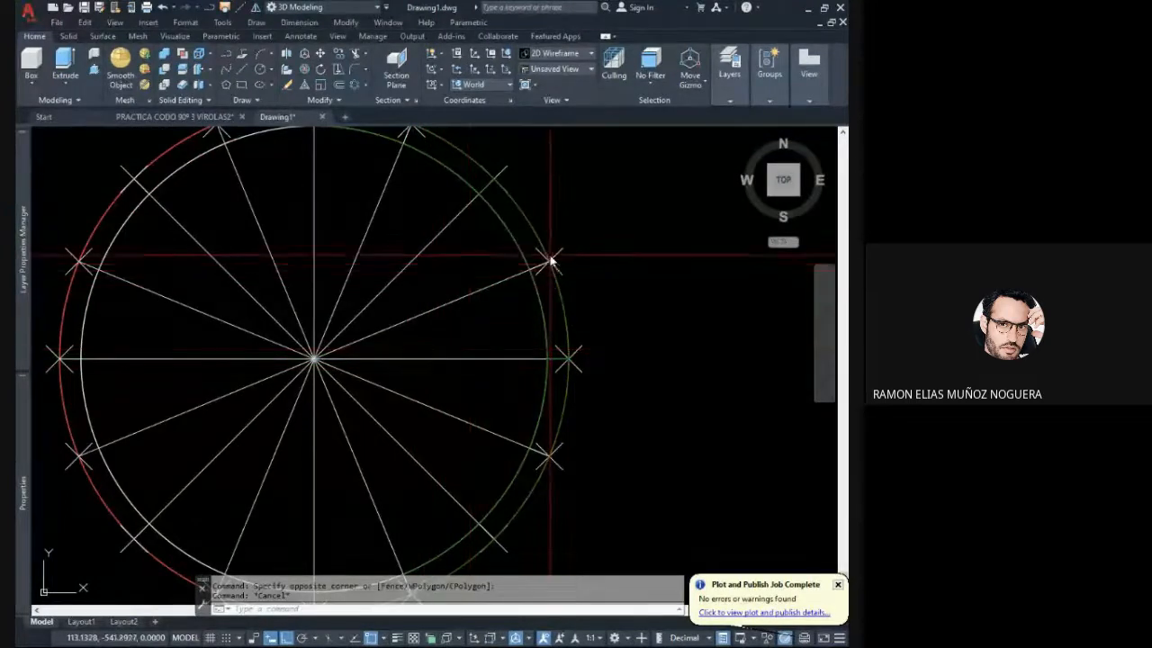
pyautogui.click(506, 356)
pyautogui.press('Escape')
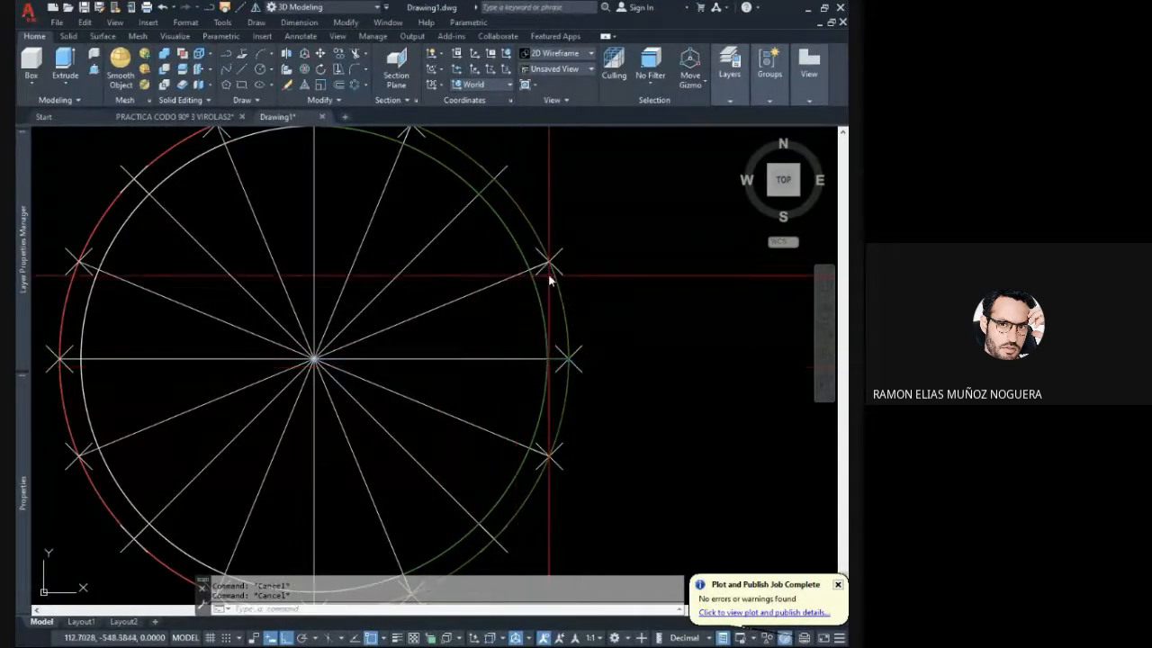
pyautogui.moveTo(547, 265); pyautogui.dragTo(561, 296, button='middle')
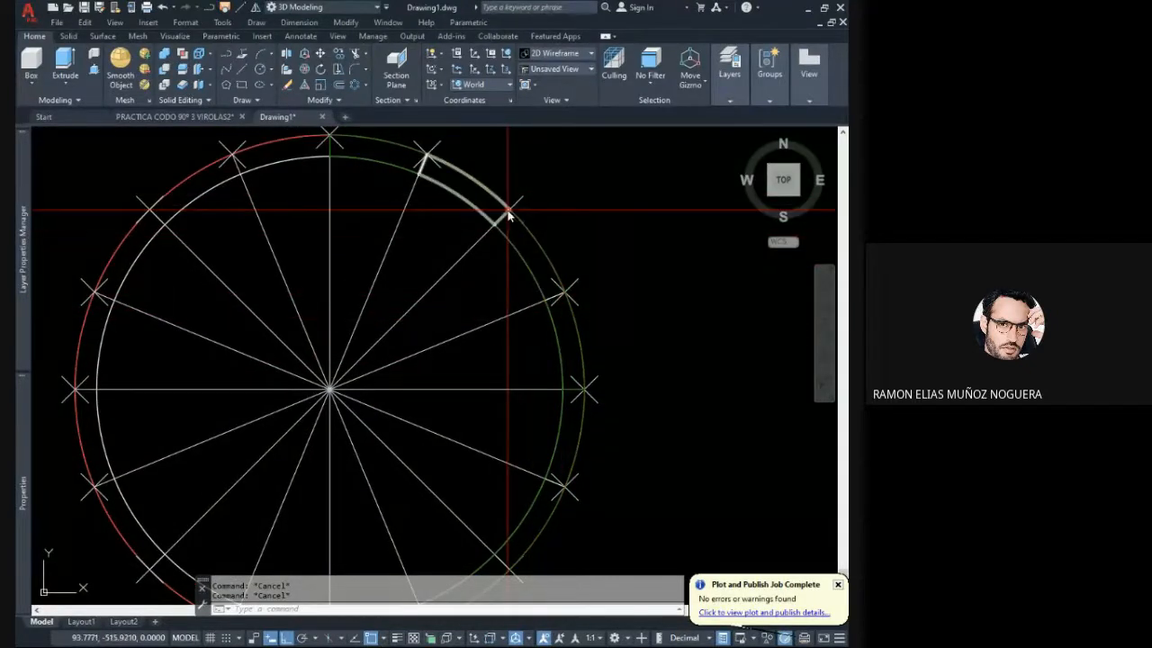
pyautogui.moveTo(510, 381); pyautogui.dragTo(516, 383, button='middle')
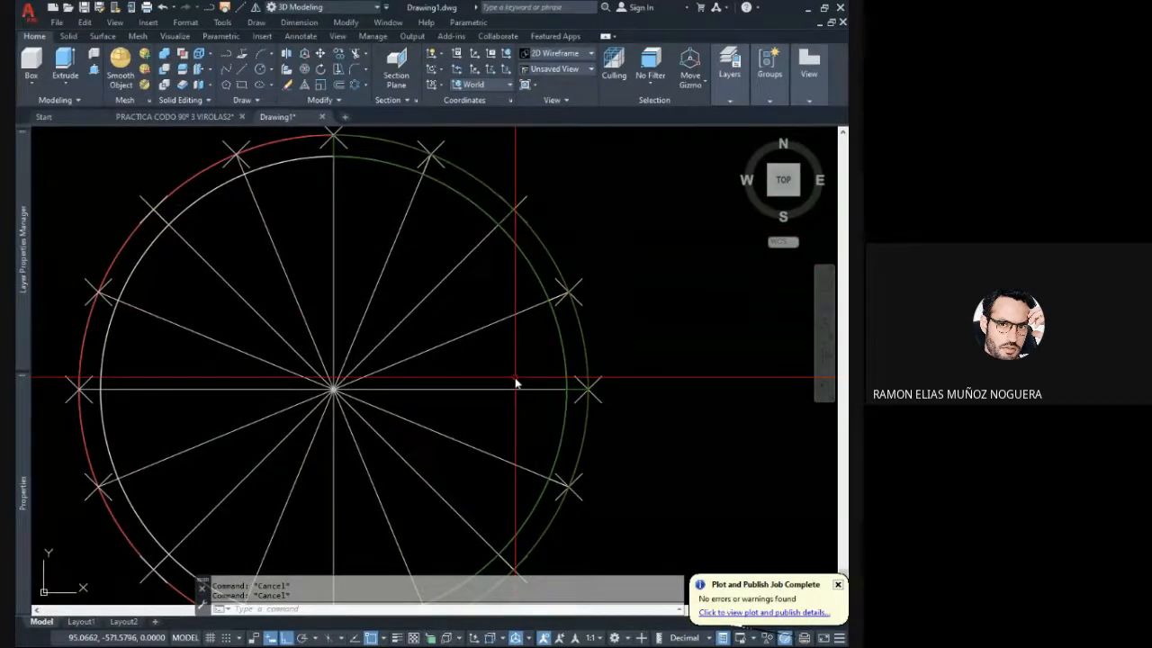
pyautogui.scroll(-4, 500, 356)
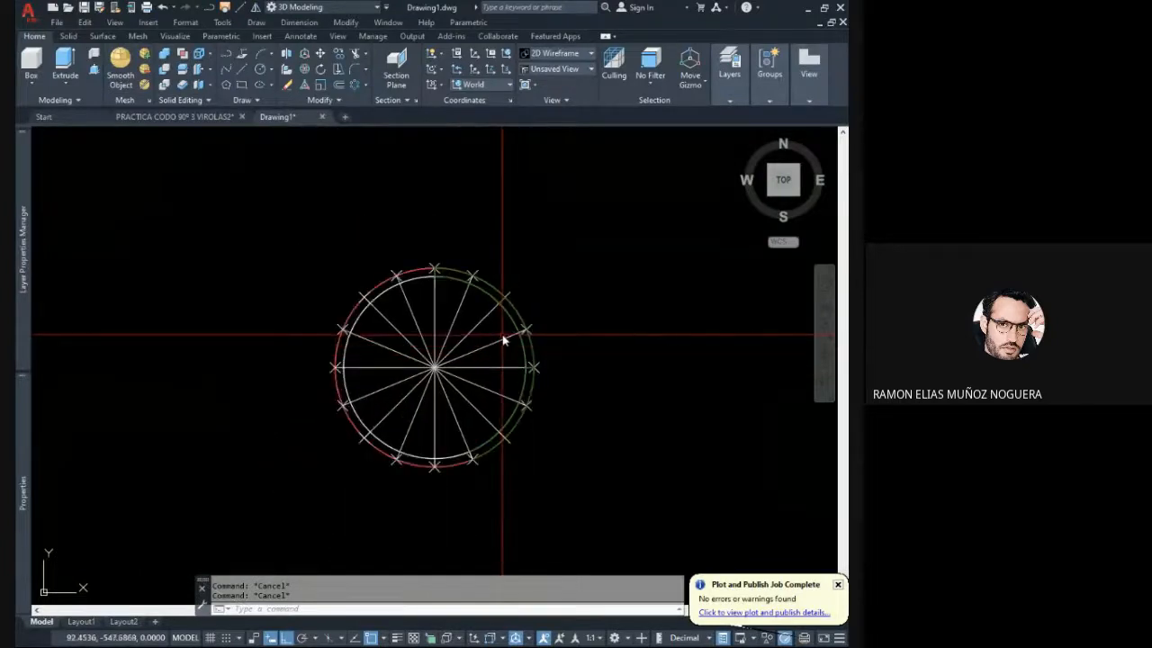
pyautogui.moveTo(489, 353); pyautogui.dragTo(470, 354, button='middle')
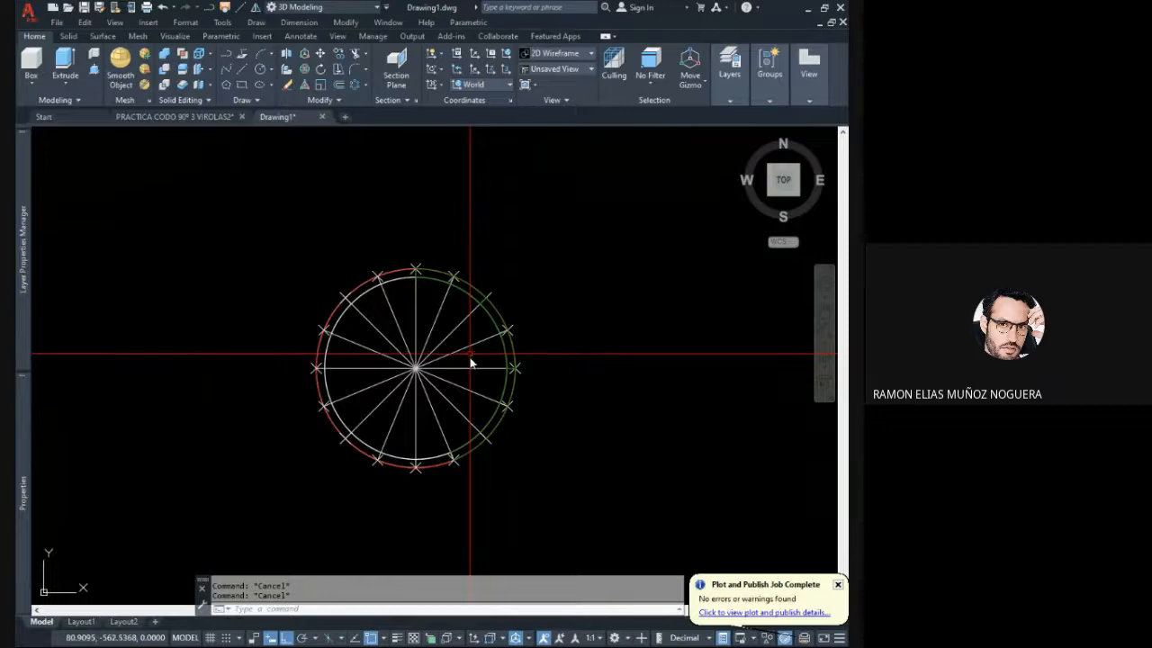
# - Examine in 3D how the slice edges rise from the division marks at the base of the green pipe
pyautogui.keyDown('shift'); pyautogui.moveTo(455, 373); pyautogui.dragTo(643, 298, button='middle'); pyautogui.keyUp('shift')
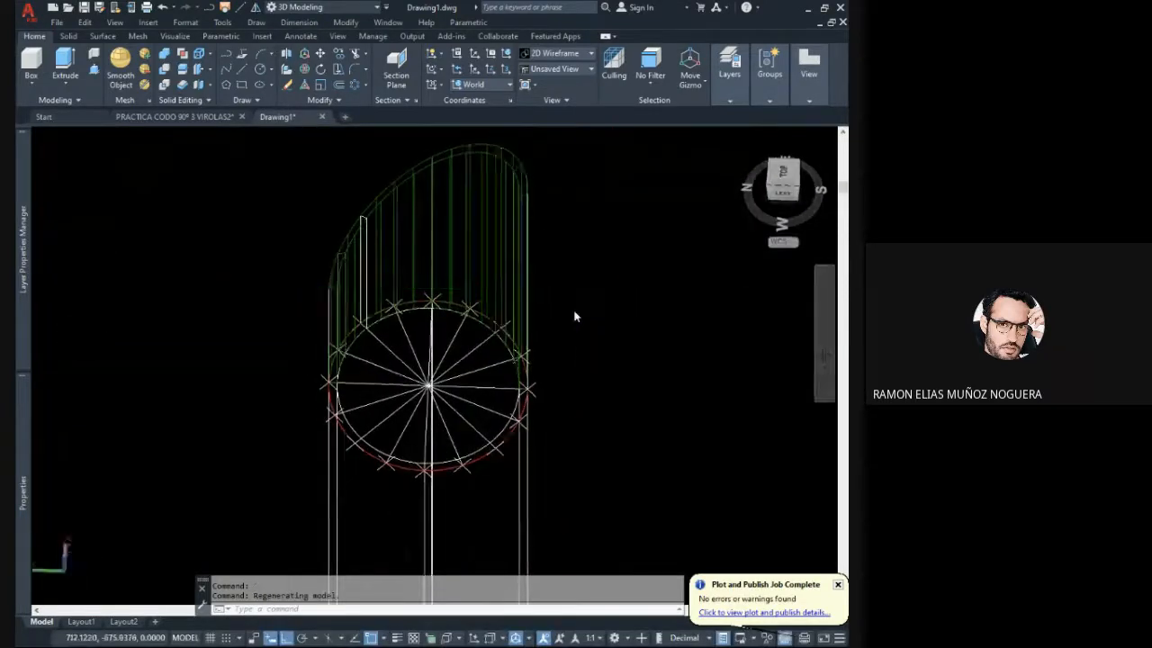
pyautogui.keyDown('shift'); pyautogui.moveTo(574, 315); pyautogui.dragTo(643, 311, button='middle'); pyautogui.keyUp('shift')
pyautogui.keyDown('shift'); pyautogui.moveTo(594, 330); pyautogui.dragTo(641, 320, button='middle'); pyautogui.keyUp('shift')
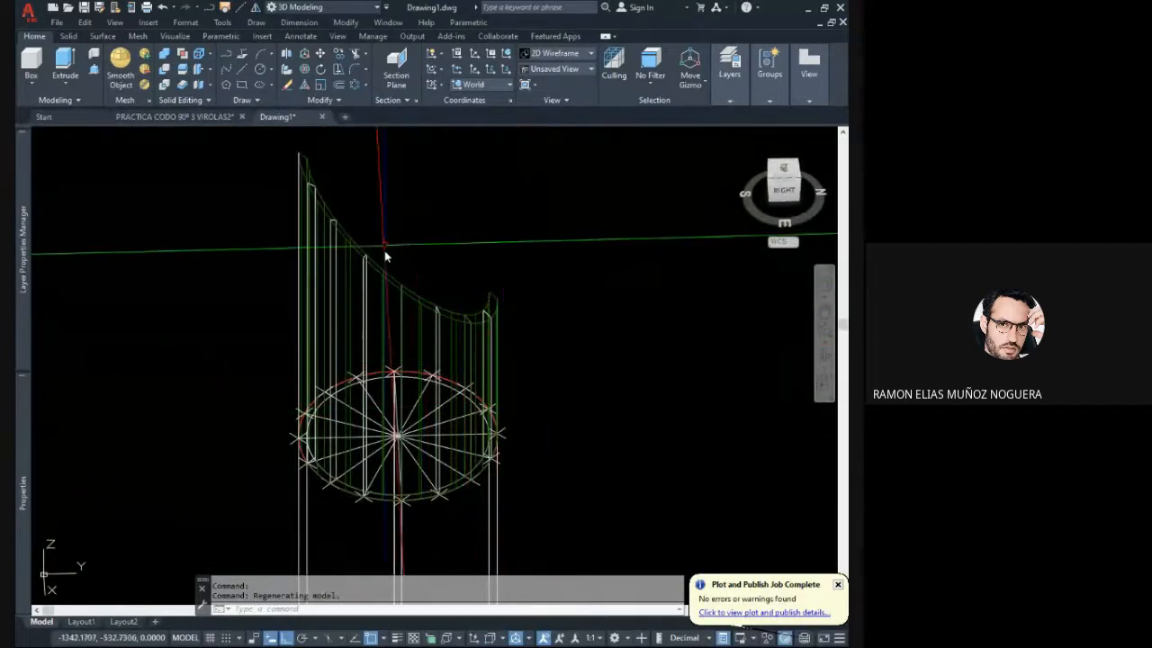
pyautogui.keyDown('shift'); pyautogui.moveTo(384, 267); pyautogui.dragTo(318, 255, button='middle'); pyautogui.keyUp('shift')
pyautogui.keyDown('shift'); pyautogui.moveTo(444, 291); pyautogui.dragTo(452, 383, button='middle'); pyautogui.keyUp('shift')
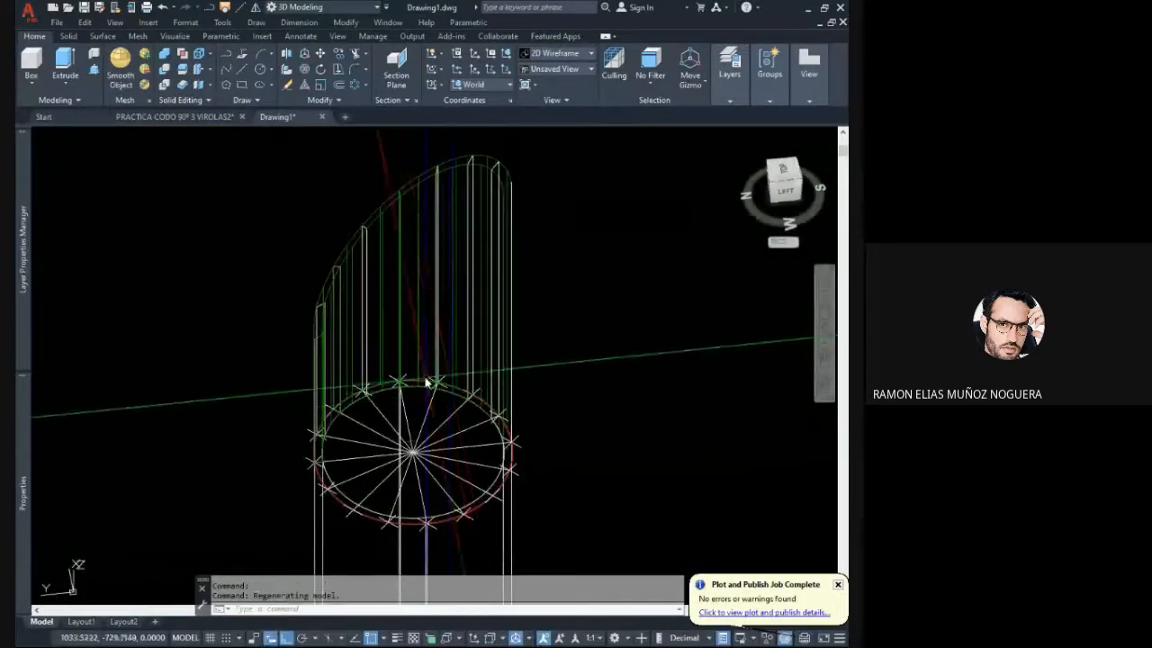
pyautogui.scroll(4, 454, 441)
pyautogui.scroll(-2, 460, 434)
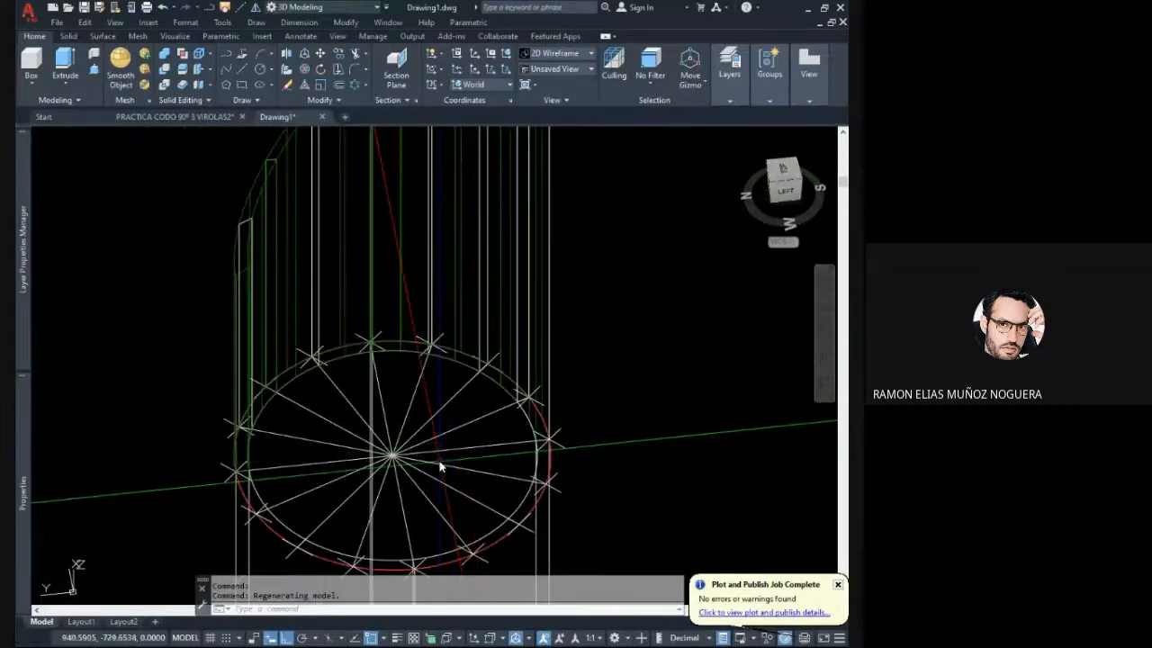
pyautogui.click(440, 465)
pyautogui.press('Escape')
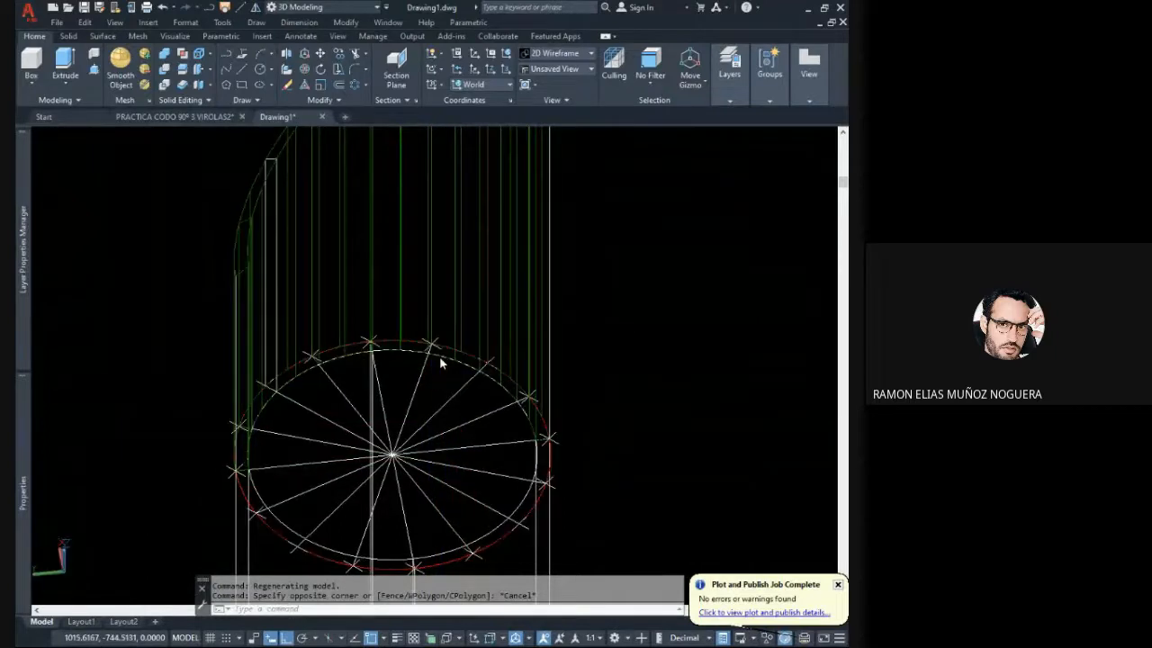
pyautogui.keyDown('shift'); pyautogui.moveTo(439, 355); pyautogui.dragTo(399, 344, button='middle'); pyautogui.keyUp('shift')
pyautogui.scroll(2, 464, 371)
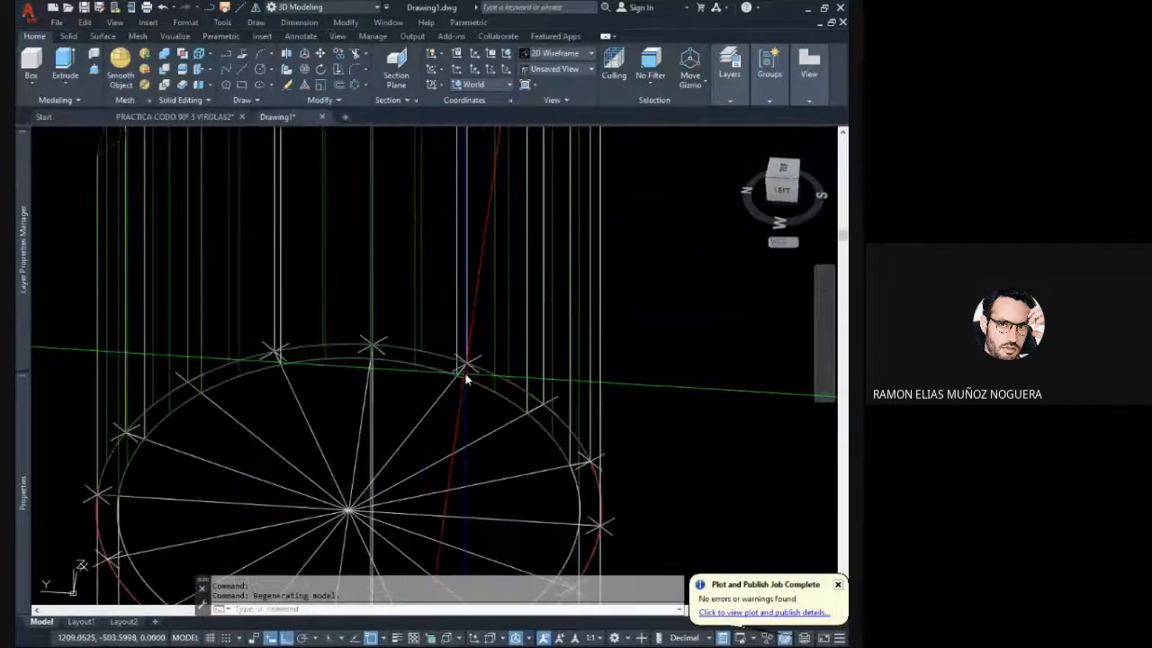
pyautogui.scroll(4, 465, 373)
pyautogui.scroll(-6, 469, 352)
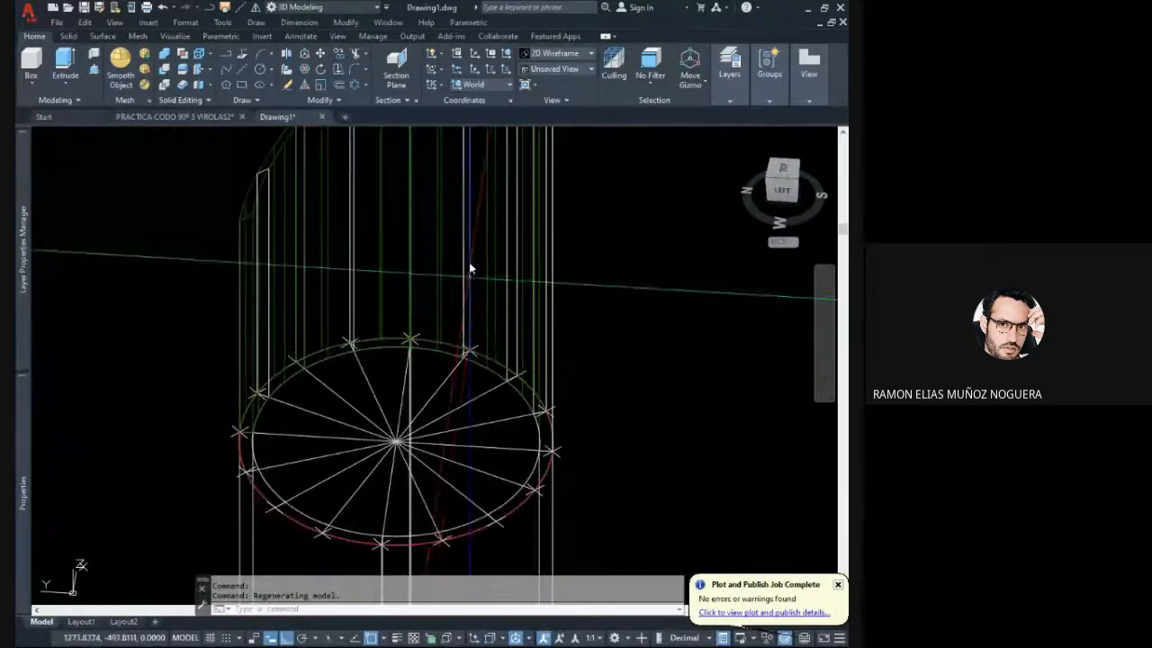
# - Examine the slice edges along the green pipe's slanted cut and check the separate segments on its taller side by selecting them
pyautogui.keyDown('shift'); pyautogui.moveTo(468, 261); pyautogui.dragTo(420, 289, button='middle'); pyautogui.keyUp('shift')
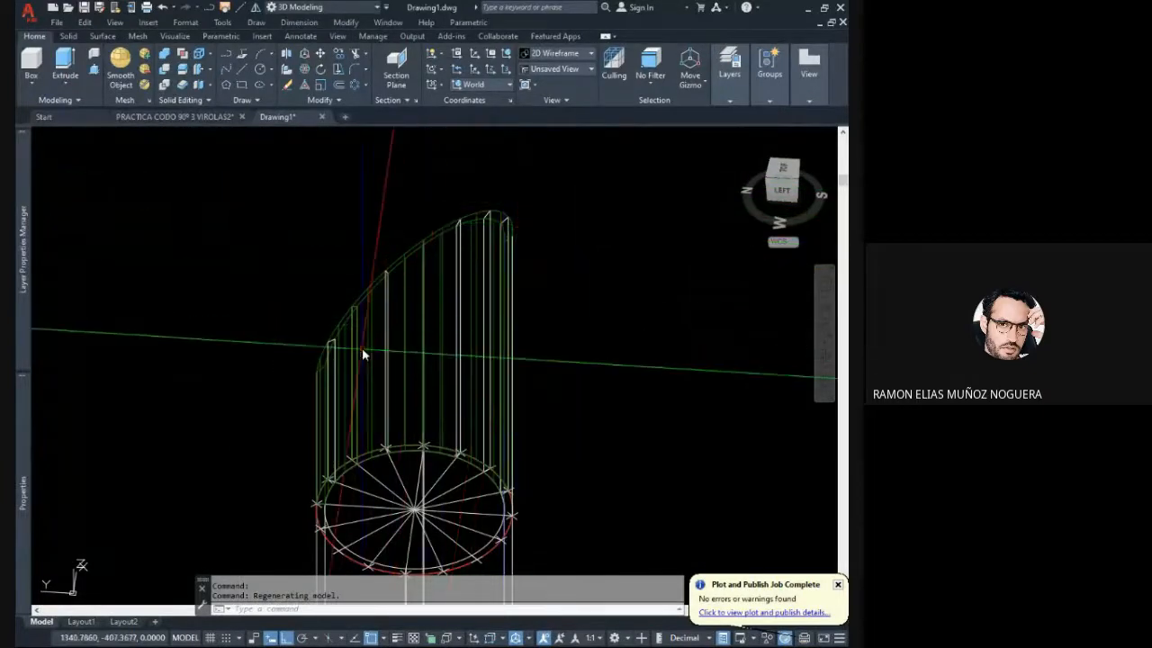
pyautogui.keyDown('shift'); pyautogui.moveTo(362, 353); pyautogui.dragTo(509, 333, button='middle'); pyautogui.keyUp('shift')
pyautogui.scroll(5, 360, 174)
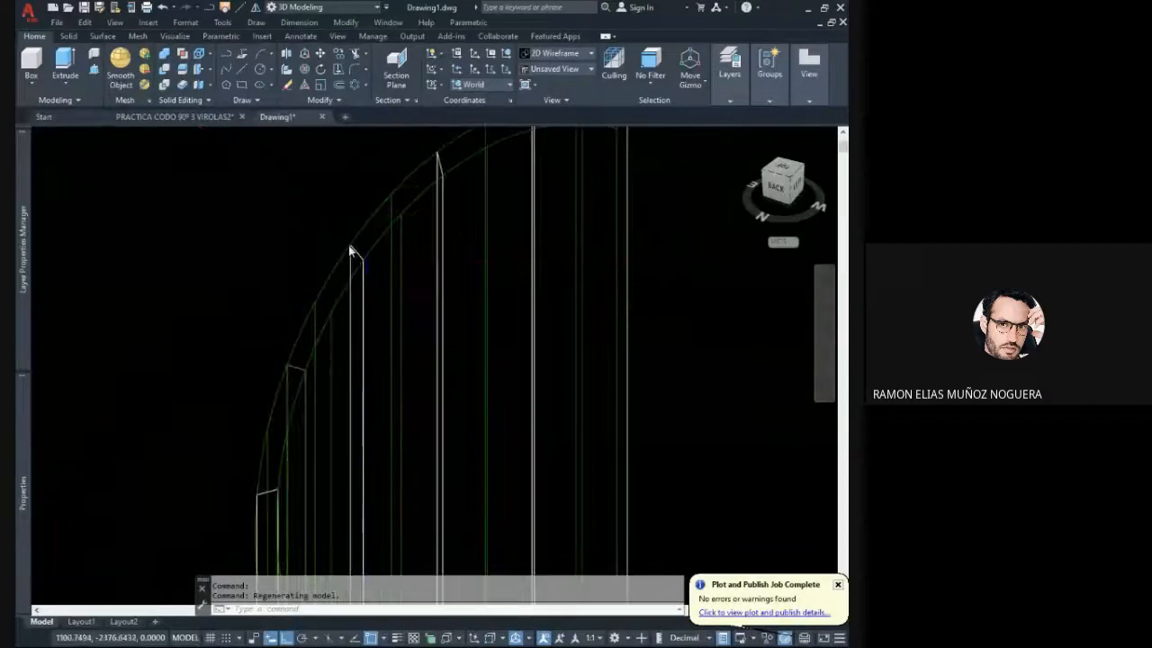
pyautogui.scroll(-3, 350, 250)
pyautogui.scroll(-2, 303, 378)
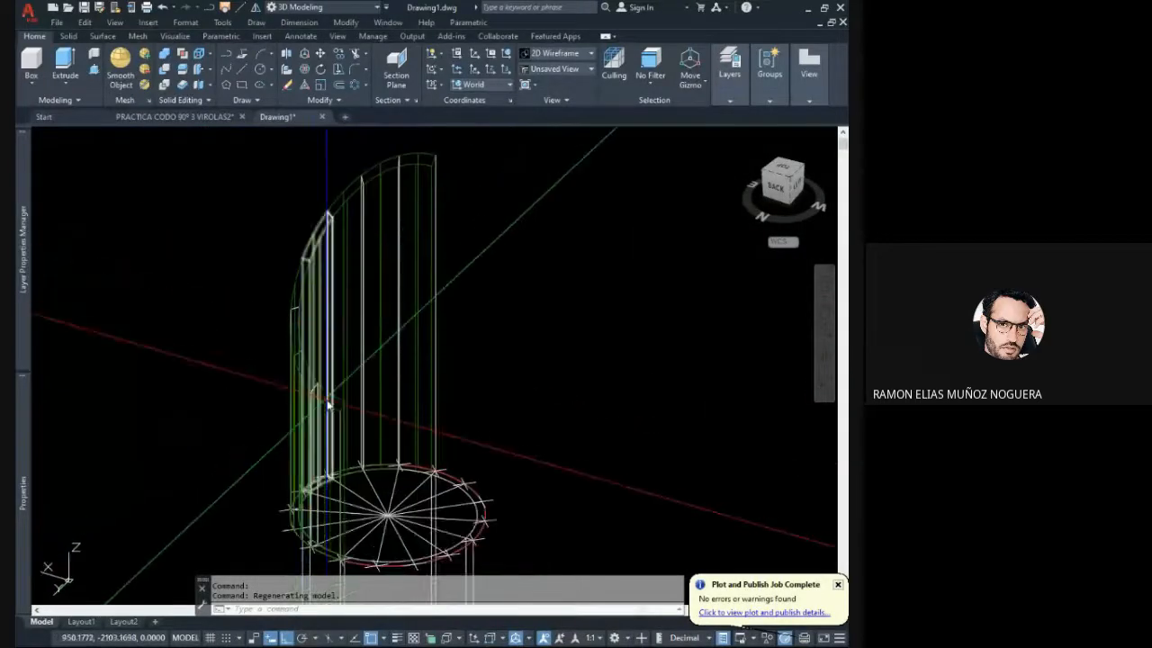
pyautogui.moveTo(328, 405); pyautogui.dragTo(326, 430, button='middle')
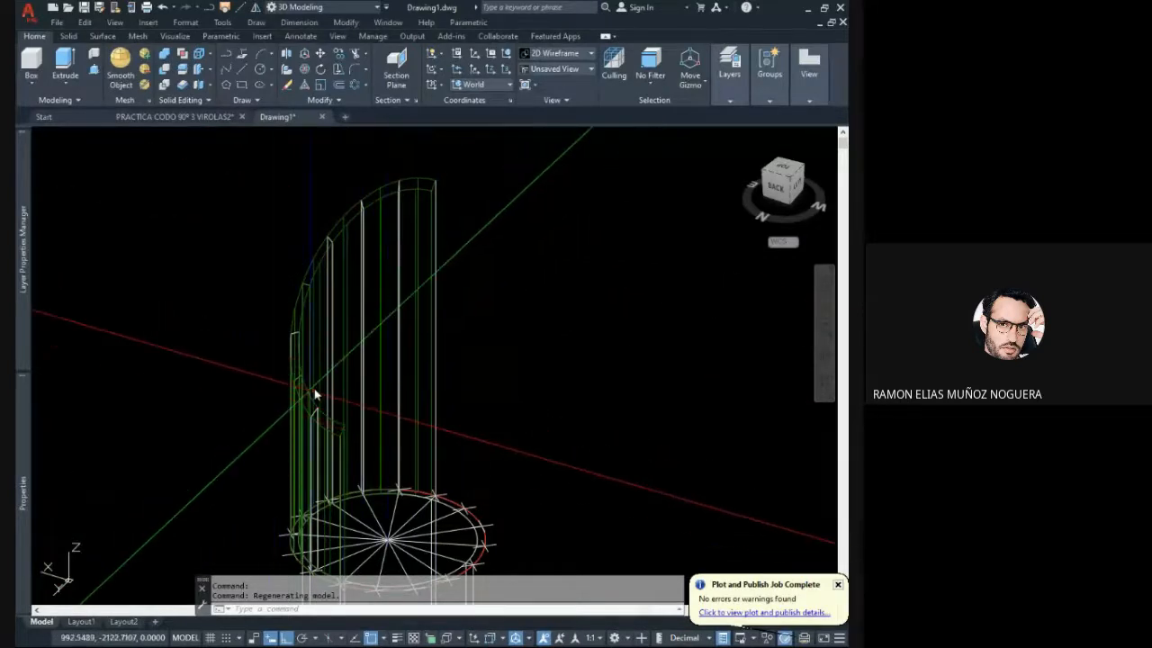
pyautogui.keyDown('shift'); pyautogui.moveTo(314, 393); pyautogui.dragTo(337, 347, button='middle'); pyautogui.keyUp('shift')
pyautogui.keyDown('shift'); pyautogui.moveTo(377, 392); pyautogui.dragTo(249, 380, button='middle'); pyautogui.keyUp('shift')
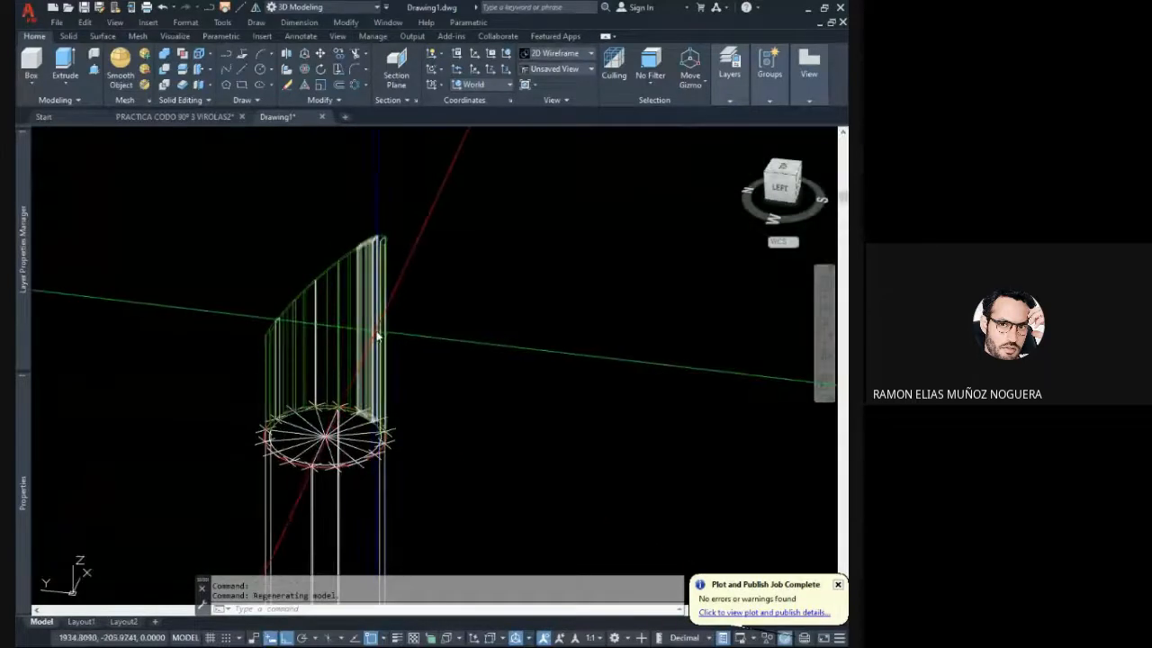
pyautogui.click(399, 331)
pyautogui.click(358, 327)
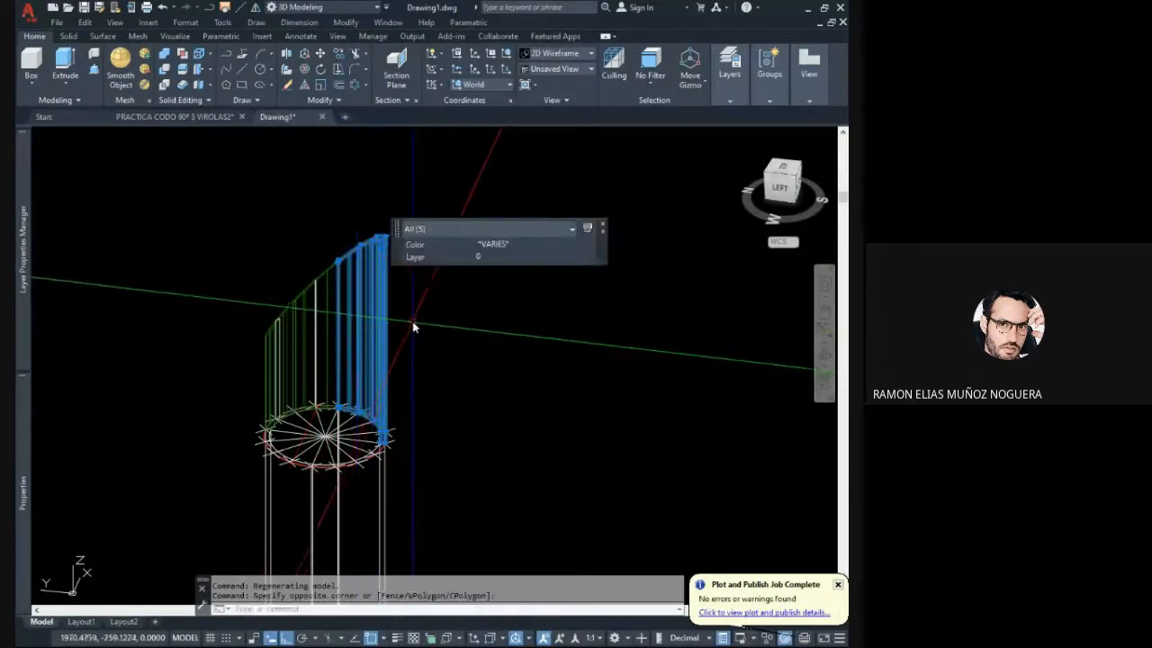
pyautogui.press('Escape')
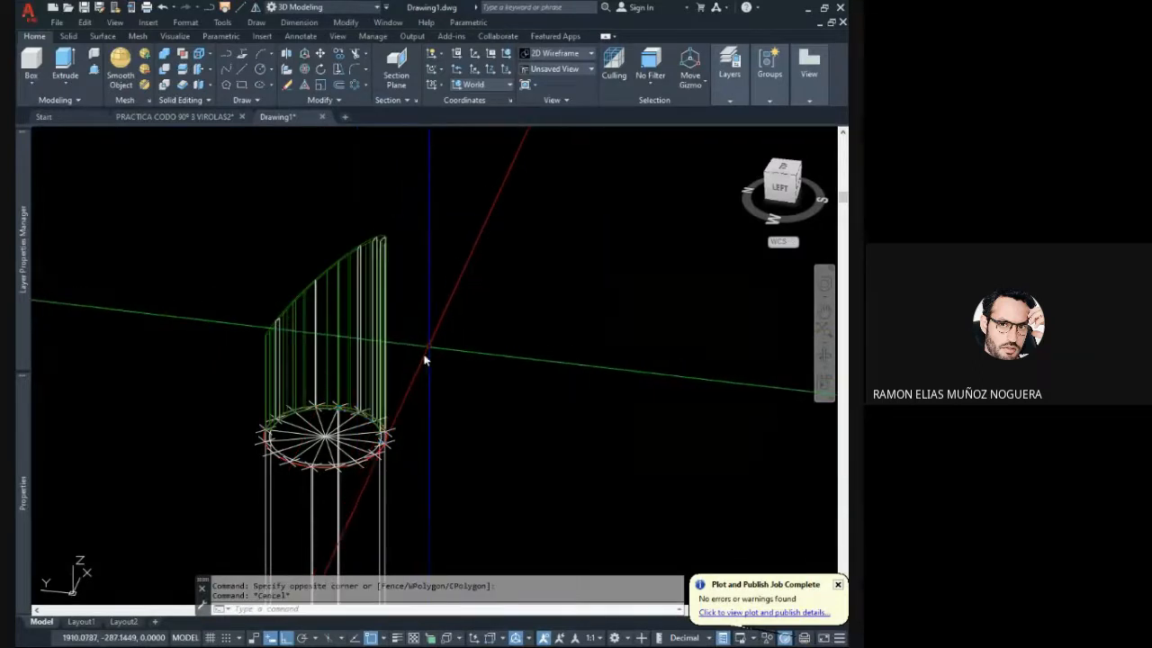
# - Examine the half pipe's slices from behind and check them by selecting across its taller side
pyautogui.keyDown('shift'); pyautogui.moveTo(424, 360); pyautogui.dragTo(393, 443, button='middle'); pyautogui.keyUp('shift')
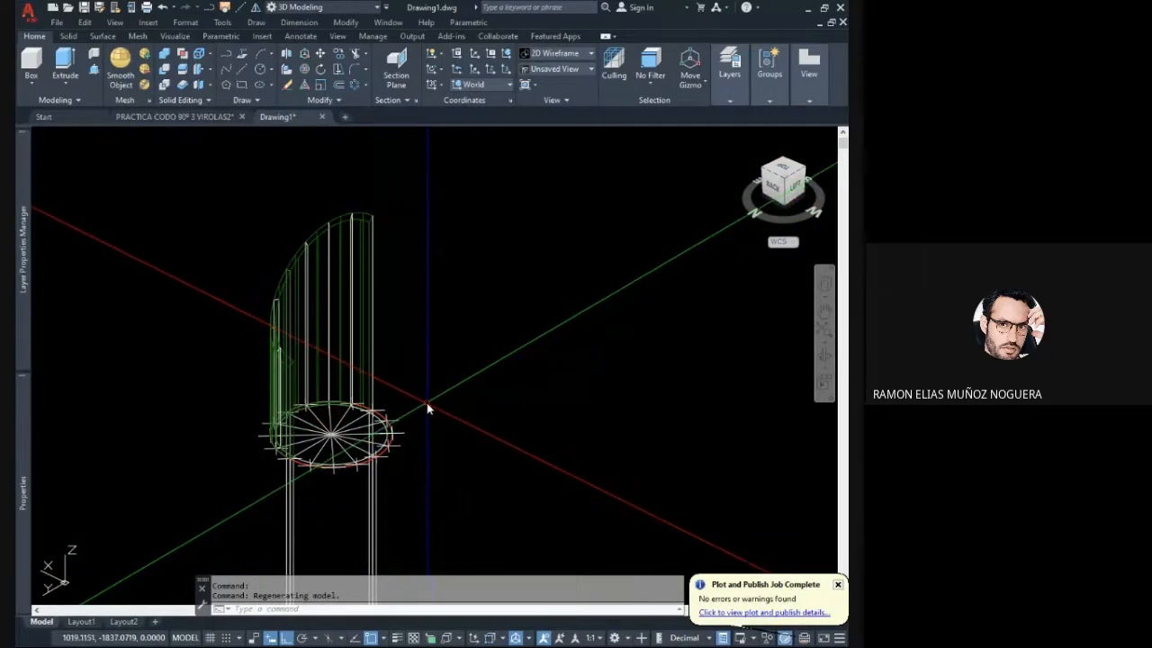
pyautogui.keyDown('shift'); pyautogui.moveTo(412, 404); pyautogui.dragTo(411, 376, button='middle'); pyautogui.keyUp('shift')
pyautogui.scroll(2, 380, 401)
pyautogui.click(411, 373)
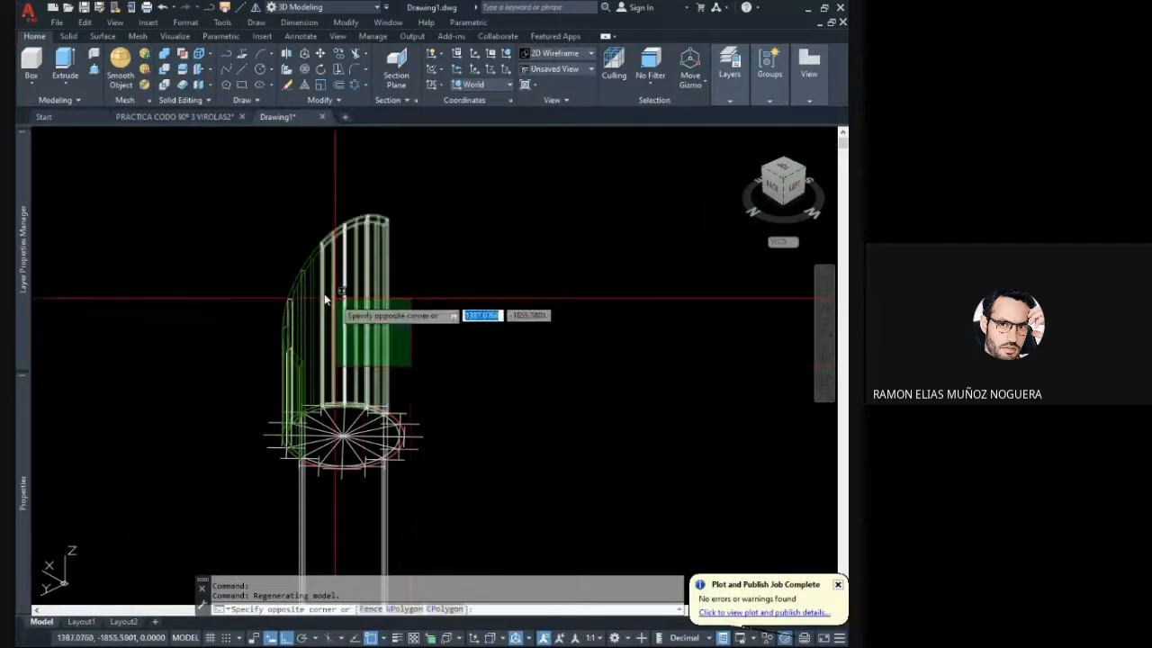
pyautogui.click(270, 261)
pyautogui.press('Escape')
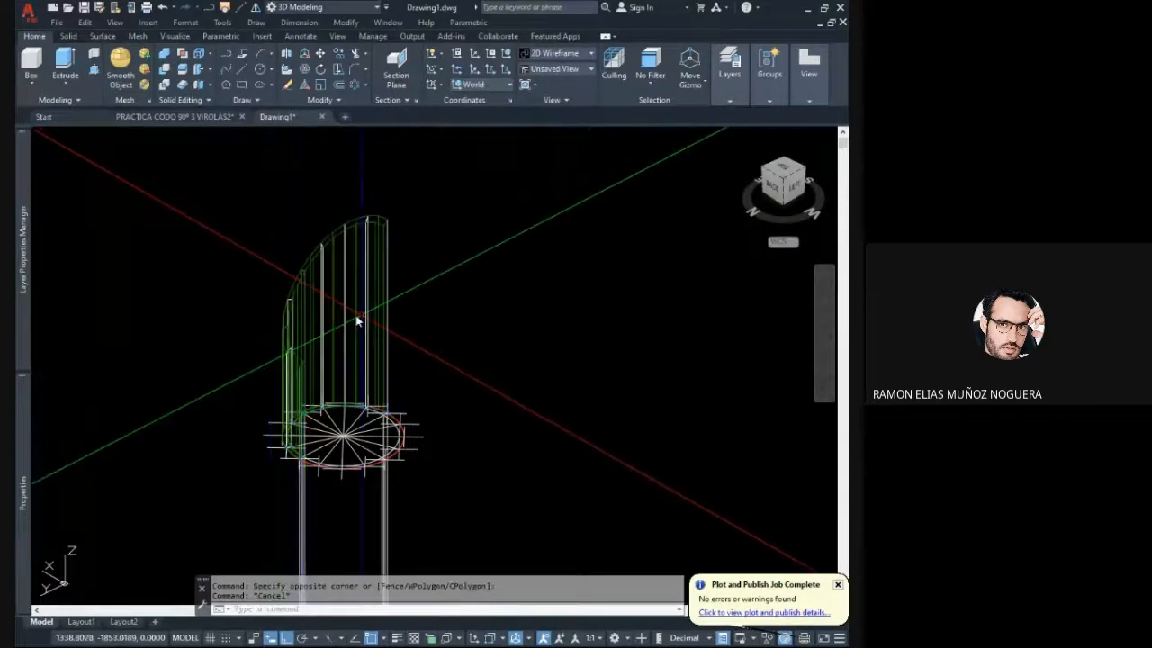
# - Filter the half-pipe selection to its three lines and move their start points to a picked spot outside the pipe
pyautogui.keyDown('shift'); pyautogui.moveTo(345, 310); pyautogui.dragTo(368, 319, button='middle'); pyautogui.keyUp('shift')
pyautogui.click(429, 362)
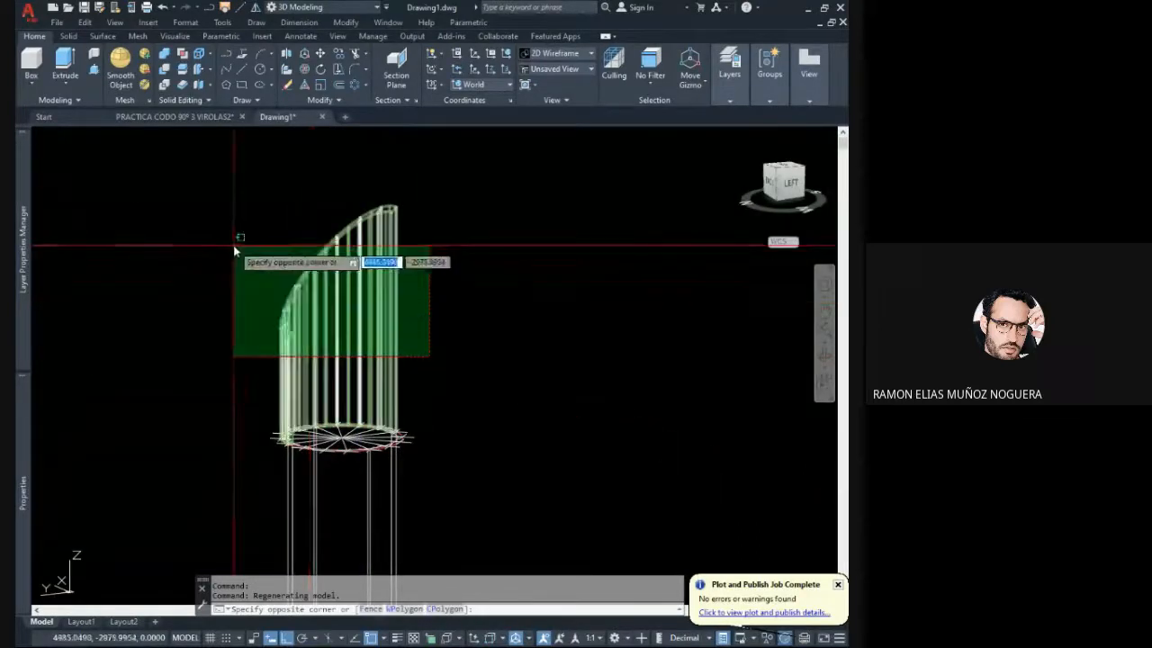
pyautogui.click(230, 245)
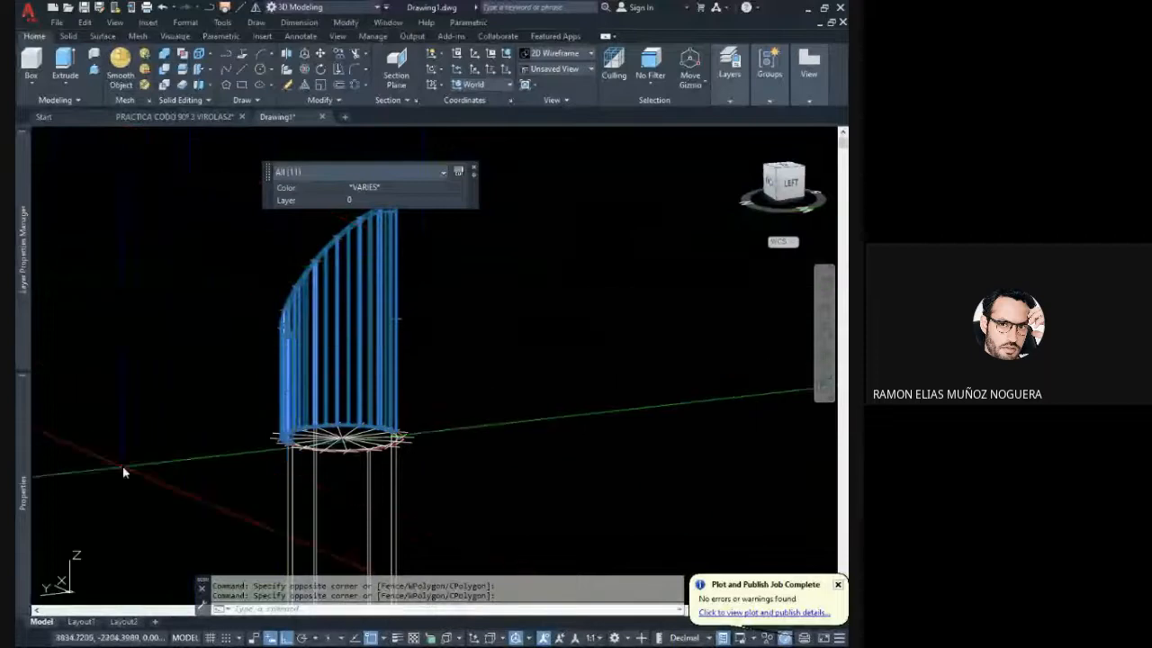
pyautogui.moveTo(23, 486)
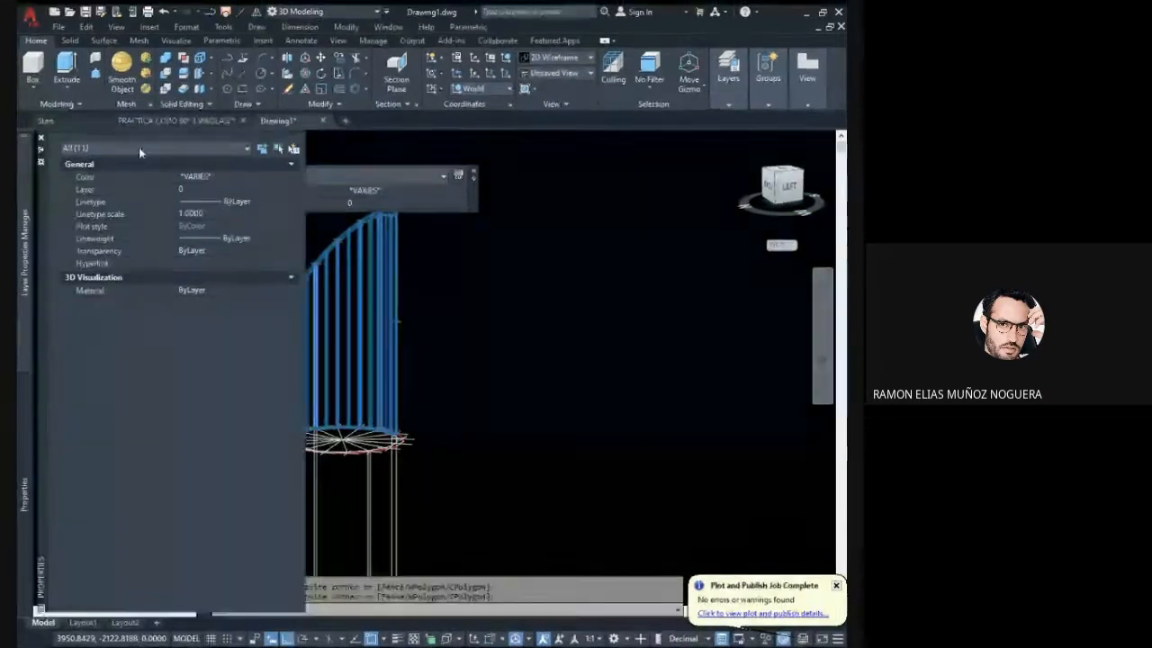
pyautogui.click(246, 147)
pyautogui.click(106, 180)
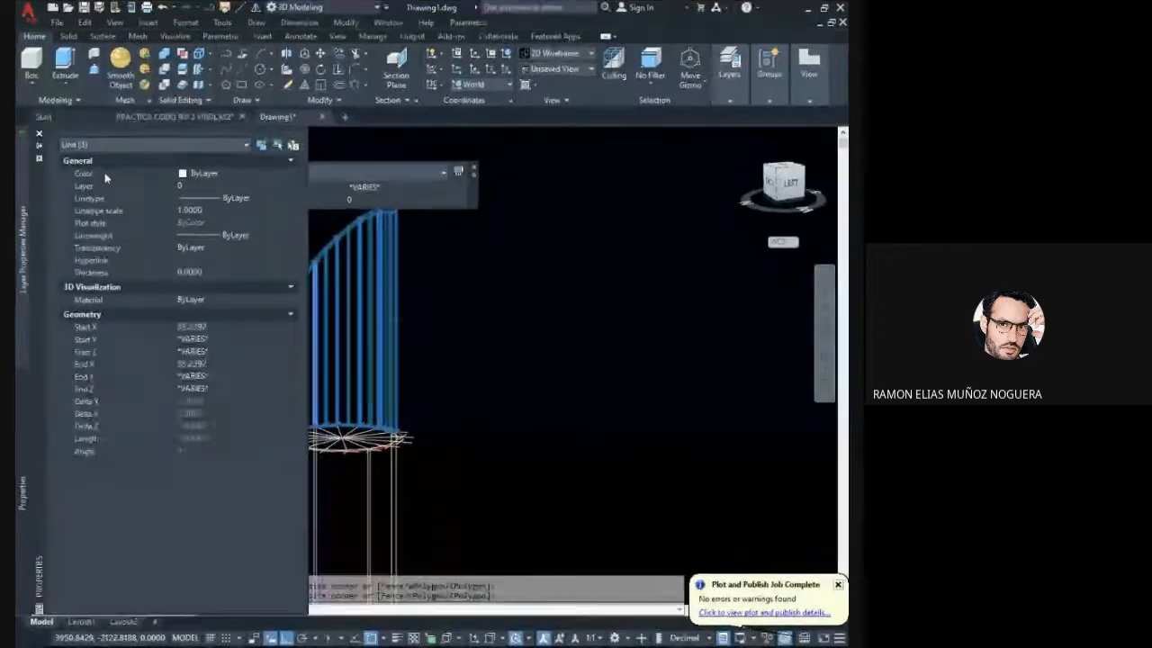
pyautogui.click(213, 327)
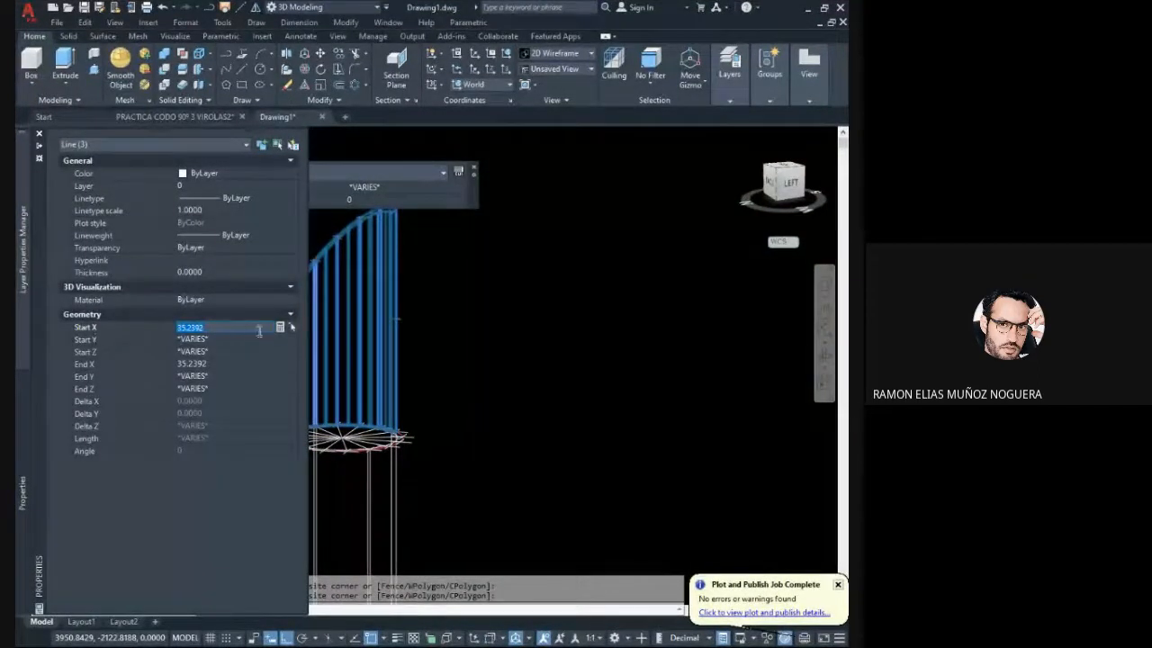
pyautogui.click(290, 328)
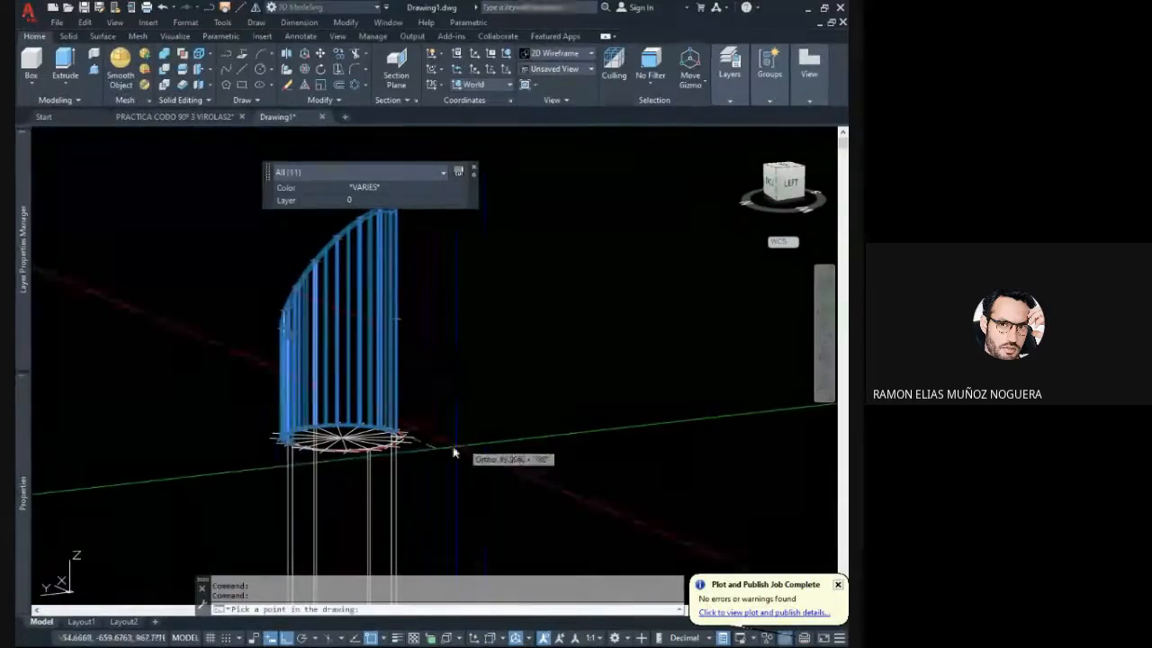
pyautogui.click(175, 461)
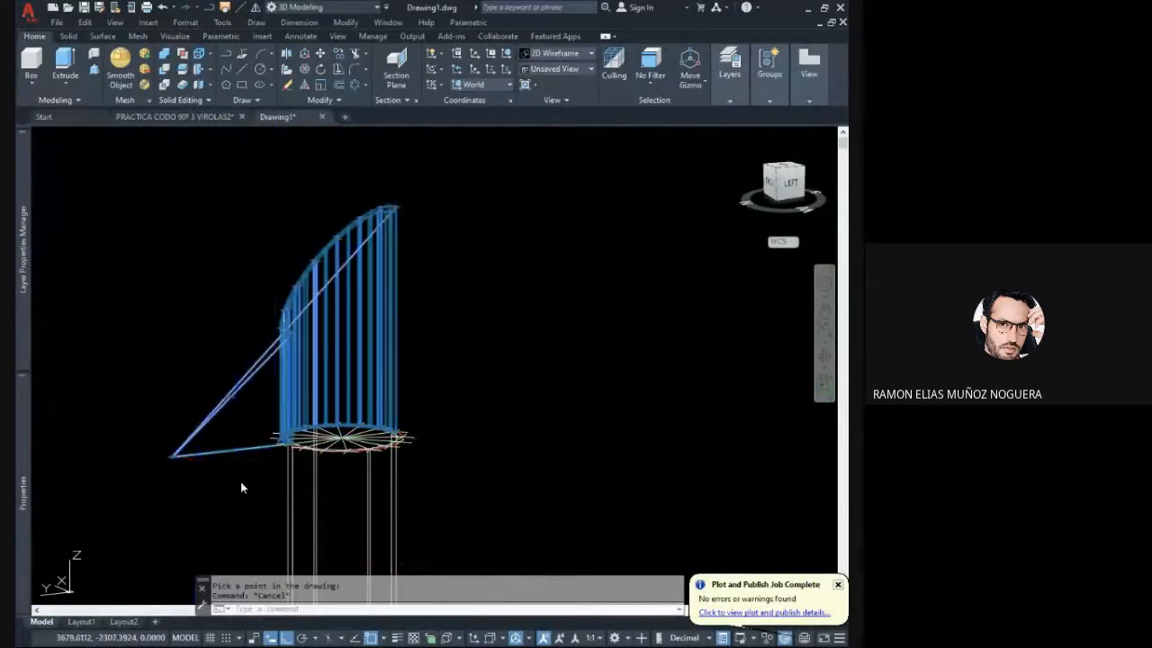
pyautogui.press('Escape')
# - Erase the three lines pulled out of the green half pipe
pyautogui.click(110, 480)
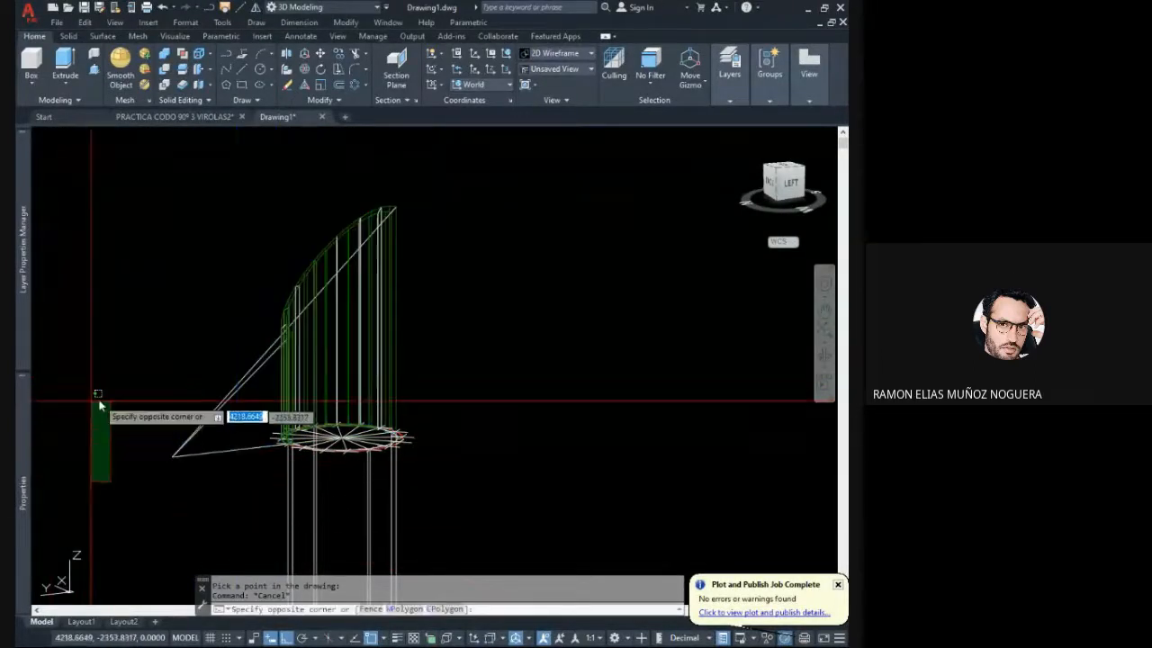
pyautogui.click(237, 475)
pyautogui.click(240, 475)
pyautogui.click(159, 389)
pyautogui.press('Delete')
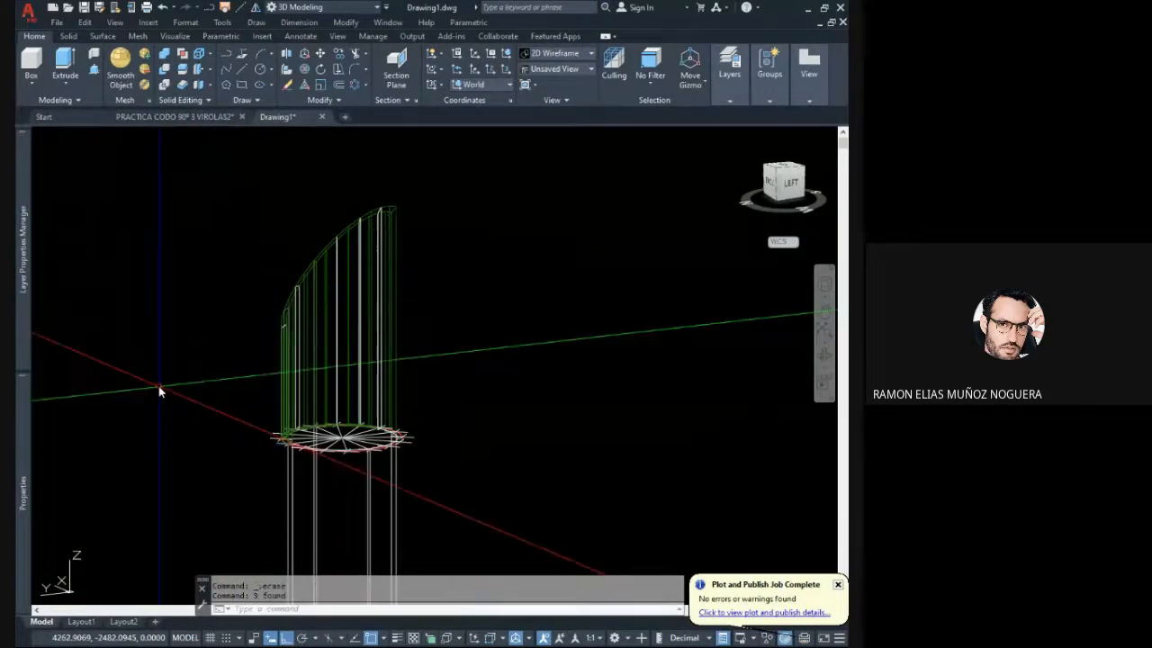
# - Mirror the eight green half-pipe solids in top view about the circle's north-south centre line, keeping the originals
pyautogui.keyDown('shift'); pyautogui.moveTo(161, 390); pyautogui.dragTo(480, 344, button='middle'); pyautogui.keyUp('shift')
pyautogui.click(481, 338)
pyautogui.click(279, 220)
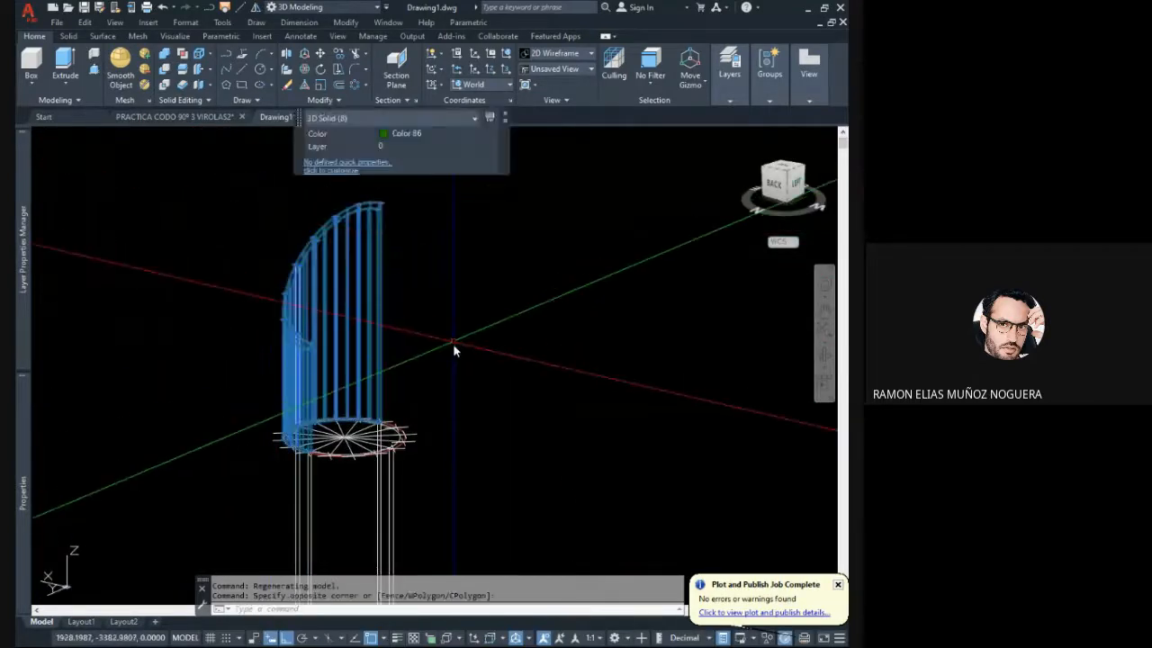
pyautogui.click(450, 354)
pyautogui.click(278, 235)
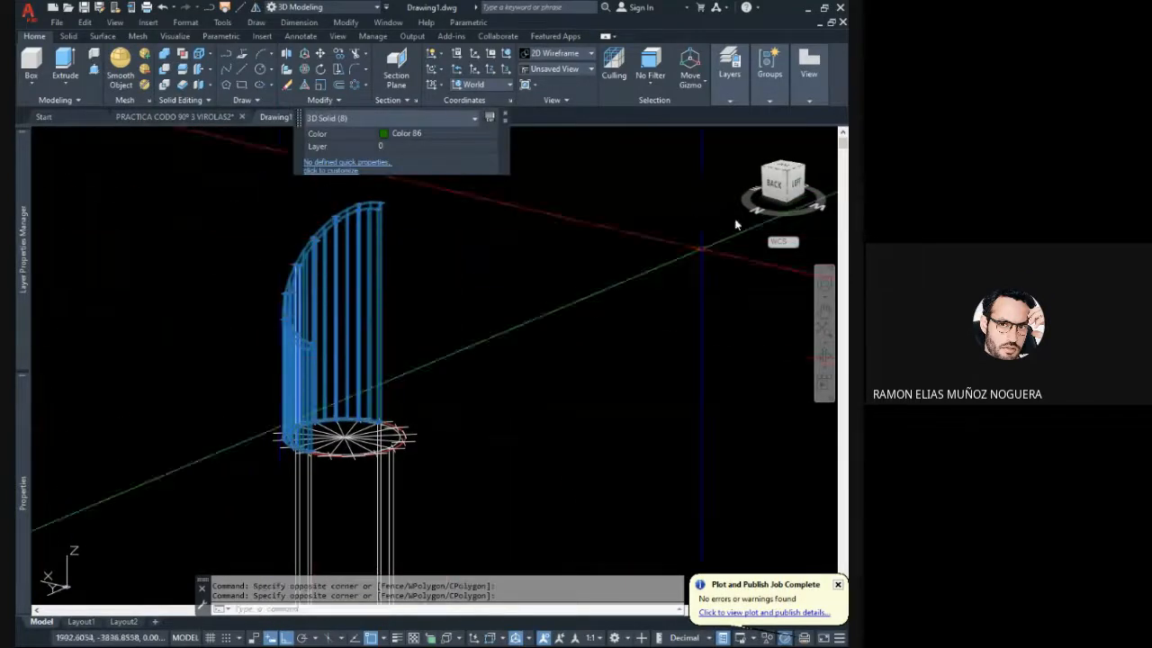
pyautogui.click(784, 169)
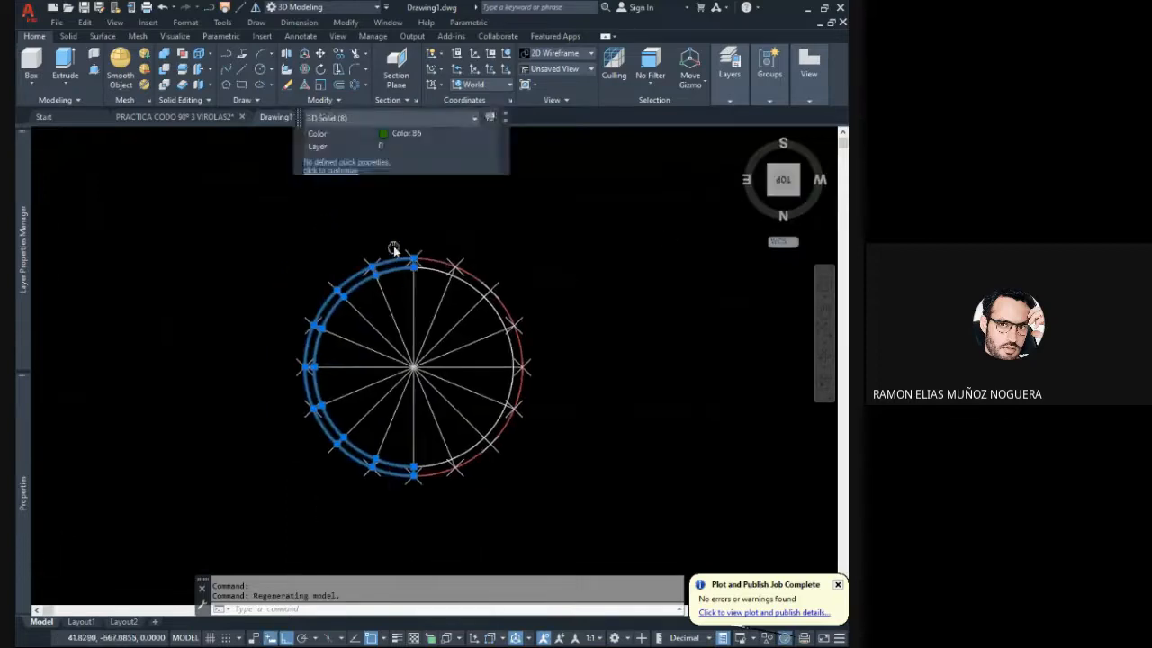
pyautogui.click(257, 7)
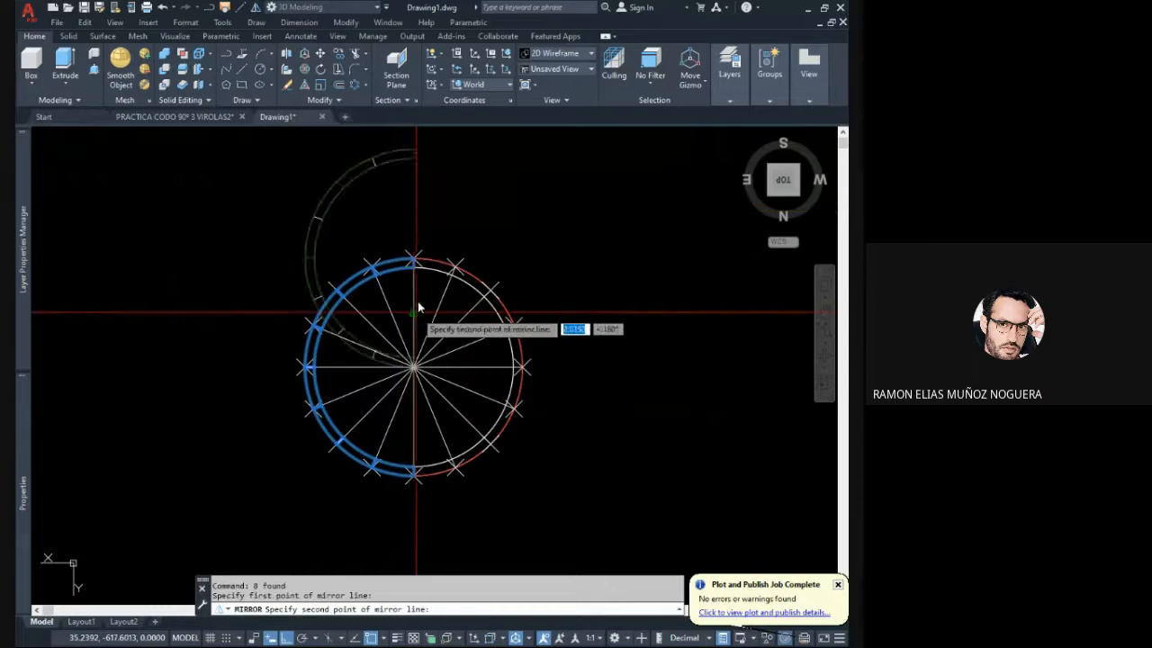
pyautogui.click(414, 184)
pyautogui.rightClick(417, 186)
pyautogui.click(445, 188)
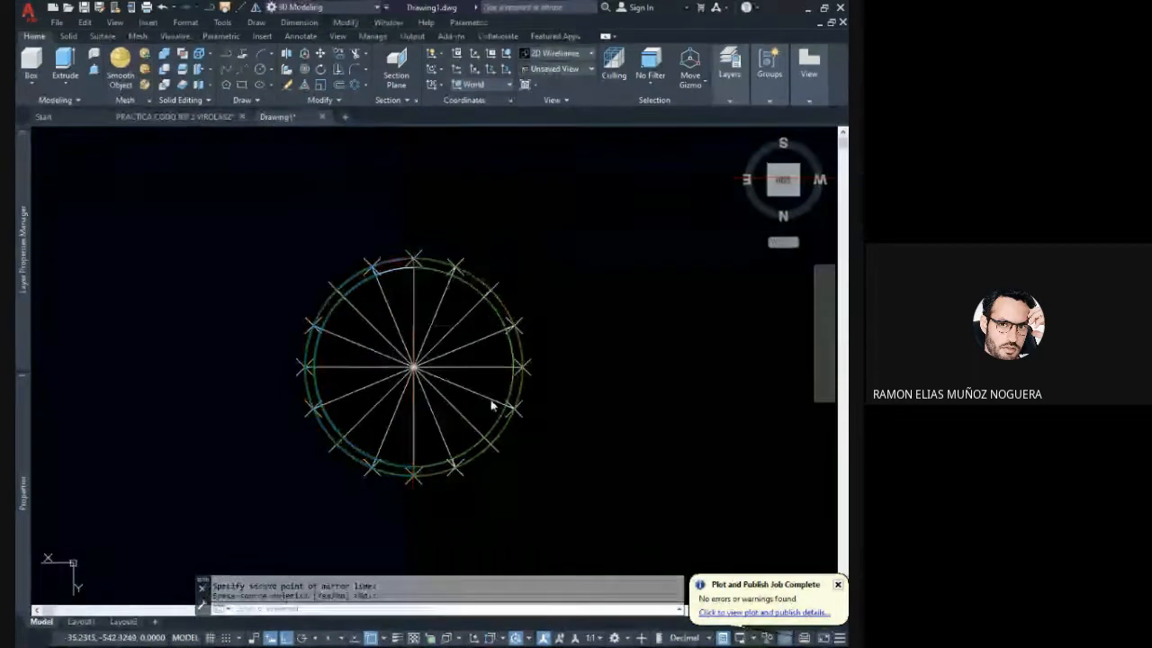
# - Set the visual style to Realistic and examine the complete slanted pipe from the low side of its cut
pyautogui.keyDown('shift'); pyautogui.moveTo(491, 406); pyautogui.dragTo(466, 301, button='middle'); pyautogui.keyUp('shift')
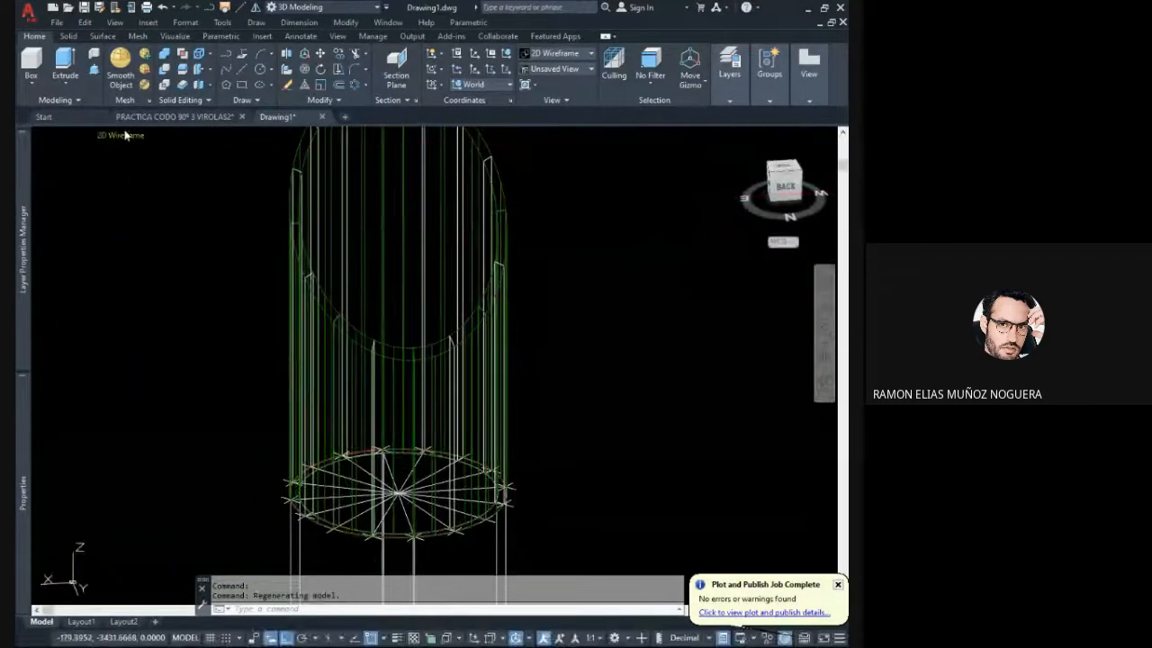
pyautogui.click(178, 216)
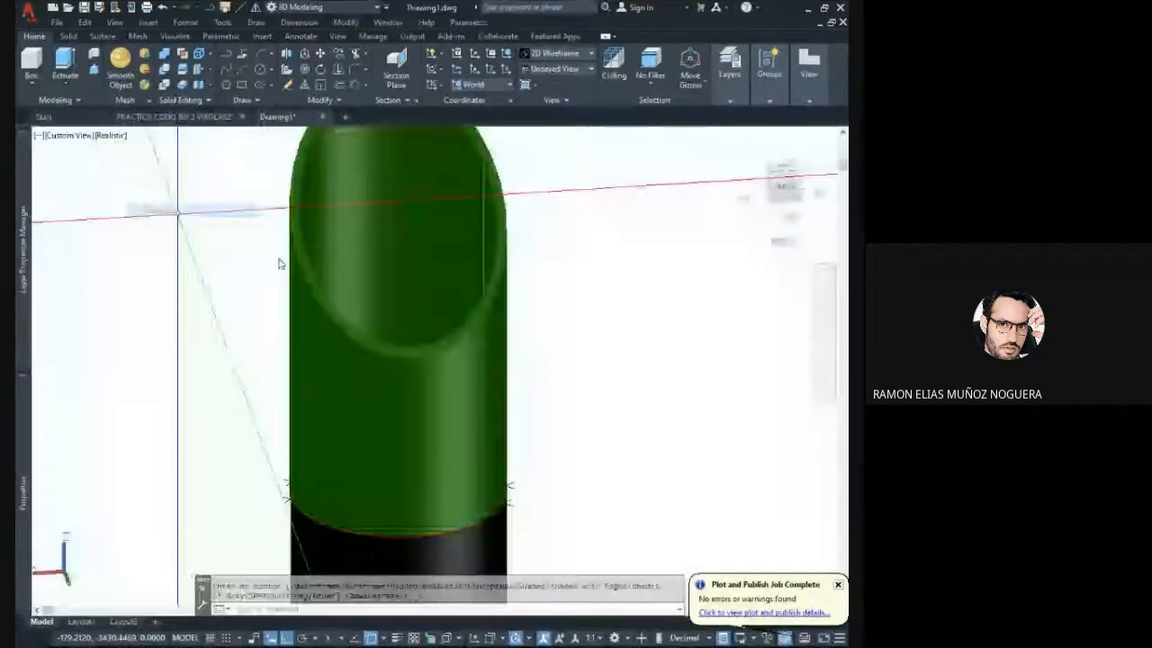
pyautogui.scroll(-2, 353, 310)
pyautogui.keyDown('shift'); pyautogui.moveTo(382, 380); pyautogui.dragTo(437, 390, button='middle'); pyautogui.keyUp('shift')
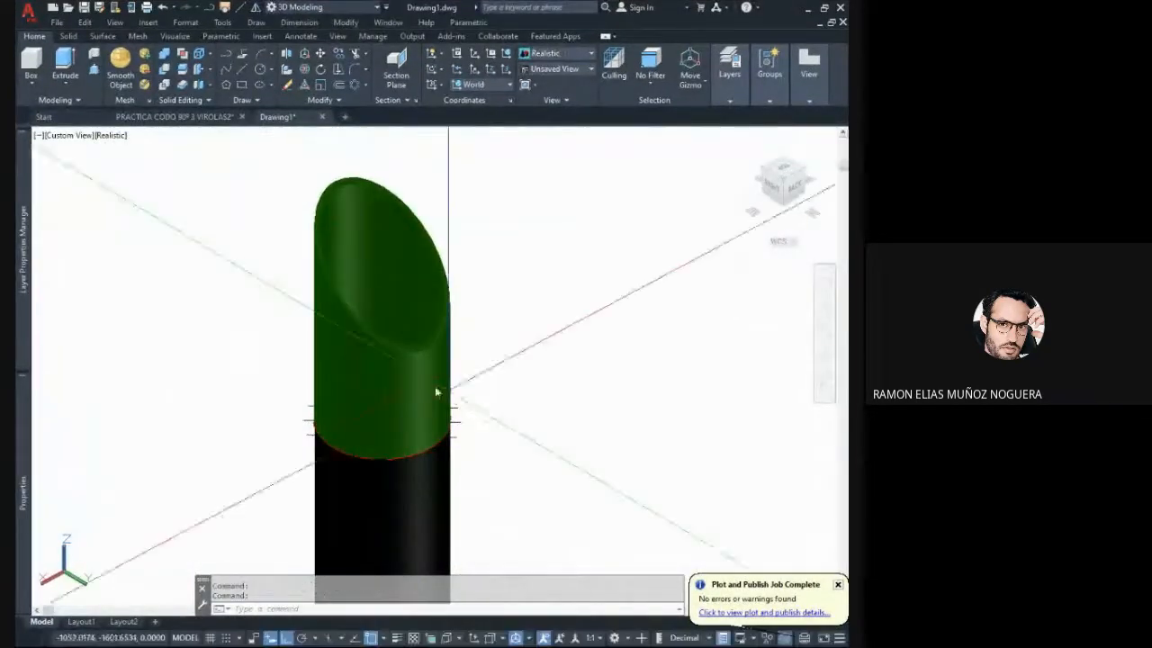
pyautogui.scroll(2, 411, 385)
# - Colour one segment on the pipe's short side teal and the adjacent taller segment orange-red, Color 22
pyautogui.click(395, 364)
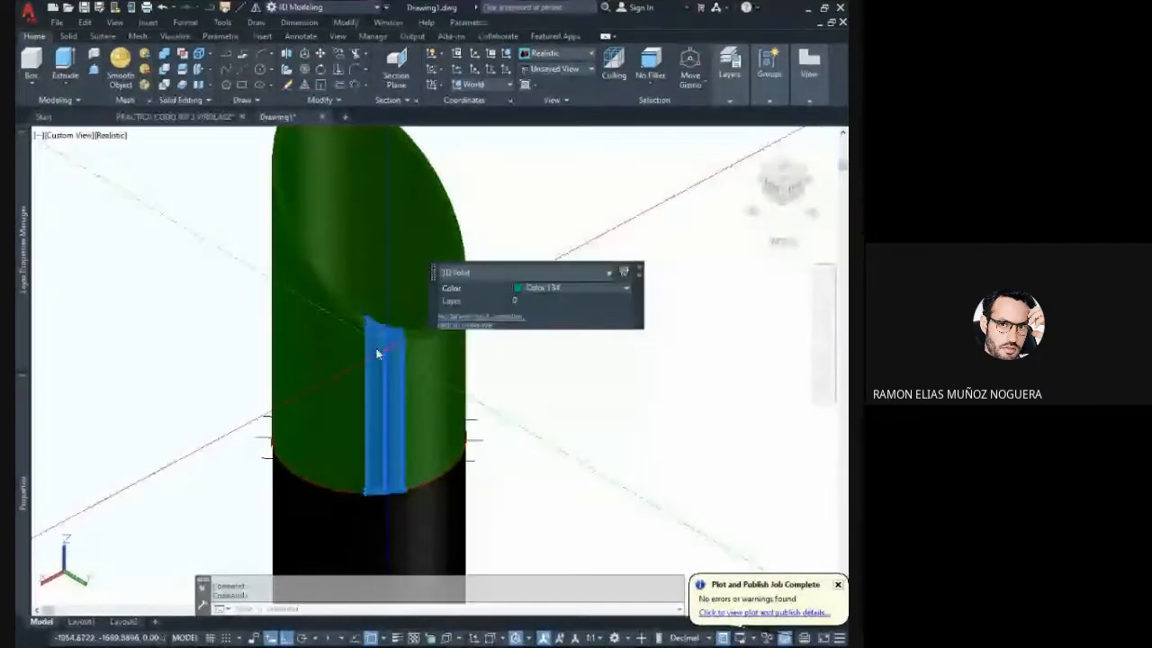
pyautogui.press('Escape')
pyautogui.click(359, 336)
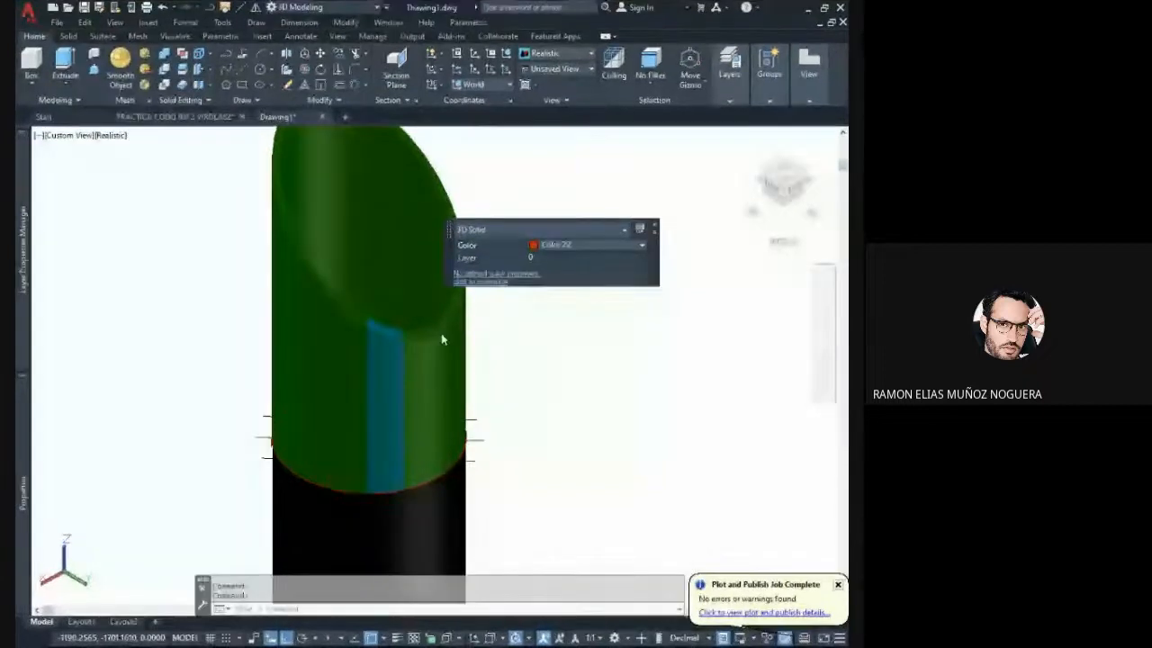
pyautogui.press('Escape')
pyautogui.click(354, 333)
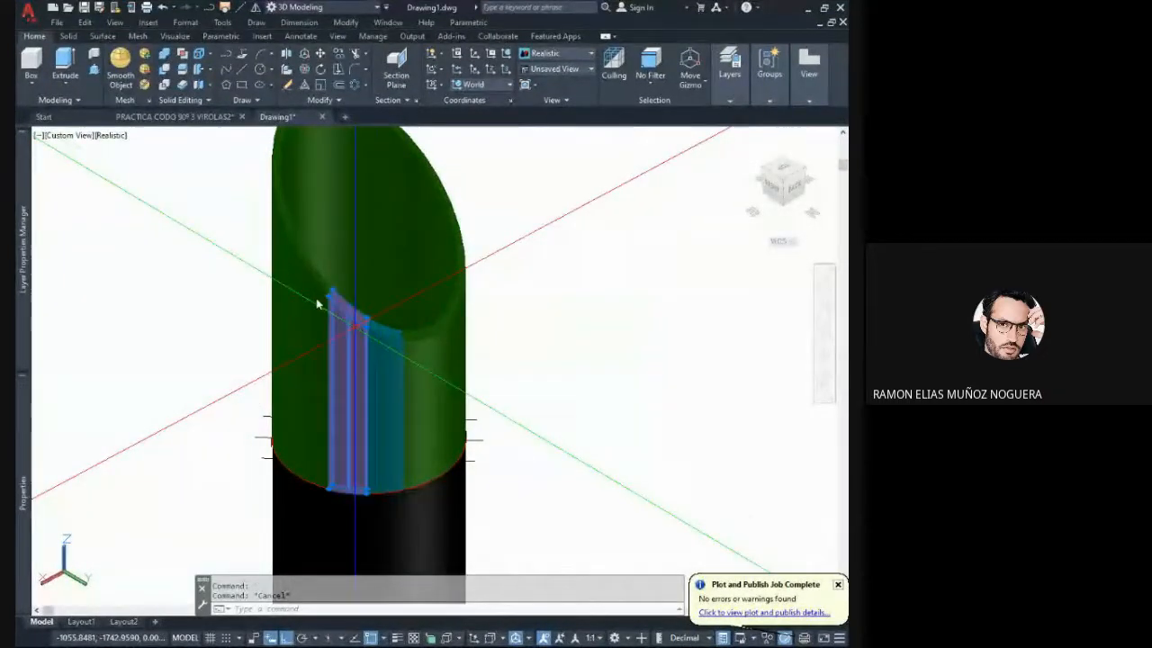
pyautogui.press('Escape')
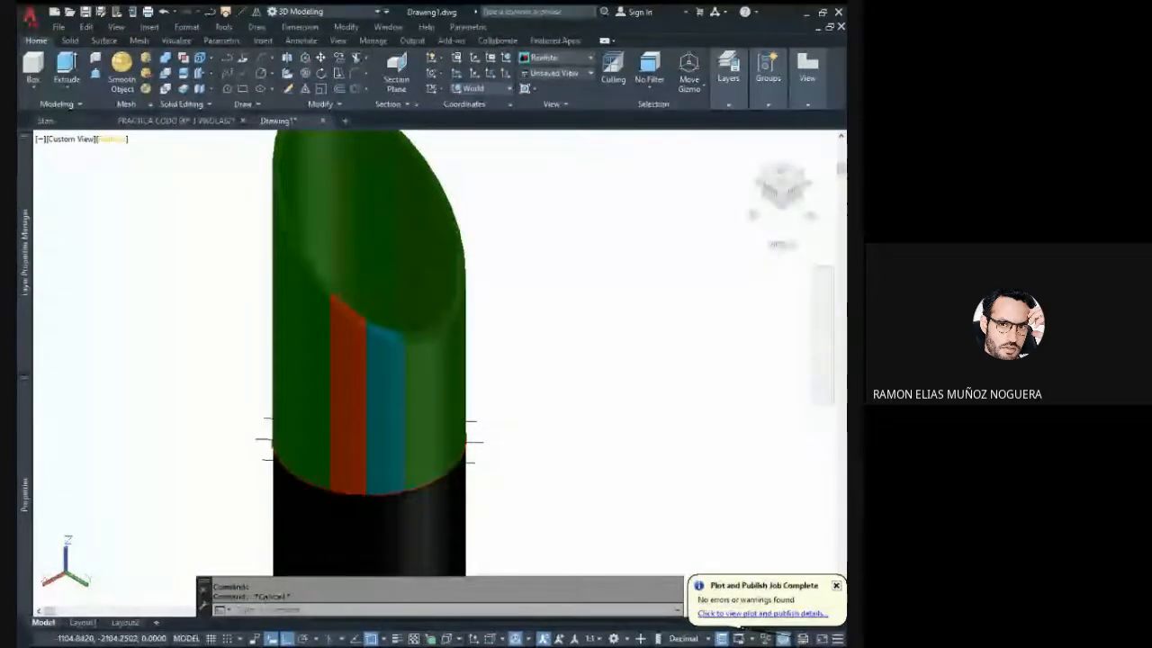
# - Set the visual style back to 2D Wireframe and orbit the pipe to show its base circle and radius lines
pyautogui.click(111, 139)
pyautogui.click(155, 168)
pyautogui.keyDown('shift'); pyautogui.moveTo(463, 296); pyautogui.dragTo(429, 243, button='middle'); pyautogui.keyUp('shift')
pyautogui.moveTo(490, 304)
pyautogui.keyDown('shift'); pyautogui.mouseDown(button='middle')
pyautogui.moveTo(404, 287)
pyautogui.moveTo(351, 244)
pyautogui.moveTo(493, 301)
pyautogui.mouseUp(button='middle'); pyautogui.keyUp('shift')
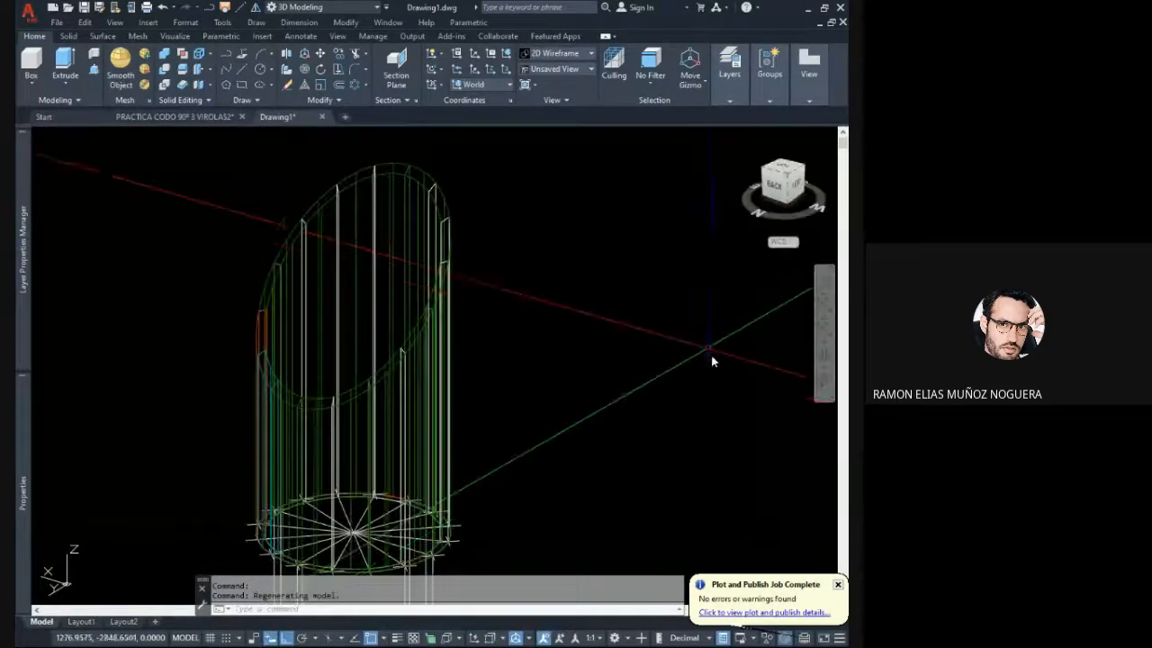
pyautogui.moveTo(627, 323); pyautogui.dragTo(560, 304, button='middle')
pyautogui.keyDown('shift'); pyautogui.moveTo(594, 353); pyautogui.dragTo(578, 372, button='middle'); pyautogui.keyUp('shift')
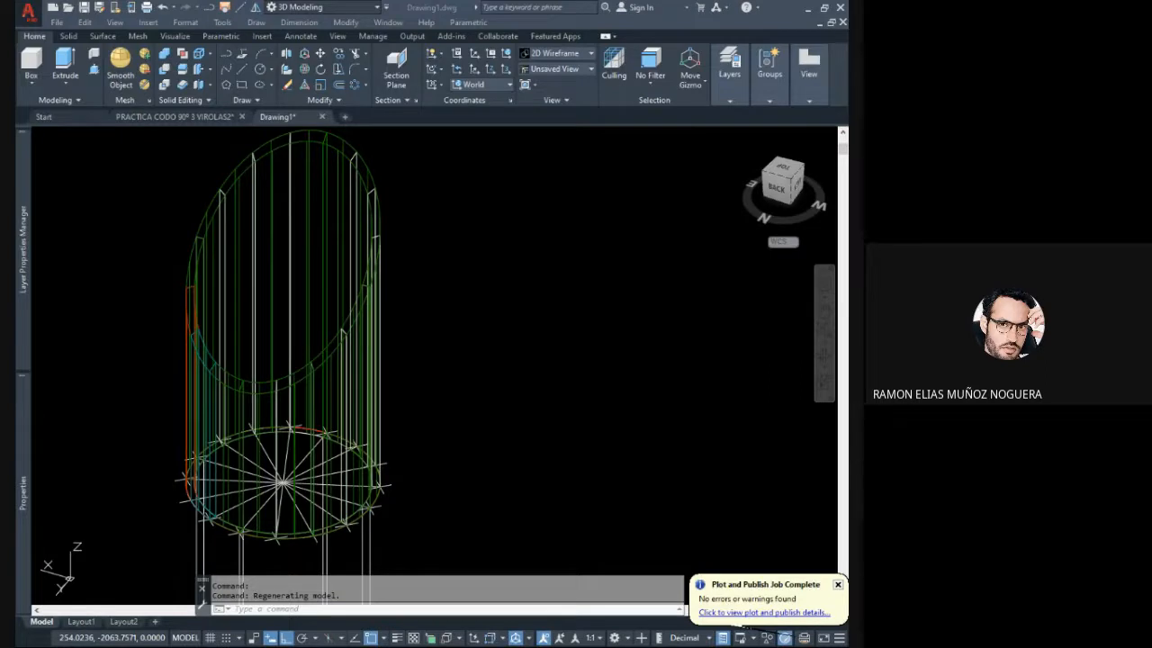
pyautogui.keyDown('shift'); pyautogui.moveTo(528, 376); pyautogui.dragTo(383, 386, button='middle'); pyautogui.keyUp('shift')
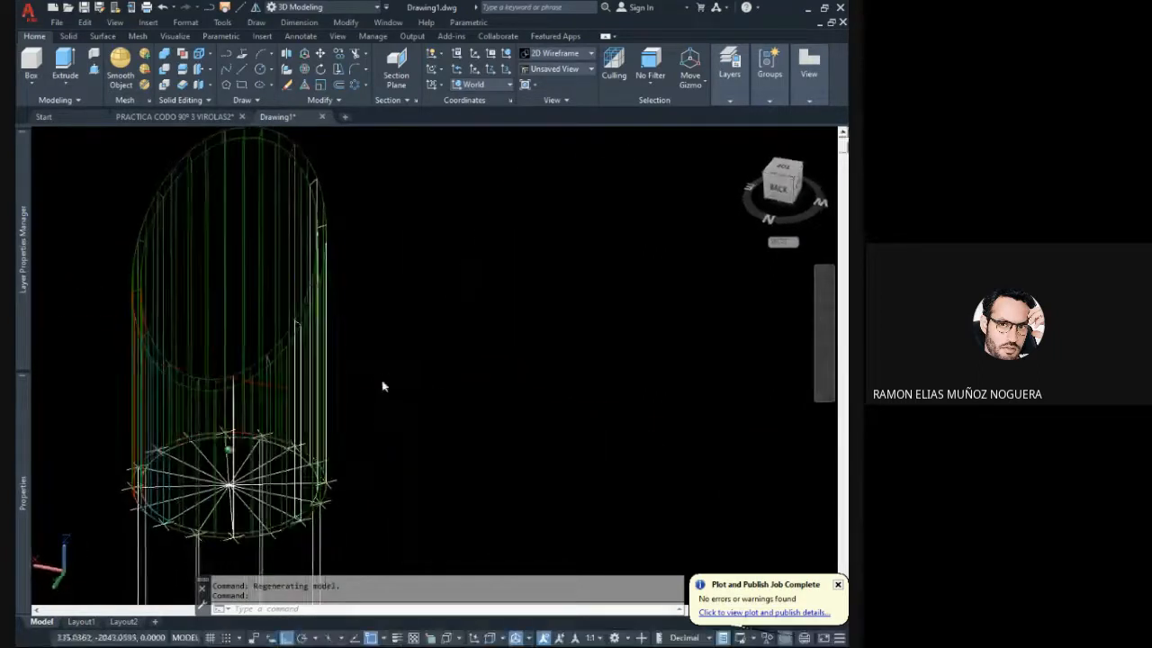
# - Copy the red 168.3 diameter base circle about 269 units along negative X, clear of the pipe
pyautogui.click(242, 440)
pyautogui.moveTo(243, 461); pyautogui.dragTo(214, 376, button='middle')
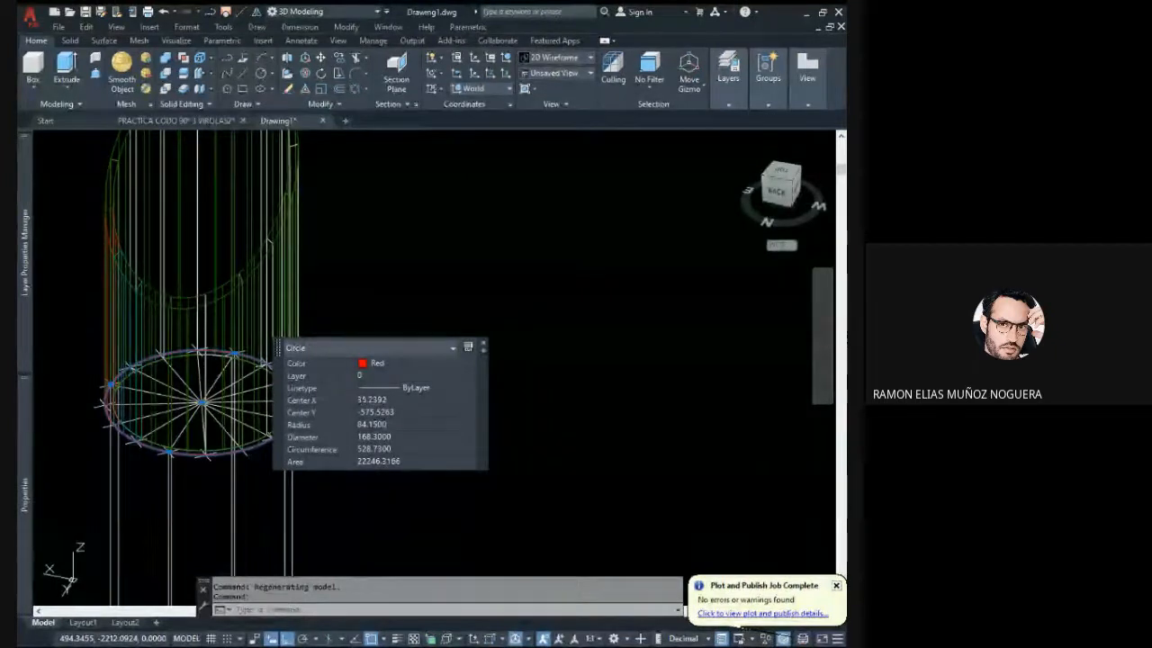
pyautogui.write('co')
pyautogui.press('Return')
pyautogui.click(329, 328)
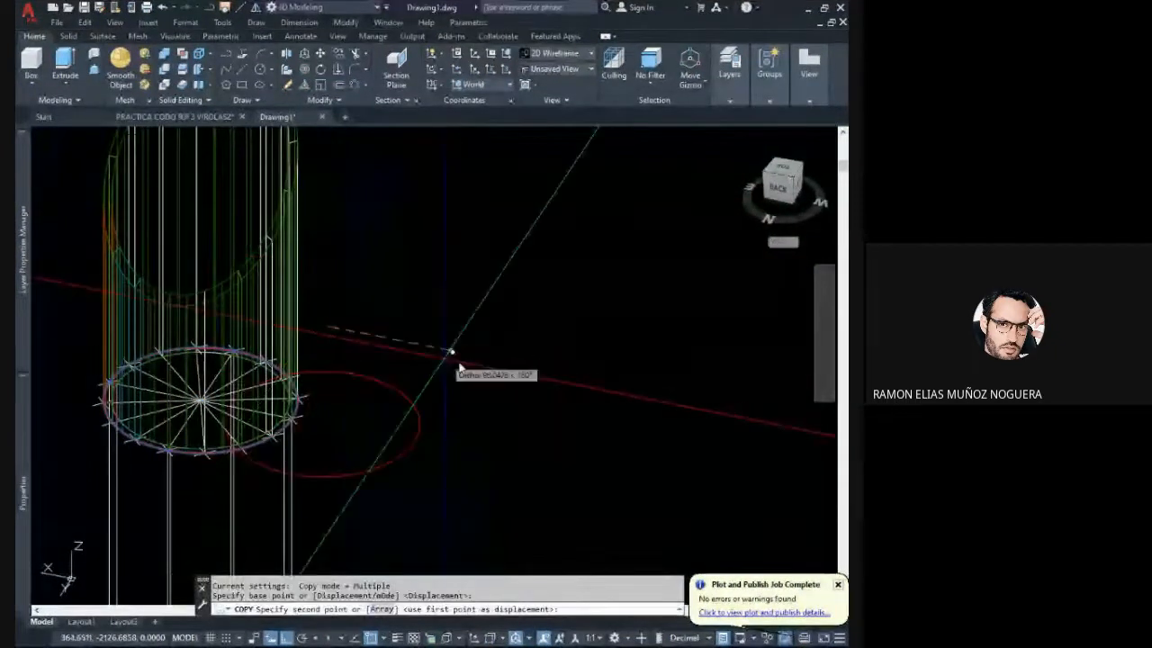
pyautogui.click(637, 366)
pyautogui.press('Escape')
# - Inspect the copied red circle up close and check its diameter and circumference in its properties
pyautogui.moveTo(581, 381); pyautogui.dragTo(502, 368, button='middle')
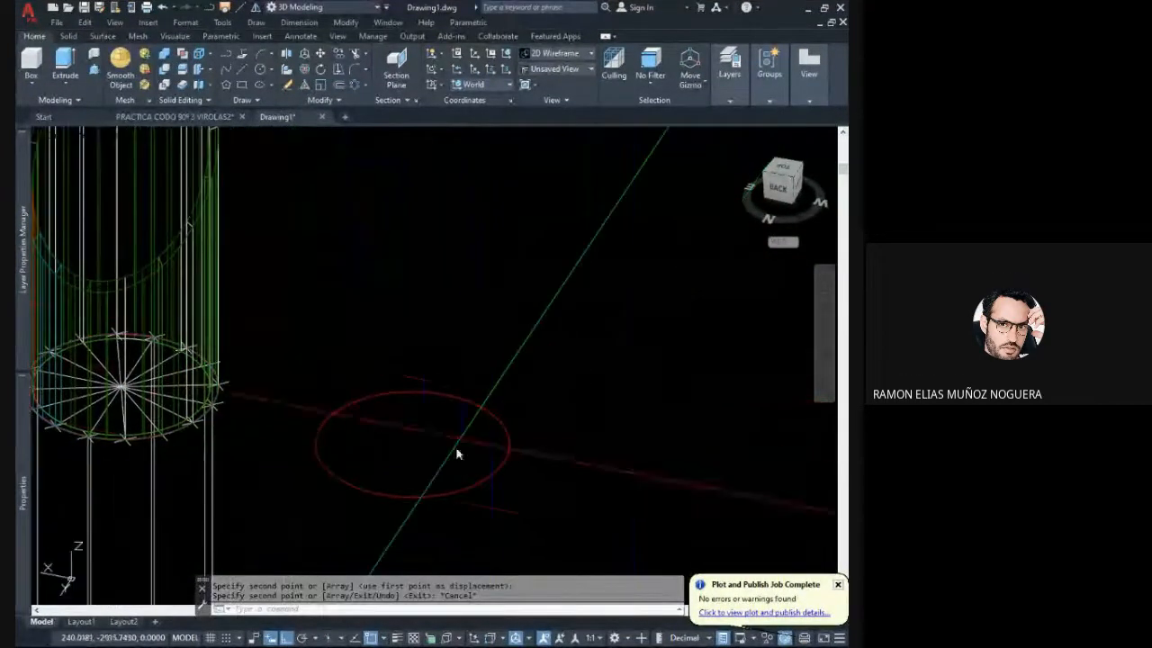
pyautogui.scroll(4, 393, 501)
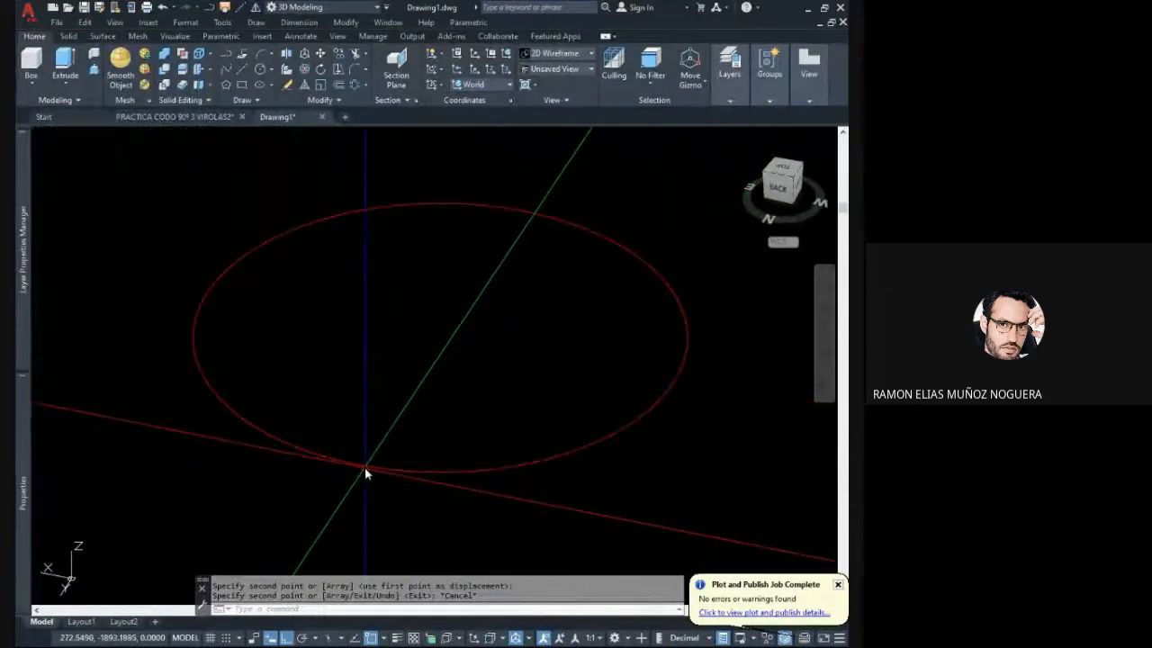
pyautogui.scroll(-2, 365, 470)
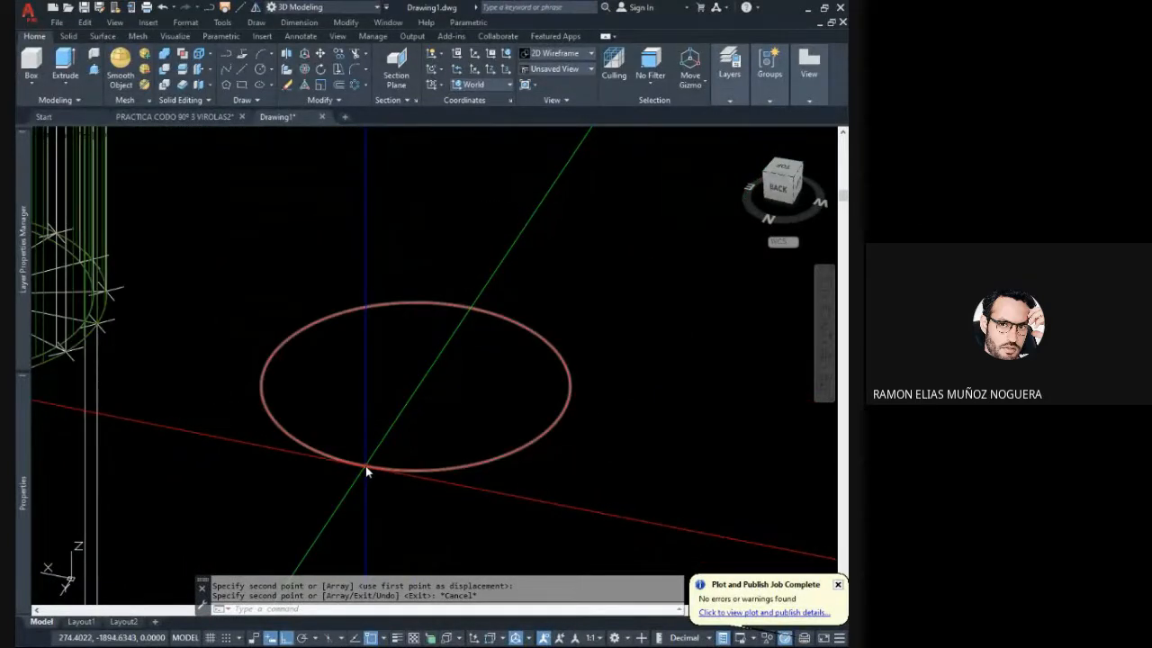
pyautogui.click(365, 466)
pyautogui.press('Escape')
pyautogui.press('Escape')
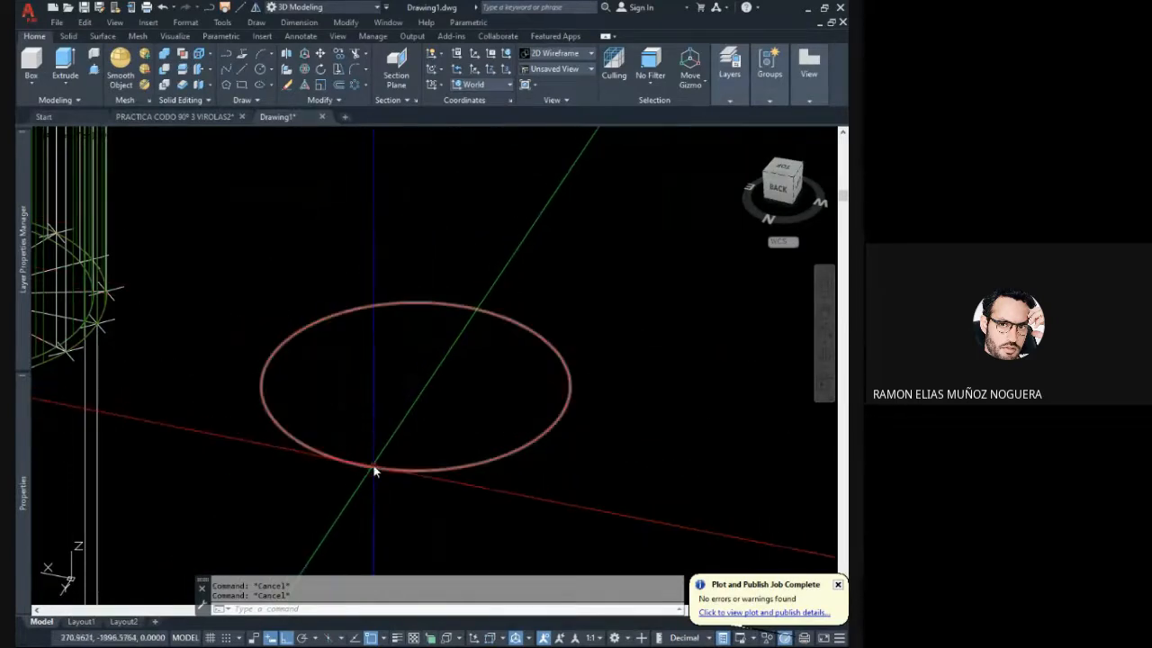
pyautogui.click(374, 469)
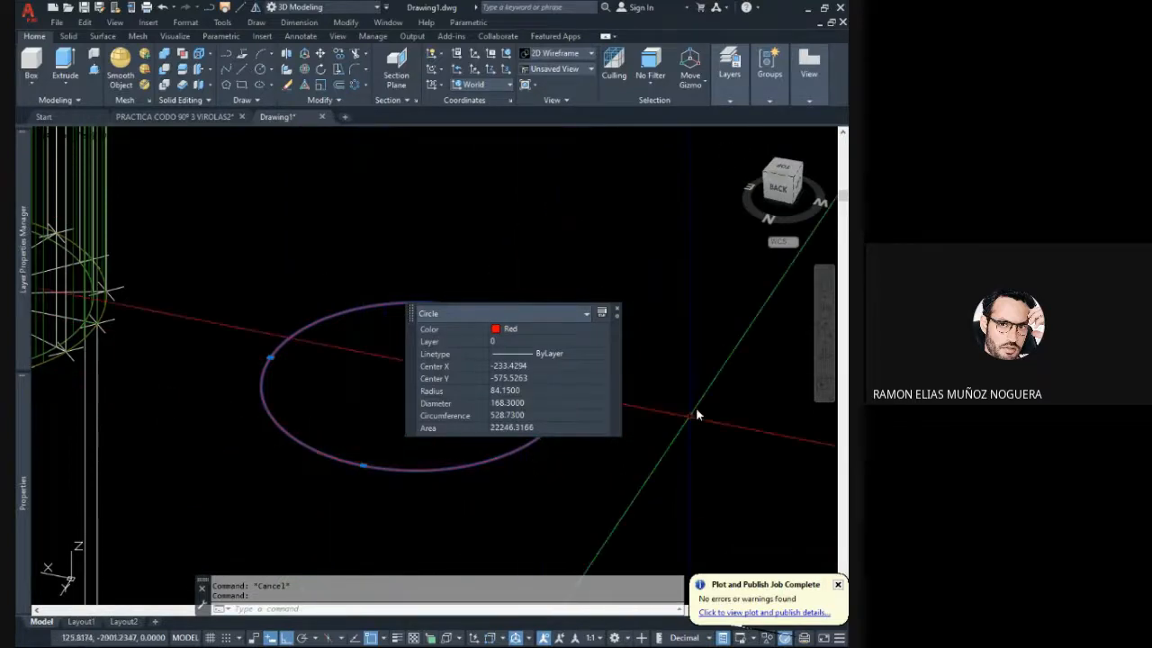
pyautogui.scroll(-2, 242, 488)
pyautogui.press('Escape')
pyautogui.press('Escape')
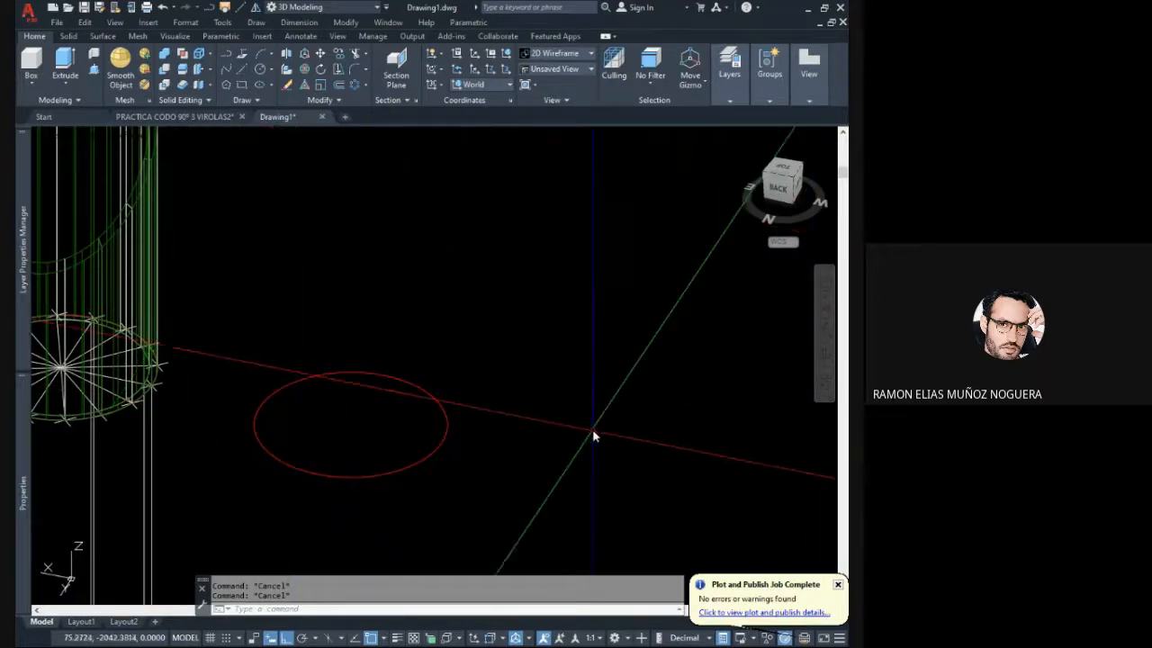
pyautogui.moveTo(573, 421)
pyautogui.mouseDown(button='middle')
pyautogui.moveTo(606, 404)
pyautogui.moveTo(674, 421)
pyautogui.moveTo(543, 438)
pyautogui.mouseUp(button='middle')
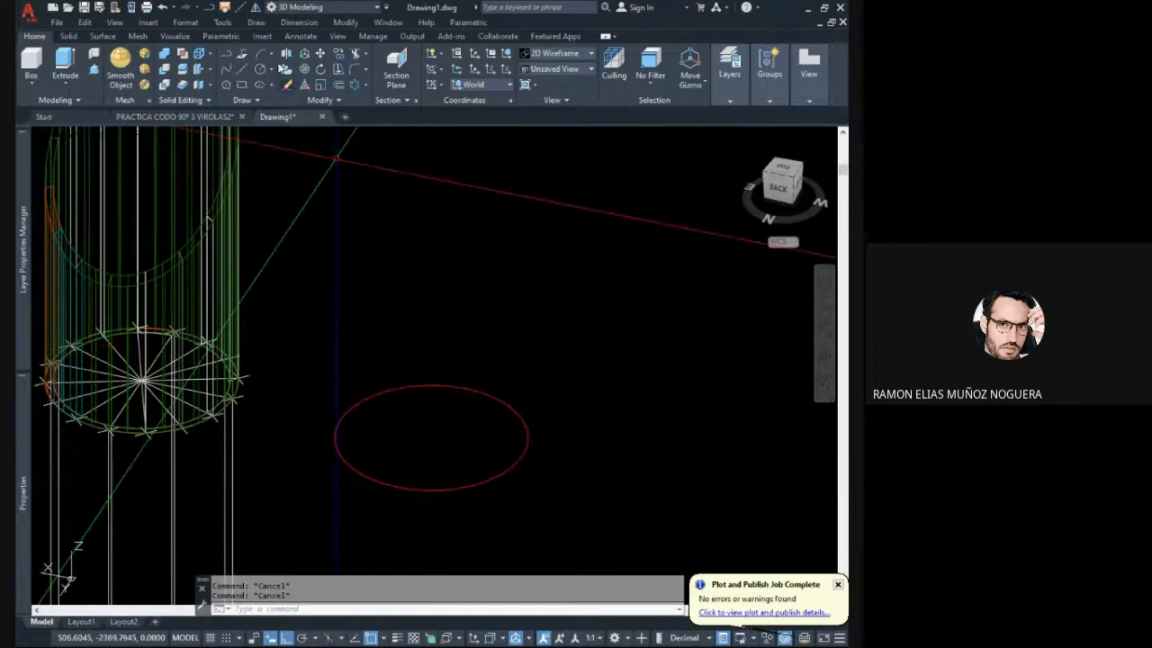
pyautogui.click(246, 76)
pyautogui.moveTo(501, 398); pyautogui.dragTo(519, 354, button='middle')
pyautogui.press('Escape')
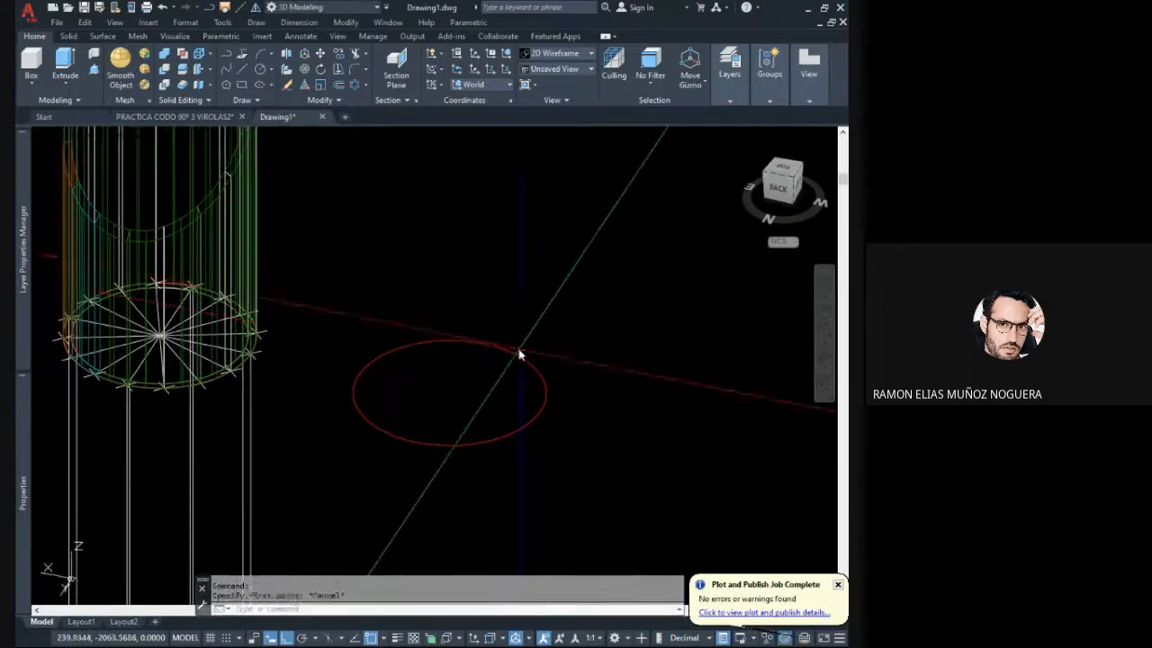
pyautogui.press('Escape')
# - Select the copied red circle and read its radius and circumference in its properties
pyautogui.click(480, 380)
pyautogui.click(450, 314)
pyautogui.moveTo(434, 399); pyautogui.dragTo(400, 395, button='middle')
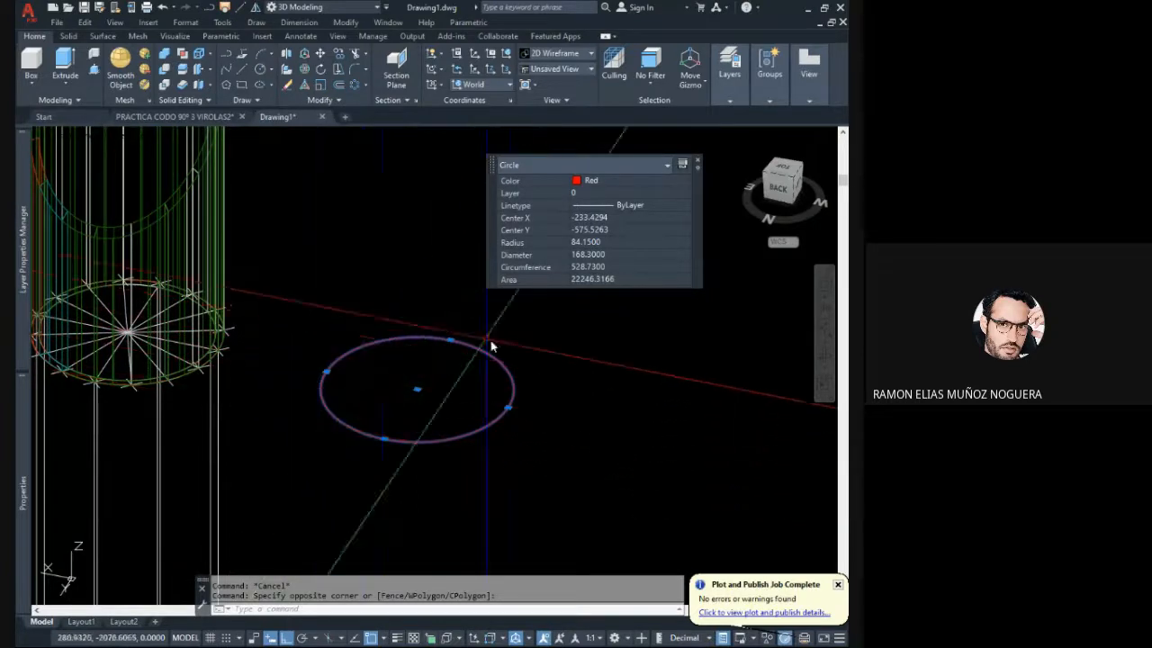
pyautogui.press('Escape')
pyautogui.press('Escape')
pyautogui.click(386, 438)
pyautogui.click(395, 450)
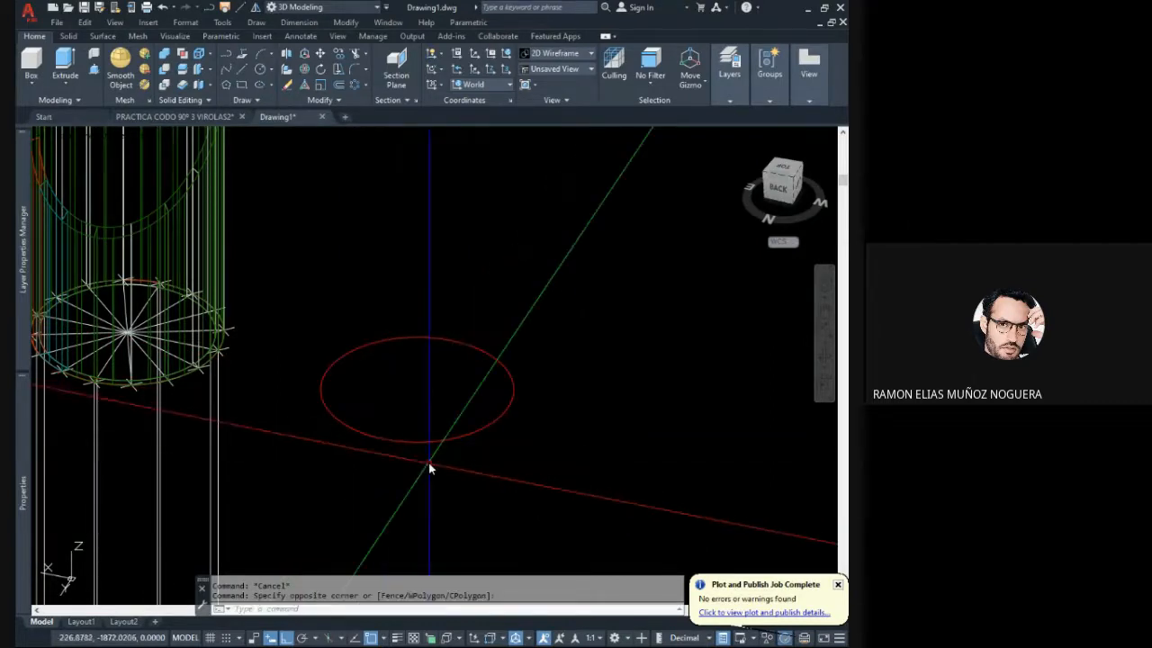
pyautogui.click(383, 438)
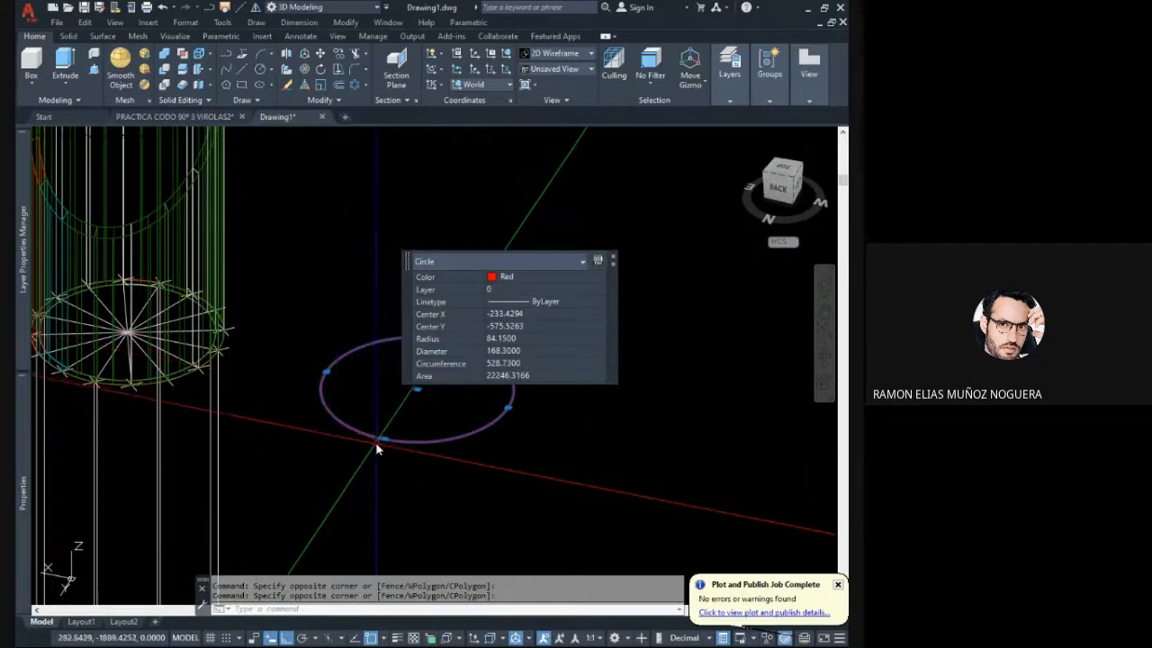
pyautogui.press('Escape')
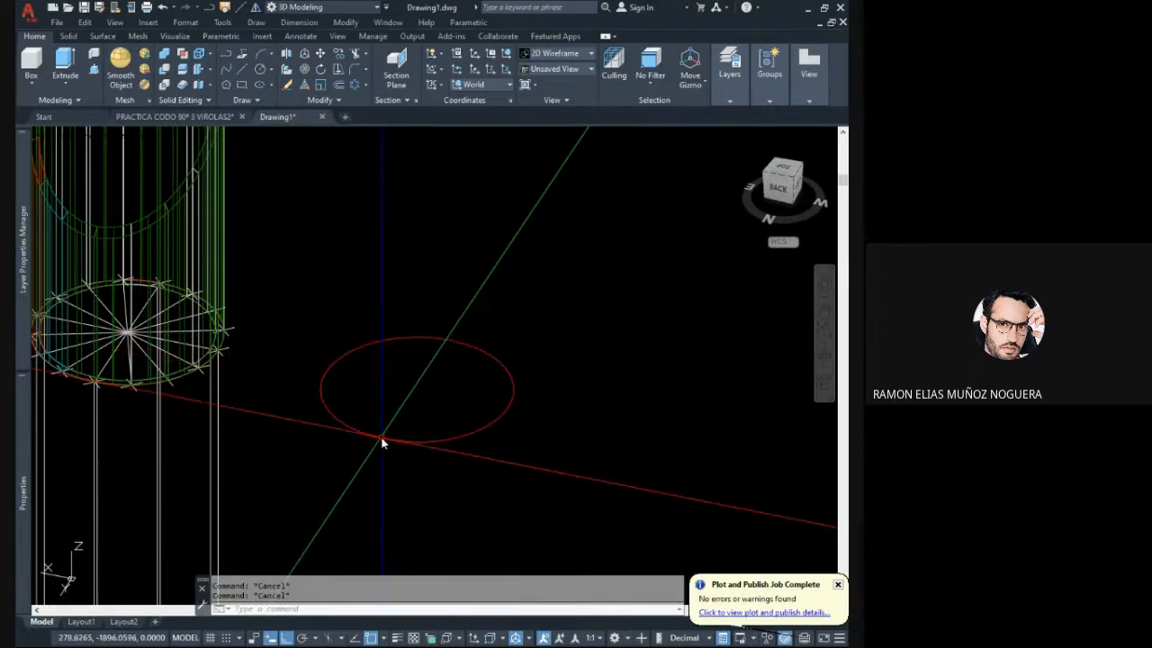
pyautogui.click(432, 457)
pyautogui.click(415, 427)
pyautogui.moveTo(403, 426); pyautogui.dragTo(370, 428, button='middle')
pyautogui.press('Escape')
pyautogui.scroll(-3, 363, 411)
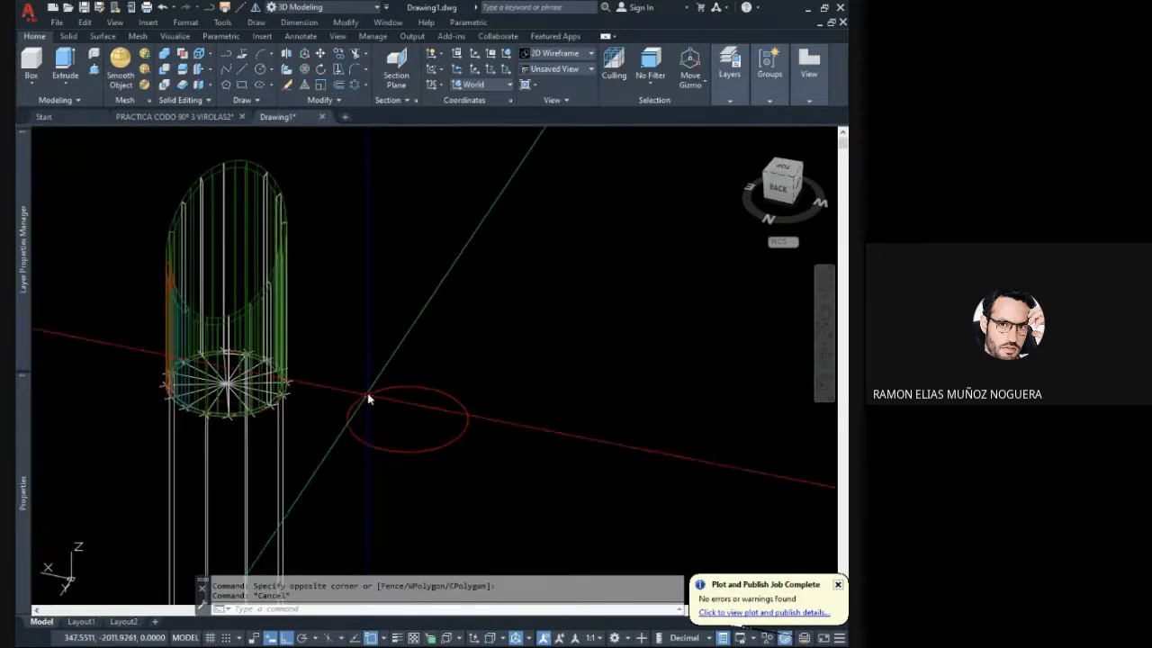
# - Add the multiline text "Longitud de circunferencia=" beside the copied red circle, on the side away from the pipe
pyautogui.moveTo(239, 390)
pyautogui.mouseDown(button='middle')
pyautogui.moveTo(210, 385)
pyautogui.moveTo(232, 397)
pyautogui.mouseUp(button='middle')
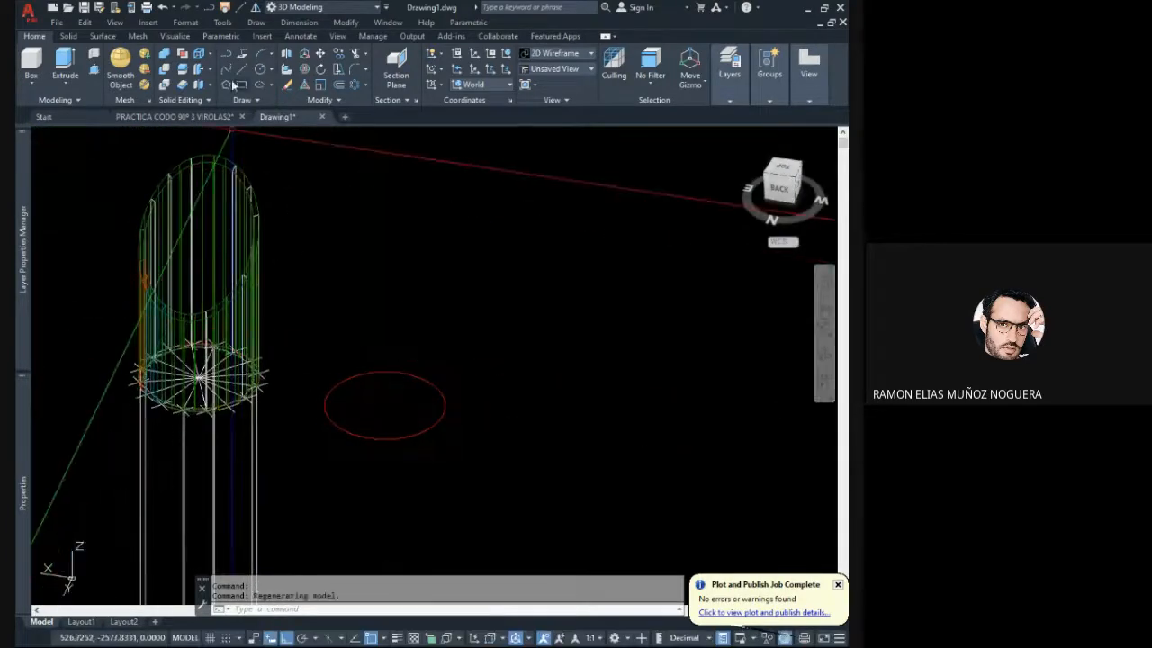
pyautogui.write('T')
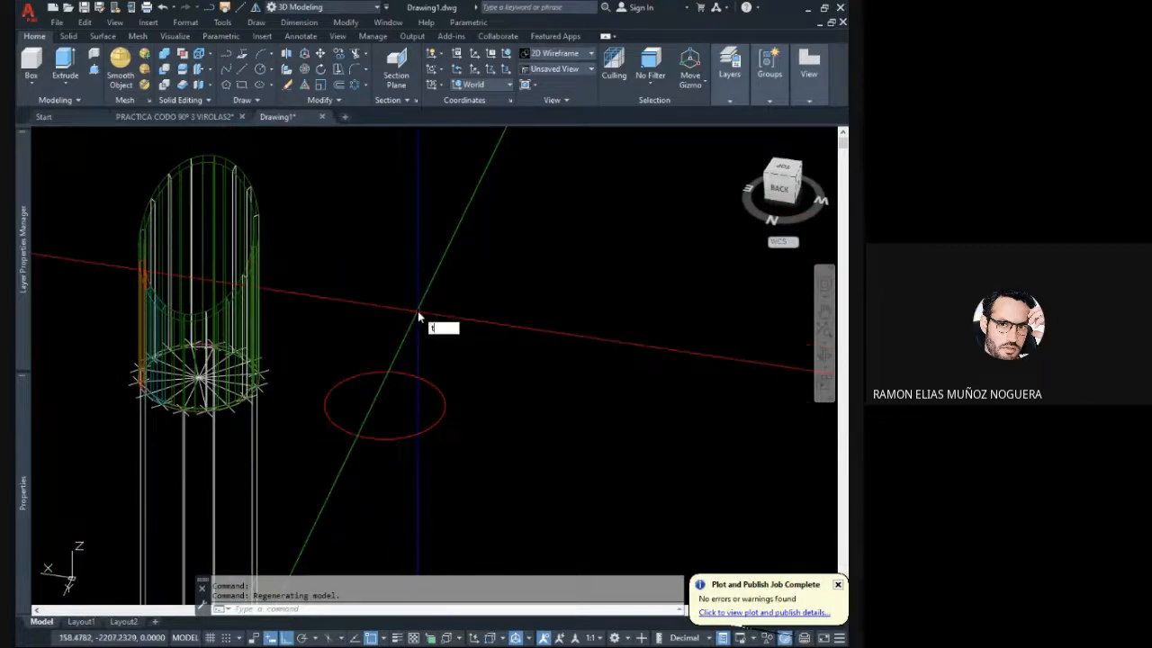
pyautogui.press('Return')
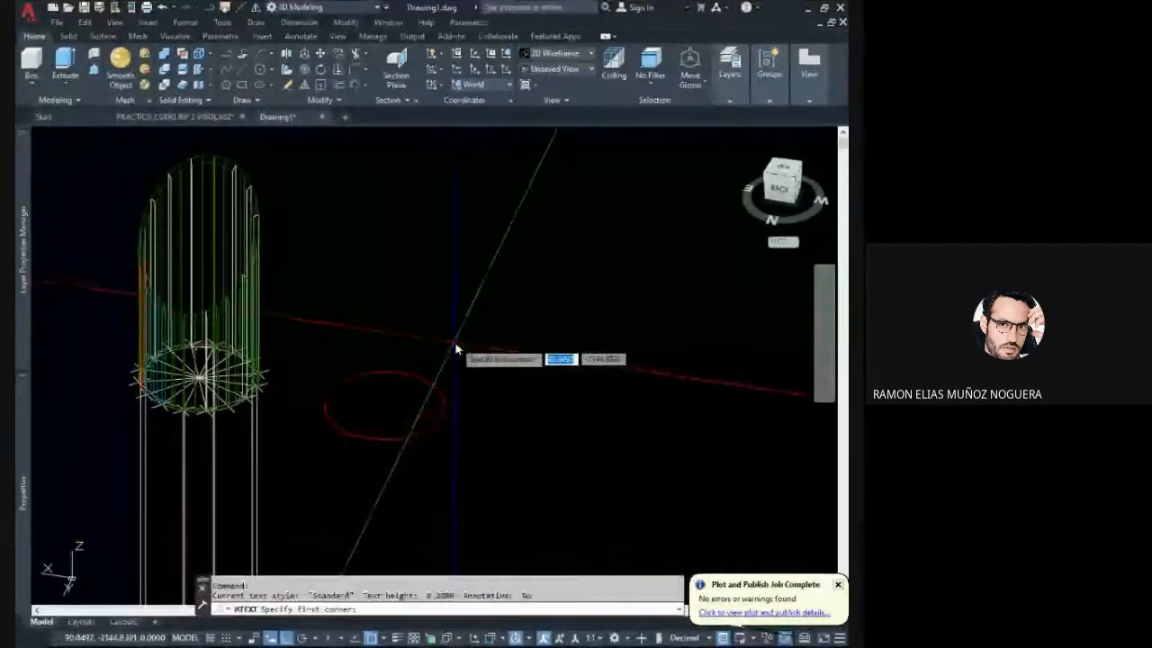
pyautogui.click(454, 341)
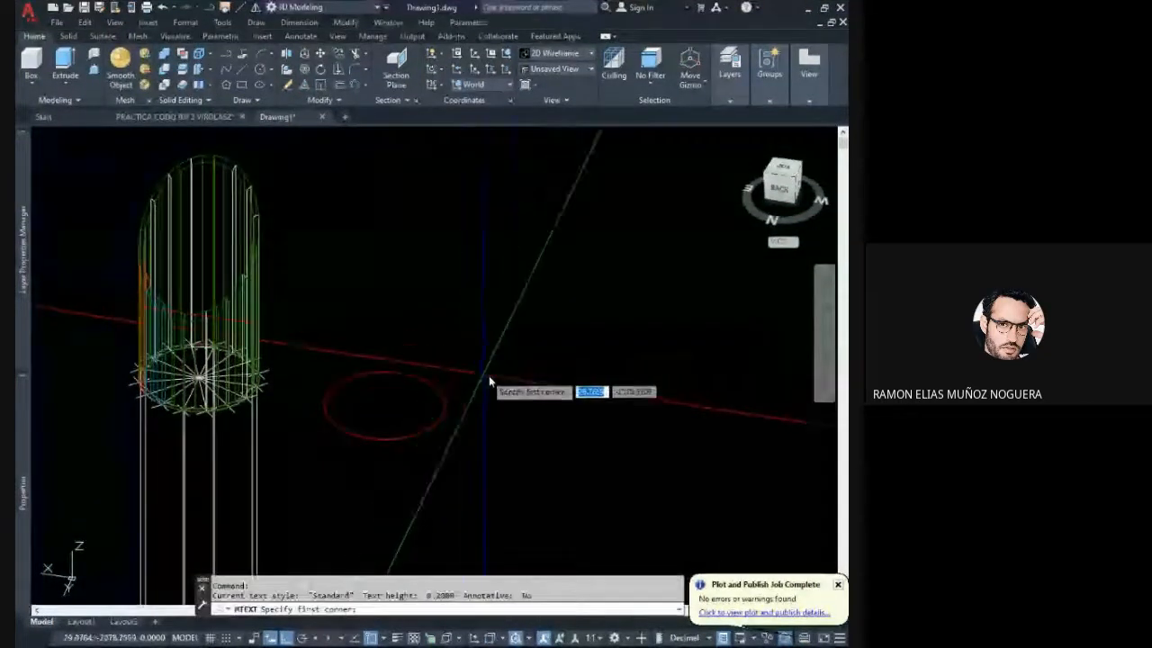
pyautogui.click(621, 406)
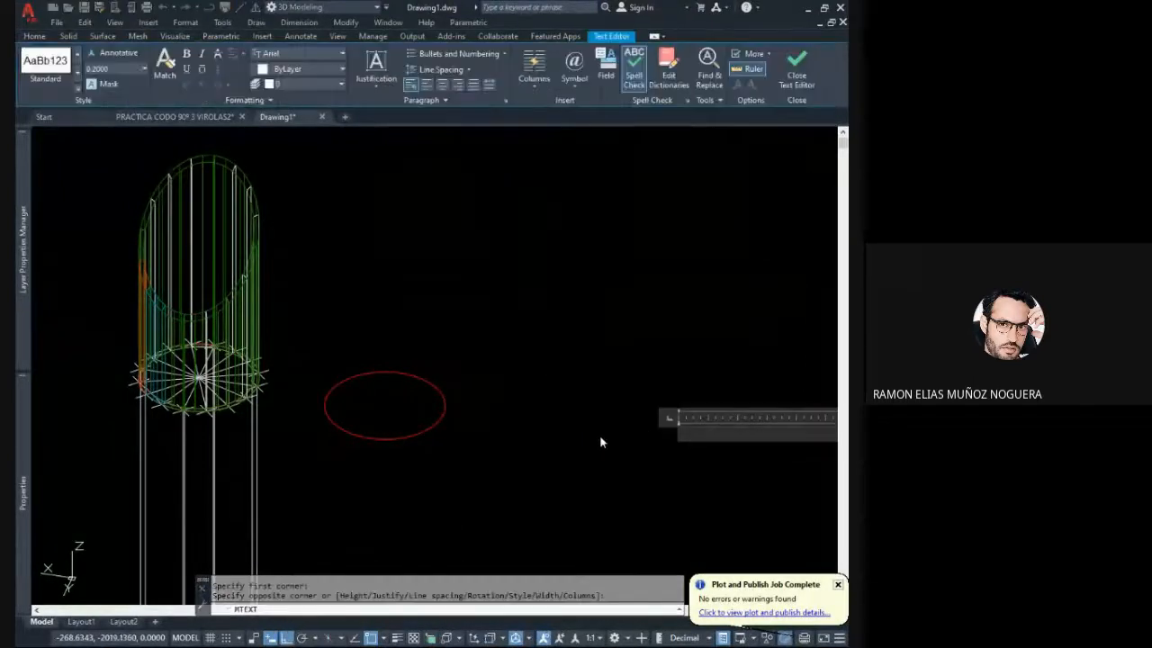
pyautogui.moveTo(577, 437); pyautogui.dragTo(429, 423, button='middle')
pyautogui.scroll(-2, 525, 423)
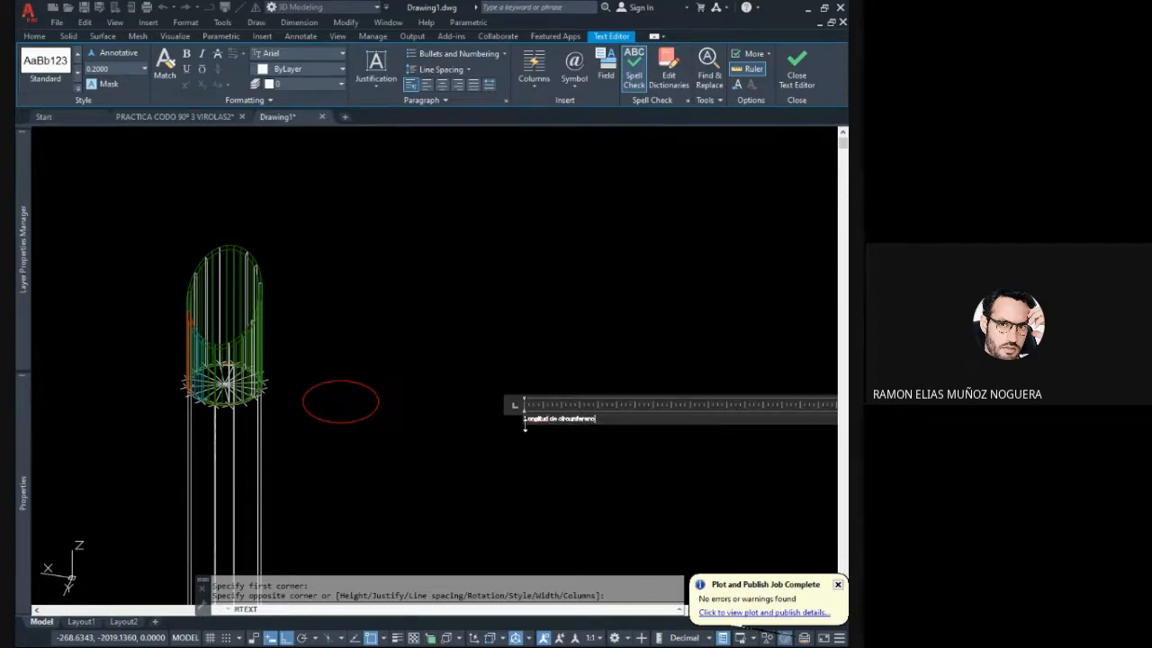
pyautogui.scroll(3, 656, 412)
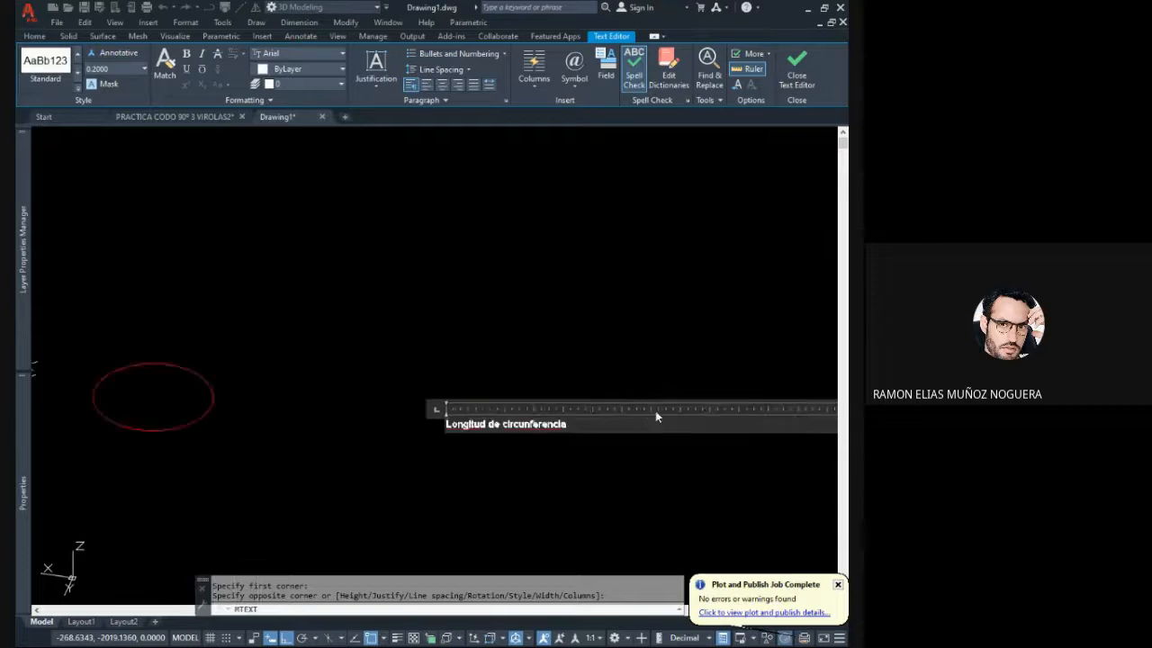
pyautogui.click(568, 362)
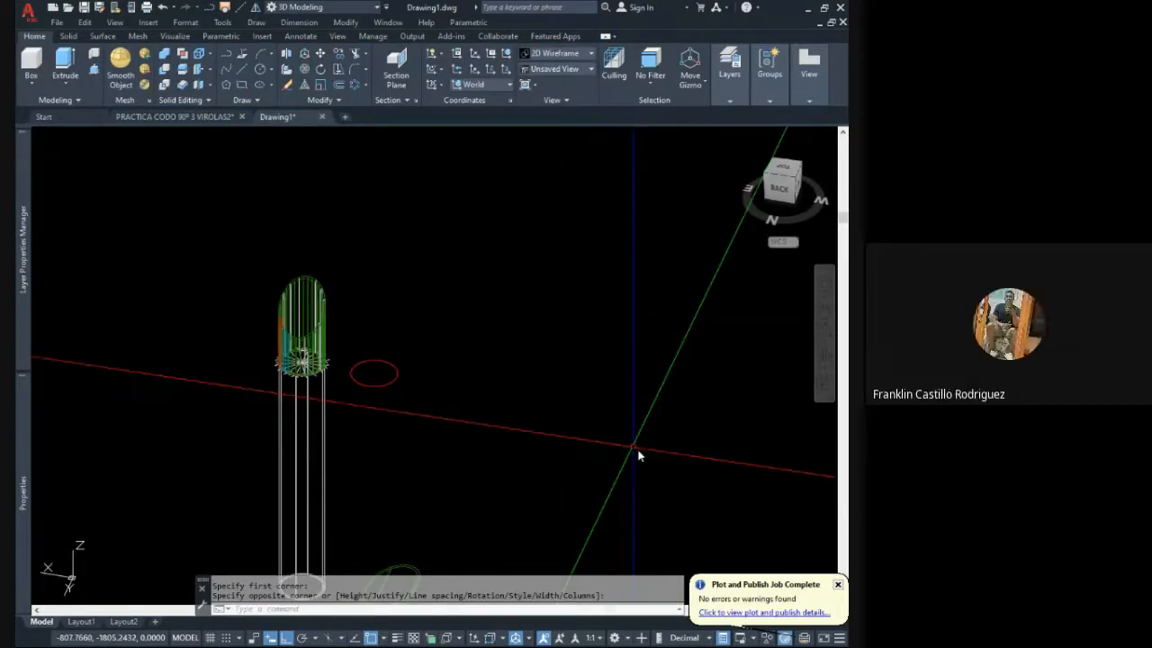
pyautogui.click(645, 453)
pyautogui.click(486, 314)
pyautogui.scroll(4, 473, 382)
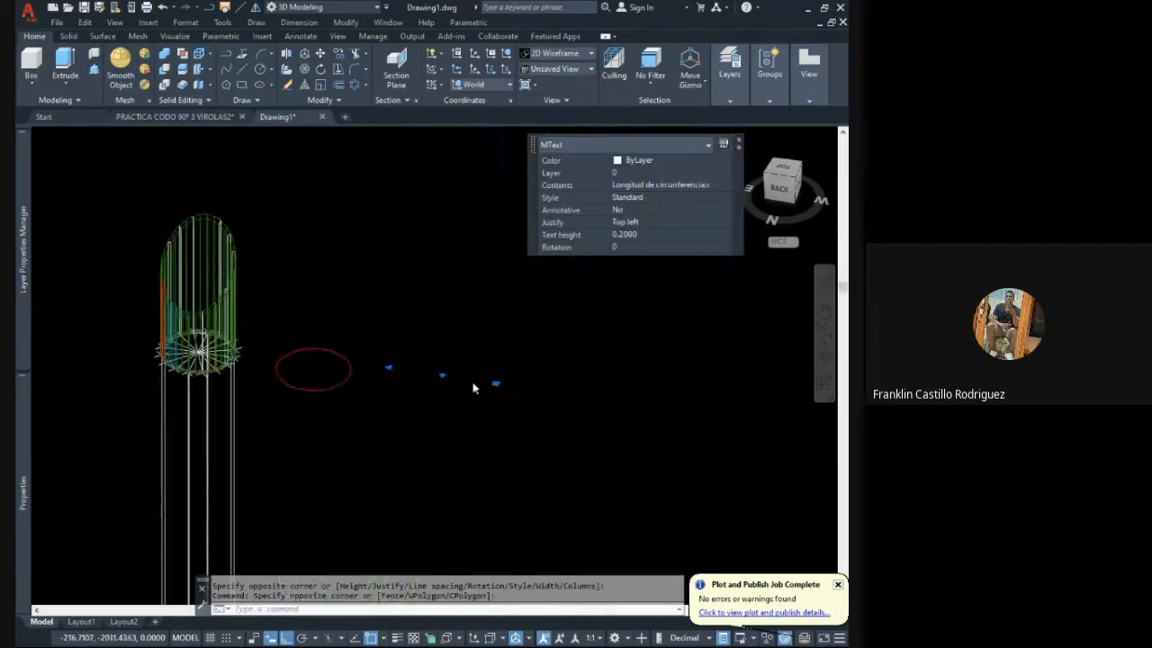
pyautogui.moveTo(455, 382); pyautogui.dragTo(467, 391, button='middle')
pyautogui.scroll(-3, 467, 394)
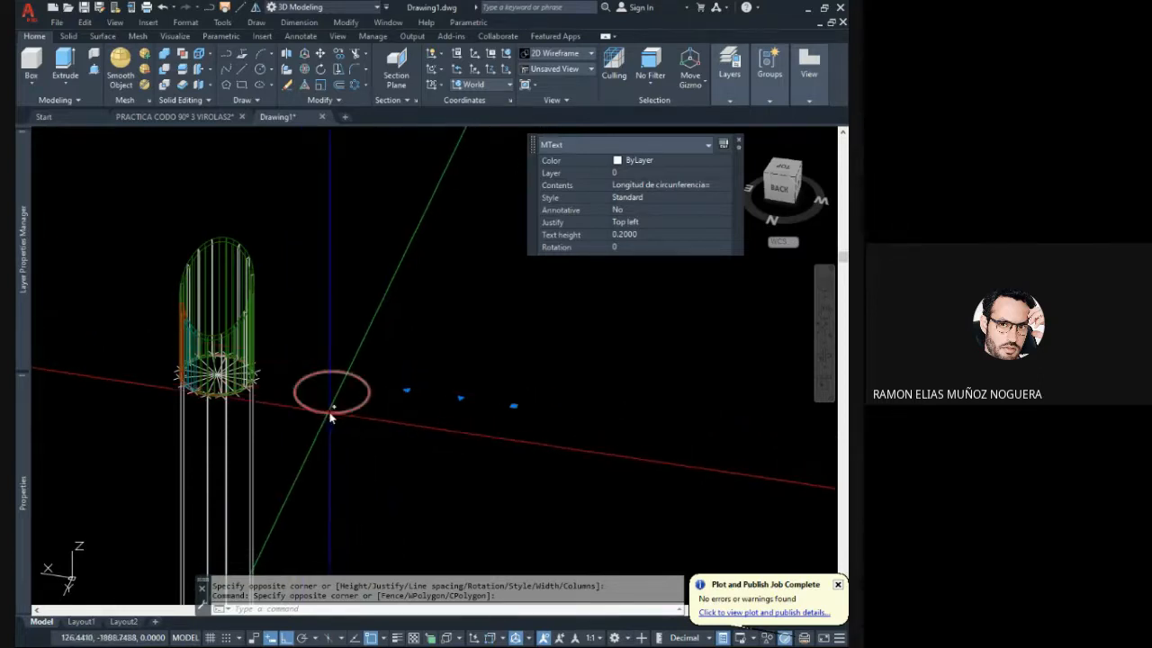
pyautogui.scroll(2, 329, 411)
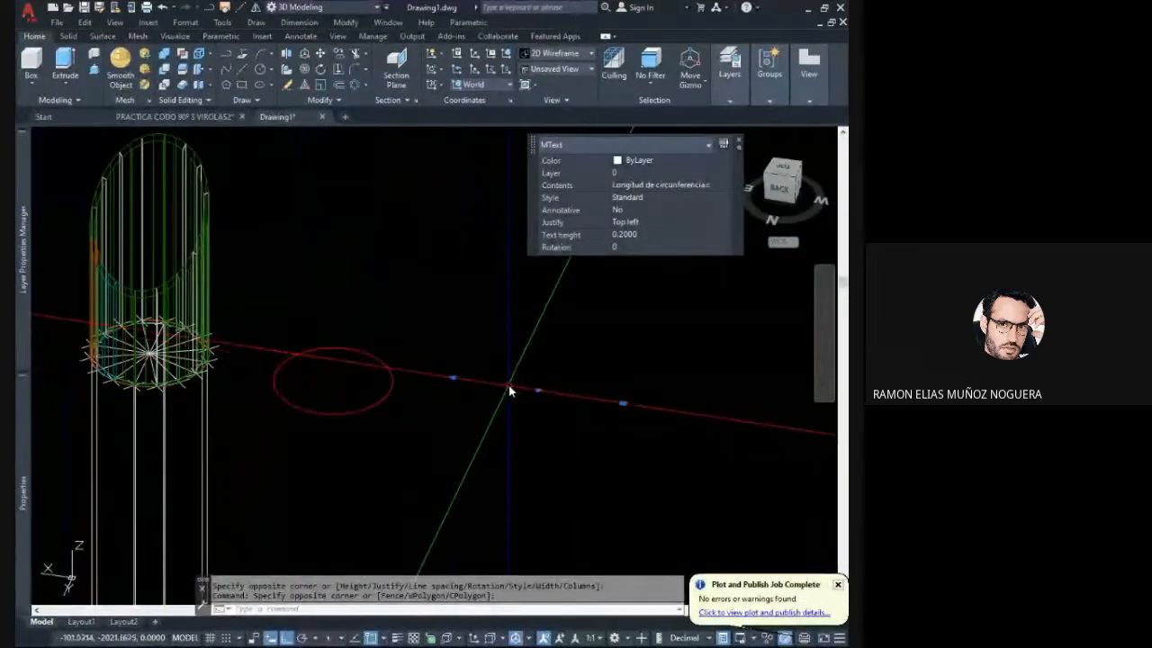
pyautogui.moveTo(507, 384); pyautogui.dragTo(463, 389, button='middle')
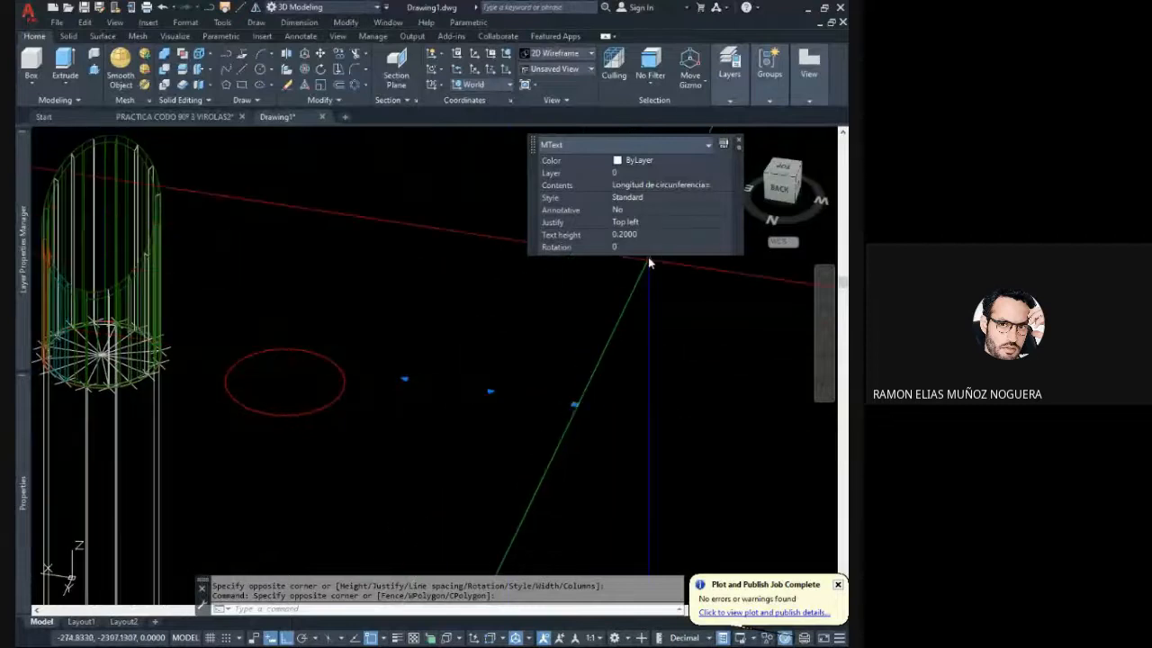
pyautogui.click(645, 233)
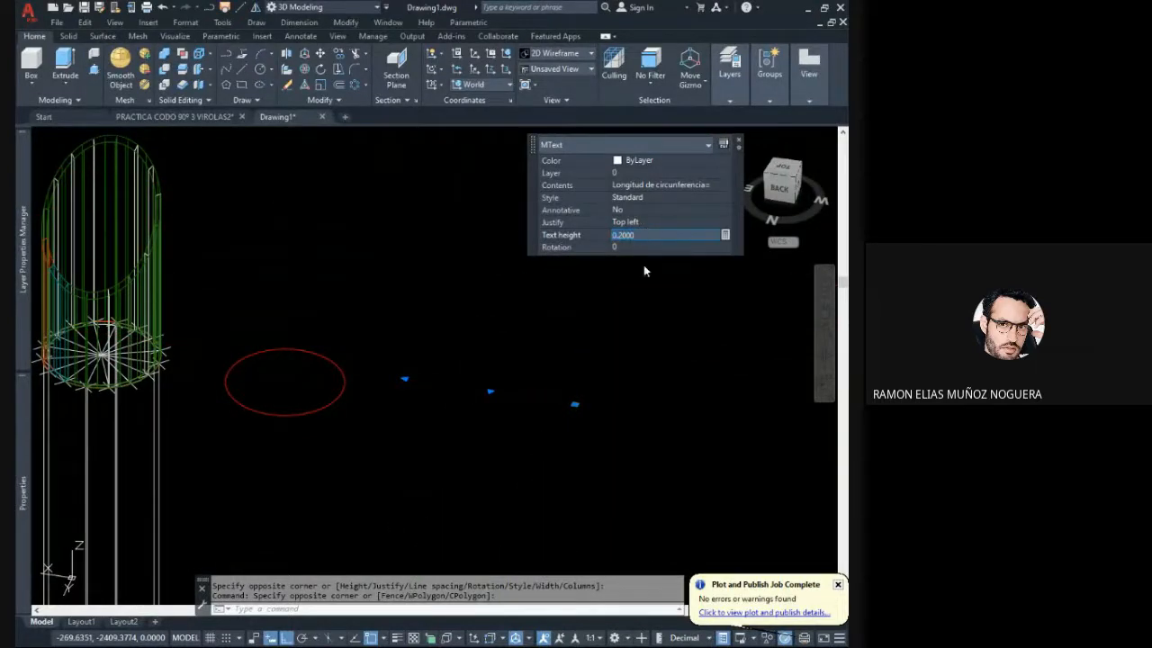
pyautogui.press('Escape')
pyautogui.press('Escape')
# - Set the text height of the circumference label to 15, after trying 2 and 5
pyautogui.click(602, 441)
pyautogui.click(513, 374)
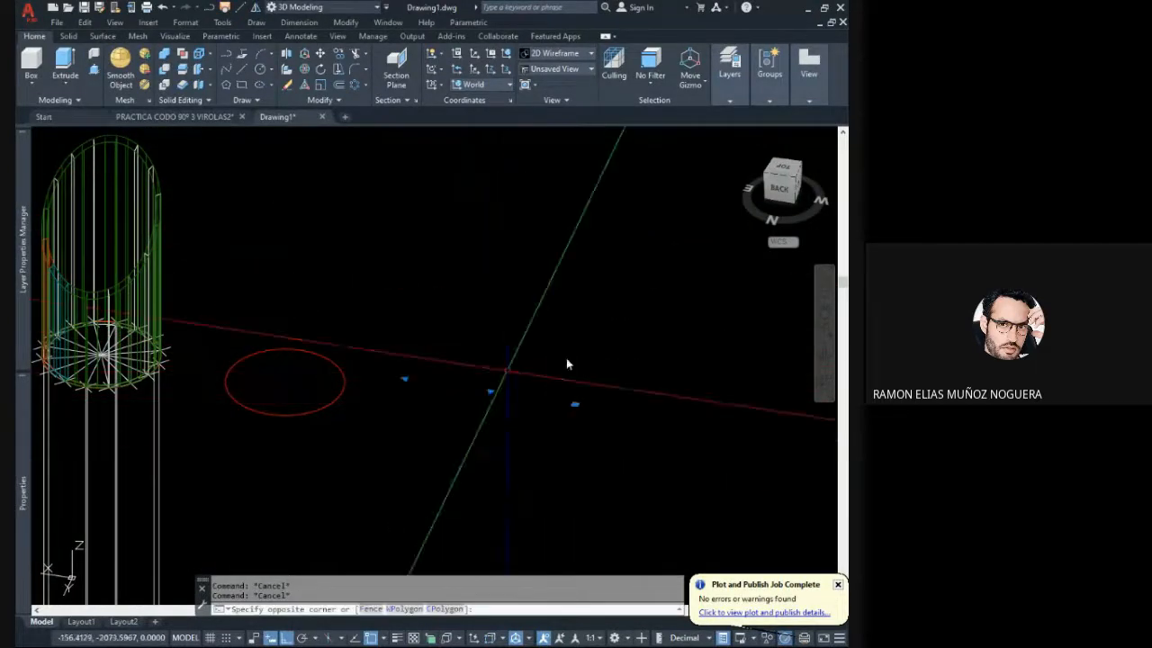
pyautogui.click(729, 304)
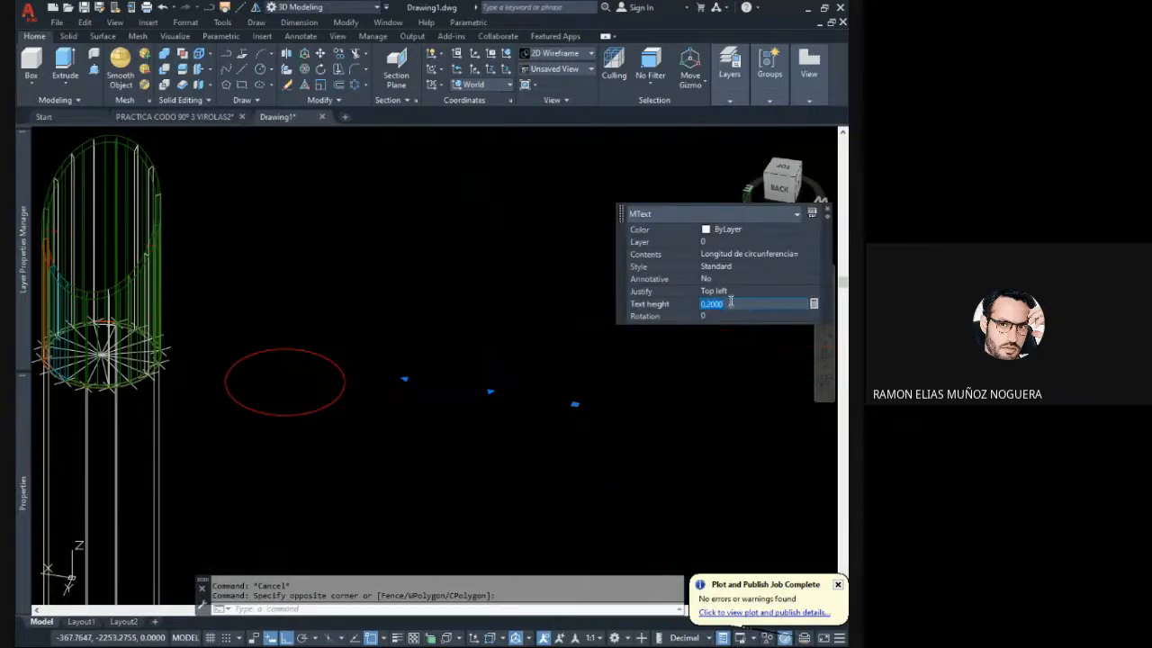
pyautogui.press('Tab')
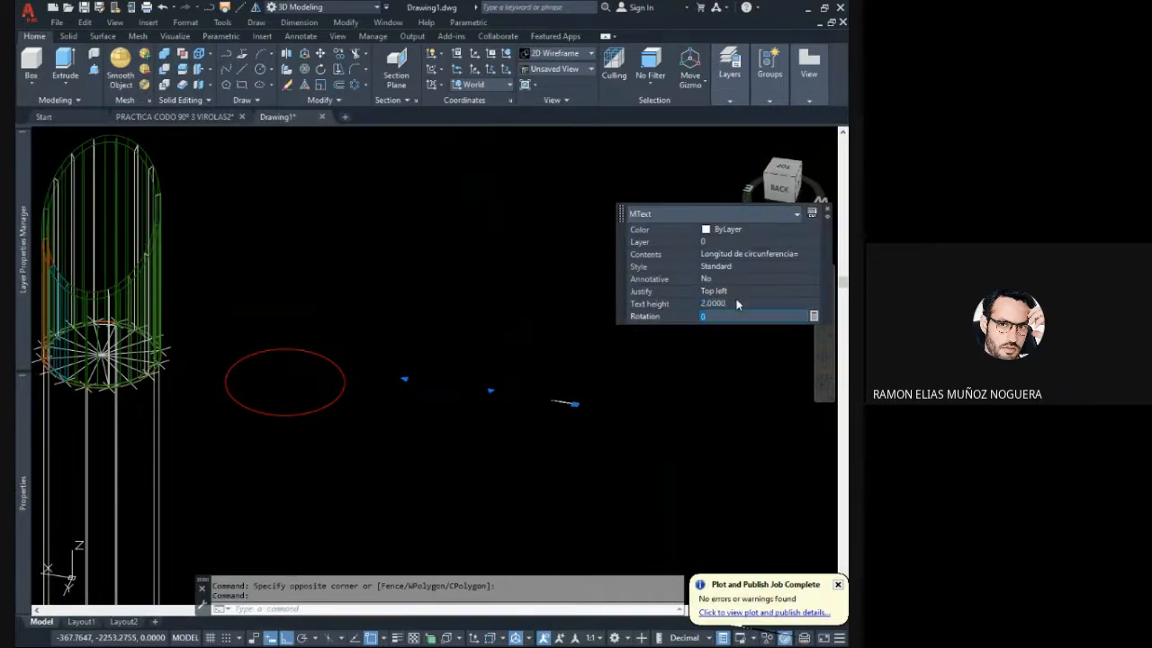
pyautogui.click(747, 303)
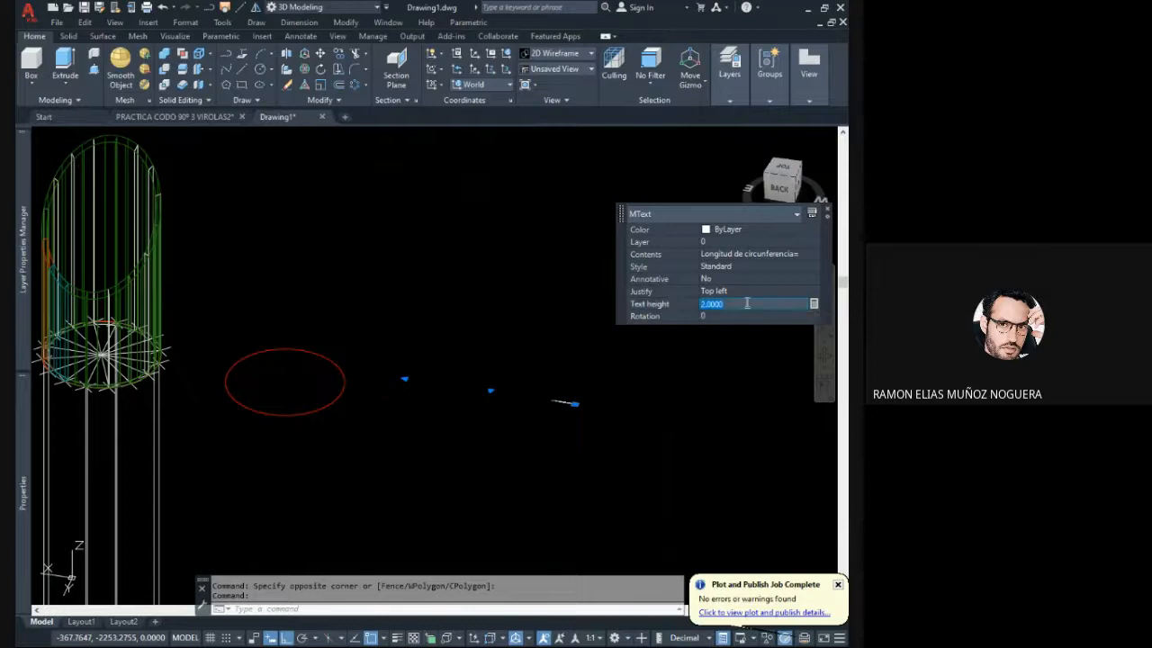
pyautogui.write('5')
pyautogui.press('Tab')
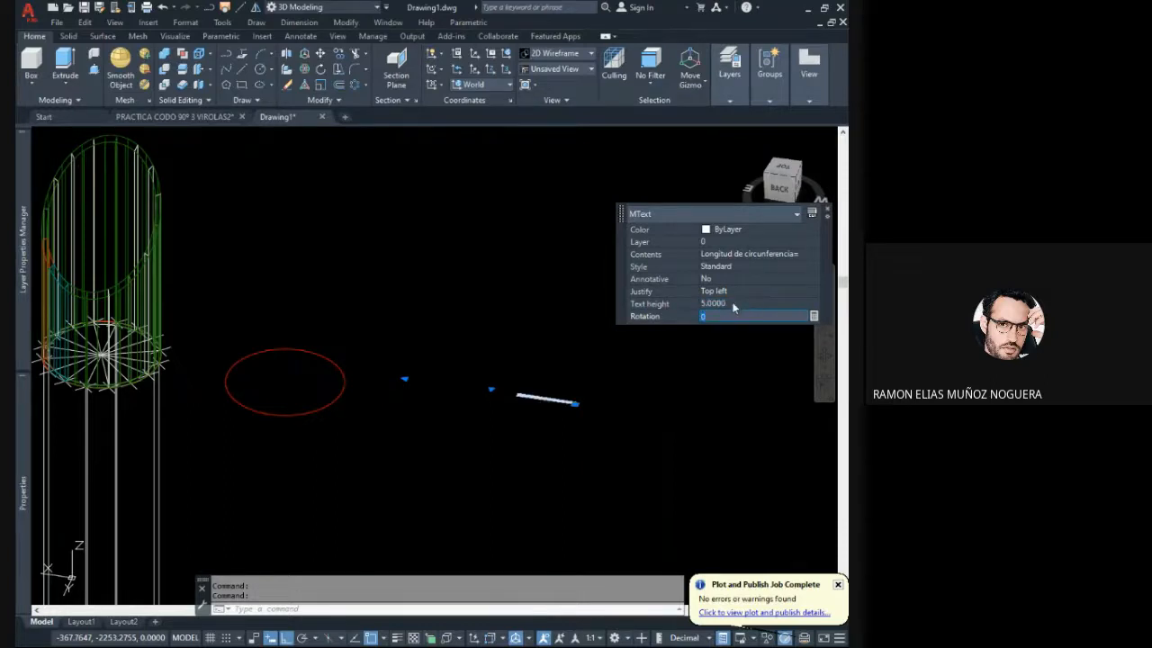
pyautogui.click(732, 303)
pyautogui.write('15')
pyautogui.press('Tab')
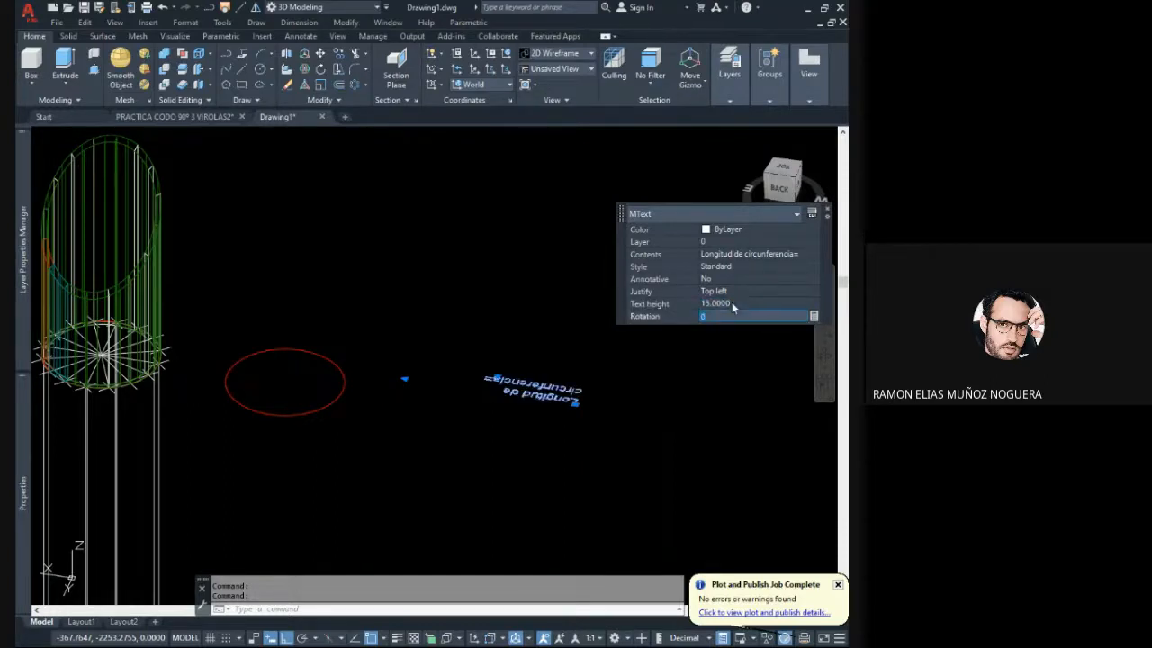
# - Rotate the circumference label 180 degrees about its top-left corner so it reads upright
pyautogui.moveTo(616, 418); pyautogui.dragTo(512, 420, button='middle')
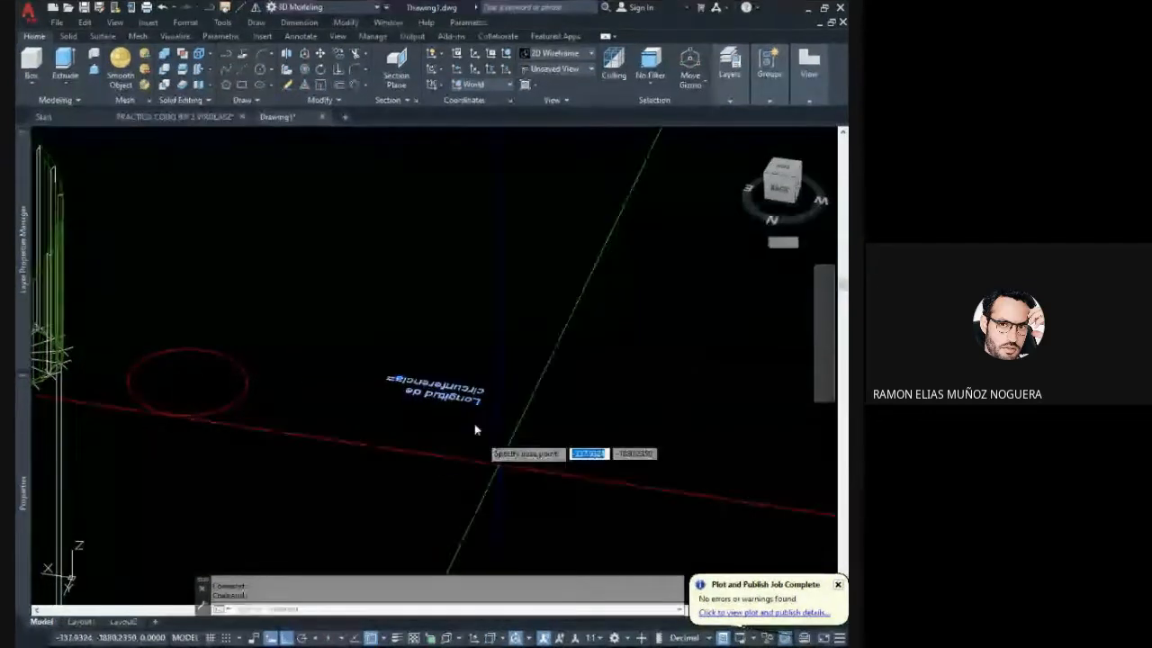
pyautogui.click(477, 404)
pyautogui.click(646, 458)
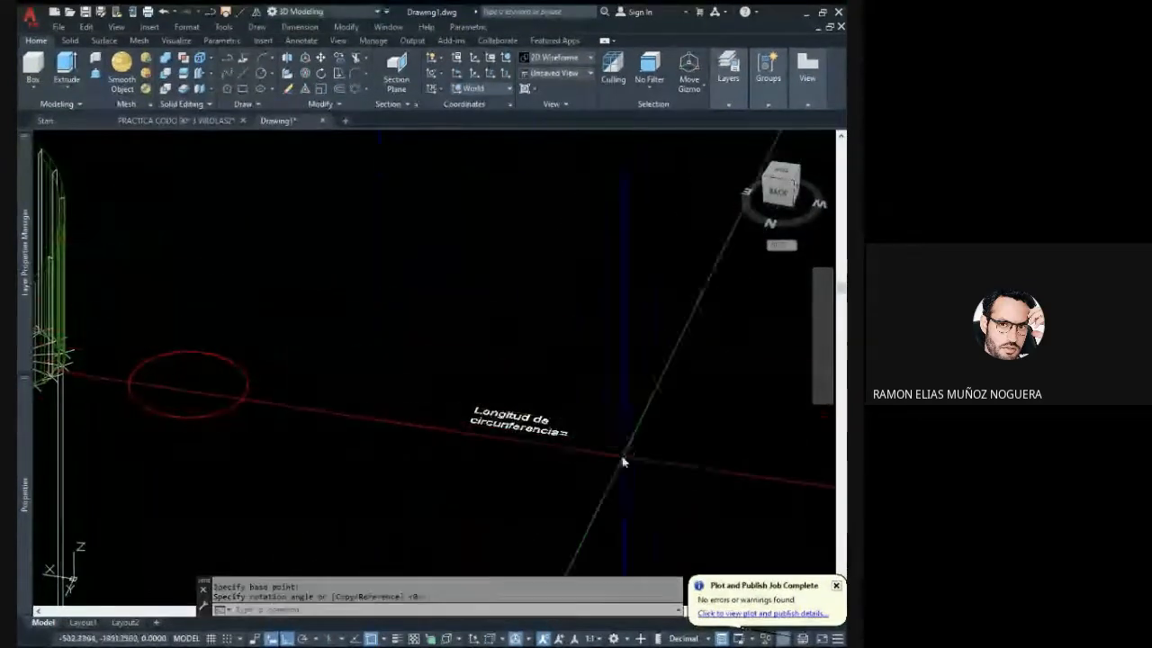
# - Move the circumference label closer so that it sits just beside the copied red circle
pyautogui.click(590, 441)
pyautogui.click(471, 396)
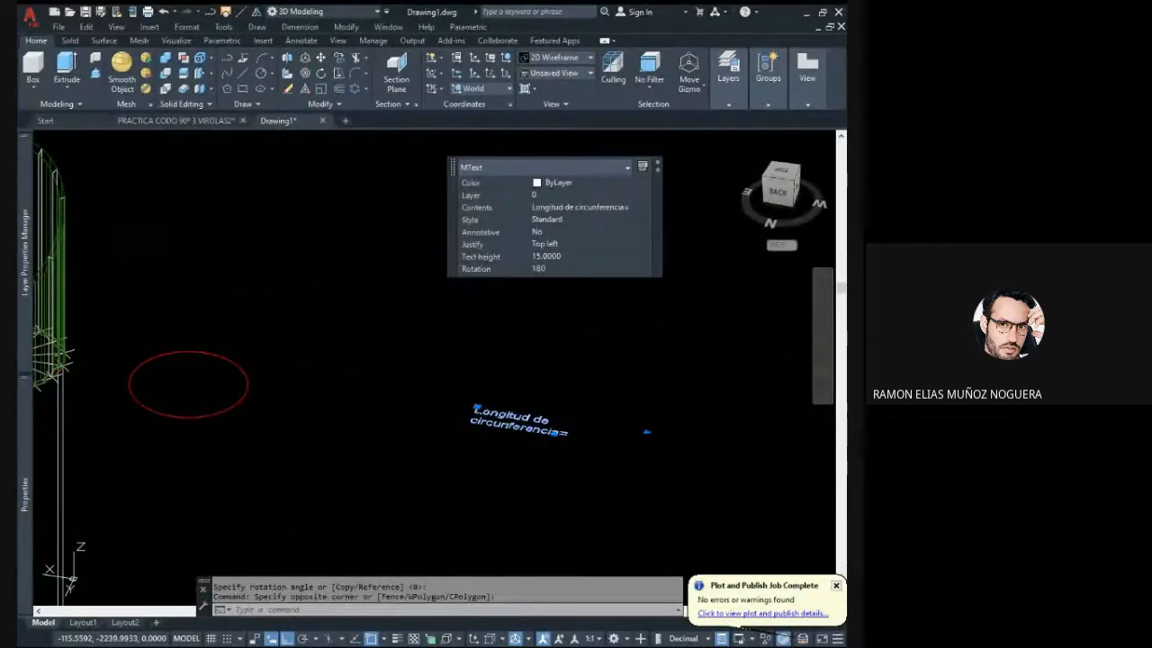
pyautogui.click(469, 430)
pyautogui.click(566, 388)
pyautogui.click(388, 349)
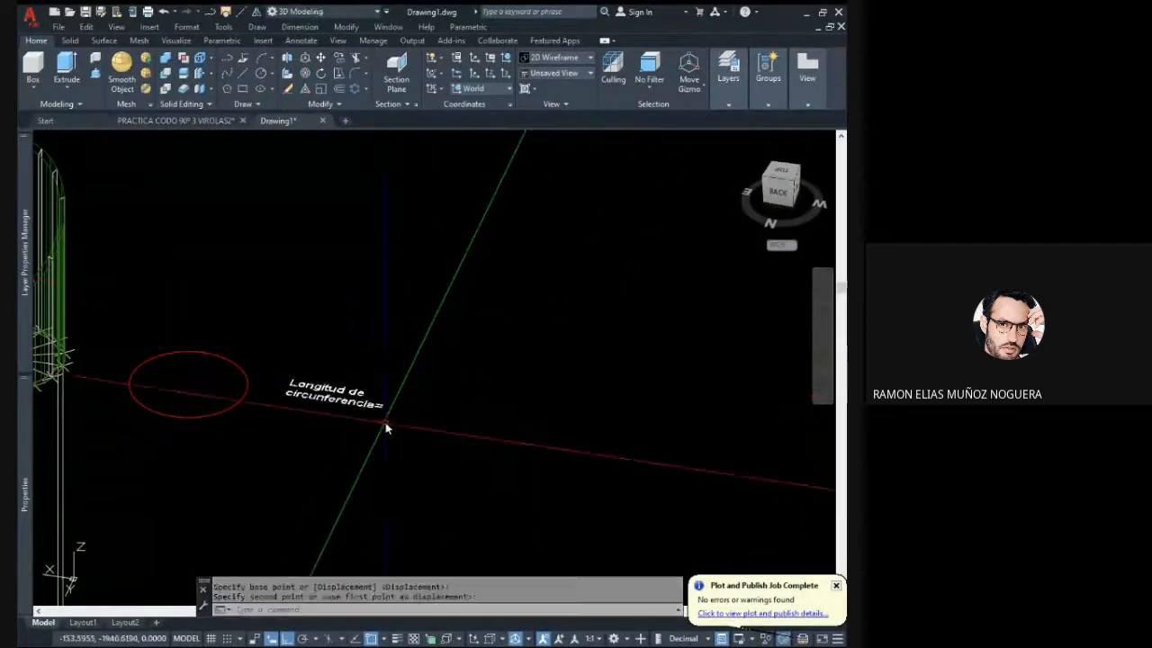
# - Select the circumference label beside the copied red circle and switch to the top view
pyautogui.moveTo(385, 421); pyautogui.dragTo(542, 388, button='middle')
pyautogui.scroll(2, 512, 387)
pyautogui.doubleClick(510, 382)
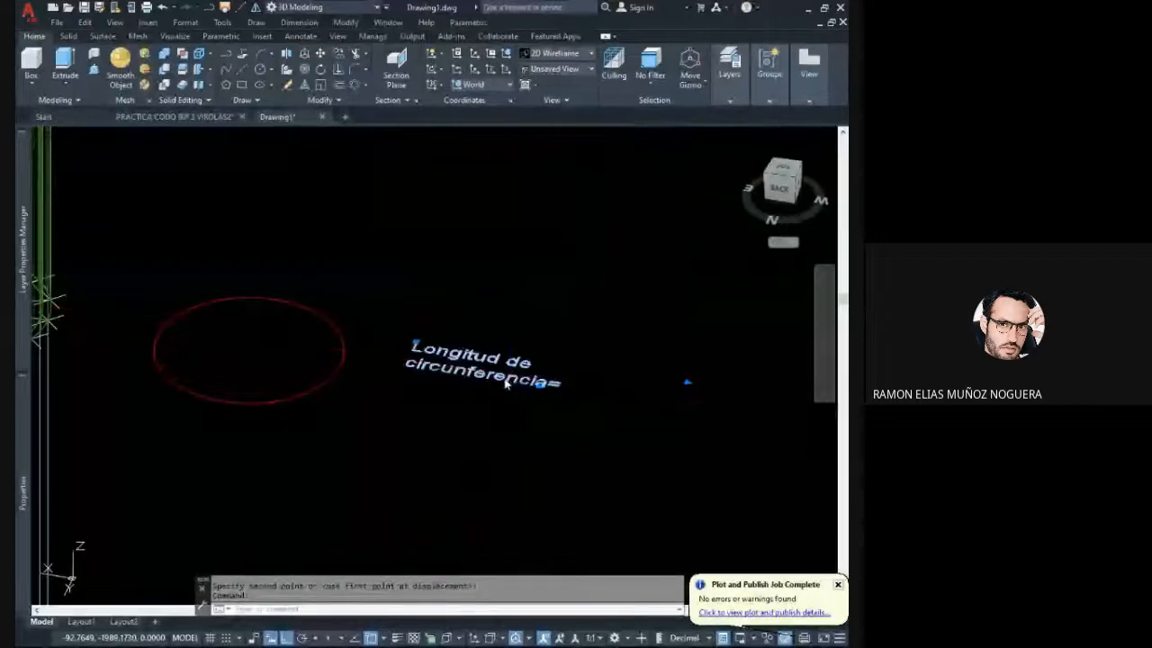
pyautogui.press('Escape')
pyautogui.click(556, 414)
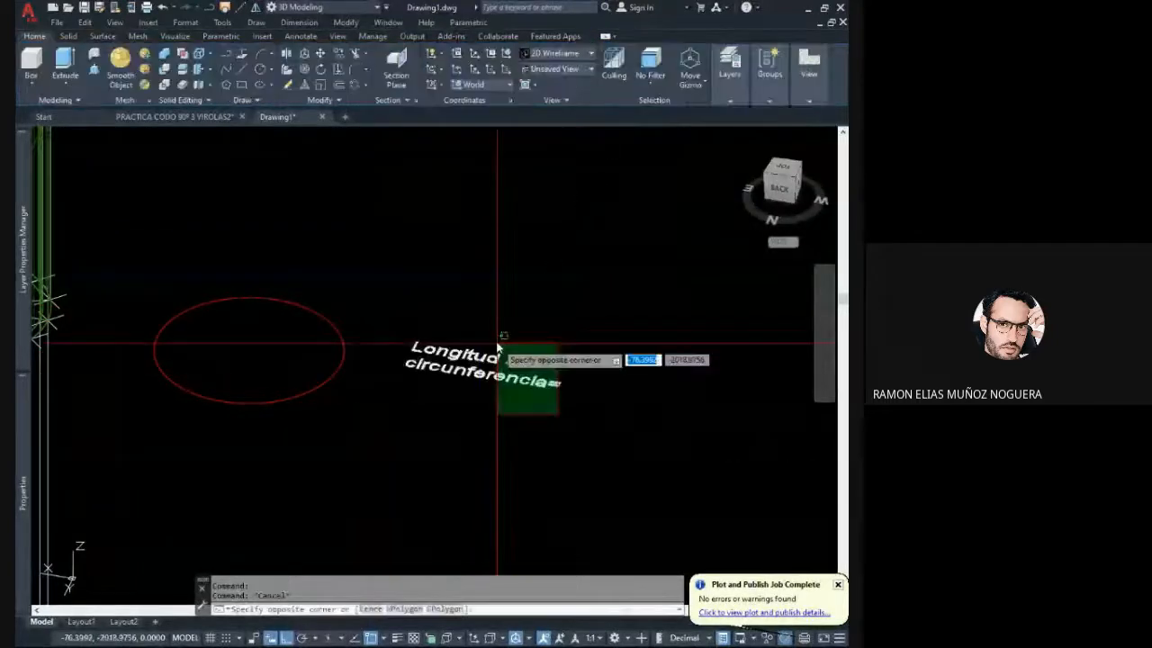
pyautogui.click(496, 345)
pyautogui.click(781, 170)
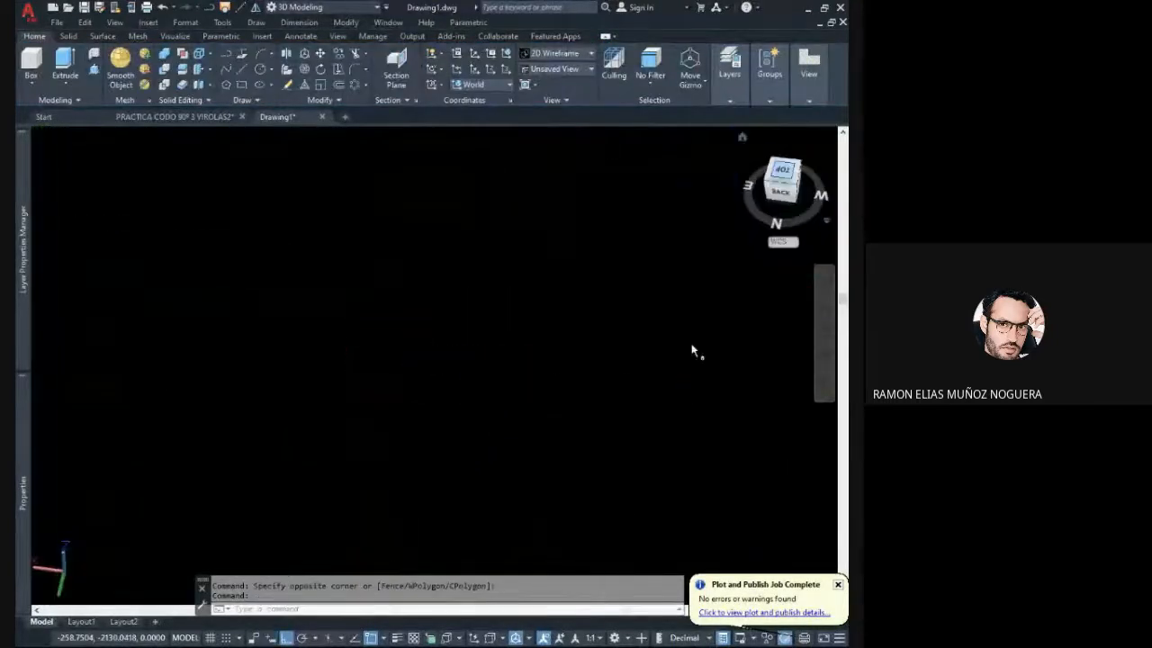
pyautogui.scroll(-6, 425, 352)
pyautogui.scroll(4, 462, 356)
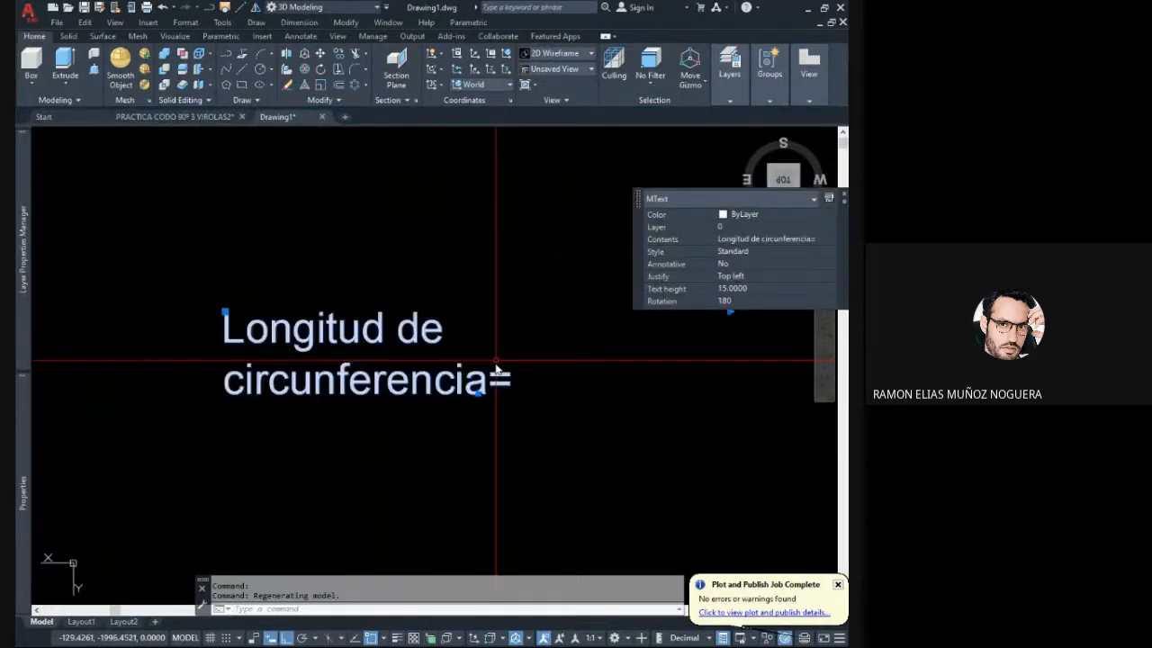
# - Widen the circumference label's text box so that its text fits on a single line
pyautogui.moveTo(496, 365); pyautogui.dragTo(398, 391, button='middle')
pyautogui.doubleClick(396, 404)
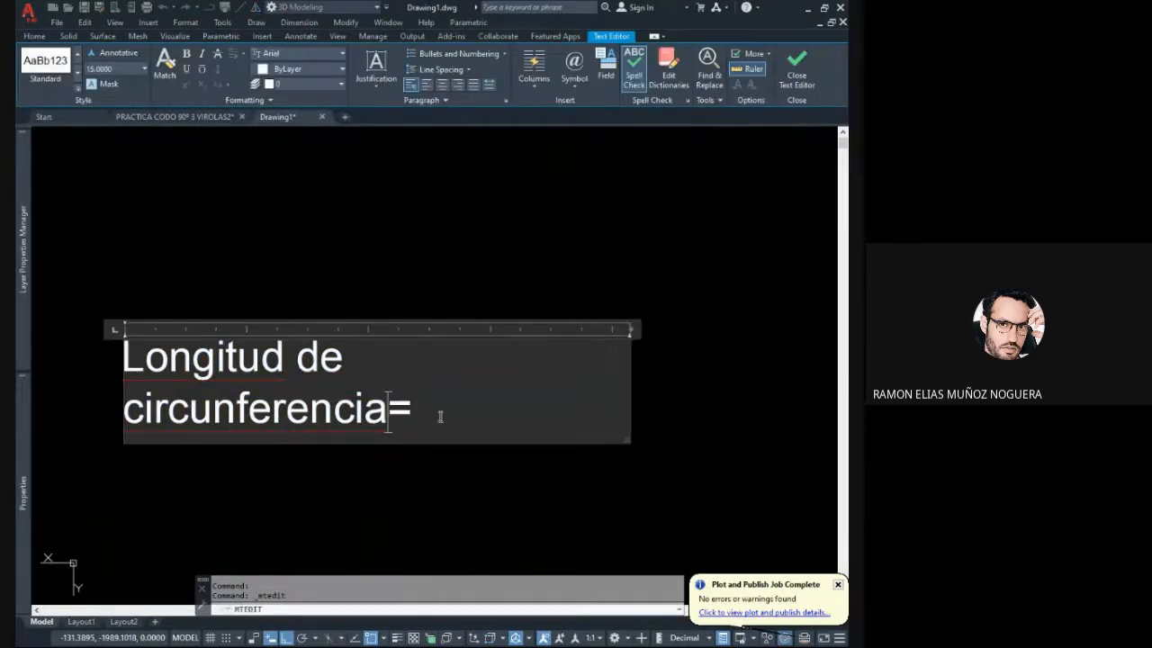
pyautogui.scroll(-3, 439, 416)
pyautogui.scroll(1, 430, 414)
pyautogui.moveTo(391, 418); pyautogui.dragTo(512, 406)
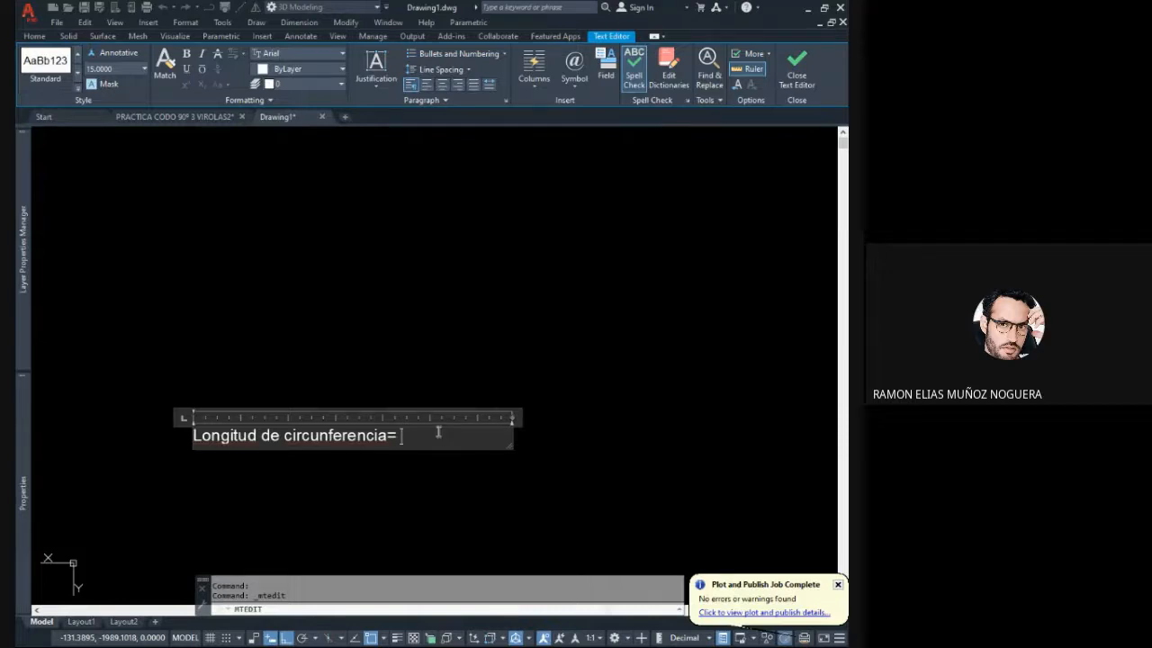
pyautogui.scroll(-1, 454, 357)
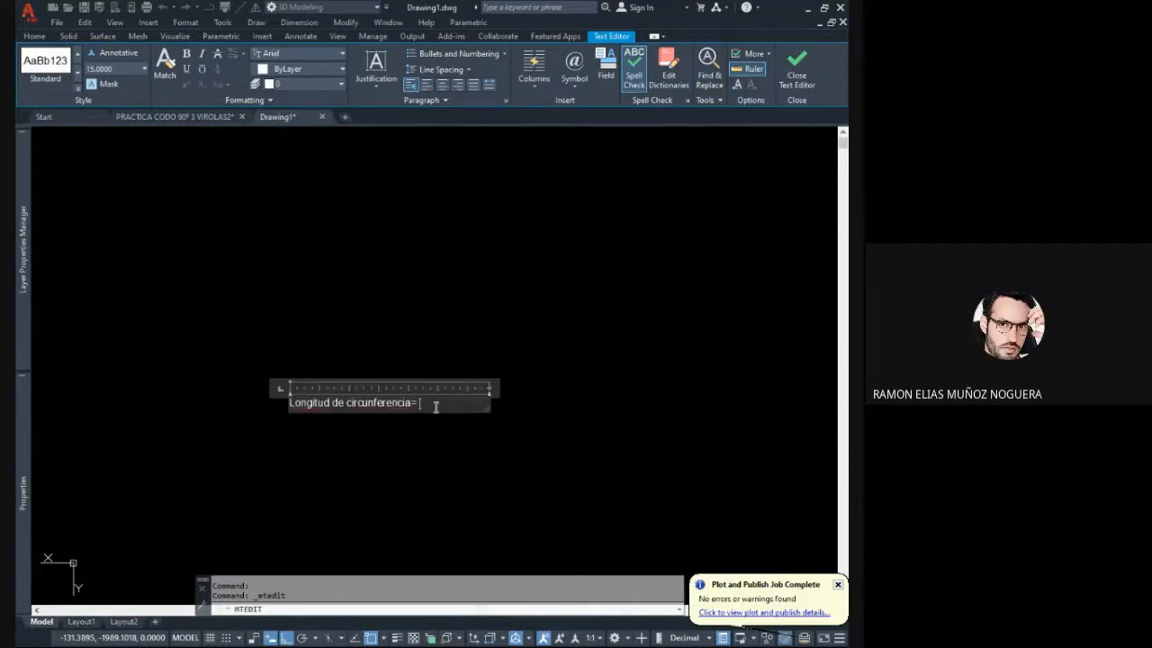
pyautogui.scroll(-4, 499, 407)
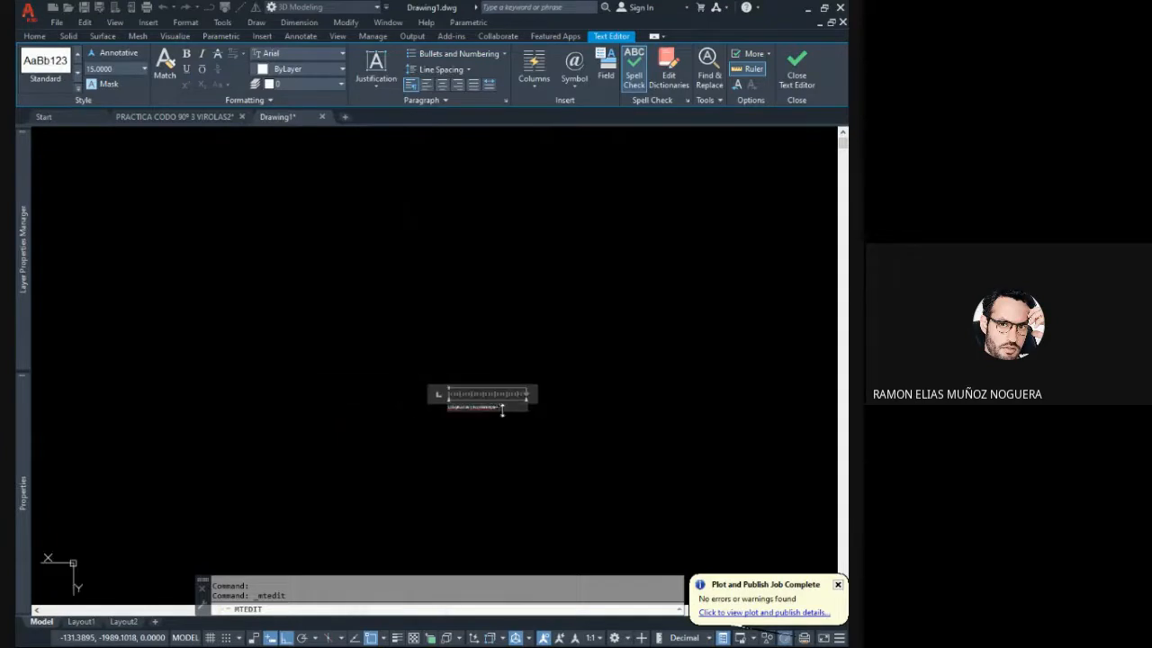
pyautogui.click(537, 440)
# - Move the circumference label to just above the segmented circle and the copied red circle
pyautogui.click(537, 439)
pyautogui.click(444, 355)
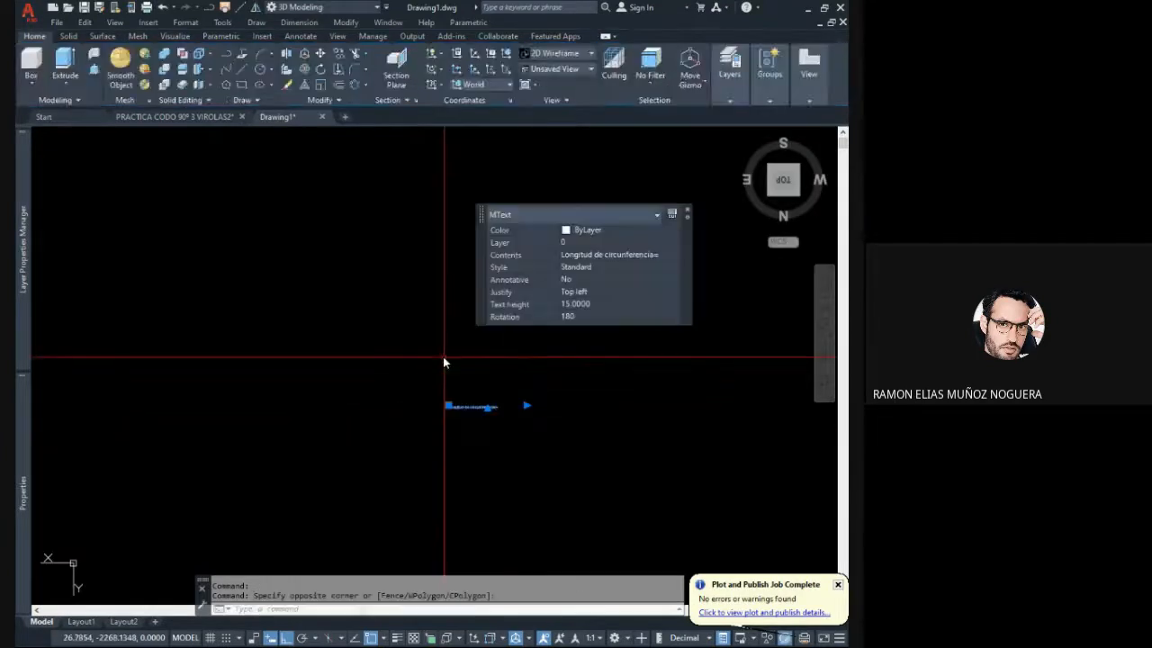
pyautogui.click(320, 58)
pyautogui.scroll(-4, 511, 379)
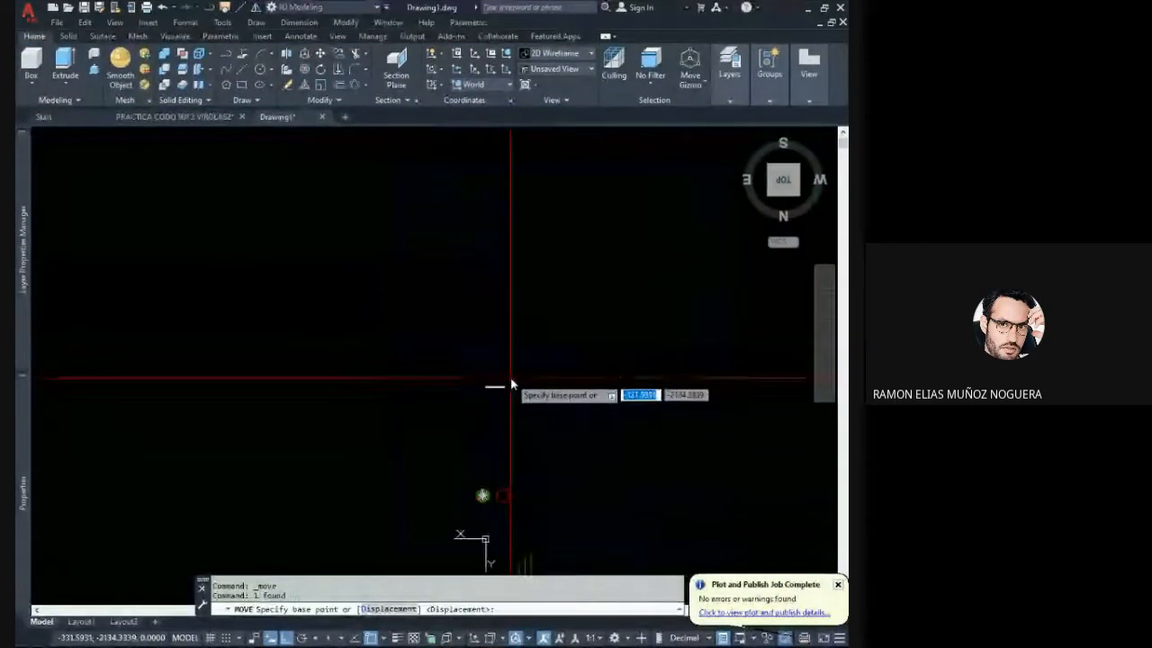
pyautogui.click(528, 384)
pyautogui.click(558, 469)
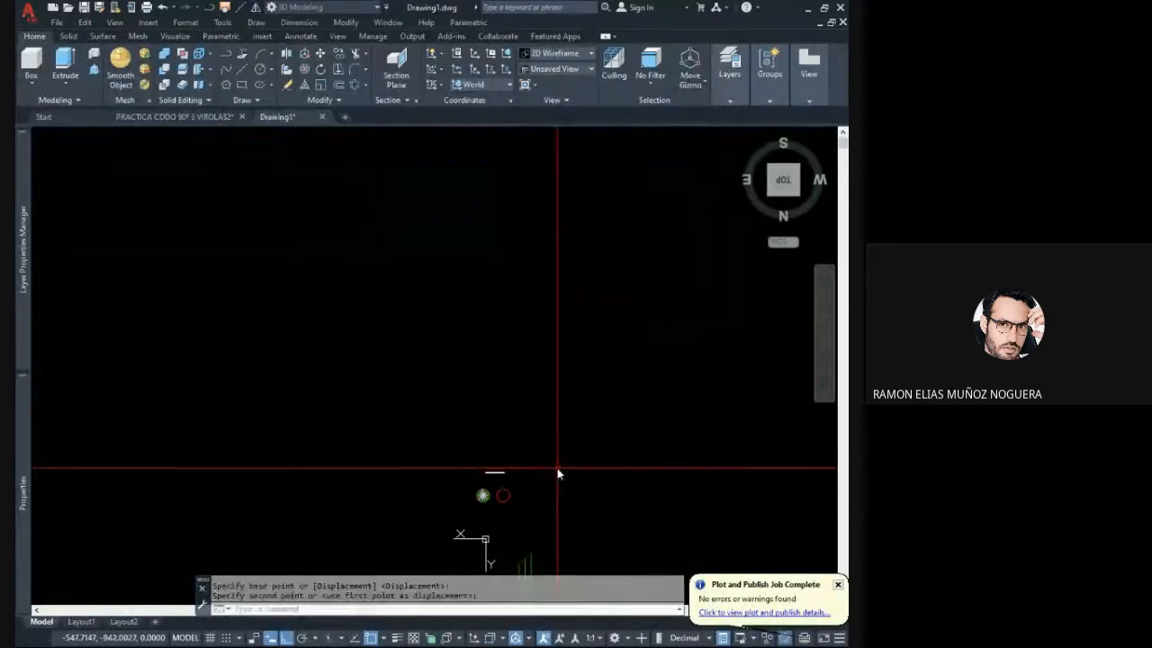
# - Append "3.1415(" after the equals sign in the circumference label
pyautogui.scroll(6, 502, 479)
pyautogui.scroll(4, 498, 466)
pyautogui.click(523, 405)
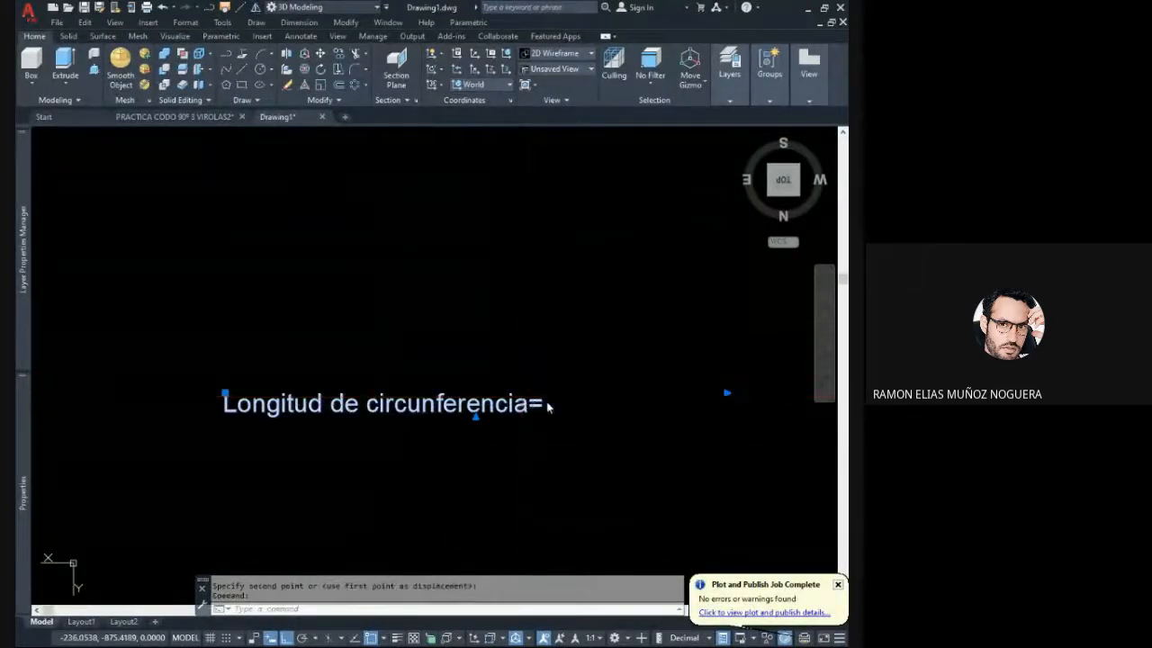
pyautogui.doubleClick(549, 407)
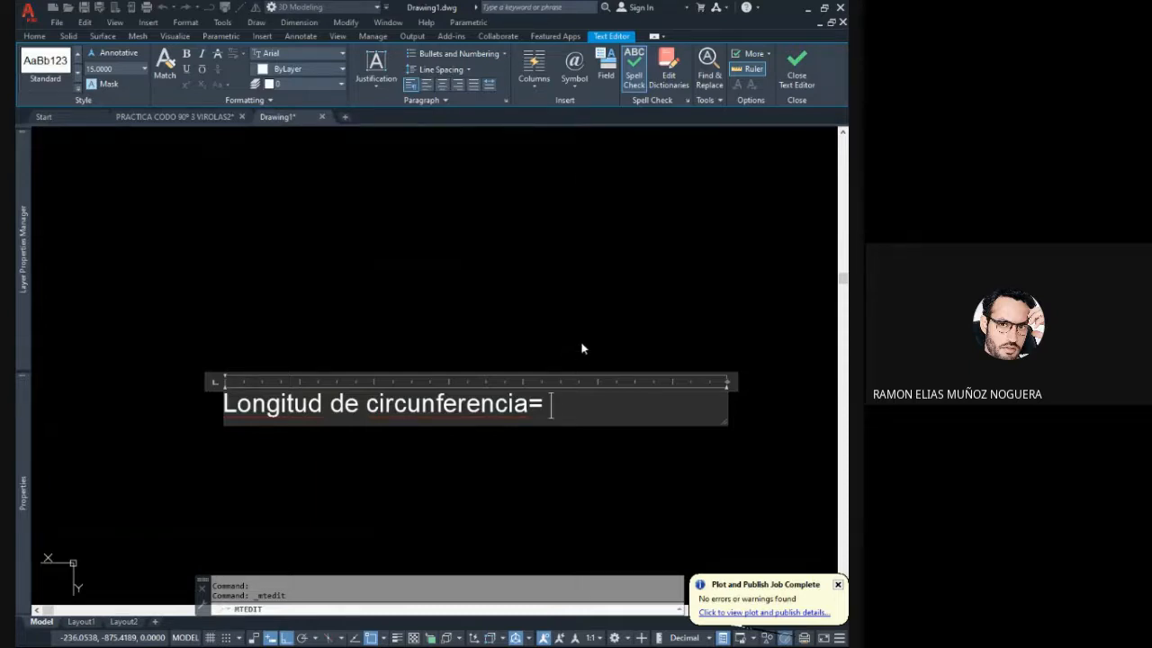
pyautogui.write('.1415(')
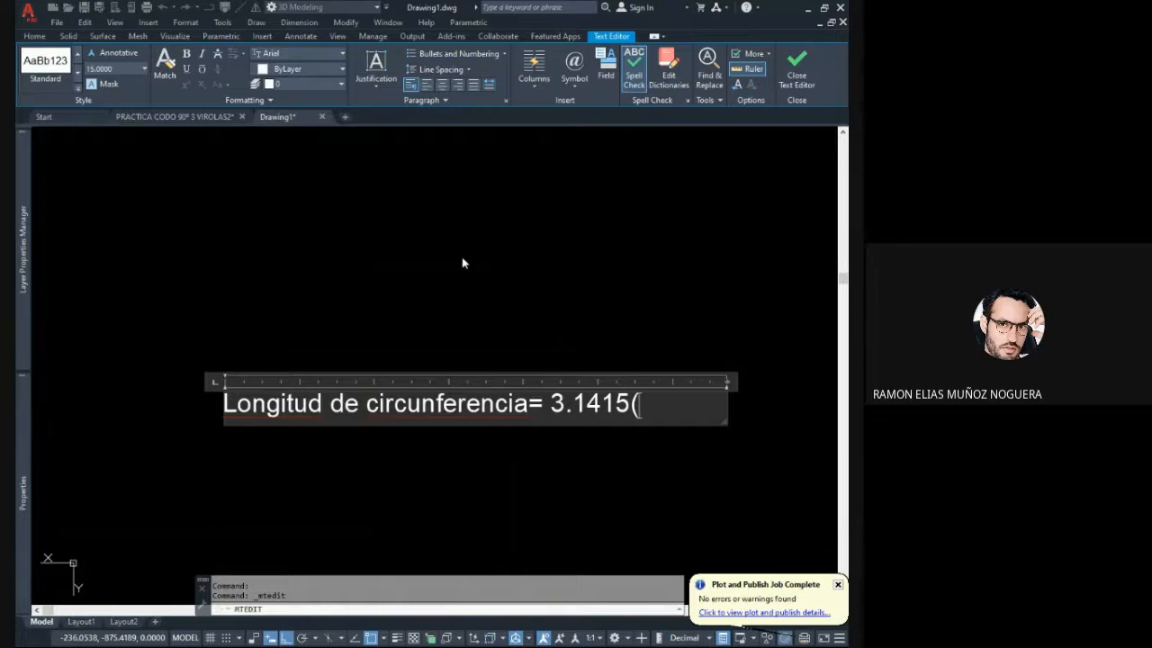
# - Complete the label's formula with "168.3mm)" and widen its text box so that everything fits on one line
pyautogui.scroll(-2, 374, 267)
pyautogui.scroll(2, 516, 277)
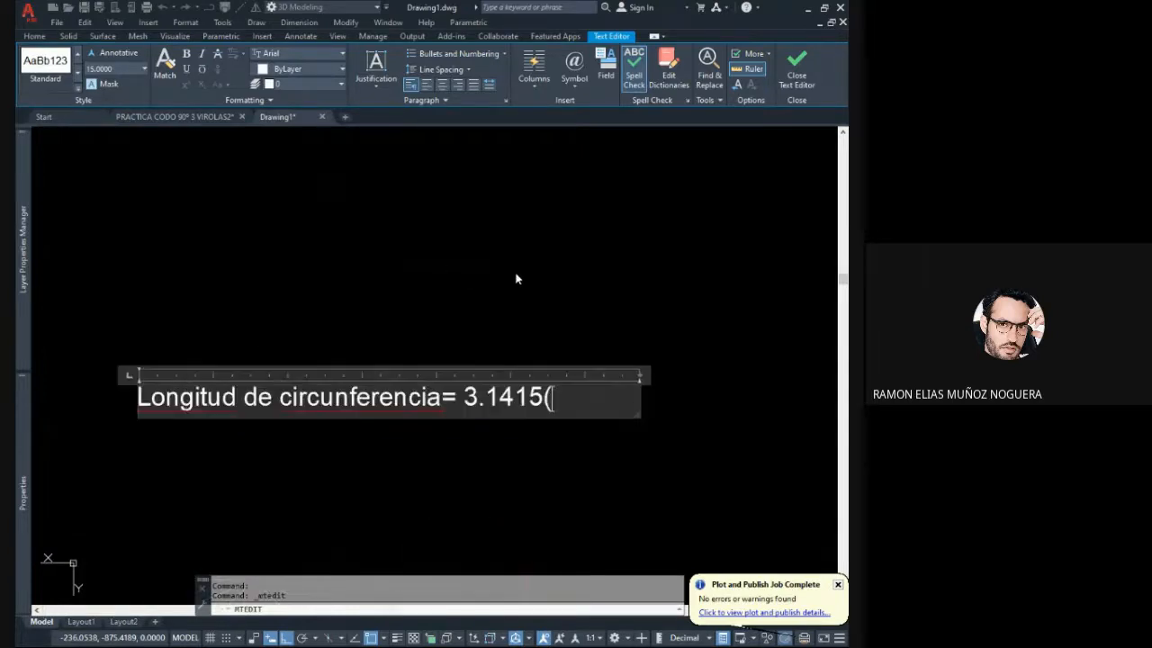
pyautogui.scroll(-3, 513, 302)
pyautogui.scroll(3, 508, 342)
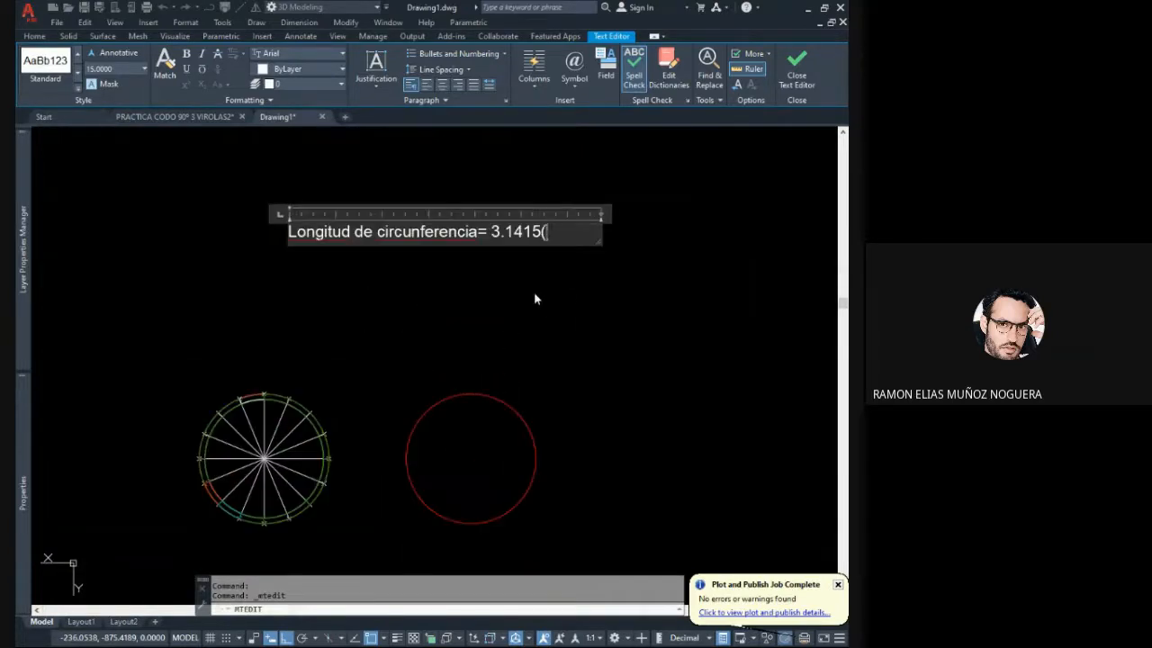
pyautogui.moveTo(535, 292); pyautogui.dragTo(538, 336, button='middle')
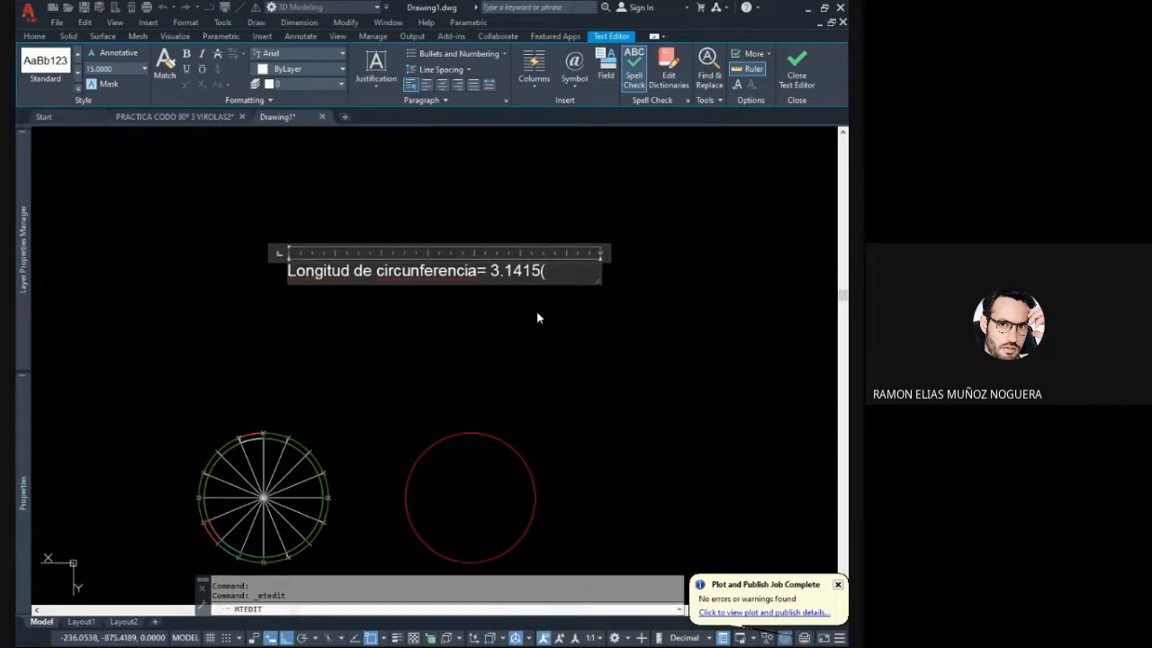
pyautogui.write('168.3mm')
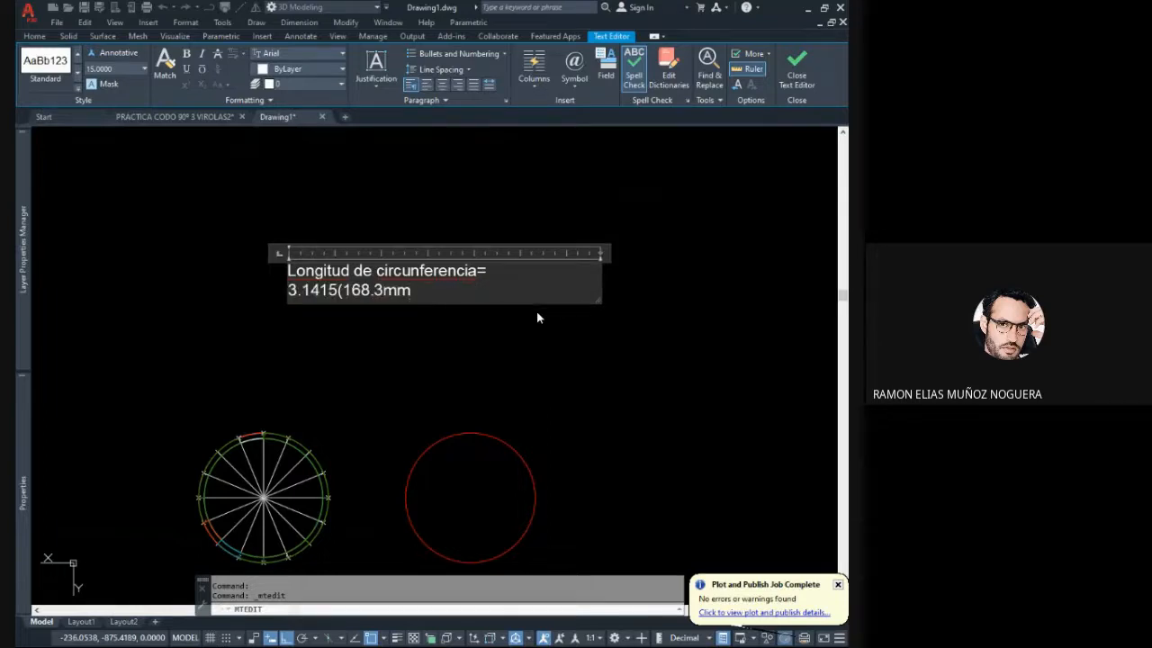
pyautogui.write(')')
pyautogui.moveTo(596, 252); pyautogui.dragTo(677, 253)
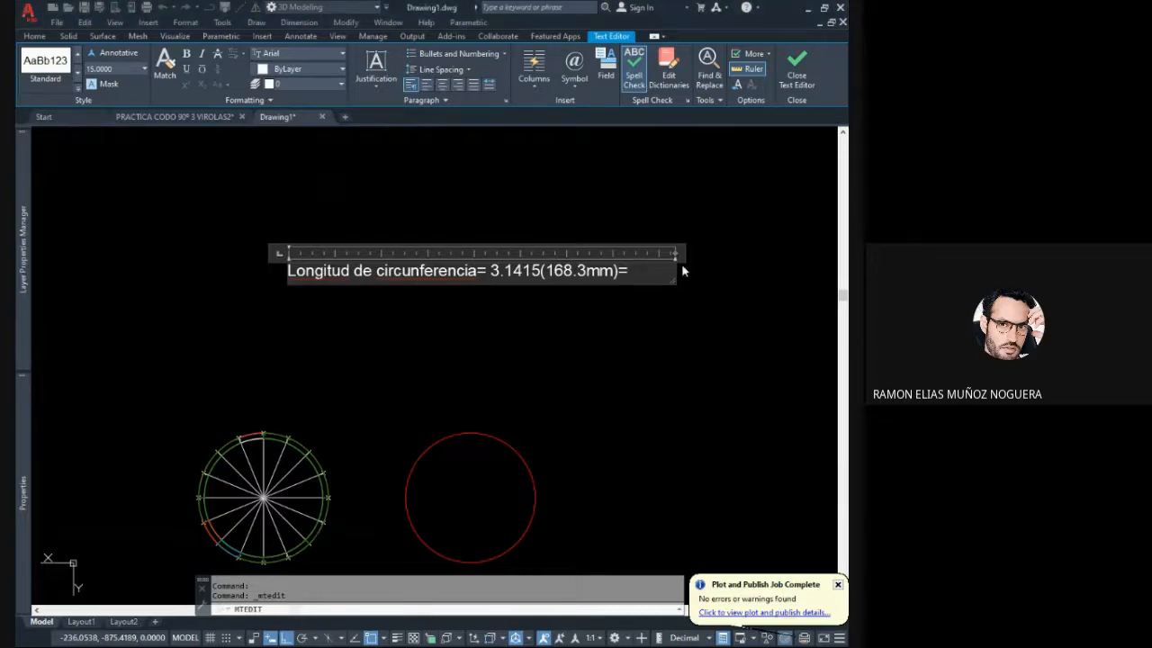
# - Widen the circumference label's text box and complete the formula with the result "528.73mm"
pyautogui.moveTo(673, 253); pyautogui.dragTo(790, 252)
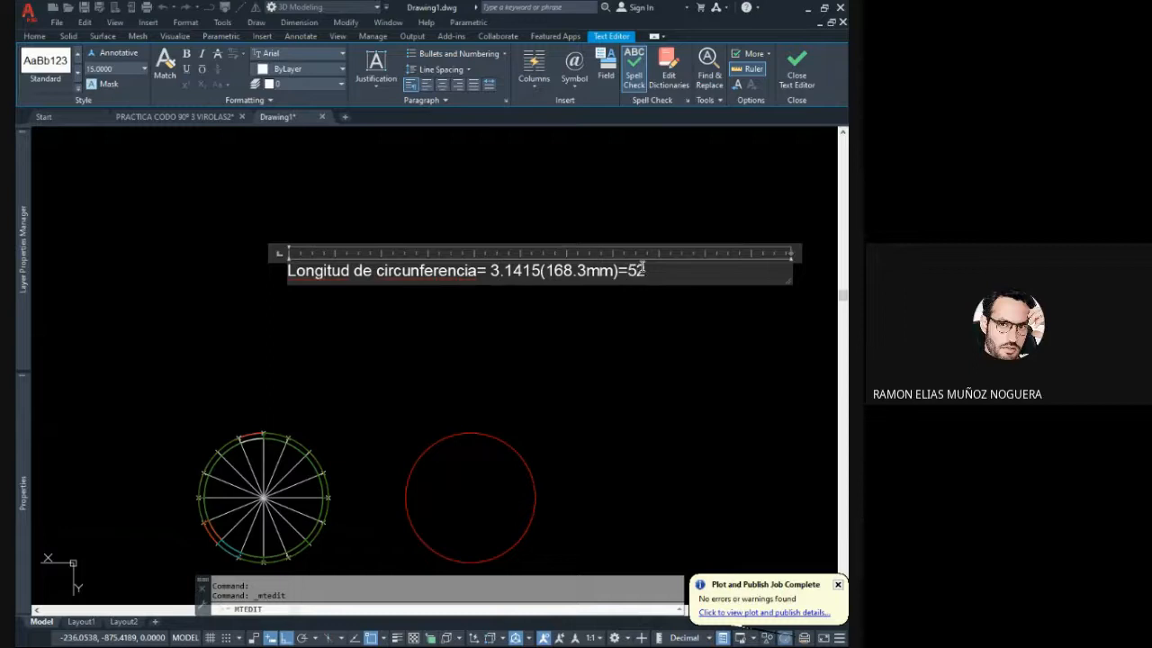
pyautogui.write('8.73mm')
pyautogui.click(676, 310)
pyautogui.moveTo(672, 304); pyautogui.dragTo(516, 268, button='middle')
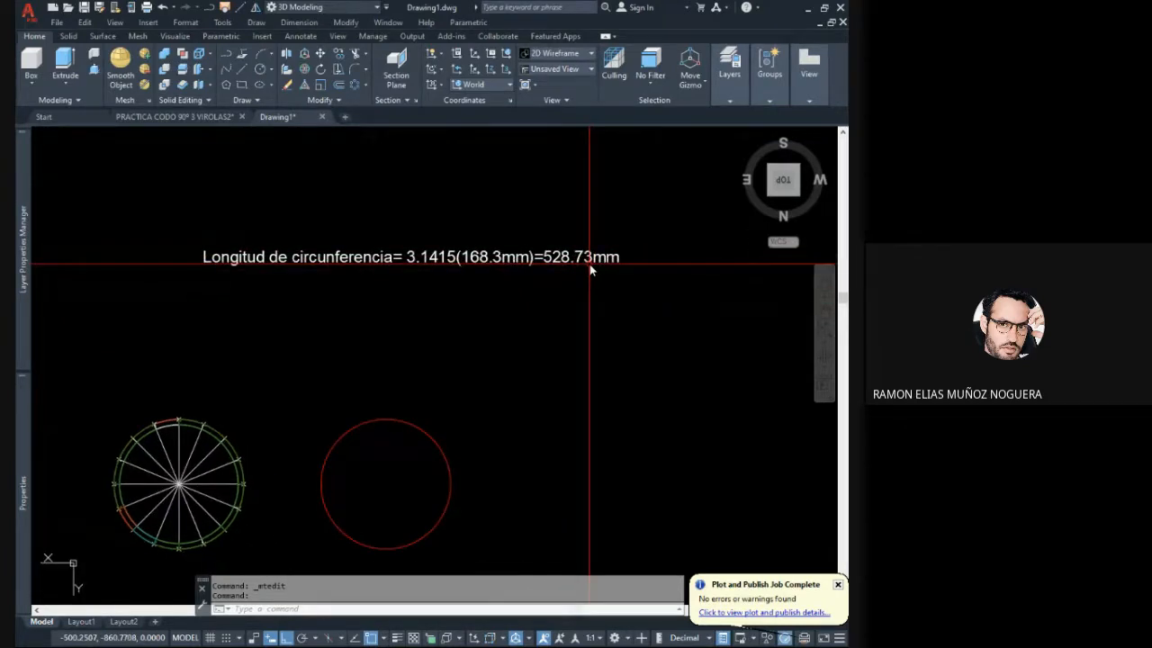
# - Move the circumference label straight down, closer to the segmented circle and the copied red circle
pyautogui.click(462, 257)
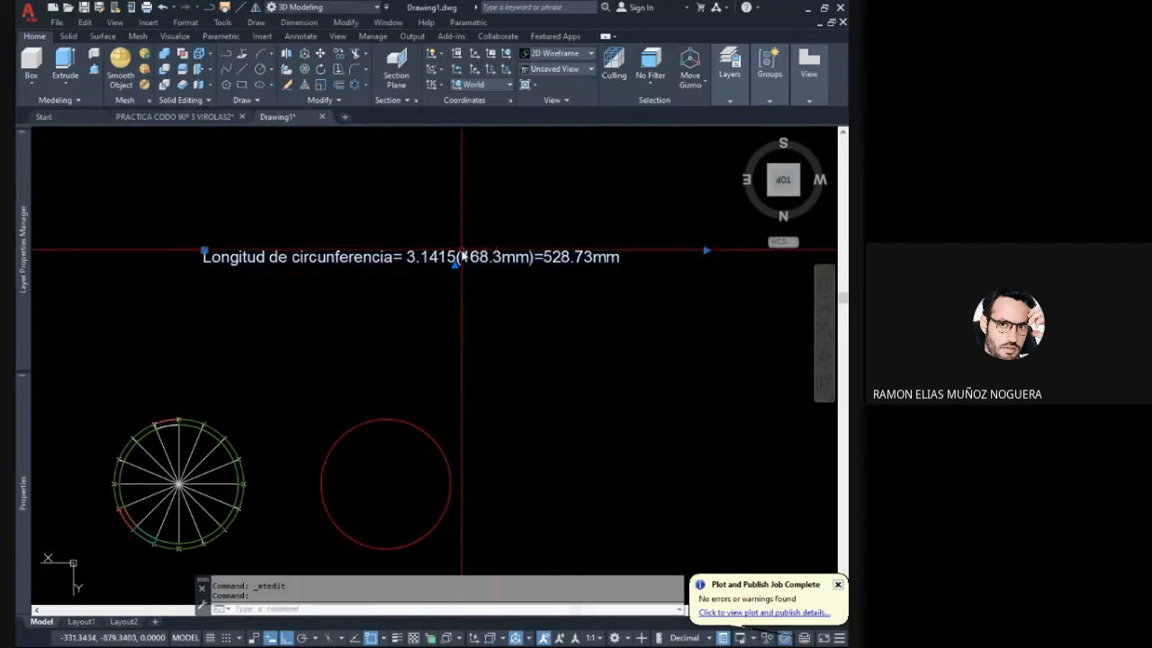
pyautogui.click(321, 54)
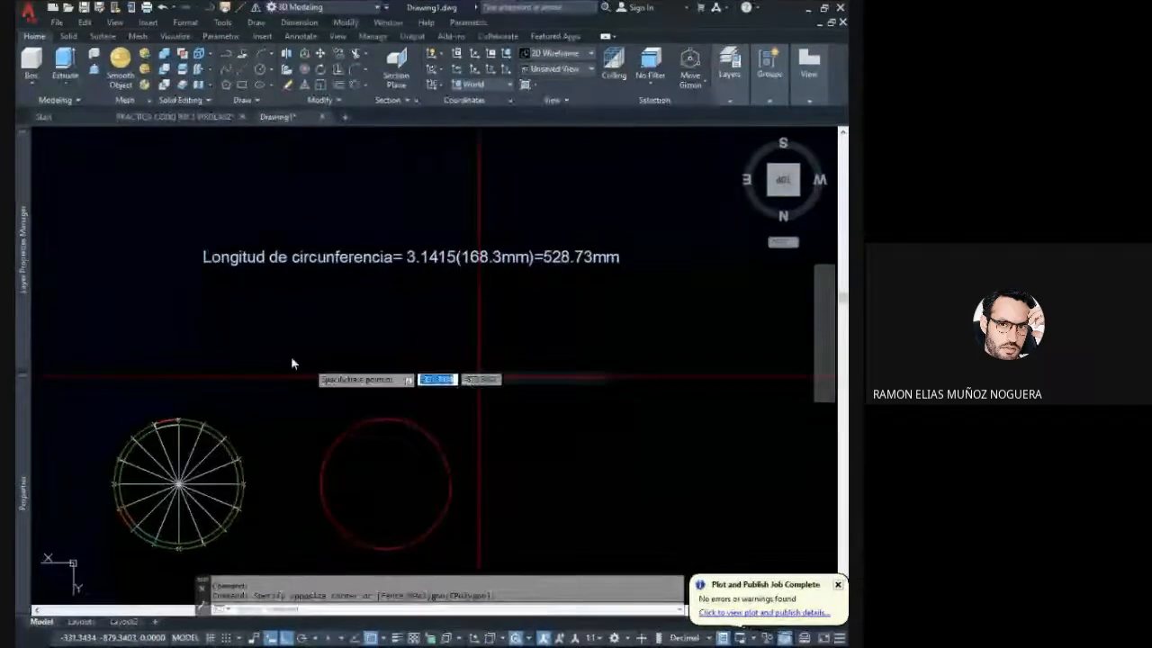
pyautogui.click(185, 260)
pyautogui.click(185, 332)
pyautogui.moveTo(382, 330); pyautogui.dragTo(378, 301, button='middle')
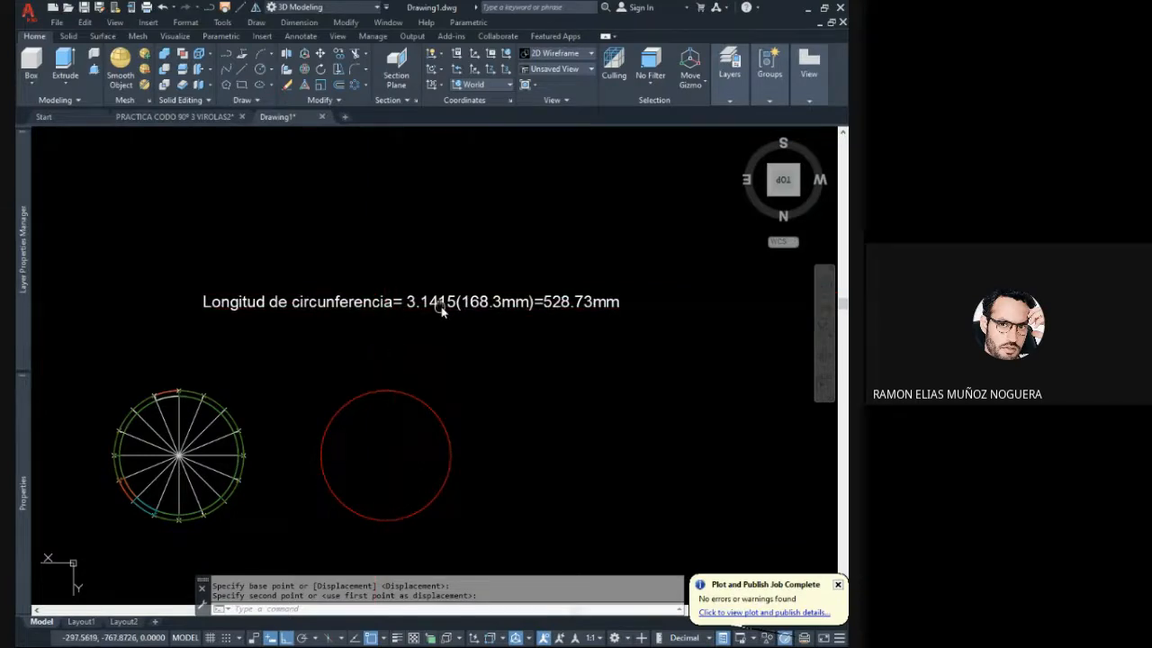
pyautogui.moveTo(441, 308); pyautogui.dragTo(476, 294, button='middle')
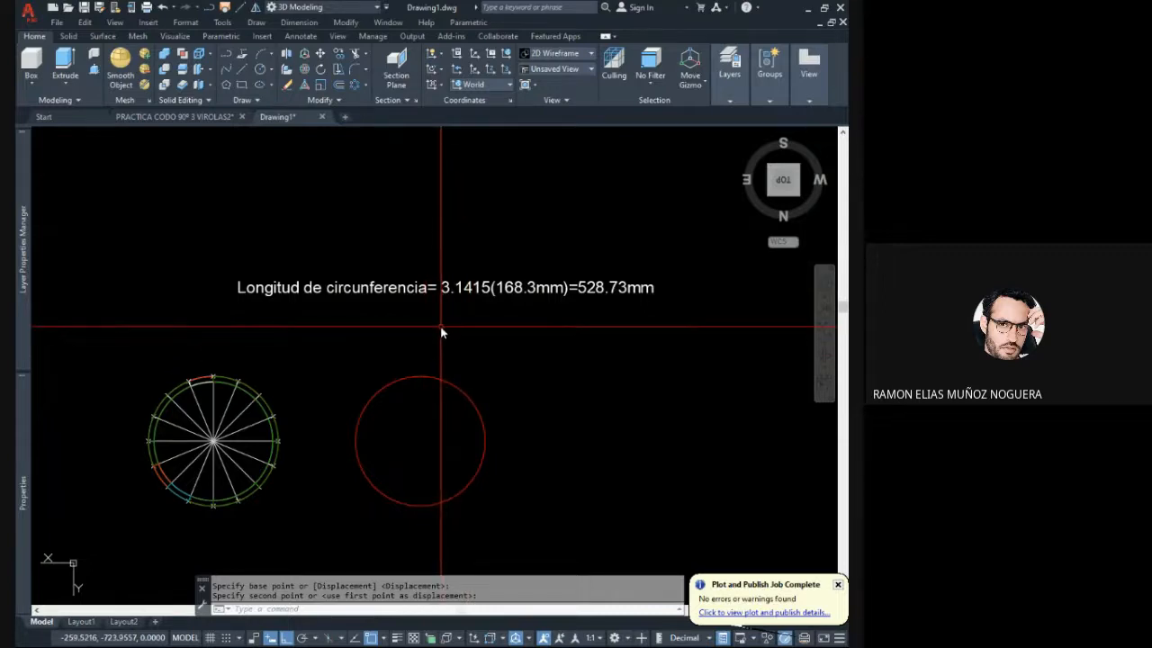
pyautogui.moveTo(480, 300)
pyautogui.mouseDown(button='middle')
pyautogui.moveTo(457, 312)
pyautogui.moveTo(414, 300)
pyautogui.mouseUp(button='middle')
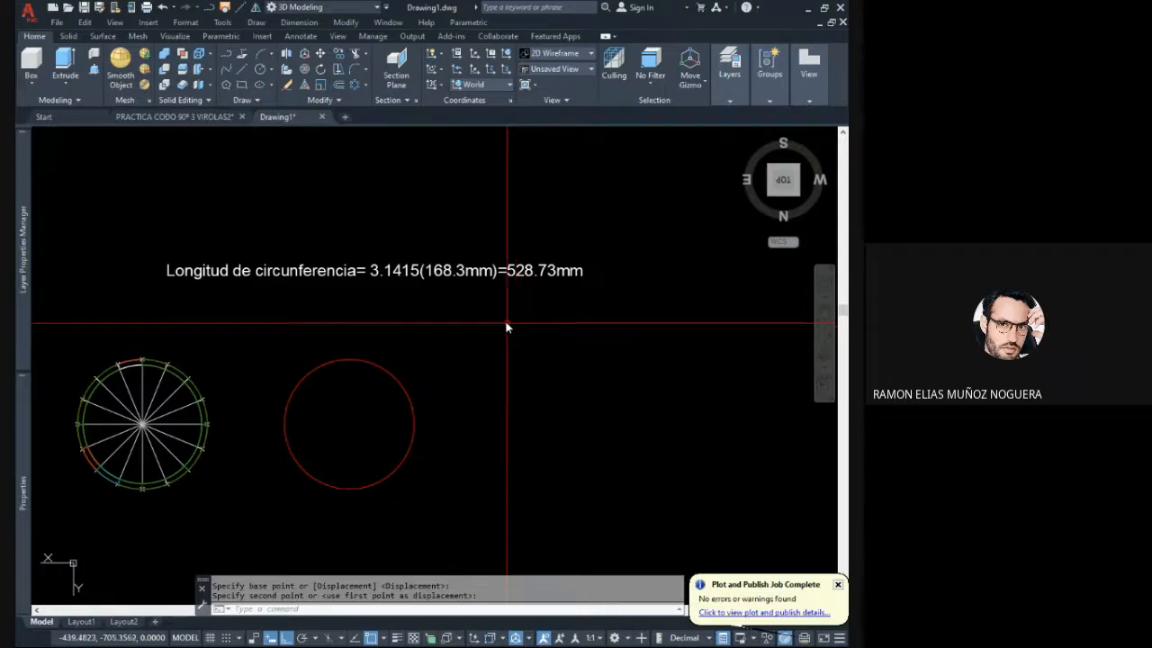
# - Raise the circumference label vertically in a 3D view to bring it up beside the two circles
pyautogui.scroll(-3, 518, 328)
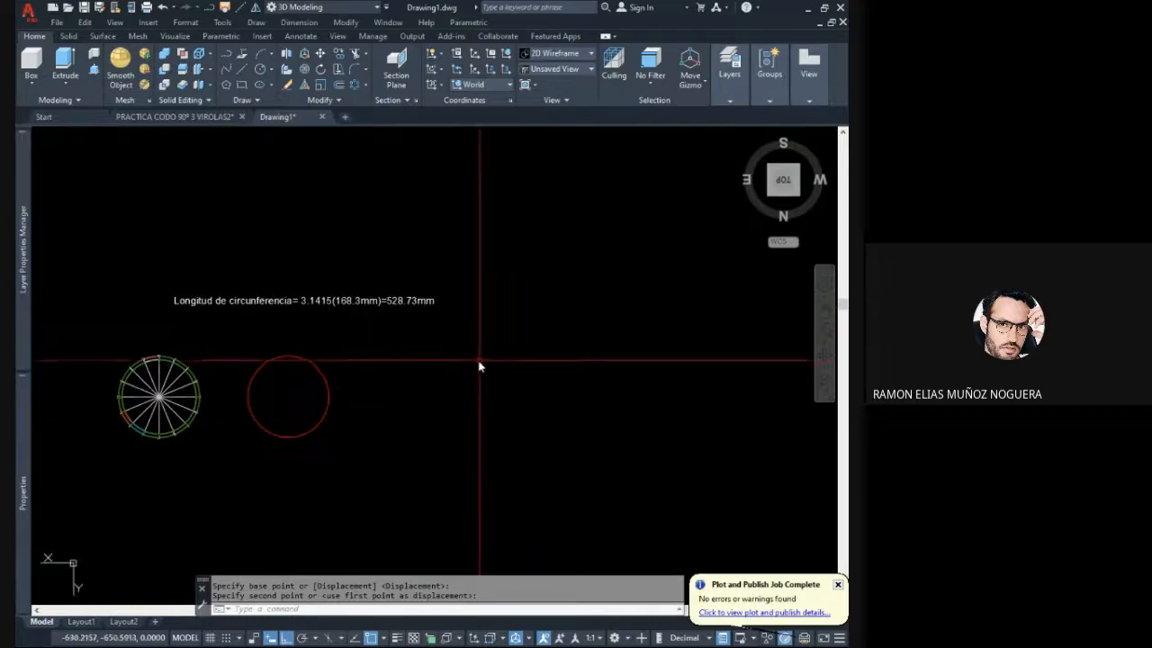
pyautogui.moveTo(462, 365)
pyautogui.keyDown('shift'); pyautogui.mouseDown(button='middle')
pyautogui.moveTo(488, 304)
pyautogui.moveTo(419, 275)
pyautogui.mouseUp(button='middle'); pyautogui.keyUp('shift')
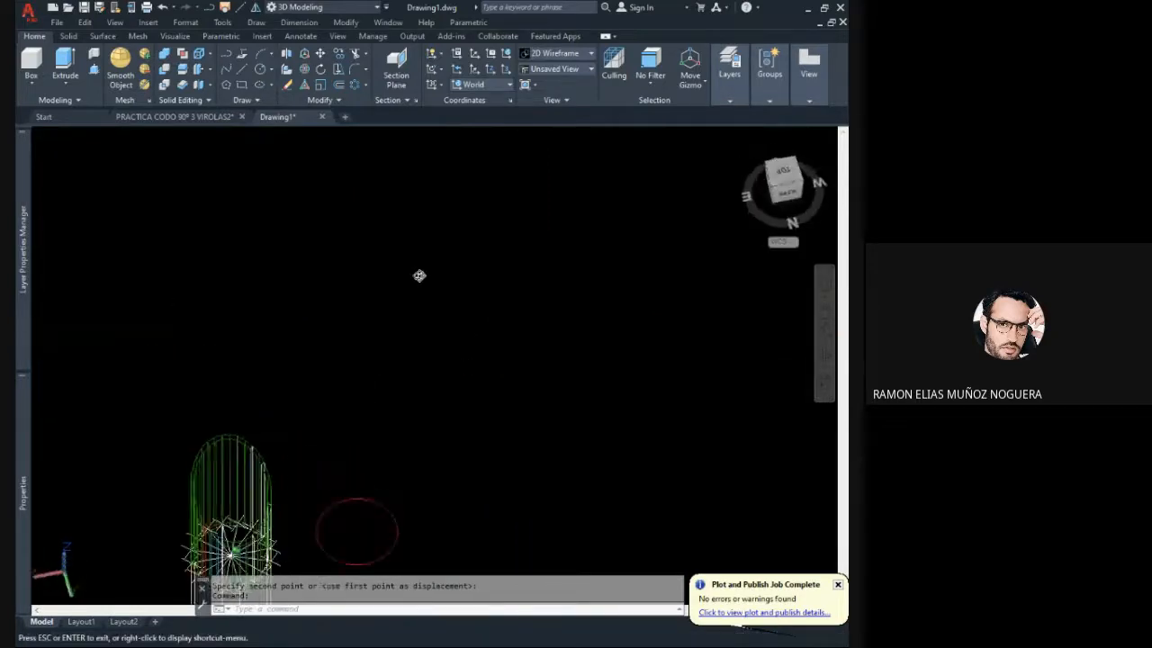
pyautogui.moveTo(410, 411); pyautogui.dragTo(405, 222, button='middle')
pyautogui.click(519, 516)
pyautogui.click(441, 429)
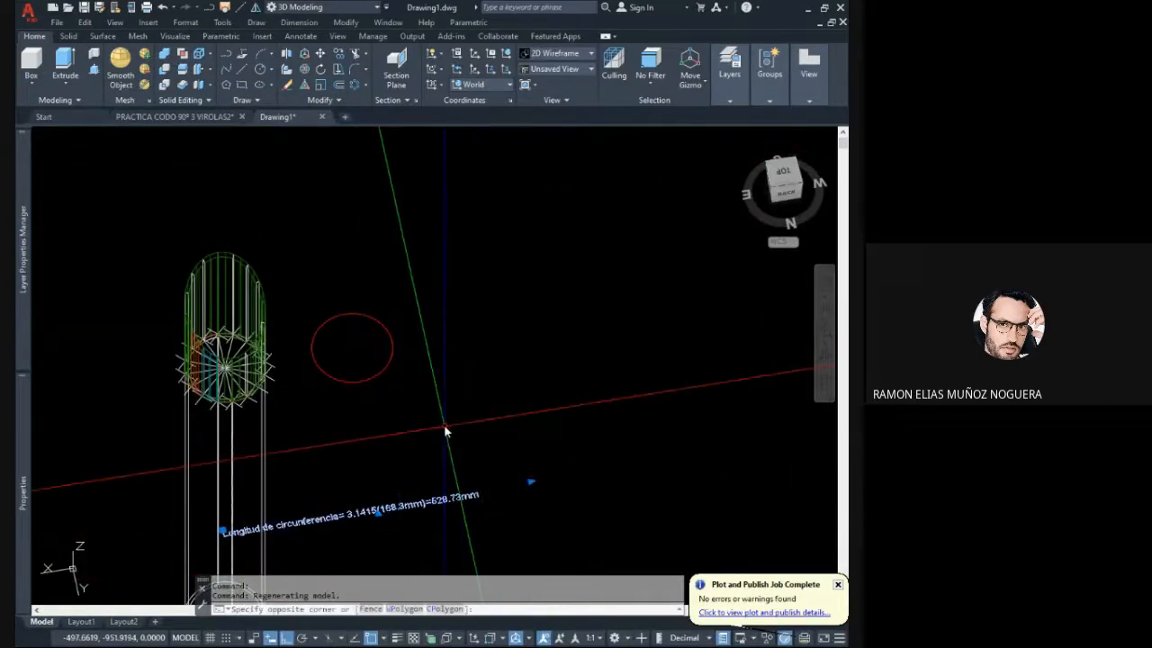
pyautogui.write('m')
pyautogui.press('Return')
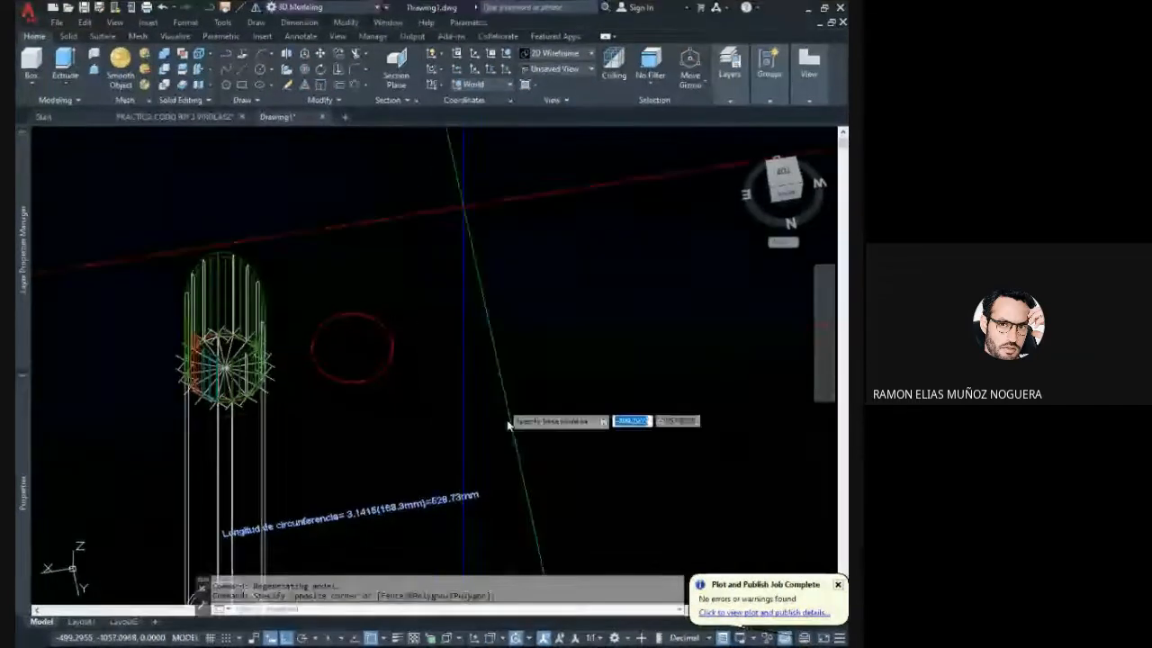
pyautogui.click(522, 481)
pyautogui.click(525, 238)
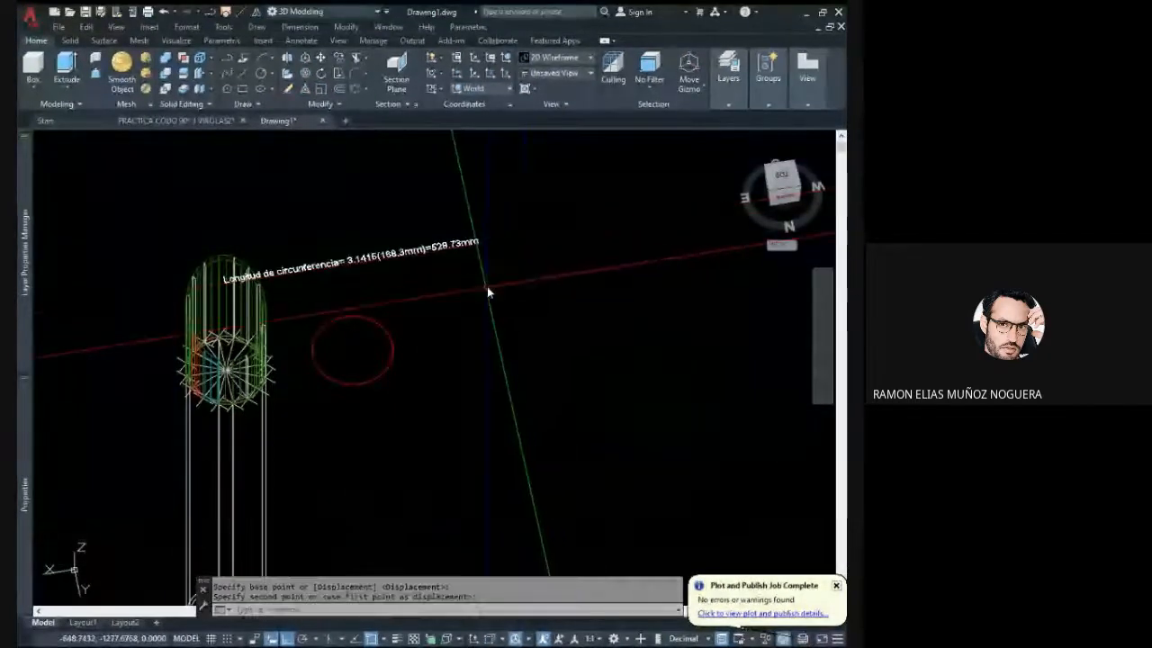
# - Draw a straight line 528.73 long beside the copied red circle, parallel to the circumference label
pyautogui.keyDown('shift'); pyautogui.moveTo(488, 291); pyautogui.dragTo(489, 345, button='middle'); pyautogui.keyUp('shift')
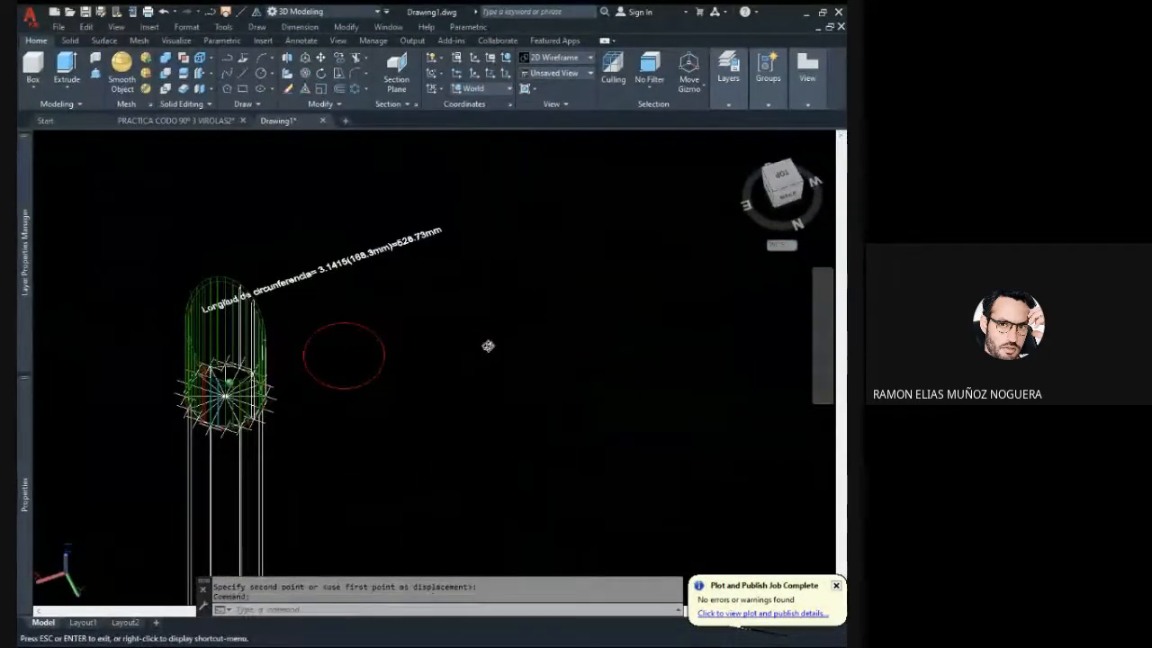
pyautogui.click(227, 73)
pyautogui.moveTo(478, 302); pyautogui.dragTo(437, 327, button='middle')
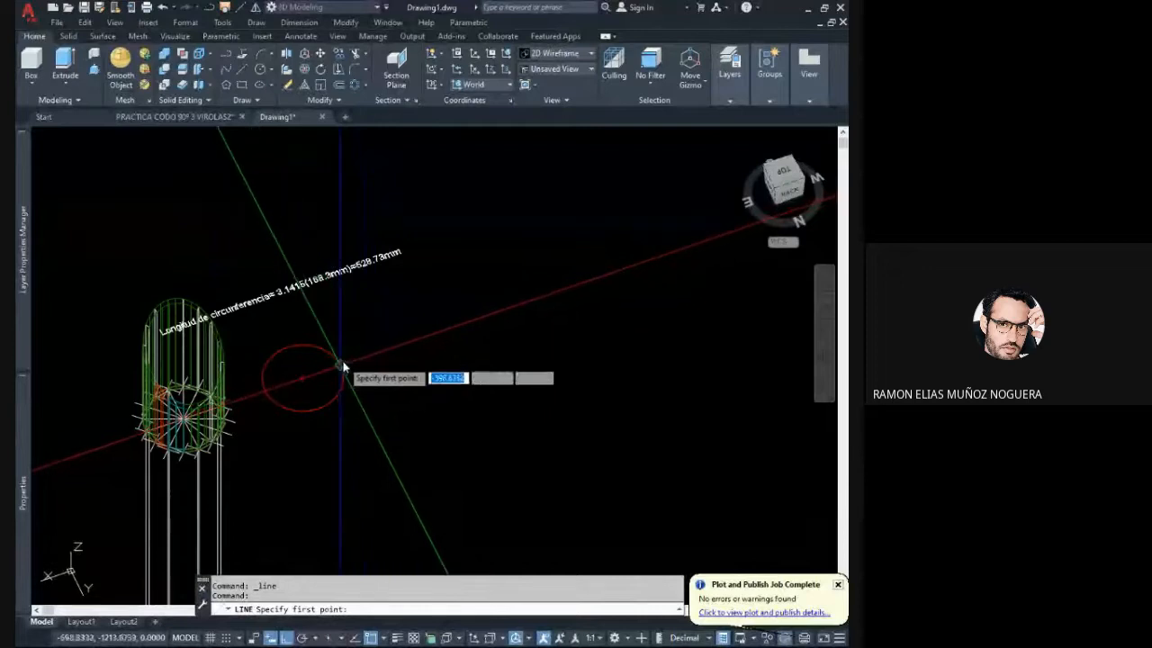
pyautogui.click(412, 344)
pyautogui.scroll(2, 567, 290)
pyautogui.moveTo(511, 314); pyautogui.dragTo(527, 324, button='middle')
pyautogui.scroll(2, 513, 321)
pyautogui.scroll(-2, 519, 327)
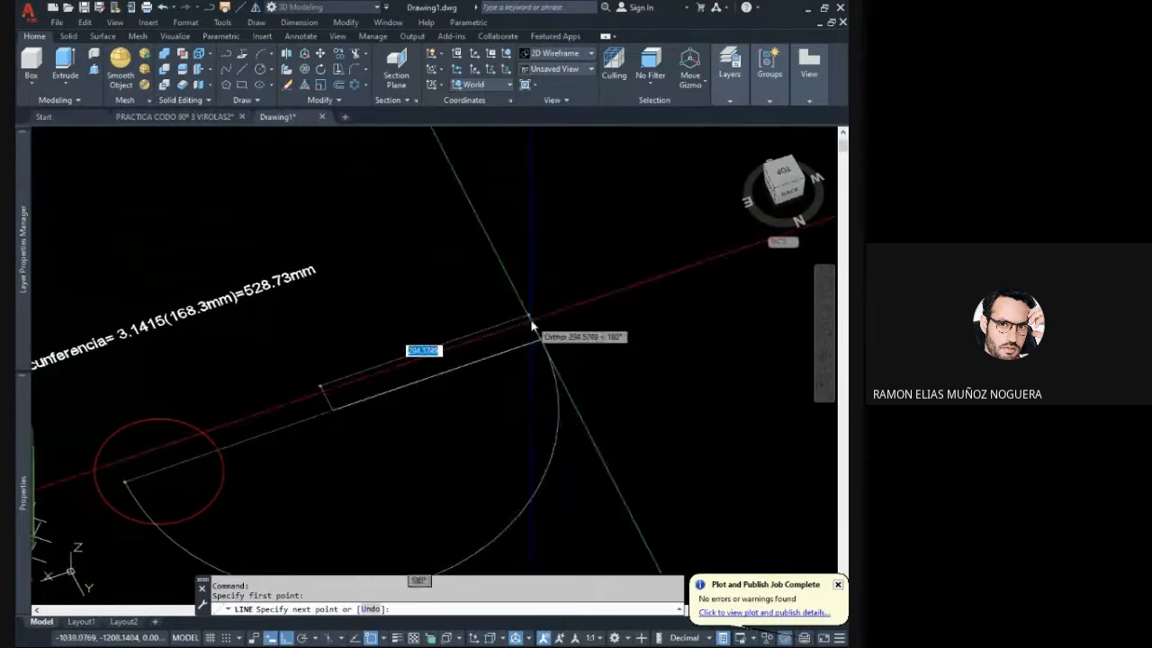
pyautogui.write('528.73')
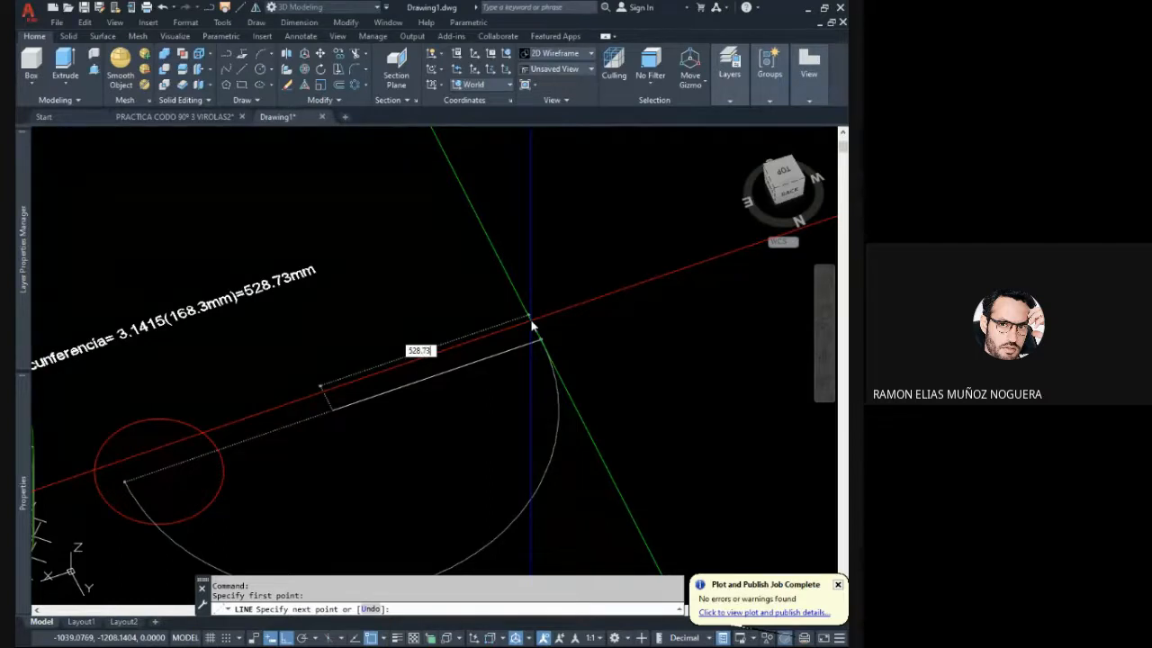
pyautogui.press('Return')
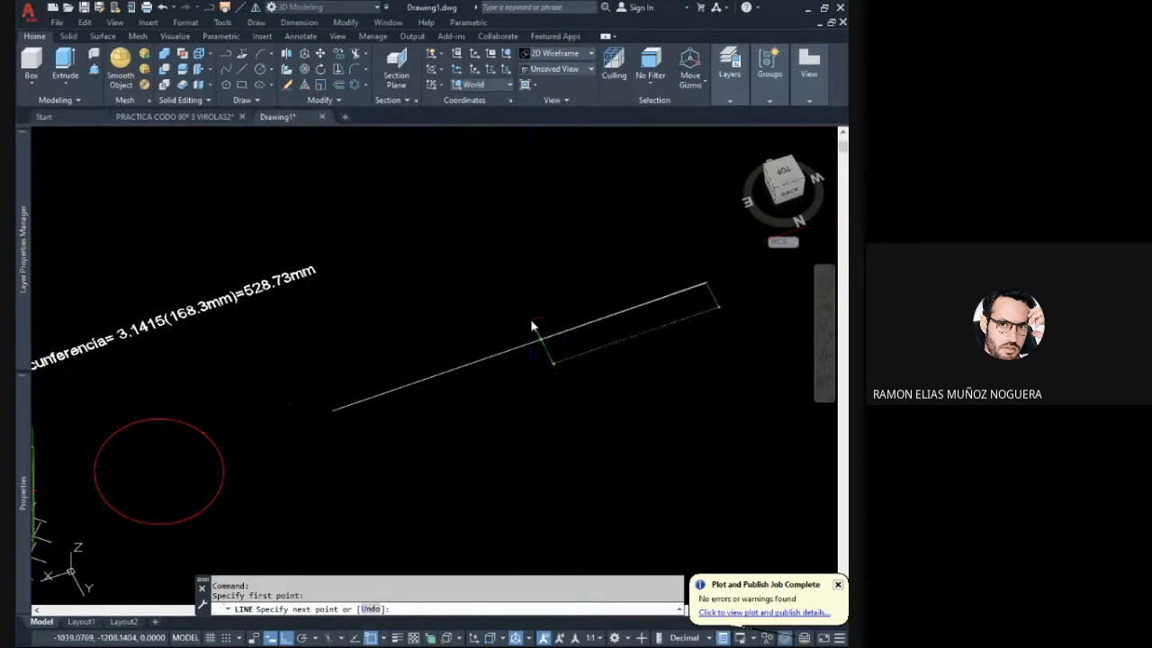
pyautogui.press('Escape')
pyautogui.scroll(-4, 540, 409)
pyautogui.moveTo(543, 407); pyautogui.dragTo(516, 353, button='middle')
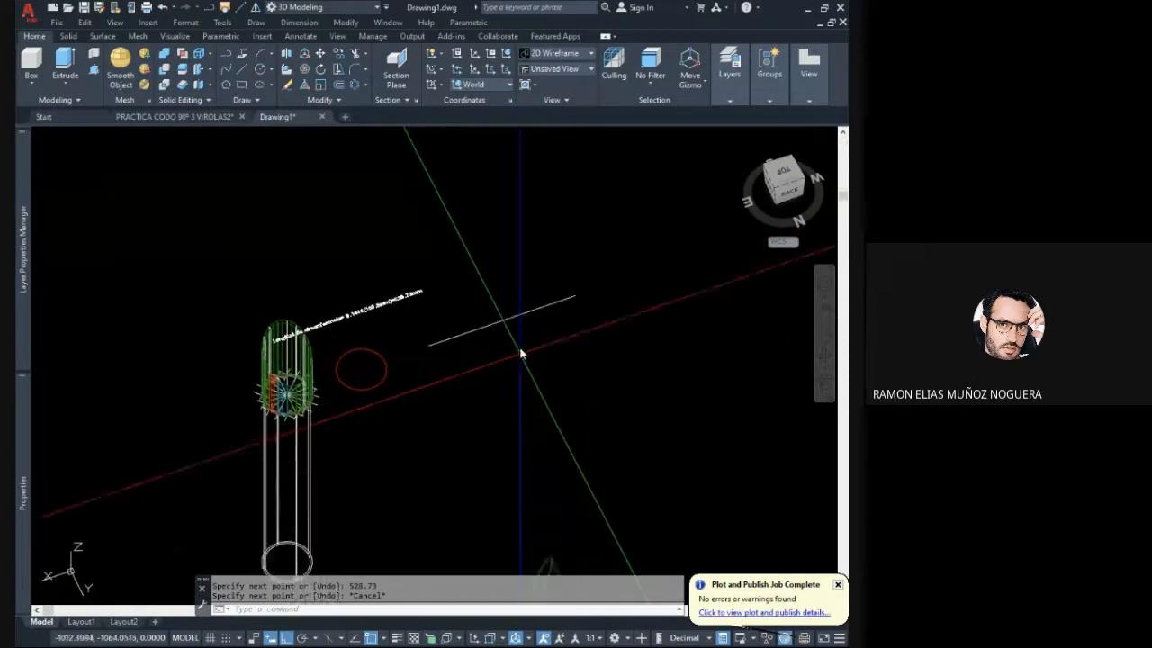
# - Change the colour of the 528.73 line to red
pyautogui.click(509, 346)
pyautogui.click(478, 313)
pyautogui.press('Escape')
pyautogui.click(552, 312)
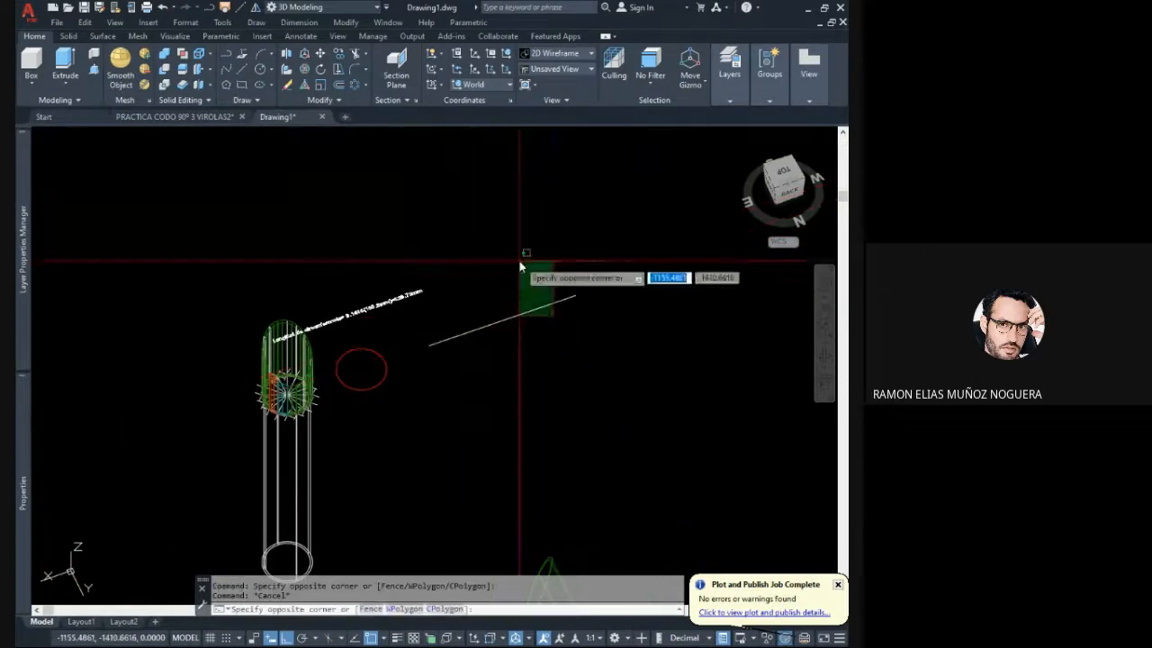
pyautogui.click(518, 259)
pyautogui.click(676, 185)
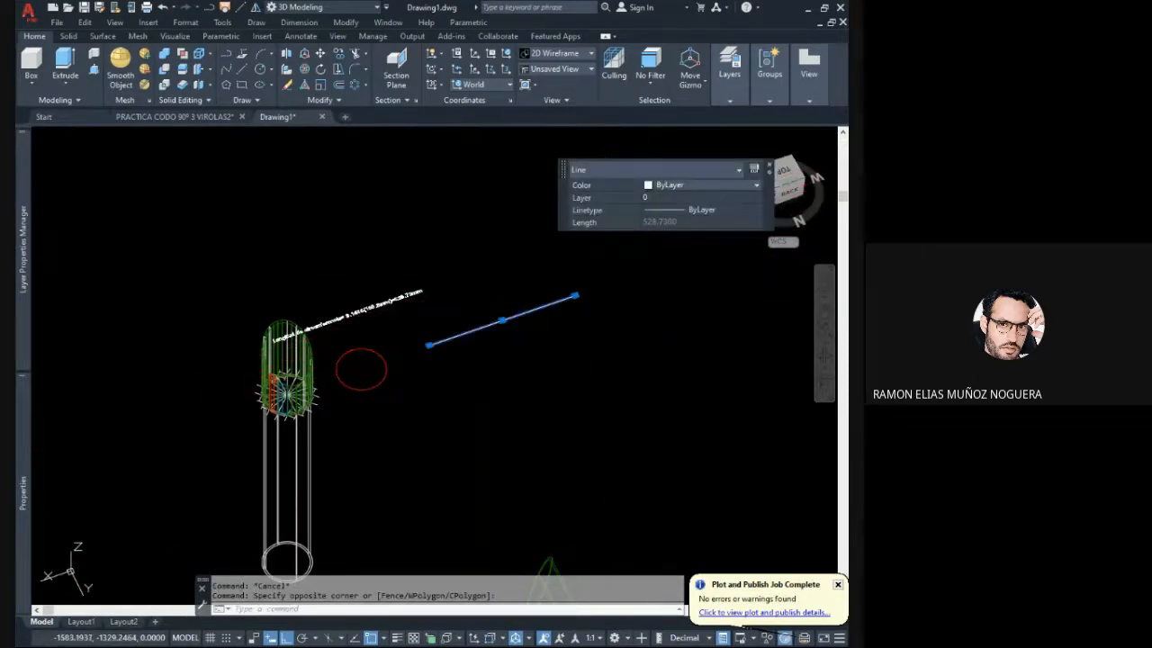
pyautogui.click(677, 185)
pyautogui.click(664, 222)
pyautogui.press('Escape')
pyautogui.press('Escape')
pyautogui.scroll(3, 469, 319)
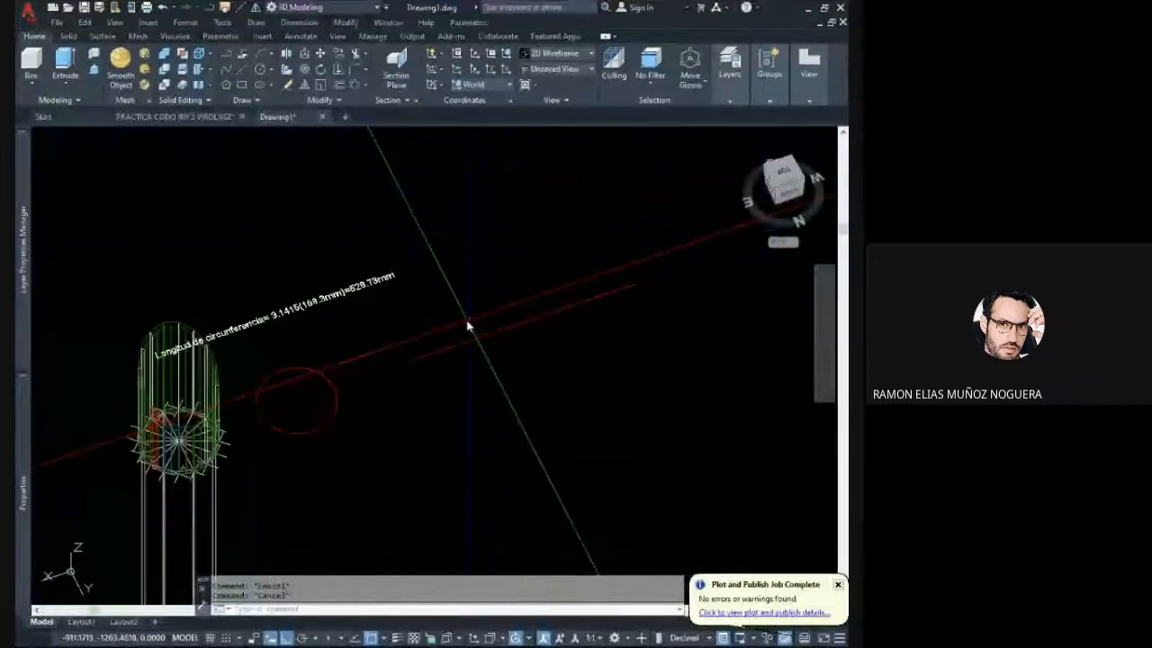
# - Examine the copied red circle's properties to check its diameter and circumference
pyautogui.click(480, 359)
pyautogui.click(450, 325)
pyautogui.moveTo(363, 385); pyautogui.dragTo(427, 345, button='middle')
pyautogui.press('Escape')
pyautogui.scroll(4, 427, 351)
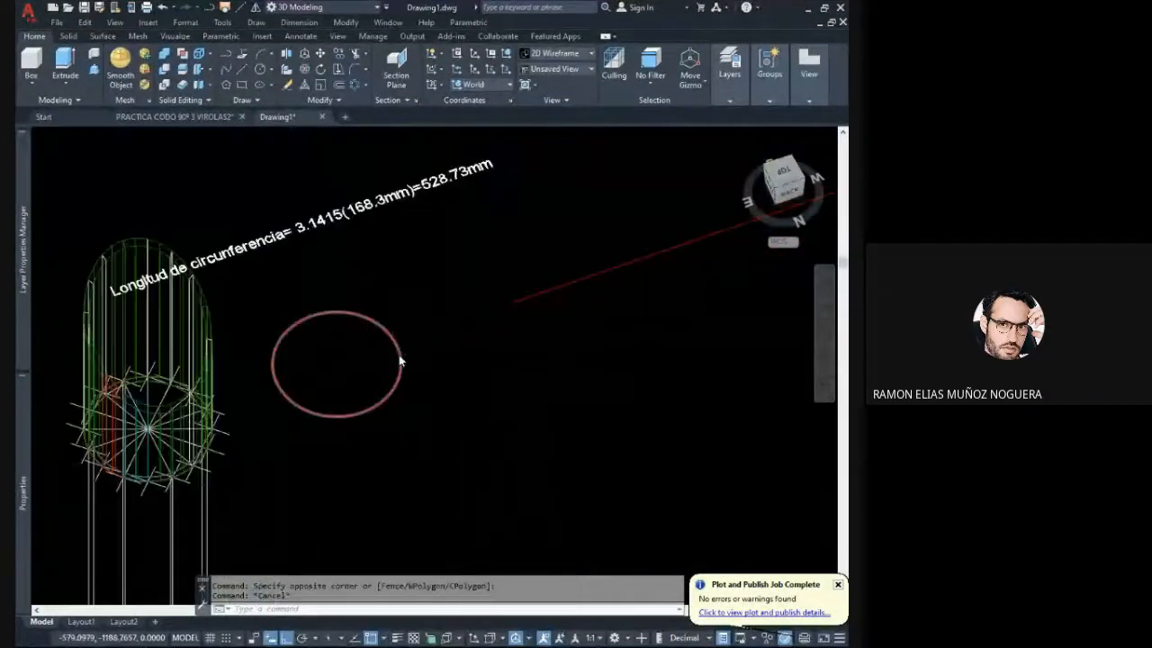
pyautogui.click(378, 339)
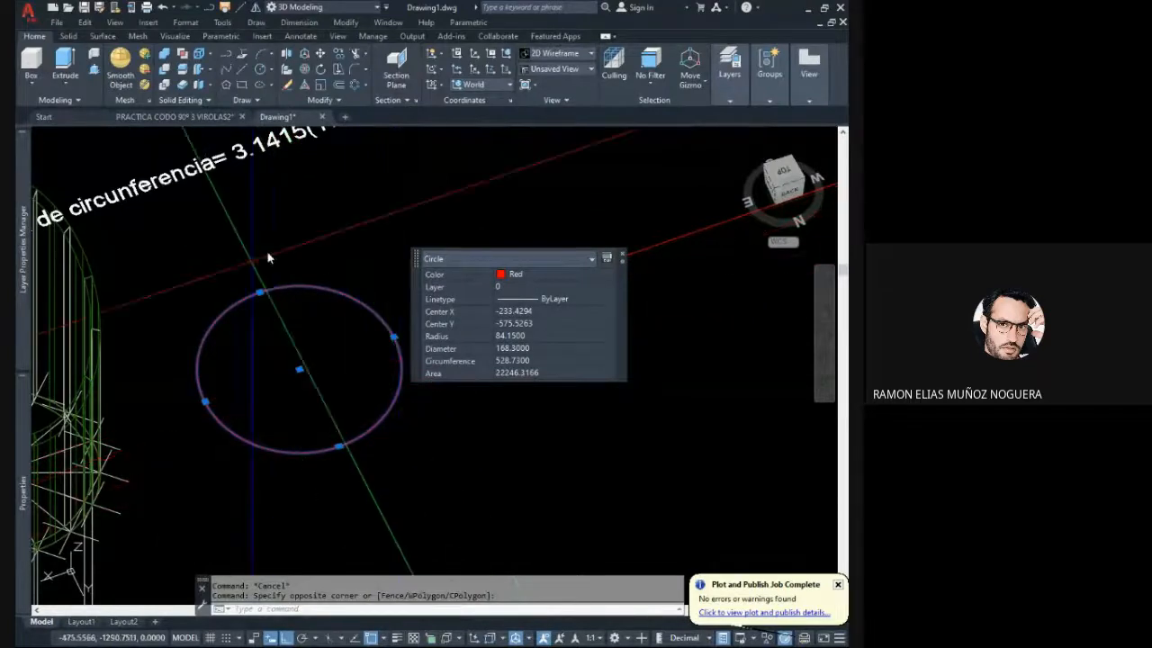
pyautogui.press('Escape')
pyautogui.scroll(-2, 406, 326)
pyautogui.moveTo(388, 357); pyautogui.dragTo(328, 346)
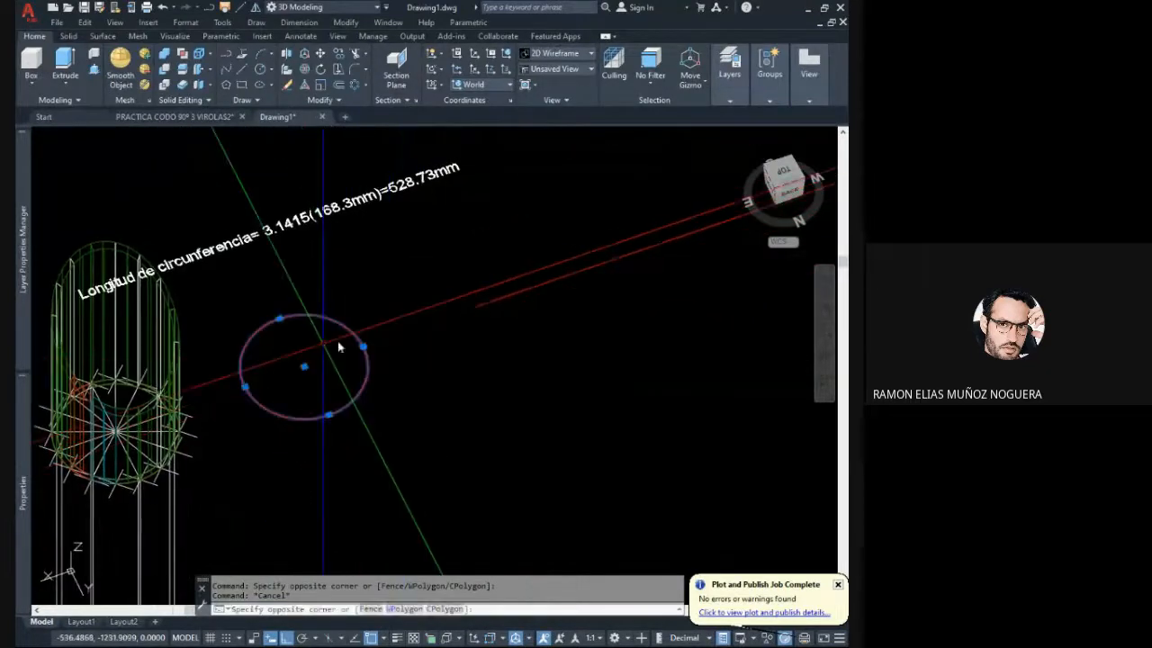
pyautogui.press('Escape')
pyautogui.press('Escape')
# - Examine the red line's properties to compare its length with the circle's circumference
pyautogui.moveTo(647, 322); pyautogui.dragTo(516, 398, button='middle')
pyautogui.moveTo(552, 366); pyautogui.dragTo(492, 288)
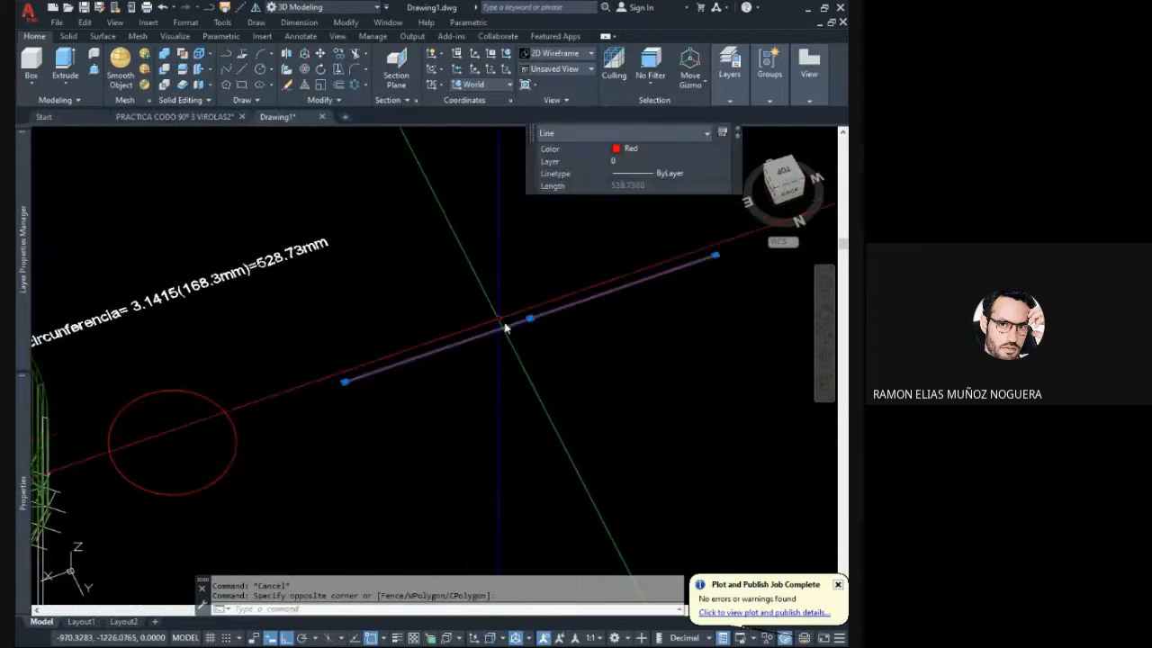
pyautogui.moveTo(573, 304); pyautogui.dragTo(585, 296, button='middle')
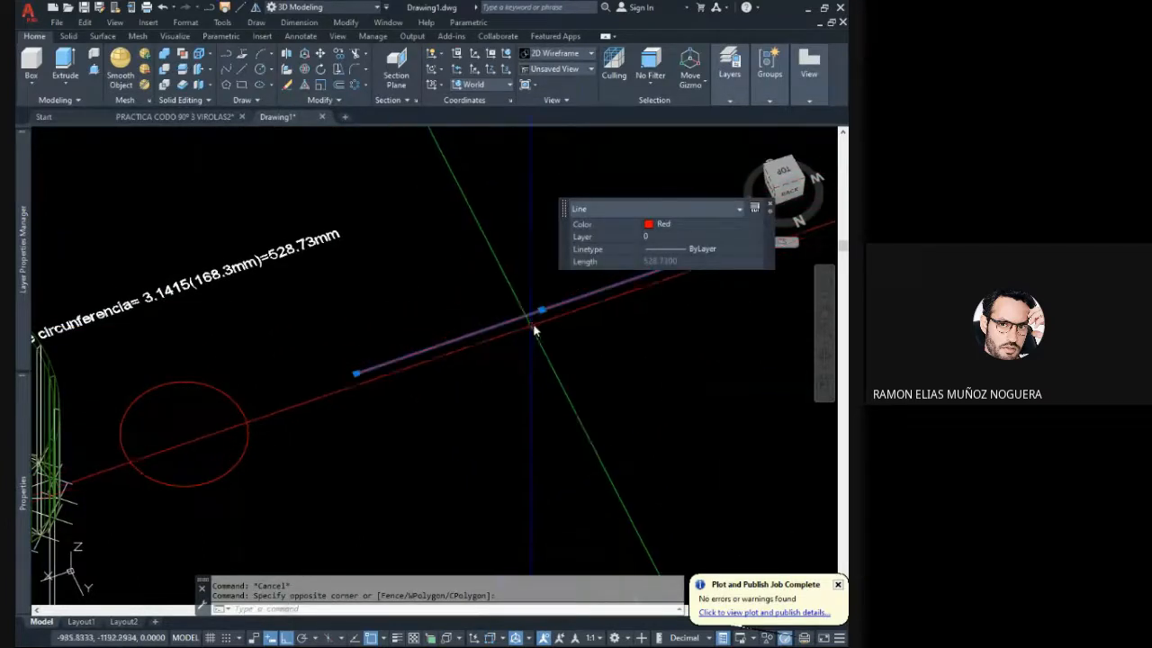
pyautogui.moveTo(541, 319); pyautogui.dragTo(487, 330, button='middle')
pyautogui.press('Escape')
pyautogui.moveTo(545, 322); pyautogui.dragTo(535, 295)
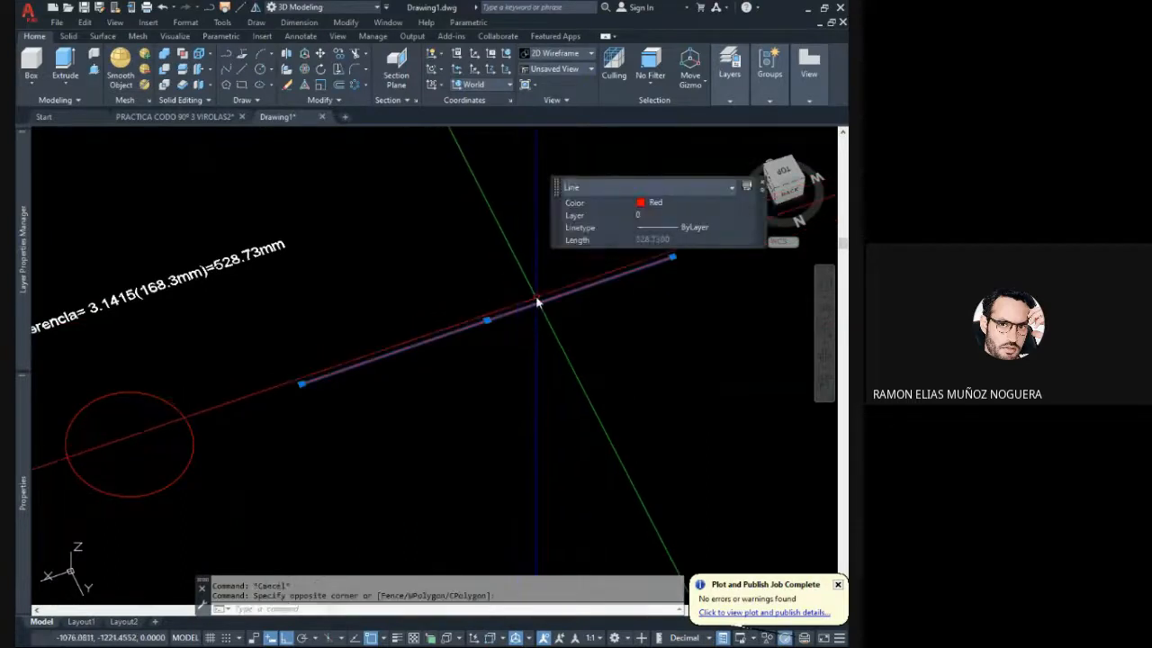
# - Switch to the top view and move the red line straight down, level with the two circles
pyautogui.click(788, 175)
pyautogui.press('Escape')
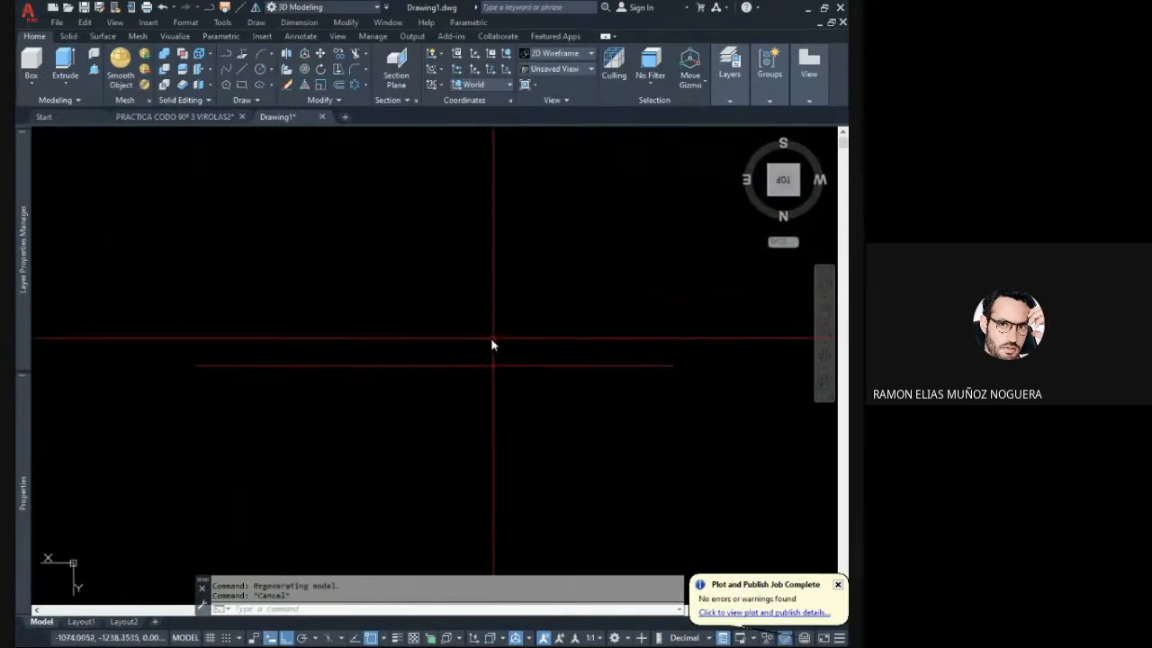
pyautogui.scroll(-4, 491, 342)
pyautogui.scroll(-2, 494, 351)
pyautogui.click(473, 368)
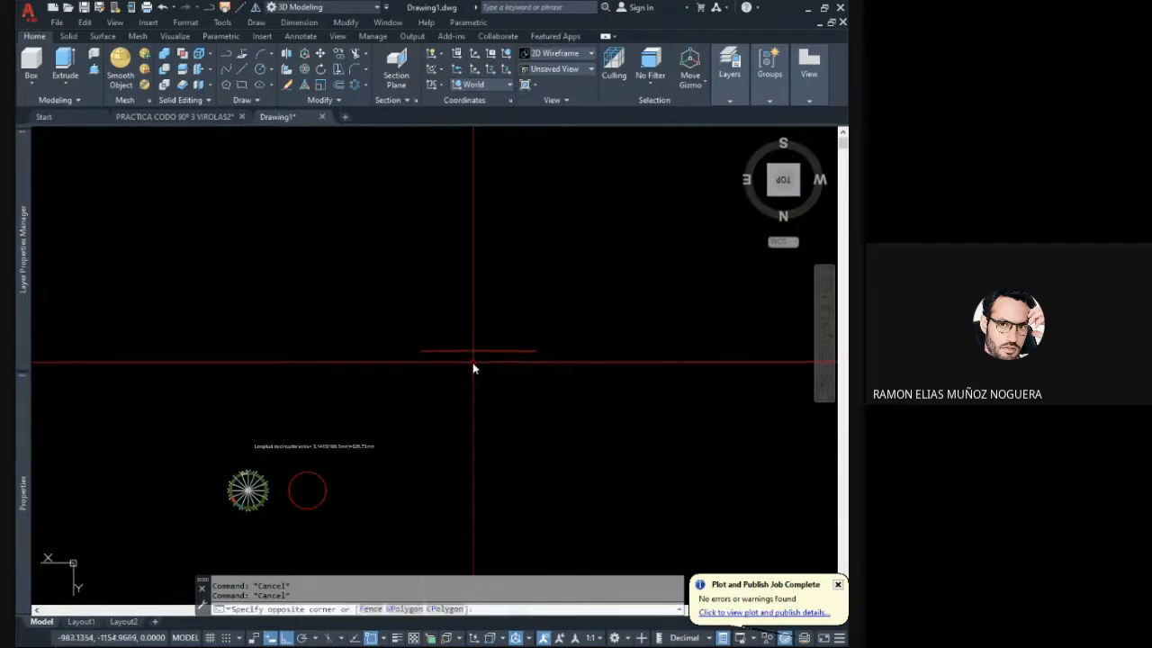
pyautogui.click(420, 292)
pyautogui.write('m')
pyautogui.press('Return')
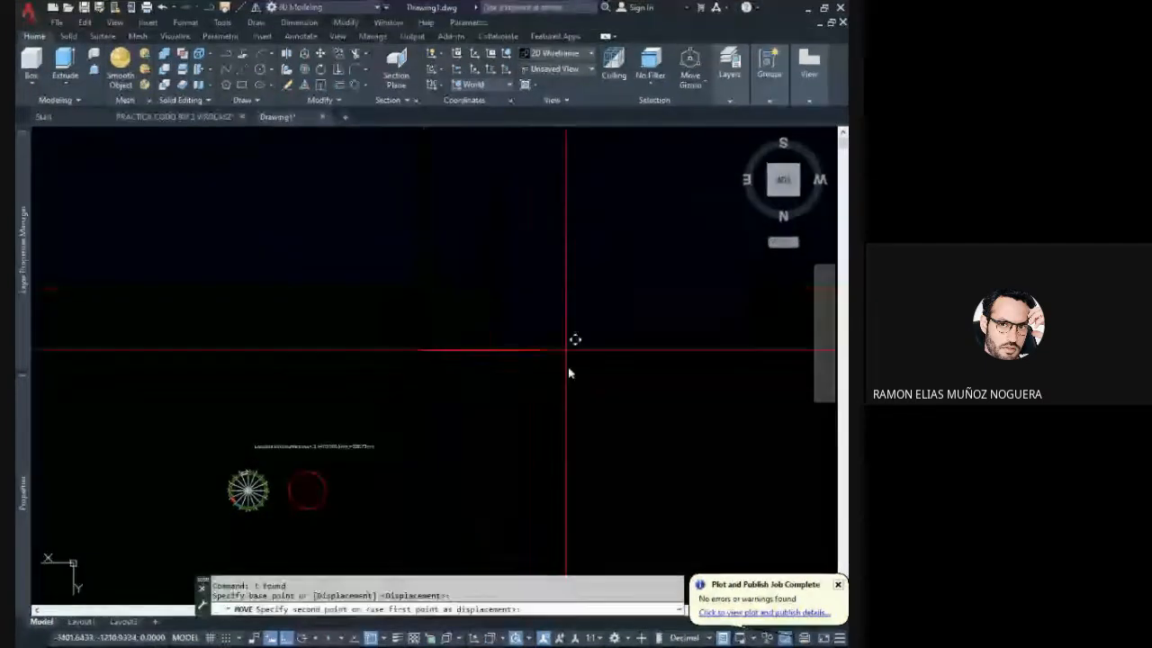
pyautogui.click(565, 349)
pyautogui.click(603, 491)
pyautogui.moveTo(464, 527); pyautogui.dragTo(486, 414, button='middle')
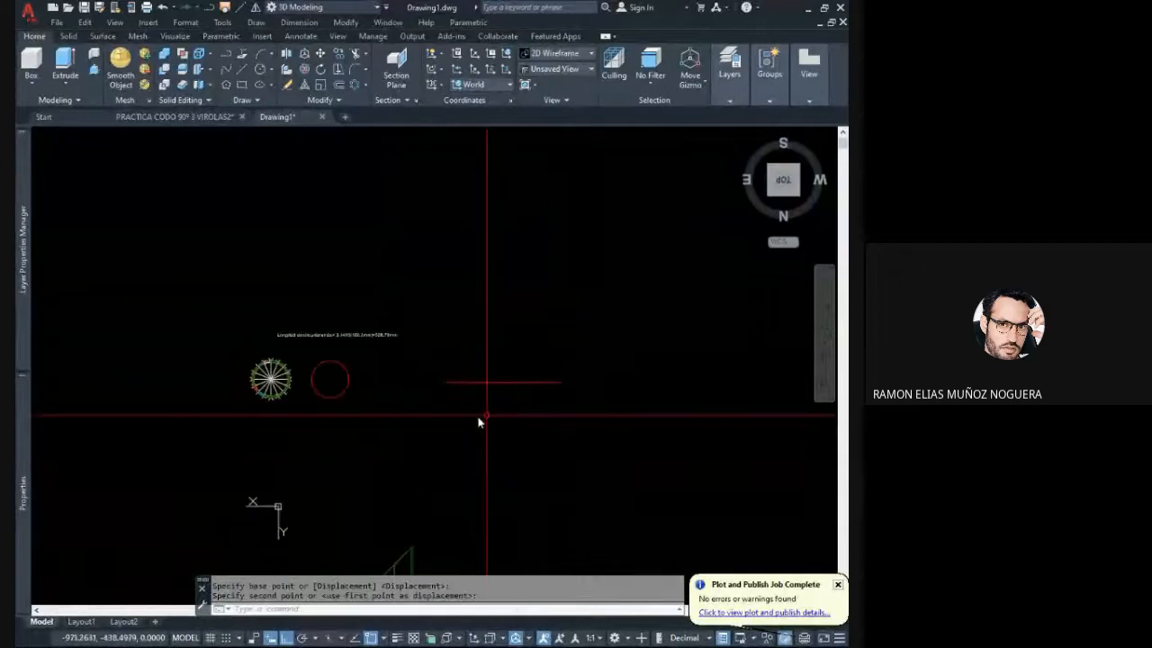
# - Raise the red line along the Z axis in a 3D view to about the copied circle's height
pyautogui.moveTo(495, 371)
pyautogui.keyDown('shift'); pyautogui.mouseDown(button='middle')
pyautogui.moveTo(504, 332)
pyautogui.moveTo(460, 303)
pyautogui.mouseUp(button='middle'); pyautogui.keyUp('shift')
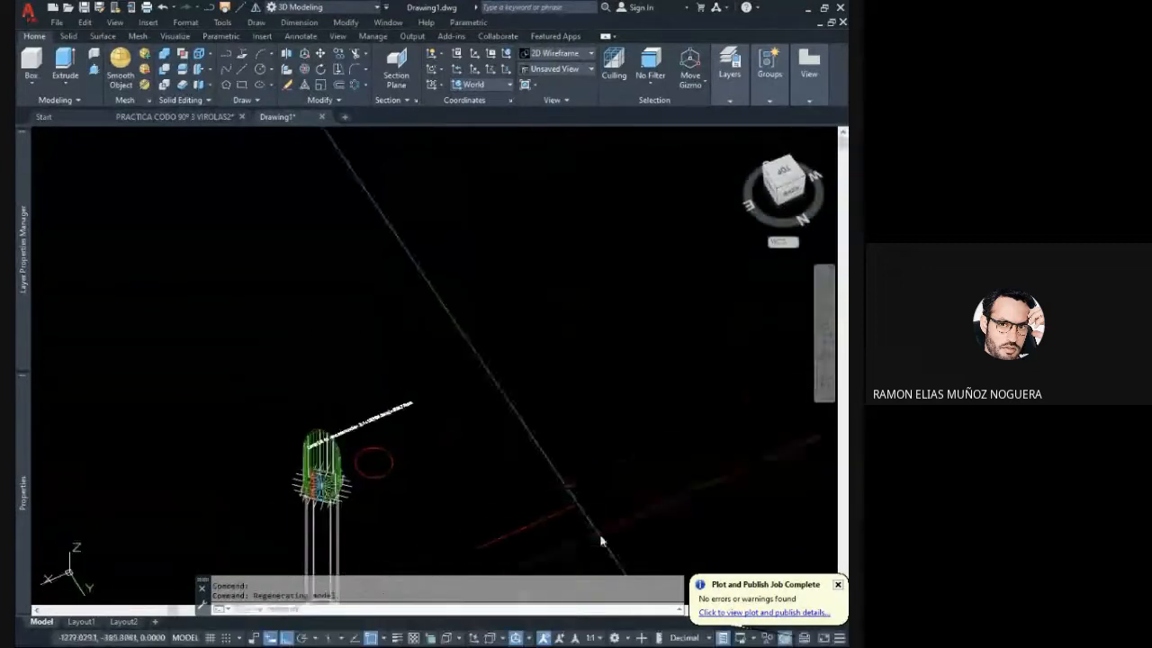
pyautogui.click(599, 534)
pyautogui.click(522, 427)
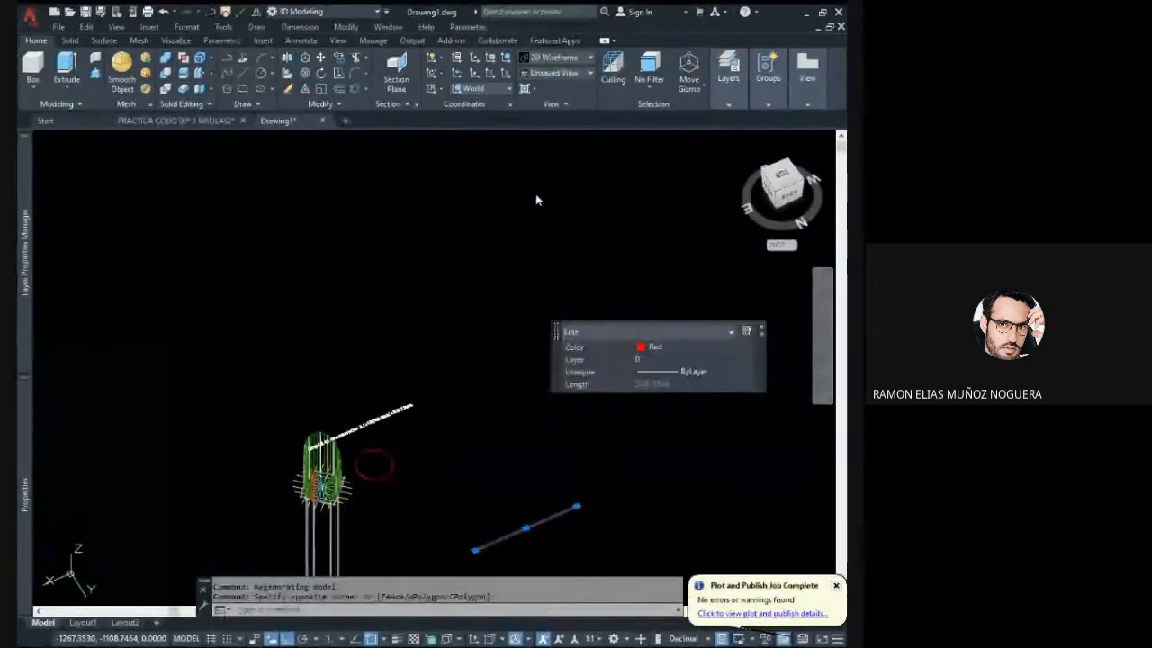
pyautogui.write('m')
pyautogui.press('Return')
pyautogui.click(496, 406)
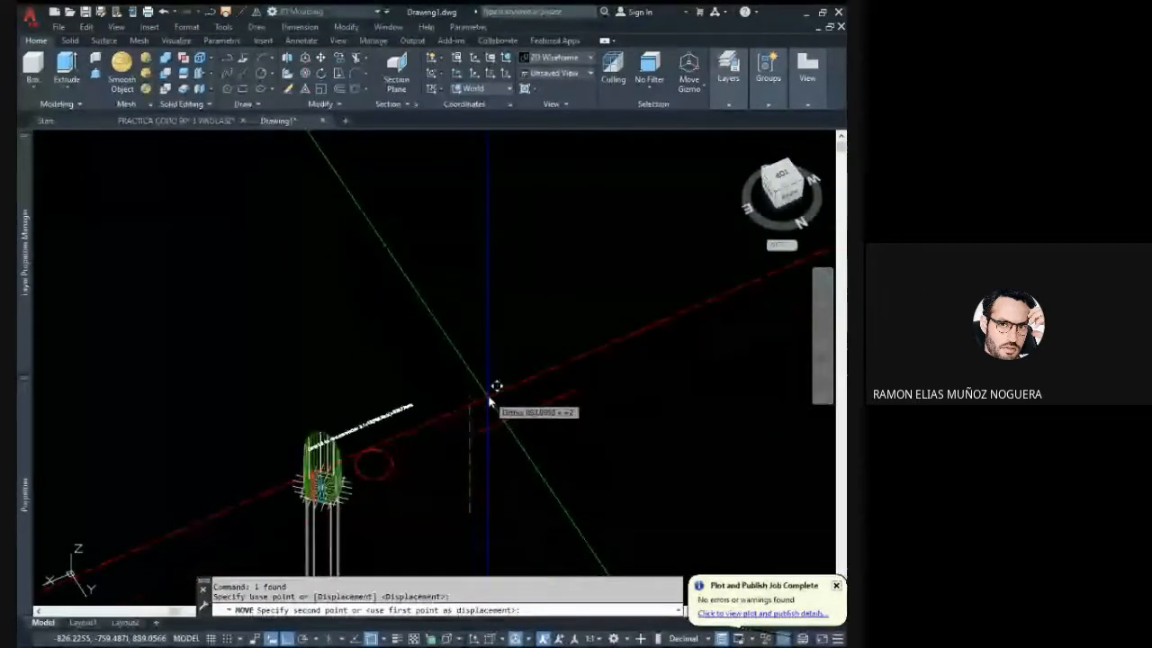
pyautogui.scroll(3, 491, 421)
pyautogui.moveTo(490, 427); pyautogui.dragTo(455, 362, button='middle')
pyautogui.scroll(4, 303, 411)
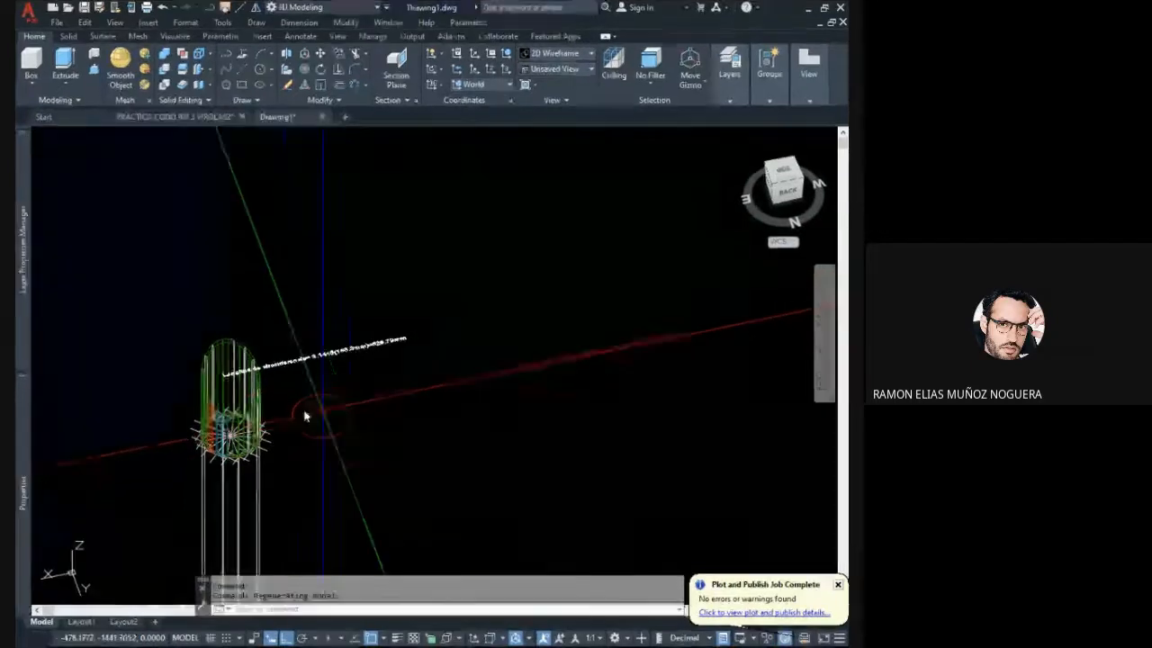
# - Move the red line along the X axis closer to the copied red circle
pyautogui.moveTo(285, 410); pyautogui.dragTo(277, 374, button='middle')
pyautogui.moveTo(428, 345); pyautogui.dragTo(352, 332, button='middle')
pyautogui.click(543, 303)
pyautogui.click(521, 282)
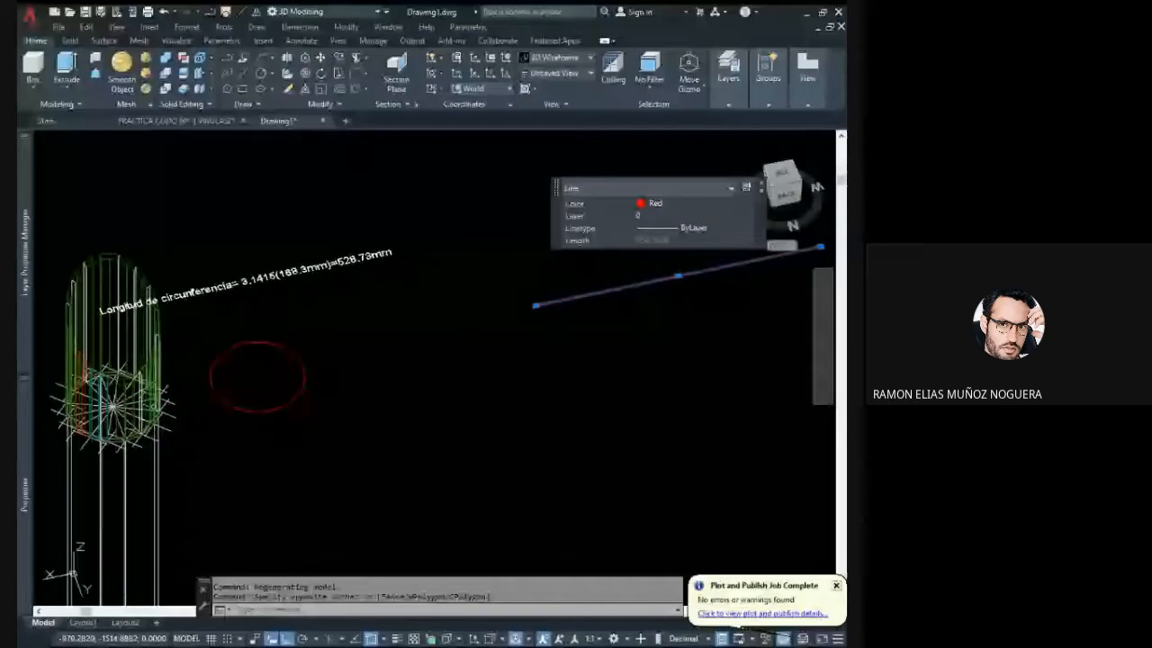
pyautogui.write('m')
pyautogui.press('Return')
pyautogui.click(633, 373)
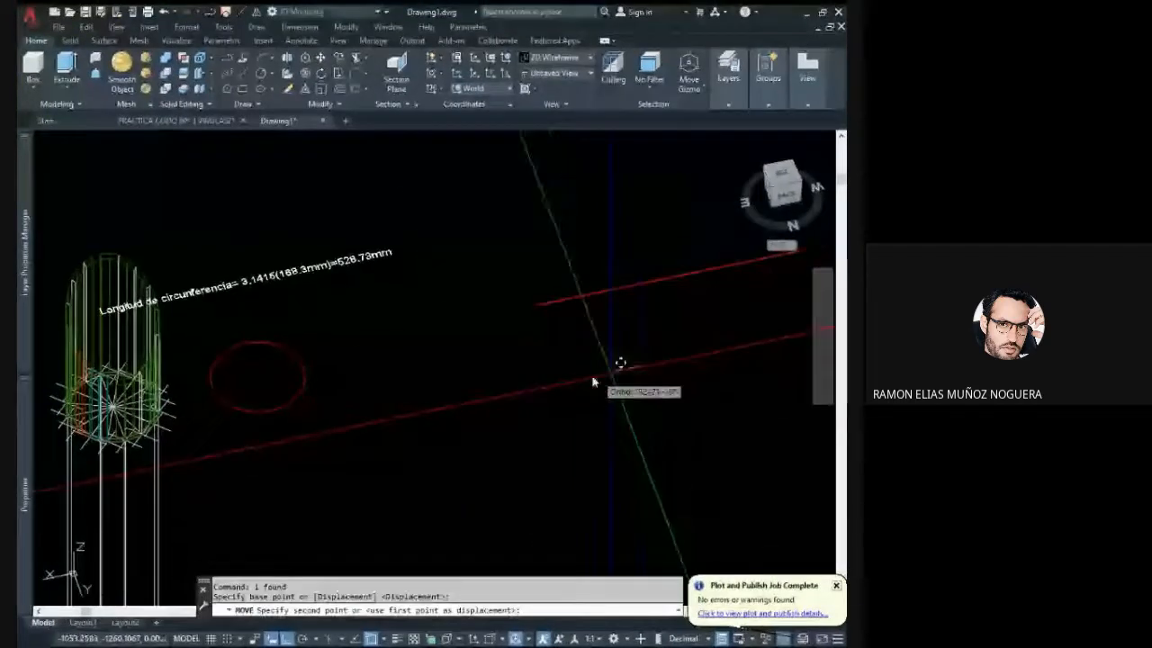
pyautogui.click(454, 421)
pyautogui.moveTo(366, 410); pyautogui.dragTo(524, 362, button='middle')
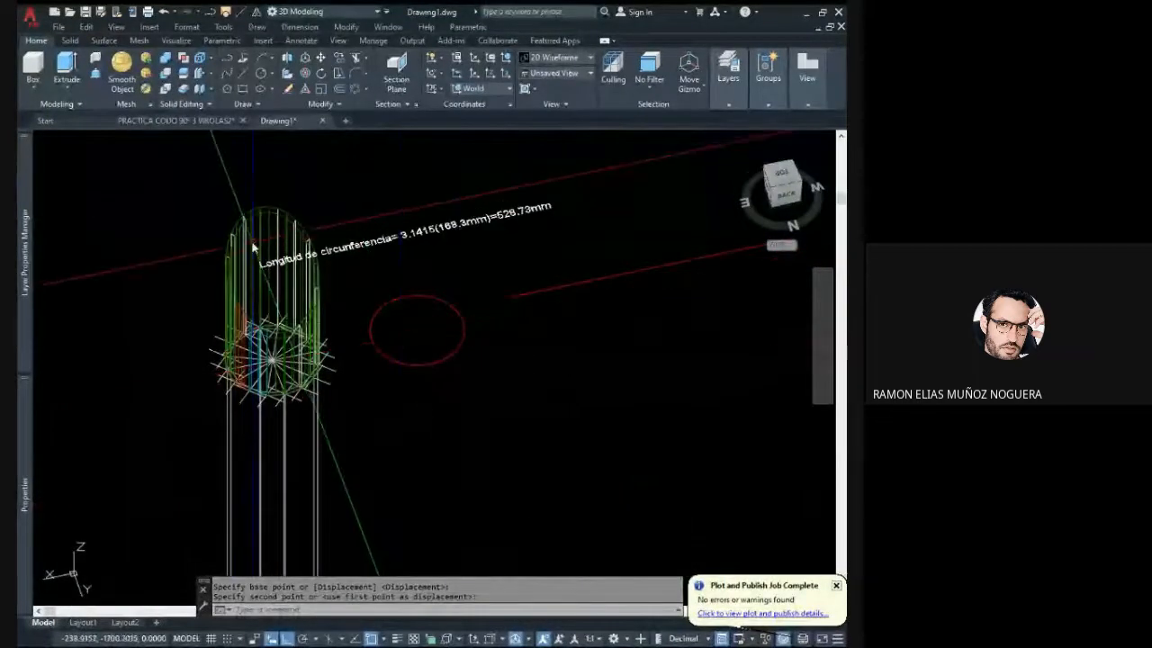
pyautogui.scroll(2, 257, 234)
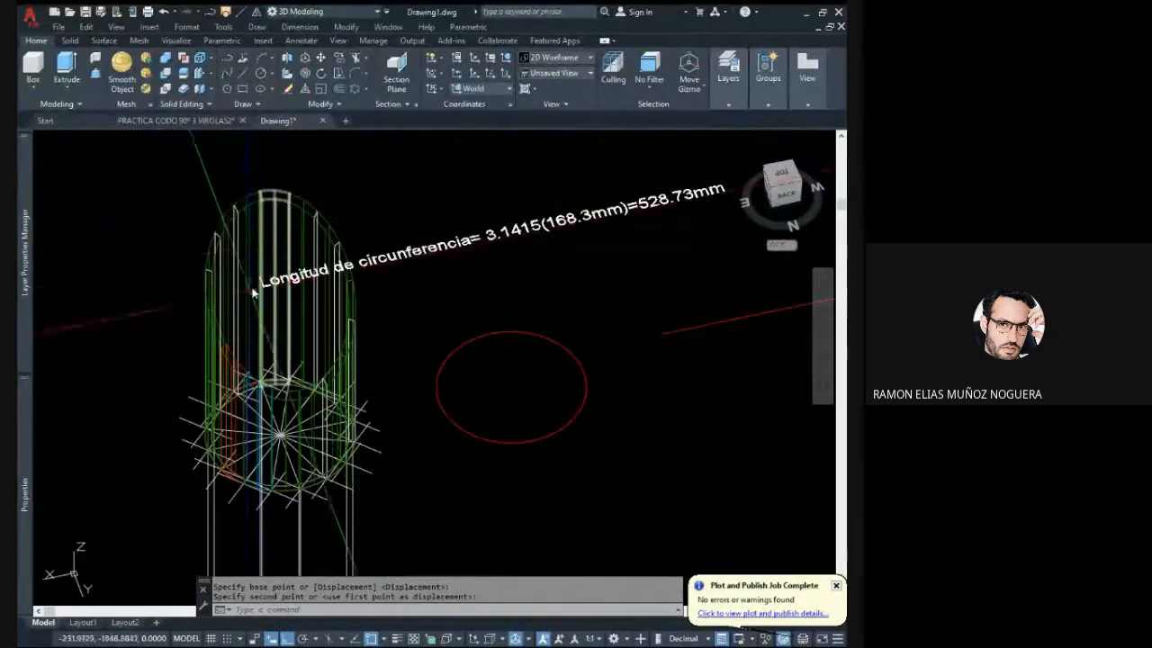
pyautogui.keyDown('shift'); pyautogui.moveTo(245, 324); pyautogui.dragTo(255, 297, button='middle'); pyautogui.keyUp('shift')
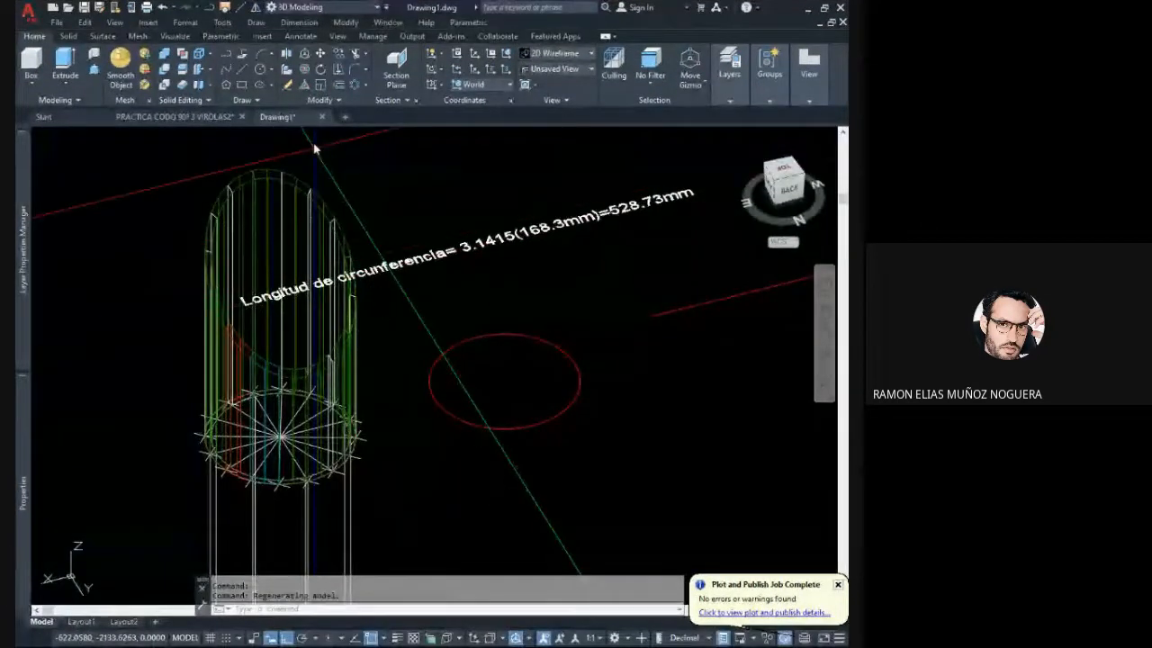
pyautogui.click(243, 69)
pyautogui.scroll(3, 401, 423)
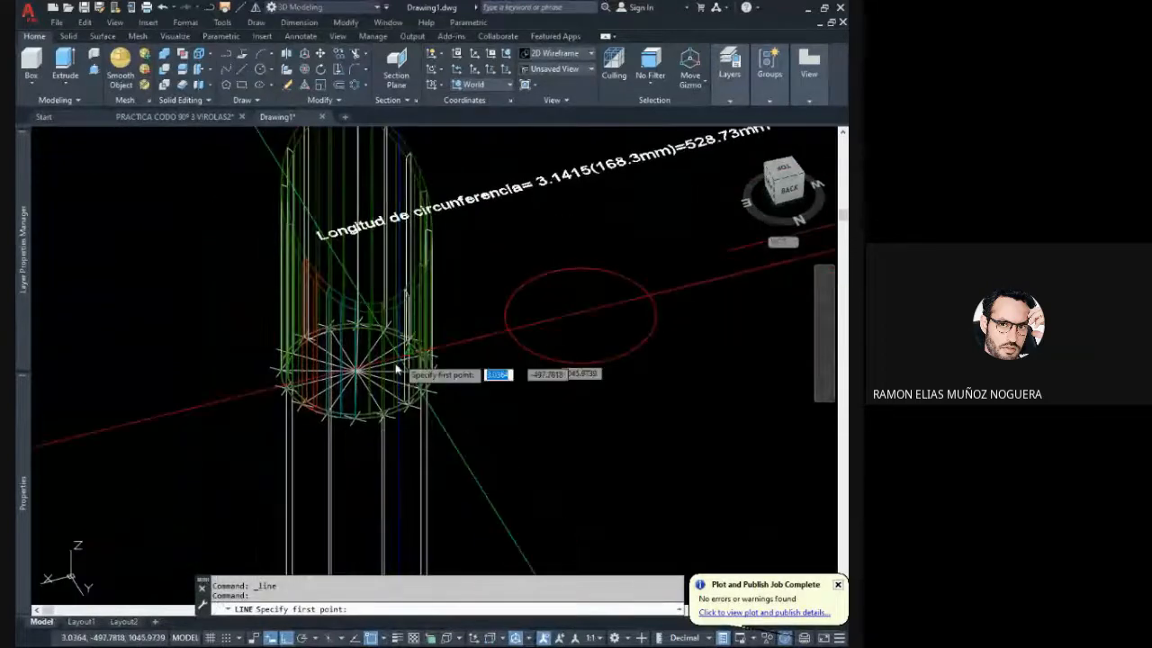
pyautogui.keyDown('shift'); pyautogui.moveTo(396, 407); pyautogui.dragTo(329, 526, button='middle'); pyautogui.keyUp('shift')
pyautogui.keyDown('shift'); pyautogui.moveTo(343, 530); pyautogui.dragTo(387, 429, button='middle'); pyautogui.keyUp('shift')
pyautogui.scroll(4, 387, 429)
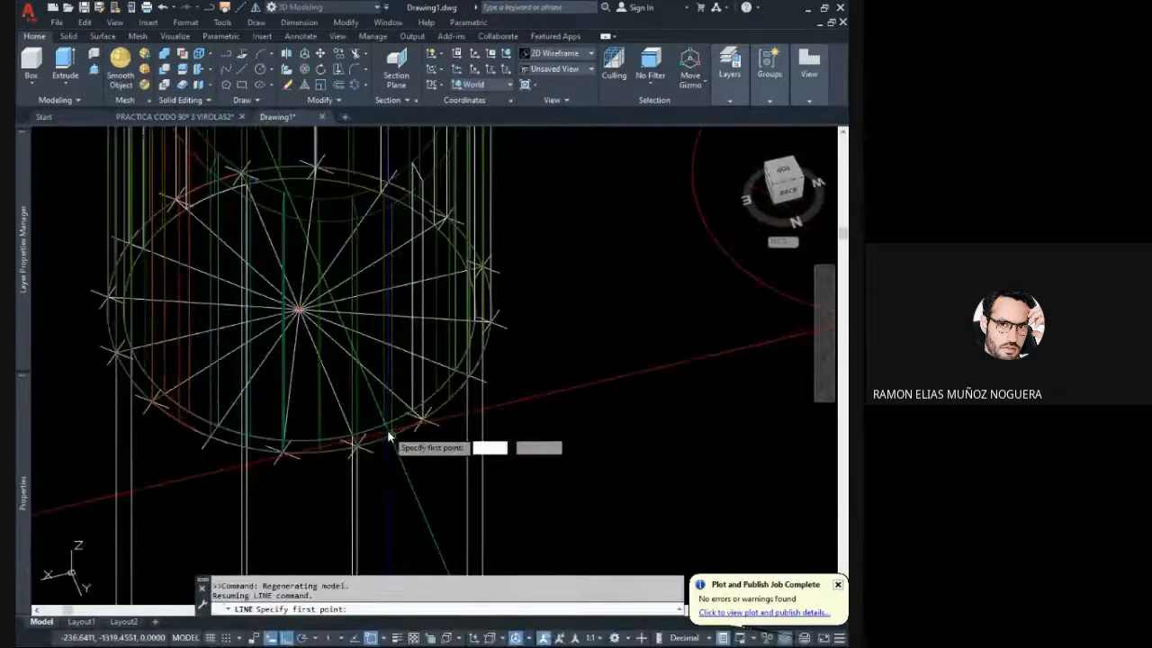
pyautogui.moveTo(396, 212); pyautogui.dragTo(400, 406, button='middle')
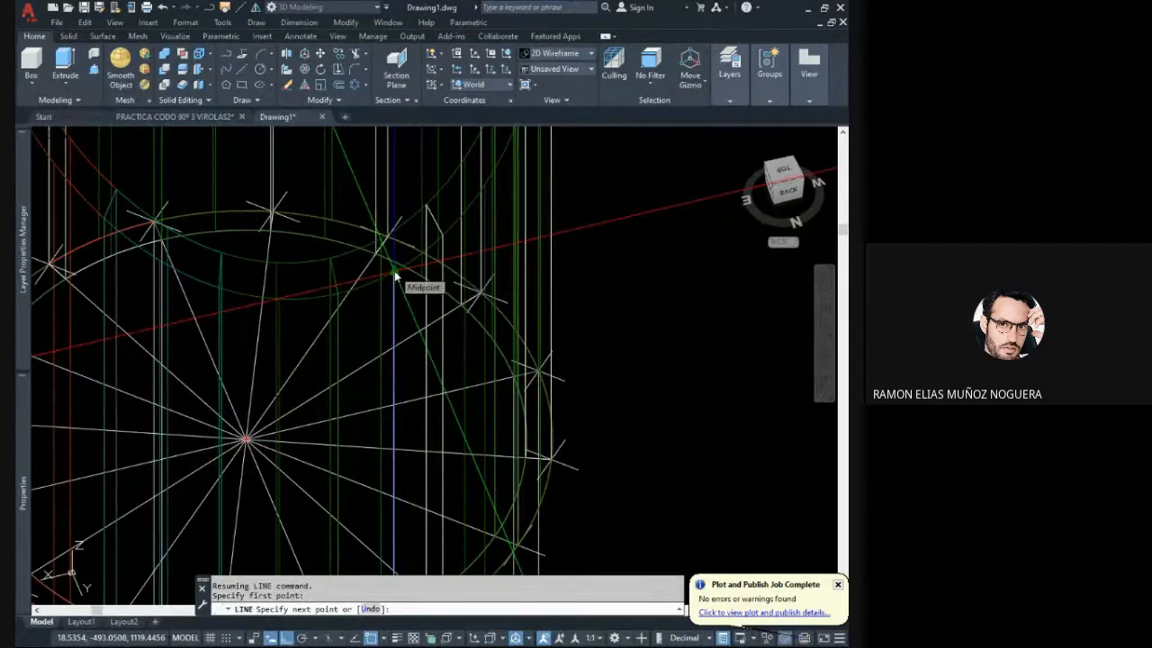
pyautogui.scroll(3, 394, 275)
pyautogui.scroll(-5, 405, 324)
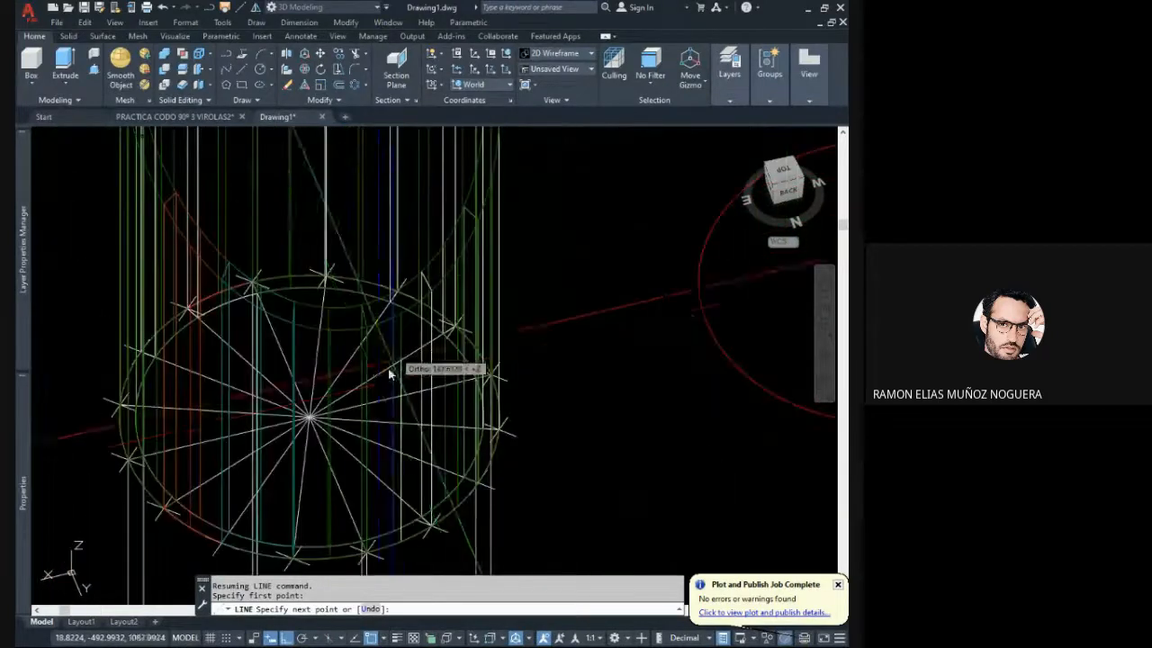
pyautogui.press('Escape')
pyautogui.rightClick(368, 271)
pyautogui.click(372, 271)
pyautogui.moveTo(374, 363); pyautogui.dragTo(395, 301, button='middle')
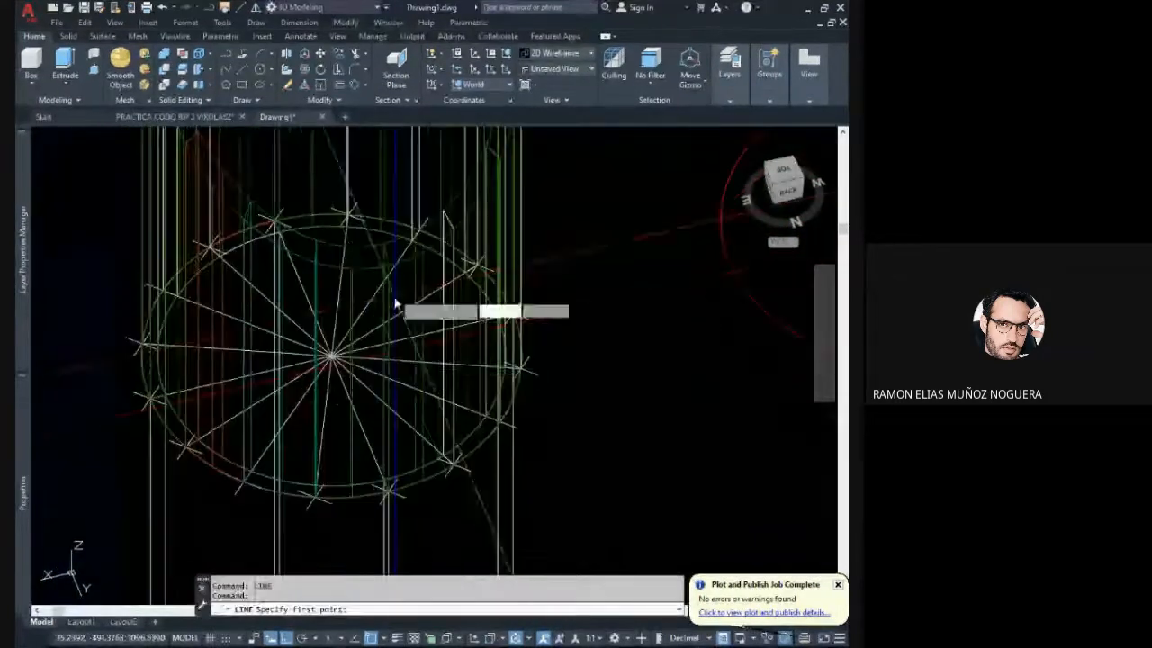
pyautogui.keyDown('shift'); pyautogui.moveTo(414, 351); pyautogui.dragTo(430, 358, button='middle'); pyautogui.keyUp('shift')
pyautogui.press('Escape')
pyautogui.press('Escape')
# - Erase the segment solids forming the half of the mitred pipe nearest the red circle, as seen in the back view
pyautogui.moveTo(378, 308); pyautogui.dragTo(301, 432, button='middle')
pyautogui.keyDown('shift'); pyautogui.moveTo(273, 329); pyautogui.dragTo(342, 346, button='middle'); pyautogui.keyUp('shift')
pyautogui.keyDown('shift'); pyautogui.moveTo(286, 382); pyautogui.dragTo(443, 358, button='middle'); pyautogui.keyUp('shift')
pyautogui.scroll(-2, 440, 354)
pyautogui.moveTo(523, 252); pyautogui.dragTo(479, 307, button='middle')
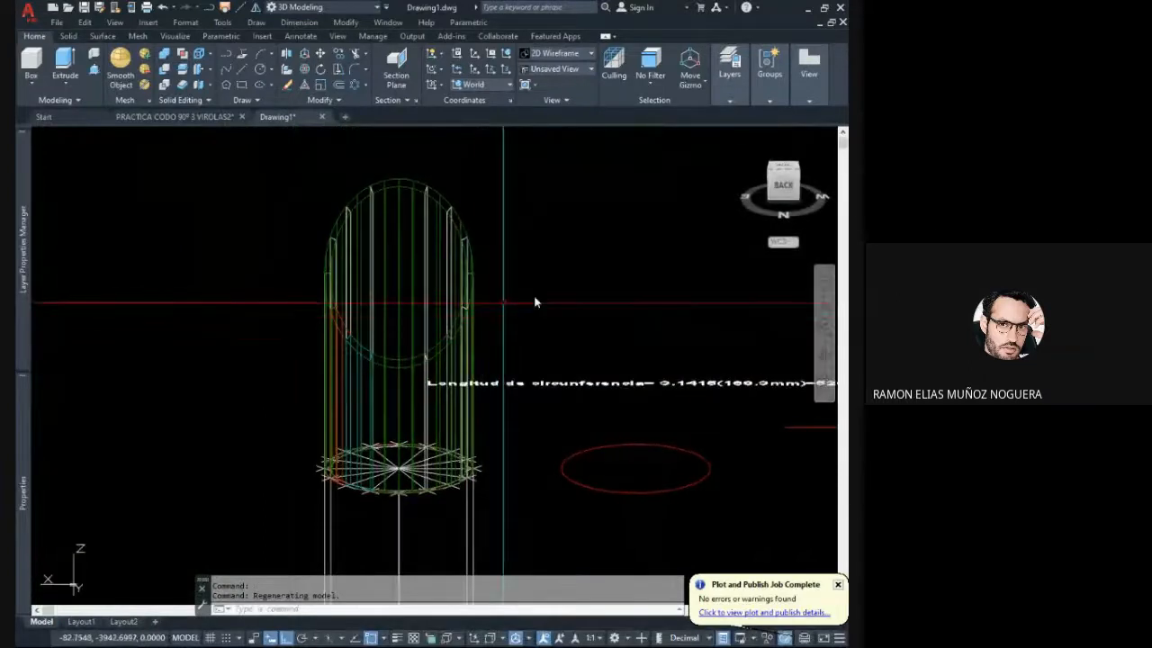
pyautogui.click(776, 201)
pyautogui.scroll(6, 391, 274)
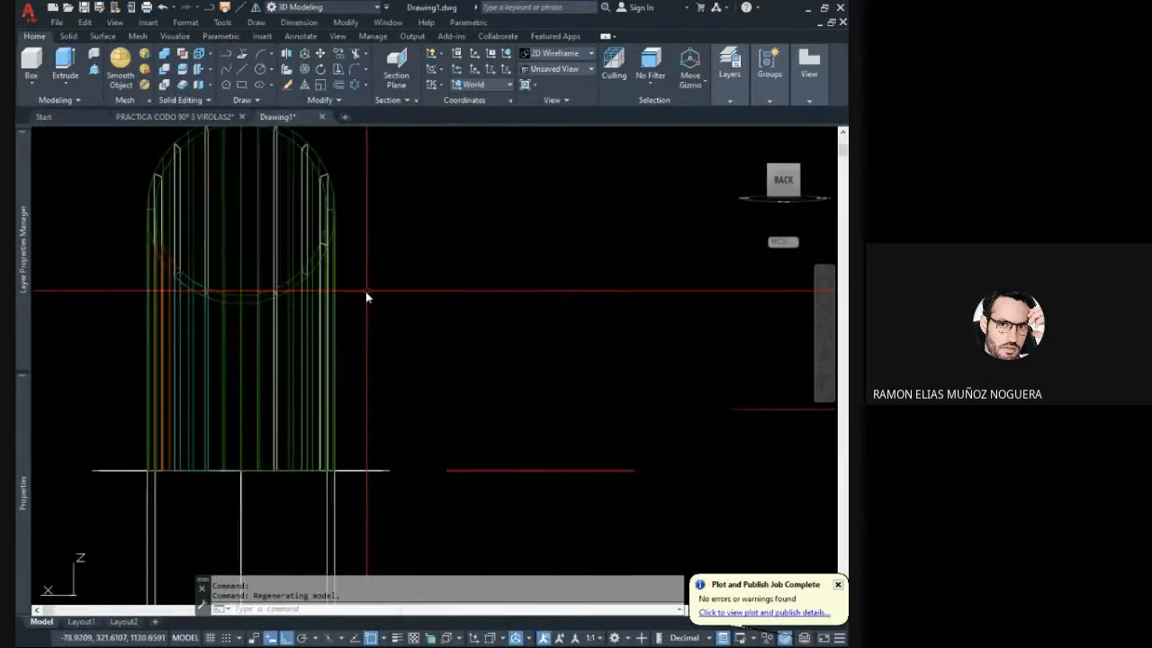
pyautogui.moveTo(367, 292); pyautogui.dragTo(440, 374, button='middle')
pyautogui.click(459, 351)
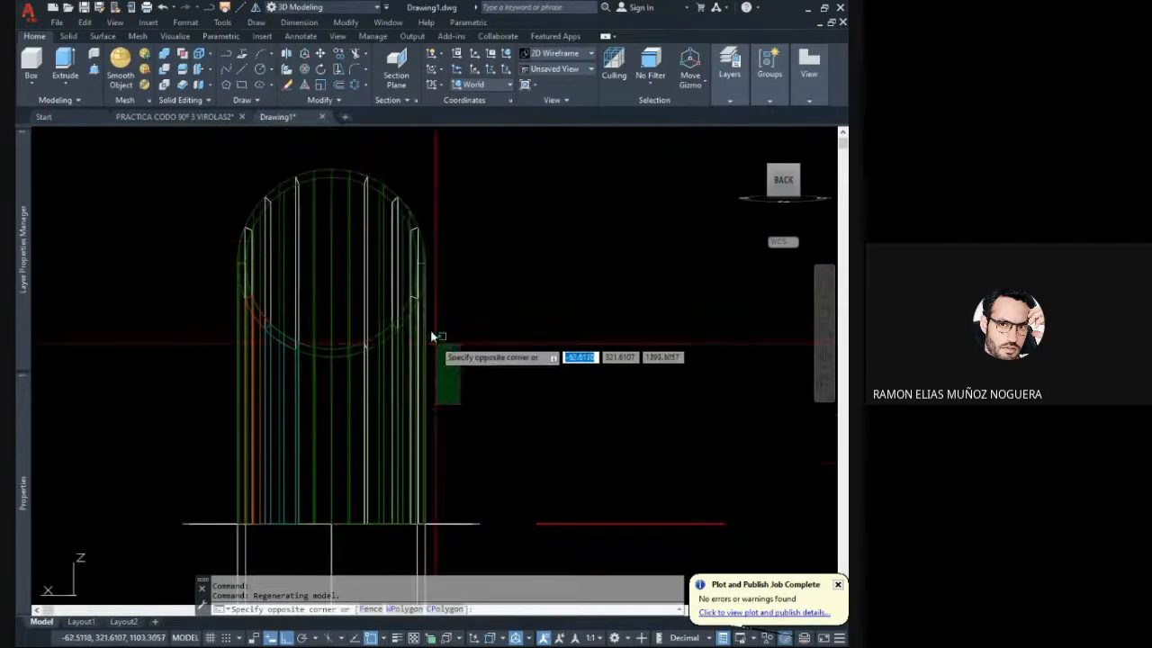
pyautogui.click(336, 169)
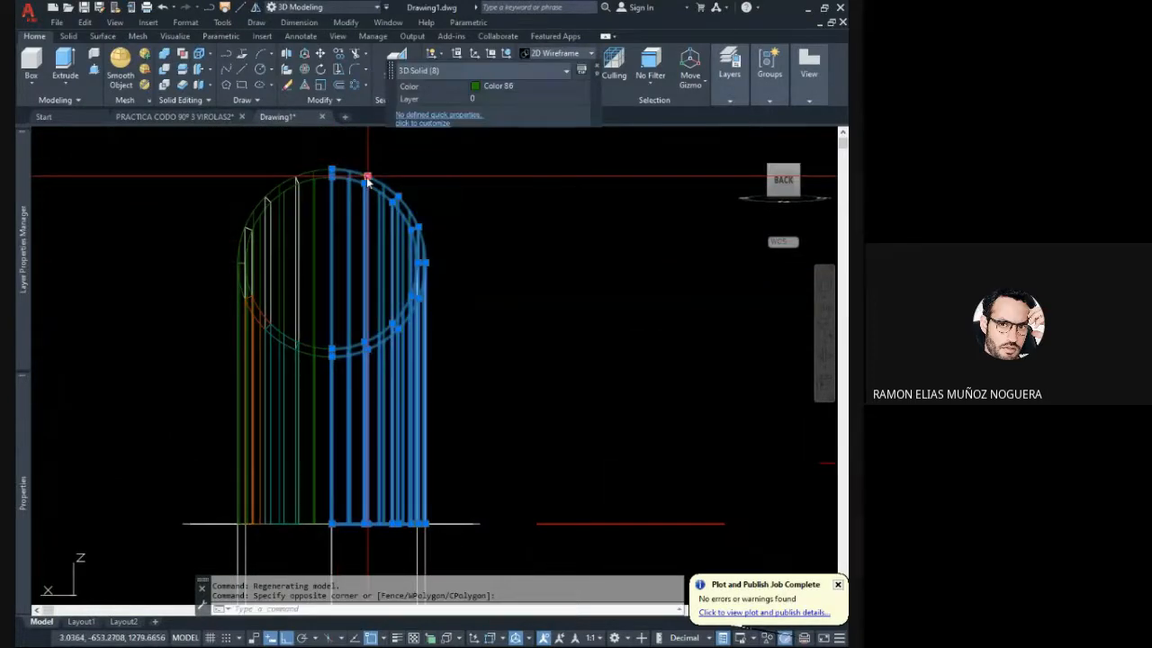
pyautogui.press('Delete')
pyautogui.scroll(-5, 403, 216)
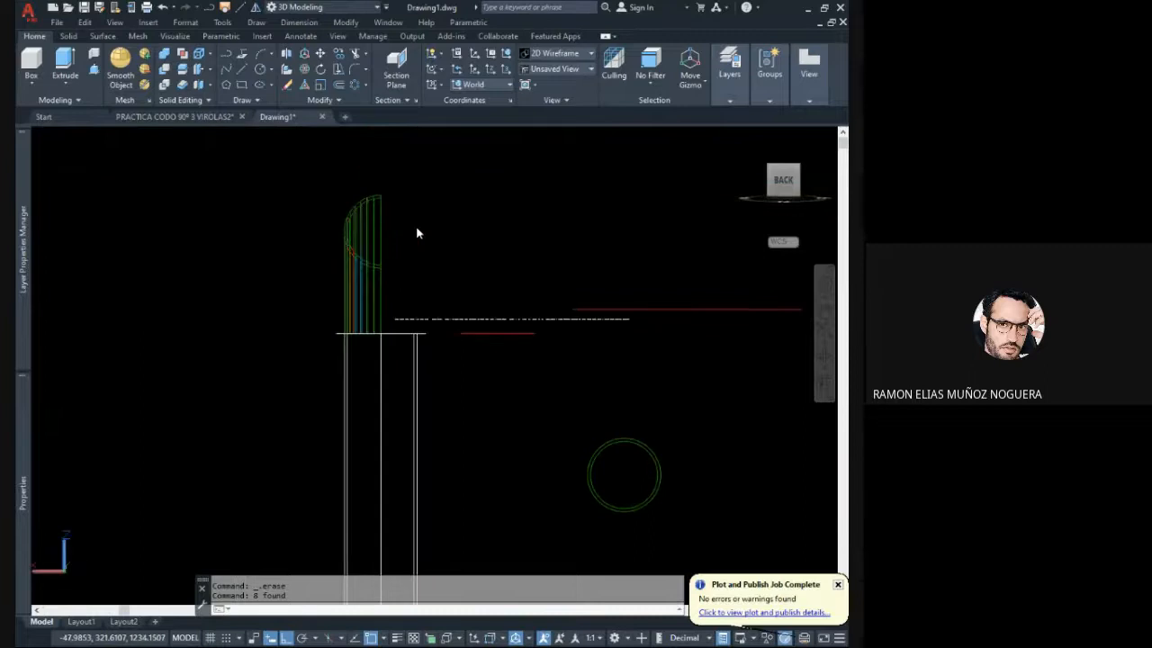
pyautogui.keyDown('shift'); pyautogui.moveTo(417, 233); pyautogui.dragTo(396, 282, button='middle'); pyautogui.keyUp('shift')
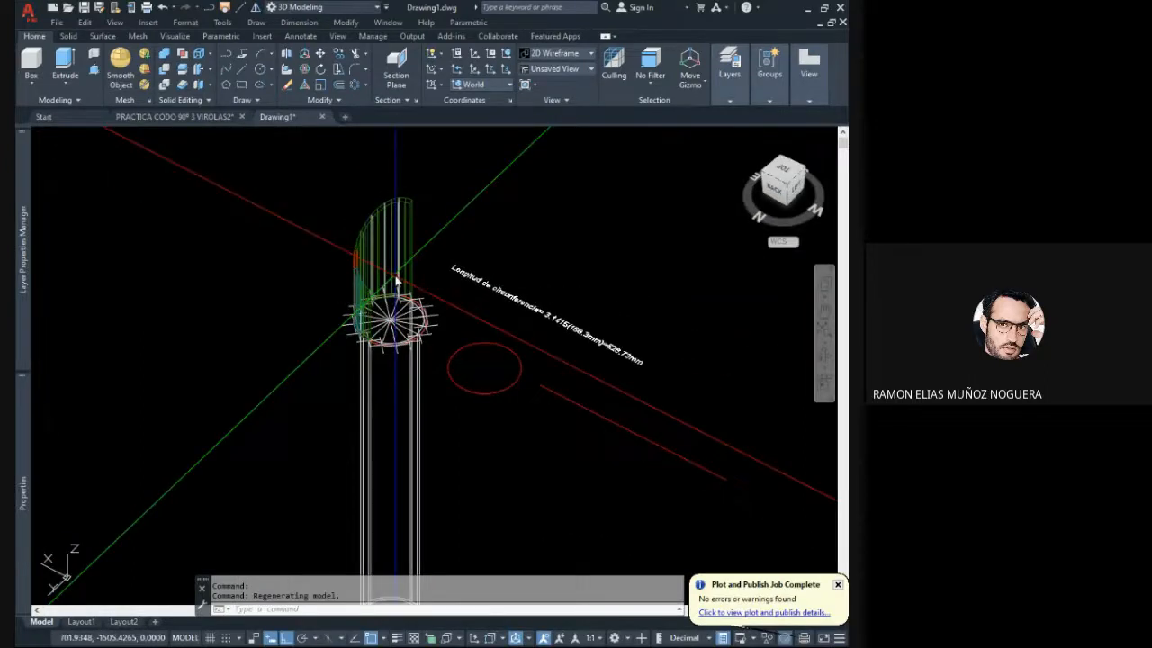
pyautogui.scroll(5, 396, 276)
pyautogui.keyDown('shift'); pyautogui.moveTo(400, 336); pyautogui.dragTo(411, 312, button='middle'); pyautogui.keyUp('shift')
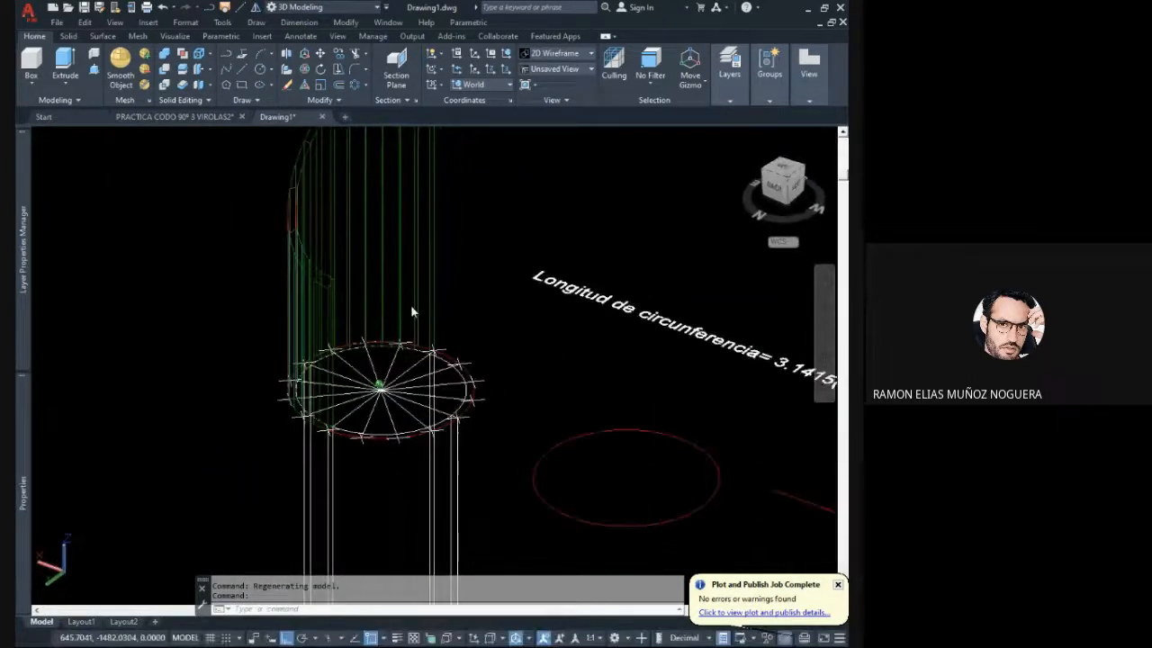
pyautogui.scroll(-4, 411, 312)
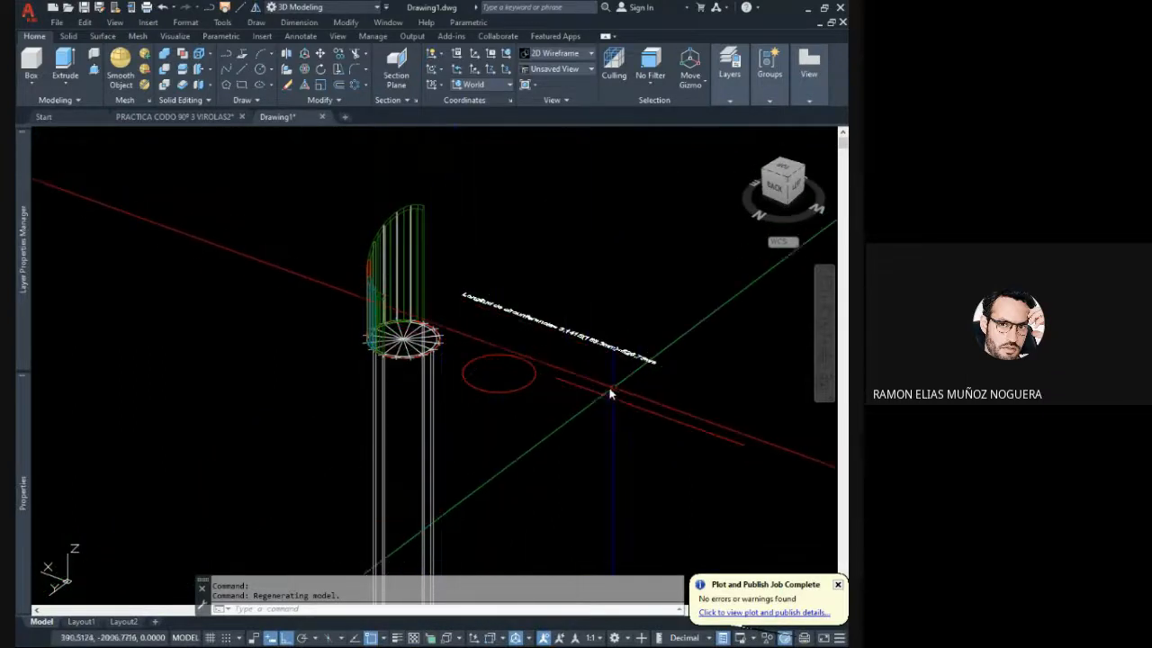
pyautogui.scroll(2, 432, 308)
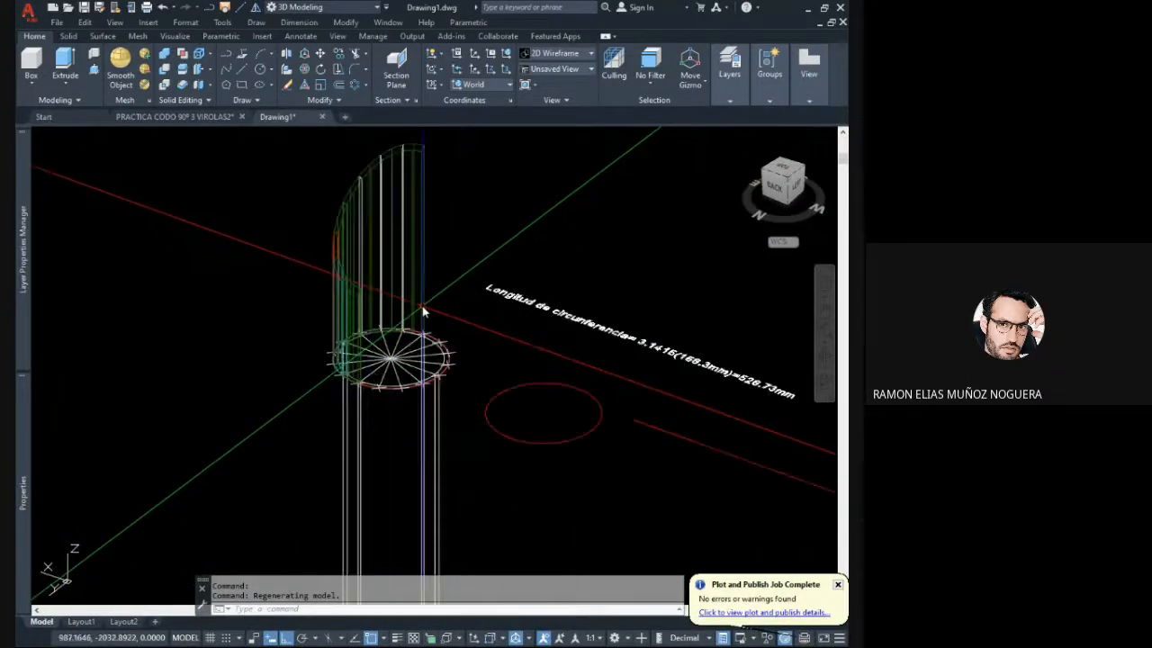
pyautogui.moveTo(438, 304); pyautogui.dragTo(401, 368, button='middle')
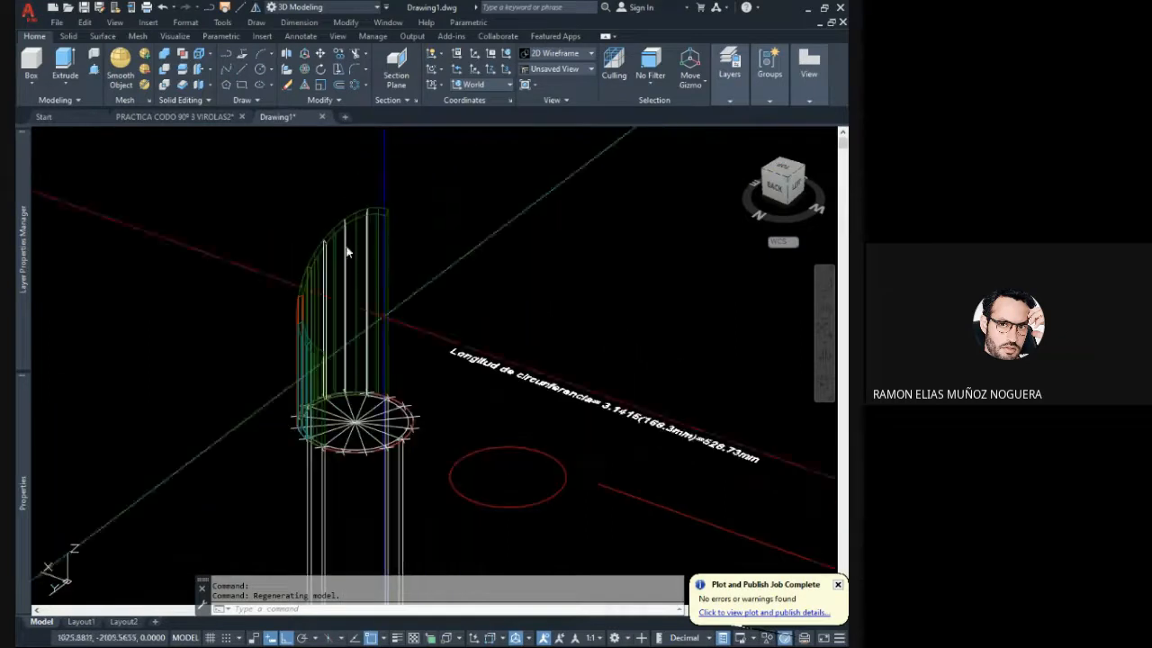
pyautogui.click(242, 70)
pyautogui.scroll(3, 402, 379)
pyautogui.moveTo(401, 380); pyautogui.dragTo(404, 342, button='middle')
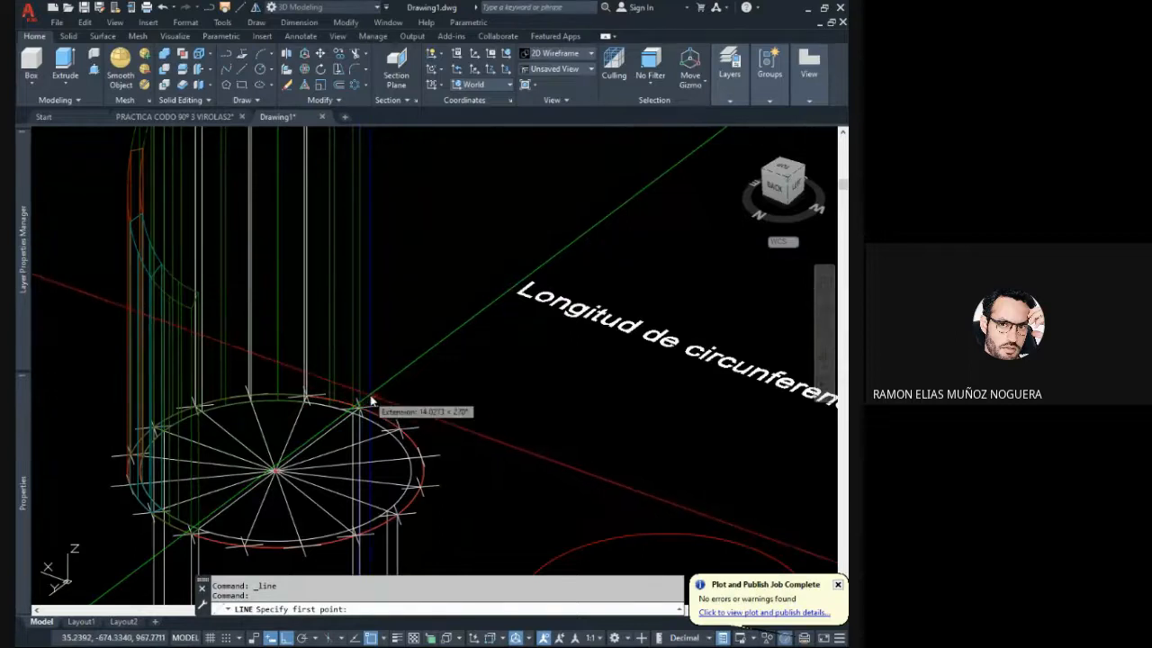
pyautogui.moveTo(370, 394); pyautogui.dragTo(331, 243, button='middle')
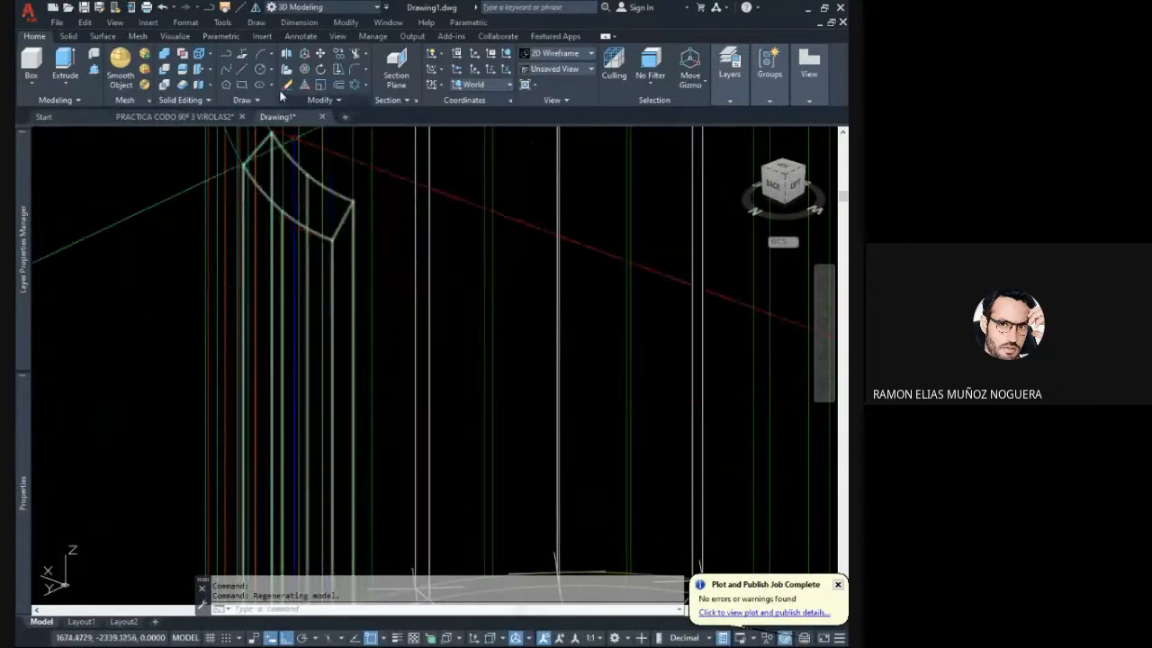
# - Draw an orthogonal line along the X axis from the lowest corner of the remaining pipe segments' mitred face outward past the pipe
pyautogui.click(260, 54)
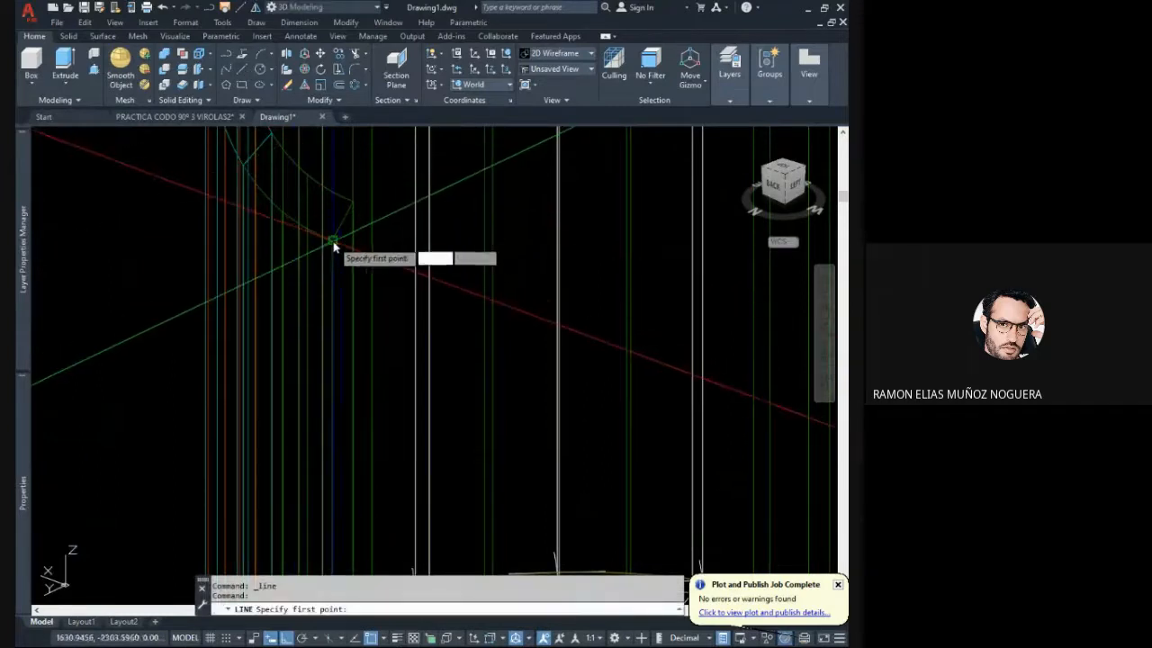
pyautogui.scroll(-3, 334, 242)
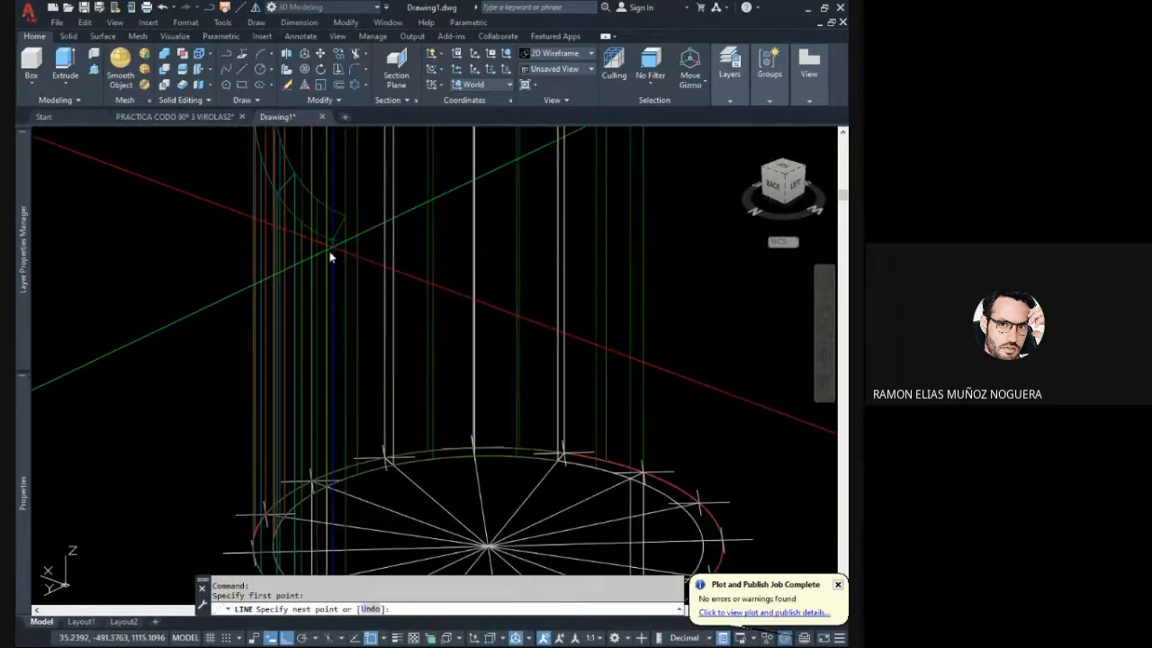
pyautogui.moveTo(273, 250); pyautogui.dragTo(325, 294, button='middle')
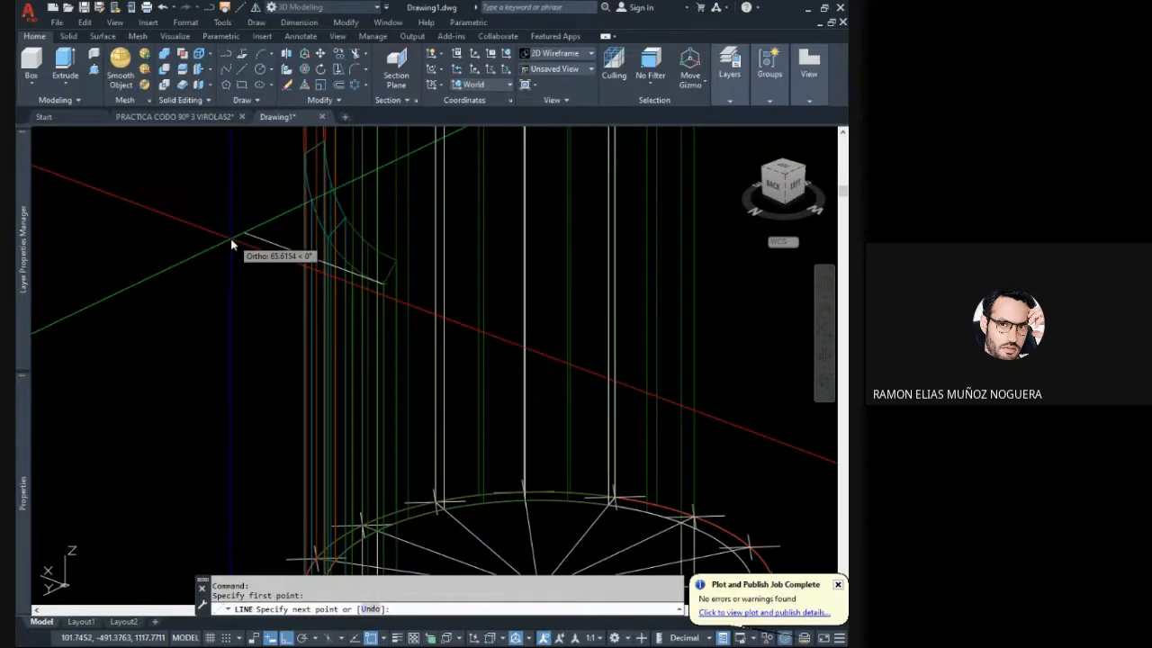
pyautogui.press('Escape')
# - Examine how the new line sits against the mitred pipe segments and the divided base circle
pyautogui.scroll(-4, 270, 268)
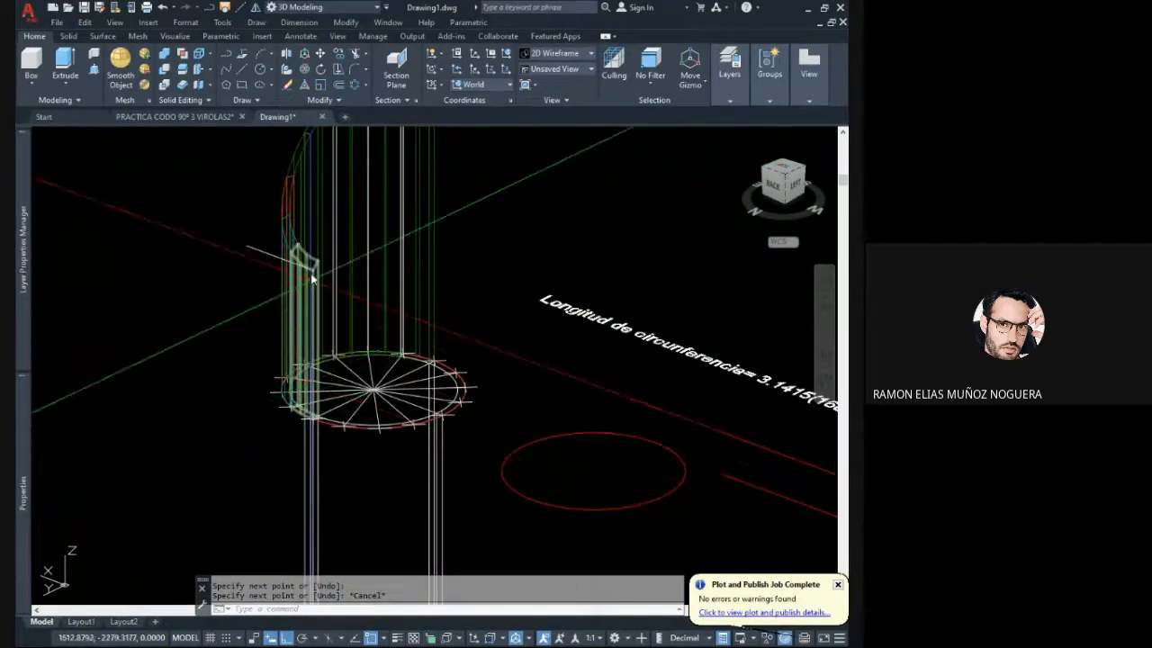
pyautogui.scroll(5, 309, 347)
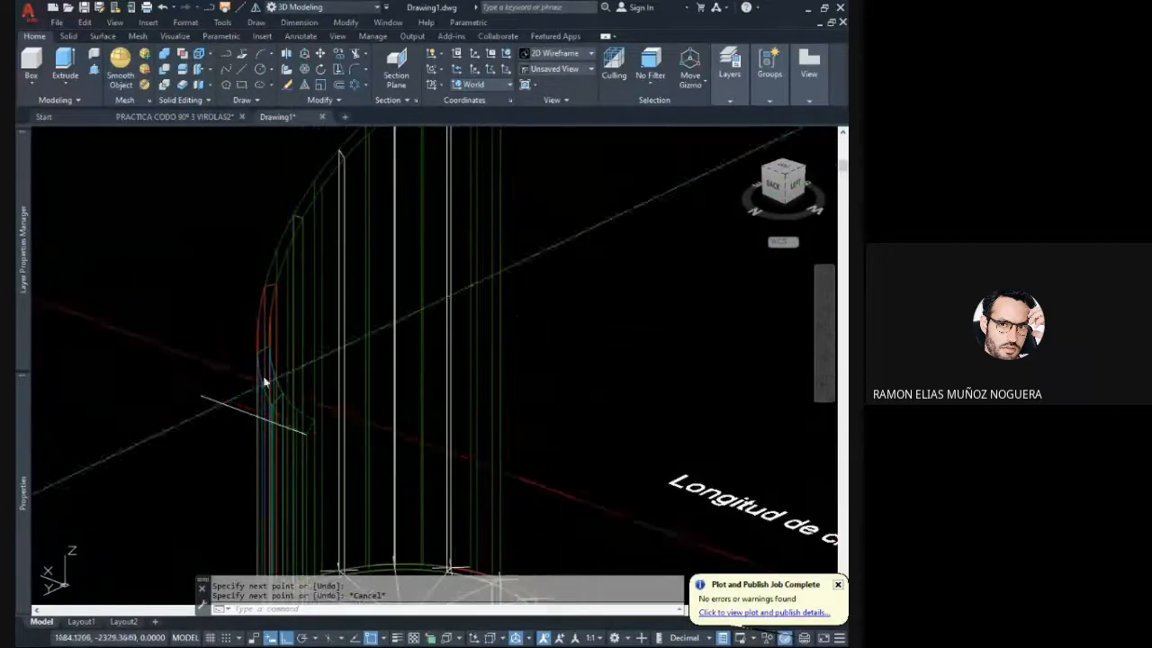
pyautogui.scroll(-3, 268, 299)
pyautogui.moveTo(312, 429); pyautogui.dragTo(358, 335, button='middle')
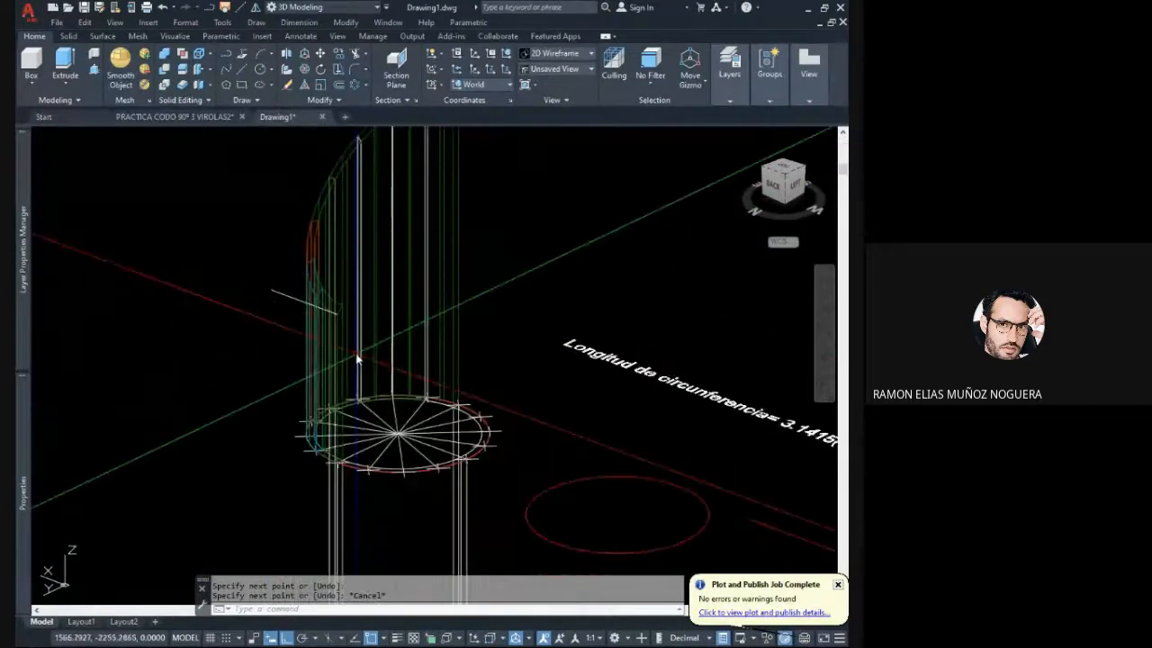
pyautogui.scroll(3, 358, 355)
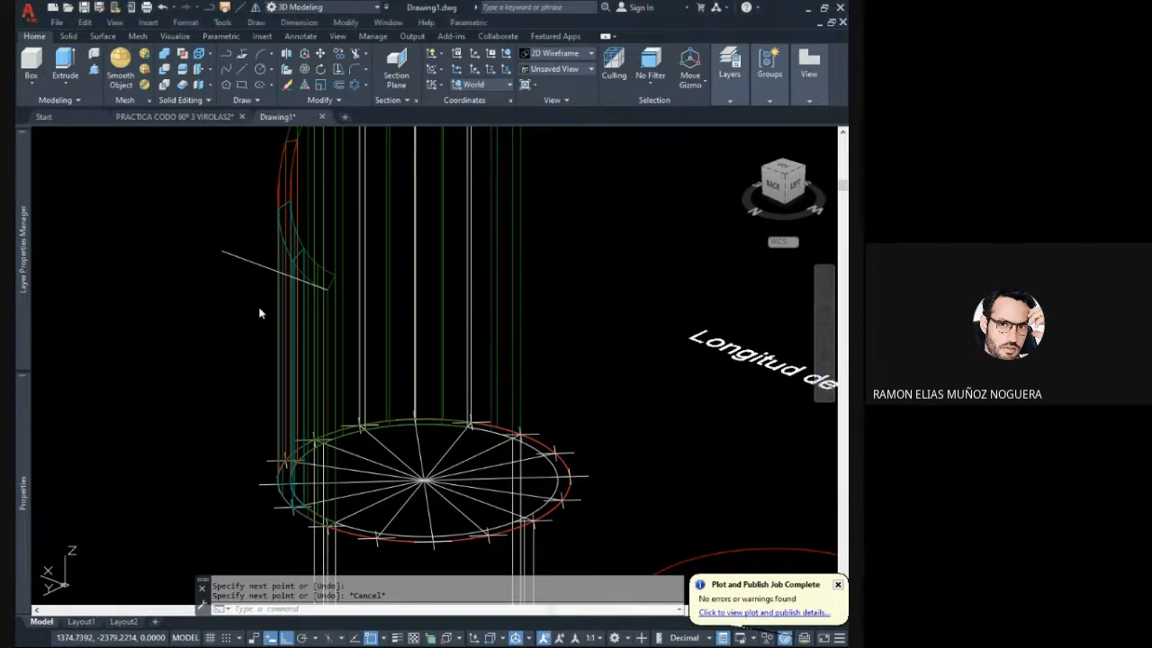
pyautogui.scroll(2, 323, 343)
pyautogui.moveTo(323, 342)
pyautogui.mouseDown(button='middle')
pyautogui.moveTo(303, 268)
pyautogui.moveTo(315, 296)
pyautogui.mouseUp(button='middle')
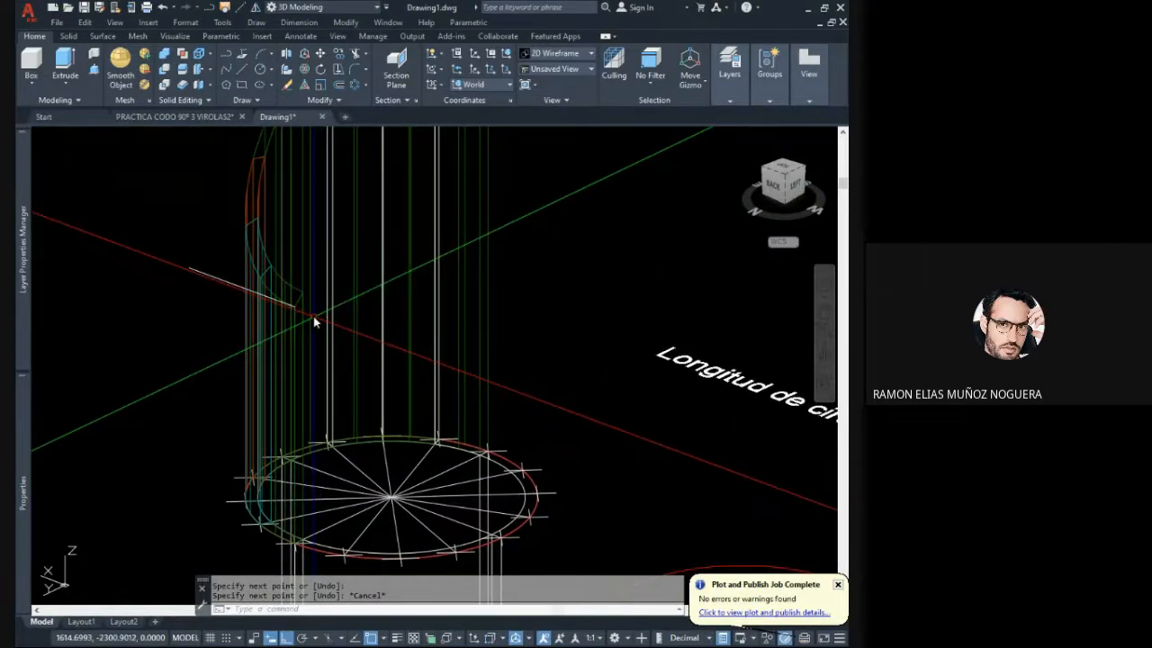
pyautogui.scroll(2, 295, 312)
pyautogui.scroll(-2, 291, 323)
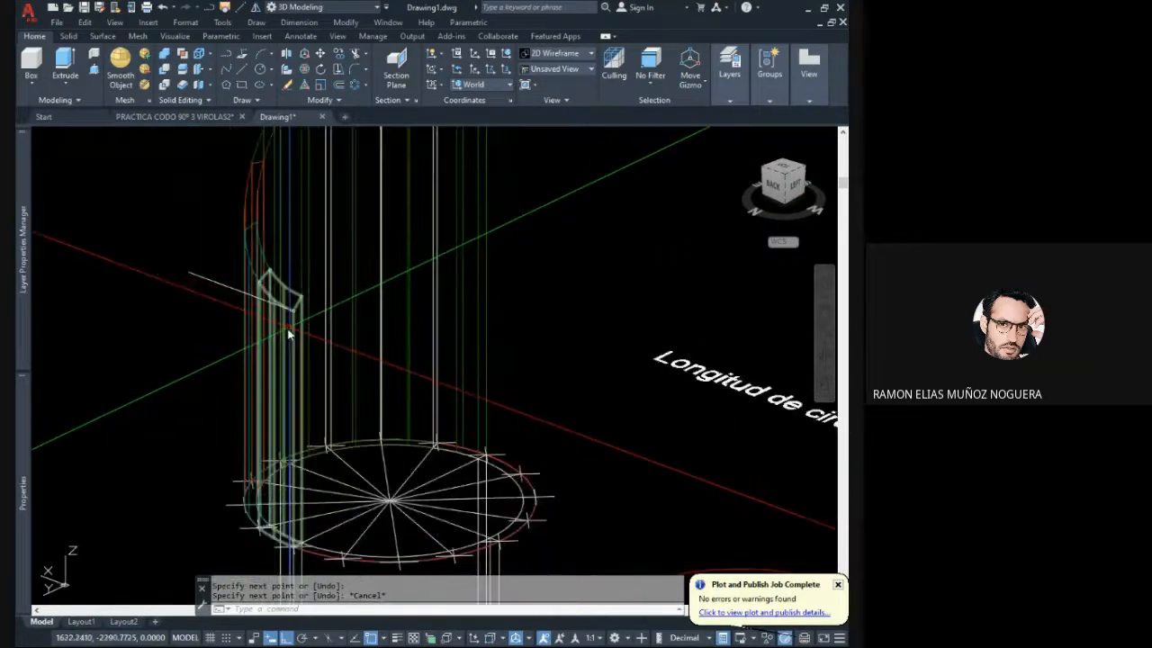
pyautogui.moveTo(288, 334)
pyautogui.keyDown('shift'); pyautogui.mouseDown(button='middle')
pyautogui.moveTo(278, 329)
pyautogui.moveTo(298, 329)
pyautogui.moveTo(285, 334)
pyautogui.moveTo(297, 354)
pyautogui.mouseUp(button='middle'); pyautogui.keyUp('shift')
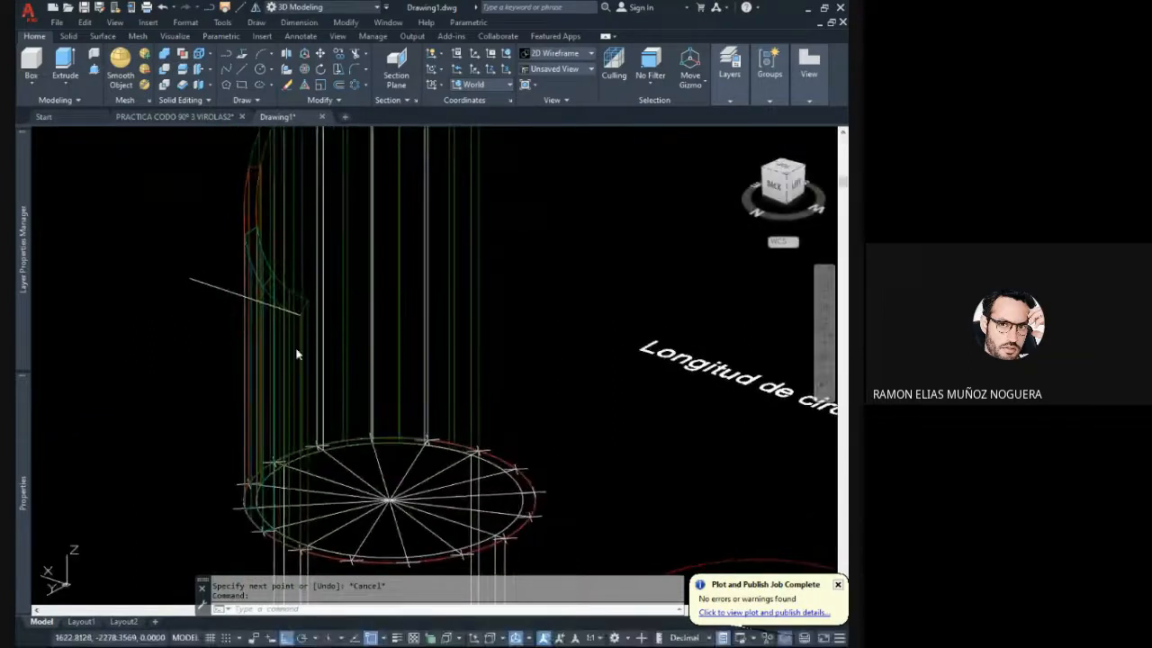
pyautogui.scroll(-2, 297, 353)
pyautogui.scroll(-3, 304, 339)
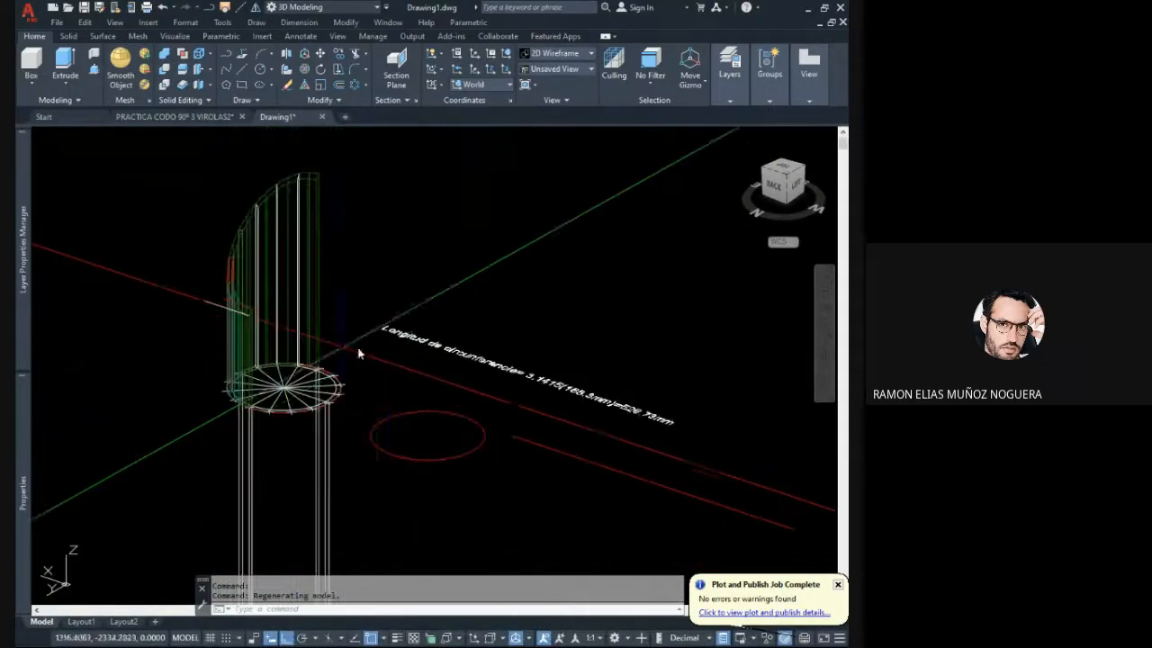
pyautogui.scroll(3, 286, 342)
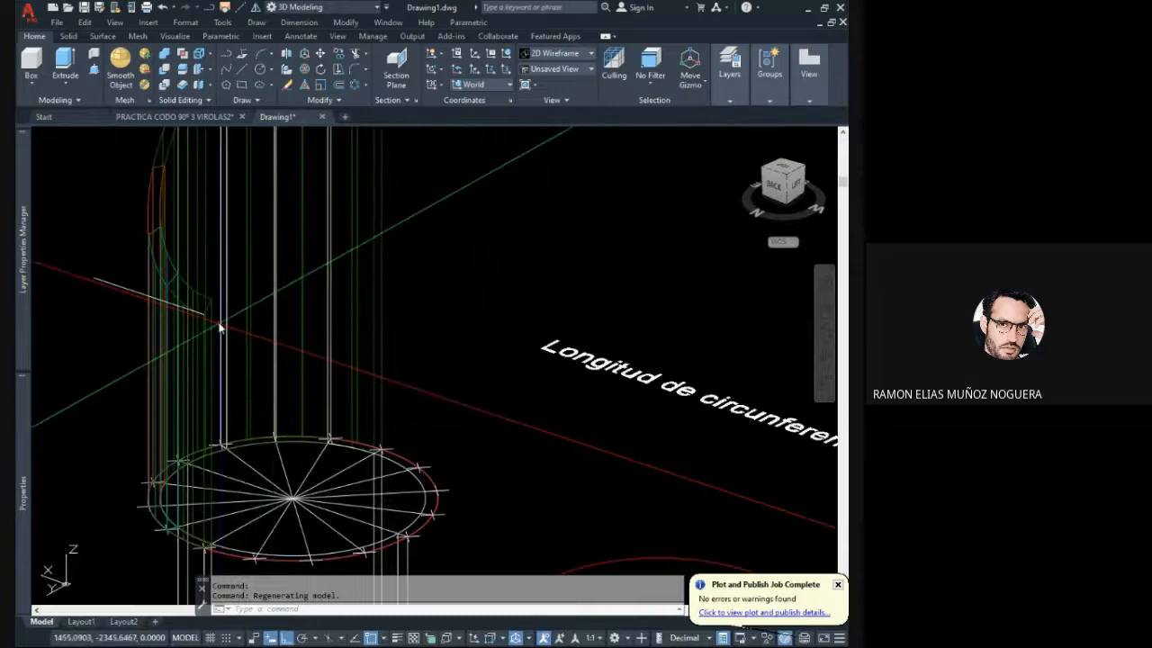
pyautogui.moveTo(218, 326)
pyautogui.mouseDown(button='middle')
pyautogui.moveTo(259, 292)
pyautogui.moveTo(295, 378)
pyautogui.mouseUp(button='middle')
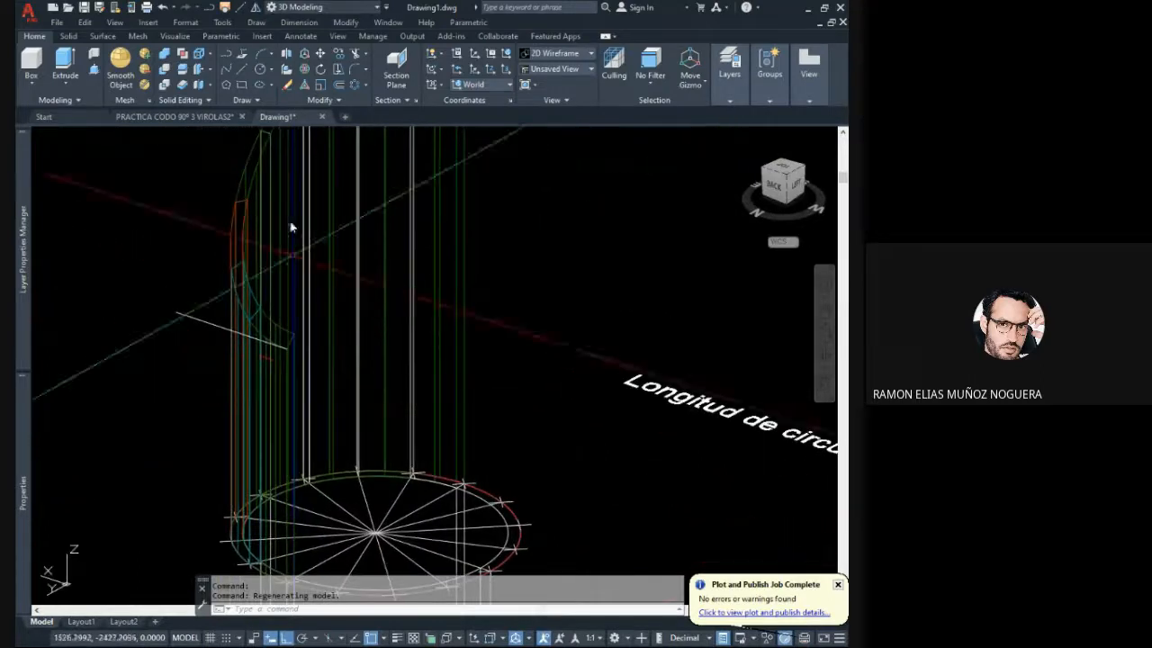
# - Slice all the pipe segments with a plane parallel to XY through the mitred face's lowest corner, keeping both sides
pyautogui.click(185, 72)
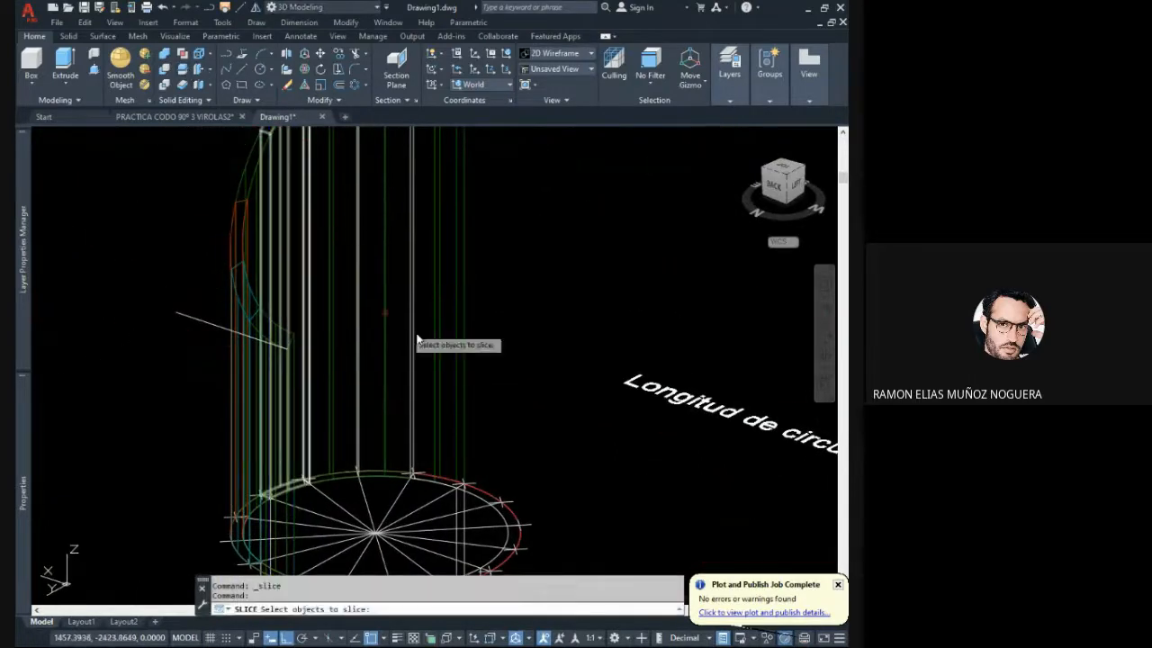
pyautogui.click(212, 374)
pyautogui.click(488, 404)
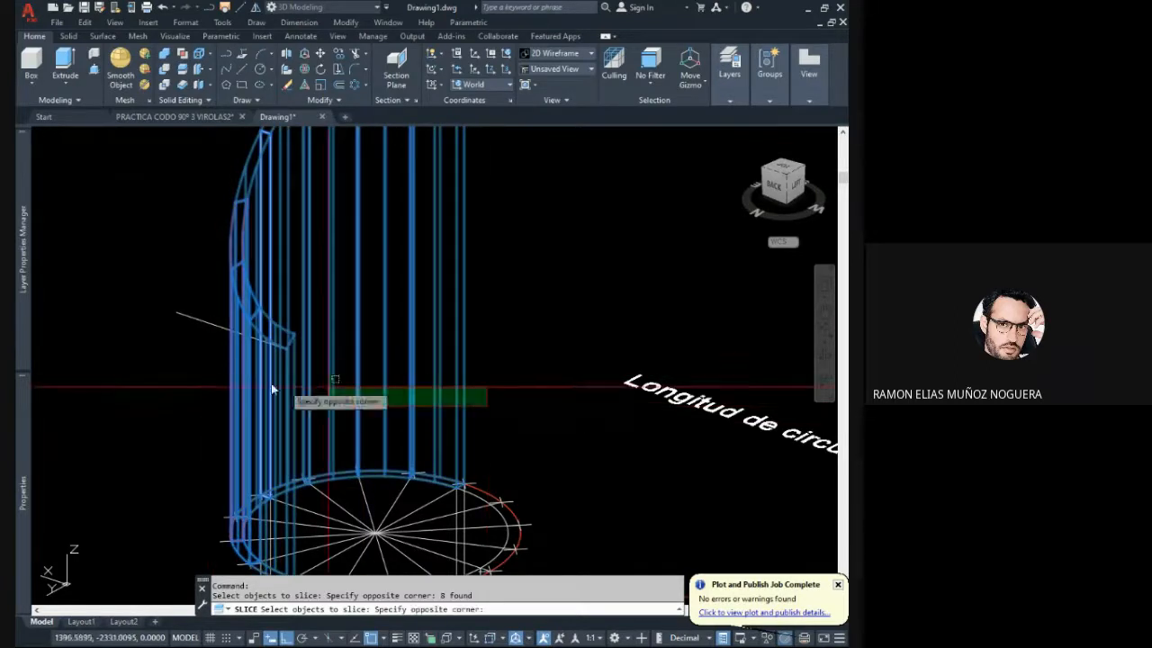
pyautogui.click(185, 377)
pyautogui.moveTo(186, 377); pyautogui.dragTo(234, 350, button='middle')
pyautogui.press('Return')
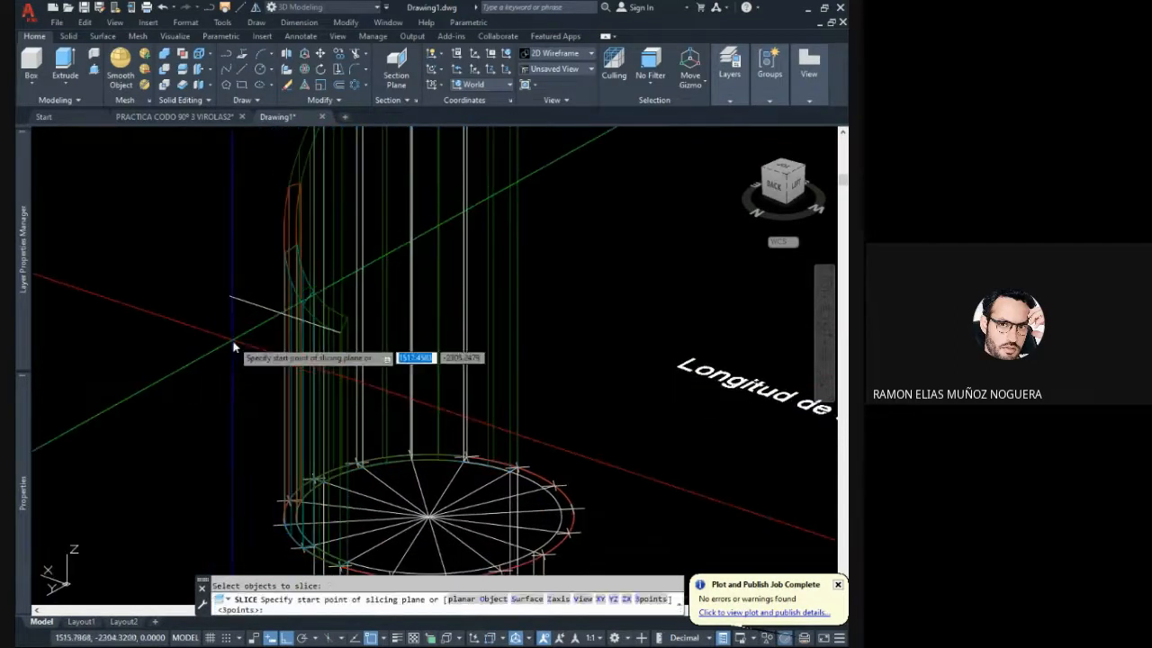
pyautogui.moveTo(333, 333); pyautogui.dragTo(337, 282, button='middle')
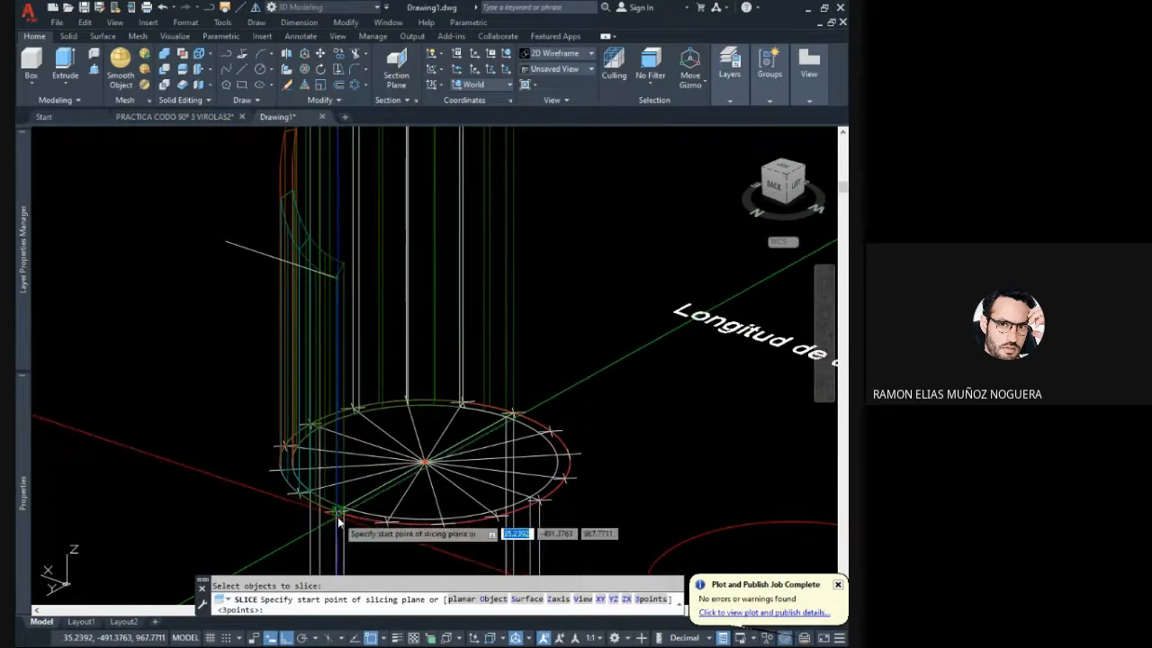
pyautogui.moveTo(352, 340); pyautogui.dragTo(351, 414, button='middle')
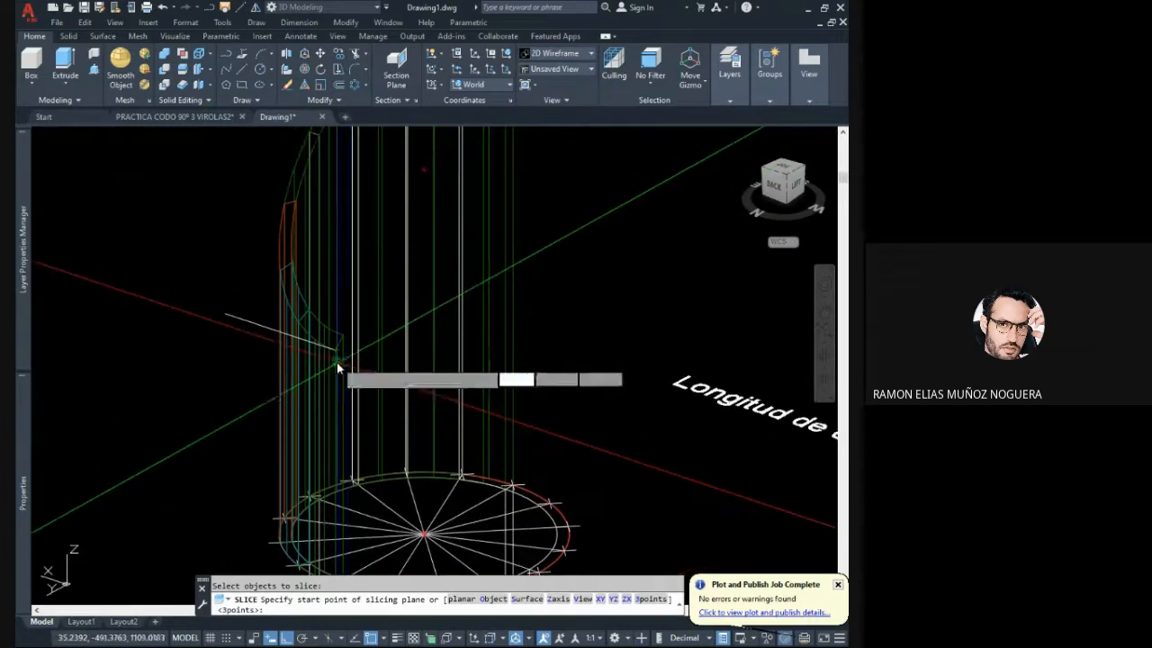
pyautogui.scroll(5, 340, 360)
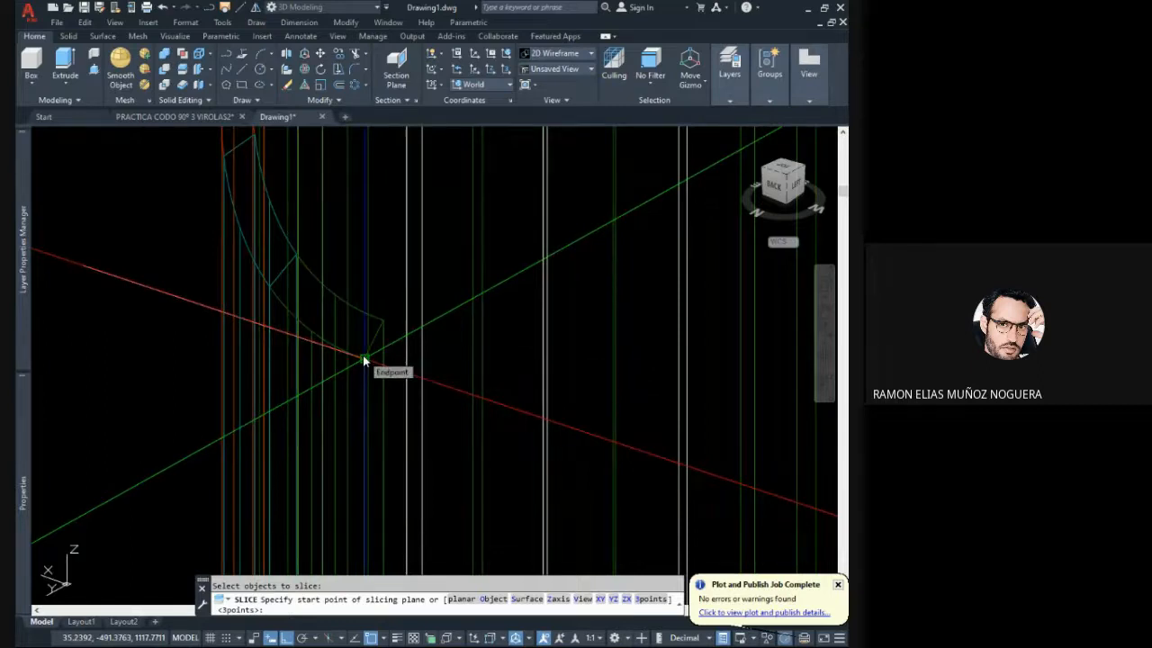
pyautogui.scroll(-3, 363, 359)
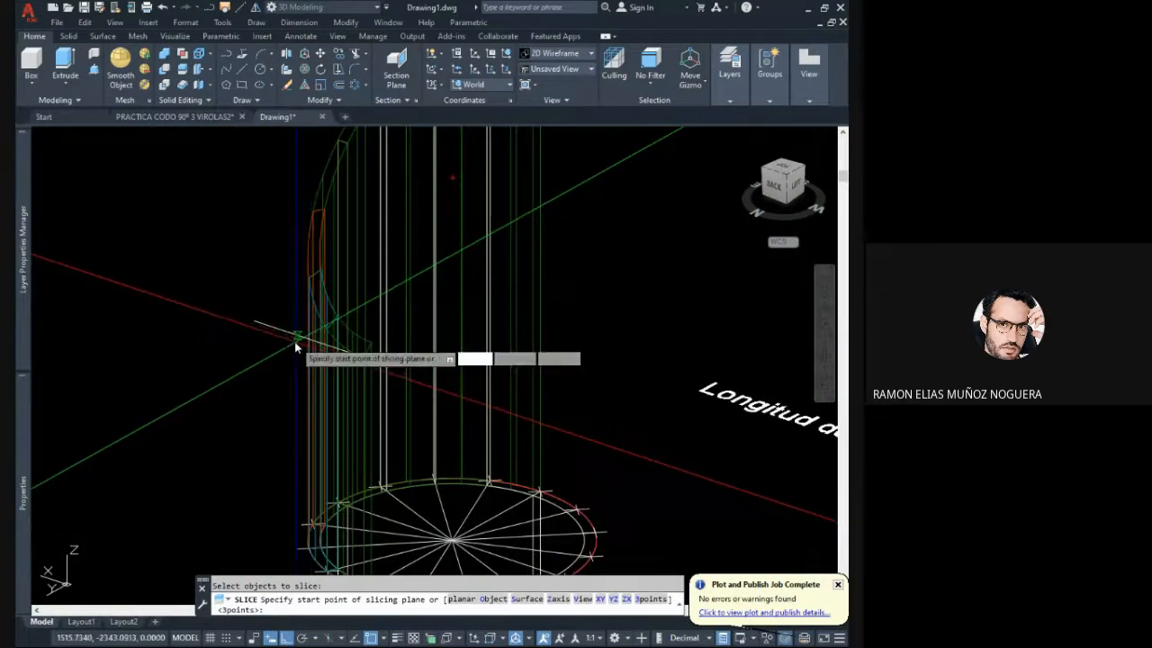
pyautogui.click(599, 598)
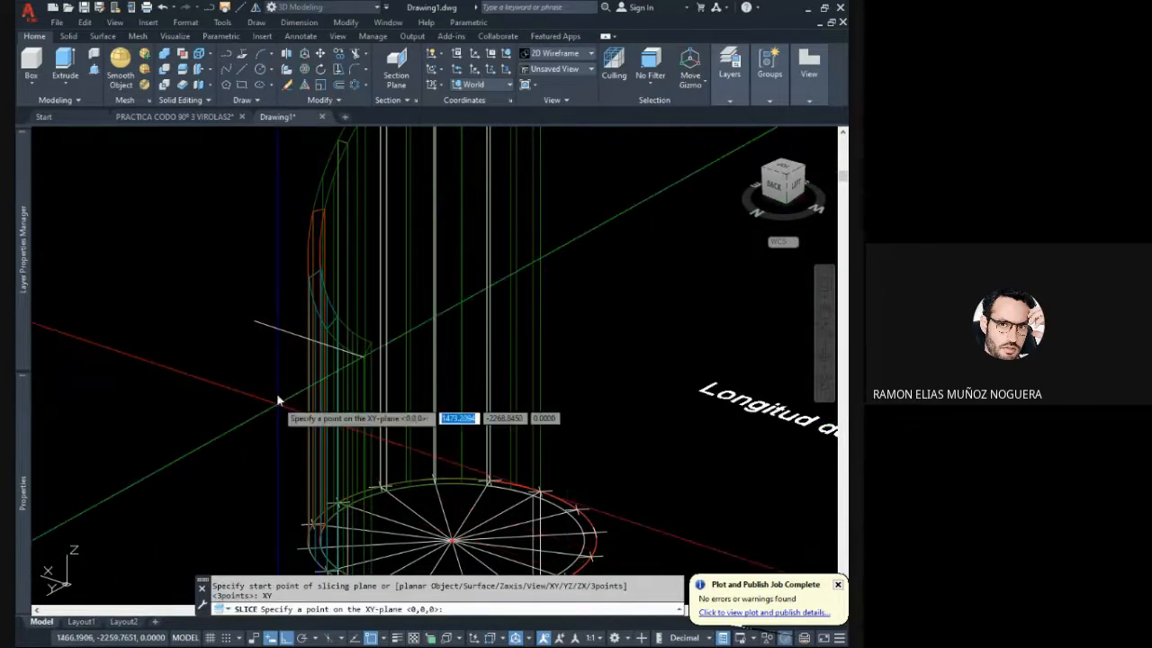
pyautogui.click(290, 338)
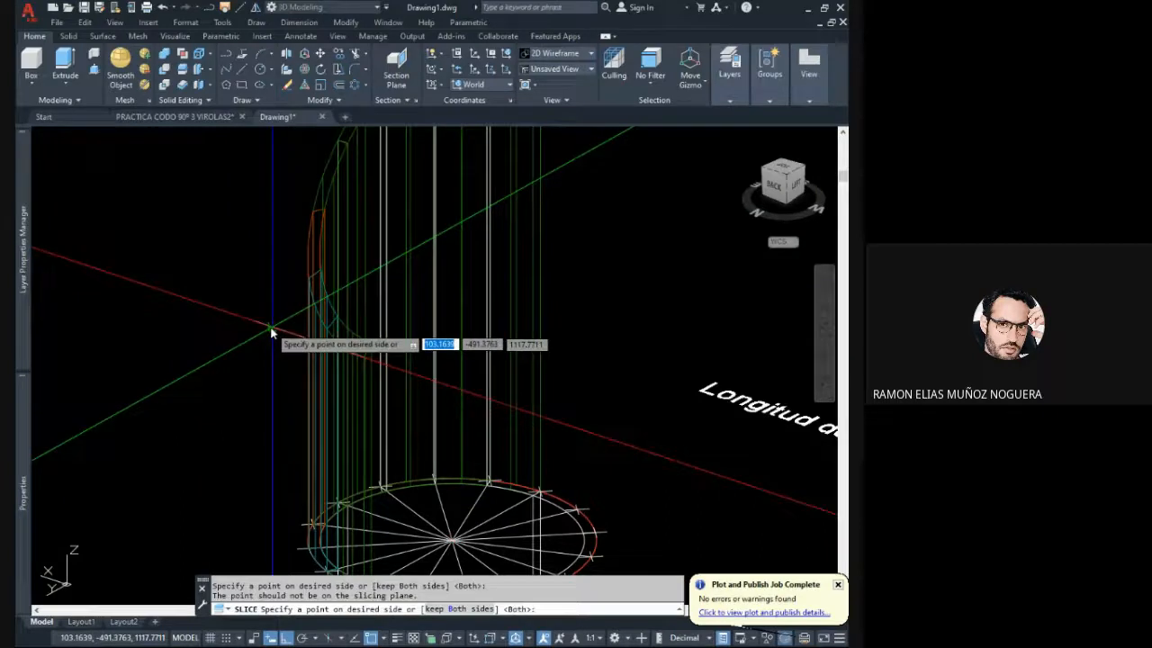
pyautogui.click(275, 332)
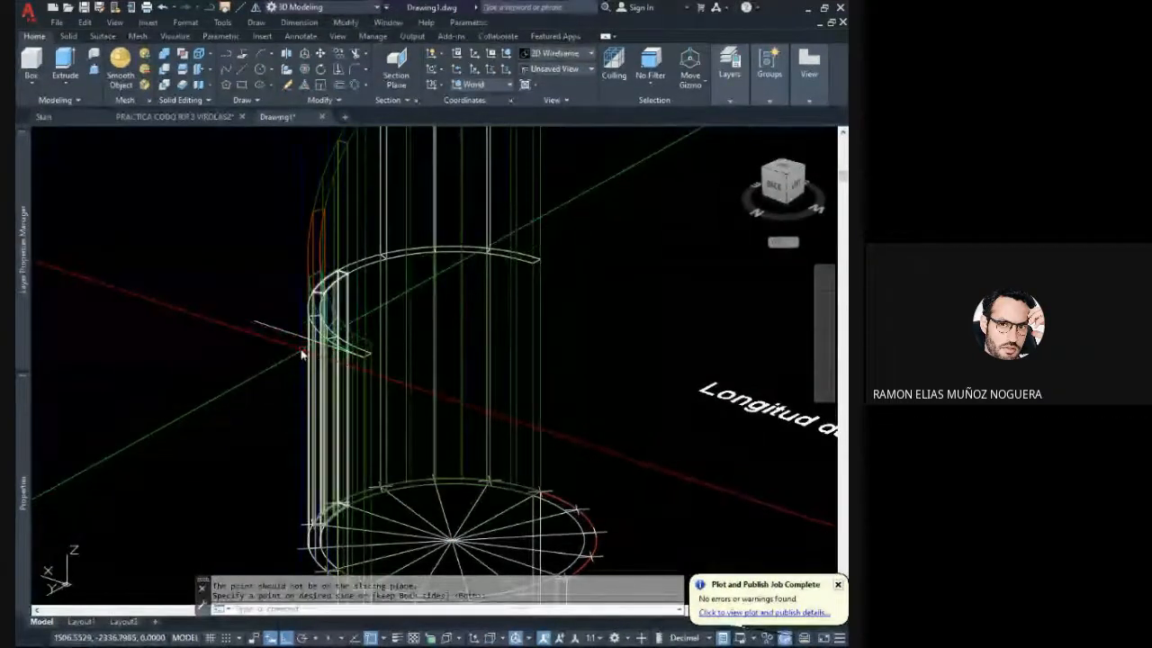
# - Examine the horizontal slice around the pipe segments and how it meets the line at the mitre's lowest corner
pyautogui.keyDown('shift'); pyautogui.moveTo(303, 352); pyautogui.dragTo(333, 346, button='middle'); pyautogui.keyUp('shift')
pyautogui.scroll(10, 331, 351)
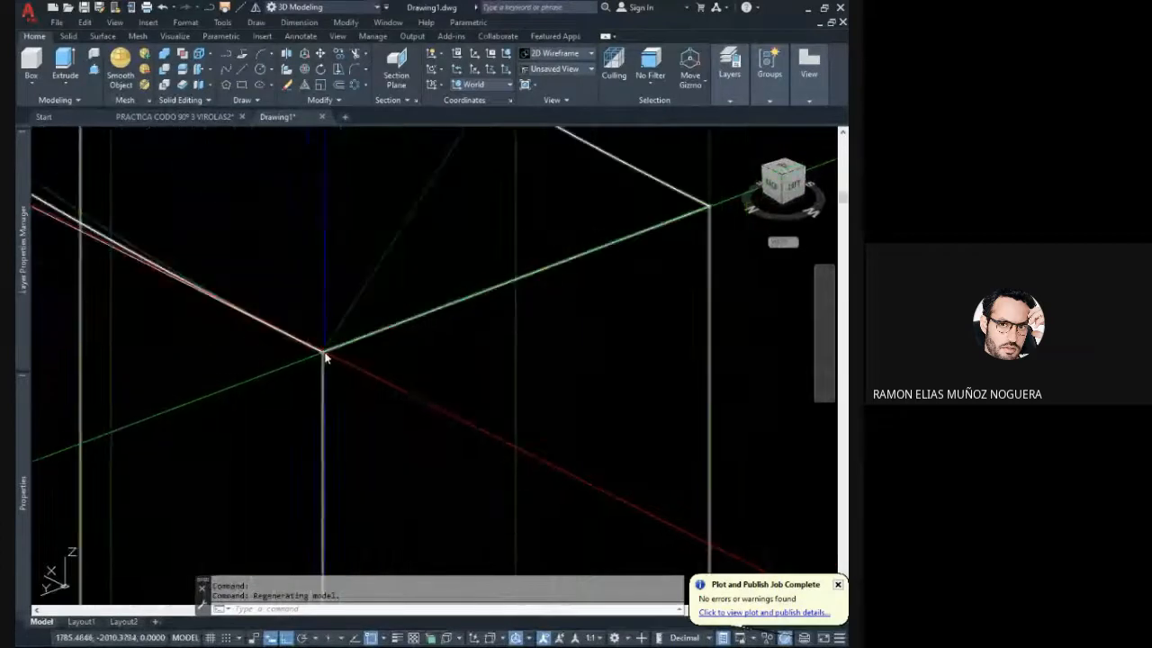
pyautogui.scroll(-6, 324, 358)
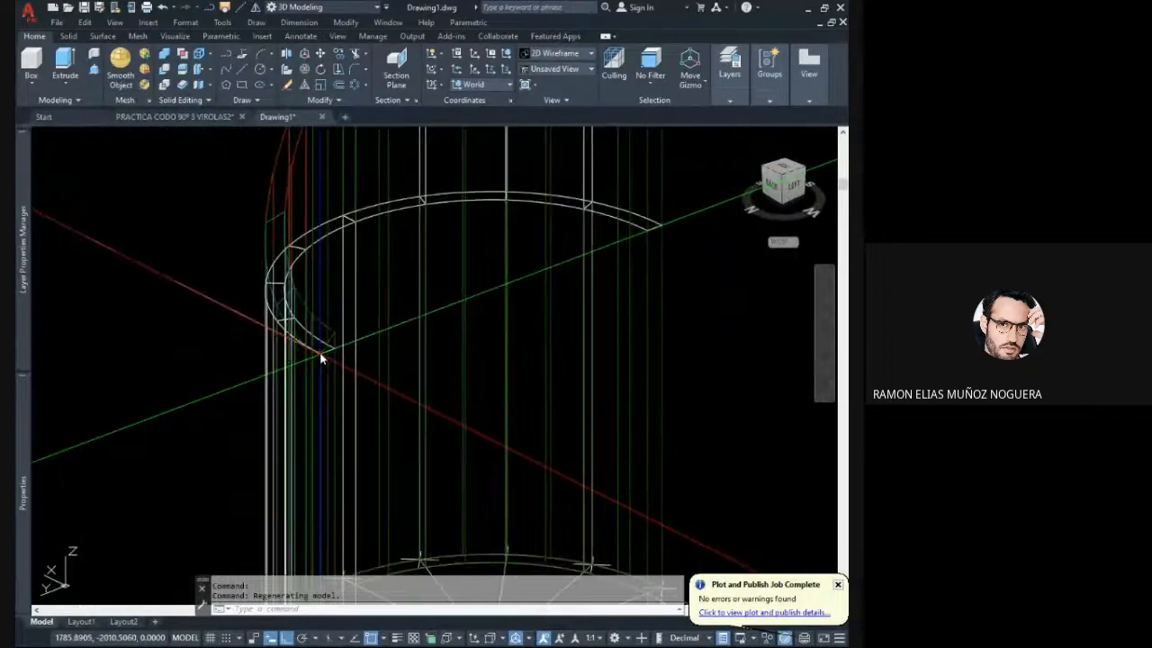
pyautogui.scroll(3, 320, 358)
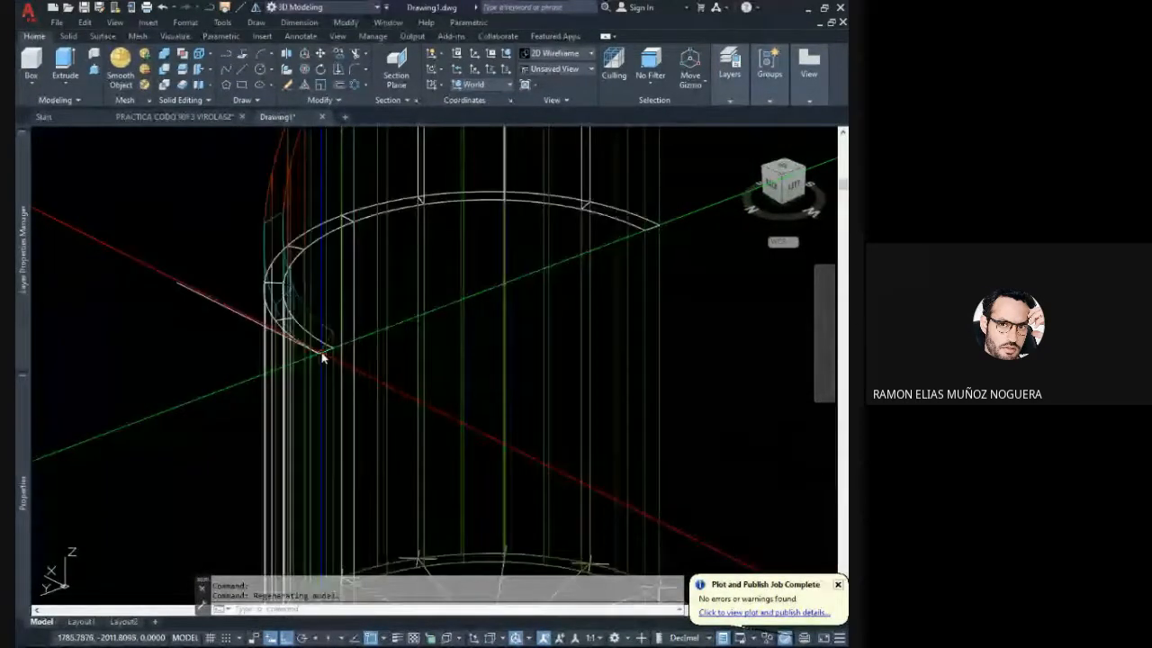
pyautogui.scroll(-3, 316, 359)
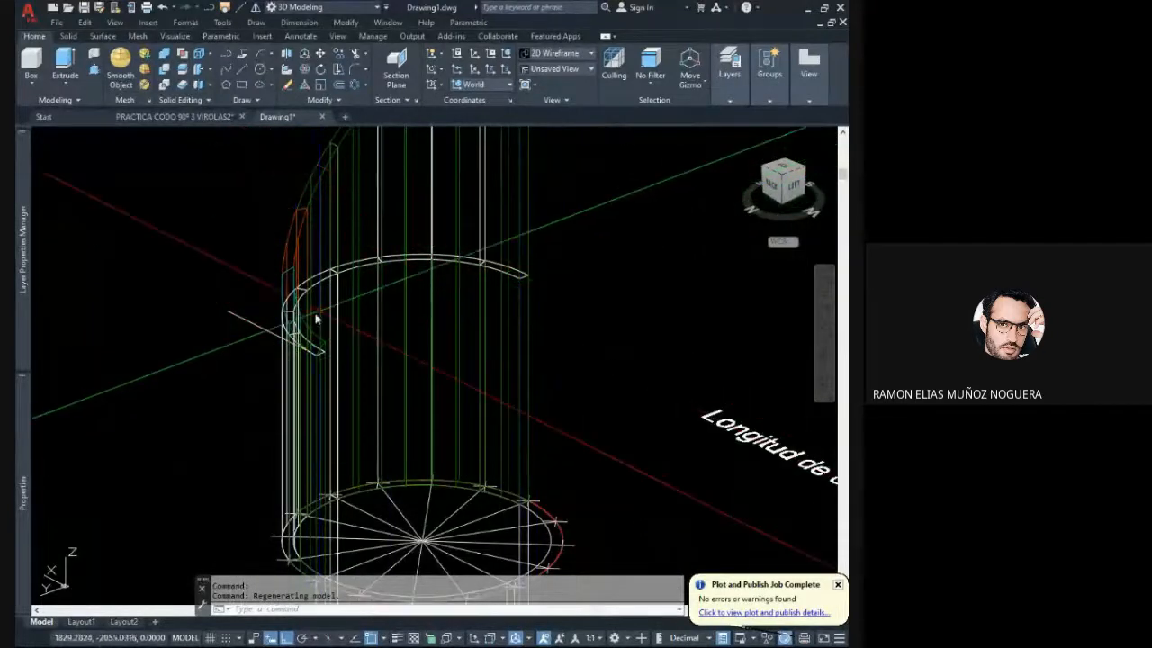
pyautogui.scroll(-5, 316, 318)
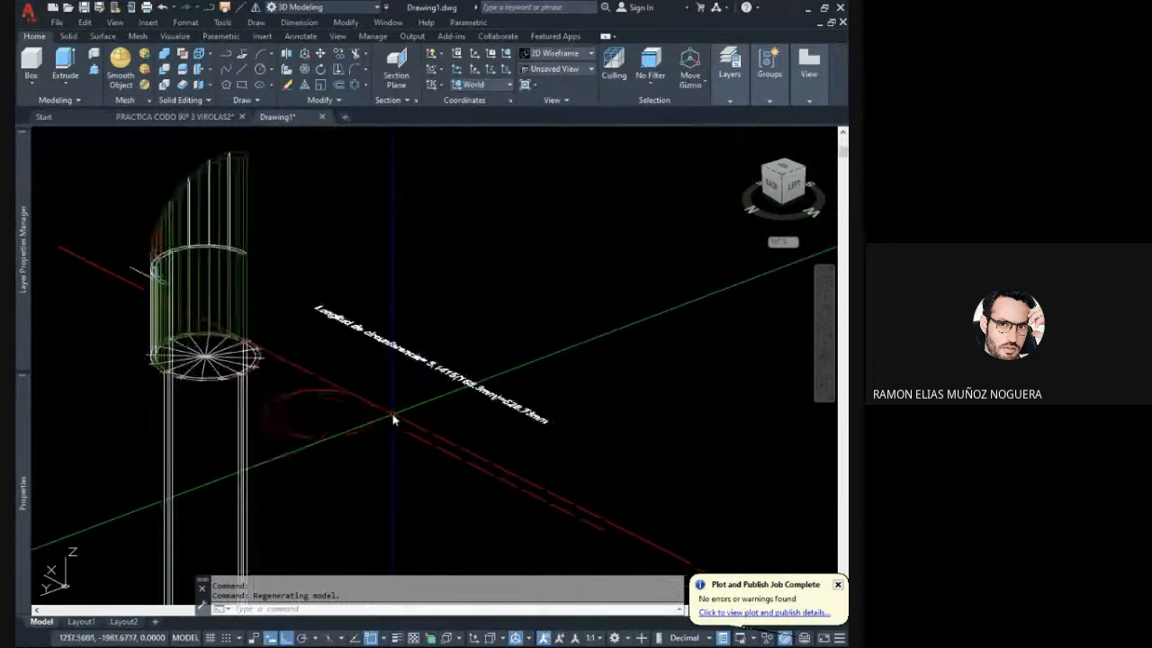
# - Compare the red circumference line with the division points around the pipe's base circle
pyautogui.scroll(4, 394, 420)
pyautogui.click(372, 437)
pyautogui.click(357, 437)
pyautogui.scroll(2, 353, 432)
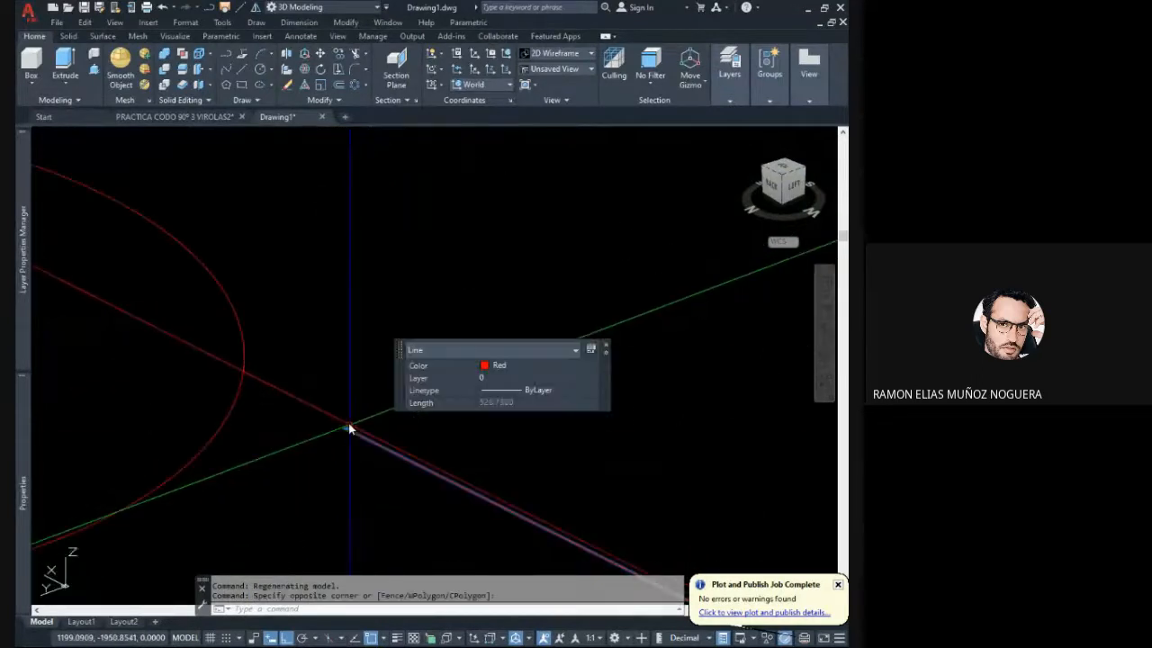
pyautogui.scroll(-5, 351, 430)
pyautogui.press('Escape')
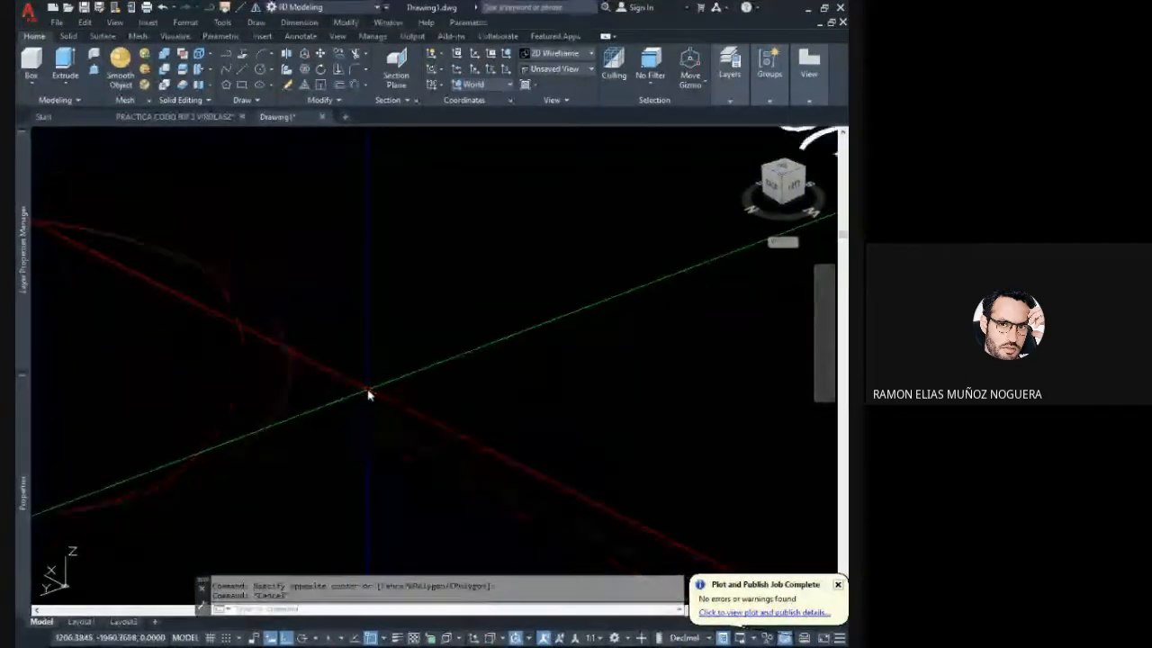
pyautogui.scroll(-3, 369, 420)
pyautogui.scroll(6, 267, 355)
pyautogui.moveTo(225, 360); pyautogui.dragTo(323, 378, button='middle')
pyautogui.click(279, 349)
pyautogui.click(262, 326)
pyautogui.press('Escape')
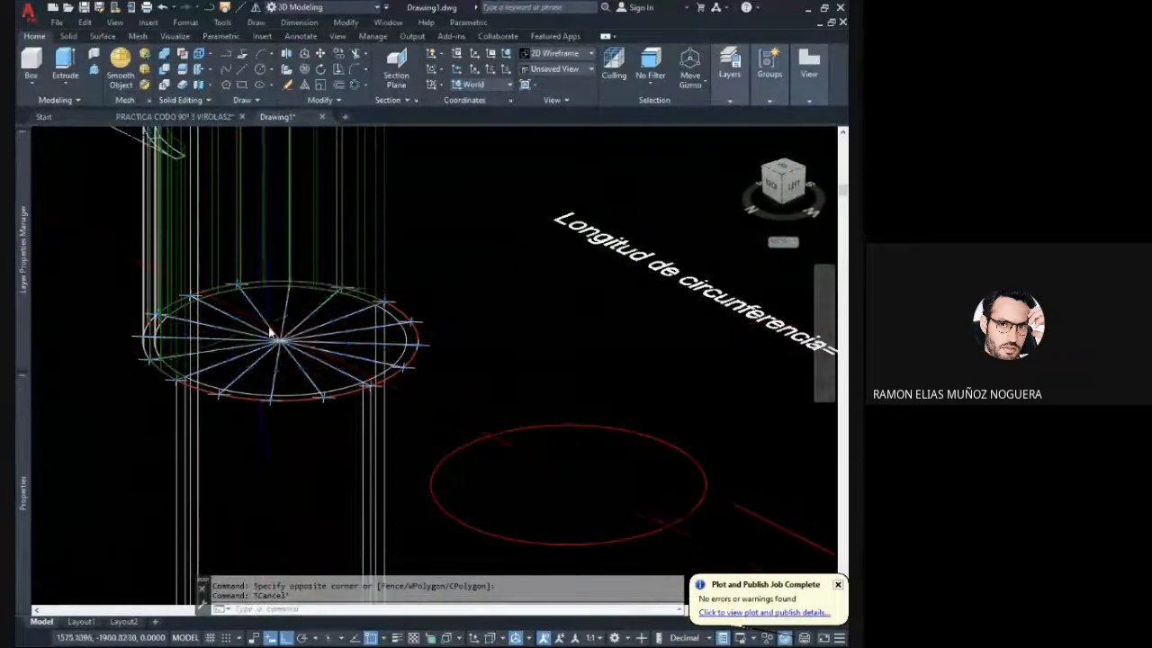
# - Divide the red 528.73 mm circumference line into 16 equal segments
pyautogui.scroll(-6, 275, 335)
pyautogui.moveTo(426, 379); pyautogui.dragTo(374, 340, button='middle')
pyautogui.scroll(5, 377, 360)
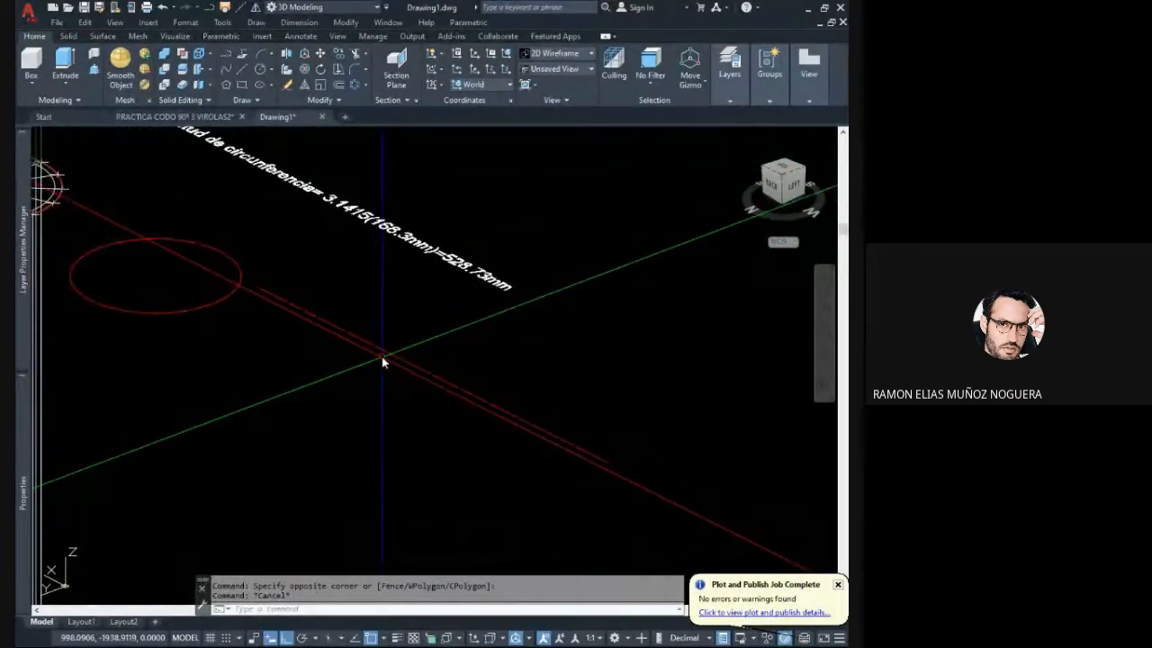
pyautogui.write('d')
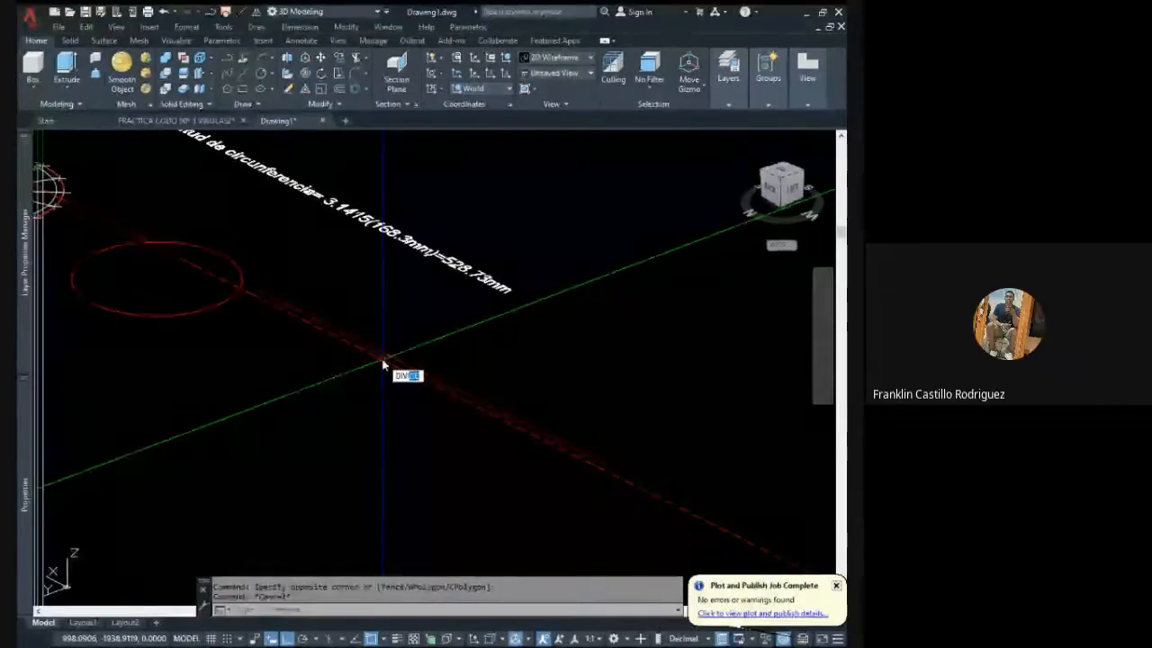
pyautogui.press('Return')
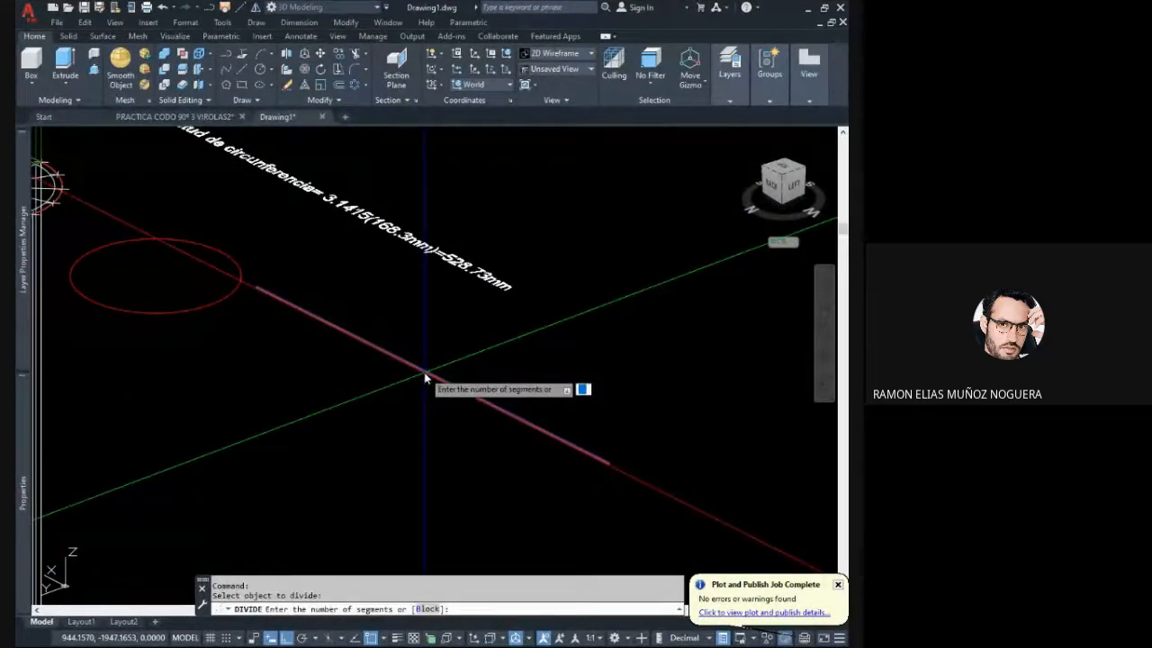
pyautogui.write('16')
pyautogui.press('Return')
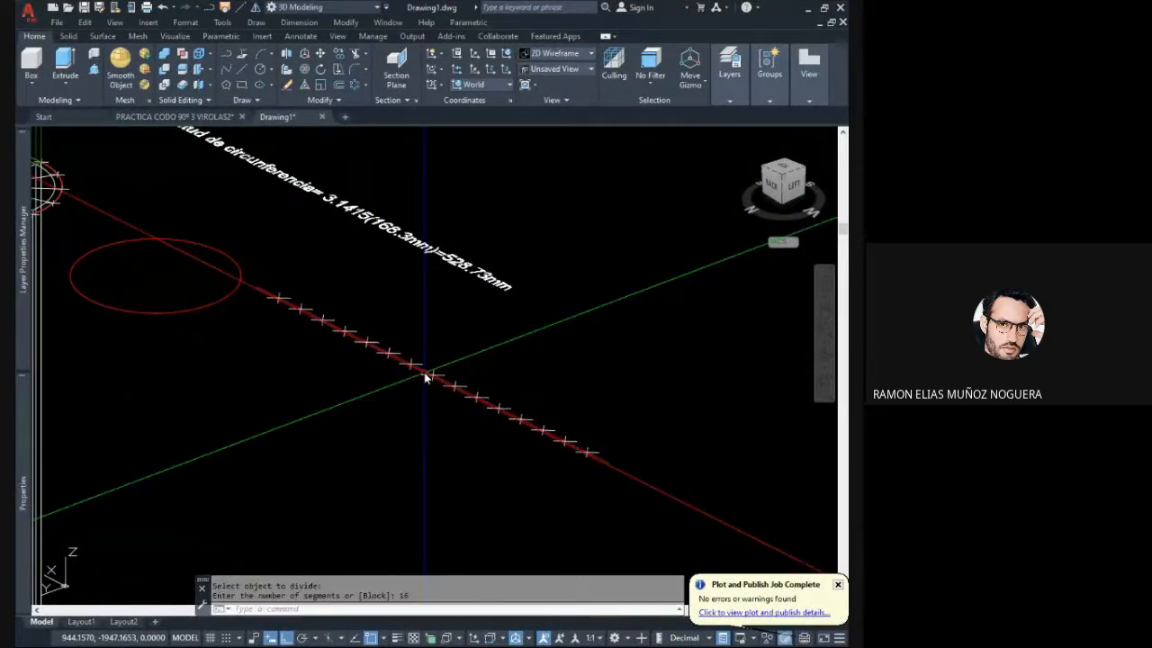
# - Change the colour of the middle division point on the circumference line to green
pyautogui.scroll(-3, 423, 380)
pyautogui.scroll(4, 419, 383)
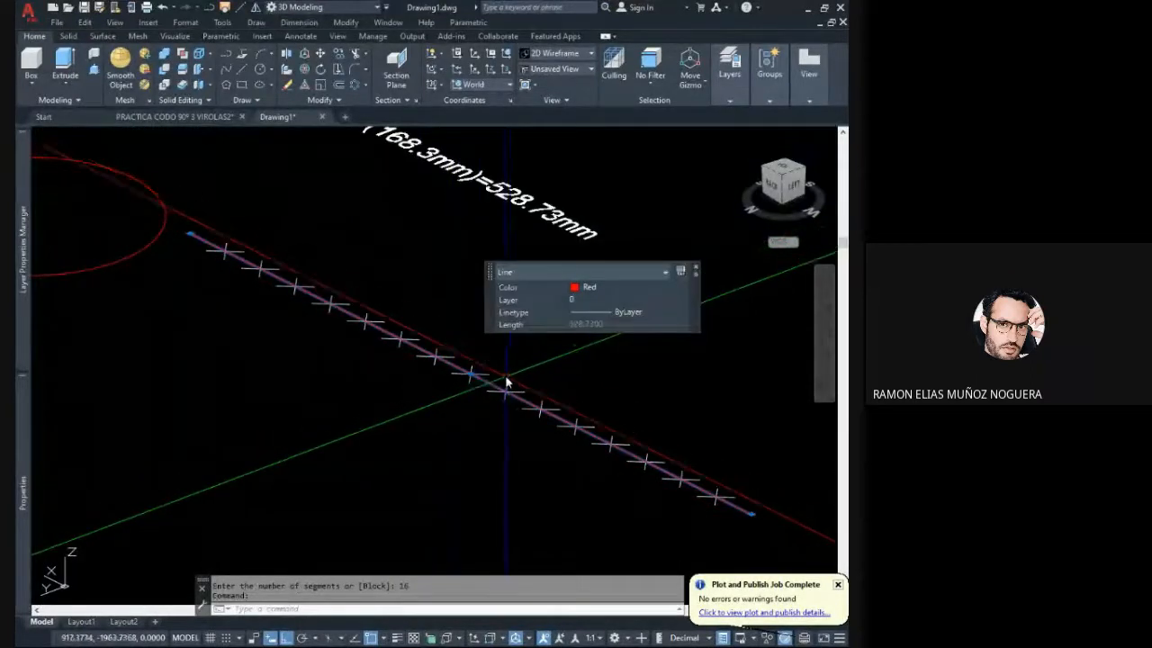
pyautogui.scroll(2, 489, 378)
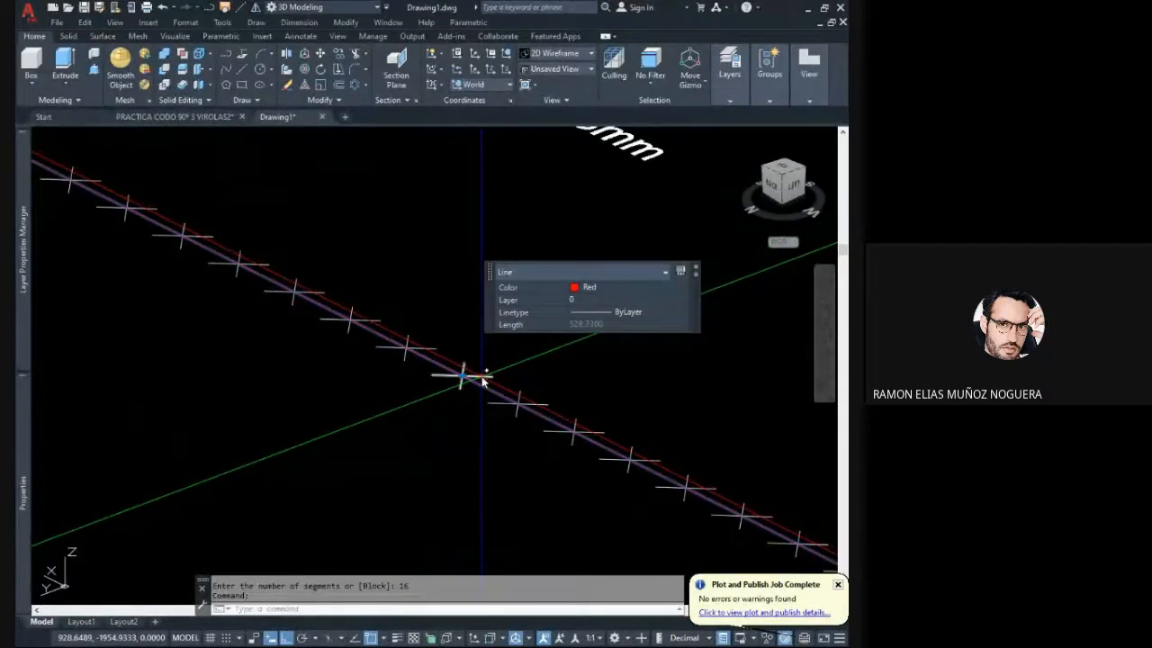
pyautogui.press('Escape')
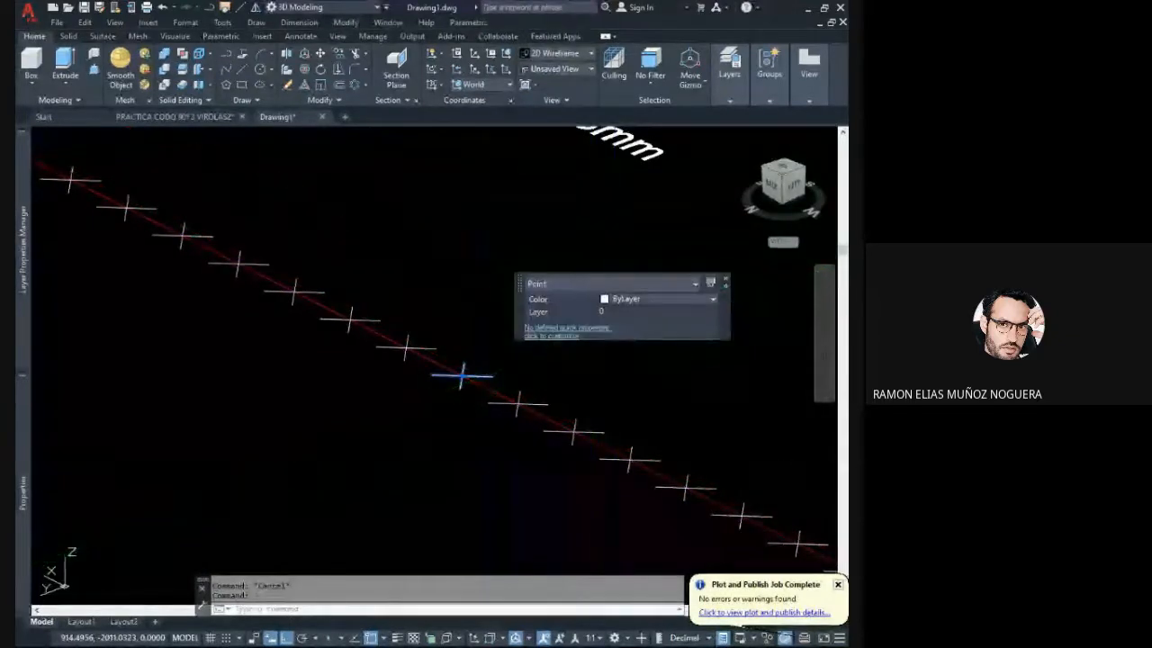
pyautogui.click(599, 406)
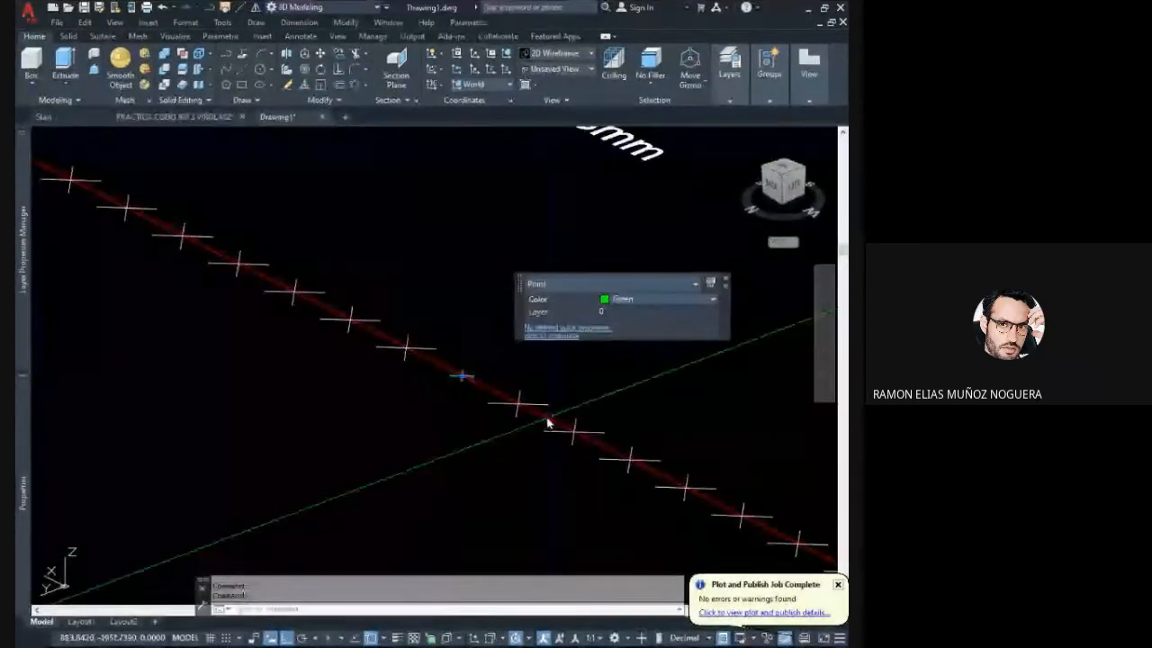
pyautogui.press('Escape')
pyautogui.scroll(-2, 483, 439)
pyautogui.moveTo(303, 315); pyautogui.dragTo(366, 353, button='middle')
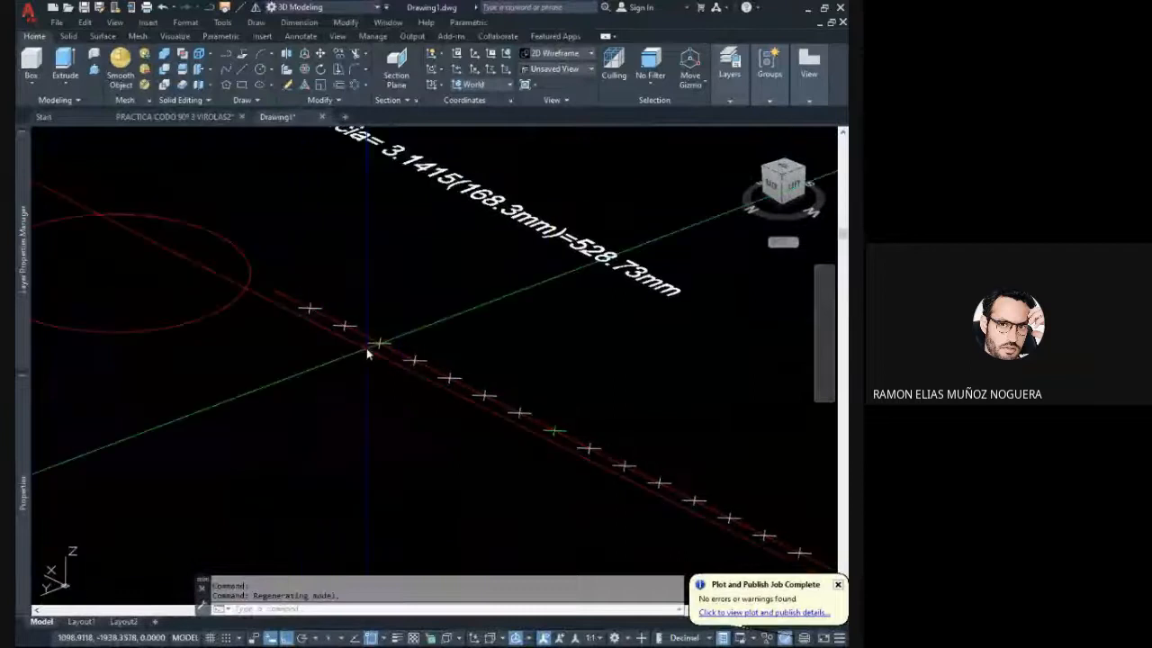
pyautogui.scroll(-2, 553, 430)
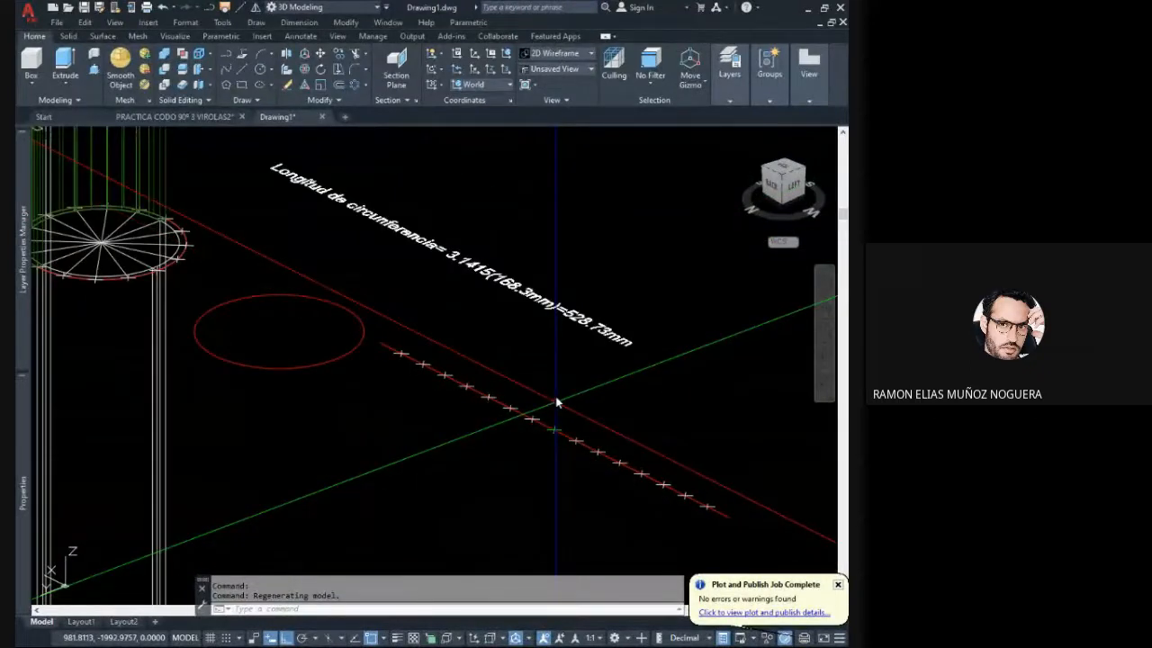
pyautogui.scroll(-2, 557, 353)
pyautogui.keyDown('shift'); pyautogui.moveTo(452, 303); pyautogui.dragTo(546, 415, button='middle'); pyautogui.keyUp('shift')
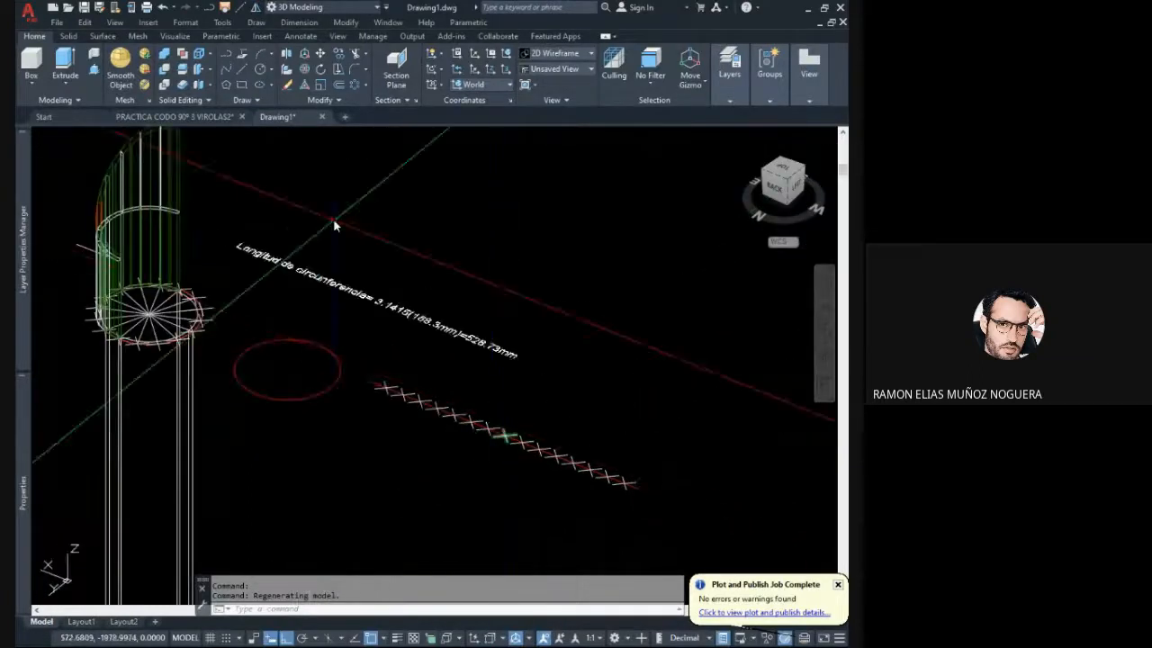
pyautogui.click(243, 70)
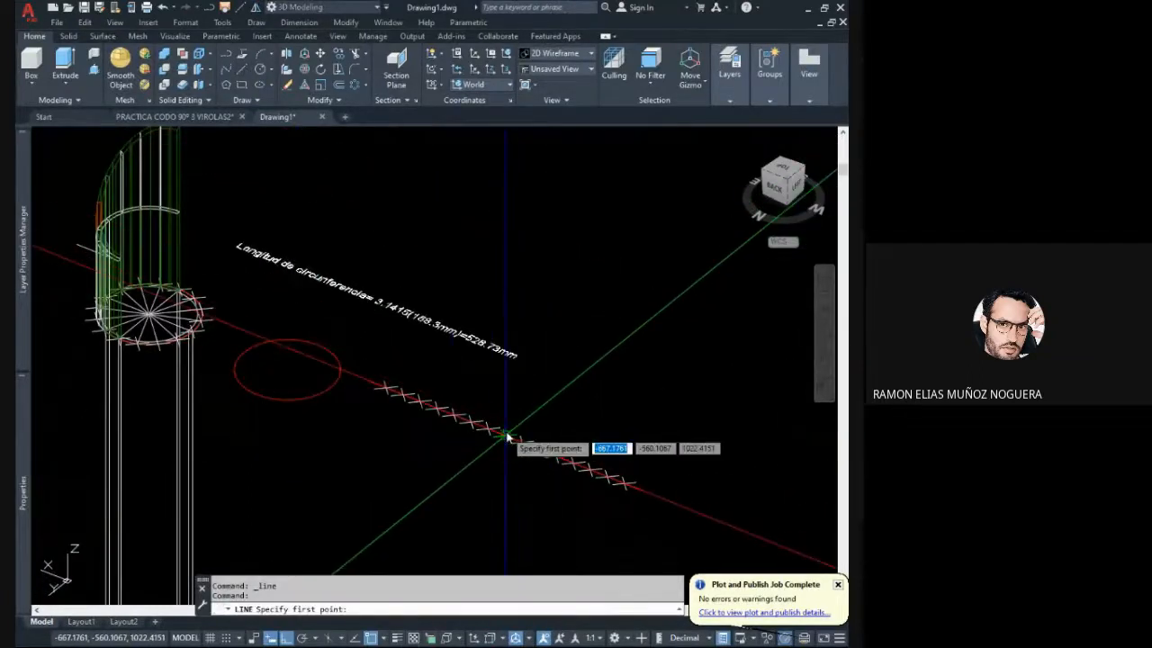
pyautogui.click(506, 436)
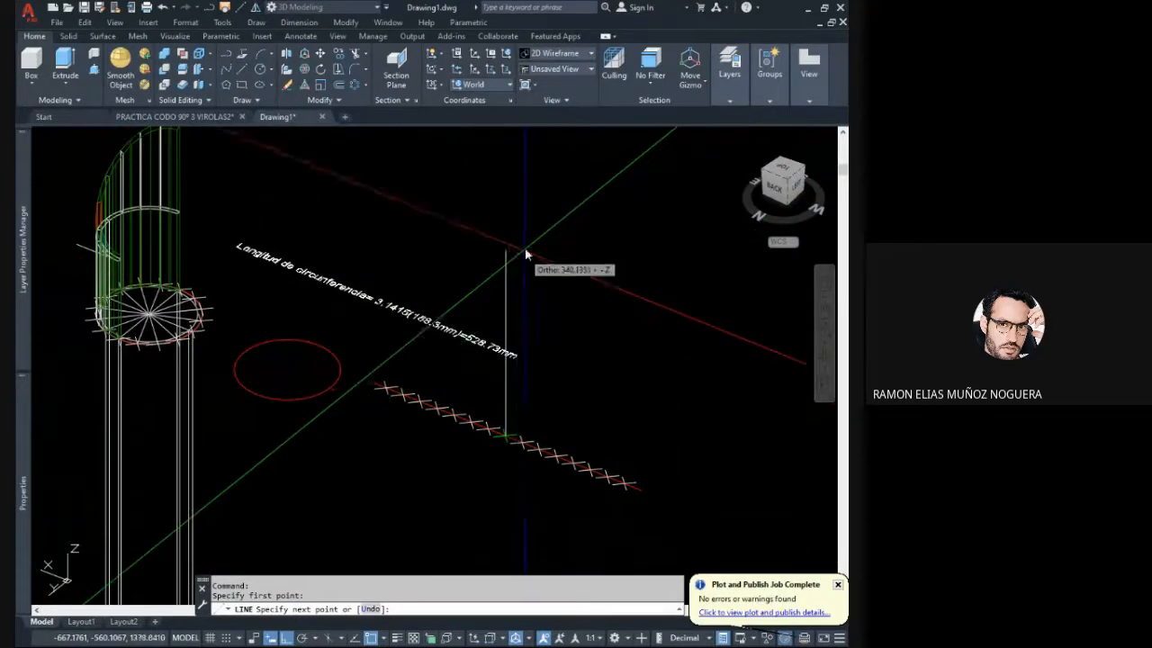
pyautogui.press('Escape')
# - Draw a vertical line from the horizontal slice's outer edge up to the mitre cut at the first segment boundary from the mitre's lowest corner
pyautogui.moveTo(223, 283); pyautogui.dragTo(419, 348, button='middle')
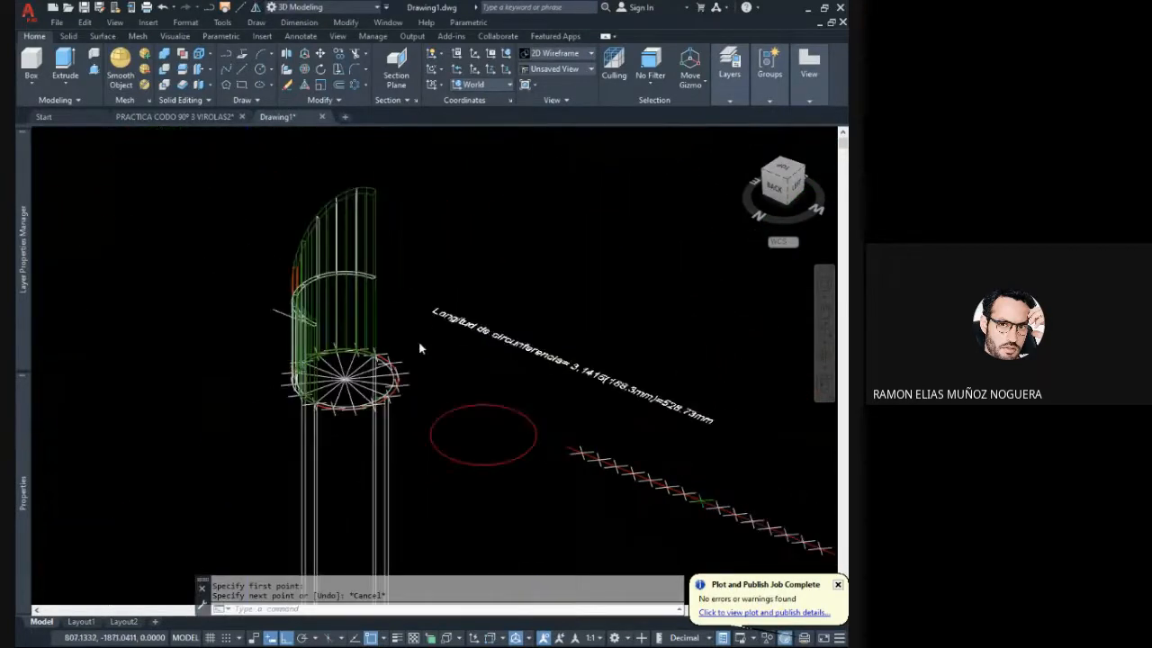
pyautogui.scroll(8, 329, 326)
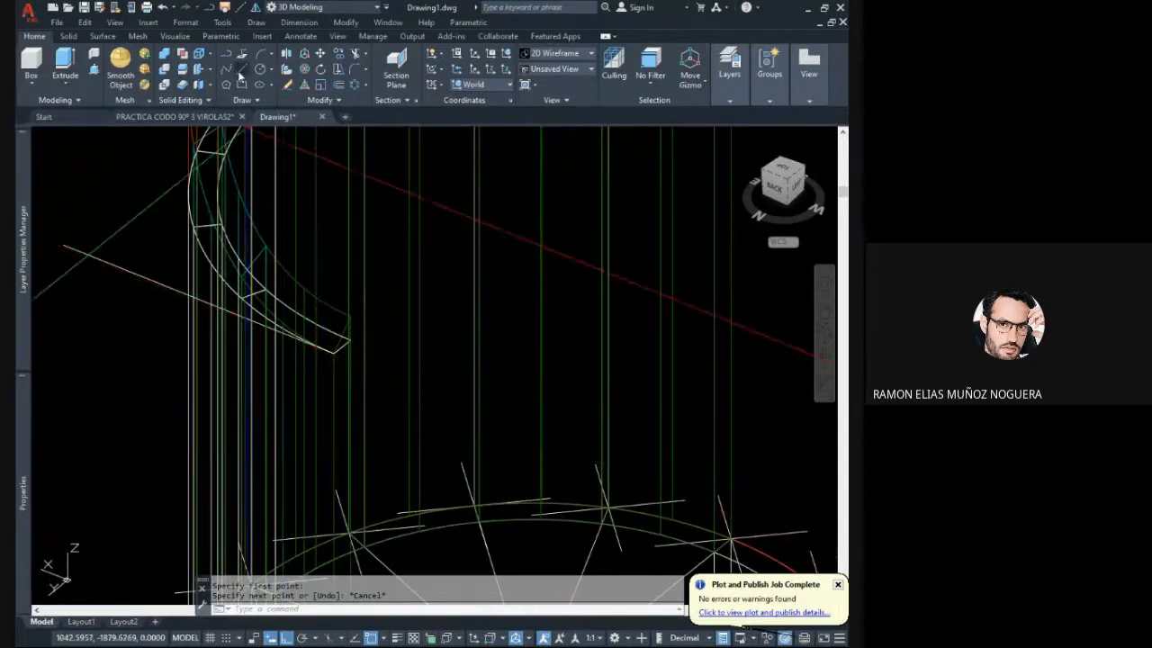
pyautogui.moveTo(333, 317)
pyautogui.keyDown('shift'); pyautogui.mouseDown(button='middle')
pyautogui.moveTo(362, 372)
pyautogui.moveTo(542, 378)
pyautogui.mouseUp(button='middle'); pyautogui.keyUp('shift')
pyautogui.moveTo(635, 357); pyautogui.dragTo(384, 409, button='middle')
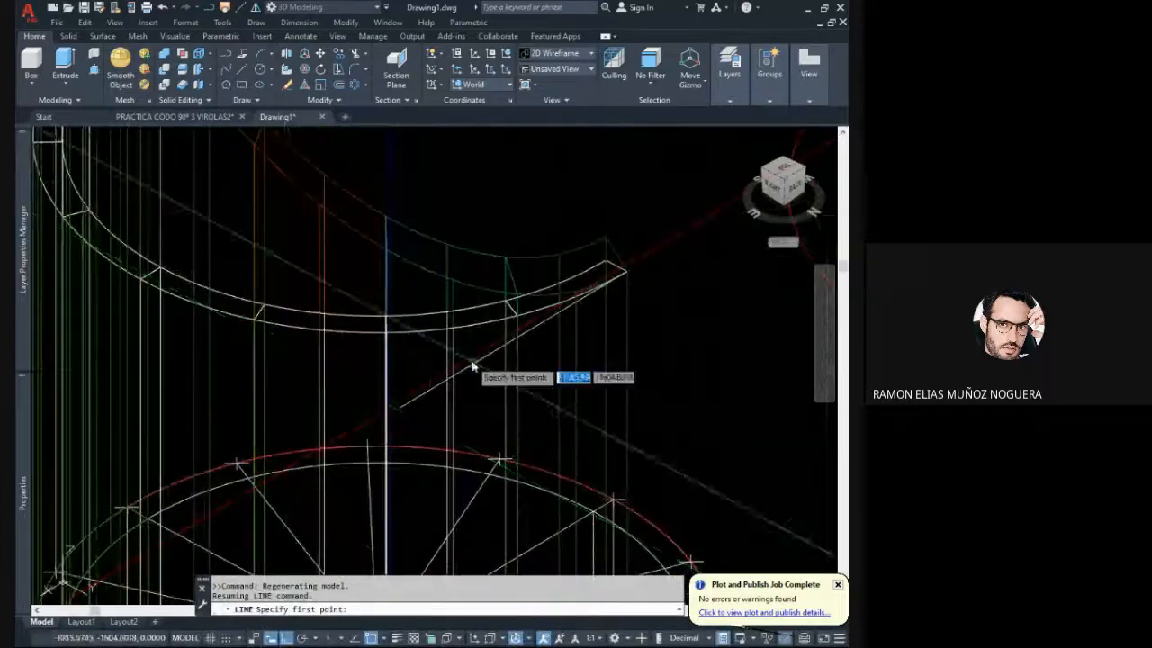
pyautogui.keyDown('shift'); pyautogui.moveTo(477, 365); pyautogui.dragTo(502, 363, button='middle'); pyautogui.keyUp('shift')
pyautogui.scroll(2, 550, 333)
pyautogui.moveTo(533, 324); pyautogui.dragTo(492, 381, button='middle')
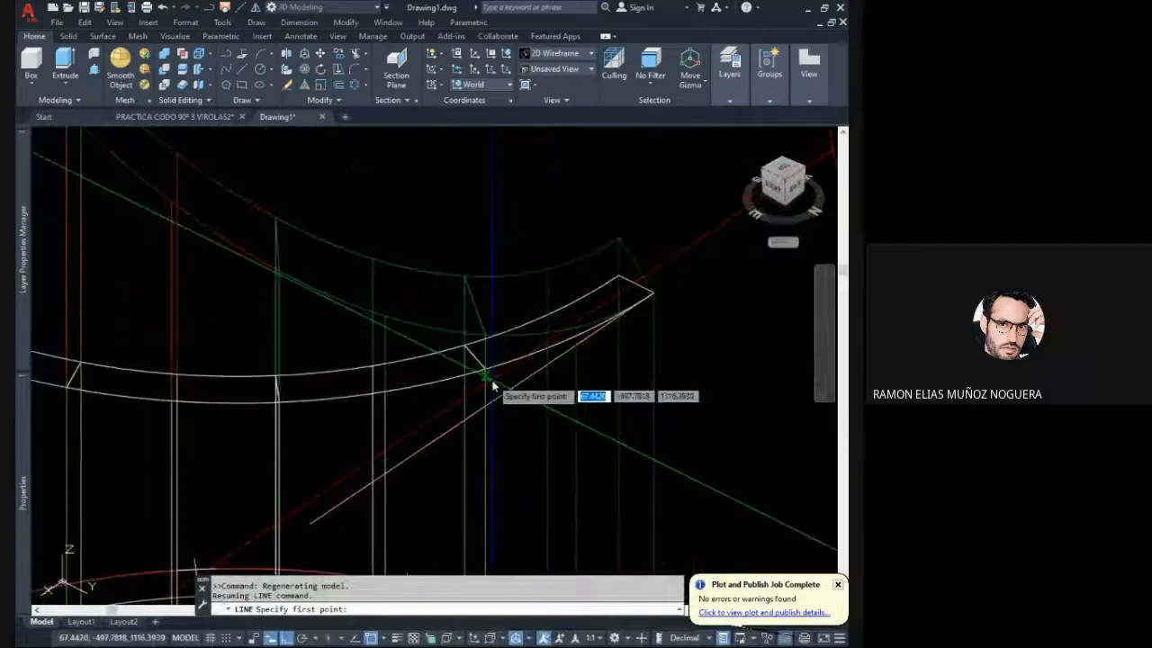
pyautogui.press('Escape')
pyautogui.scroll(-4, 492, 358)
pyautogui.click(511, 331)
pyautogui.click(501, 297)
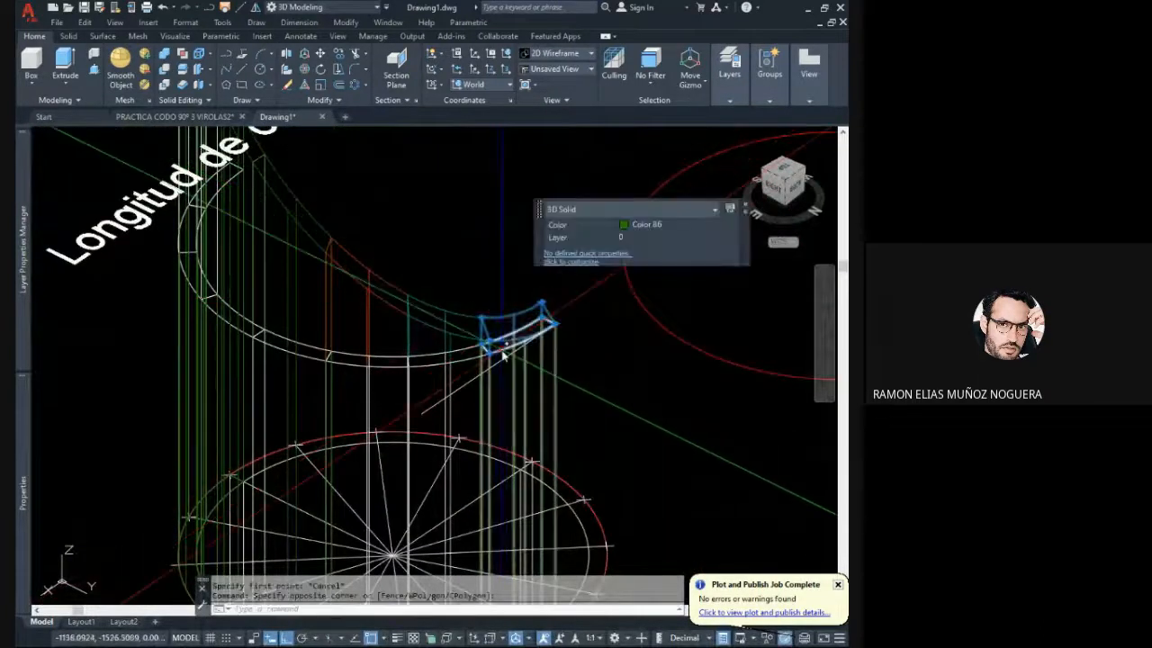
pyautogui.scroll(6, 498, 358)
pyautogui.press('Escape')
pyautogui.click(456, 359)
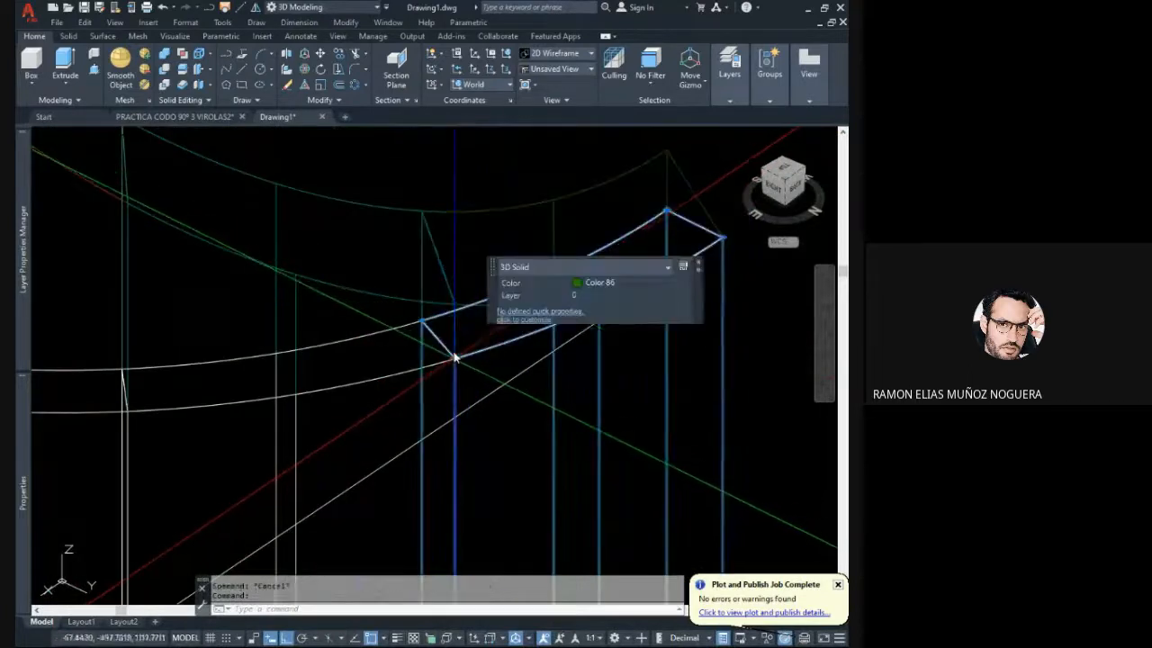
pyautogui.click(242, 72)
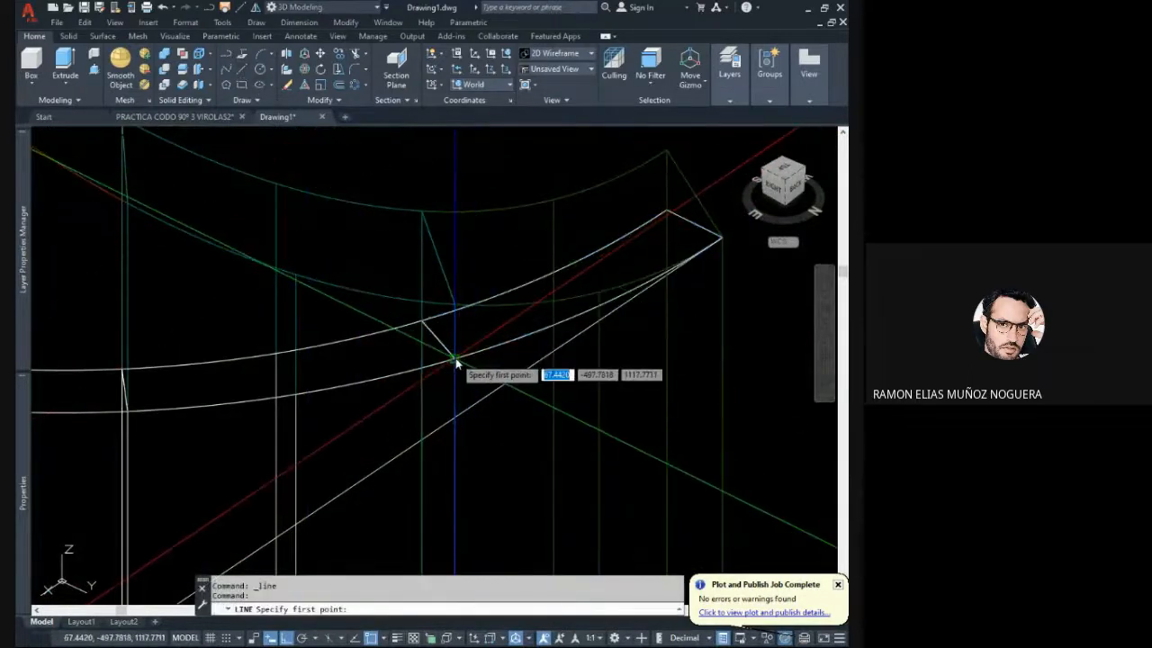
pyautogui.click(454, 307)
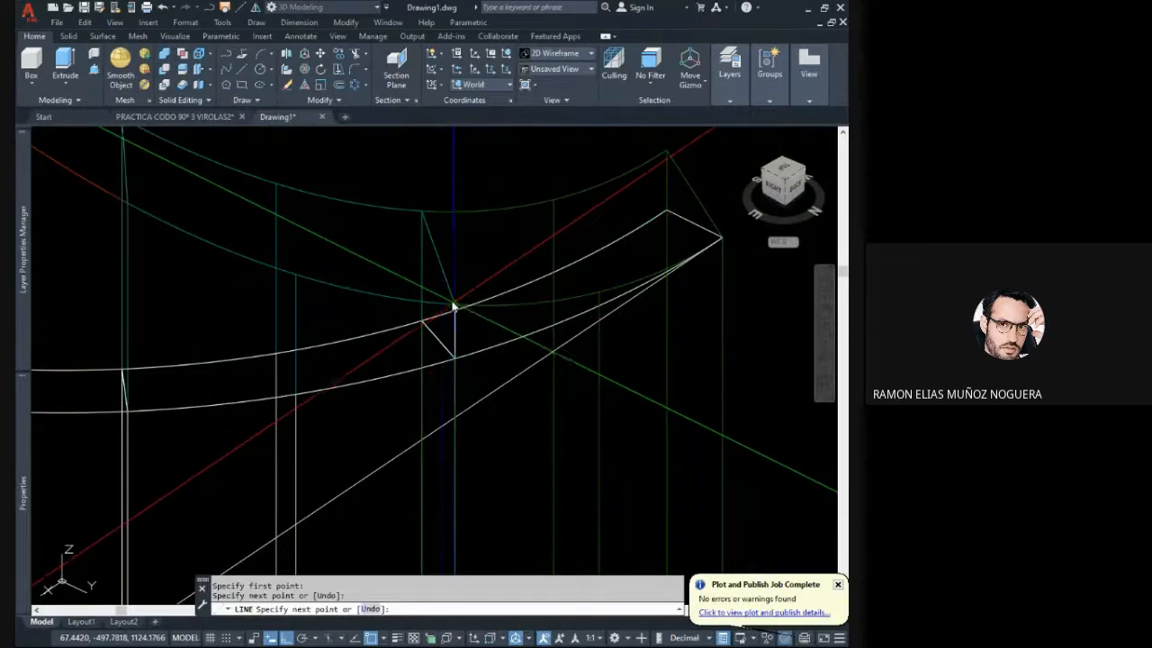
pyautogui.press('Escape')
# - Read the length of the vertical line at the first segment boundary
pyautogui.click(438, 286)
pyautogui.click(483, 394)
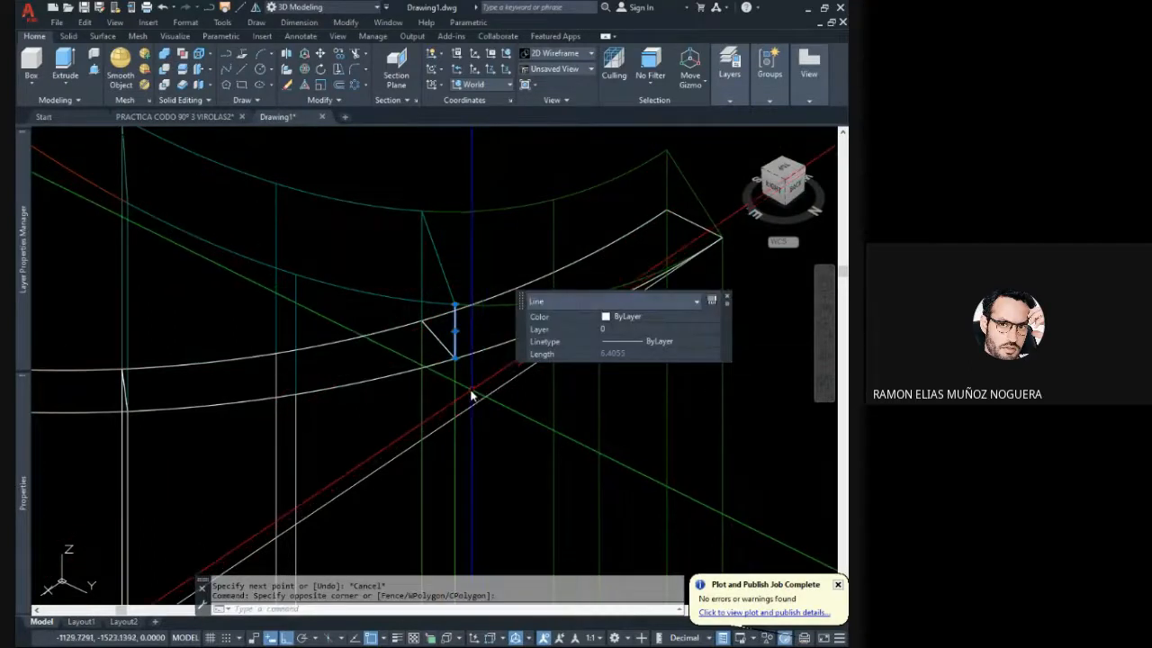
pyautogui.moveTo(473, 394); pyautogui.dragTo(443, 400, button='middle')
pyautogui.scroll(-5, 382, 396)
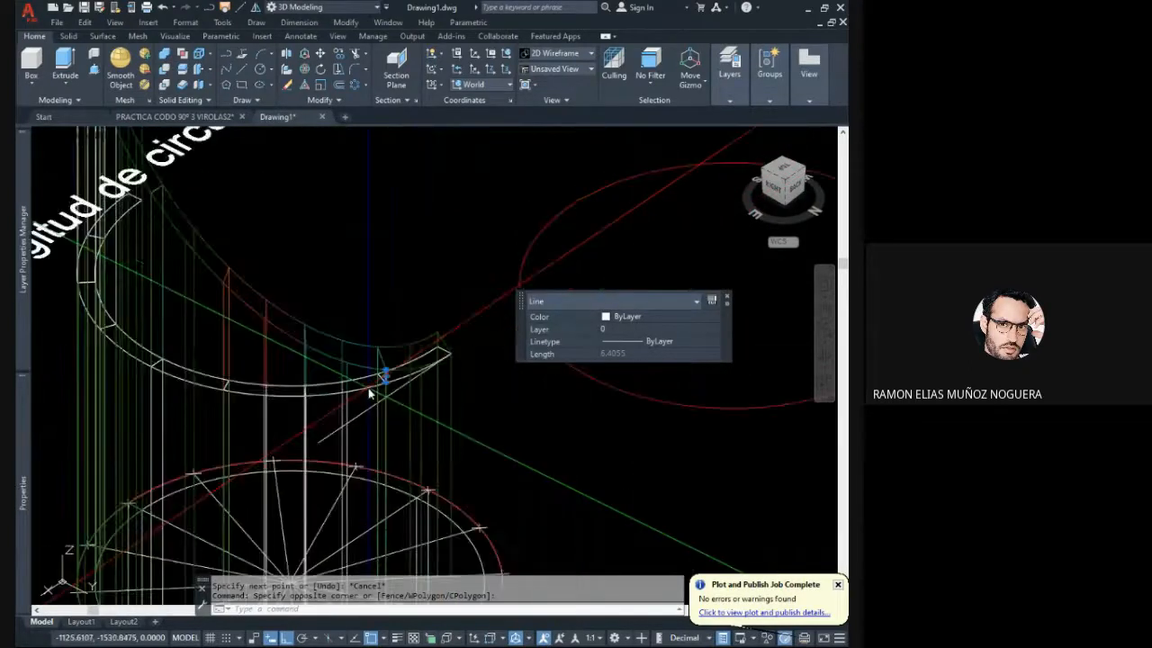
pyautogui.press('Escape')
# - Draw a 6.40 mm vertical line upward from the first division point on the red circumference line
pyautogui.keyDown('shift'); pyautogui.moveTo(459, 391); pyautogui.dragTo(427, 328, button='middle'); pyautogui.keyUp('shift')
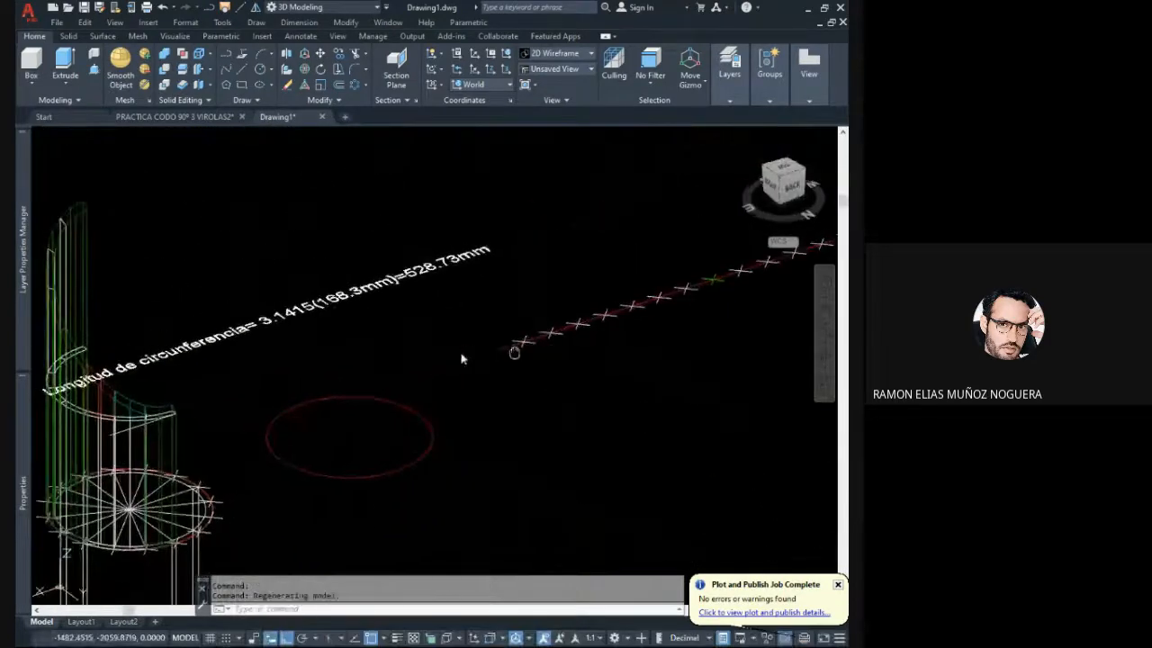
pyautogui.scroll(6, 445, 330)
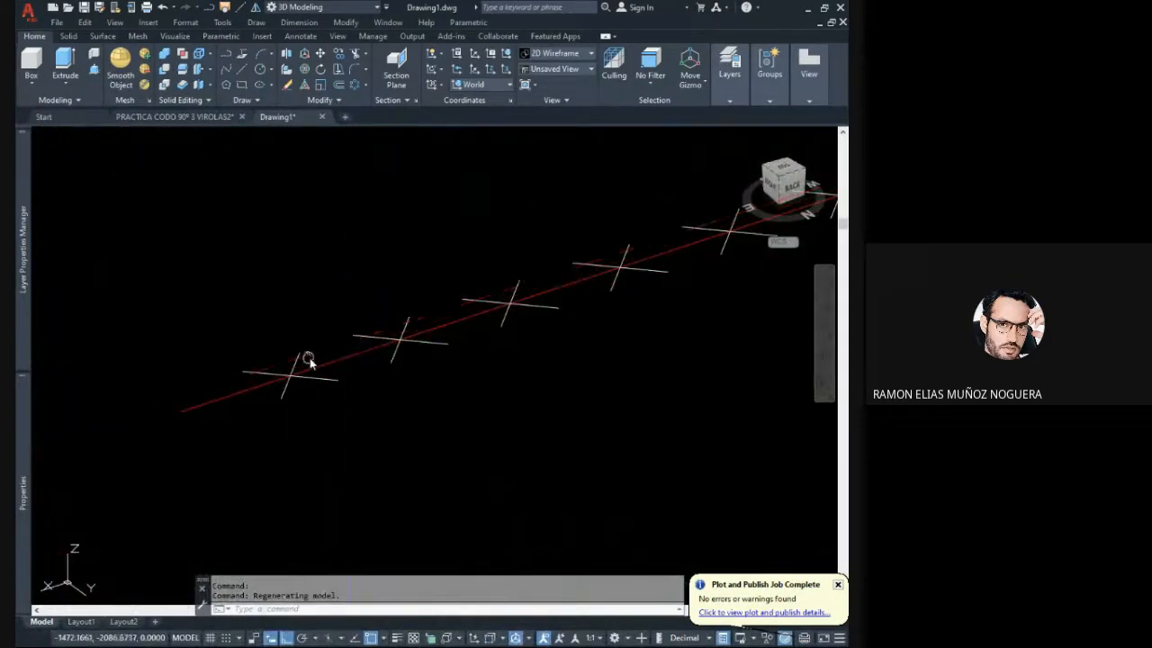
pyautogui.moveTo(308, 360); pyautogui.dragTo(450, 326, button='middle')
pyautogui.scroll(3, 449, 326)
pyautogui.click(447, 323)
pyautogui.click(409, 308)
pyautogui.press('Escape')
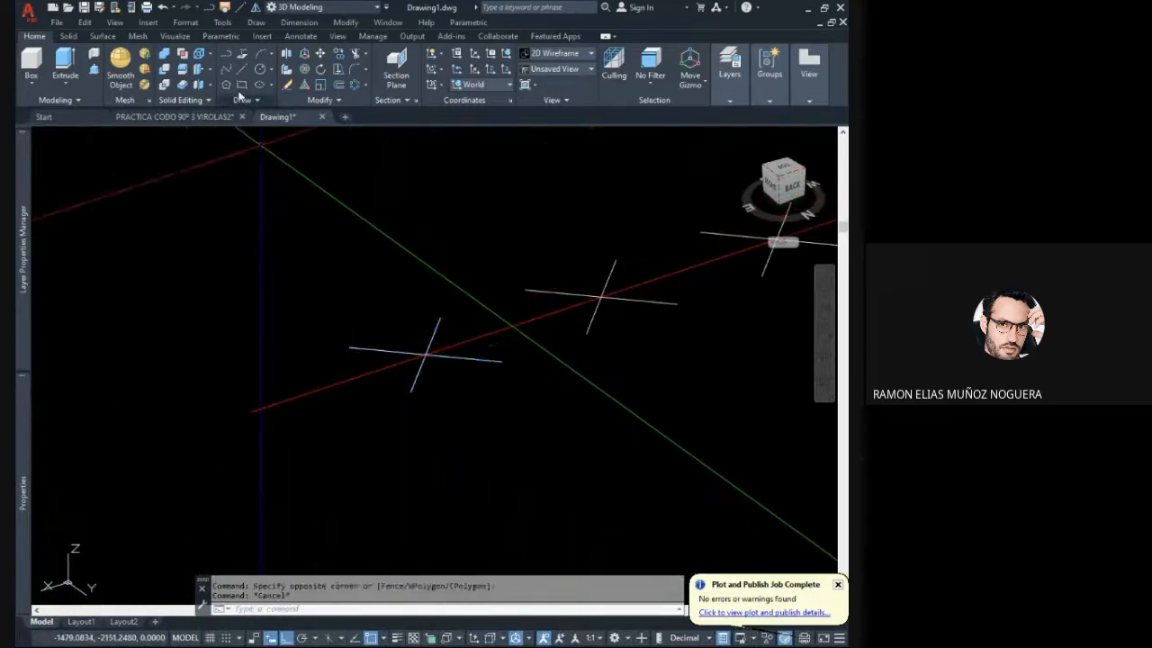
pyautogui.write('l')
pyautogui.press('Return')
pyautogui.click(424, 352)
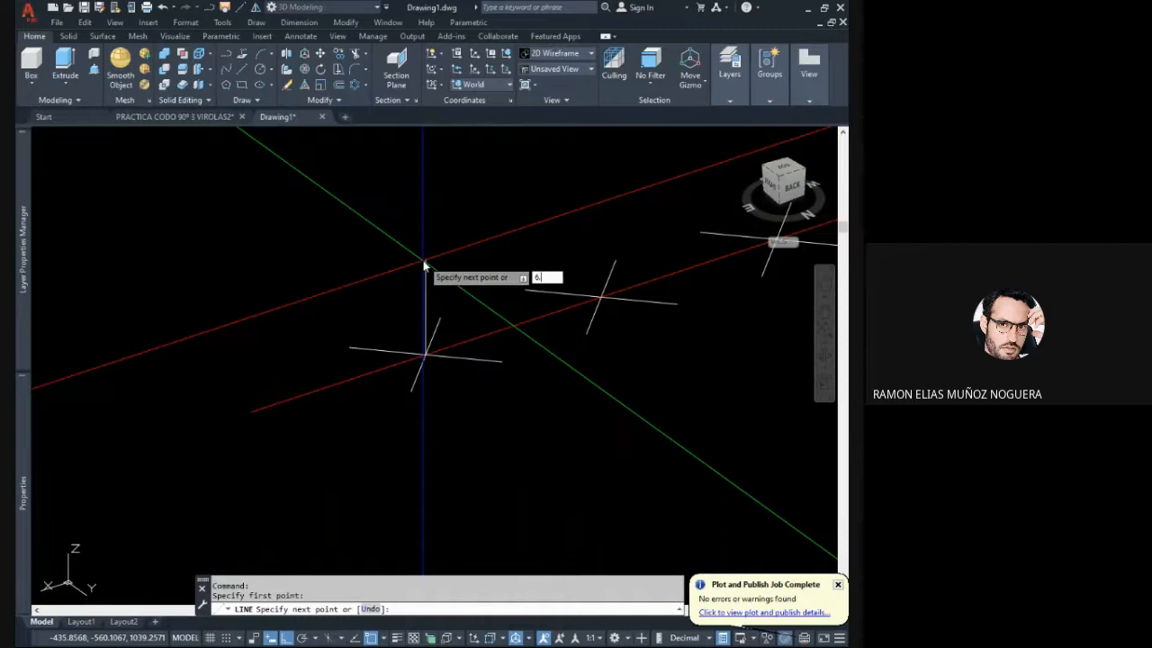
pyautogui.press('Escape')
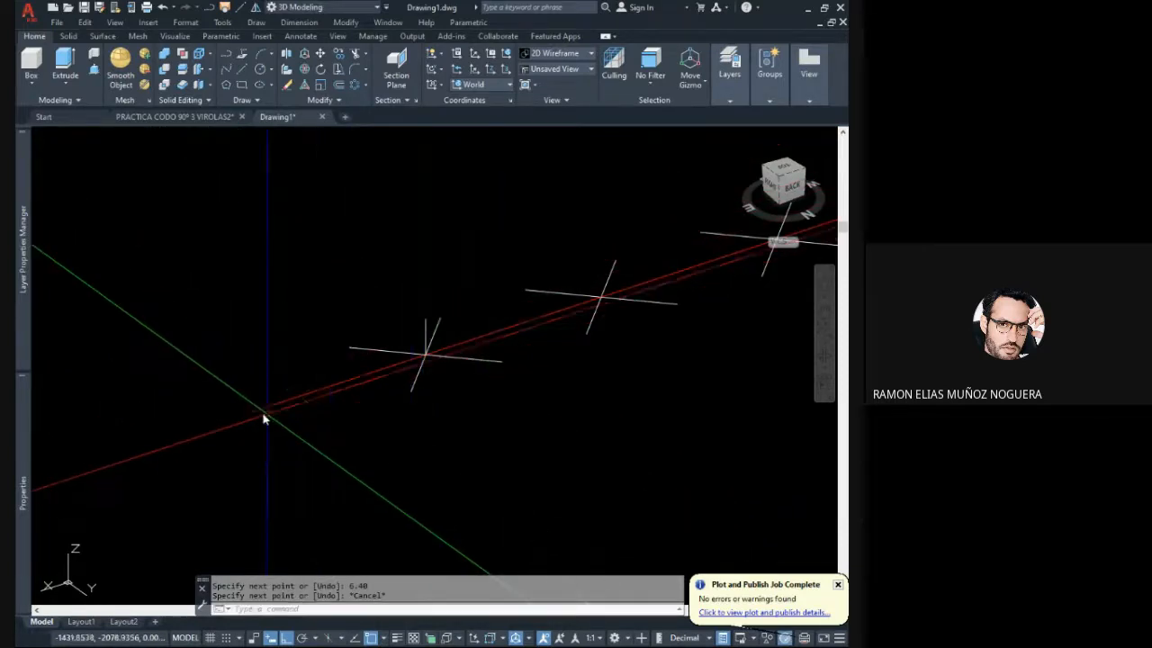
pyautogui.click(249, 415)
pyautogui.press('Escape')
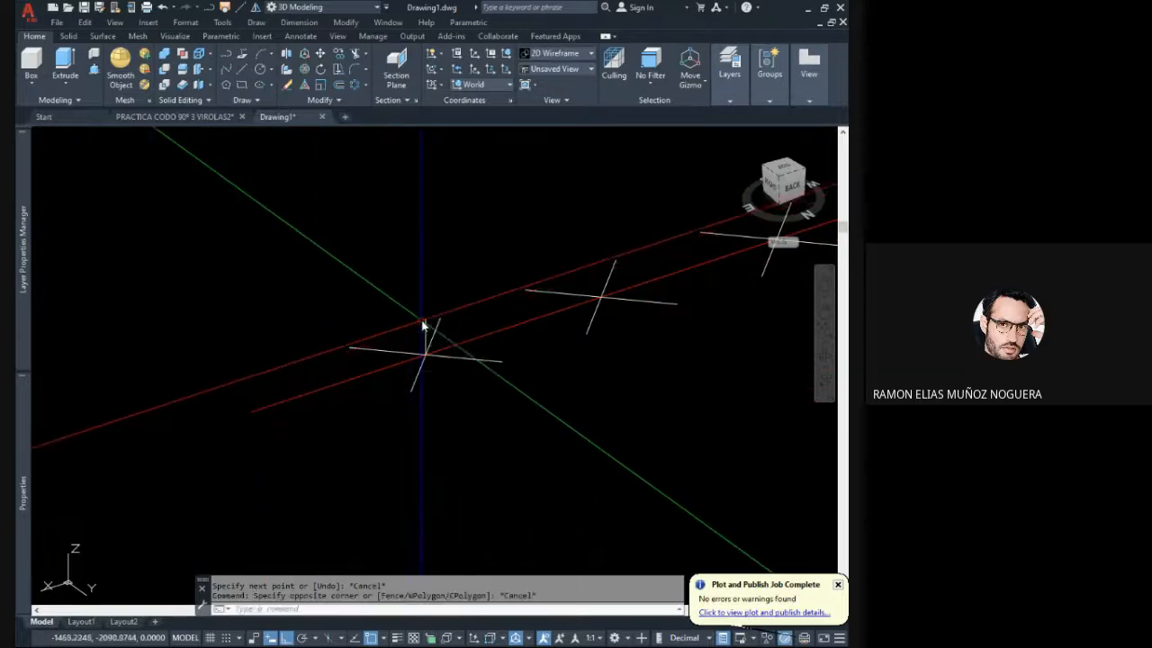
# - Draw a vertical line from the slice's outer edge up to the mitre cut at the second segment boundary, between the teal and orange segments
pyautogui.scroll(-5, 427, 322)
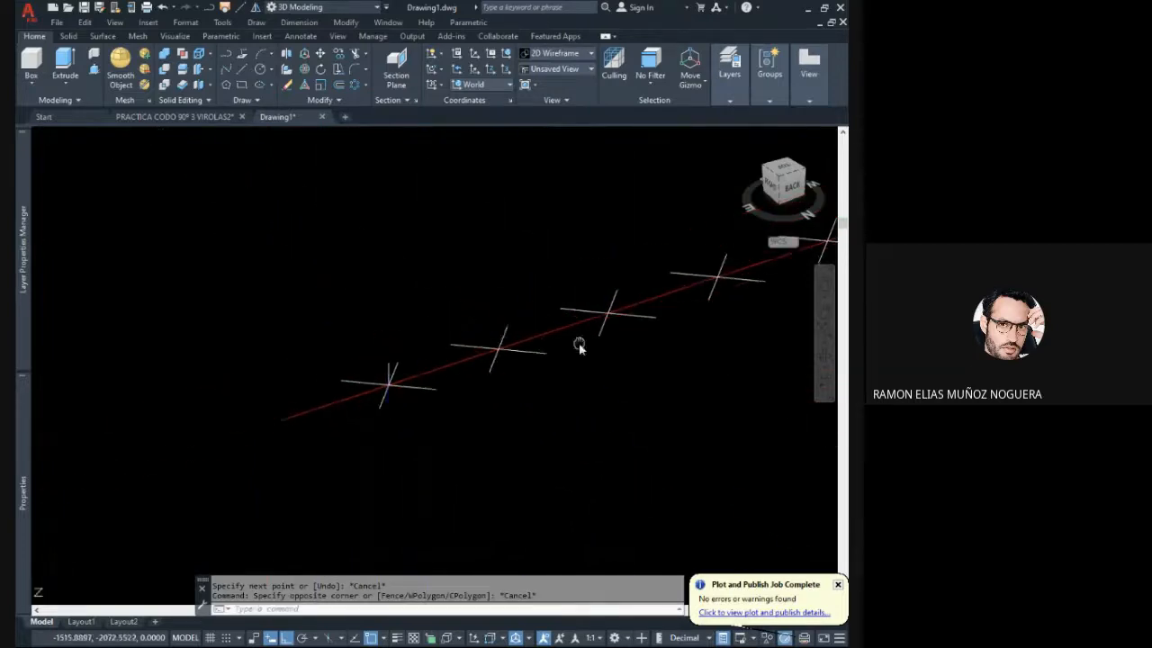
pyautogui.scroll(-4, 444, 247)
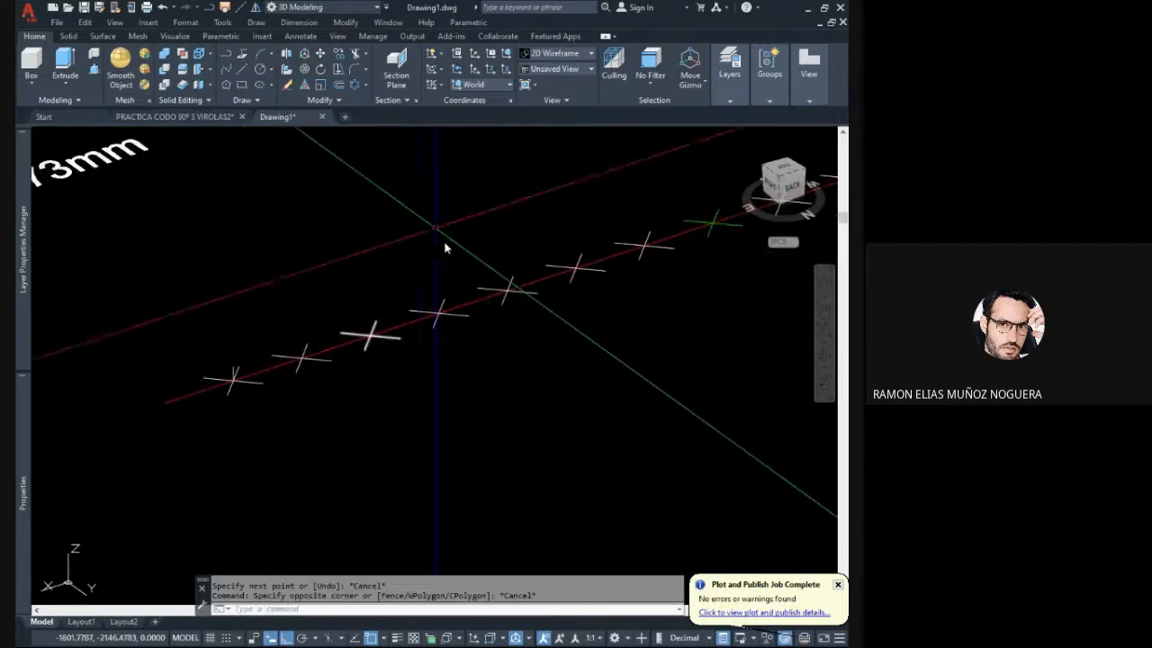
pyautogui.scroll(5, 419, 332)
pyautogui.scroll(6, 259, 433)
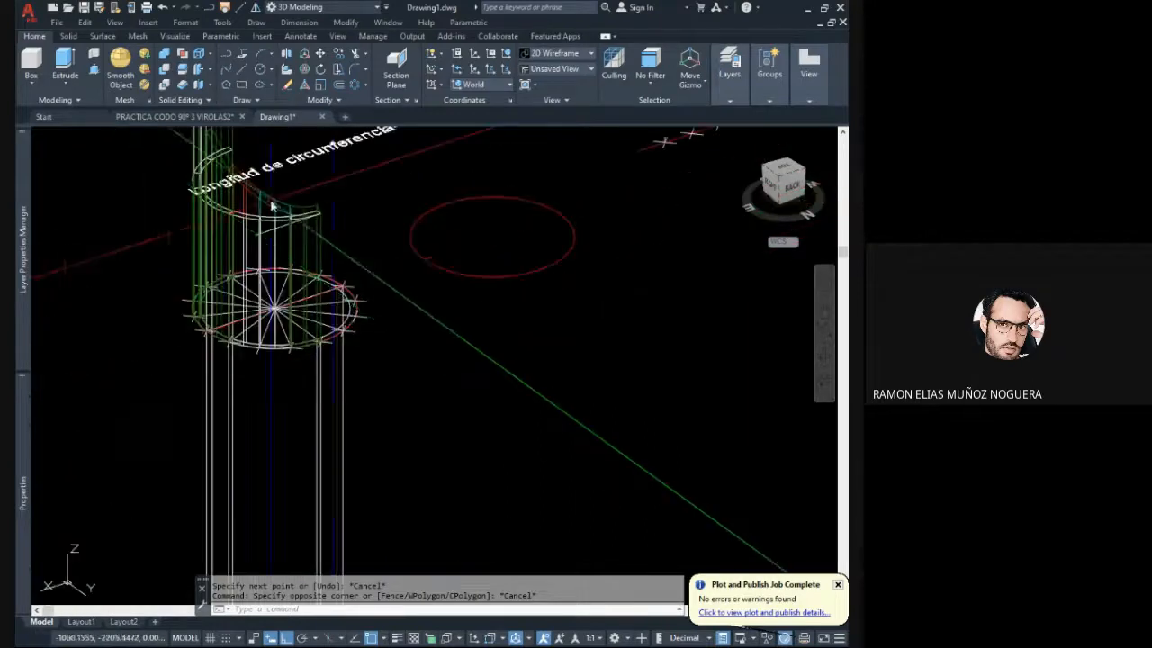
pyautogui.keyDown('shift'); pyautogui.moveTo(351, 322); pyautogui.dragTo(395, 321, button='middle'); pyautogui.keyUp('shift')
pyautogui.click(392, 283)
pyautogui.click(367, 250)
pyautogui.press('Escape')
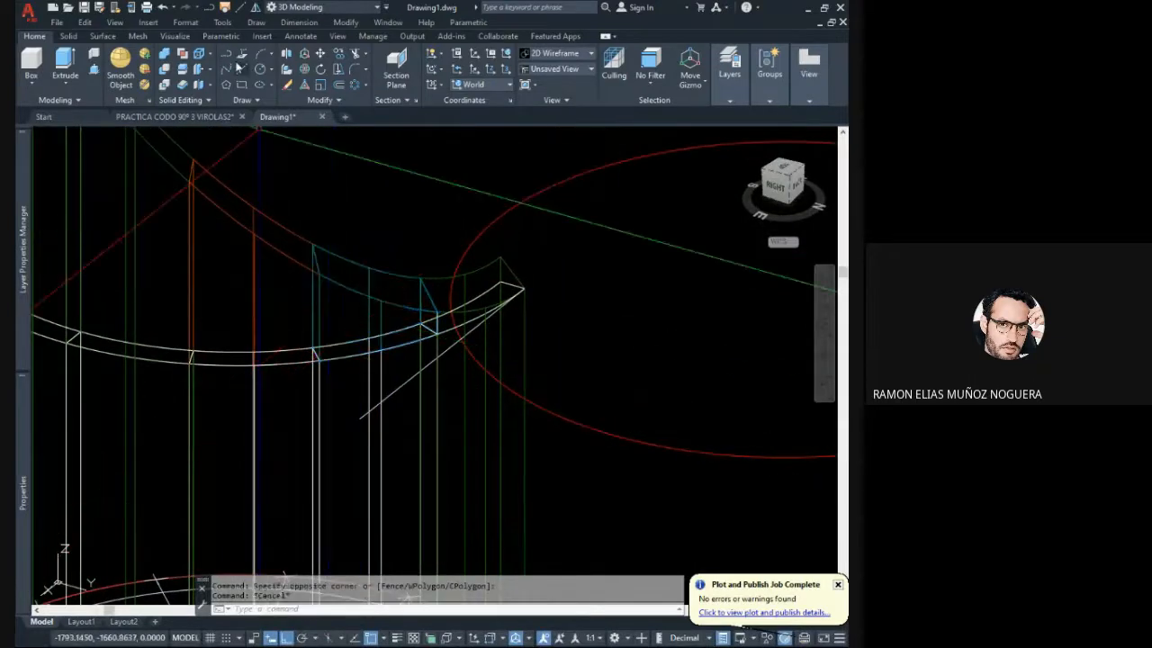
pyautogui.click(243, 72)
pyautogui.click(320, 363)
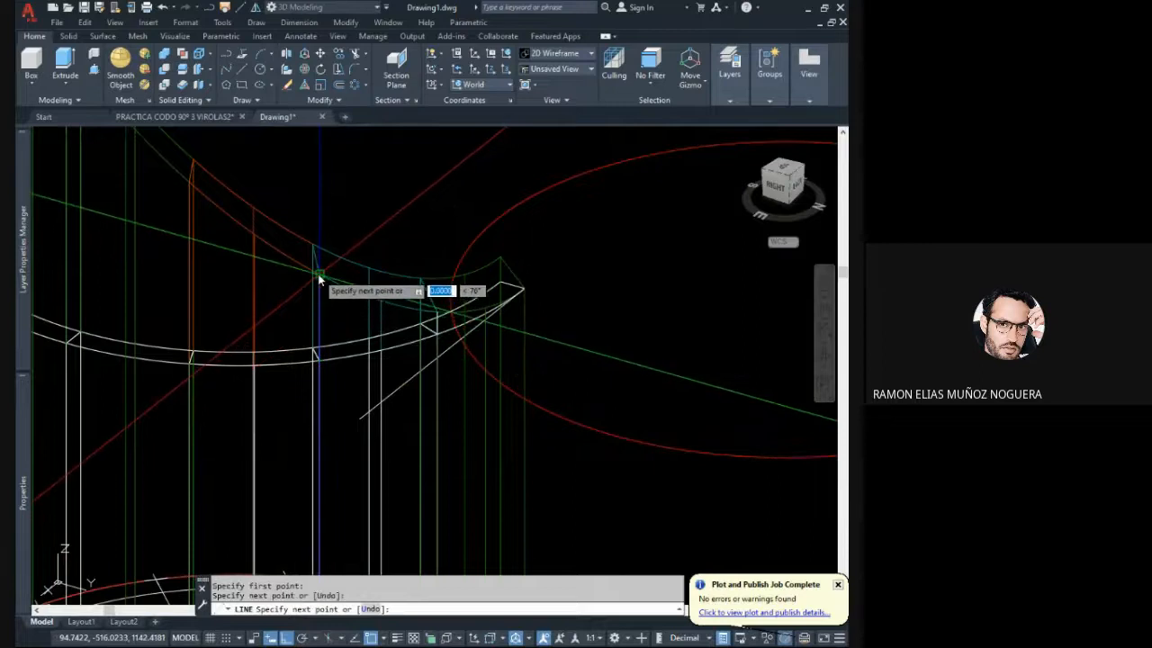
pyautogui.press('Escape')
# - Check the length of the vertical line at the second segment boundary
pyautogui.click(303, 266)
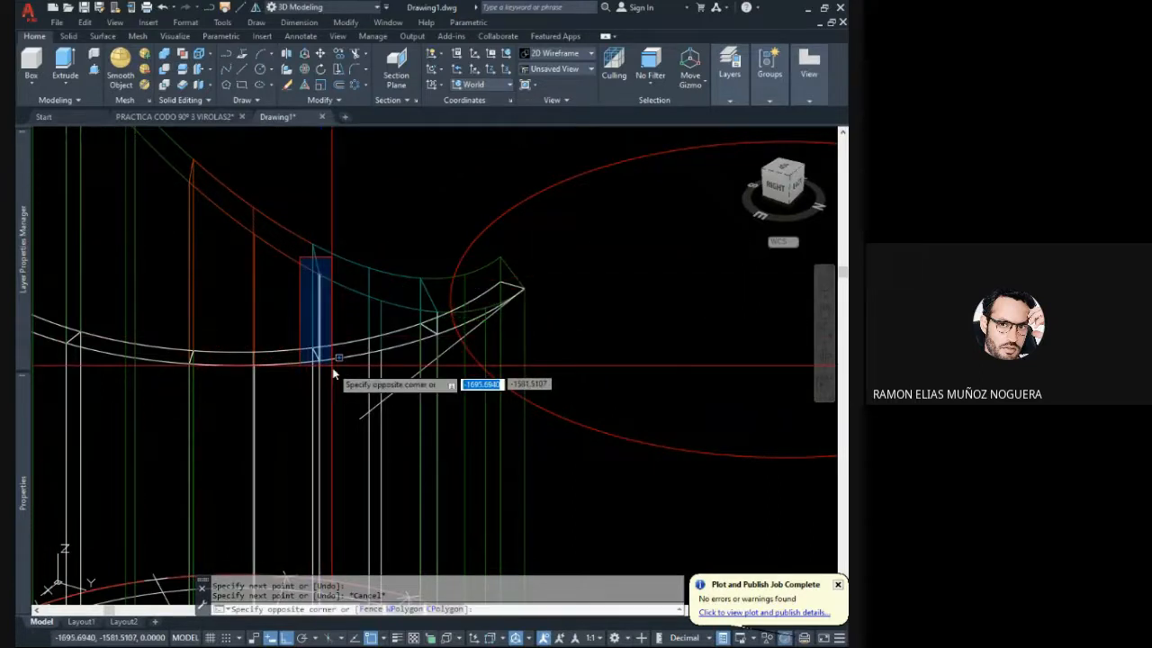
pyautogui.click(338, 376)
pyautogui.moveTo(339, 374); pyautogui.dragTo(294, 349, button='middle')
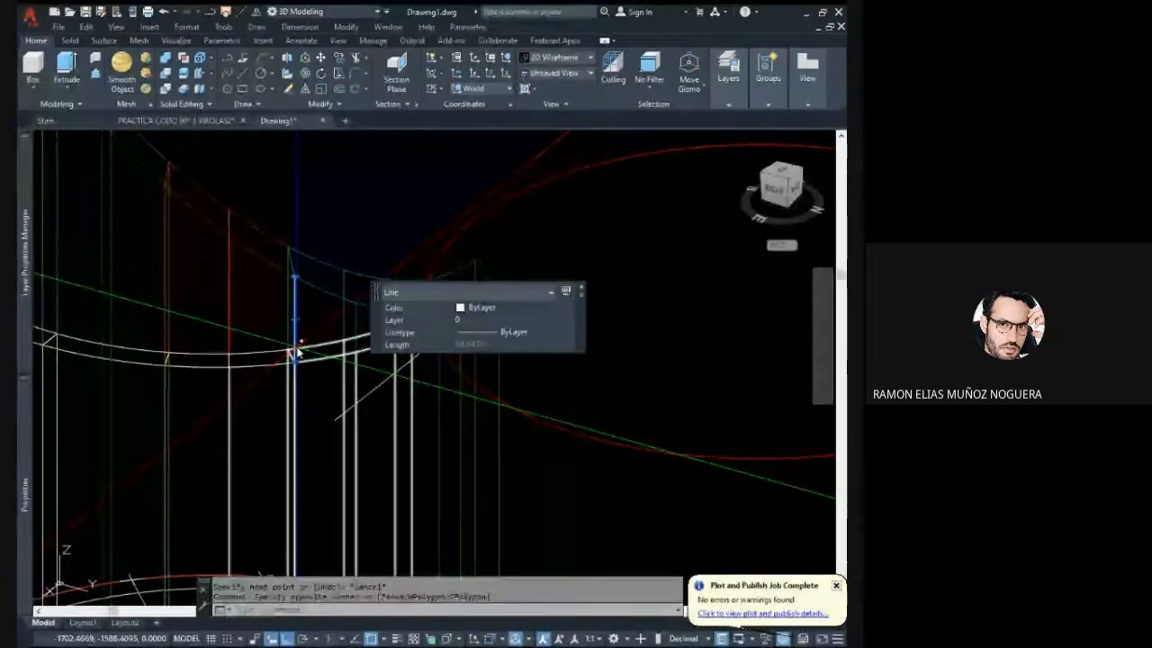
pyautogui.press('Escape')
pyautogui.press('Escape')
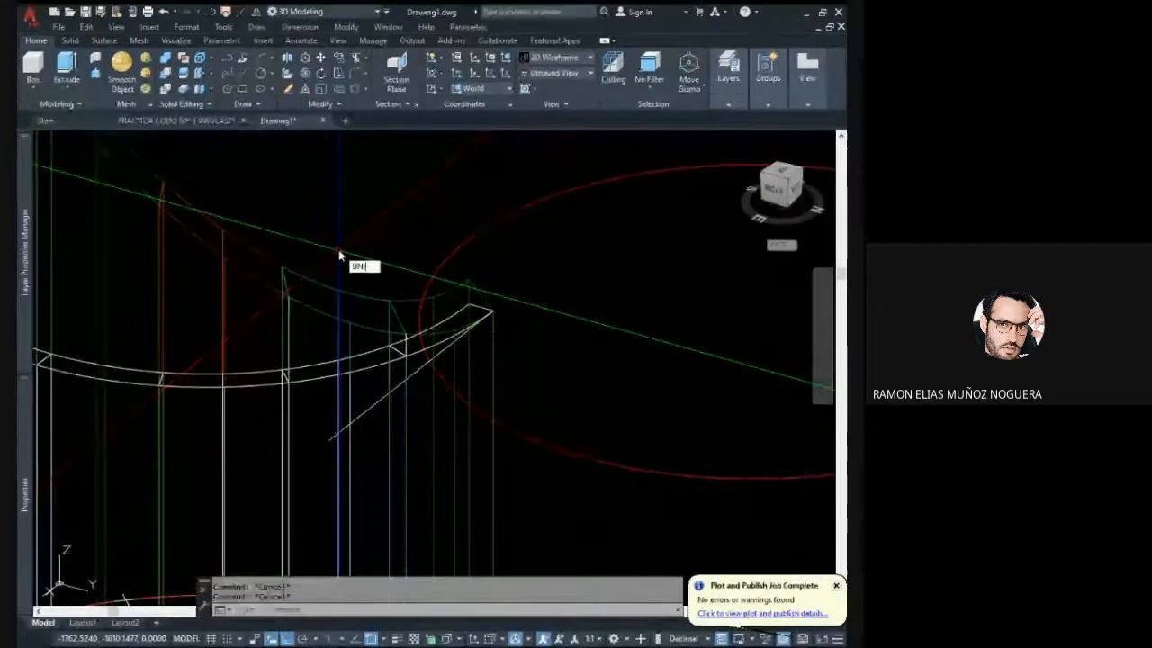
# - Configure the drawing units to a length precision of 0.00 and an insertion scale in millimetres
pyautogui.press('Return')
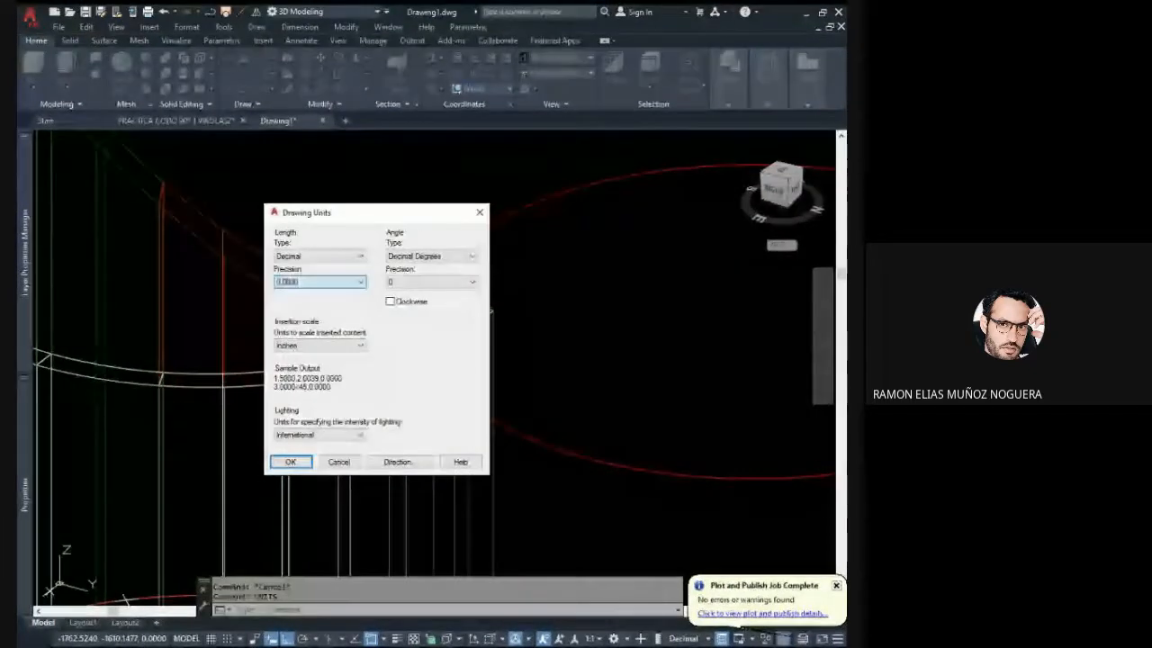
pyautogui.click(307, 307)
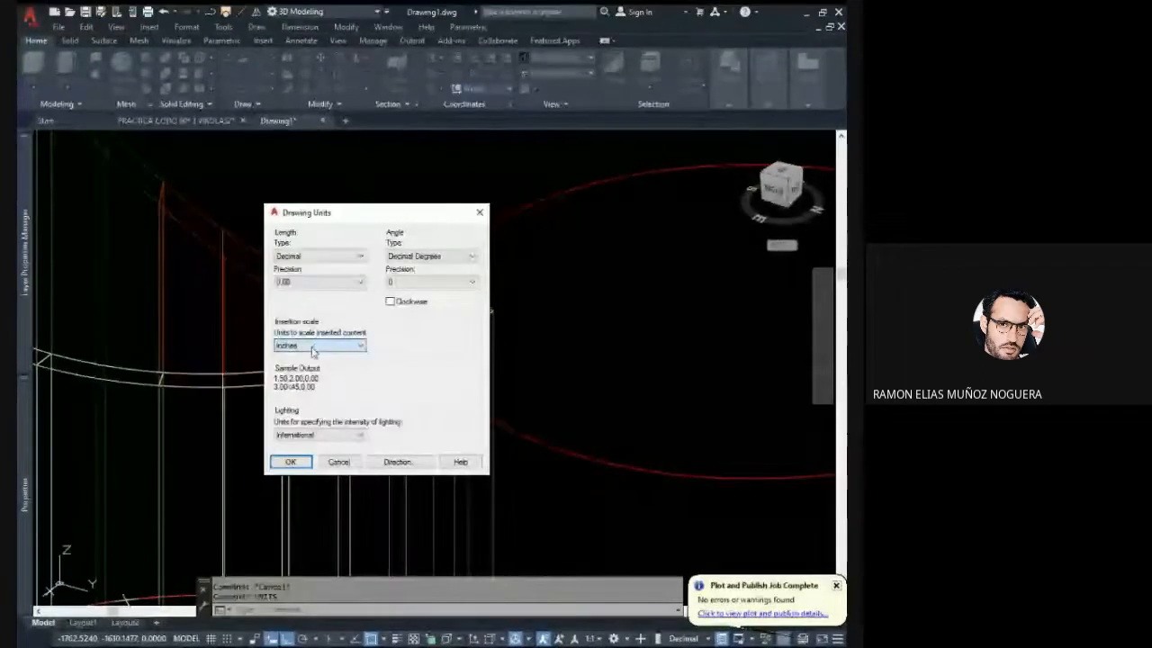
pyautogui.click(314, 346)
pyautogui.click(317, 388)
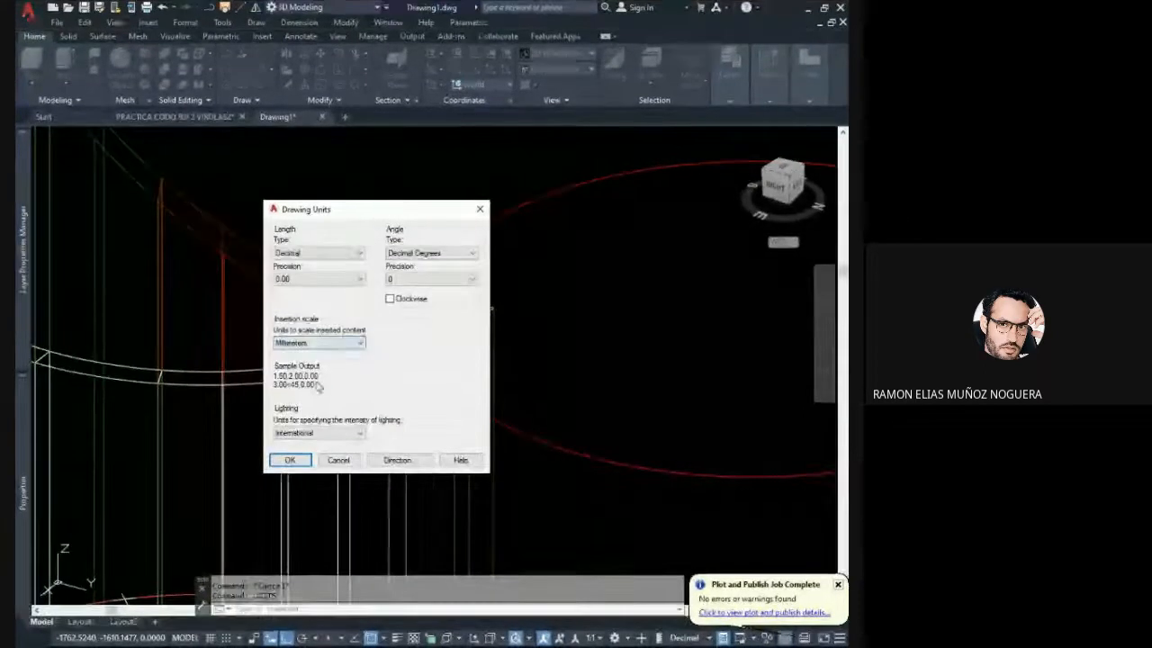
pyautogui.click(290, 460)
# - Read the second segment boundary line's length again with two-decimal precision
pyautogui.click(274, 280)
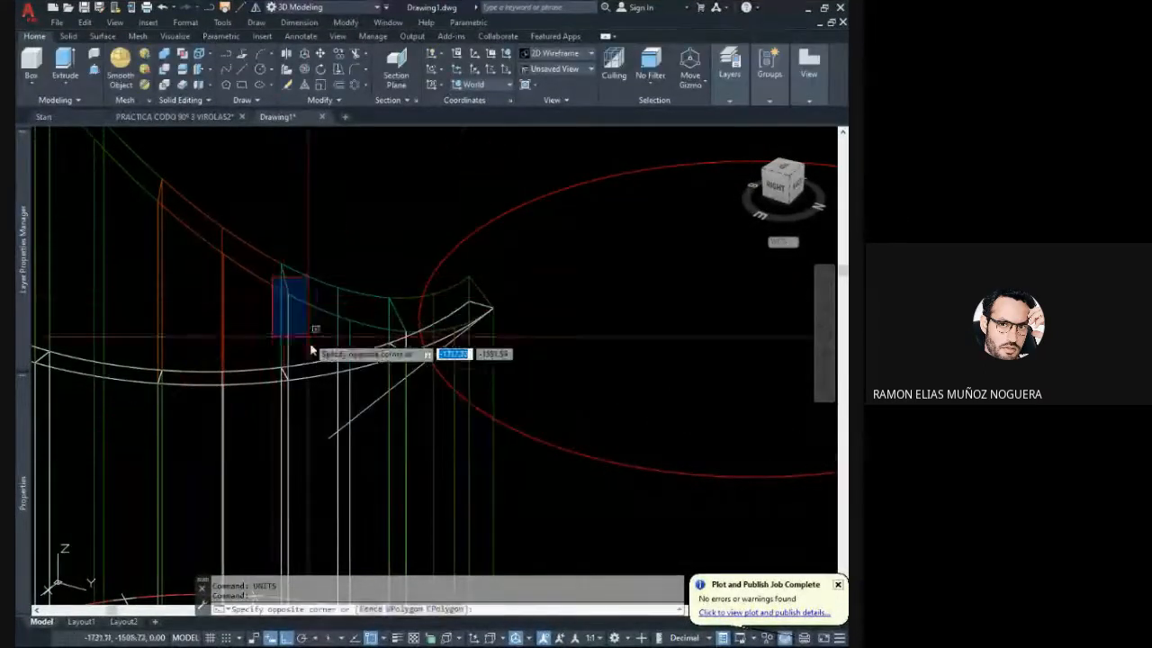
pyautogui.click(317, 390)
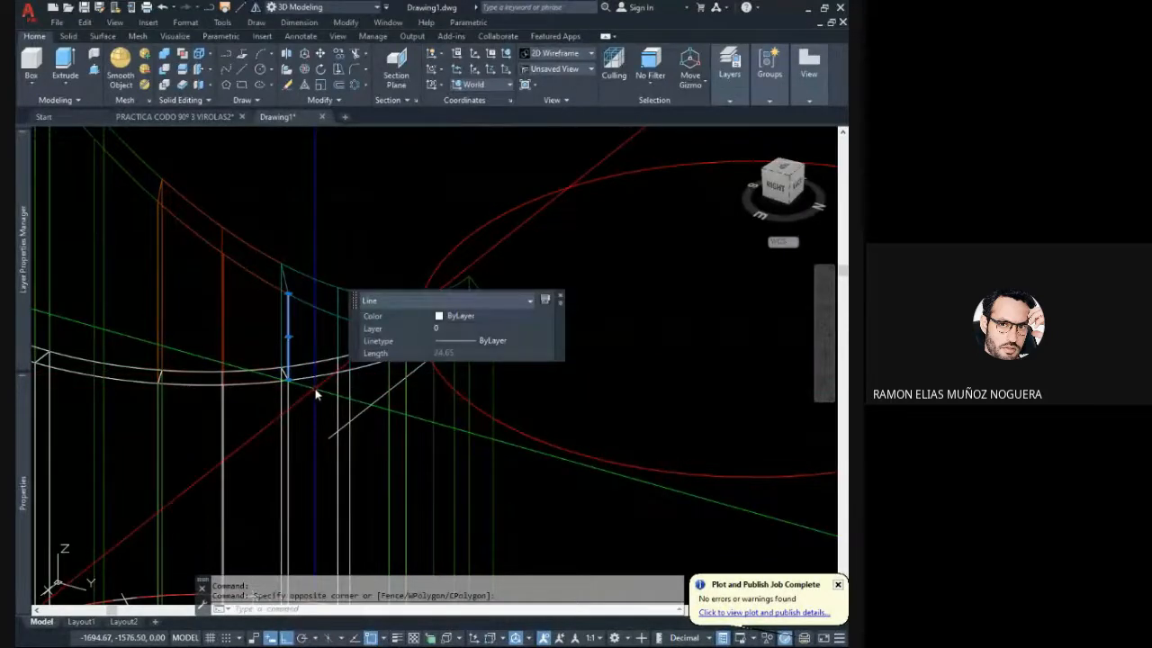
pyautogui.press('Escape')
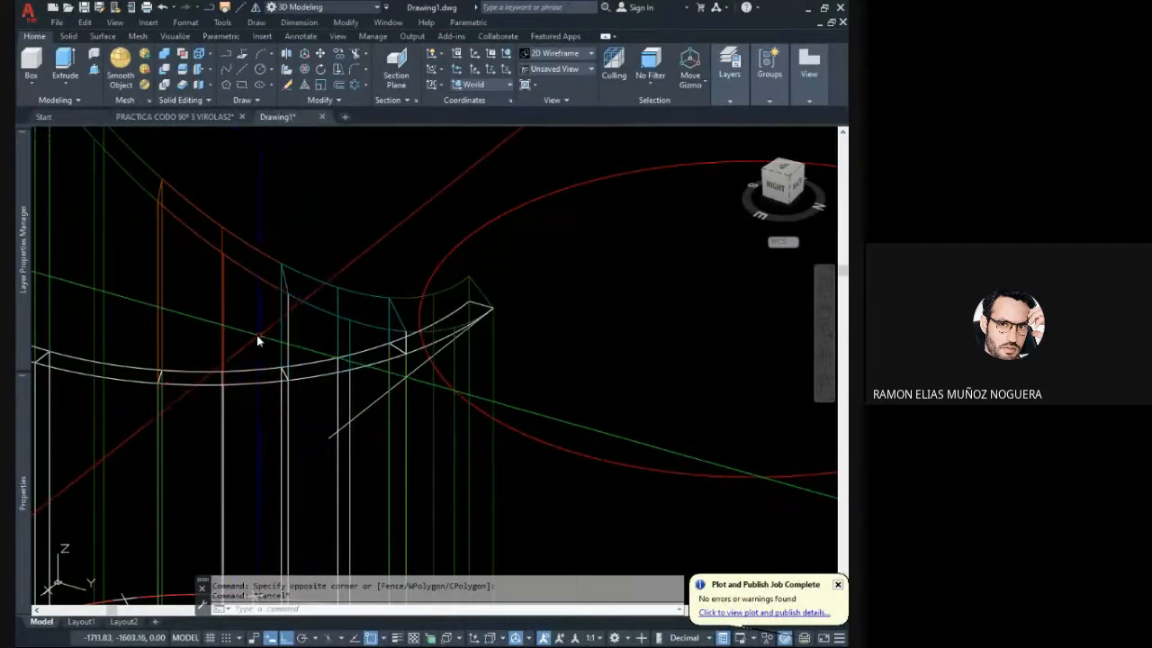
# - Draw a 24.65 mm vertical line upward from the second division mark on the 528.73 mm development line
pyautogui.scroll(-3, 254, 337)
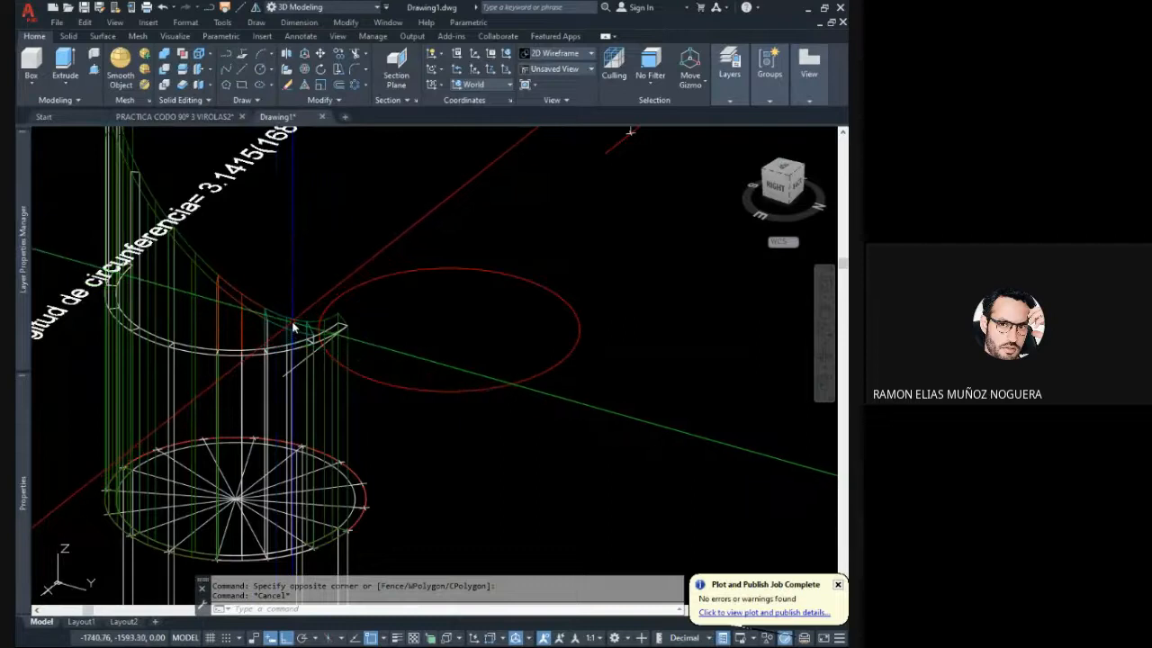
pyautogui.keyDown('shift'); pyautogui.moveTo(292, 327); pyautogui.dragTo(465, 355, button='middle'); pyautogui.keyUp('shift')
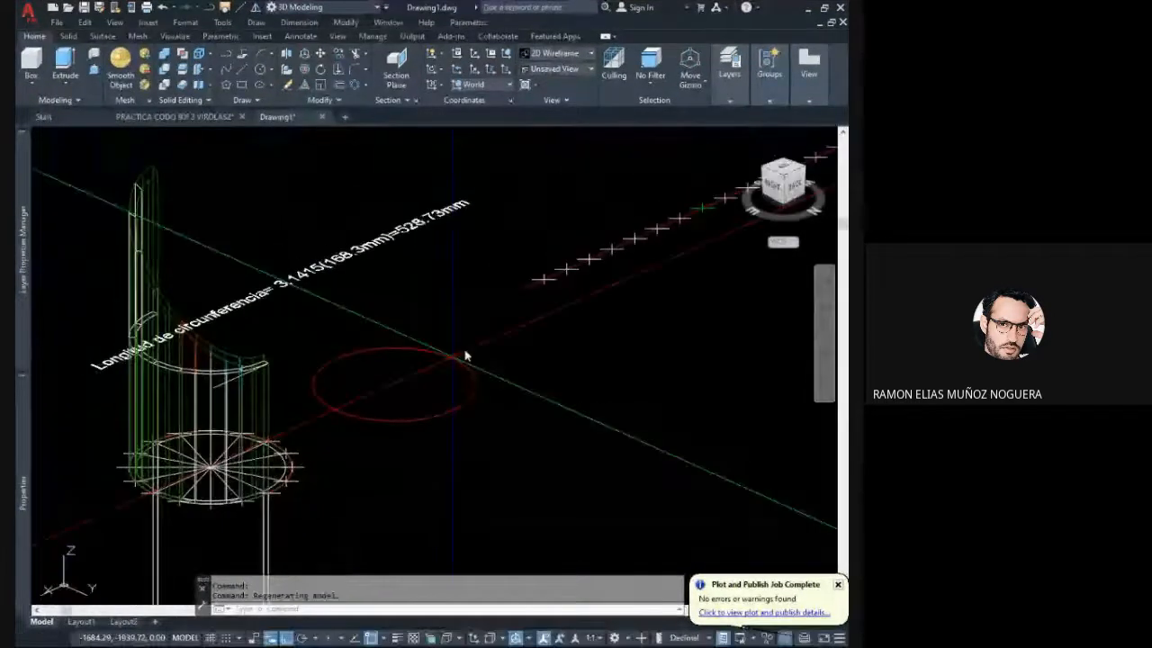
pyautogui.click(245, 71)
pyautogui.scroll(5, 558, 270)
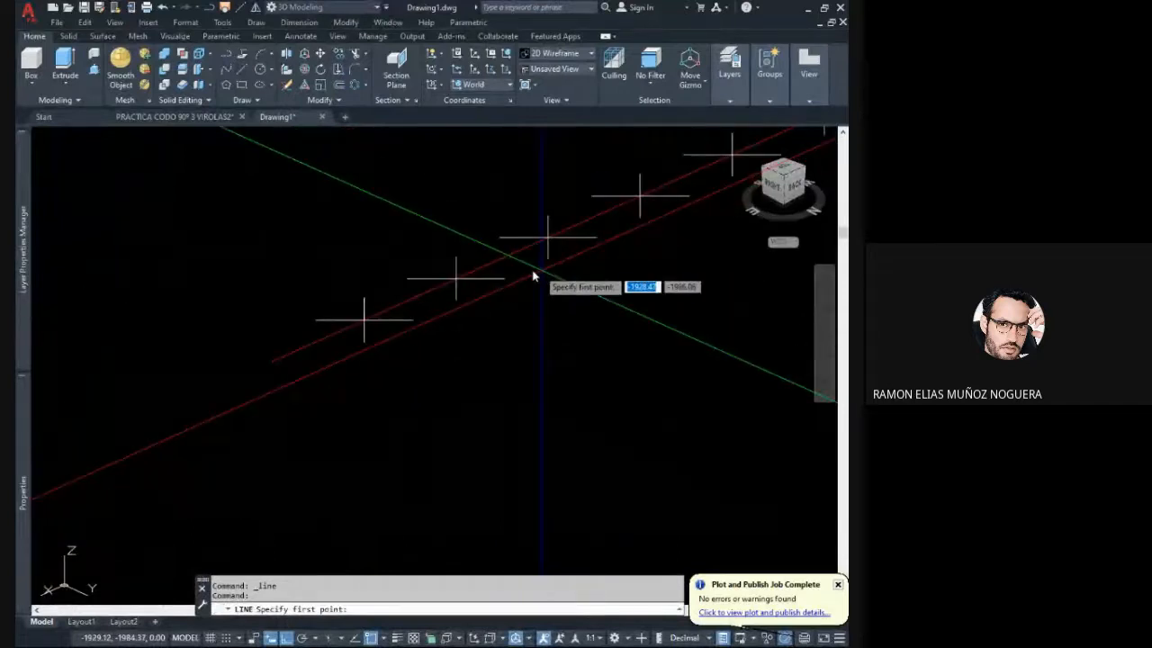
pyautogui.keyDown('shift'); pyautogui.moveTo(512, 298); pyautogui.dragTo(483, 299, button='middle'); pyautogui.keyUp('shift')
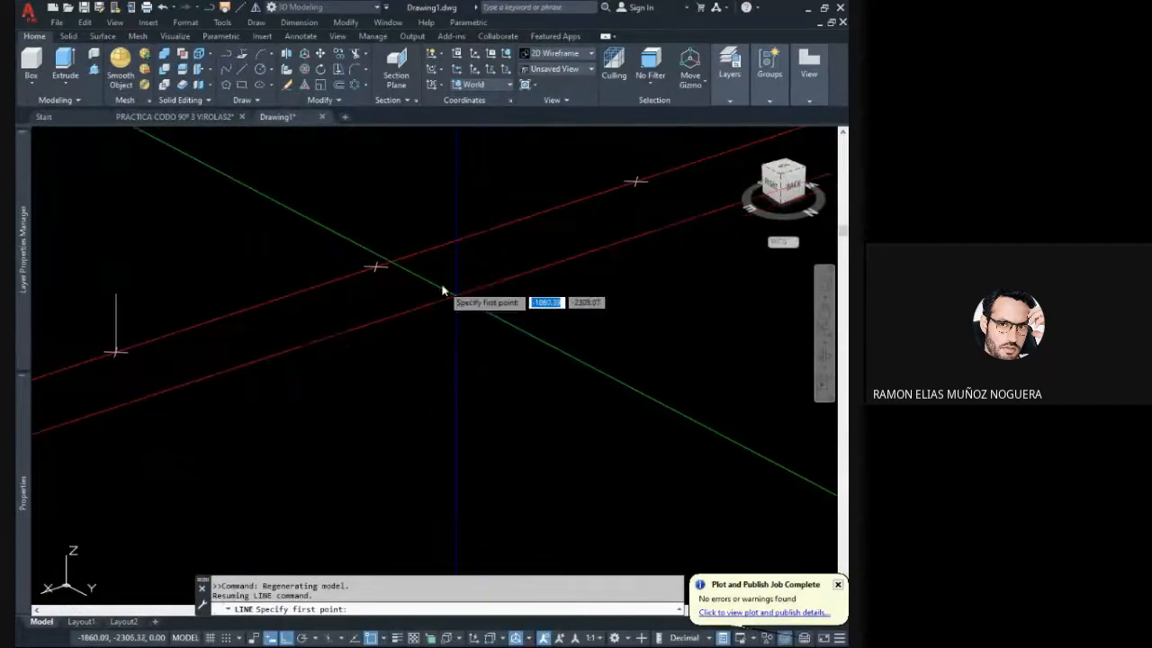
pyautogui.click(371, 269)
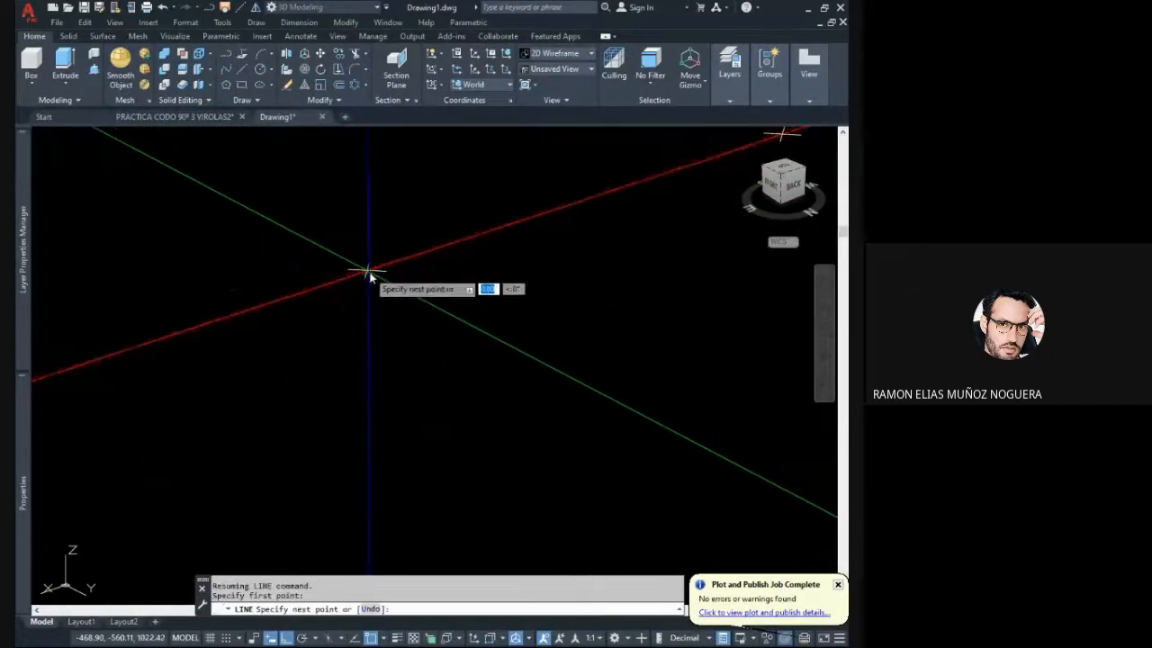
pyautogui.scroll(-2, 376, 297)
pyautogui.moveTo(383, 304); pyautogui.dragTo(384, 342, button='middle')
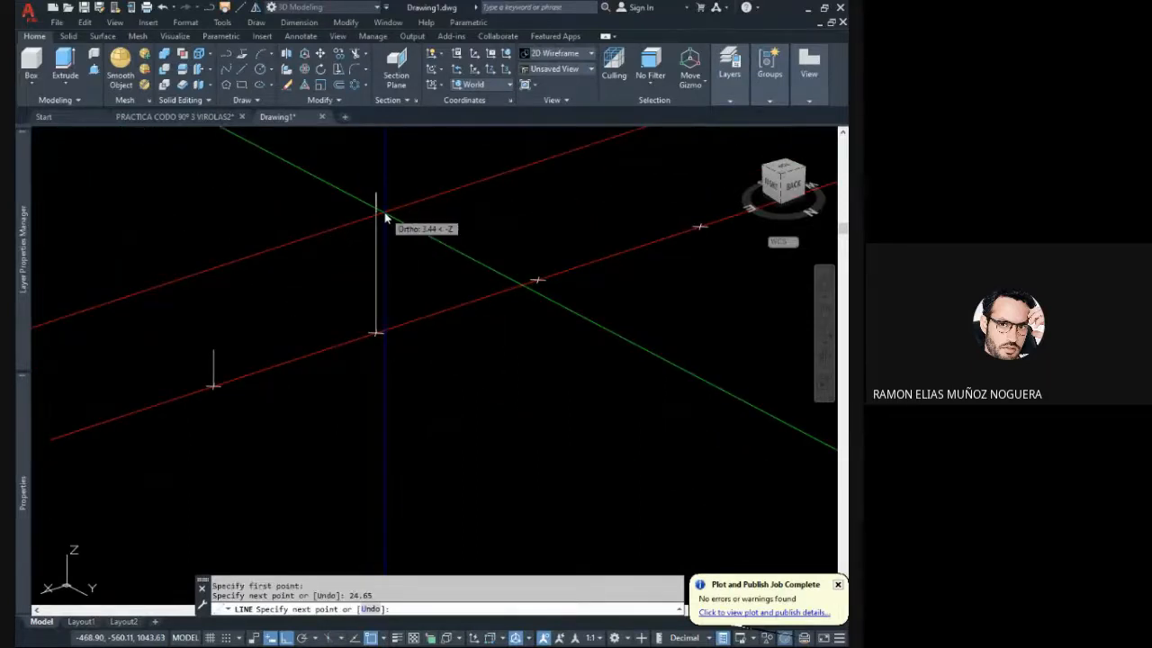
pyautogui.press('Escape')
# - Recolour the first three mitre-cut segment solids of the pipe slice red
pyautogui.scroll(-5, 441, 303)
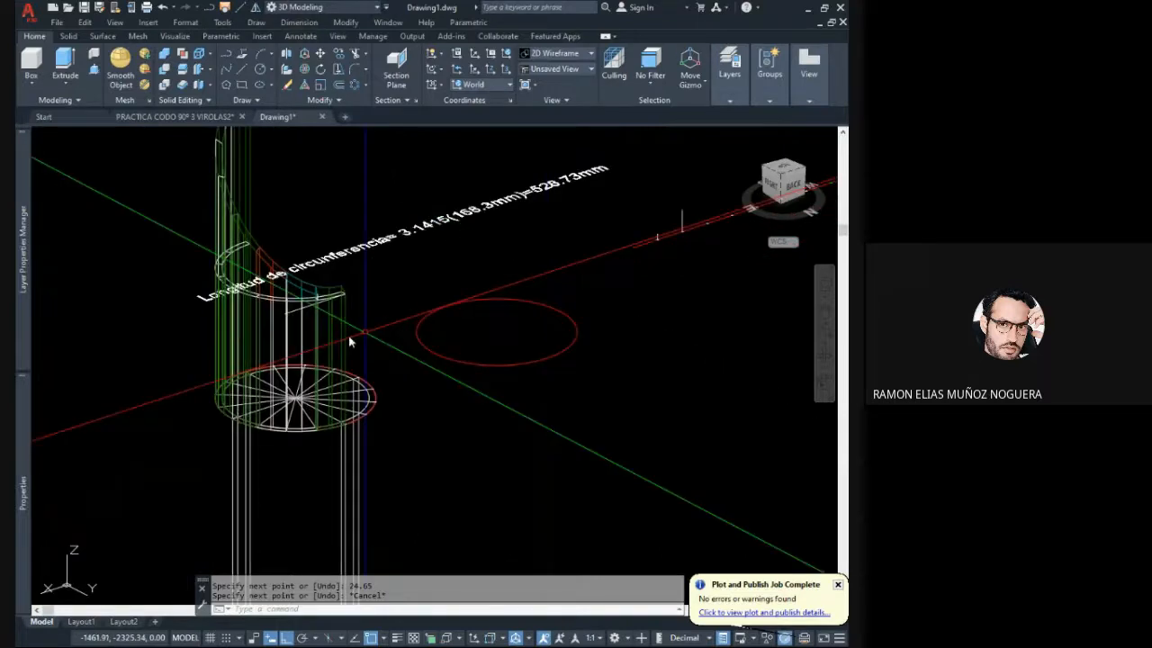
pyautogui.scroll(6, 351, 341)
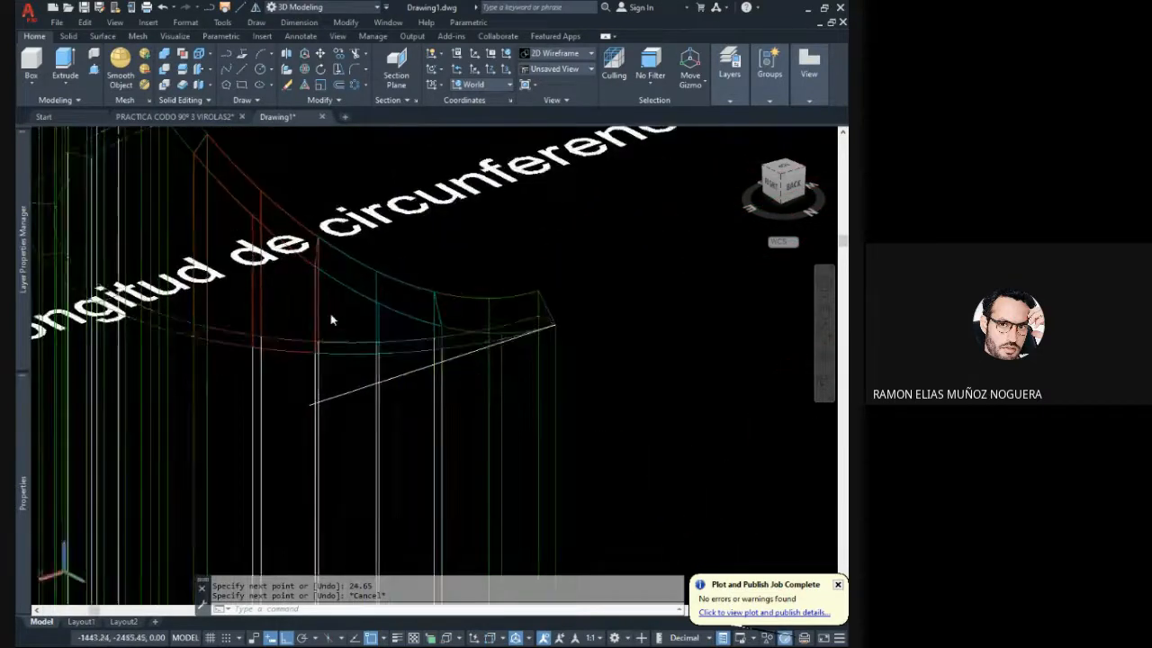
pyautogui.keyDown('shift'); pyautogui.moveTo(330, 315); pyautogui.dragTo(309, 325, button='middle'); pyautogui.keyUp('shift')
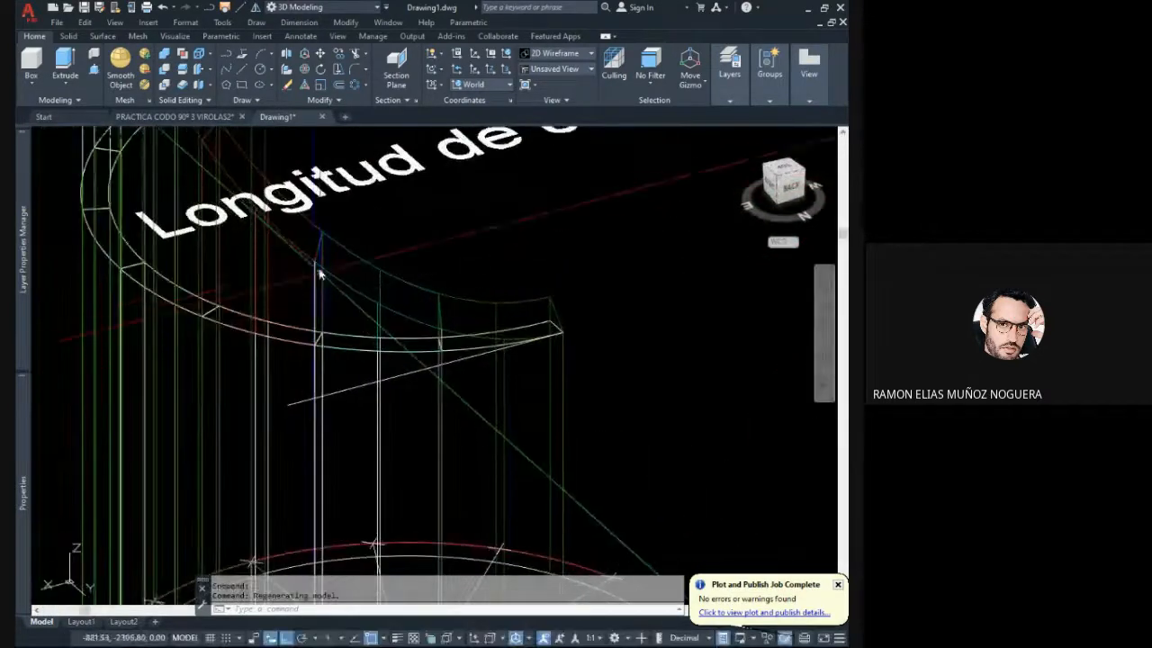
pyautogui.moveTo(319, 272); pyautogui.dragTo(462, 382, button='middle')
pyautogui.click(485, 379)
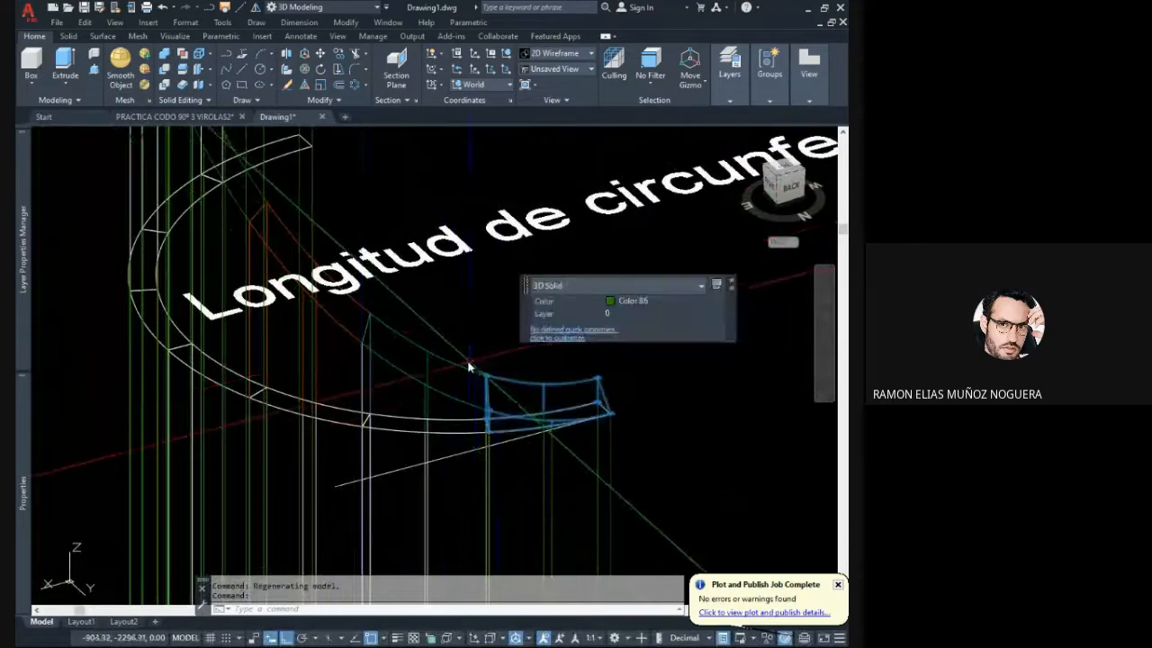
pyautogui.click(433, 353)
pyautogui.moveTo(395, 329); pyautogui.dragTo(453, 365, button='middle')
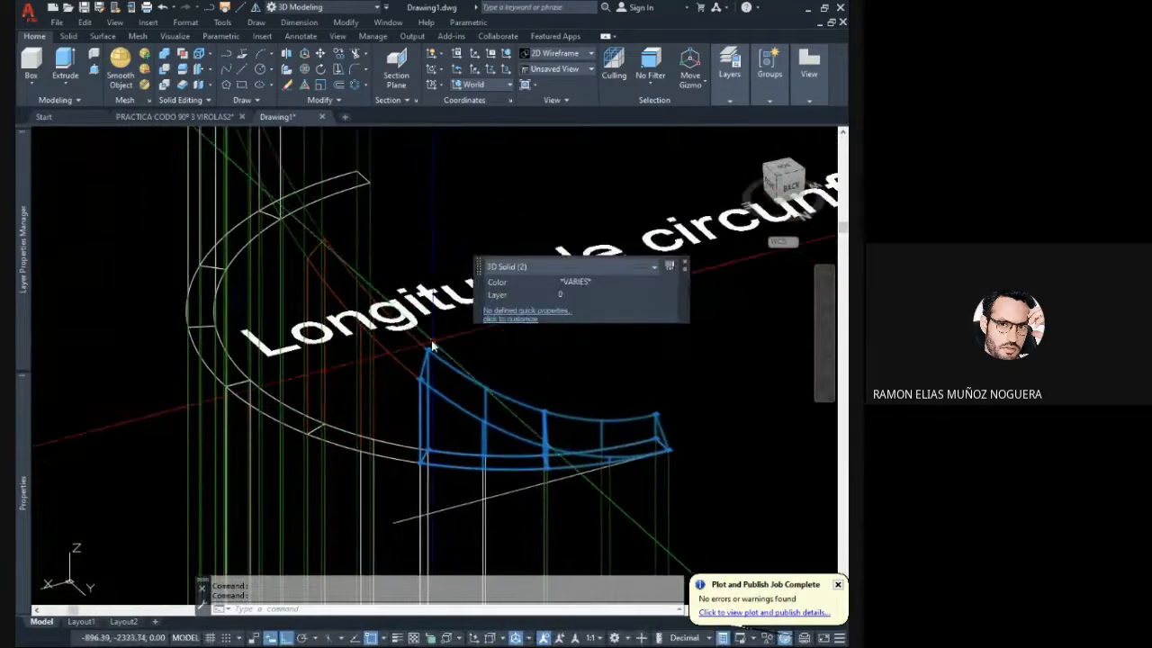
pyautogui.click(419, 341)
pyautogui.click(412, 335)
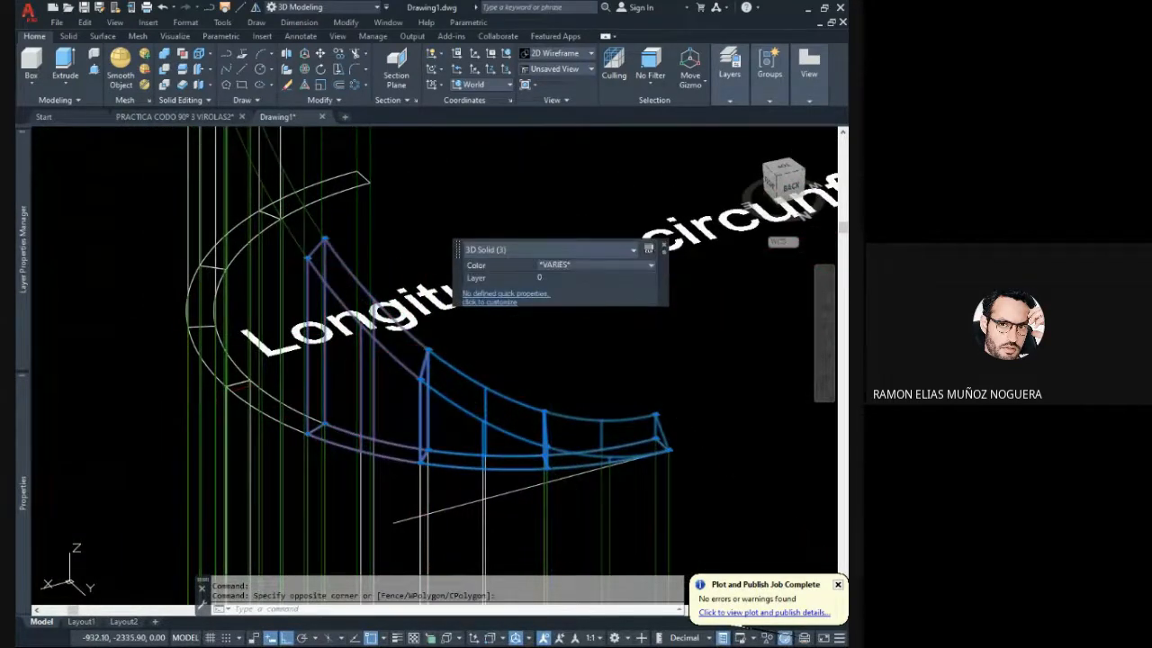
pyautogui.click(583, 271)
pyautogui.click(557, 360)
pyautogui.press('Escape')
pyautogui.press('Escape')
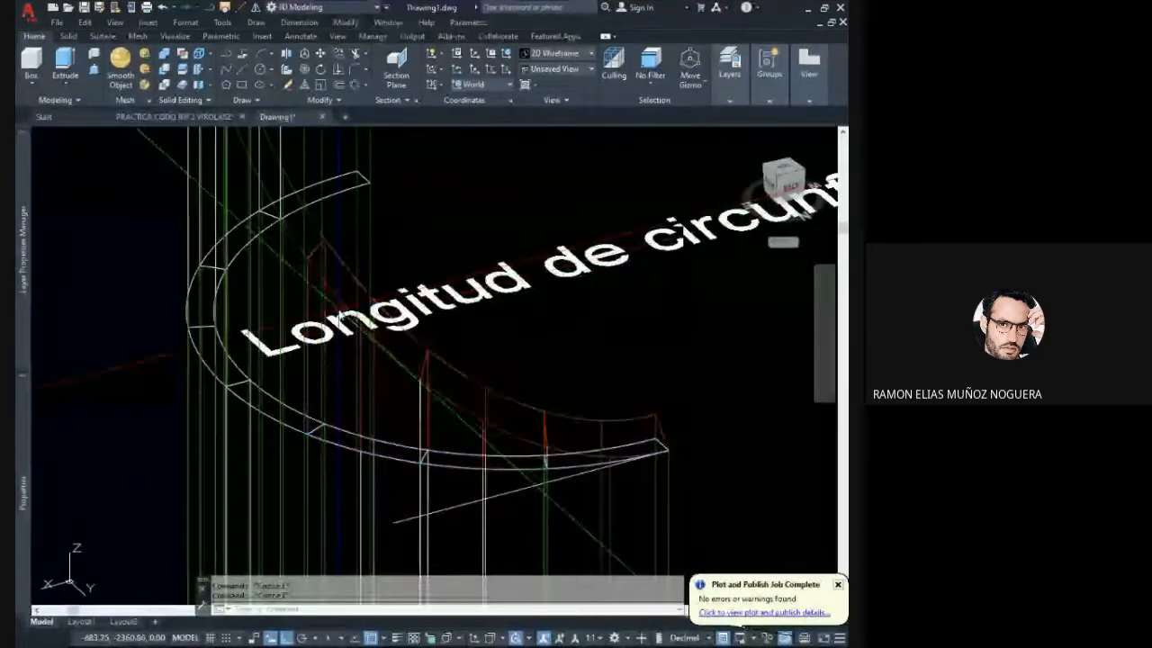
# - Draw a vertical line from the slice's outer edge up to the mitre cut at the third segment boundary and check its length
pyautogui.keyDown('shift'); pyautogui.moveTo(352, 312); pyautogui.dragTo(419, 320, button='middle'); pyautogui.keyUp('shift')
pyautogui.press('l')
pyautogui.press('Return')
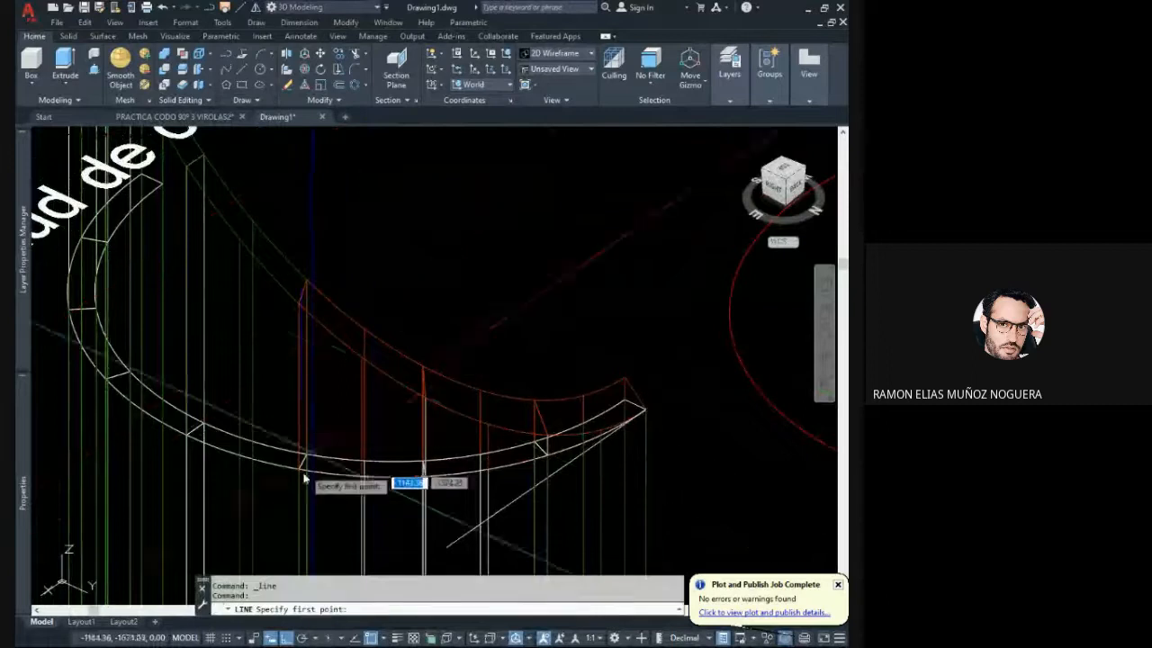
pyautogui.click(300, 467)
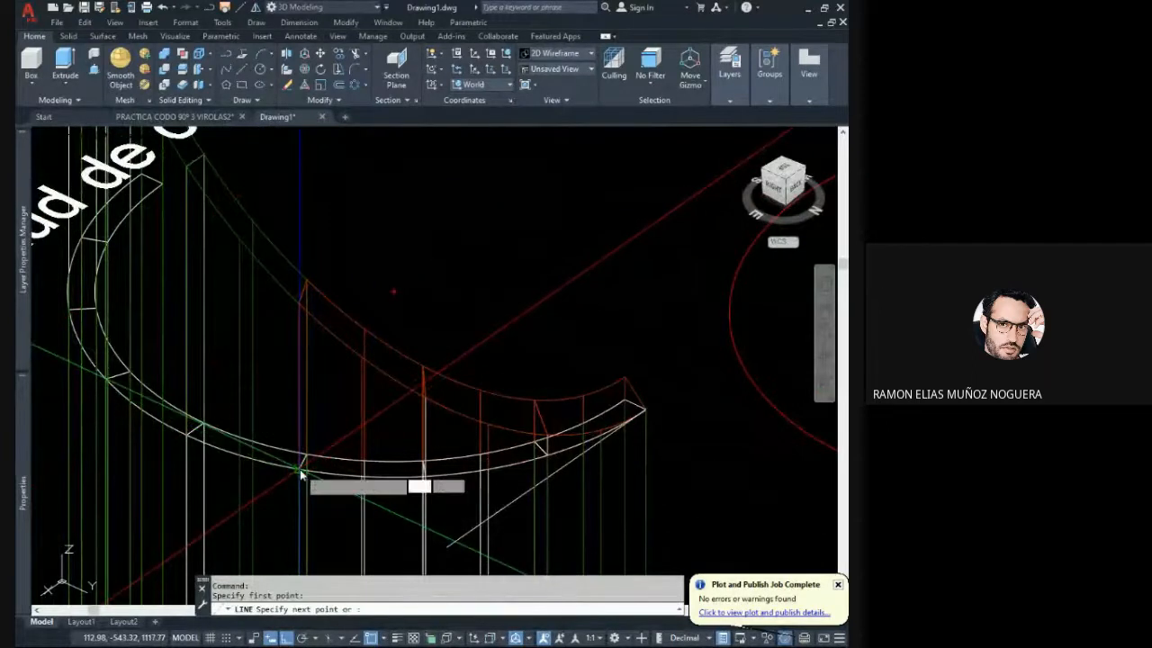
pyautogui.click(299, 305)
pyautogui.press('Escape')
pyautogui.click(294, 343)
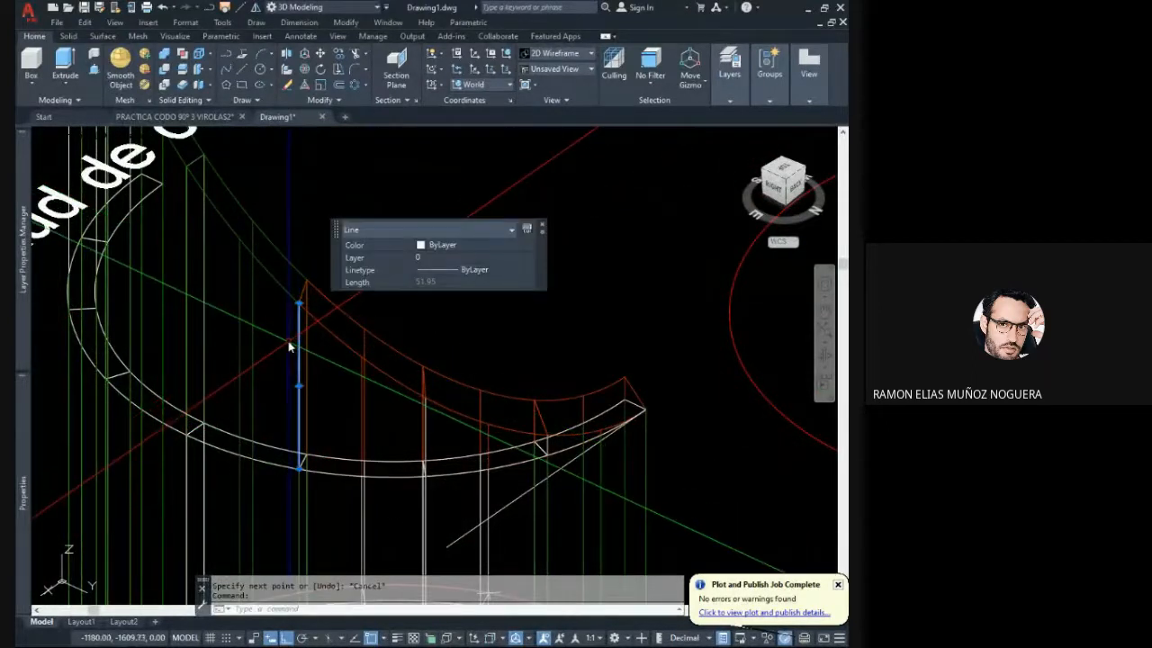
pyautogui.scroll(-6, 276, 348)
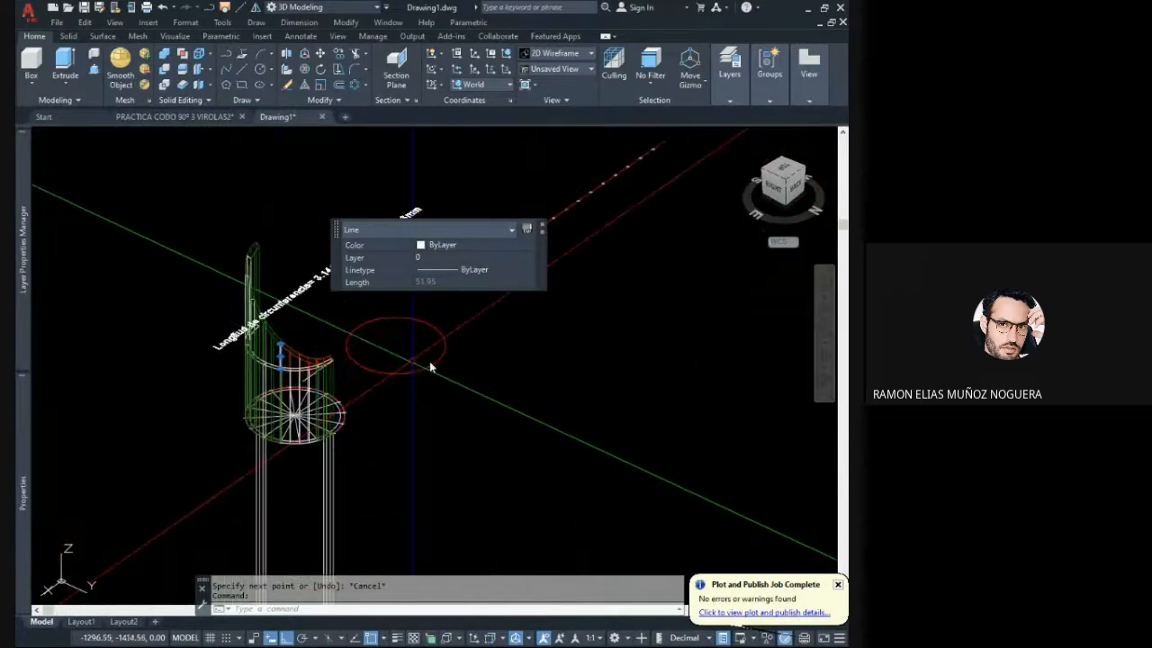
pyautogui.press('Escape')
# - Draw a 51.95 mm vertical line upward from the third division mark on the development line
pyautogui.keyDown('shift'); pyautogui.moveTo(537, 336); pyautogui.dragTo(489, 327, button='middle'); pyautogui.keyUp('shift')
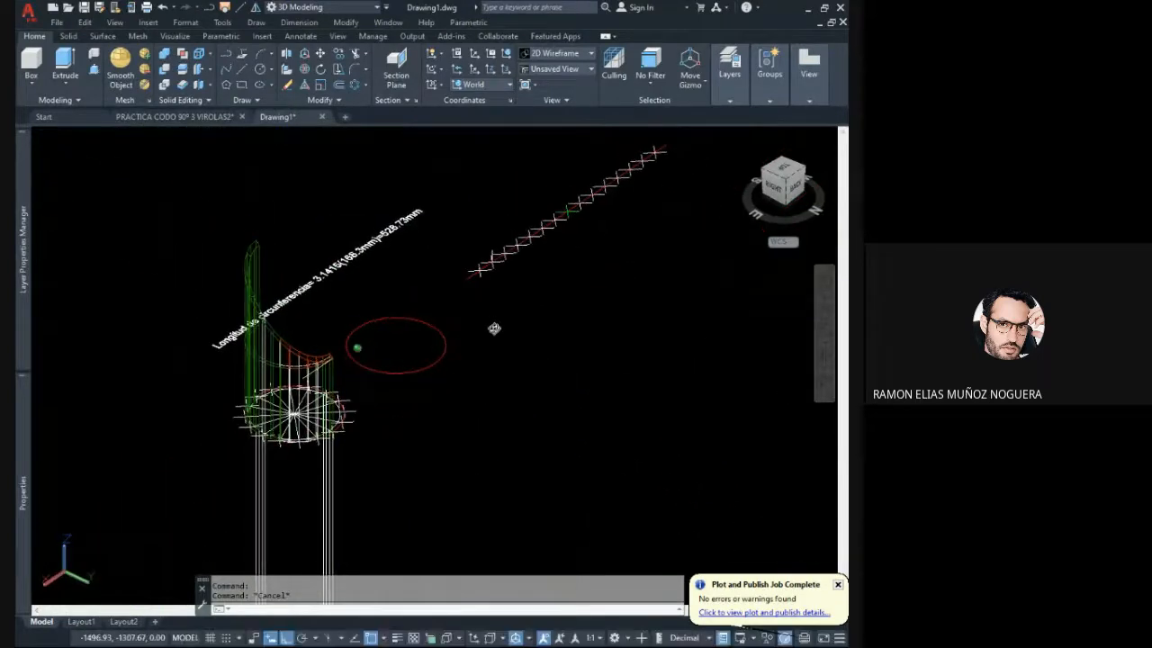
pyautogui.click(247, 70)
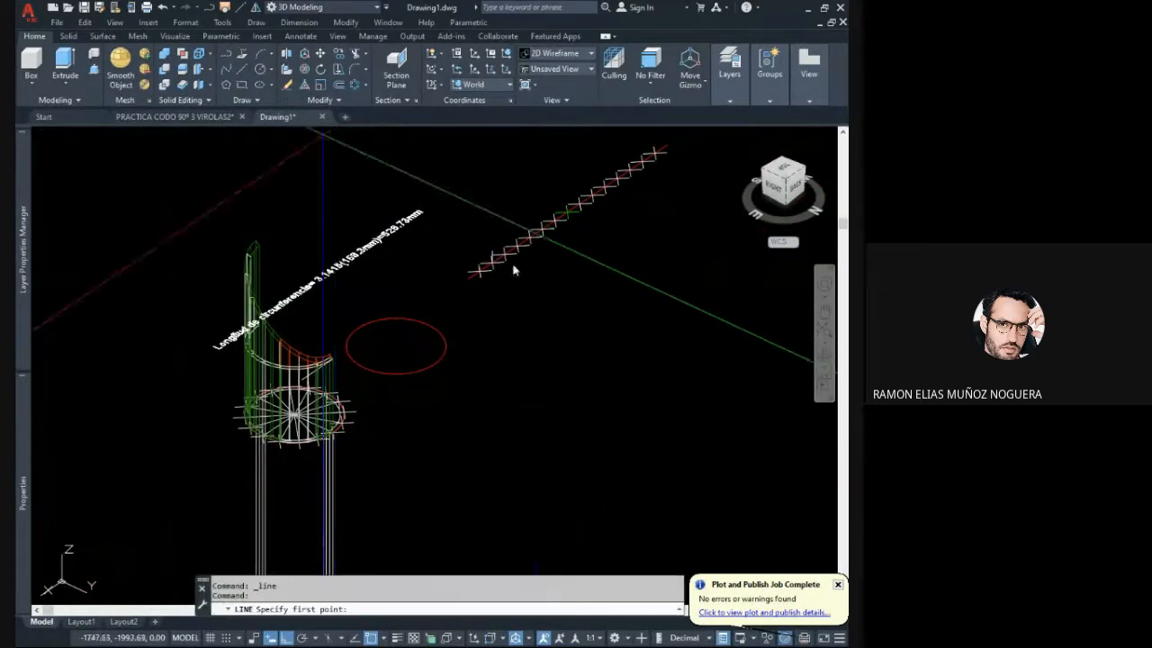
pyautogui.scroll(8, 504, 310)
pyautogui.keyDown('shift'); pyautogui.moveTo(476, 303); pyautogui.dragTo(501, 285, button='middle'); pyautogui.keyUp('shift')
pyautogui.click(498, 250)
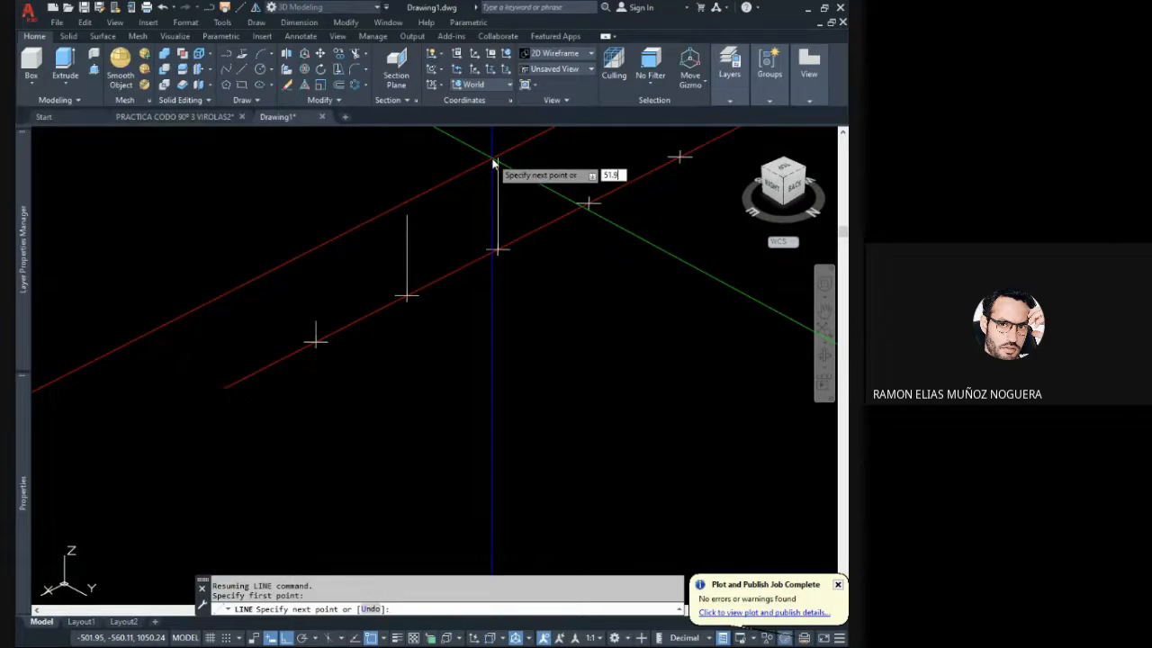
pyautogui.press('Escape')
# - Recolour the fourth mitre-cut segment solid red to match the first three segments
pyautogui.scroll(-7, 538, 277)
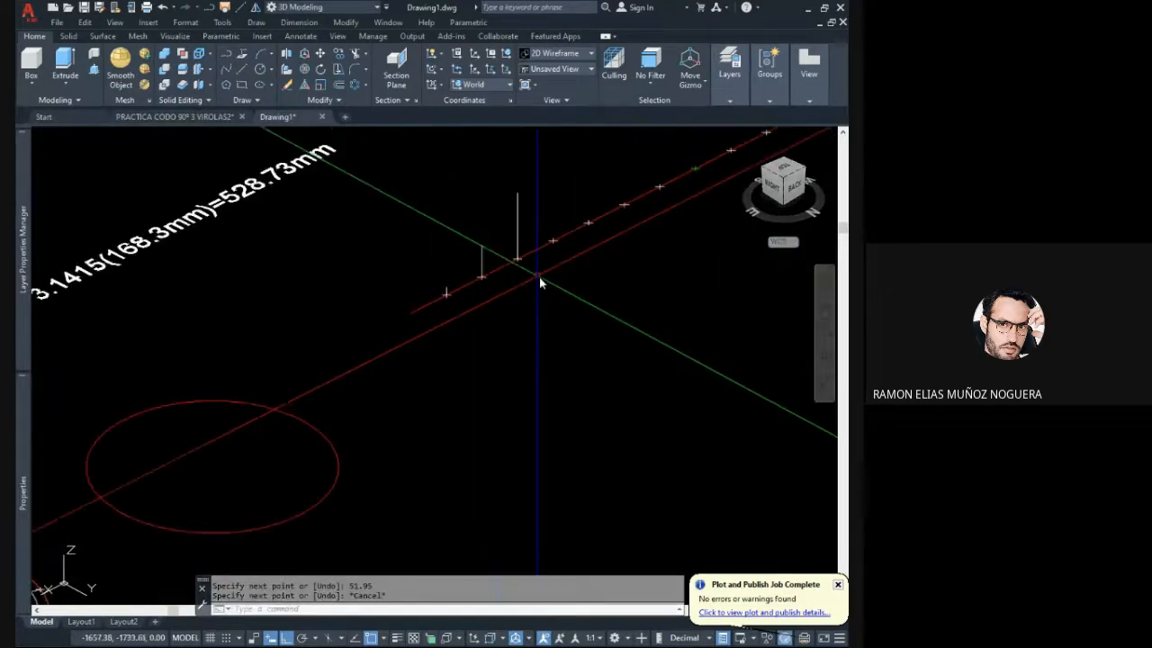
pyautogui.moveTo(359, 344)
pyautogui.mouseDown(button='middle')
pyautogui.moveTo(502, 325)
pyautogui.moveTo(600, 293)
pyautogui.mouseUp(button='middle')
pyautogui.scroll(6, 389, 321)
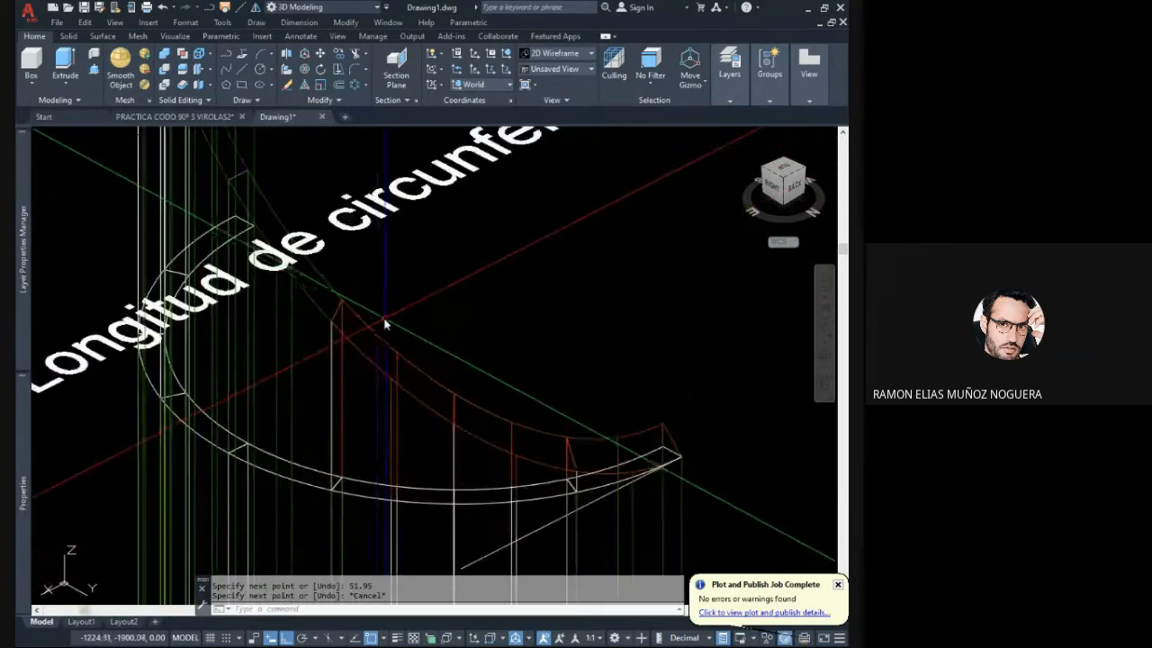
pyautogui.moveTo(386, 322)
pyautogui.keyDown('shift'); pyautogui.mouseDown(button='middle')
pyautogui.moveTo(409, 330)
pyautogui.moveTo(314, 318)
pyautogui.mouseUp(button='middle'); pyautogui.keyUp('shift')
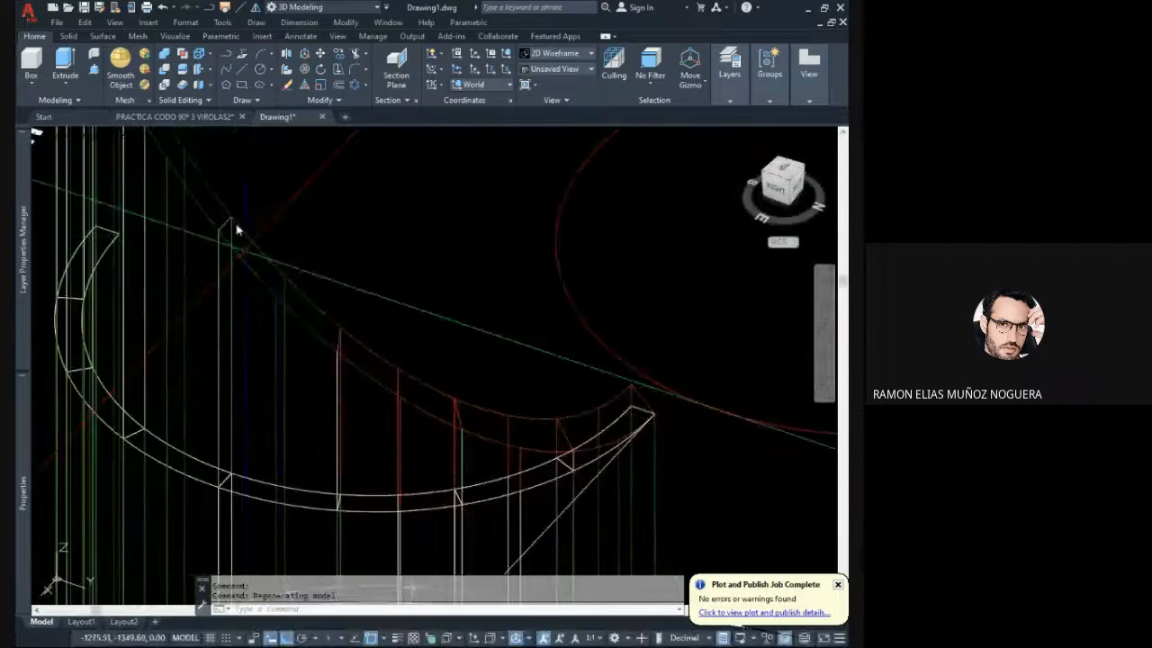
pyautogui.click(279, 222)
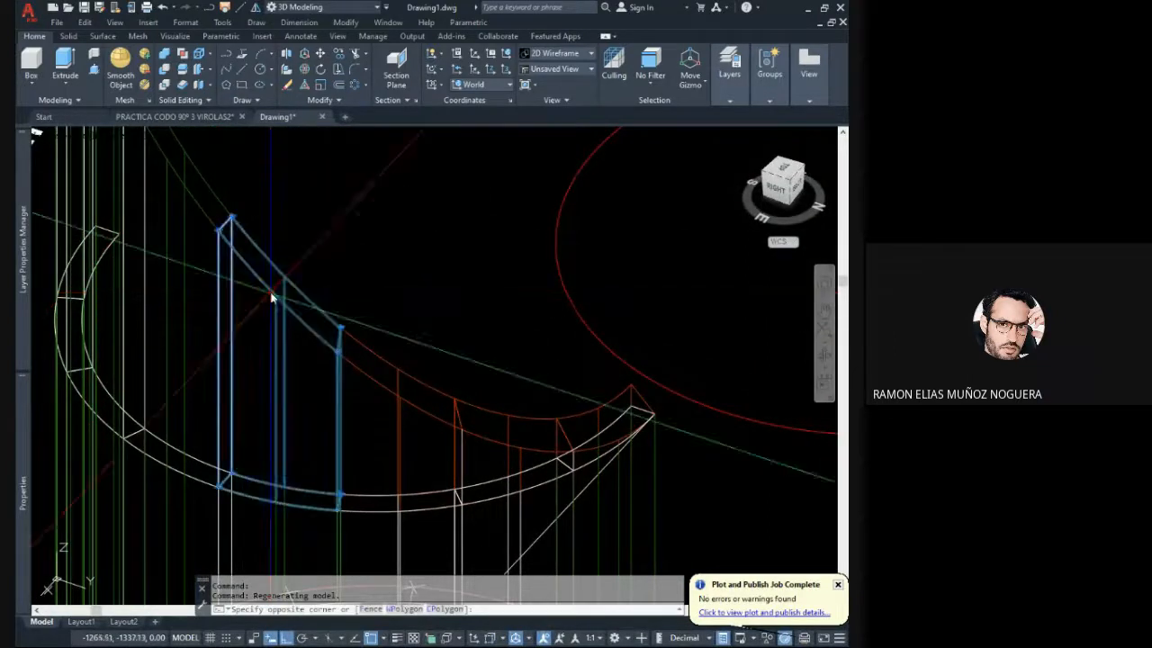
pyautogui.click(273, 293)
pyautogui.click(426, 218)
pyautogui.click(426, 217)
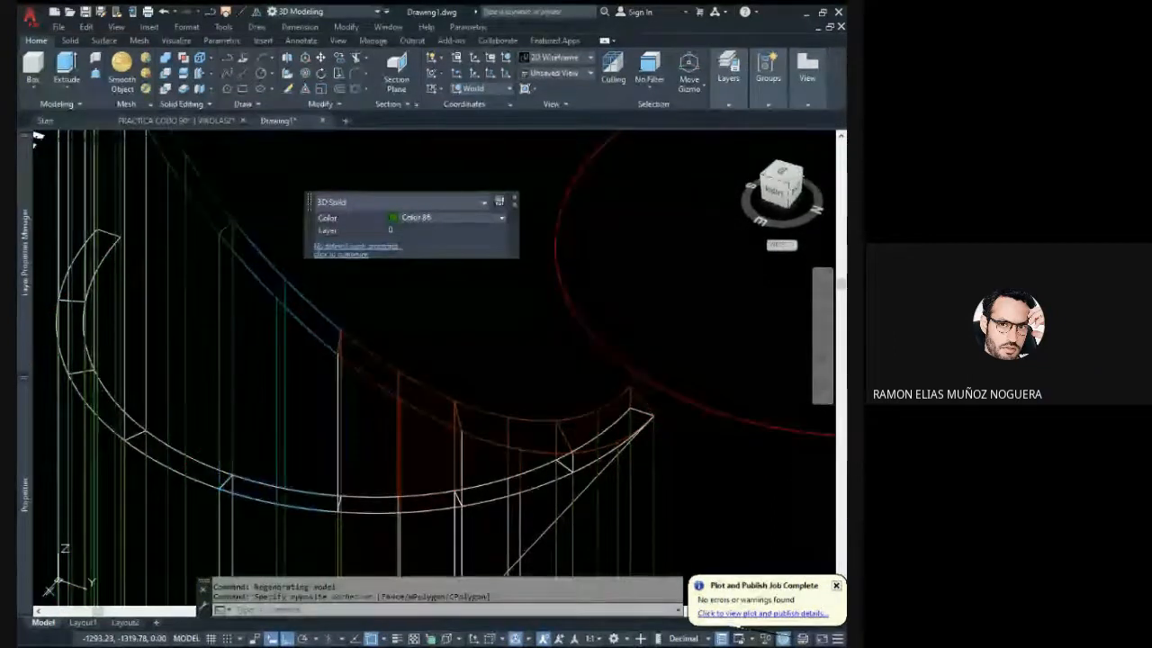
pyautogui.click(411, 330)
pyautogui.press('Escape')
pyautogui.press('Escape')
# - Draw a vertical line from the slice's outer edge up to the mitre cut at the fourth segment boundary and check its length
pyautogui.click(239, 72)
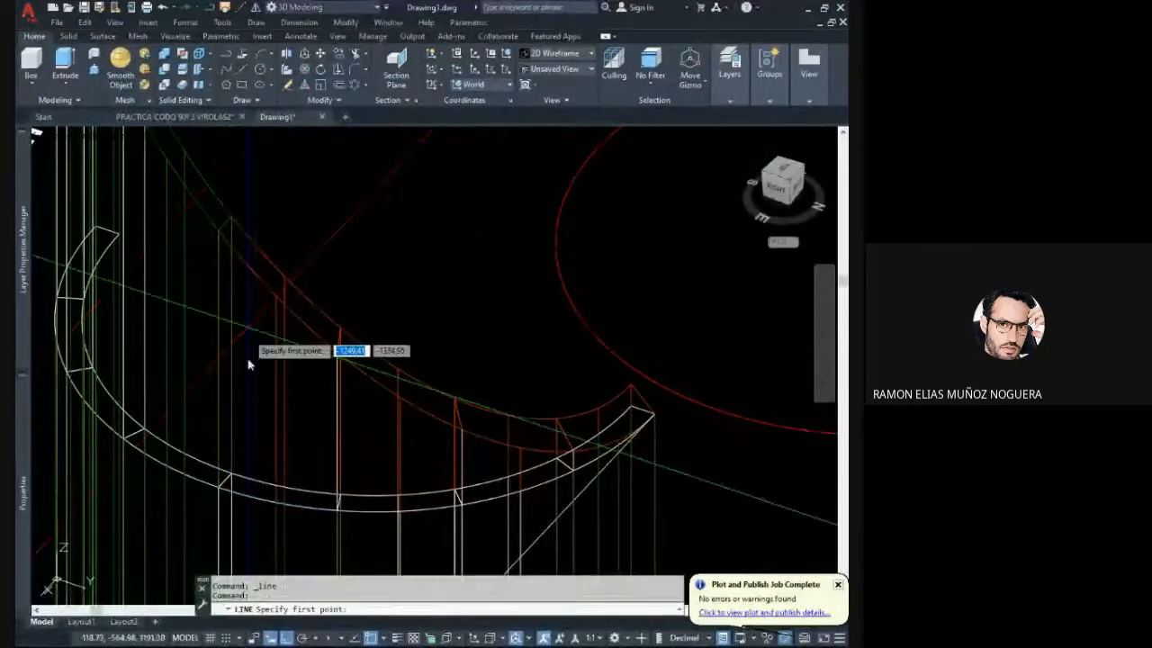
pyautogui.click(223, 496)
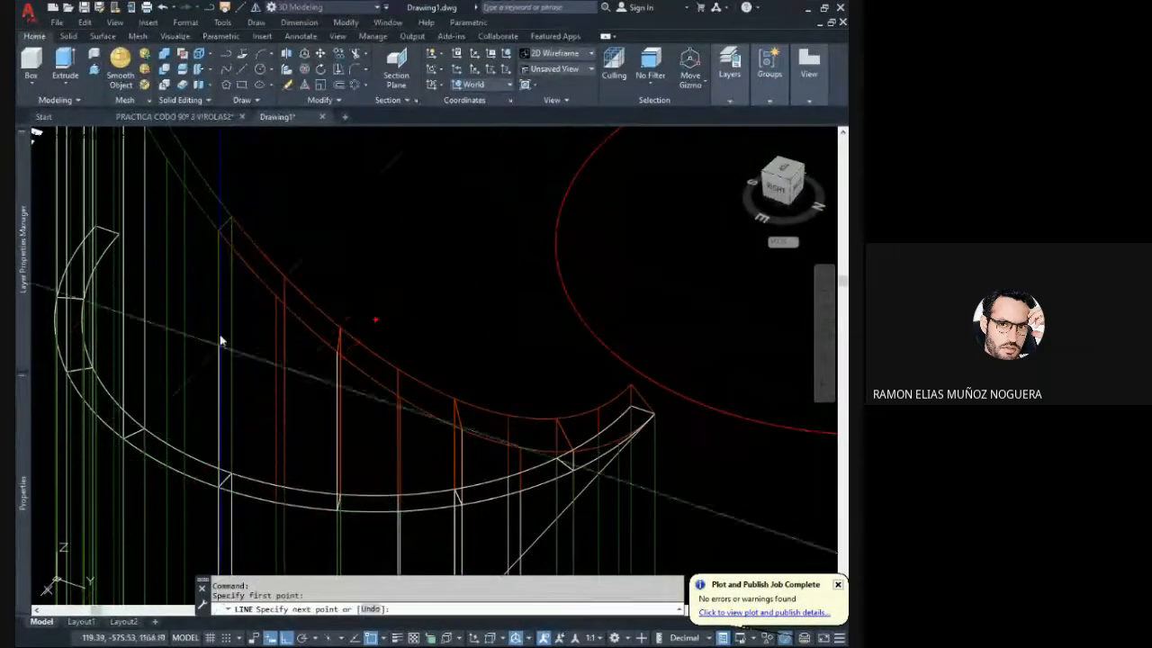
pyautogui.click(218, 244)
pyautogui.press('Escape')
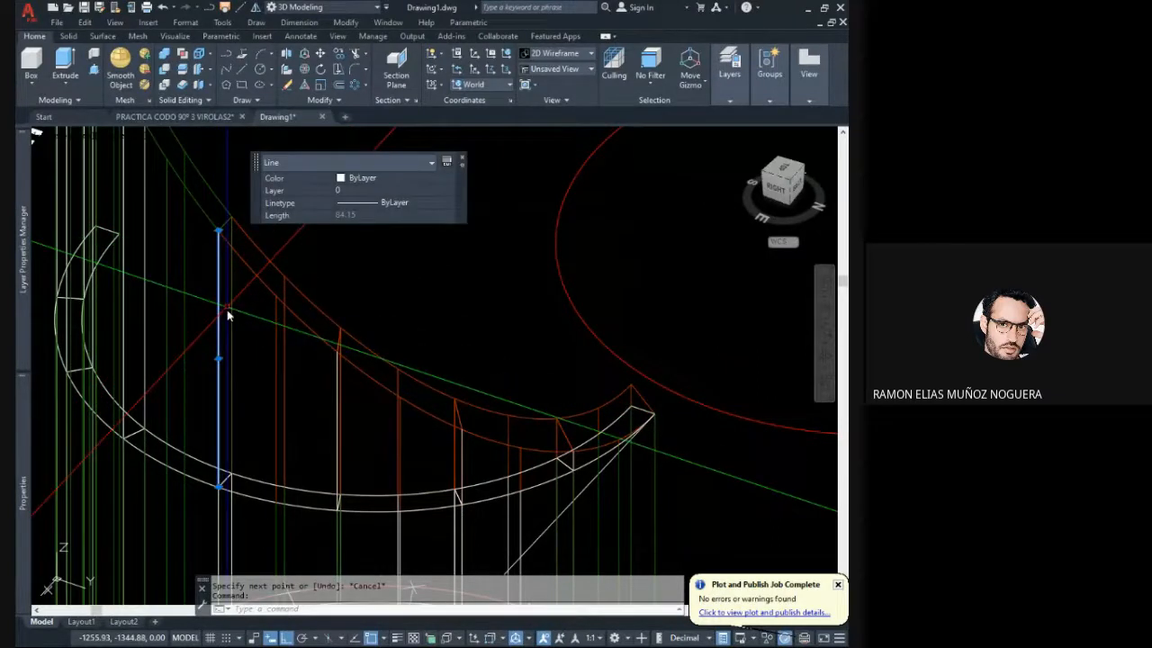
pyautogui.scroll(-6, 227, 311)
pyautogui.press('Escape')
# - Draw an 84.15 mm vertical line upward from the fourth division mark on the development line
pyautogui.moveTo(512, 280); pyautogui.dragTo(474, 337, button='middle')
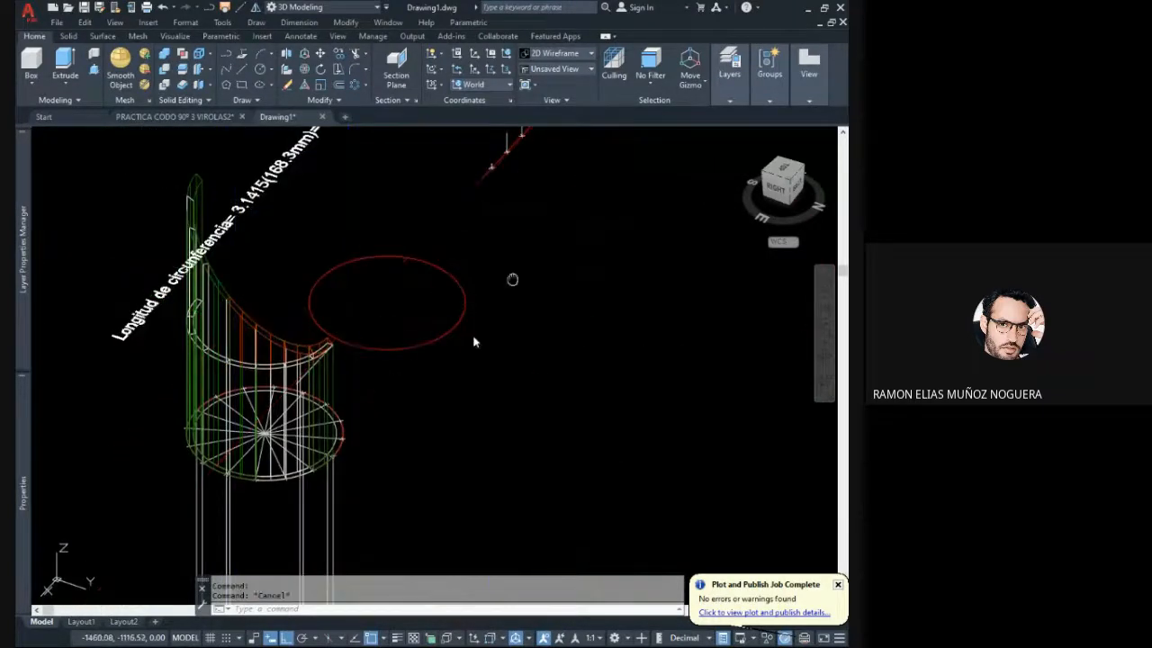
pyautogui.scroll(5, 441, 306)
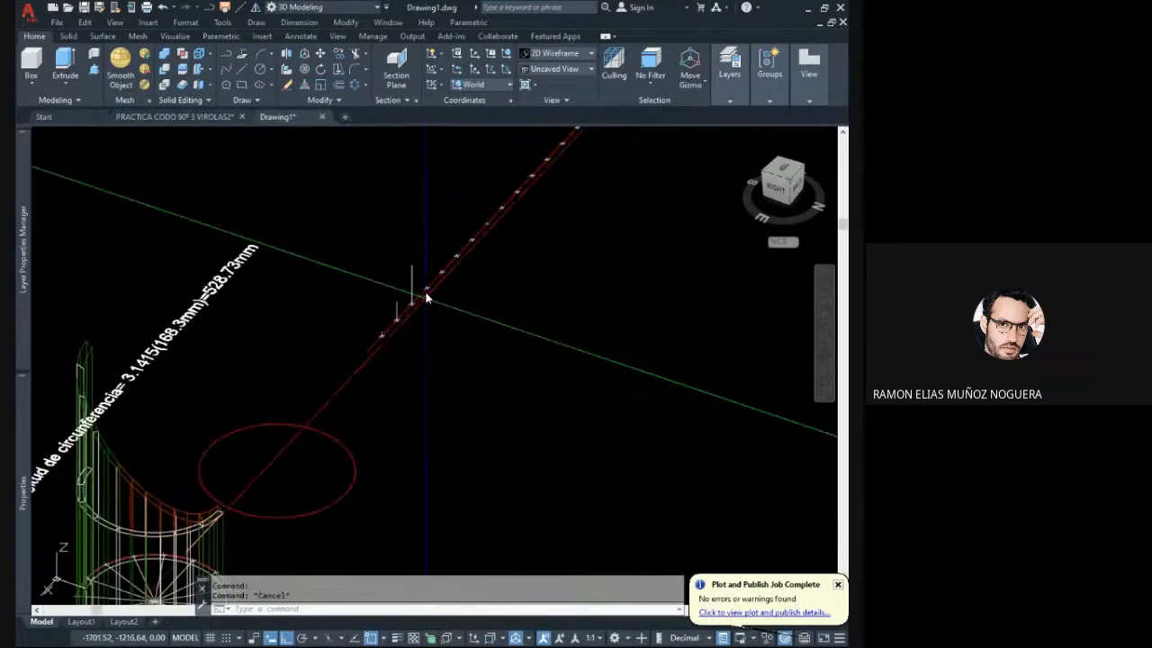
pyautogui.click(241, 74)
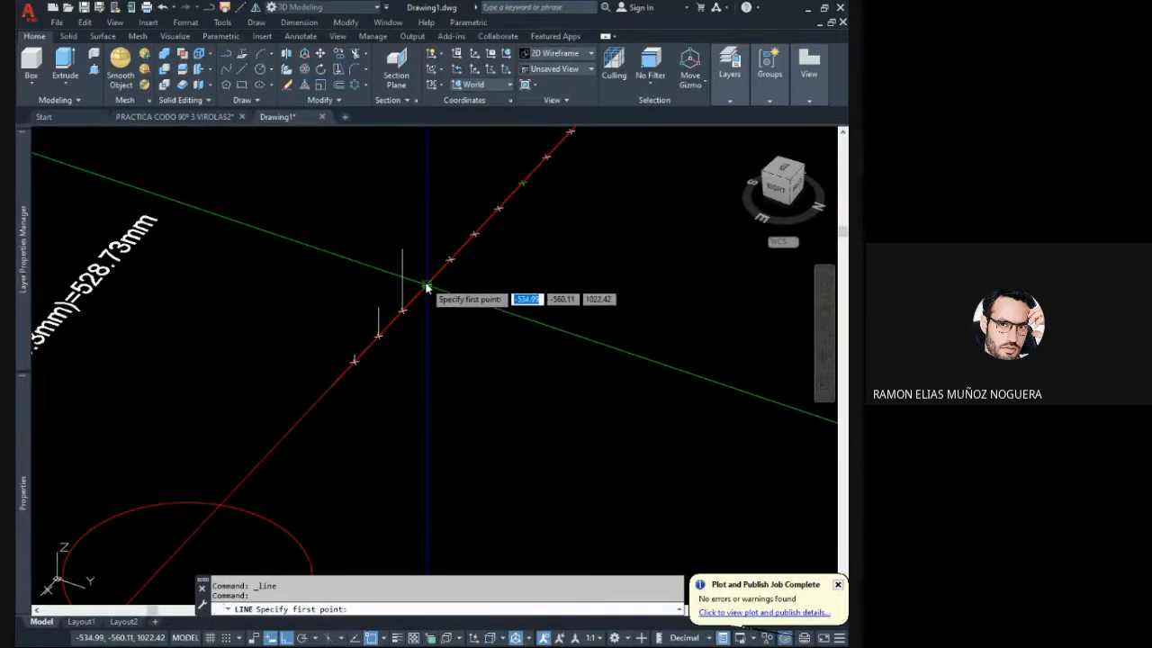
pyautogui.click(427, 287)
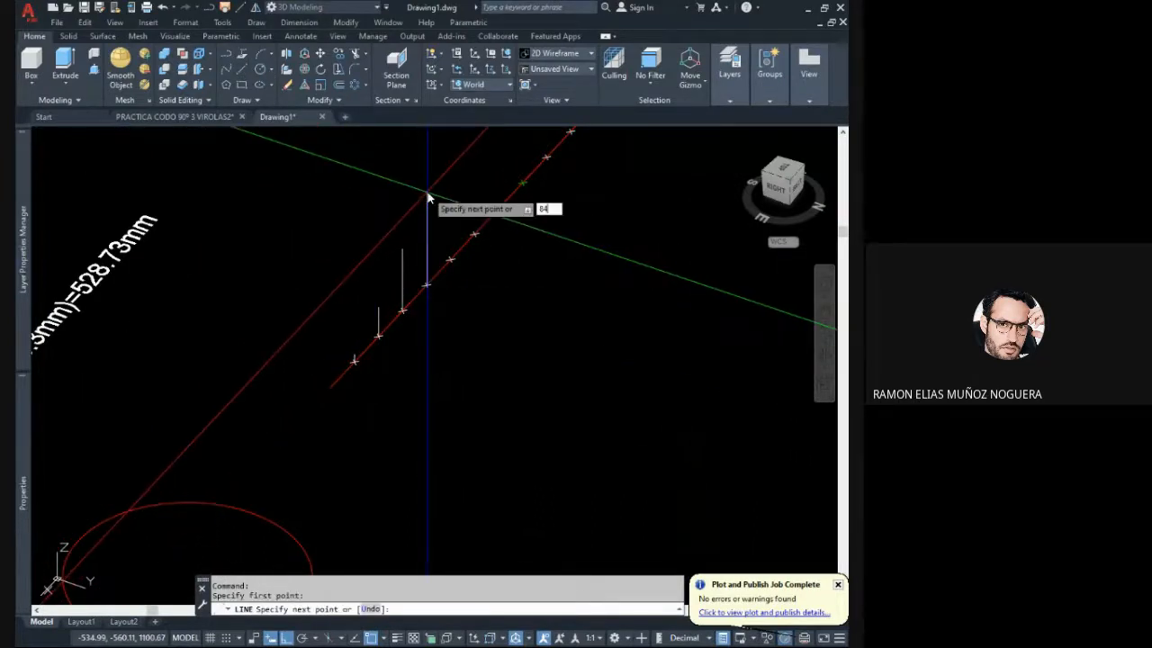
pyautogui.press('Return')
pyautogui.press('Escape')
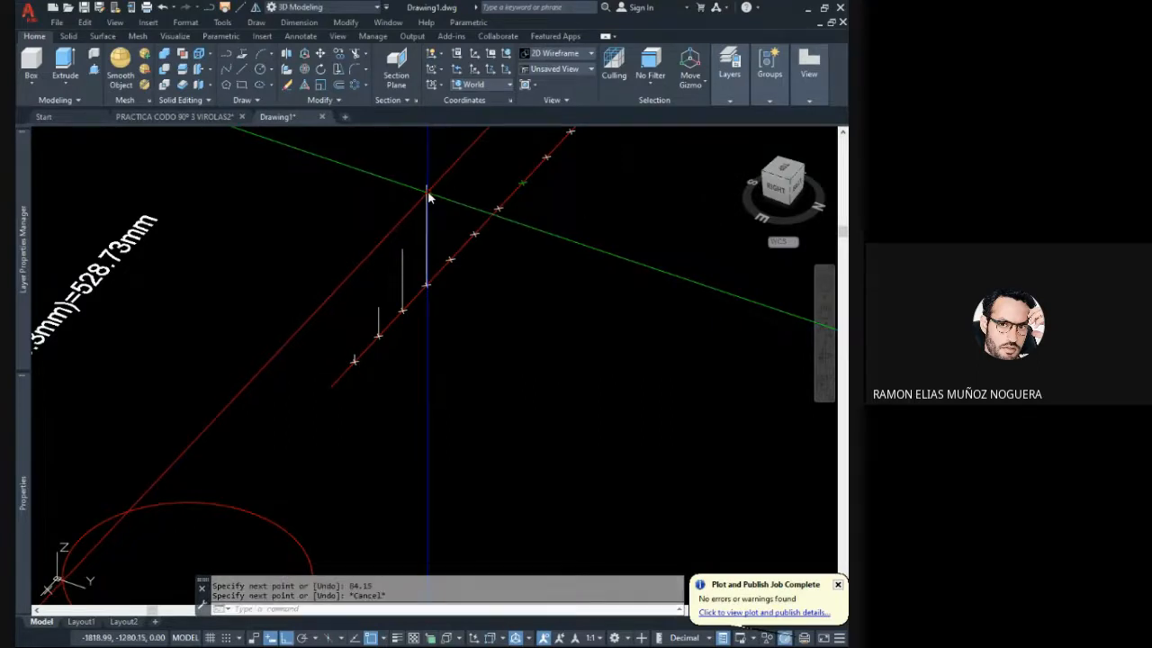
# - Try a vertical line from the slice's outer edge up to the mitre cut at the fifth segment boundary and erase it
pyautogui.scroll(-3, 441, 305)
pyautogui.moveTo(245, 432); pyautogui.dragTo(349, 357, button='middle')
pyautogui.scroll(4, 275, 405)
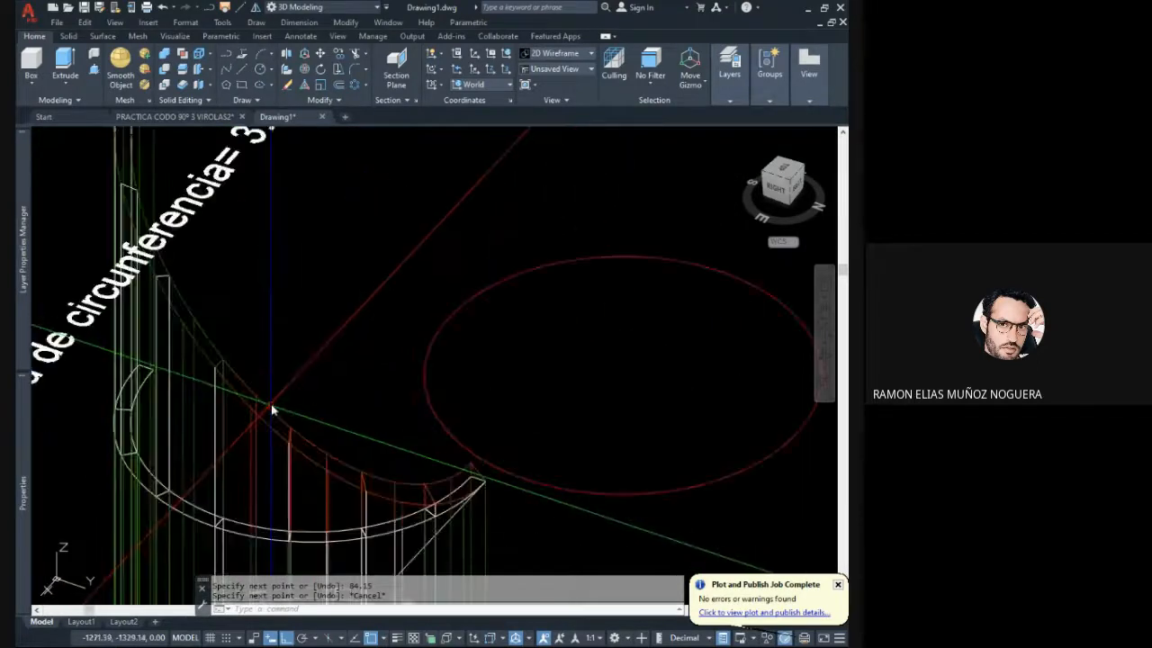
pyautogui.keyDown('shift'); pyautogui.moveTo(274, 407); pyautogui.dragTo(334, 396, button='middle'); pyautogui.keyUp('shift')
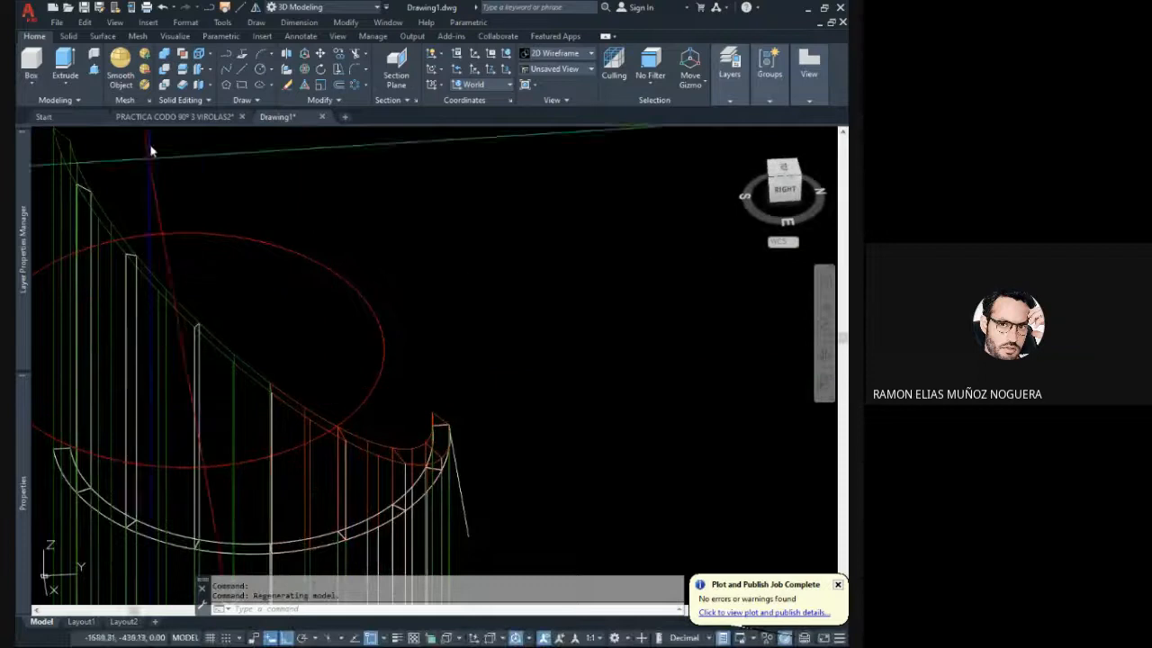
pyautogui.click(242, 70)
pyautogui.moveTo(226, 436); pyautogui.dragTo(257, 372, button='middle')
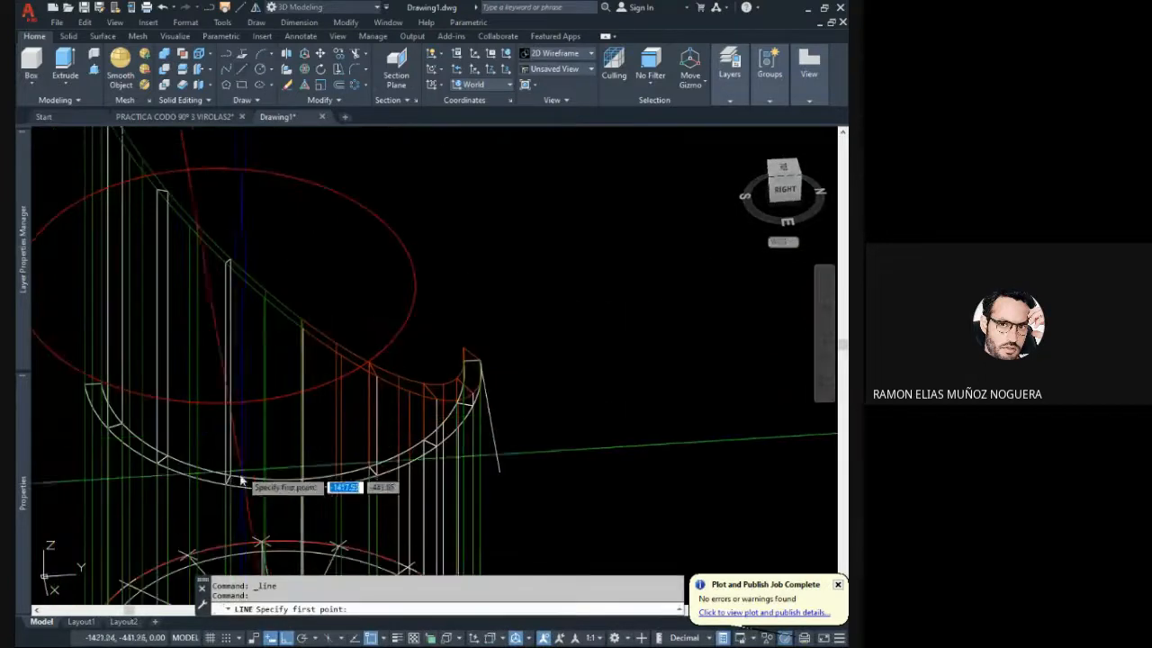
pyautogui.click(226, 485)
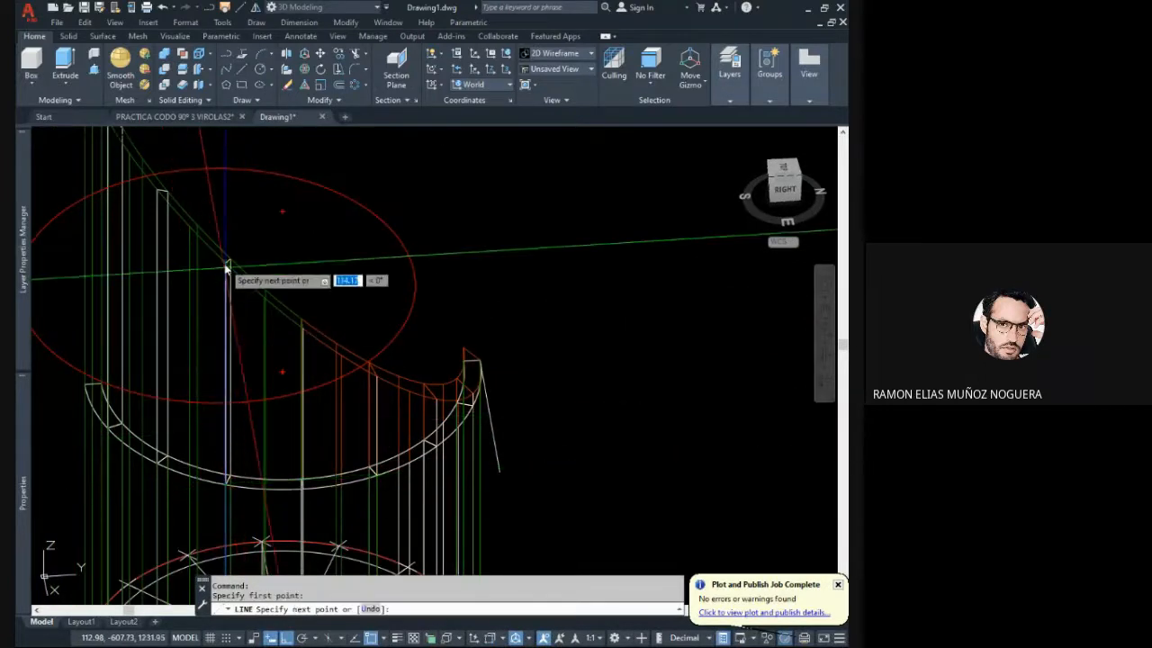
pyautogui.click(228, 263)
pyautogui.press('Escape')
pyautogui.scroll(3, 231, 270)
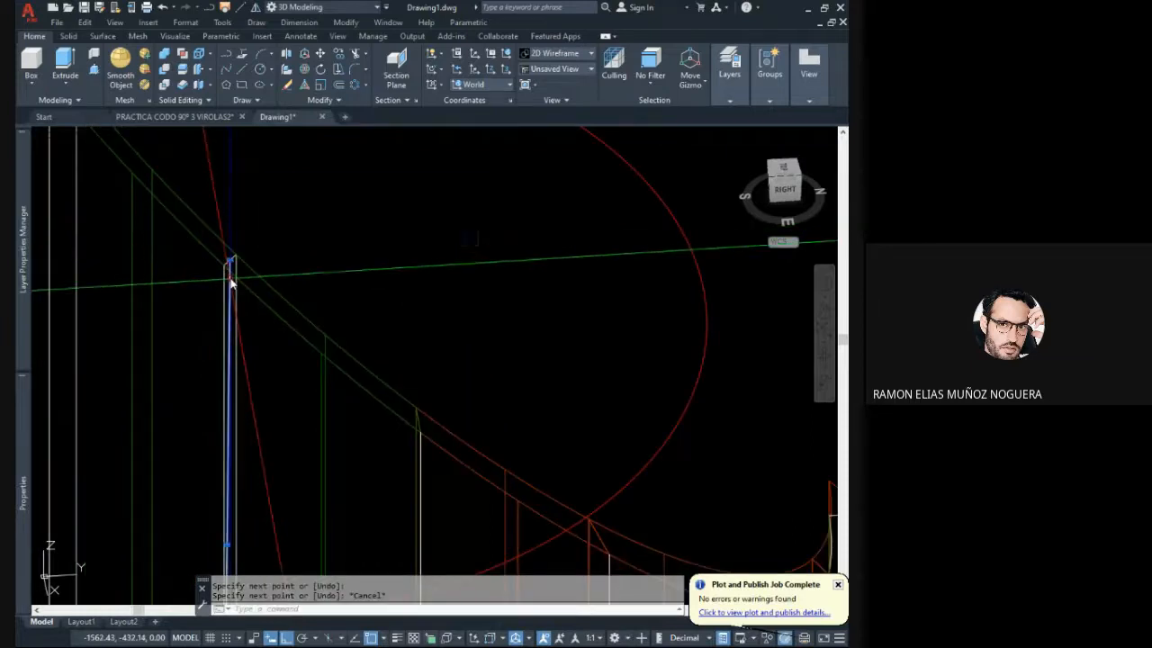
pyautogui.click(230, 282)
pyautogui.press('Delete')
# - Recolour the fifth mitre-cut segment solid red to match the previous segments
pyautogui.click(315, 322)
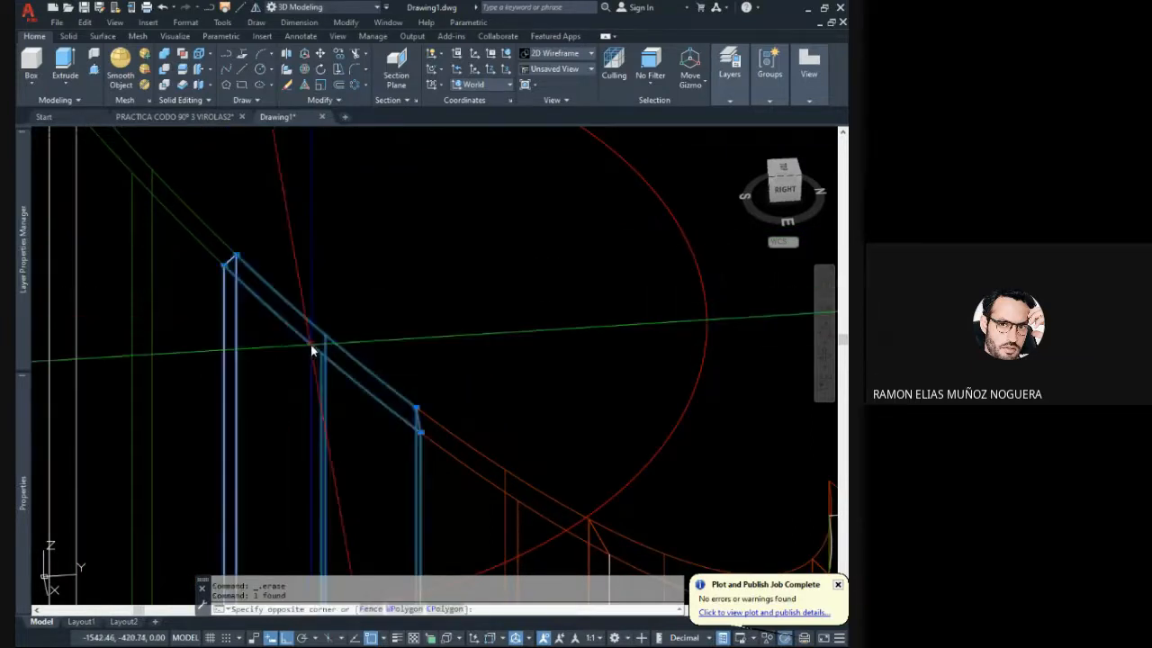
pyautogui.click(575, 314)
pyautogui.click(493, 266)
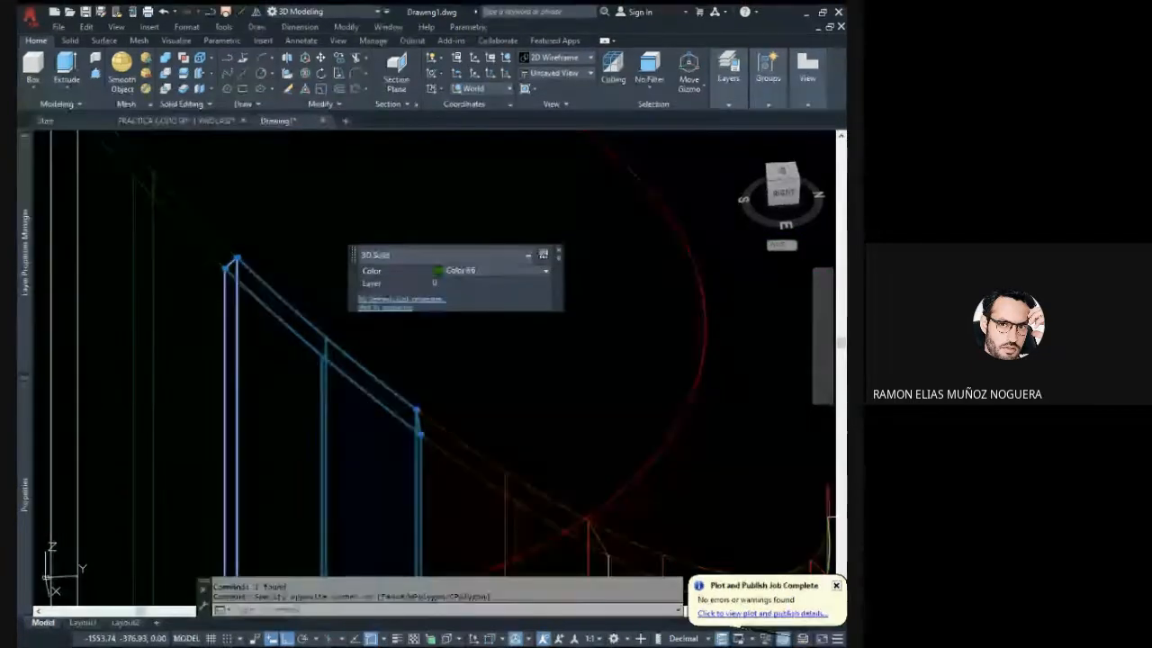
pyautogui.click(477, 373)
pyautogui.press('Escape')
# - Draw a vertical line from the slice's outer edge up to the mitre cut at the fifth segment boundary and check its length
pyautogui.click(241, 70)
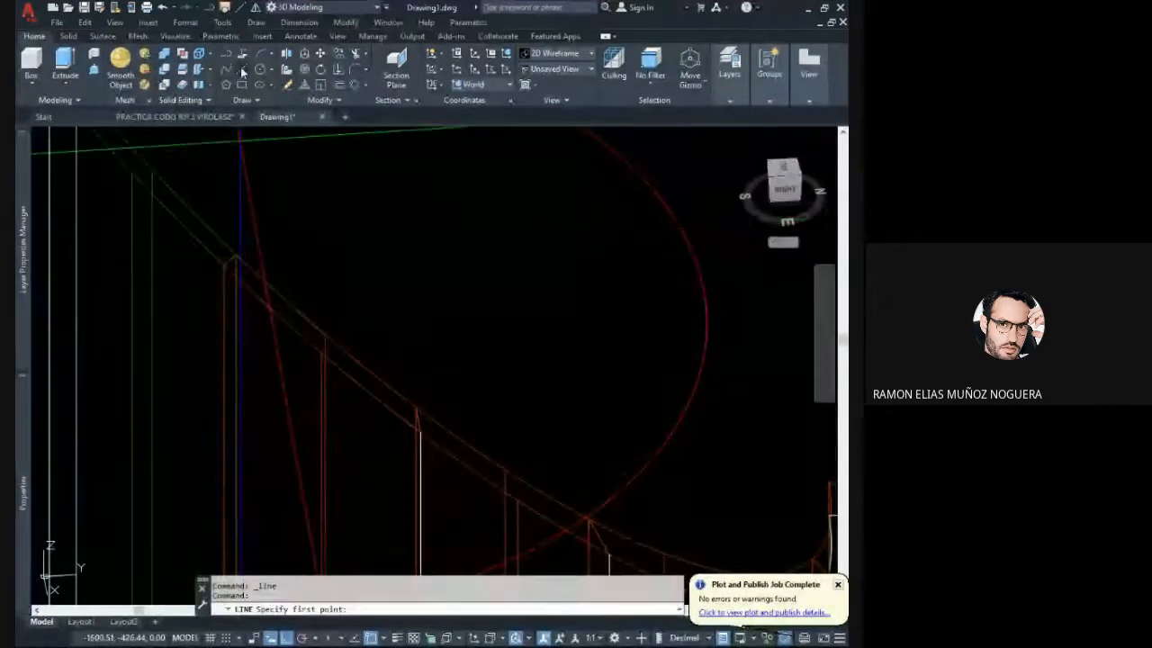
pyautogui.scroll(-2, 252, 177)
pyautogui.scroll(-2, 255, 270)
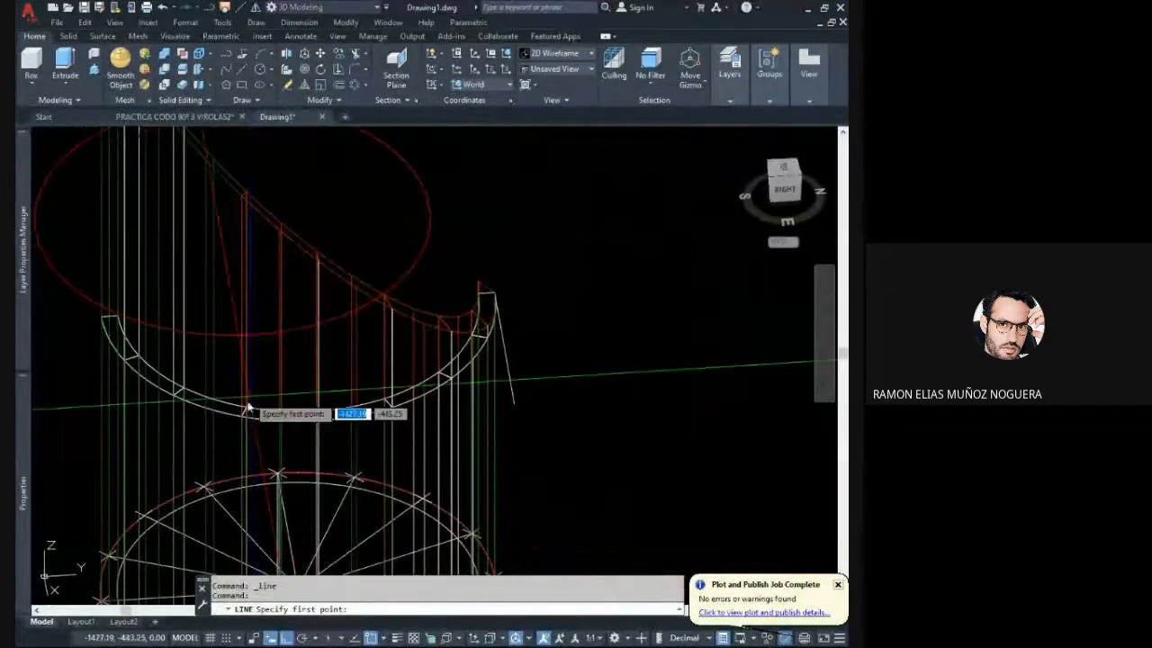
pyautogui.scroll(3, 244, 418)
pyautogui.click(231, 443)
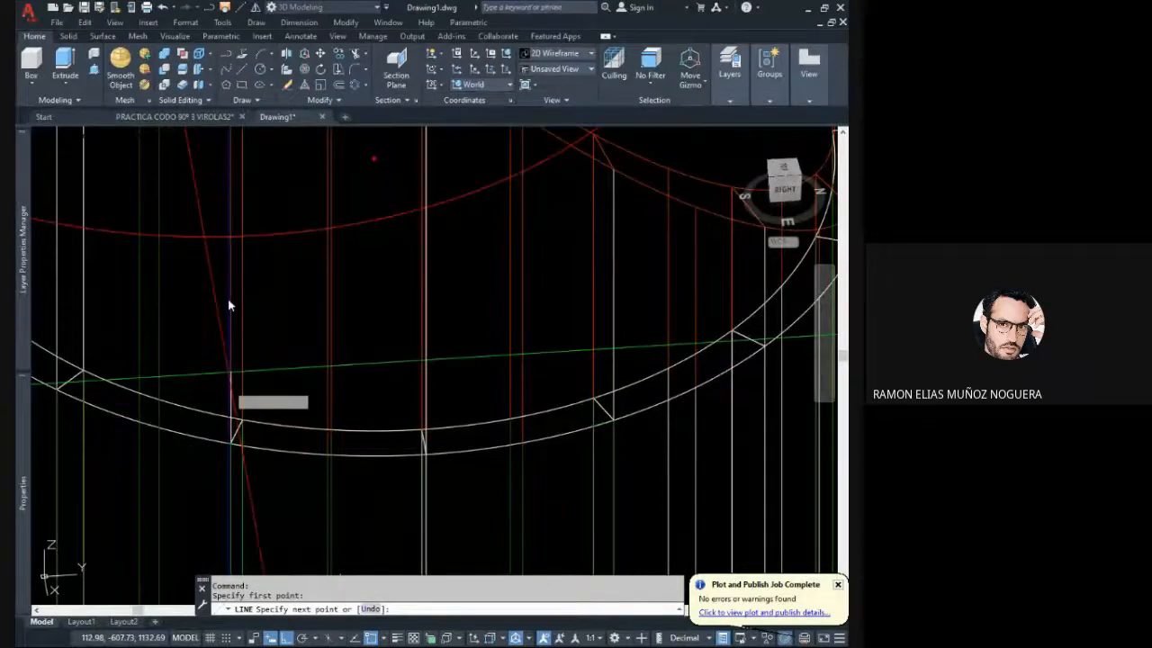
pyautogui.scroll(-4, 229, 158)
pyautogui.moveTo(229, 159); pyautogui.dragTo(225, 411, button='middle')
pyautogui.scroll(2, 225, 381)
pyautogui.scroll(2, 229, 297)
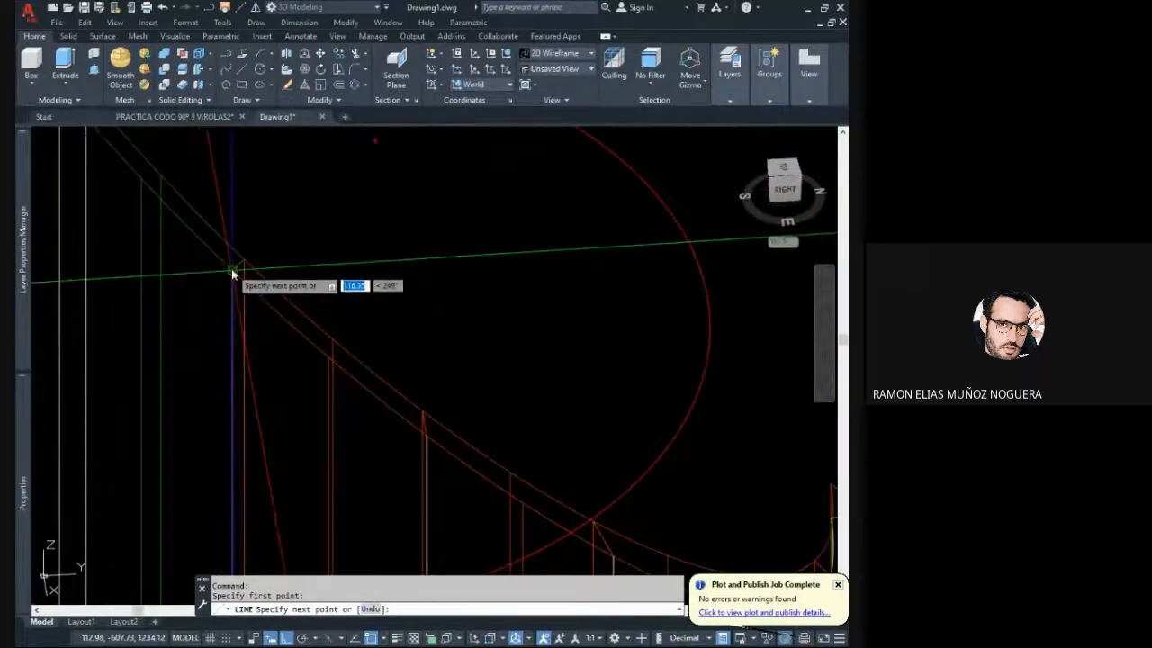
pyautogui.click(231, 268)
pyautogui.press('Escape')
pyautogui.click(232, 293)
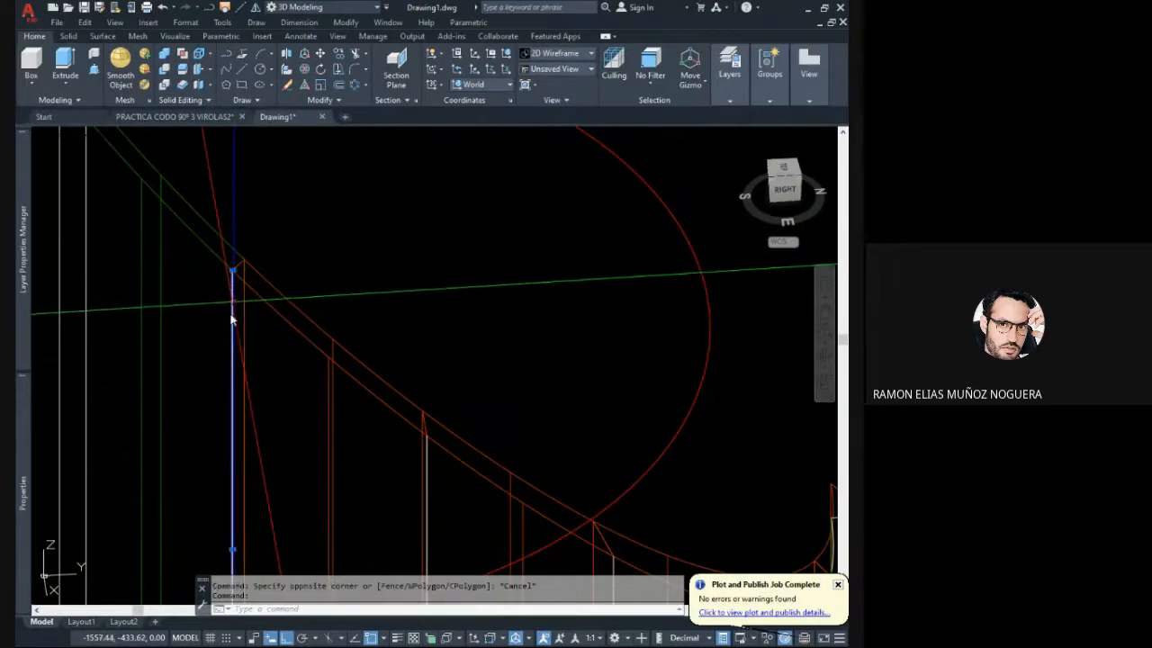
pyautogui.scroll(-2, 232, 319)
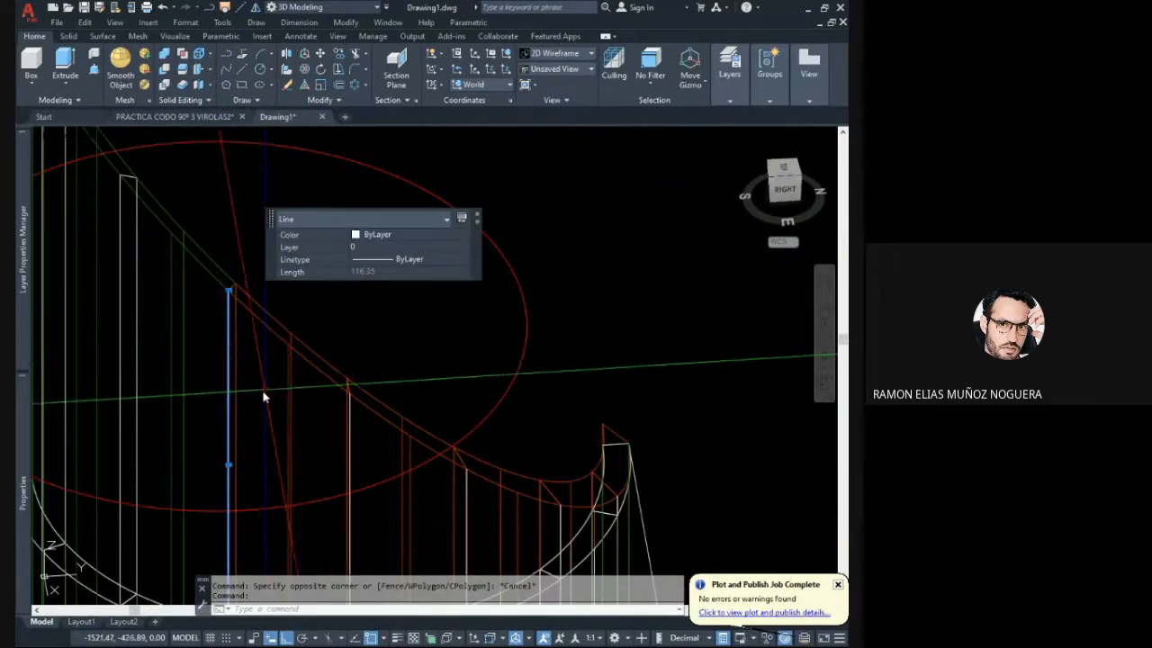
pyautogui.scroll(-5, 259, 398)
pyautogui.press('Escape')
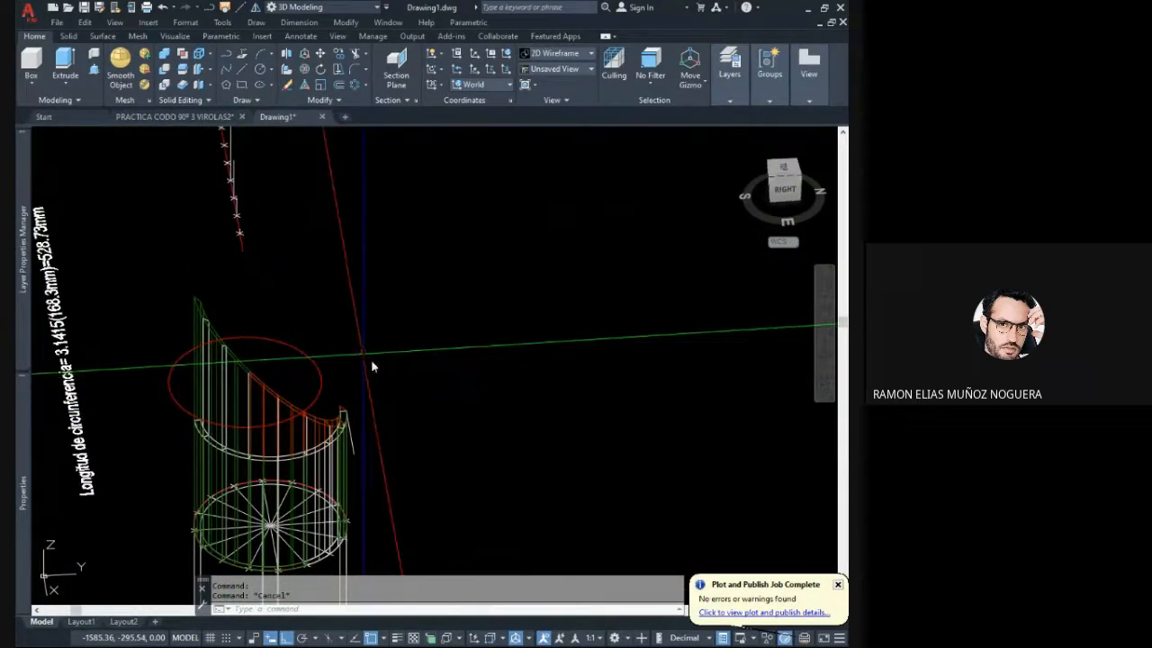
# - Draw a 116.35 mm vertical line upward from the fifth division mark on the development line
pyautogui.keyDown('shift'); pyautogui.moveTo(370, 362); pyautogui.dragTo(224, 366, button='middle'); pyautogui.keyUp('shift')
pyautogui.moveTo(595, 319); pyautogui.dragTo(423, 396, button='middle')
pyautogui.click(246, 66)
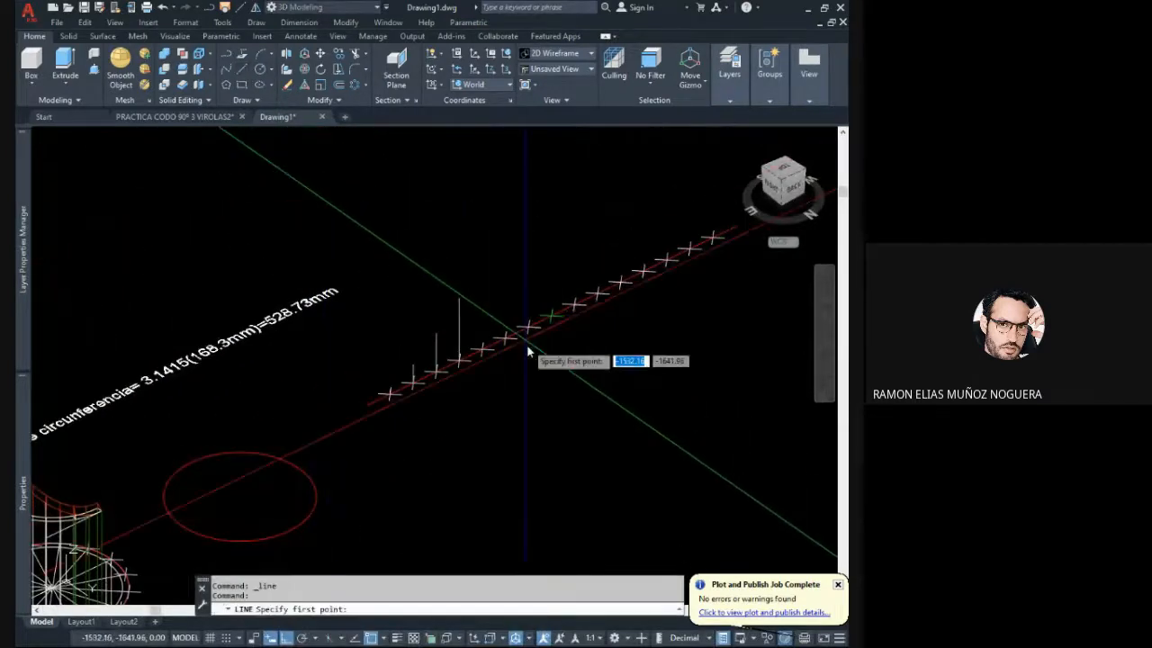
pyautogui.scroll(2, 526, 344)
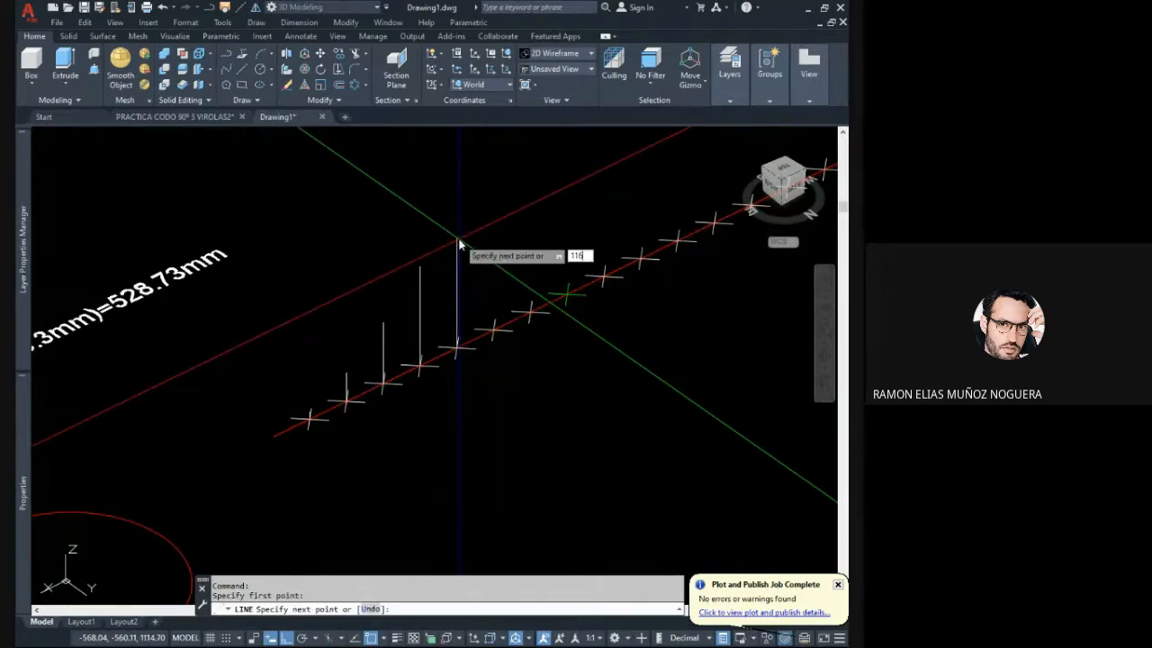
pyautogui.press('Escape')
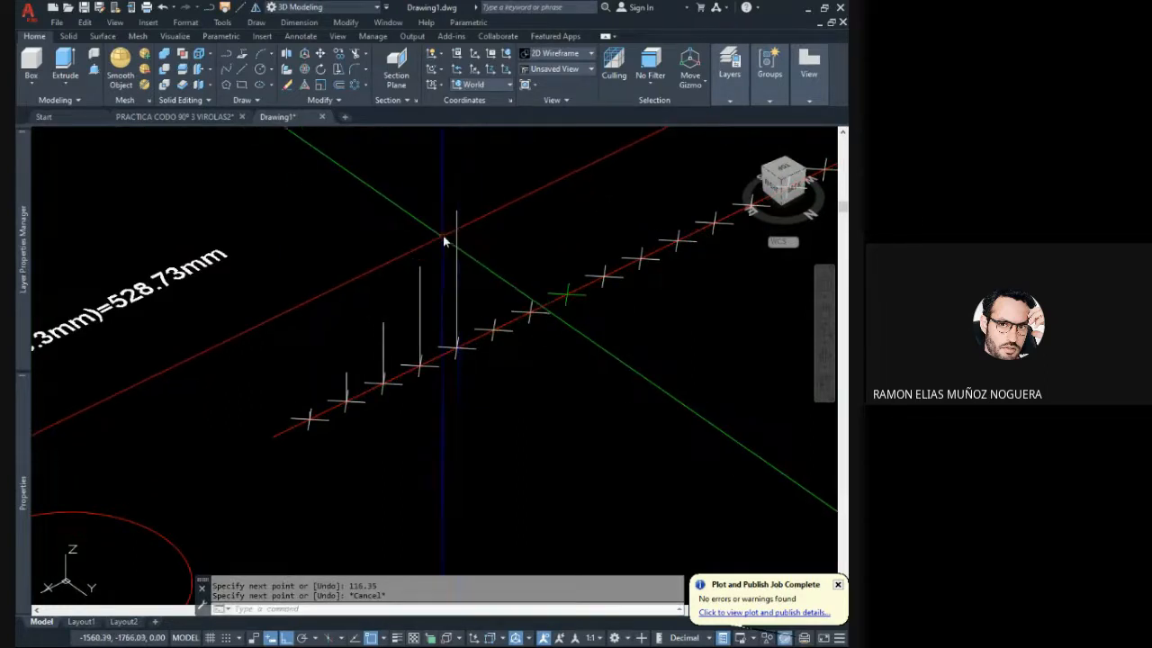
# - Draw a vertical line from the slice's outer edge up to the mitre cut at the sixth segment boundary
pyautogui.scroll(-5, 472, 258)
pyautogui.scroll(5, 141, 324)
pyautogui.moveTo(191, 383); pyautogui.dragTo(149, 310, button='middle')
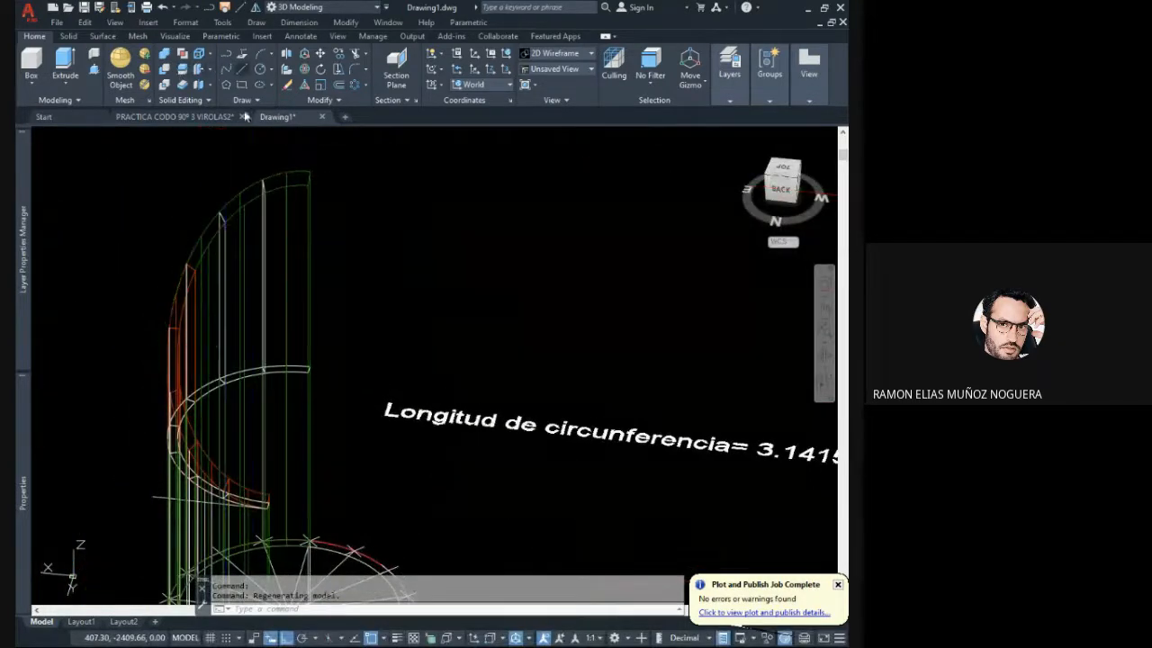
pyautogui.click(226, 54)
pyautogui.scroll(4, 258, 347)
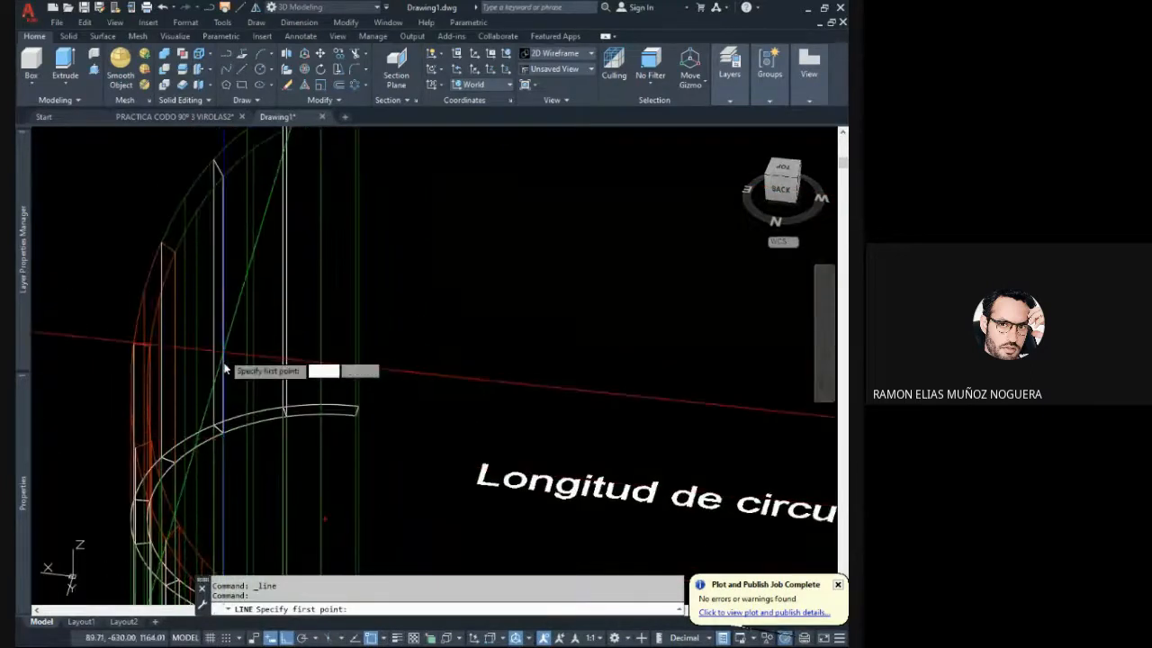
pyautogui.click(217, 430)
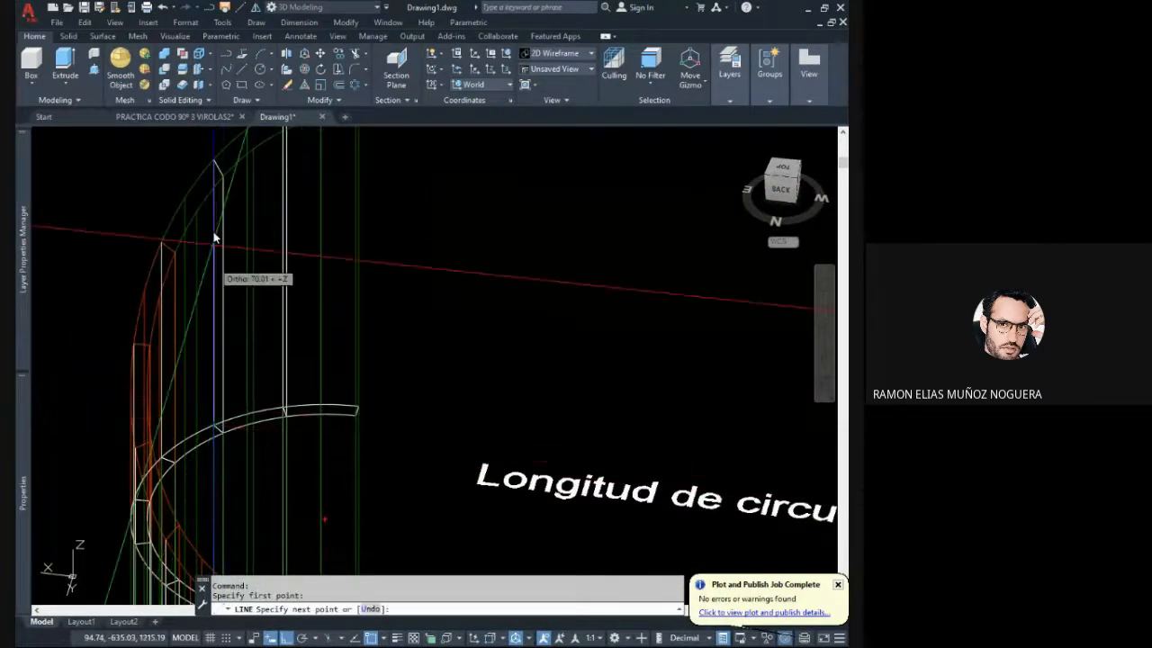
pyautogui.click(214, 171)
pyautogui.press('Escape')
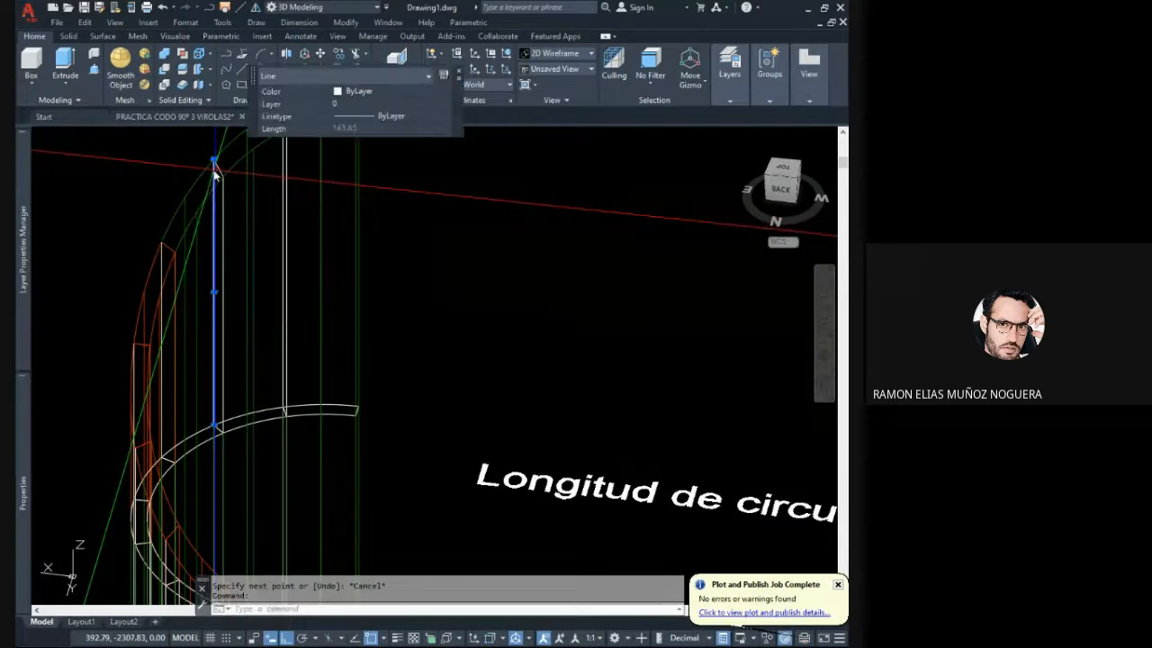
pyautogui.press('Escape')
# - Recolour the sixth mitre-cut segment solid red to match the previous segments
pyautogui.click(196, 183)
pyautogui.click(190, 185)
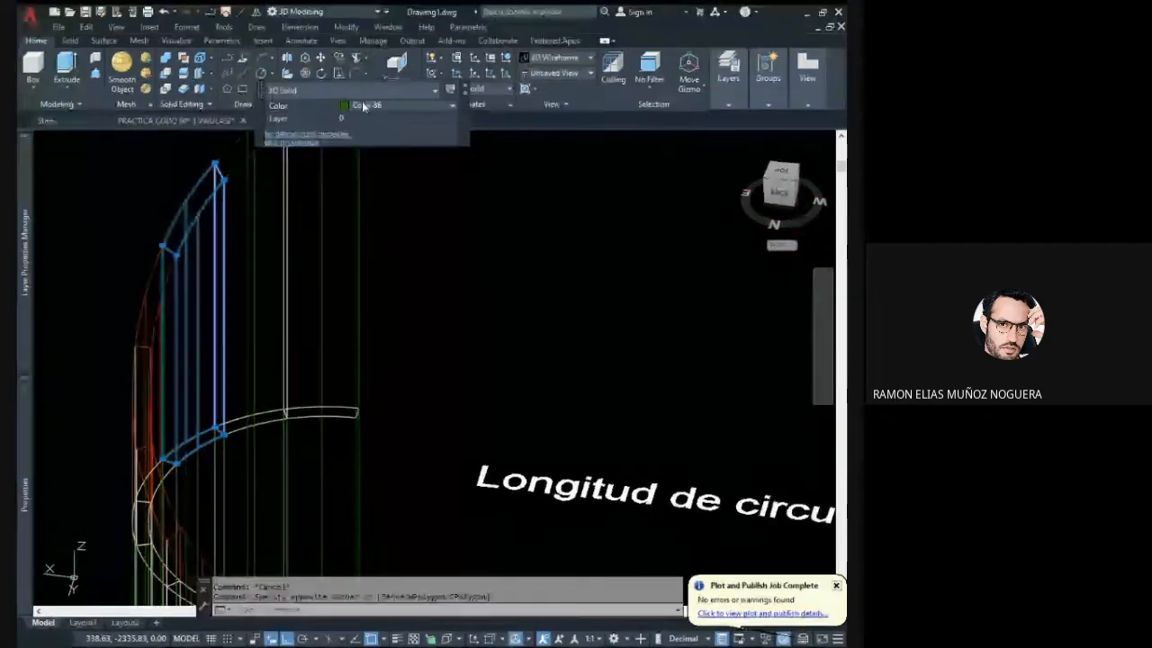
pyautogui.press('Escape')
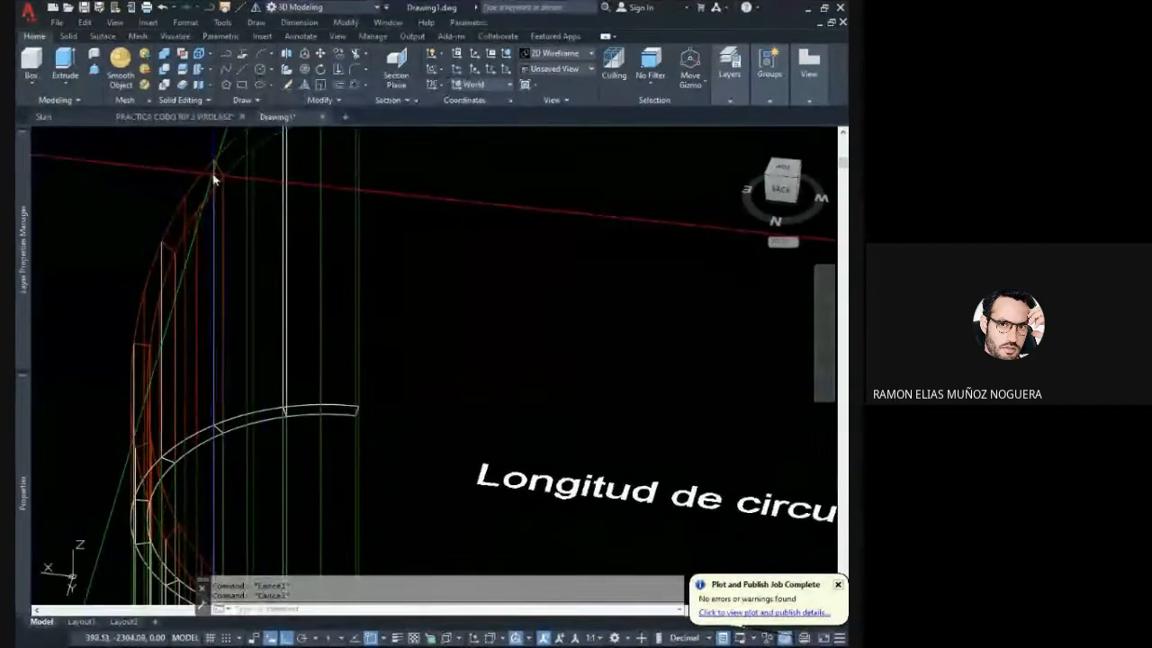
# - Check the sixth boundary line's length and draw a 143.65 mm vertical line upward from the sixth division mark on the development line
pyautogui.click(216, 180)
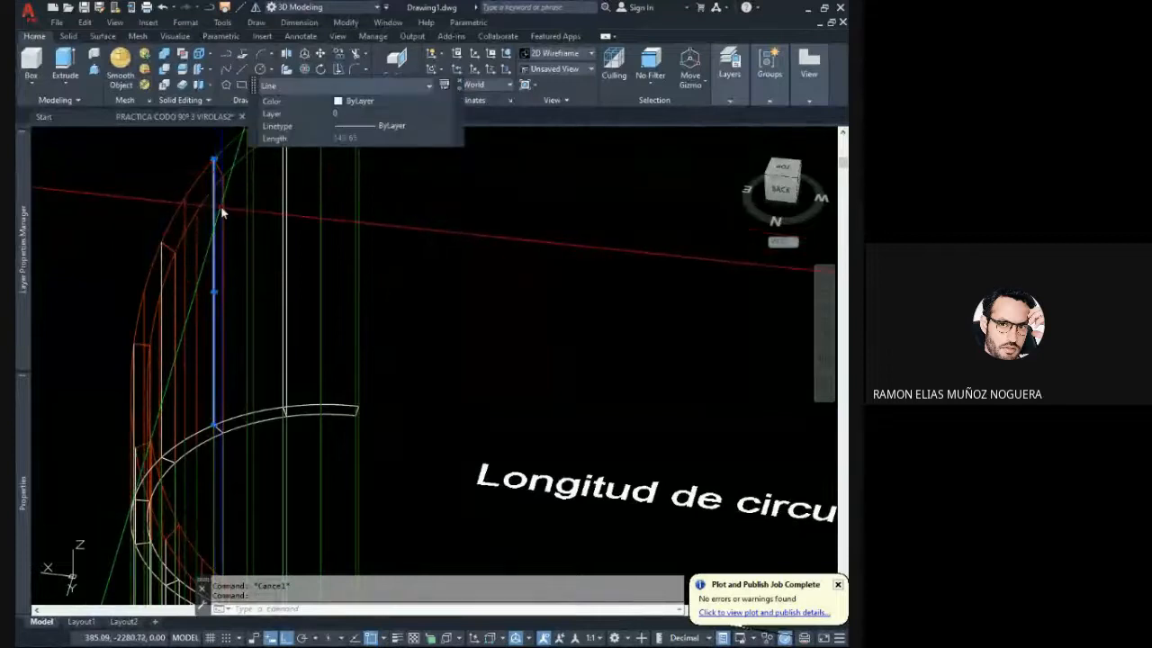
pyautogui.scroll(-5, 216, 225)
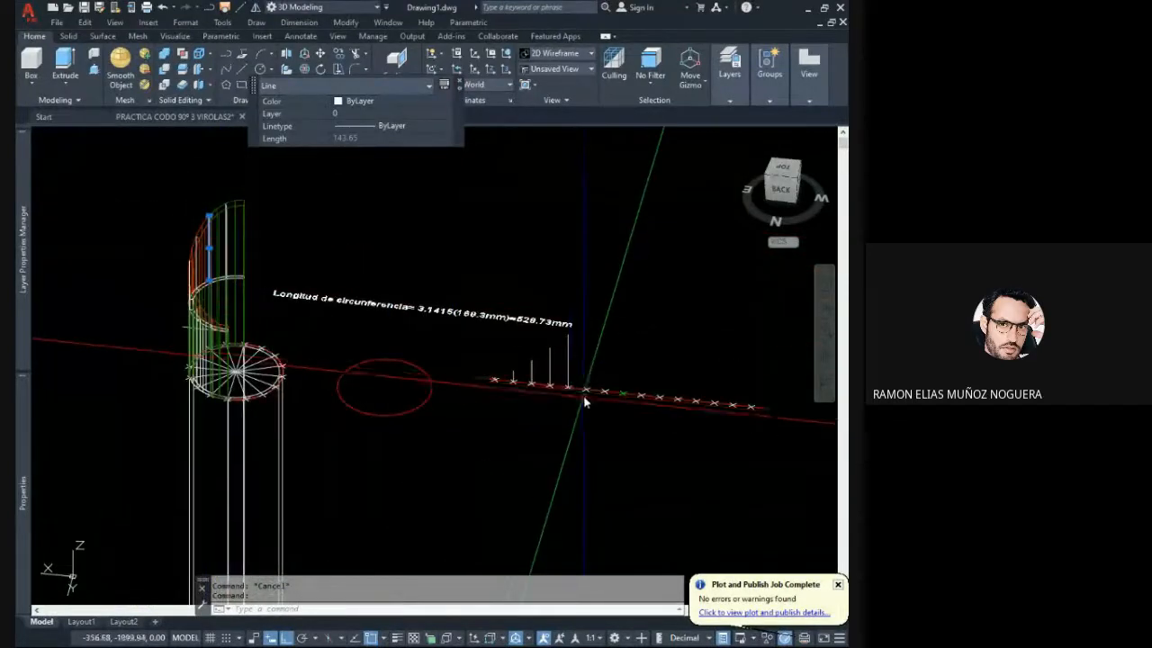
pyautogui.scroll(5, 585, 402)
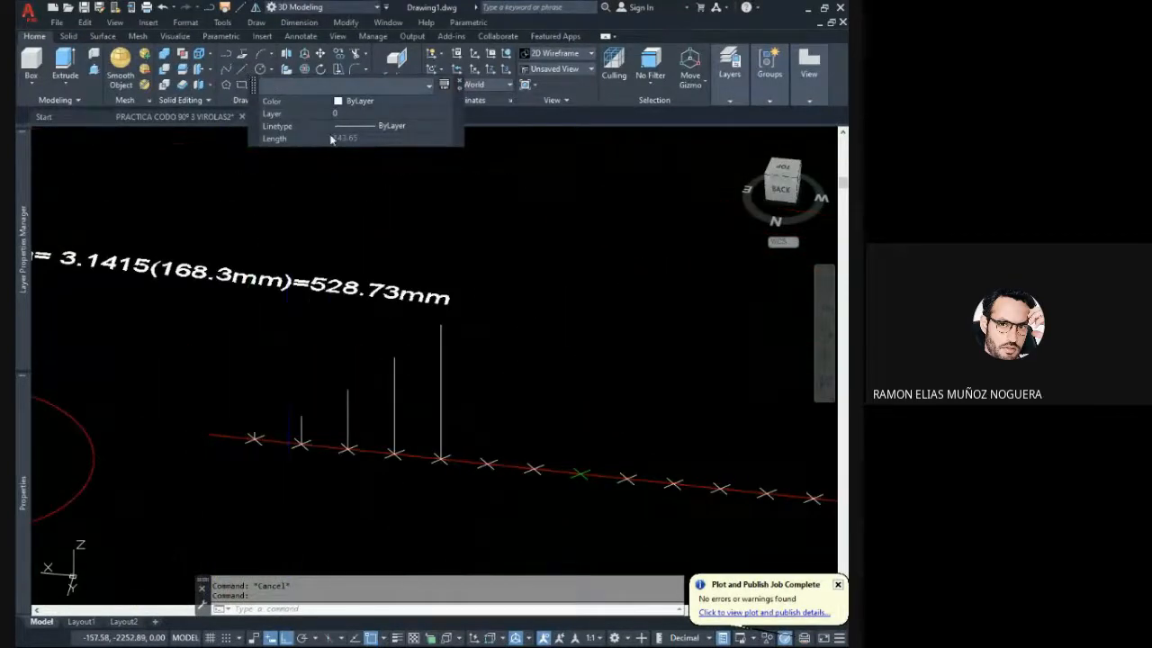
pyautogui.click(242, 69)
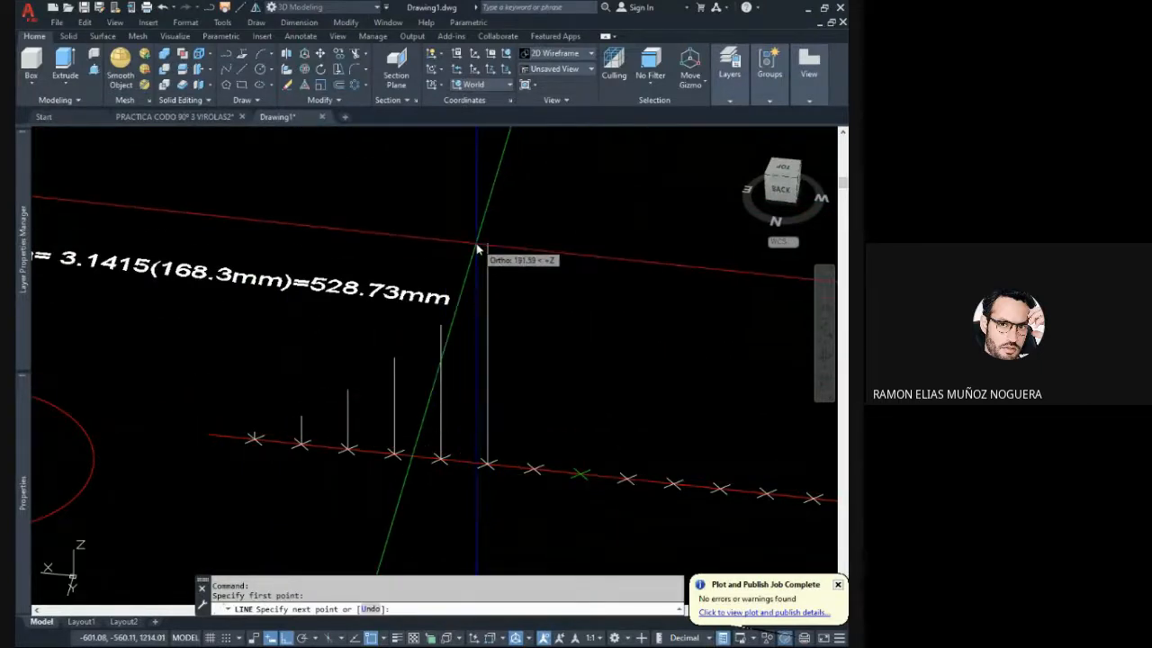
pyautogui.write('143.65')
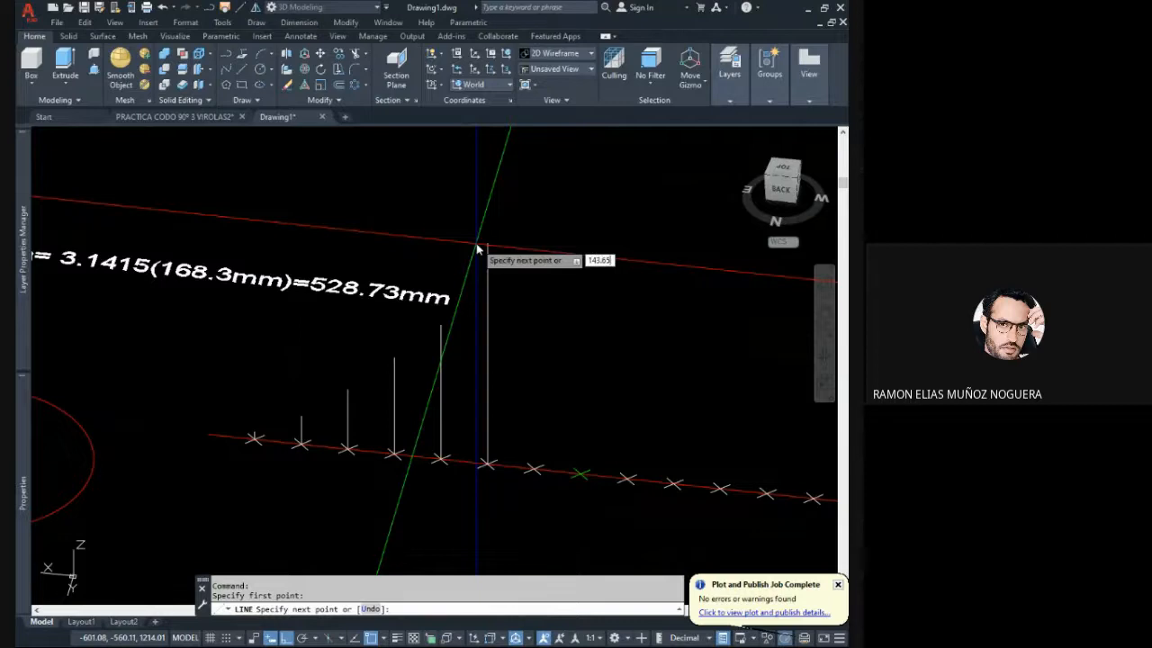
pyautogui.press('Return')
pyautogui.press('Escape')
# - Recolour the seventh mitre-cut segment solid red to match the previous segments
pyautogui.scroll(-3, 482, 436)
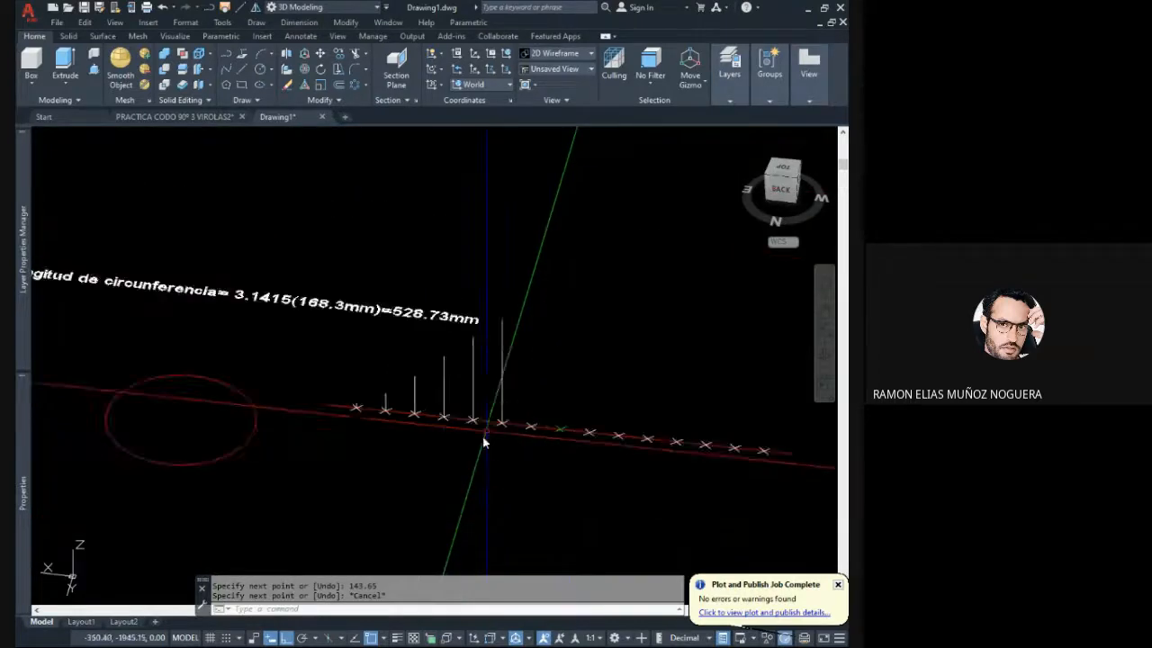
pyautogui.scroll(5, 298, 333)
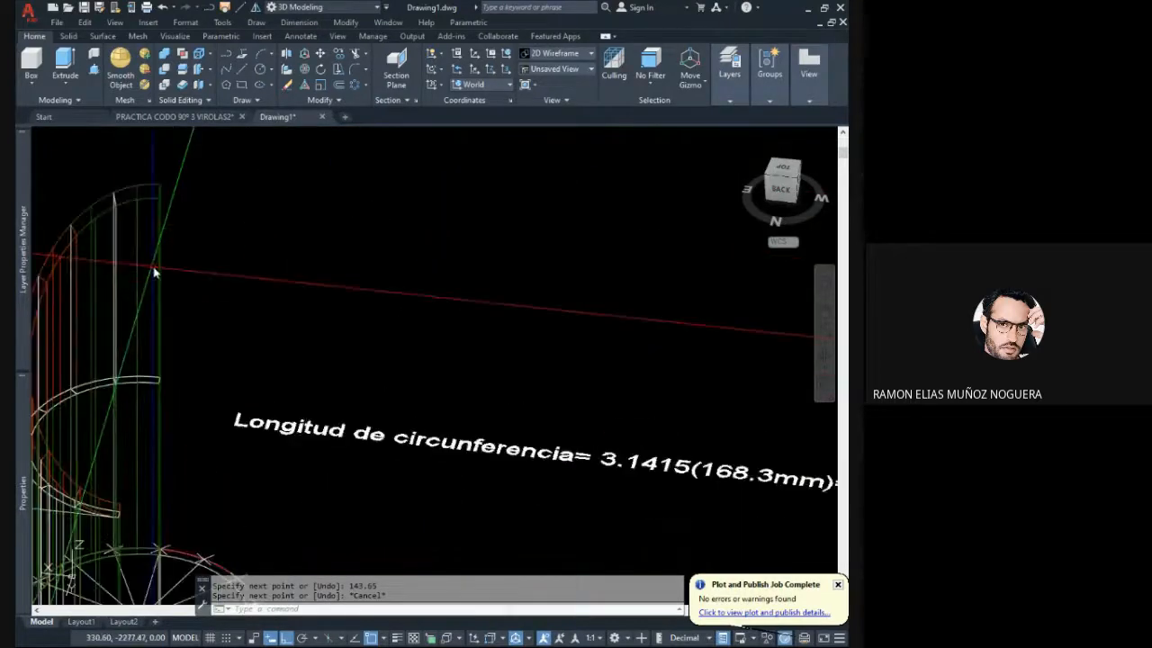
pyautogui.click(206, 259)
pyautogui.click(198, 248)
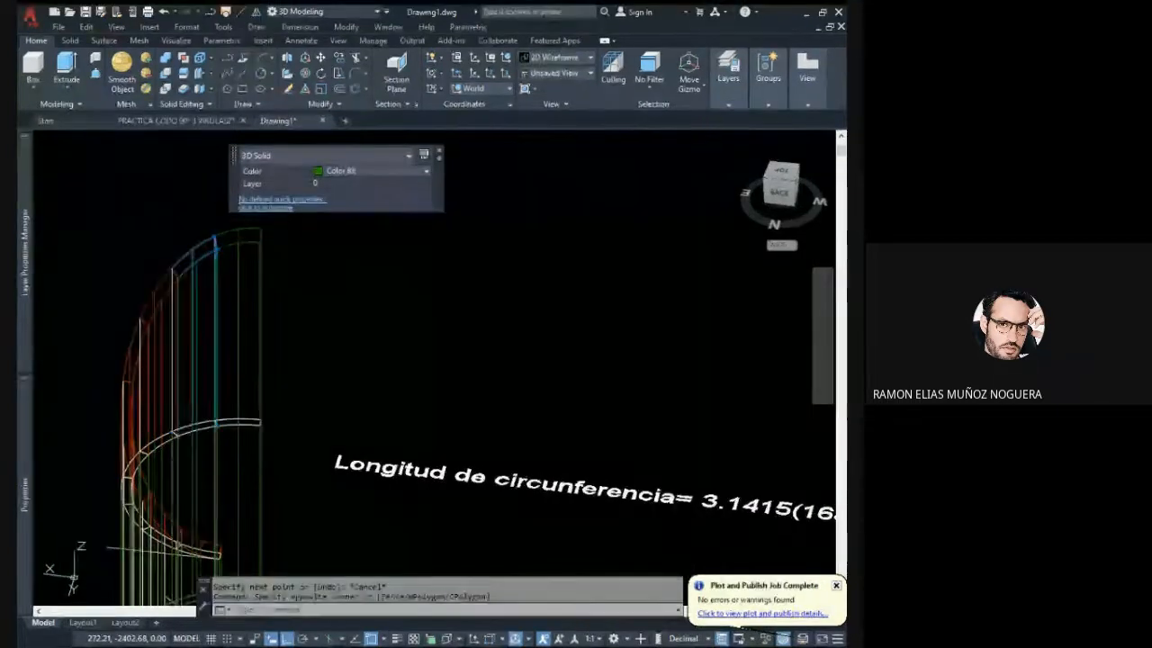
pyautogui.press('Escape')
pyautogui.press('Escape')
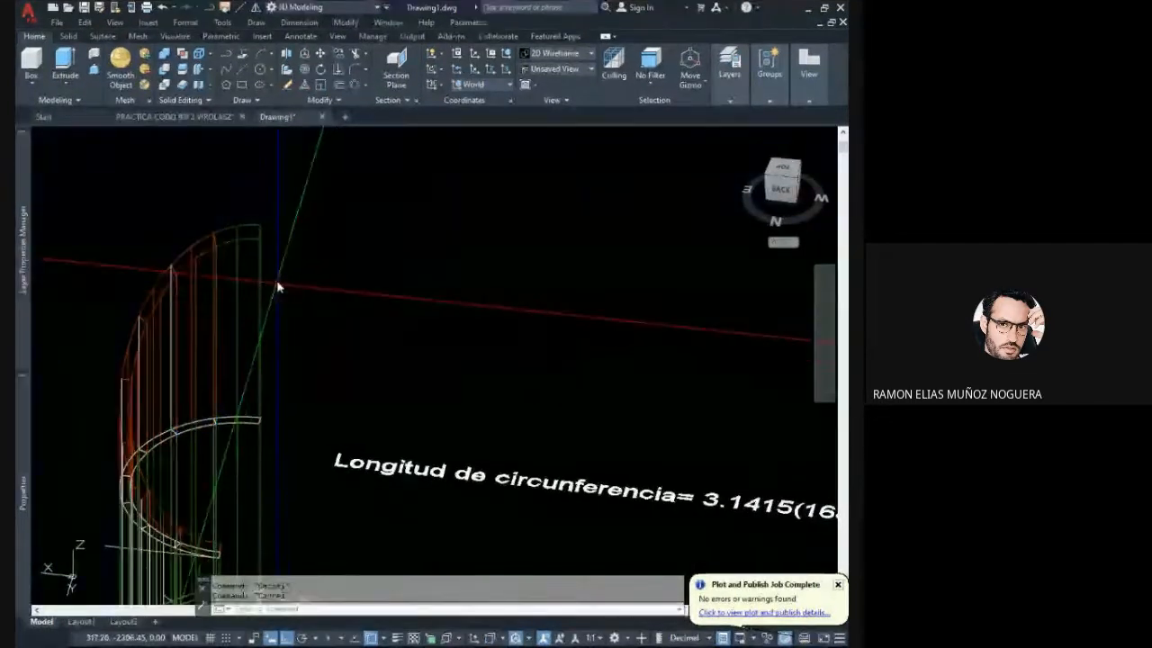
# - Draw a vertical line from the slice's outer edge up to the mitre cut at the seventh segment boundary
pyautogui.click(236, 71)
pyautogui.keyDown('shift'); pyautogui.moveTo(325, 329); pyautogui.dragTo(290, 476, button='middle'); pyautogui.keyUp('shift')
pyautogui.scroll(5, 211, 405)
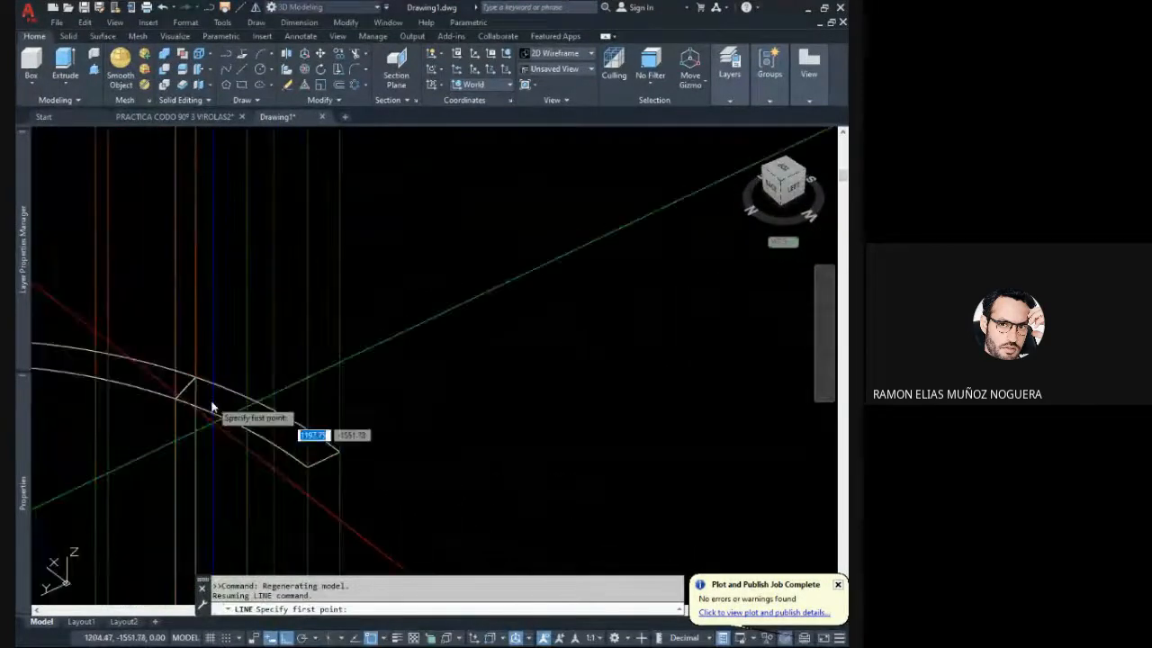
pyautogui.click(197, 382)
pyautogui.scroll(-4, 245, 378)
pyautogui.moveTo(255, 302); pyautogui.dragTo(254, 422, button='middle')
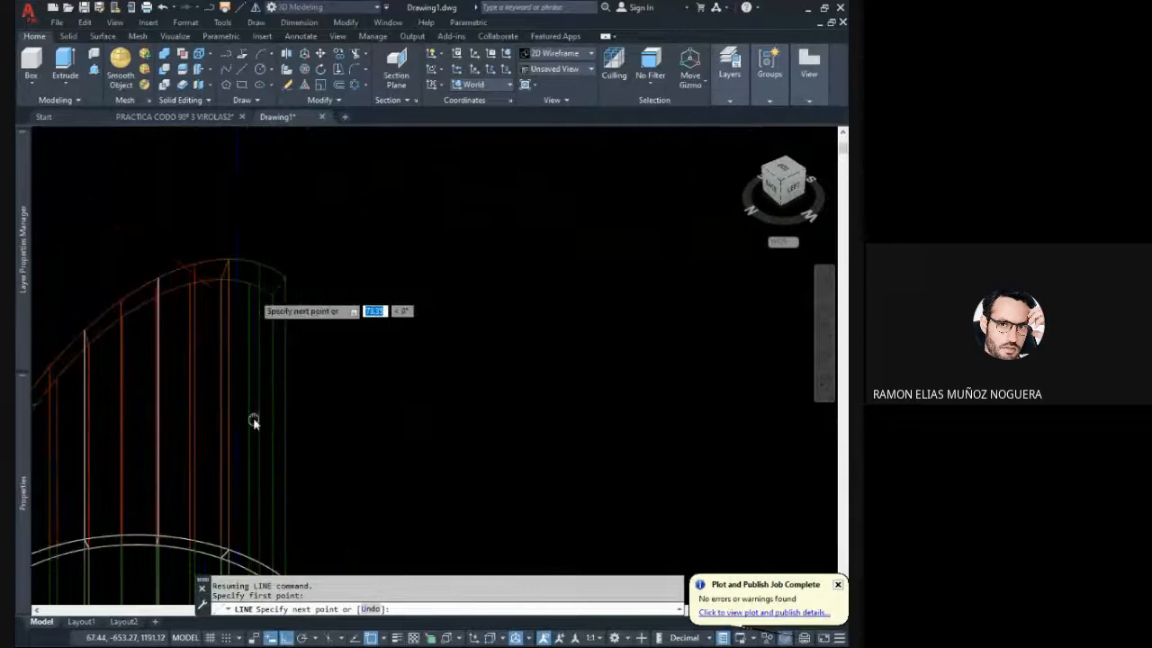
pyautogui.scroll(4, 232, 261)
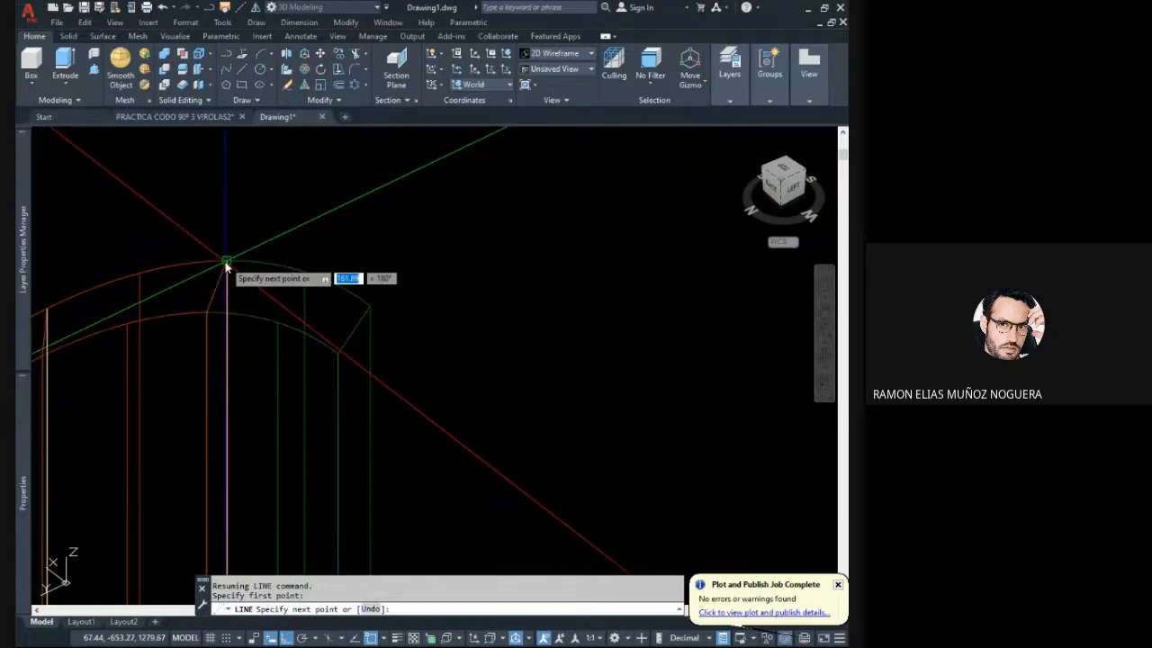
pyautogui.press('Escape')
pyautogui.scroll(-3, 249, 298)
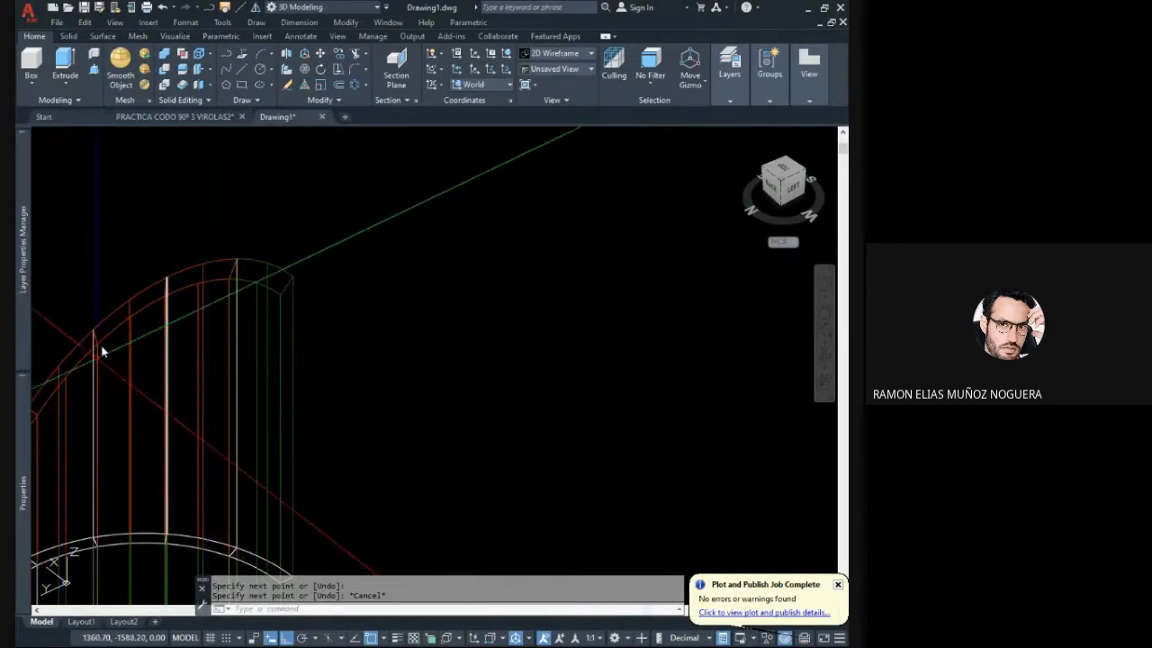
# - Check the seventh boundary line's length and draw a 161.89 mm vertical line upward from the seventh division mark on the development line
pyautogui.click(240, 303)
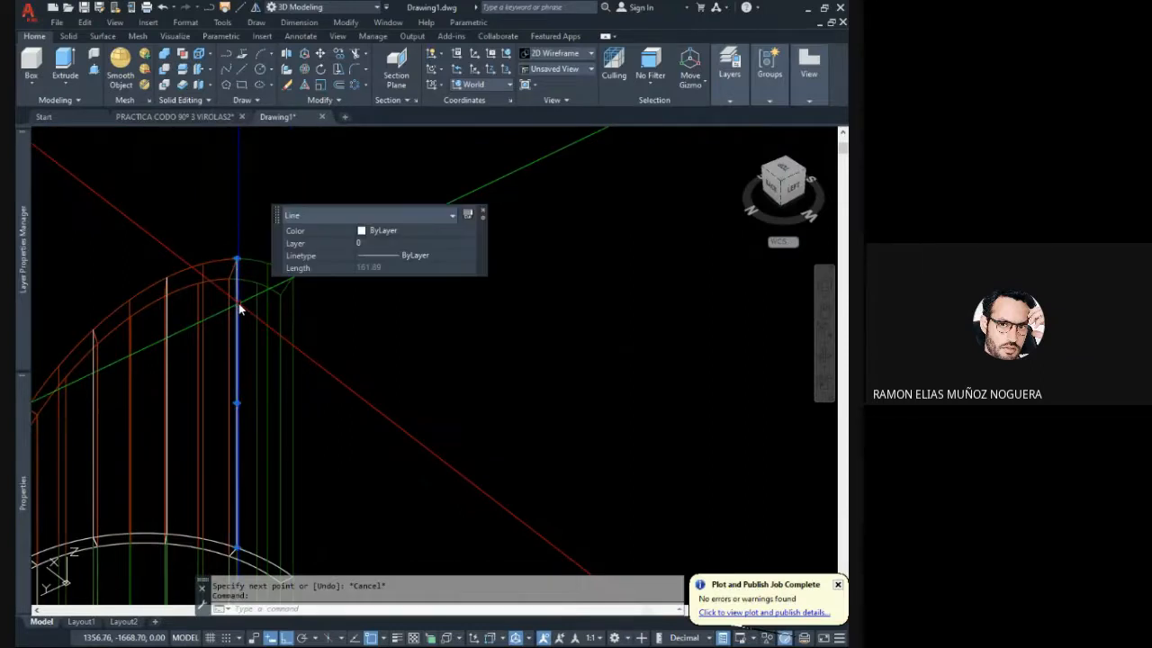
pyautogui.scroll(-2, 239, 303)
pyautogui.moveTo(291, 364); pyautogui.dragTo(236, 338, button='middle')
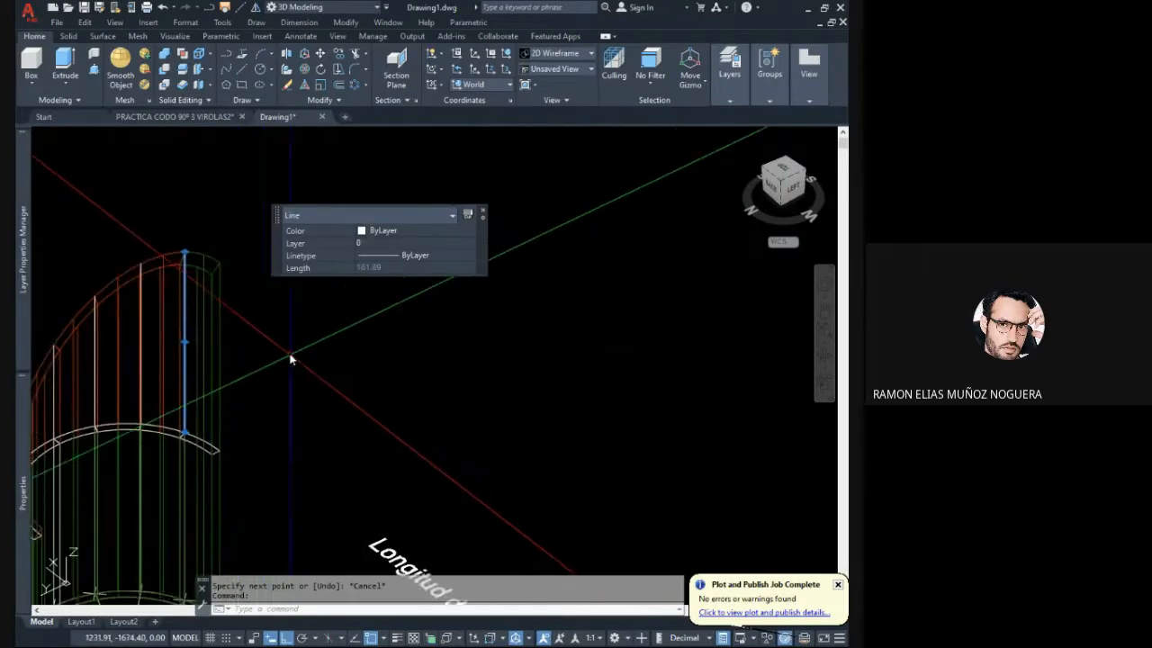
pyautogui.press('Escape')
pyautogui.scroll(-4, 289, 357)
pyautogui.moveTo(431, 562); pyautogui.dragTo(423, 439, button='middle')
pyautogui.scroll(4, 434, 520)
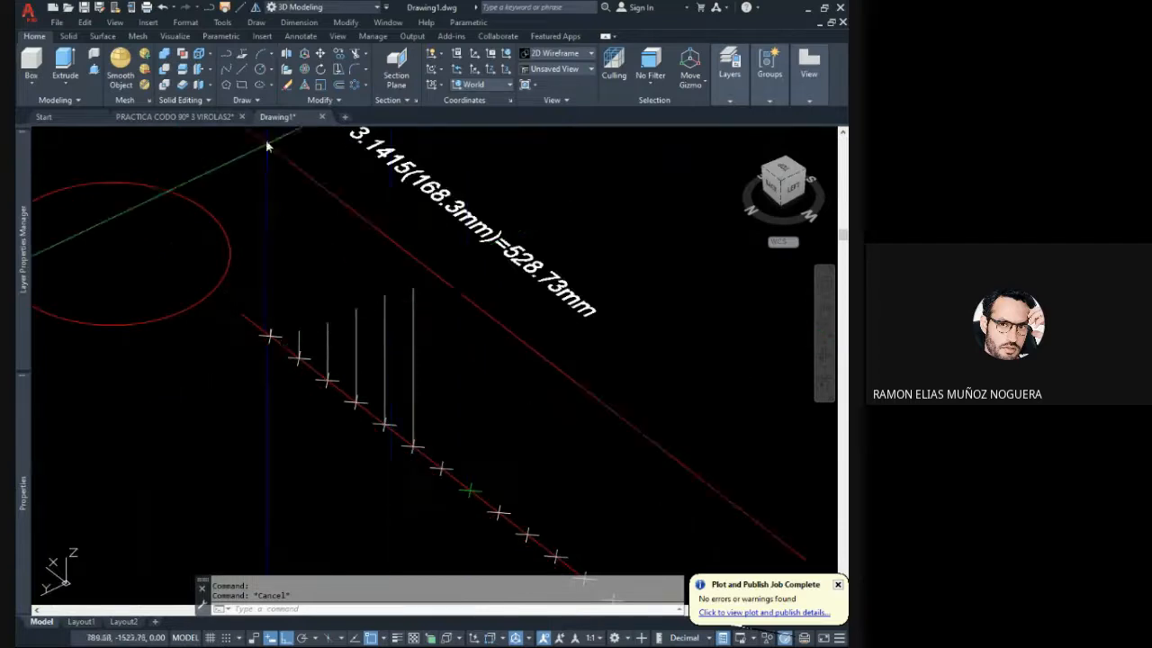
pyautogui.click(250, 82)
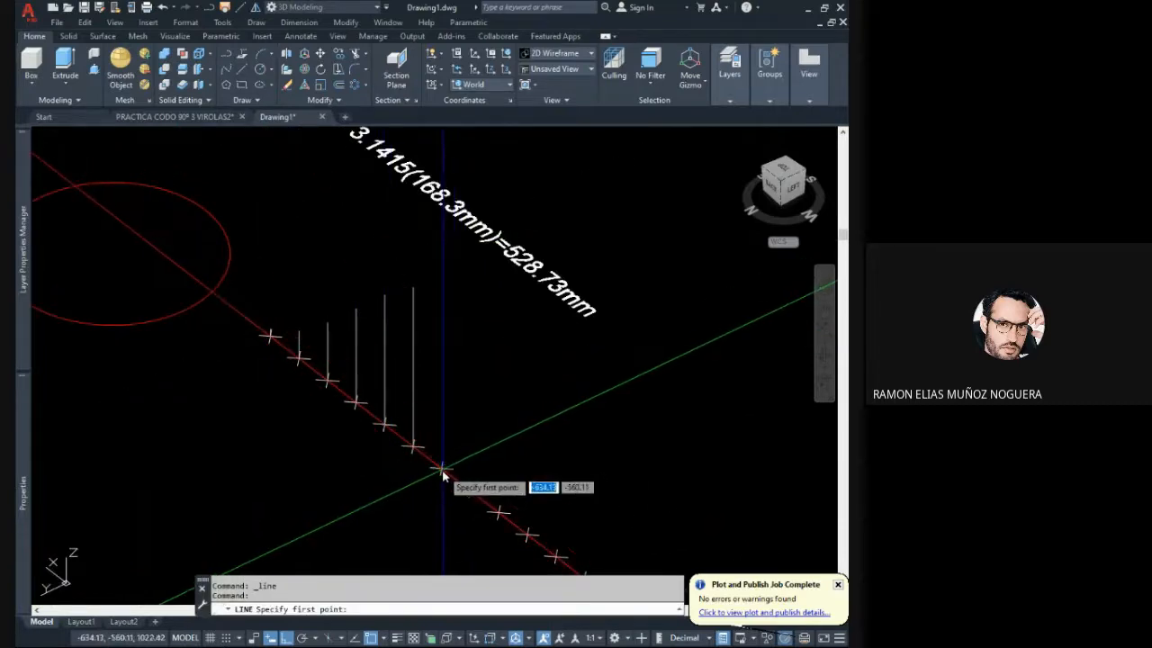
pyautogui.click(441, 470)
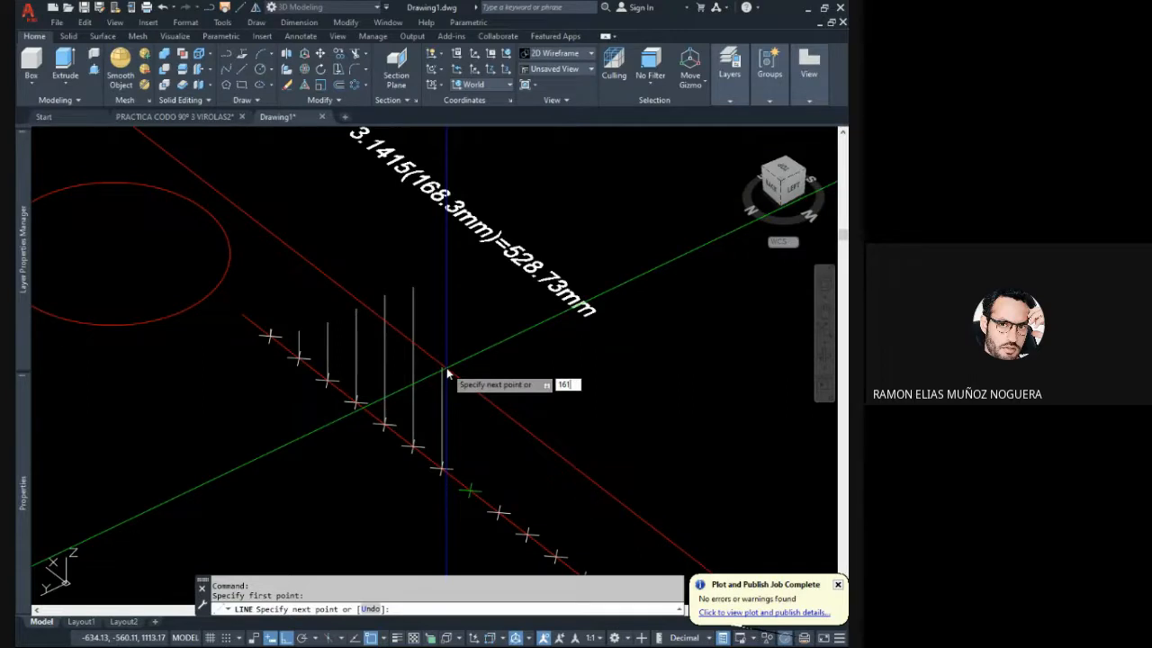
pyautogui.press('Escape')
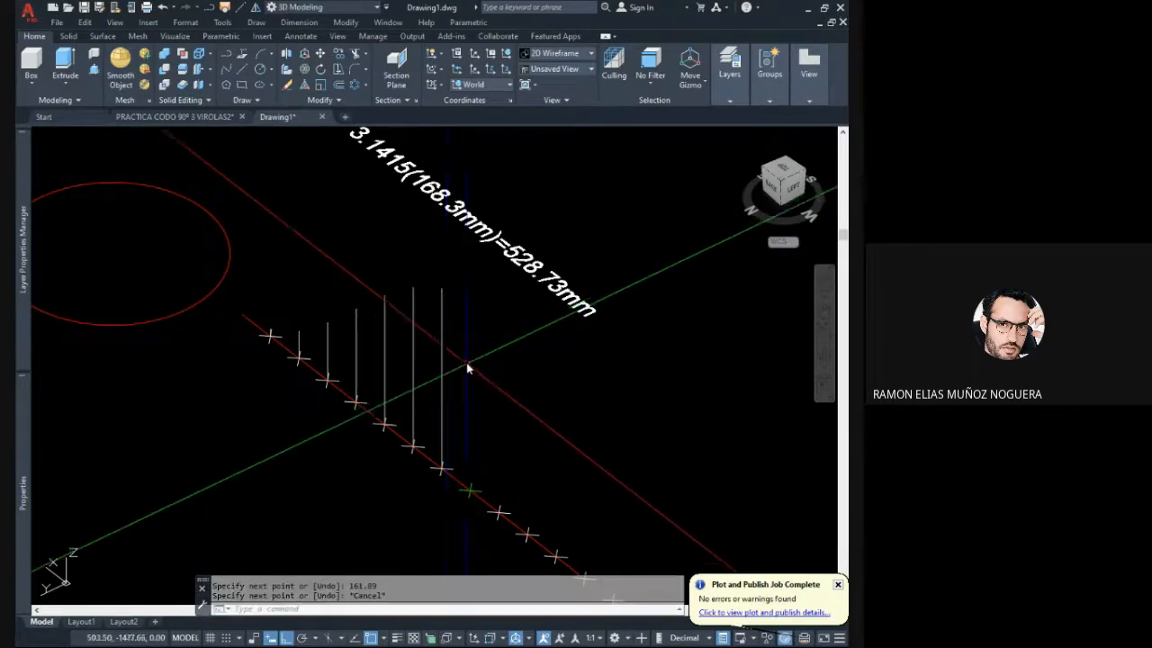
# - Draw a vertical line from the outer end corner of the eighth slice segment up to the mitre cut
pyautogui.scroll(-2, 458, 374)
pyautogui.moveTo(174, 195); pyautogui.dragTo(252, 404, button='middle')
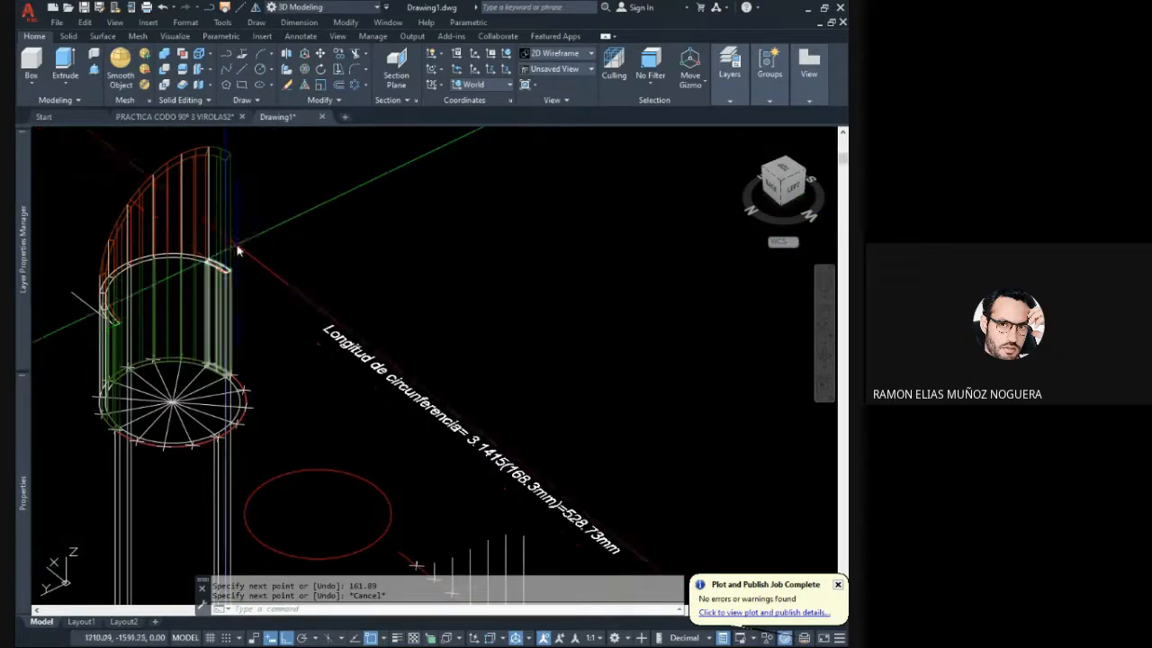
pyautogui.moveTo(239, 231); pyautogui.dragTo(236, 378, button='middle')
pyautogui.scroll(2, 227, 345)
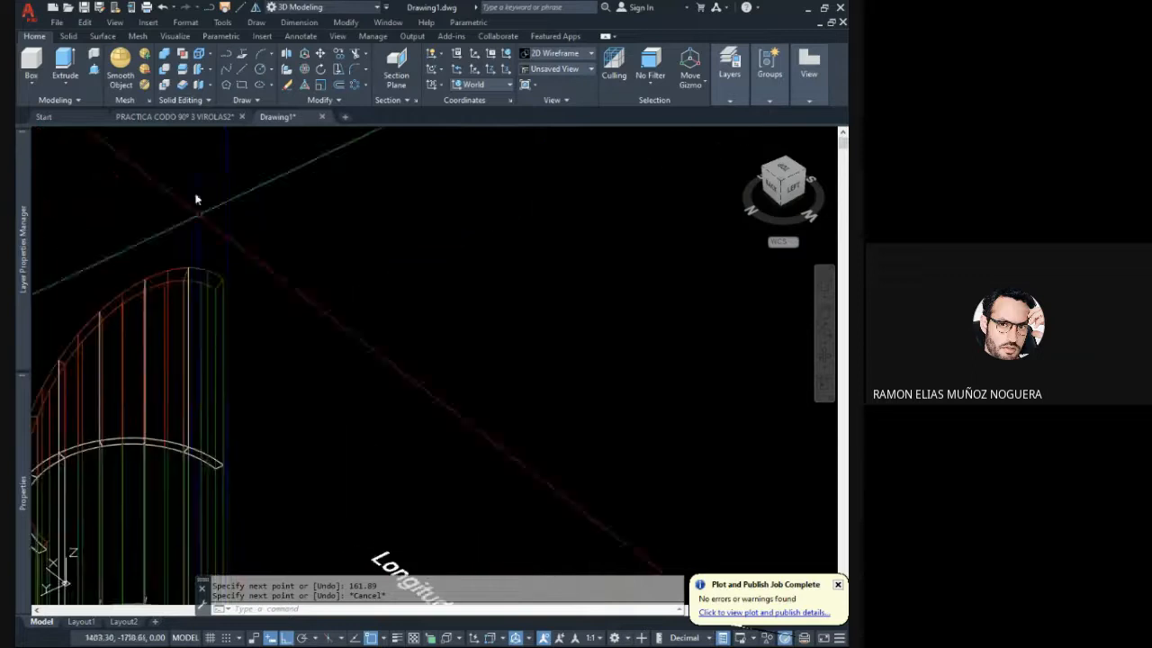
pyautogui.click(239, 71)
pyautogui.click(225, 465)
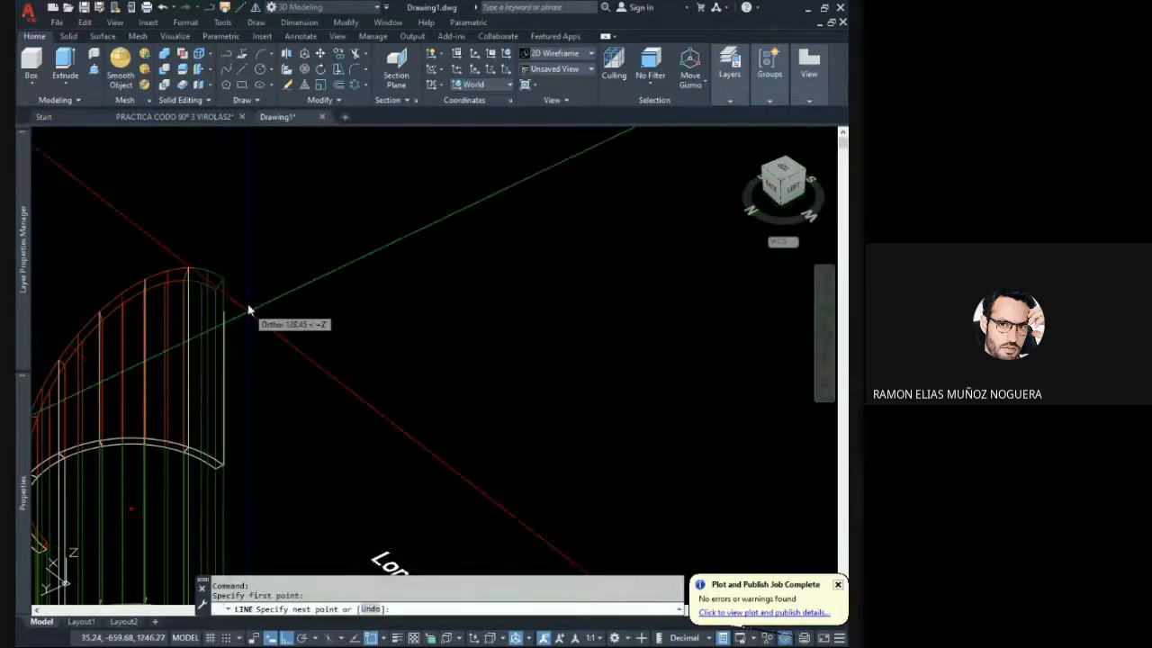
pyautogui.click(225, 306)
pyautogui.press('Escape')
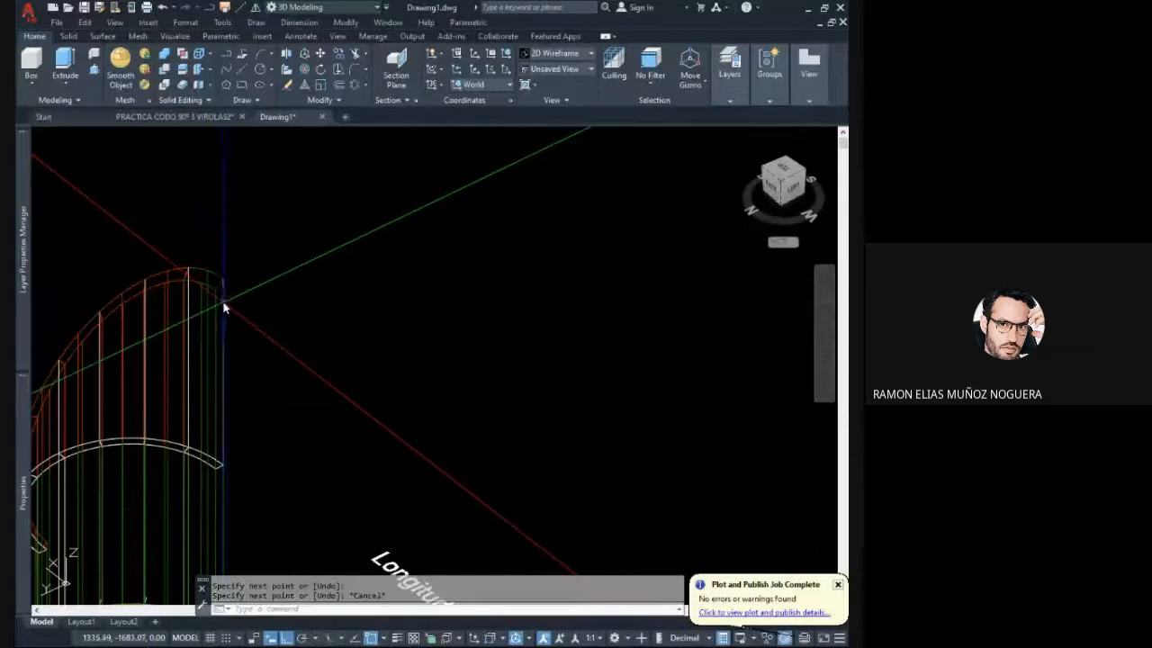
# - Check the eighth boundary line's length and draw a 168.30 mm vertical line upward from the green middle mark on the development line
pyautogui.click(224, 306)
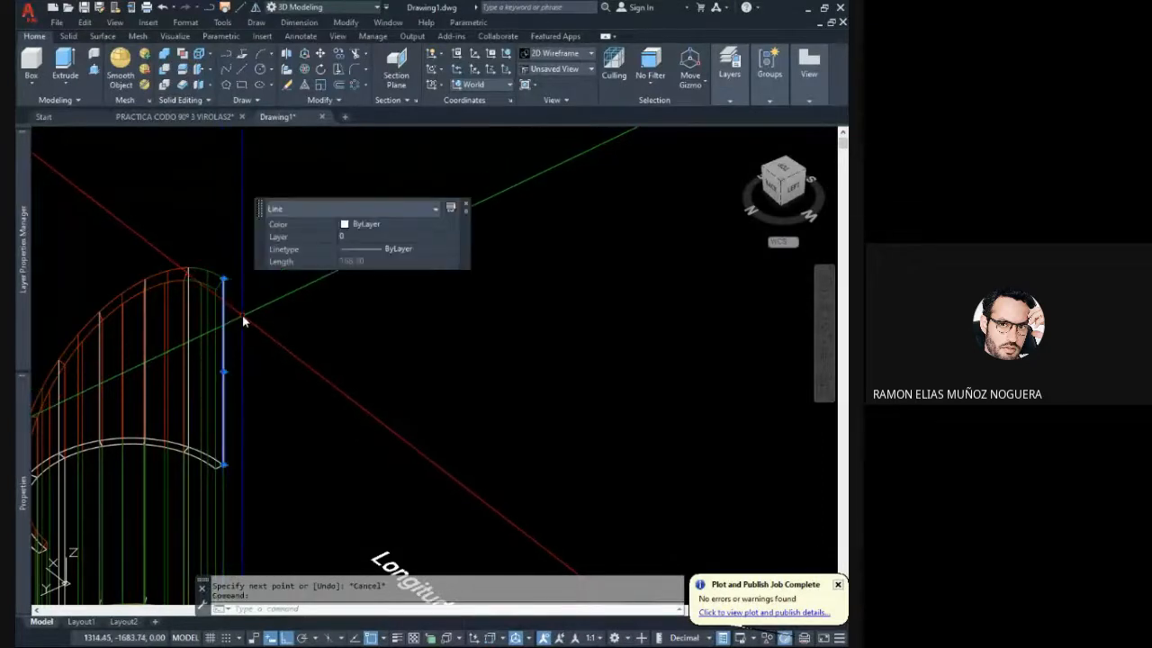
pyautogui.moveTo(265, 332)
pyautogui.mouseDown(button='middle')
pyautogui.moveTo(254, 353)
pyautogui.moveTo(286, 345)
pyautogui.mouseUp(button='middle')
pyautogui.scroll(-5, 282, 337)
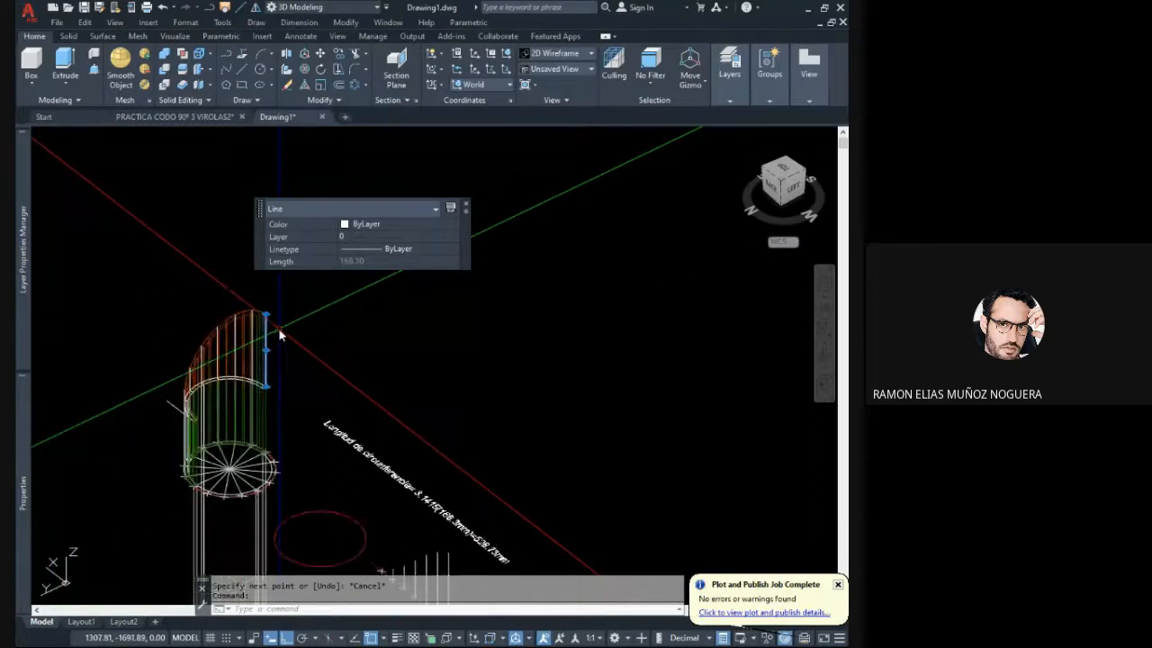
pyautogui.click(245, 69)
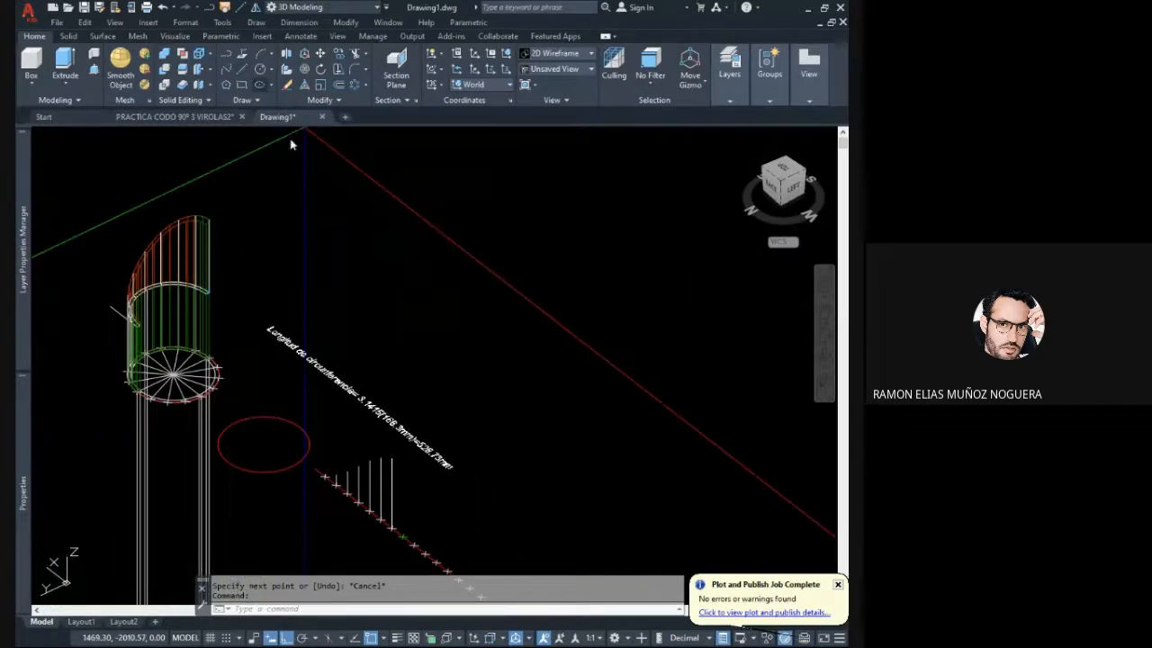
pyautogui.scroll(5, 409, 432)
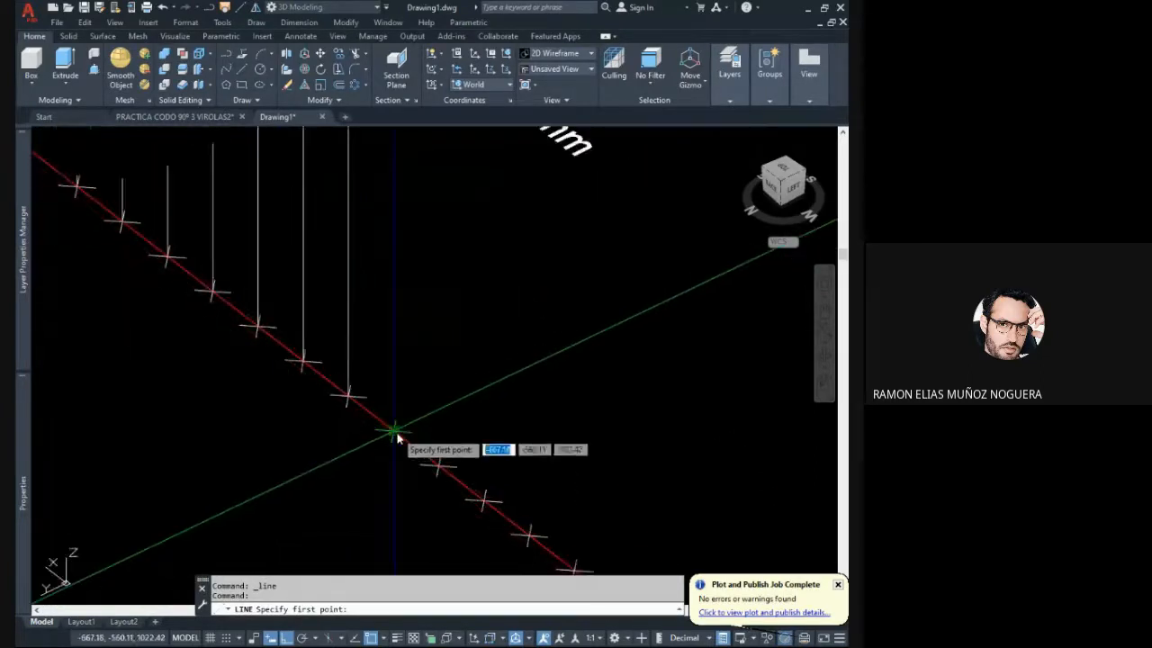
pyautogui.click(401, 437)
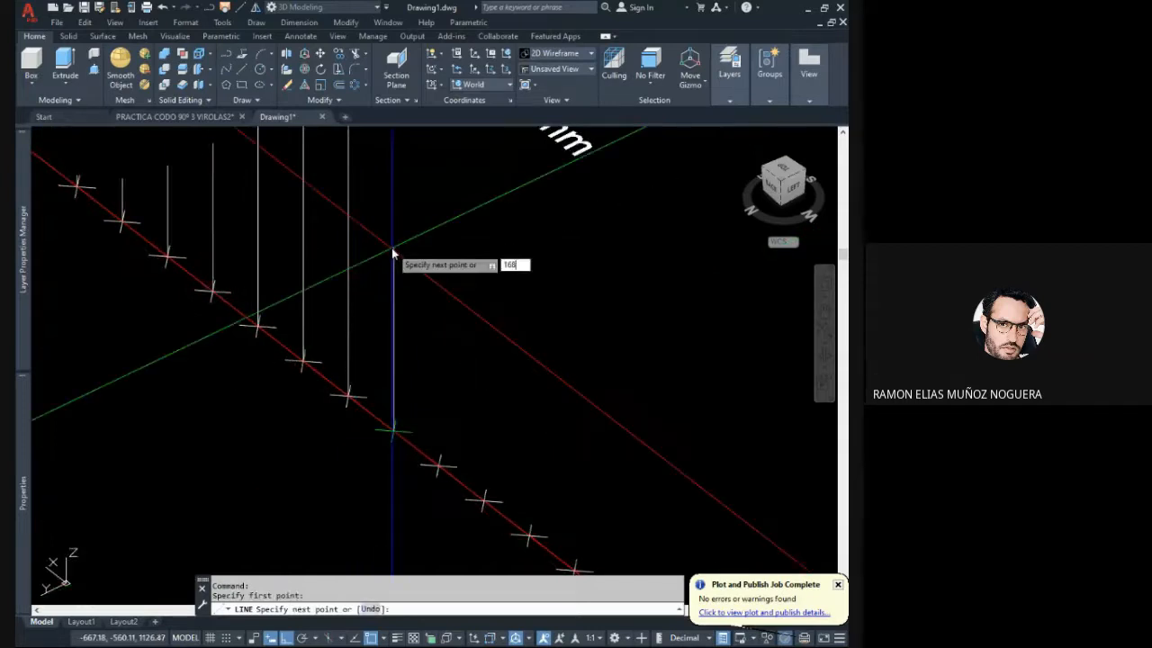
pyautogui.press('Escape')
# - Examine the heights plotted along the development line from the back view, highlighting the three tallest lines
pyautogui.keyDown('shift'); pyautogui.moveTo(393, 252); pyautogui.dragTo(532, 171, button='middle'); pyautogui.keyUp('shift')
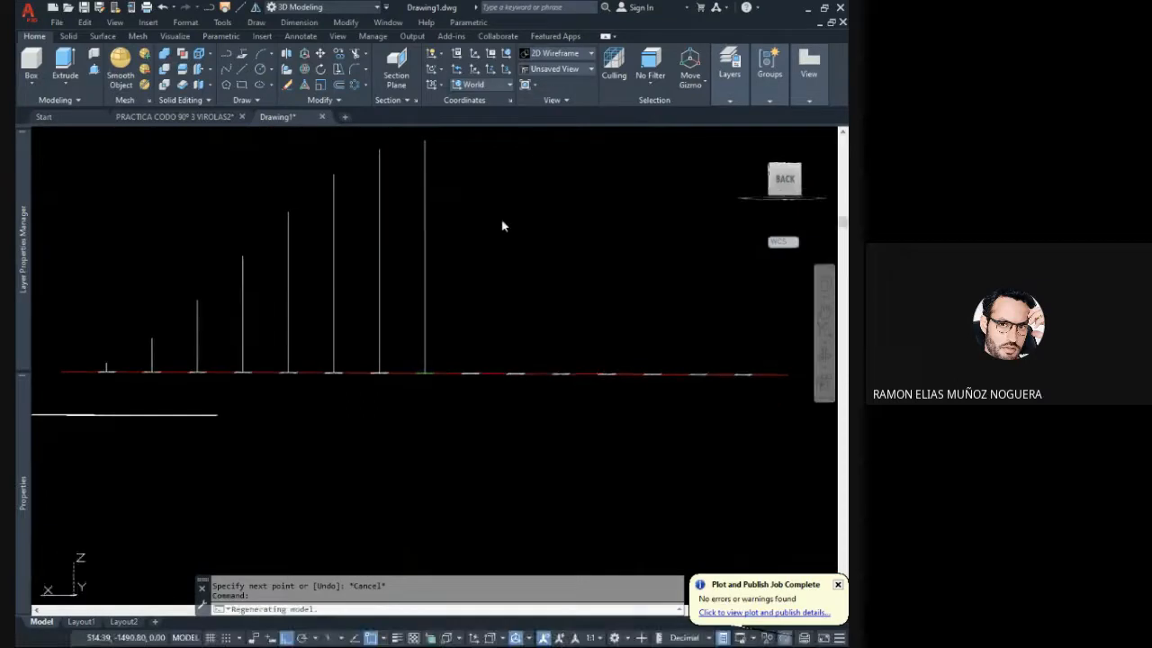
pyautogui.scroll(-2, 480, 280)
pyautogui.moveTo(478, 284); pyautogui.dragTo(476, 314, button='middle')
pyautogui.click(477, 314)
pyautogui.click(376, 264)
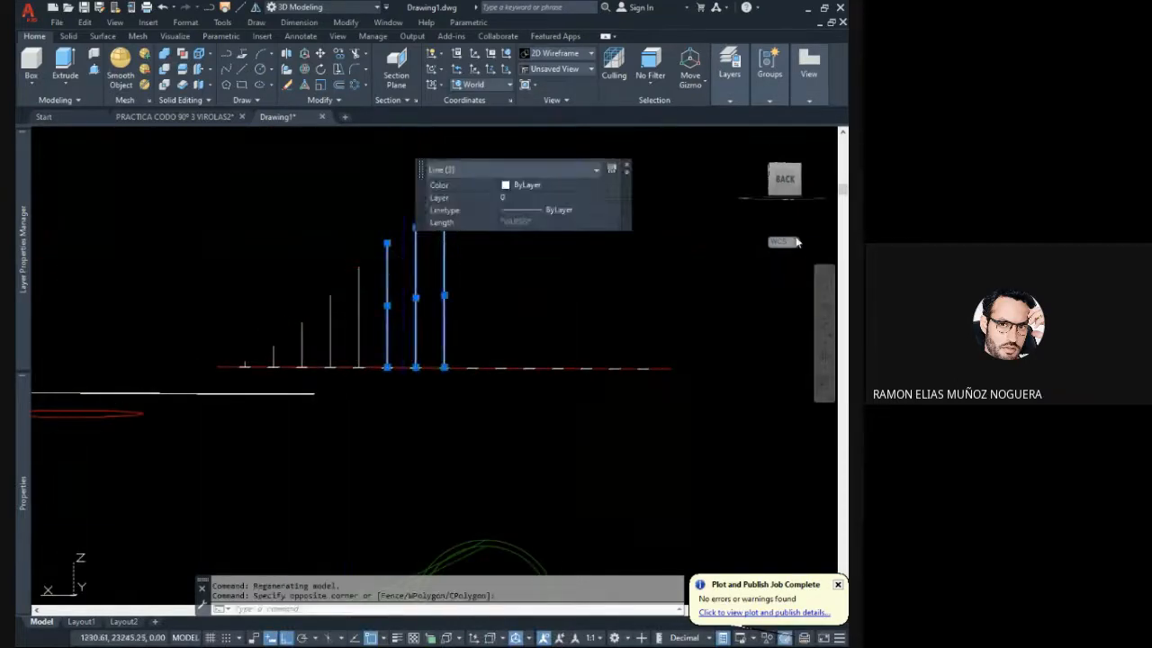
pyautogui.click(793, 187)
pyautogui.scroll(-6, 441, 303)
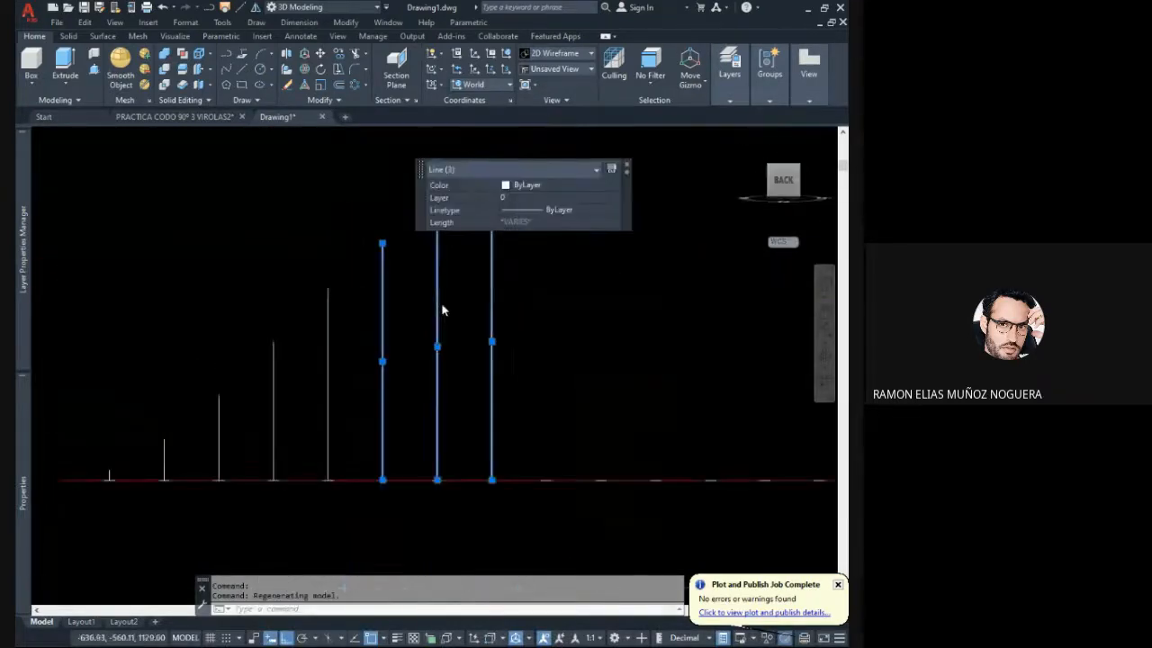
pyautogui.press('Escape')
pyautogui.press('Escape')
# - Compare the height lines plotted on the development line with the boundary lines on the mitre-cut half pipe
pyautogui.scroll(-2, 316, 378)
pyautogui.moveTo(314, 393); pyautogui.dragTo(347, 423, button='middle')
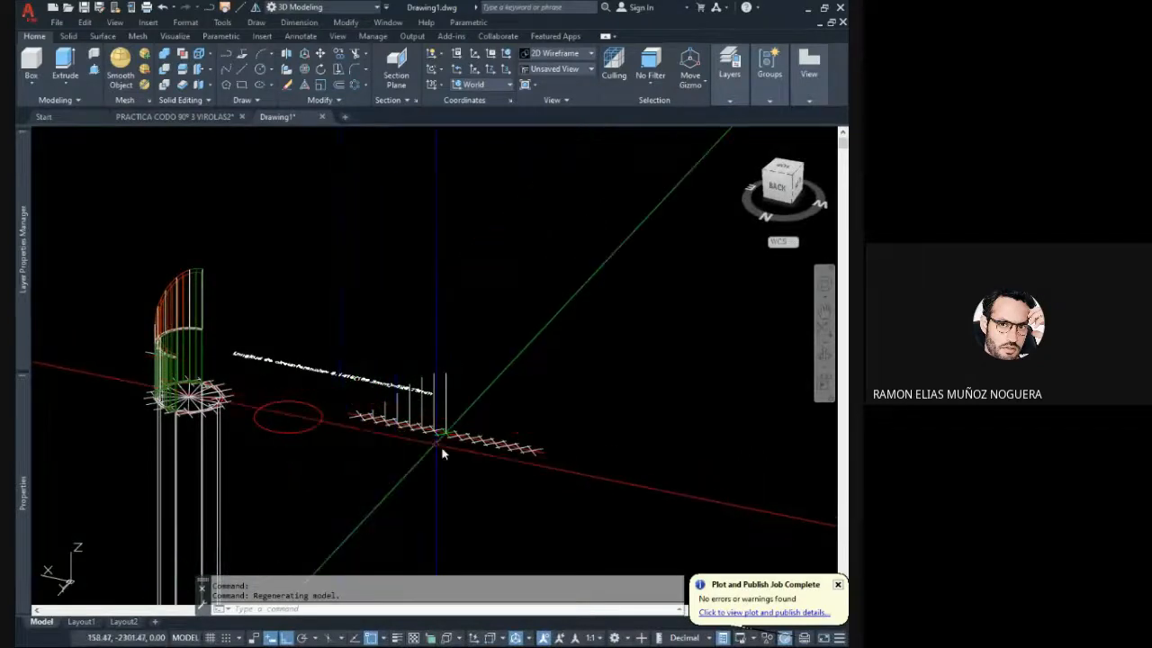
pyautogui.keyDown('shift'); pyautogui.moveTo(438, 436); pyautogui.dragTo(465, 468, button='middle'); pyautogui.keyUp('shift')
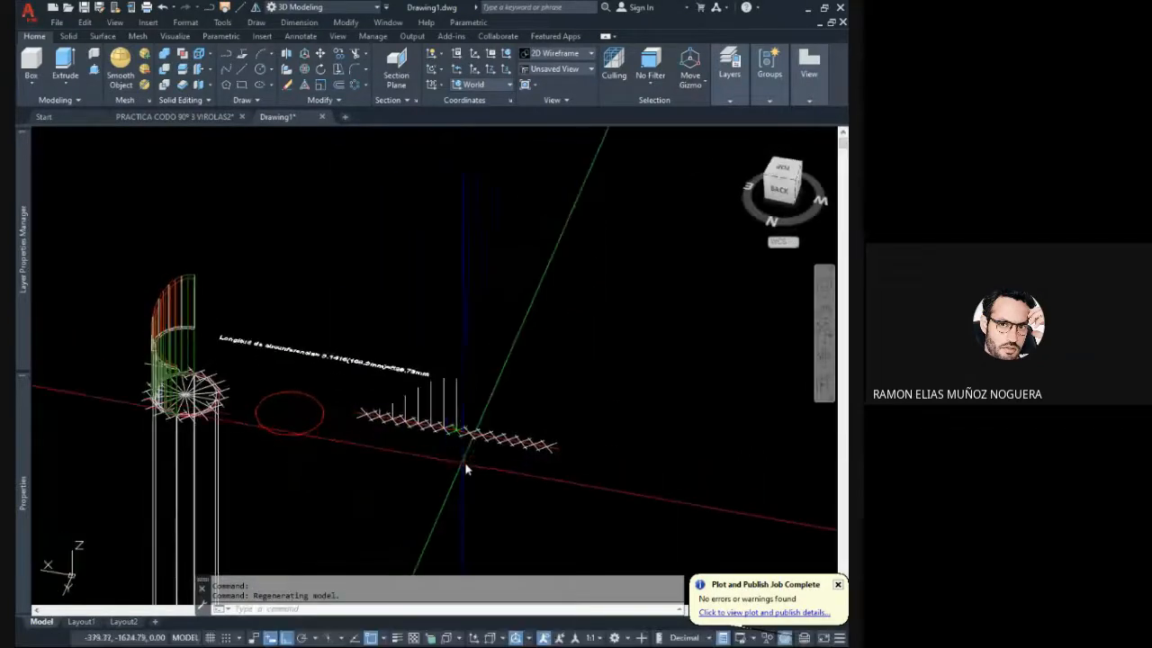
pyautogui.click(512, 468)
pyautogui.click(349, 399)
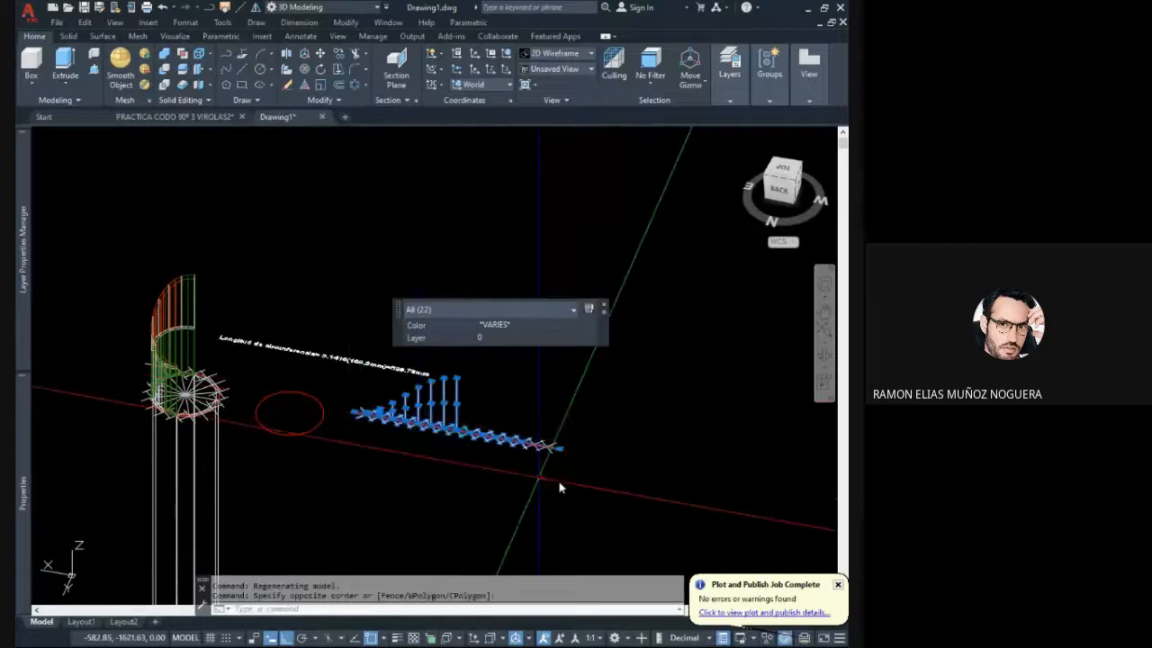
pyautogui.click(586, 482)
pyautogui.press('Escape')
pyautogui.scroll(3, 450, 418)
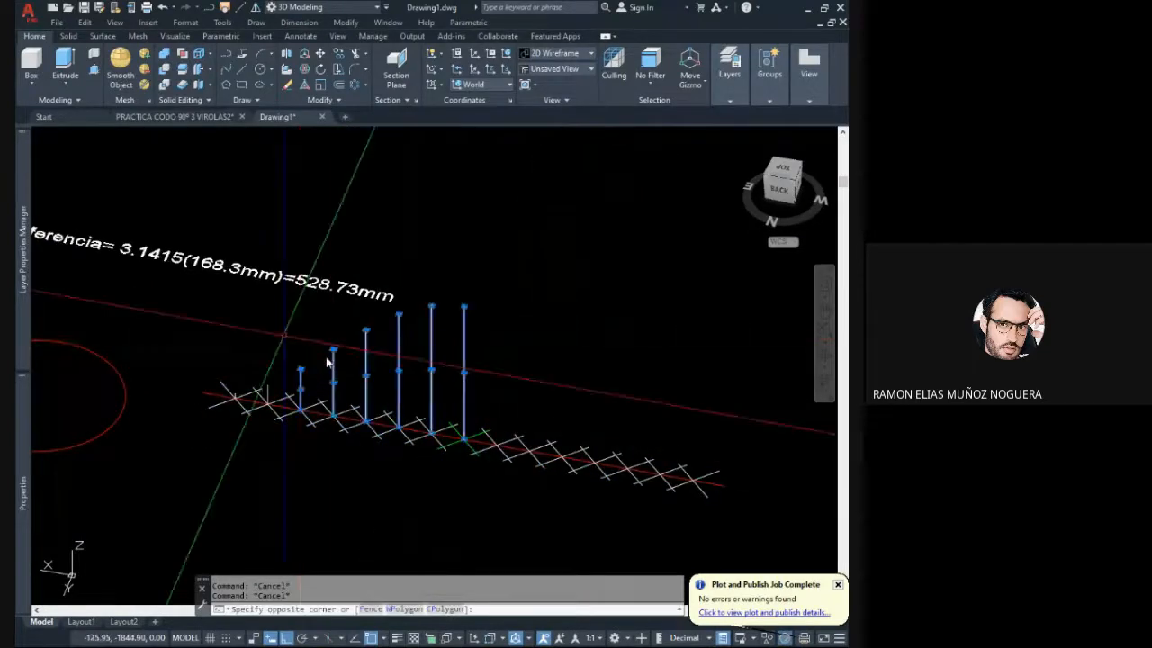
pyautogui.scroll(-2, 488, 411)
pyautogui.moveTo(260, 351); pyautogui.dragTo(422, 410, button='middle')
pyautogui.scroll(4, 239, 294)
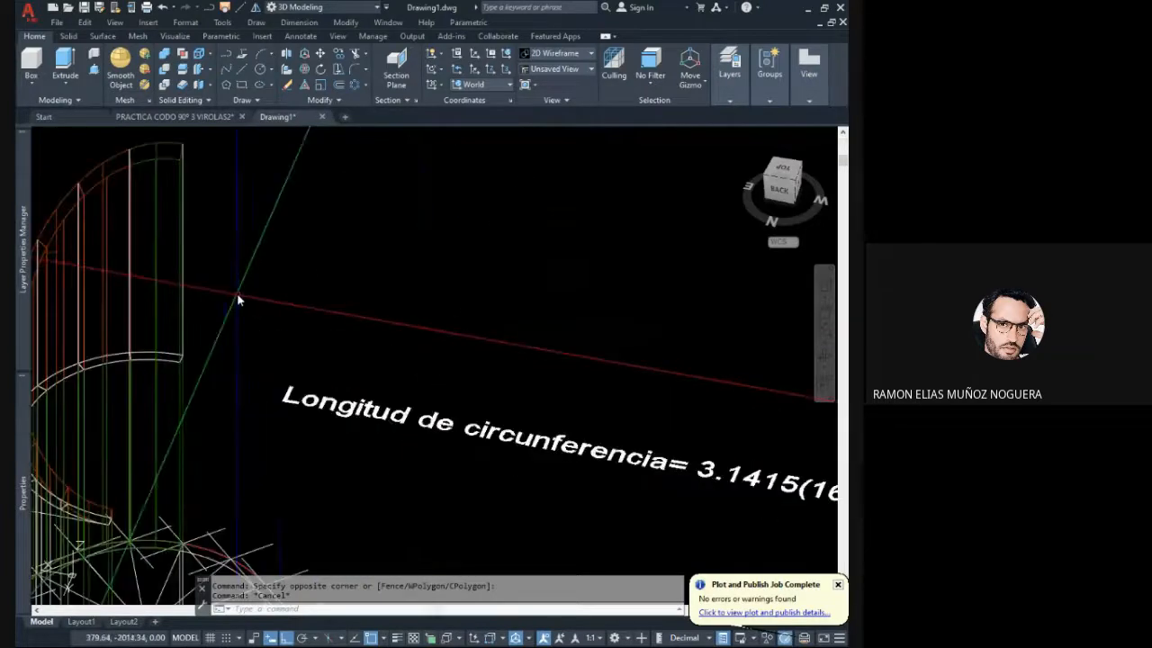
pyautogui.keyDown('shift'); pyautogui.moveTo(271, 307); pyautogui.dragTo(361, 337, button='middle'); pyautogui.keyUp('shift')
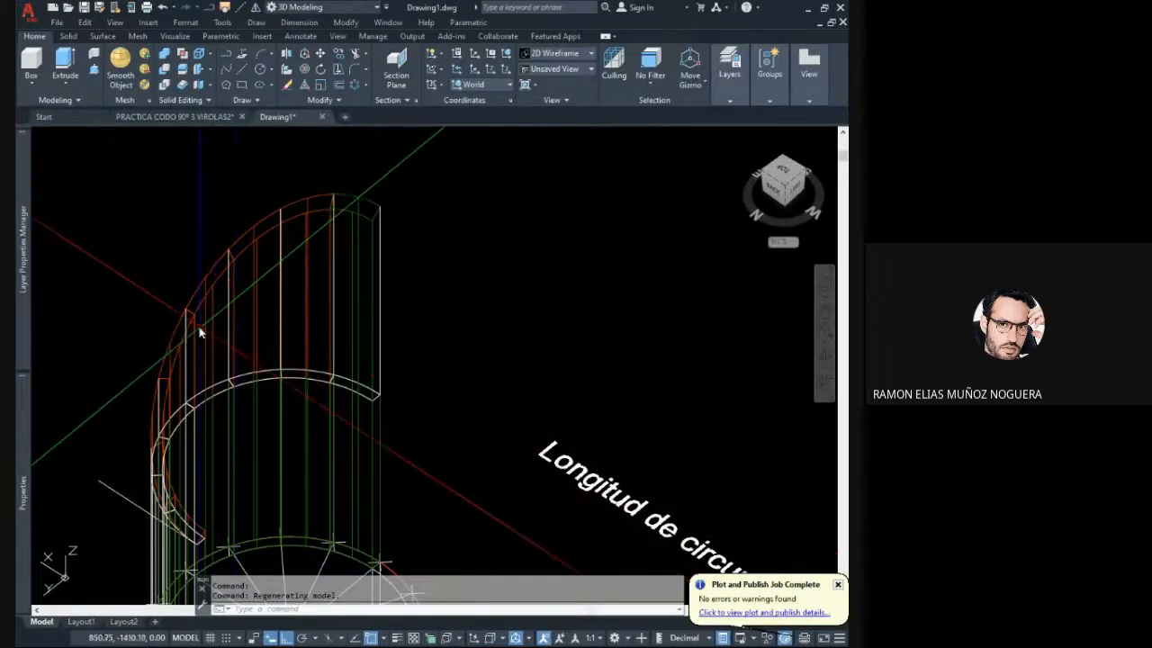
pyautogui.keyDown('shift'); pyautogui.moveTo(262, 476); pyautogui.dragTo(442, 394, button='middle'); pyautogui.keyUp('shift')
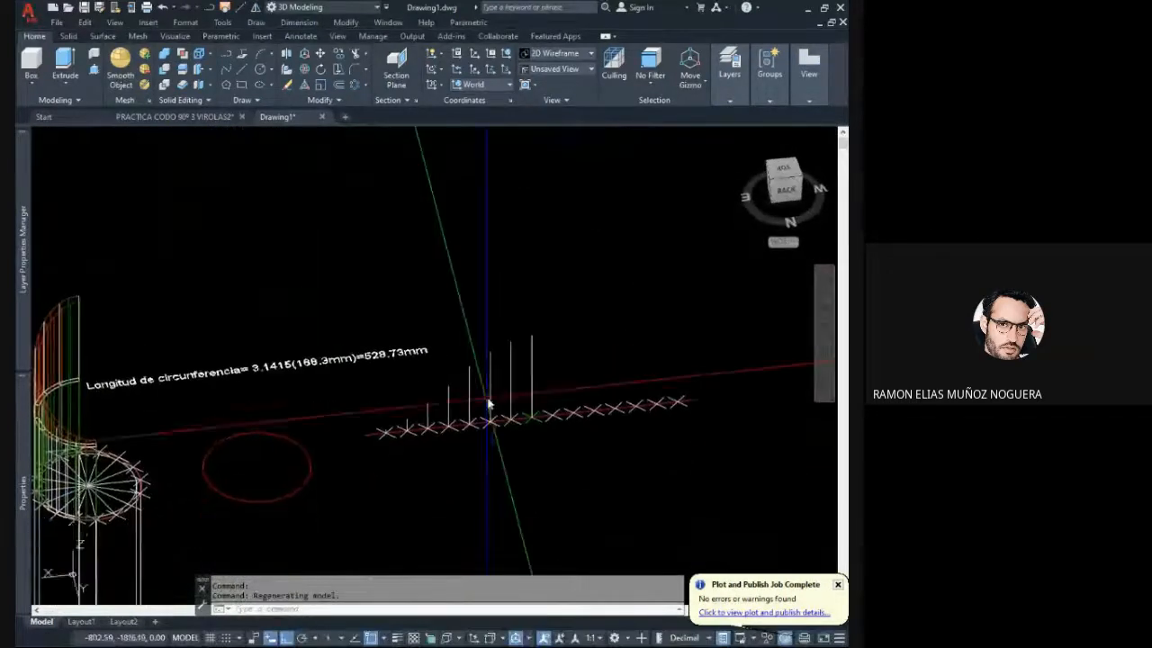
pyautogui.scroll(2, 495, 403)
pyautogui.click(564, 384)
pyautogui.click(401, 365)
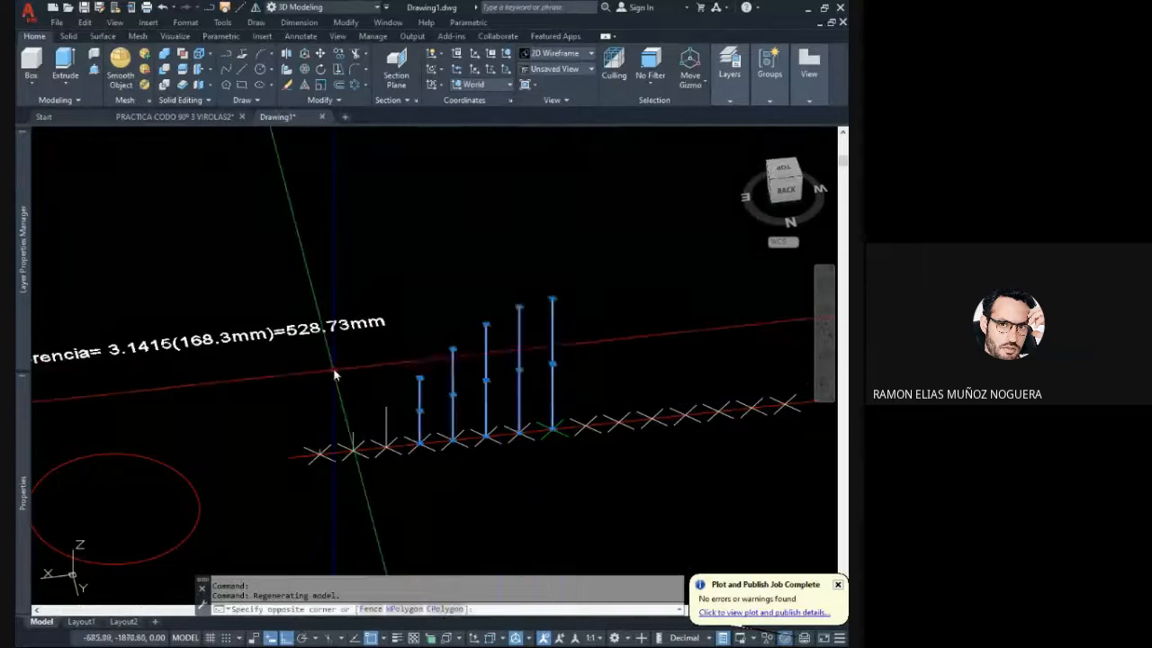
pyautogui.click(393, 411)
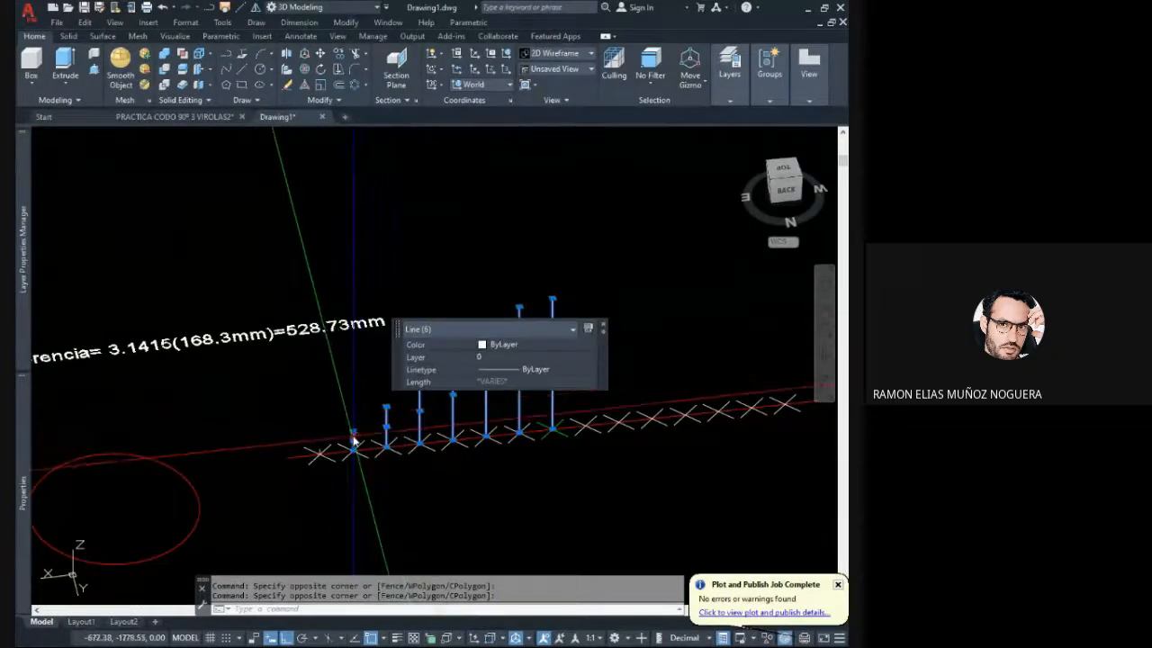
pyautogui.click(326, 456)
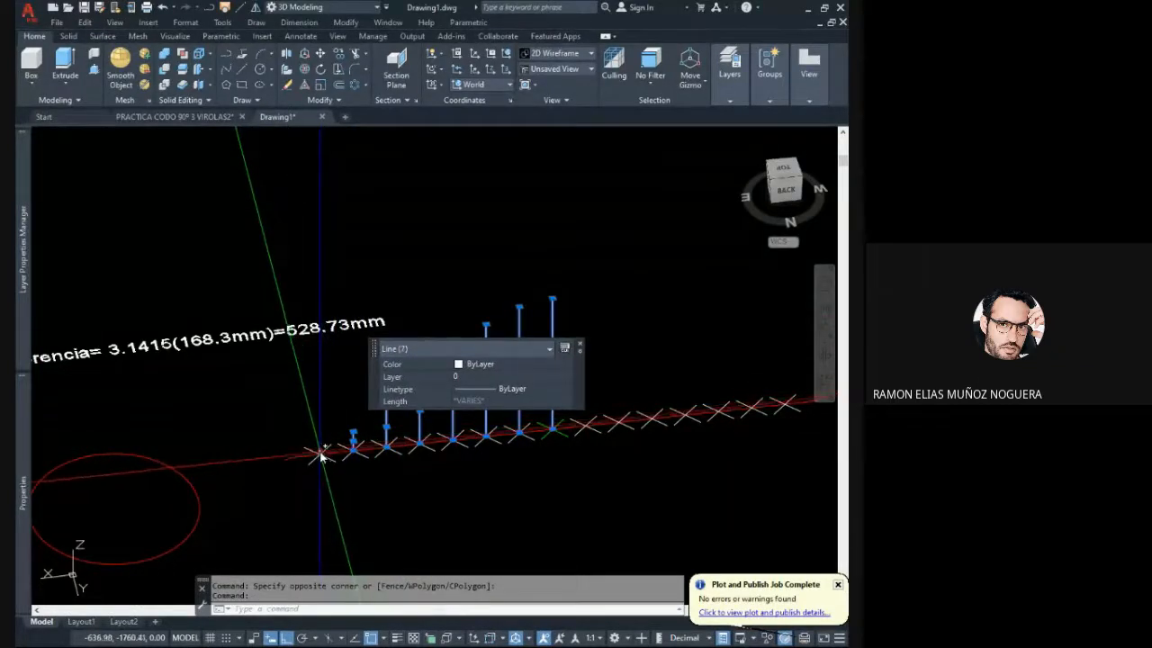
pyautogui.click(319, 447)
pyautogui.press('Escape')
# - Mirror the seven shorter height lines about the line through the green middle mark from the top view, keeping the originals
pyautogui.keyDown('shift'); pyautogui.moveTo(417, 404); pyautogui.dragTo(427, 385, button='middle'); pyautogui.keyUp('shift')
pyautogui.click(424, 386)
pyautogui.click(176, 332)
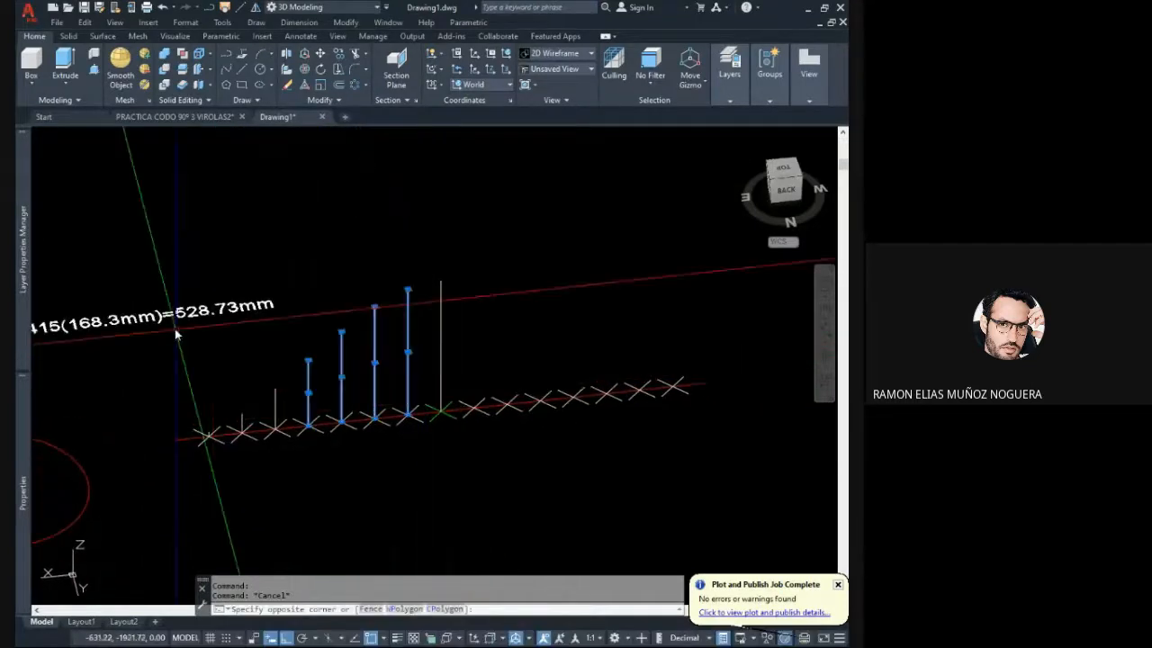
pyautogui.moveTo(296, 390); pyautogui.dragTo(375, 360, button='middle')
pyautogui.click(364, 372)
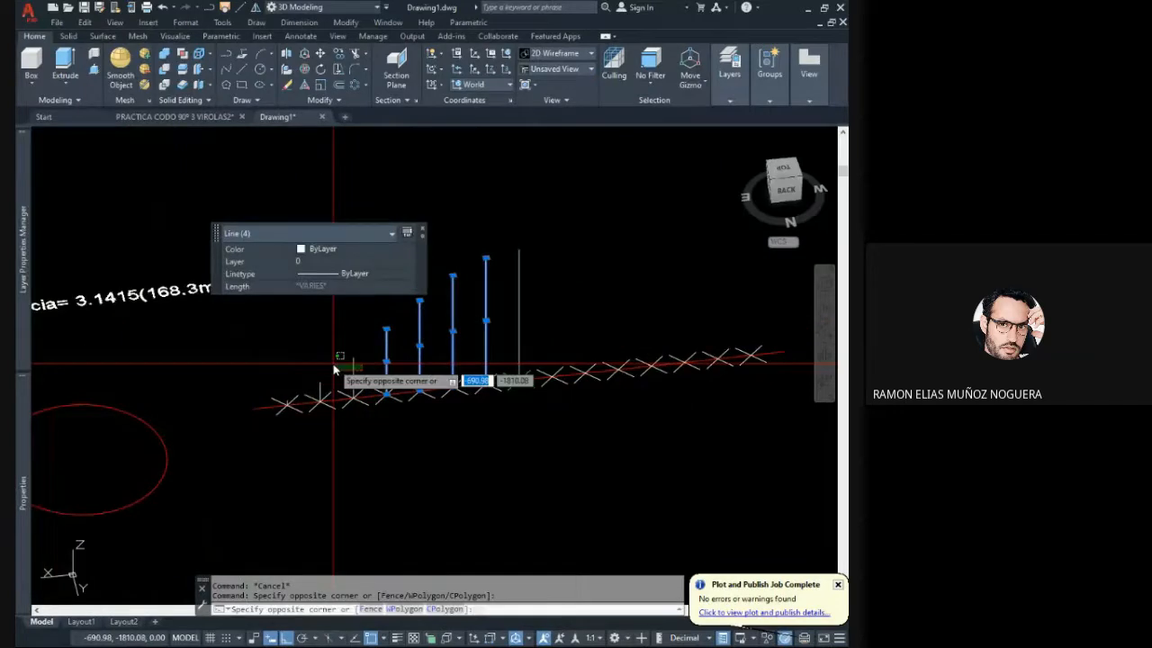
pyautogui.click(324, 415)
pyautogui.scroll(2, 323, 415)
pyautogui.click(314, 378)
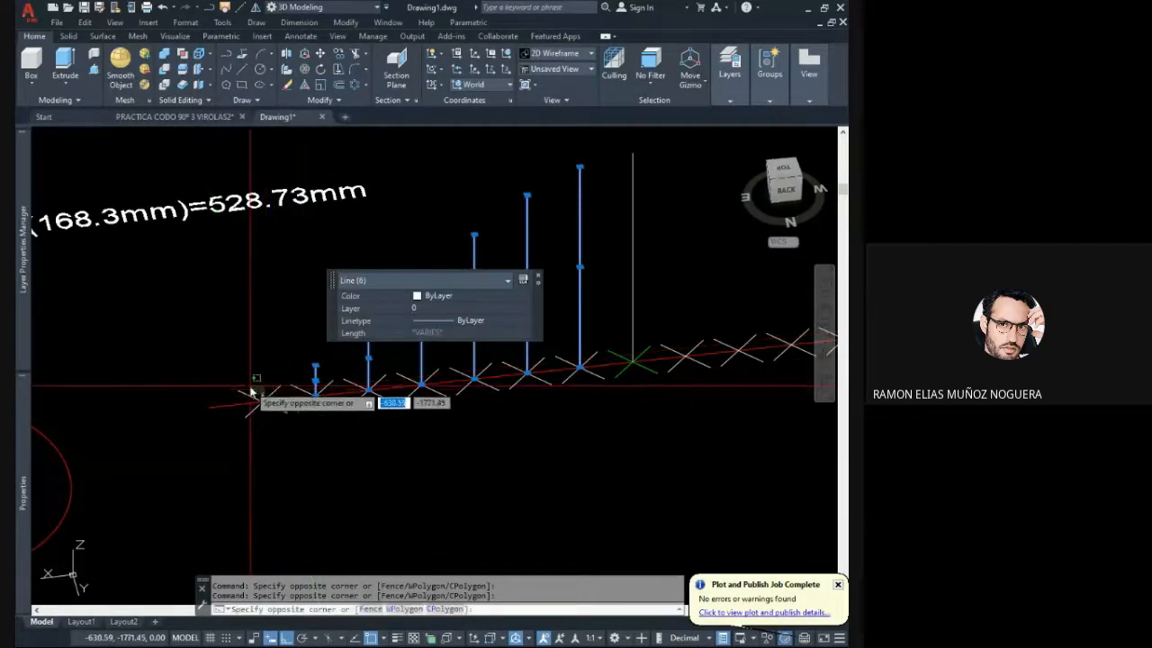
pyautogui.click(258, 402)
pyautogui.scroll(-3, 156, 419)
pyautogui.moveTo(544, 338); pyautogui.dragTo(547, 346, button='middle')
pyautogui.click(783, 169)
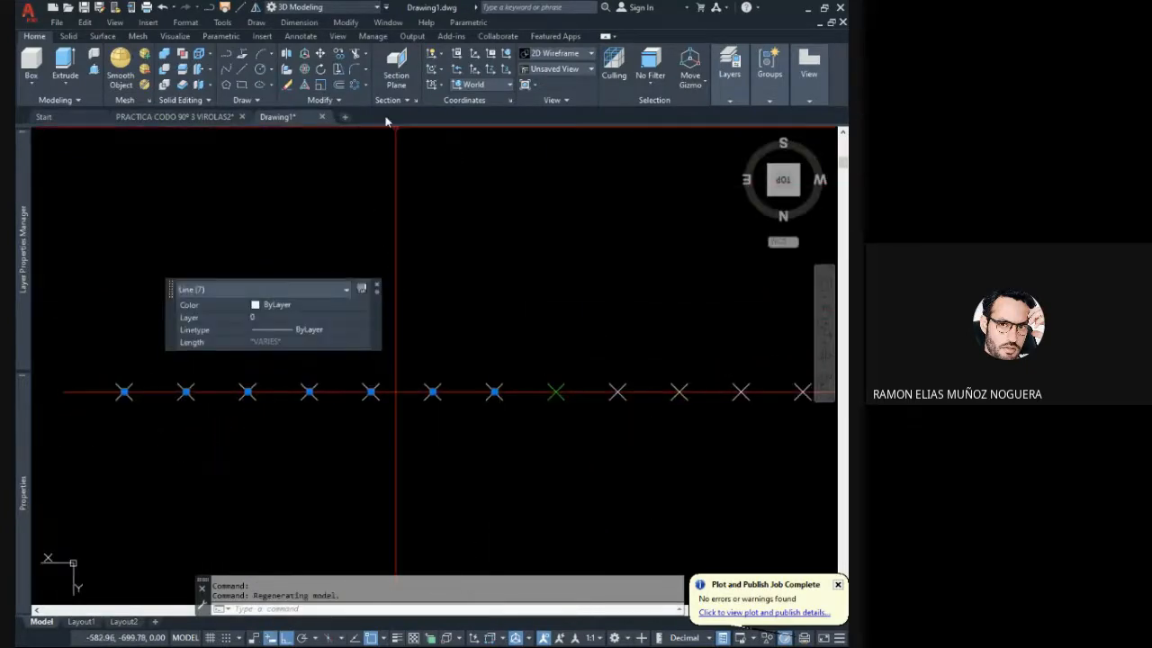
pyautogui.click(256, 9)
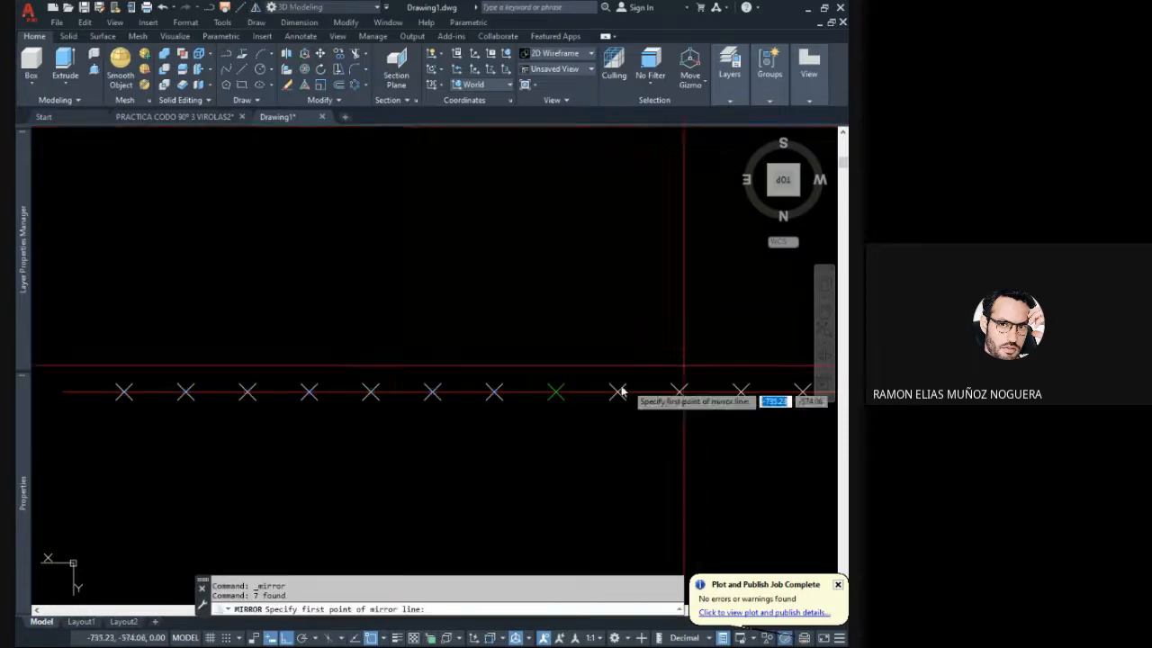
pyautogui.click(556, 394)
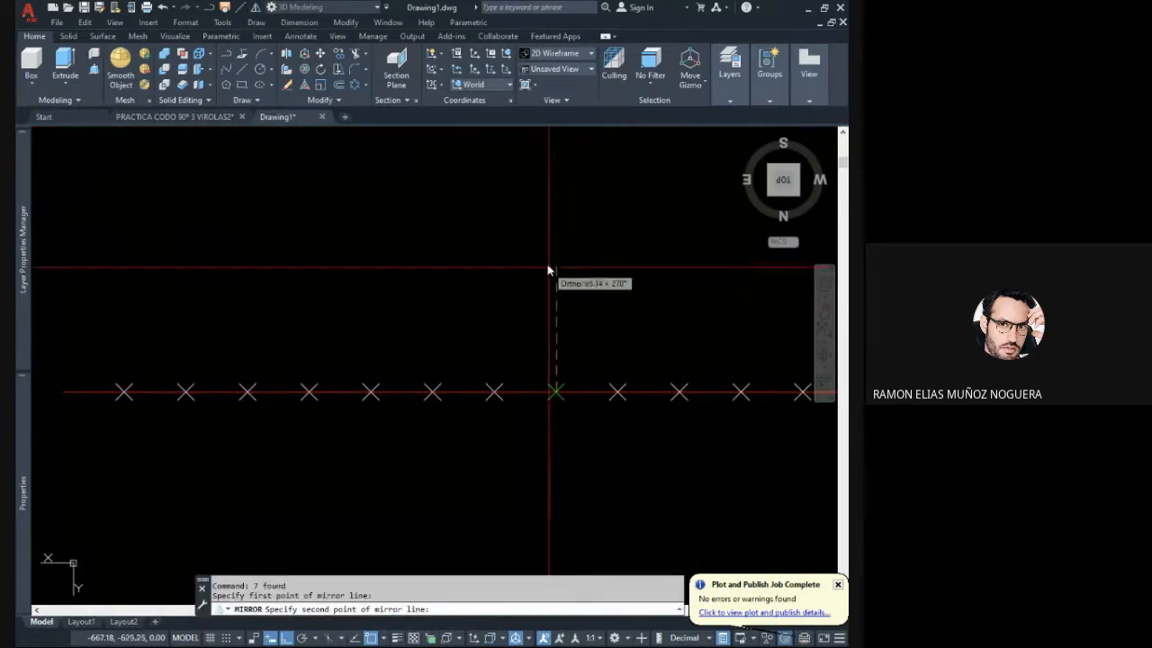
pyautogui.click(555, 233)
pyautogui.press('Return')
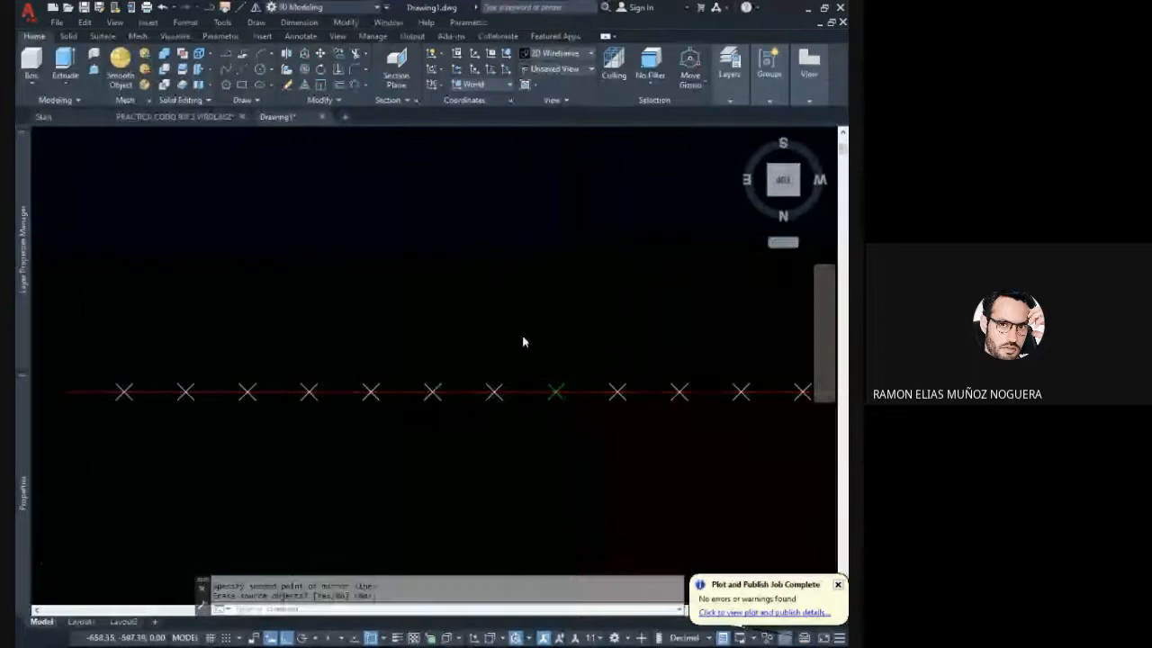
# - Compare the complete set of height lines on the development line with the boundary lines on the mitre-cut half pipe
pyautogui.scroll(-3, 540, 333)
pyautogui.moveTo(561, 324)
pyautogui.keyDown('shift'); pyautogui.mouseDown(button='middle')
pyautogui.moveTo(584, 250)
pyautogui.moveTo(555, 206)
pyautogui.moveTo(549, 242)
pyautogui.moveTo(608, 346)
pyautogui.moveTo(458, 327)
pyautogui.moveTo(472, 268)
pyautogui.moveTo(510, 261)
pyautogui.moveTo(524, 385)
pyautogui.mouseUp(button='middle'); pyautogui.keyUp('shift')
pyautogui.moveTo(506, 340); pyautogui.dragTo(436, 390, button='middle')
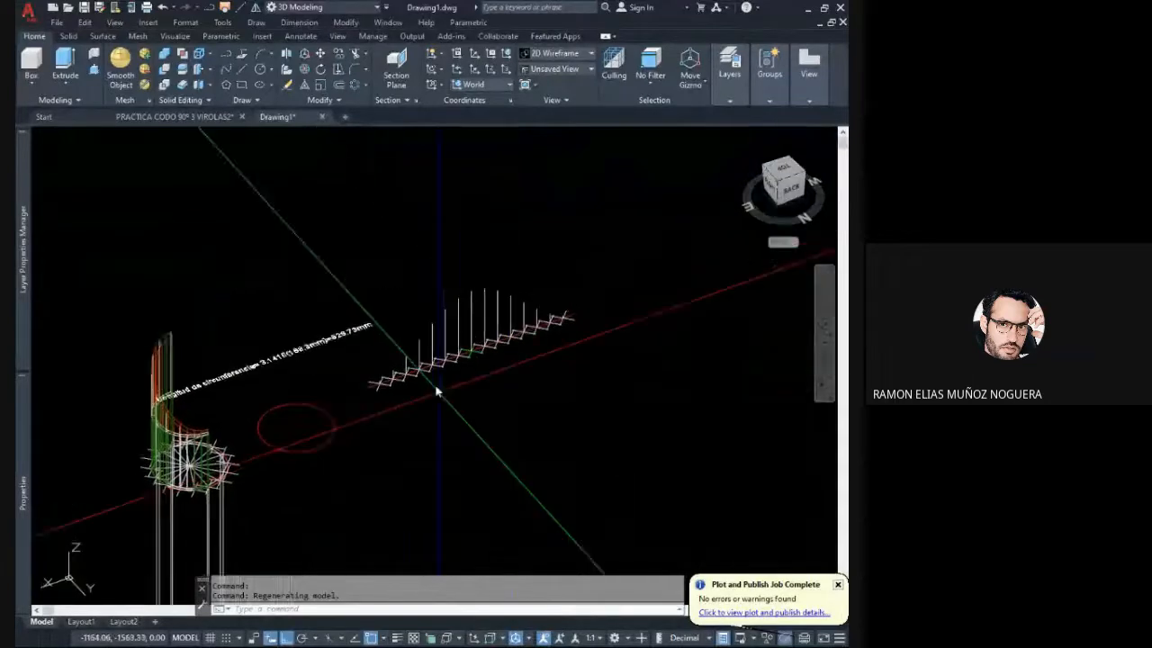
pyautogui.scroll(3, 436, 390)
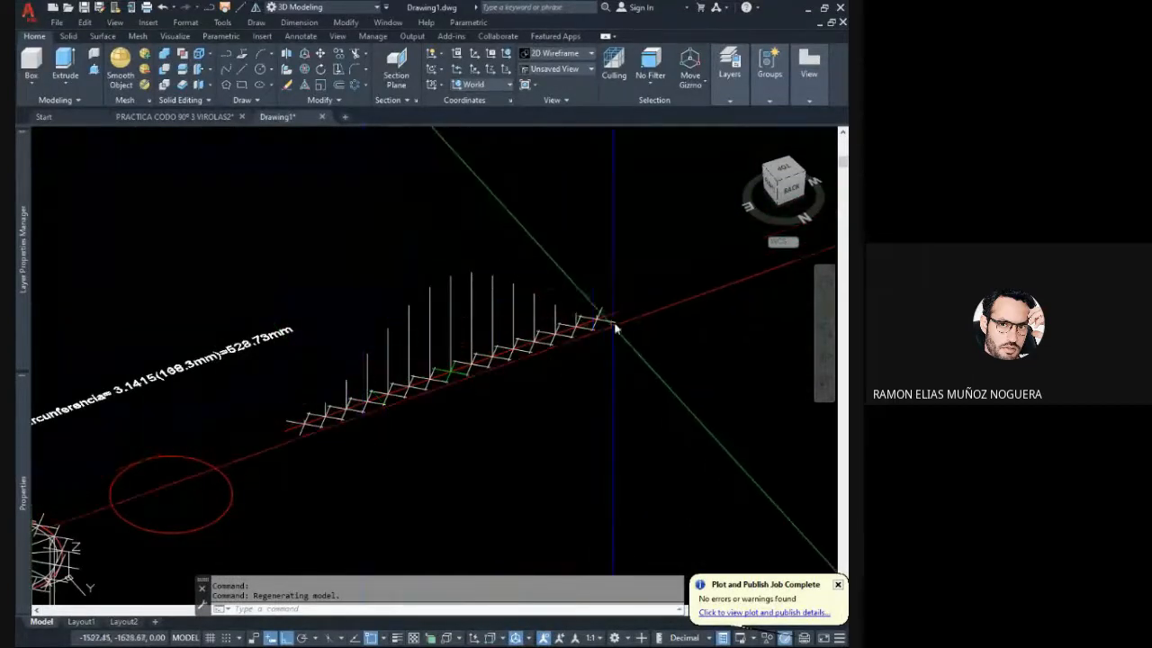
pyautogui.moveTo(332, 404); pyautogui.dragTo(391, 393, button='middle')
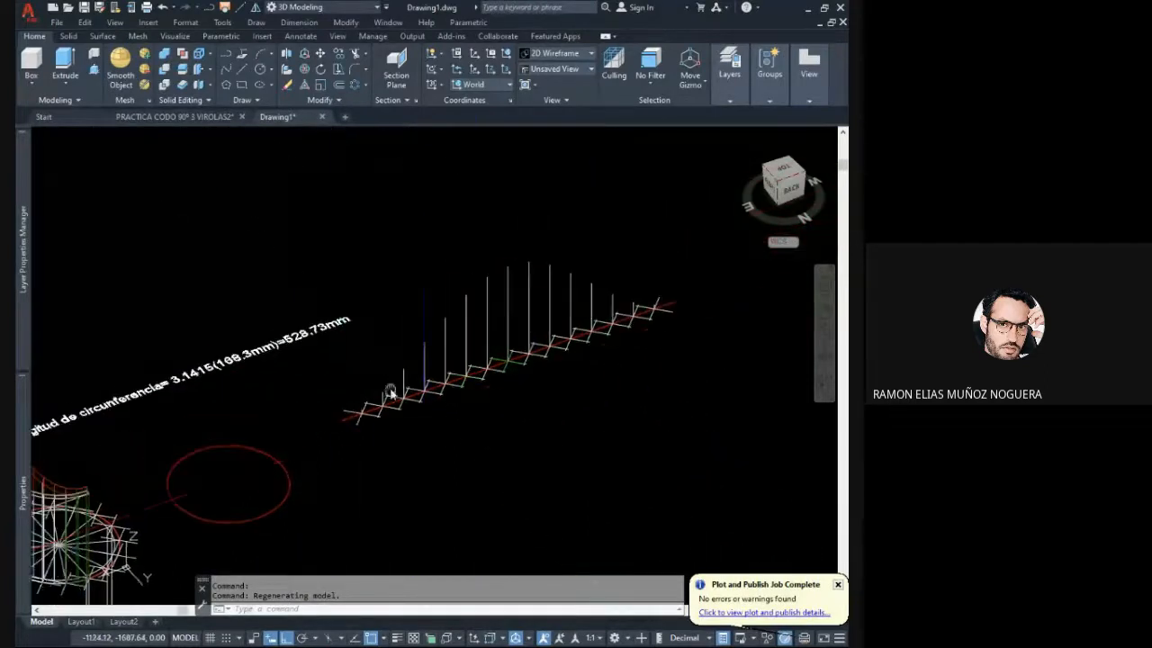
pyautogui.scroll(-5, 425, 423)
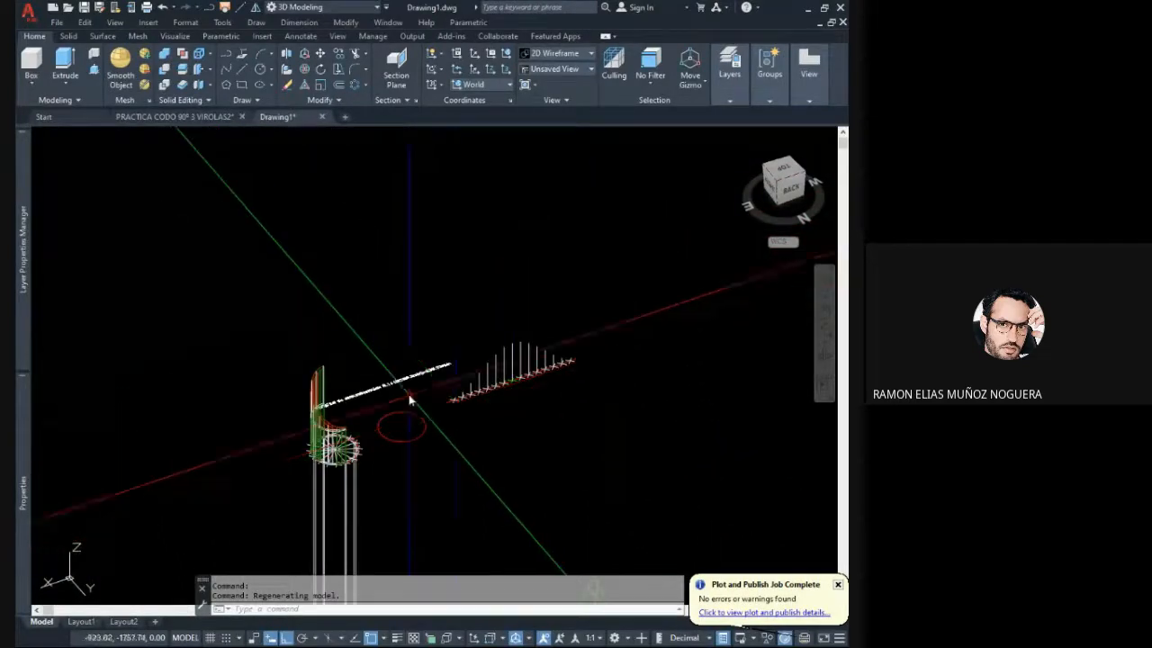
pyautogui.keyDown('shift'); pyautogui.moveTo(388, 434); pyautogui.dragTo(266, 427, button='middle'); pyautogui.keyUp('shift')
pyautogui.scroll(4, 317, 394)
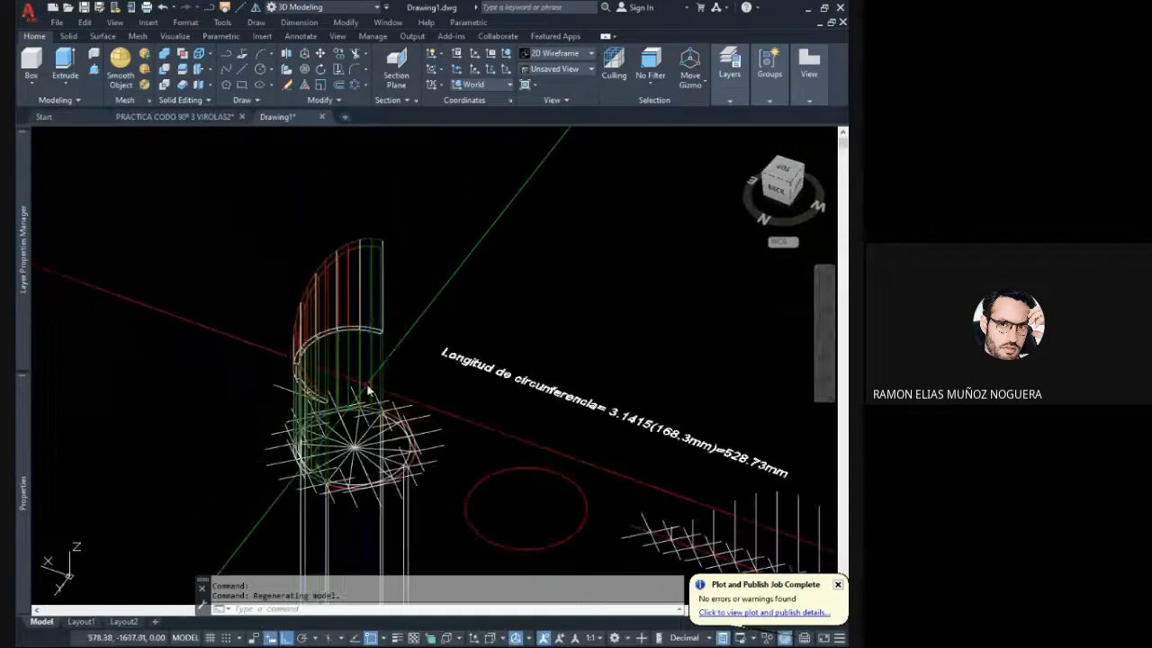
pyautogui.keyDown('shift'); pyautogui.moveTo(368, 391); pyautogui.dragTo(346, 381, button='middle'); pyautogui.keyUp('shift')
pyautogui.scroll(4, 335, 292)
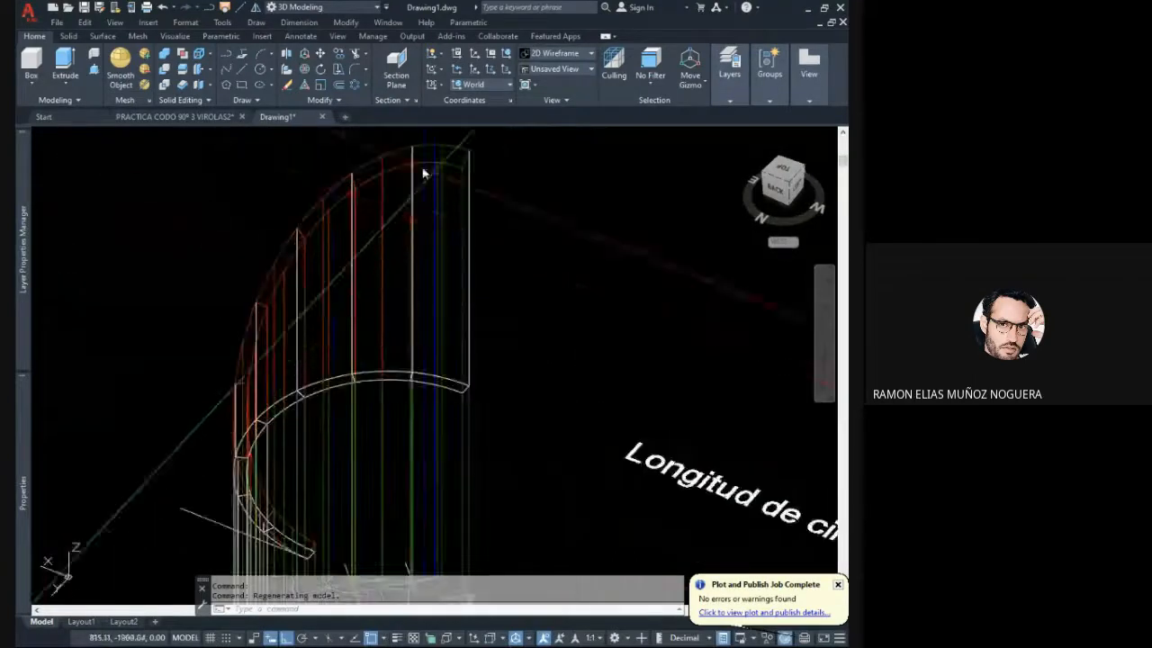
pyautogui.scroll(-8, 314, 440)
pyautogui.moveTo(452, 468); pyautogui.dragTo(363, 405, button='middle')
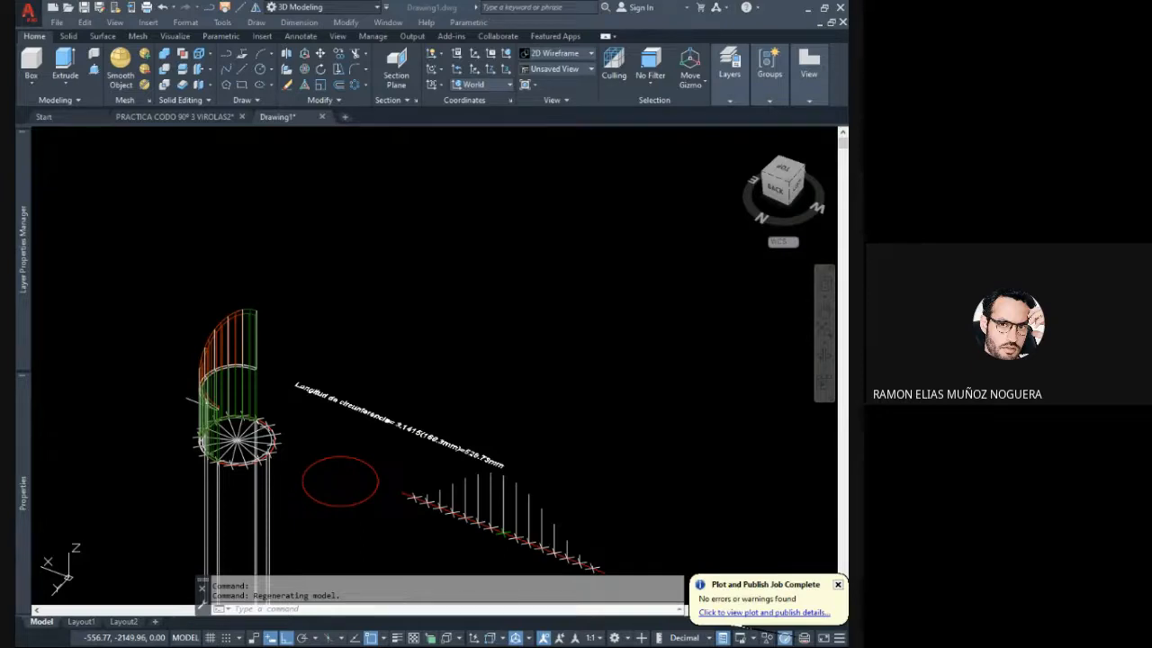
# - Examine the height lines along both halves of the development line from the back, trying selections across their upper ends
pyautogui.click(661, 370)
pyautogui.scroll(4, 593, 423)
pyautogui.moveTo(564, 387)
pyautogui.keyDown('shift'); pyautogui.mouseDown(button='middle')
pyautogui.moveTo(589, 383)
pyautogui.moveTo(573, 327)
pyautogui.moveTo(593, 283)
pyautogui.mouseUp(button='middle'); pyautogui.keyUp('shift')
pyautogui.keyDown('shift'); pyautogui.moveTo(512, 383); pyautogui.dragTo(516, 377, button='middle'); pyautogui.keyUp('shift')
pyautogui.moveTo(423, 388); pyautogui.dragTo(505, 407, button='middle')
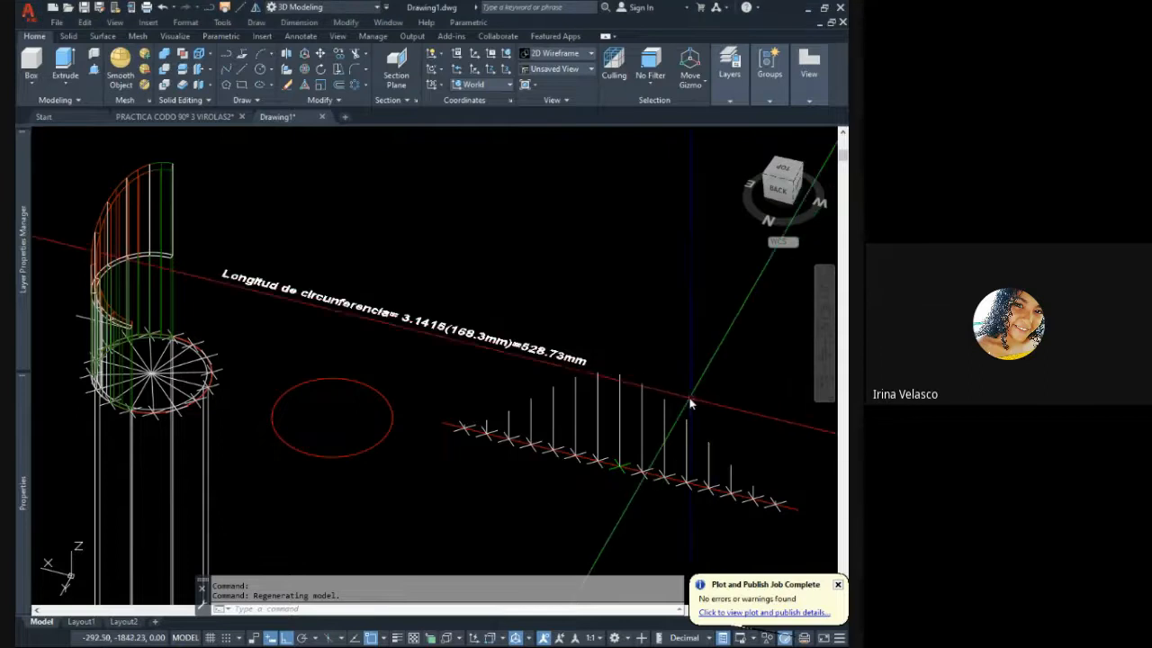
pyautogui.moveTo(690, 404); pyautogui.dragTo(620, 386, button='middle')
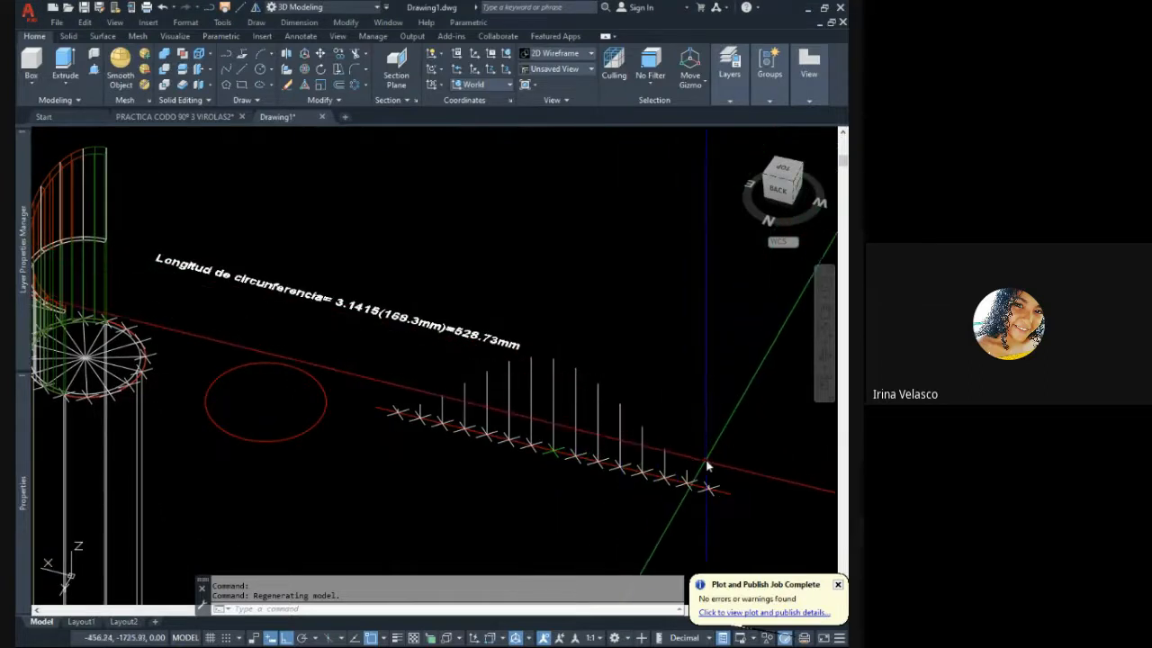
pyautogui.moveTo(524, 375); pyautogui.dragTo(565, 401, button='middle')
pyautogui.moveTo(408, 379); pyautogui.dragTo(426, 370, button='middle')
pyautogui.moveTo(585, 420)
pyautogui.mouseDown(button='middle')
pyautogui.moveTo(497, 409)
pyautogui.moveTo(508, 398)
pyautogui.mouseUp(button='middle')
pyautogui.click(706, 442)
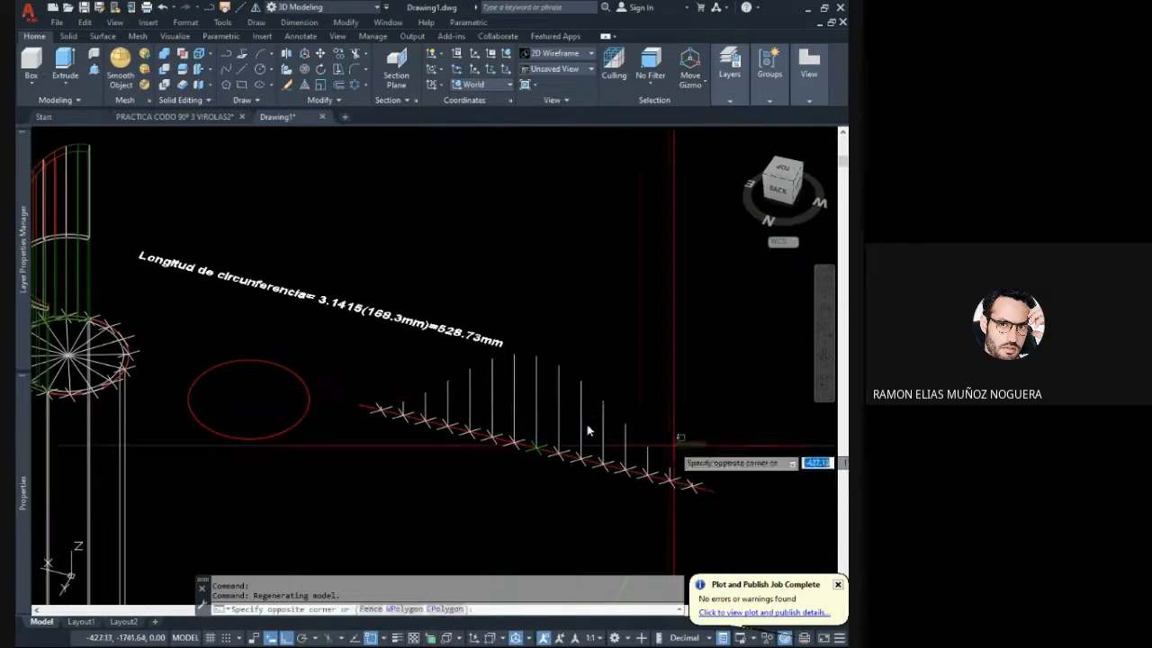
pyautogui.click(487, 394)
pyautogui.press('Escape')
pyautogui.press('Escape')
pyautogui.click(598, 406)
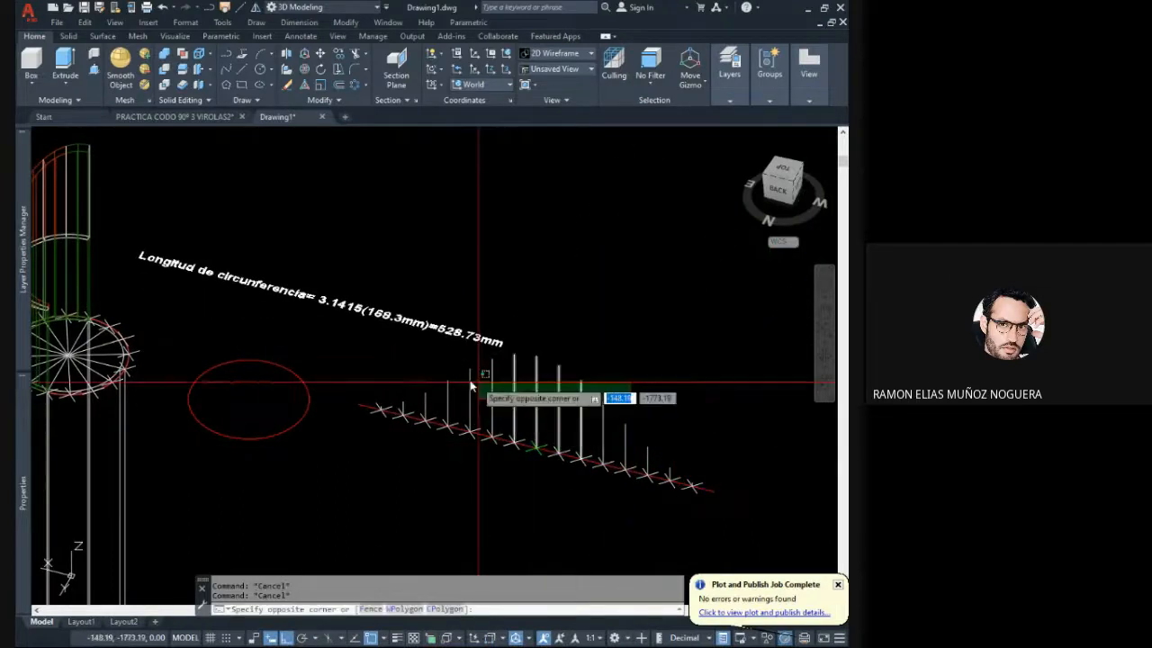
pyautogui.click(443, 382)
pyautogui.press('Escape')
# - Examine the upper slice segments of the mitre-cut half pipe, highlighting adjacent solids and checking where their boundary lines meet the cut
pyautogui.keyDown('shift'); pyautogui.moveTo(398, 368); pyautogui.dragTo(333, 237, button='middle'); pyautogui.keyUp('shift')
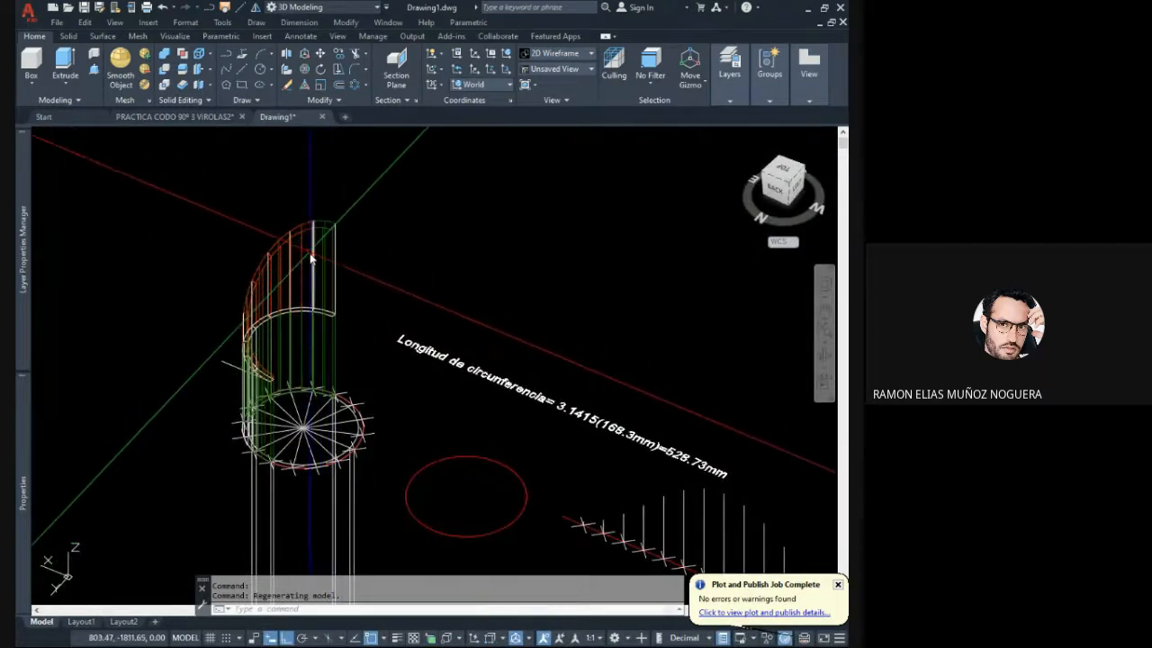
pyautogui.keyDown('shift'); pyautogui.moveTo(365, 291); pyautogui.dragTo(326, 289, button='middle'); pyautogui.keyUp('shift')
pyautogui.scroll(3, 381, 236)
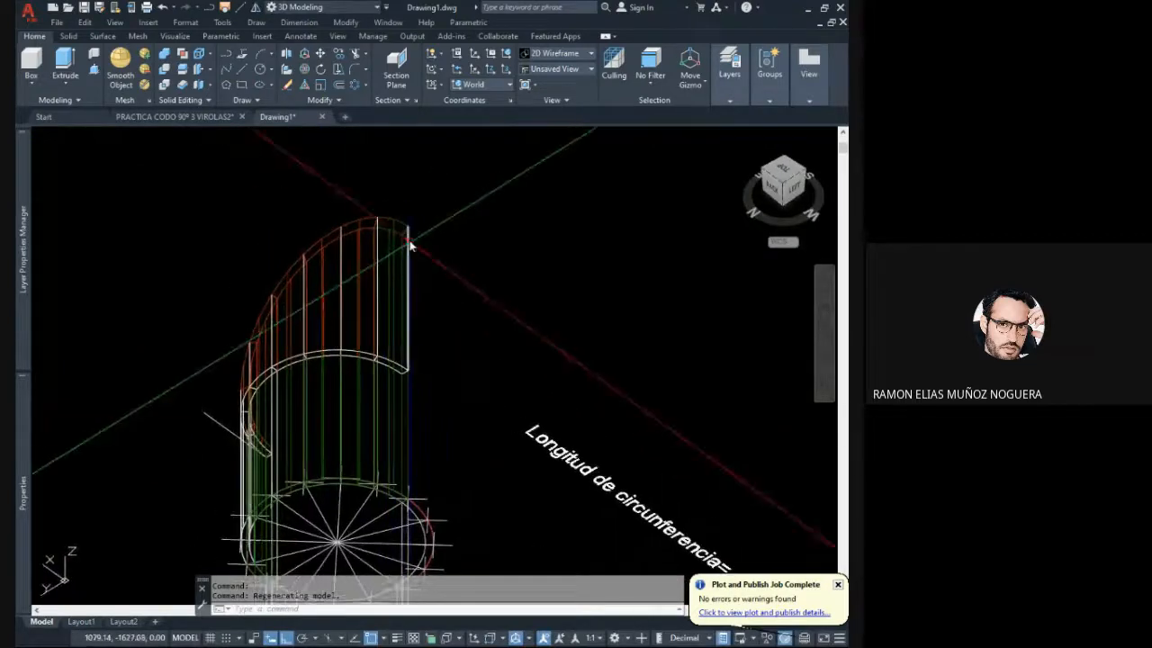
pyautogui.click(381, 241)
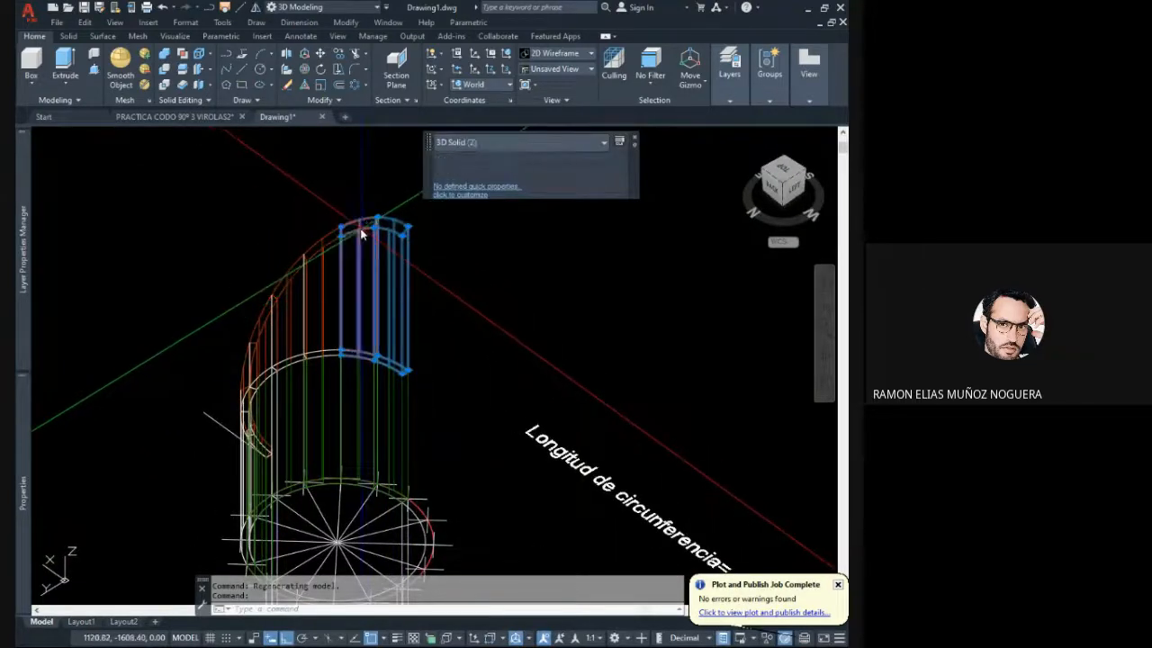
pyautogui.click(298, 289)
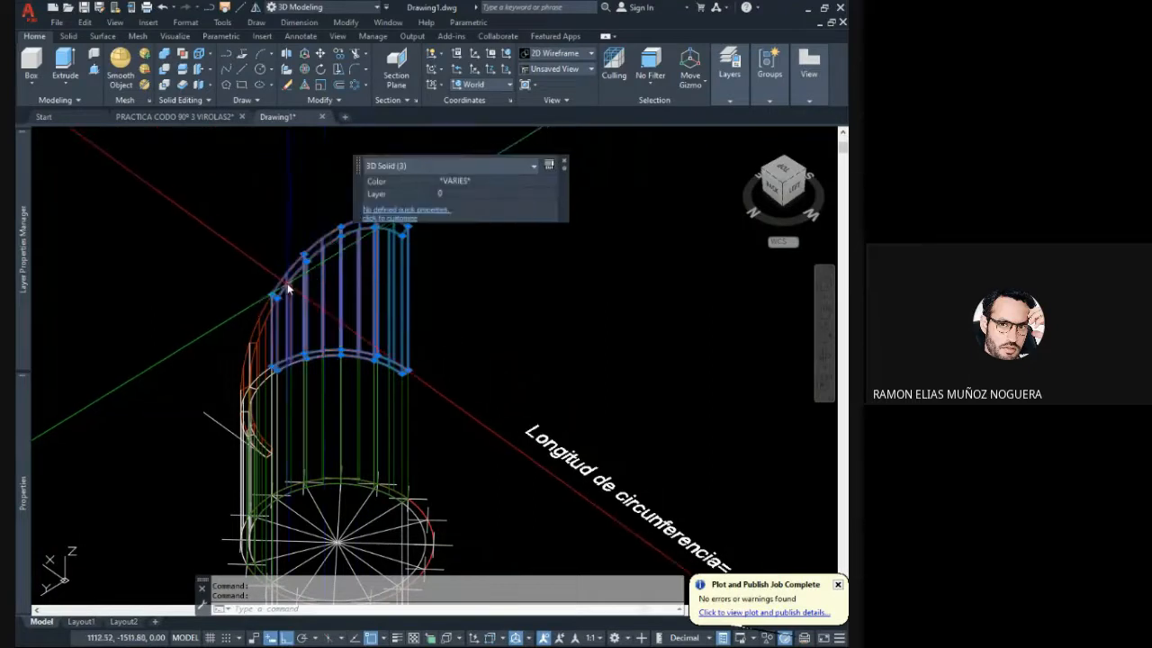
pyautogui.press('Escape')
pyautogui.scroll(3, 379, 227)
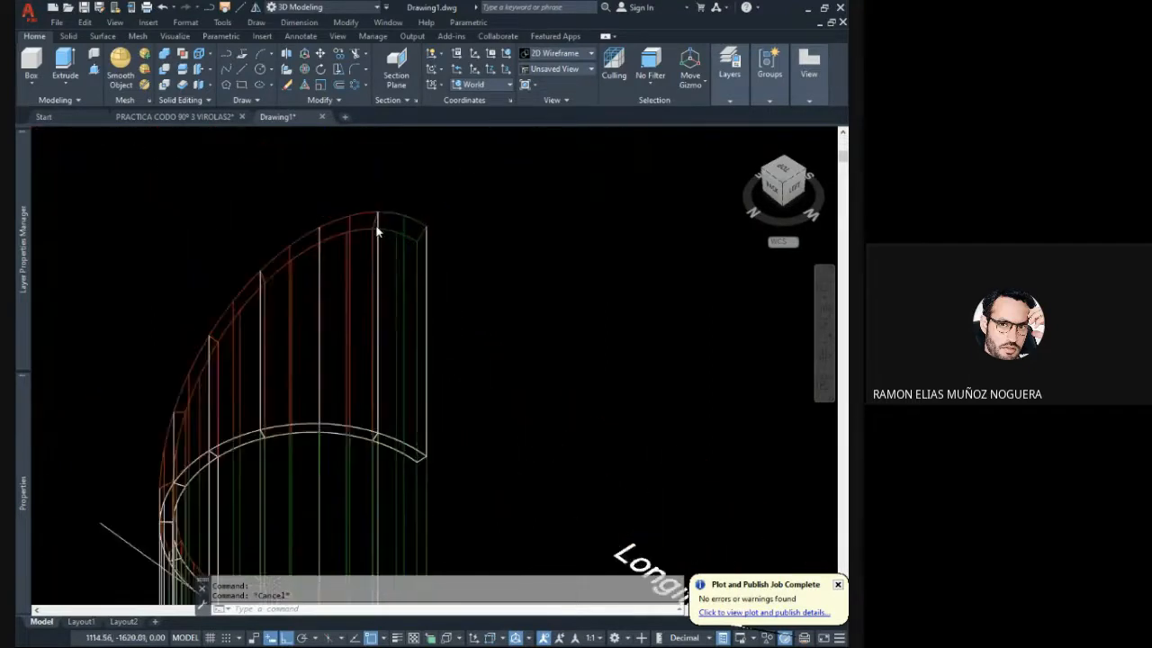
pyautogui.scroll(2, 378, 232)
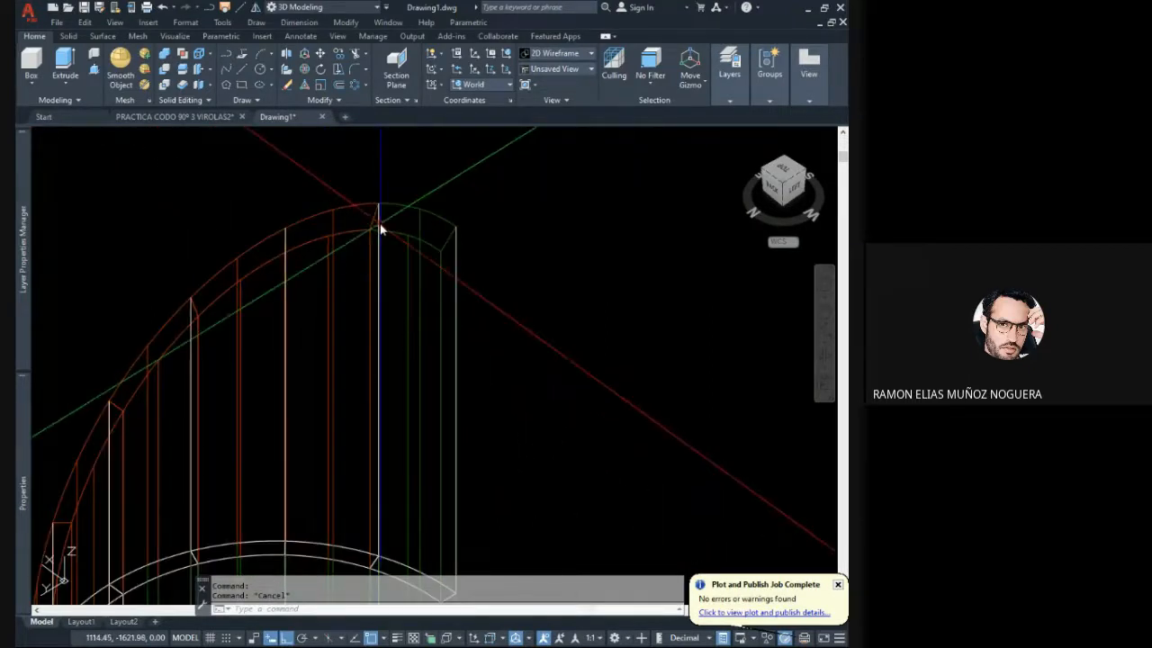
pyautogui.scroll(-5, 379, 229)
pyautogui.moveTo(574, 393); pyautogui.dragTo(447, 329, button='middle')
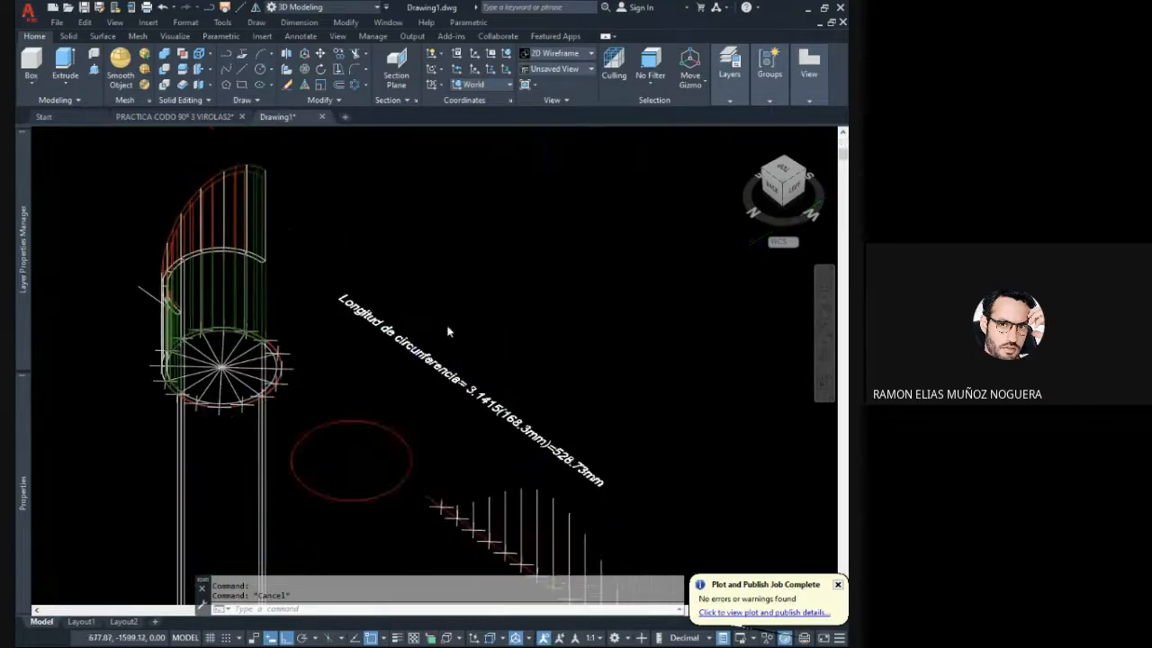
pyautogui.moveTo(474, 447)
pyautogui.keyDown('shift'); pyautogui.mouseDown(button='middle')
pyautogui.moveTo(505, 438)
pyautogui.moveTo(537, 450)
pyautogui.moveTo(432, 441)
pyautogui.moveTo(574, 438)
pyautogui.moveTo(450, 453)
pyautogui.mouseUp(button='middle'); pyautogui.keyUp('shift')
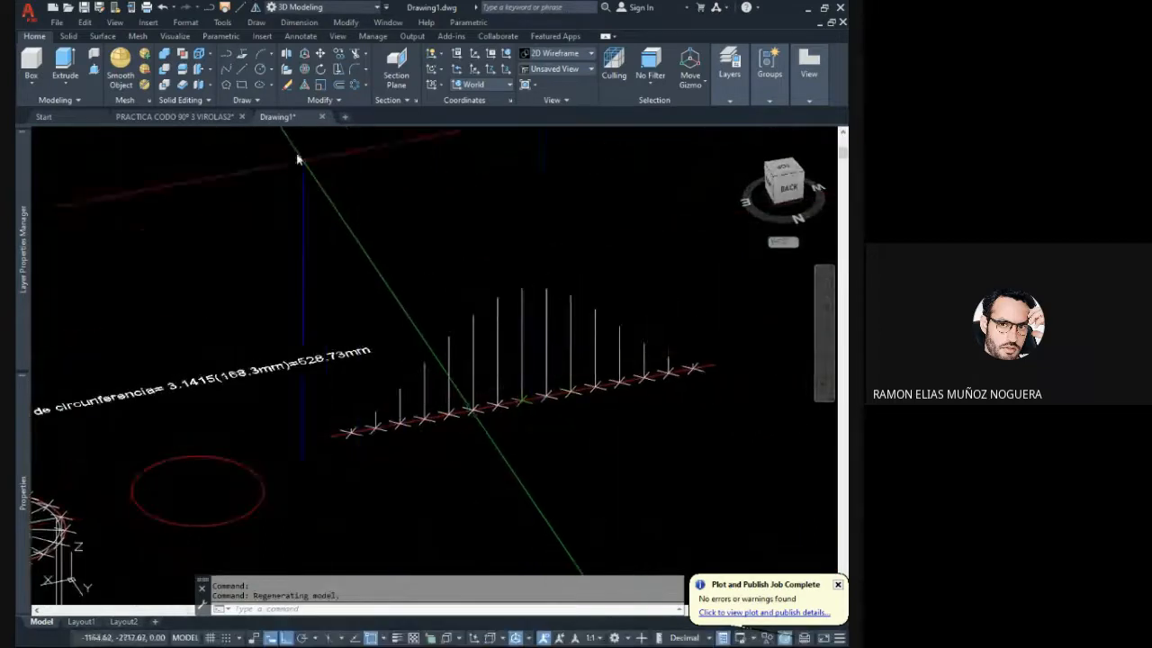
pyautogui.click(226, 70)
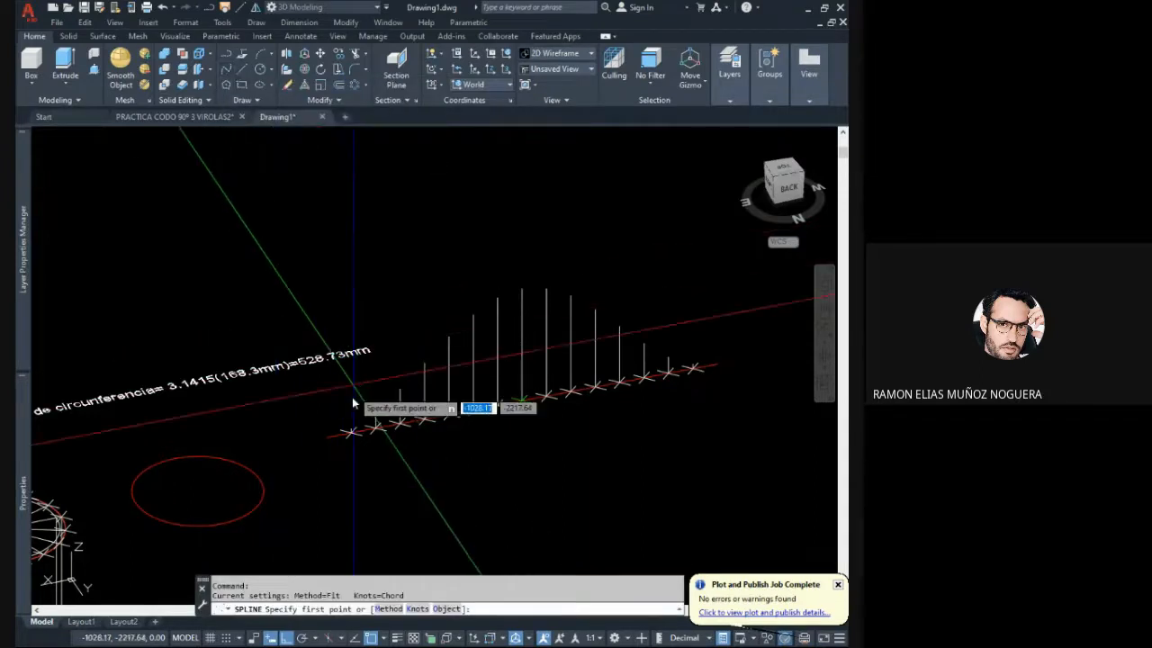
pyautogui.click(347, 433)
pyautogui.scroll(3, 347, 433)
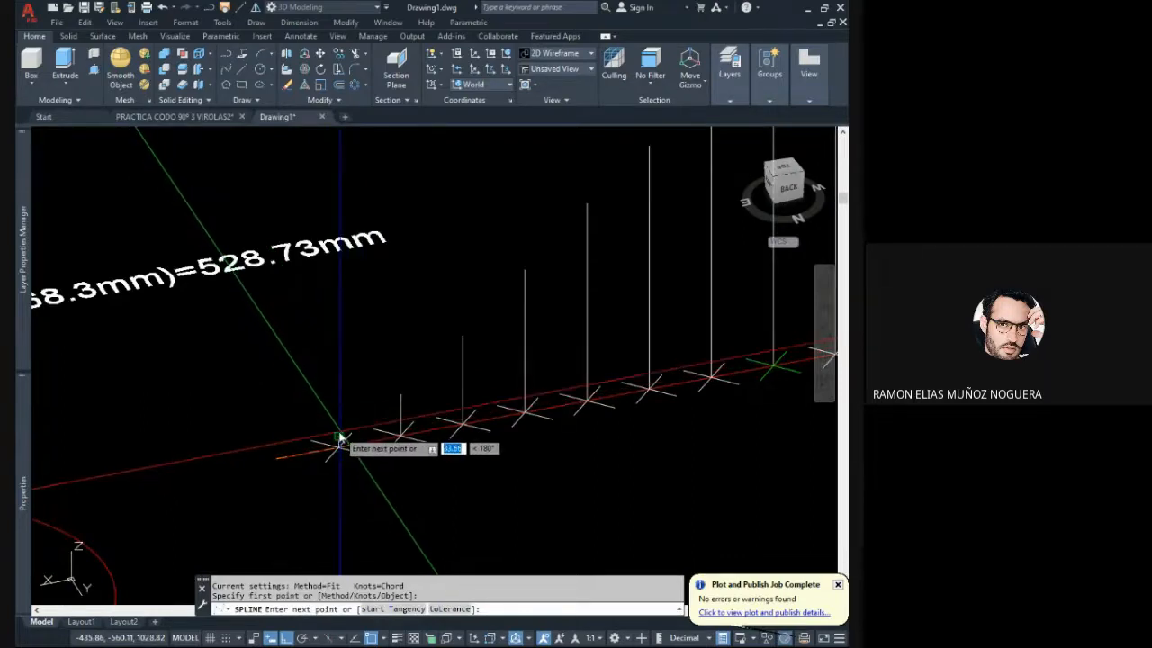
pyautogui.click(400, 395)
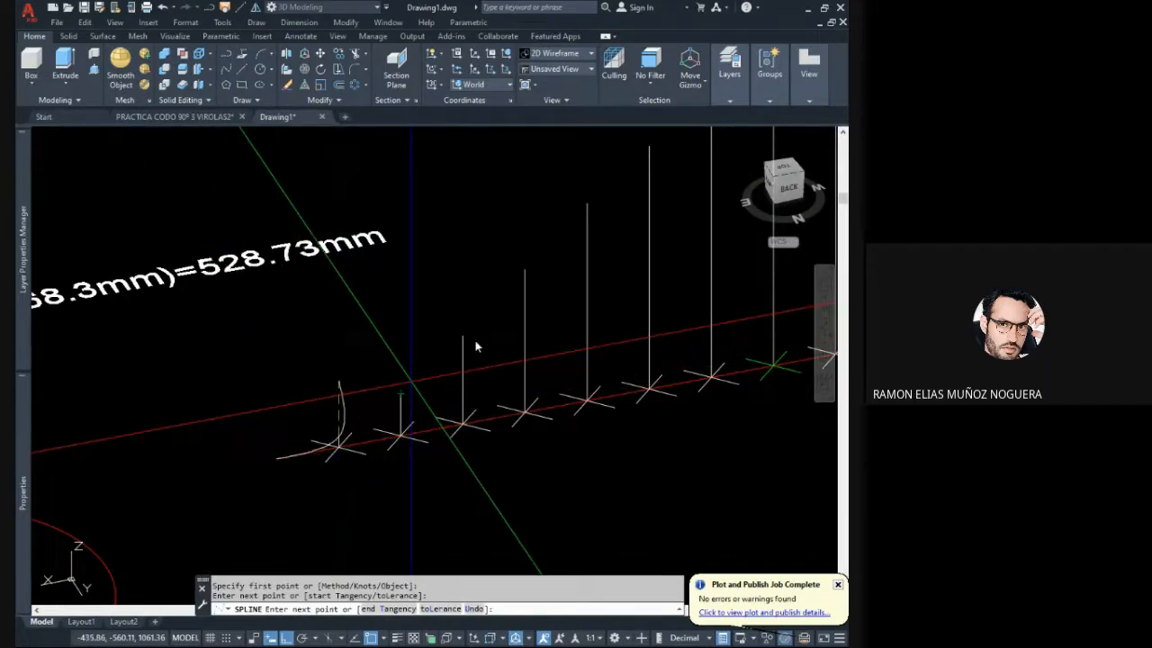
pyautogui.moveTo(577, 250); pyautogui.dragTo(386, 370, button='middle')
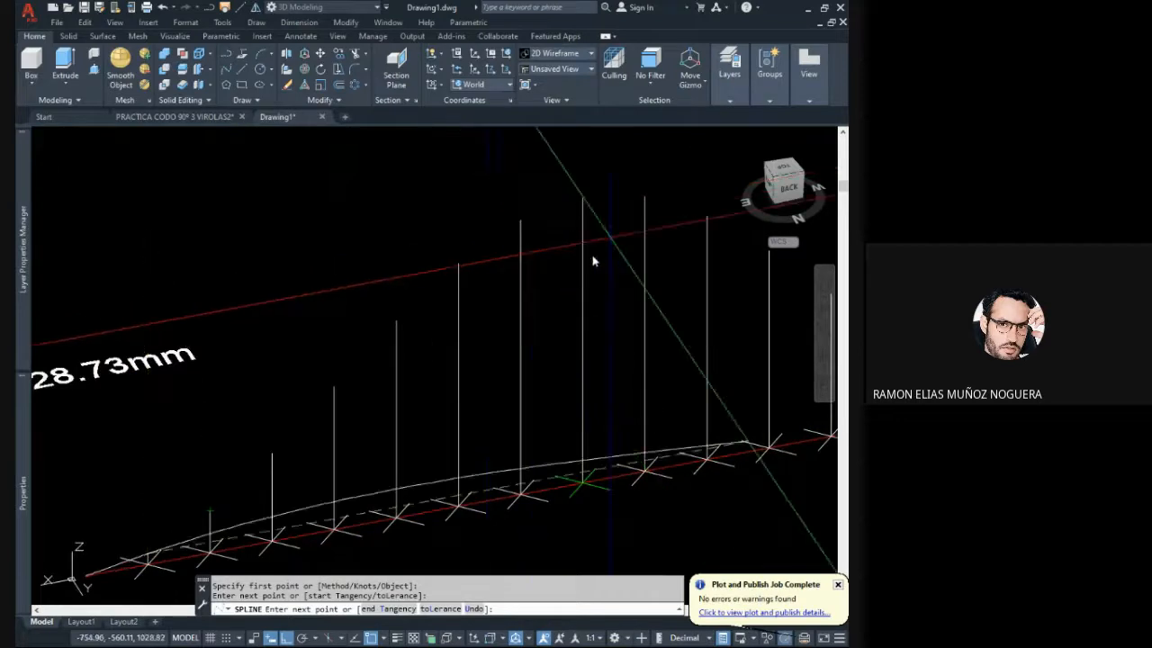
pyautogui.press('Escape')
pyautogui.press('Escape')
pyautogui.scroll(-5, 386, 411)
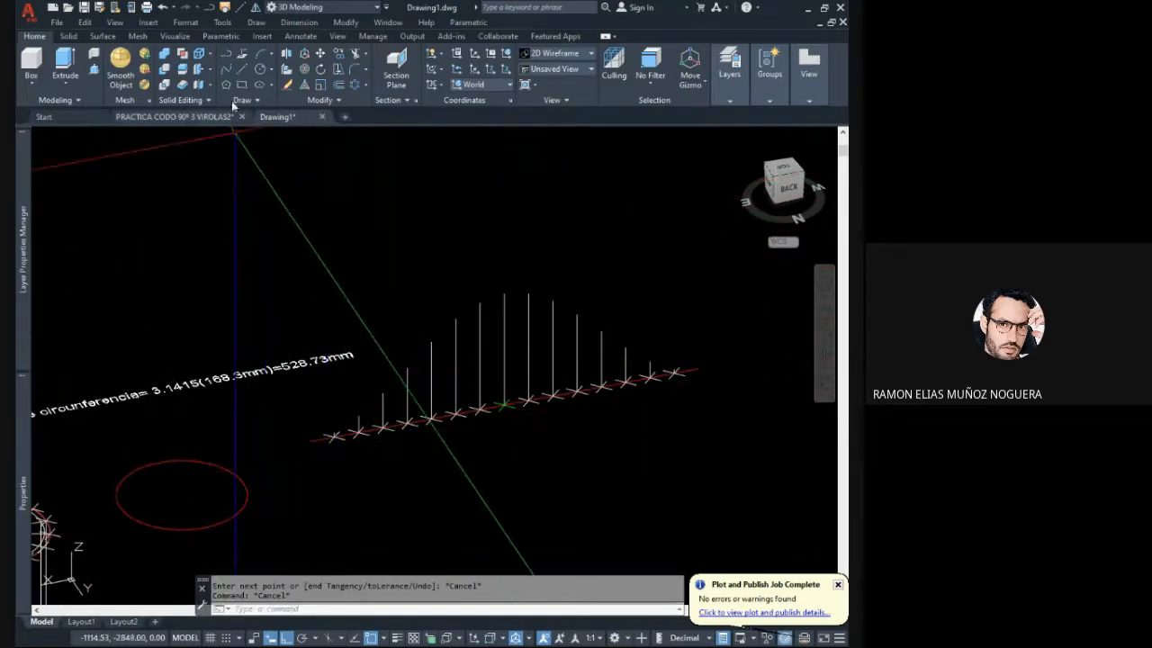
# - Draw a freehand trial spline through several points around the red circle and in front of the development line
pyautogui.click(227, 72)
pyautogui.moveTo(285, 416); pyautogui.dragTo(296, 371, button='middle')
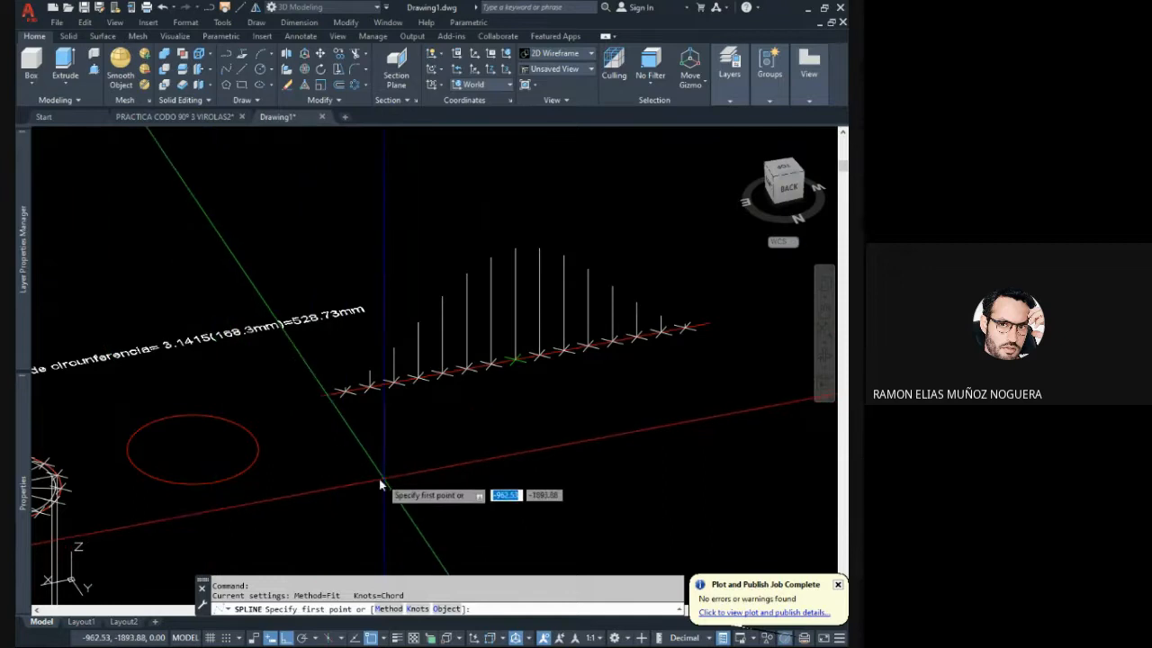
pyautogui.click(369, 485)
pyautogui.click(458, 451)
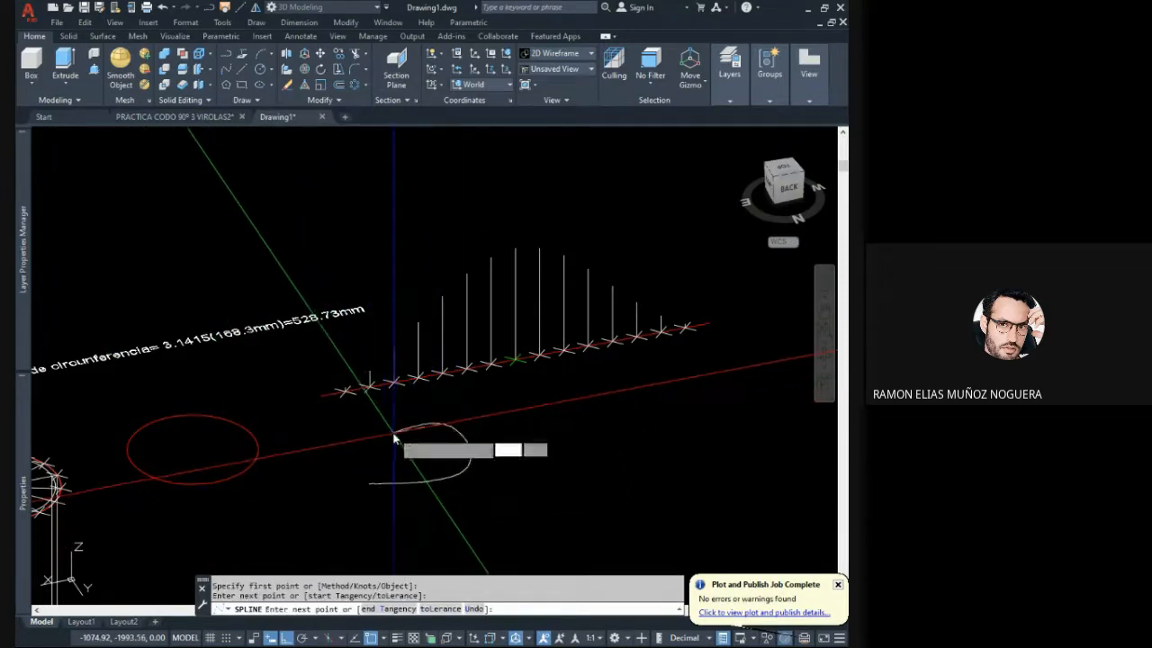
pyautogui.click(393, 433)
pyautogui.click(322, 478)
pyautogui.click(330, 518)
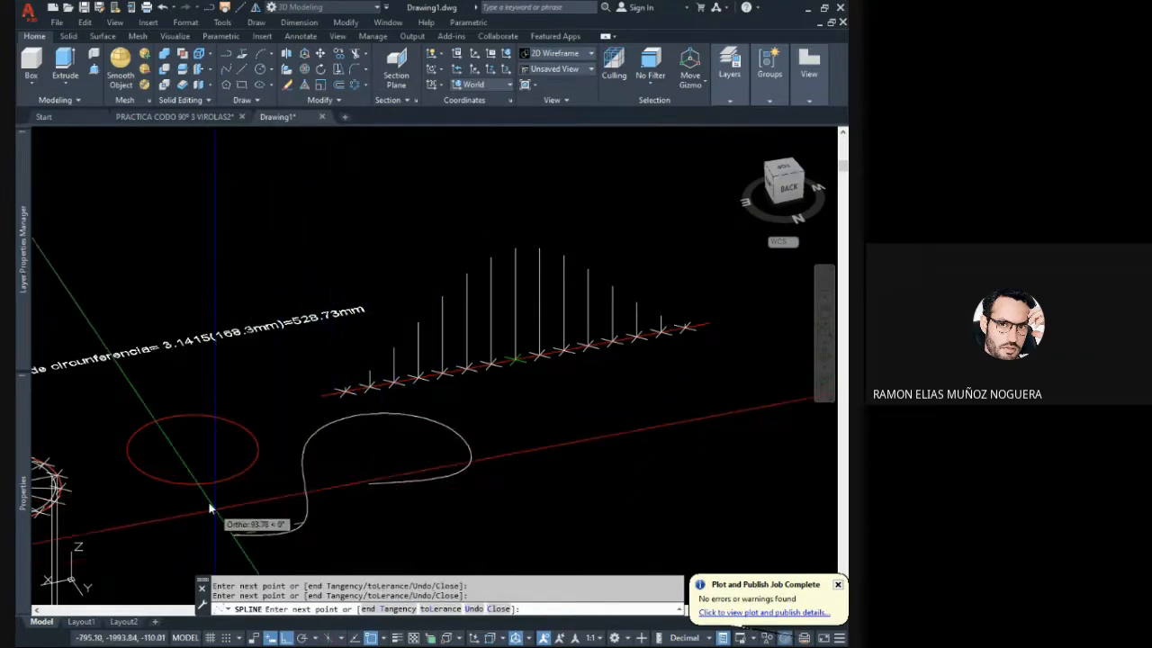
pyautogui.click(189, 528)
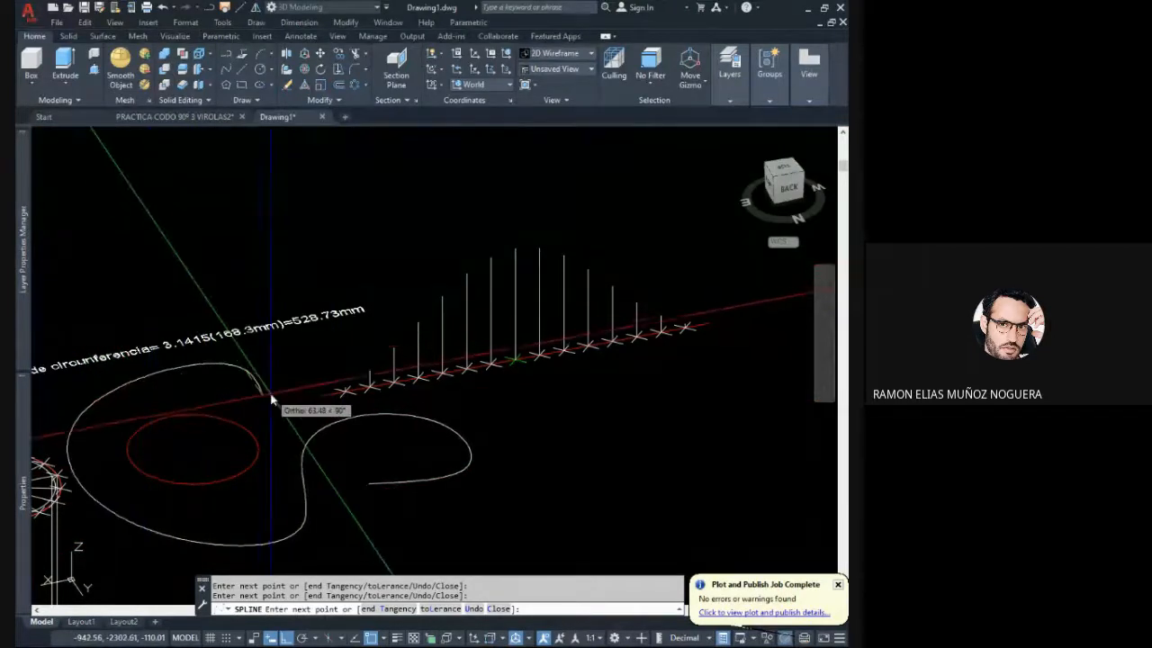
pyautogui.press('Return')
# - Erase the freehand trial spline drawn around the red circle
pyautogui.keyDown('shift'); pyautogui.moveTo(303, 411); pyautogui.dragTo(300, 440, button='middle'); pyautogui.keyUp('shift')
pyautogui.scroll(-2, 355, 467)
pyautogui.click(375, 478)
pyautogui.click(334, 463)
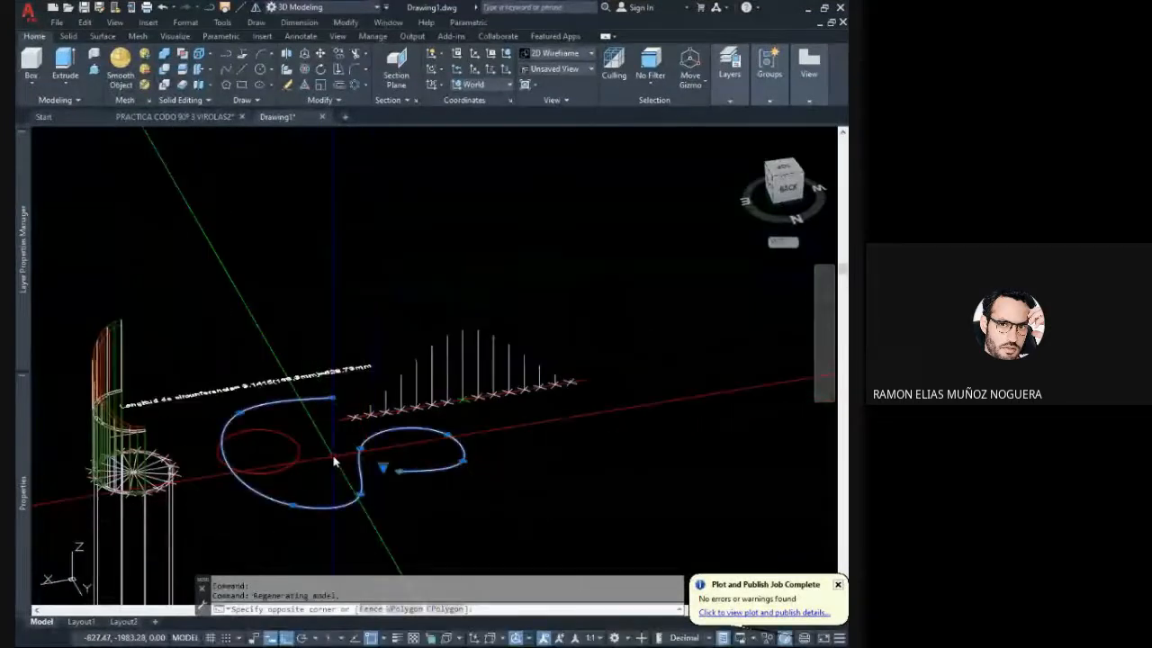
pyautogui.press('Delete')
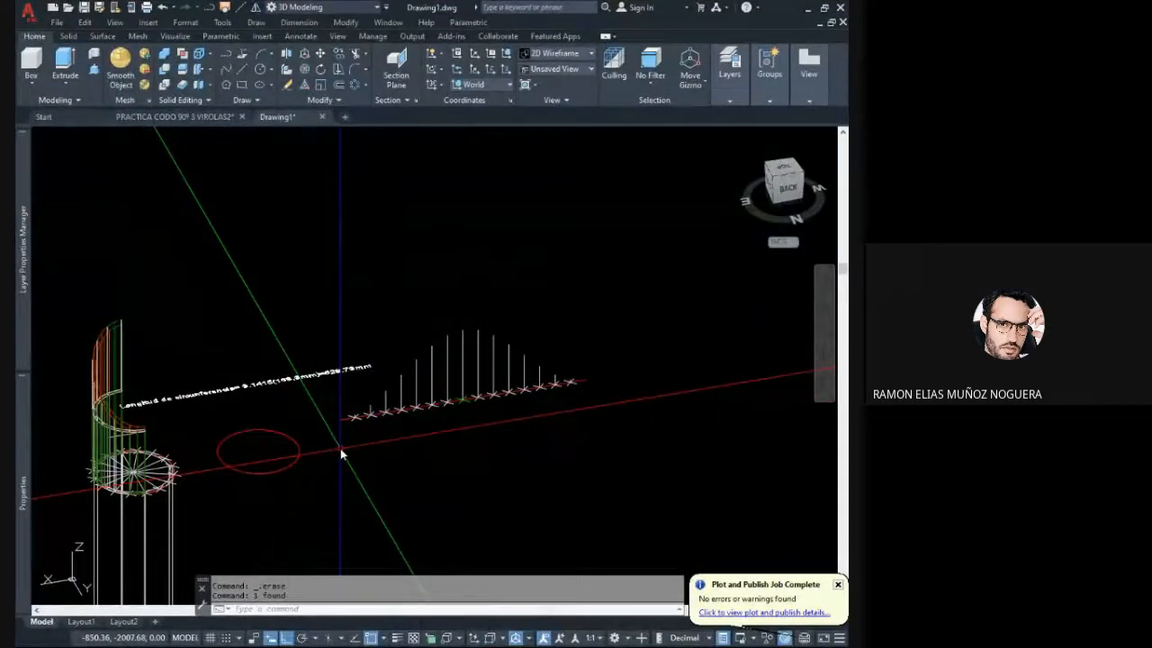
# - Reorient the UCS so its Z axis lies horizontal, perpendicular to the plane of the height lines
pyautogui.scroll(4, 340, 448)
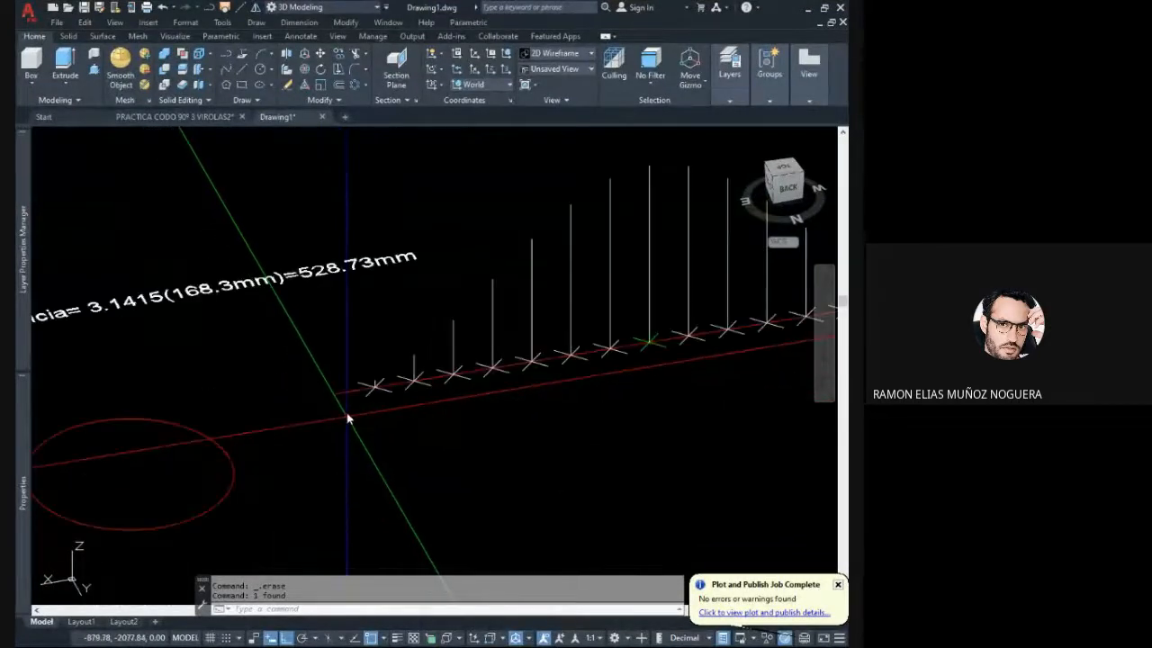
pyautogui.click(72, 555)
pyautogui.moveTo(72, 556); pyautogui.dragTo(71, 457, button='middle')
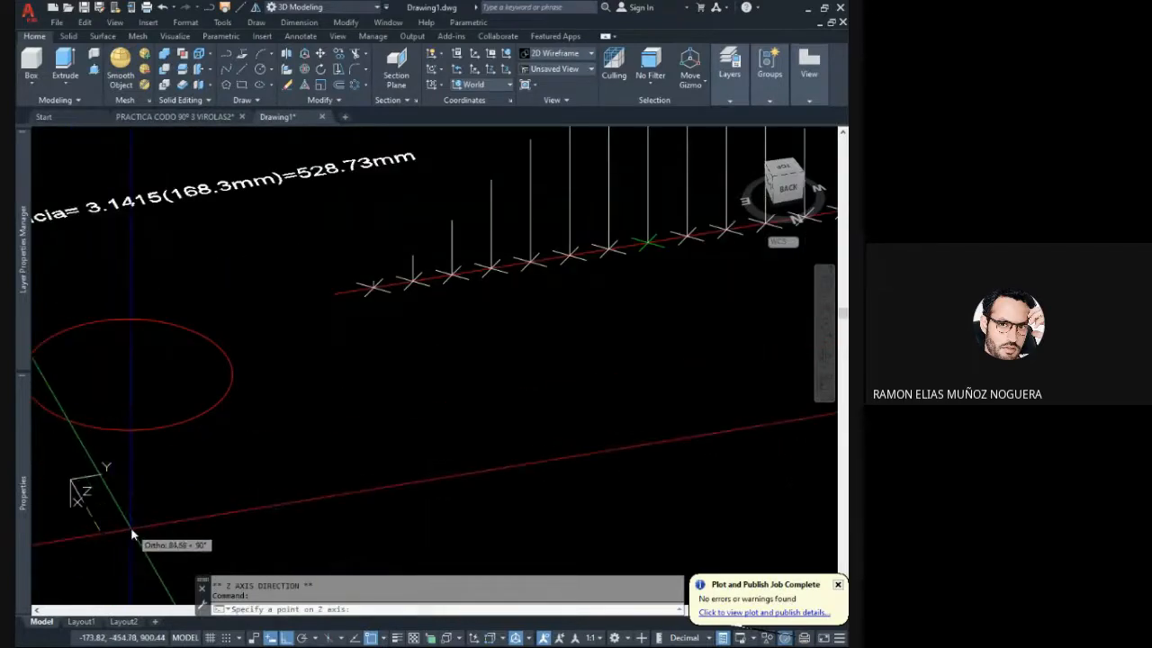
pyautogui.click(132, 531)
pyautogui.moveTo(377, 416); pyautogui.dragTo(283, 573, button='middle')
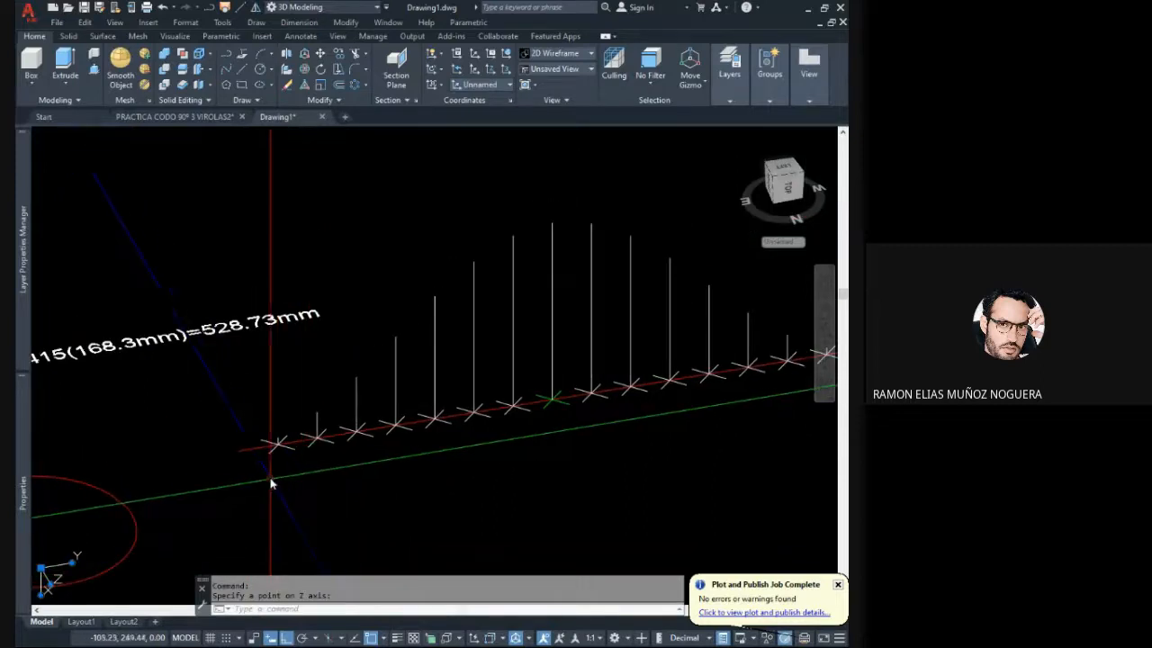
# - Turn the UCS X axis parallel to the development line so that Y runs along the height lines
pyautogui.moveTo(211, 507); pyautogui.dragTo(245, 445, button='middle')
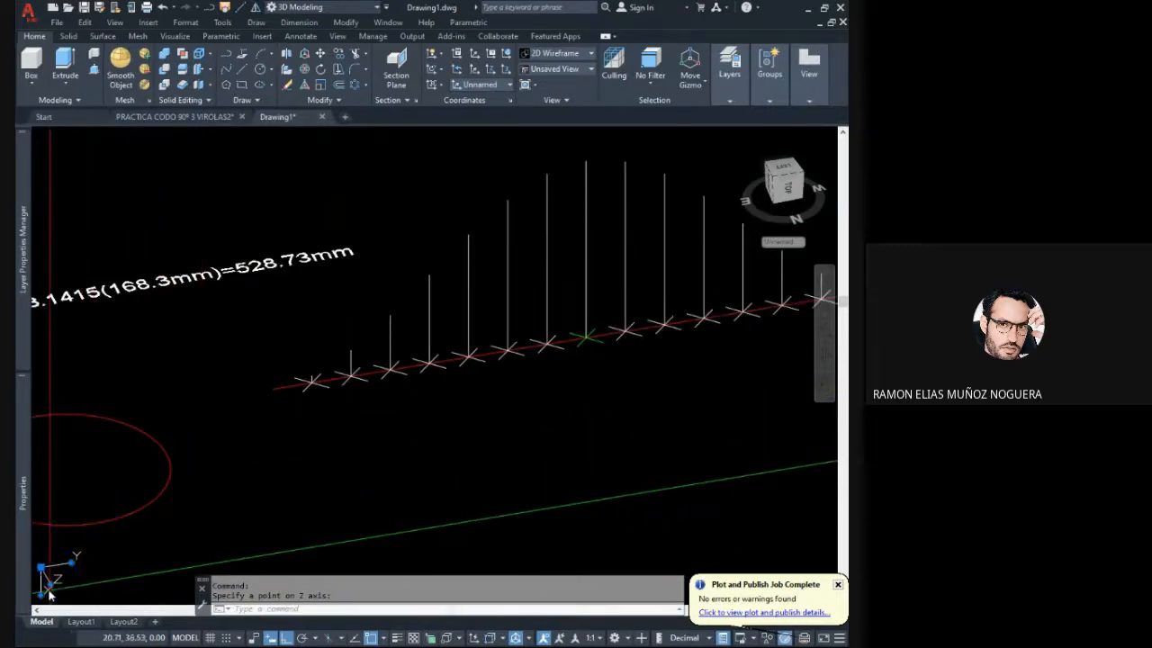
pyautogui.click(41, 596)
pyautogui.click(177, 557)
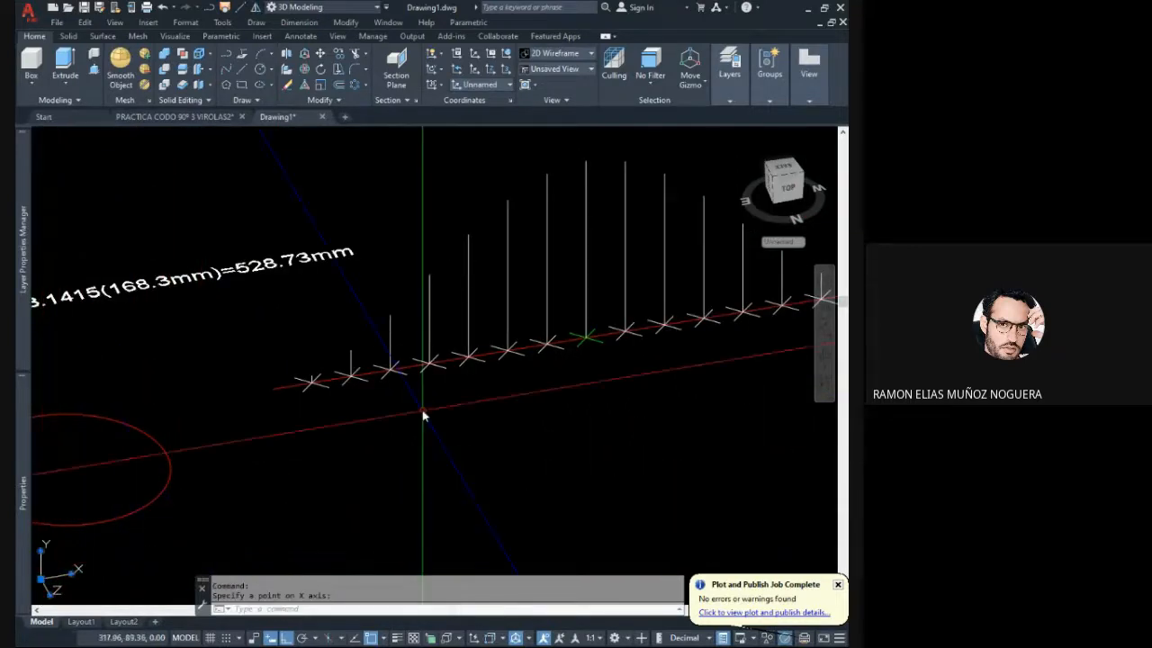
pyautogui.moveTo(439, 406); pyautogui.dragTo(355, 440, button='middle')
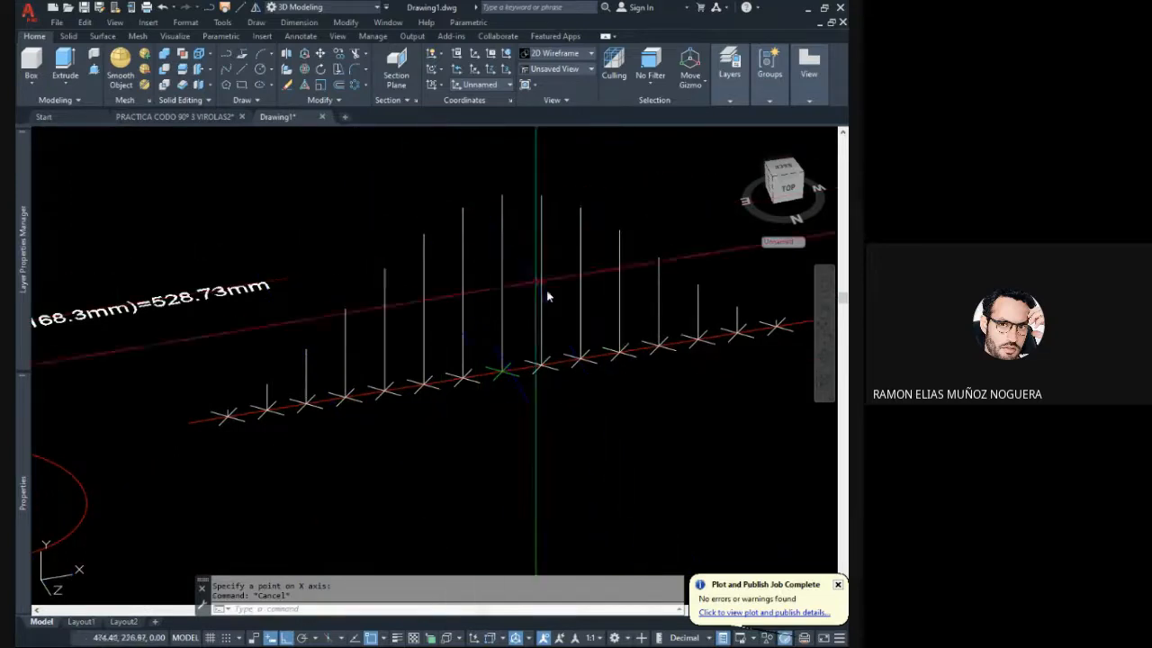
pyautogui.moveTo(547, 292); pyautogui.dragTo(513, 304, button='middle')
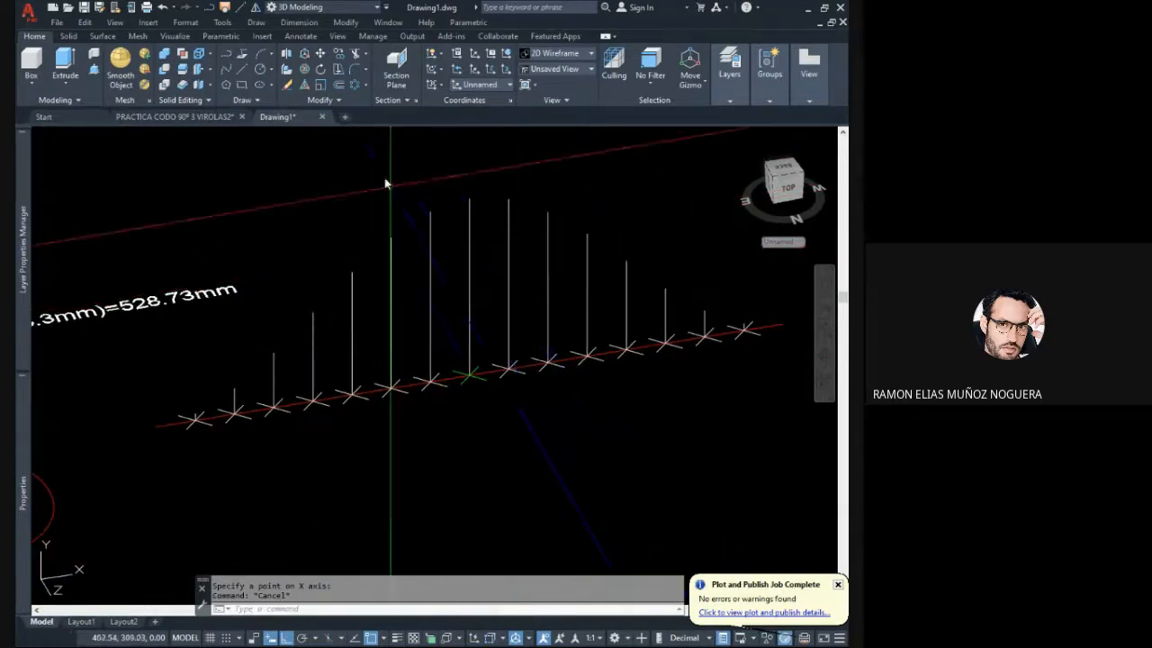
# - With Ortho off, start a fit spline at the development line's end nearest the circle and pass it through the first four height-line tips
pyautogui.click(226, 70)
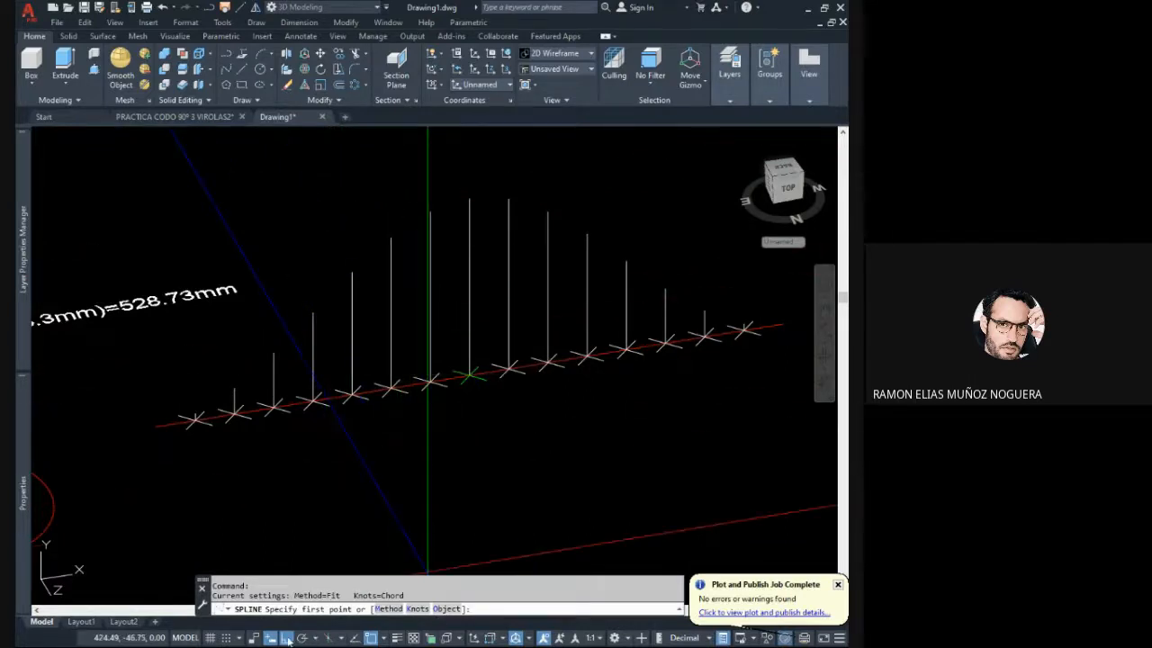
pyautogui.click(287, 637)
pyautogui.moveTo(192, 438); pyautogui.dragTo(219, 450, button='middle')
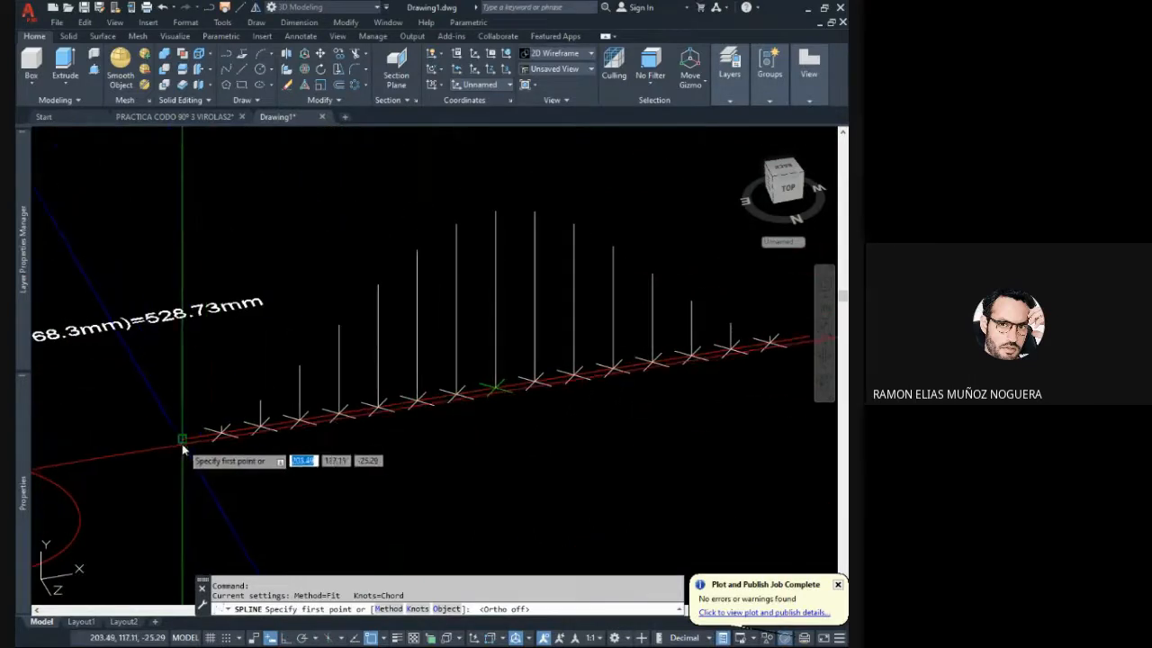
pyautogui.click(182, 442)
pyautogui.scroll(2, 198, 439)
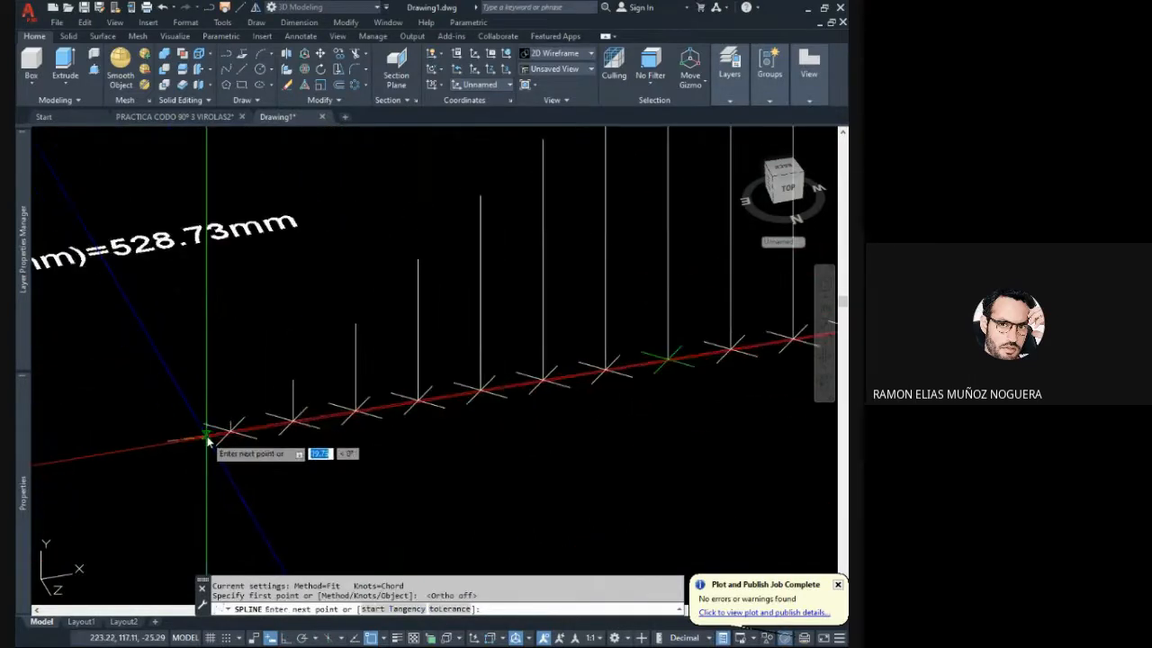
pyautogui.click(293, 383)
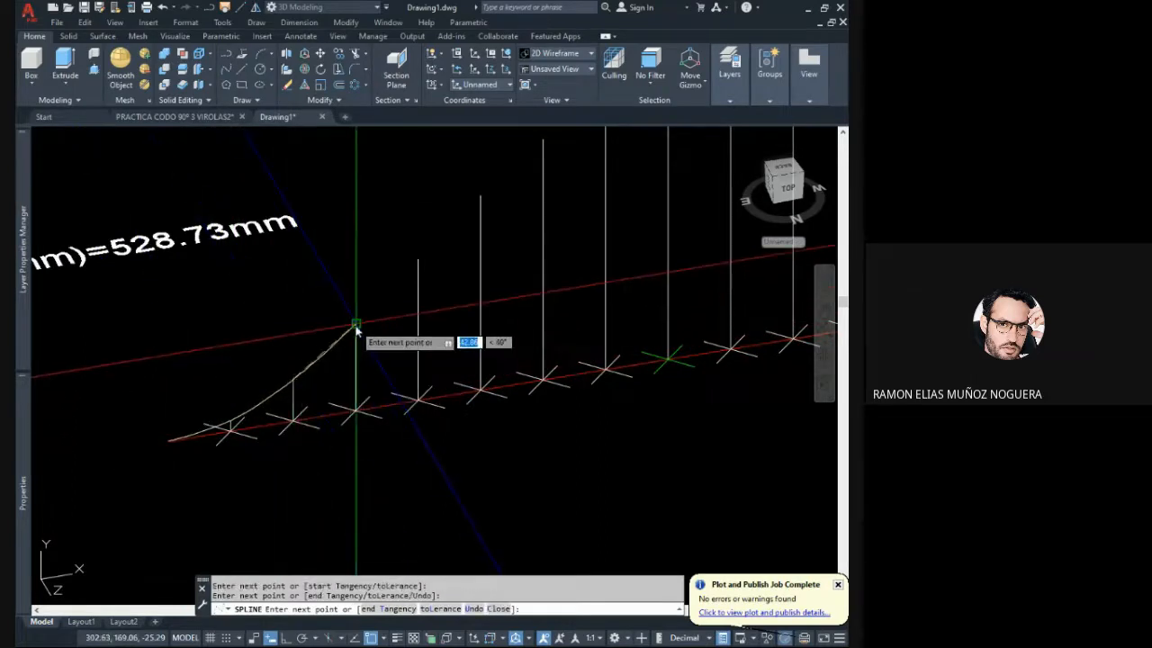
pyautogui.click(356, 326)
pyautogui.click(419, 261)
# - Continue the spline through the upper ends of the rising height lines up to the one at the green middle mark
pyautogui.moveTo(466, 260); pyautogui.dragTo(366, 371, button='middle')
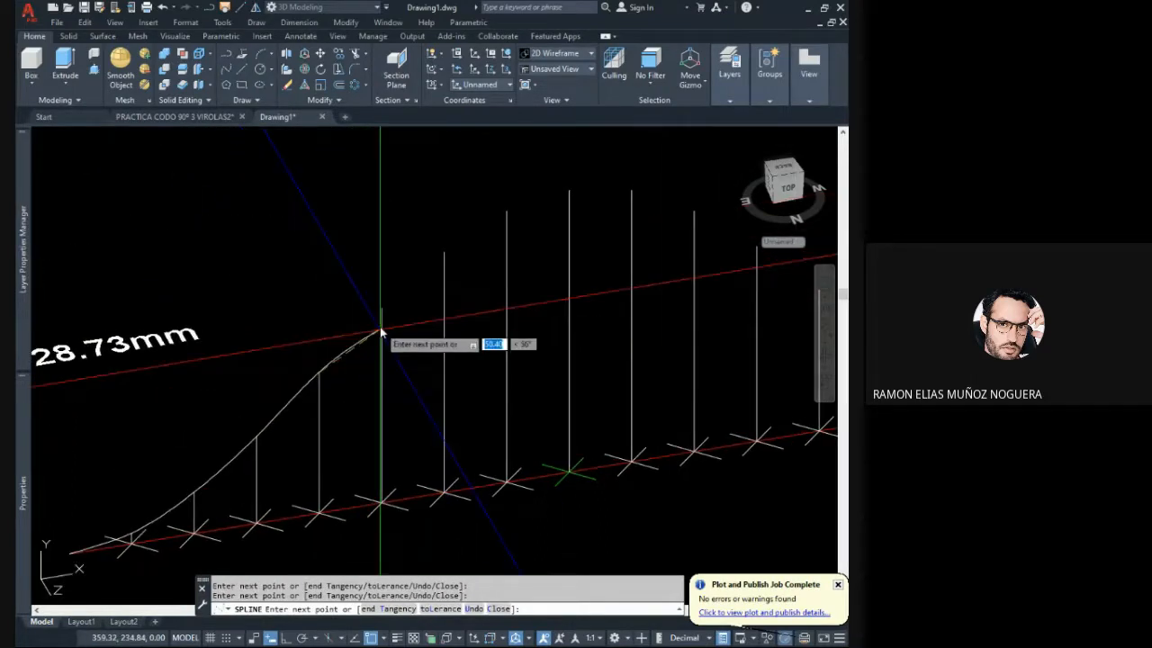
pyautogui.click(383, 307)
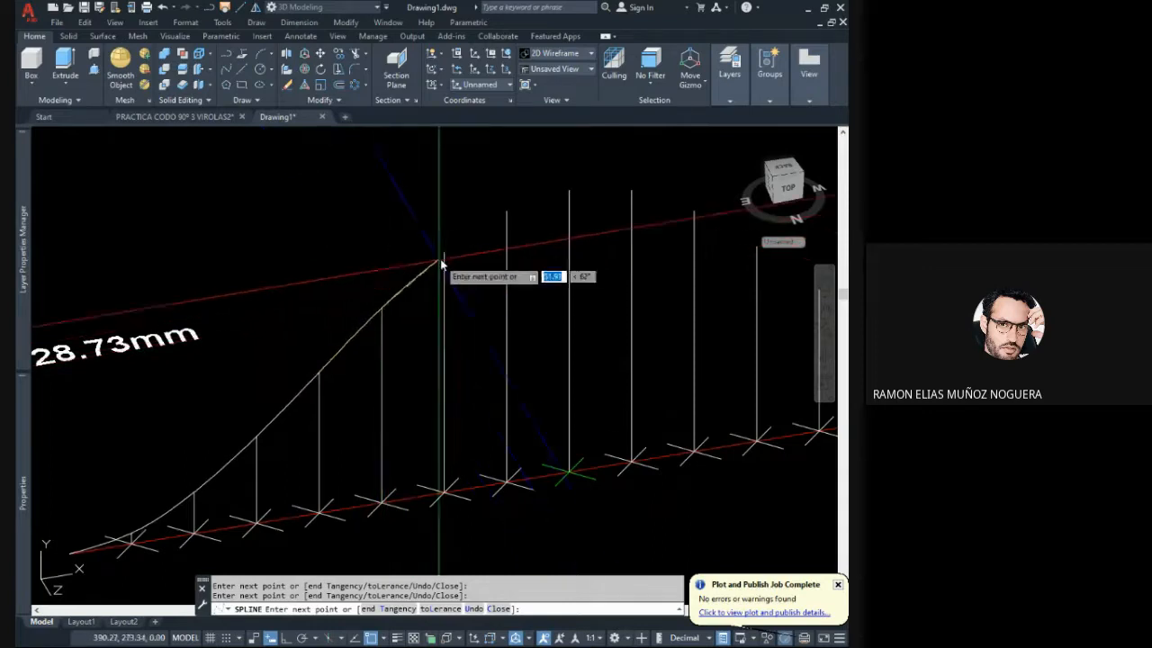
pyautogui.click(442, 262)
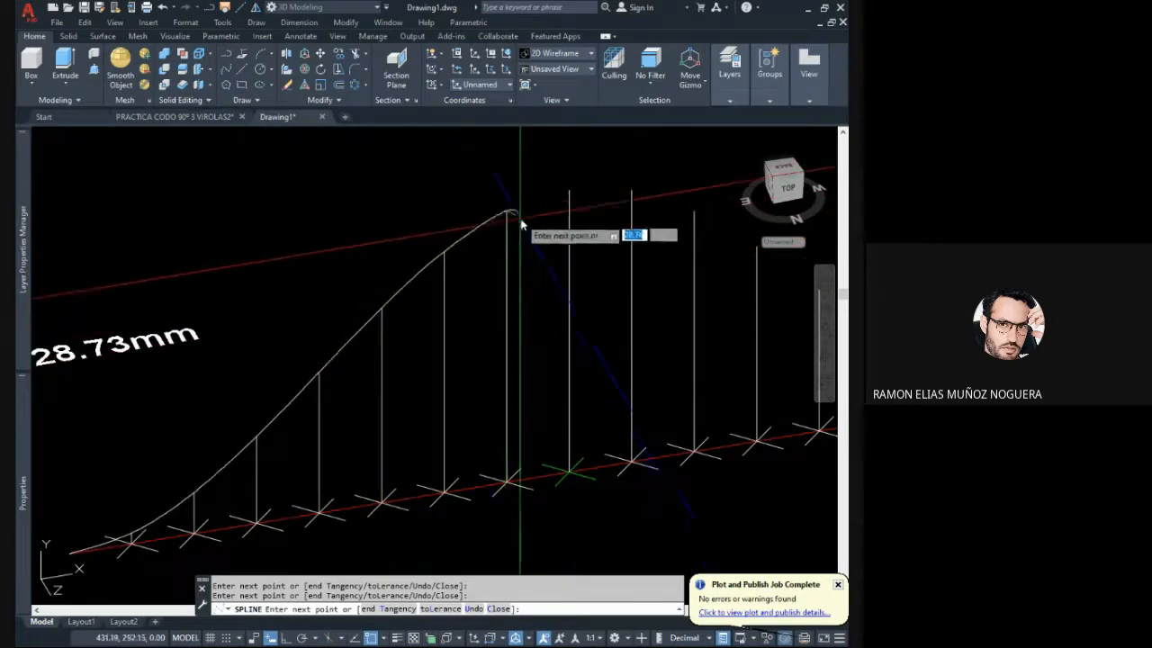
pyautogui.moveTo(521, 221); pyautogui.dragTo(374, 294, button='middle')
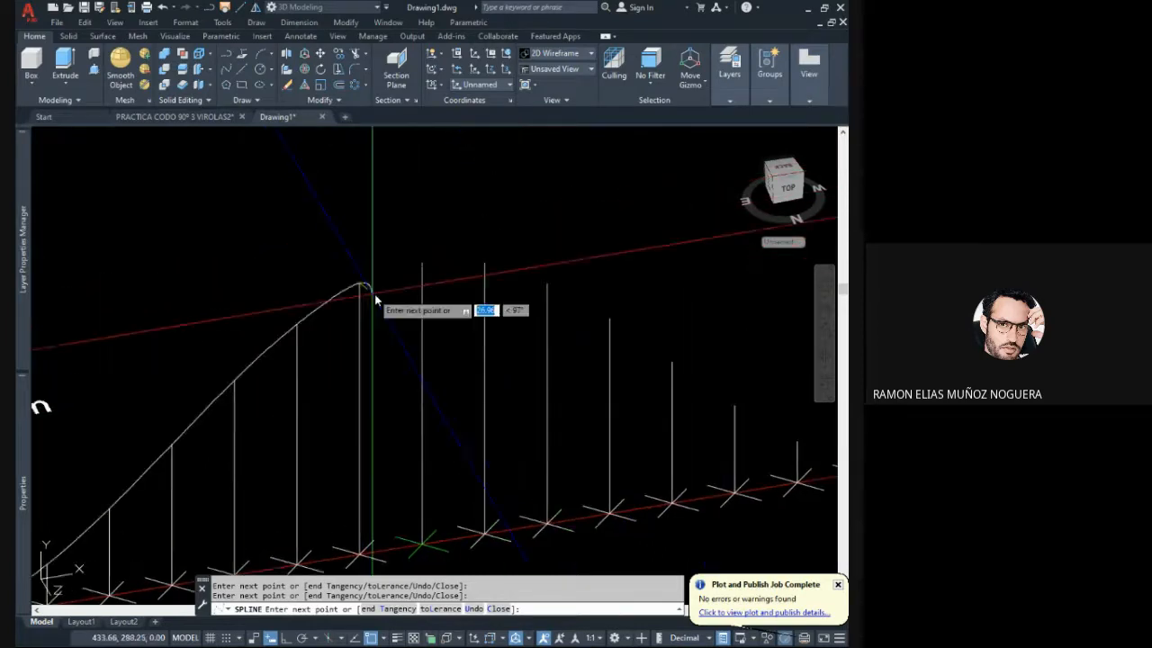
pyautogui.click(422, 263)
# - Carry the spline through the upper ends of the descending height lines beyond the green mark, down to the shortest one
pyautogui.click(484, 263)
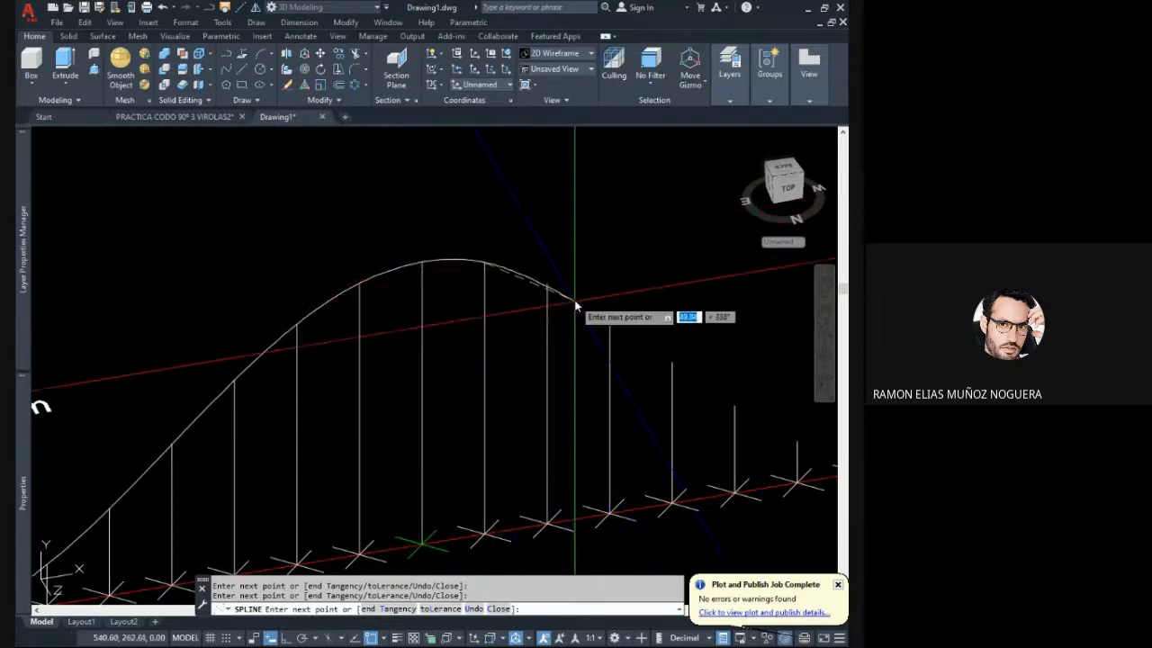
pyautogui.click(547, 284)
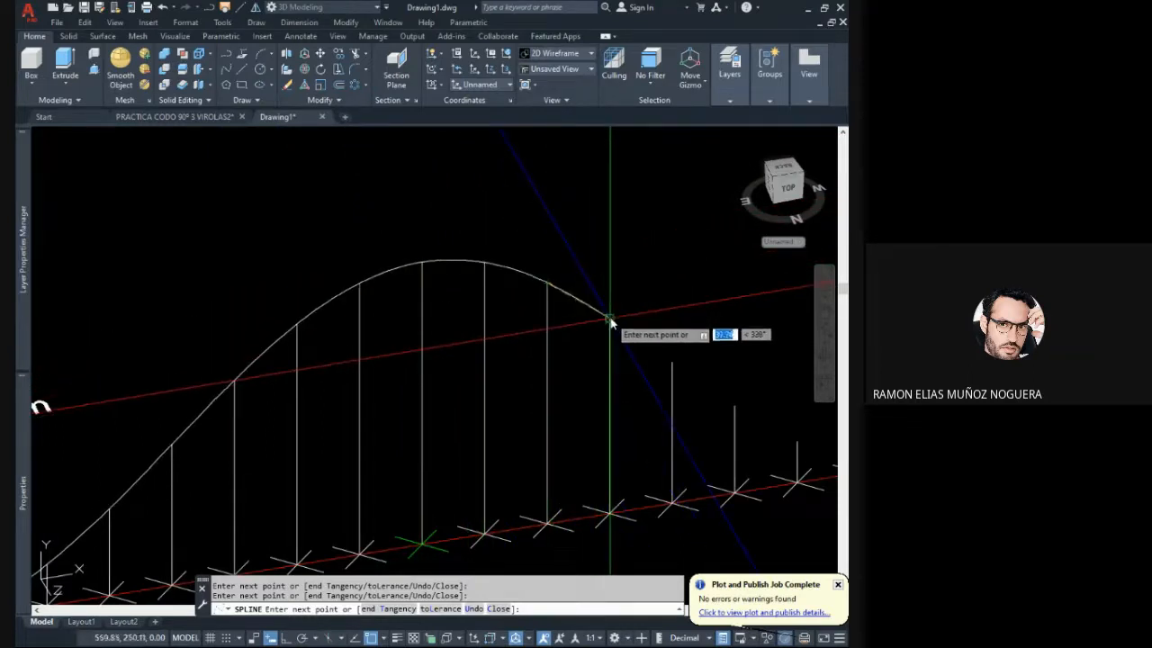
pyautogui.moveTo(610, 322)
pyautogui.mouseDown(button='middle')
pyautogui.moveTo(406, 309)
pyautogui.moveTo(423, 339)
pyautogui.moveTo(441, 334)
pyautogui.mouseUp(button='middle')
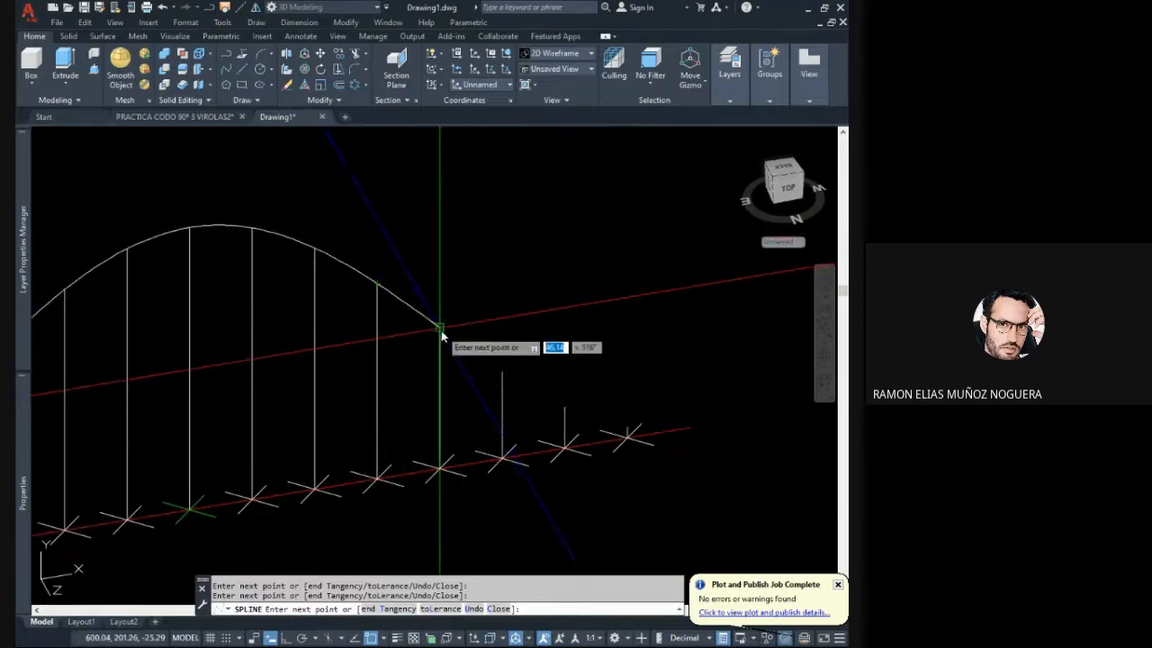
pyautogui.click(439, 327)
pyautogui.click(501, 372)
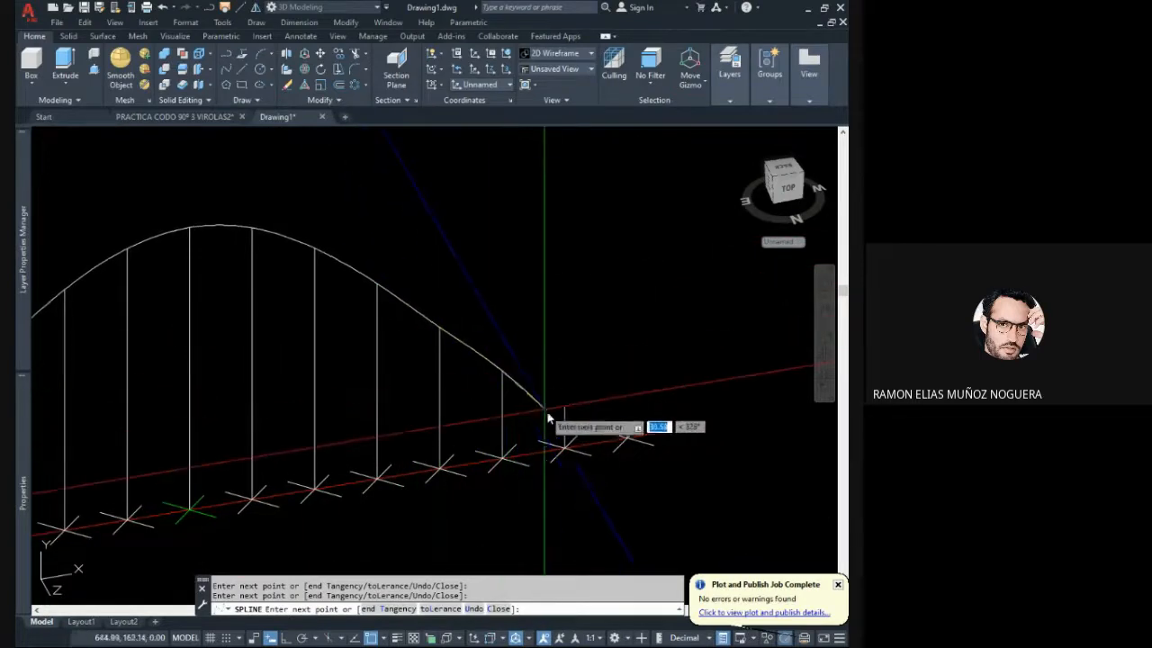
pyautogui.scroll(5, 572, 419)
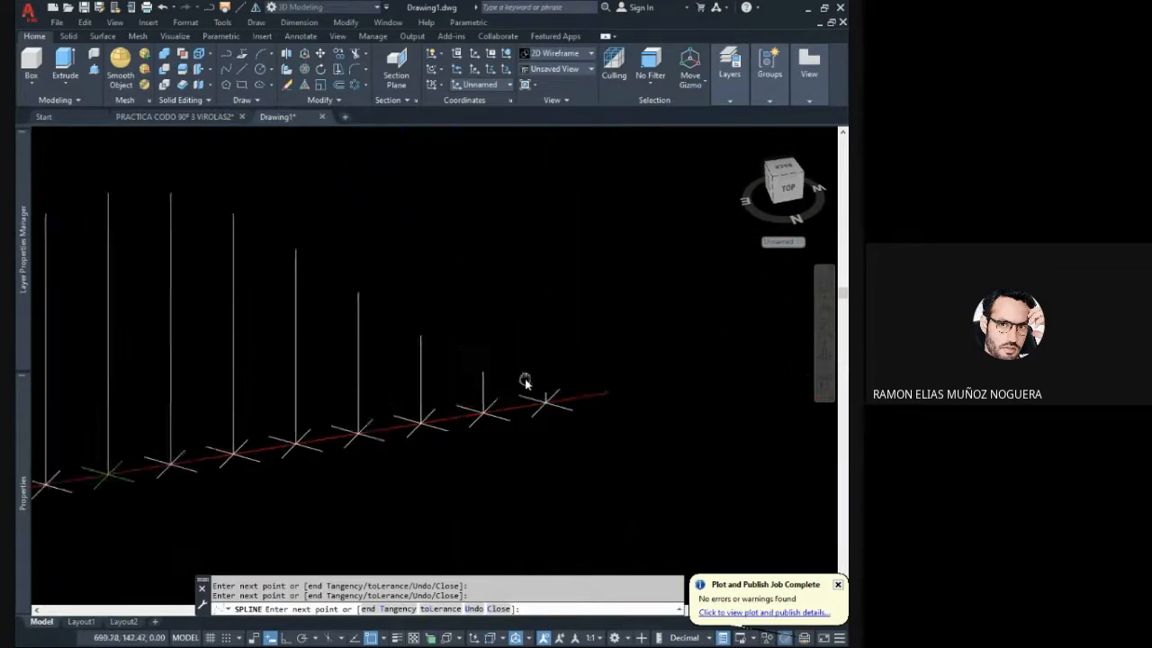
pyautogui.click(536, 392)
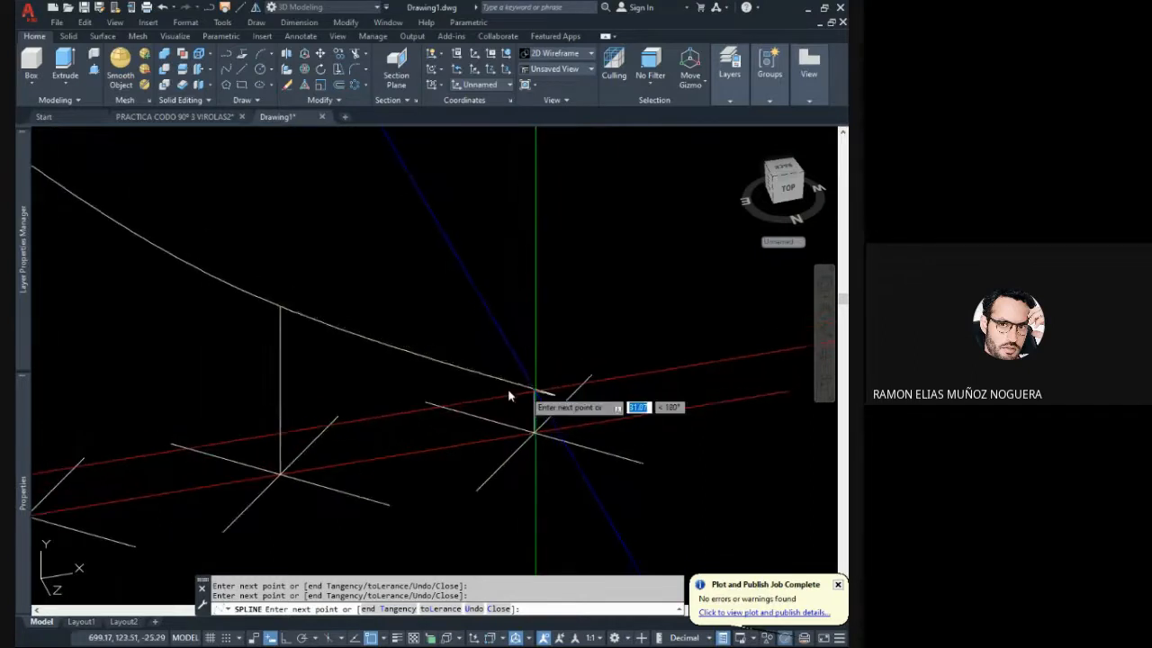
# - End the spline at the far end of the development line and finish the curve
pyautogui.scroll(-5, 468, 388)
pyautogui.moveTo(530, 412)
pyautogui.keyDown('shift'); pyautogui.mouseDown(button='middle')
pyautogui.moveTo(399, 419)
pyautogui.moveTo(445, 404)
pyautogui.mouseUp(button='middle'); pyautogui.keyUp('shift')
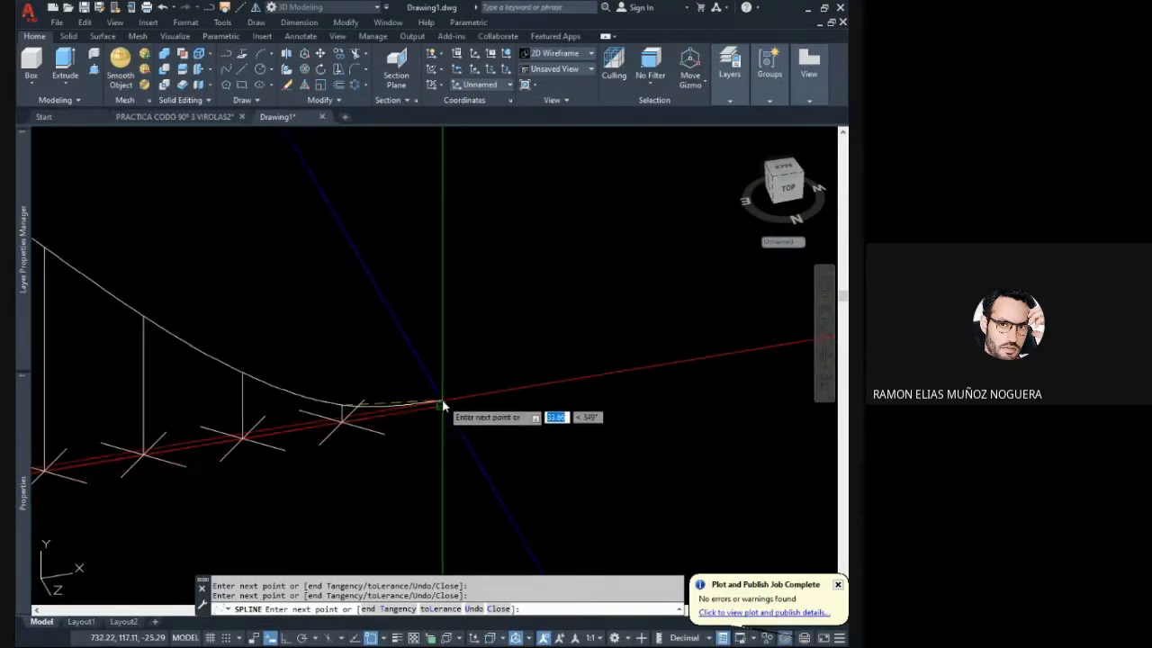
pyautogui.scroll(-2, 440, 406)
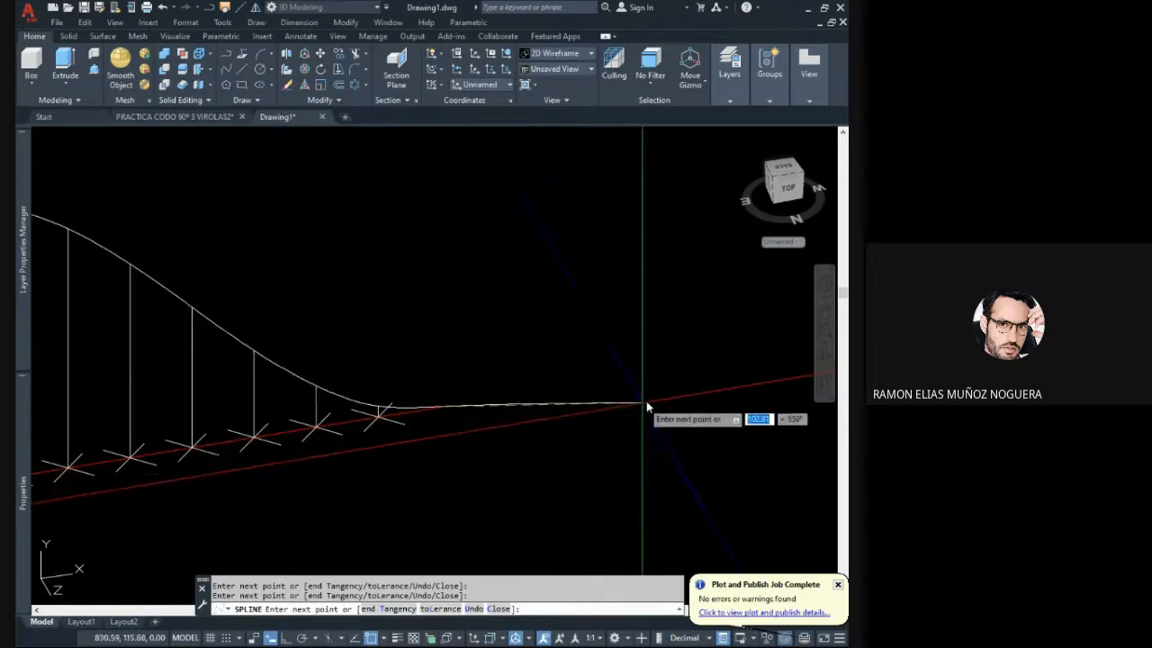
pyautogui.press('Return')
pyautogui.scroll(-6, 473, 245)
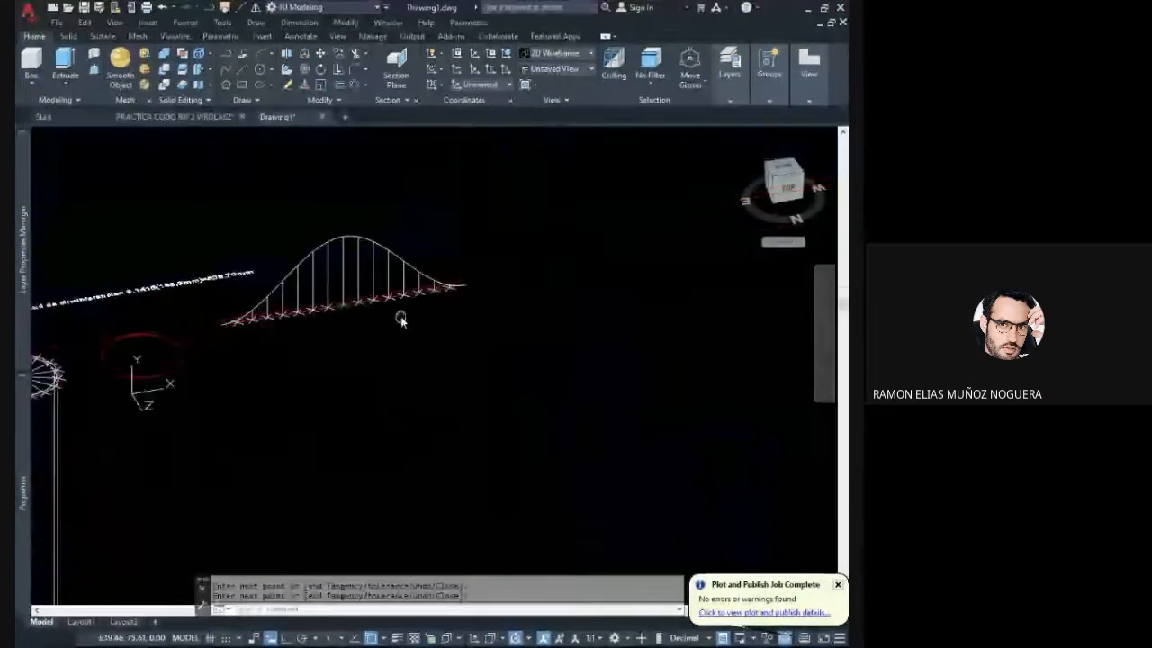
pyautogui.moveTo(399, 319); pyautogui.dragTo(422, 329, button='middle')
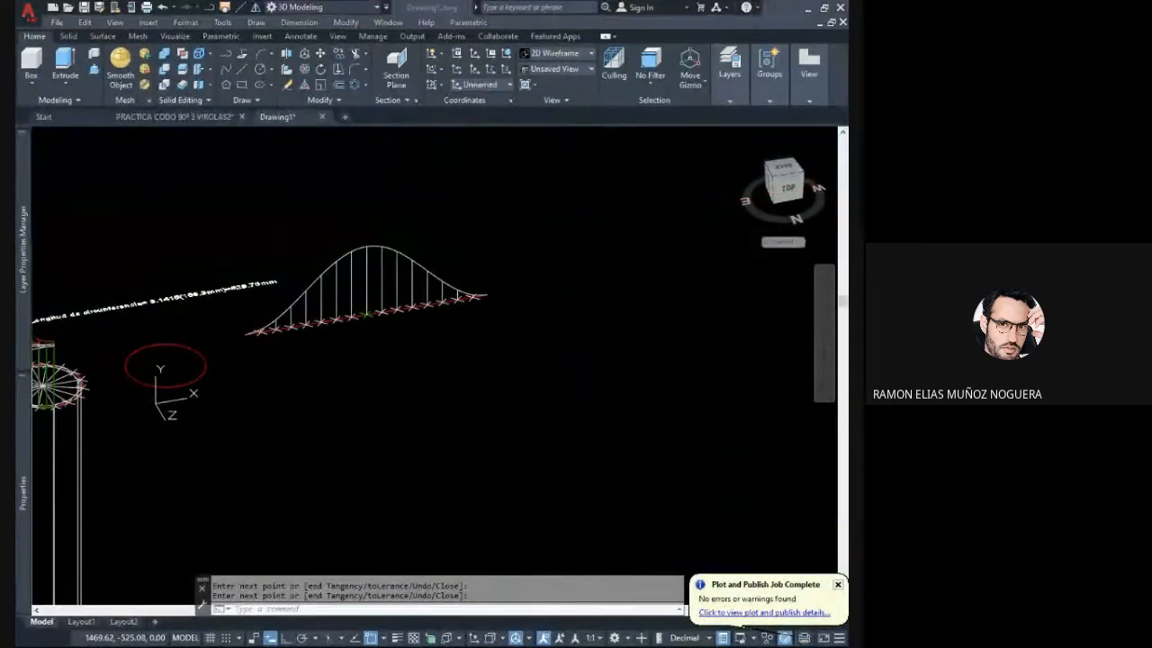
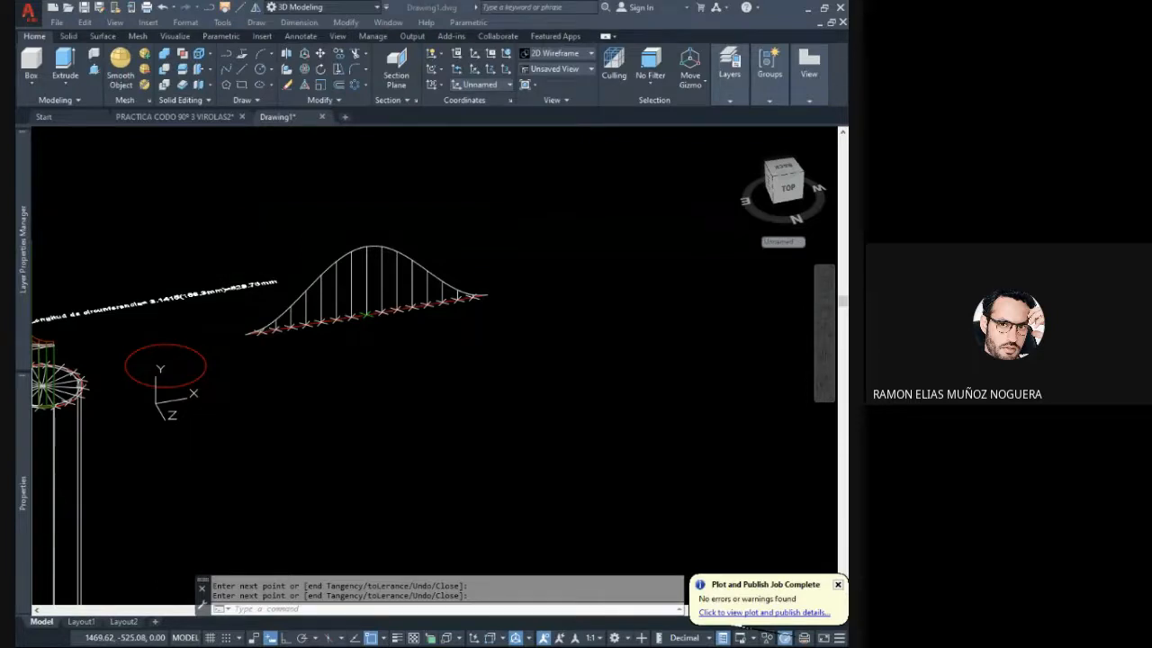
# - Examine the unfolded pipe development, its curve, vertical lines and baseline, squarely from the top view
pyautogui.moveTo(420, 367)
pyautogui.mouseDown(button='middle')
pyautogui.moveTo(509, 367)
pyautogui.moveTo(489, 414)
pyautogui.mouseUp(button='middle')
pyautogui.moveTo(417, 402)
pyautogui.mouseDown(button='middle')
pyautogui.moveTo(466, 404)
pyautogui.moveTo(424, 371)
pyautogui.mouseUp(button='middle')
pyautogui.scroll(4, 491, 400)
pyautogui.keyDown('shift'); pyautogui.moveTo(482, 399); pyautogui.dragTo(485, 360, button='middle'); pyautogui.keyUp('shift')
pyautogui.click(782, 186)
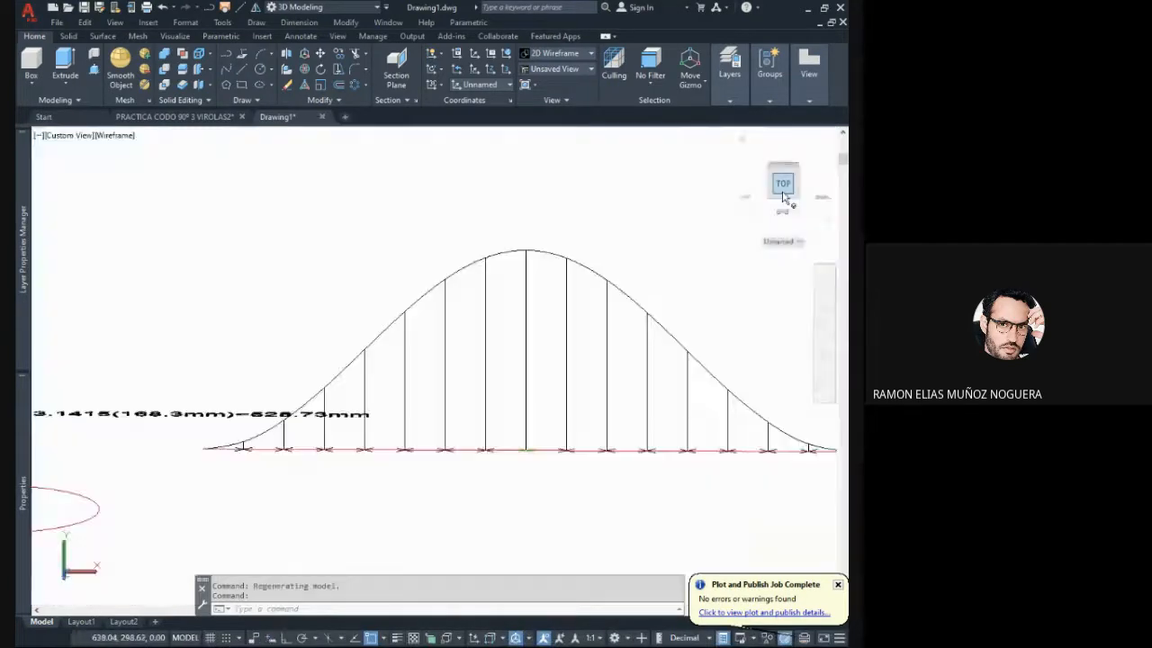
pyautogui.scroll(5, 477, 308)
pyautogui.scroll(3, 413, 331)
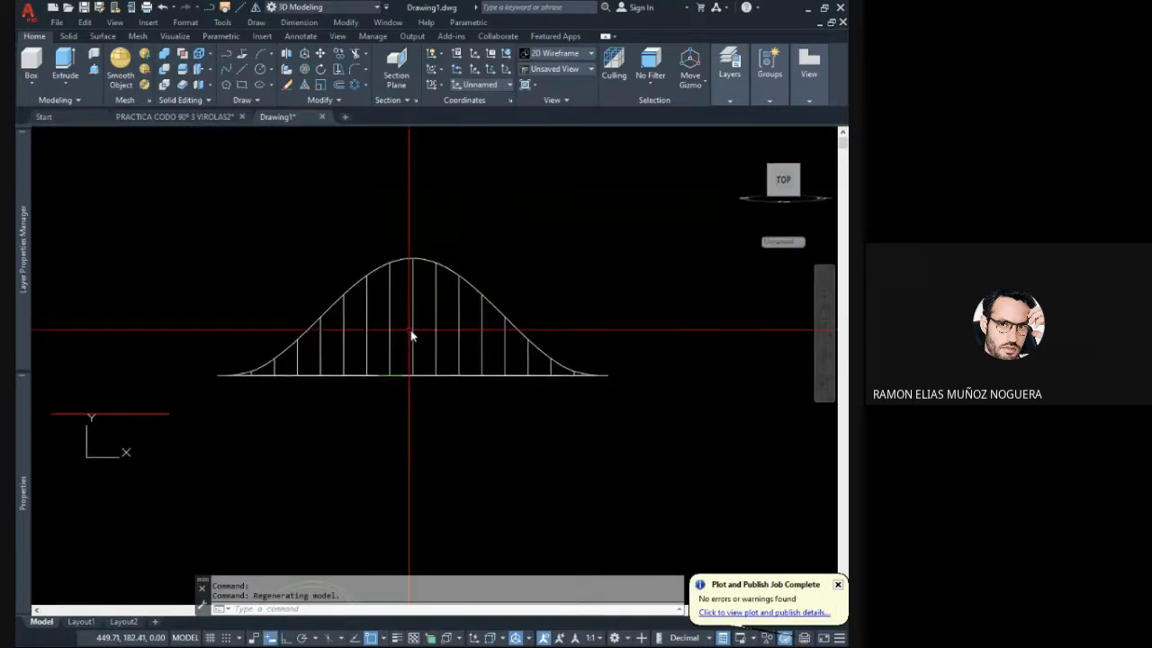
pyautogui.scroll(-2, 404, 353)
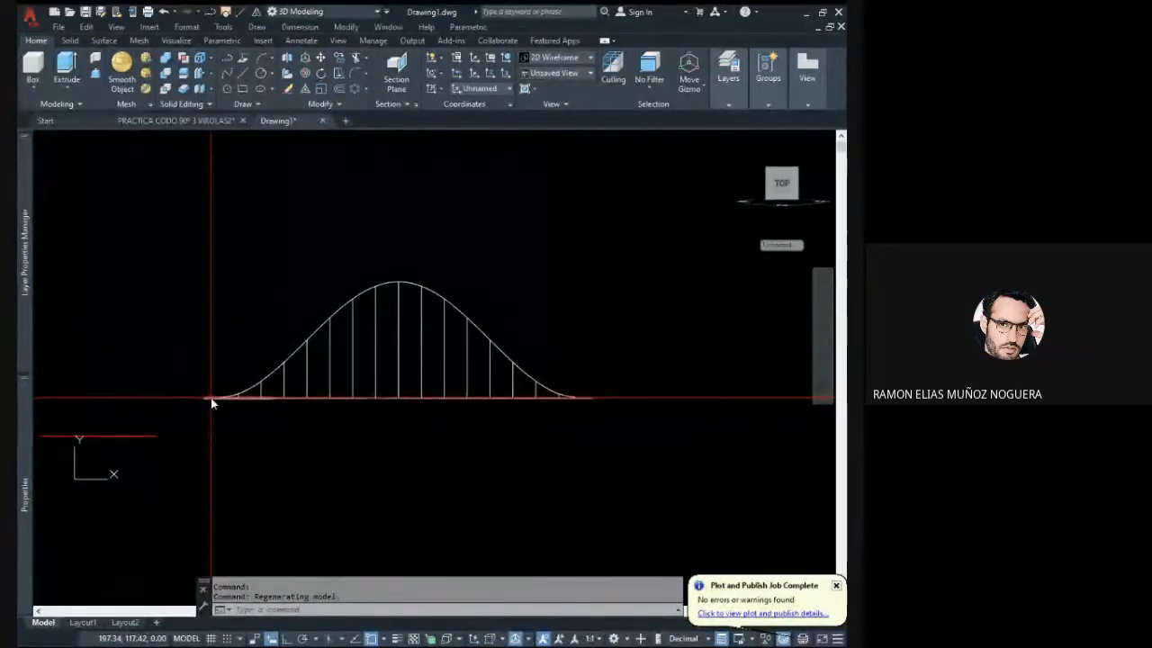
pyautogui.moveTo(297, 405); pyautogui.dragTo(349, 403, button='middle')
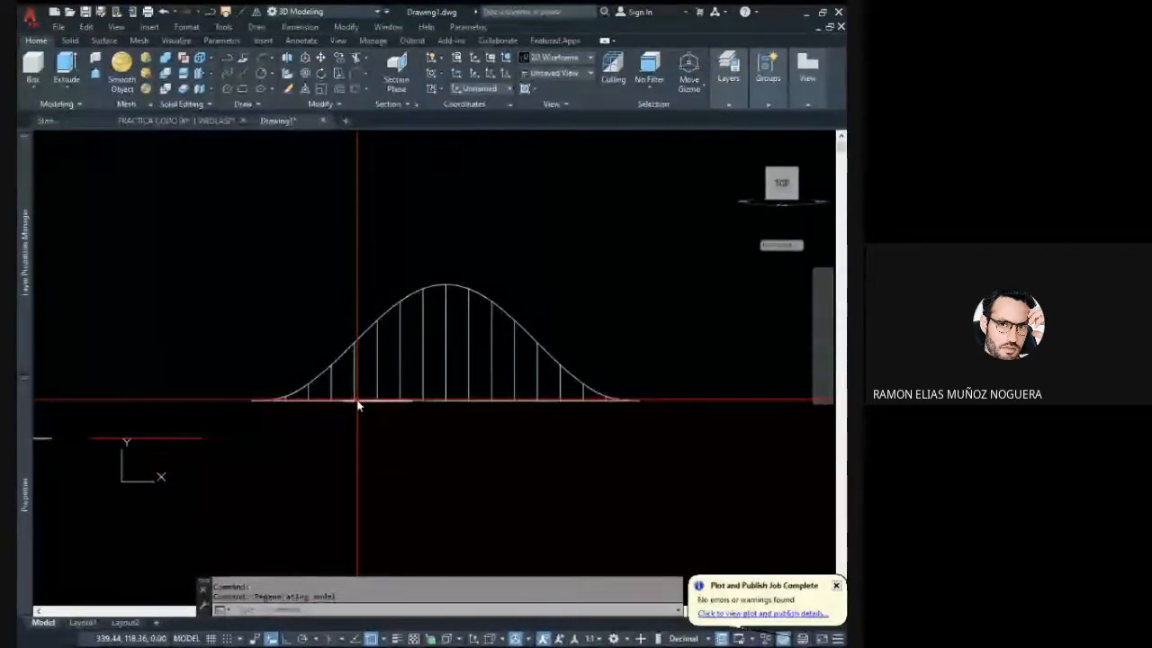
pyautogui.moveTo(399, 373); pyautogui.dragTo(462, 373, button='middle')
pyautogui.scroll(-2, 462, 376)
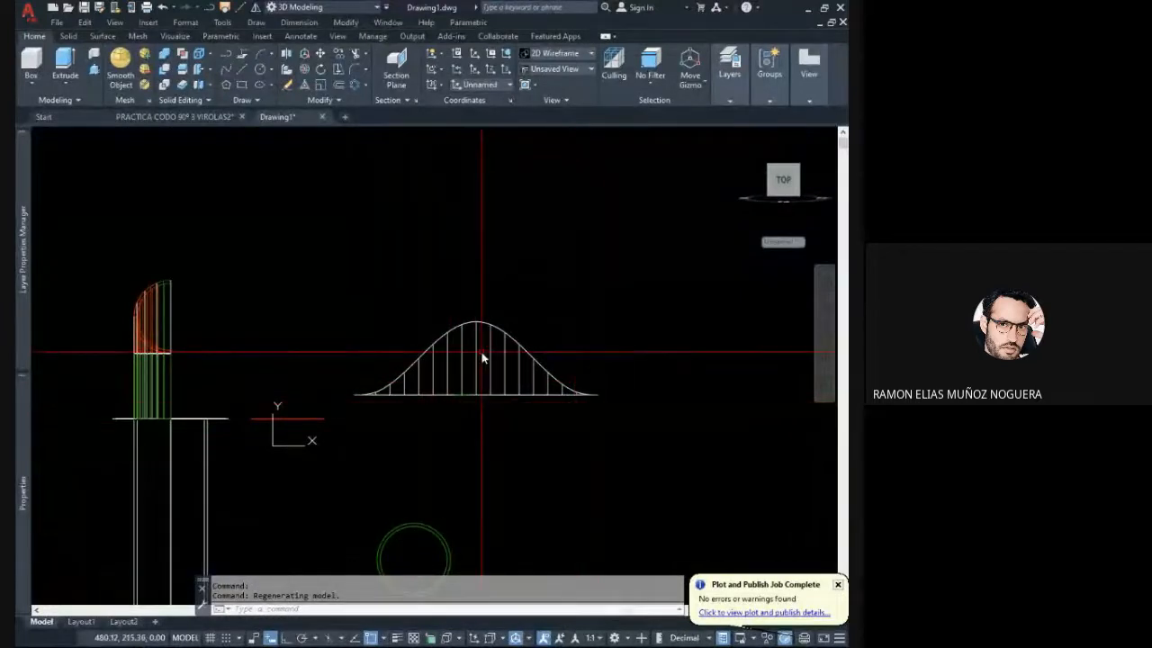
pyautogui.scroll(2, 455, 385)
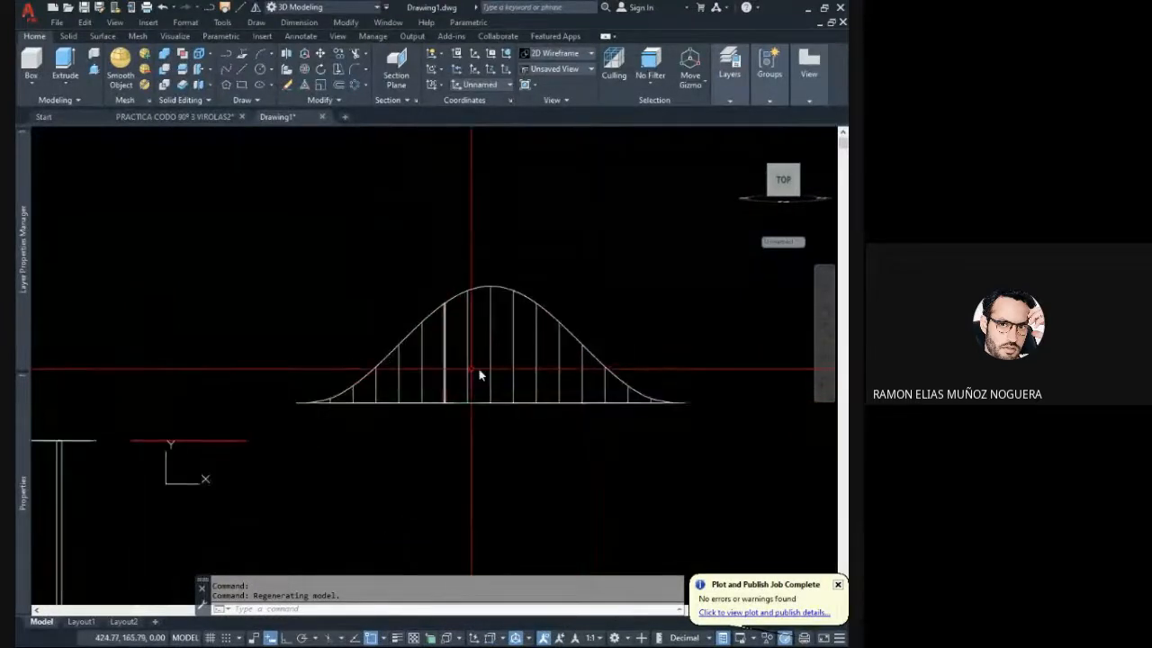
pyautogui.moveTo(519, 378); pyautogui.dragTo(450, 394, button='middle')
# - Erase the division points along the baseline of the pipe development, keeping the red baseline, curve and vertical lines
pyautogui.click(356, 381)
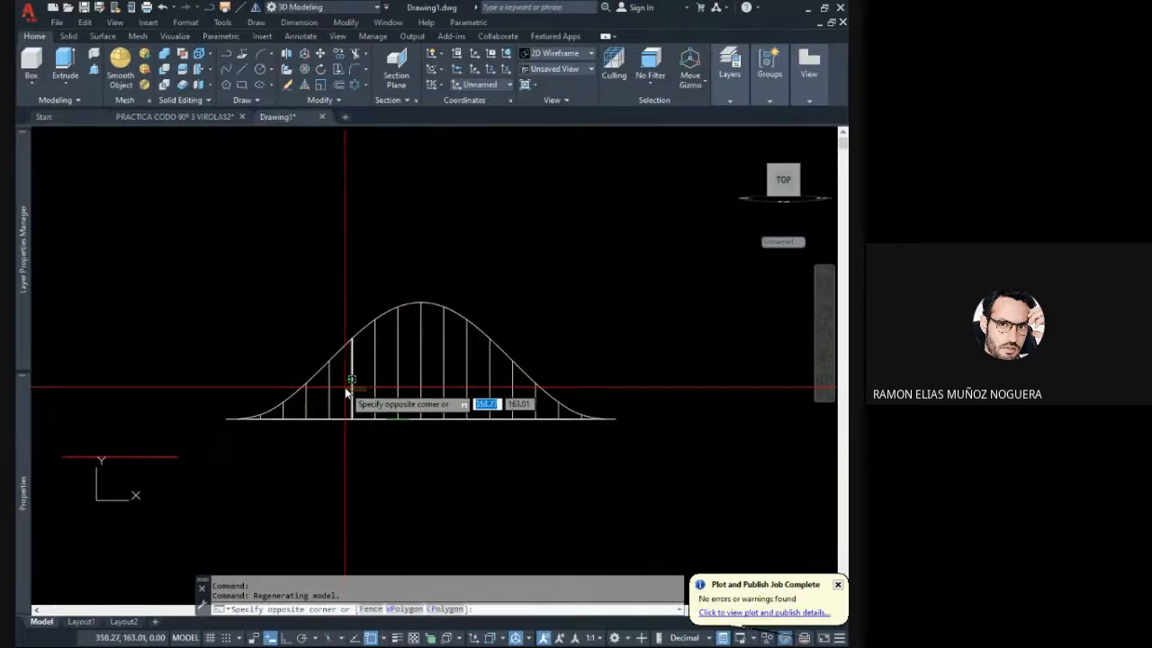
pyautogui.click(348, 417)
pyautogui.press('Escape')
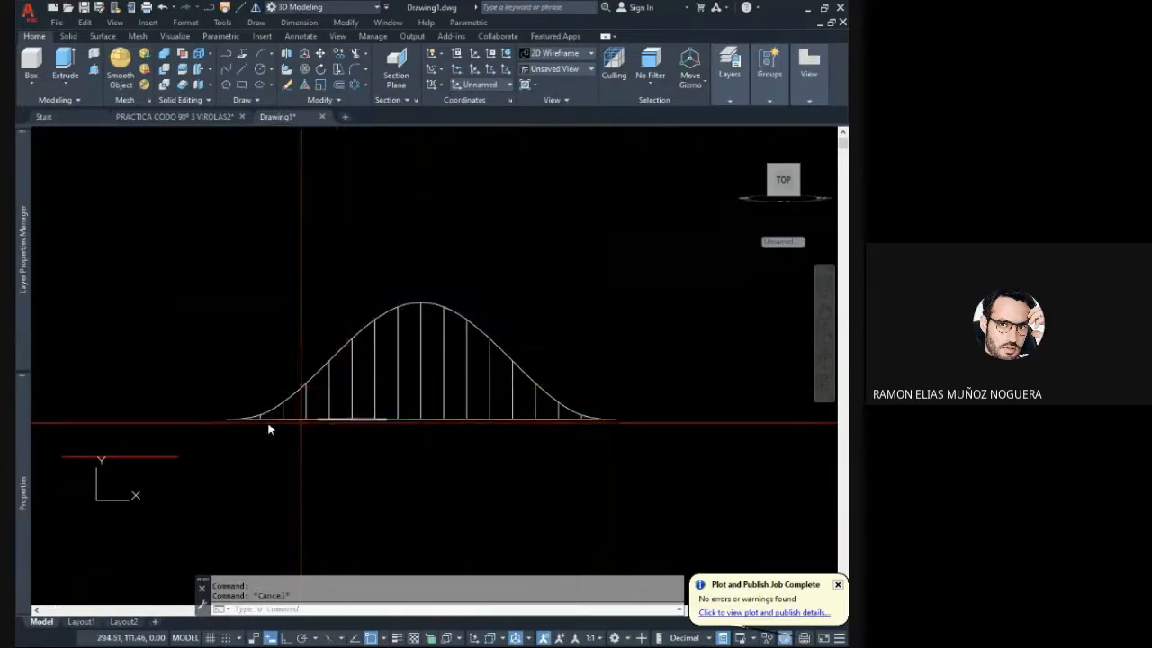
pyautogui.click(225, 422)
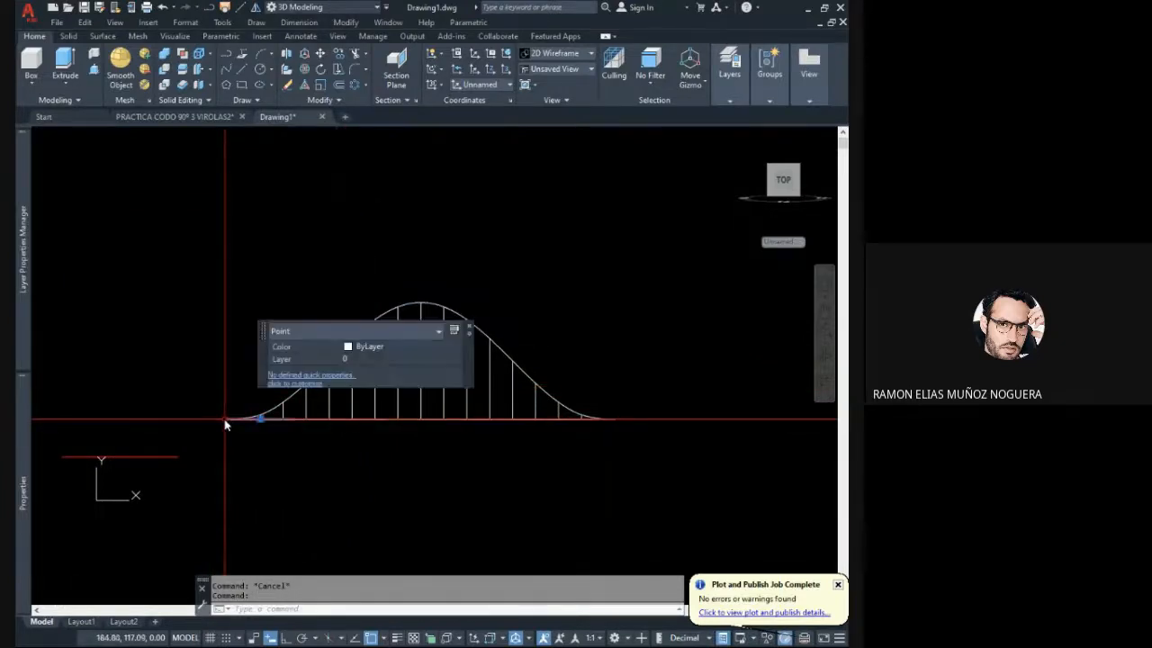
pyautogui.press('Escape')
pyautogui.click(199, 409)
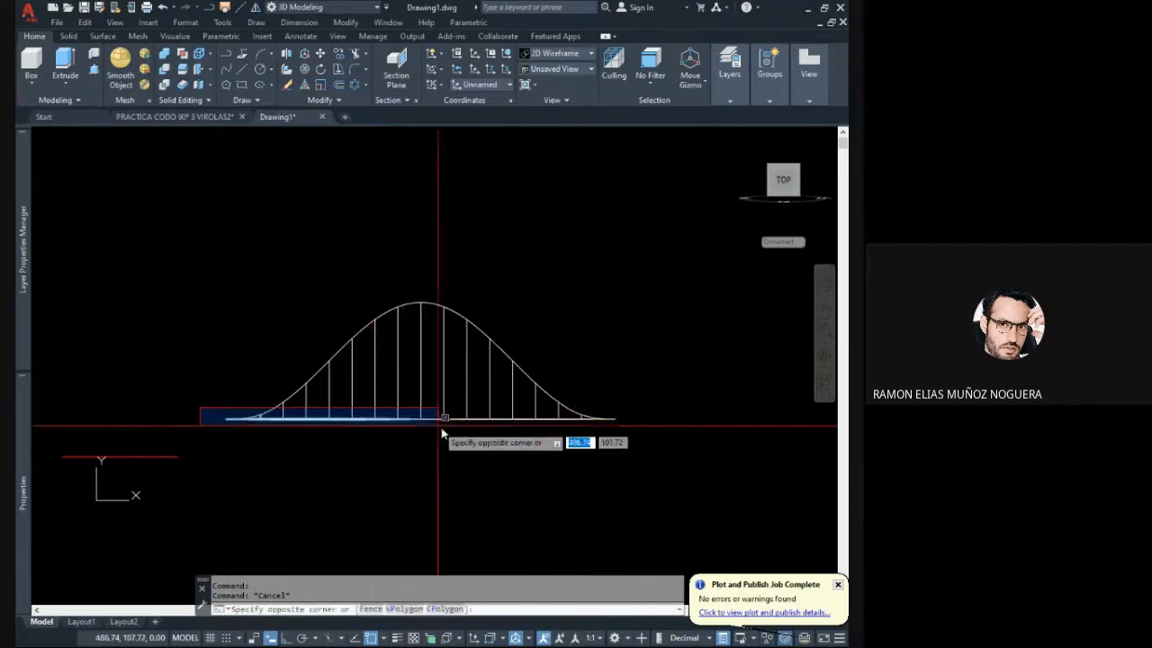
pyautogui.click(601, 458)
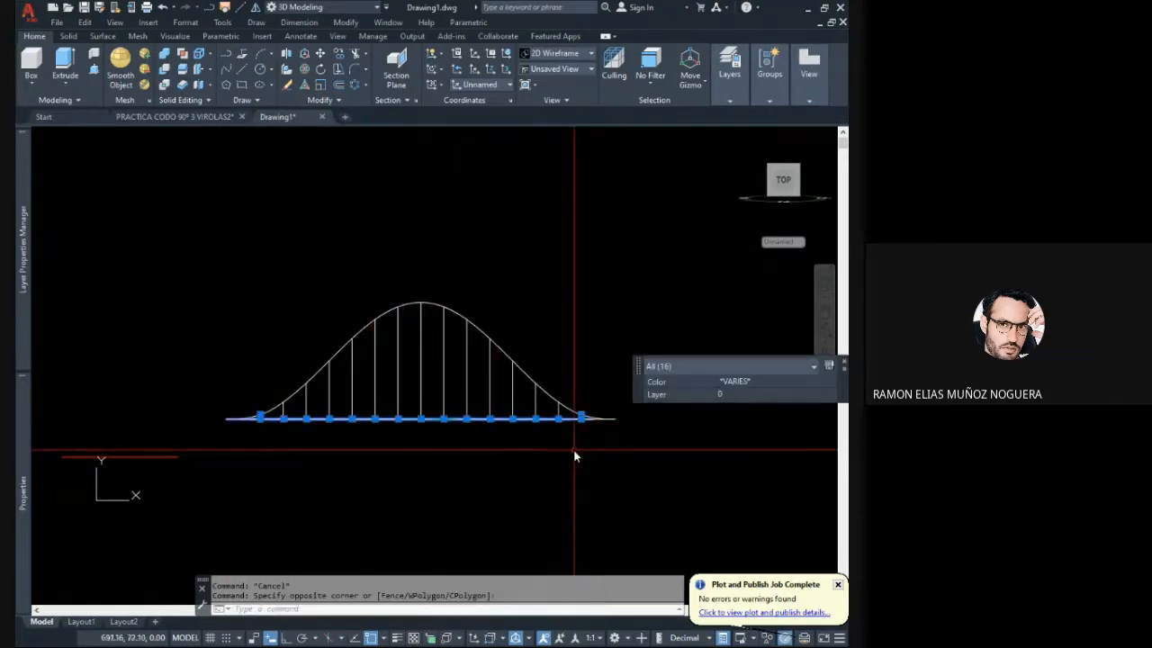
pyautogui.press('Delete')
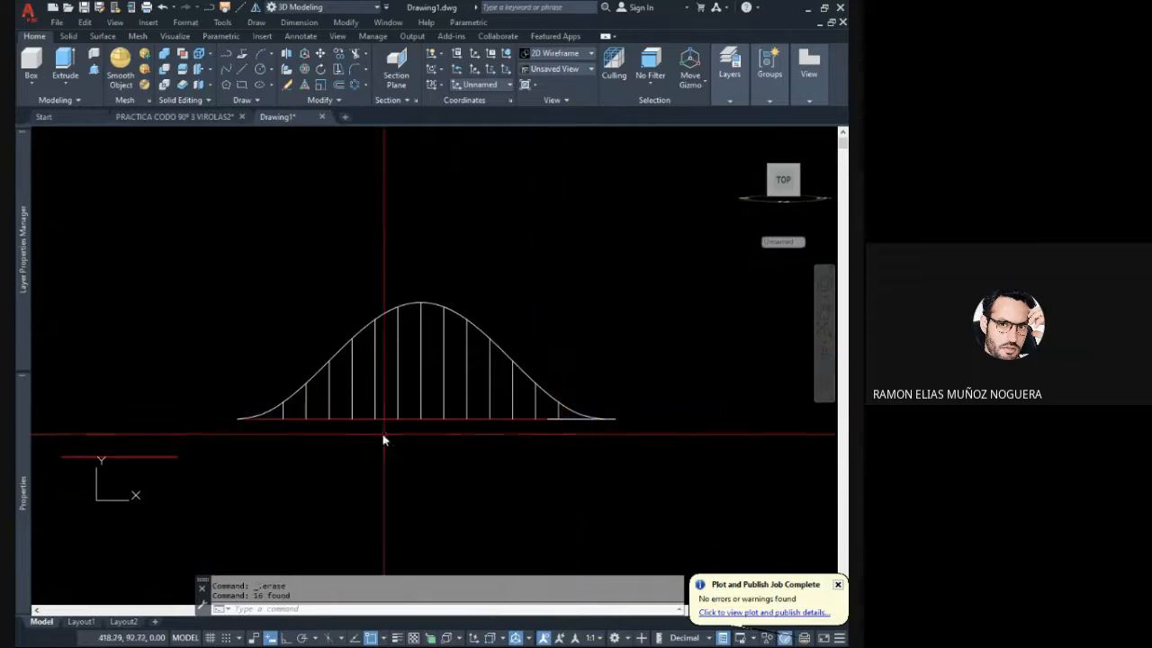
# - Check the development's red baseline and the individual vertical lines from its centre towards its start
pyautogui.click(292, 417)
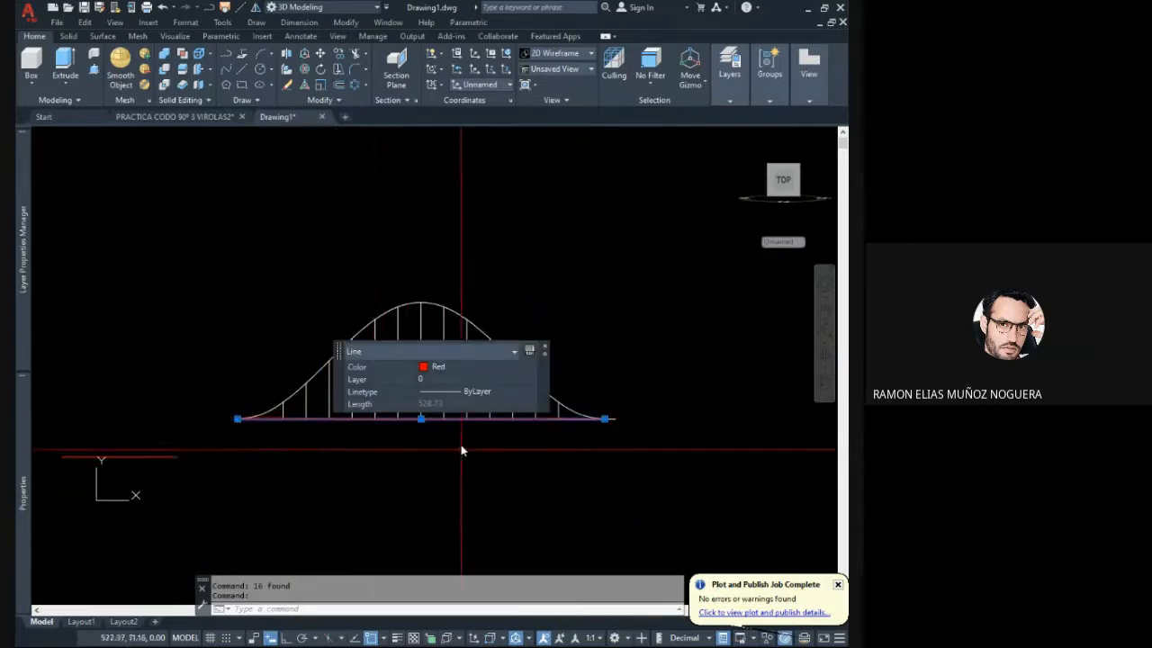
pyautogui.press('Escape')
pyautogui.click(397, 419)
pyautogui.press('Escape')
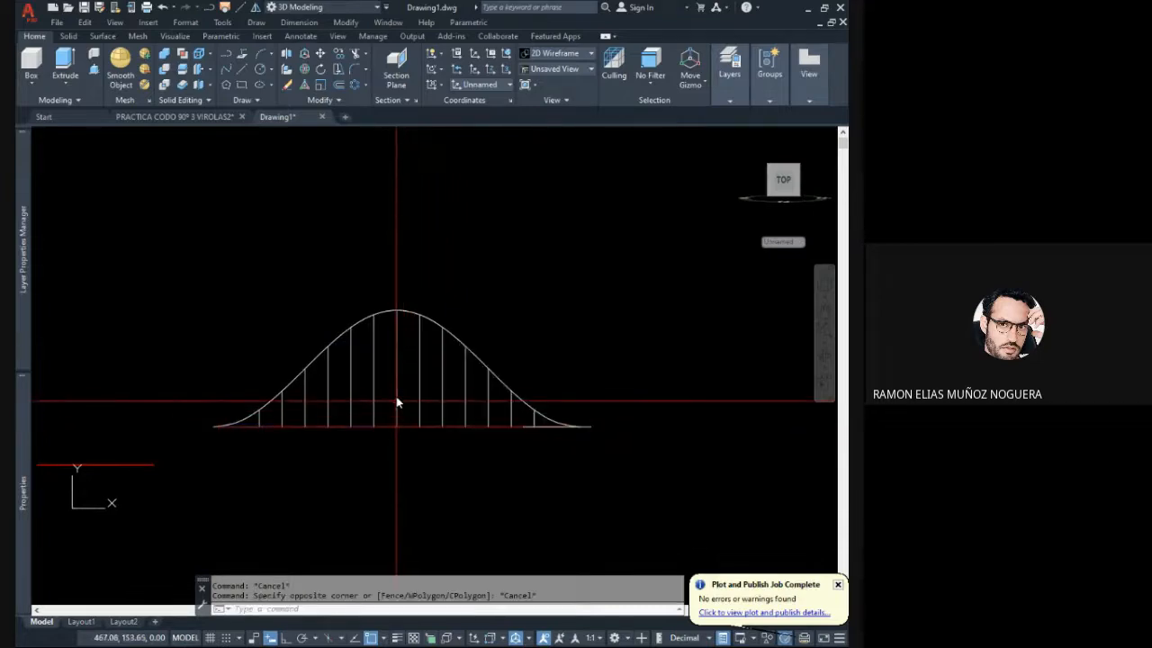
pyautogui.click(397, 400)
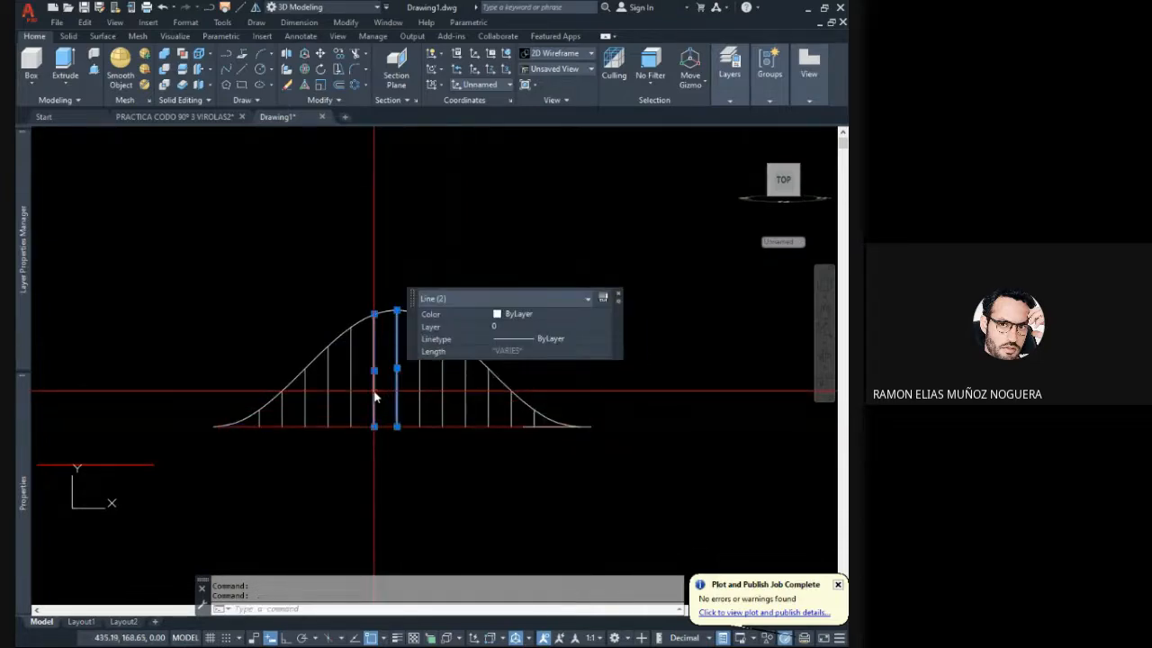
pyautogui.press('Escape')
pyautogui.press('Escape')
pyautogui.click(364, 391)
pyautogui.click(340, 390)
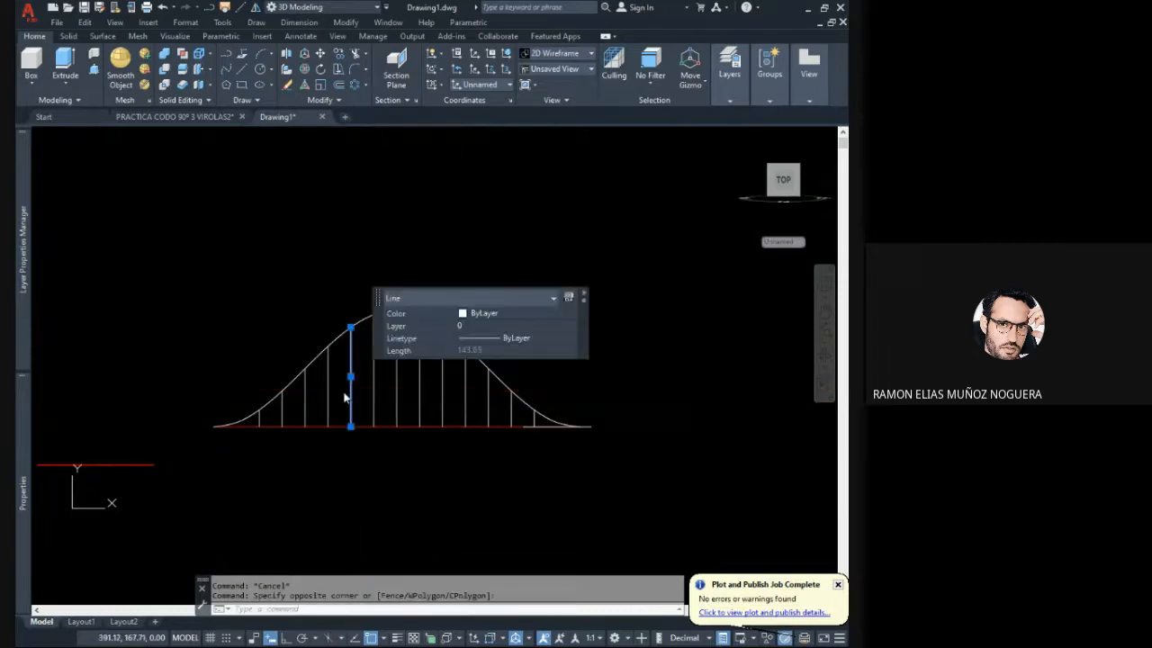
pyautogui.press('Escape')
pyautogui.click(328, 390)
pyautogui.click(305, 390)
pyautogui.press('Escape')
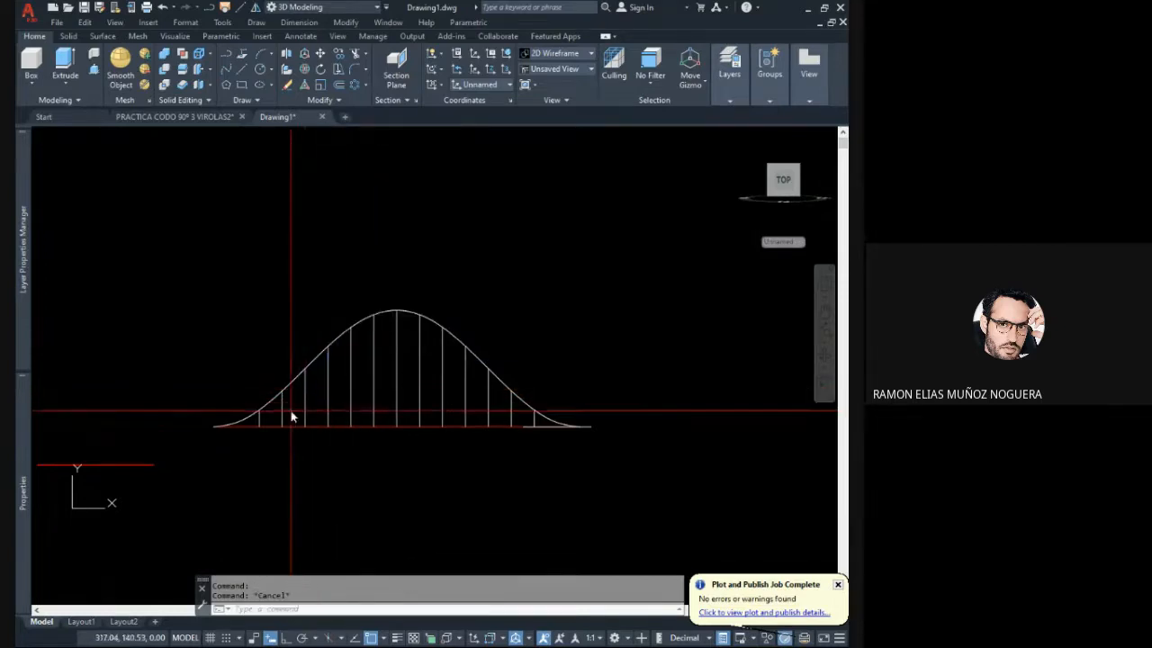
pyautogui.click(291, 416)
pyautogui.click(281, 412)
pyautogui.press('Escape')
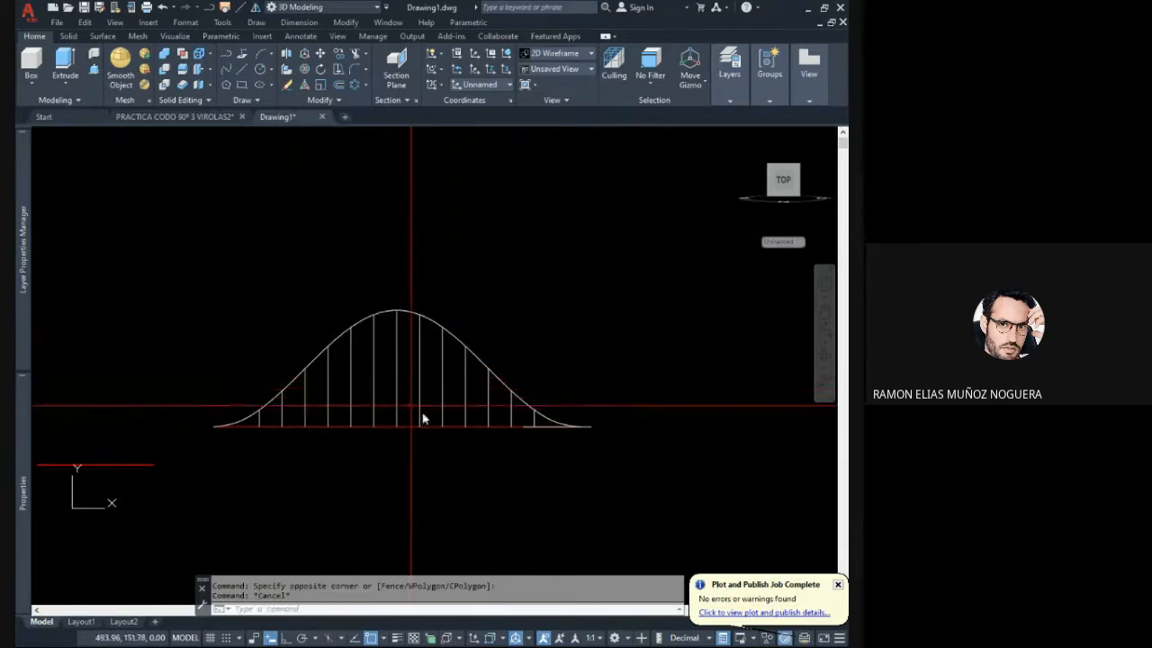
# - Examine the obliquely cut half pipe in 3D from several angles, including its red upper and green lower solids
pyautogui.moveTo(423, 418)
pyautogui.keyDown('shift'); pyautogui.mouseDown(button='middle')
pyautogui.moveTo(460, 410)
pyautogui.moveTo(391, 428)
pyautogui.moveTo(356, 488)
pyautogui.mouseUp(button='middle'); pyautogui.keyUp('shift')
pyautogui.scroll(-3, 310, 385)
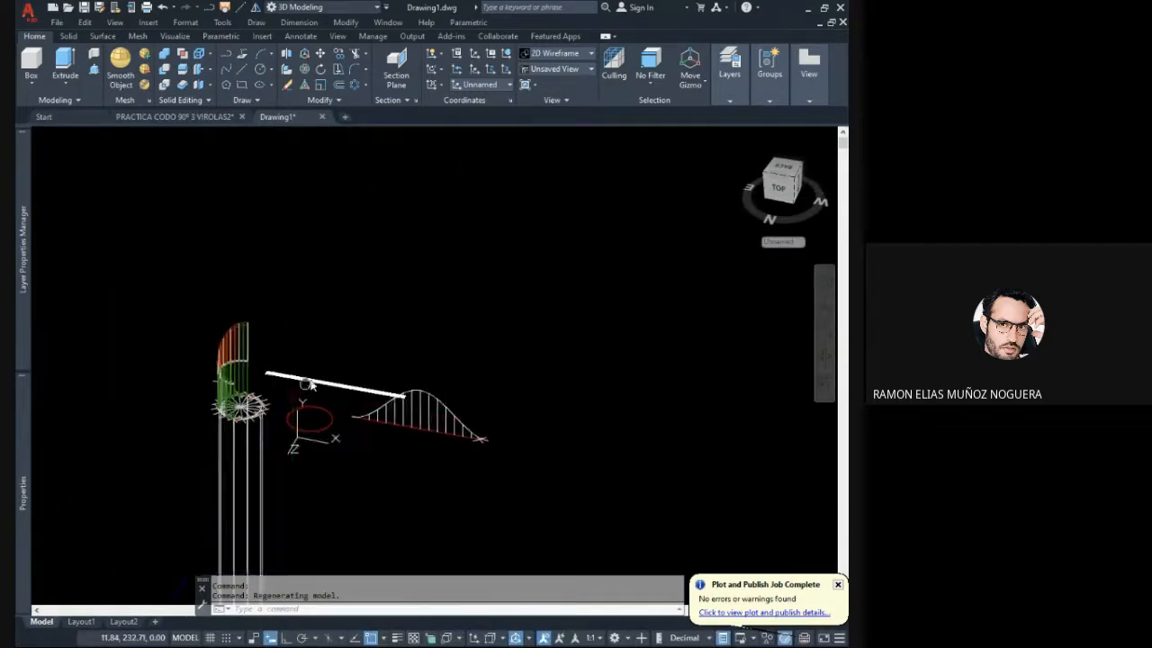
pyautogui.scroll(5, 273, 353)
pyautogui.keyDown('shift'); pyautogui.moveTo(280, 360); pyautogui.dragTo(238, 365, button='middle'); pyautogui.keyUp('shift')
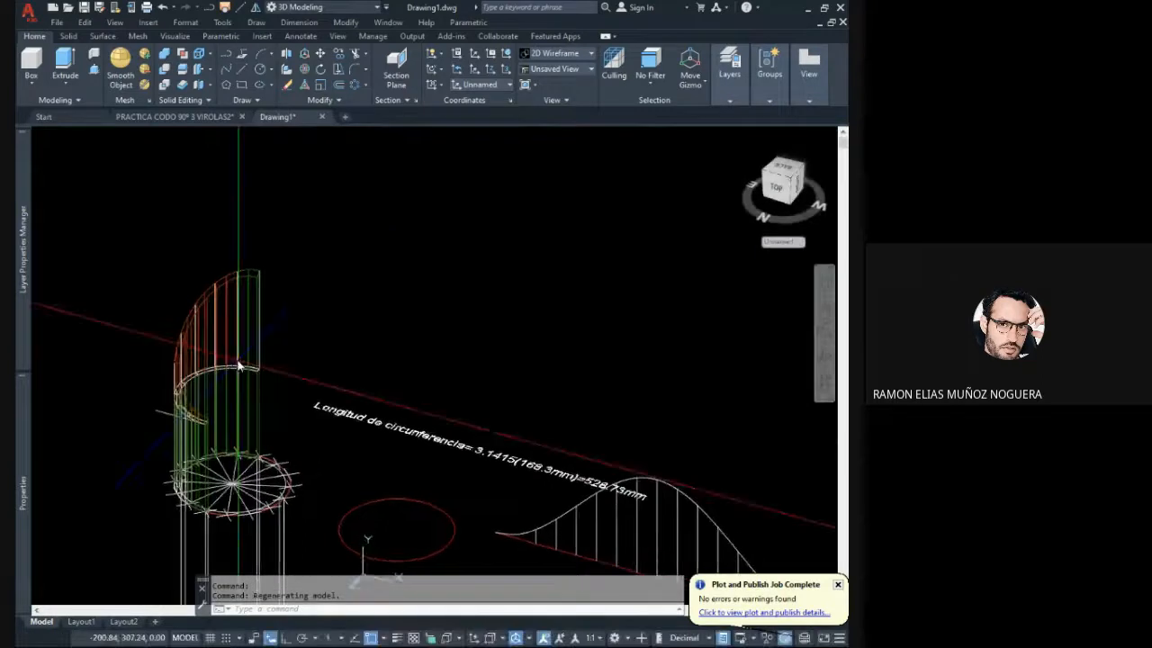
pyautogui.click(283, 329)
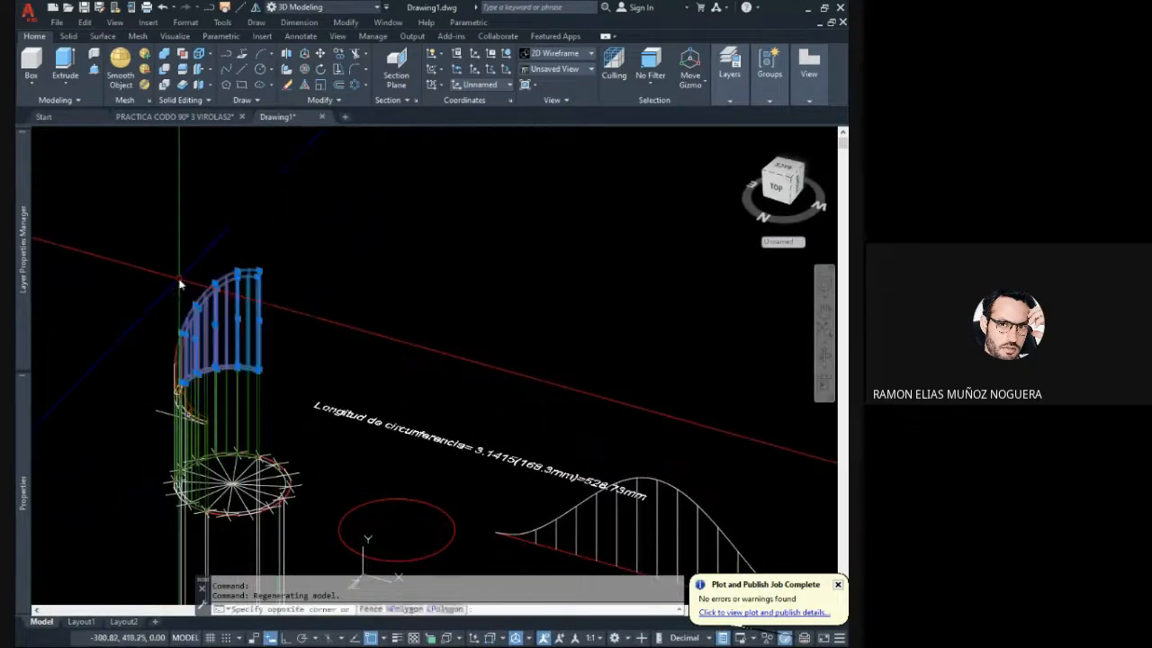
pyautogui.press('Escape')
pyautogui.keyDown('shift'); pyautogui.moveTo(263, 354); pyautogui.dragTo(137, 288, button='middle'); pyautogui.keyUp('shift')
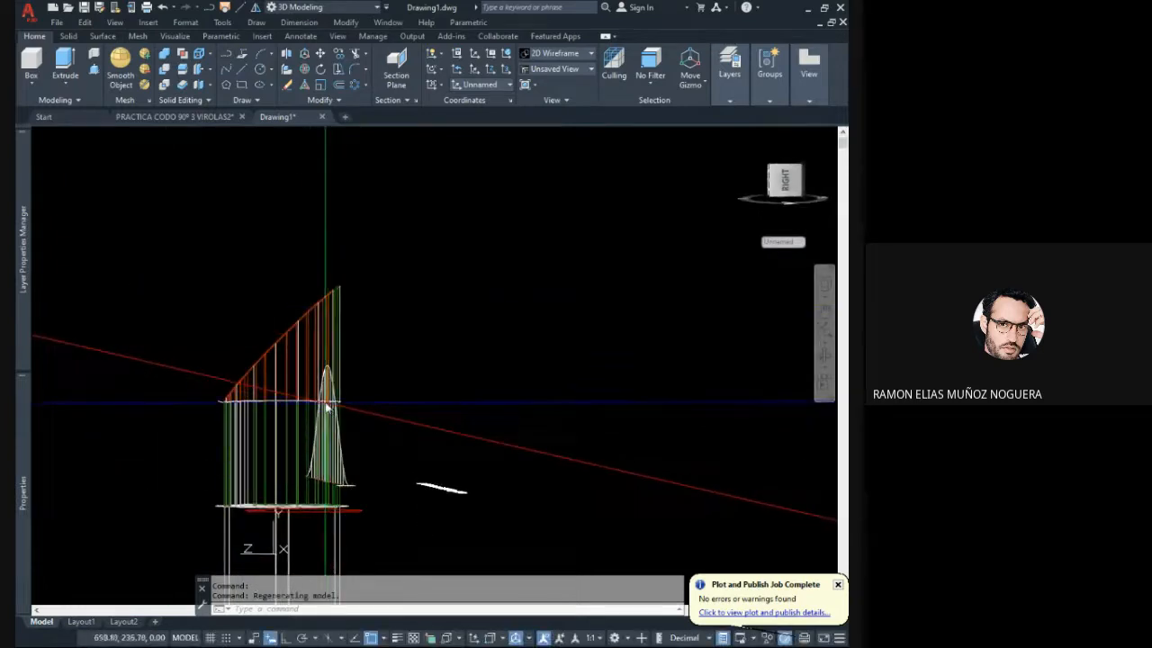
pyautogui.keyDown('shift'); pyautogui.moveTo(314, 381); pyautogui.dragTo(403, 415, button='middle'); pyautogui.keyUp('shift')
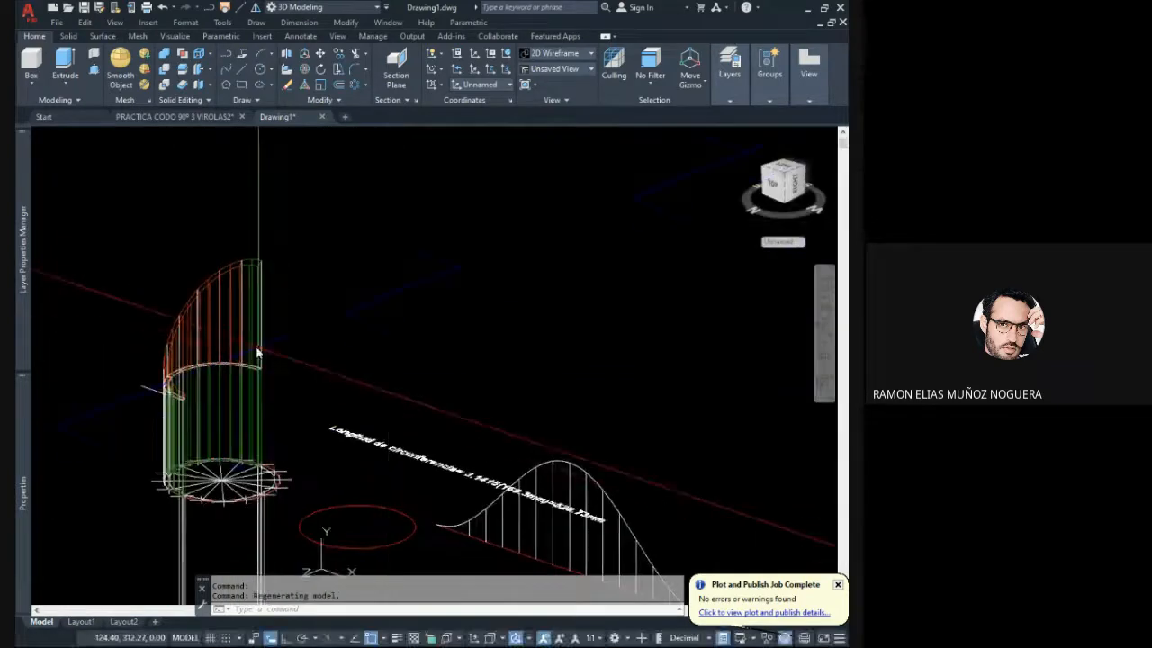
pyautogui.moveTo(259, 352); pyautogui.dragTo(330, 356, button='middle')
pyautogui.click(336, 383)
pyautogui.click(321, 389)
pyautogui.click(429, 396)
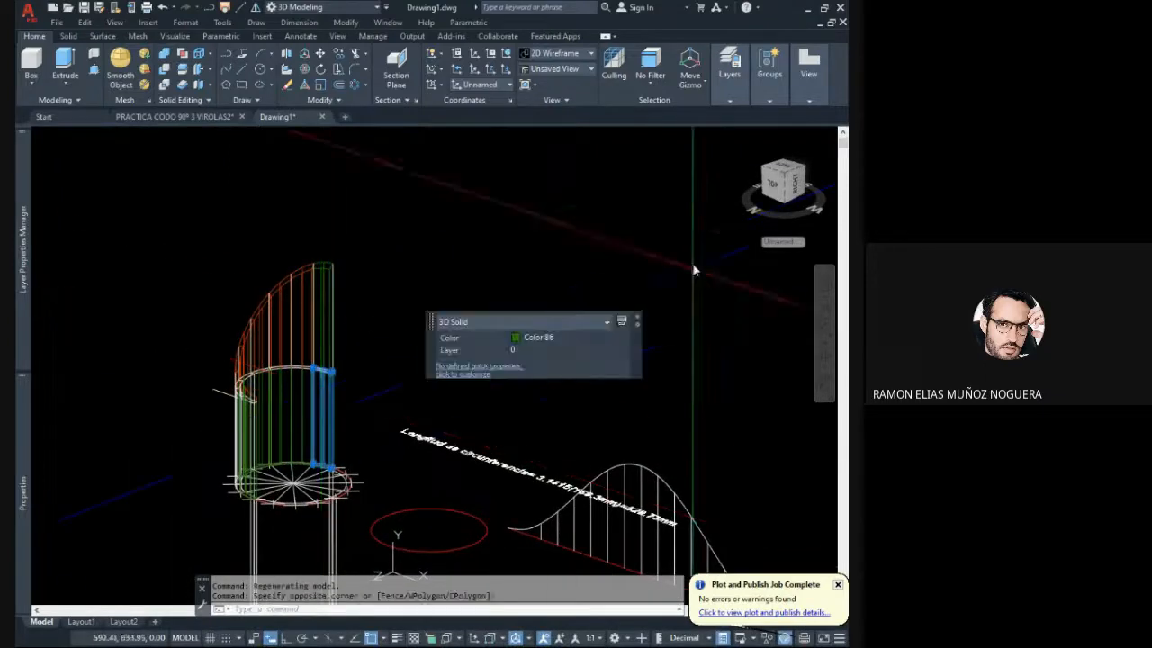
# - Mirror the red and green half-pipe solids with their lines across their straight vertical edge in top view, using Ortho and keeping the originals
pyautogui.click(779, 191)
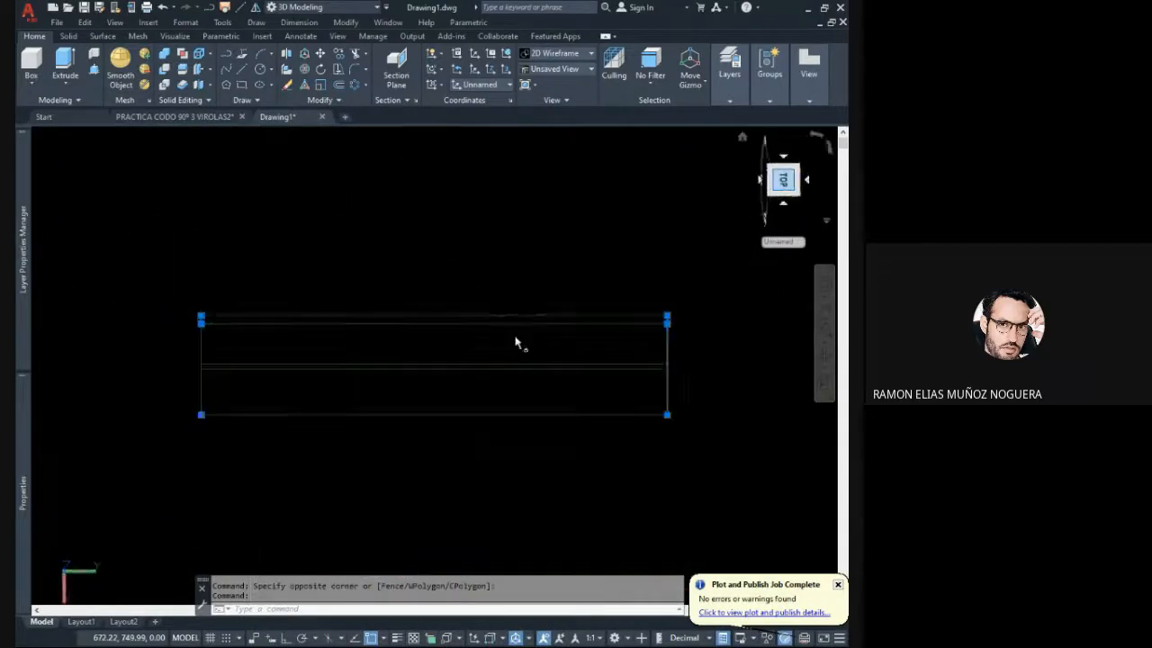
pyautogui.press('Escape')
pyautogui.press('Escape')
pyautogui.click(813, 141)
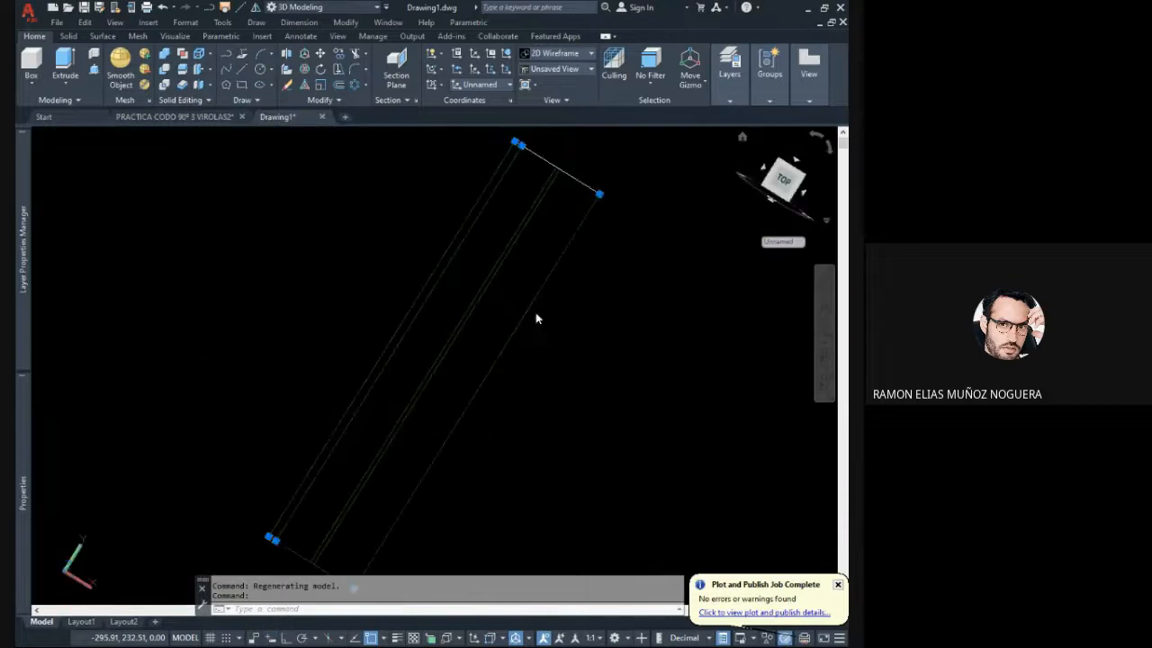
pyautogui.scroll(-2, 402, 355)
pyautogui.moveTo(453, 330); pyautogui.dragTo(419, 376, button='middle')
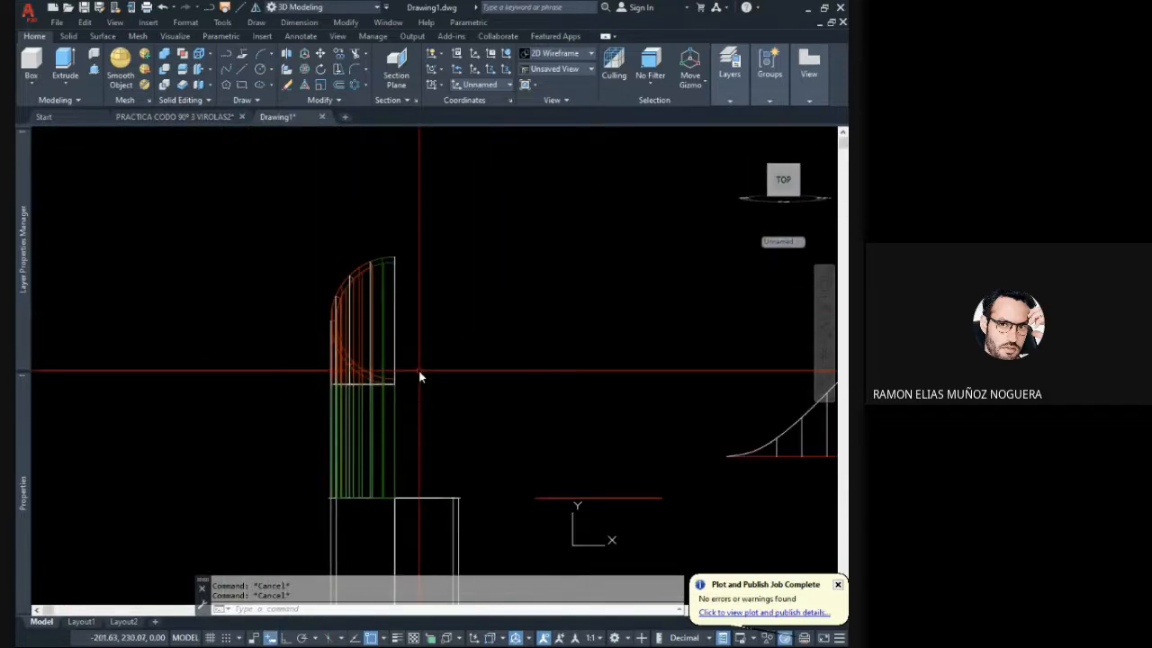
pyautogui.click(426, 439)
pyautogui.click(278, 237)
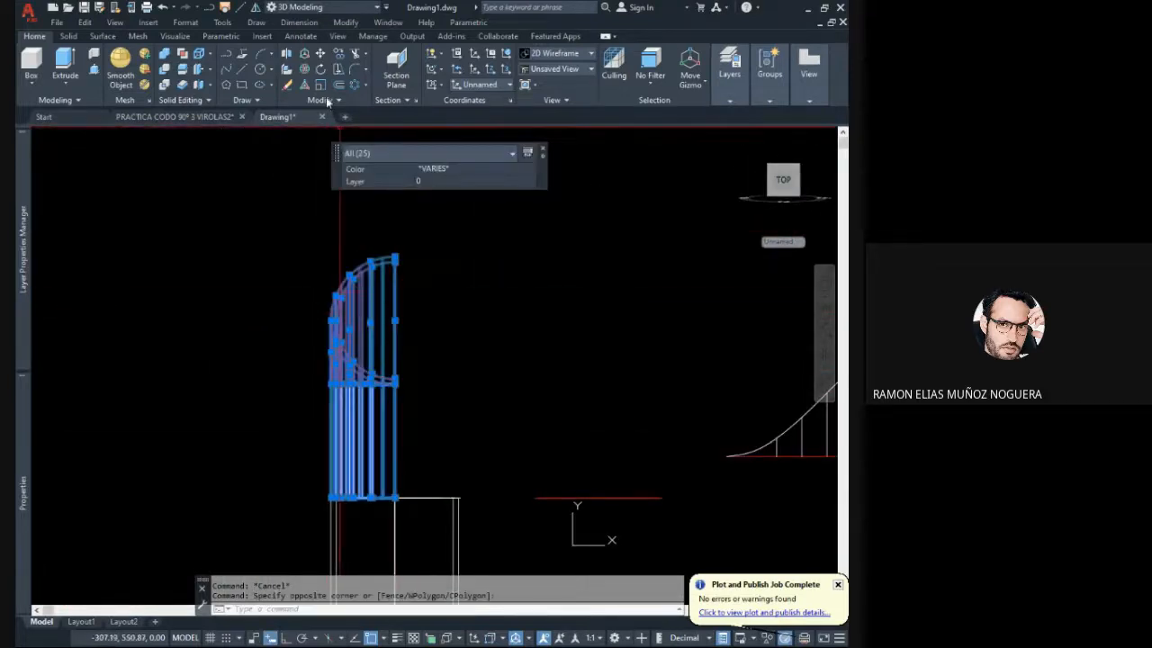
pyautogui.click(256, 9)
pyautogui.click(395, 256)
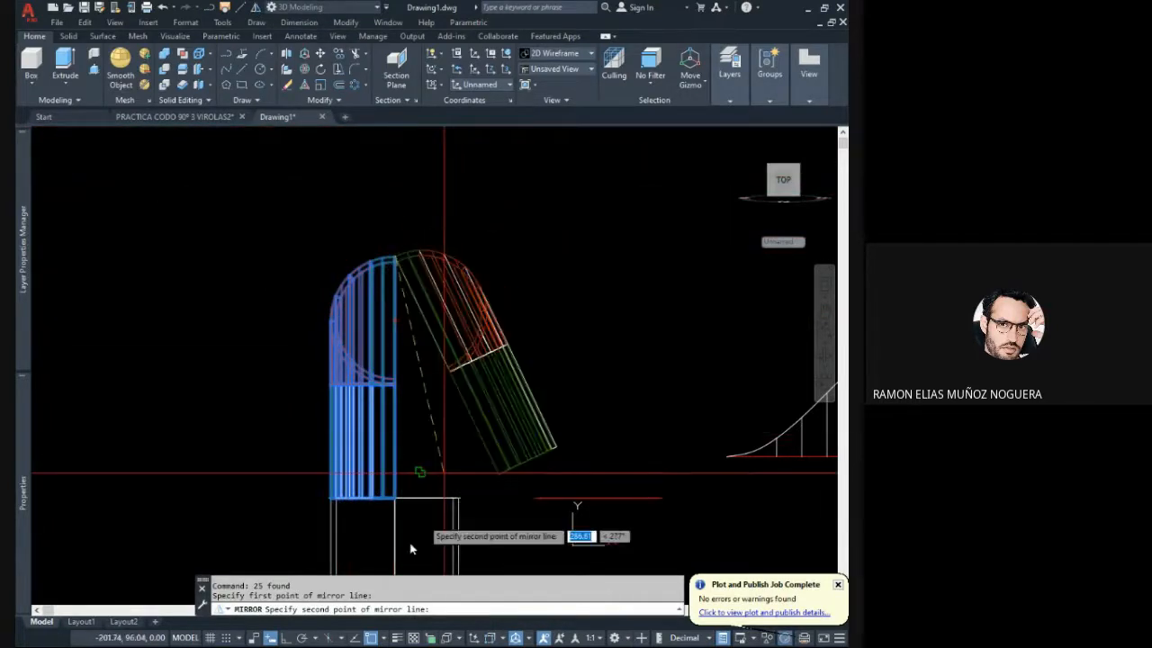
pyautogui.click(285, 638)
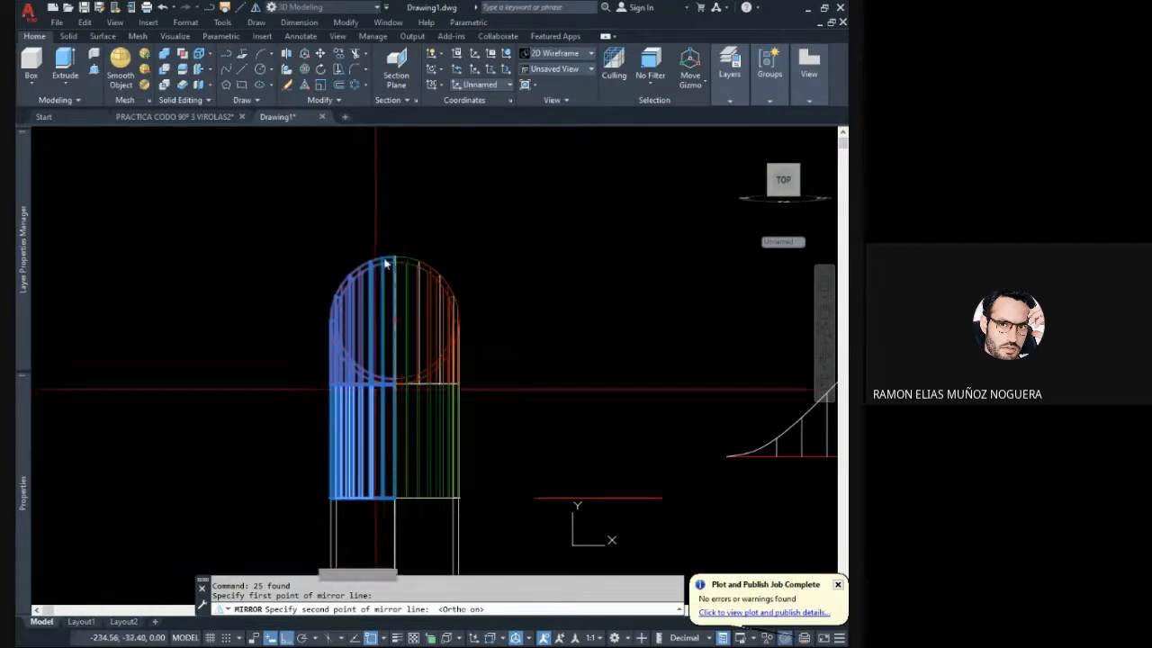
pyautogui.press('Return')
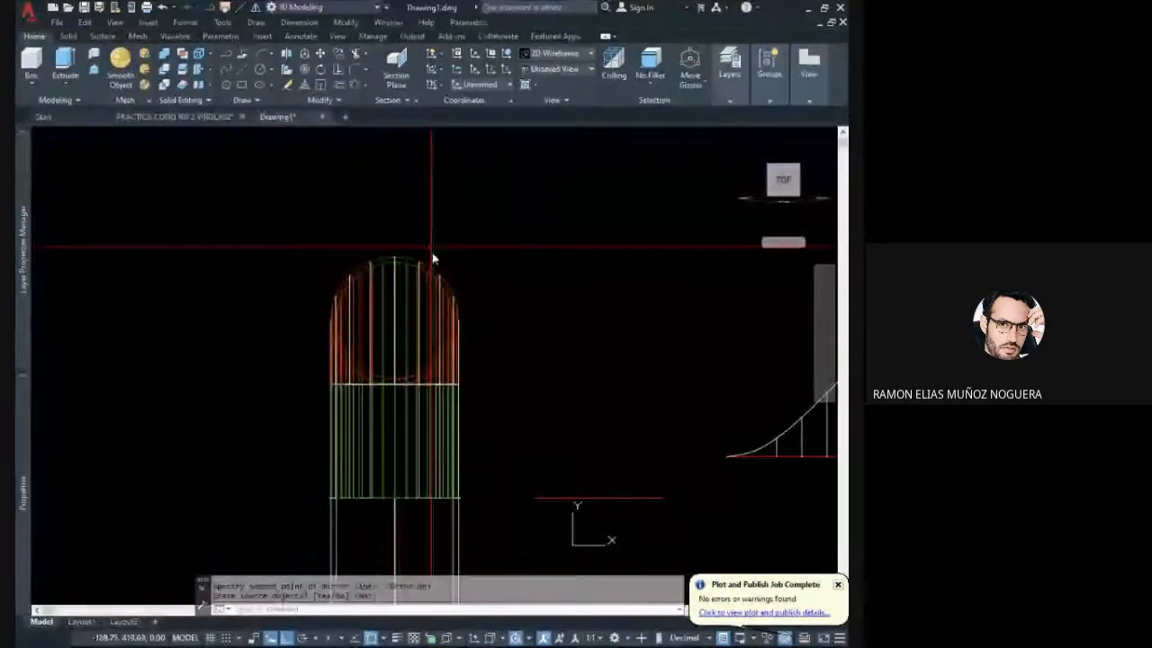
# - Show the completed pipe and its development in a 3D view with the Realistic visual style
pyautogui.moveTo(512, 288)
pyautogui.keyDown('shift'); pyautogui.mouseDown(button='middle')
pyautogui.moveTo(442, 314)
pyautogui.moveTo(465, 323)
pyautogui.moveTo(283, 258)
pyautogui.moveTo(350, 282)
pyautogui.mouseUp(button='middle'); pyautogui.keyUp('shift')
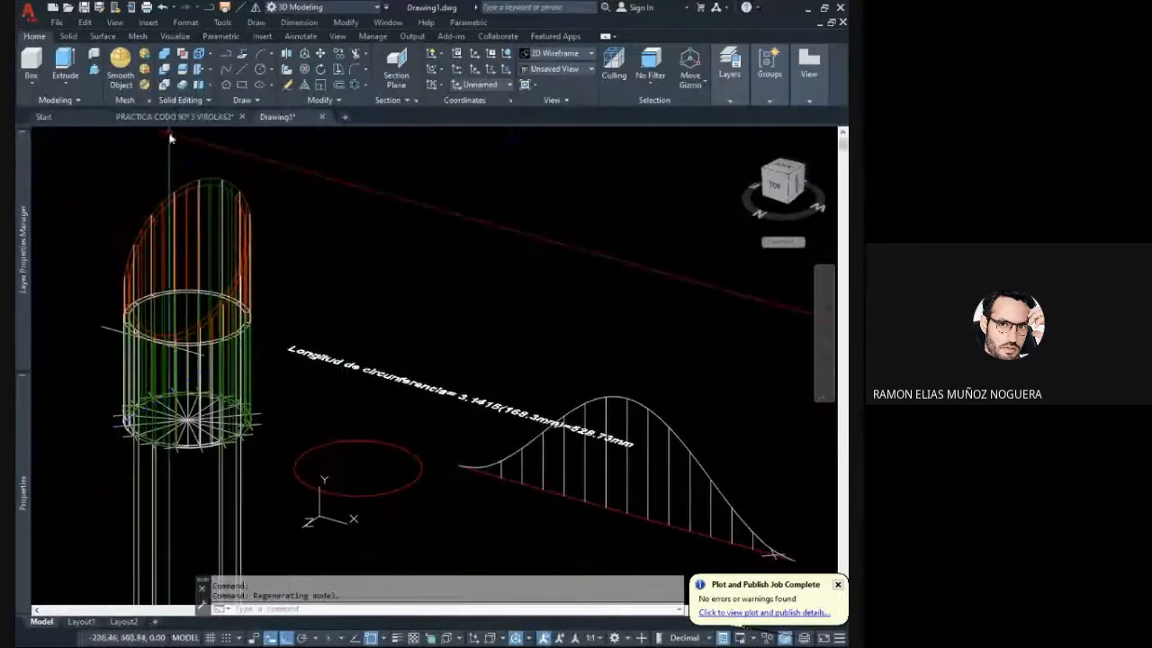
pyautogui.click(144, 207)
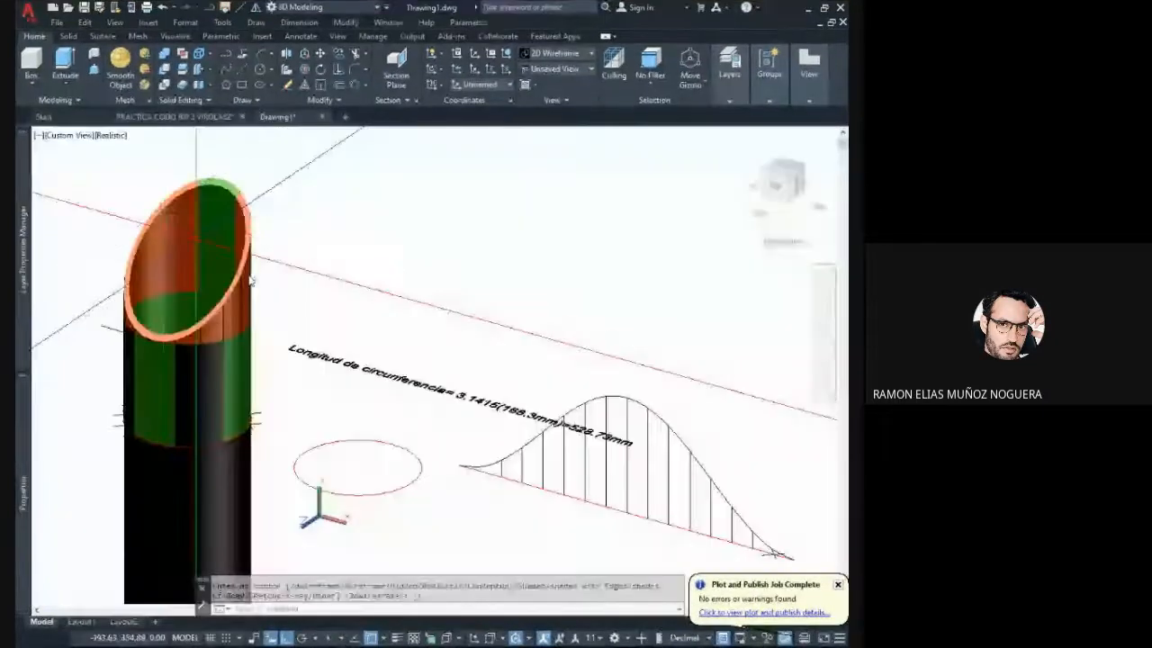
pyautogui.moveTo(373, 339); pyautogui.dragTo(376, 335, button='middle')
pyautogui.keyDown('shift'); pyautogui.moveTo(509, 390); pyautogui.dragTo(479, 357, button='middle'); pyautogui.keyUp('shift')
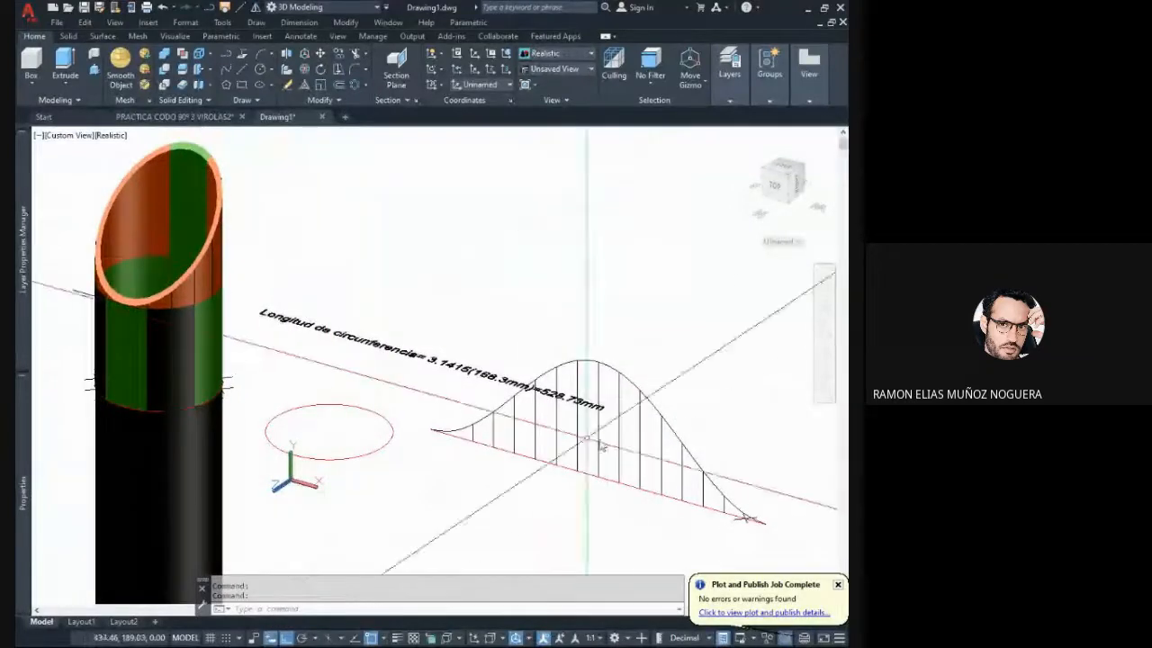
pyautogui.click(761, 529)
pyautogui.press('Escape')
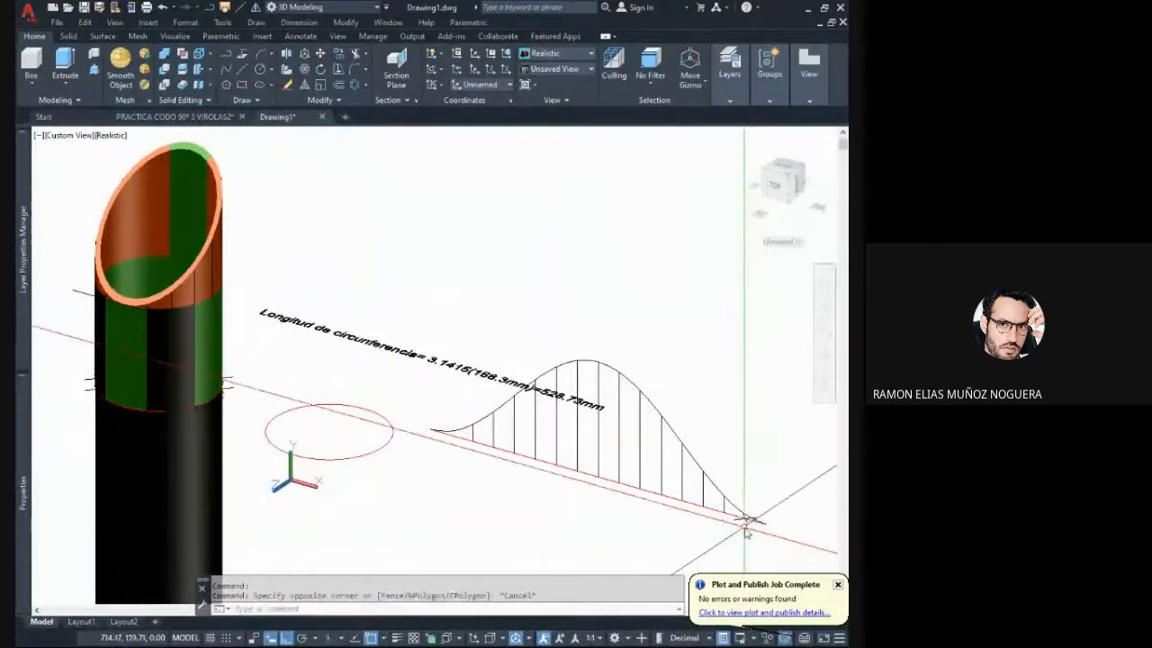
# - Delete all the point markers around the pipe's base circle and at the end of the development
pyautogui.click(744, 522)
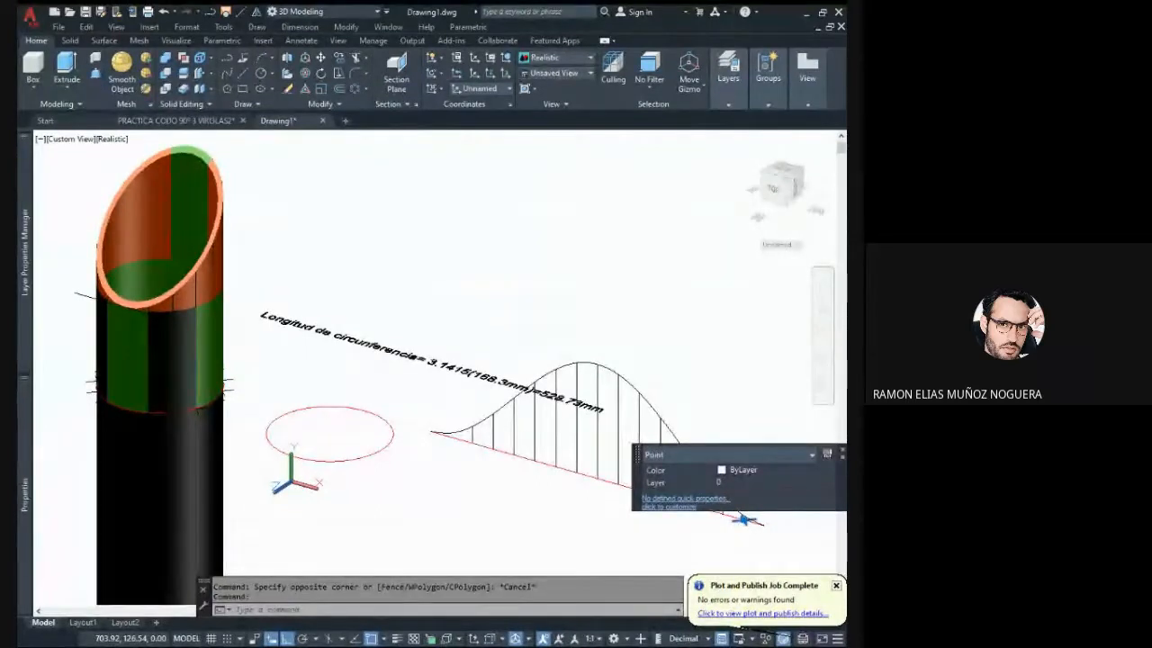
pyautogui.click(743, 412)
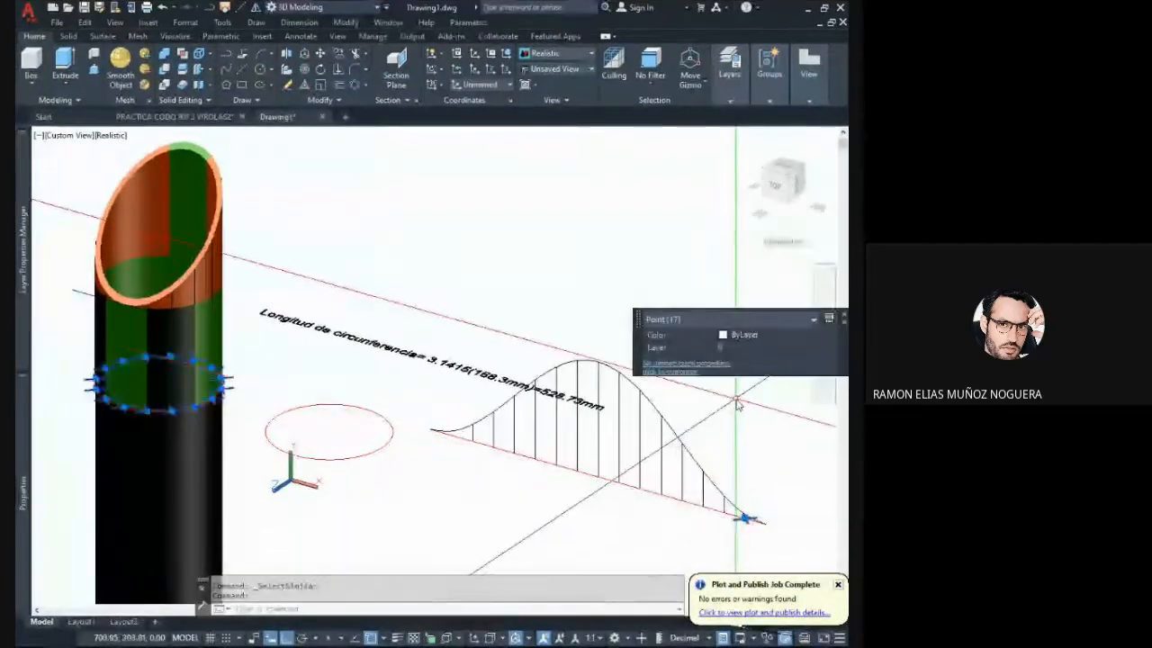
pyautogui.press('Delete')
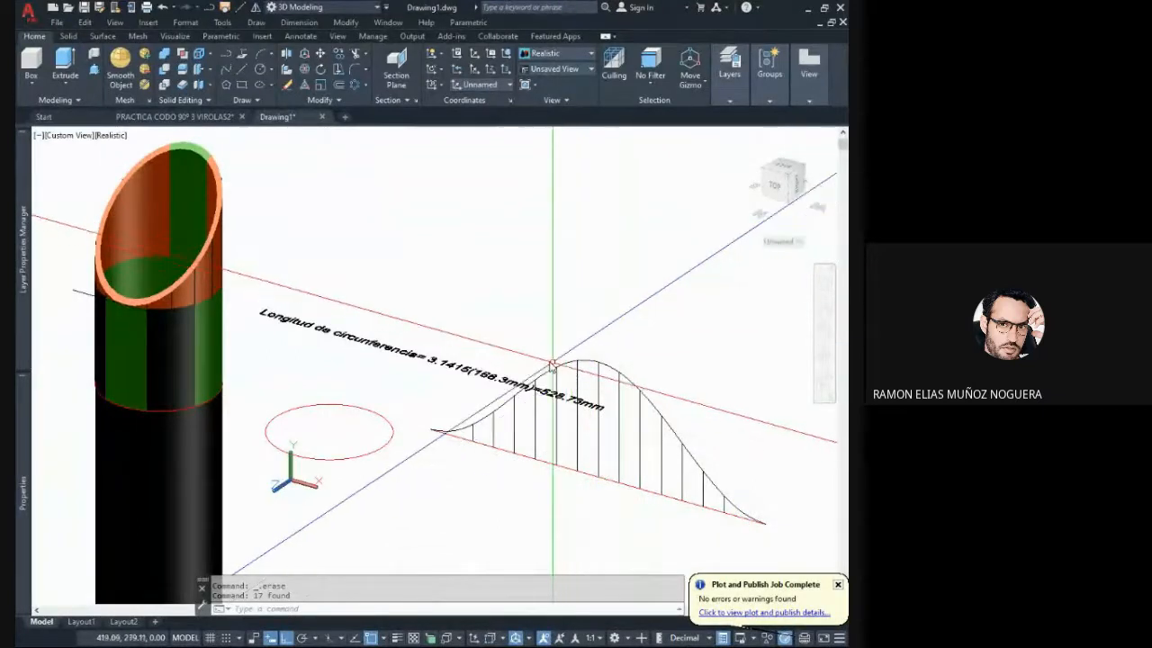
pyautogui.keyDown('shift'); pyautogui.moveTo(329, 288); pyautogui.dragTo(311, 480, button='middle'); pyautogui.keyUp('shift')
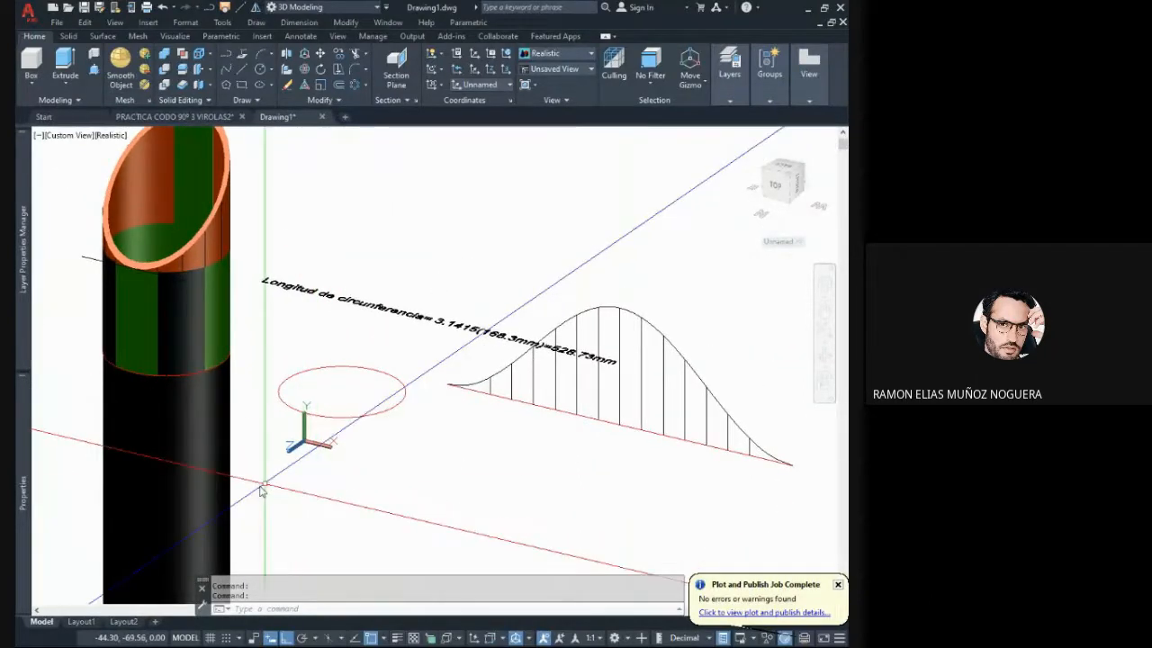
# - Delete the long black cylinder beneath the green lower part of the pipe
pyautogui.click(260, 485)
pyautogui.click(199, 467)
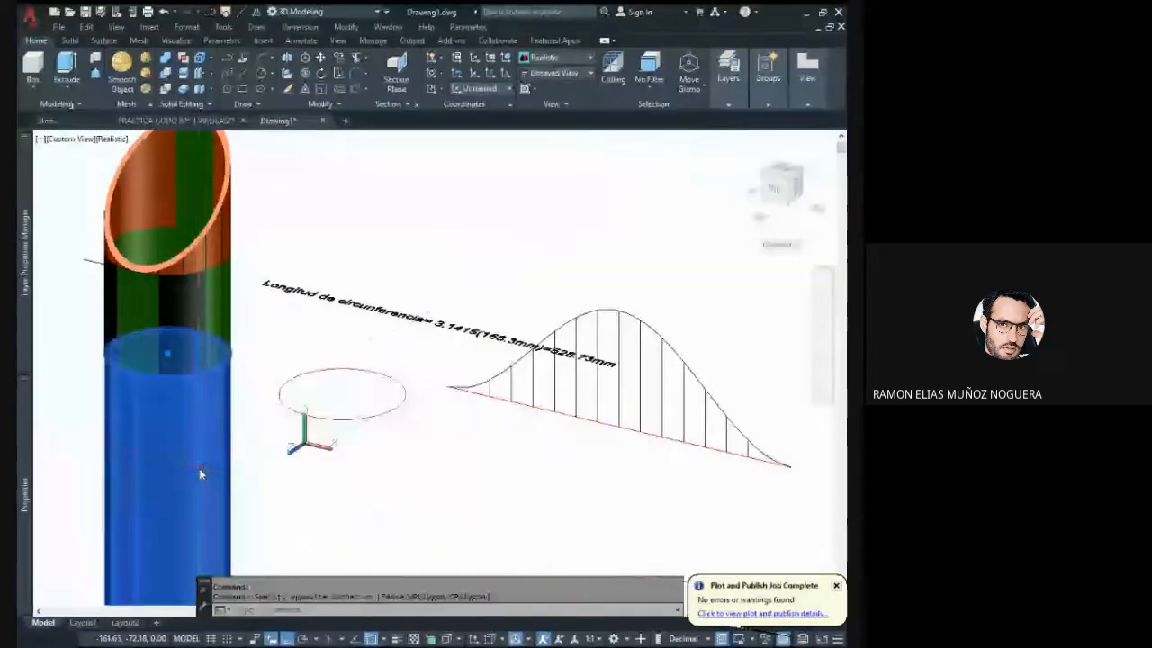
pyautogui.press('Delete')
pyautogui.moveTo(201, 470)
pyautogui.keyDown('shift'); pyautogui.mouseDown(button='middle')
pyautogui.moveTo(270, 386)
pyautogui.moveTo(322, 439)
pyautogui.mouseUp(button='middle'); pyautogui.keyUp('shift')
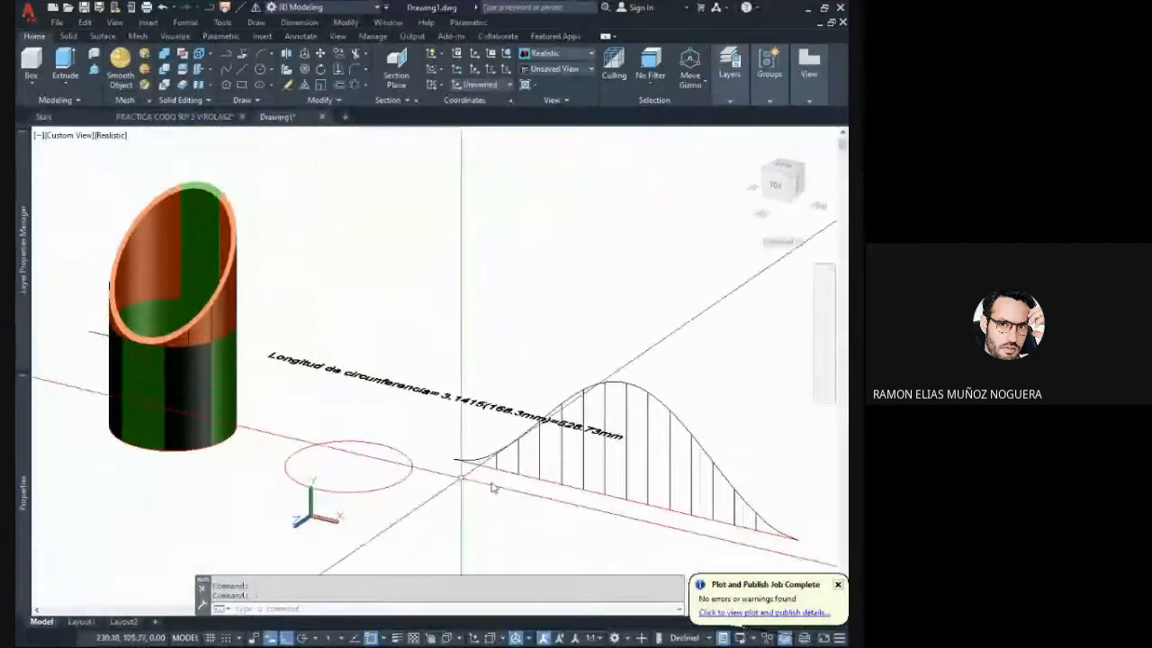
# - Move the whole development, with its curve, verticals and baseline, about 284 mm towards the pipe using Ortho
pyautogui.moveTo(725, 532); pyautogui.dragTo(711, 522, button='middle')
pyautogui.click(789, 541)
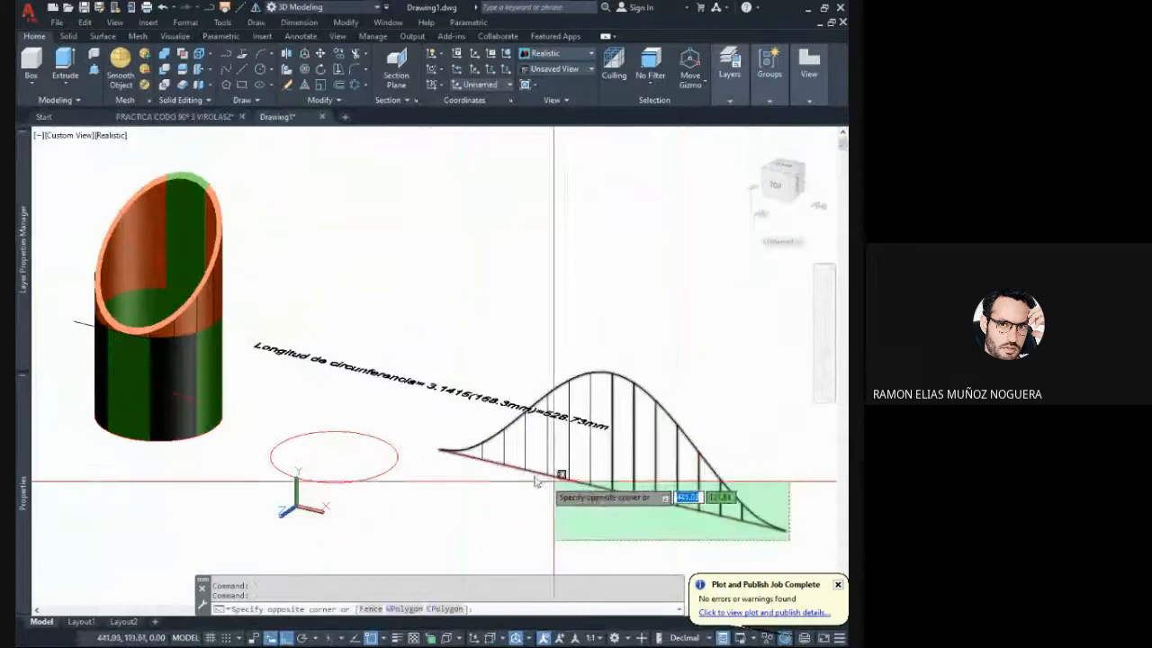
pyautogui.click(444, 447)
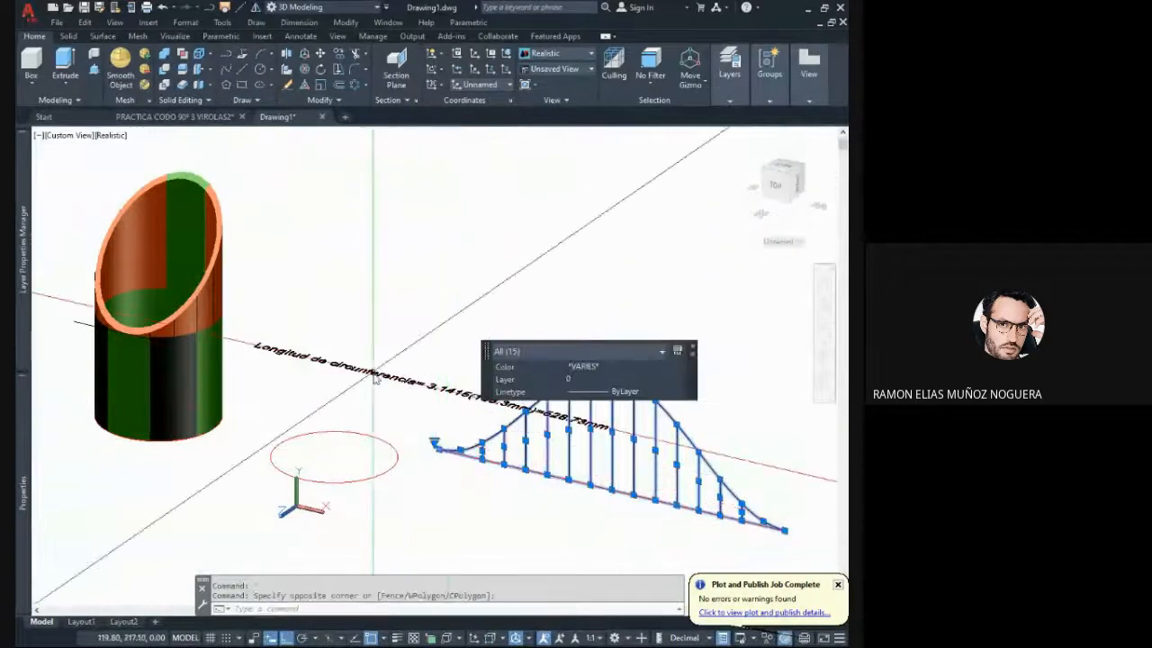
pyautogui.rightClick(376, 353)
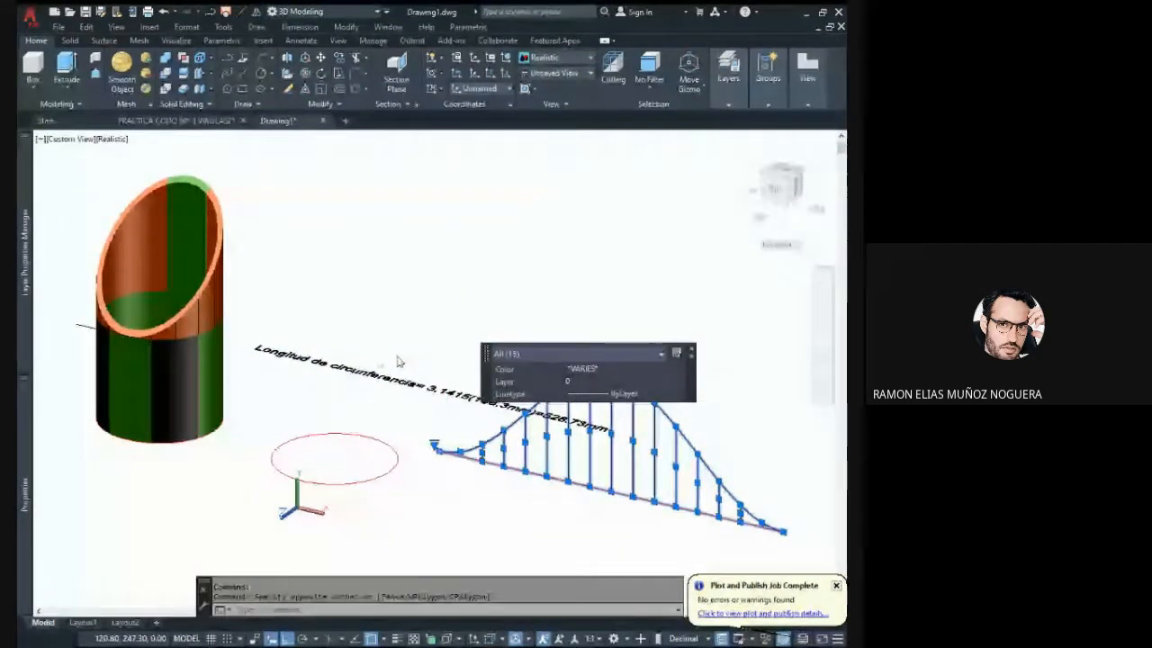
pyautogui.click(409, 149)
pyautogui.click(560, 324)
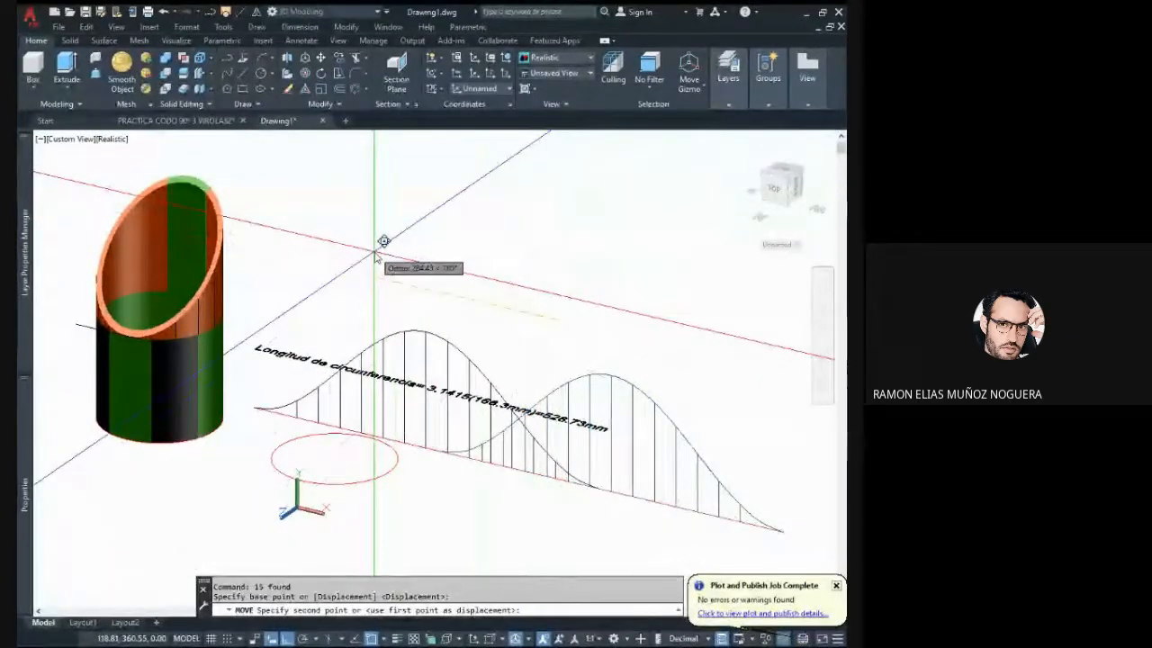
pyautogui.click(376, 257)
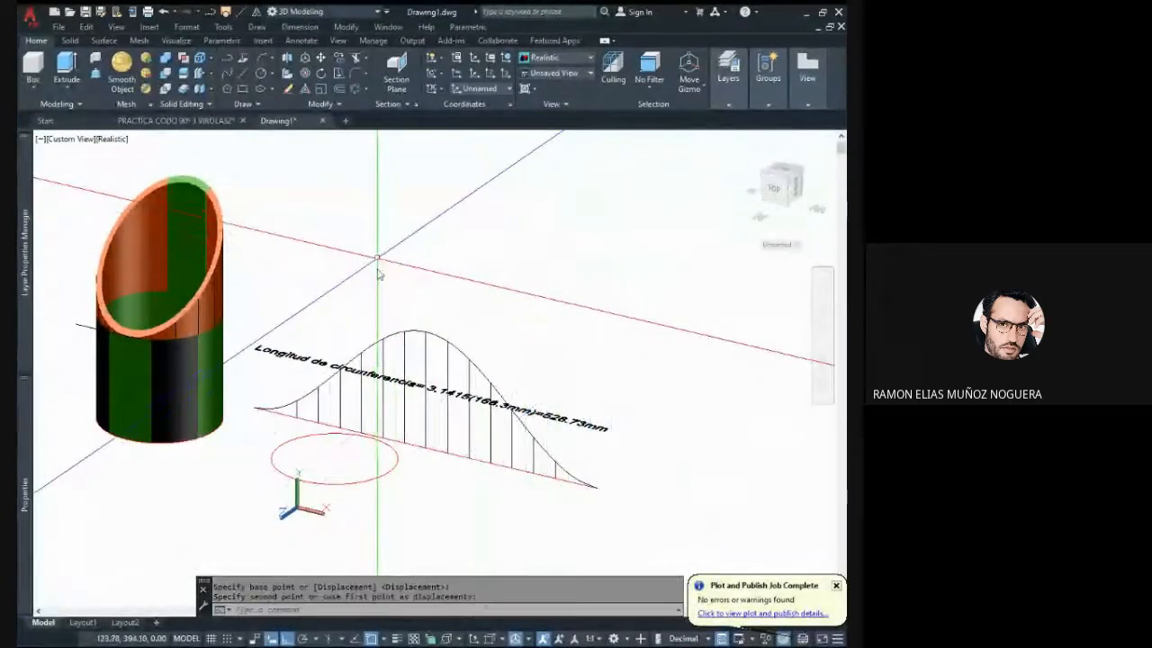
pyautogui.click(240, 240)
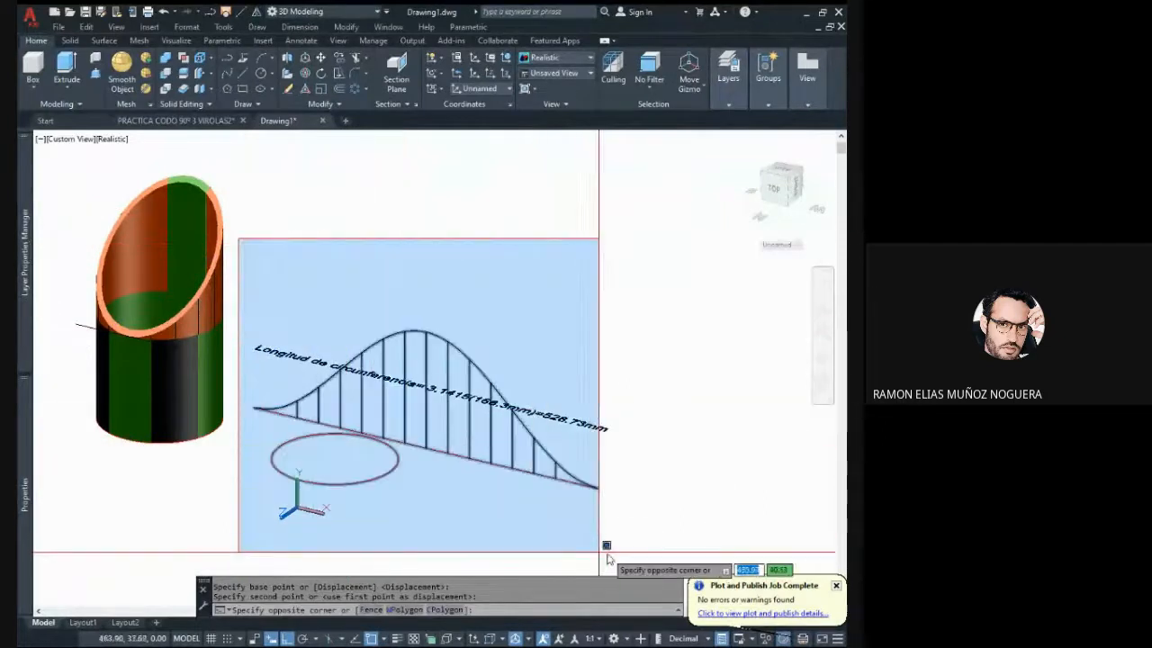
pyautogui.click(608, 551)
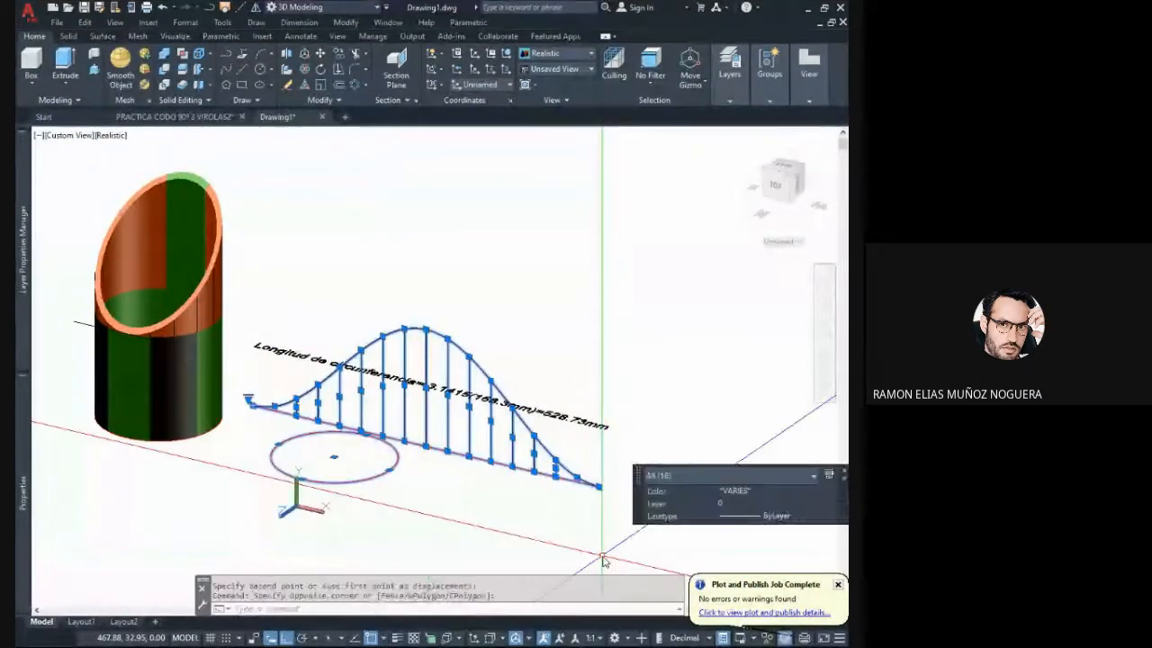
pyautogui.click(444, 368)
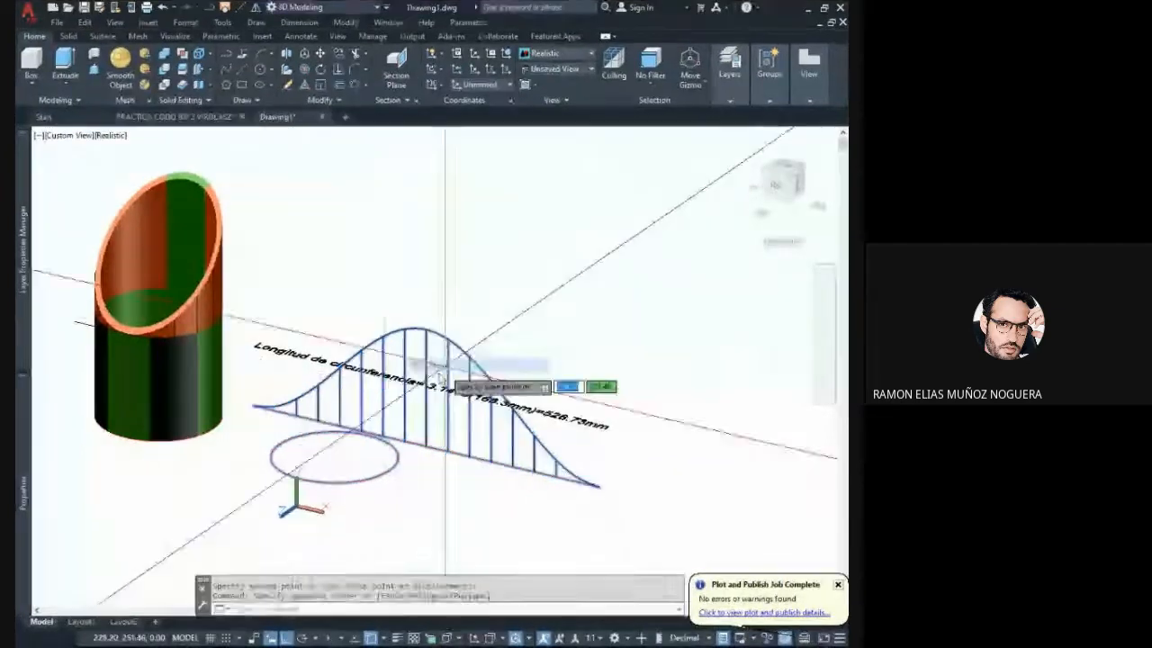
pyautogui.click(249, 408)
pyautogui.scroll(4, 259, 355)
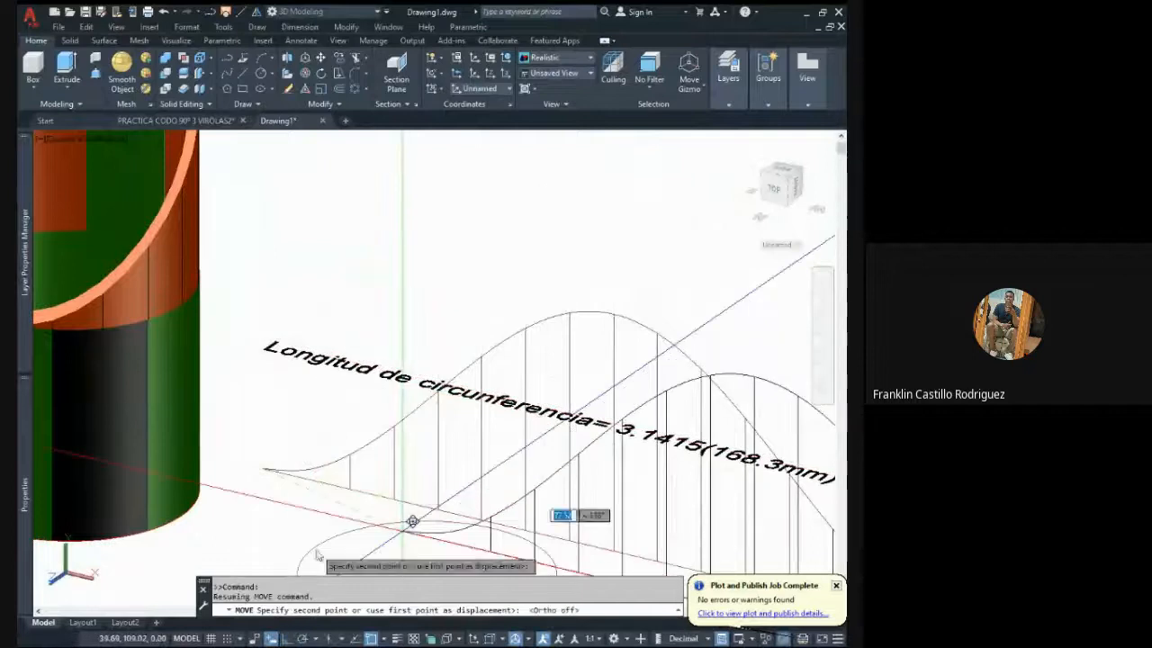
pyautogui.scroll(-4, 412, 522)
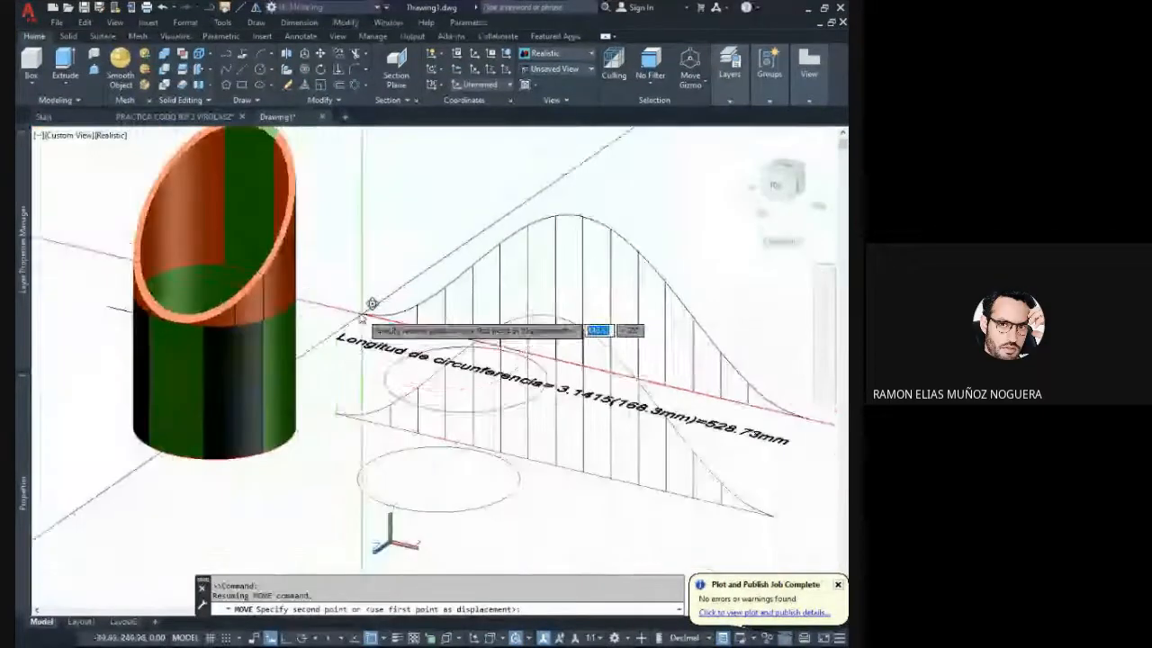
pyautogui.scroll(4, 333, 325)
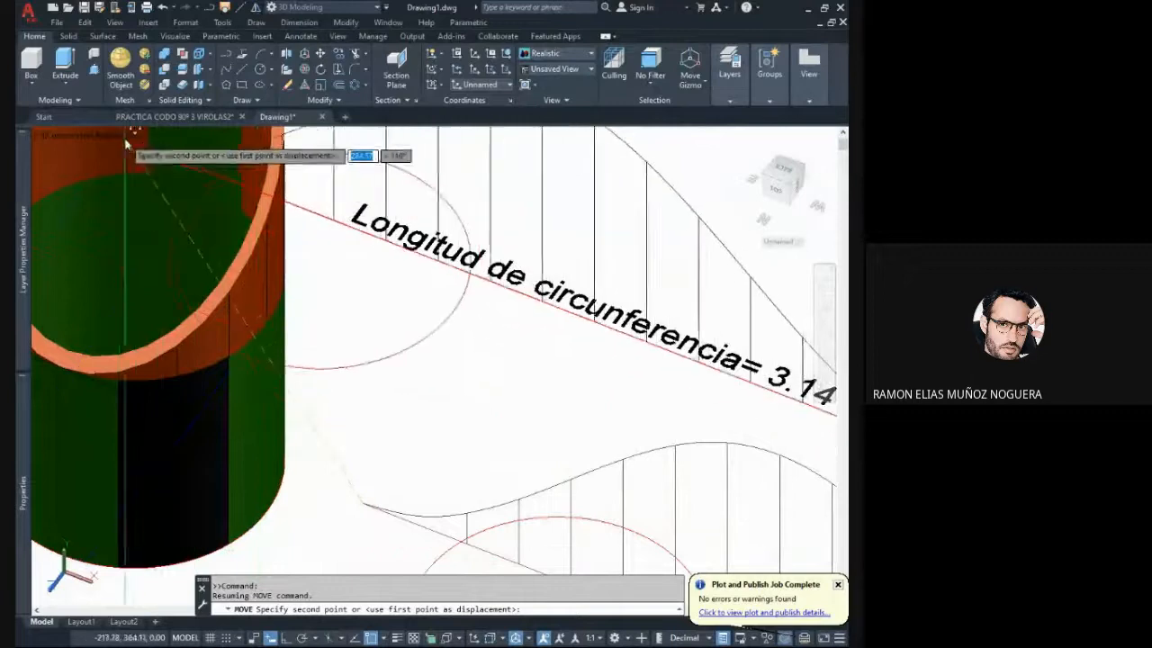
pyautogui.press('Escape')
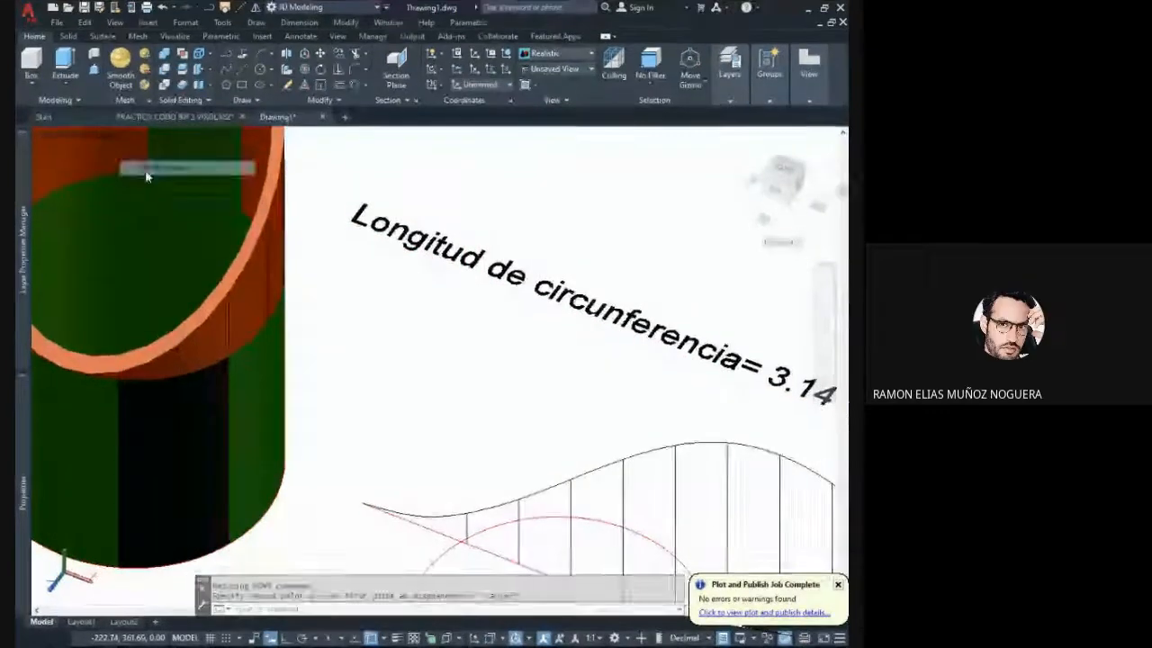
# - Switch the visual style to 2D Wireframe and turn the 3D view to show the start of the development curve
pyautogui.click(147, 176)
pyautogui.scroll(-5, 315, 328)
pyautogui.keyDown('shift'); pyautogui.moveTo(345, 365); pyautogui.dragTo(451, 314, button='middle'); pyautogui.keyUp('shift')
pyautogui.scroll(3, 380, 353)
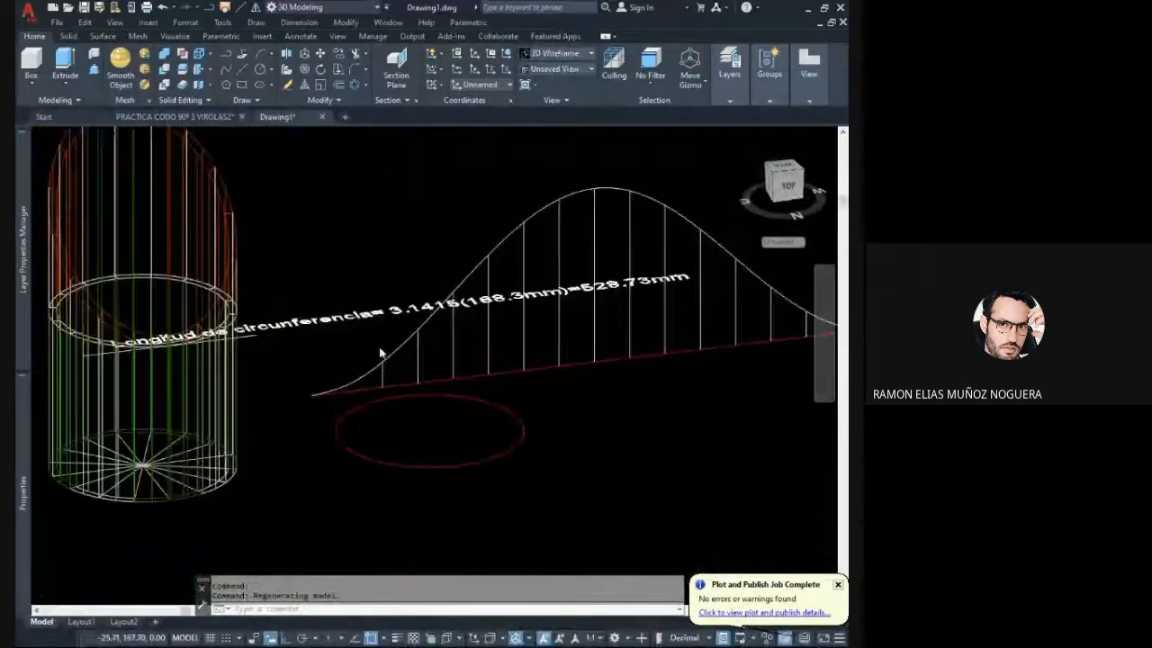
pyautogui.scroll(3, 380, 353)
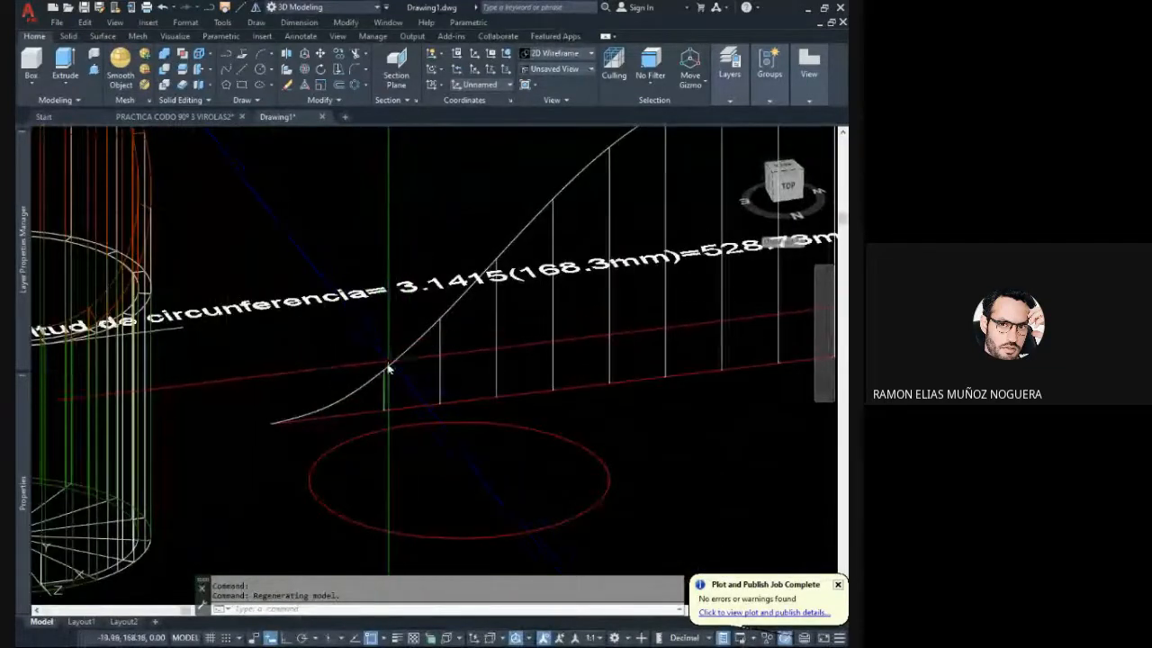
# - Draw connected straight lines from the development's start point through the upper ends of its first three verticals
pyautogui.click(241, 74)
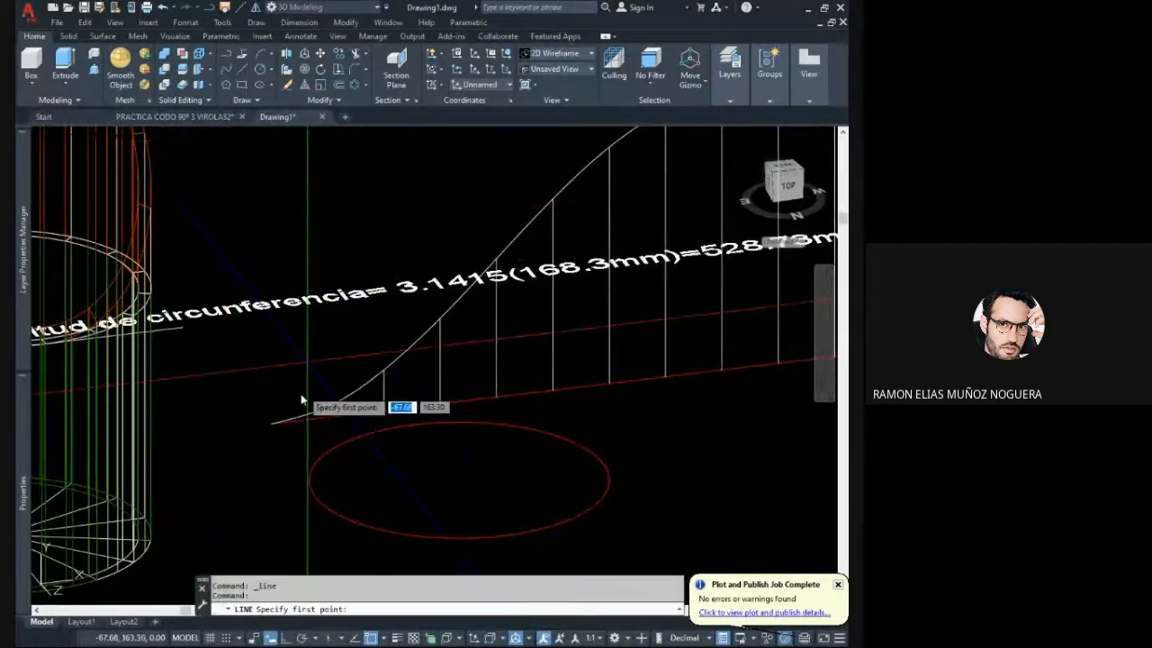
pyautogui.click(271, 422)
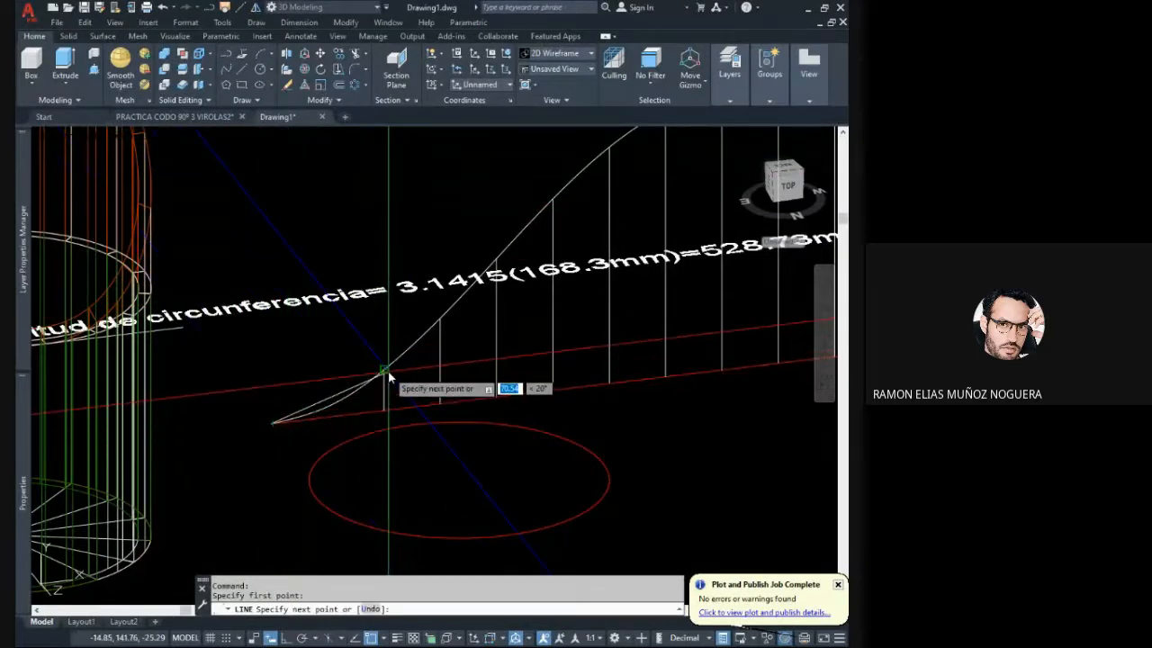
pyautogui.click(383, 370)
pyautogui.click(439, 321)
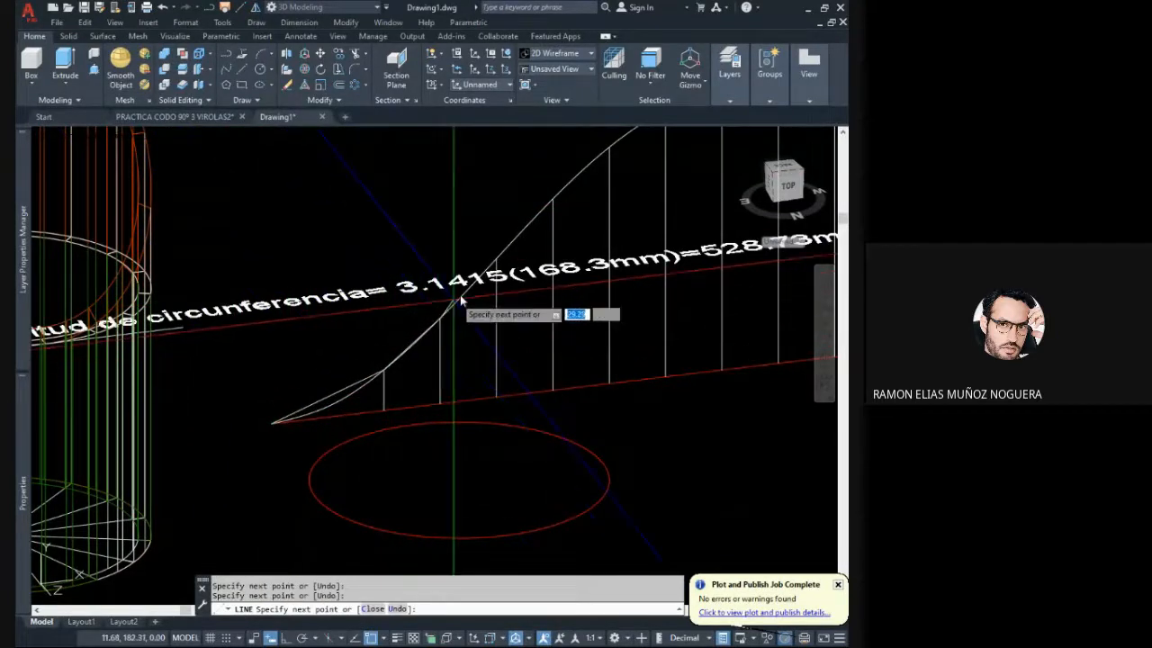
pyautogui.click(496, 259)
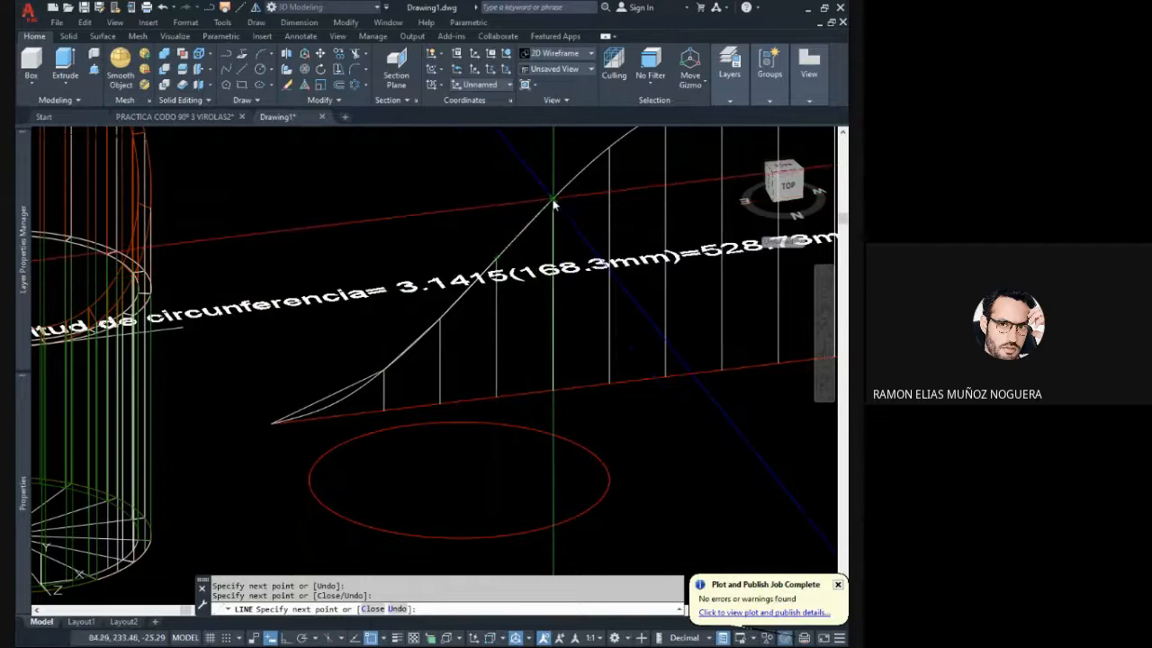
pyautogui.press('Escape')
pyautogui.moveTo(545, 216); pyautogui.dragTo(513, 251, button='middle')
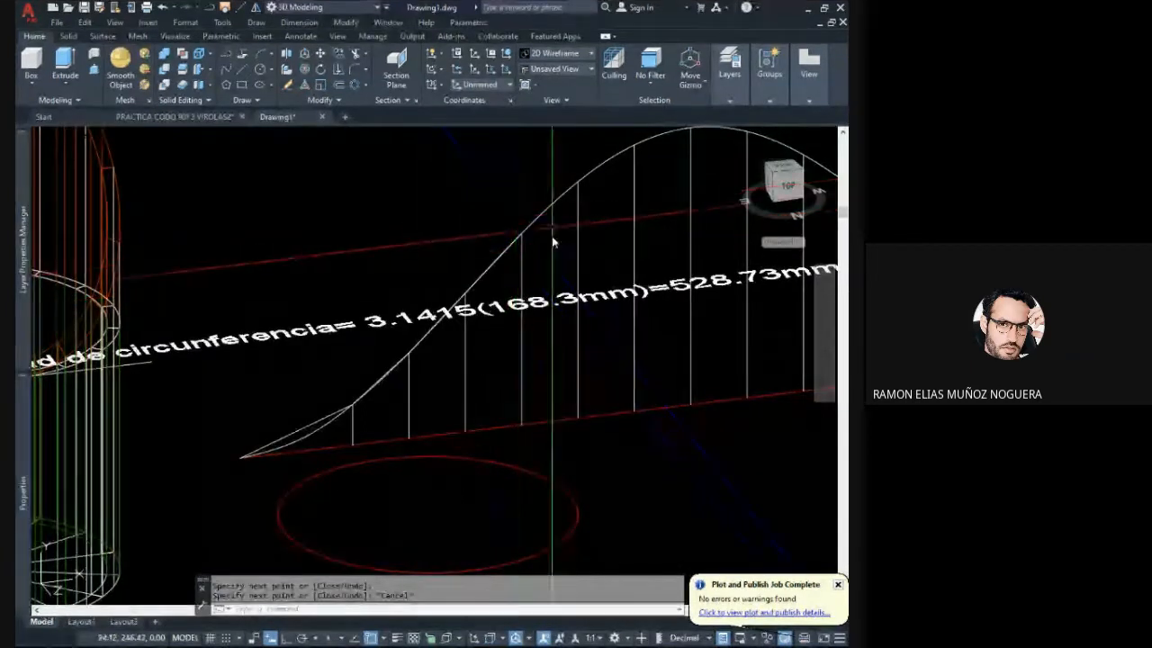
# - Erase the straight segments drawn along the start of the development curve, including the first one from its start point
pyautogui.click(307, 422)
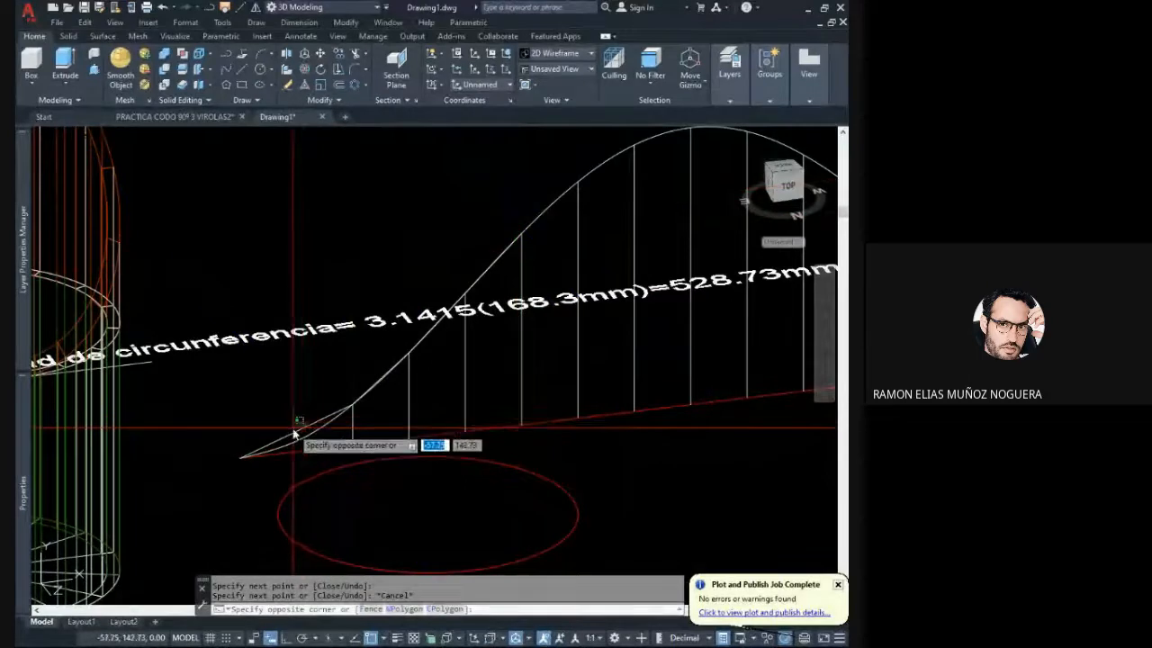
pyautogui.click(296, 432)
pyautogui.click(296, 431)
pyautogui.click(268, 398)
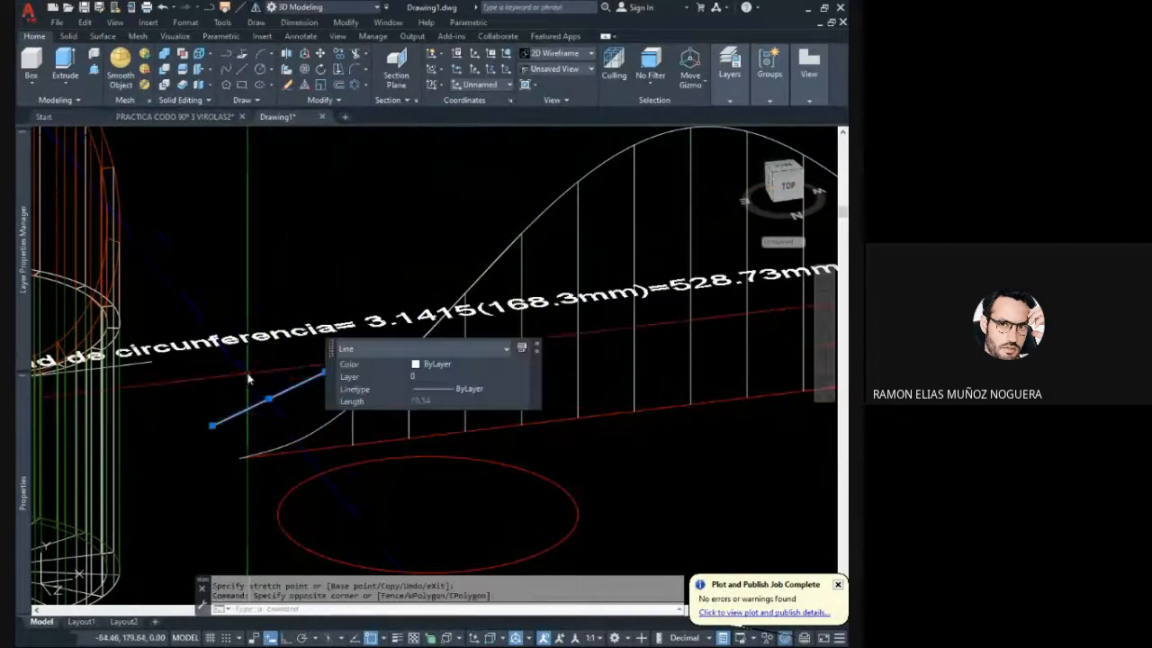
pyautogui.press('Delete')
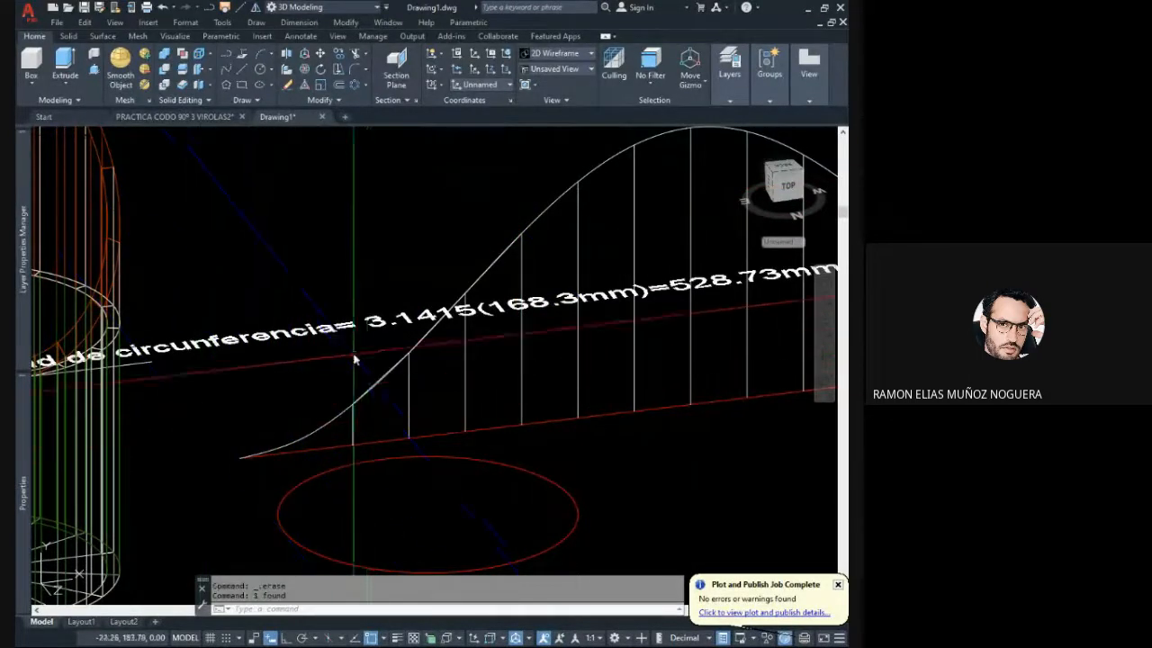
pyautogui.scroll(5, 373, 384)
pyautogui.click(412, 467)
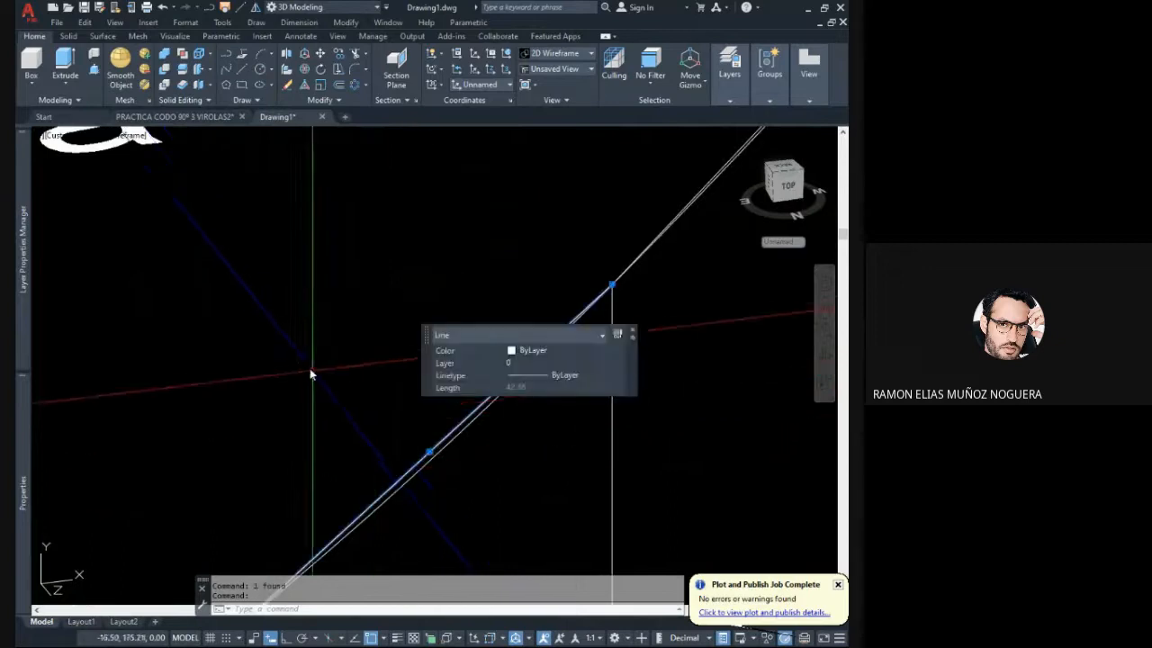
pyautogui.press('Delete')
pyautogui.scroll(-3, 395, 321)
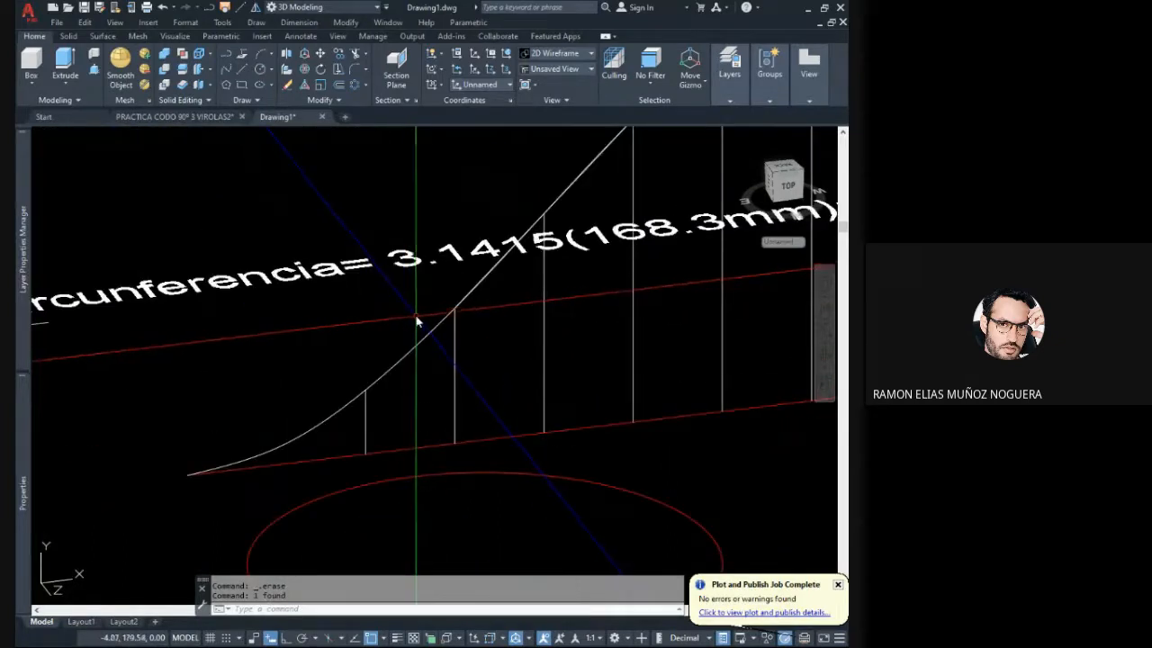
pyautogui.scroll(-5, 396, 406)
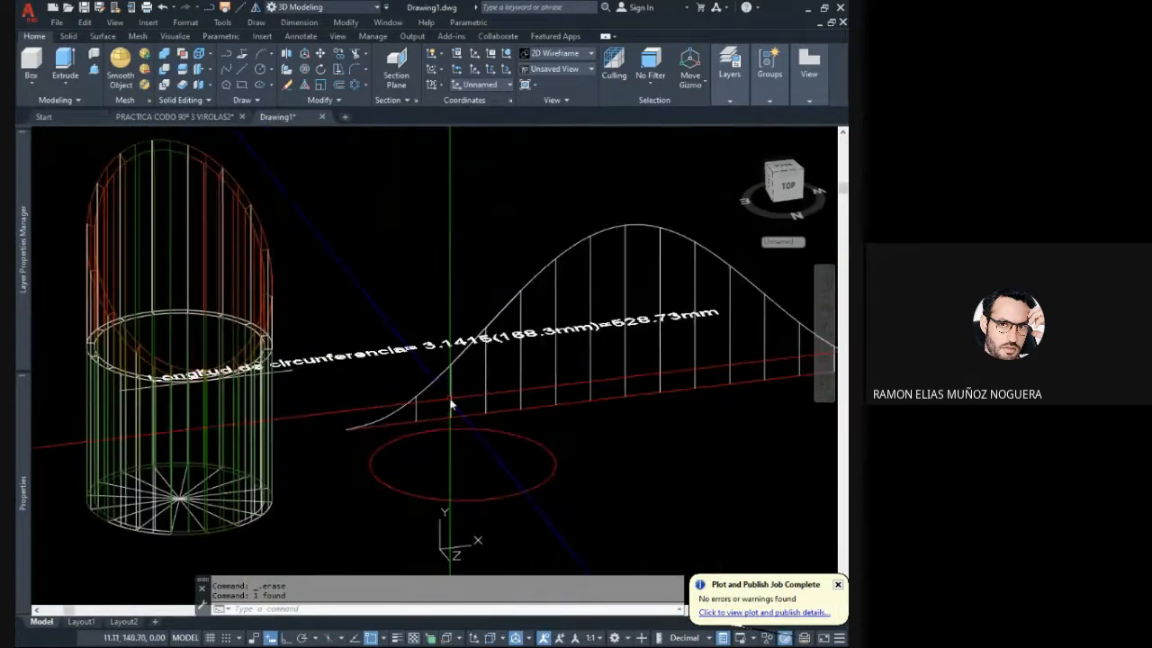
pyautogui.moveTo(465, 407); pyautogui.dragTo(446, 410, button='middle')
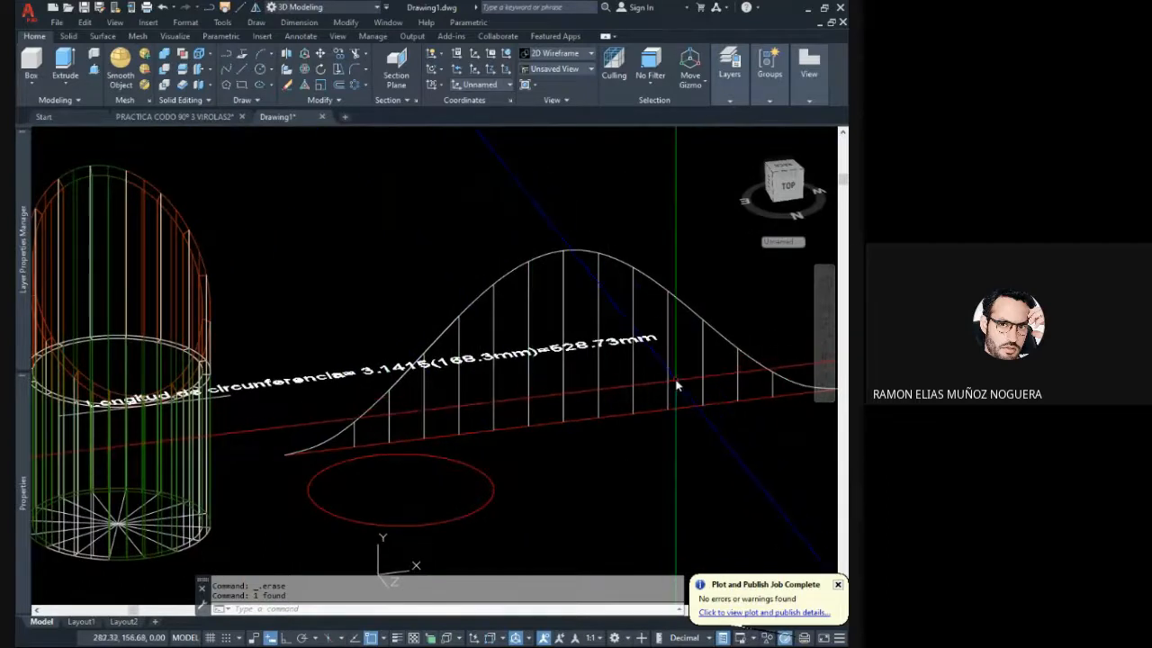
pyautogui.click(454, 376)
pyautogui.press('Escape')
pyautogui.press('Escape')
pyautogui.scroll(3, 444, 371)
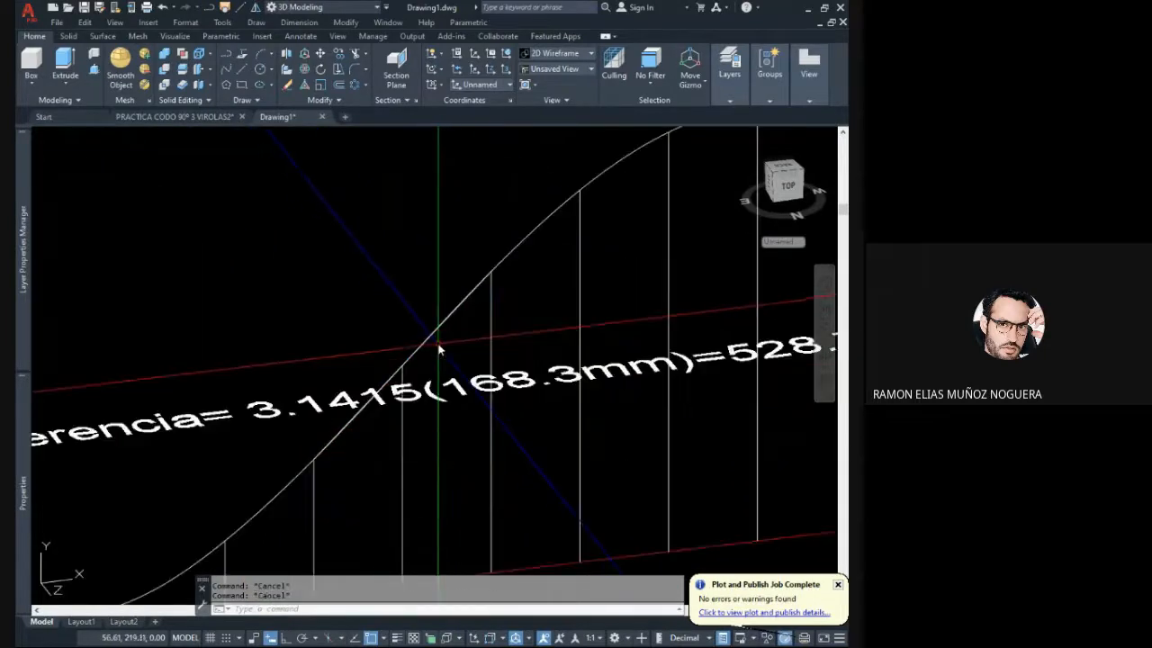
pyautogui.scroll(-4, 431, 324)
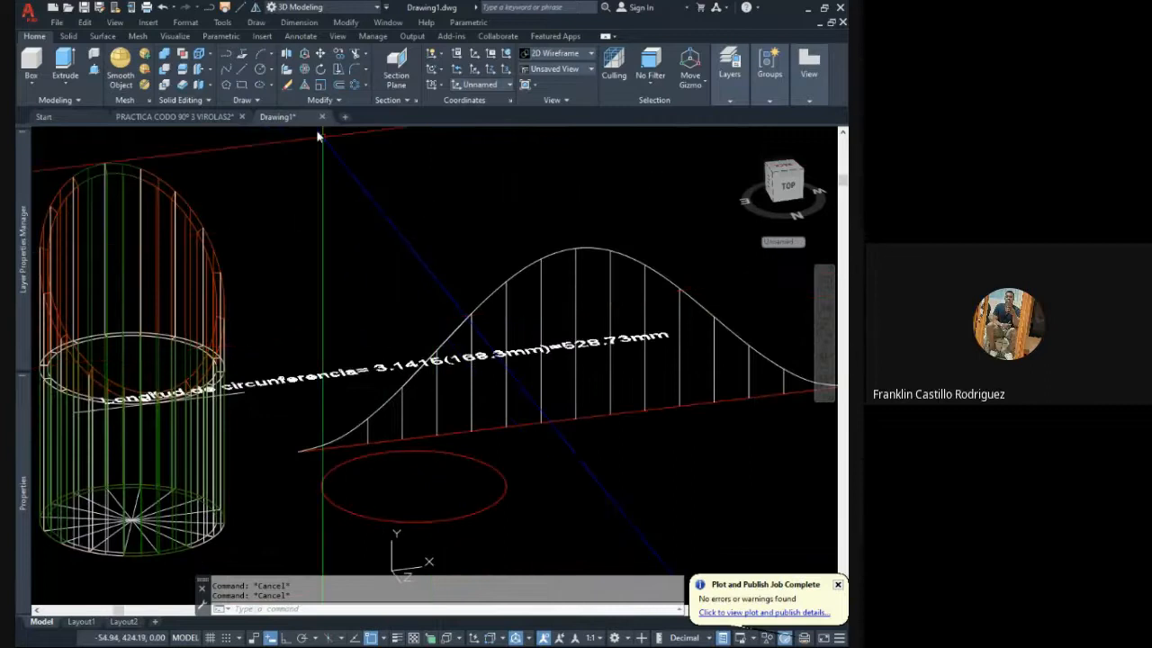
pyautogui.click(242, 72)
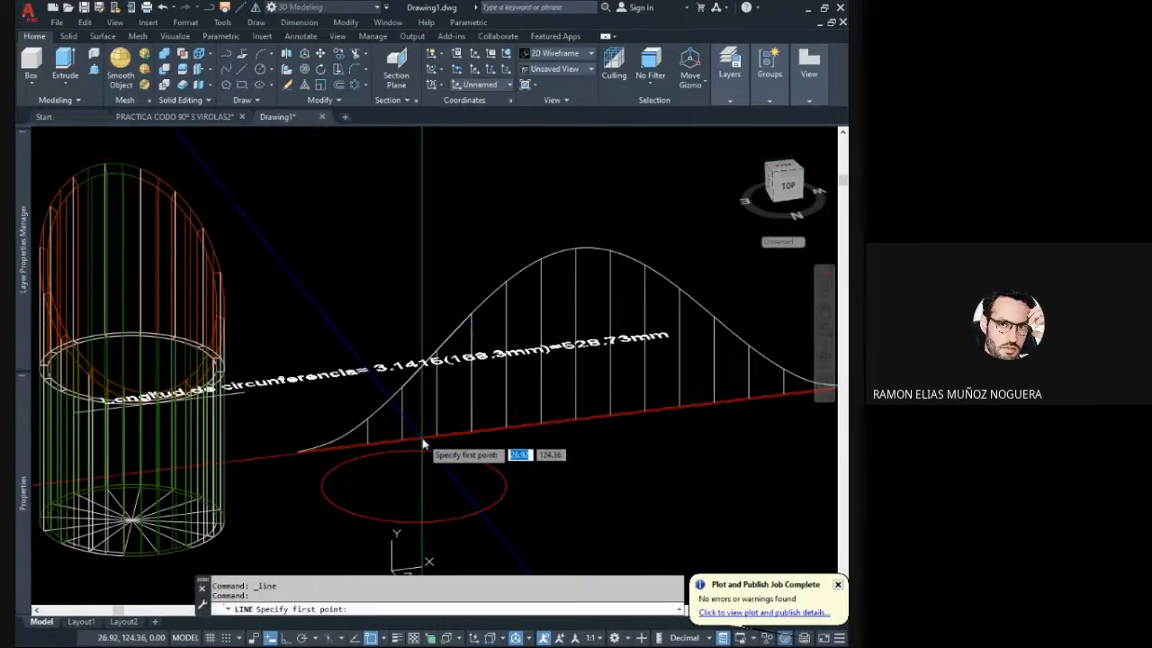
pyautogui.press('Escape')
pyautogui.press('Escape')
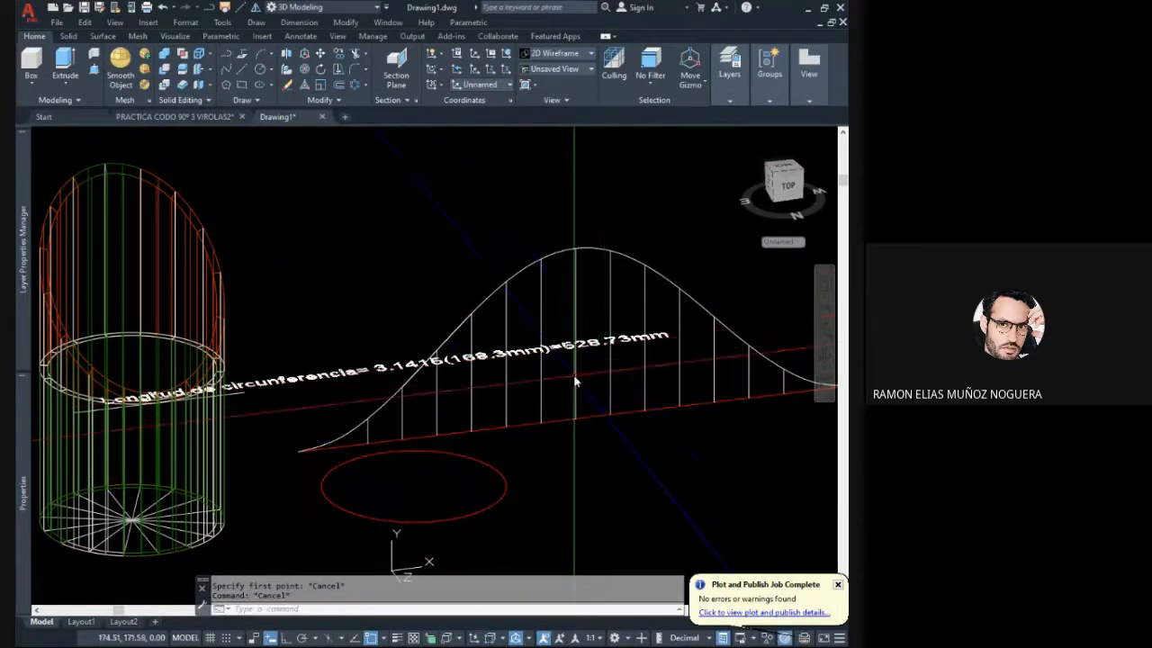
pyautogui.scroll(-2, 504, 396)
pyautogui.scroll(3, 483, 400)
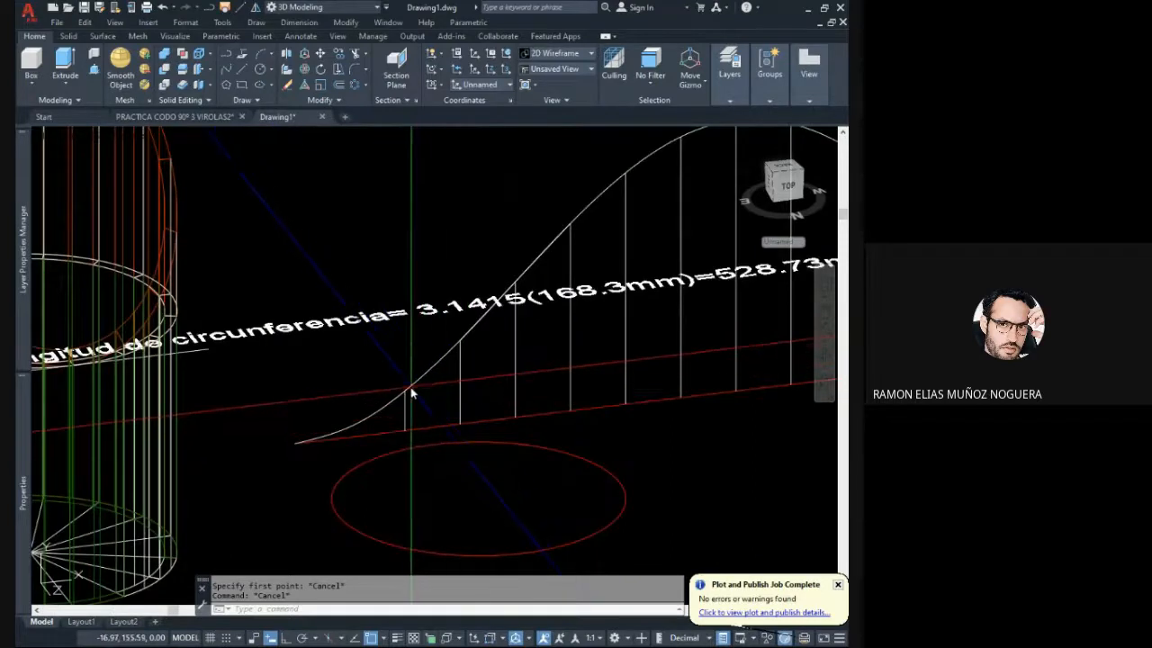
pyautogui.click(431, 389)
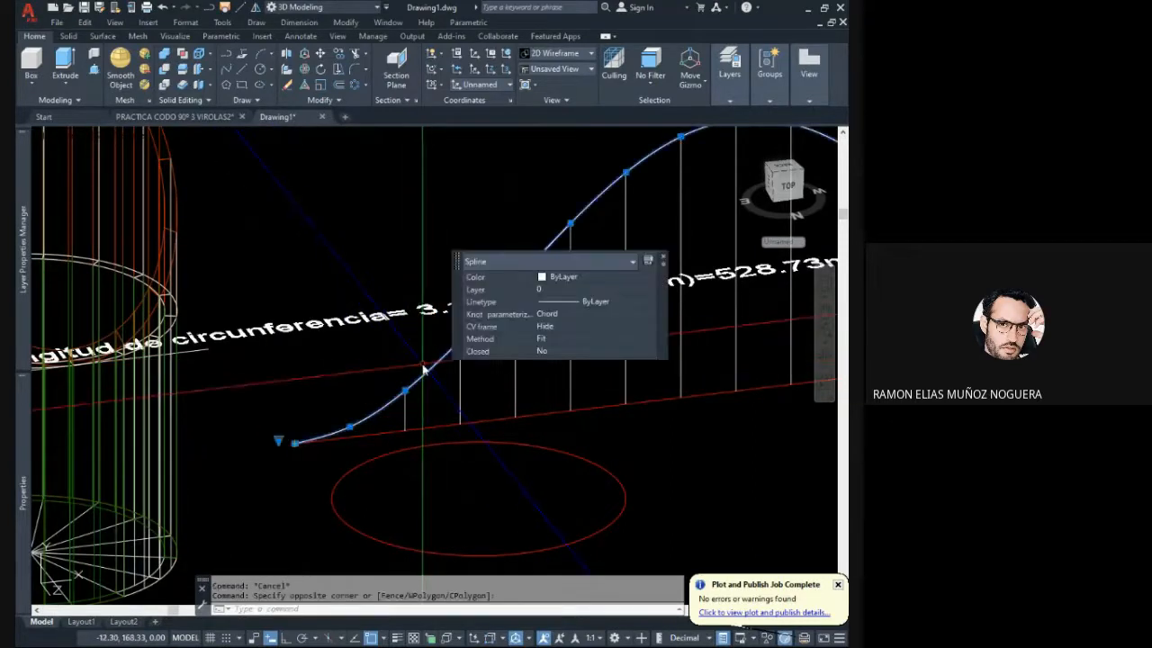
pyautogui.press('Escape')
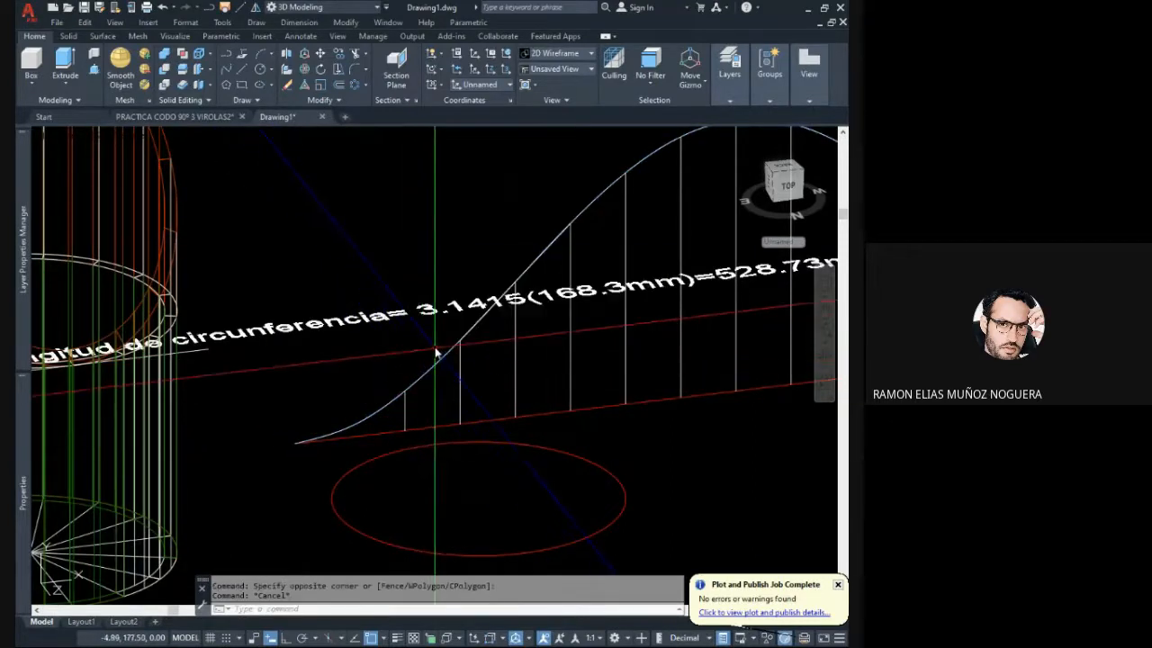
pyautogui.click(241, 72)
pyautogui.press('Escape')
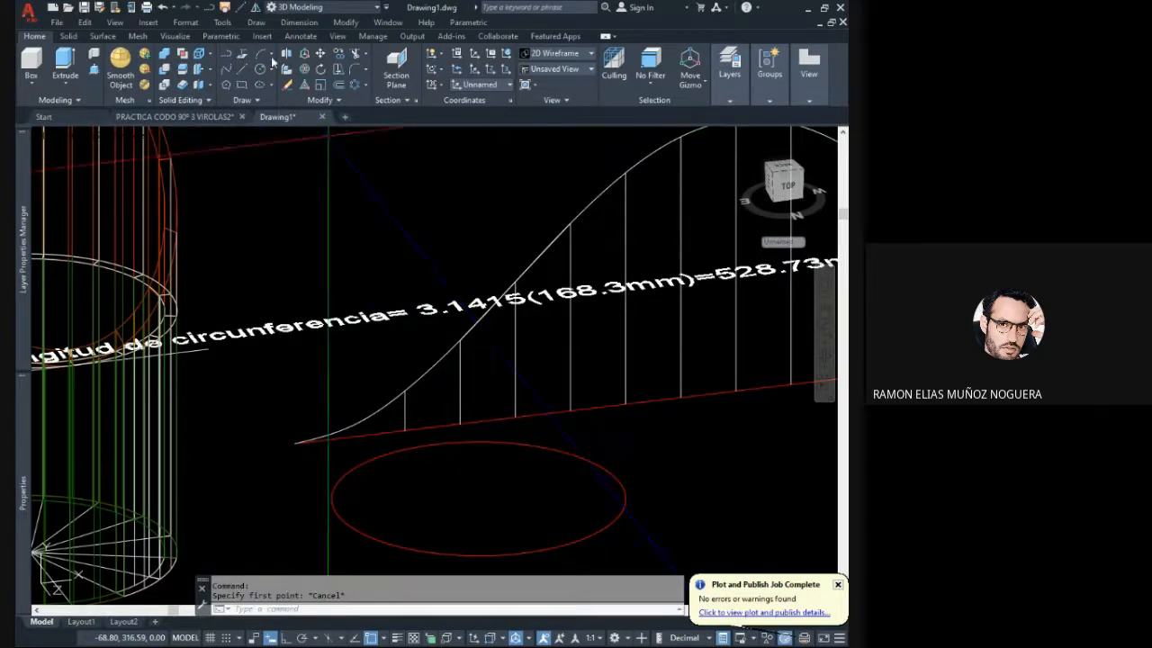
# - Draw connected straight lines from the development's start point through the upper ends of its second, fourth and sixth verticals
pyautogui.click(271, 57)
pyautogui.click(298, 446)
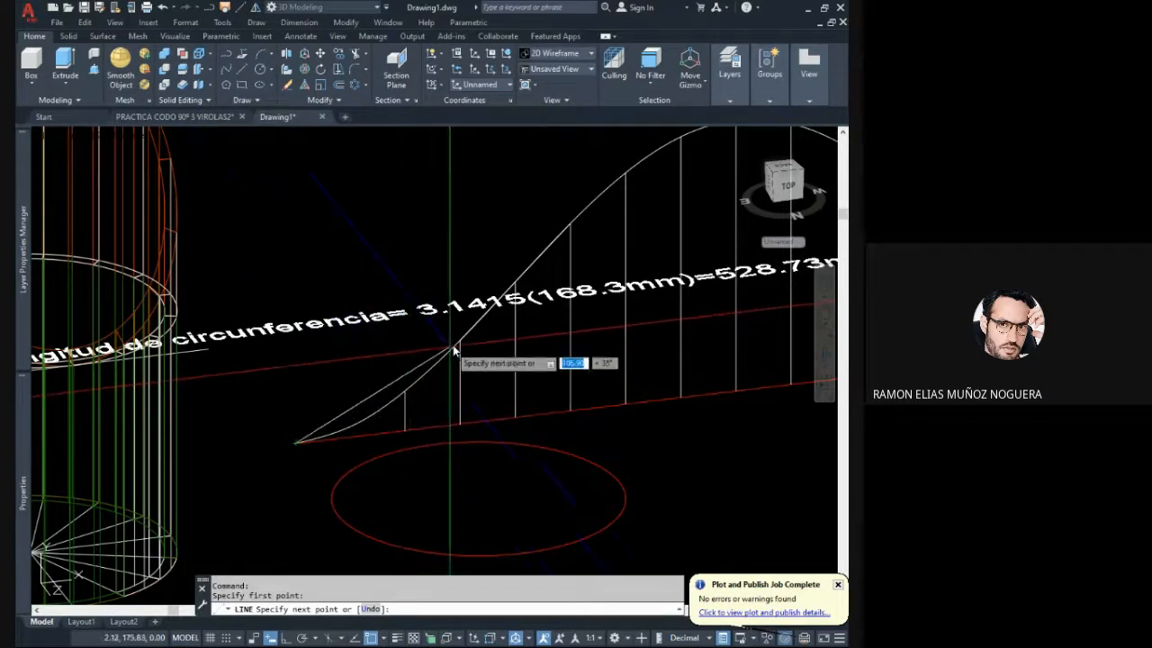
pyautogui.moveTo(458, 356); pyautogui.dragTo(451, 376, button='middle')
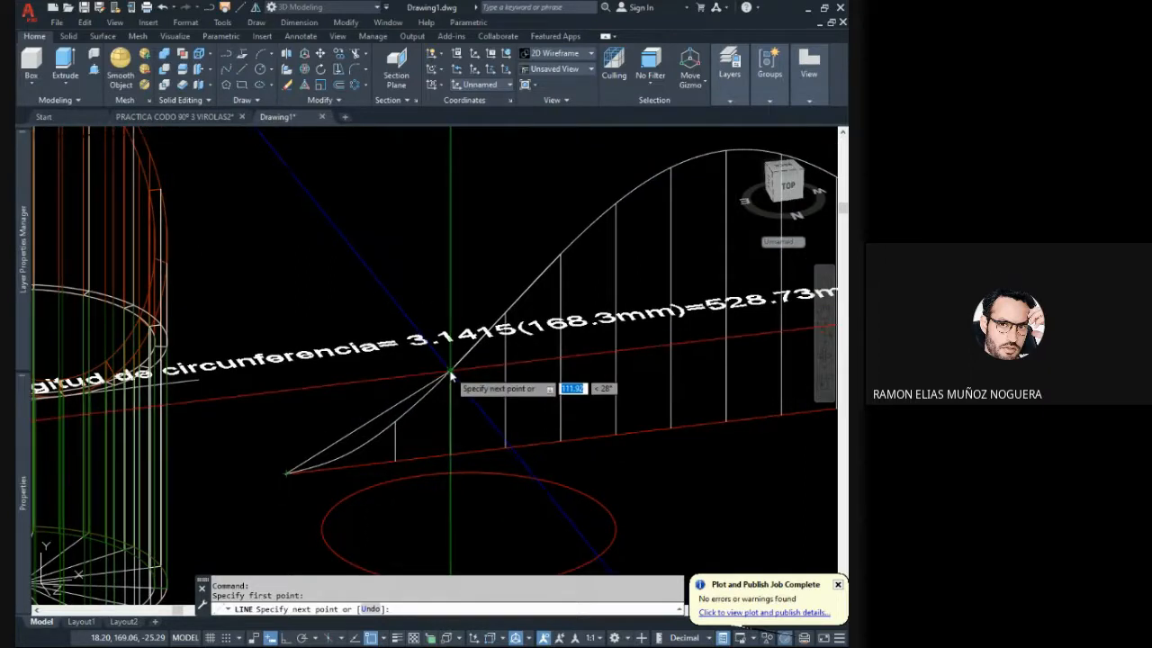
pyautogui.click(450, 370)
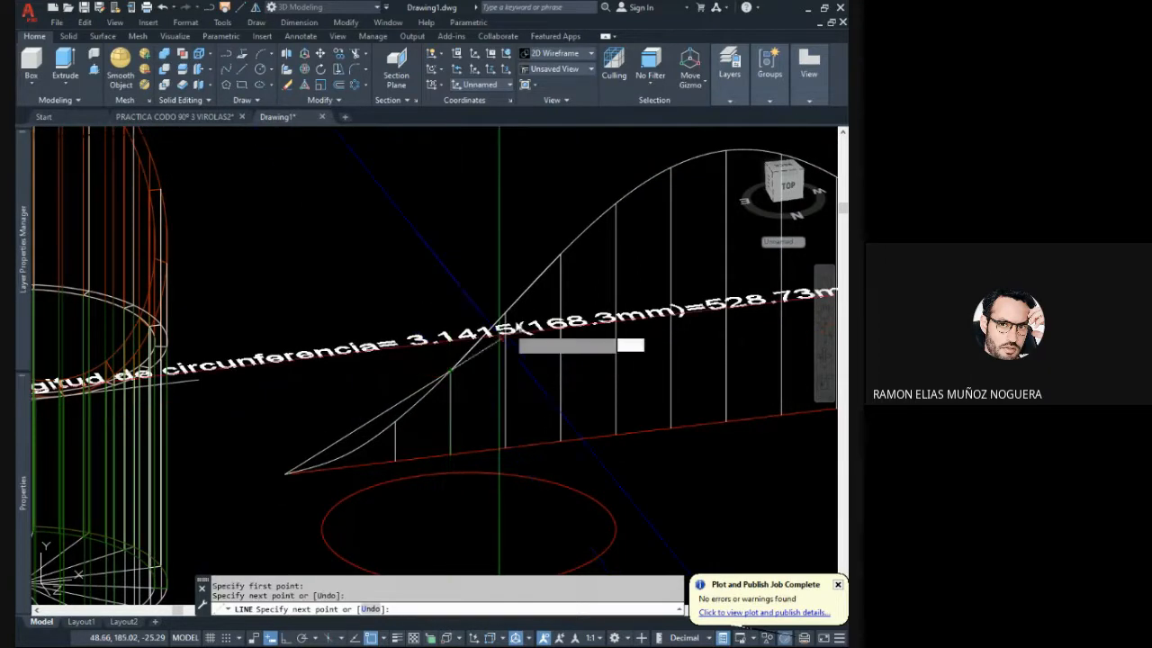
pyautogui.click(561, 256)
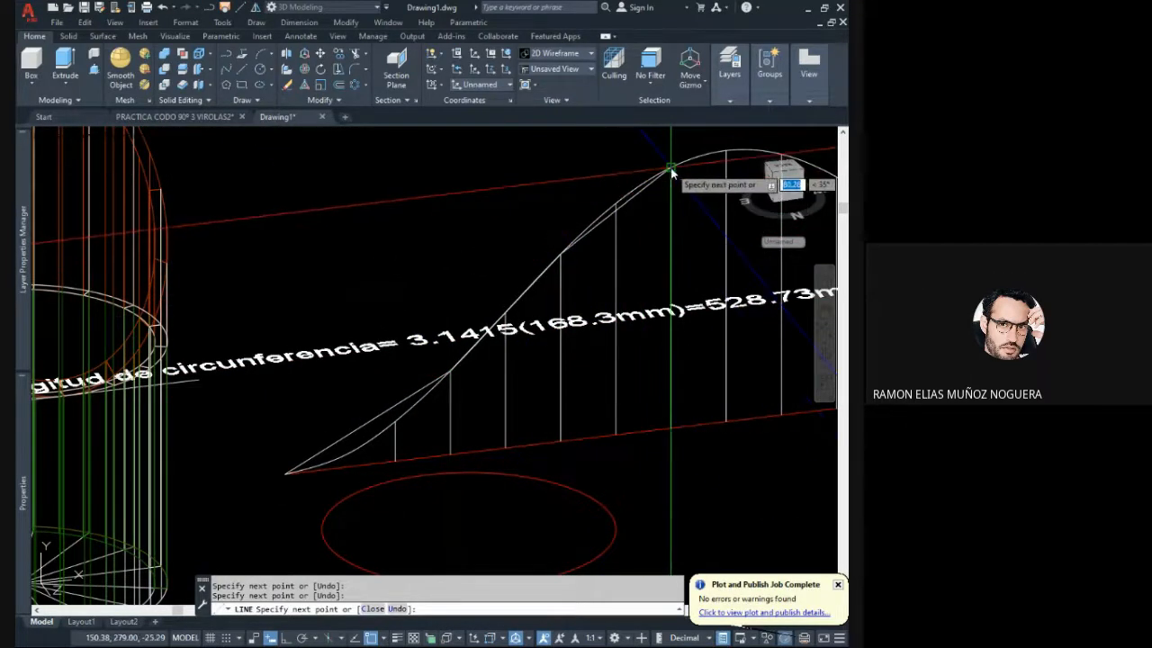
pyautogui.click(672, 170)
pyautogui.moveTo(631, 191); pyautogui.dragTo(591, 209, button='middle')
pyautogui.press('Escape')
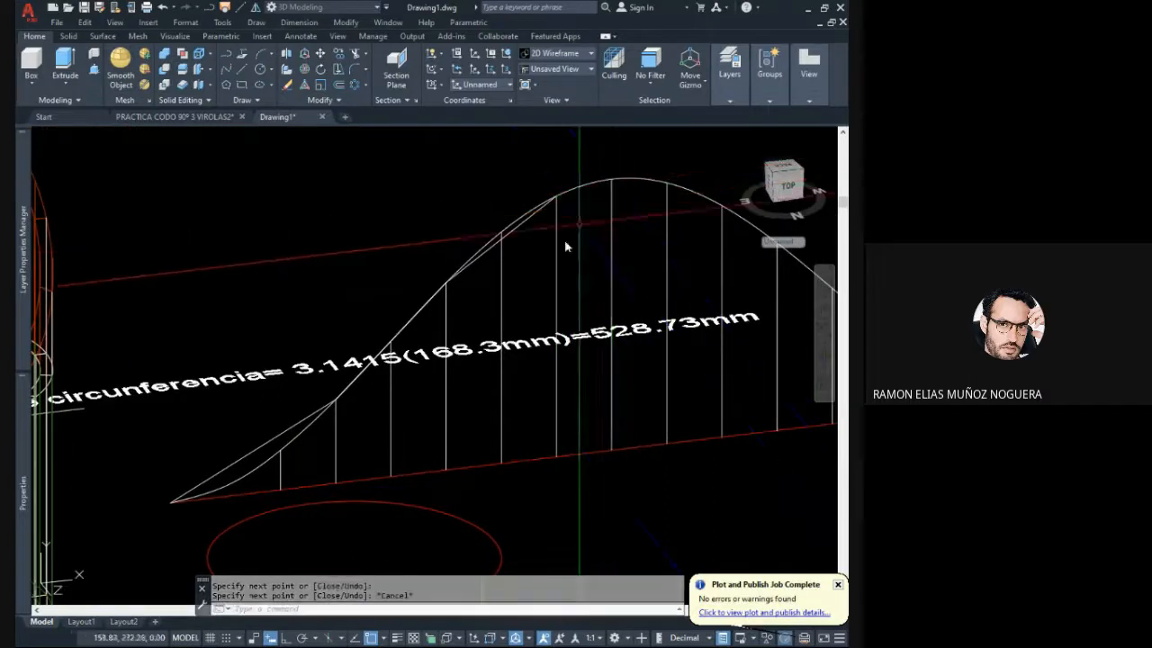
# - Draw two connected straight lines from the development's start point through an intermediate point on the curve to the first vertical's upper end
pyautogui.moveTo(439, 367)
pyautogui.keyDown('shift'); pyautogui.mouseDown(button='middle')
pyautogui.moveTo(393, 405)
pyautogui.moveTo(300, 444)
pyautogui.moveTo(352, 405)
pyautogui.mouseUp(button='middle'); pyautogui.keyUp('shift')
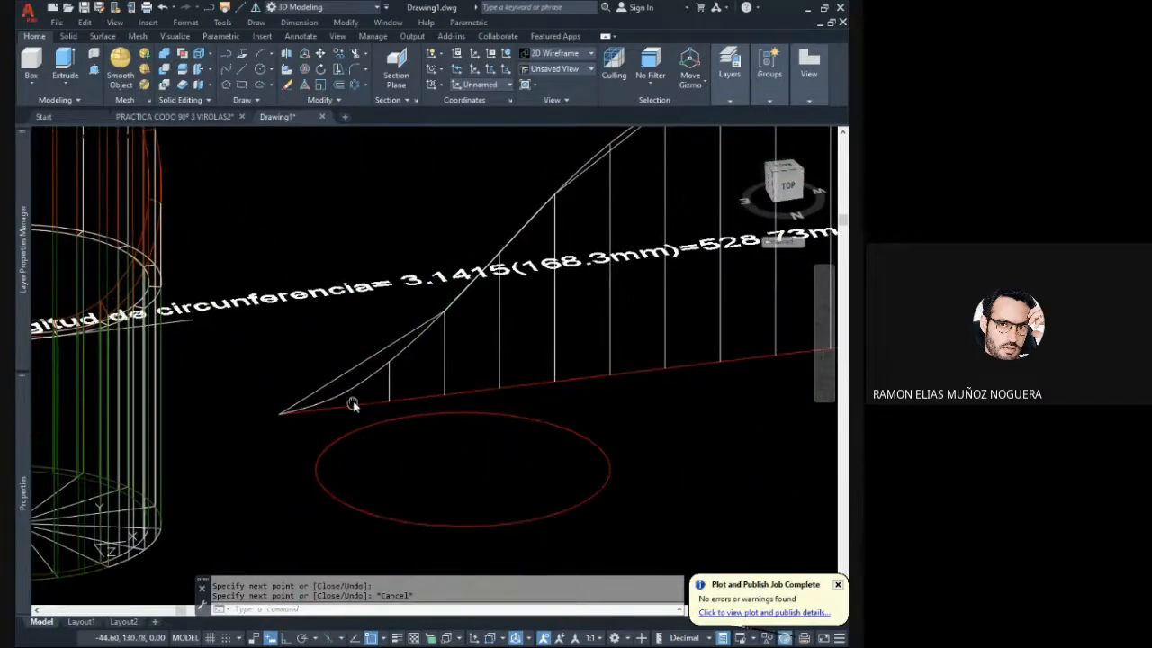
pyautogui.click(242, 69)
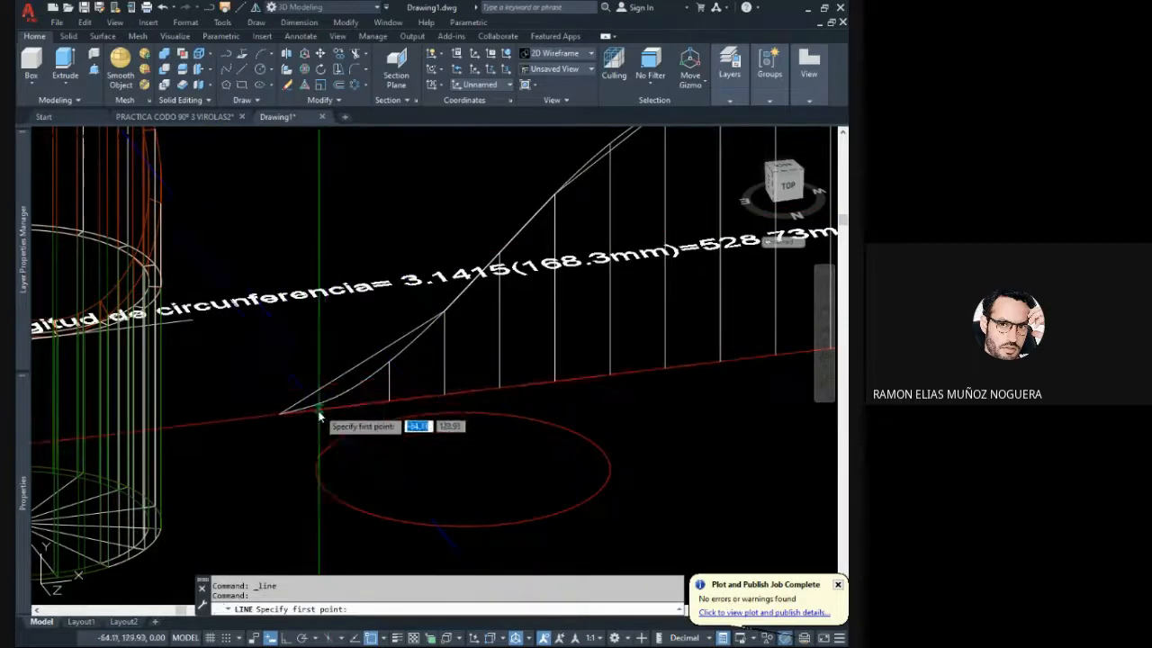
pyautogui.scroll(2, 269, 415)
pyautogui.click(258, 417)
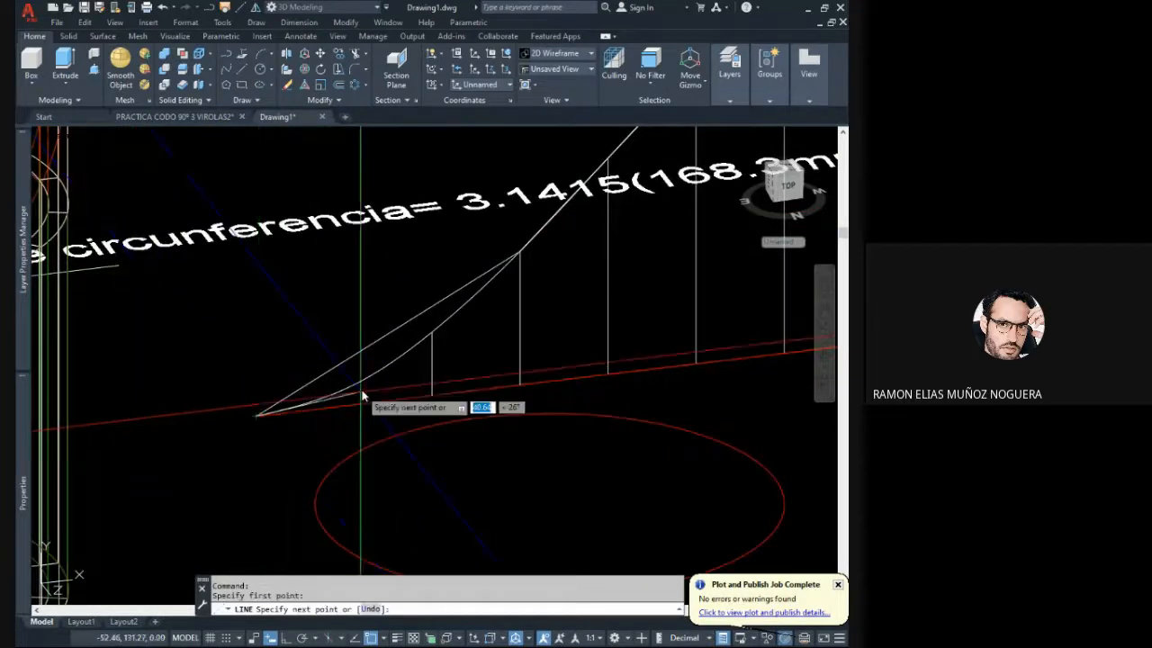
pyautogui.click(350, 387)
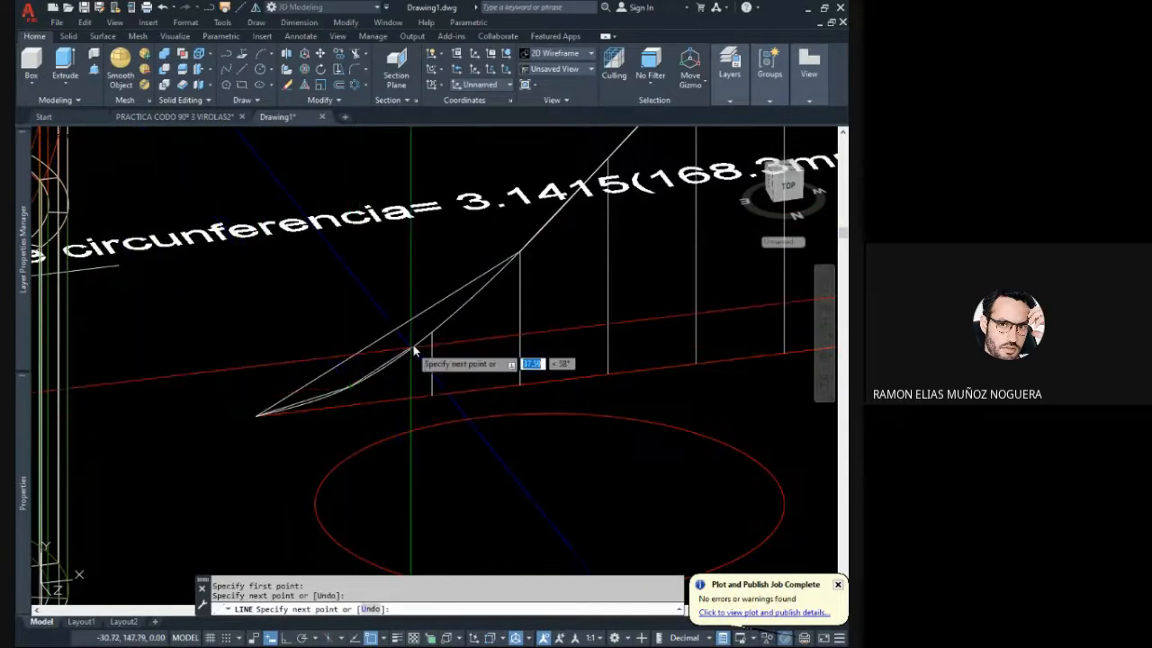
pyautogui.click(431, 332)
pyautogui.moveTo(421, 349); pyautogui.dragTo(358, 390, button='middle')
pyautogui.press('Escape')
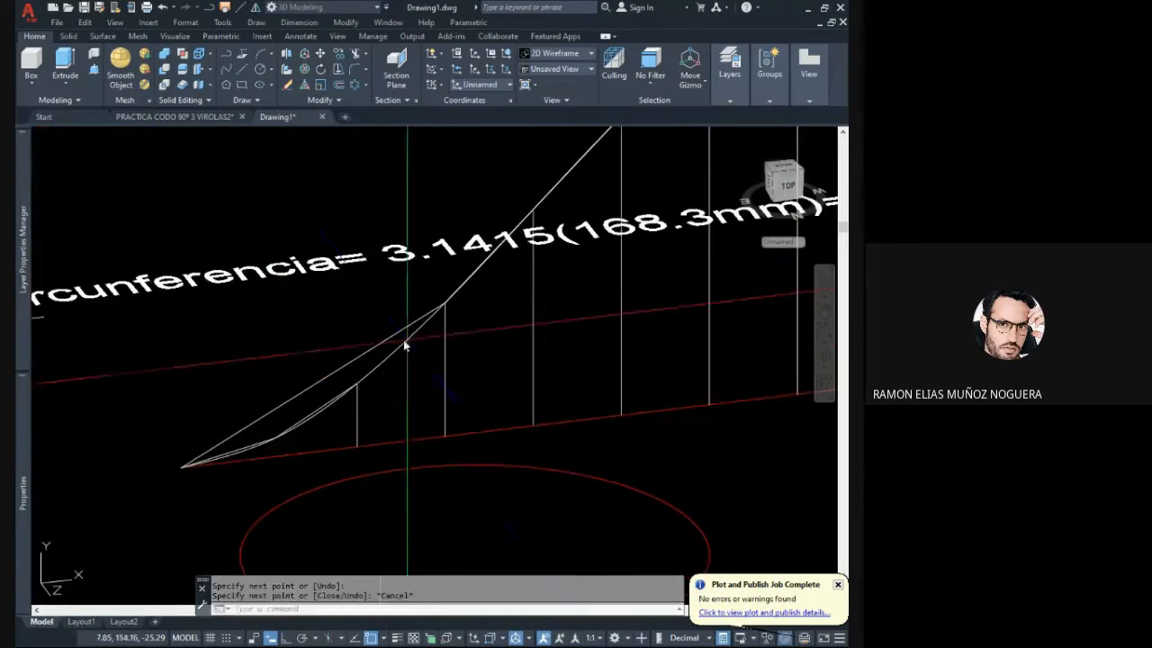
pyautogui.click(338, 368)
pyautogui.click(325, 354)
pyautogui.click(323, 349)
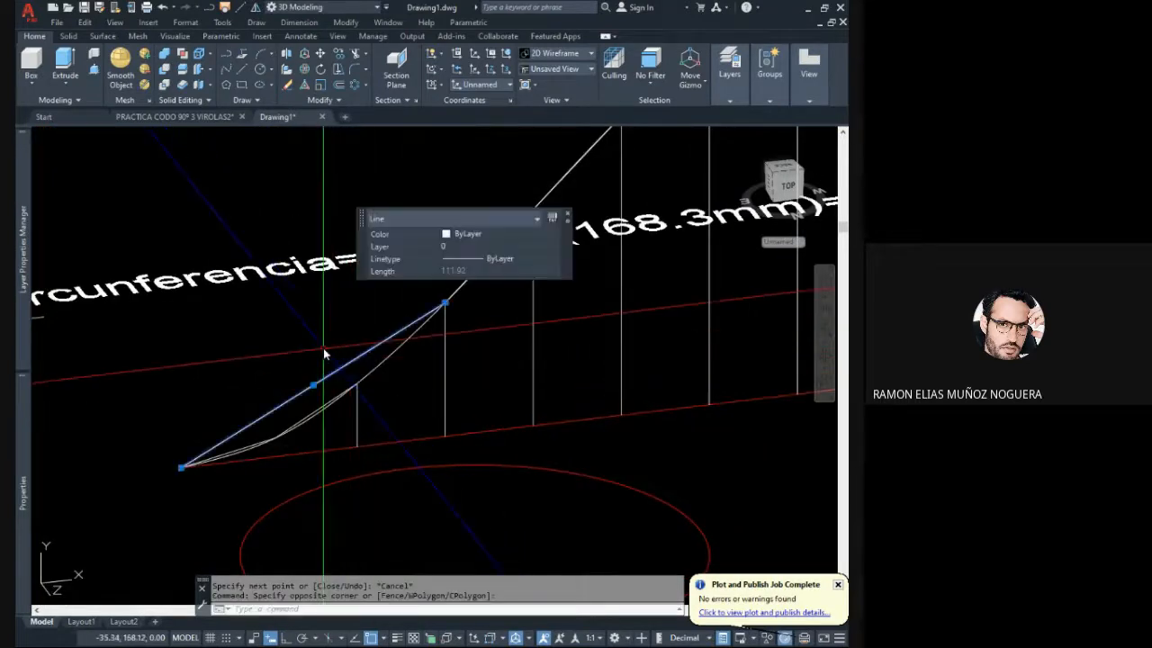
pyautogui.rightClick(324, 357)
pyautogui.click(362, 292)
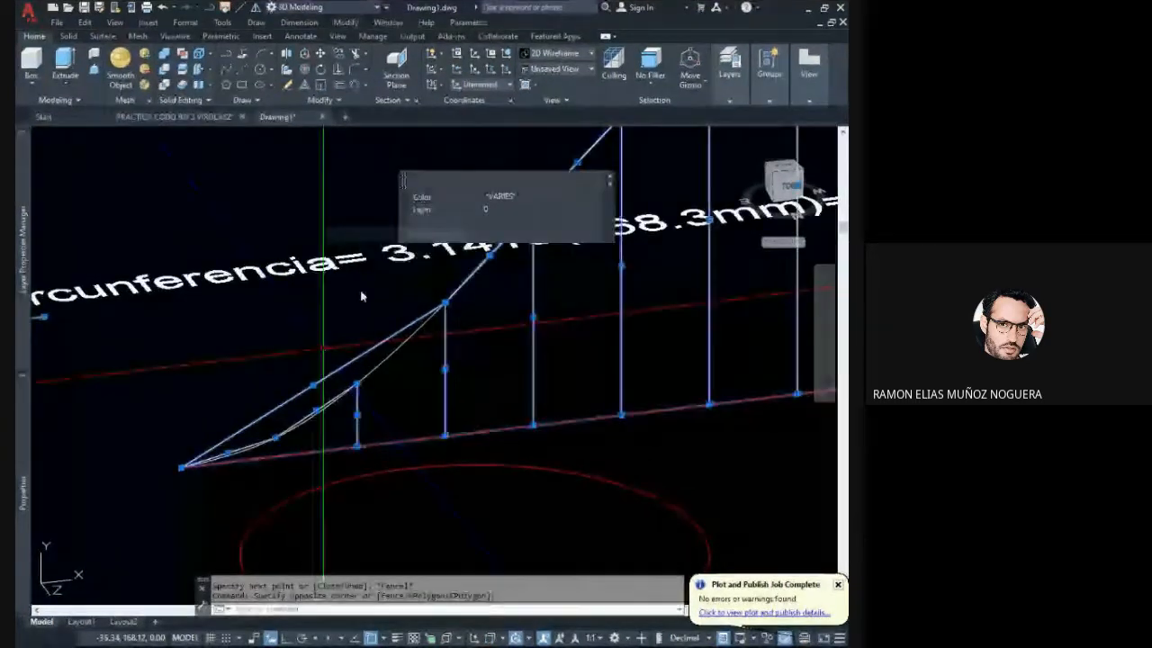
pyautogui.press('Escape')
pyautogui.scroll(-2, 330, 349)
pyautogui.click(238, 258)
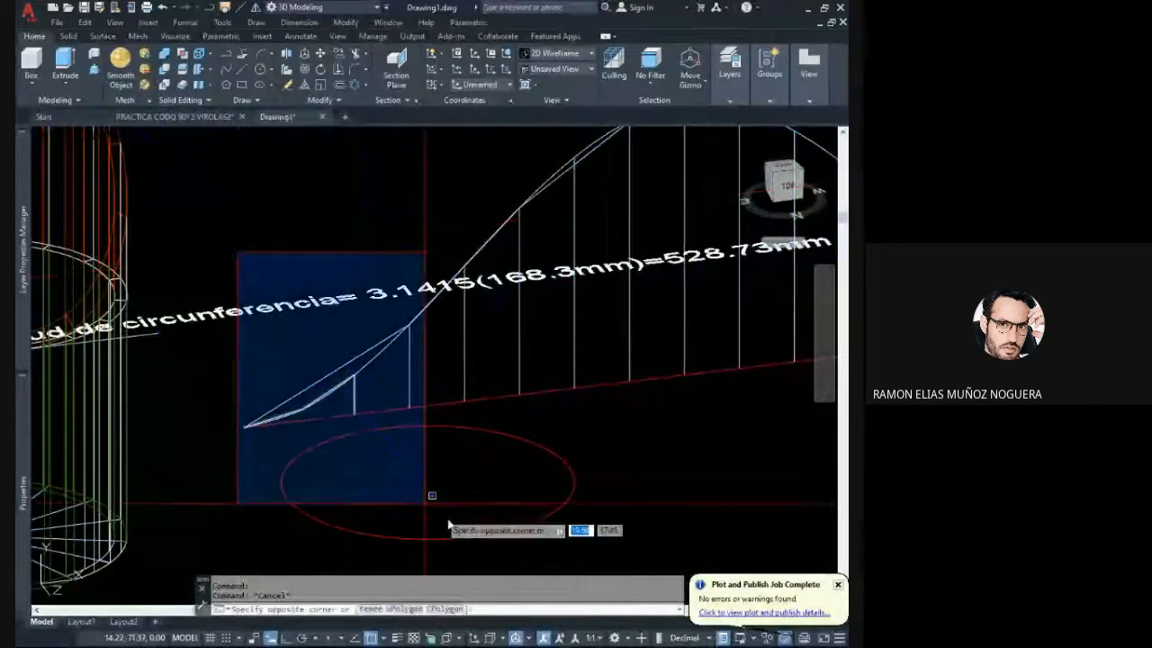
pyautogui.click(427, 509)
pyautogui.press('Escape')
# - Erase the two short straight segments and the long one drawn between the development's start point and its second vertical
pyautogui.click(193, 245)
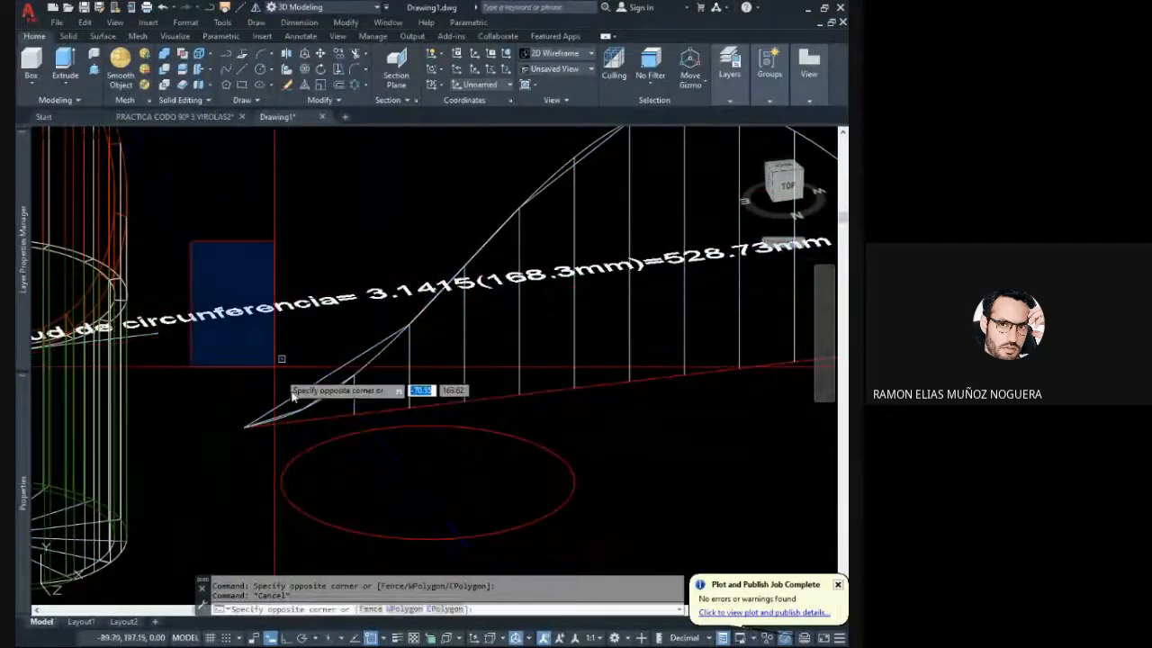
pyautogui.click(334, 481)
pyautogui.press('Delete')
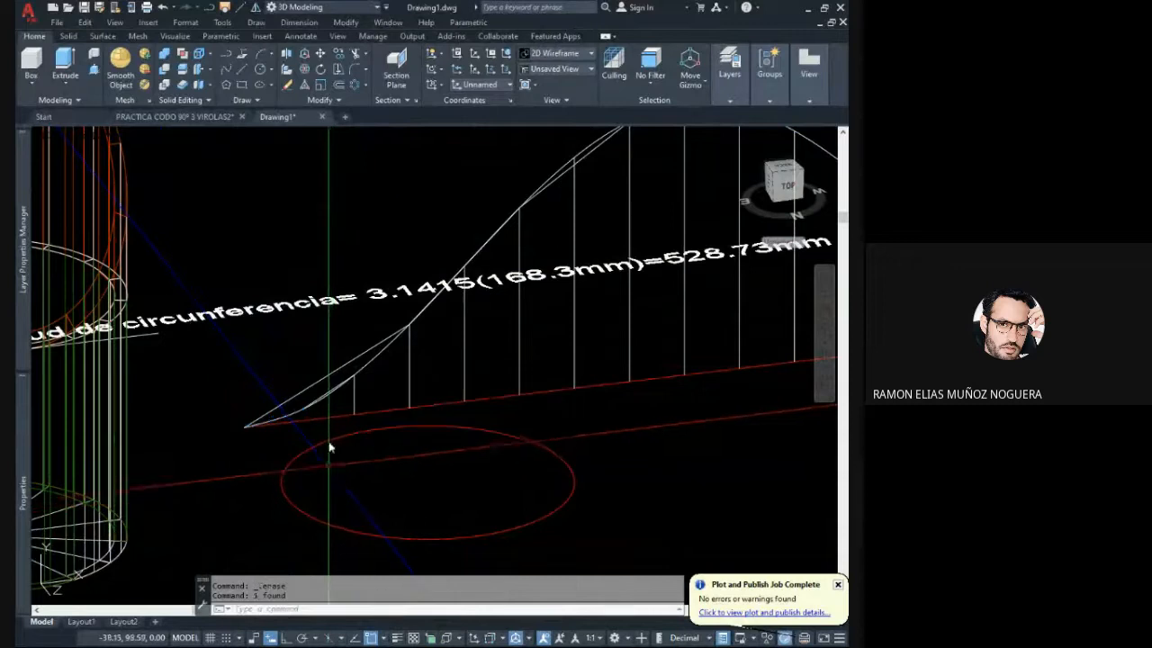
pyautogui.scroll(3, 315, 378)
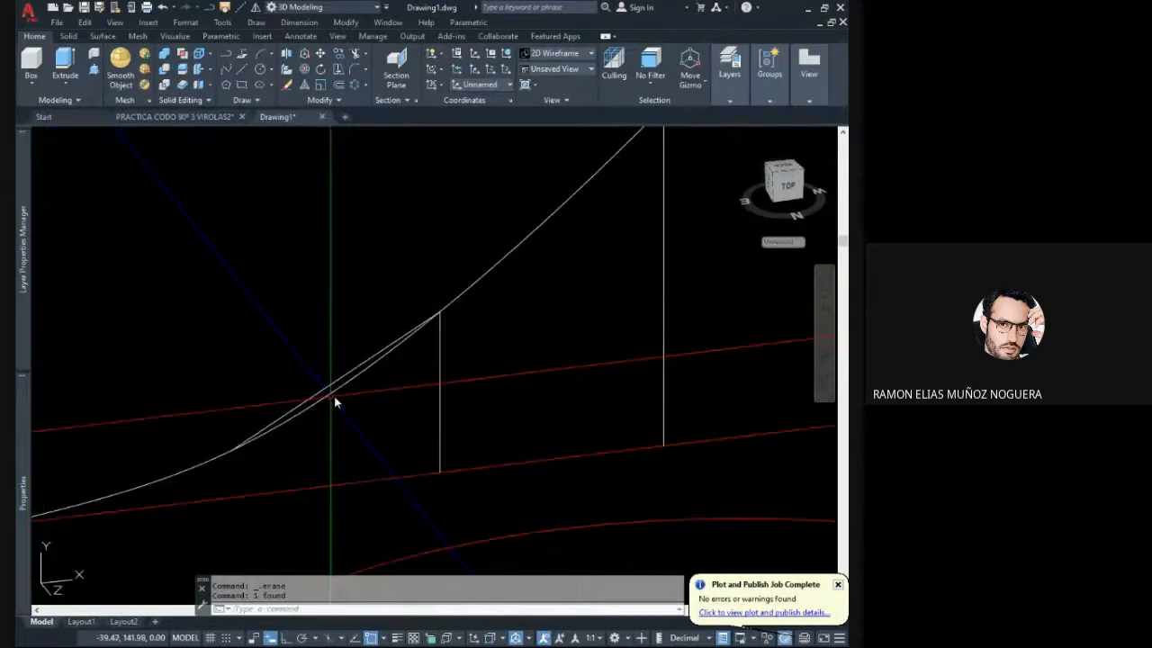
pyautogui.click(304, 371)
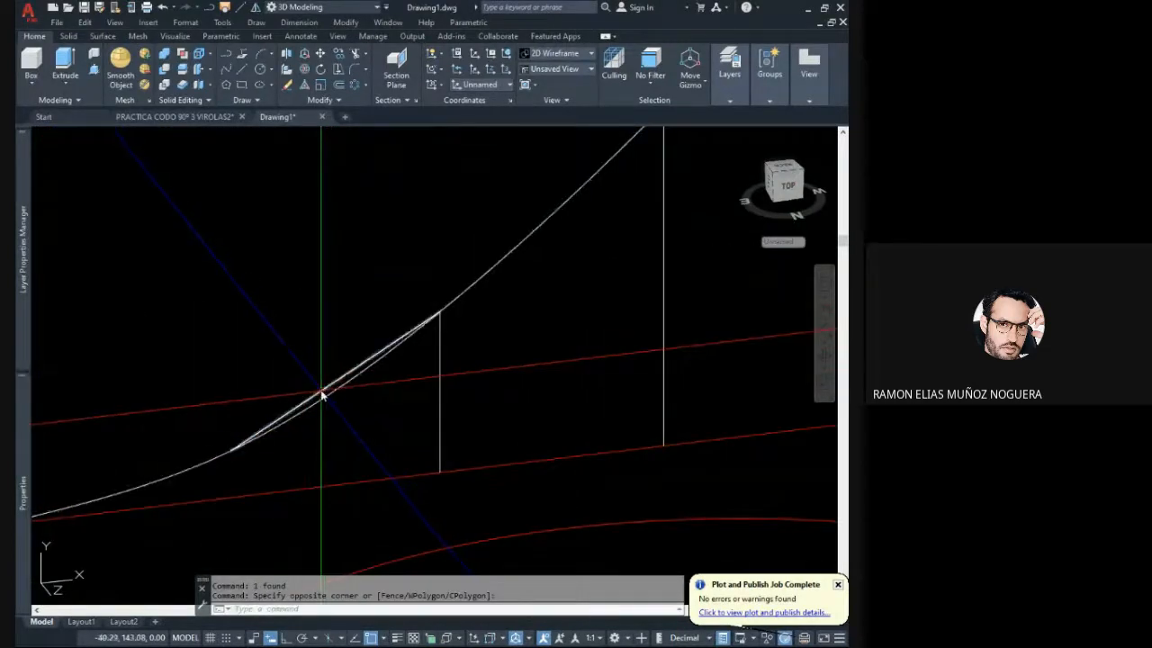
pyautogui.click(321, 394)
pyautogui.press('Delete')
# - Erase the straight segment joining the upper ends of the fourth and sixth verticals
pyautogui.scroll(-8, 372, 394)
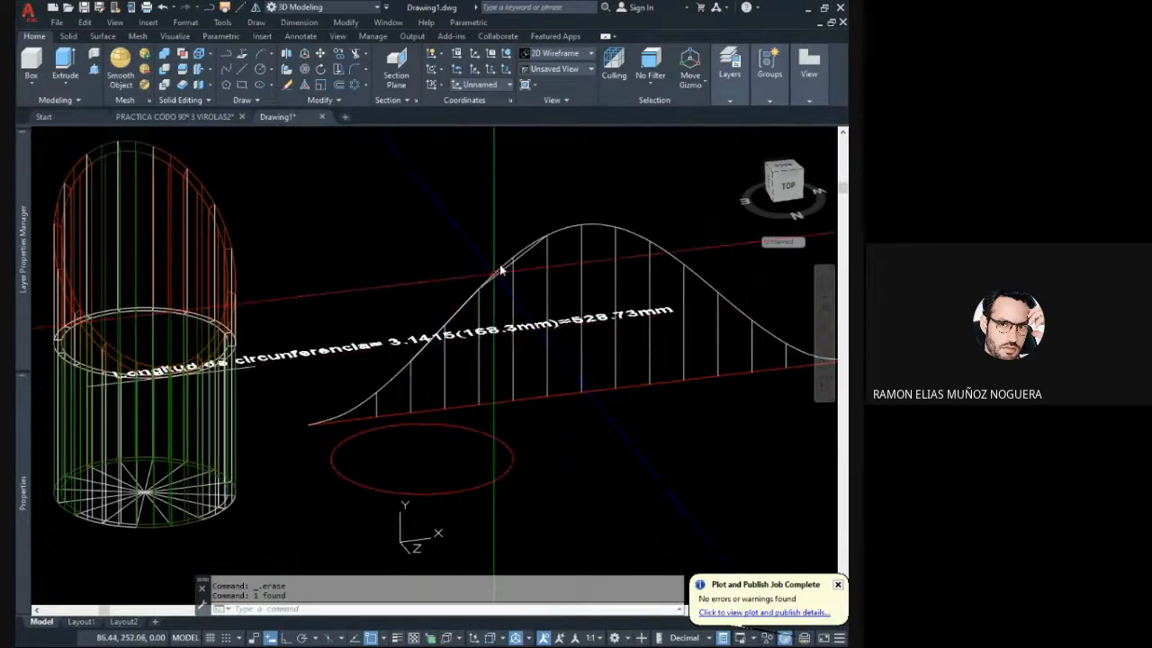
pyautogui.scroll(5, 504, 288)
pyautogui.click(502, 349)
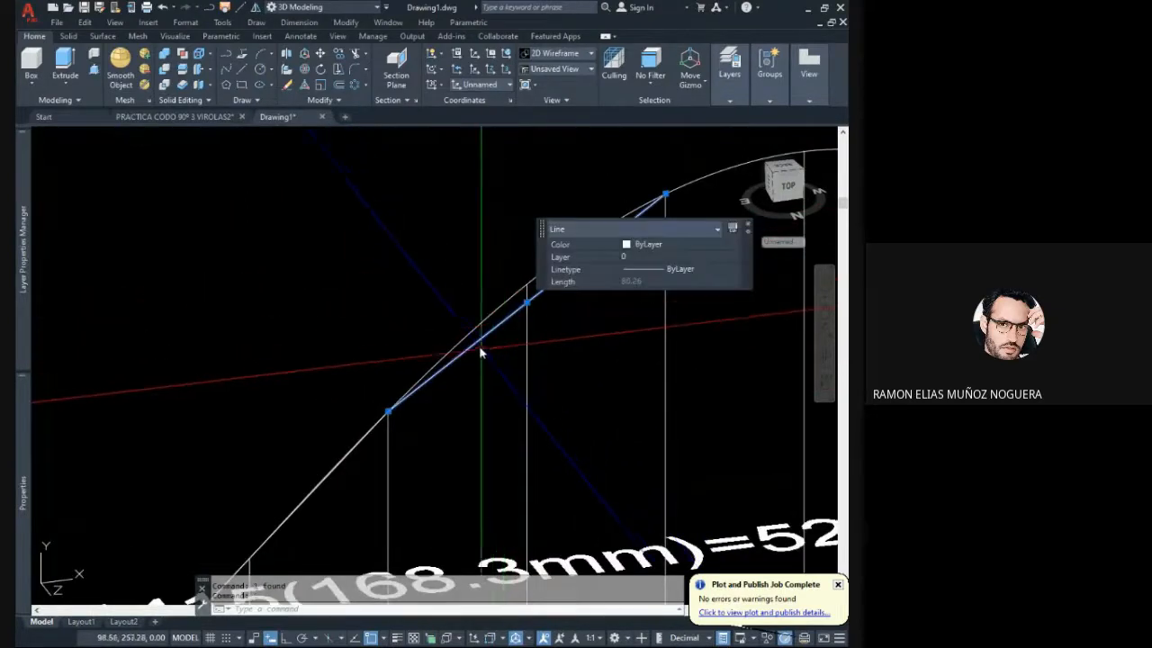
pyautogui.press('Delete')
# - Erase the two straight segments that run along the curve up to the fourth vertical
pyautogui.scroll(-2, 478, 322)
pyautogui.scroll(5, 398, 439)
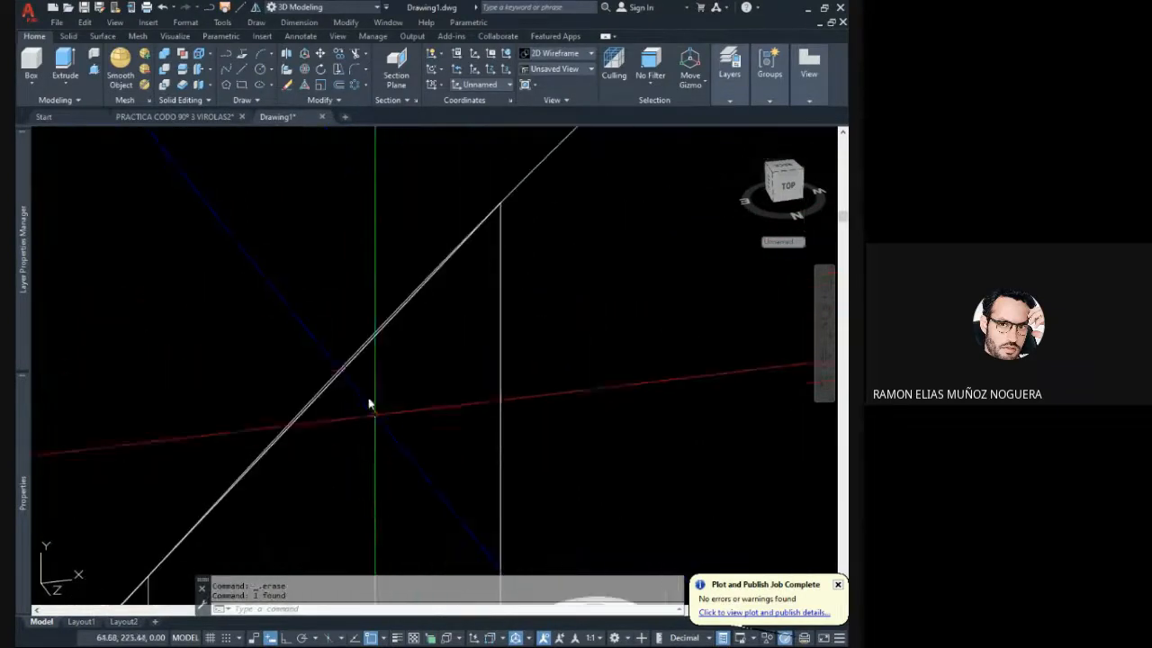
pyautogui.click(342, 372)
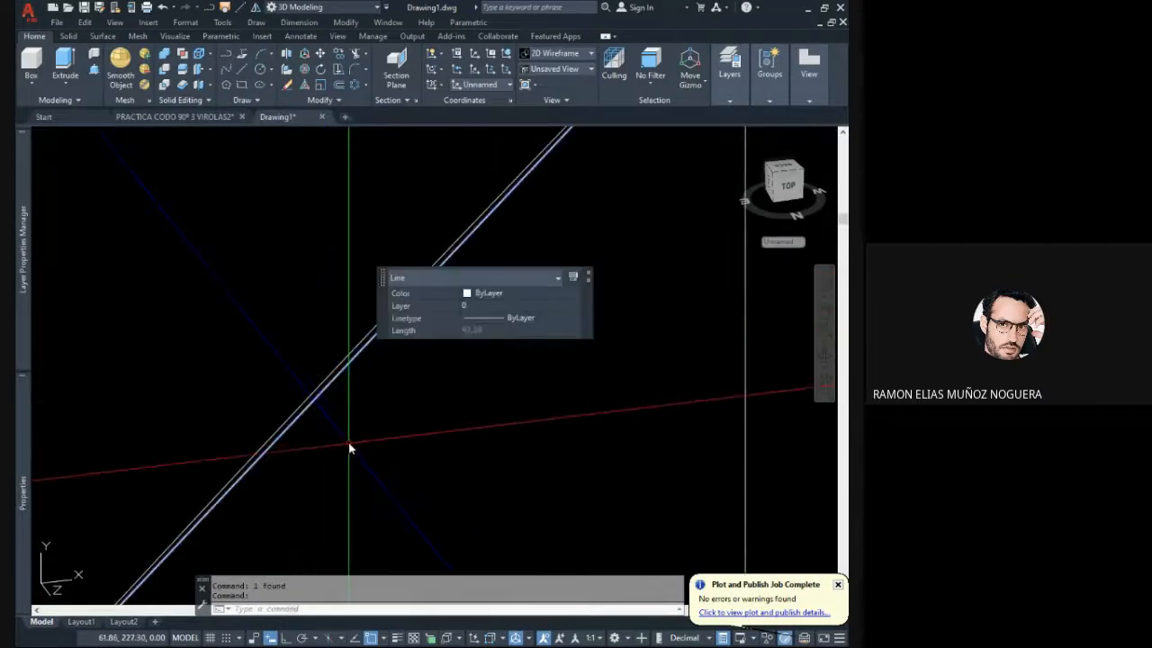
pyautogui.press('Delete')
pyautogui.scroll(-3, 413, 342)
pyautogui.scroll(-1, 383, 389)
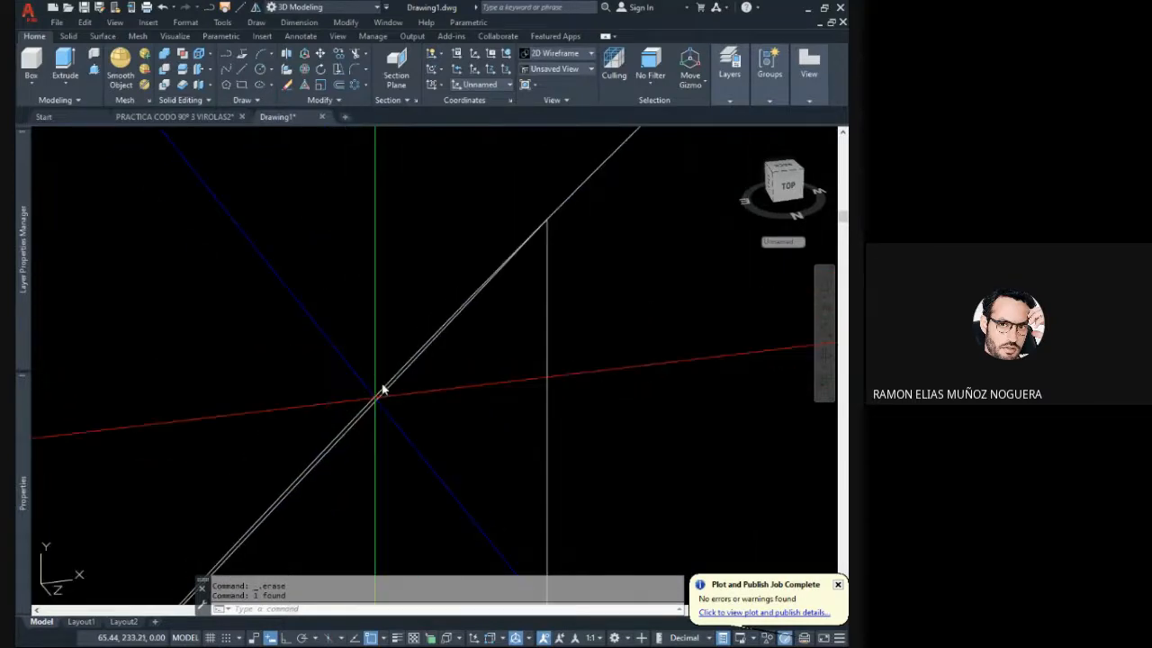
pyautogui.scroll(3, 336, 464)
pyautogui.click(328, 410)
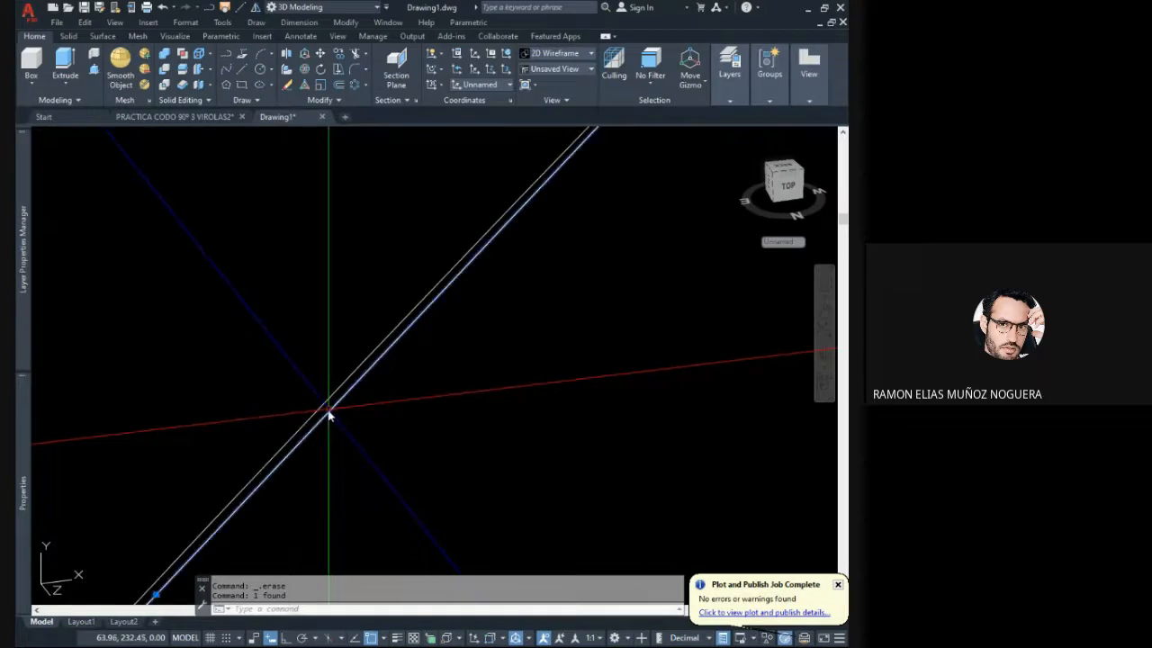
pyautogui.press('Delete')
pyautogui.scroll(-2, 363, 437)
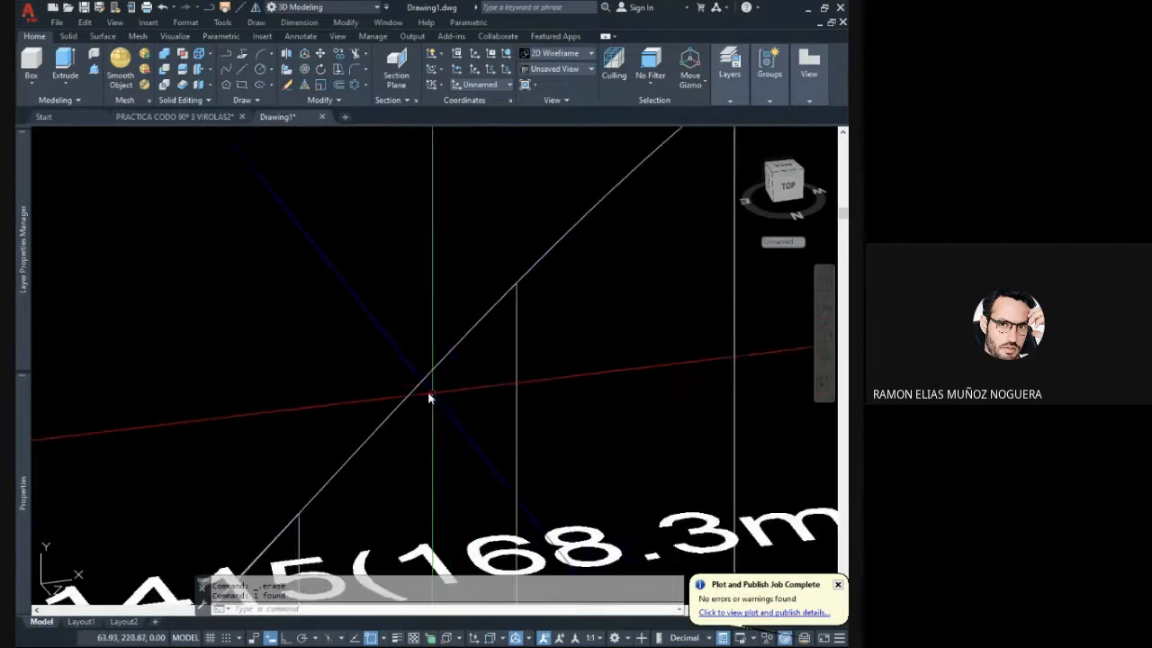
# - Erase the remaining straight segment that doubles the curve between two neighbouring verticals on its rising side
pyautogui.moveTo(393, 431); pyautogui.dragTo(411, 353, button='middle')
pyautogui.scroll(2, 393, 364)
pyautogui.scroll(-3, 416, 324)
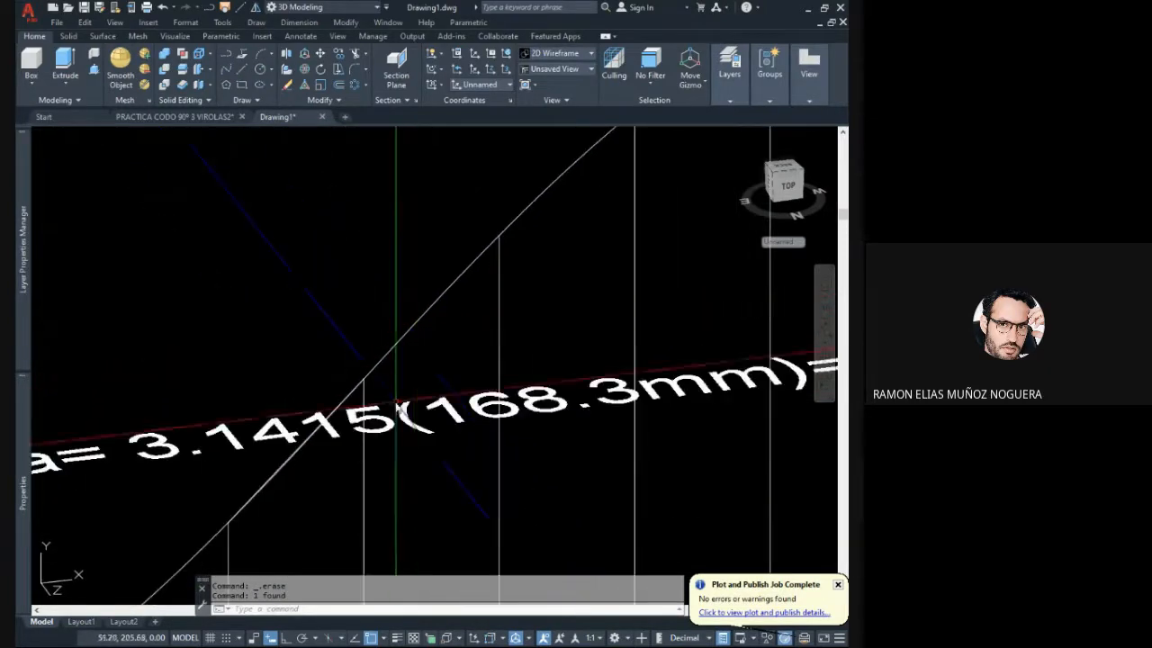
pyautogui.scroll(3, 294, 479)
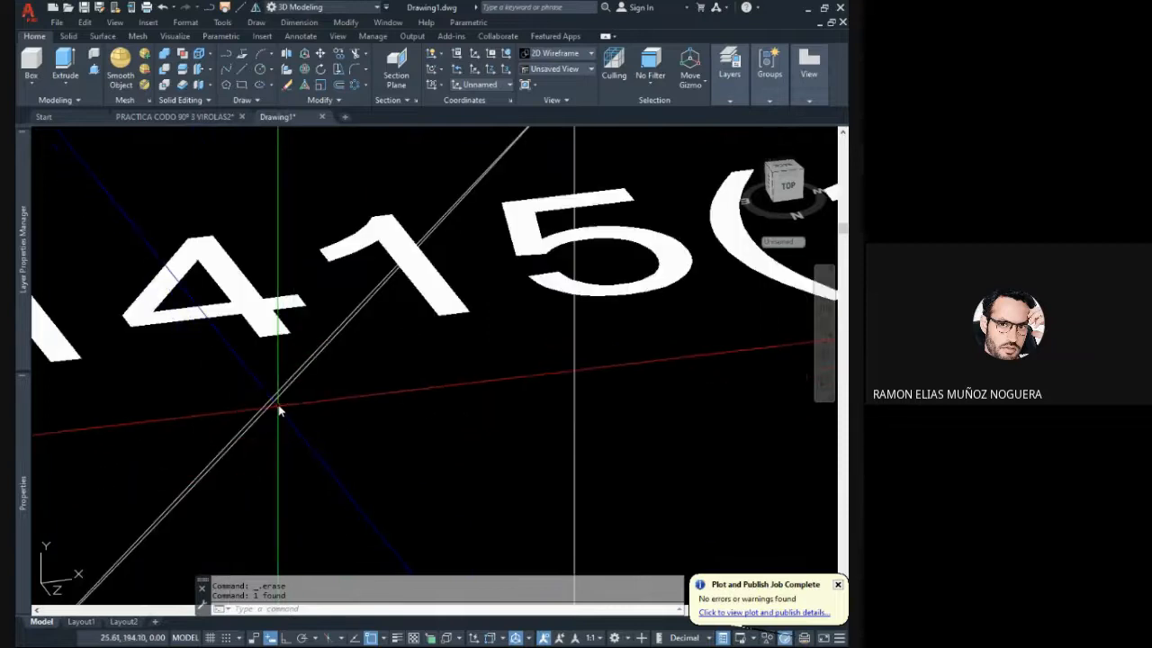
pyautogui.click(278, 403)
pyautogui.scroll(-2, 257, 369)
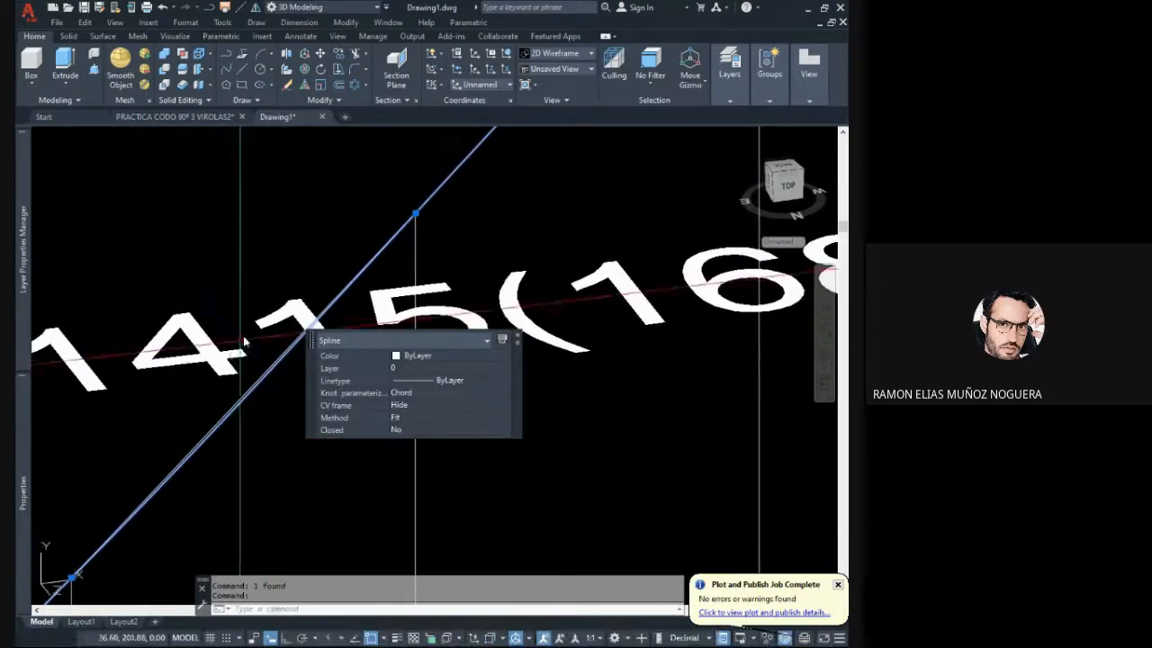
pyautogui.scroll(-3, 257, 324)
pyautogui.press('Escape')
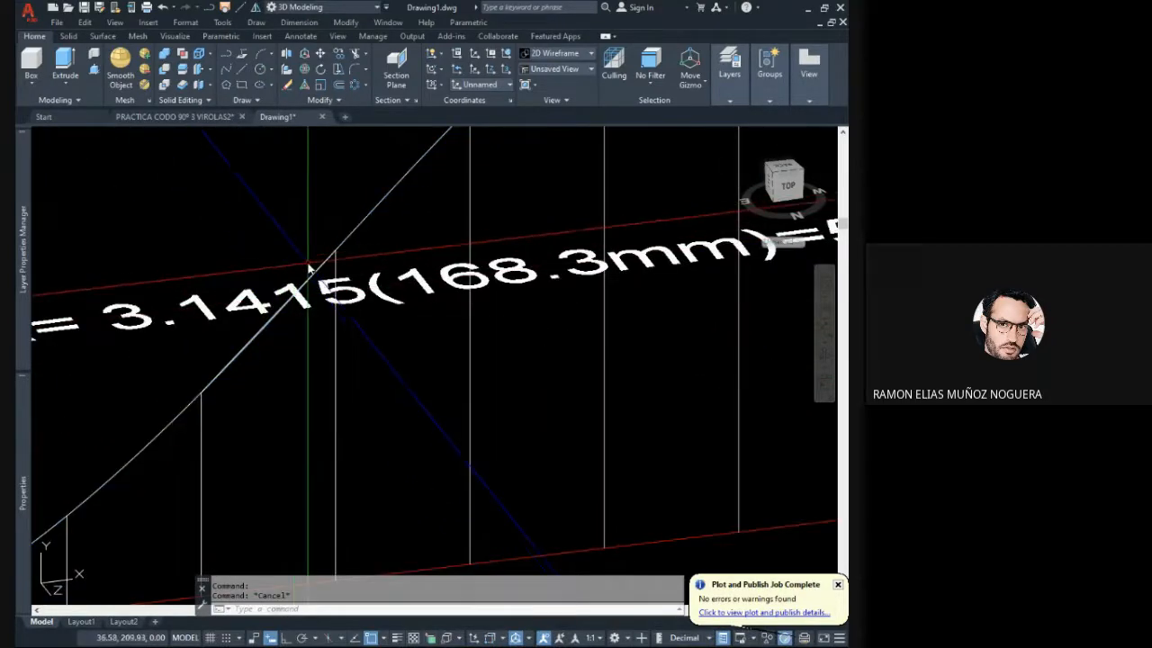
pyautogui.click(168, 199)
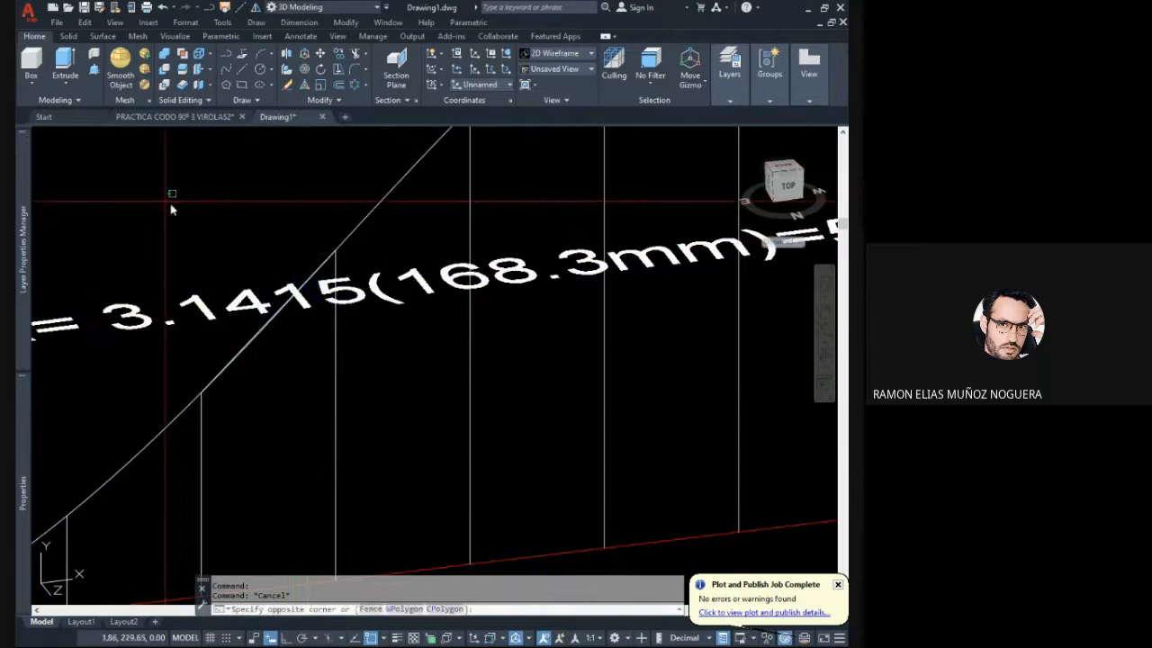
pyautogui.click(392, 456)
pyautogui.press('Delete')
pyautogui.scroll(-3, 389, 330)
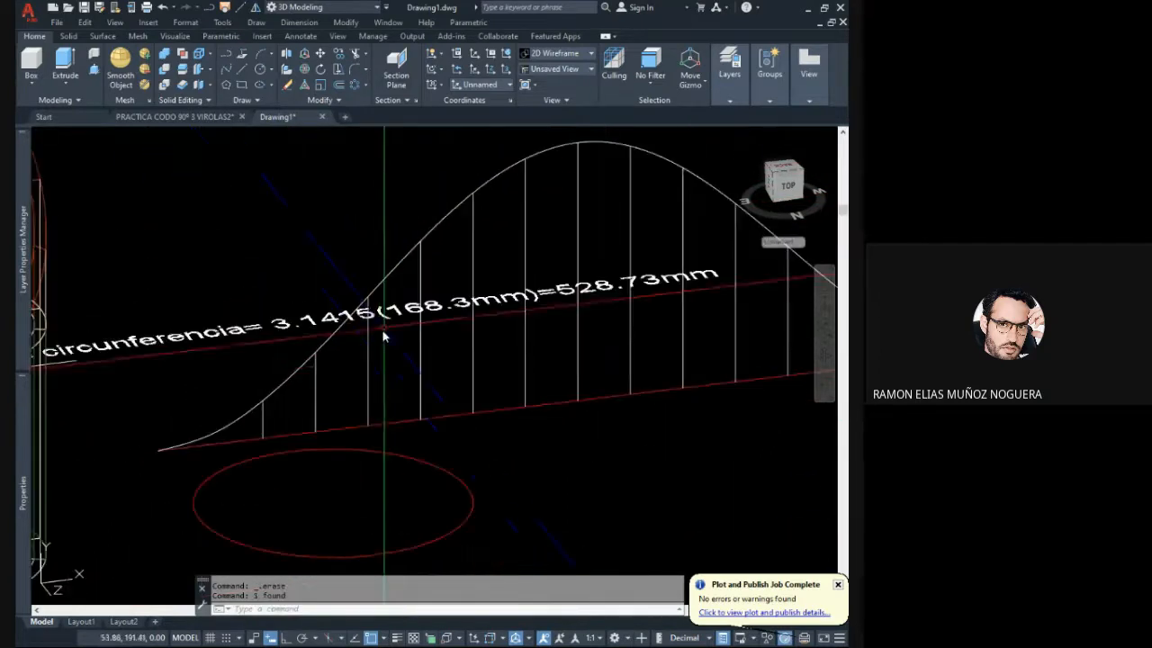
# - Inspect one of the development's verticals and orbit to view the pipe and the development together
pyautogui.scroll(-2, 545, 355)
pyautogui.keyDown('shift'); pyautogui.moveTo(565, 355); pyautogui.dragTo(477, 402, button='middle'); pyautogui.keyUp('shift')
pyautogui.click(479, 403)
pyautogui.click(478, 404)
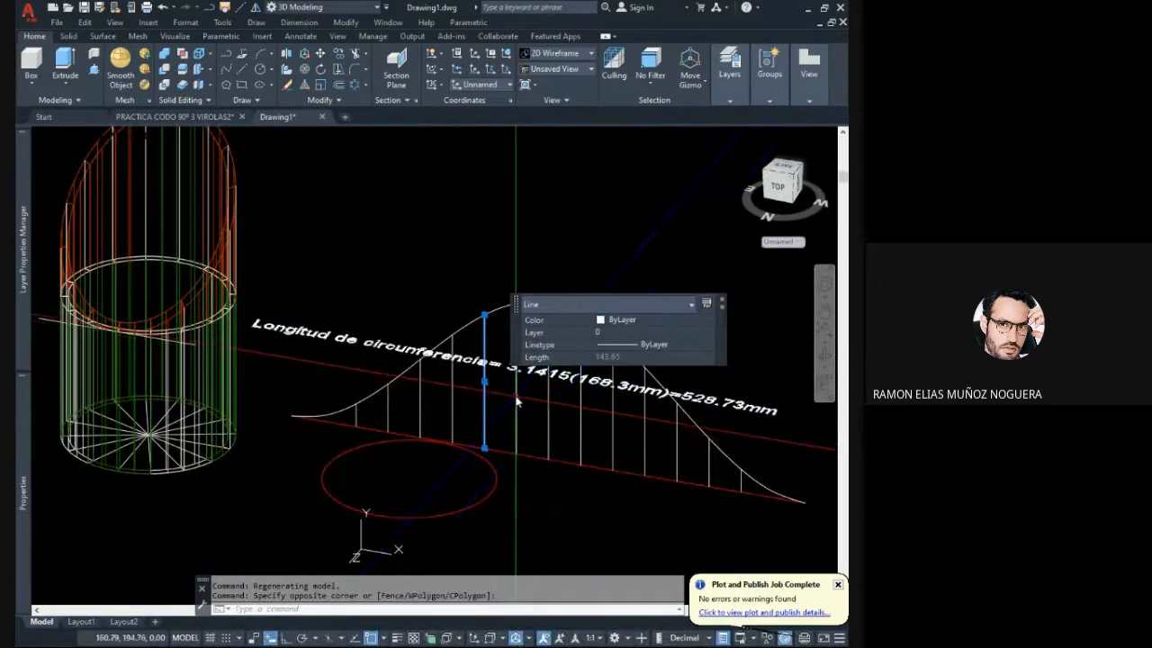
pyautogui.press('Escape')
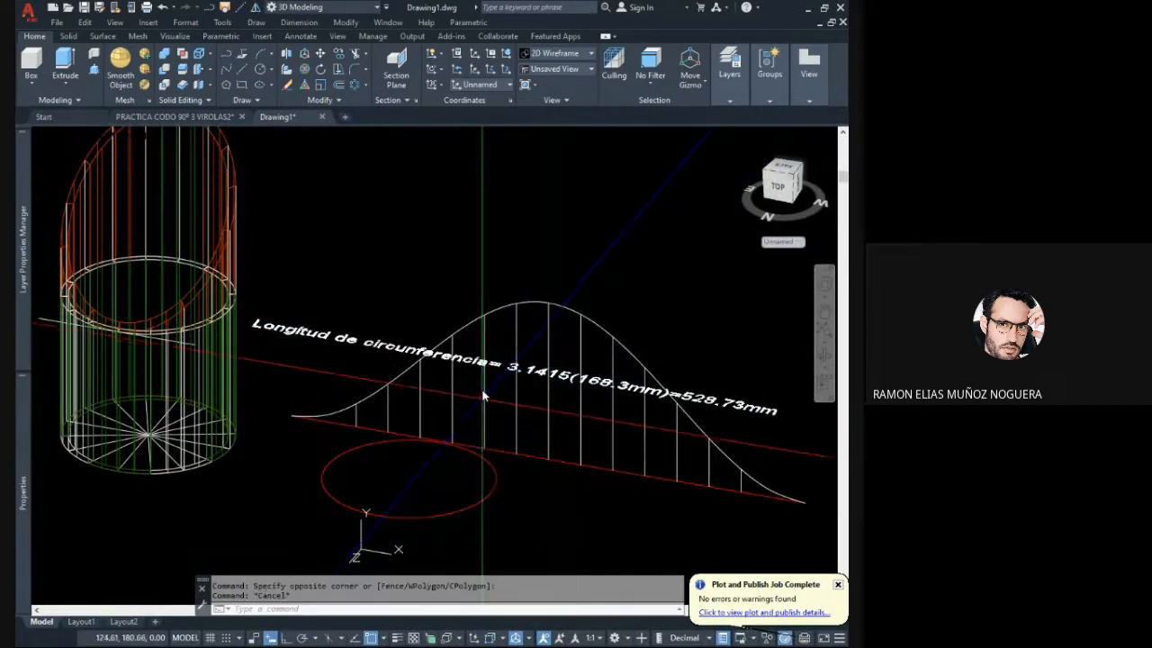
pyautogui.keyDown('shift'); pyautogui.moveTo(468, 393); pyautogui.dragTo(480, 388, button='middle'); pyautogui.keyUp('shift')
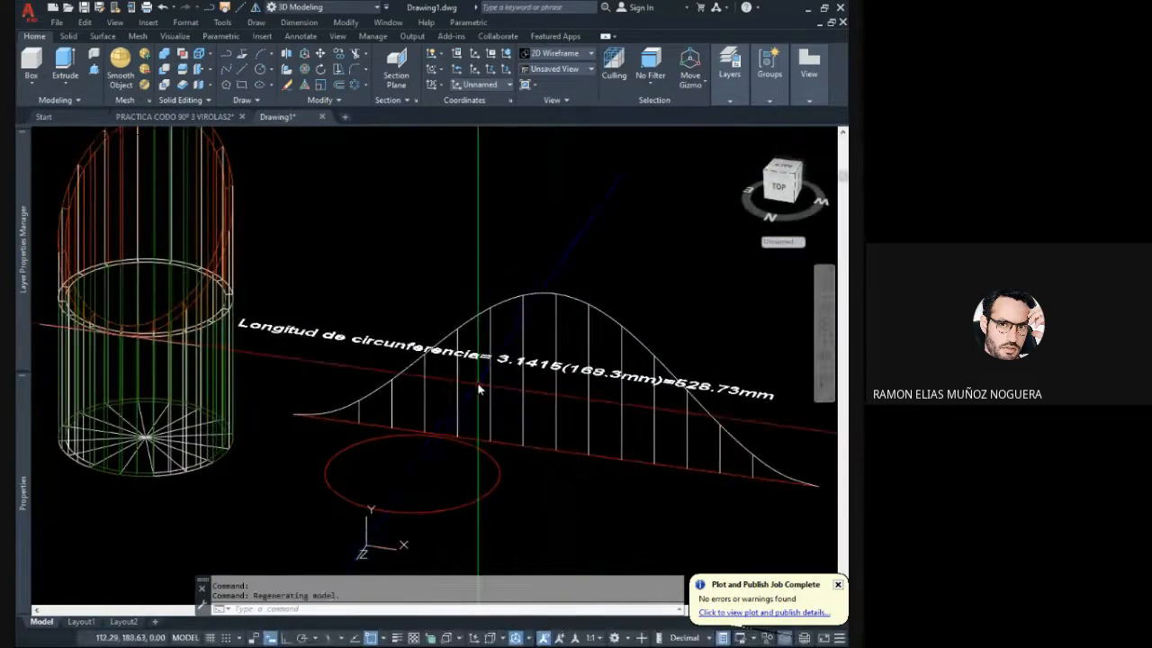
pyautogui.scroll(-2, 450, 396)
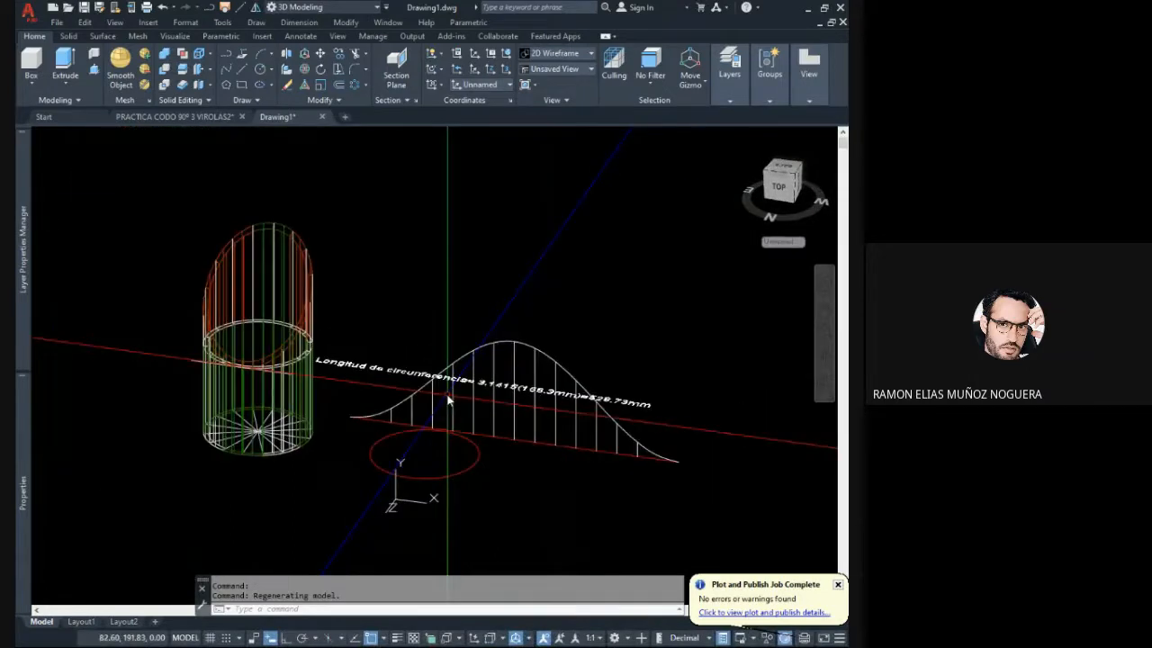
# - Move the circumference length text off the development to the free space above it
pyautogui.click(623, 402)
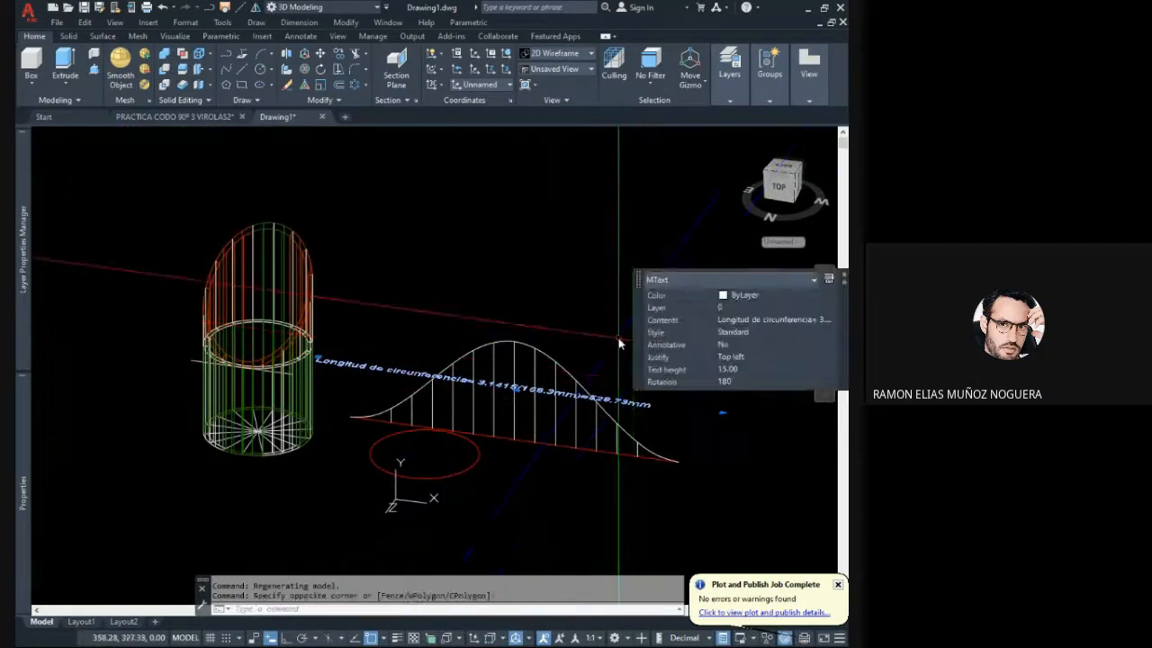
pyautogui.click(320, 57)
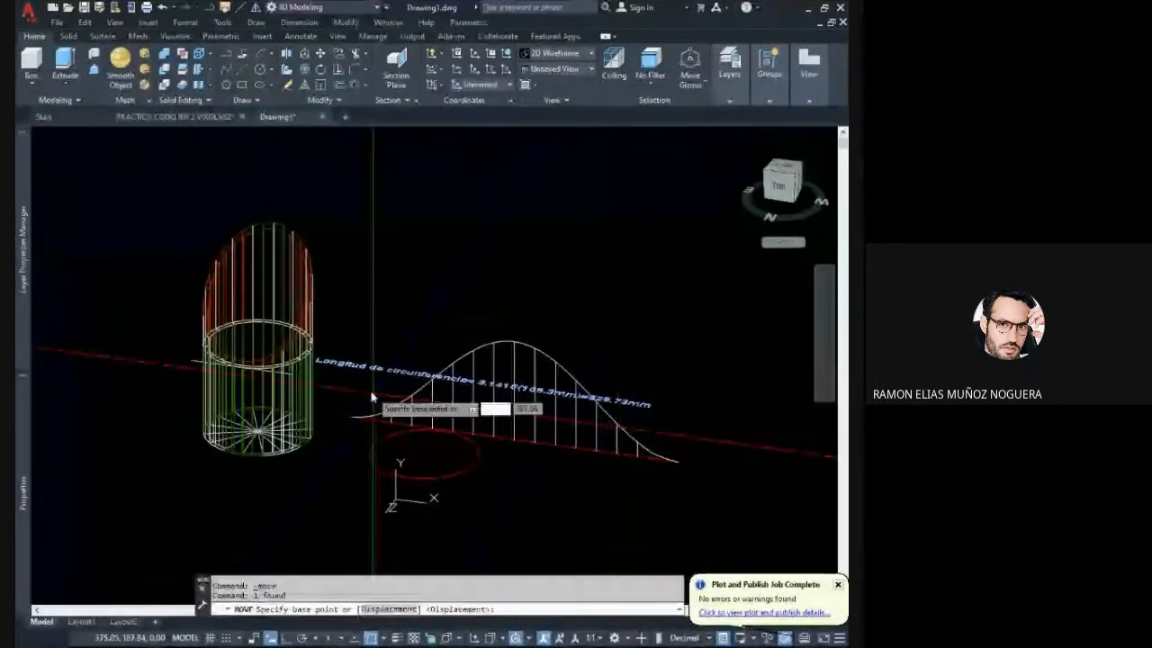
pyautogui.click(382, 368)
pyautogui.click(505, 252)
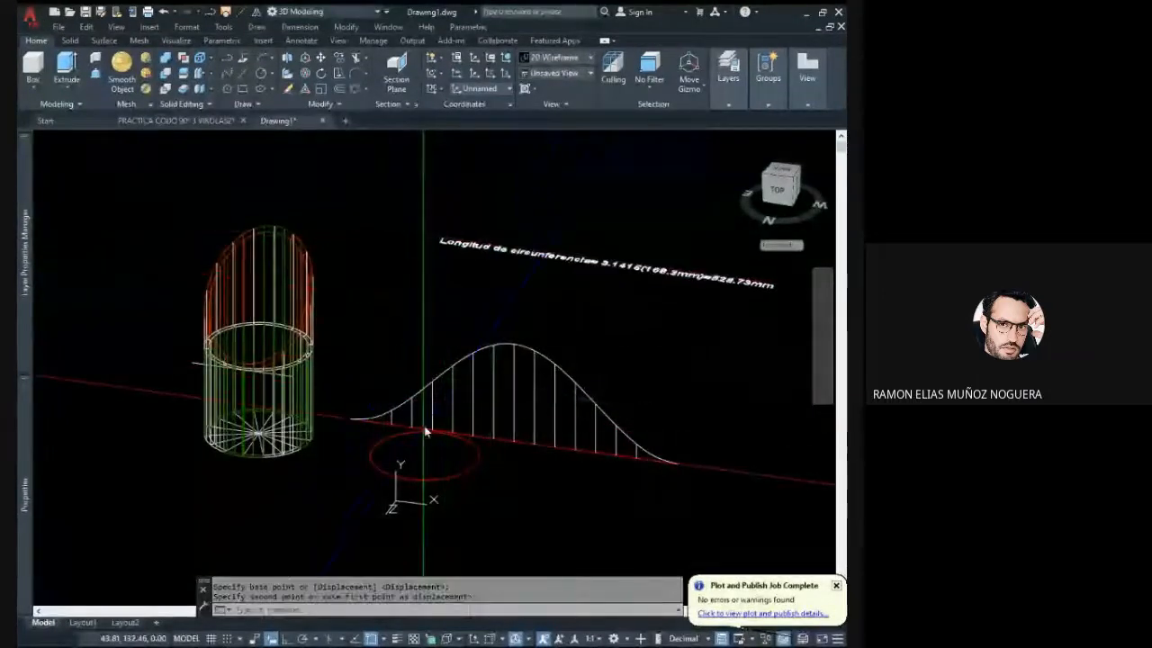
# - Move the red circle away from the development's base line and erase it
pyautogui.moveTo(424, 425); pyautogui.dragTo(466, 301, button='middle')
pyautogui.click(502, 394)
pyautogui.click(472, 357)
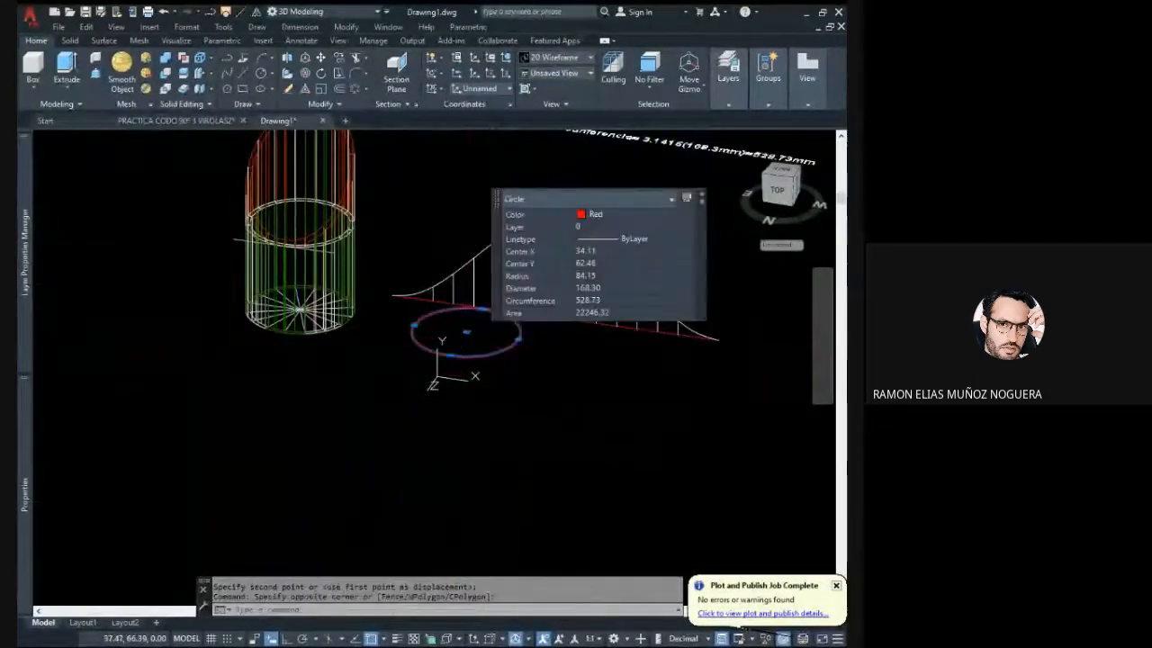
pyautogui.click(320, 58)
pyautogui.click(414, 352)
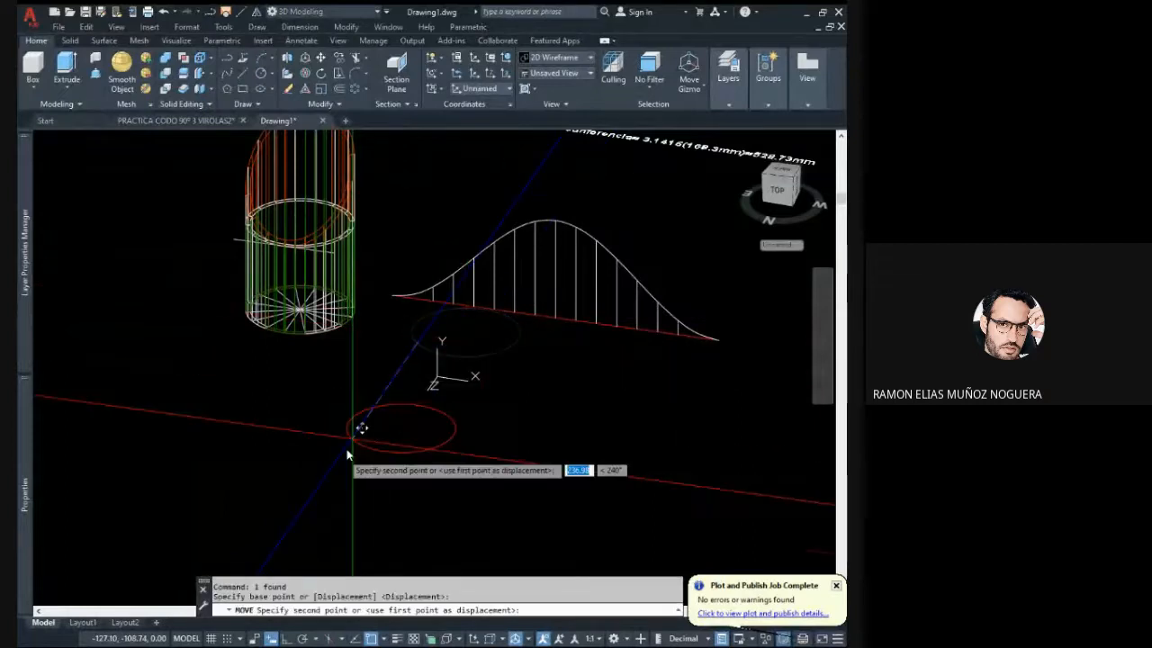
pyautogui.click(329, 478)
pyautogui.click(458, 508)
pyautogui.click(386, 457)
pyautogui.press('Delete')
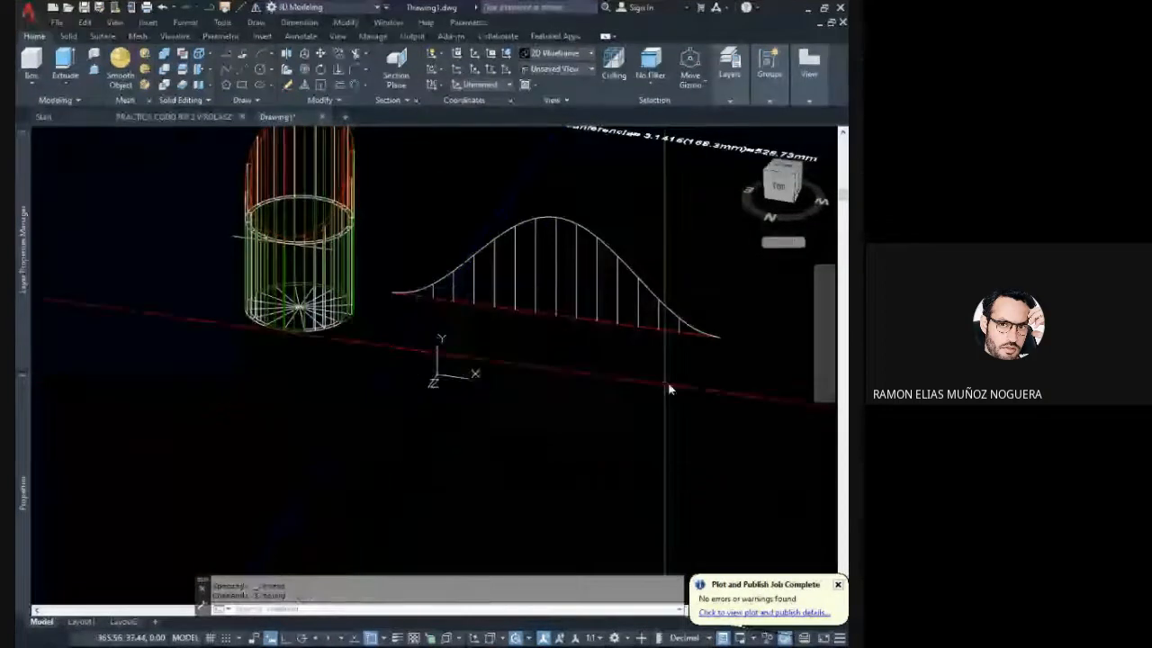
pyautogui.click(711, 376)
pyautogui.press('Escape')
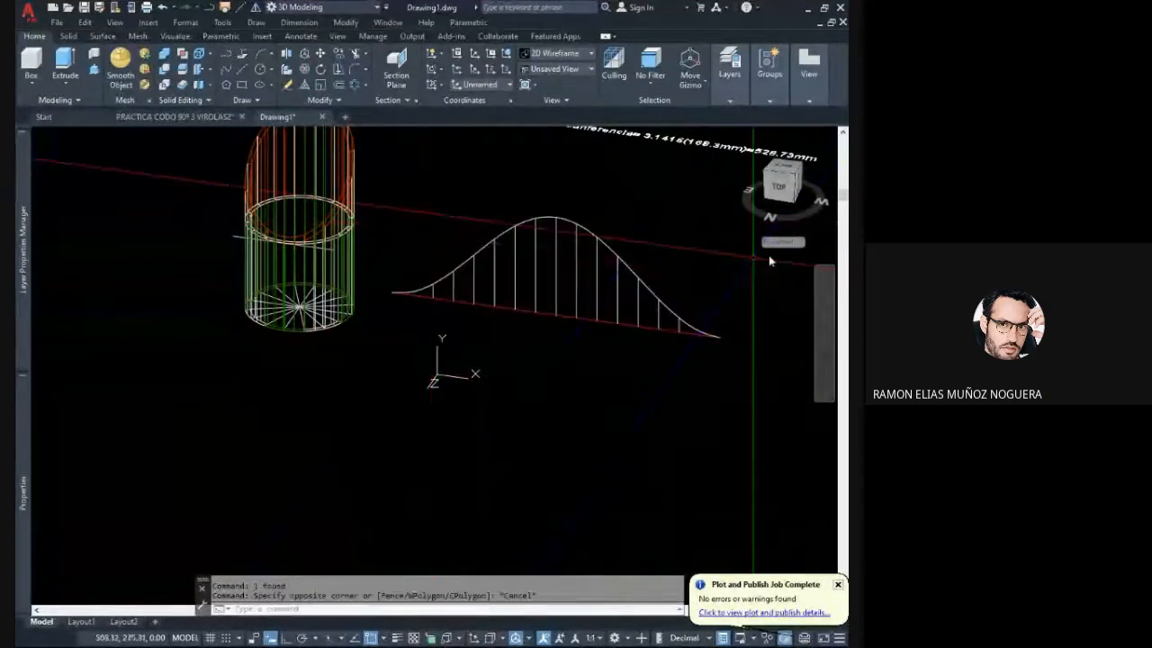
# - Restore the World coordinate system and use 3D Rotate with Ortho on to lay the whole development flat
pyautogui.click(799, 243)
pyautogui.click(792, 255)
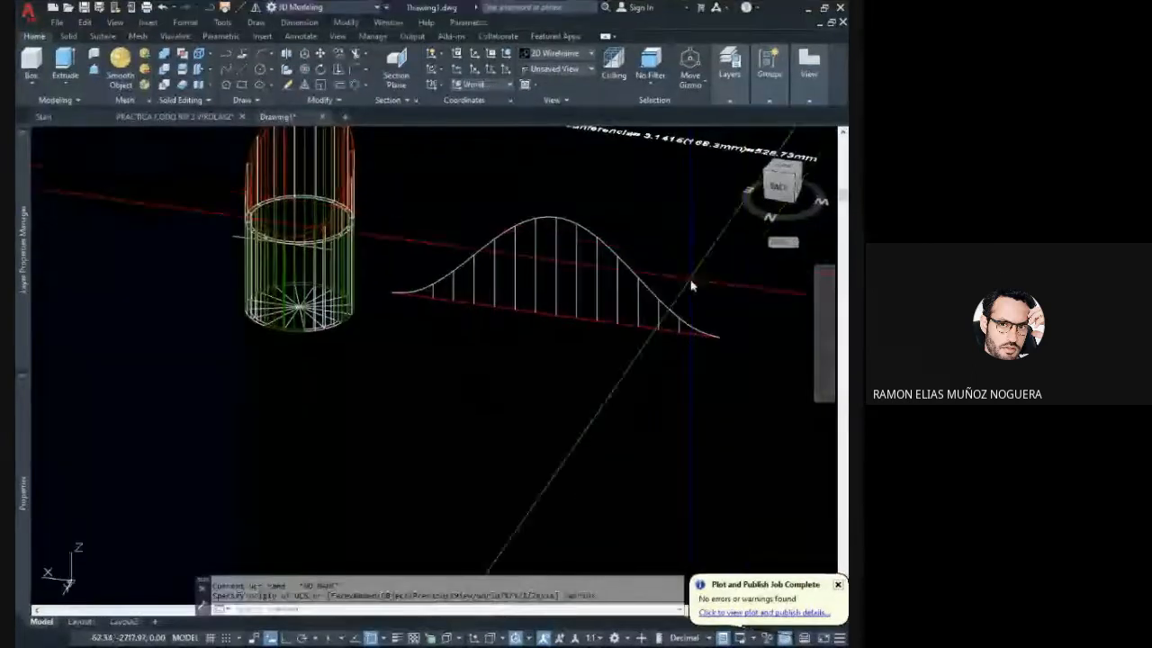
pyautogui.moveTo(689, 340); pyautogui.dragTo(654, 388, button='middle')
pyautogui.click(696, 441)
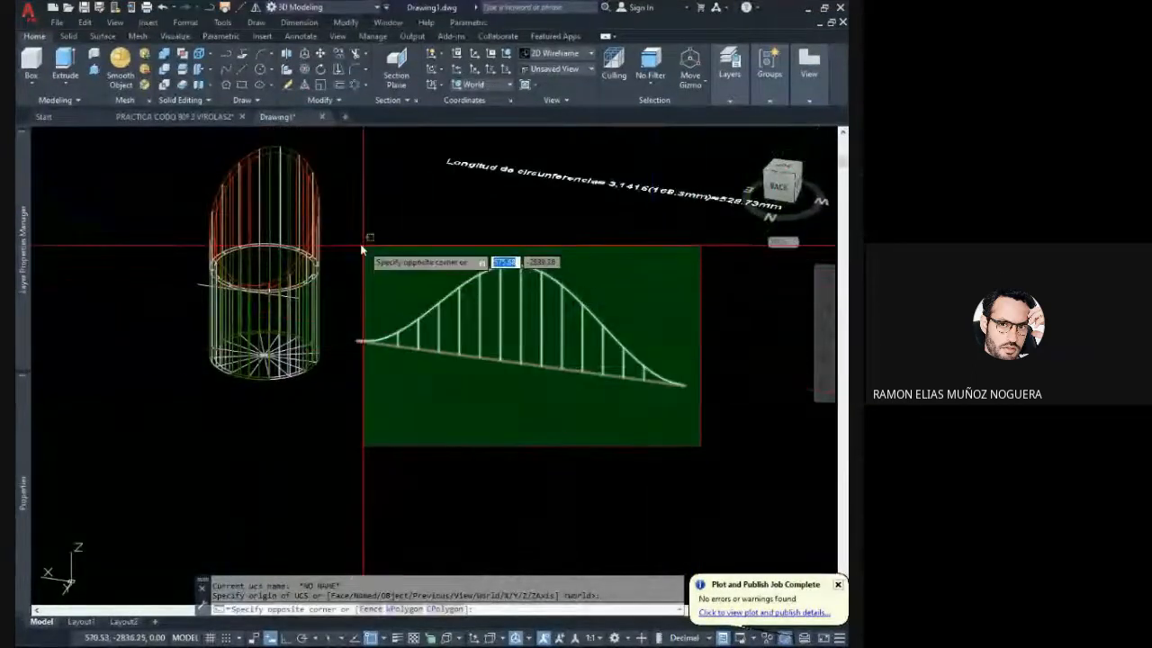
pyautogui.click(360, 243)
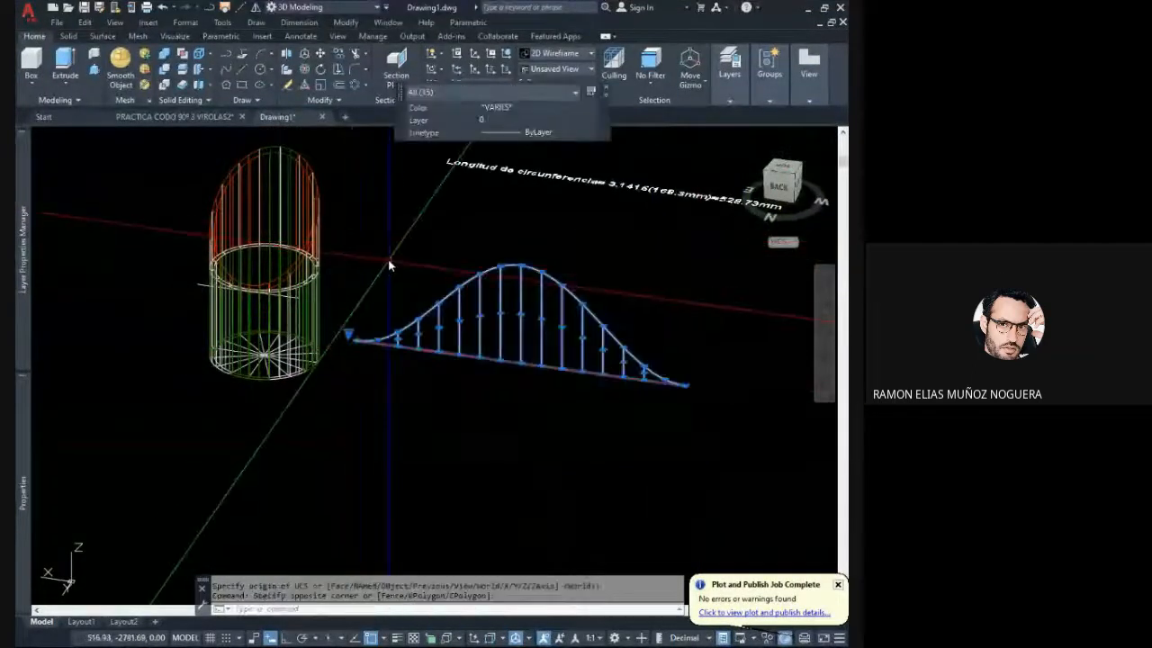
pyautogui.click(306, 68)
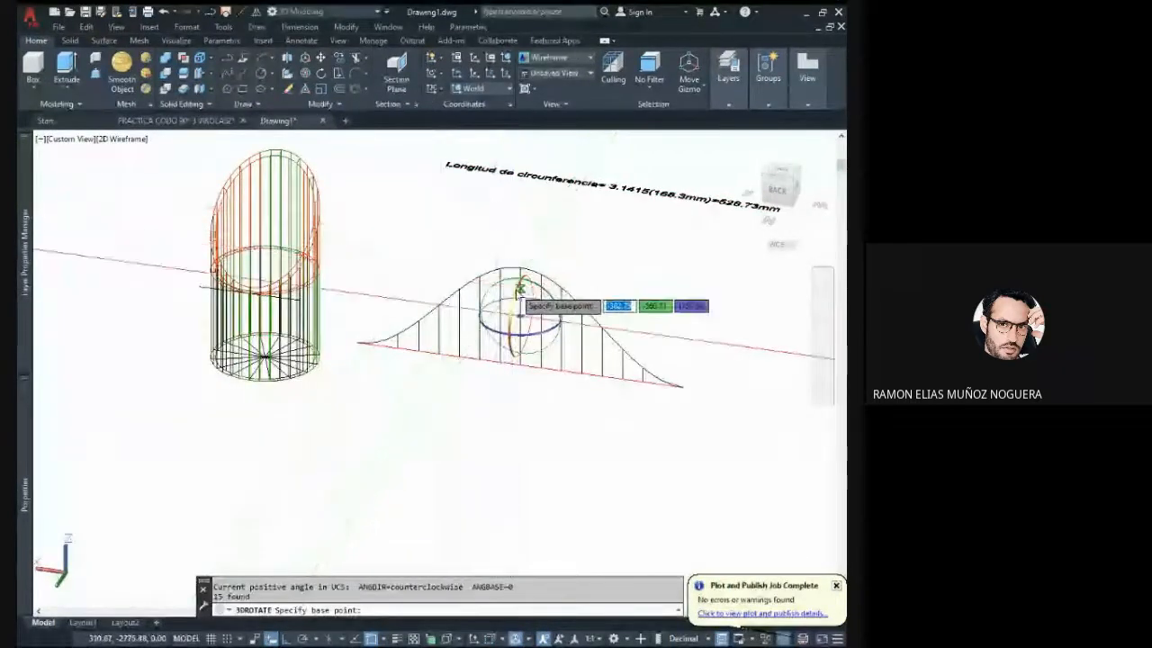
pyautogui.click(520, 315)
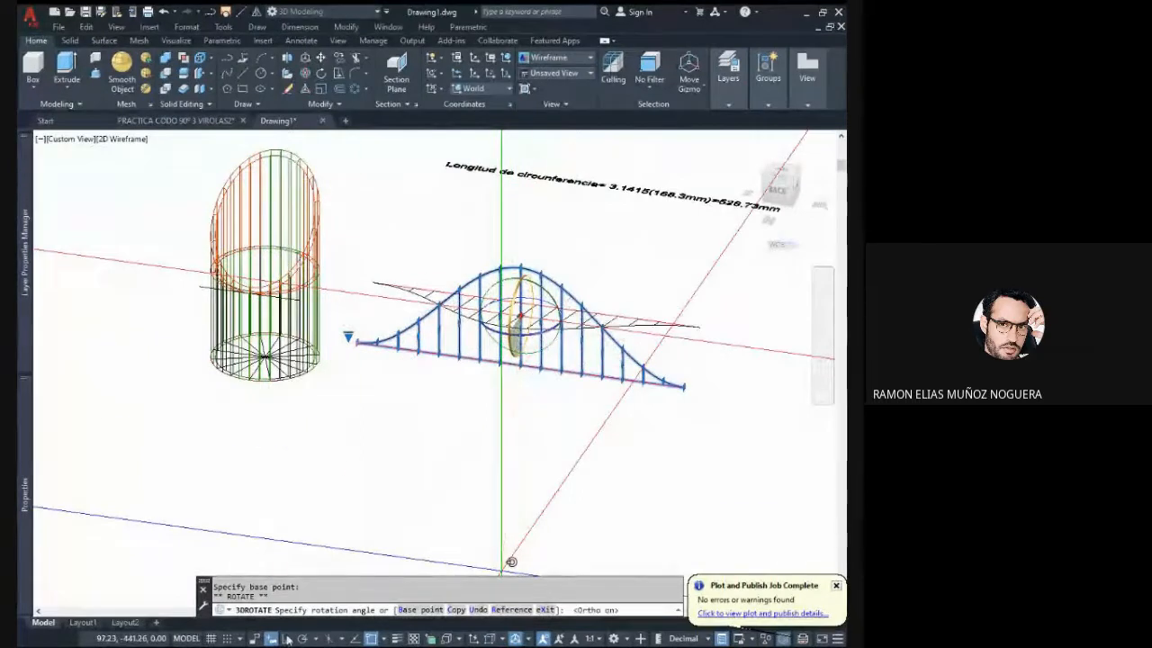
pyautogui.click(494, 222)
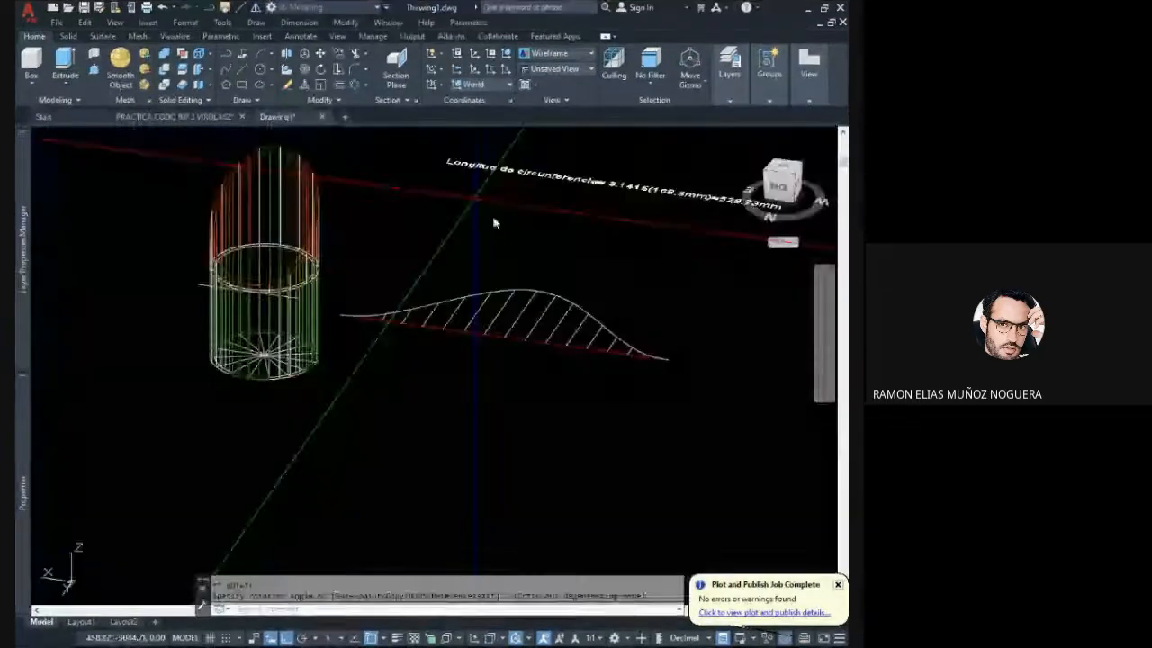
# - Move the flattened development farther away from the pipe along the X direction
pyautogui.click(681, 376)
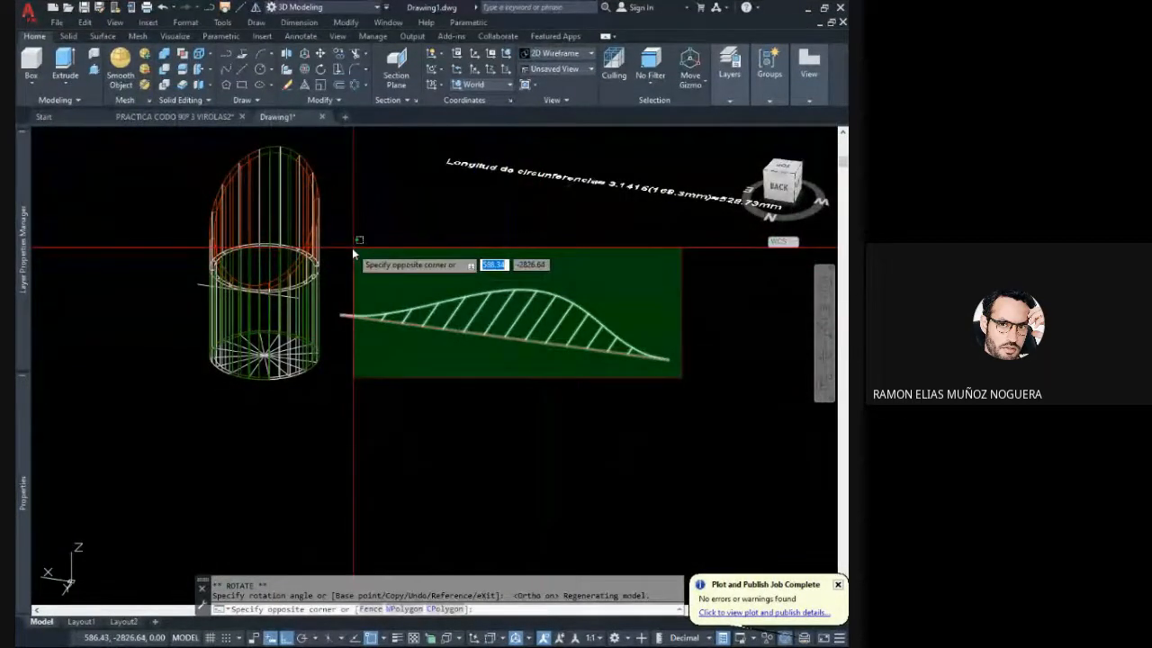
pyautogui.click(353, 255)
pyautogui.click(320, 58)
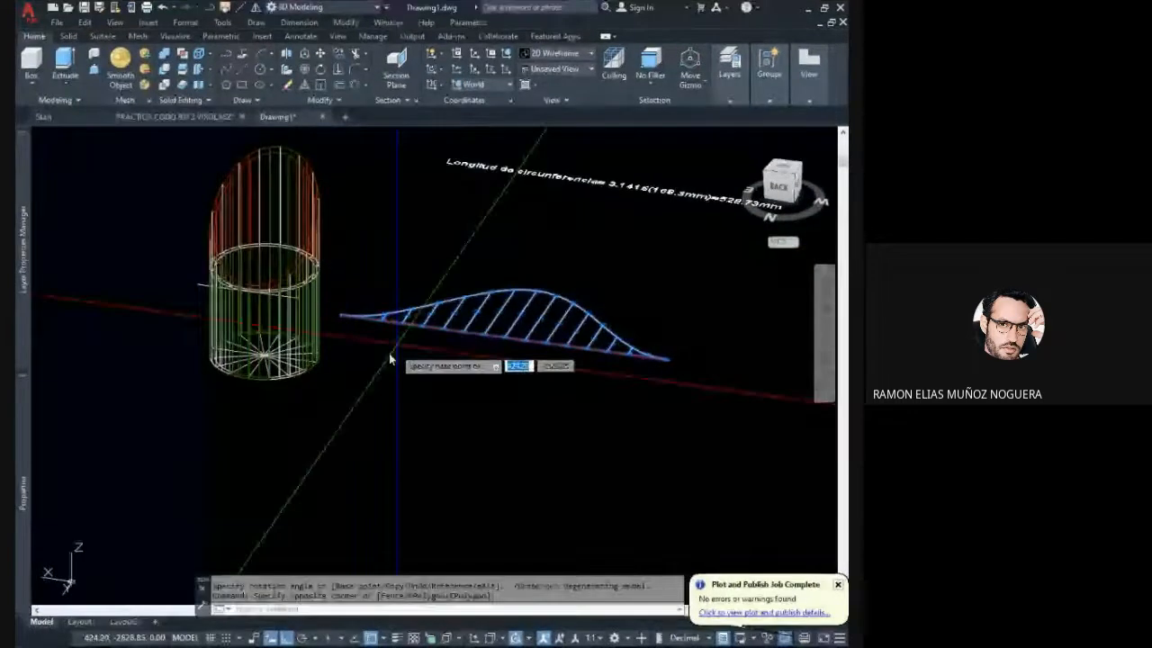
pyautogui.click(389, 353)
pyautogui.click(562, 401)
pyautogui.moveTo(562, 401); pyautogui.dragTo(424, 383, button='middle')
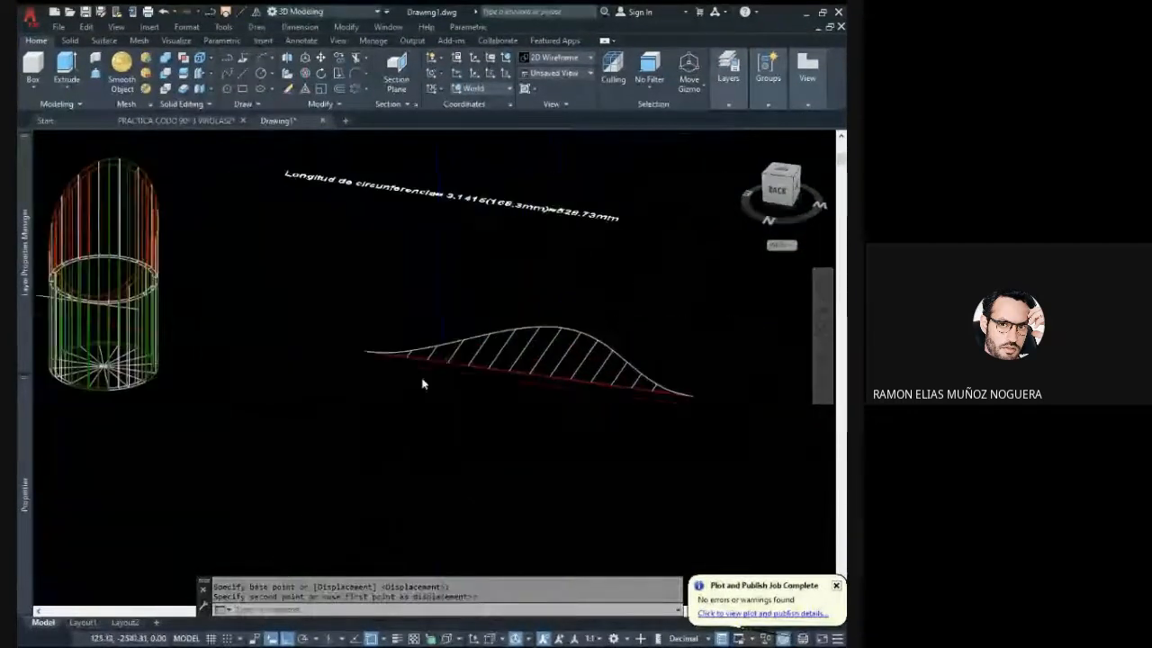
# - Erase the leftover straight line that sticks out from the ring at the pipe's mid-height joint
pyautogui.scroll(-3, 490, 384)
pyautogui.moveTo(360, 349); pyautogui.dragTo(427, 354, button='middle')
pyautogui.scroll(5, 360, 339)
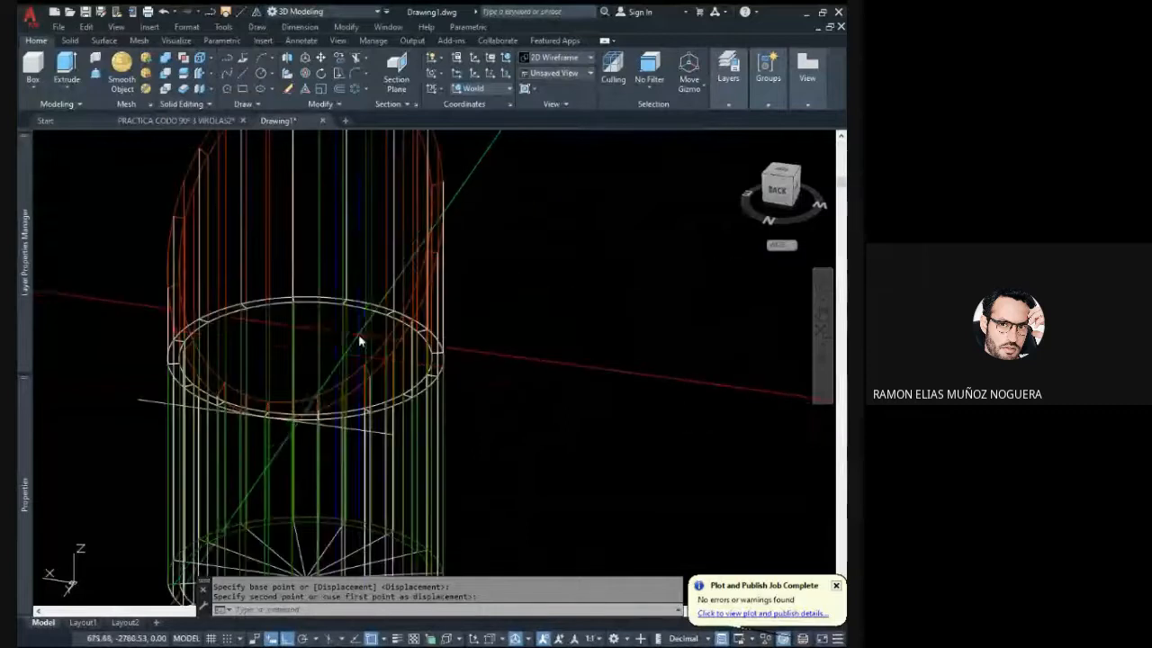
pyautogui.click(284, 406)
pyautogui.click(225, 351)
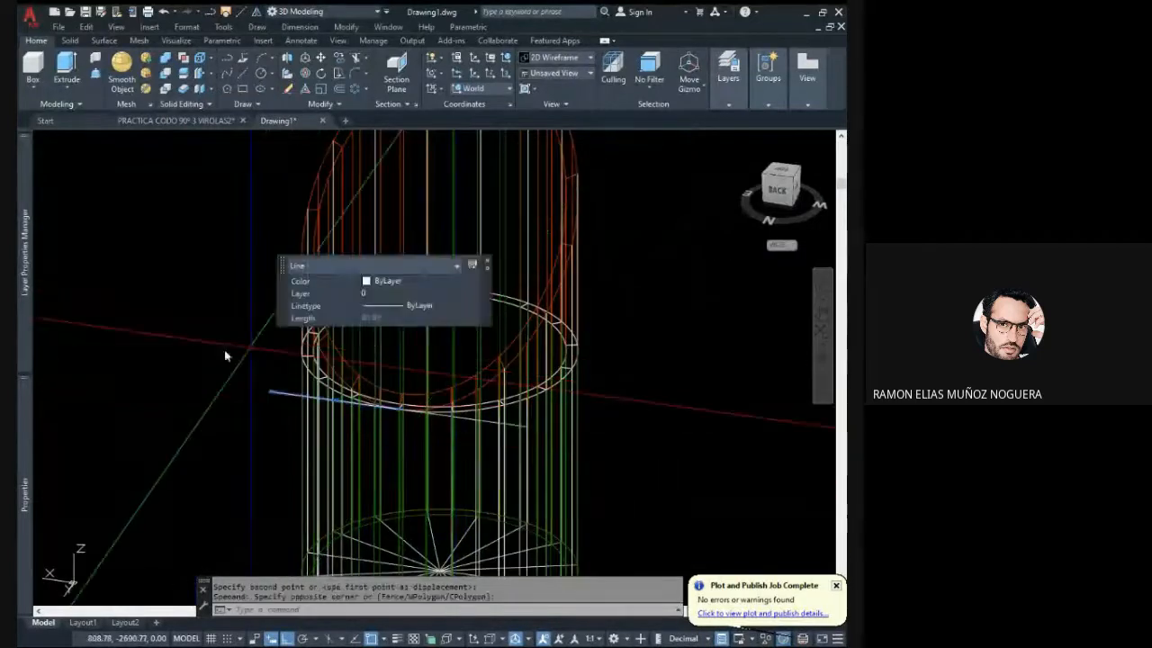
pyautogui.press('Delete')
pyautogui.scroll(-4, 297, 367)
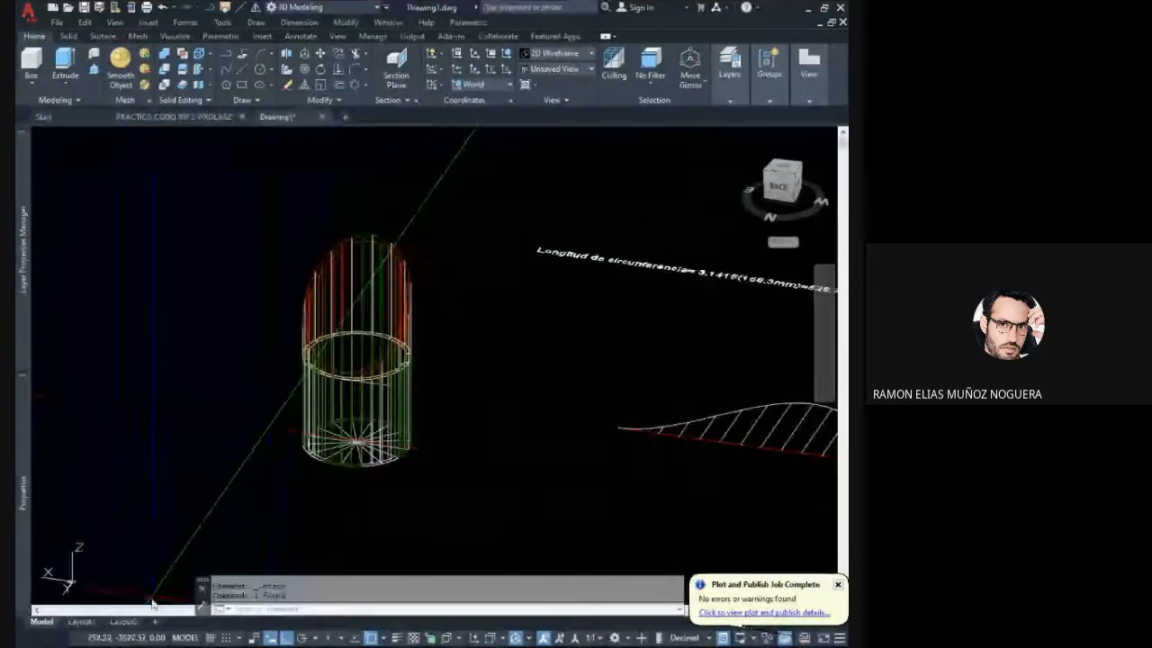
# - Modify Layout1's page setup to use DWG To PDF.pc3, ISO A4 (297.00 x 210.00 MM) paper and a 1:1 scale
pyautogui.click(81, 621)
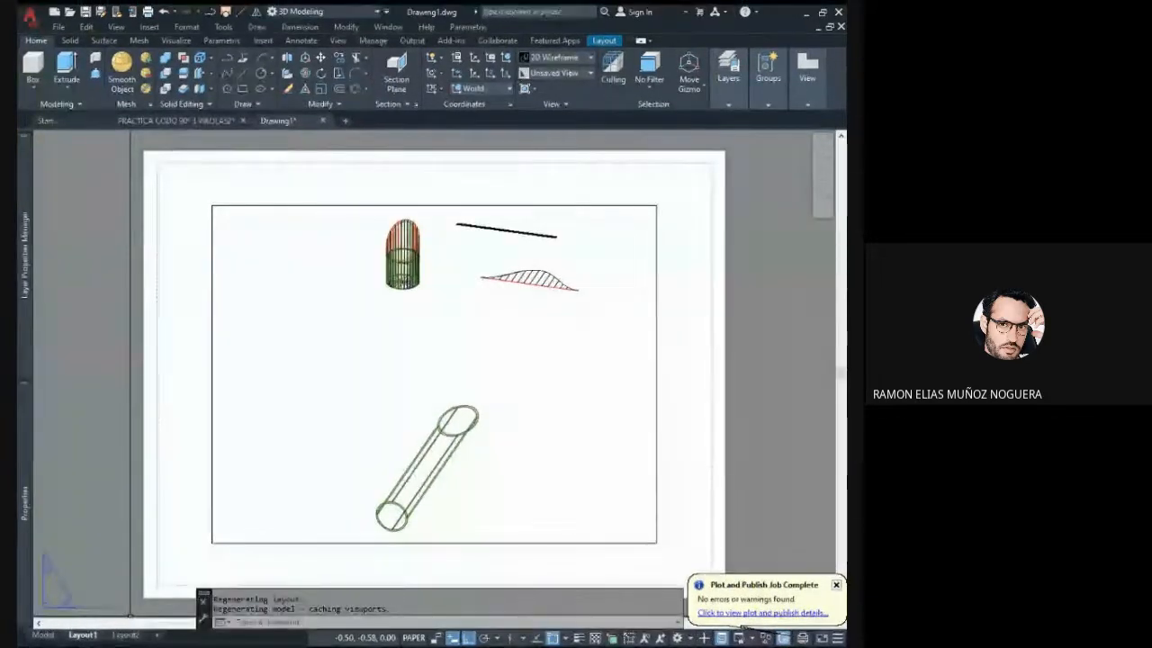
pyautogui.rightClick(83, 634)
pyautogui.click(188, 521)
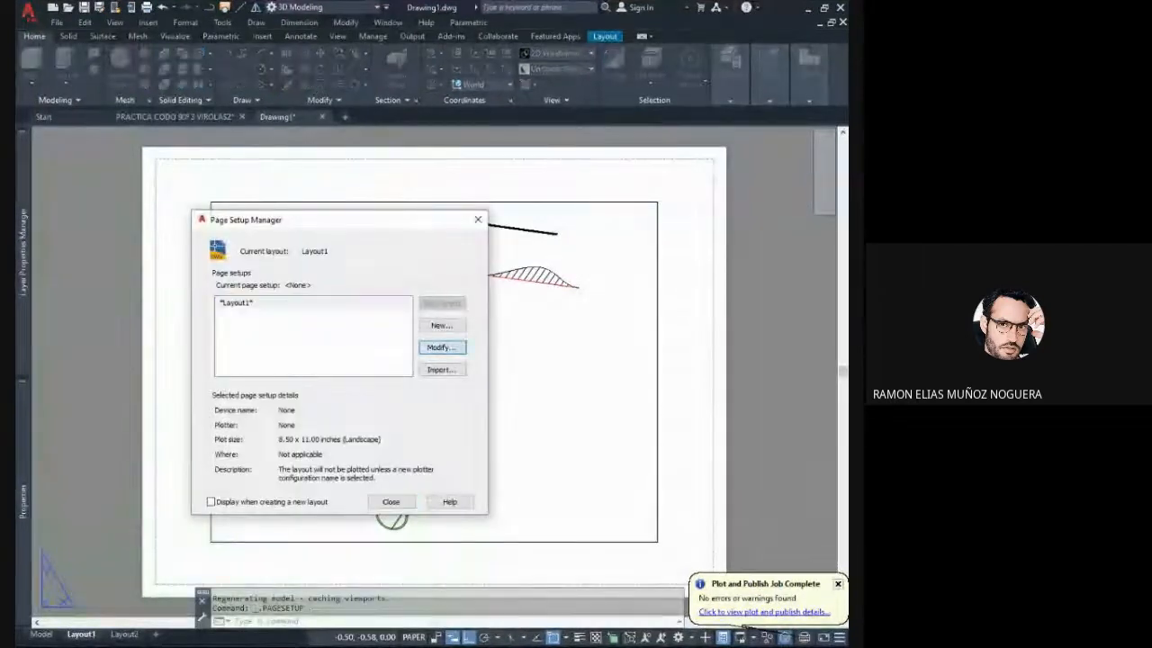
pyautogui.click(441, 347)
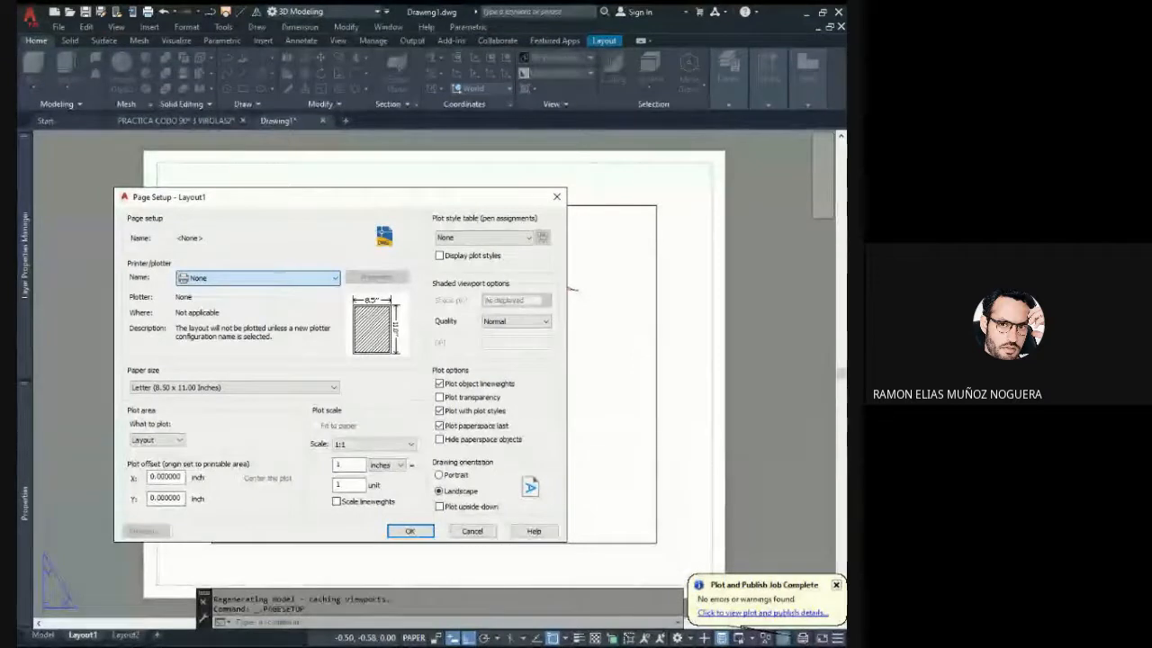
pyautogui.click(239, 491)
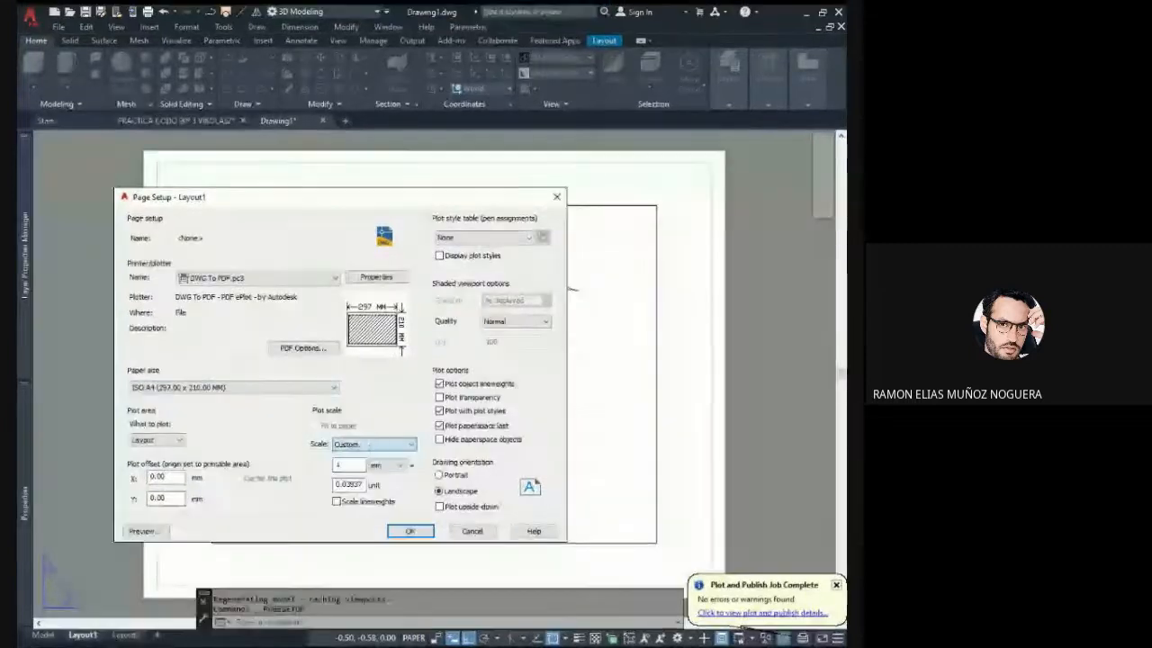
pyautogui.click(369, 443)
pyautogui.click(357, 208)
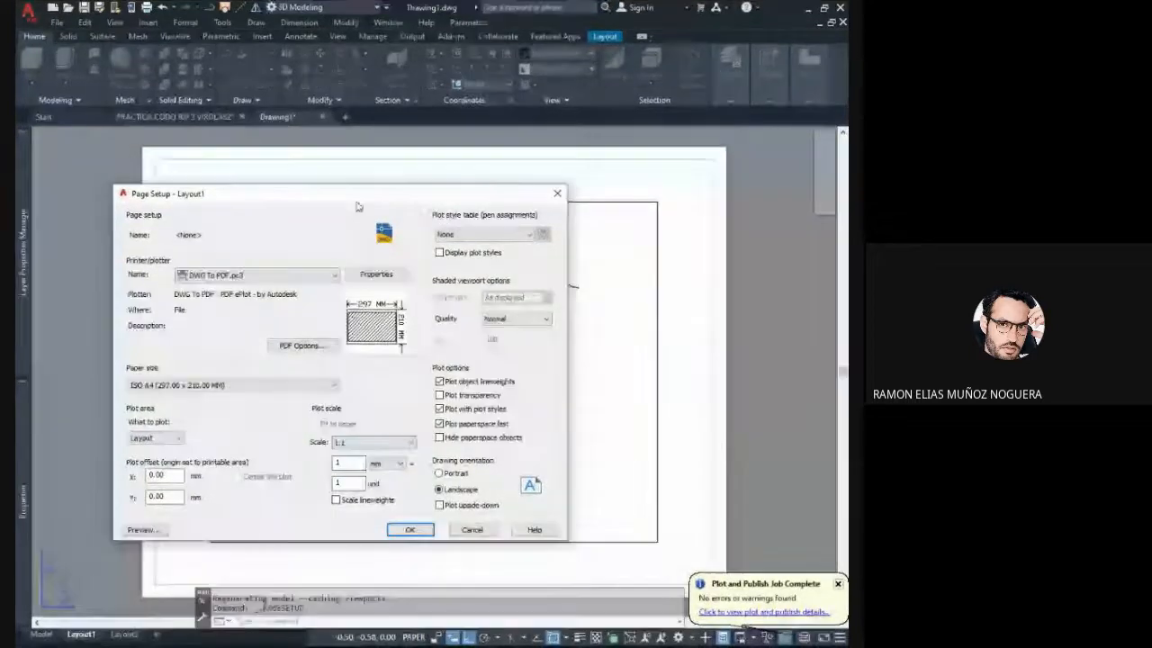
pyautogui.click(410, 530)
pyautogui.click(387, 501)
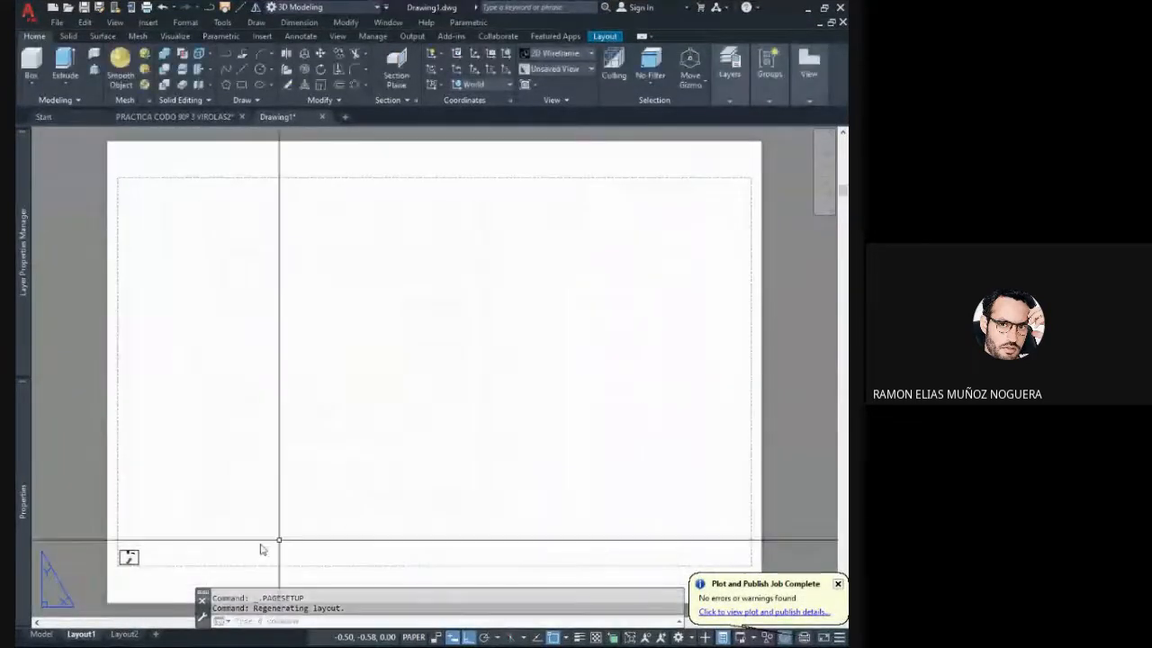
# - Erase the small existing viewport near the lower-left corner of the Layout1 sheet
pyautogui.click(231, 536)
pyautogui.click(137, 497)
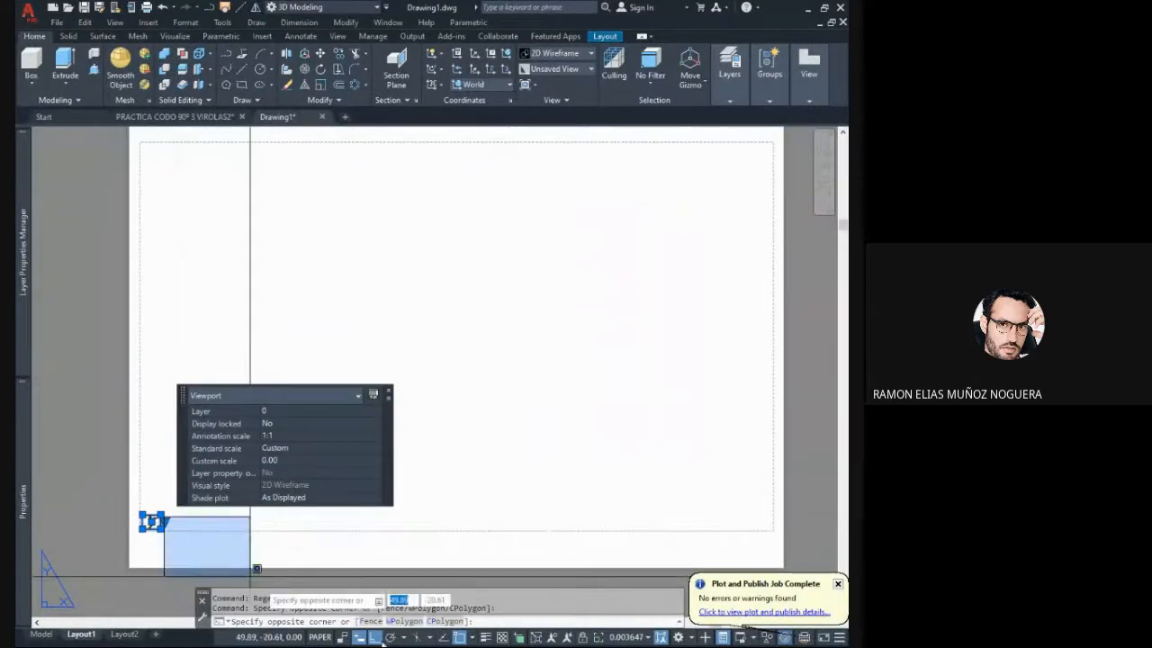
pyautogui.click(236, 536)
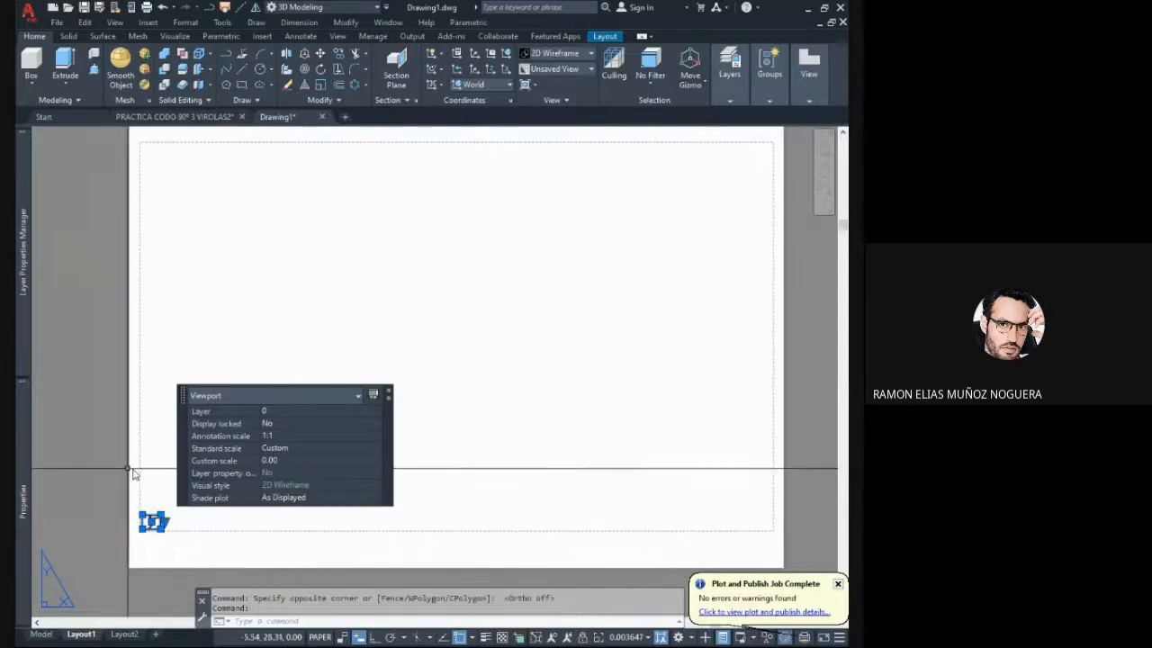
pyautogui.press('Delete')
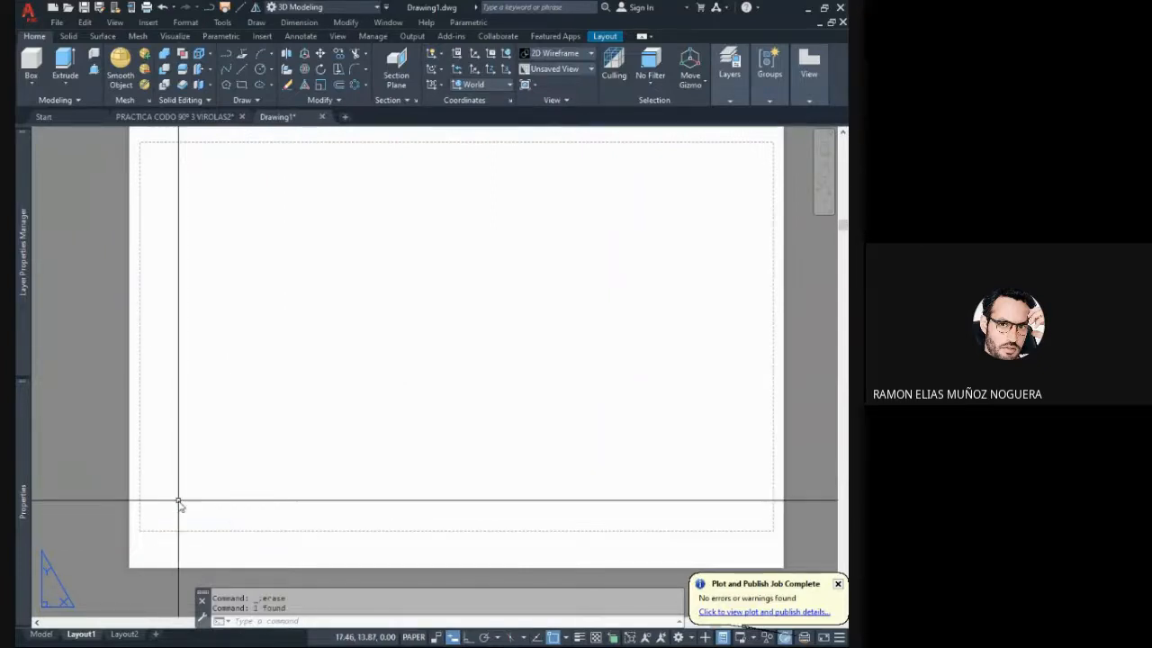
# - Create a single rectangular viewport with VIEWPORTS that spans almost the whole printable area of the sheet
pyautogui.write('Vie')
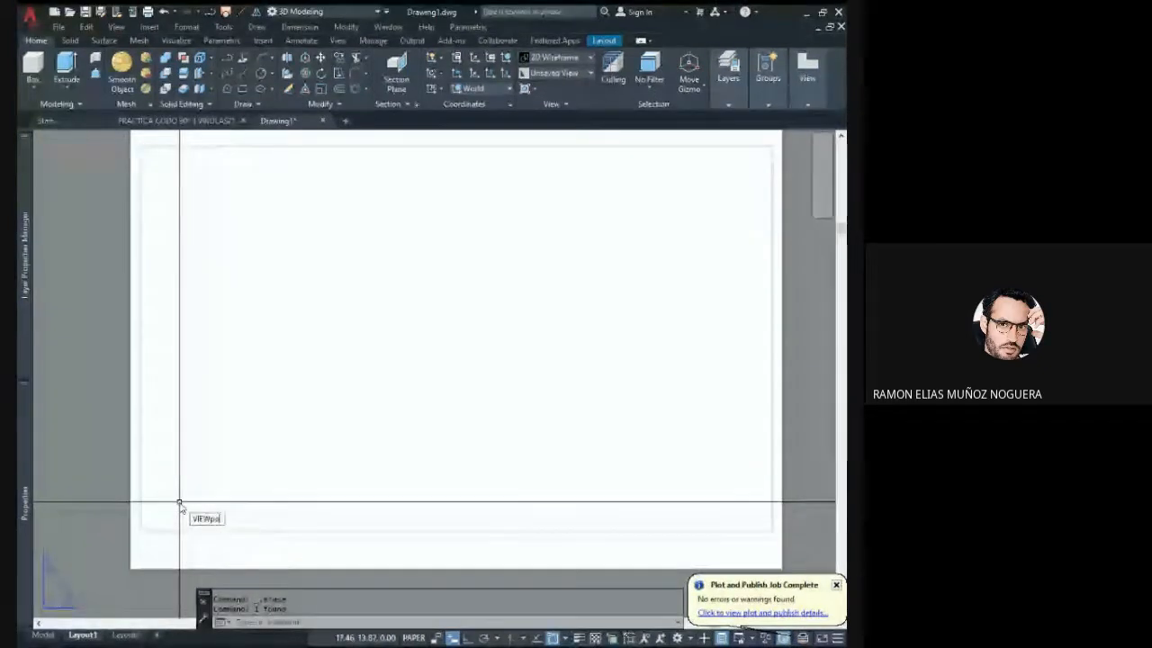
pyautogui.press('Return')
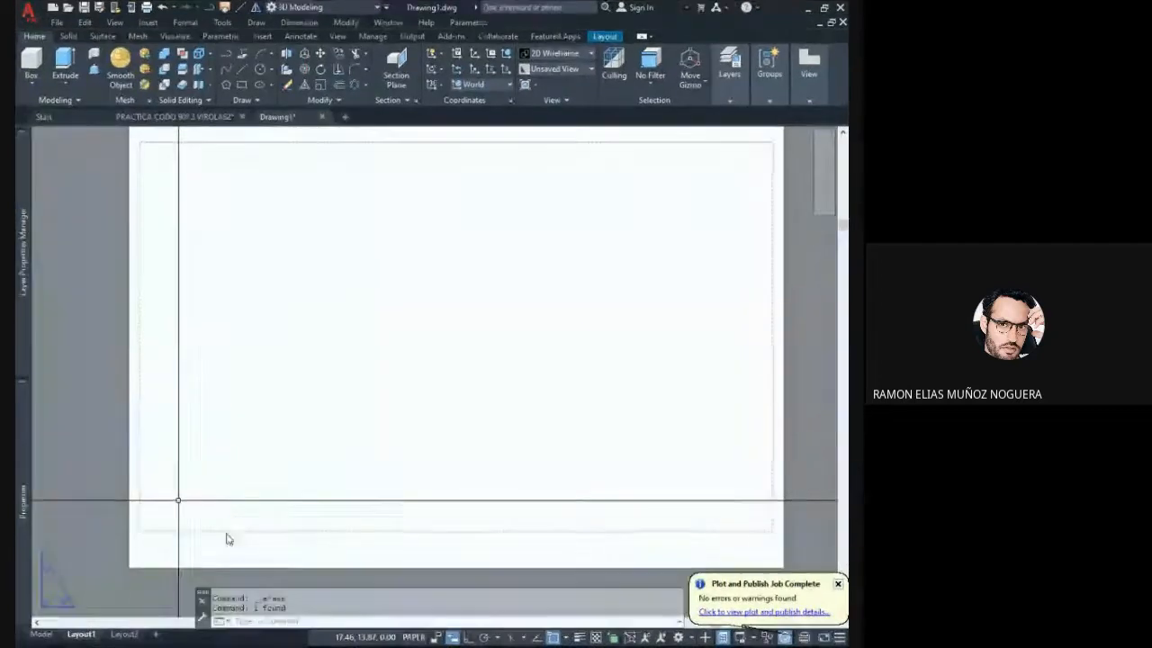
pyautogui.click(479, 459)
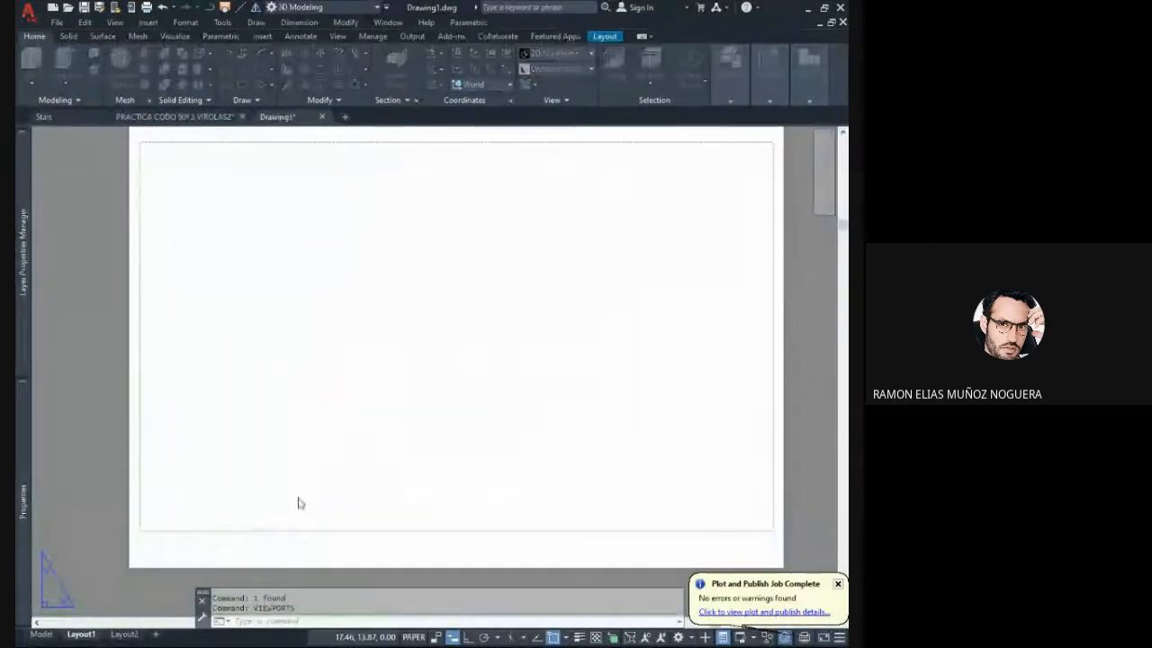
pyautogui.click(147, 528)
pyautogui.scroll(-5, 179, 486)
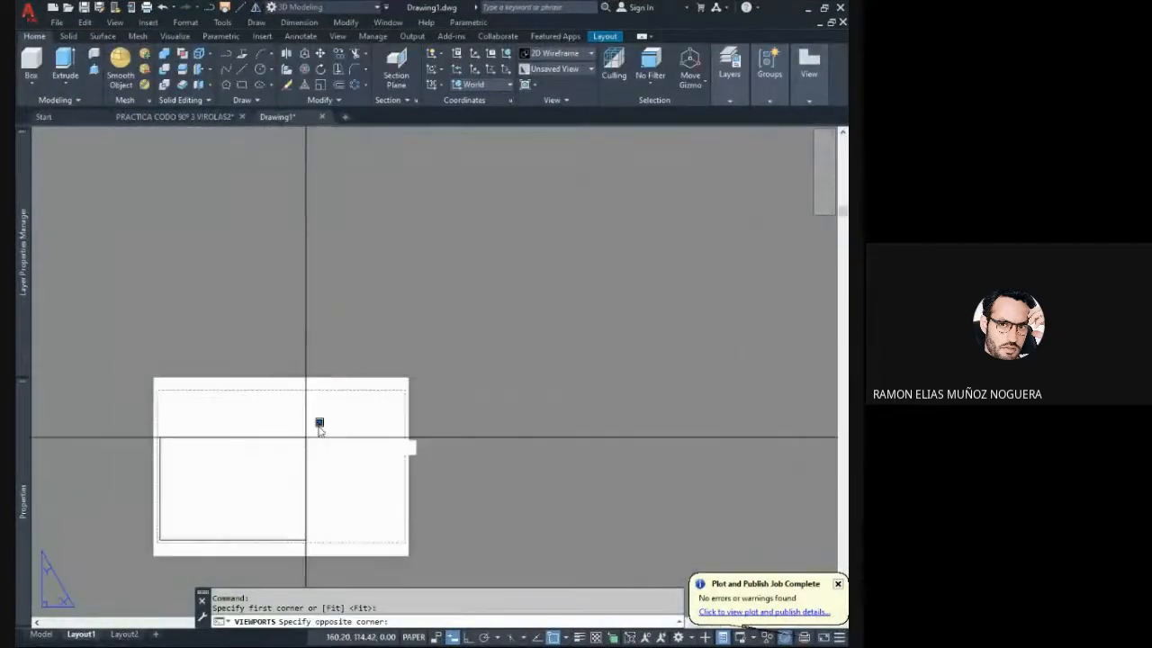
pyautogui.scroll(4, 359, 409)
pyautogui.click(438, 391)
pyautogui.scroll(-3, 388, 429)
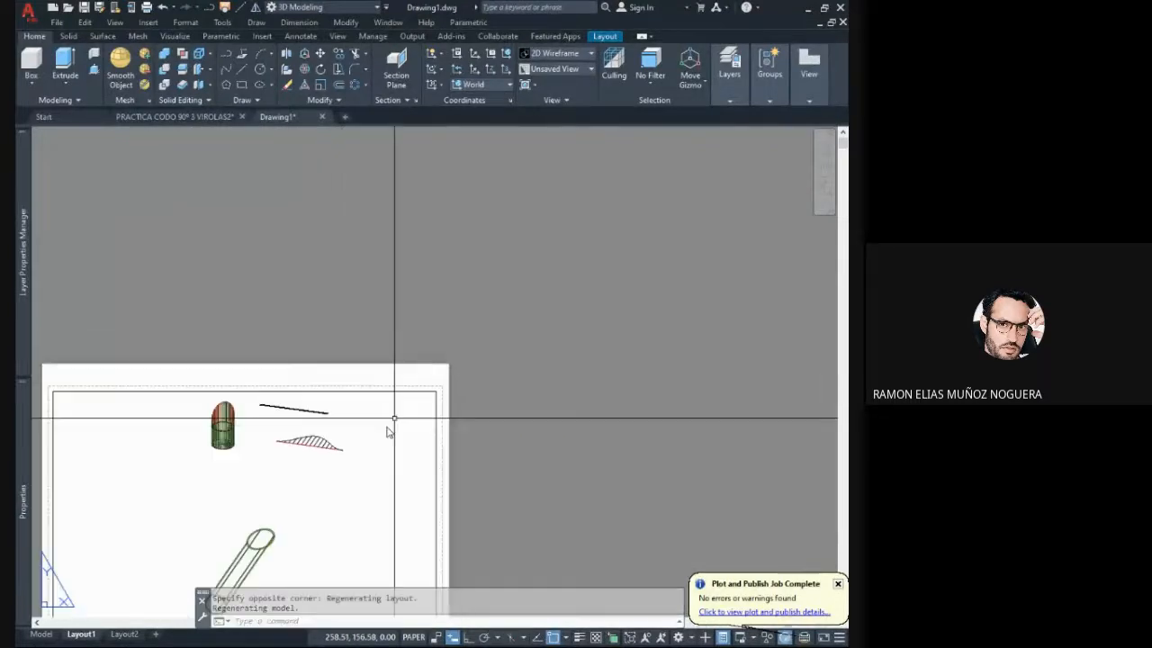
# - Activate the viewport, switch it to the Top view, frame only the flat development, and return to paper space
pyautogui.click(344, 414)
pyautogui.doubleClick(344, 416)
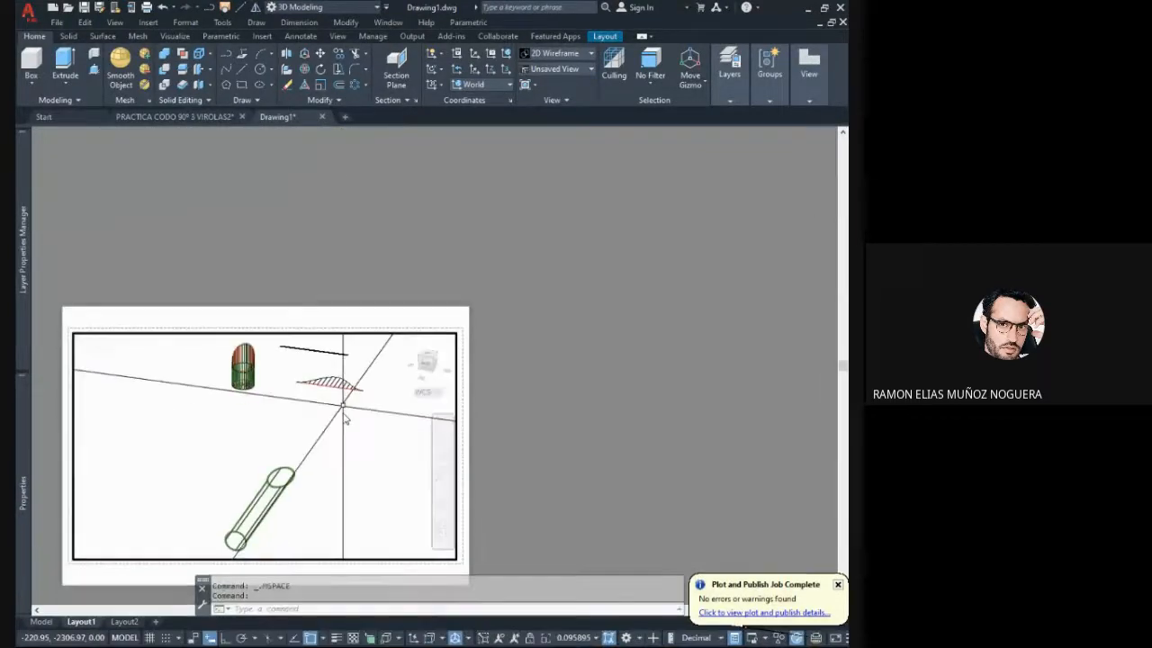
pyautogui.click(428, 355)
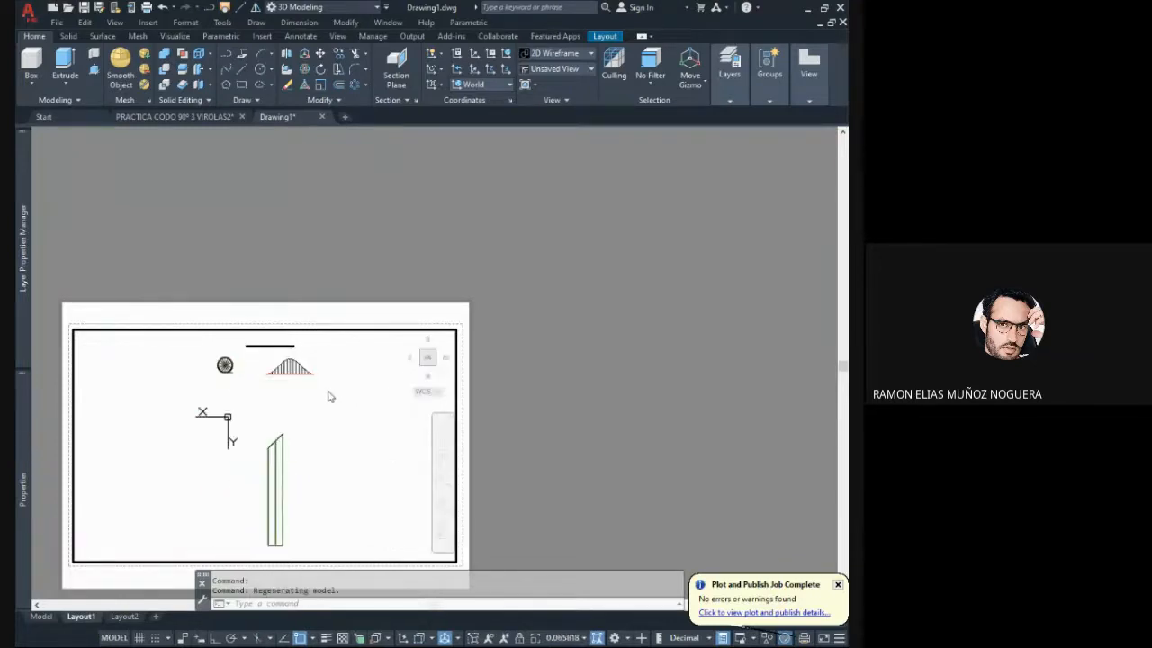
pyautogui.scroll(7, 299, 376)
pyautogui.moveTo(298, 376); pyautogui.dragTo(319, 481, button='middle')
pyautogui.doubleClick(481, 381)
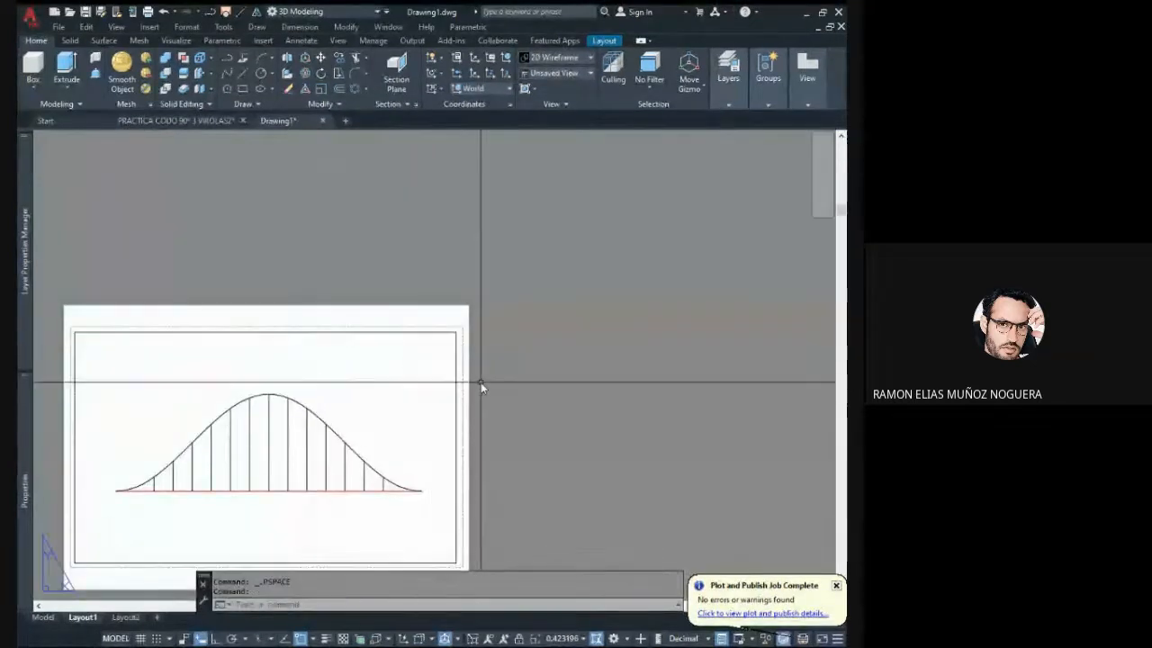
# - Set the standard scale of the layout viewport to 1:2
pyautogui.moveTo(424, 419); pyautogui.dragTo(537, 362, button='middle')
pyautogui.click(537, 359)
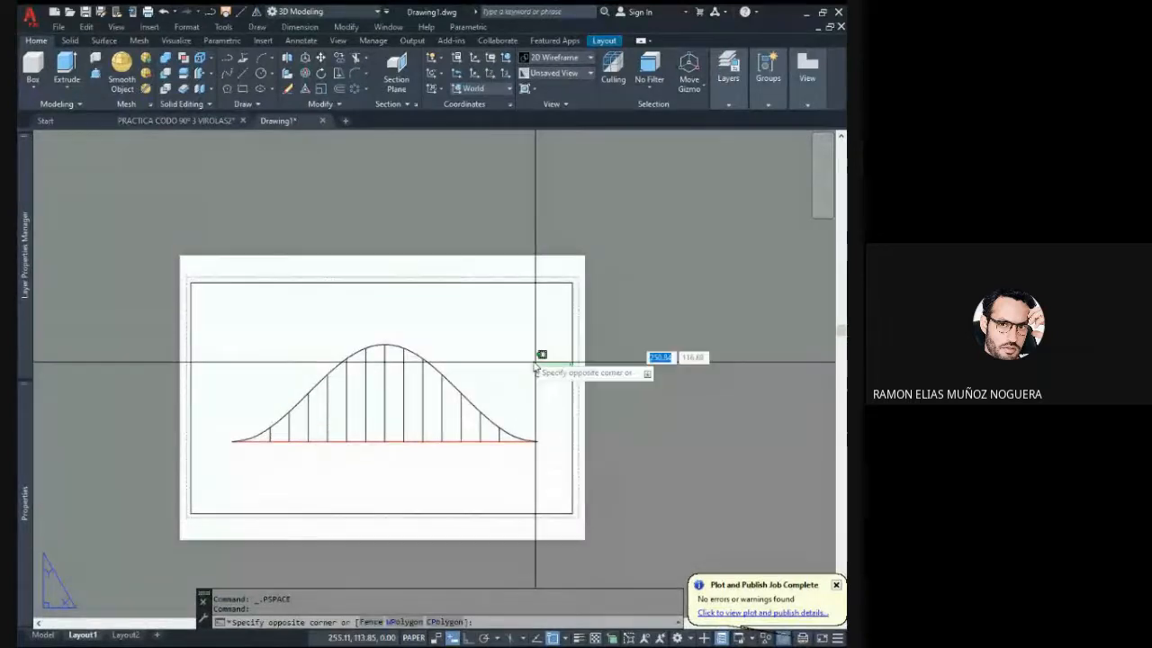
pyautogui.click(486, 368)
pyautogui.scroll(-2, 453, 350)
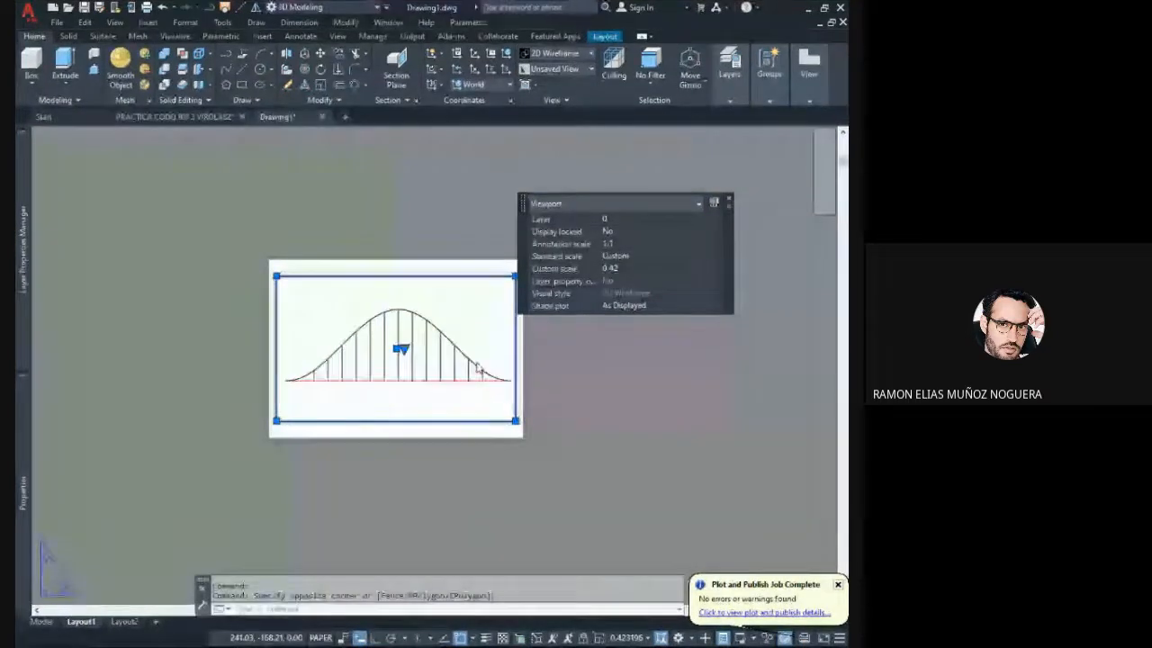
pyautogui.press('Escape')
pyautogui.press('Escape')
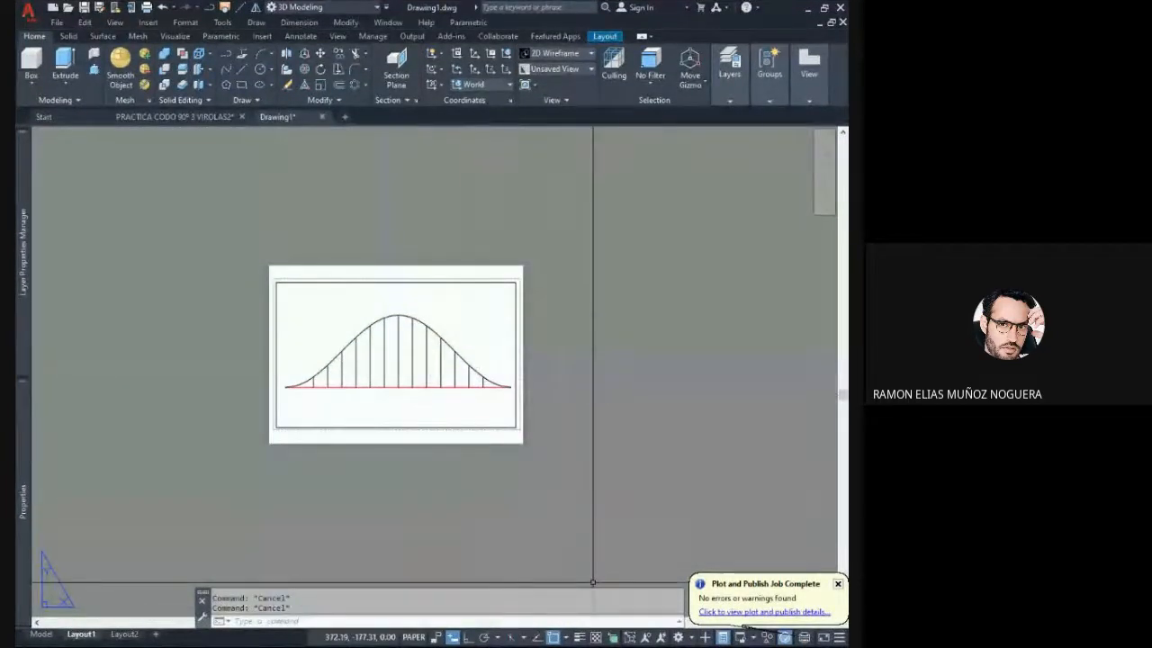
# - Try a 1:1 scale on the layout viewport and return it to 1:2
pyautogui.click(454, 444)
pyautogui.click(424, 411)
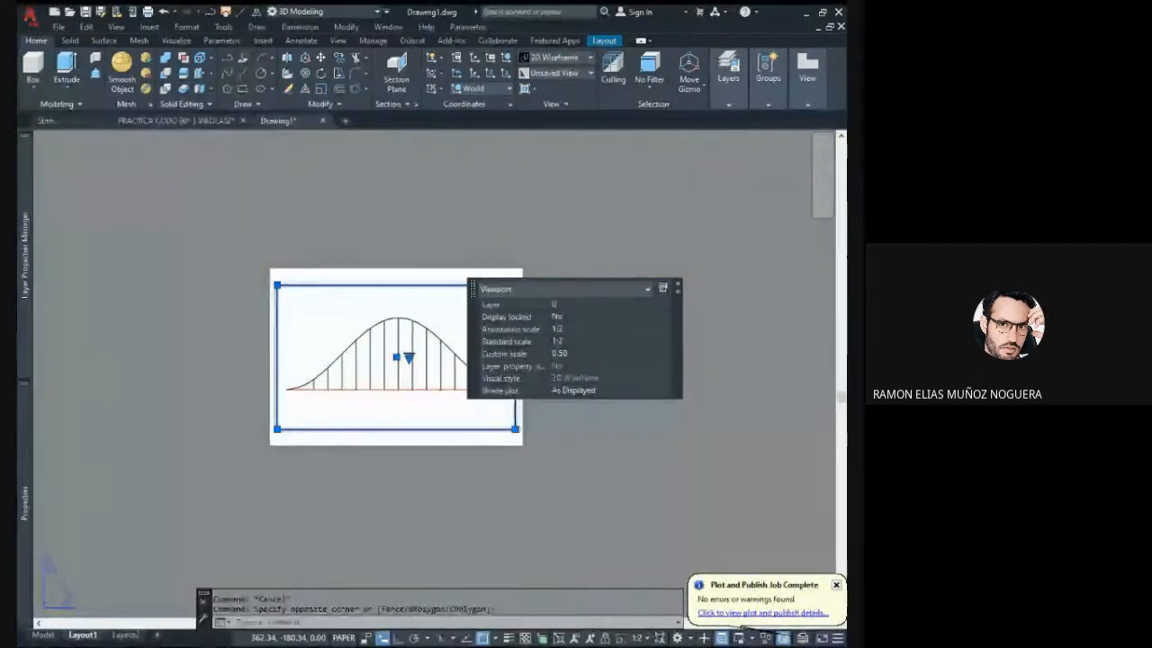
pyautogui.click(635, 272)
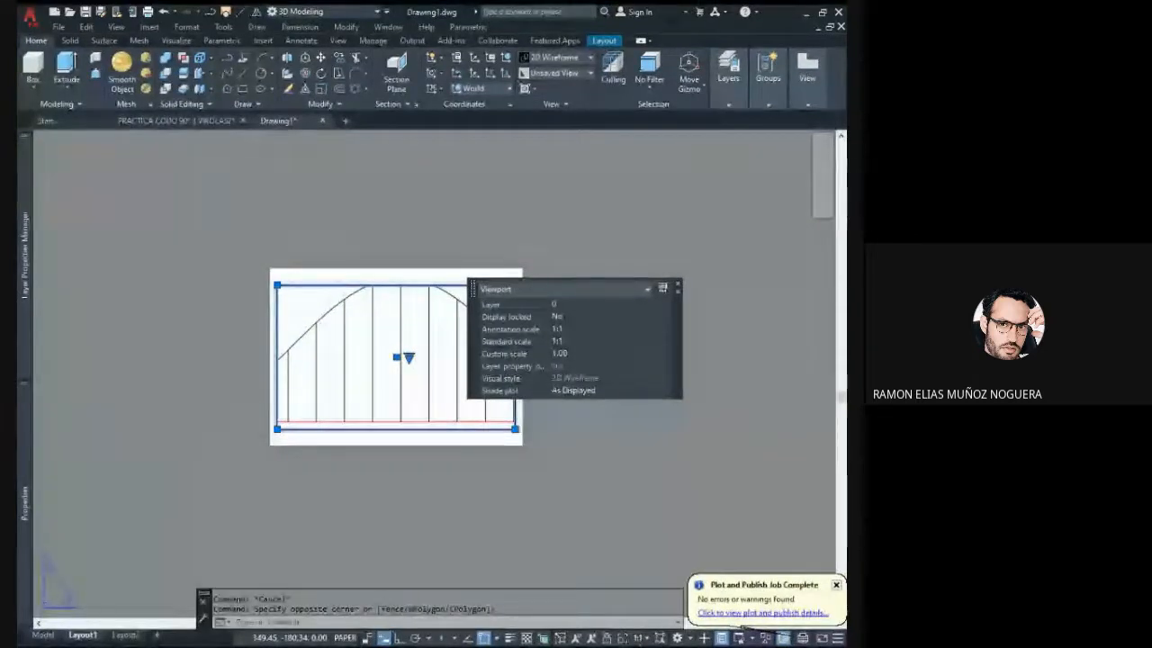
pyautogui.click(635, 285)
pyautogui.press('Escape')
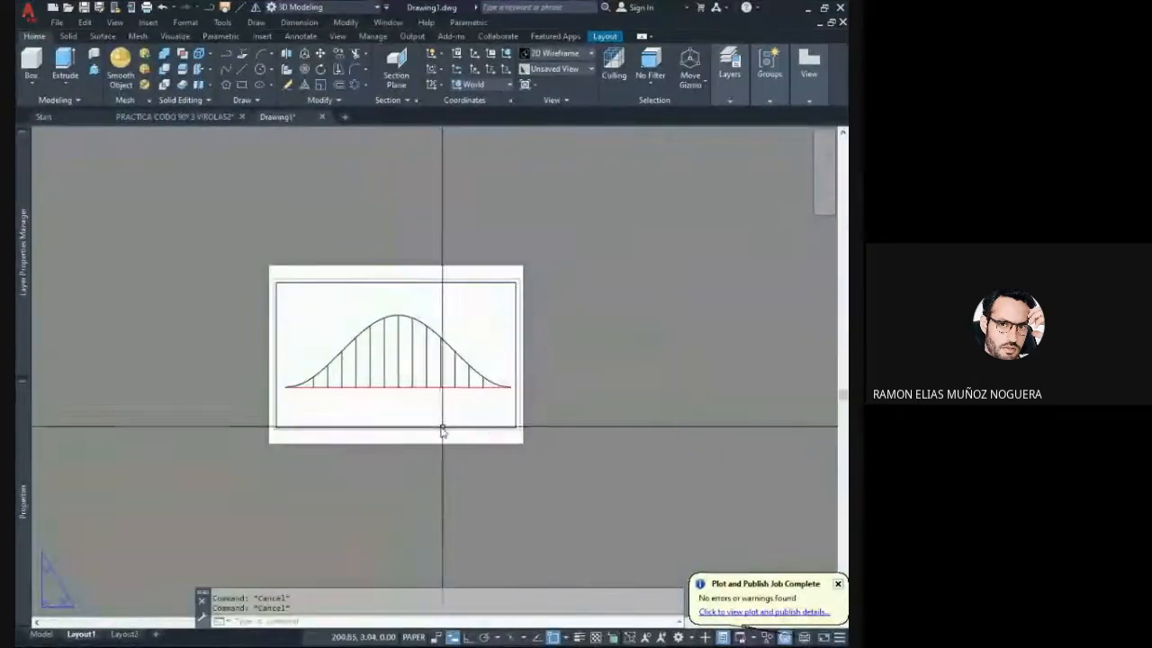
pyautogui.moveTo(442, 427); pyautogui.dragTo(522, 432, button='middle')
pyautogui.click(517, 461)
pyautogui.press('Escape')
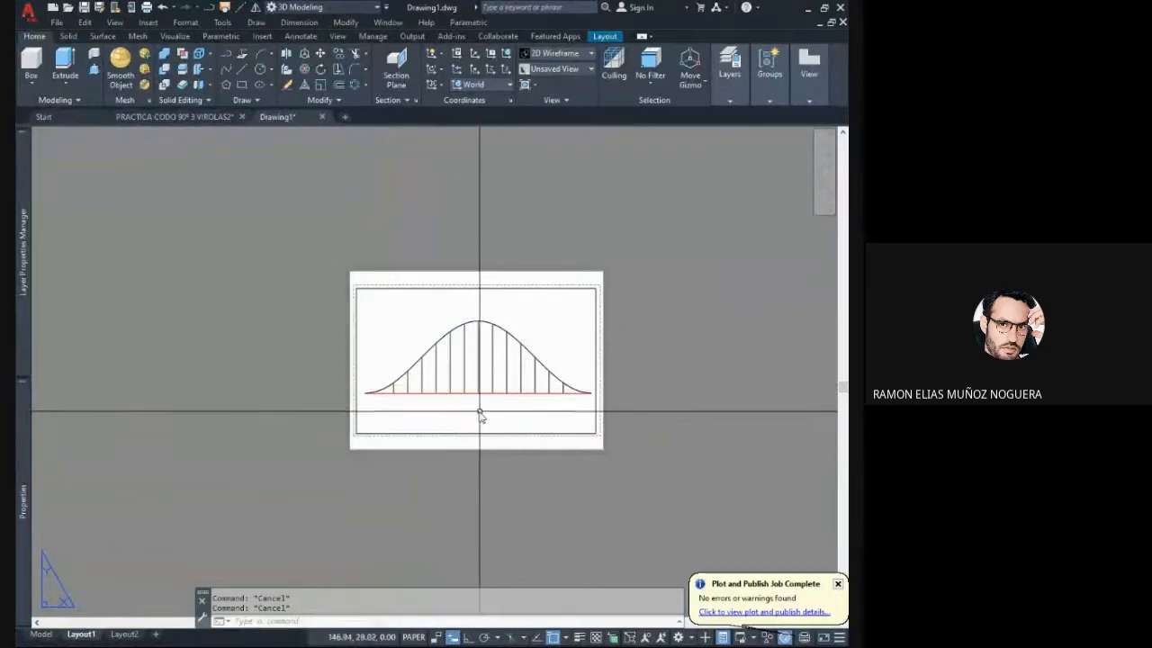
pyautogui.click(477, 409)
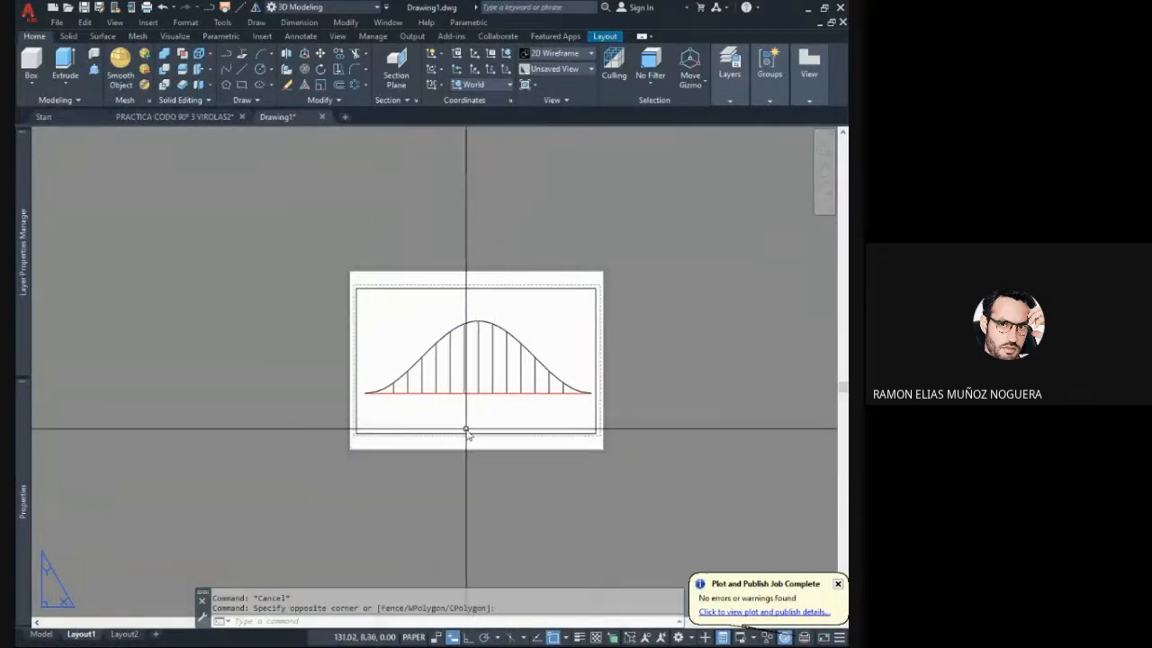
pyautogui.moveTo(466, 430); pyautogui.dragTo(418, 427, button='middle')
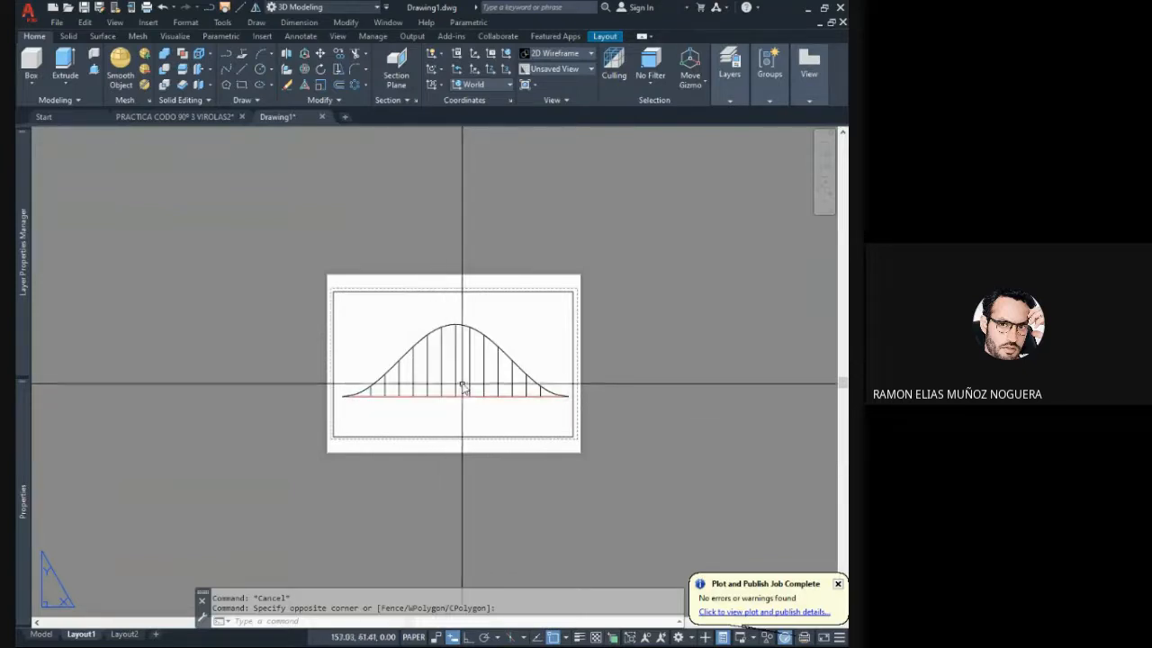
pyautogui.moveTo(457, 404); pyautogui.dragTo(423, 411, button='middle')
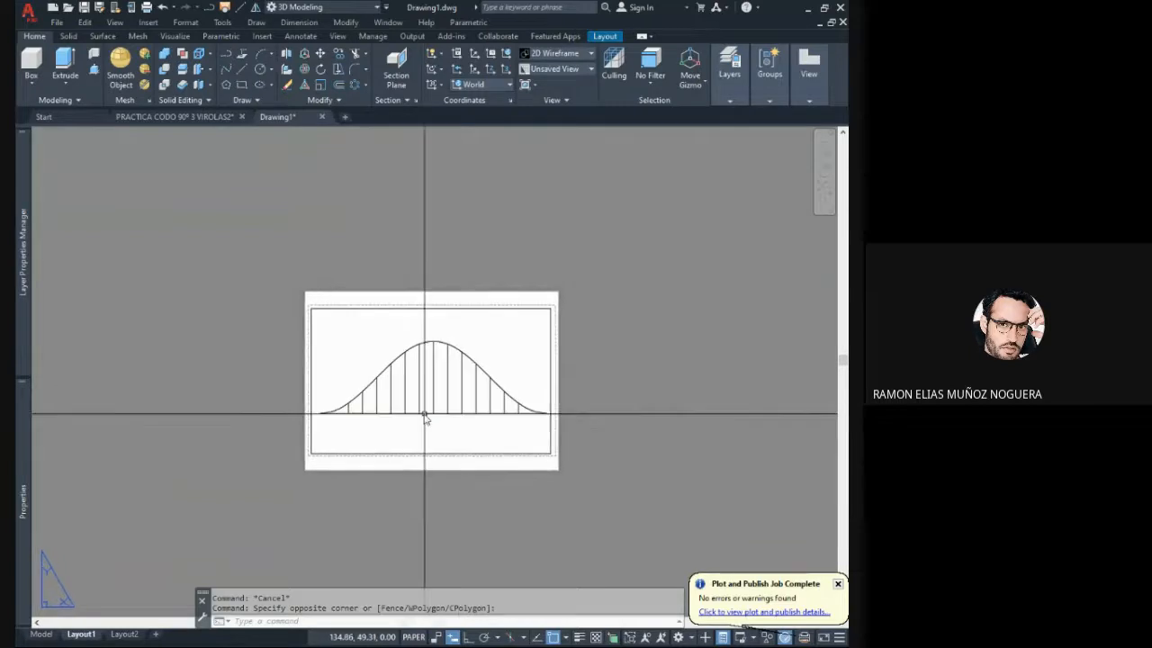
# - Check the spacing of the development's second and third vertical lines with a temporary line on the baseline, and erase that line
pyautogui.scroll(4, 373, 419)
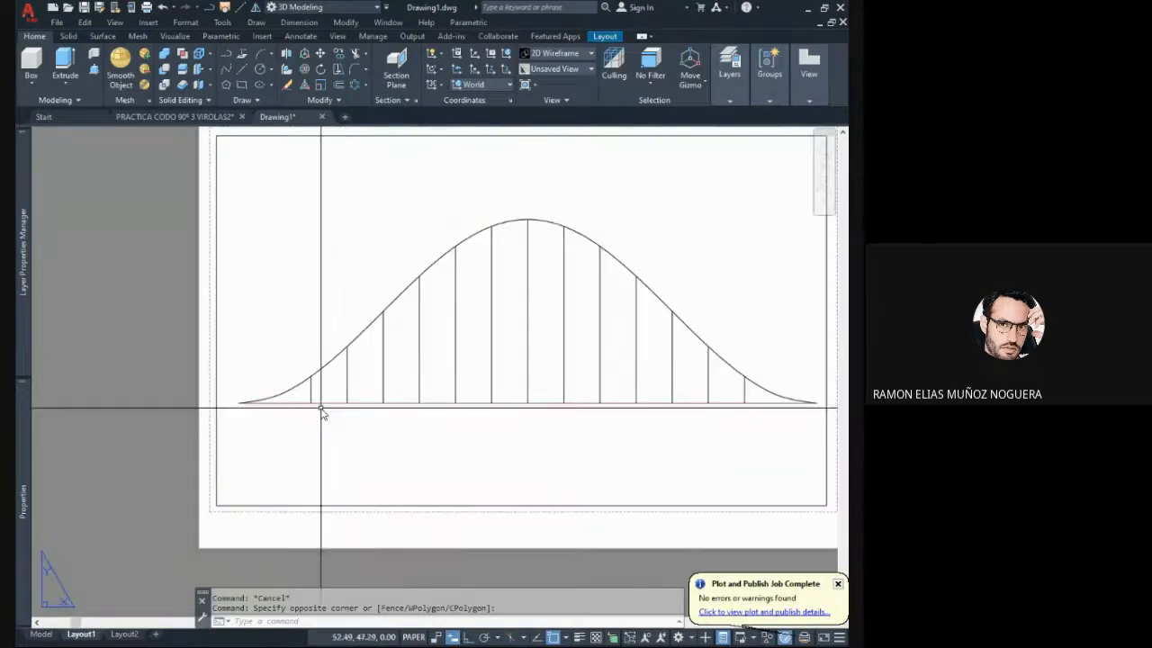
pyautogui.click(240, 73)
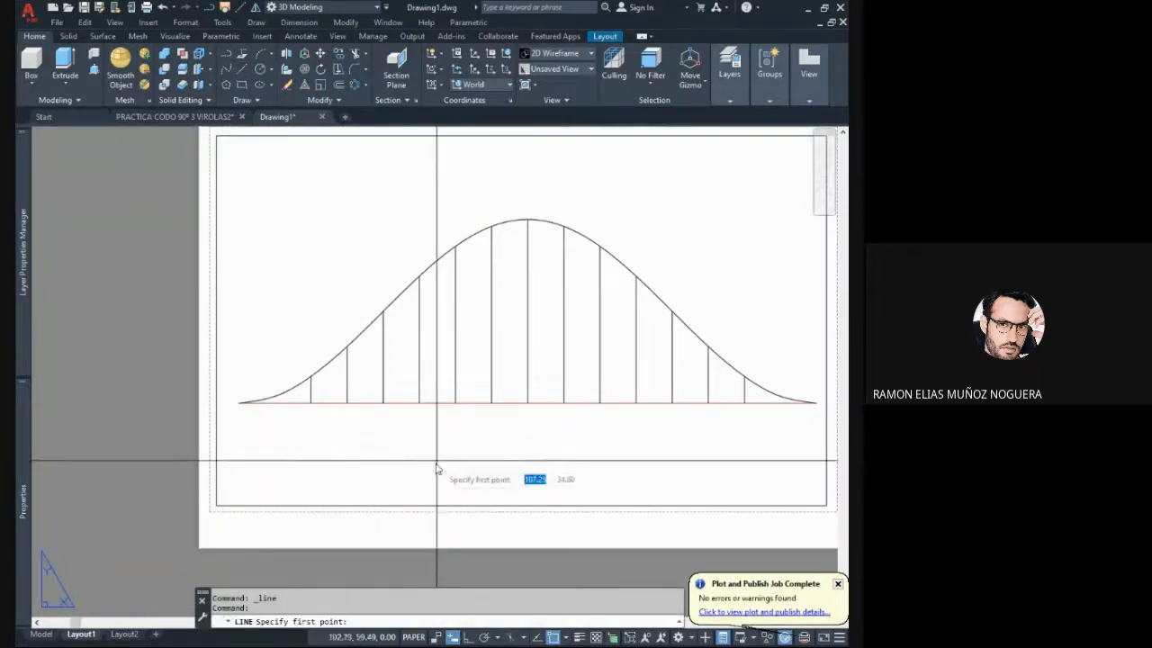
pyautogui.click(346, 402)
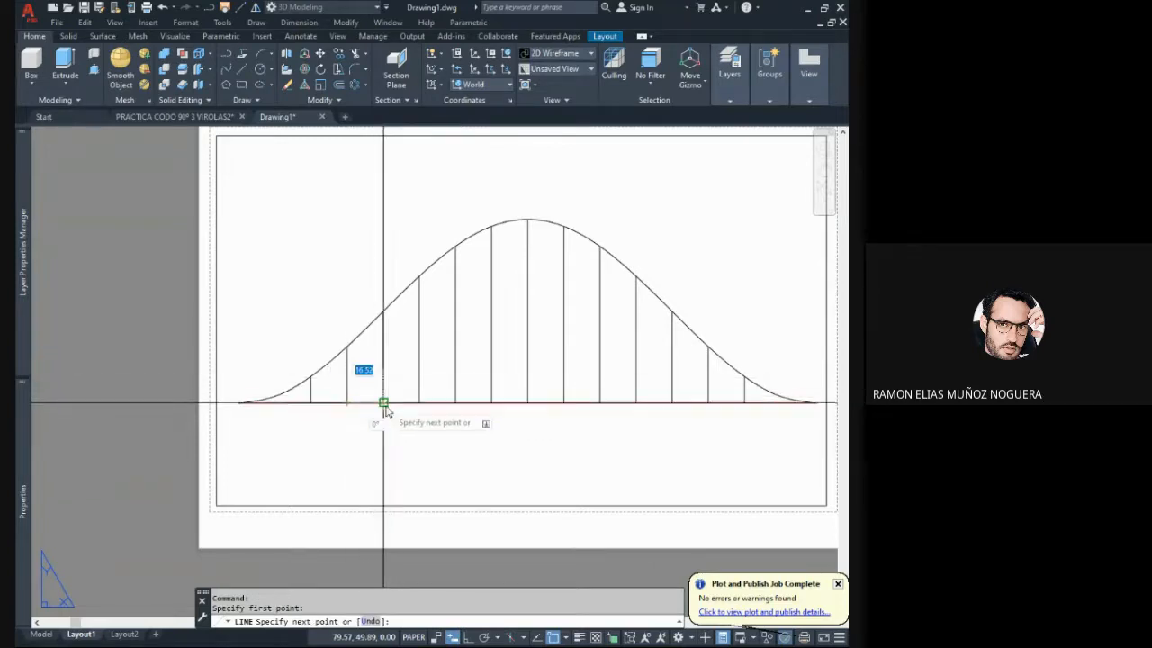
pyautogui.press('Escape')
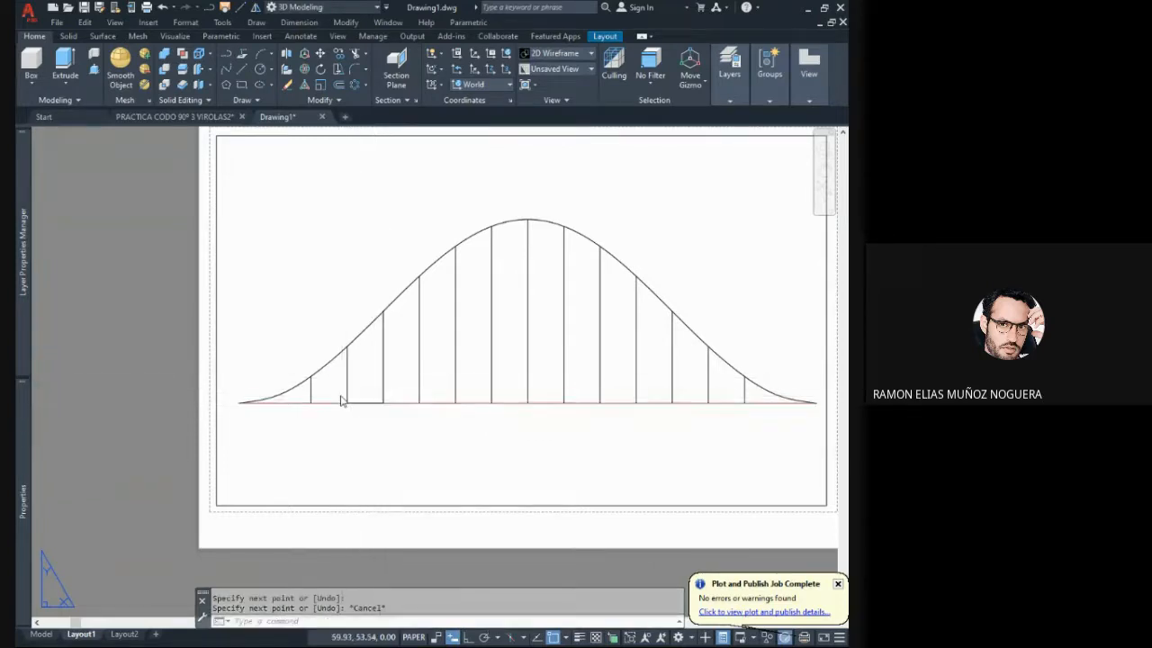
pyautogui.click(341, 396)
pyautogui.click(393, 417)
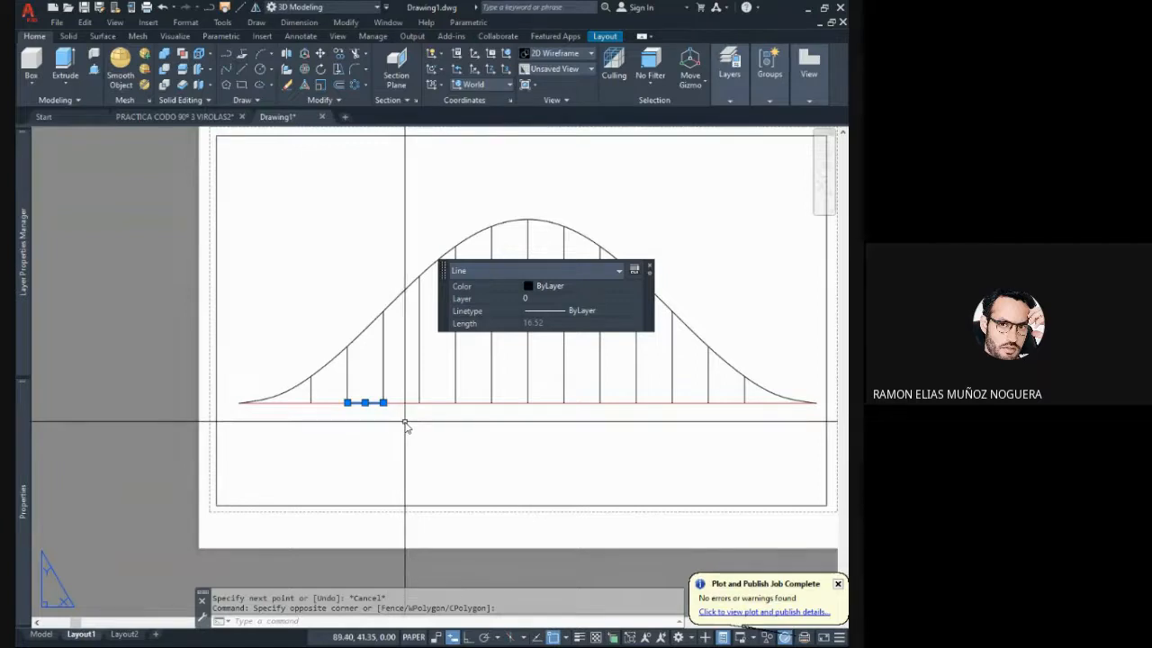
pyautogui.press('Delete')
pyautogui.moveTo(386, 394); pyautogui.dragTo(334, 350, button='middle')
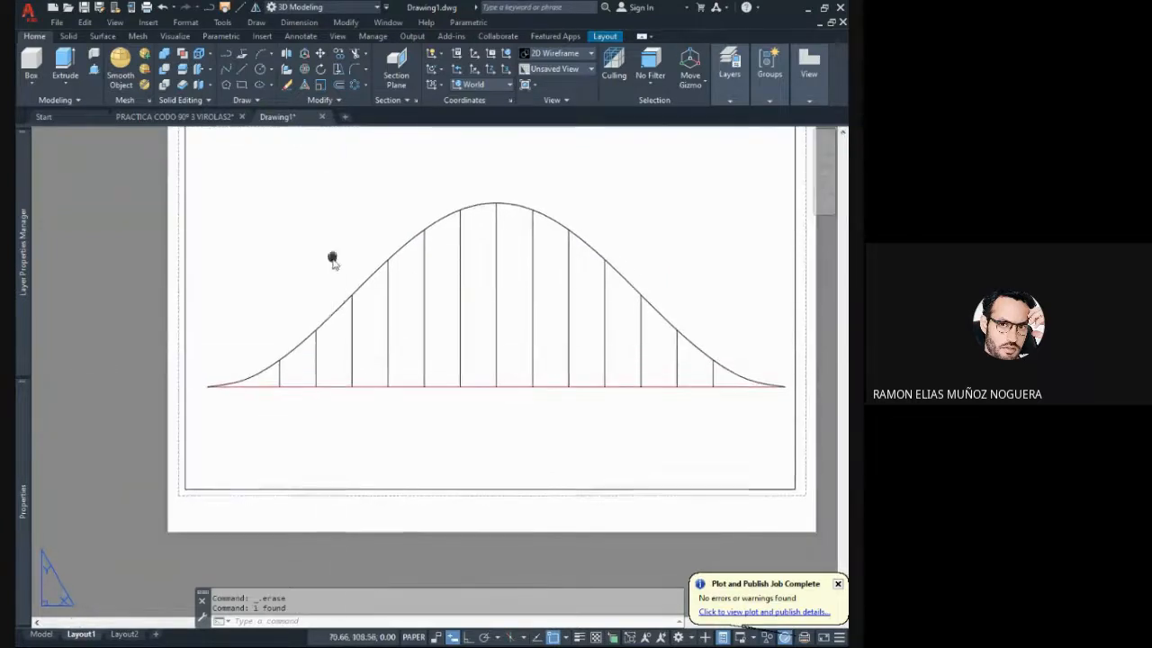
pyautogui.scroll(-2, 360, 288)
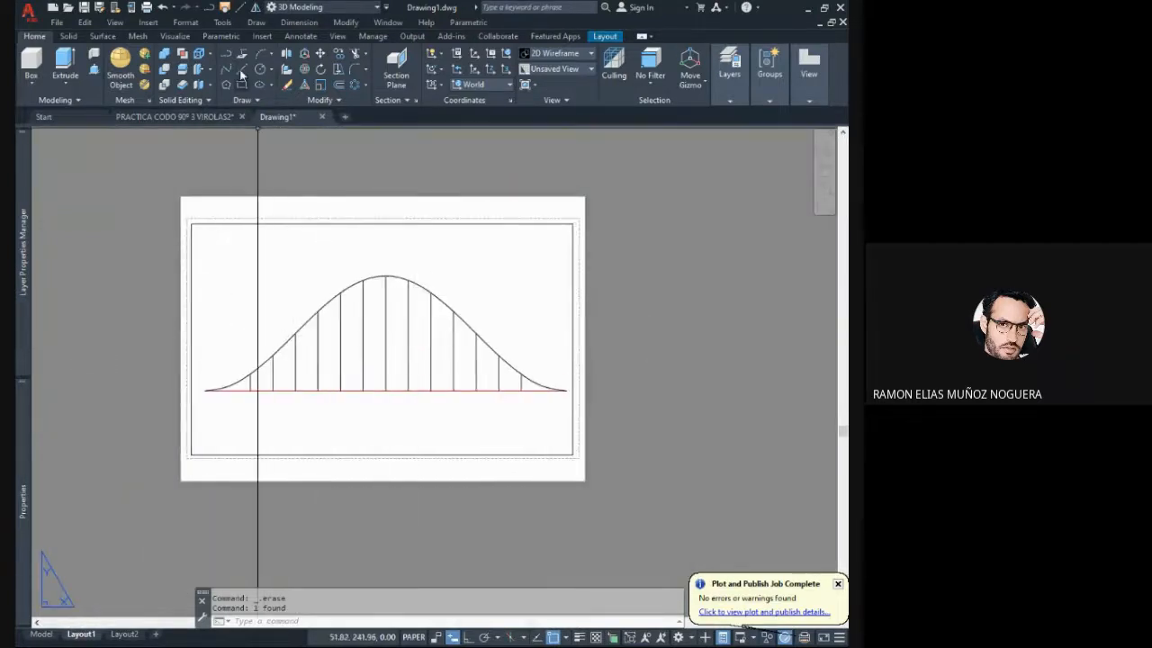
pyautogui.click(300, 37)
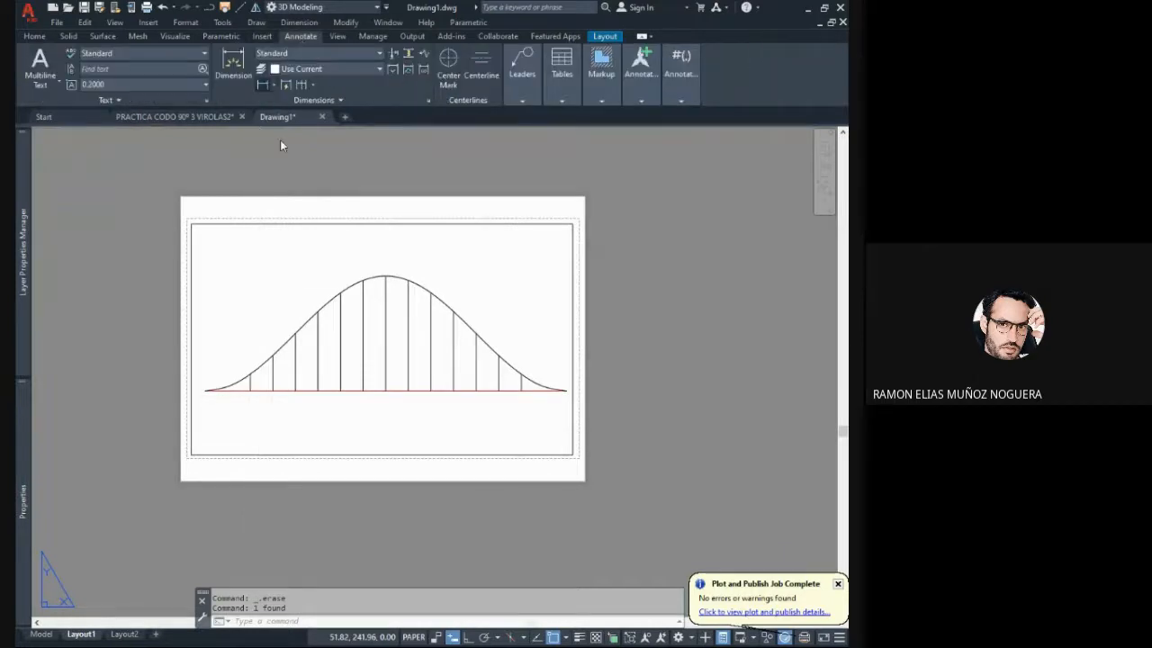
pyautogui.press('Escape')
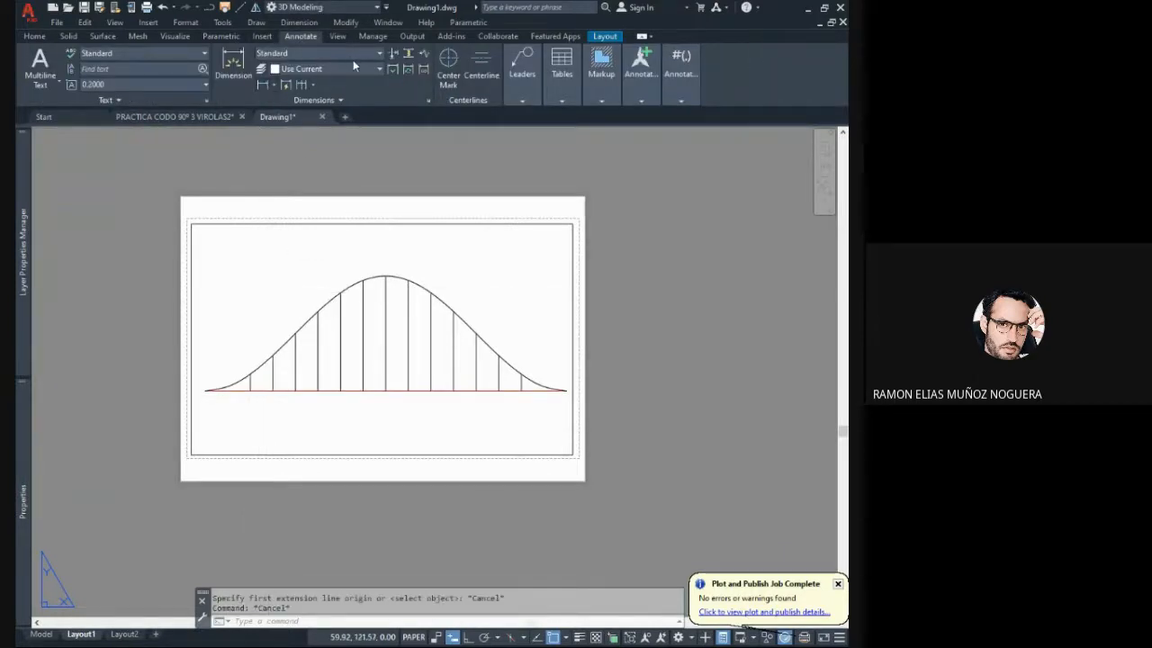
pyautogui.click(371, 54)
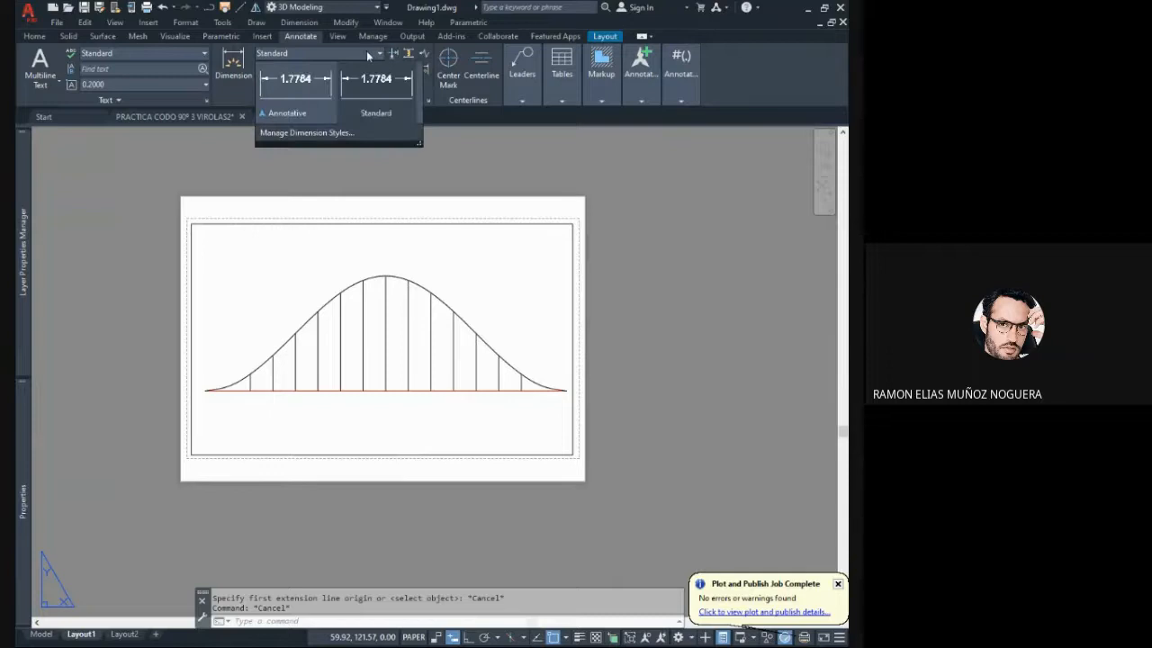
pyautogui.click(292, 57)
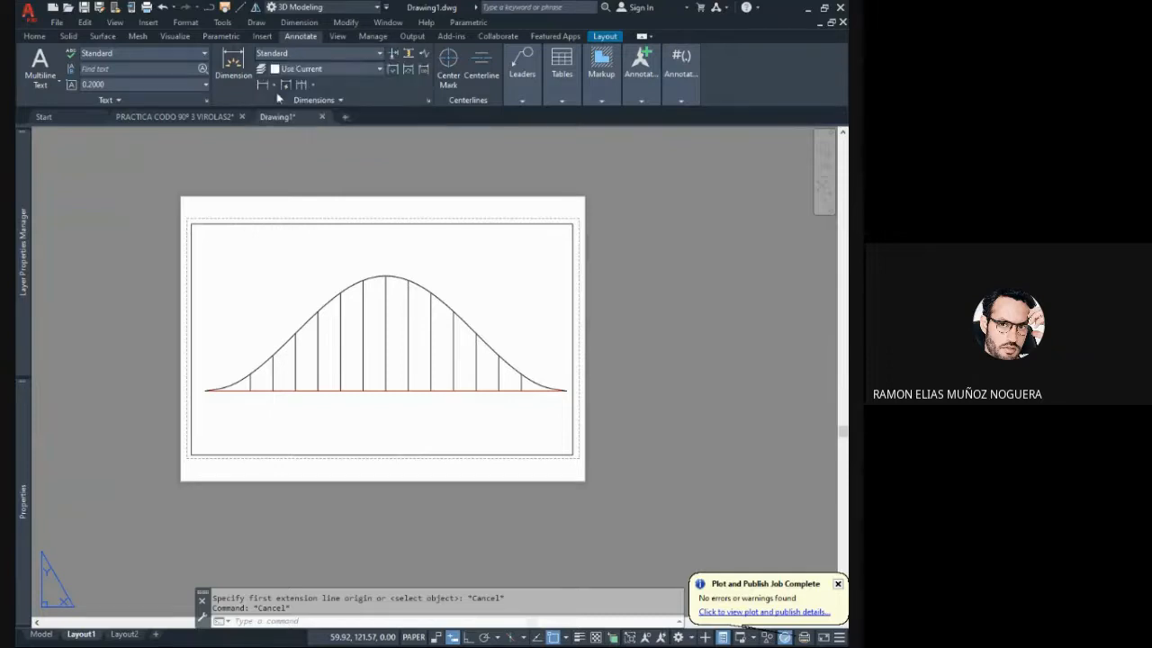
pyautogui.click(262, 83)
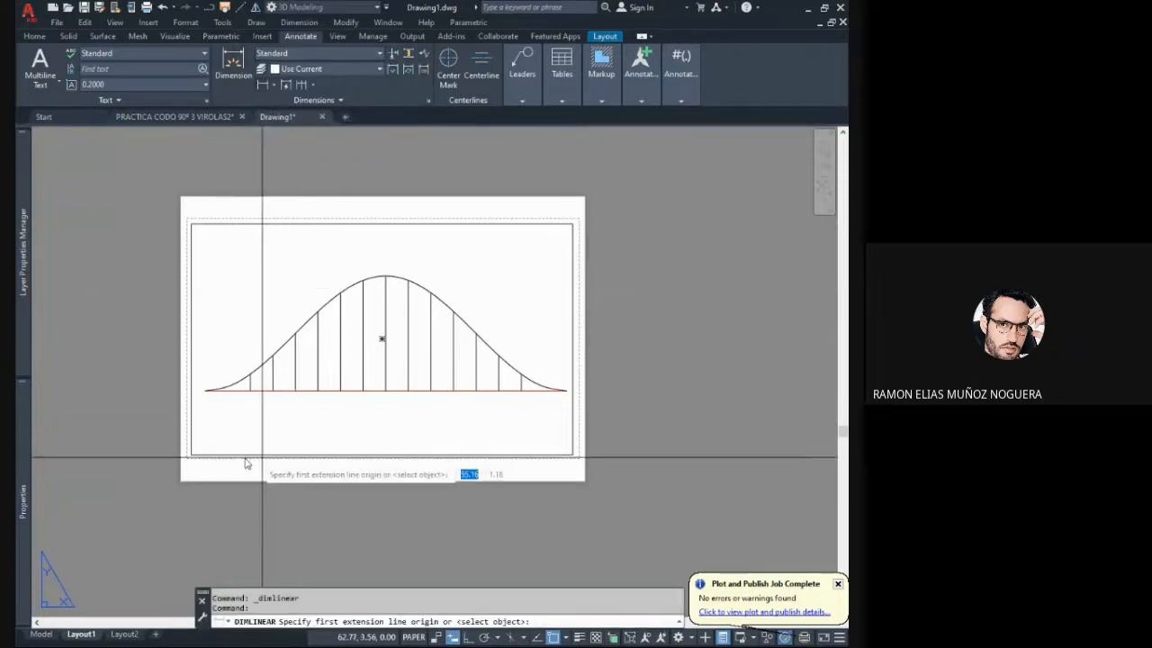
pyautogui.click(205, 393)
pyautogui.scroll(2, 225, 395)
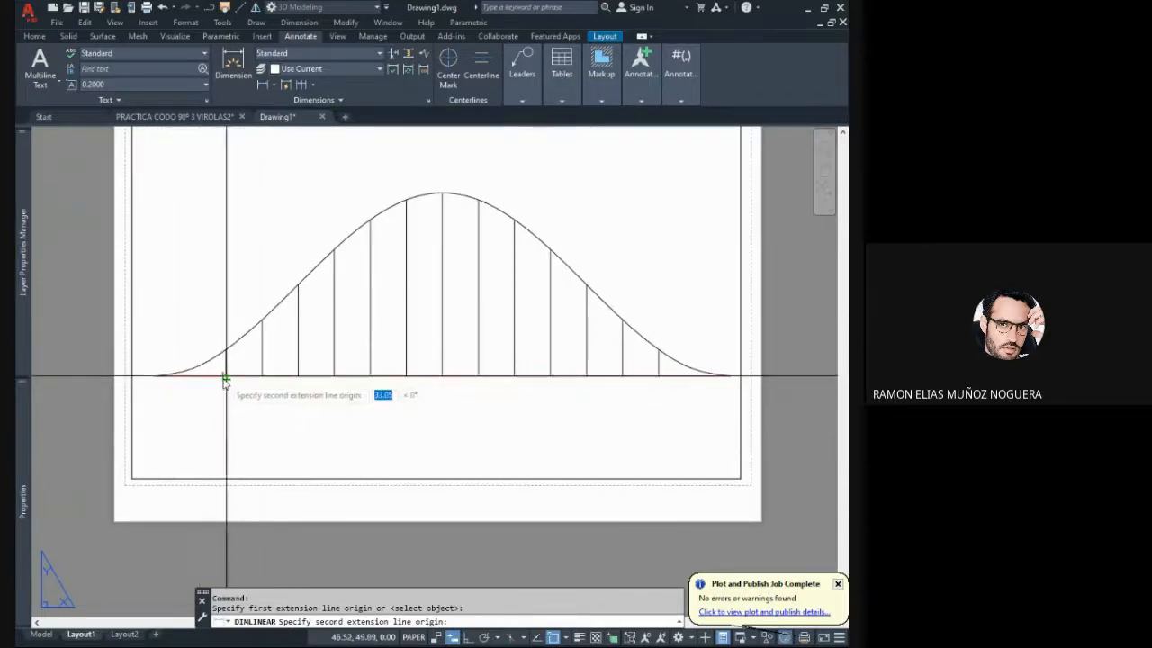
pyautogui.press('Escape')
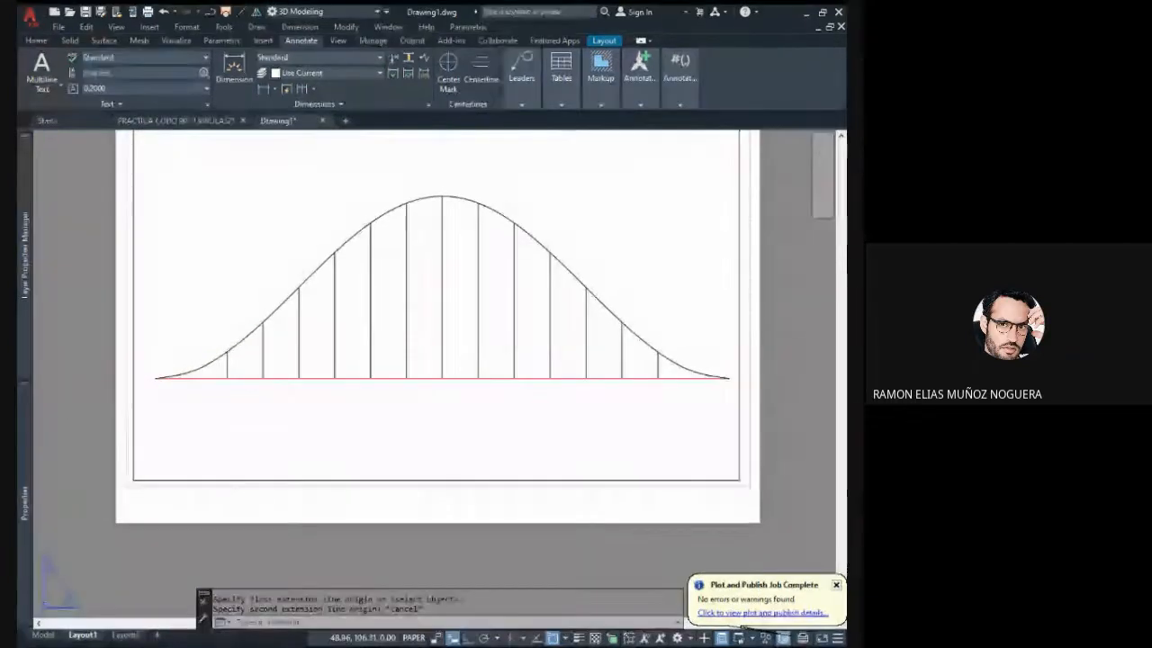
# - Add a linear dimension for the height of the development's first vertical line, placing it beside the curve's left end
pyautogui.press('Return')
pyautogui.moveTo(262, 369); pyautogui.dragTo(309, 354, button='middle')
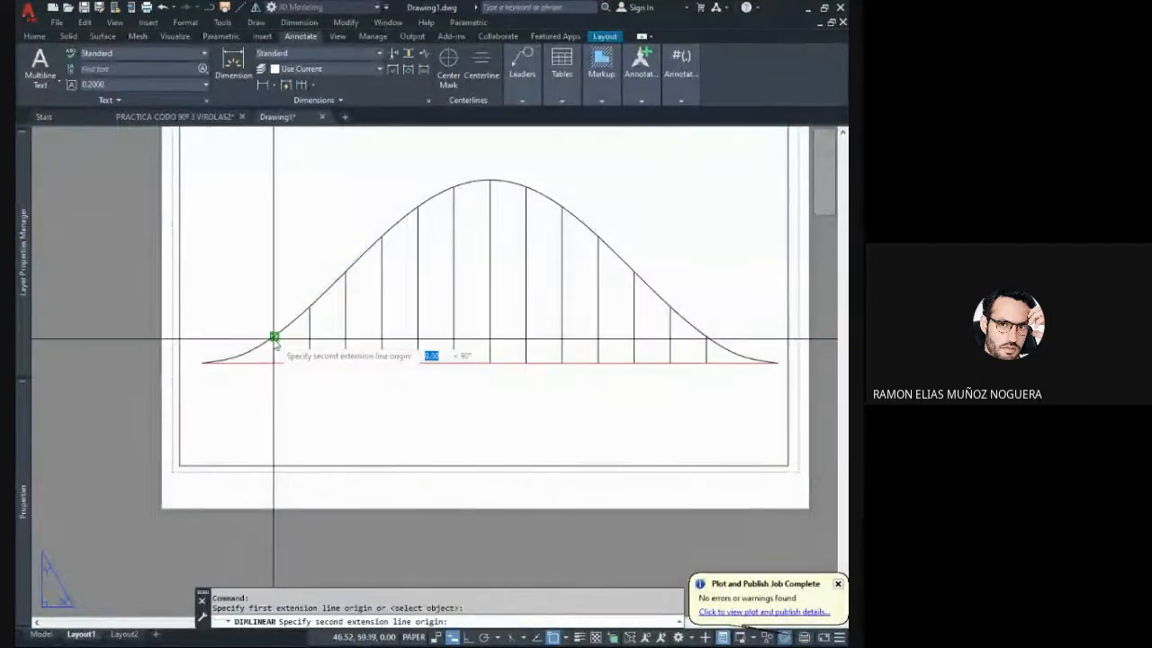
pyautogui.click(275, 337)
pyautogui.click(192, 362)
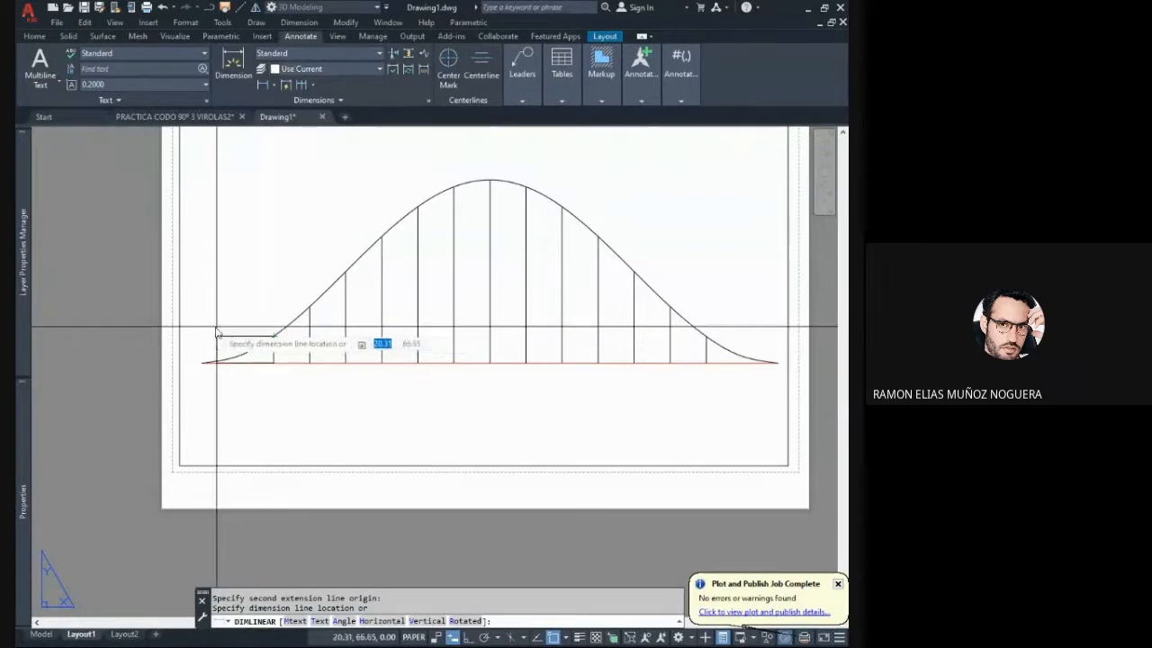
pyautogui.click(227, 334)
# - Set the text height of the first line's height dimension to 2
pyautogui.moveTo(235, 332); pyautogui.dragTo(447, 351, button='middle')
pyautogui.click(448, 352)
pyautogui.click(418, 323)
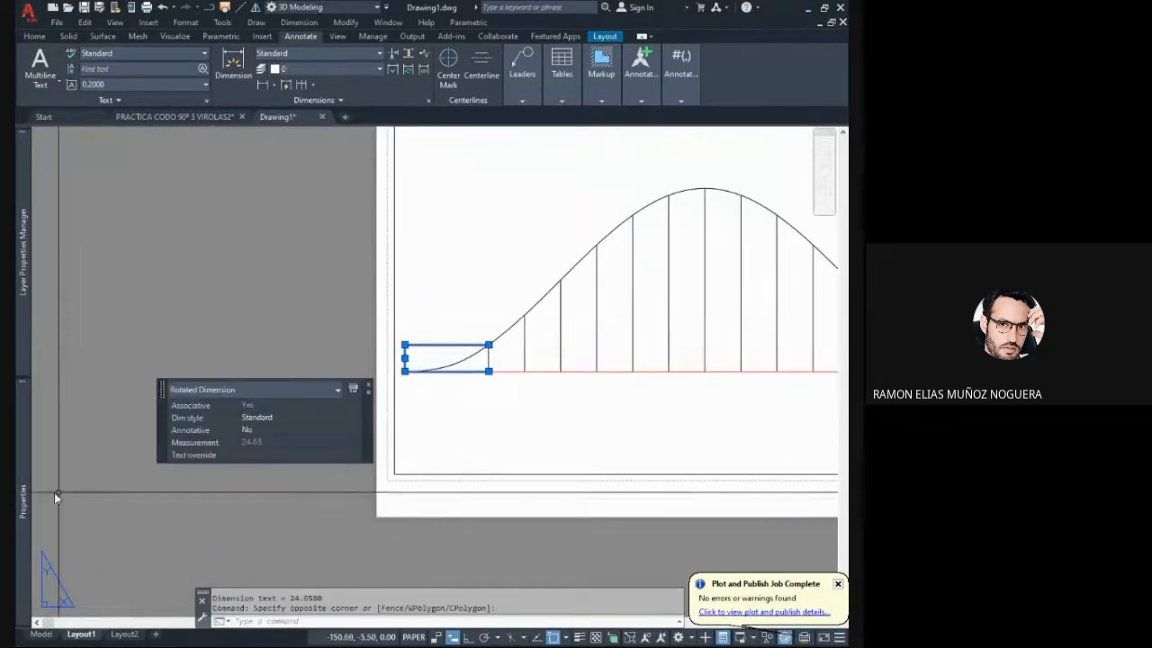
pyautogui.moveTo(23, 500)
pyautogui.scroll(-8, 180, 378)
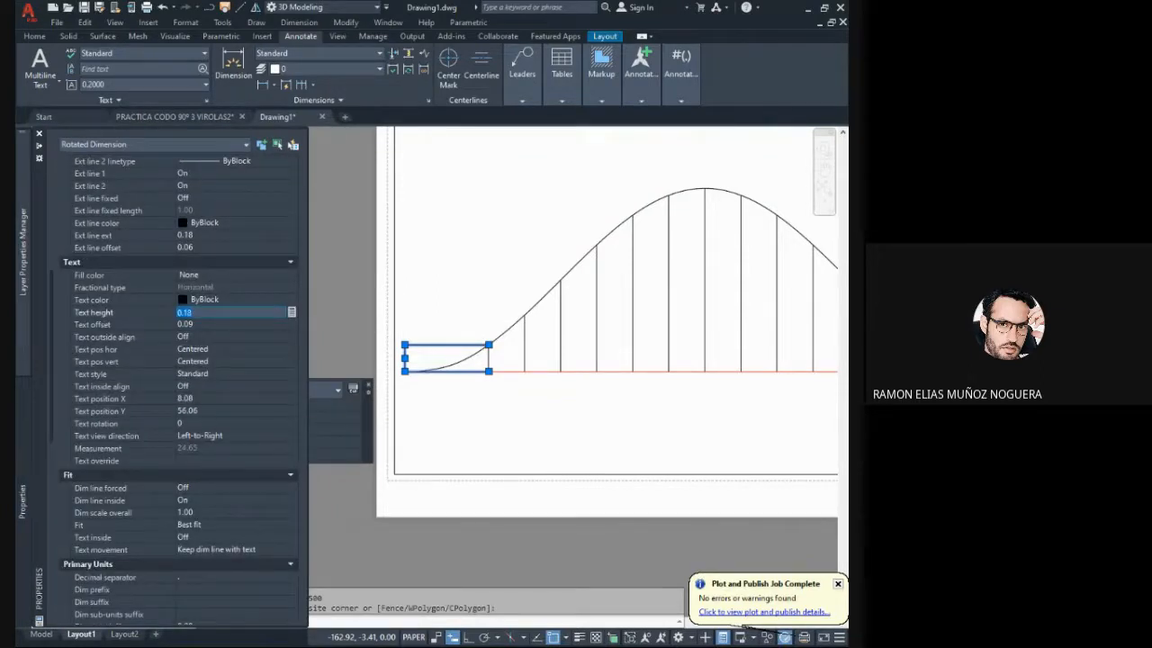
pyautogui.write('2')
pyautogui.press('Tab')
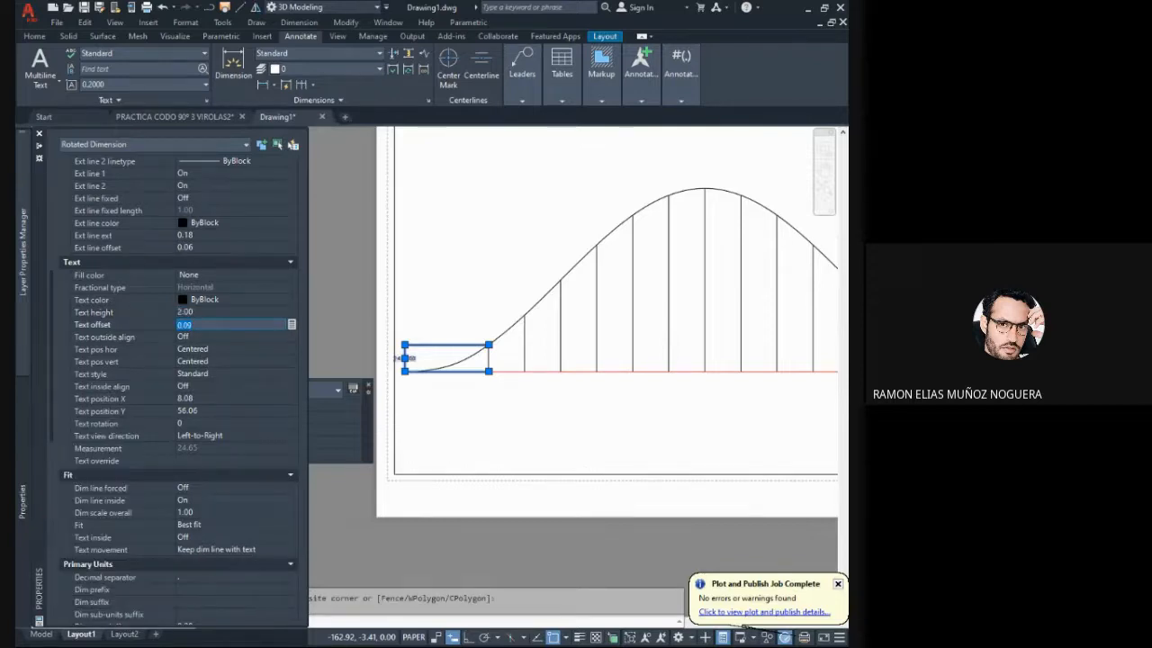
# - Set the primary units precision of the first line's height dimension to one decimal place
pyautogui.scroll(4, 418, 365)
pyautogui.moveTo(398, 340); pyautogui.dragTo(439, 342, button='middle')
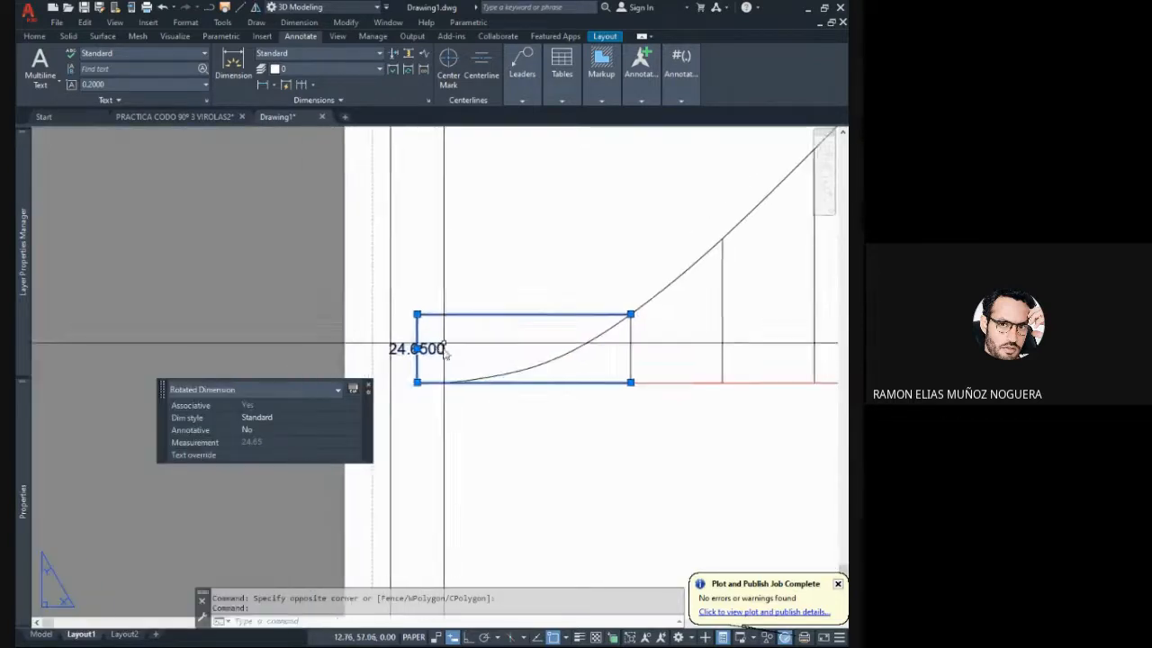
pyautogui.scroll(-4, 440, 349)
pyautogui.moveTo(27, 425)
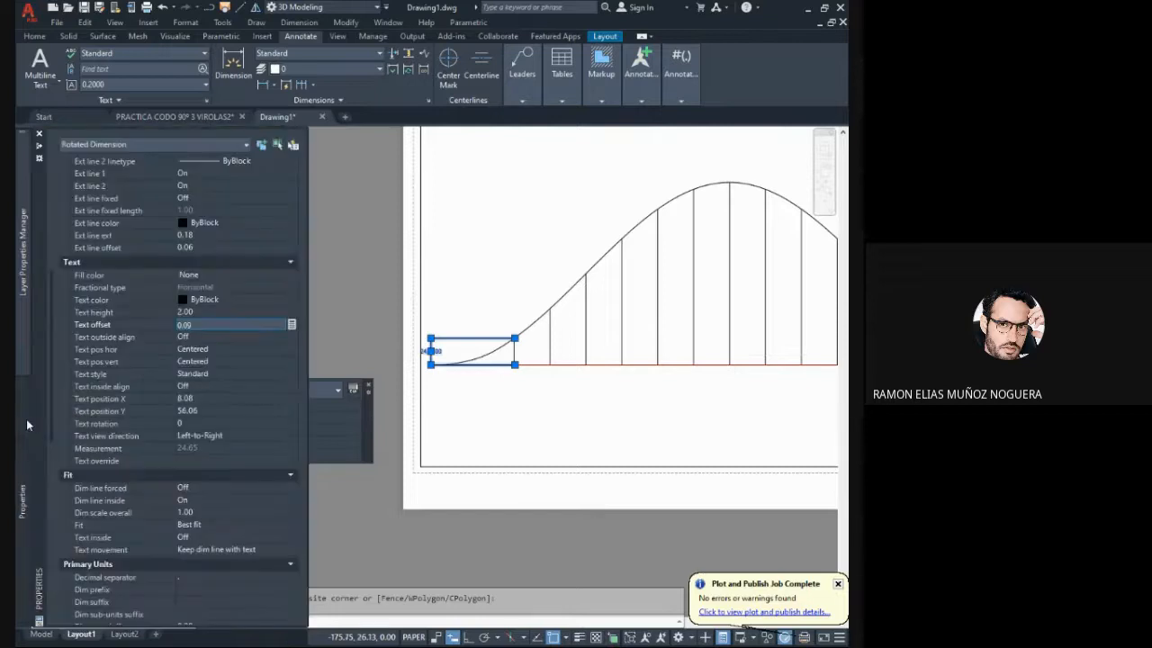
pyautogui.scroll(-5, 171, 378)
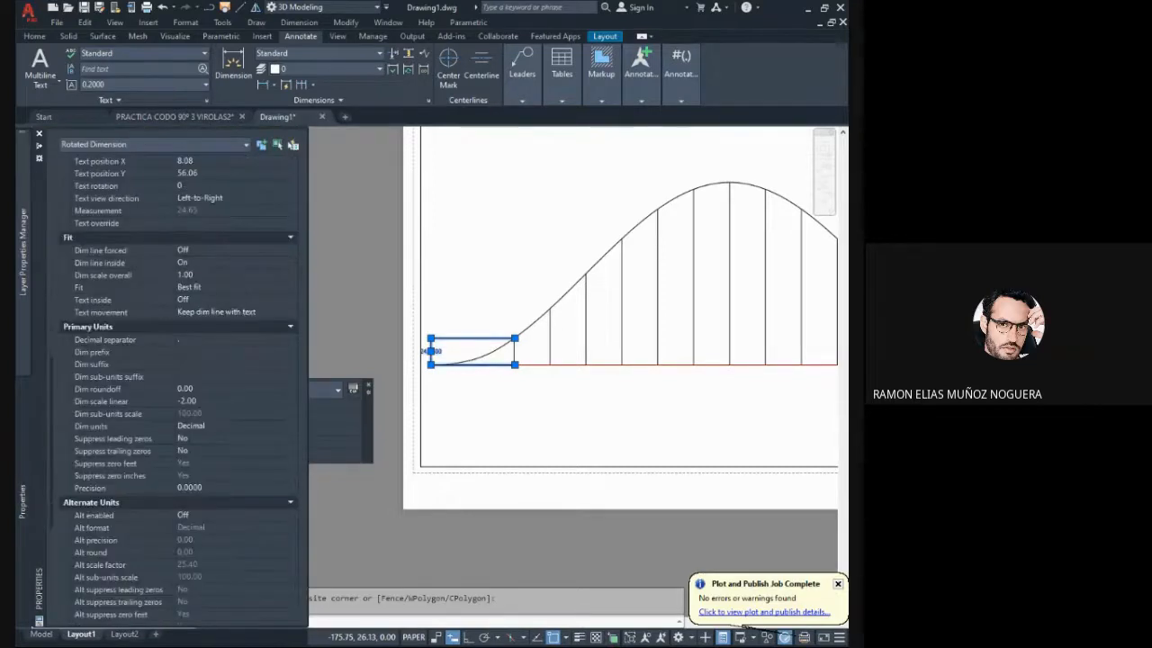
pyautogui.click(214, 487)
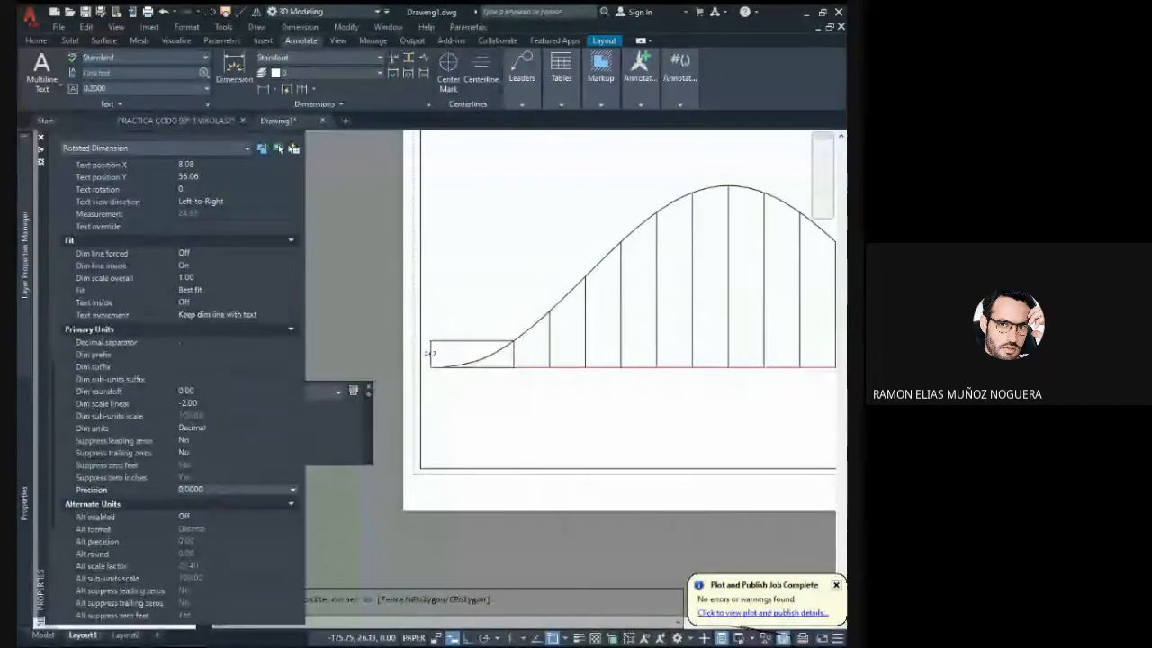
pyautogui.click(201, 518)
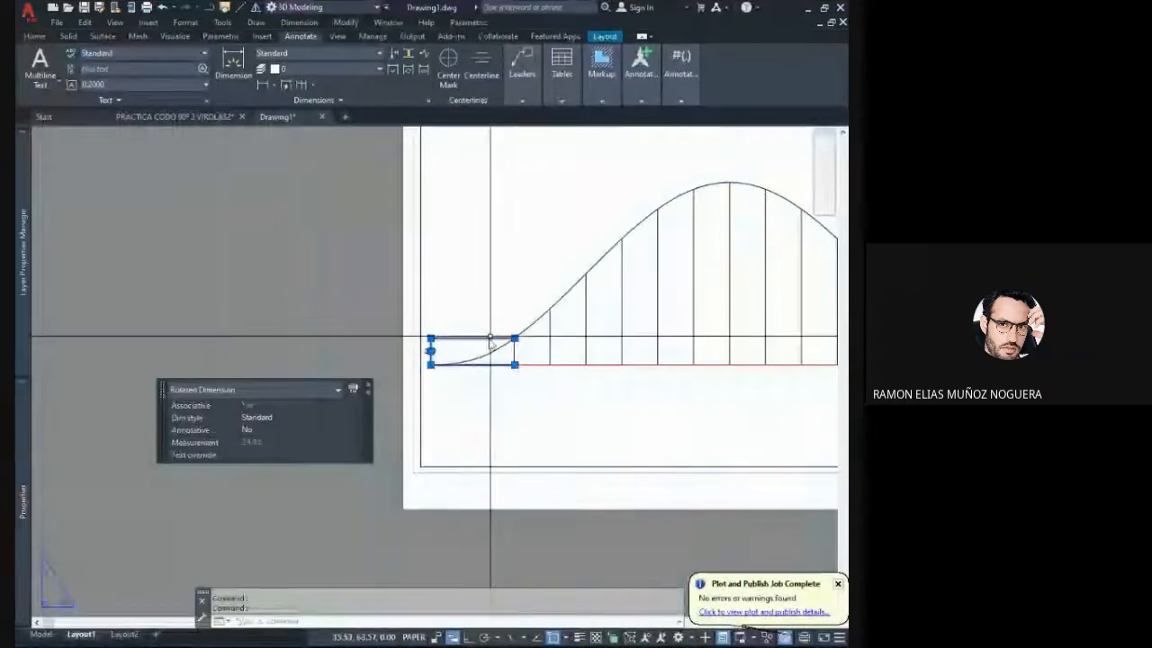
# - Set the arrow size of the first line's height dimension to 2 and deselect it
pyautogui.scroll(5, 457, 347)
pyautogui.press('Escape')
pyautogui.click(402, 373)
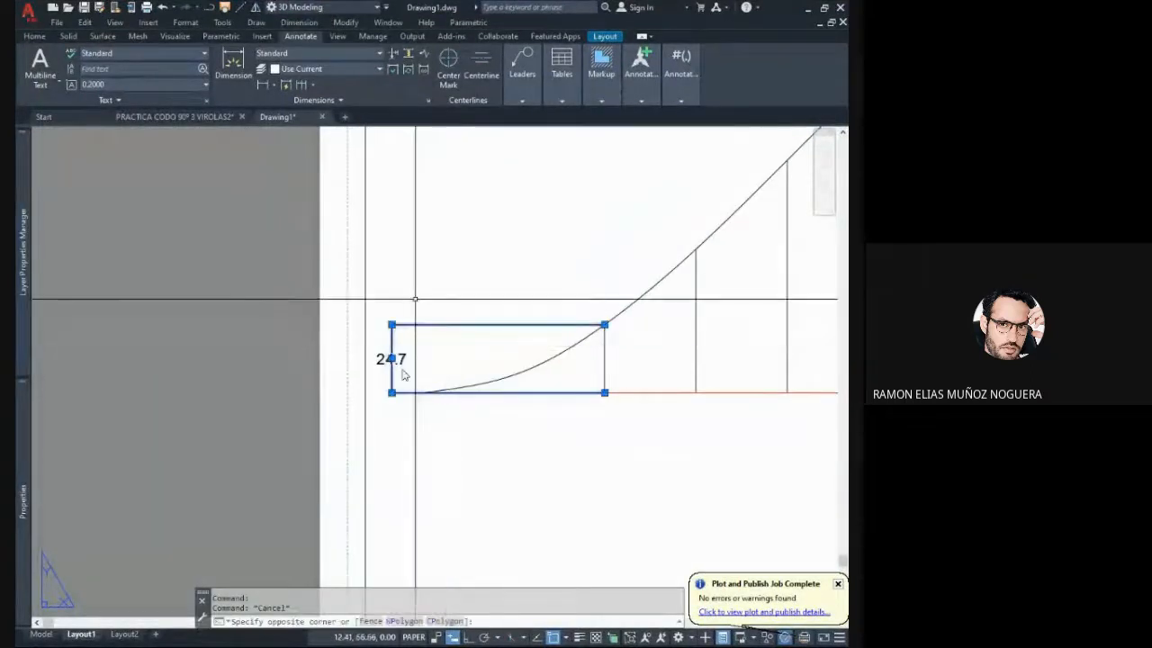
pyautogui.moveTo(401, 372); pyautogui.dragTo(523, 426, button='middle')
pyautogui.moveTo(25, 491)
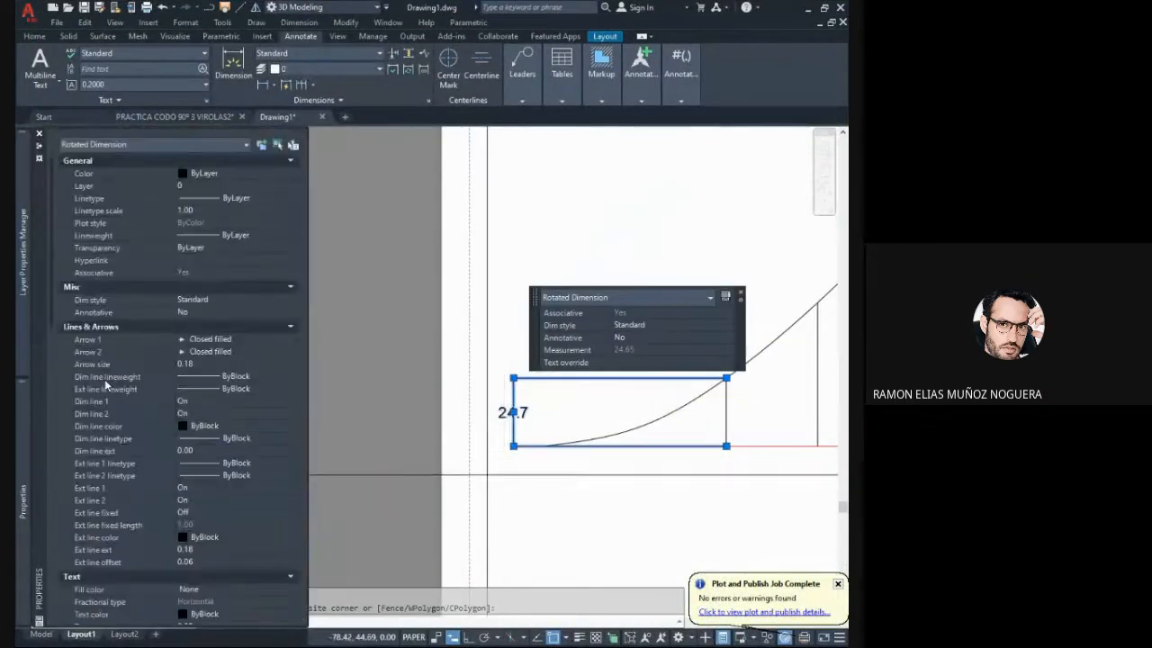
pyautogui.click(191, 363)
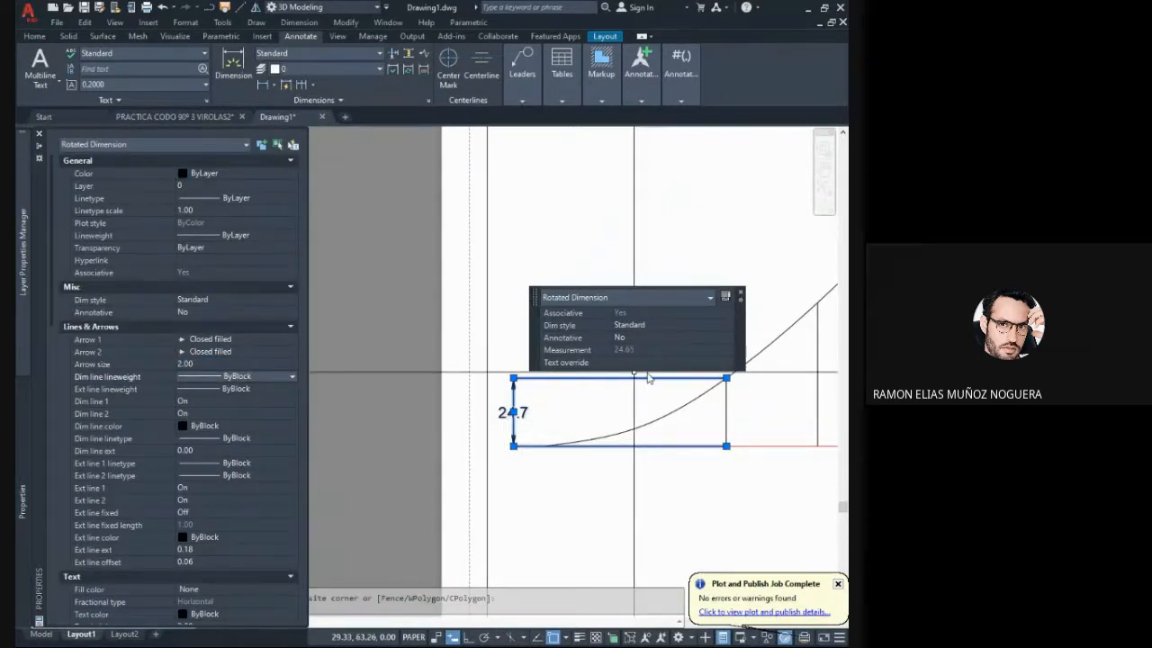
pyautogui.press('Escape')
pyautogui.press('Escape')
pyautogui.moveTo(620, 386); pyautogui.dragTo(486, 404, button='middle')
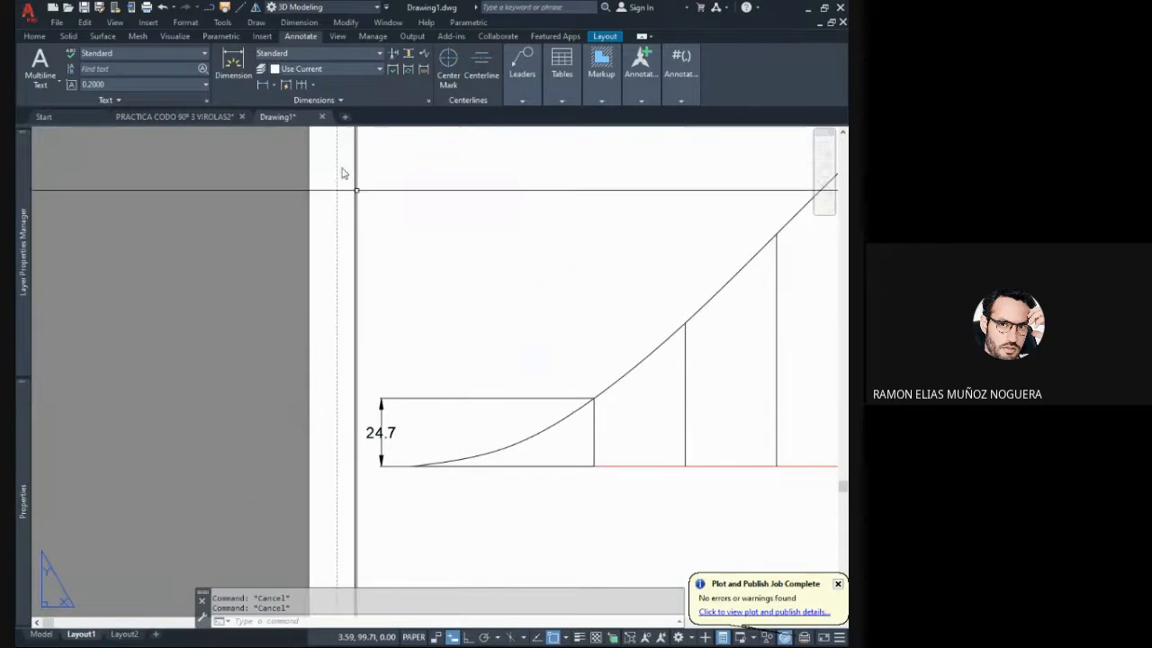
# - Add a linear dimension for the height of the second vertical line, placing it outside the first dimension
pyautogui.click(263, 84)
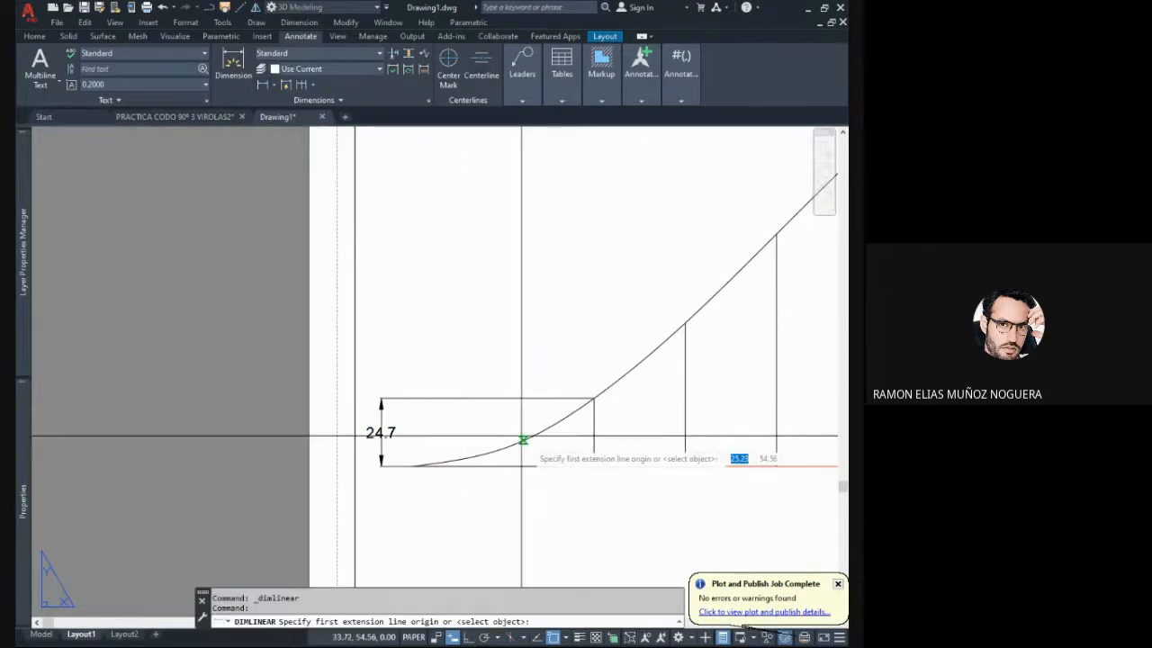
pyautogui.click(594, 466)
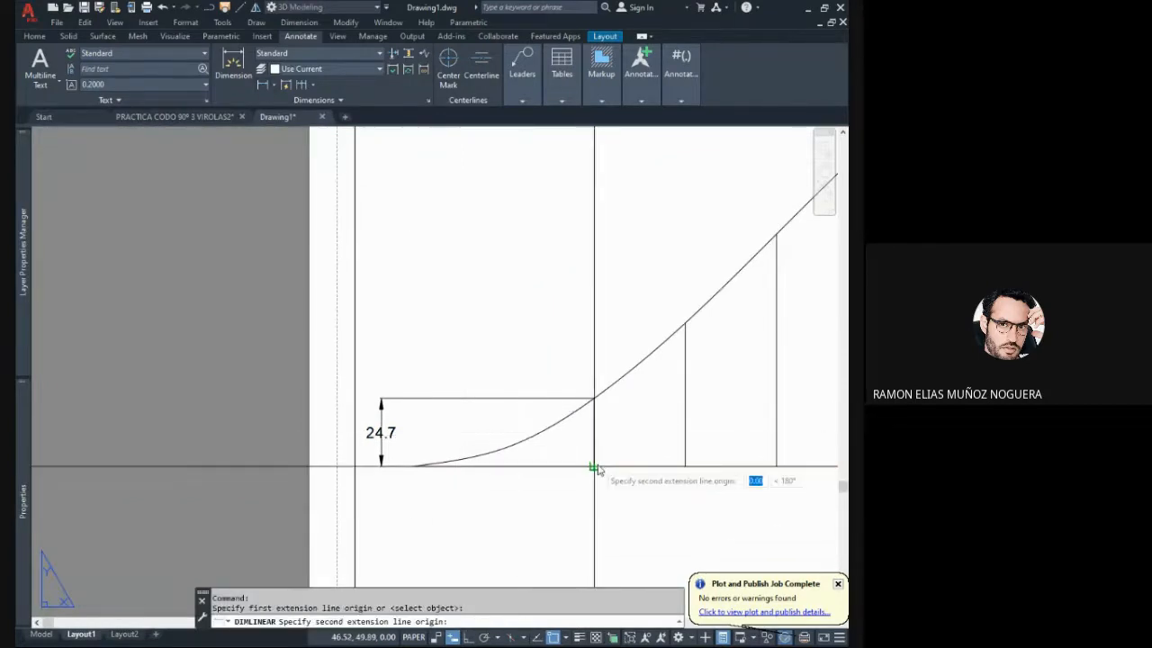
pyautogui.click(686, 323)
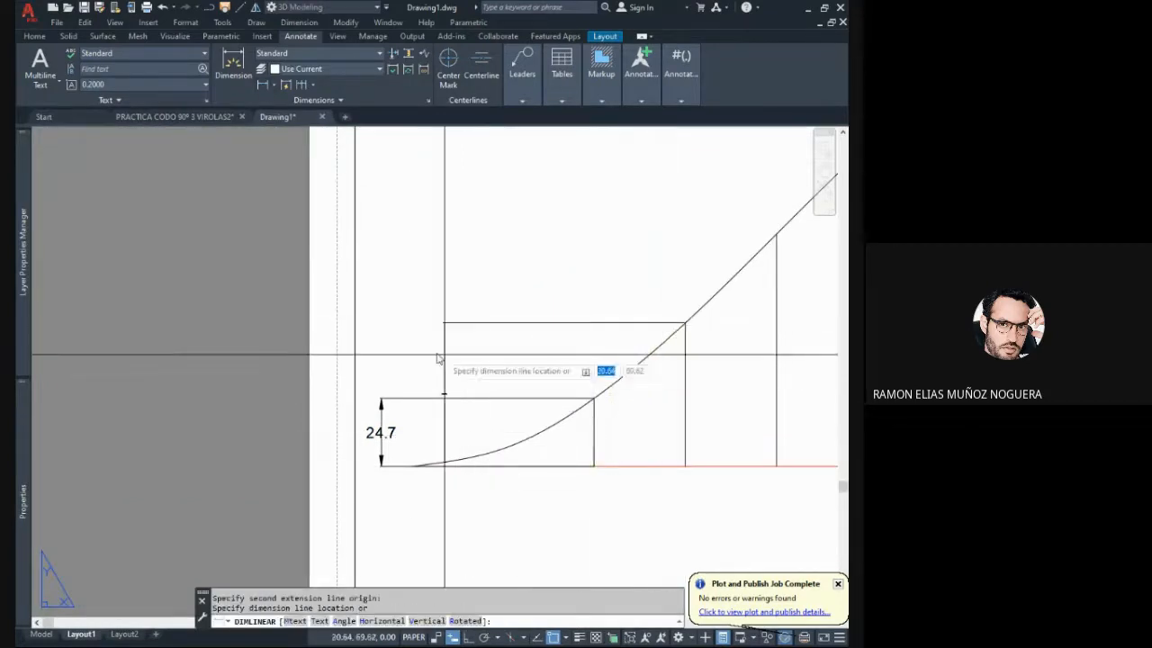
pyautogui.click(367, 347)
pyautogui.press('Escape')
pyautogui.scroll(-3, 416, 361)
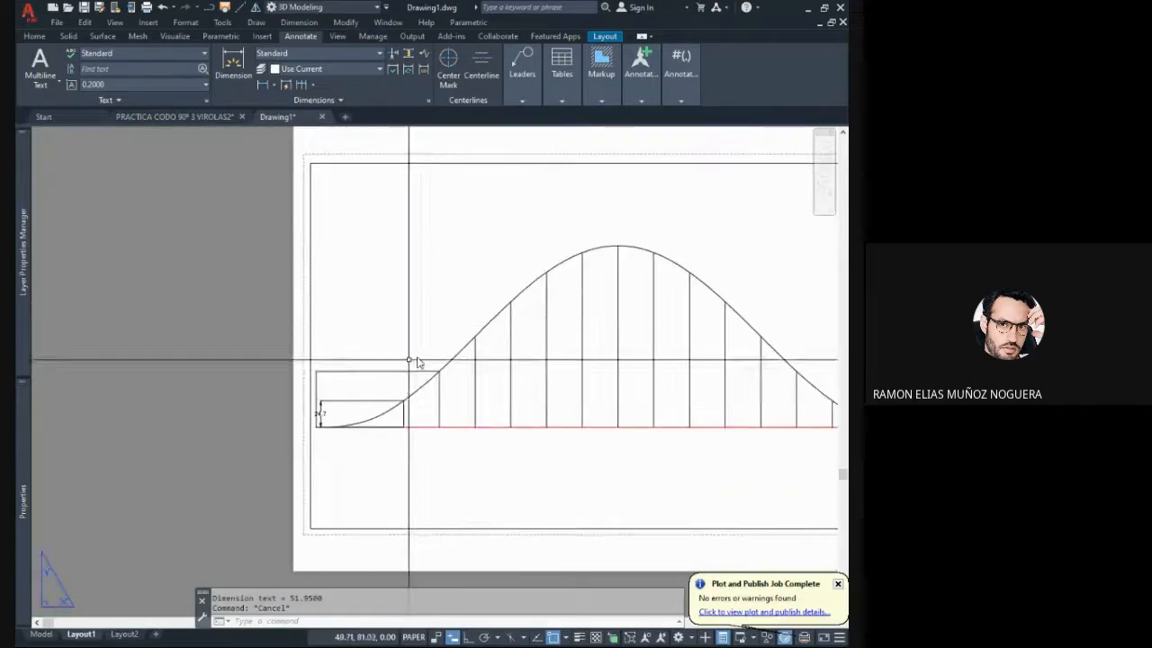
pyautogui.press('space')
pyautogui.scroll(2, 485, 427)
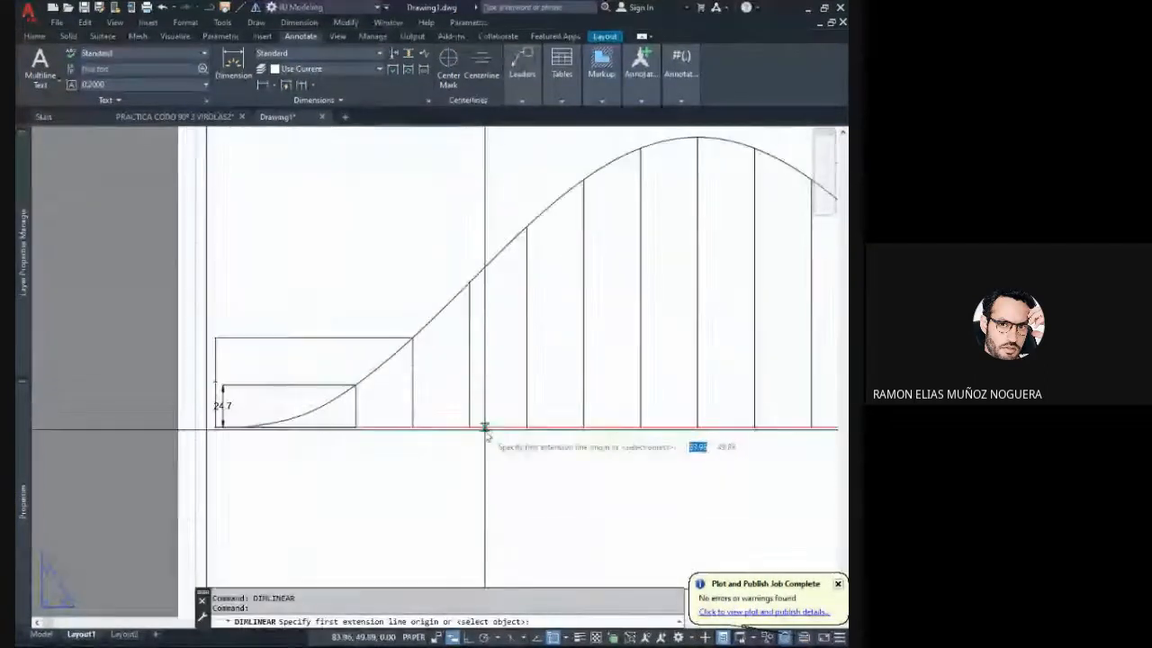
pyautogui.press('Escape')
# - Shrink the layout viewport's width so it ends just past the tallest central line, keeping its height almost full
pyautogui.scroll(-5, 426, 397)
pyautogui.moveTo(481, 404); pyautogui.dragTo(431, 404, button='middle')
pyautogui.click(536, 347)
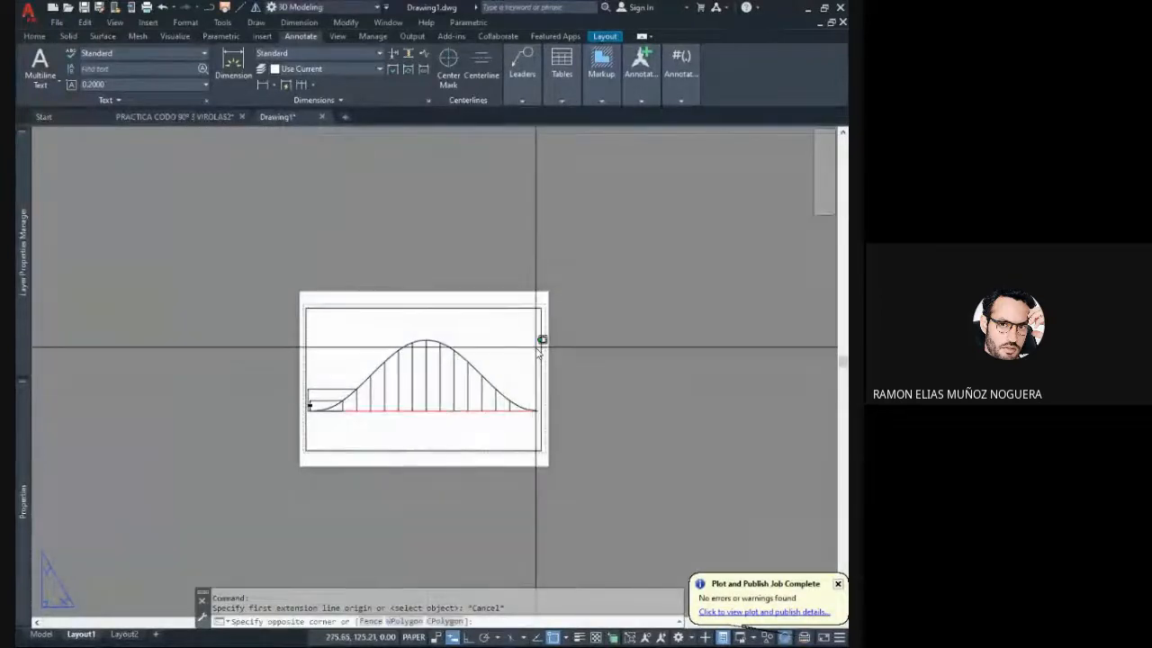
pyautogui.click(540, 311)
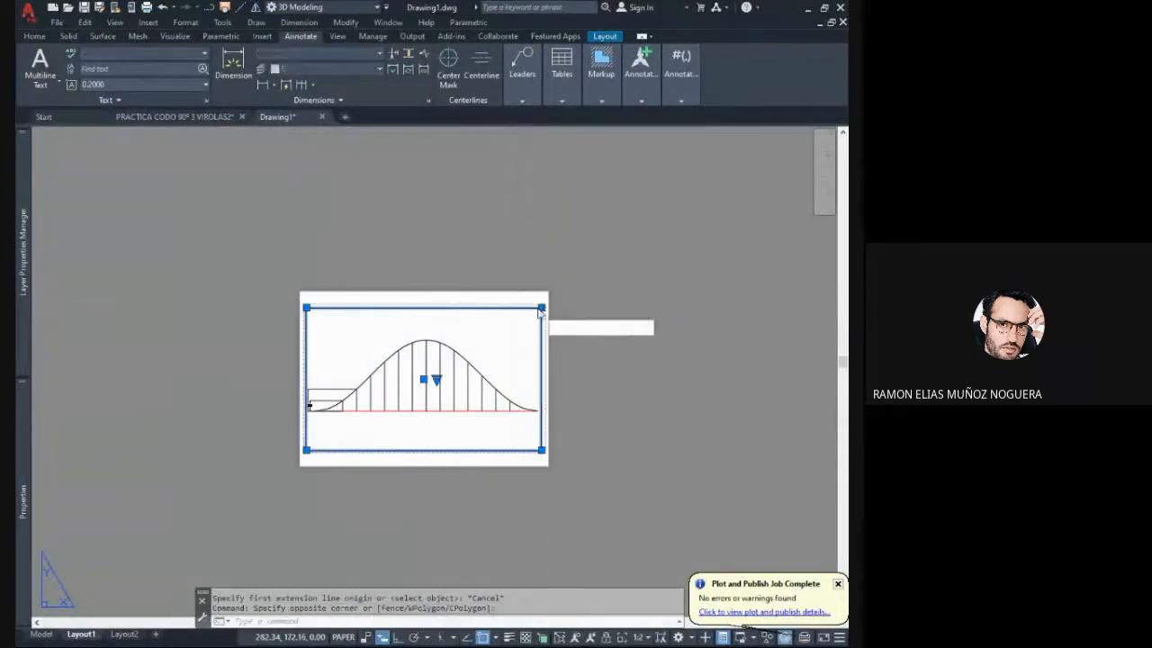
pyautogui.click(541, 309)
pyautogui.click(427, 342)
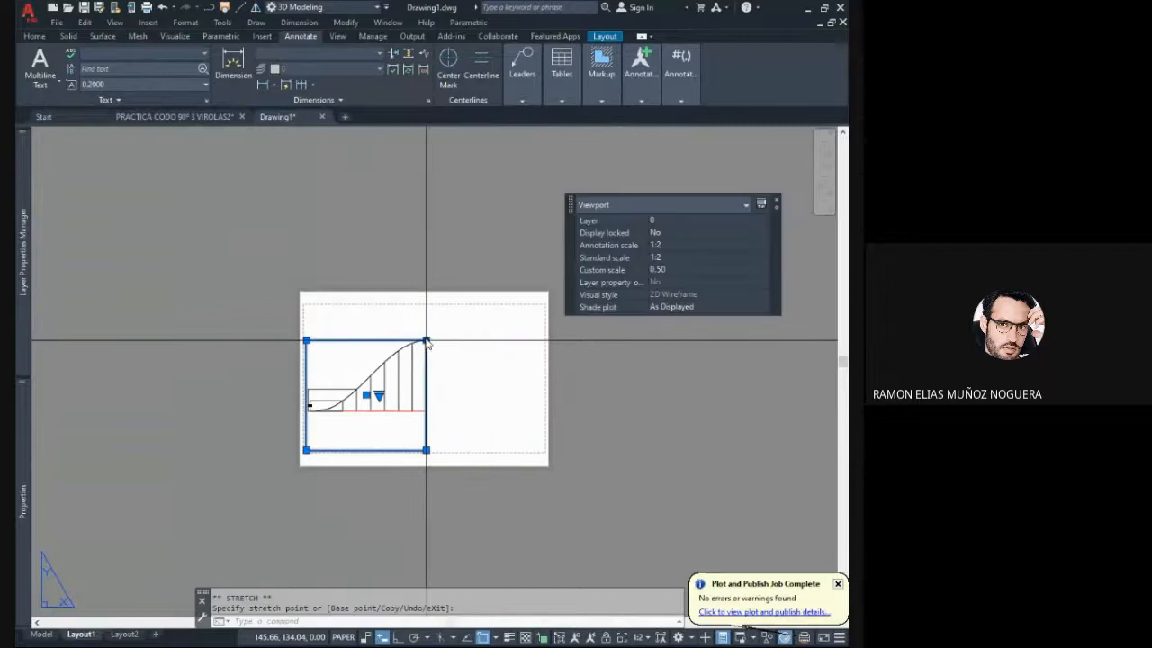
pyautogui.click(426, 340)
pyautogui.click(426, 310)
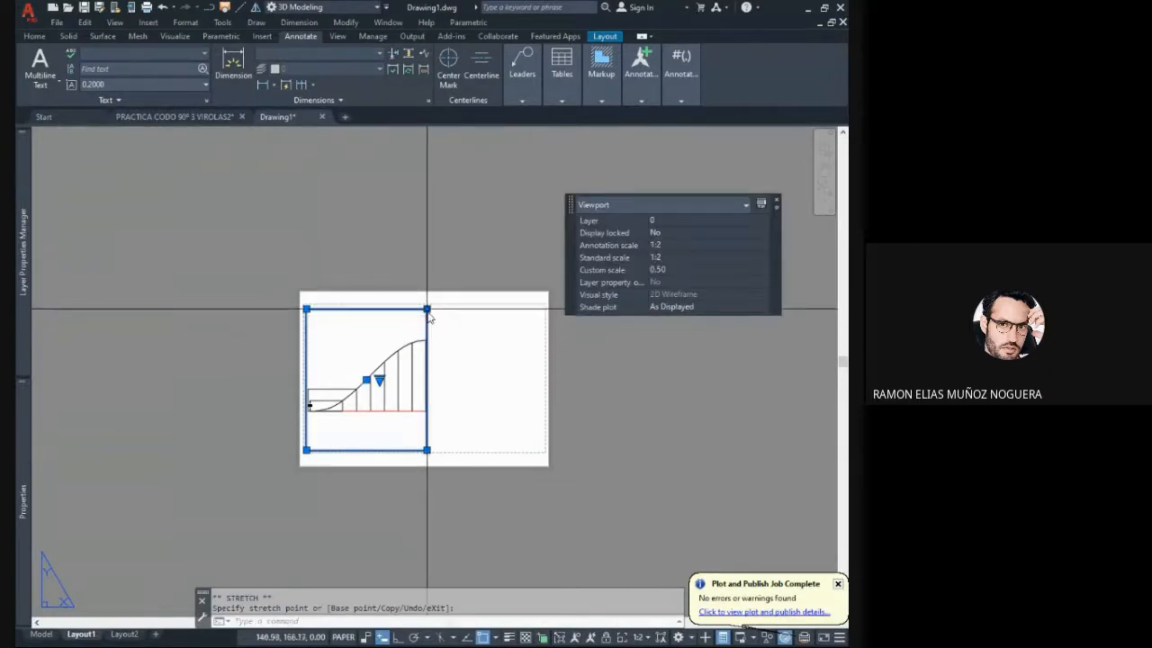
pyautogui.scroll(3, 431, 328)
pyautogui.scroll(3, 418, 349)
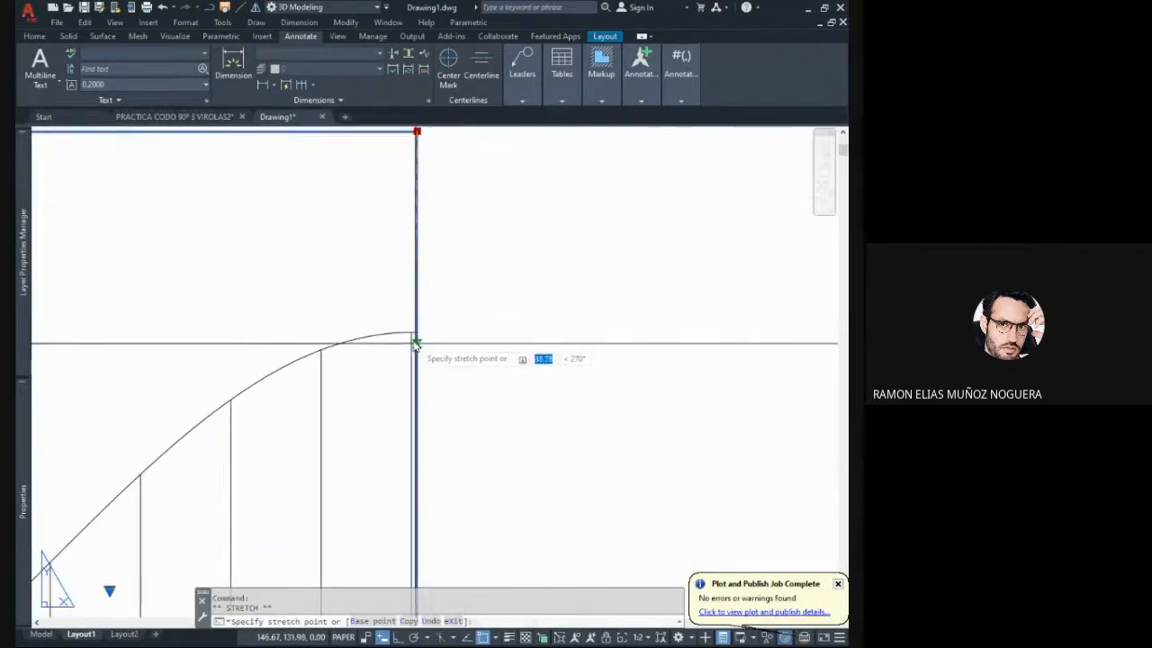
pyautogui.scroll(-2, 428, 288)
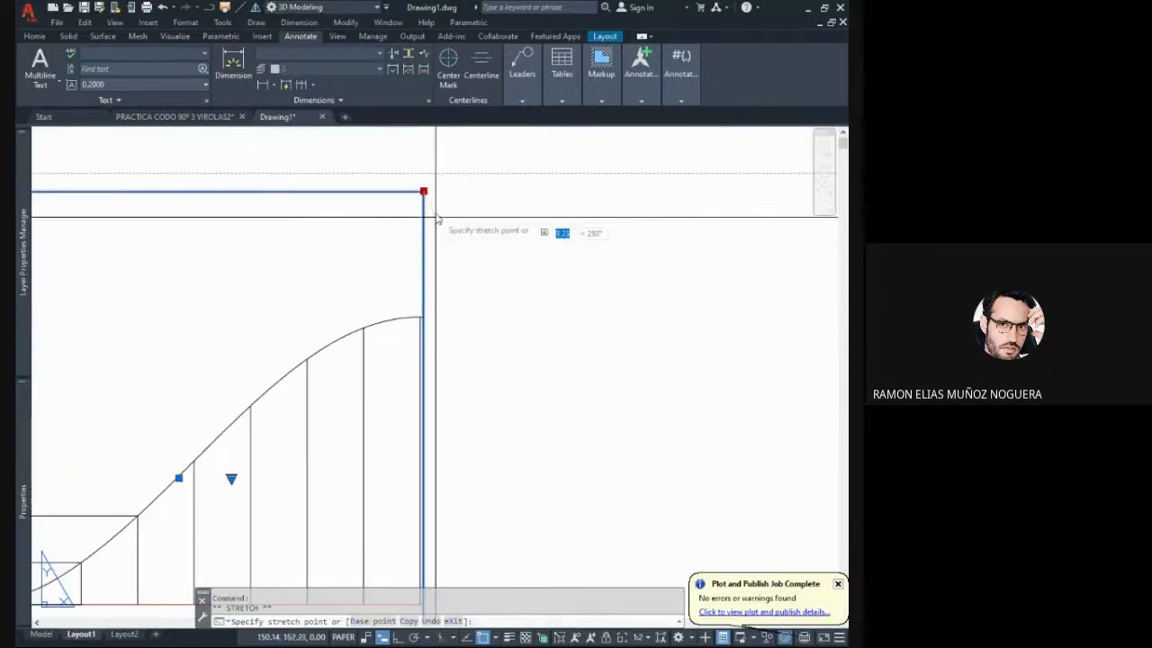
pyautogui.press('Escape')
pyautogui.press('Escape')
# - Add a linear dimension for the height of the tallest central line, placing it outside the viewport's right edge
pyautogui.scroll(-5, 441, 270)
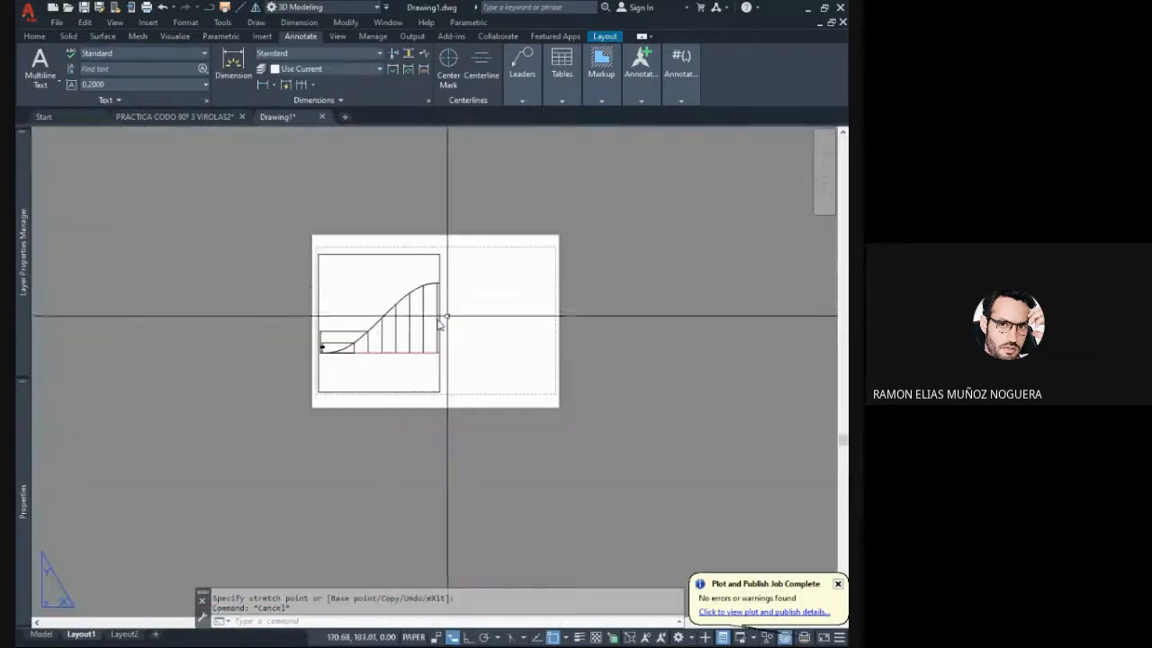
pyautogui.scroll(2, 432, 322)
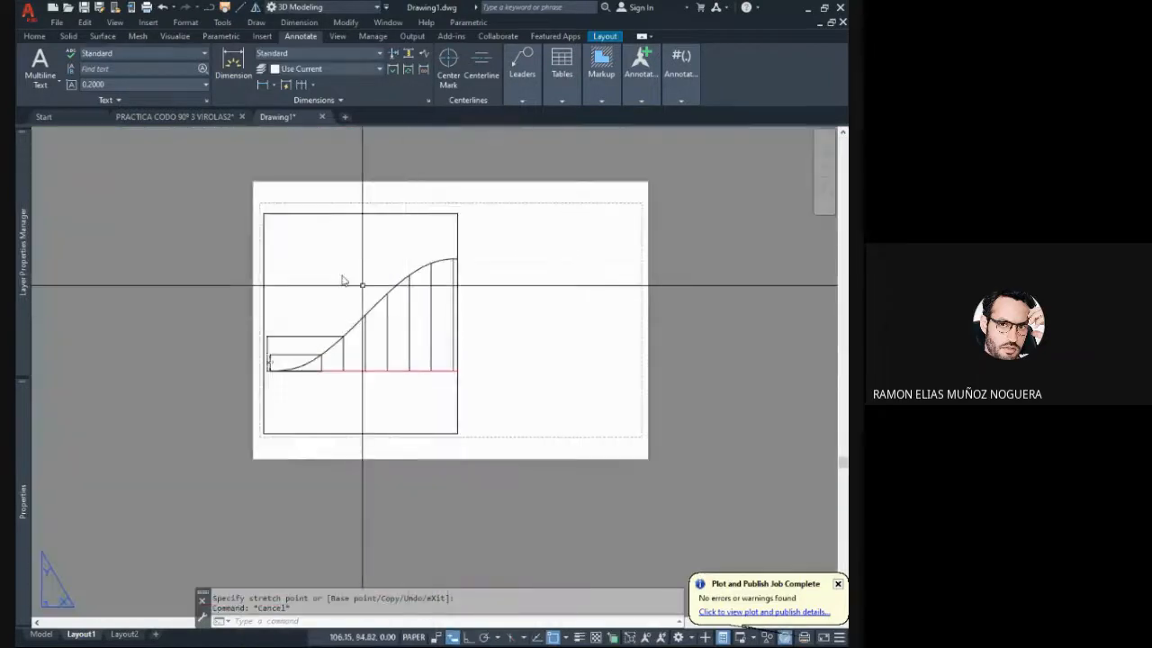
pyautogui.click(263, 86)
pyautogui.scroll(2, 470, 335)
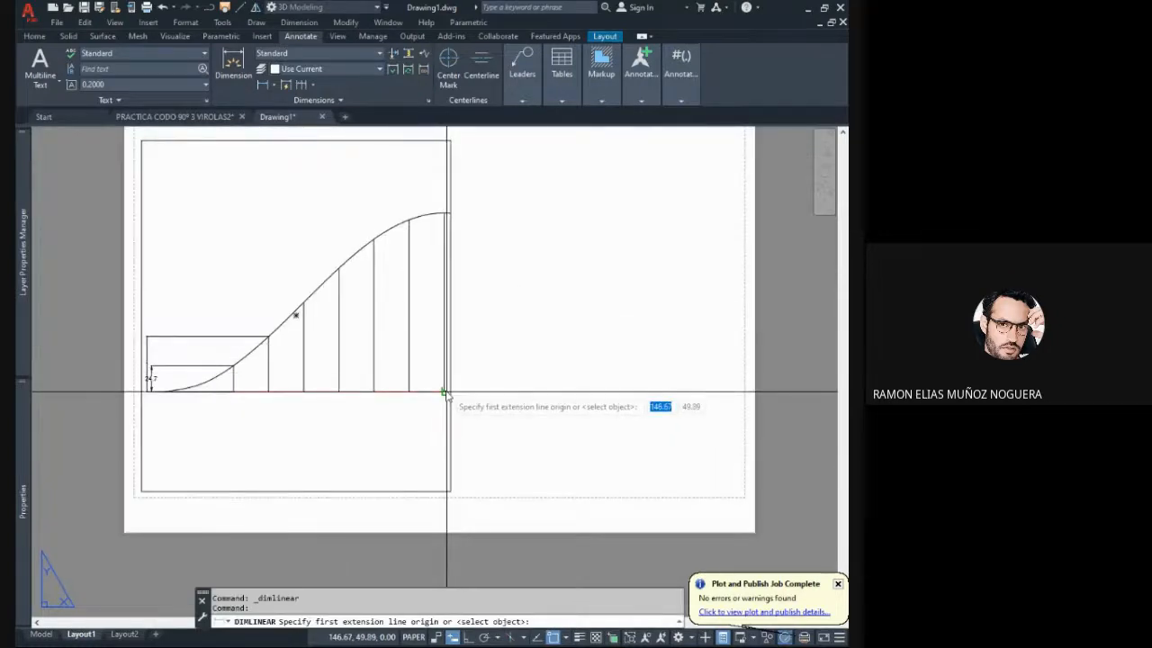
pyautogui.click(443, 391)
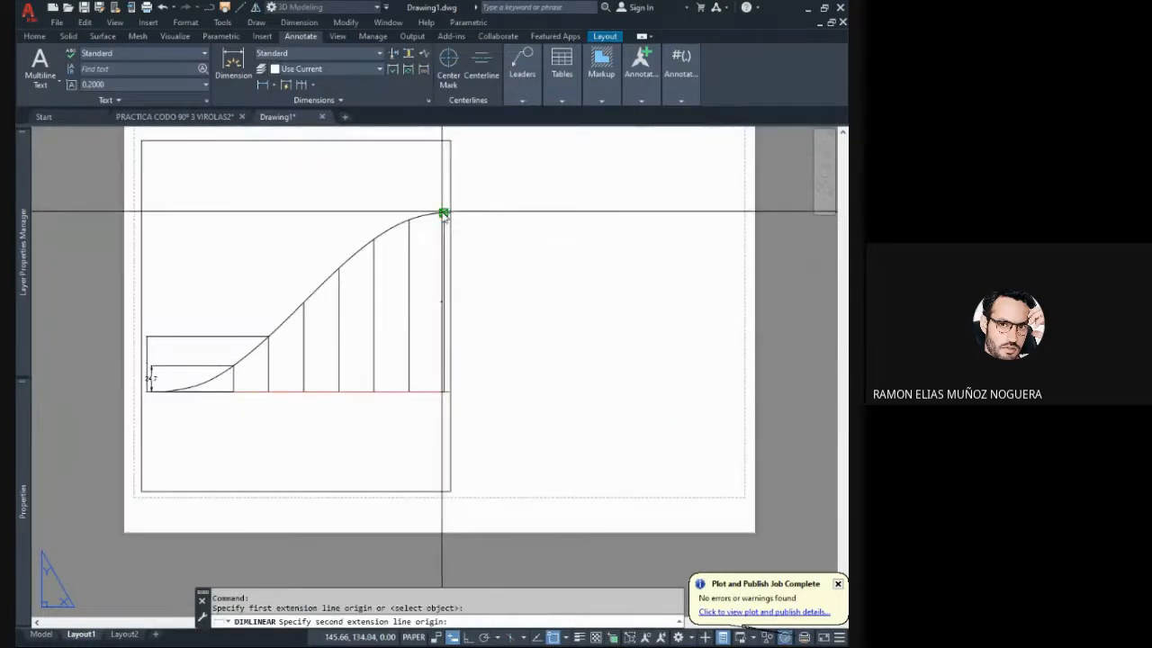
pyautogui.click(442, 213)
pyautogui.click(479, 252)
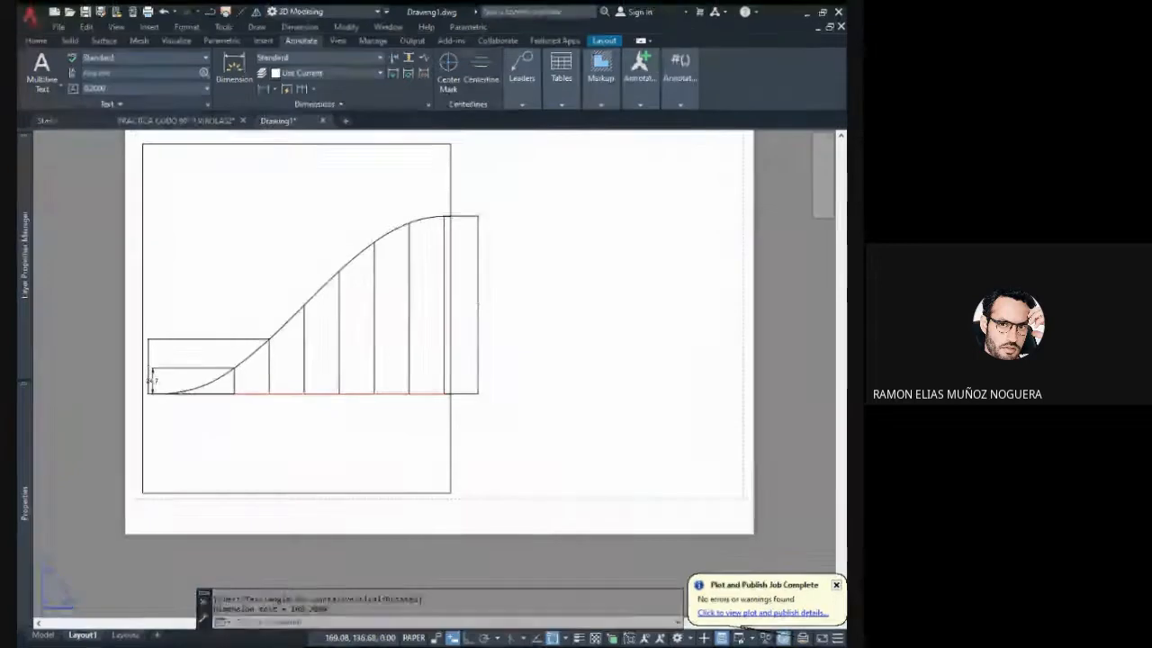
# - Add a linear dimension for the height of the vertical line left of the central one, placing it inside the previous dimension
pyautogui.press('Return')
pyautogui.click(416, 392)
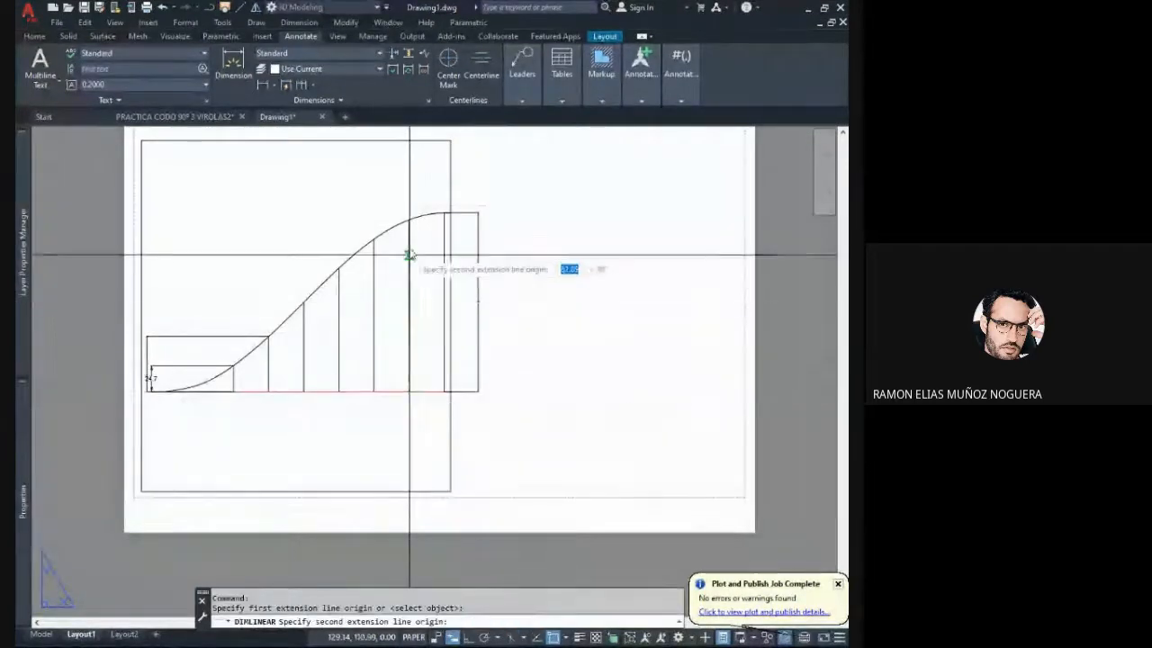
pyautogui.click(418, 218)
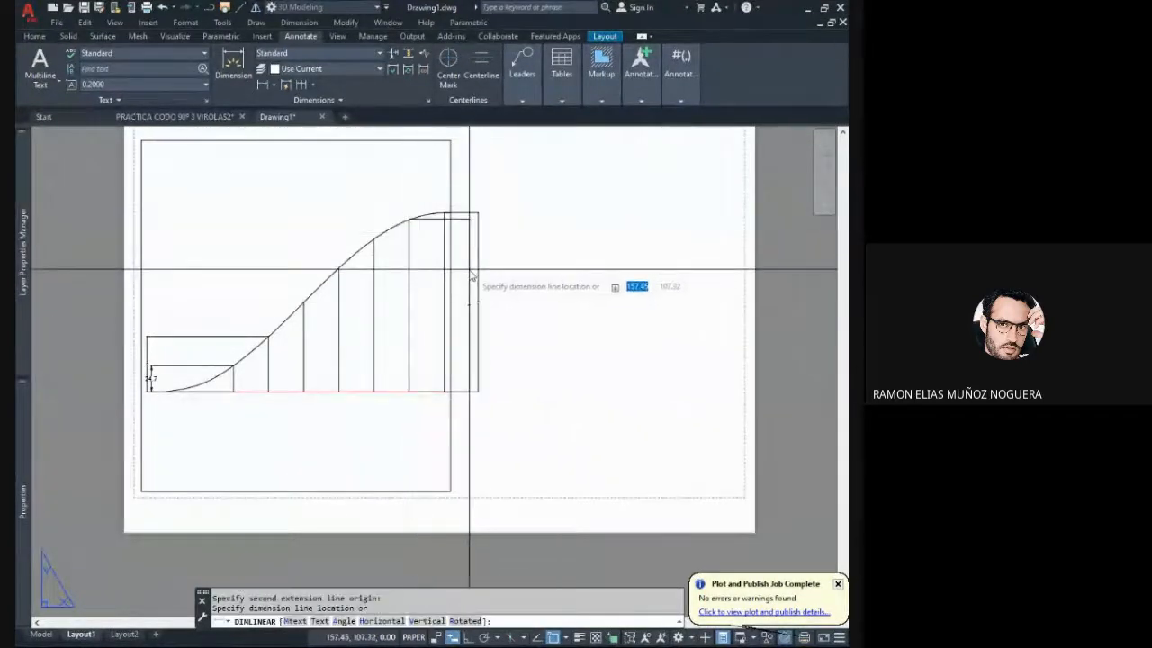
pyautogui.click(467, 270)
# - Match the two tallest height dimensions to the formatting of the first vertical line's dimension
pyautogui.moveTo(458, 303)
pyautogui.mouseDown(button='middle')
pyautogui.moveTo(368, 342)
pyautogui.moveTo(458, 342)
pyautogui.mouseUp(button='middle')
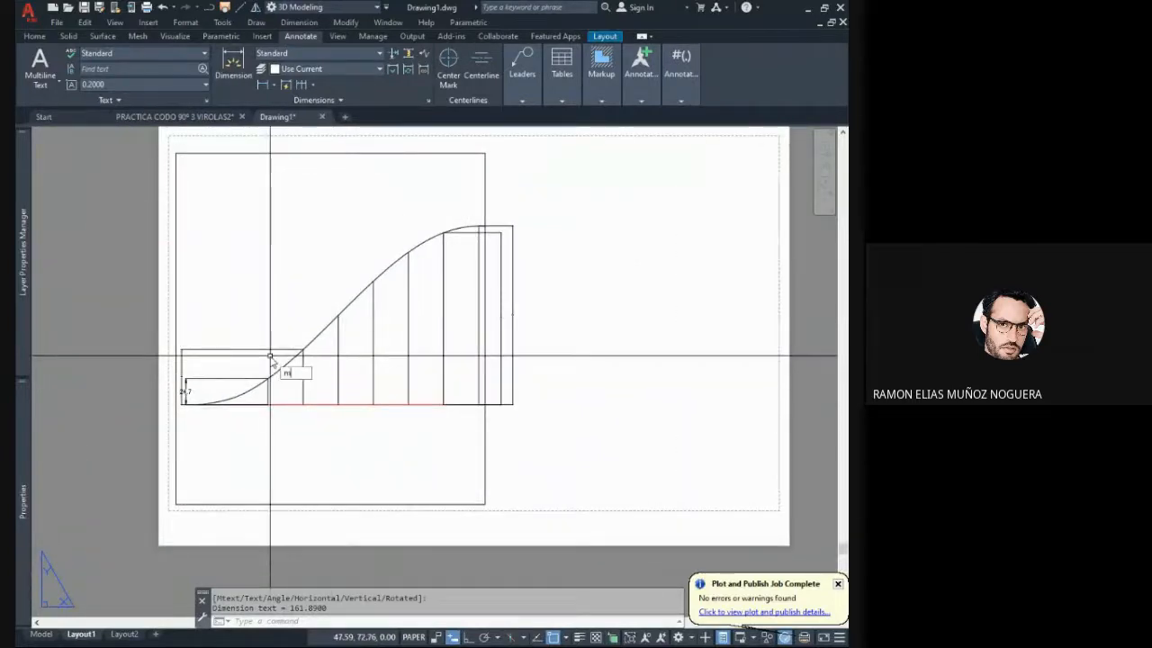
pyautogui.press('Return')
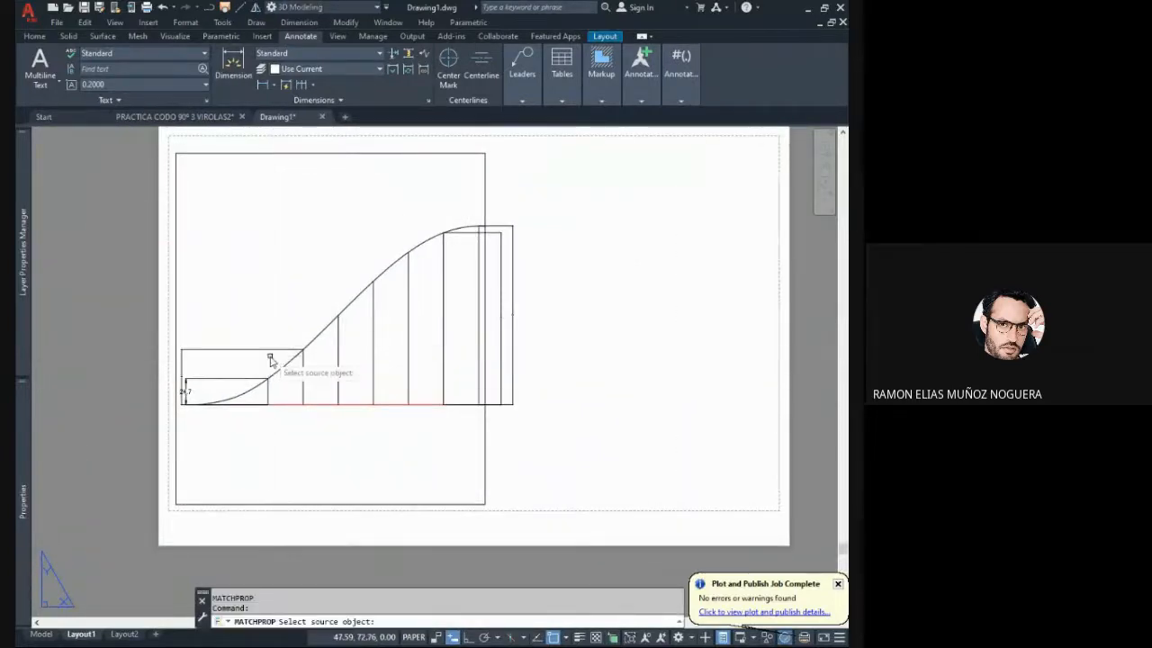
pyautogui.click(187, 396)
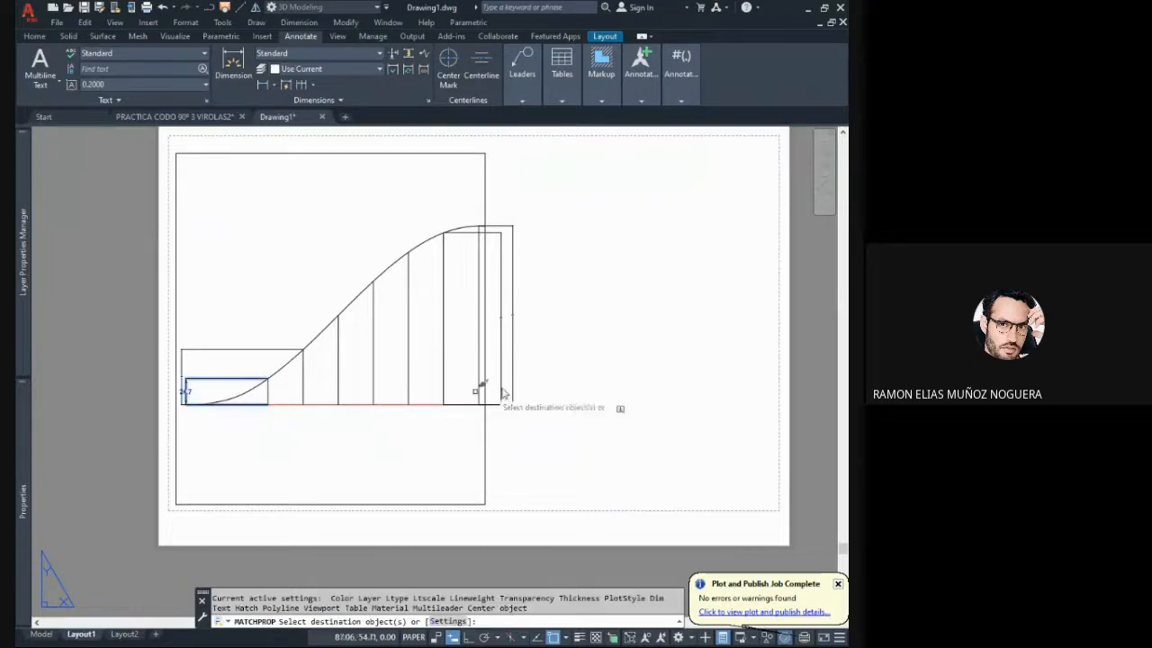
pyautogui.click(505, 313)
pyautogui.scroll(3, 508, 316)
pyautogui.scroll(-3, 525, 335)
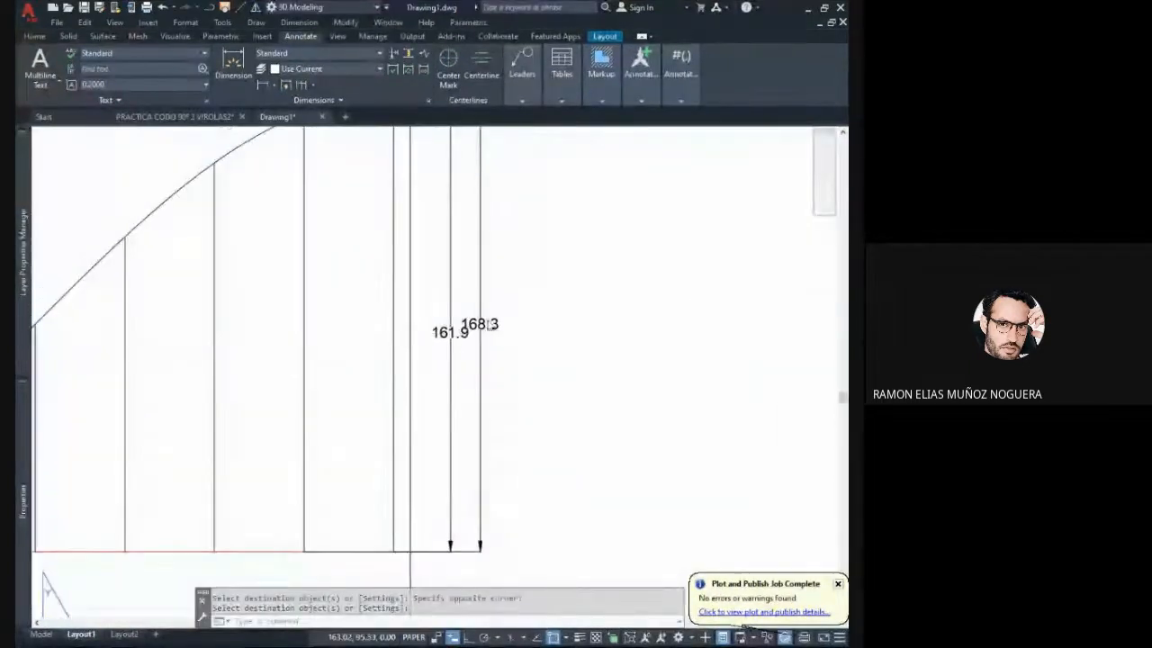
pyautogui.click(531, 367)
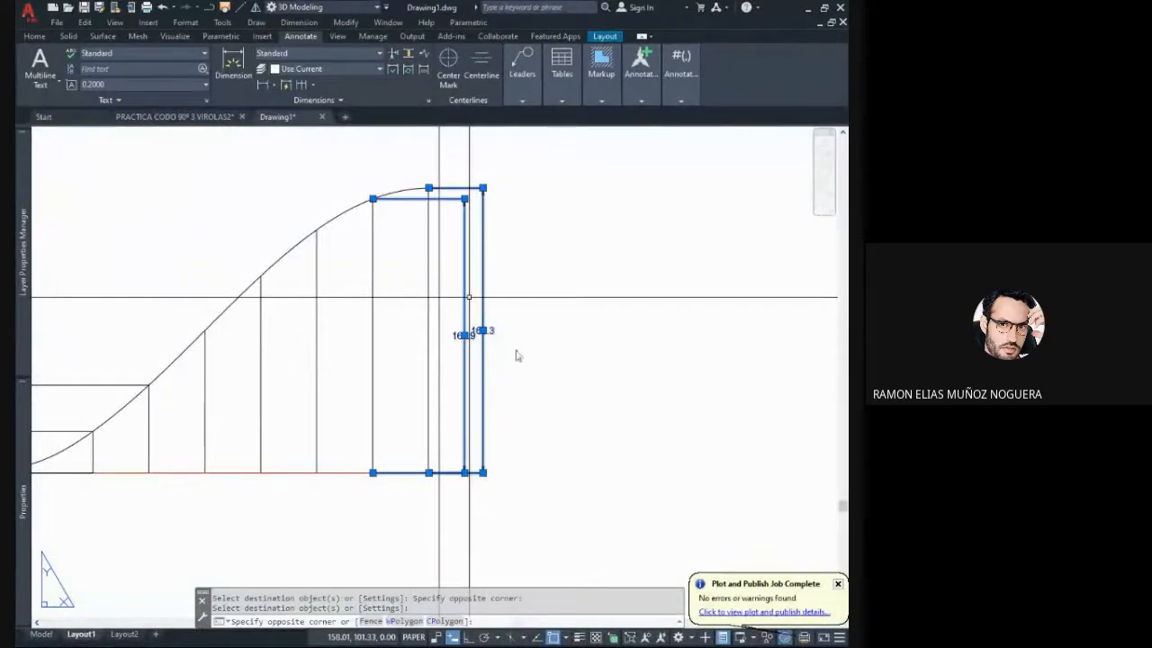
pyautogui.press('Escape')
pyautogui.press('Escape')
pyautogui.press('Escape')
pyautogui.press('Escape')
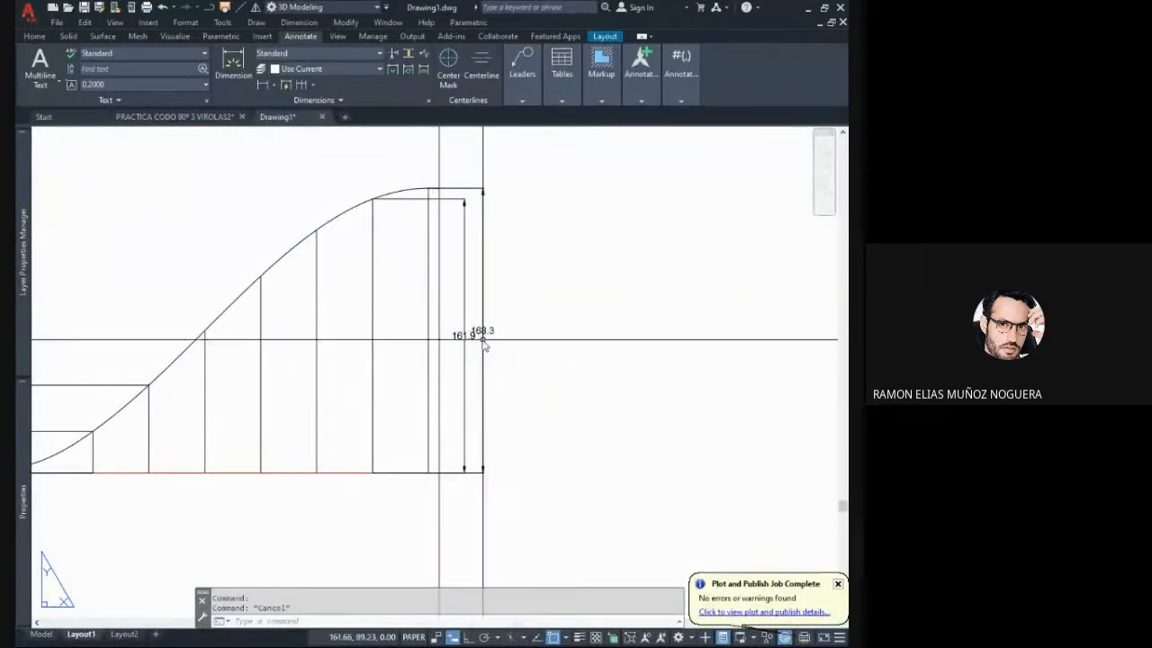
pyautogui.moveTo(497, 340); pyautogui.dragTo(577, 315, button='middle')
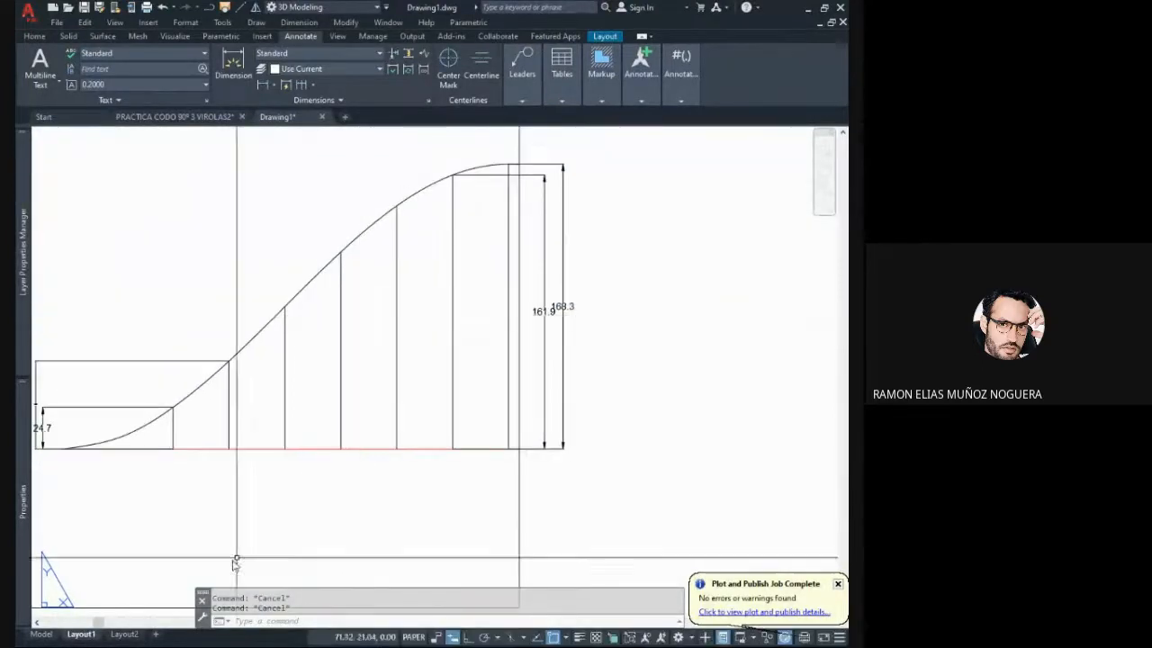
# - Compare the length of the development's central line with the matching line on the 3D pipe in model space
pyautogui.click(41, 633)
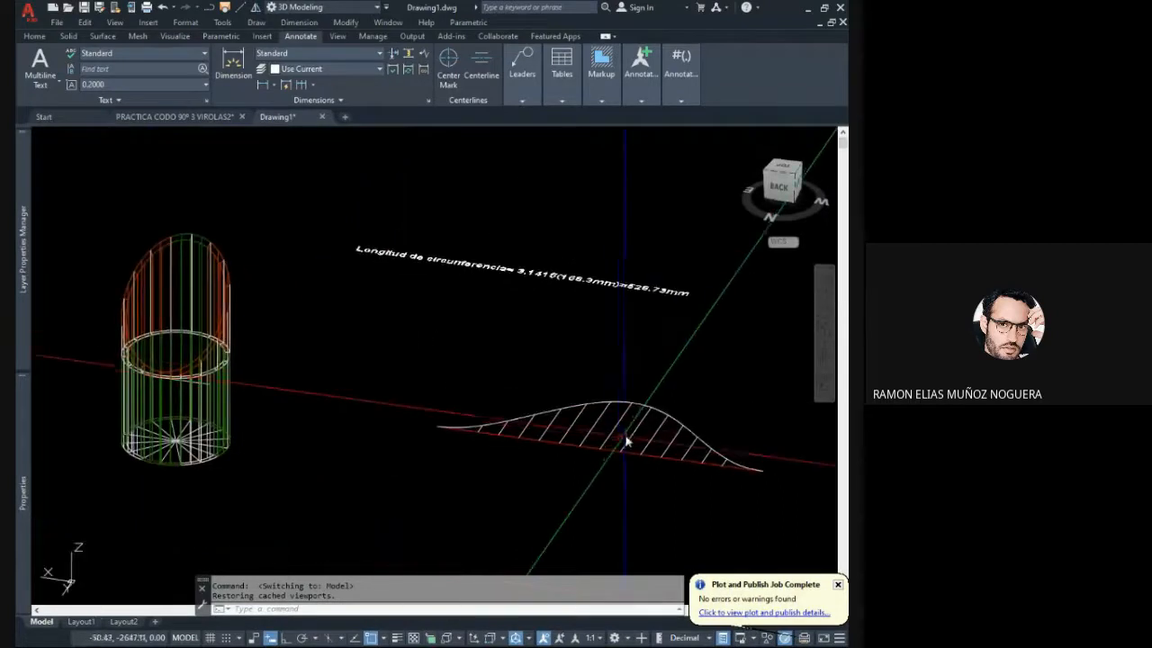
pyautogui.click(616, 431)
pyautogui.moveTo(434, 349); pyautogui.dragTo(413, 338, button='middle')
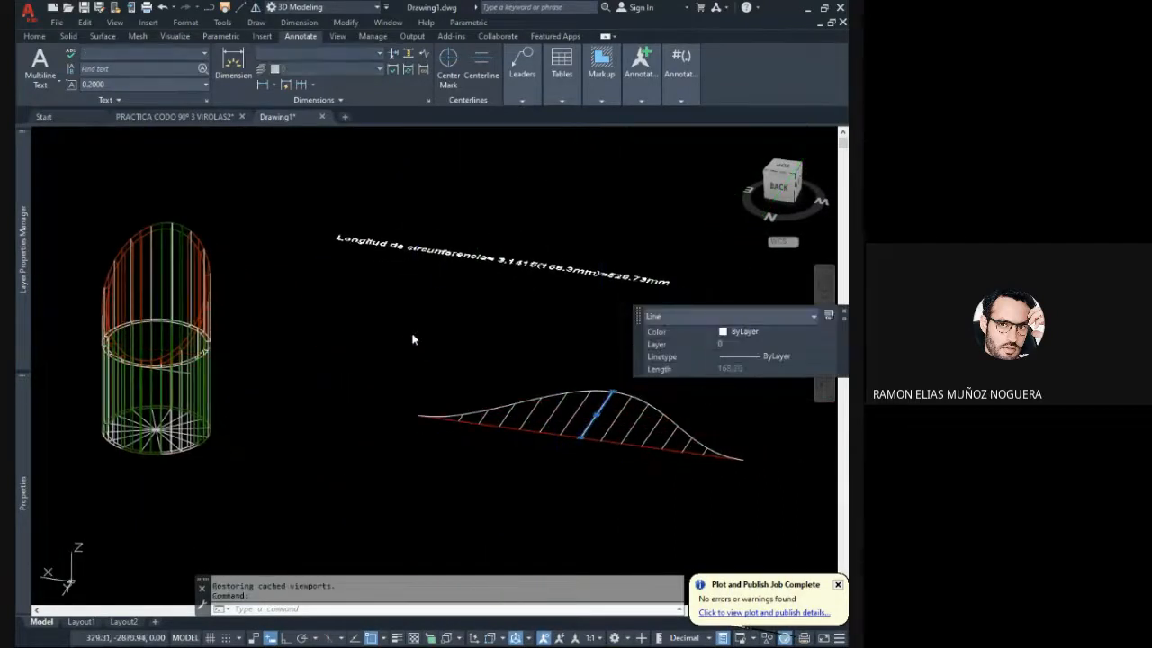
pyautogui.press('Escape')
pyautogui.press('Escape')
pyautogui.moveTo(278, 242); pyautogui.dragTo(312, 271, button='middle')
pyautogui.scroll(2, 235, 267)
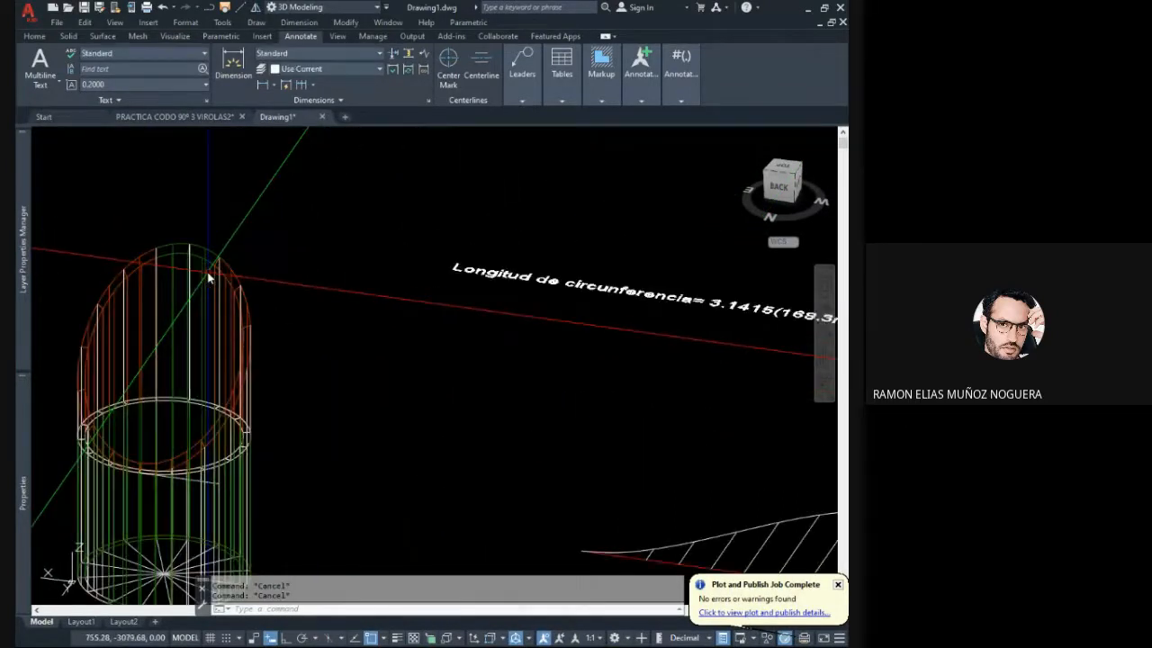
pyautogui.click(191, 276)
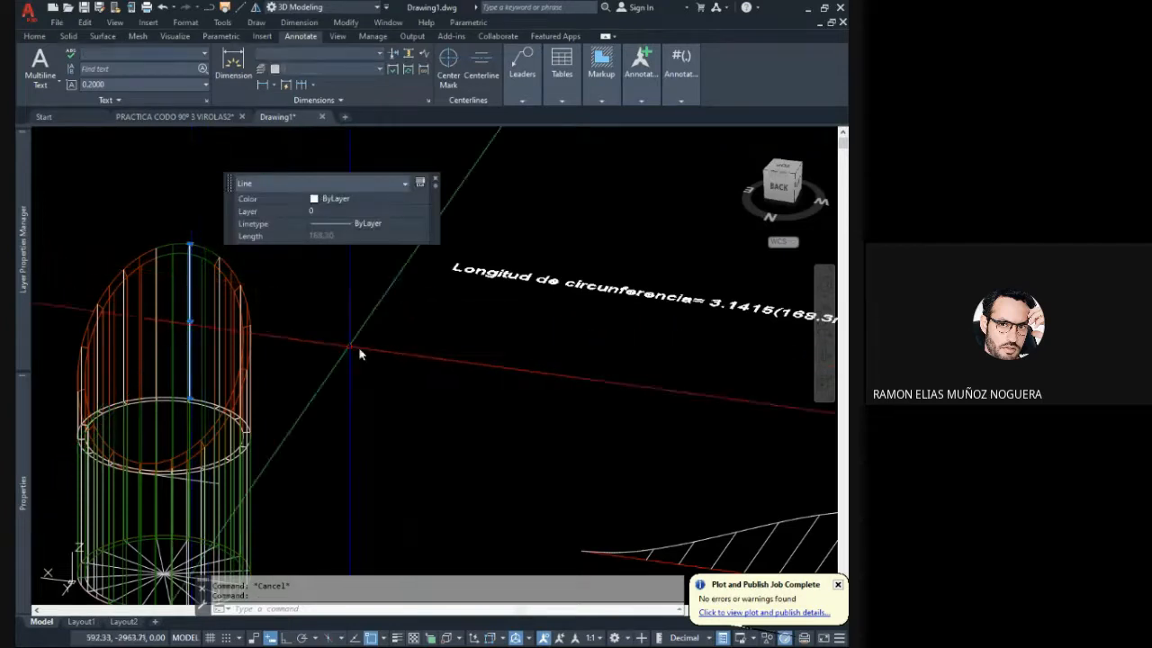
pyautogui.moveTo(360, 345); pyautogui.dragTo(364, 331, button='middle')
pyautogui.press('Escape')
pyautogui.scroll(-5, 332, 327)
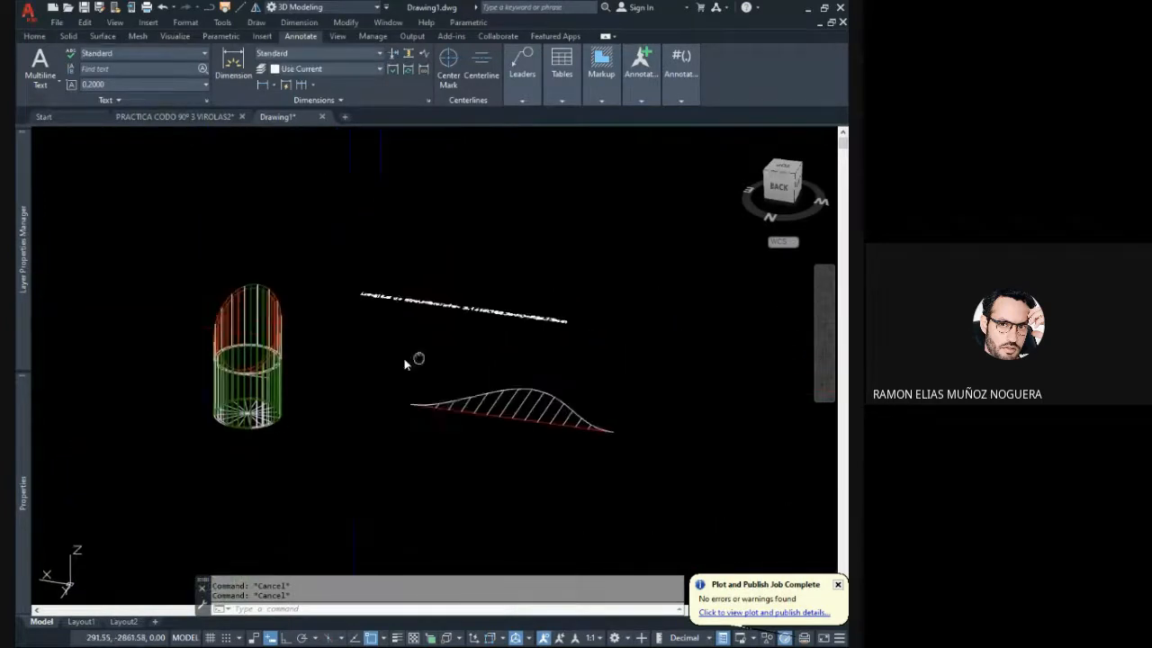
pyautogui.click(80, 622)
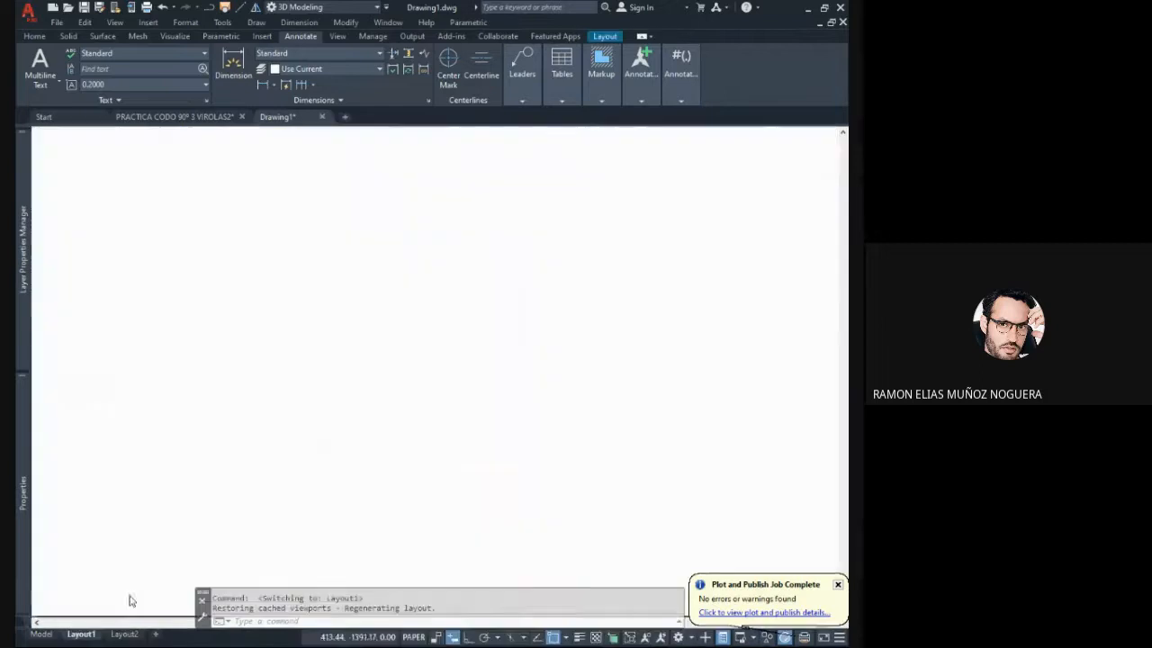
# - Delete all four height dimensions from the development in the layout
pyautogui.click(551, 346)
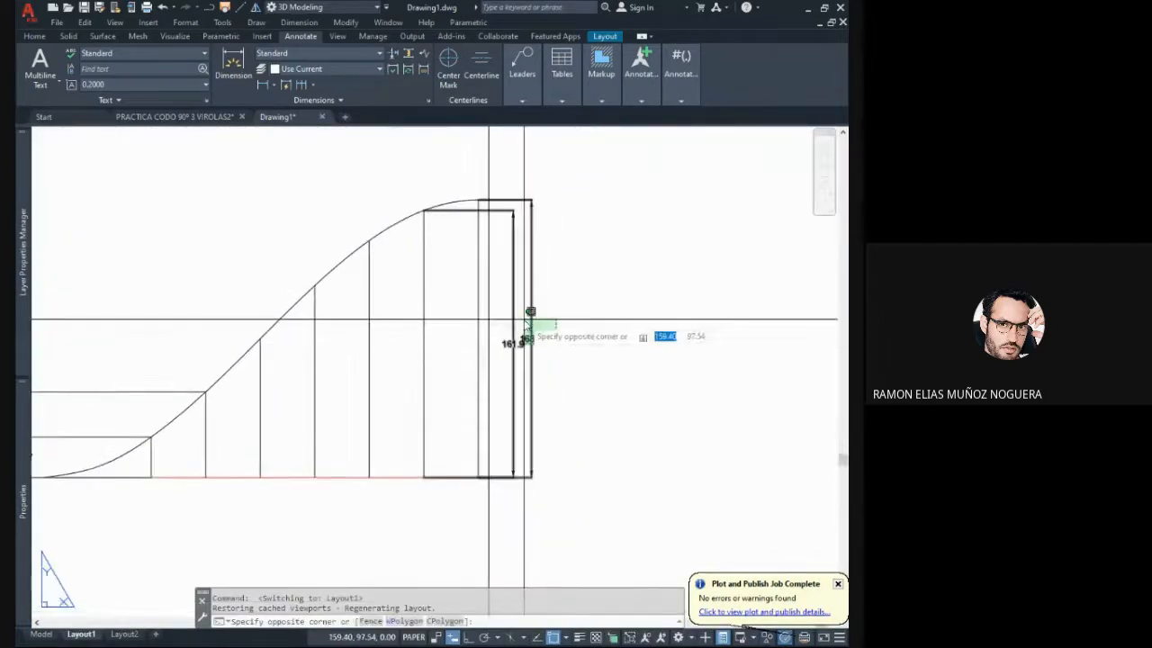
pyautogui.press('Escape')
pyautogui.click(569, 377)
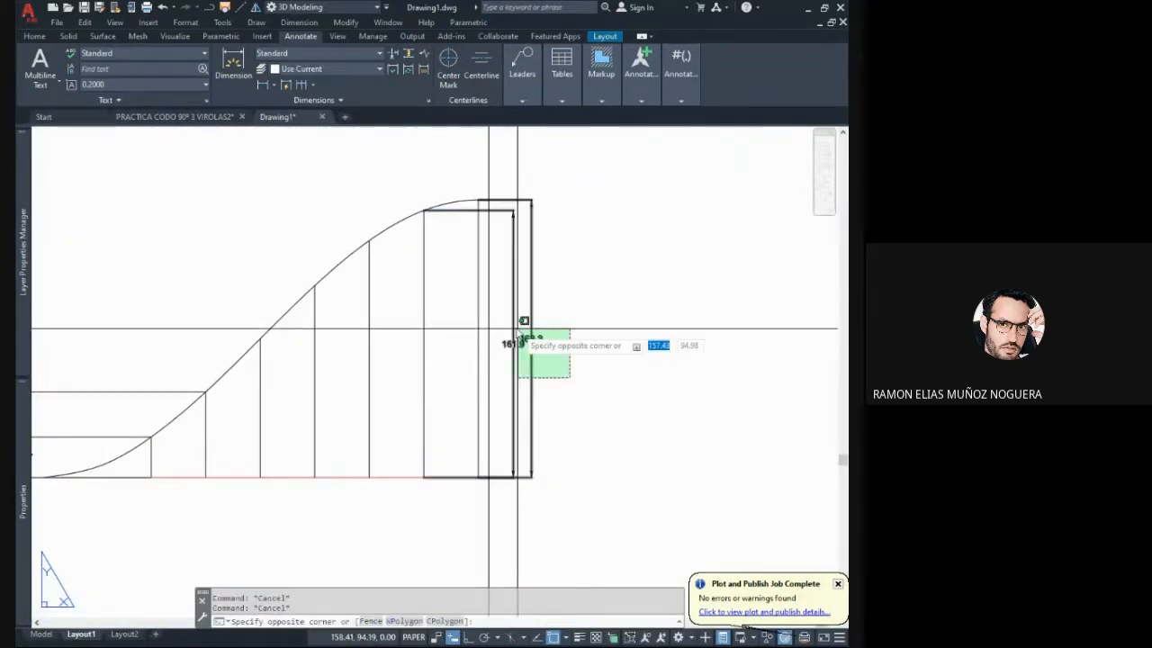
pyautogui.click(511, 328)
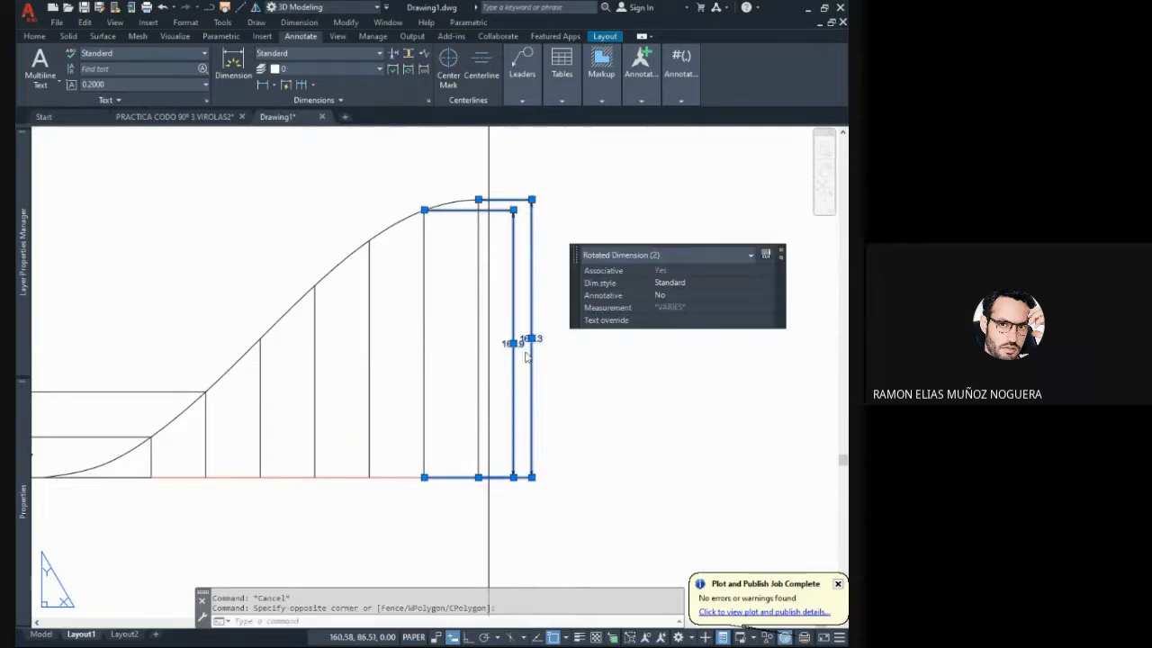
pyautogui.press('Delete')
pyautogui.scroll(-5, 522, 369)
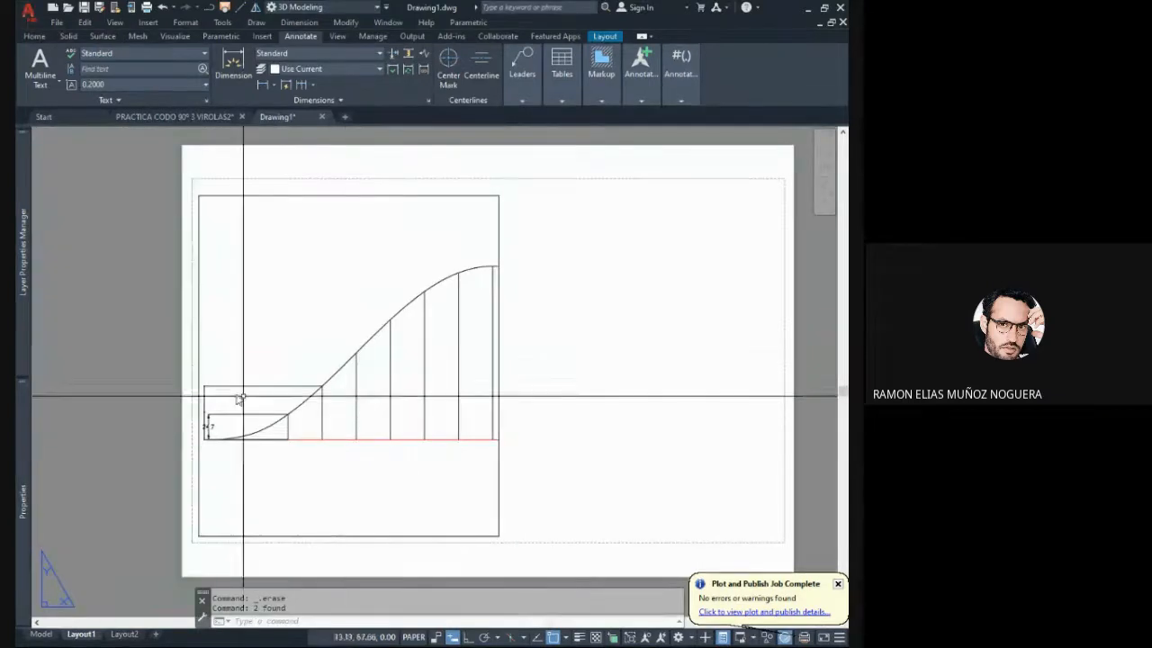
pyautogui.click(165, 343)
pyautogui.click(340, 484)
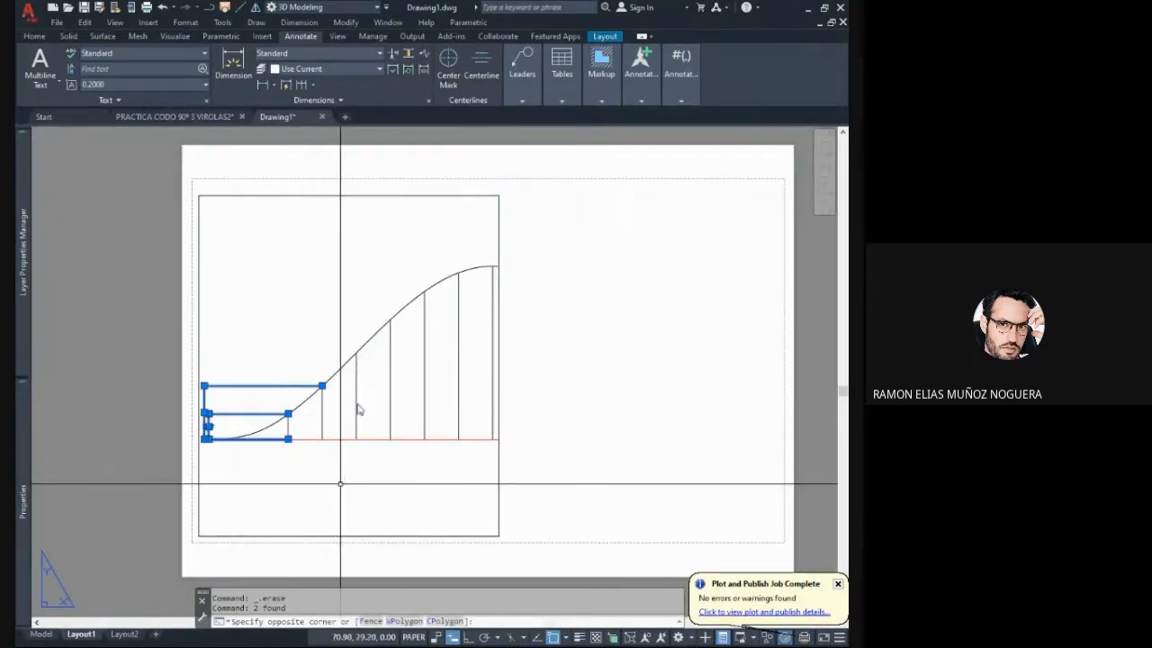
pyautogui.press('Delete')
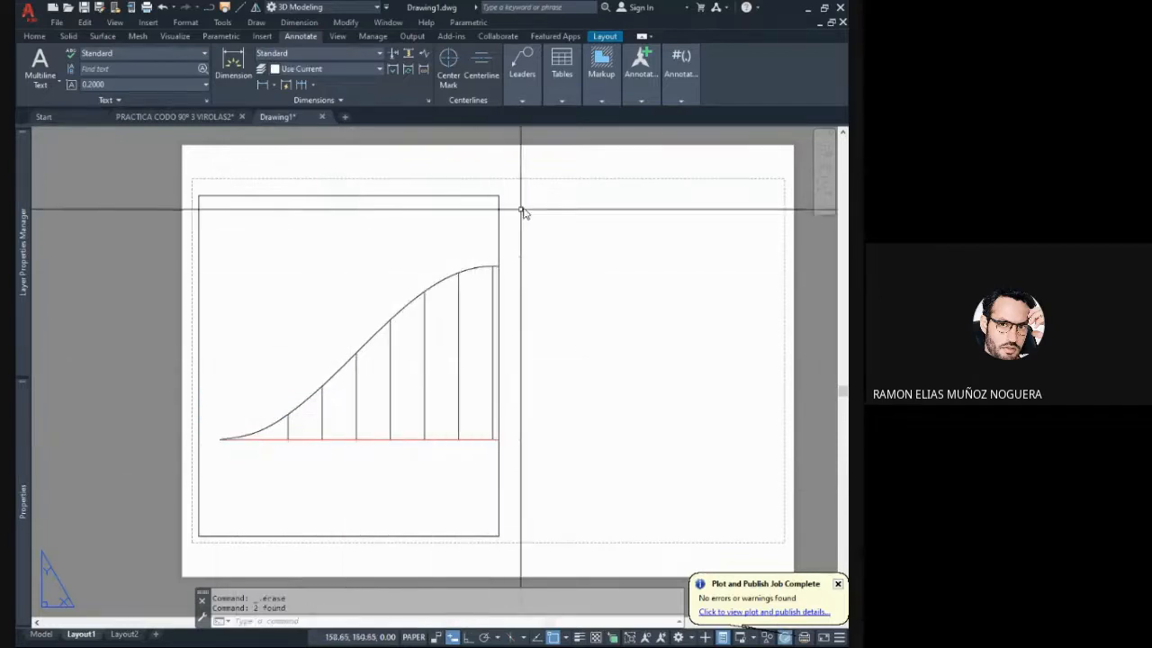
# - Widen the layout viewport to almost the full printable width so it shows the whole development
pyautogui.click(496, 193)
pyautogui.click(494, 197)
pyautogui.click(499, 195)
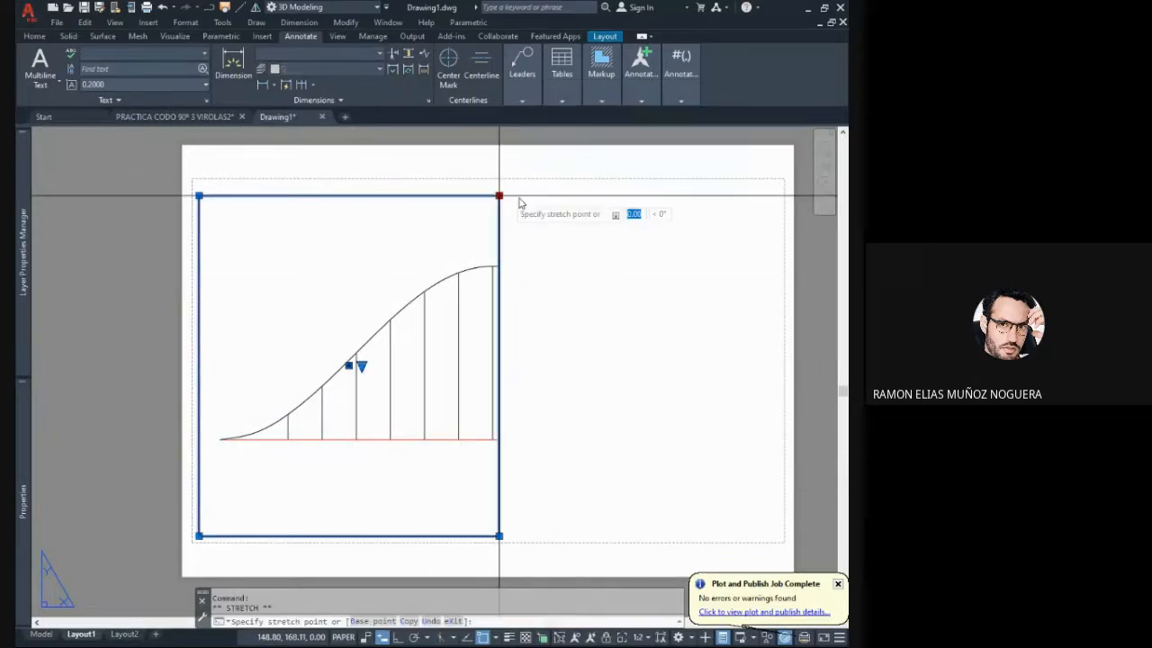
pyautogui.click(772, 193)
pyautogui.press('Escape')
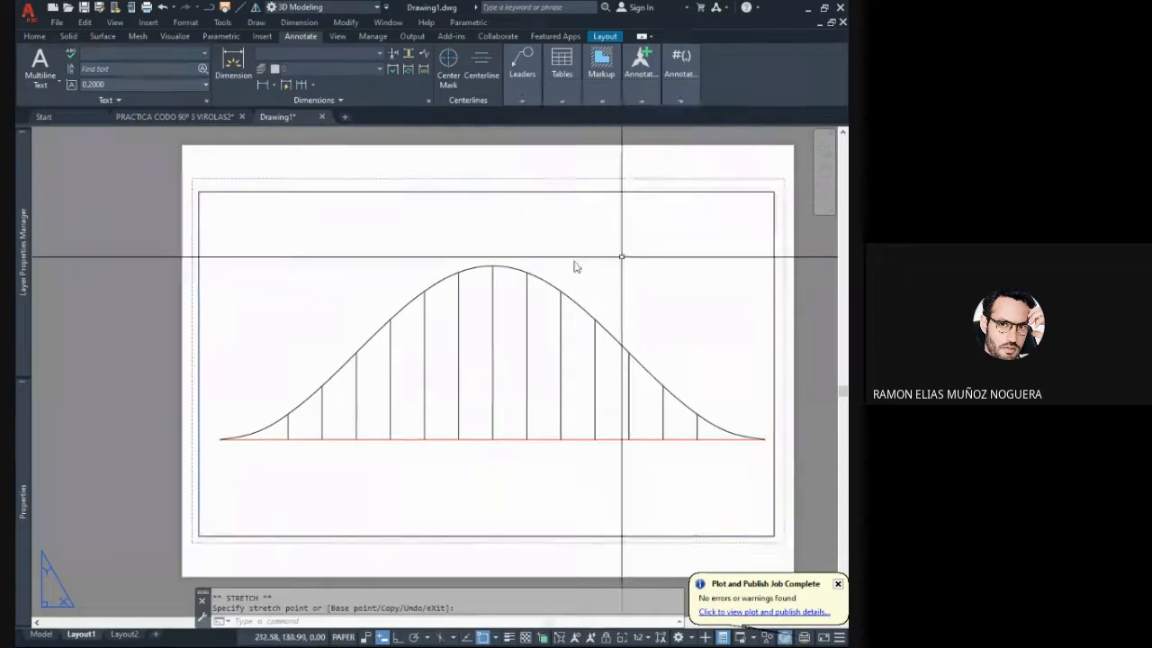
pyautogui.press('Escape')
pyautogui.moveTo(488, 420); pyautogui.dragTo(459, 385, button='middle')
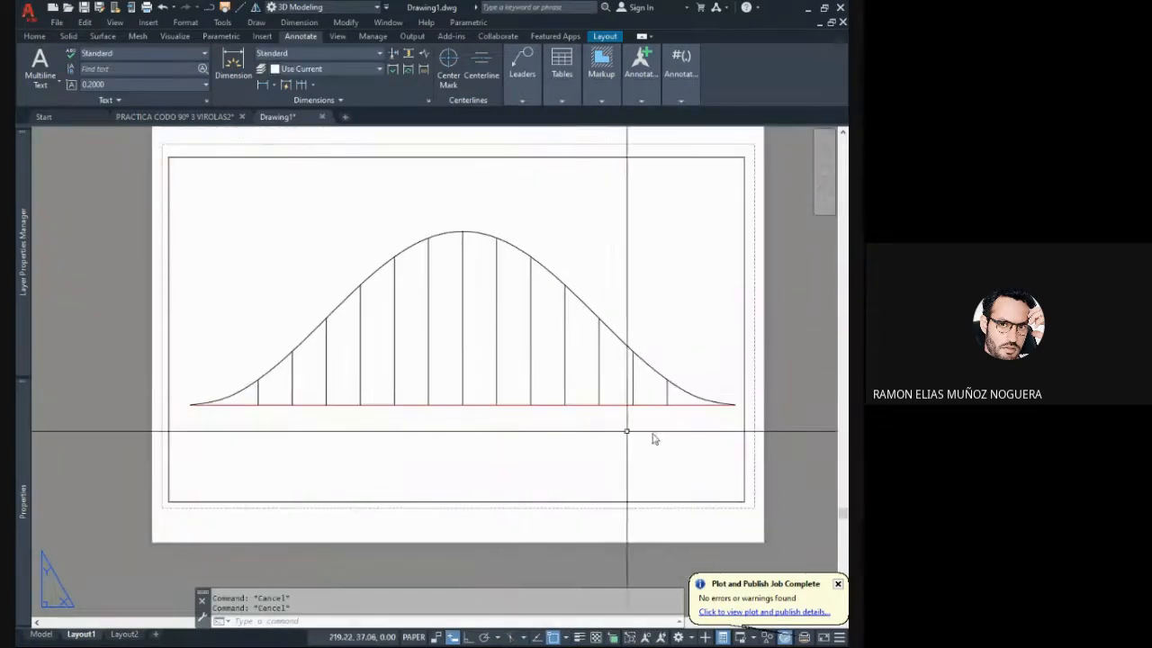
# - Set the viewport scale to 1:8 and shrink the viewport to a narrow frame around the pipe's plan view
pyautogui.click(762, 445)
pyautogui.click(723, 442)
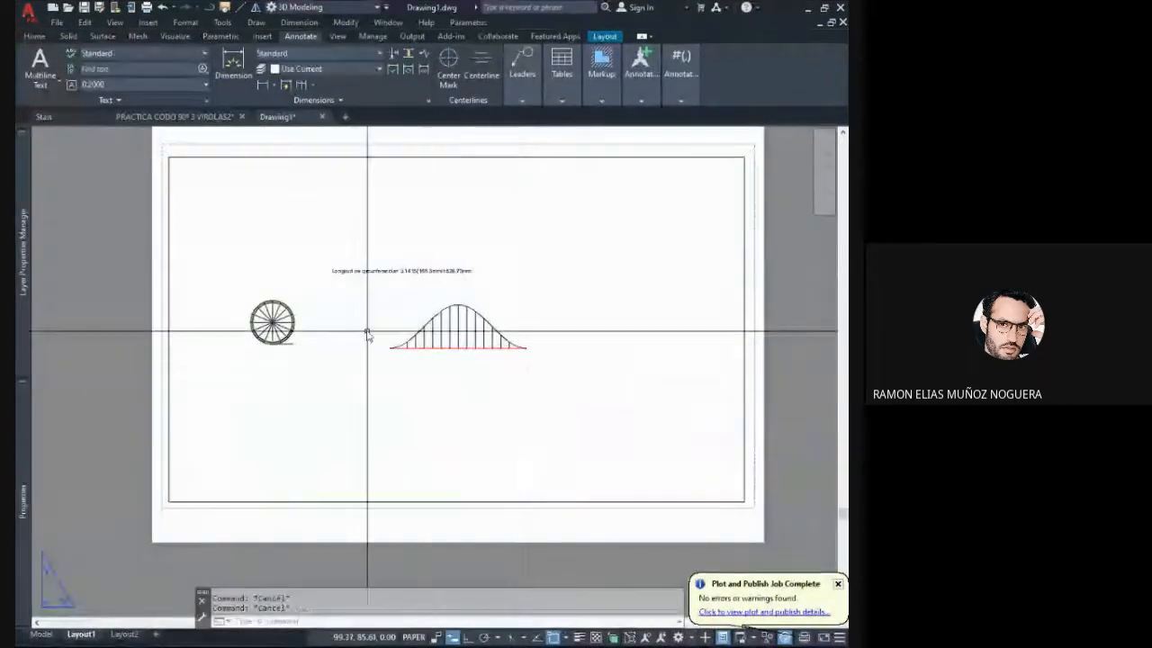
pyautogui.click(783, 388)
pyautogui.click(717, 360)
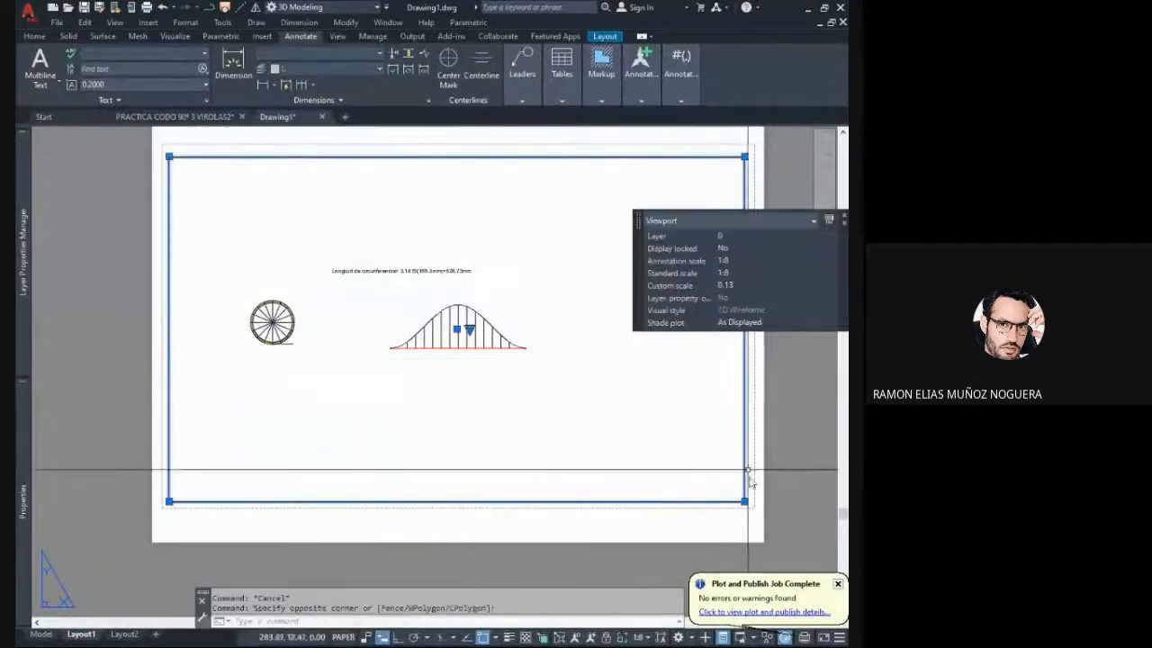
pyautogui.click(745, 500)
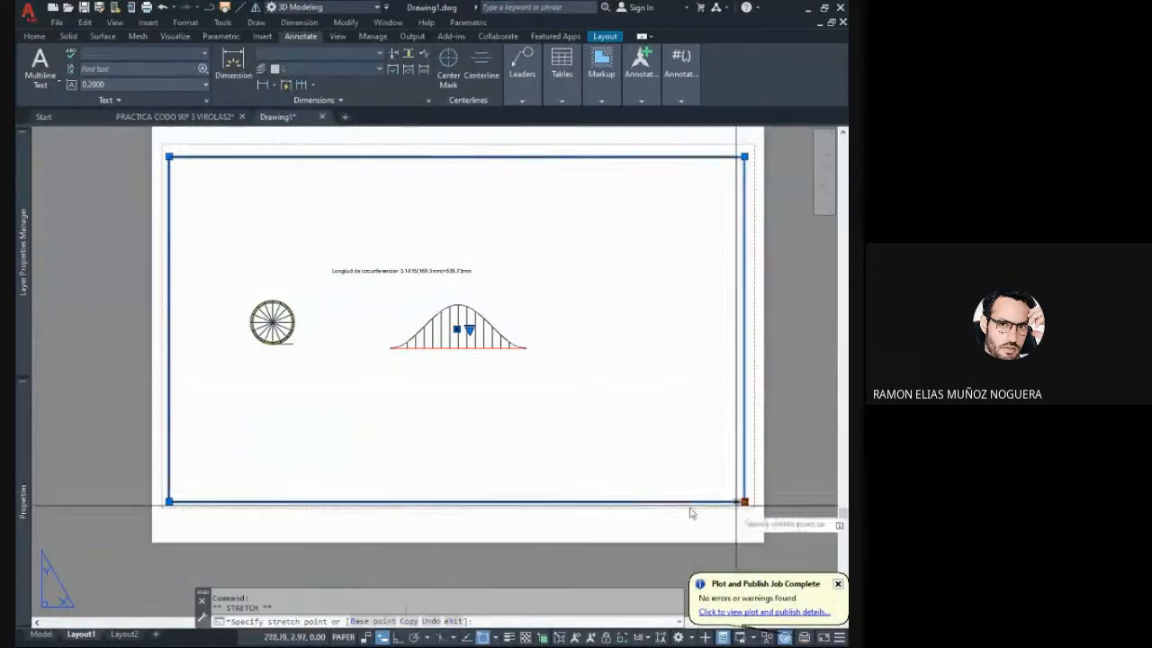
pyautogui.click(355, 455)
# - Center the pipe inside the narrow viewport and orbit its view to show the pipe in 3D
pyautogui.doubleClick(314, 382)
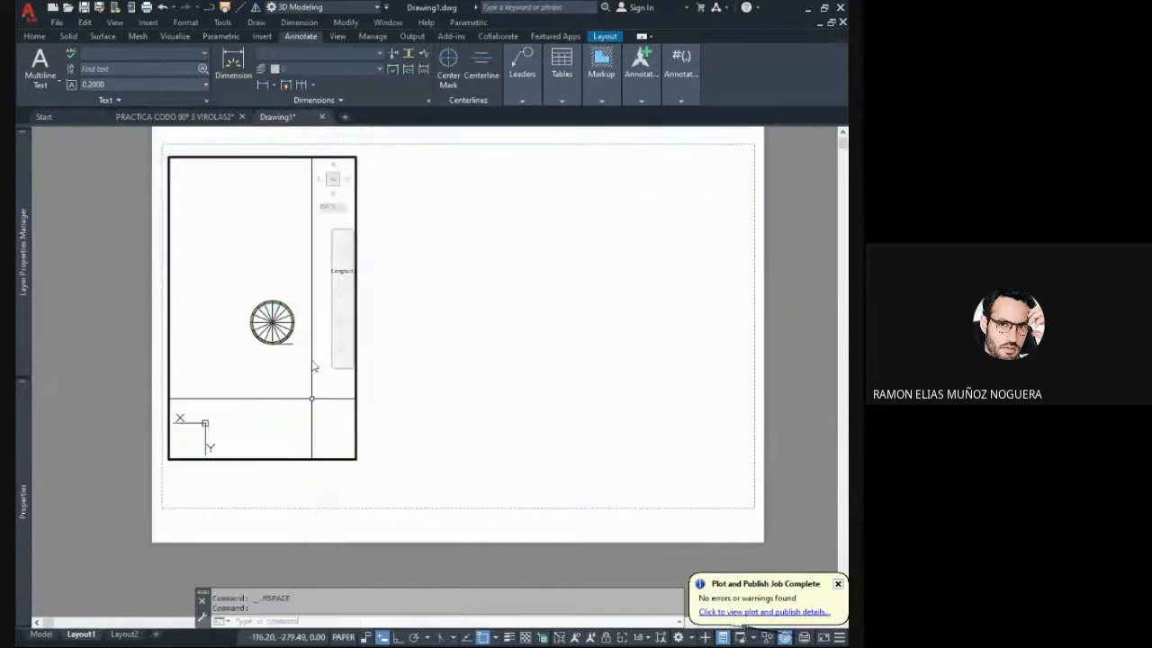
pyautogui.moveTo(313, 351); pyautogui.dragTo(195, 330, button='middle')
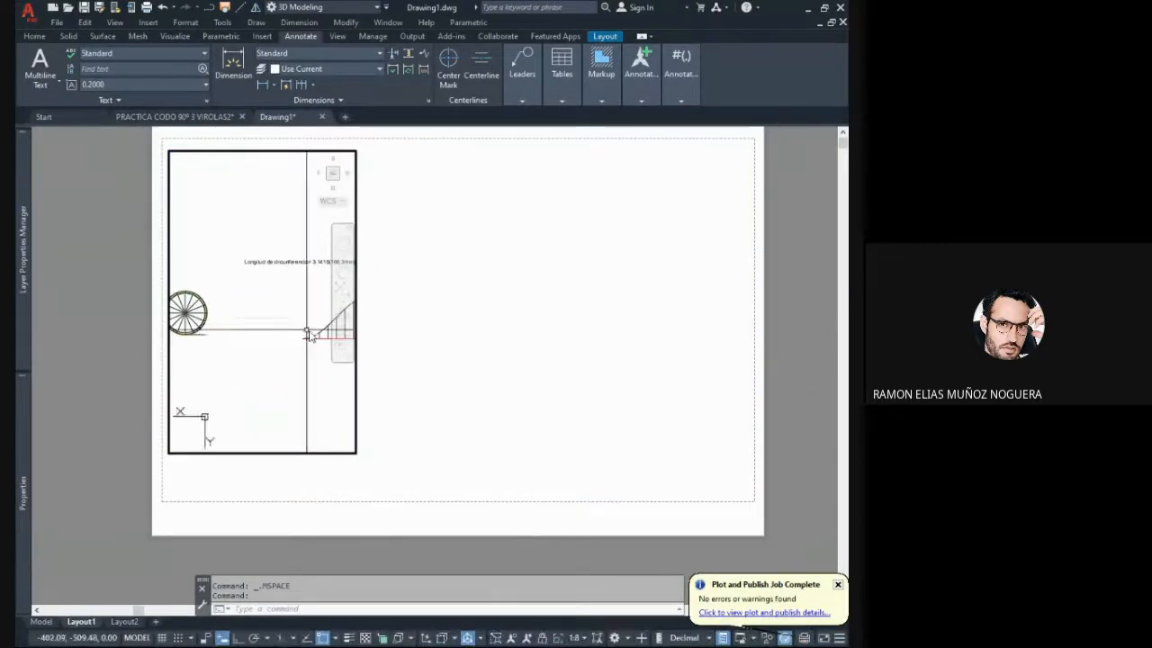
pyautogui.moveTo(308, 331)
pyautogui.mouseDown(button='middle')
pyautogui.moveTo(214, 333)
pyautogui.moveTo(235, 320)
pyautogui.moveTo(240, 279)
pyautogui.moveTo(365, 353)
pyautogui.mouseUp(button='middle')
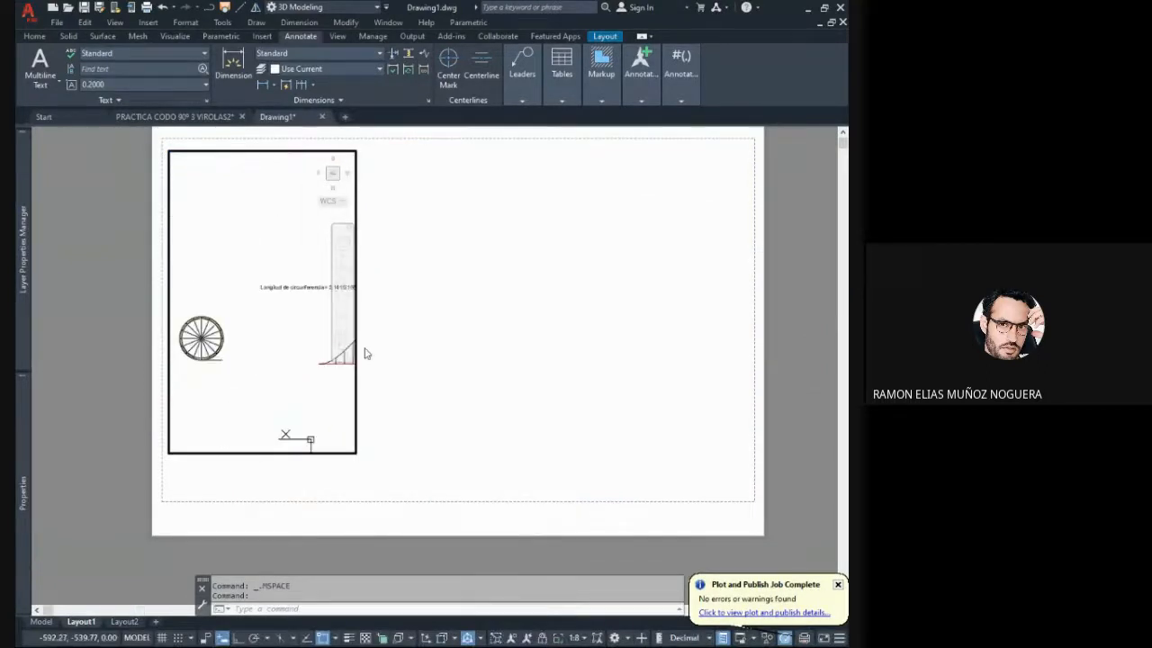
pyautogui.scroll(2, 281, 337)
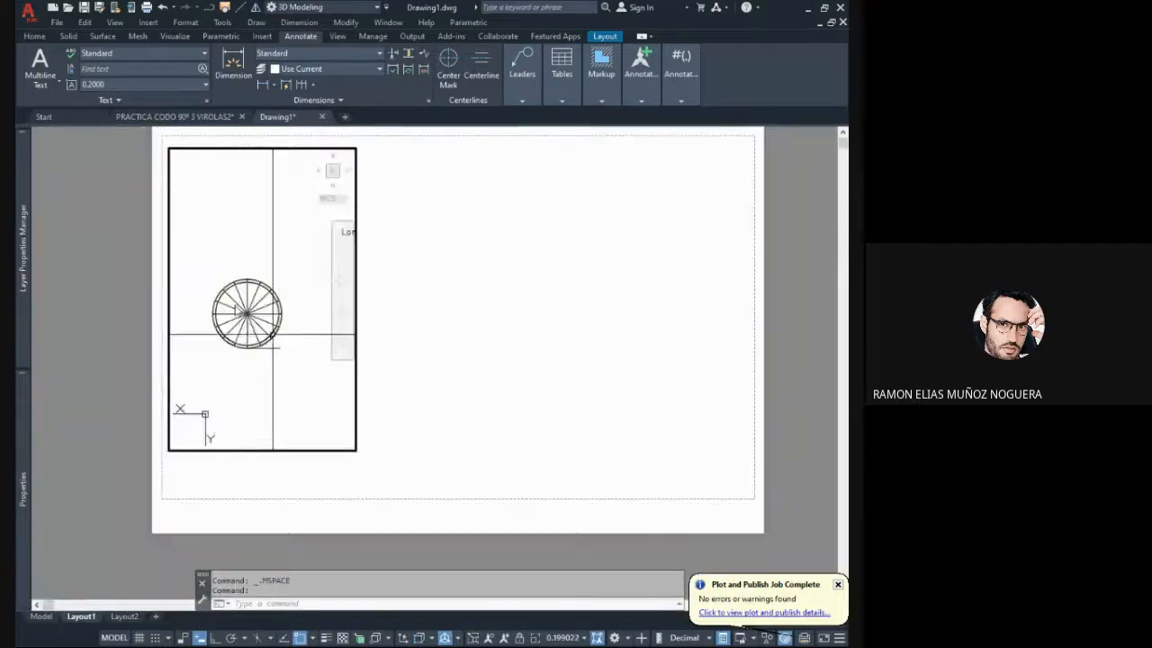
pyautogui.scroll(2, 273, 334)
pyautogui.moveTo(307, 337); pyautogui.dragTo(316, 313, button='middle')
pyautogui.moveTo(299, 311); pyautogui.dragTo(294, 318, button='middle')
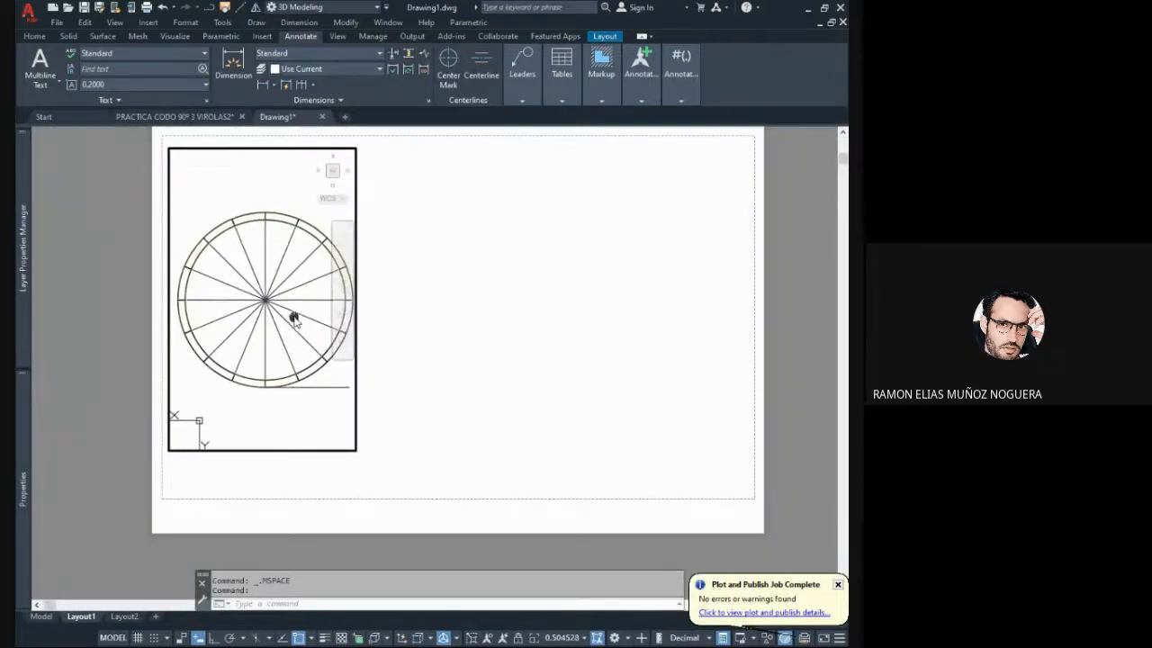
pyautogui.scroll(-4, 290, 294)
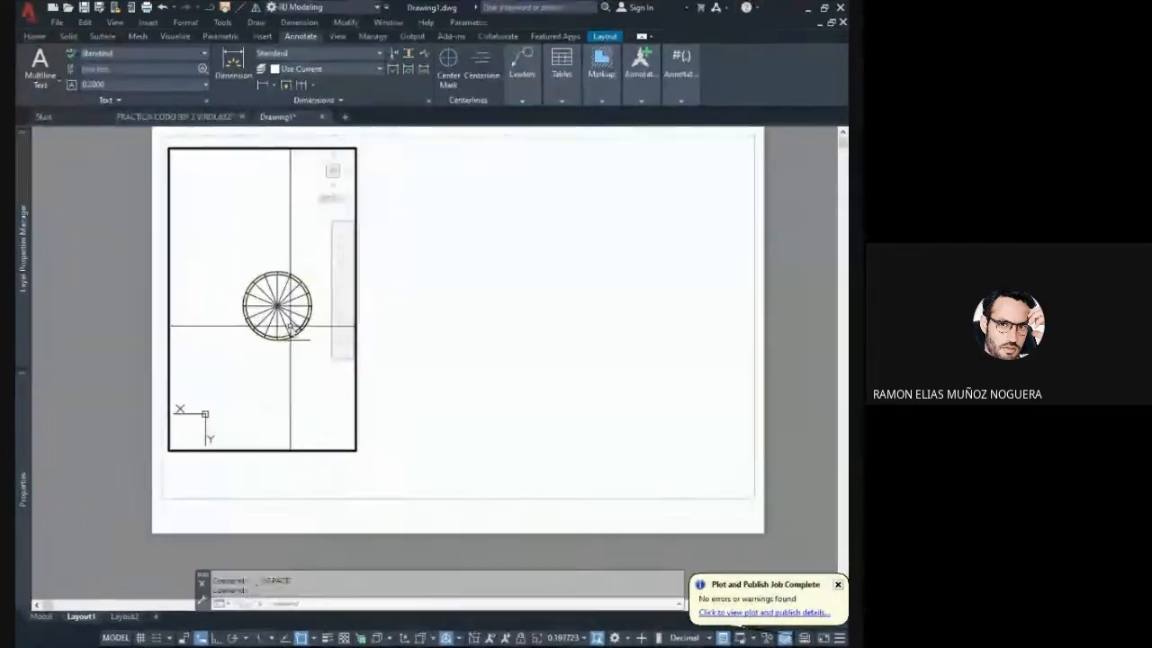
pyautogui.keyDown('shift'); pyautogui.moveTo(290, 362); pyautogui.dragTo(295, 315, button='middle'); pyautogui.keyUp('shift')
pyautogui.doubleClick(384, 345)
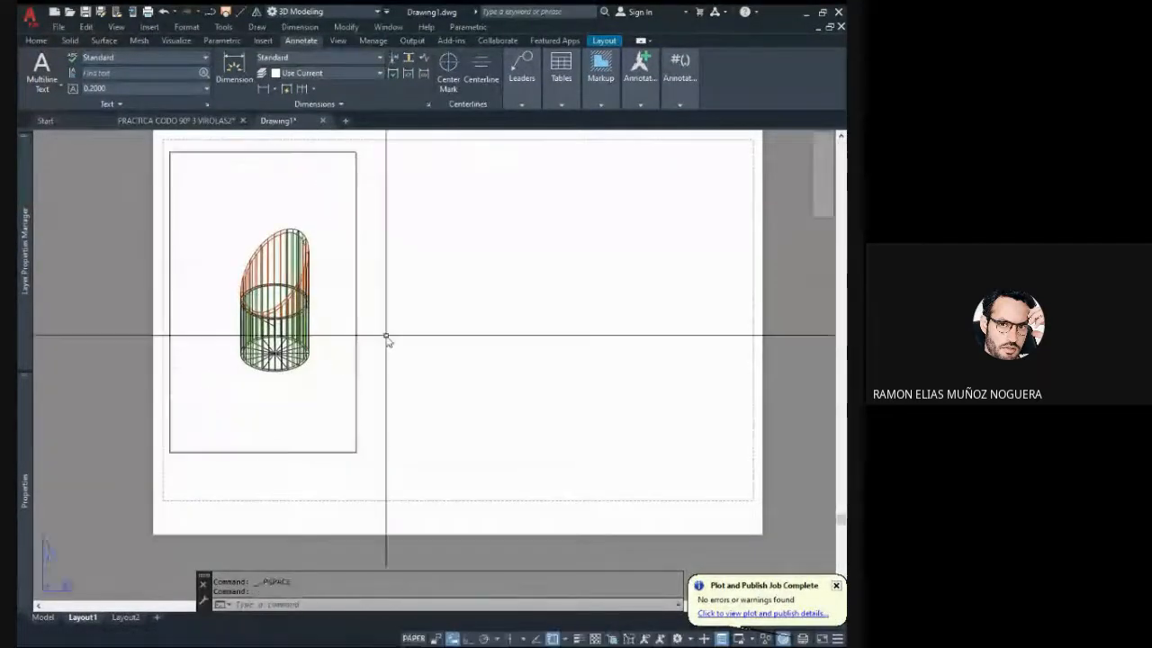
pyautogui.click(357, 329)
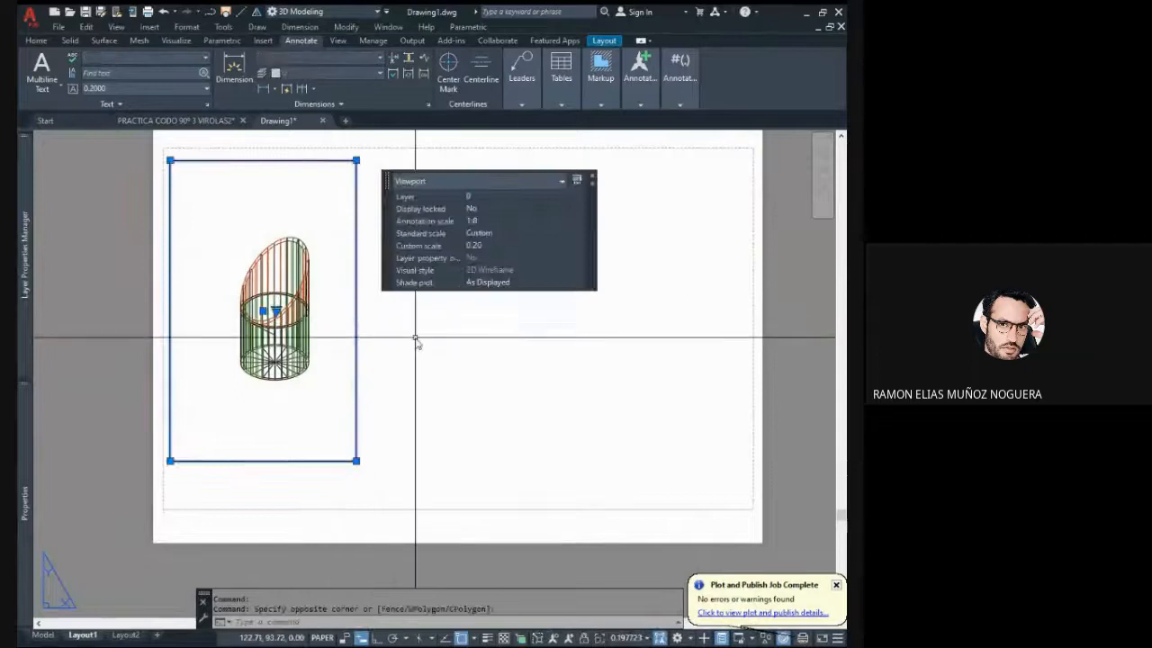
pyautogui.press('Escape')
pyautogui.press('Escape')
pyautogui.scroll(-2, 458, 351)
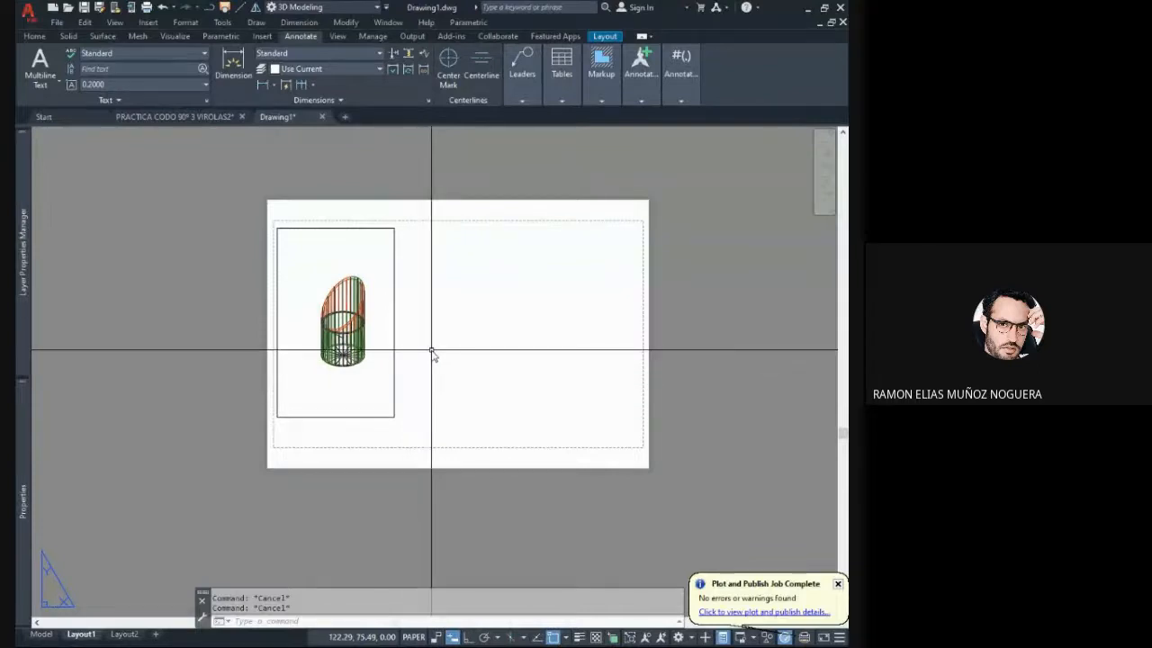
# - Undo the viewport's 3D view, resizing and scale change
pyautogui.moveTo(431, 352); pyautogui.dragTo(396, 349, button='middle')
pyautogui.hotkey('ctrl', 'z')
pyautogui.hotkey('ctrl', 'z')
pyautogui.hotkey('ctrl', 'z')
pyautogui.hotkey('ctrl', 'z')
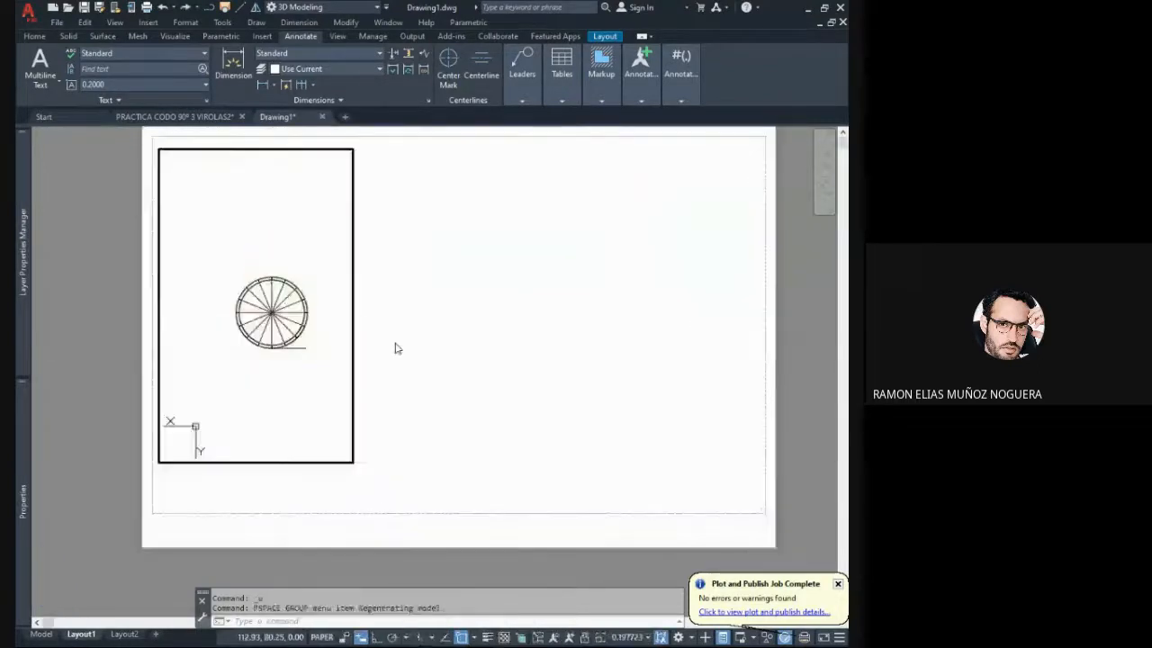
# - Start a new linear dimension for the vertical line heights of the full development
pyautogui.moveTo(441, 339); pyautogui.dragTo(370, 308, button='middle')
pyautogui.click(263, 84)
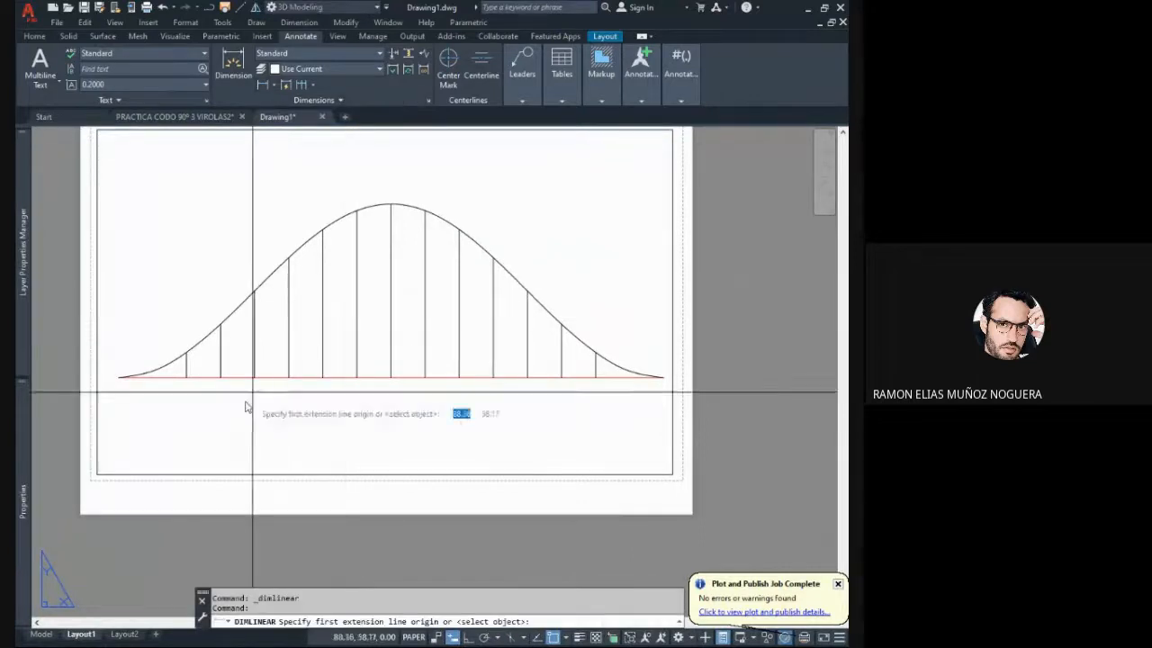
pyautogui.moveTo(245, 396); pyautogui.dragTo(259, 369, button='middle')
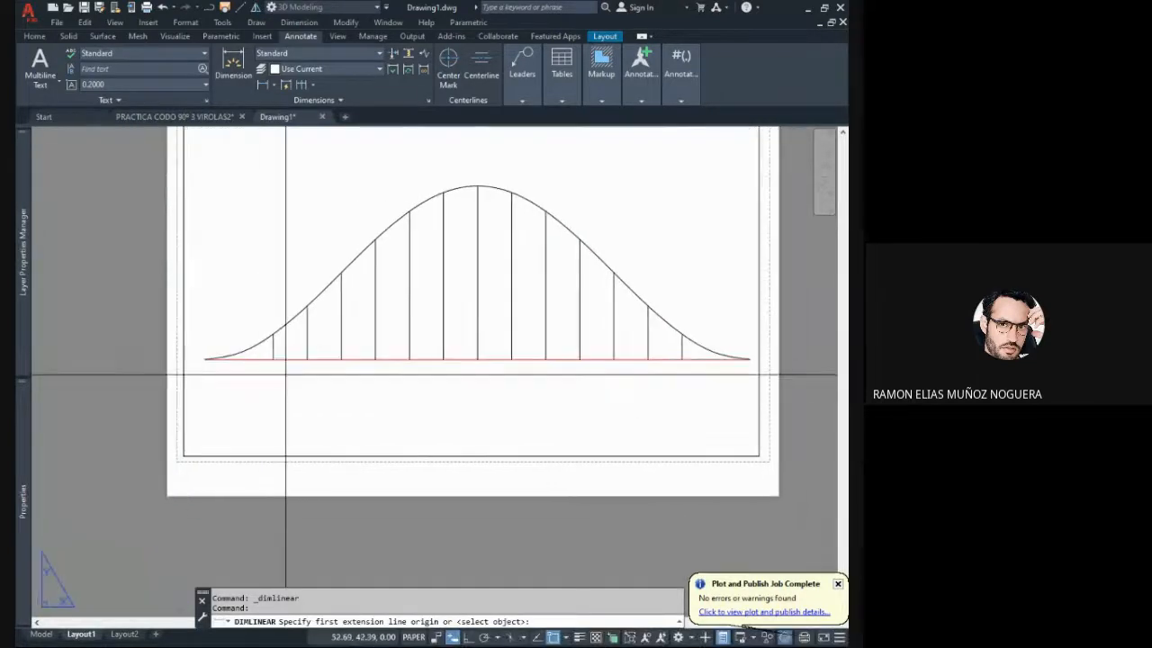
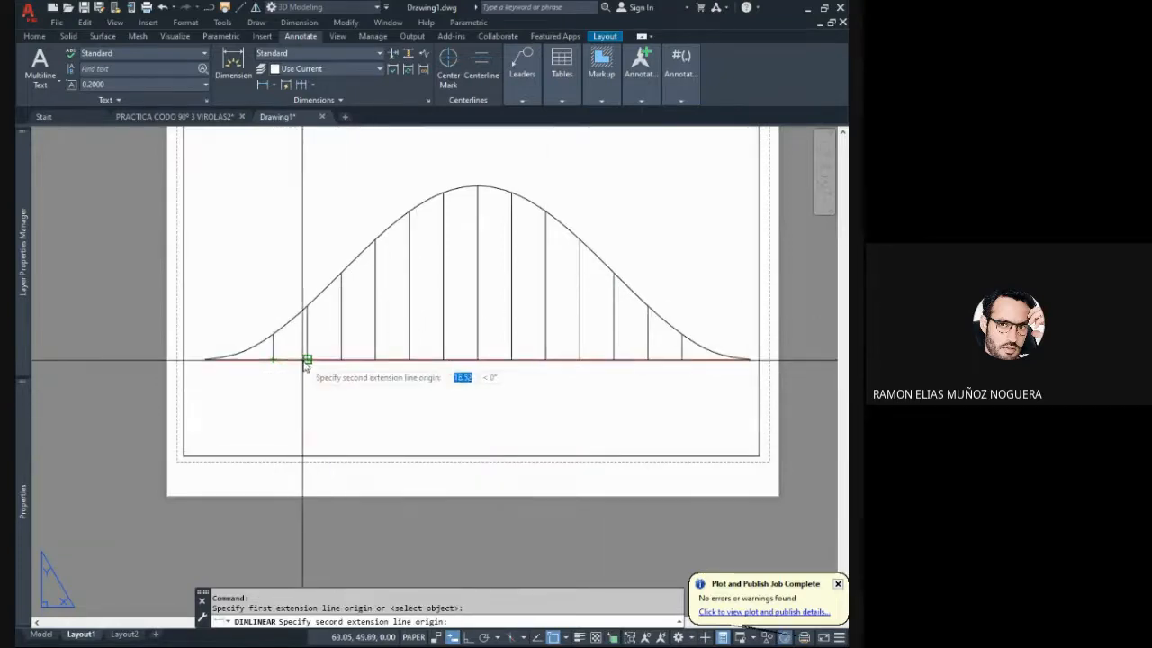
# - Dimension the horizontal spacing between the first and second vertical lines, placing it just below the baseline, and check its text size
pyautogui.click(307, 359)
pyautogui.click(307, 380)
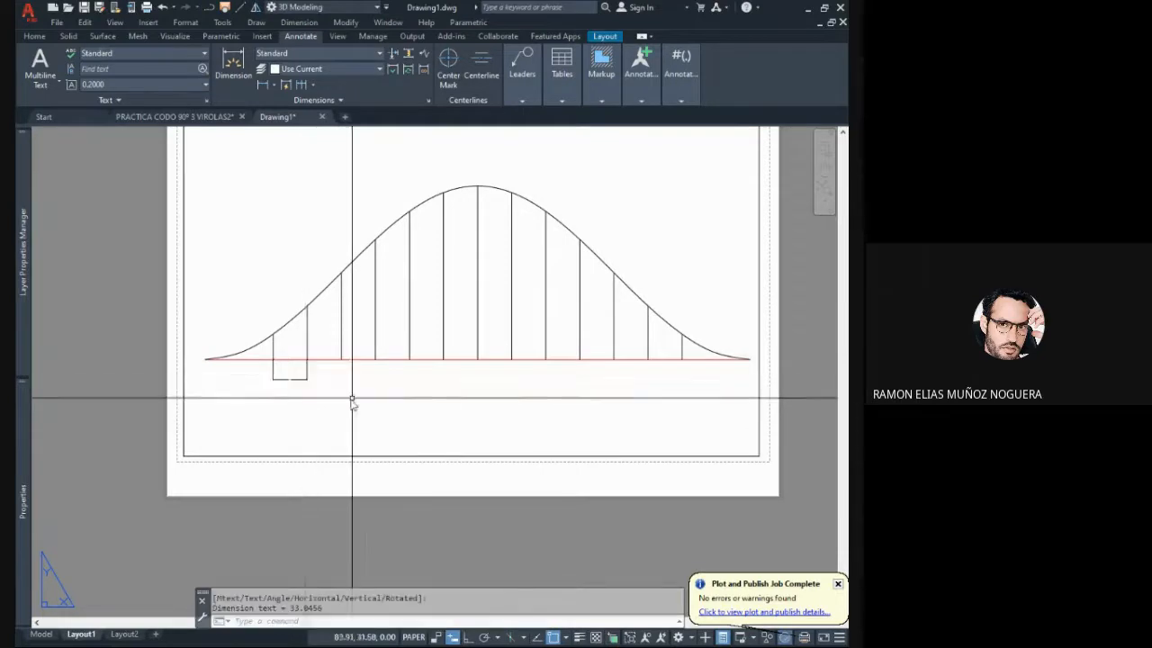
pyautogui.scroll(10, 342, 390)
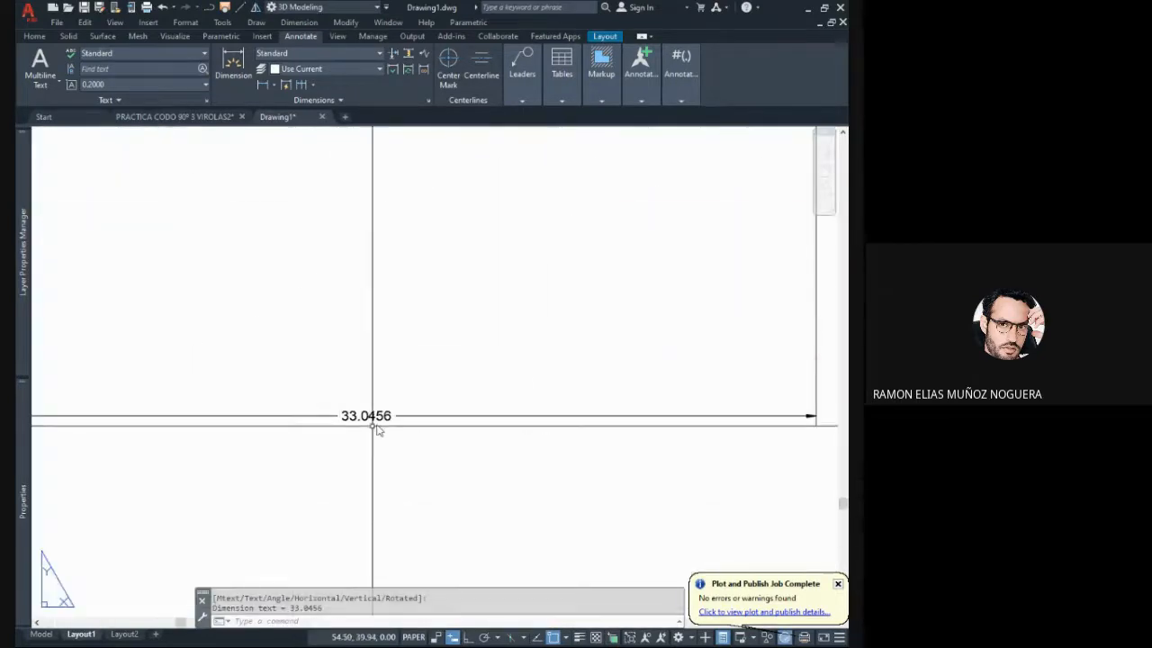
pyautogui.scroll(-6, 393, 450)
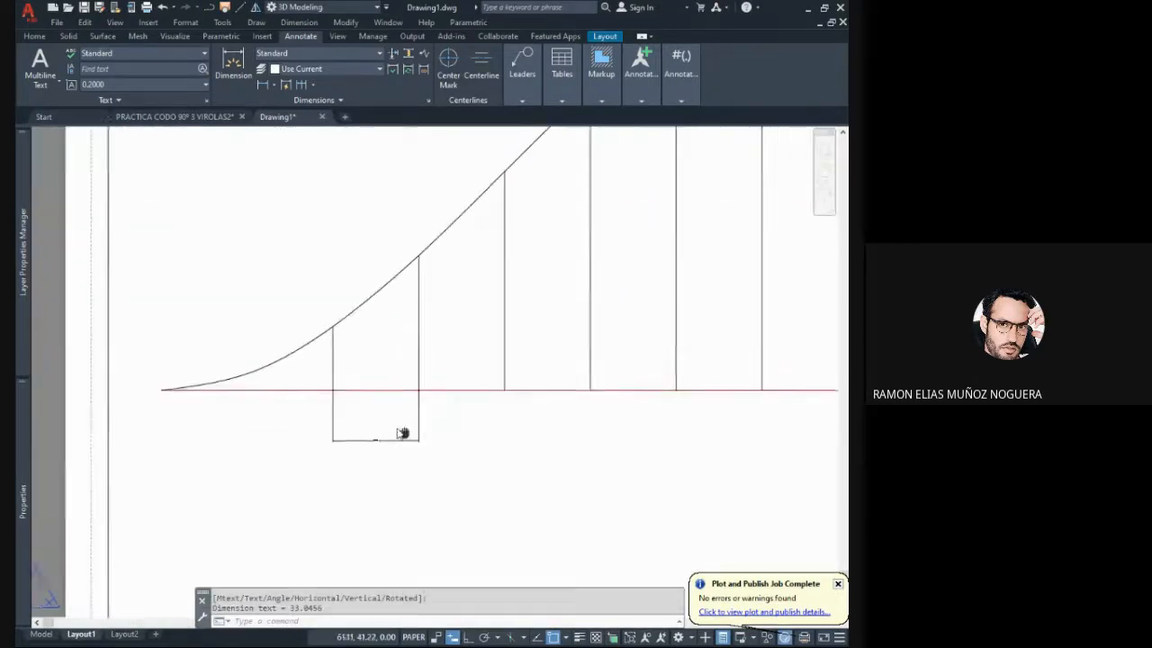
pyautogui.click(403, 422)
pyautogui.click(441, 445)
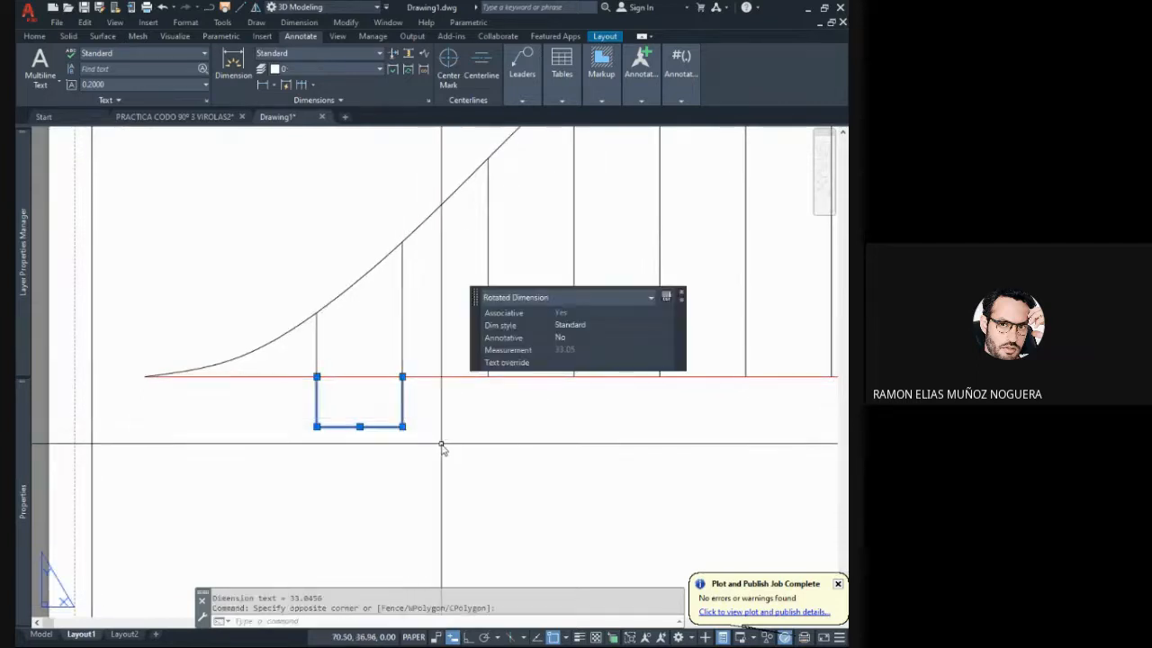
pyautogui.press('Escape')
pyautogui.press('Escape')
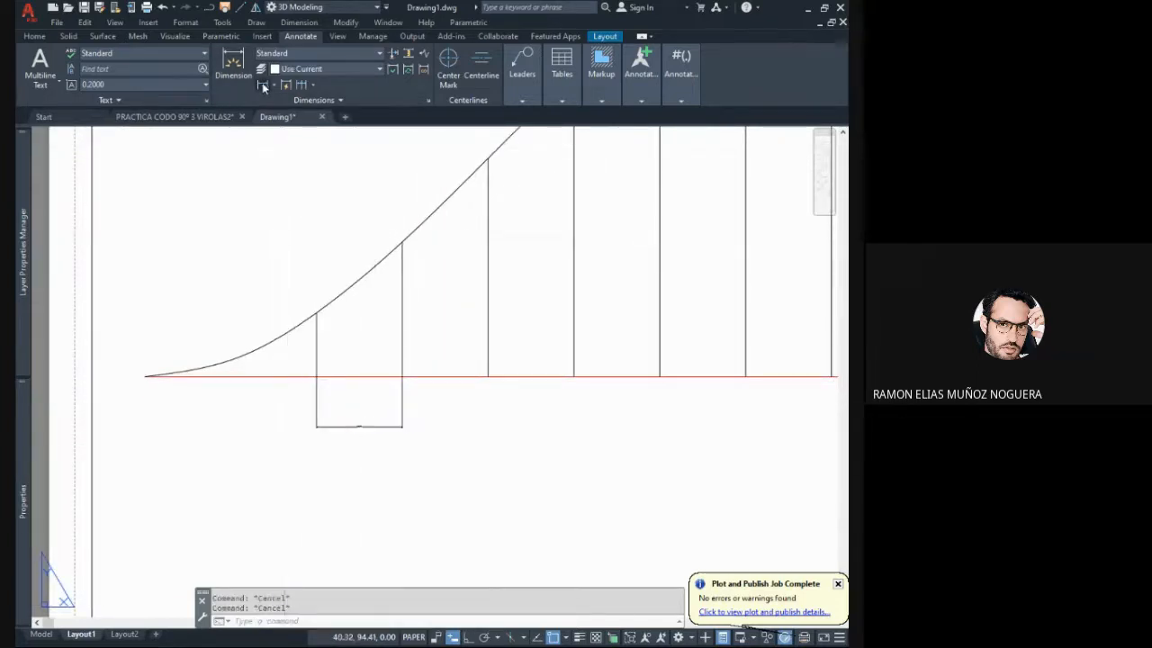
# - Add a vertical linear dimension for the first vertical line's height, placed beyond the development's left end
pyautogui.click(263, 86)
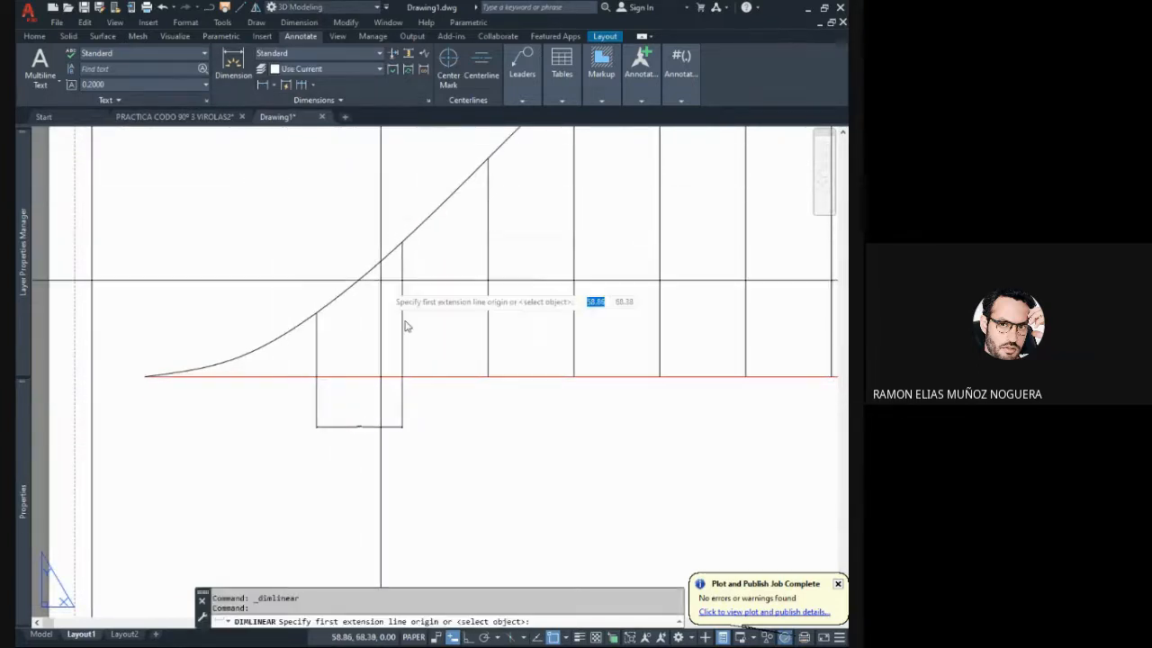
pyautogui.click(317, 377)
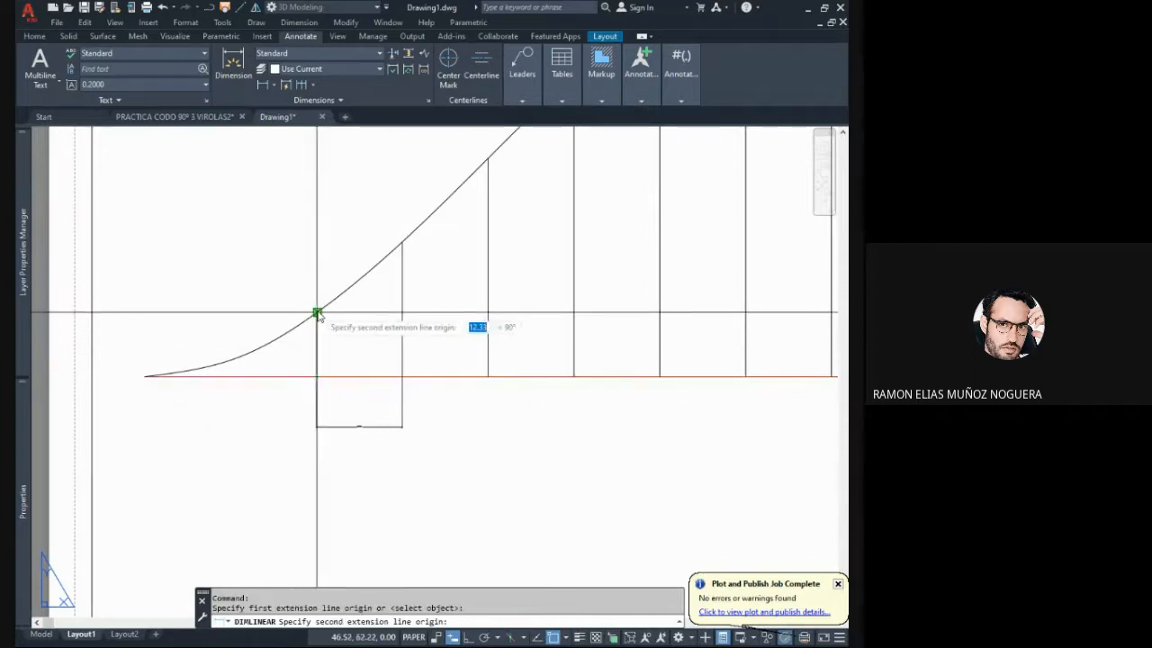
pyautogui.click(317, 313)
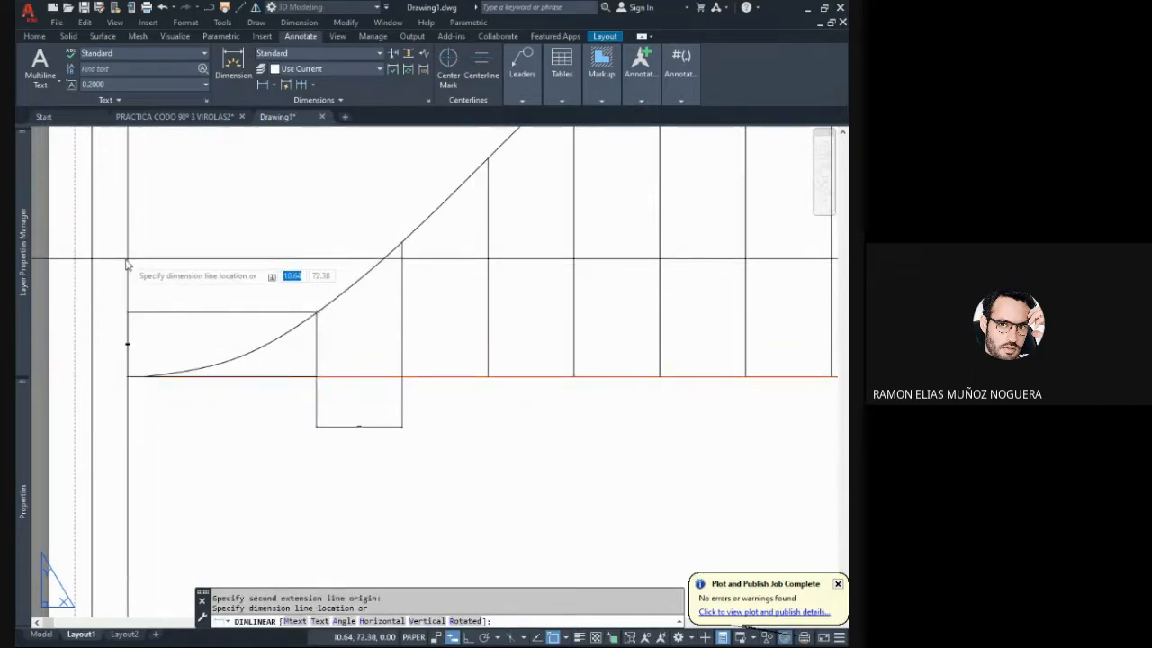
pyautogui.click(115, 261)
pyautogui.scroll(-2, 241, 266)
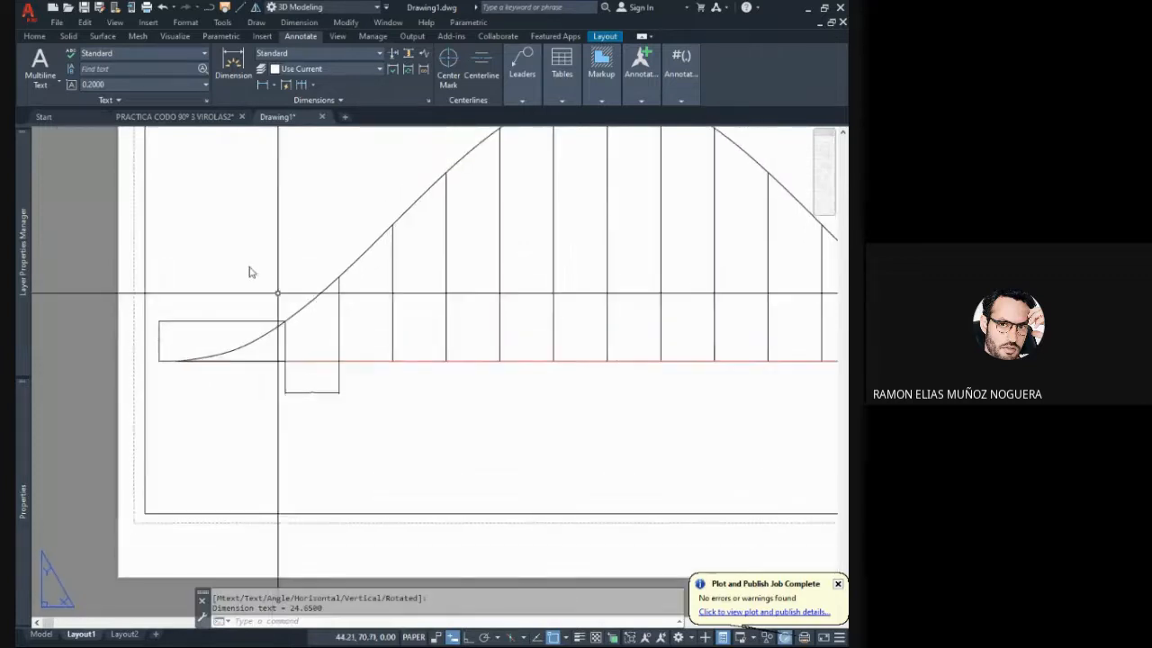
# - Dimension the heights of the third and fourth vertical lines, placing each dimension just left of its line
pyautogui.press('Return')
pyautogui.click(392, 361)
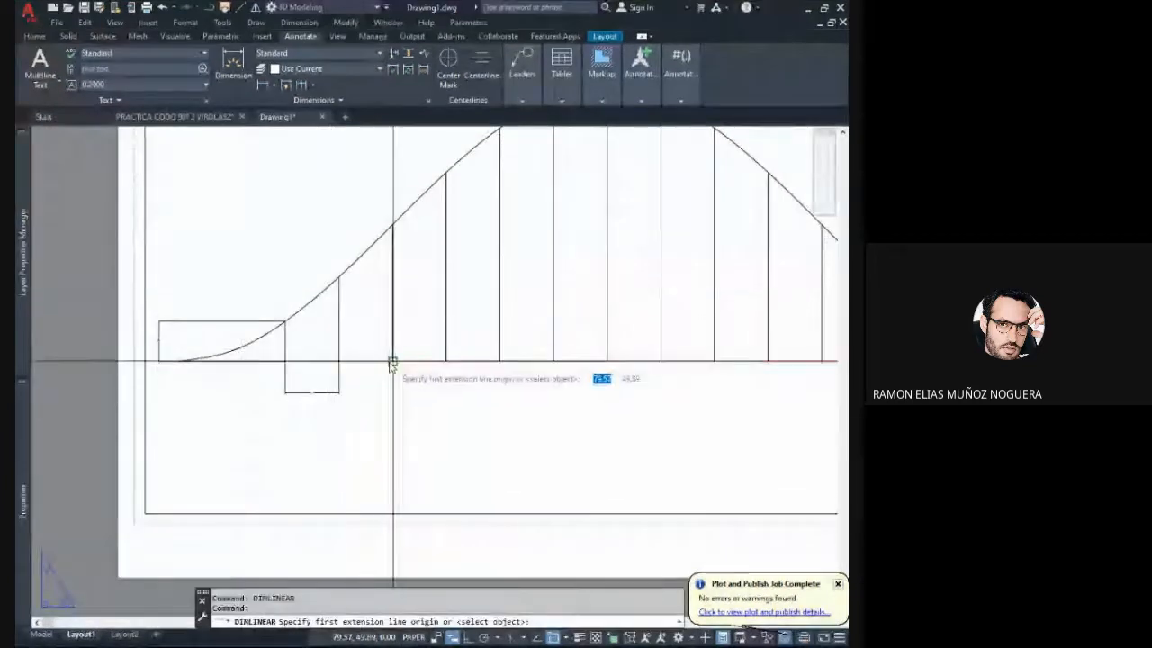
pyautogui.click(392, 231)
pyautogui.click(373, 306)
pyautogui.moveTo(419, 269); pyautogui.dragTo(362, 308, button='middle')
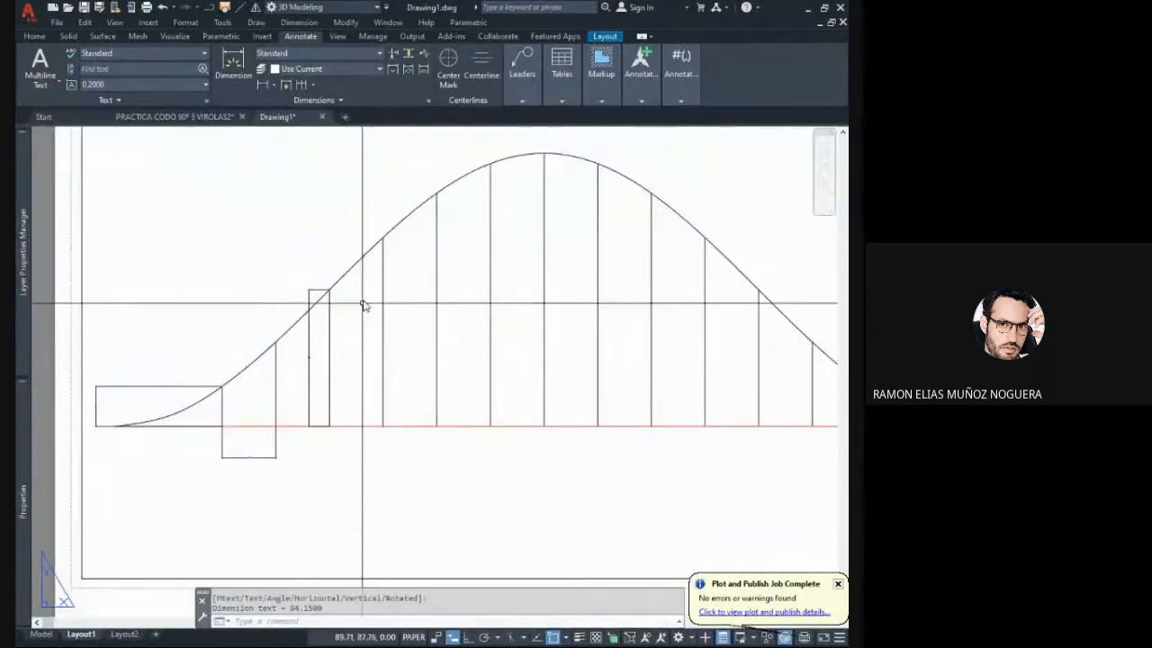
pyautogui.press('Return')
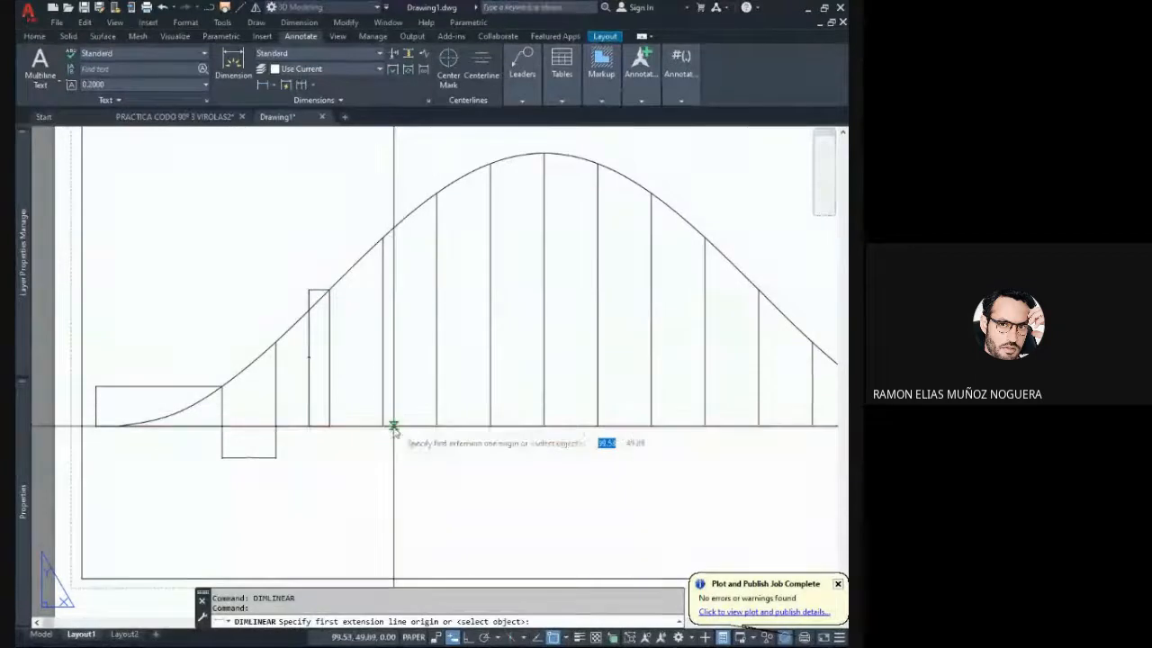
pyautogui.click(384, 426)
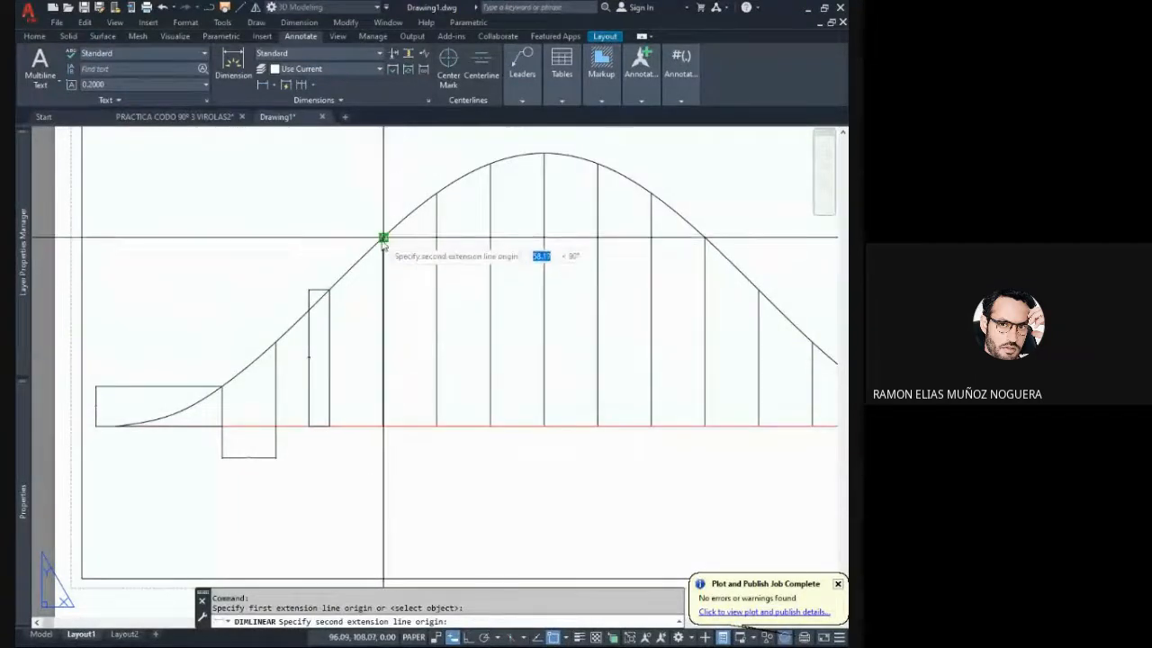
pyautogui.click(384, 238)
pyautogui.press('Escape')
# - Dimension the heights of the fifth and sixth vertical lines, placing each dimension just left of its line
pyautogui.press('Return')
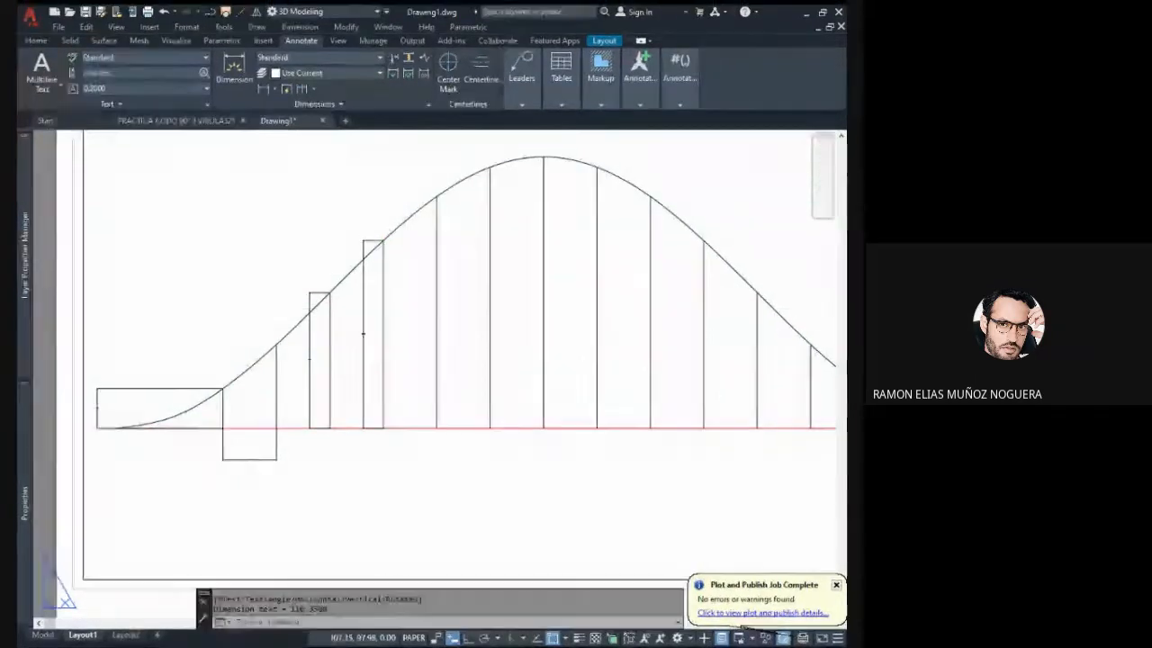
pyautogui.click(438, 429)
pyautogui.click(437, 192)
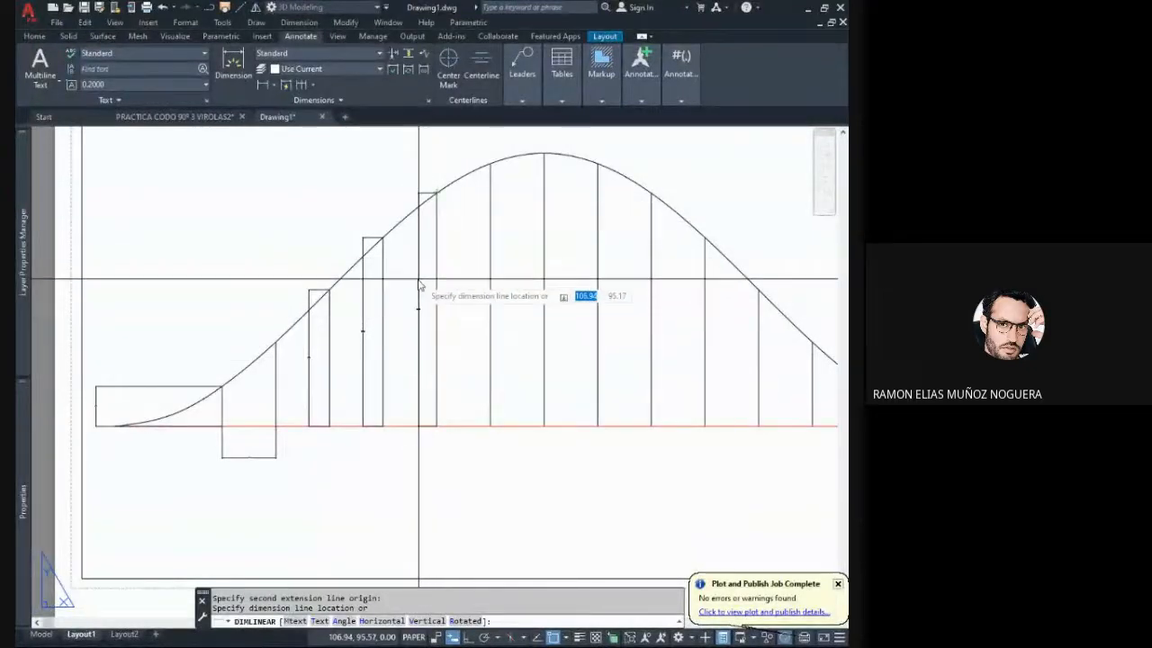
pyautogui.press('Escape')
pyautogui.press('Return')
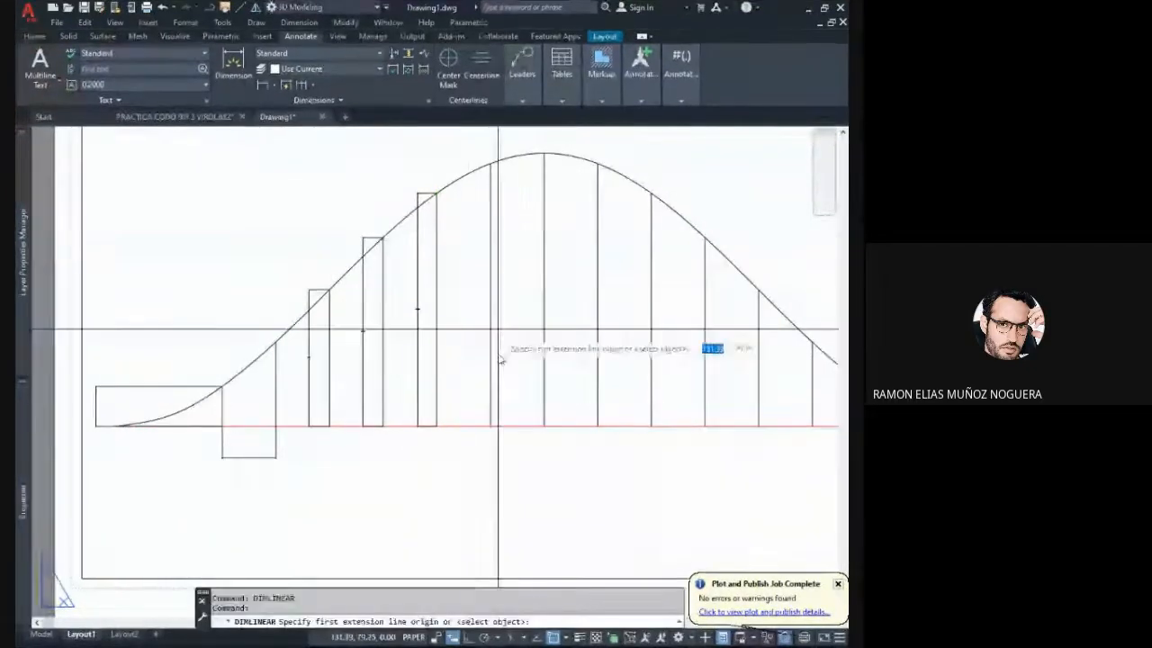
pyautogui.click(492, 426)
pyautogui.click(490, 162)
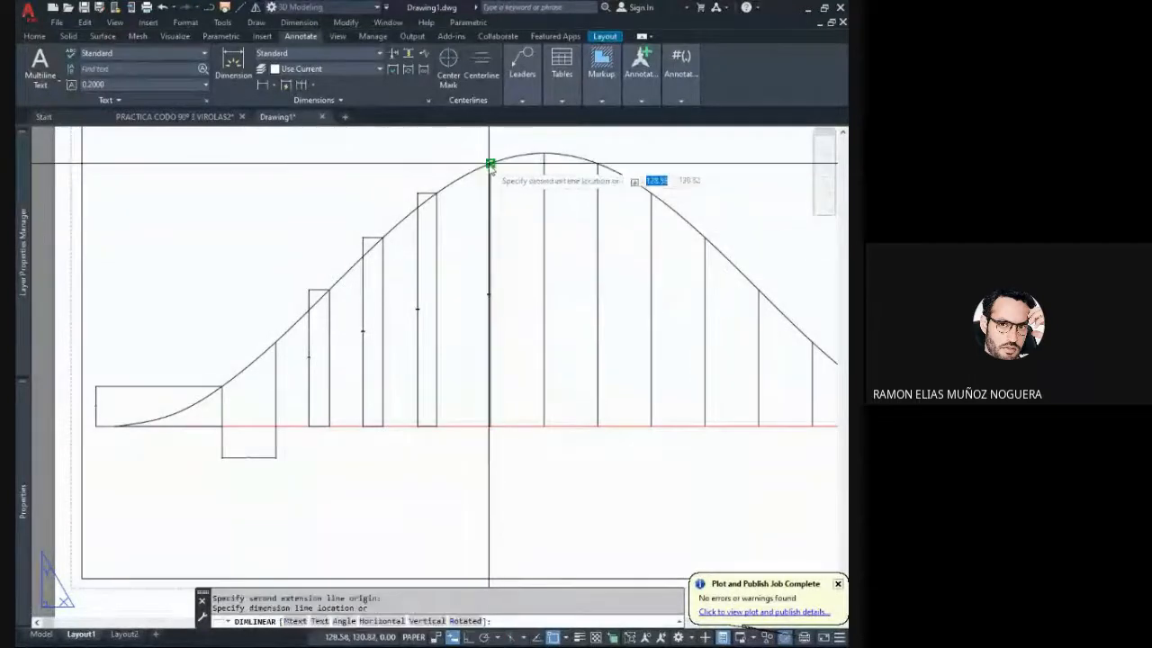
pyautogui.click(466, 254)
# - Examine the placed dimensions across the full development and the text size of the horizontal spacing dimension
pyautogui.moveTo(198, 329); pyautogui.dragTo(253, 265, button='middle')
pyautogui.moveTo(339, 272); pyautogui.dragTo(330, 293, button='middle')
pyautogui.moveTo(254, 373); pyautogui.dragTo(260, 324, button='middle')
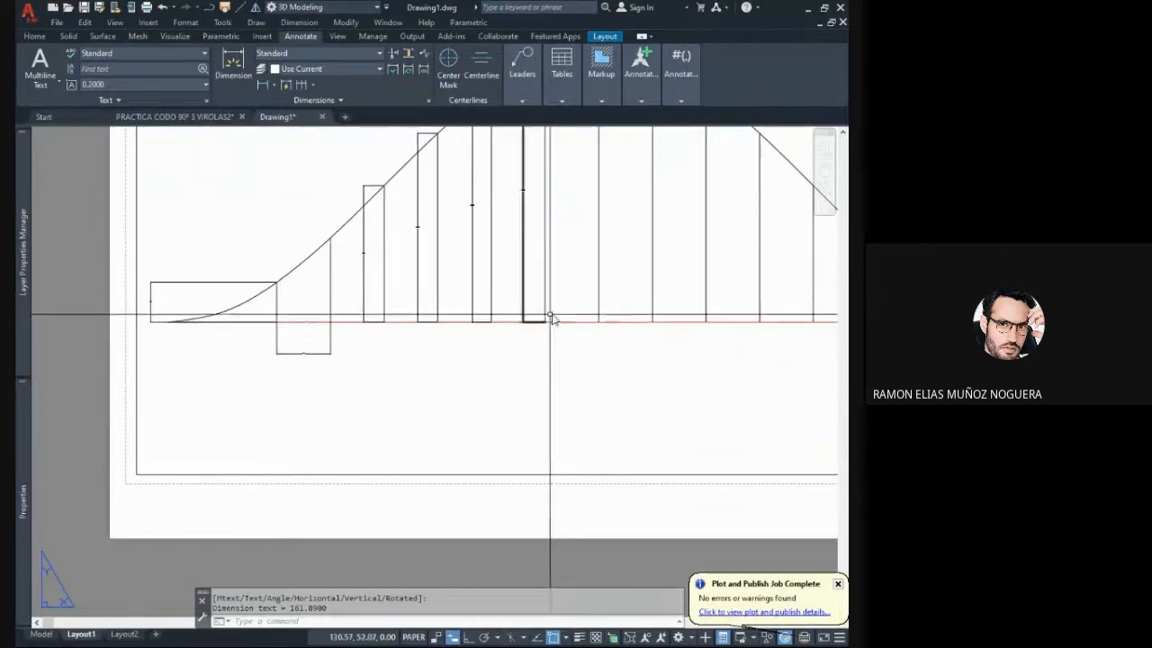
pyautogui.scroll(-4, 551, 319)
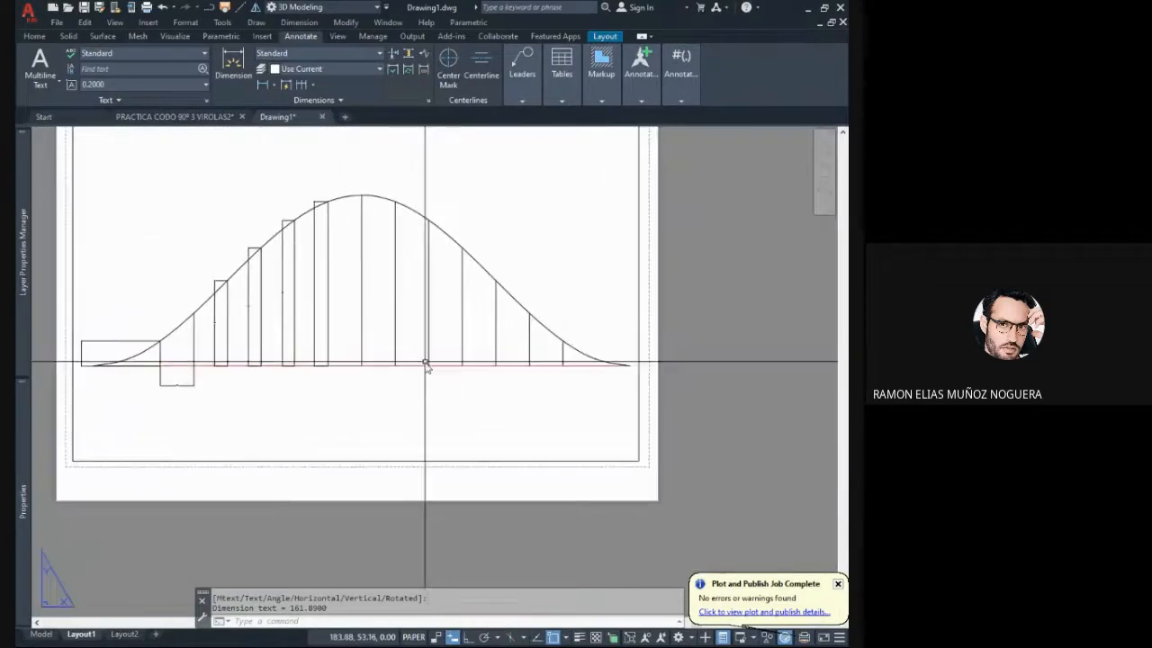
pyautogui.scroll(4, 427, 366)
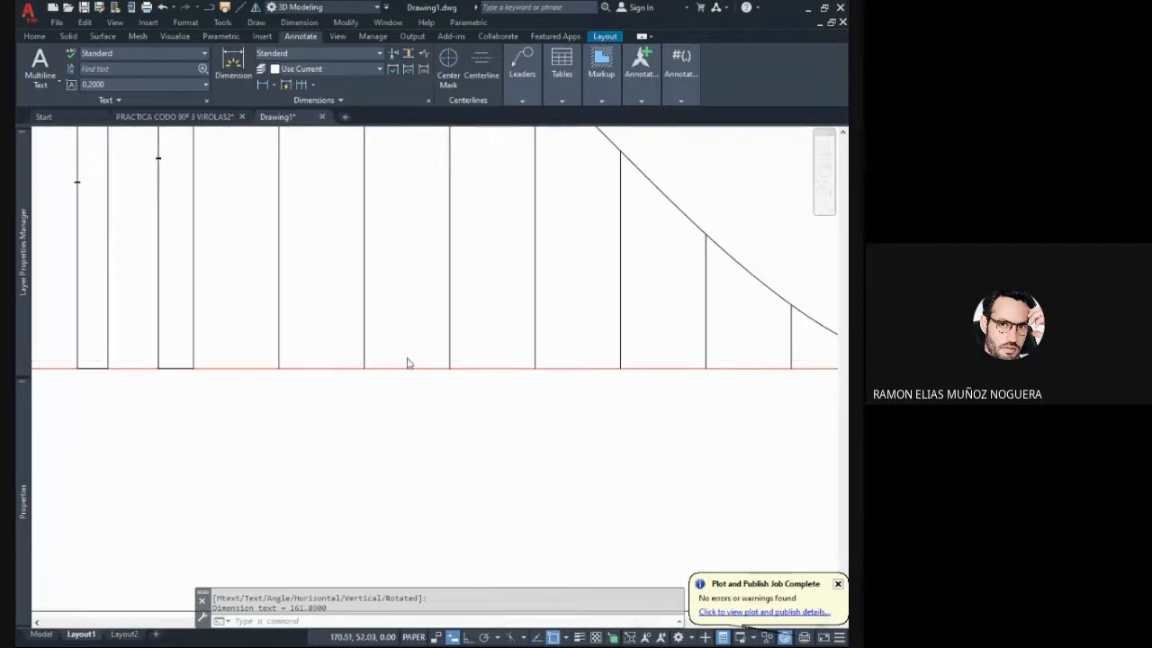
pyautogui.scroll(-2, 396, 360)
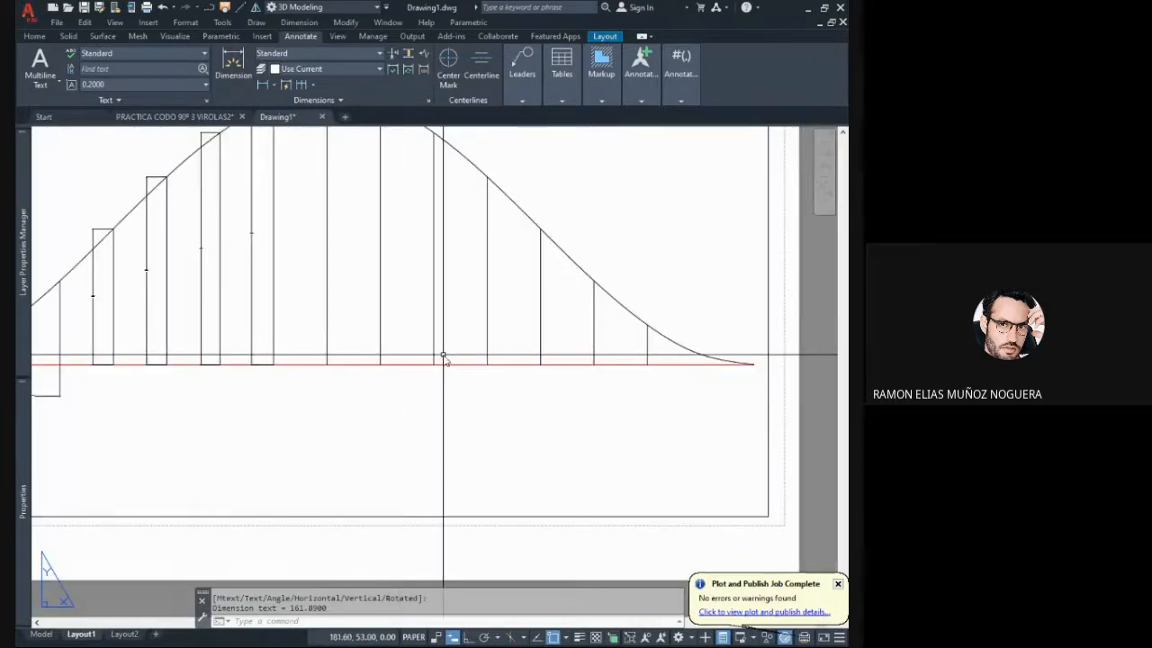
pyautogui.moveTo(452, 370)
pyautogui.mouseDown(button='middle')
pyautogui.moveTo(411, 381)
pyautogui.moveTo(447, 385)
pyautogui.mouseUp(button='middle')
pyautogui.moveTo(570, 411); pyautogui.dragTo(483, 393, button='middle')
pyautogui.scroll(-2, 432, 392)
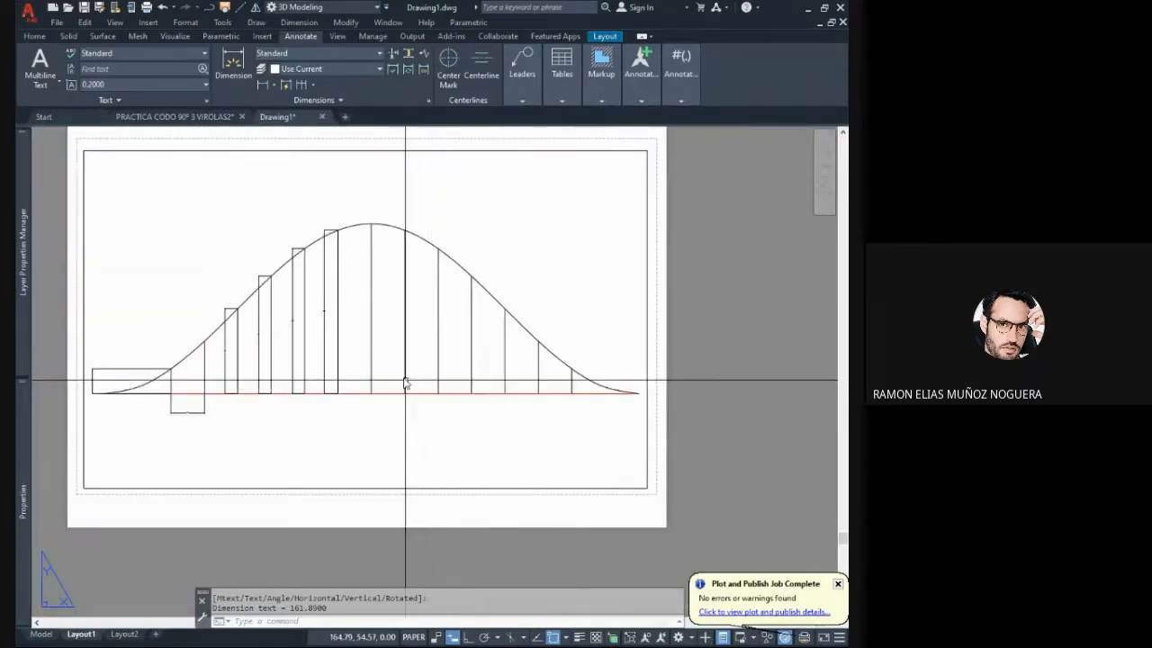
pyautogui.scroll(8, 304, 404)
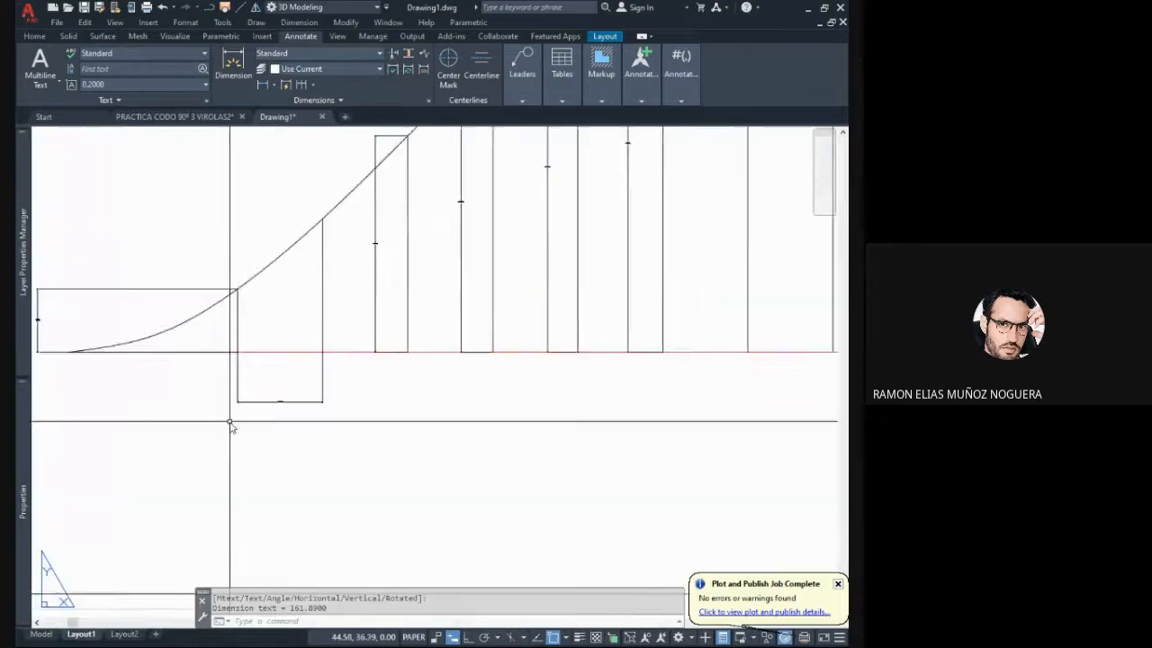
pyautogui.scroll(3, 270, 394)
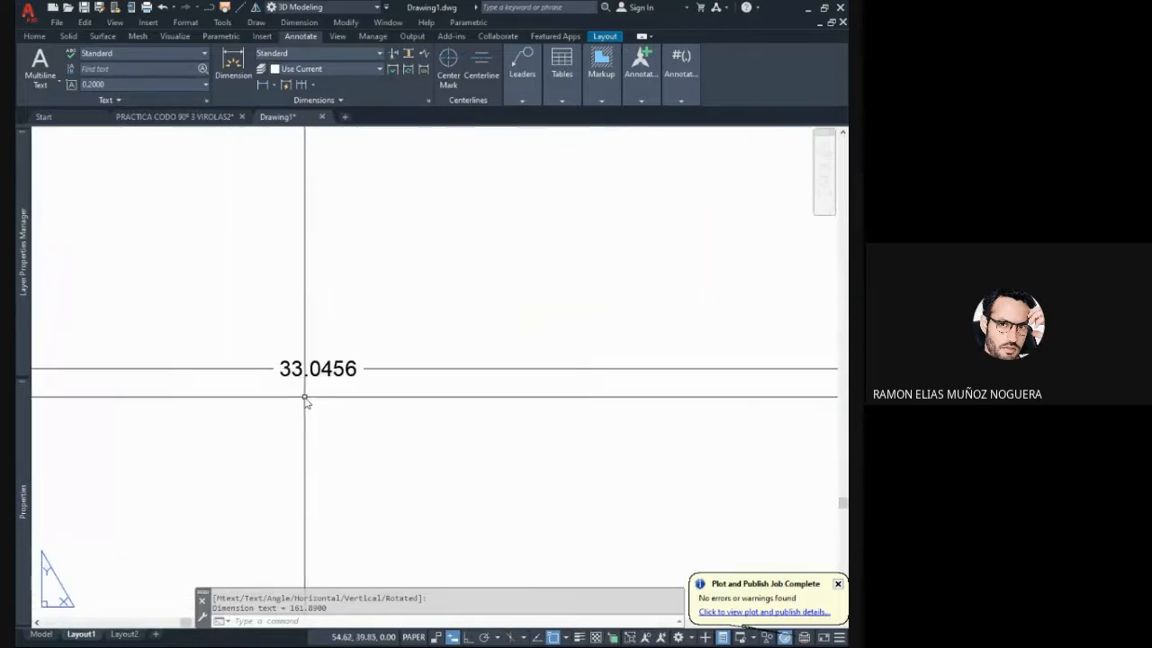
pyautogui.scroll(-6, 297, 394)
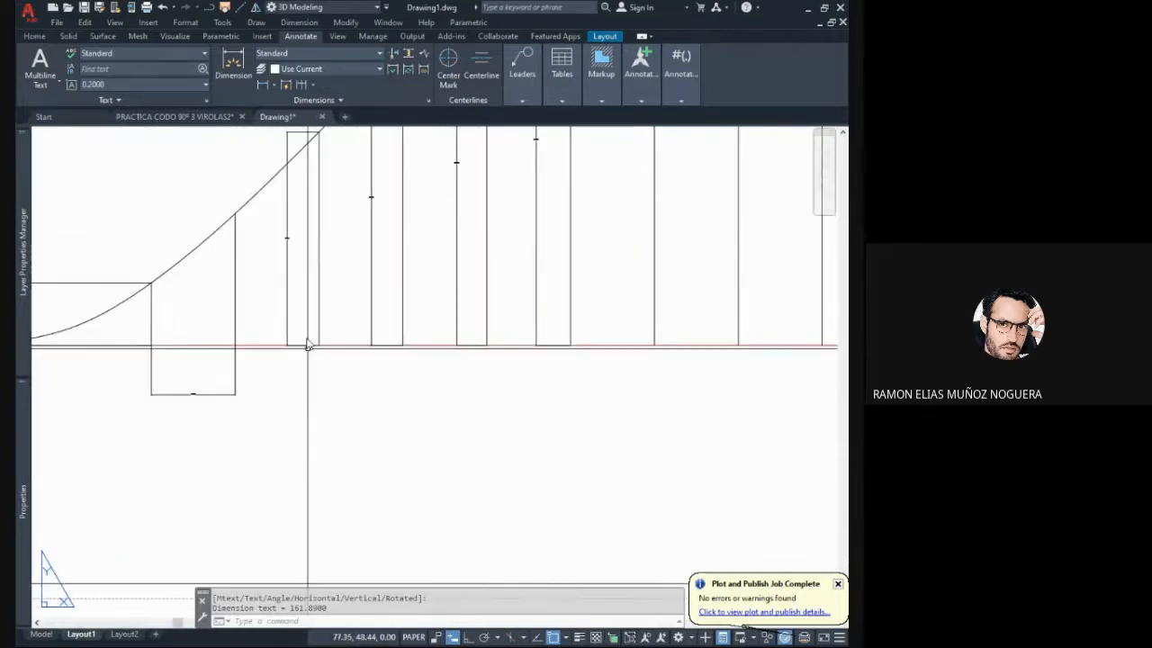
# - Dimension the horizontal spacing between the tallest central line and the next vertical line, placing it just below the baseline
pyautogui.click(263, 84)
pyautogui.scroll(-5, 483, 327)
pyautogui.scroll(3, 329, 336)
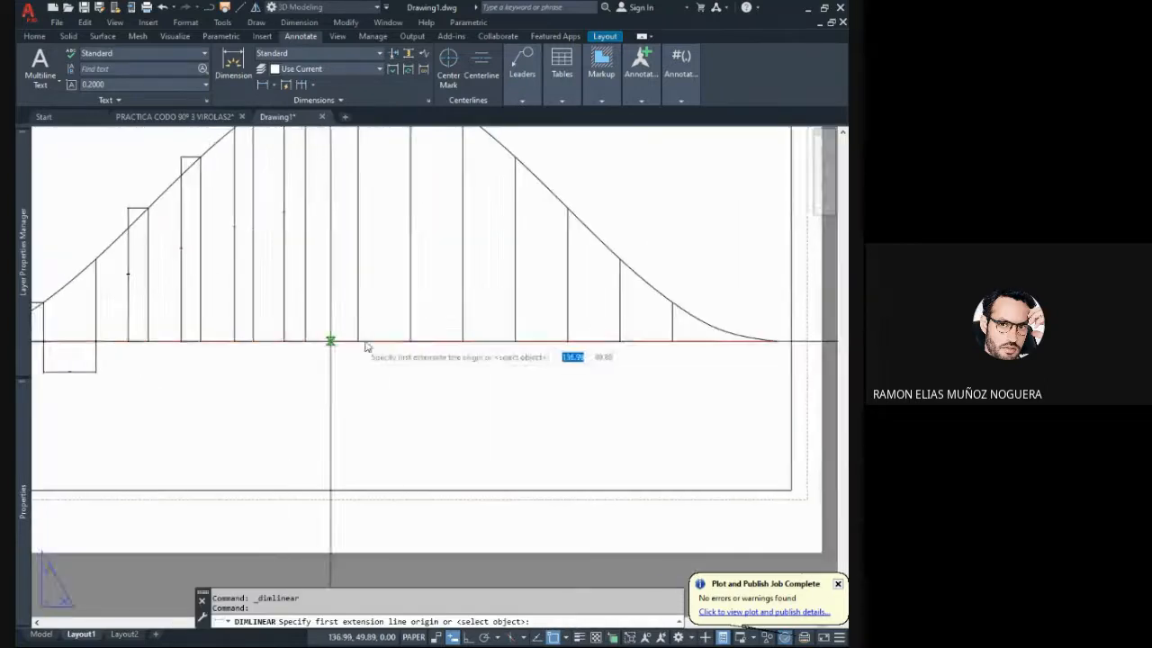
pyautogui.click(358, 342)
pyautogui.click(410, 341)
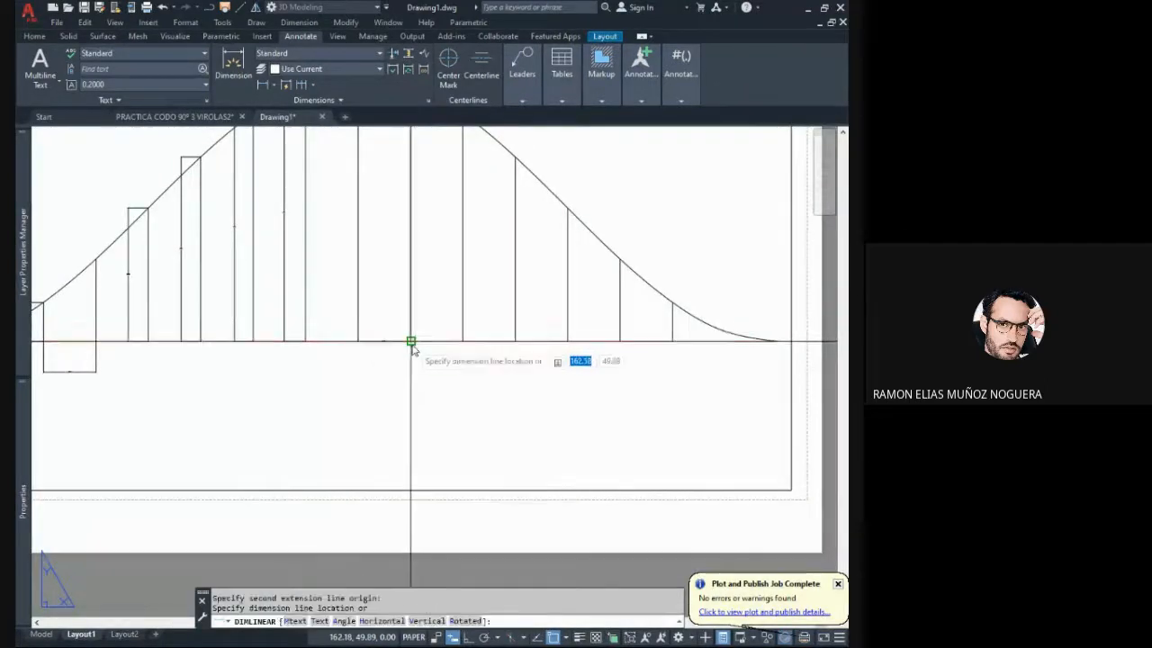
pyautogui.click(409, 362)
pyautogui.scroll(-5, 409, 362)
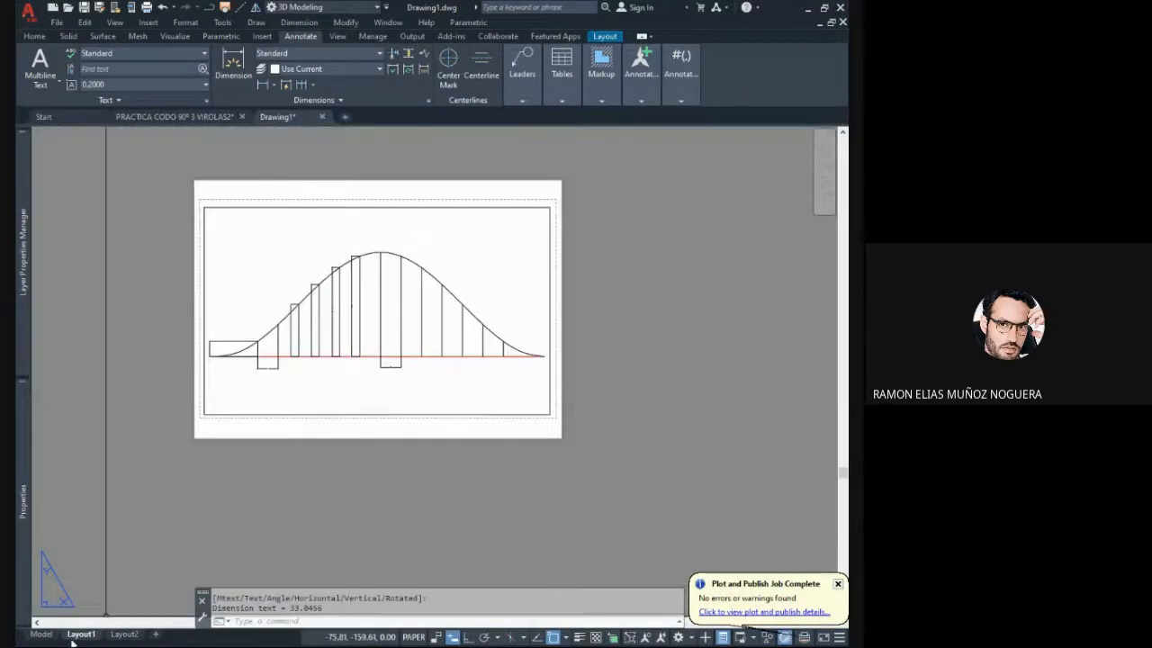
# - In model space, draw a line from the foot of the first vertical line to the left end of the development's baseline
pyautogui.click(42, 635)
pyautogui.scroll(9, 380, 434)
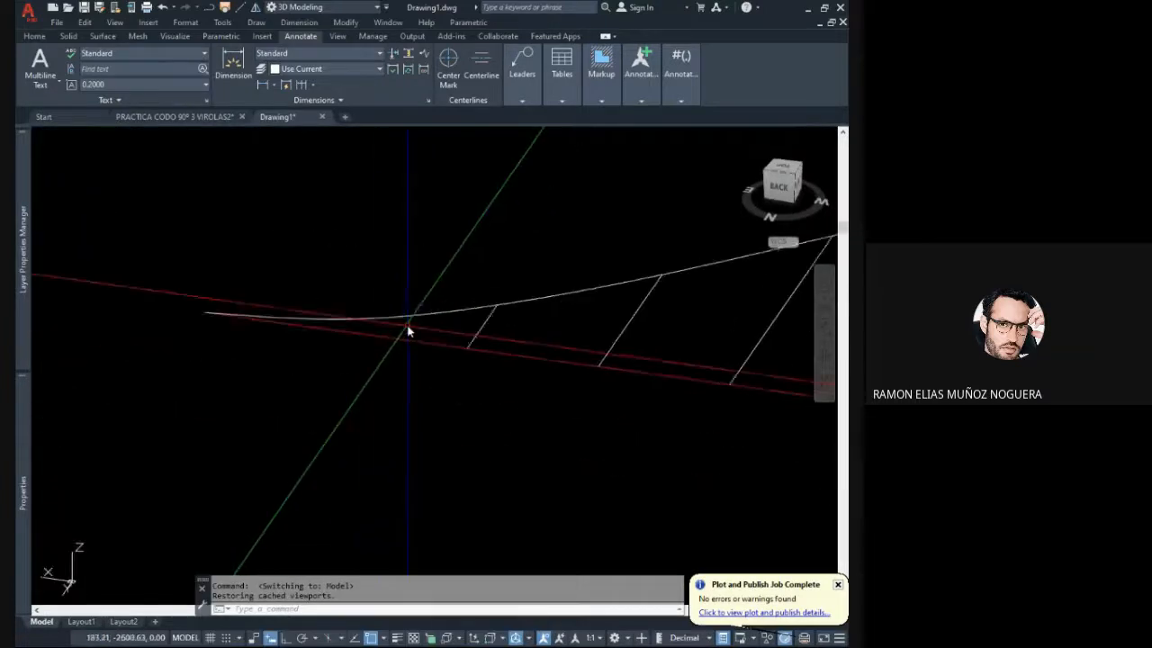
pyautogui.moveTo(410, 331); pyautogui.dragTo(451, 345, button='middle')
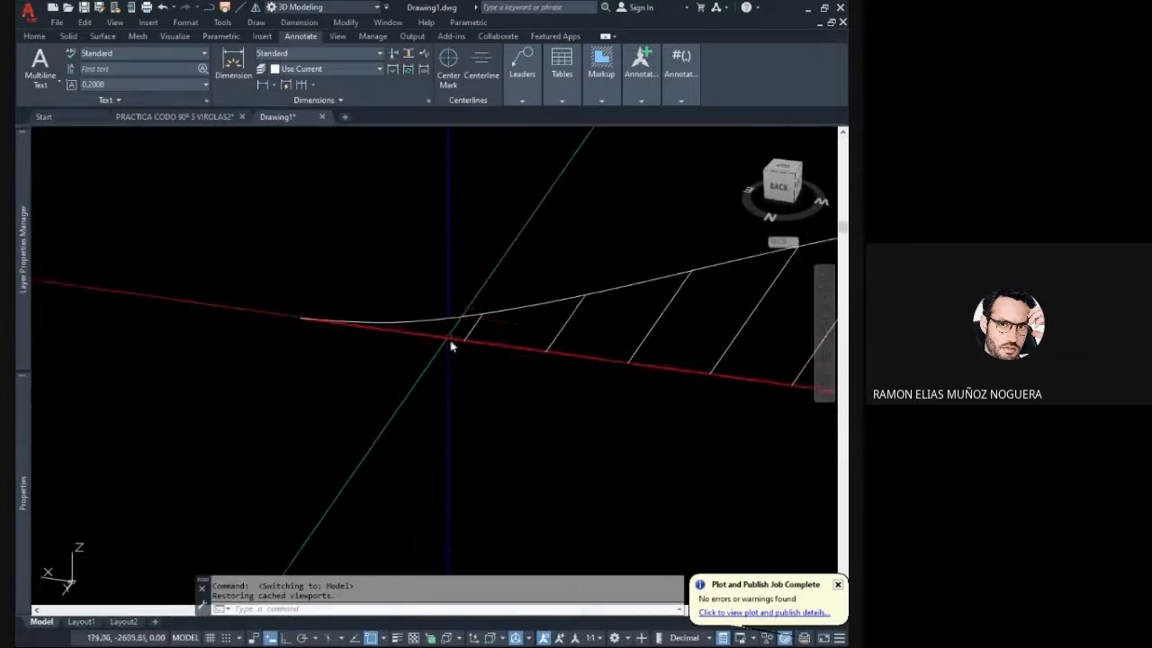
pyautogui.click(432, 286)
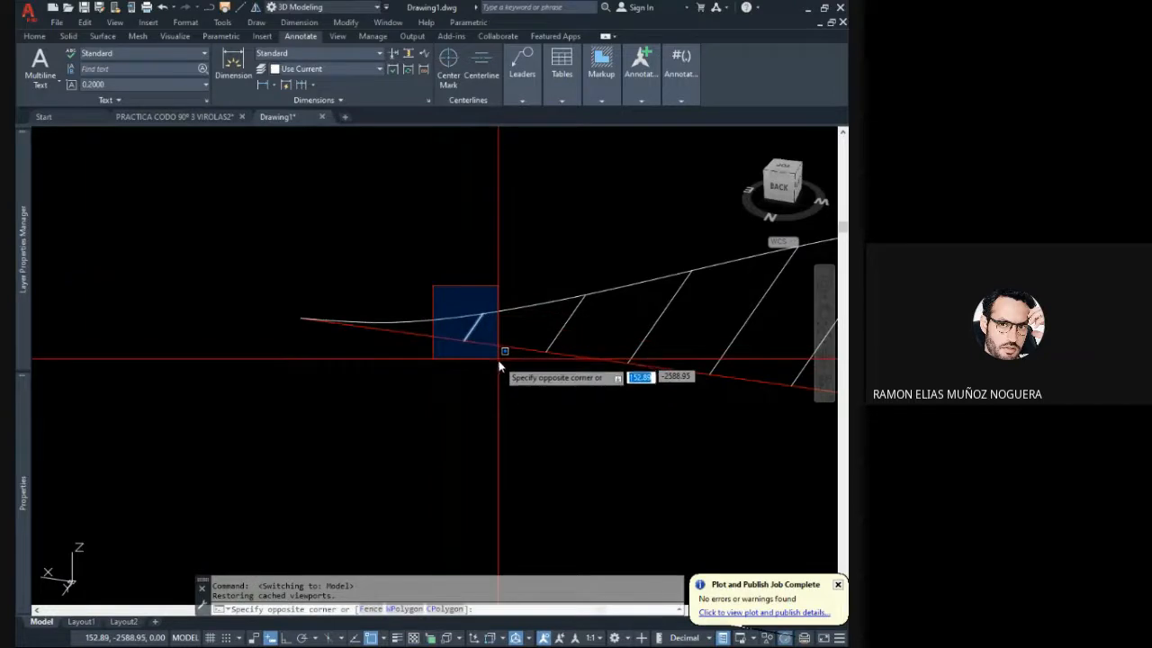
pyautogui.press('Escape')
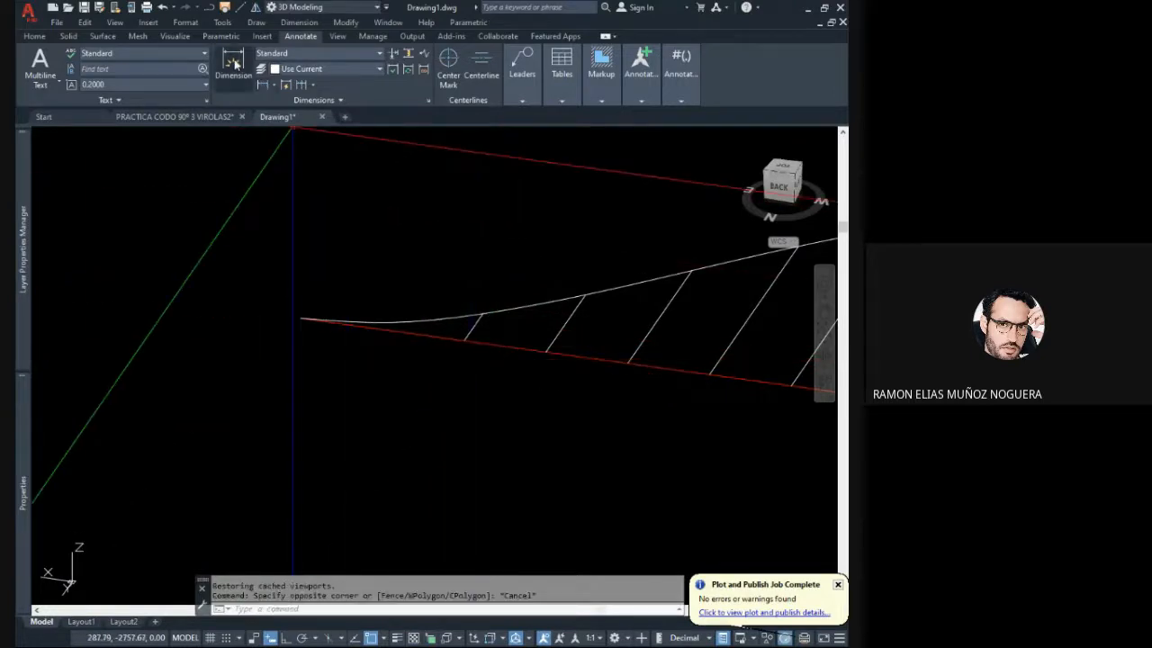
pyautogui.click(240, 10)
pyautogui.click(466, 340)
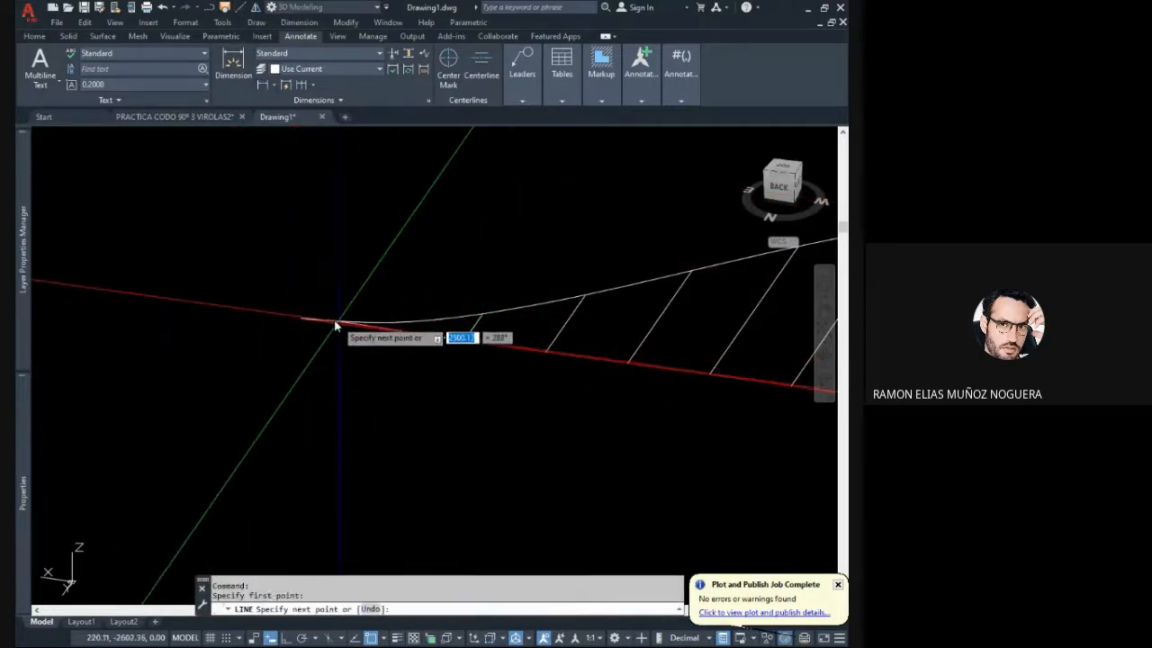
pyautogui.click(306, 321)
pyautogui.press('Escape')
# - Copy the first vertical line from its foot to the midpoint of the end segment of the baseline
pyautogui.click(450, 298)
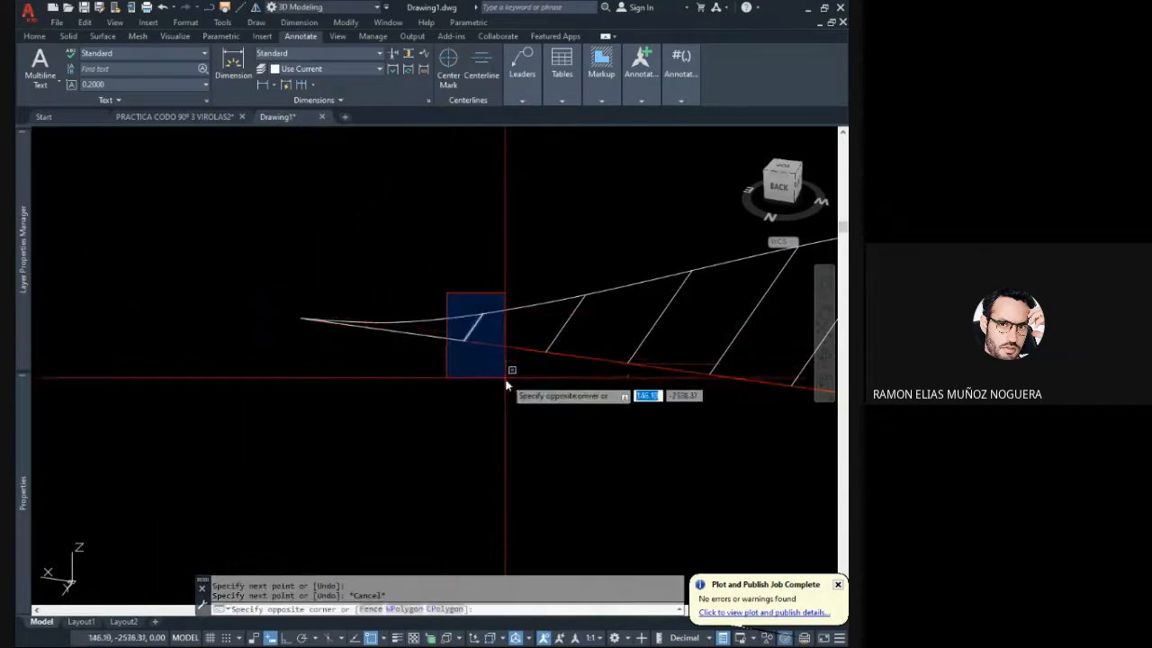
pyautogui.click(508, 371)
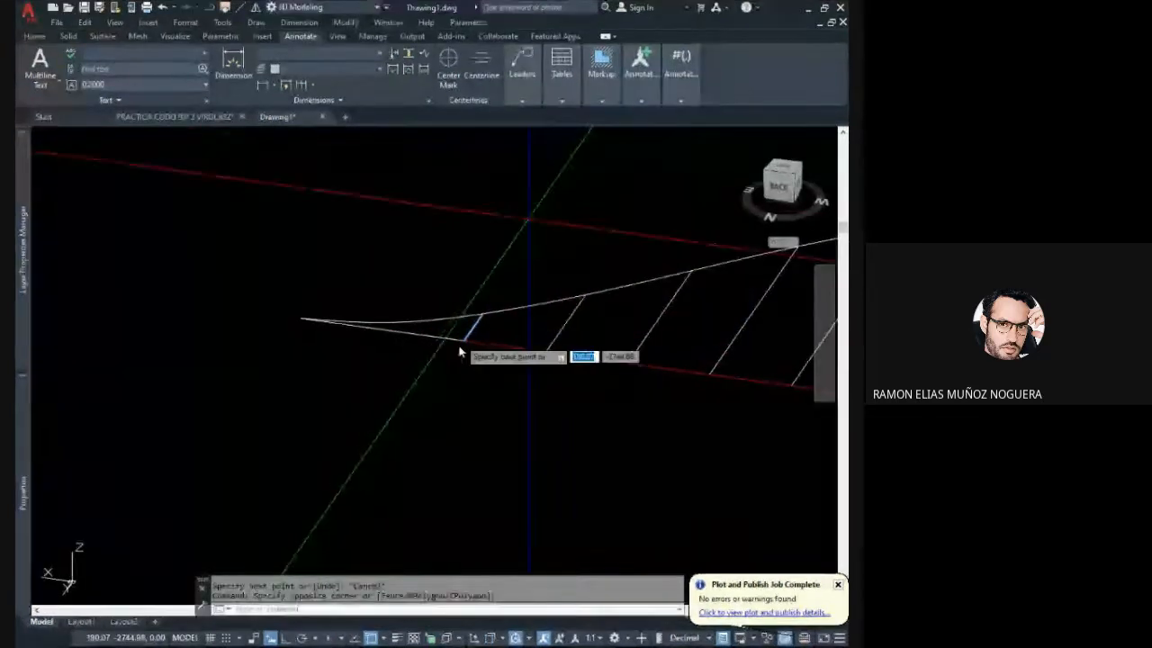
pyautogui.click(465, 343)
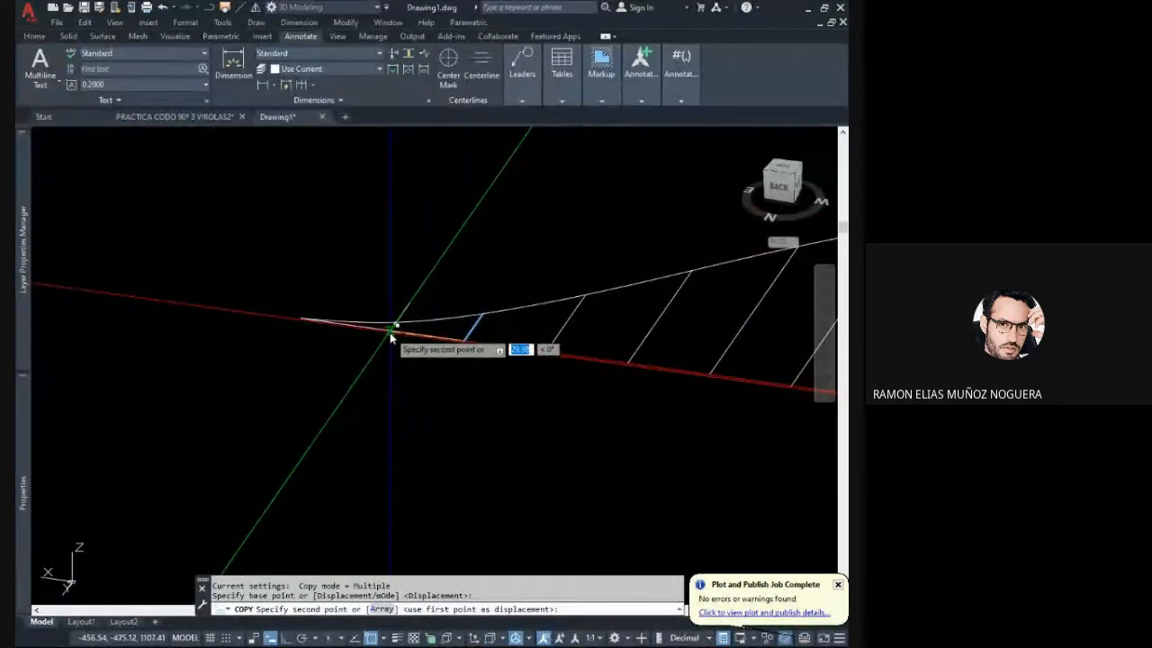
pyautogui.click(387, 332)
pyautogui.press('Escape')
# - Trim the part of the copied vertical line that extends beyond the development curve
pyautogui.scroll(4, 386, 324)
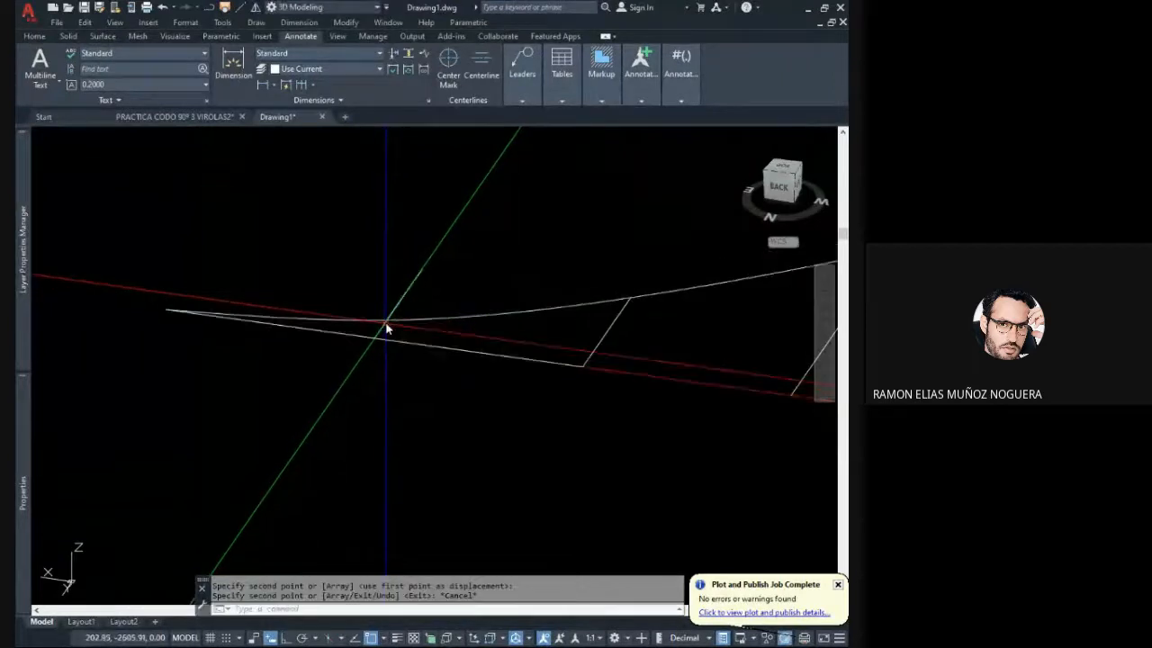
pyautogui.scroll(3, 386, 328)
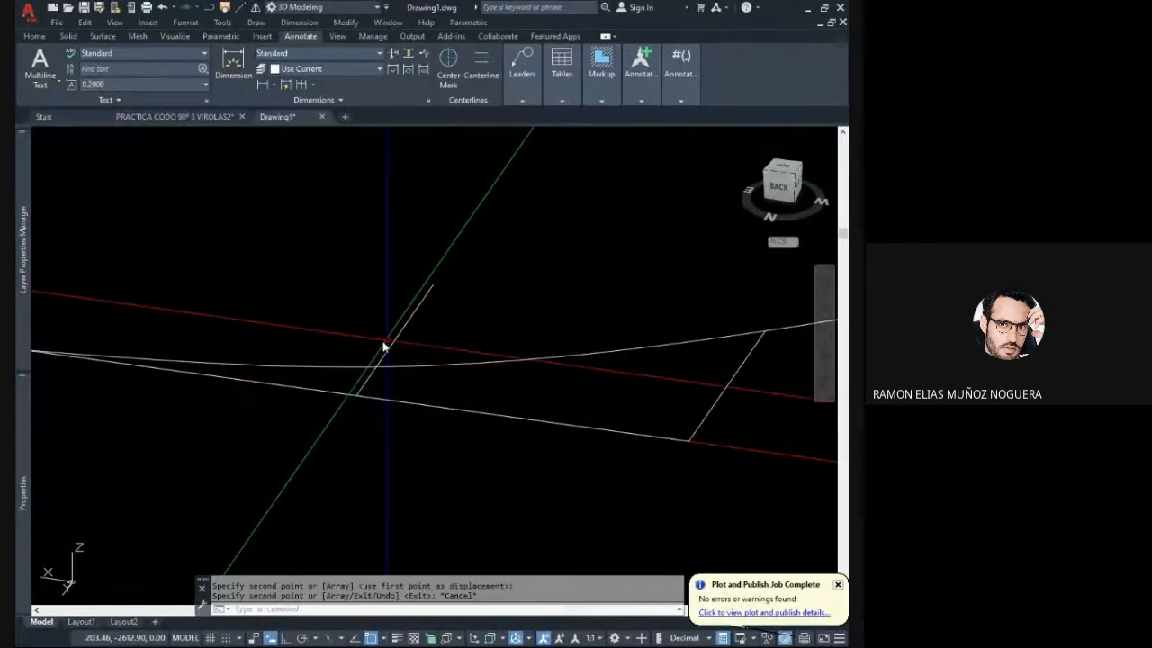
pyautogui.click(34, 36)
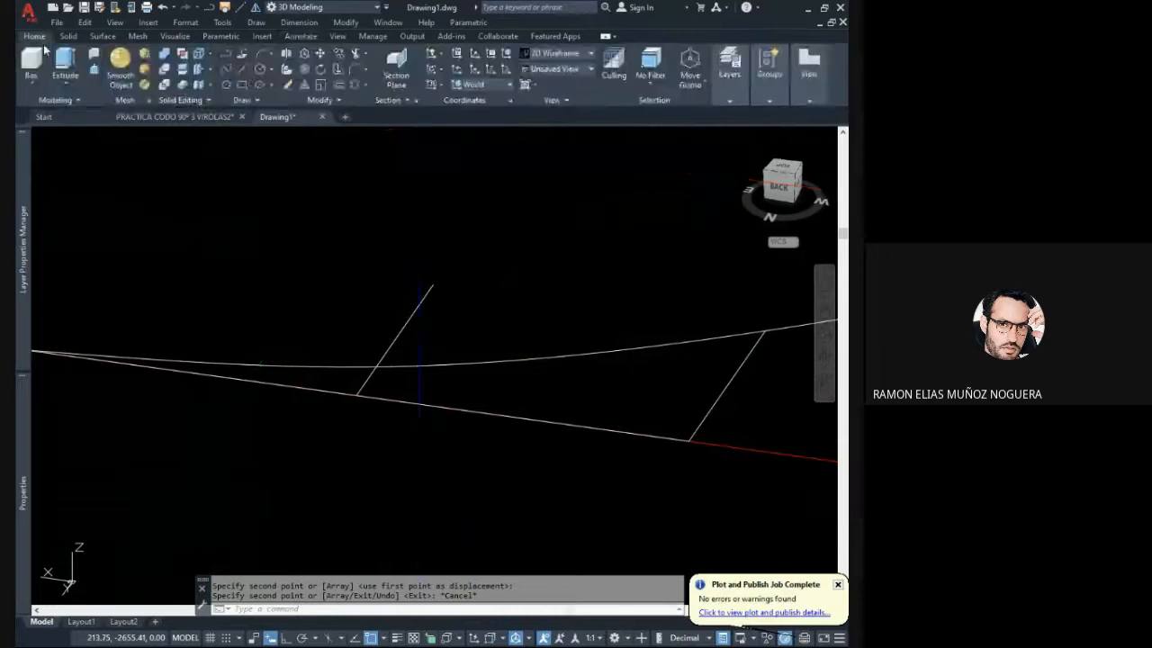
pyautogui.click(347, 58)
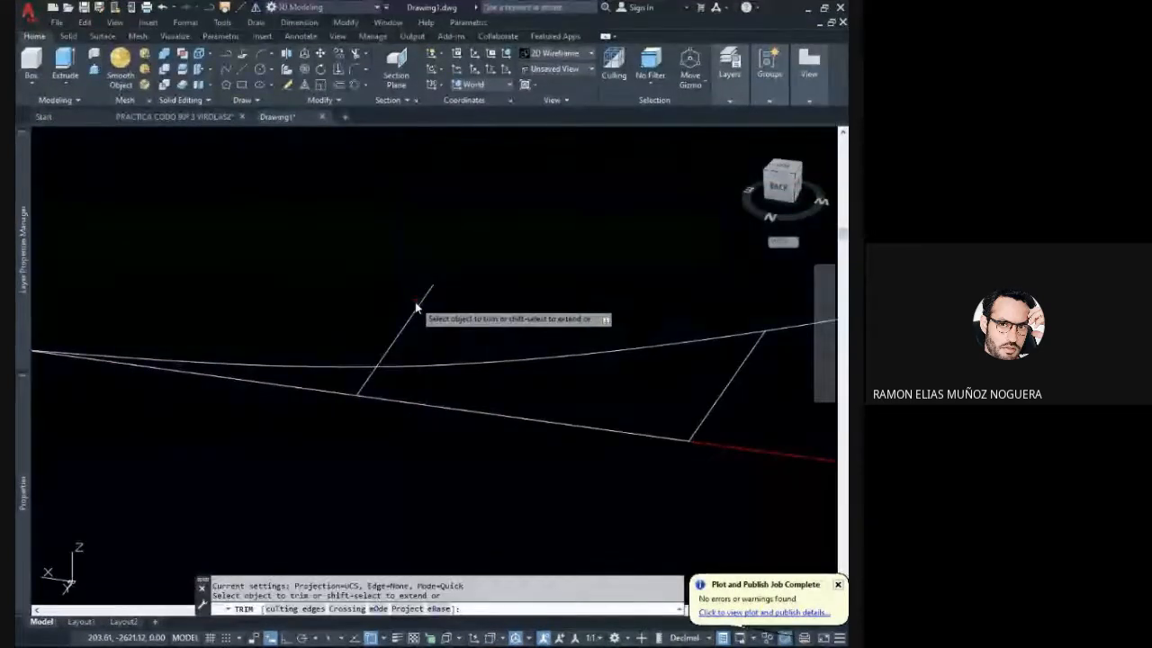
pyautogui.click(417, 306)
pyautogui.press('Escape')
pyautogui.scroll(-2, 348, 323)
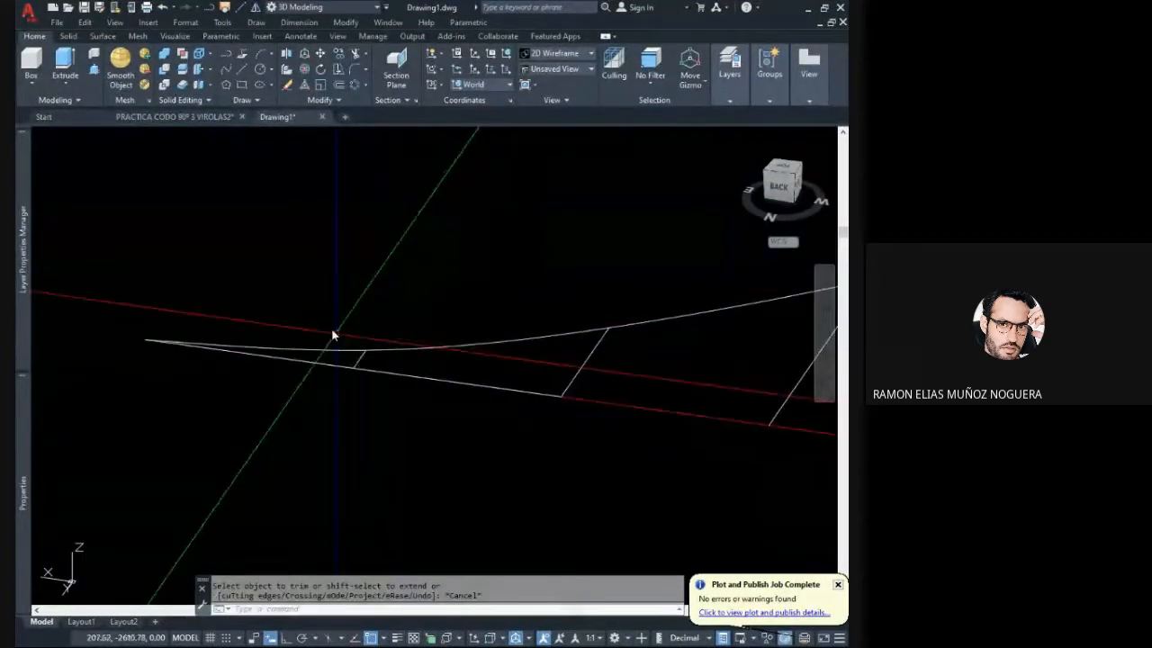
pyautogui.click(332, 329)
pyautogui.click(406, 423)
pyautogui.press('Escape')
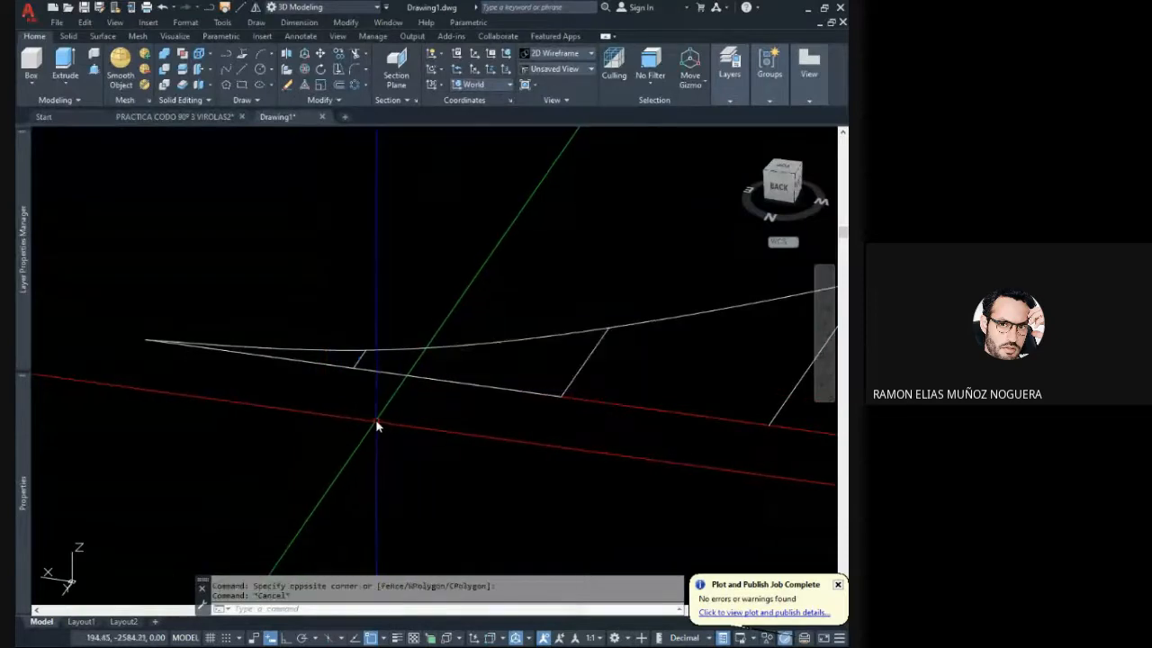
# - In the top view, mirror the trimmed short line about the tallest central line, keeping the source line
pyautogui.scroll(-6, 373, 396)
pyautogui.click(359, 364)
pyautogui.click(381, 405)
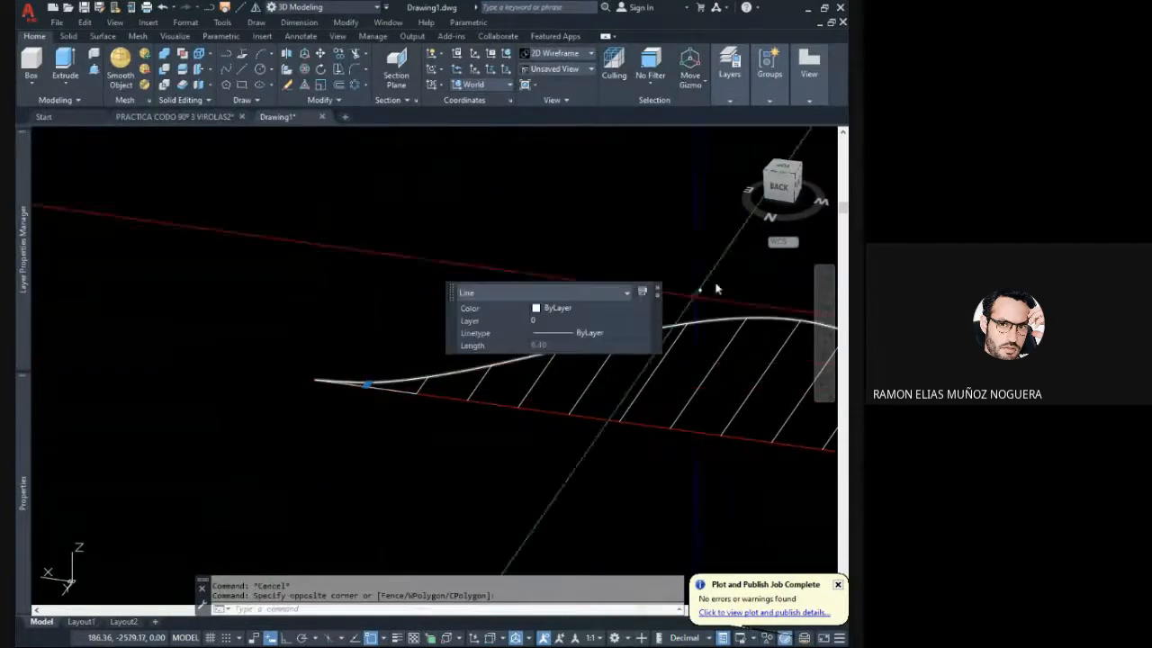
pyautogui.click(779, 181)
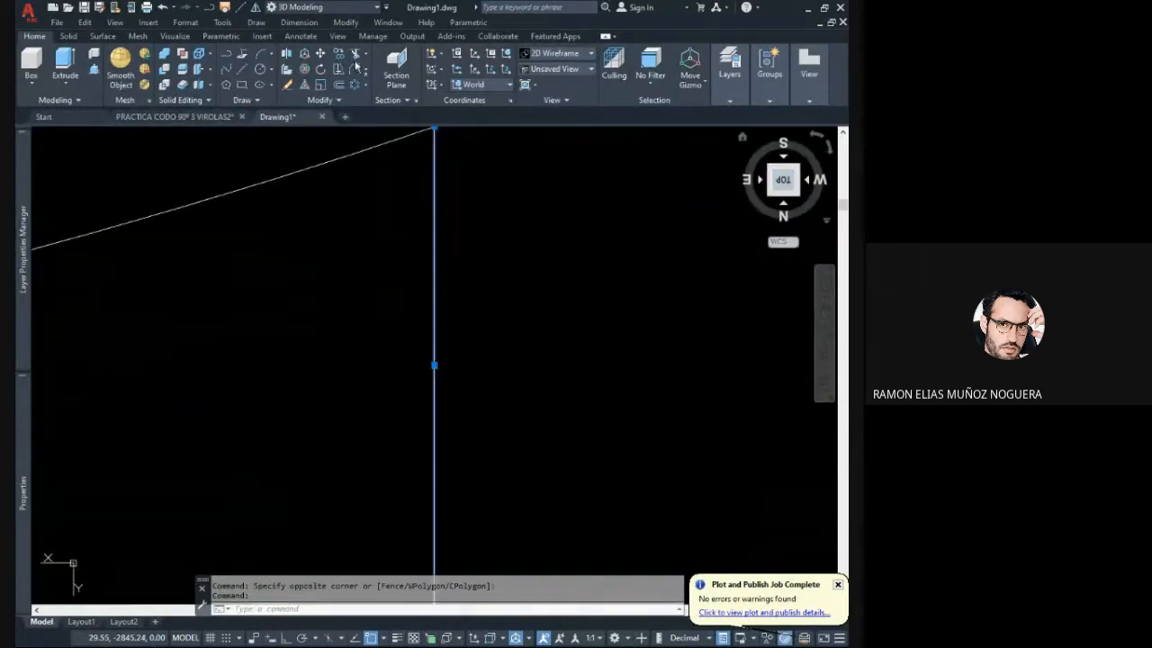
pyautogui.click(256, 9)
pyautogui.scroll(-8, 278, 309)
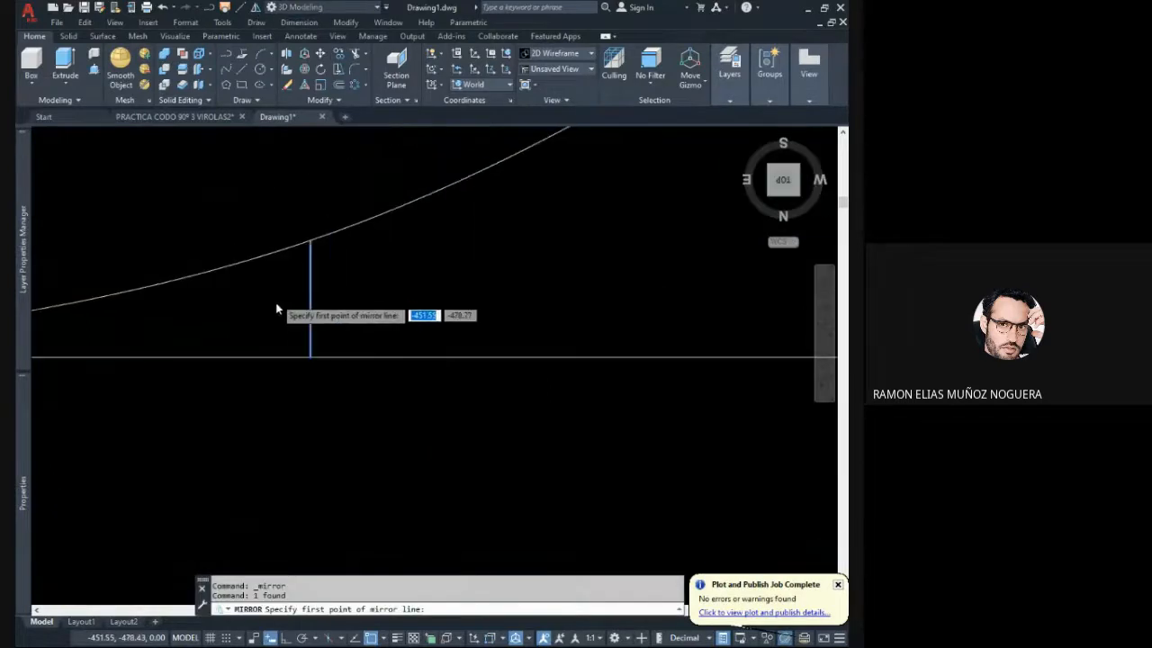
pyautogui.moveTo(327, 405); pyautogui.dragTo(158, 436, button='middle')
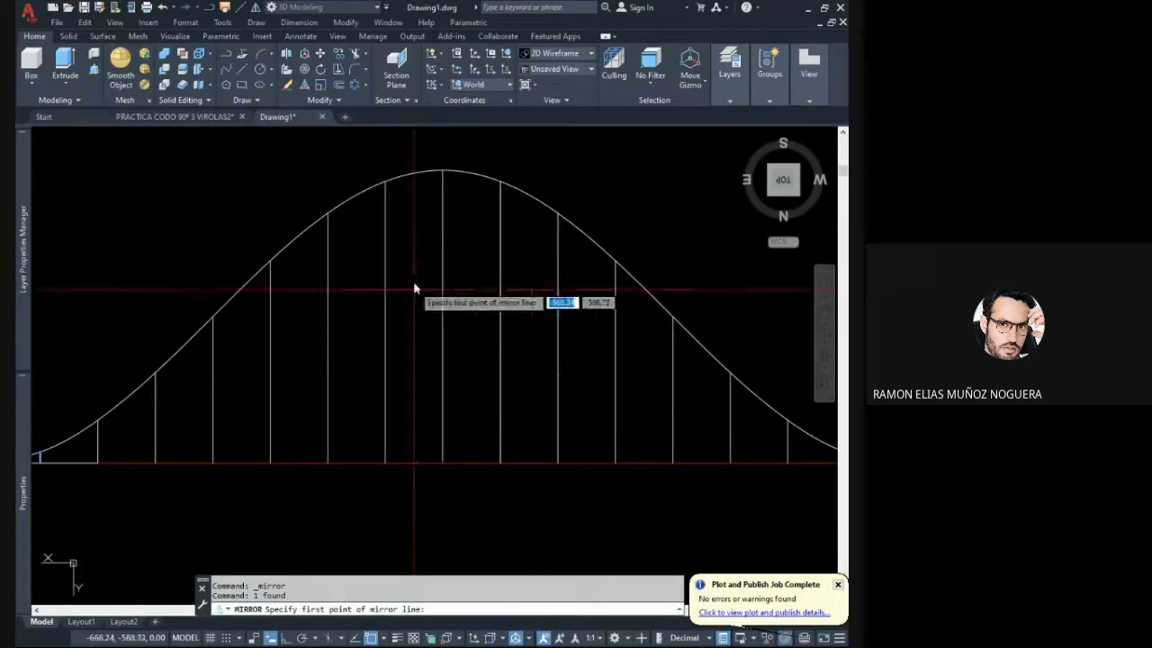
pyautogui.click(444, 301)
pyautogui.click(446, 236)
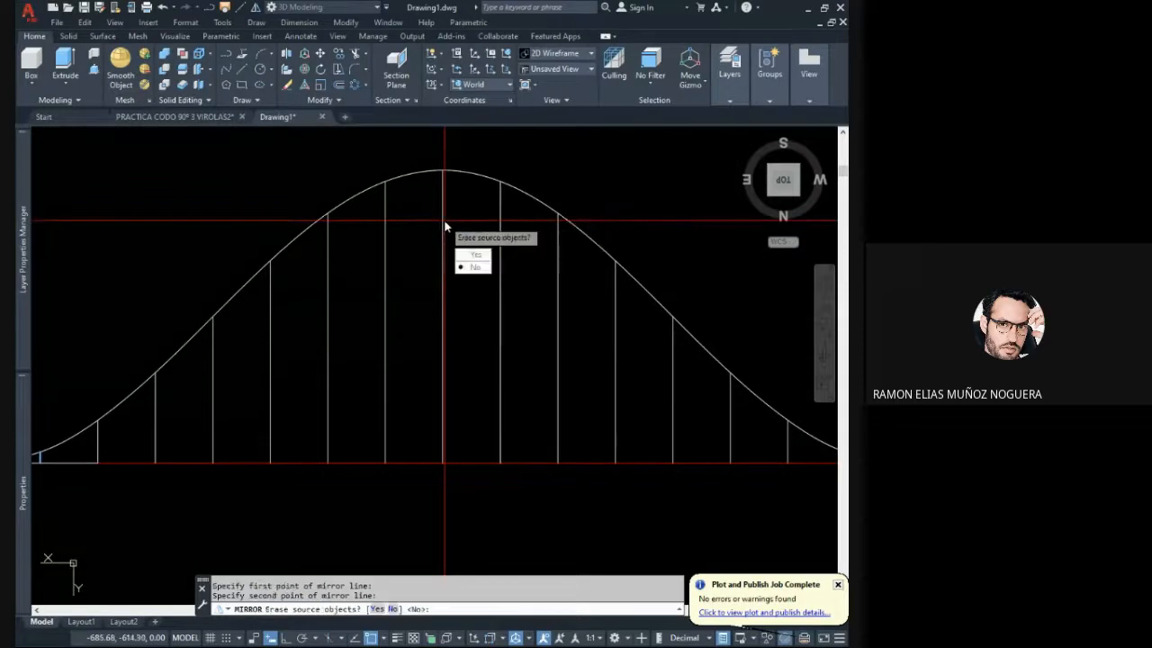
pyautogui.press('Return')
pyautogui.scroll(-3, 422, 281)
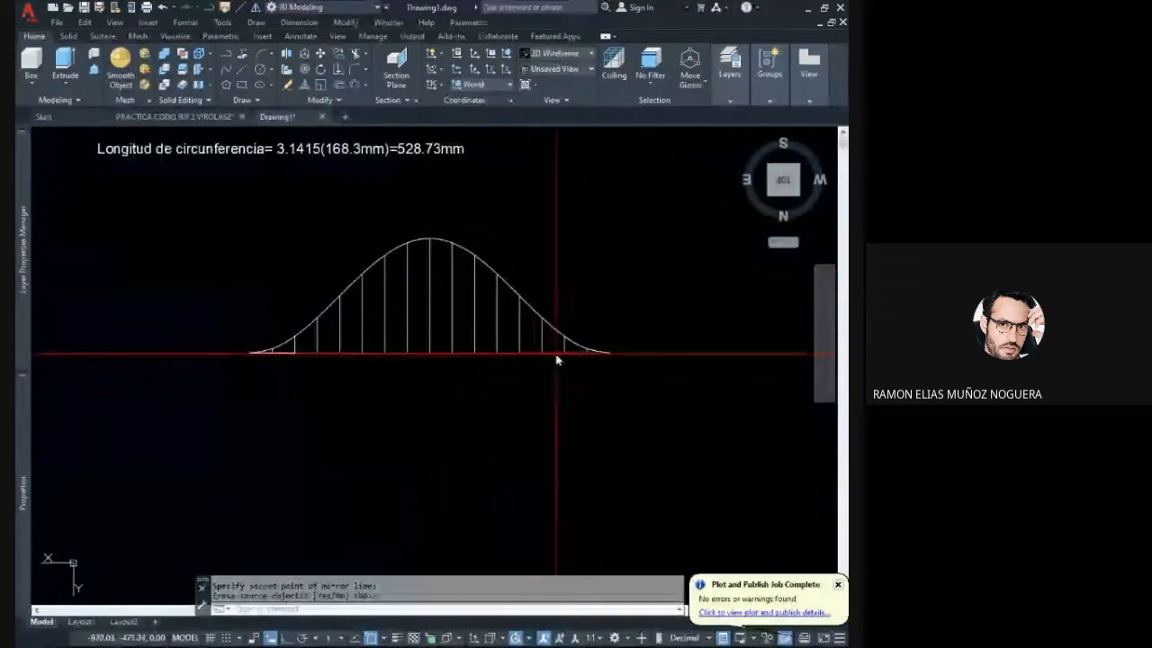
# - In Layout1, examine the updated development at both ends and the spacing dimension beside the tallest central line
pyautogui.click(80, 622)
pyautogui.scroll(5, 502, 369)
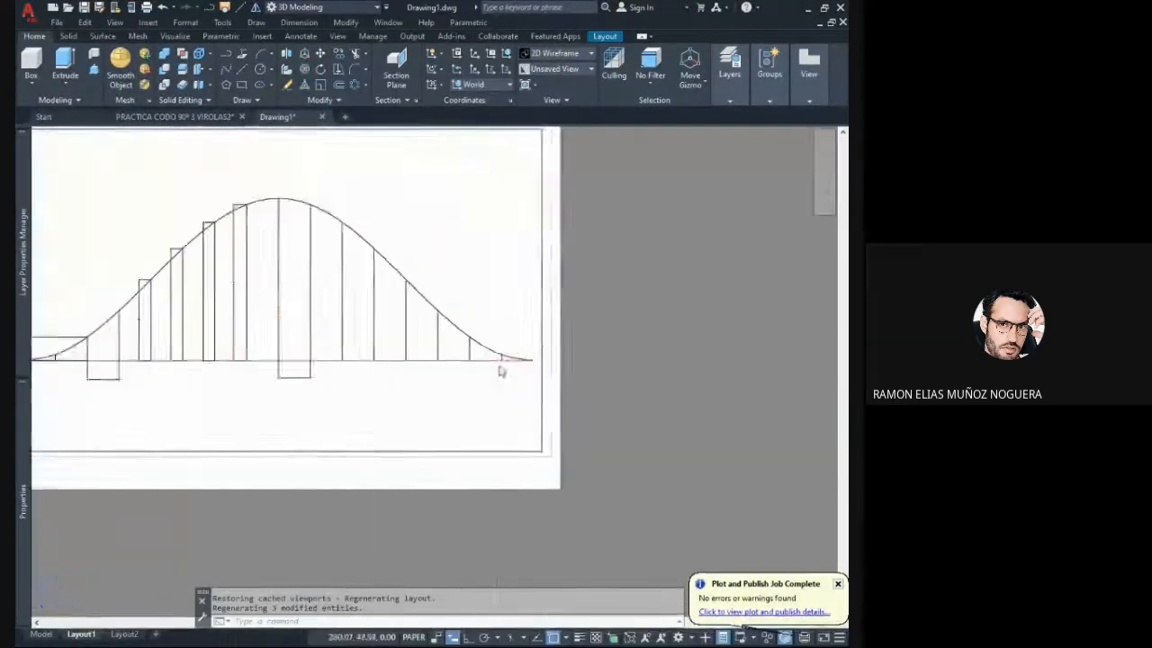
pyautogui.scroll(-4, 502, 369)
pyautogui.scroll(2, 192, 401)
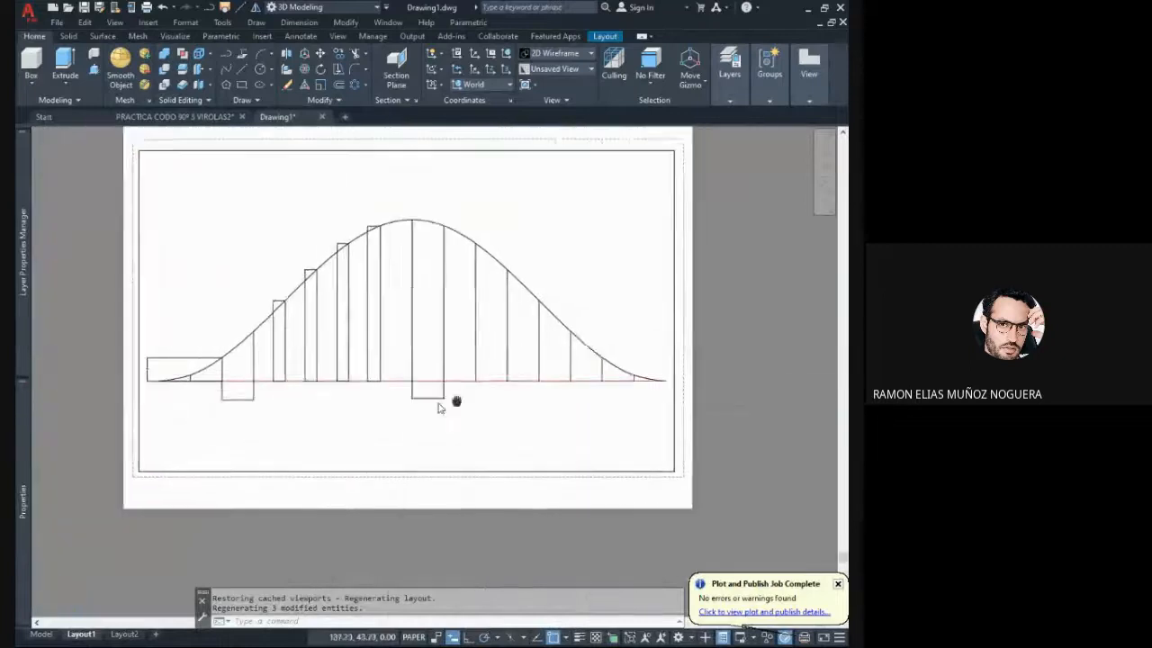
pyautogui.scroll(3, 442, 402)
pyautogui.scroll(2, 322, 390)
pyautogui.moveTo(345, 327); pyautogui.dragTo(222, 330, button='middle')
pyautogui.moveTo(193, 404); pyautogui.dragTo(357, 393, button='middle')
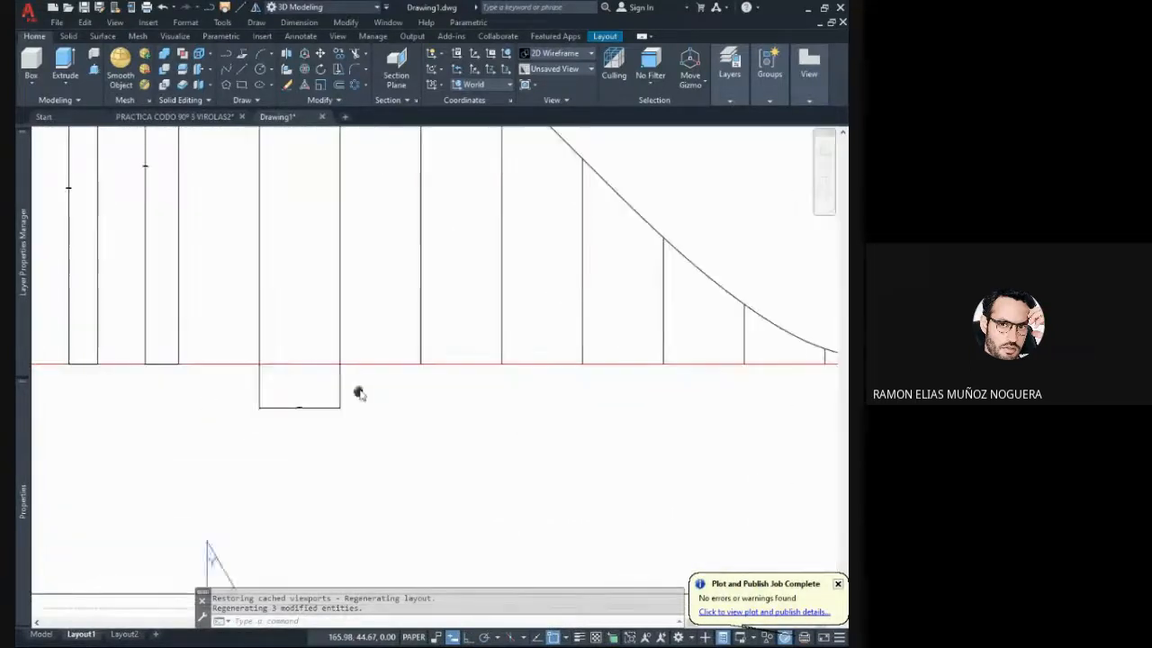
pyautogui.scroll(2, 285, 414)
pyautogui.scroll(3, 285, 415)
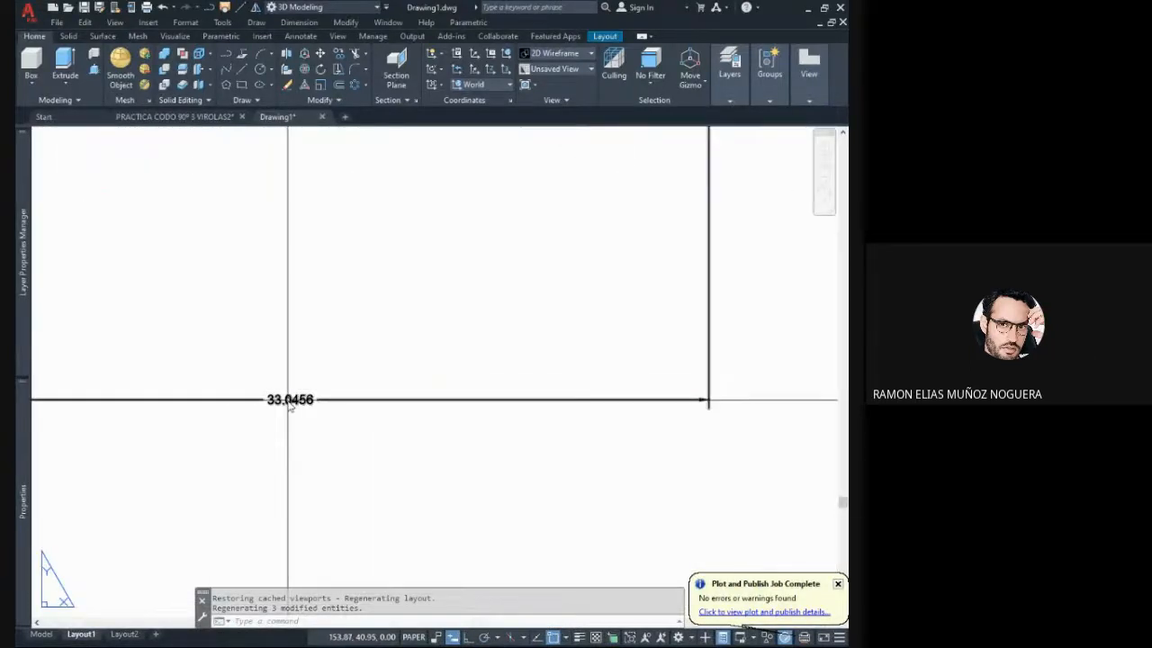
pyautogui.scroll(-4, 287, 407)
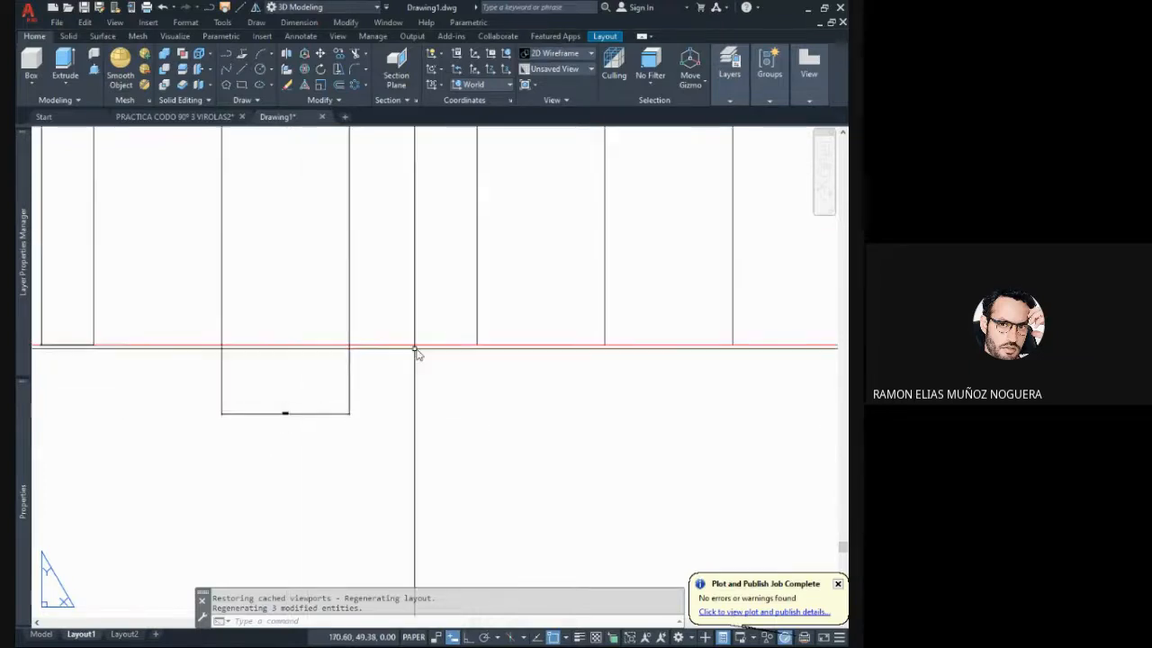
pyautogui.moveTo(416, 348); pyautogui.dragTo(251, 356, button='middle')
pyautogui.scroll(-2, 251, 357)
pyautogui.moveTo(396, 356); pyautogui.dragTo(539, 375, button='middle')
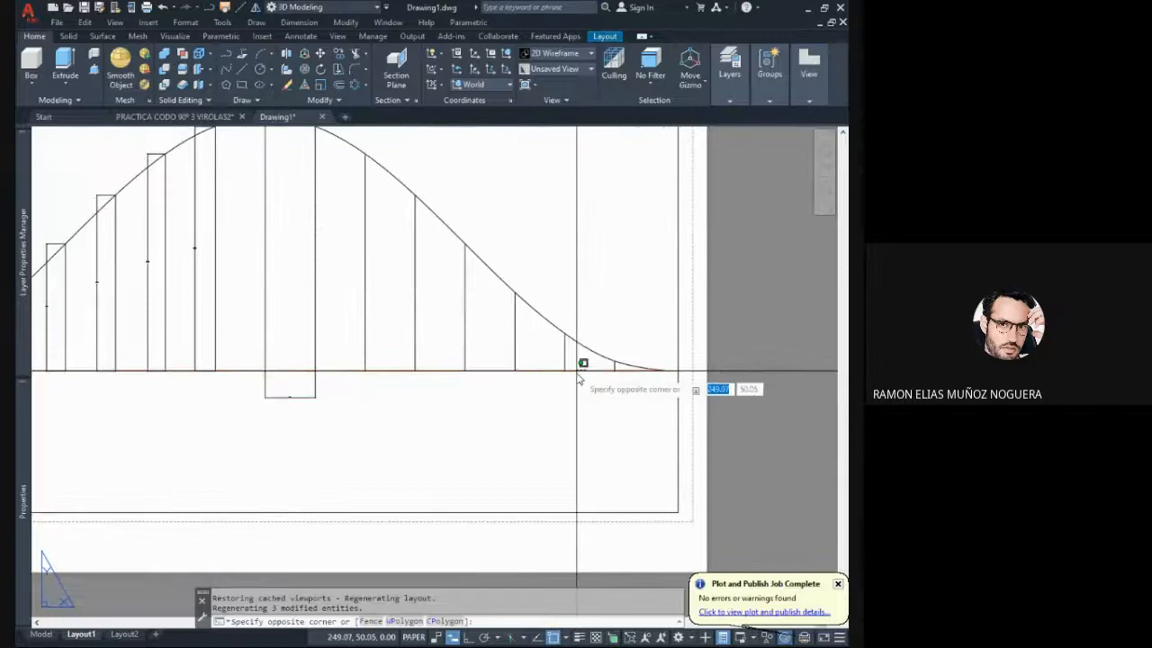
pyautogui.click(581, 372)
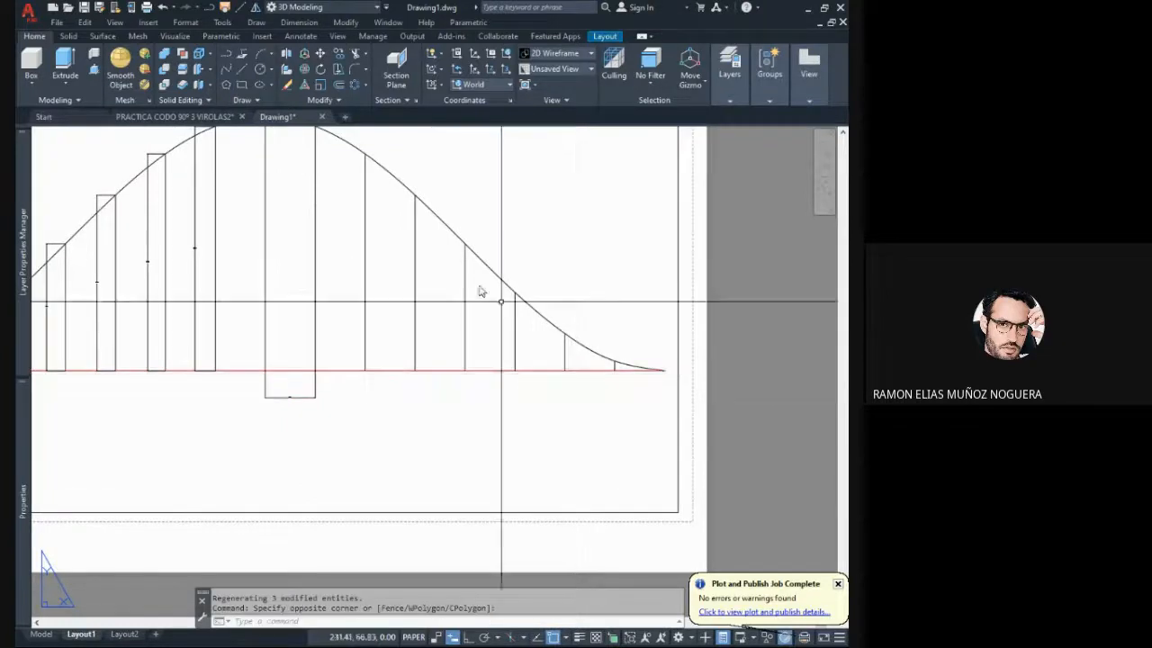
# - Dimension the full horizontal length of the development from end to end, placing the dimension below the spacing dimensions
pyautogui.click(298, 36)
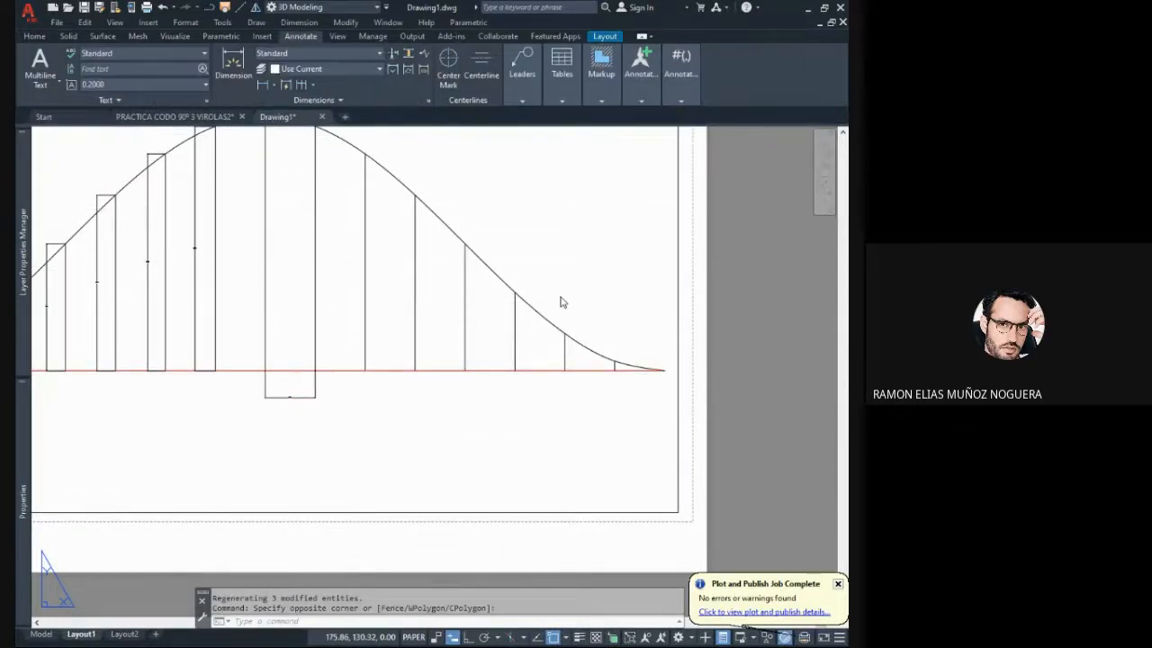
pyautogui.click(665, 370)
pyautogui.scroll(-2, 648, 391)
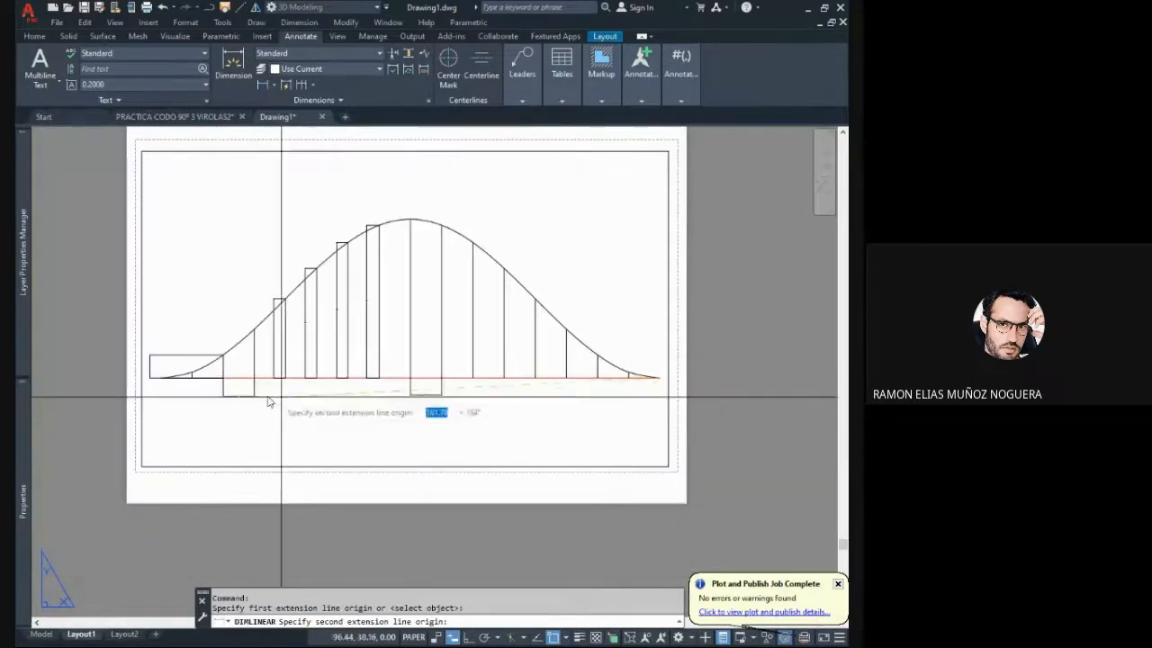
pyautogui.scroll(5, 282, 396)
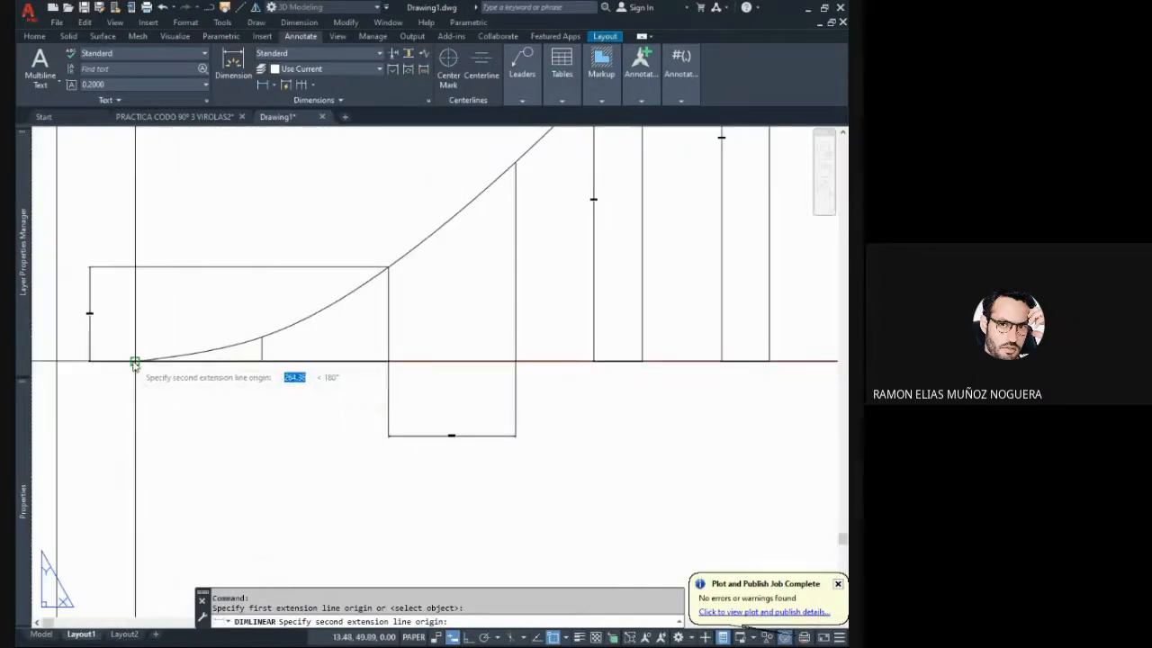
pyautogui.click(135, 363)
pyautogui.scroll(-2, 153, 373)
pyautogui.click(423, 470)
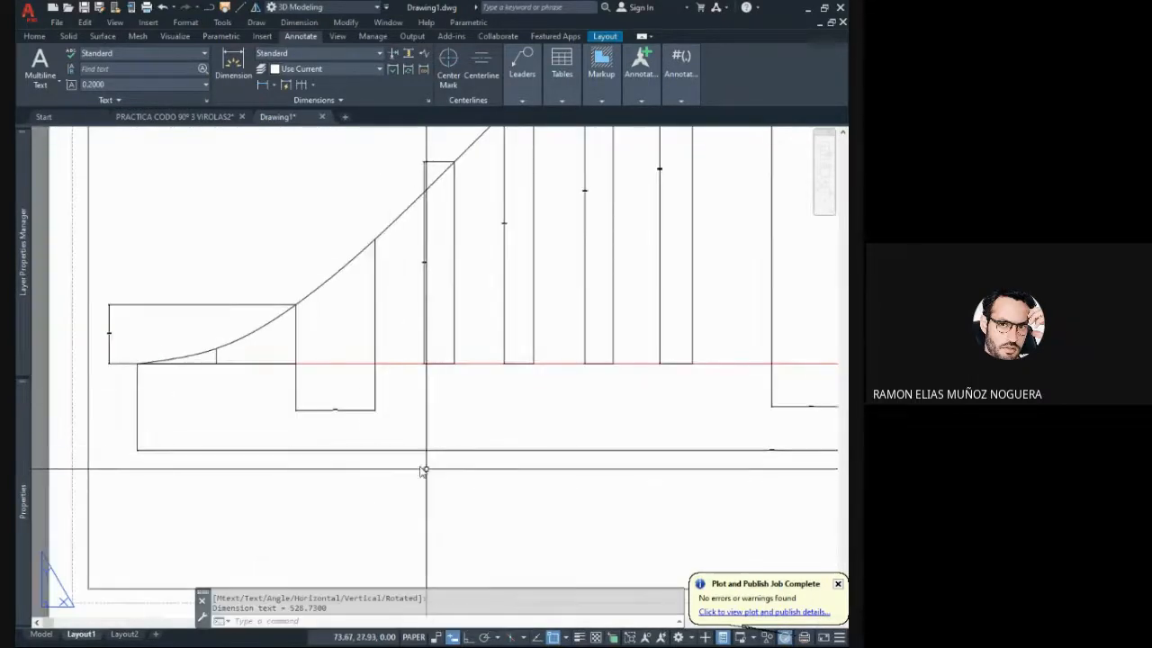
# - Set the text height of the overall length dimension to 2
pyautogui.moveTo(423, 470); pyautogui.dragTo(651, 483, button='middle')
pyautogui.click(641, 483)
pyautogui.click(555, 437)
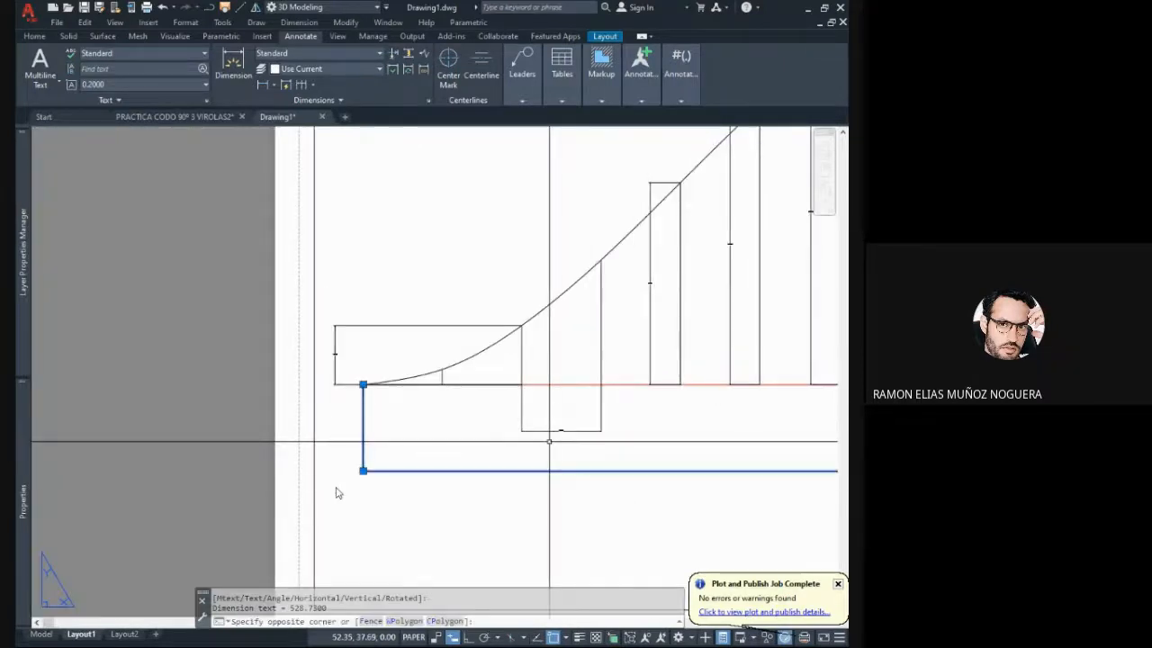
pyautogui.click(337, 492)
pyautogui.moveTo(22, 501)
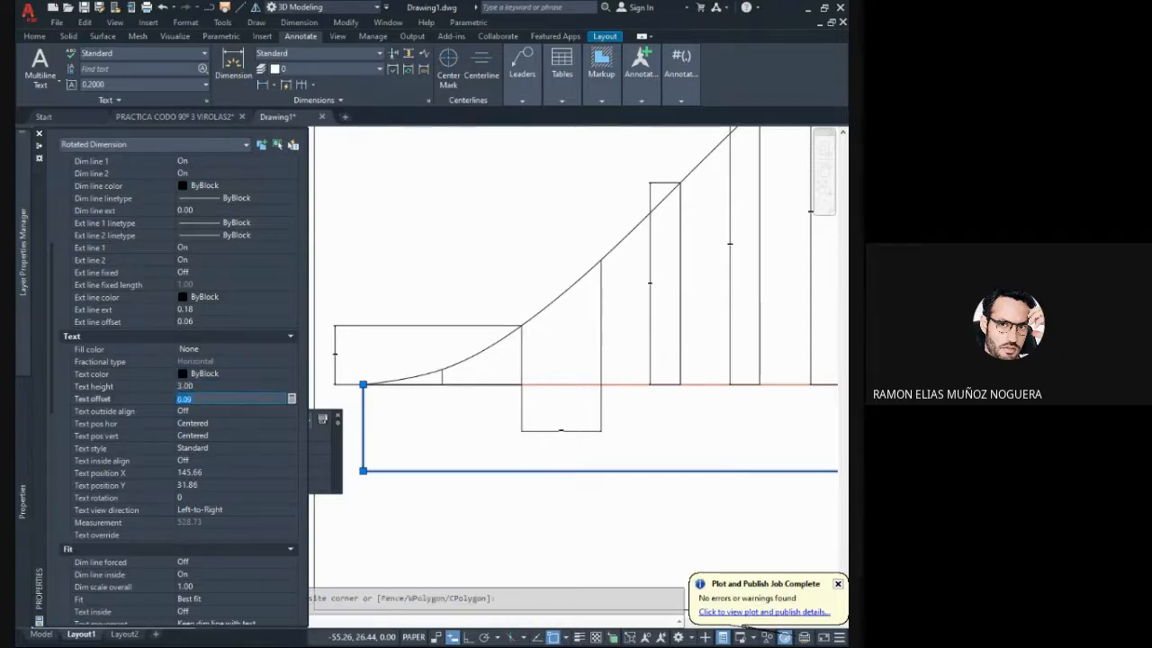
pyautogui.moveTo(820, 405); pyautogui.dragTo(524, 396, button='middle')
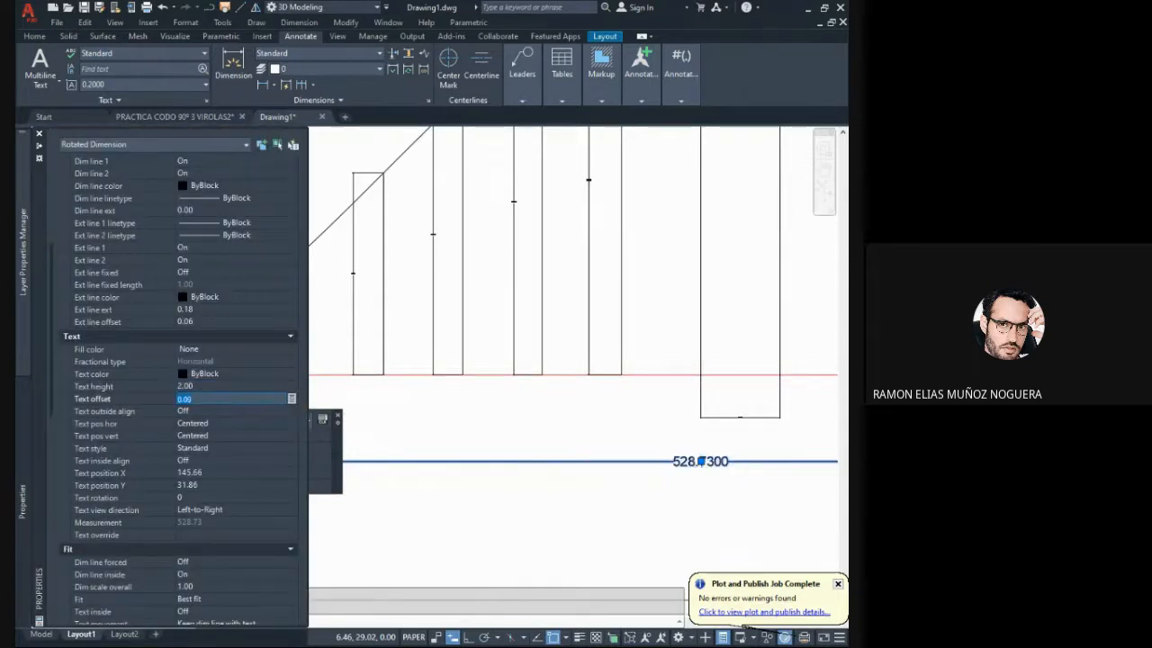
pyautogui.scroll(2, 180, 378)
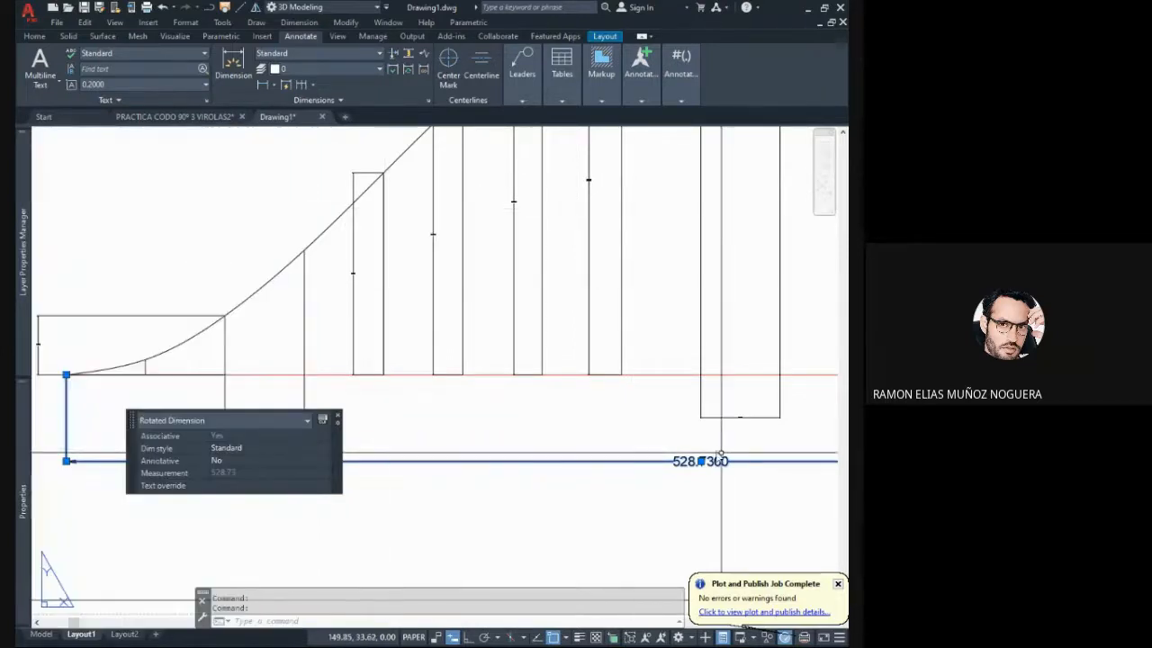
pyautogui.press('Escape')
# - Match the properties of the overall length dimension onto all the height and spacing dimensions
pyautogui.scroll(-3, 540, 424)
pyautogui.scroll(6, 609, 432)
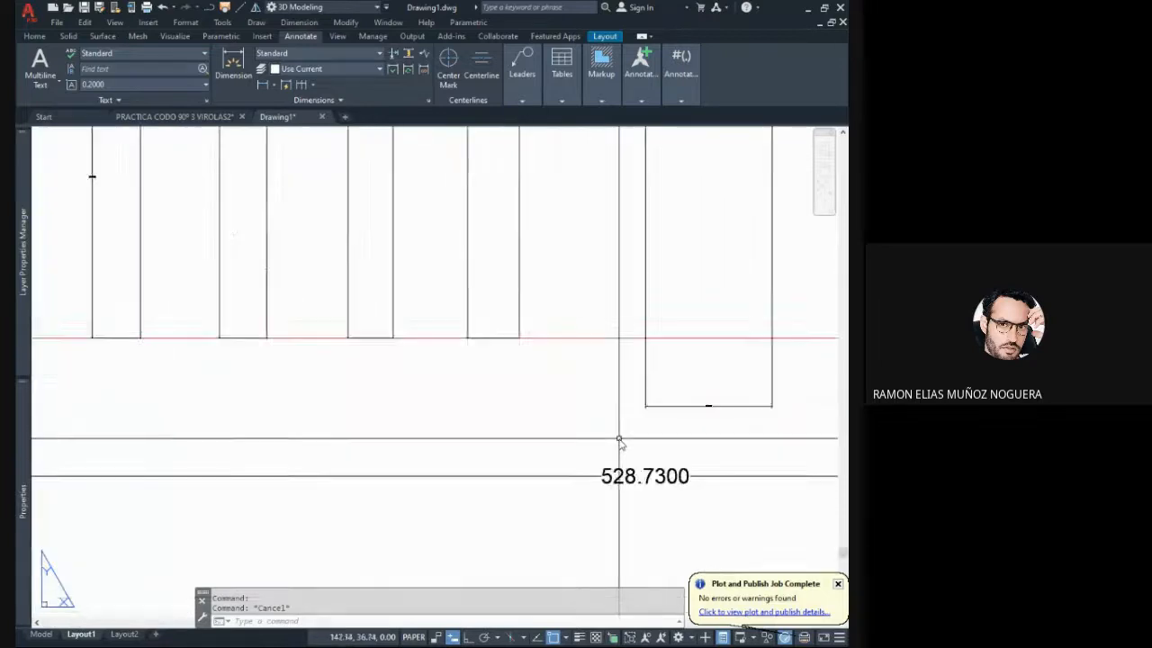
pyautogui.scroll(-4, 610, 440)
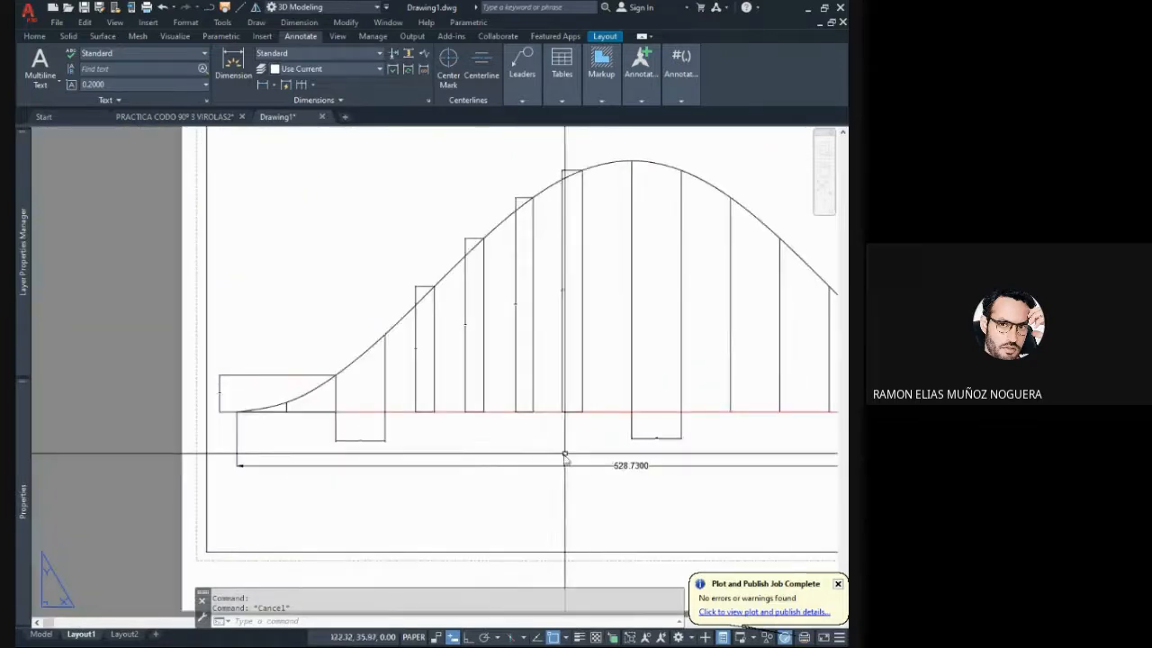
pyautogui.write('a')
pyautogui.press('Return')
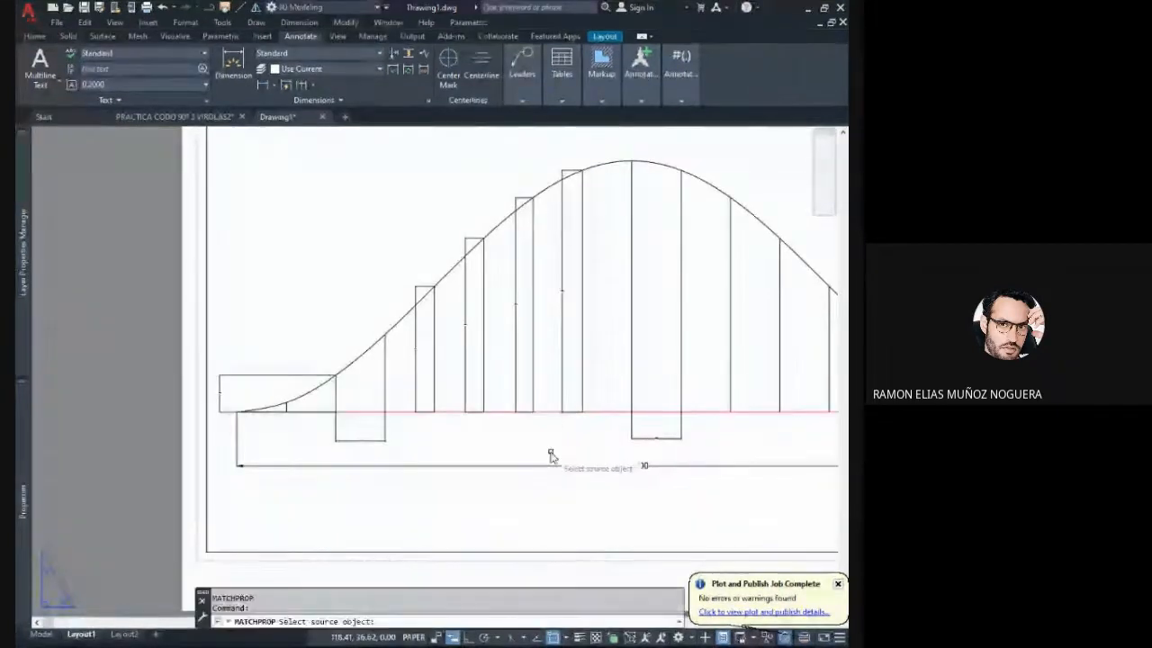
pyautogui.click(642, 464)
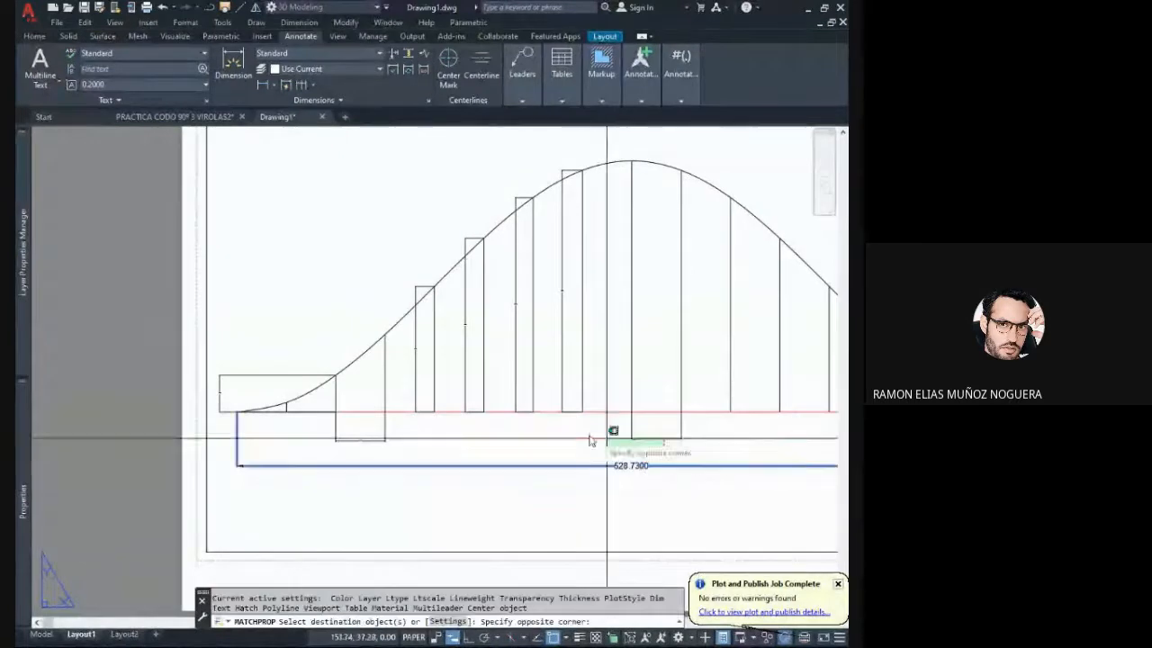
pyautogui.click(270, 264)
pyautogui.press('Return')
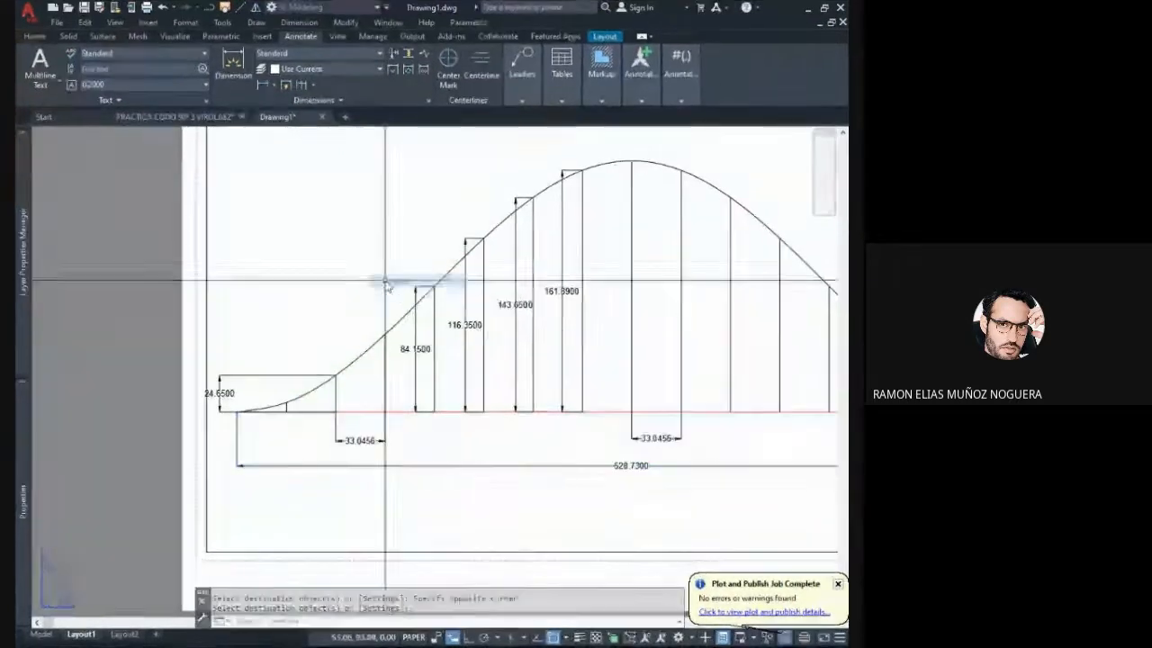
# - Examine the dimensioned development on the Layout1 sheet, checking the height, spacing and overall length dimensions for readability
pyautogui.moveTo(490, 411)
pyautogui.mouseDown(button='middle')
pyautogui.moveTo(442, 398)
pyautogui.moveTo(468, 386)
pyautogui.moveTo(357, 419)
pyautogui.mouseUp(button='middle')
pyautogui.scroll(2, 379, 422)
pyautogui.scroll(-2, 342, 412)
pyautogui.moveTo(369, 308); pyautogui.dragTo(378, 357, button='middle')
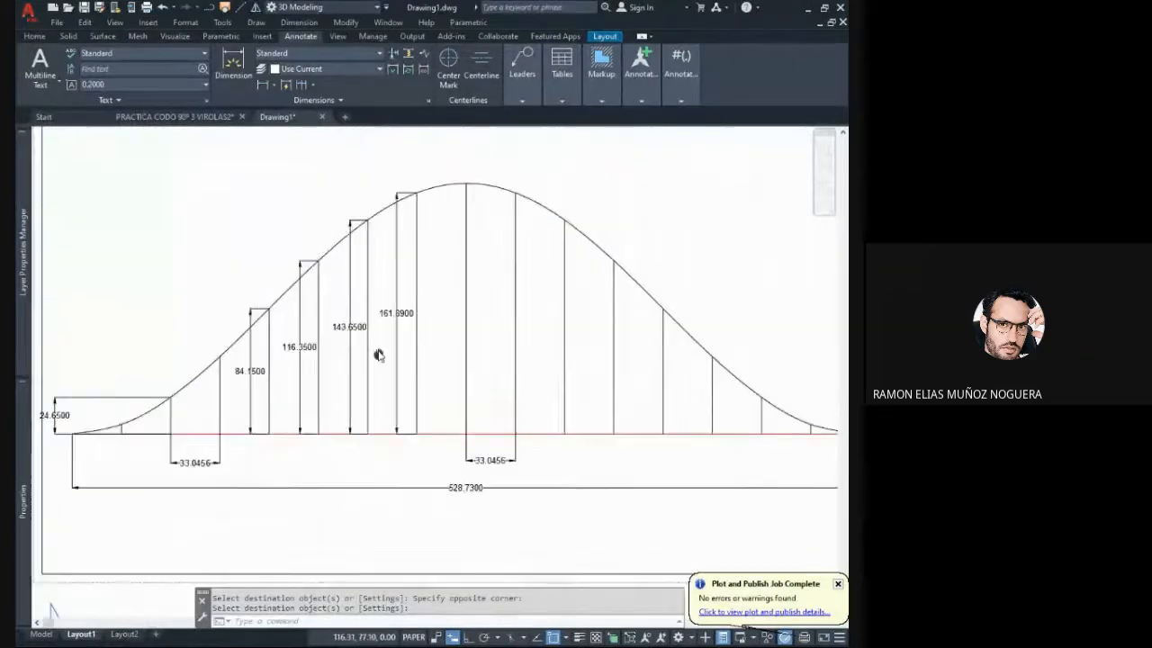
pyautogui.scroll(2, 385, 331)
pyautogui.scroll(-2, 471, 334)
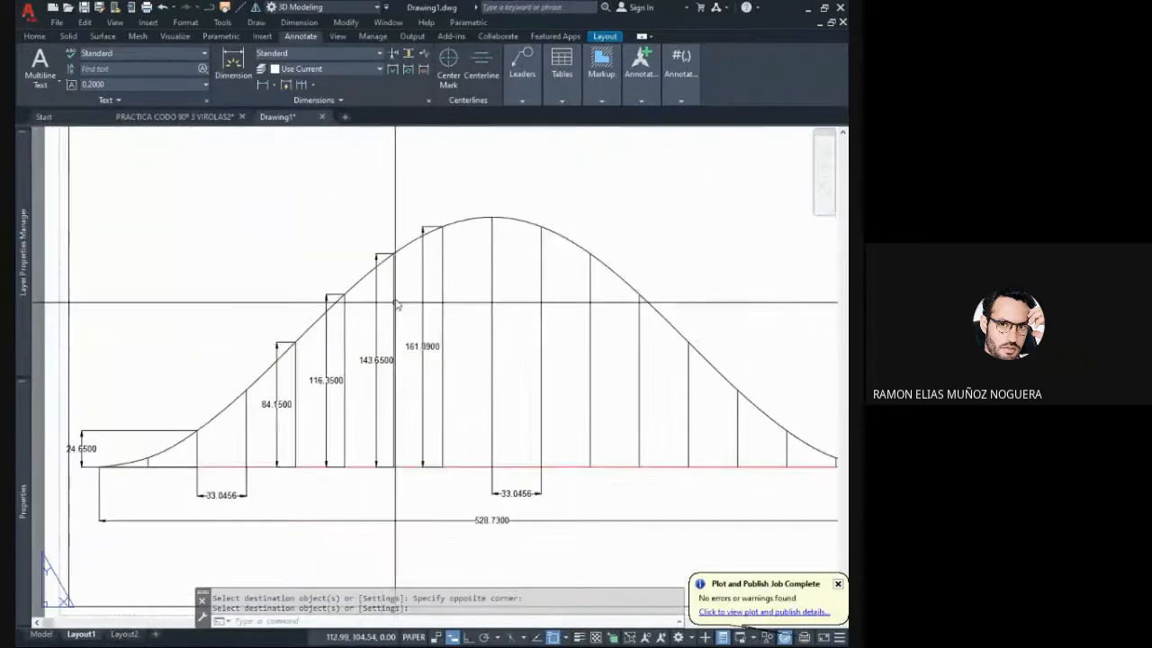
pyautogui.moveTo(391, 304); pyautogui.dragTo(391, 271, button='middle')
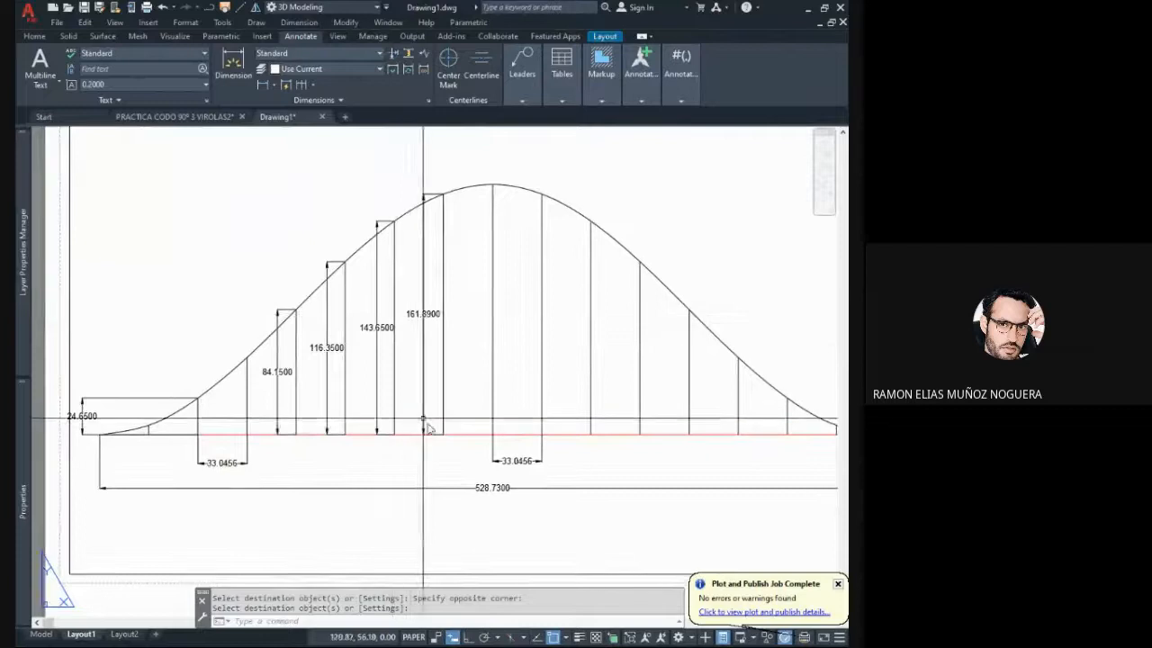
pyautogui.click(477, 434)
pyautogui.click(473, 420)
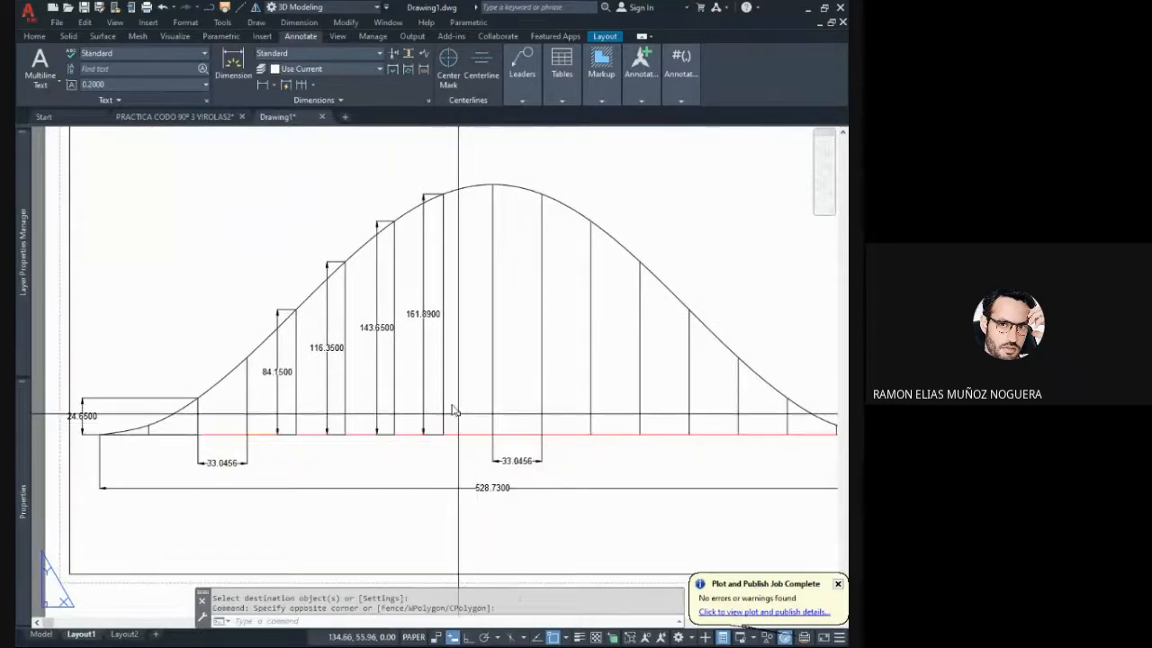
pyautogui.press('Escape')
pyautogui.moveTo(433, 253); pyautogui.dragTo(426, 262, button='middle')
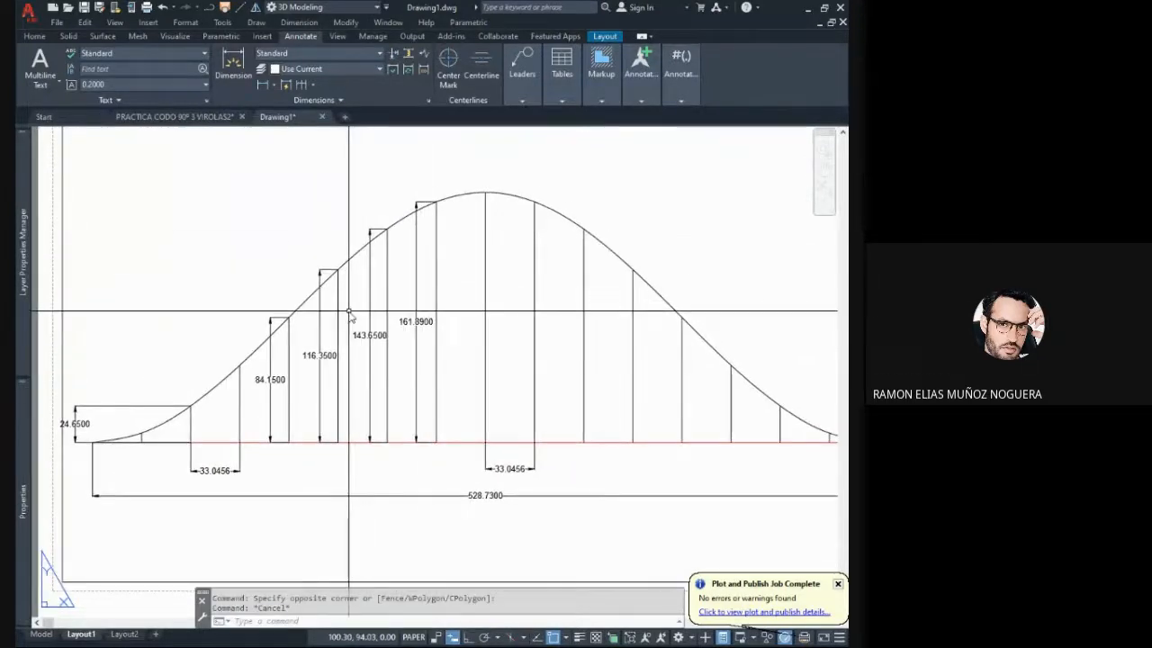
pyautogui.moveTo(406, 304); pyautogui.dragTo(397, 296, button='middle')
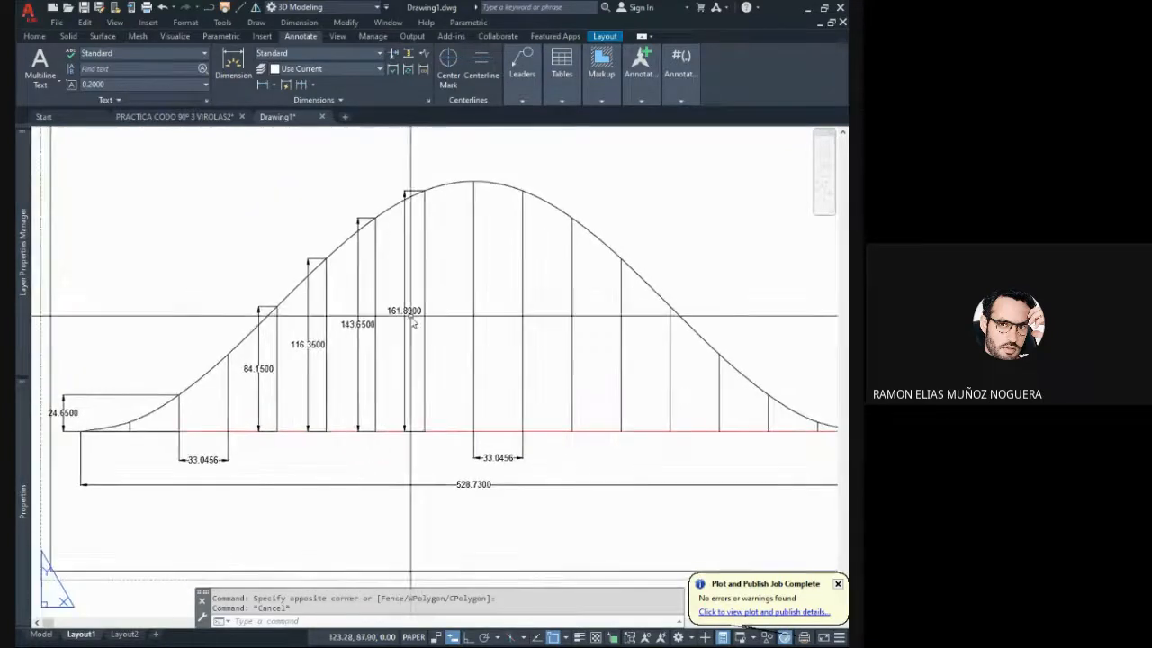
pyautogui.moveTo(363, 352); pyautogui.dragTo(385, 349, button='middle')
pyautogui.moveTo(251, 375); pyautogui.dragTo(326, 363, button='middle')
pyautogui.click(229, 390)
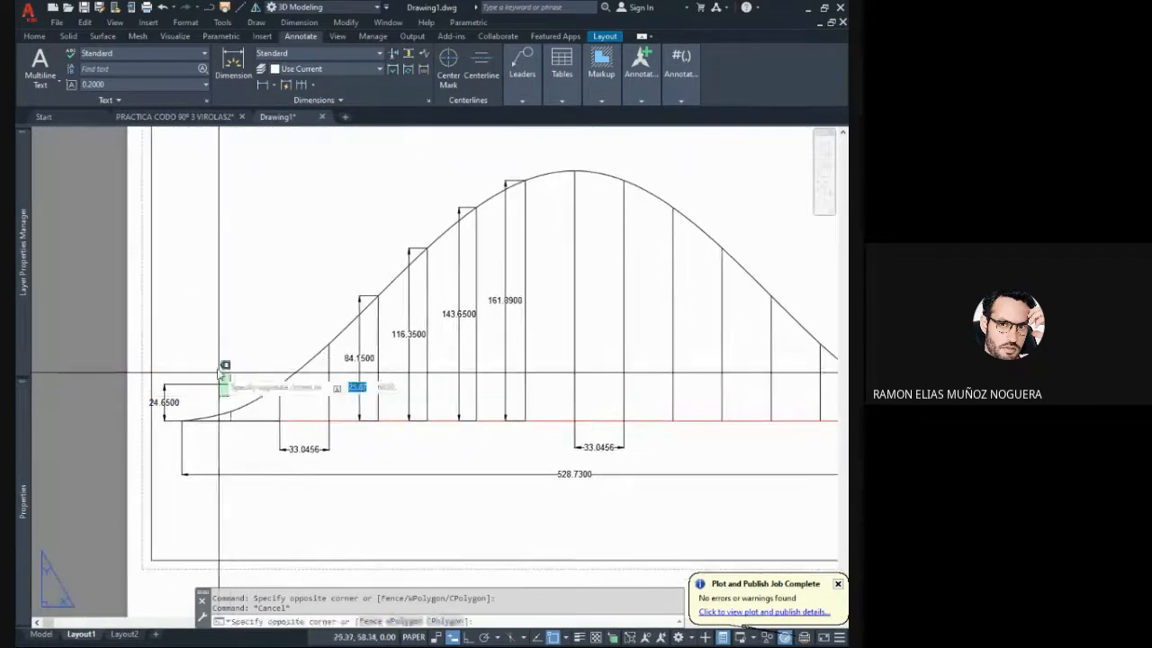
pyautogui.click(217, 368)
pyautogui.press('Escape')
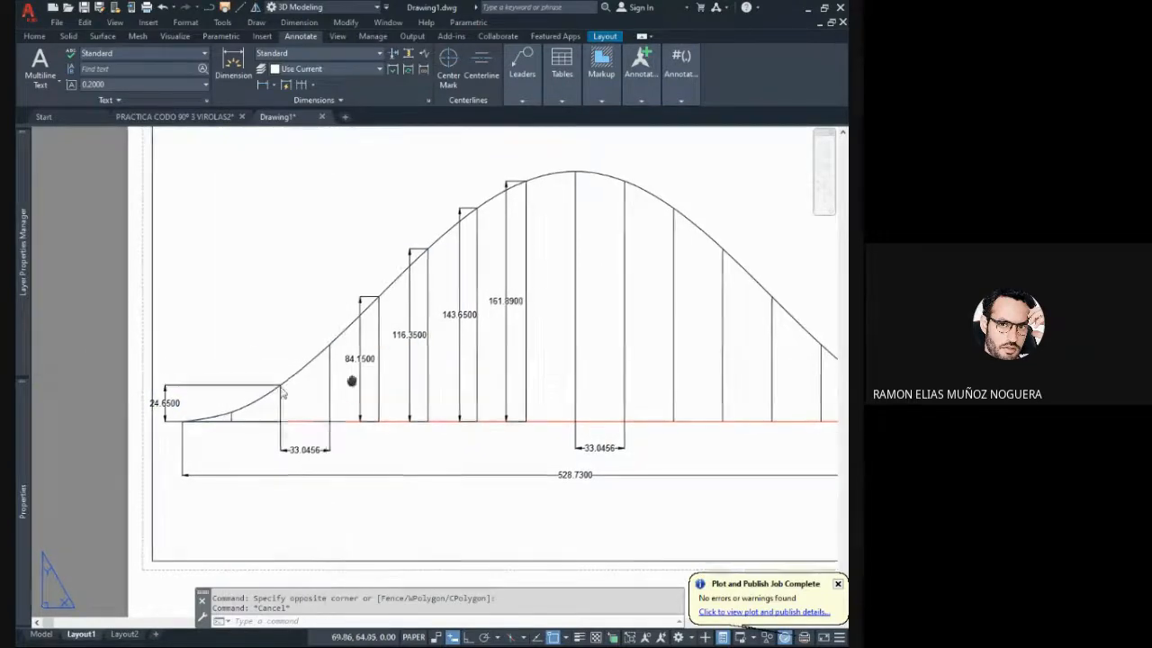
pyautogui.scroll(-4, 308, 360)
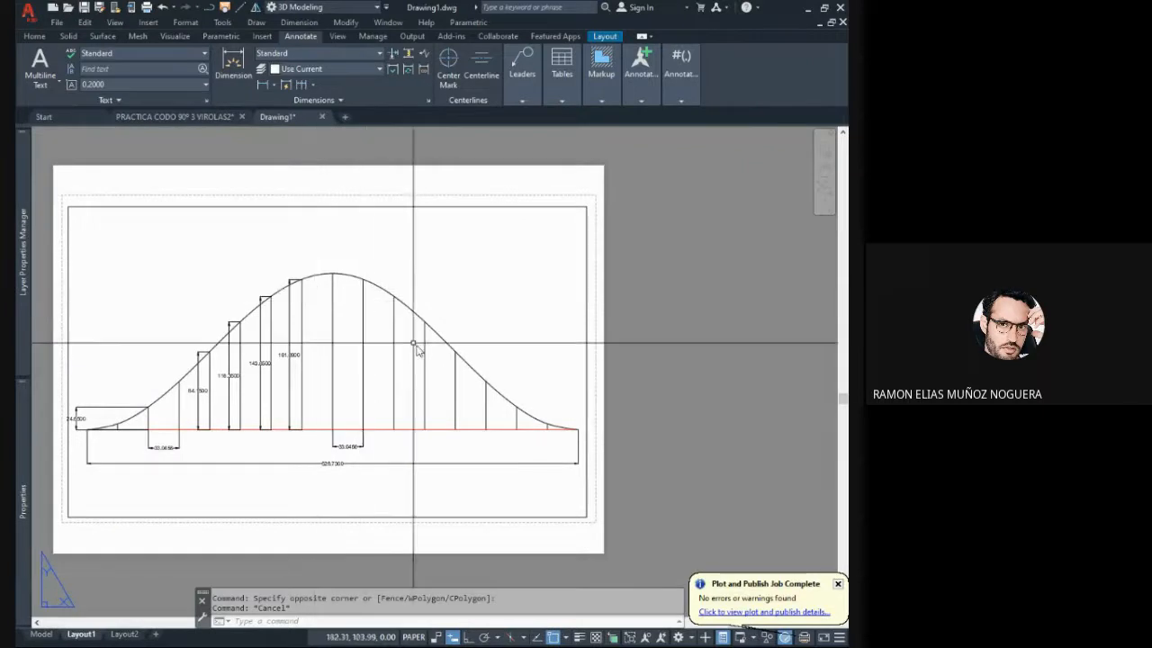
pyautogui.moveTo(422, 353)
pyautogui.mouseDown(button='middle')
pyautogui.moveTo(429, 334)
pyautogui.moveTo(404, 283)
pyautogui.mouseUp(button='middle')
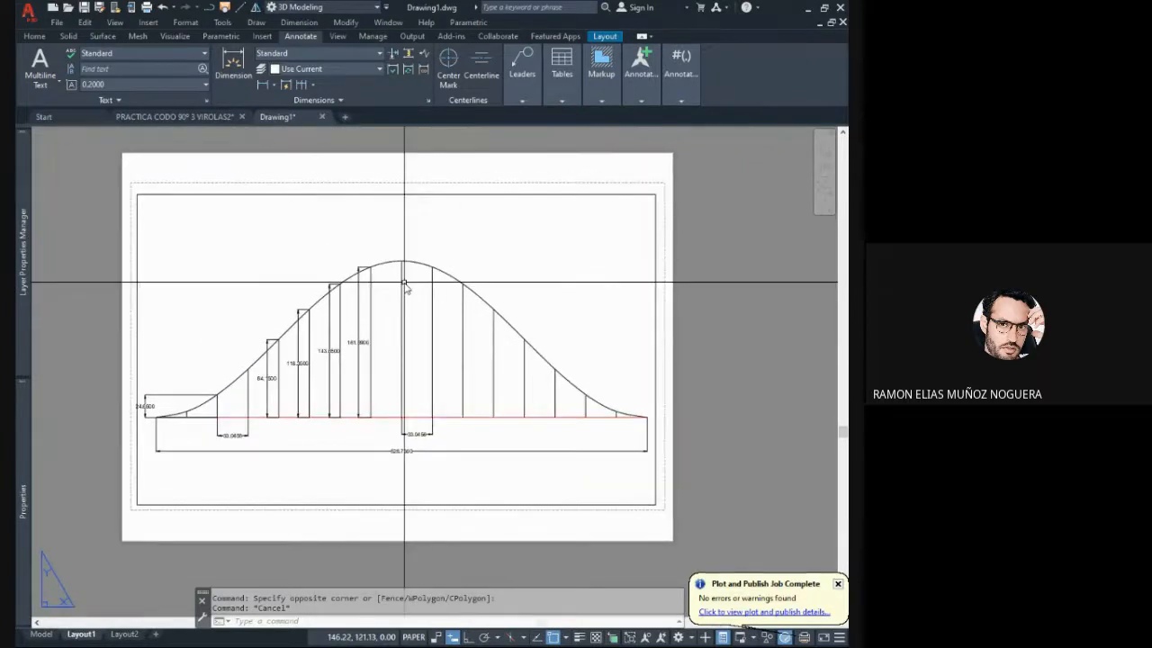
pyautogui.scroll(2, 365, 281)
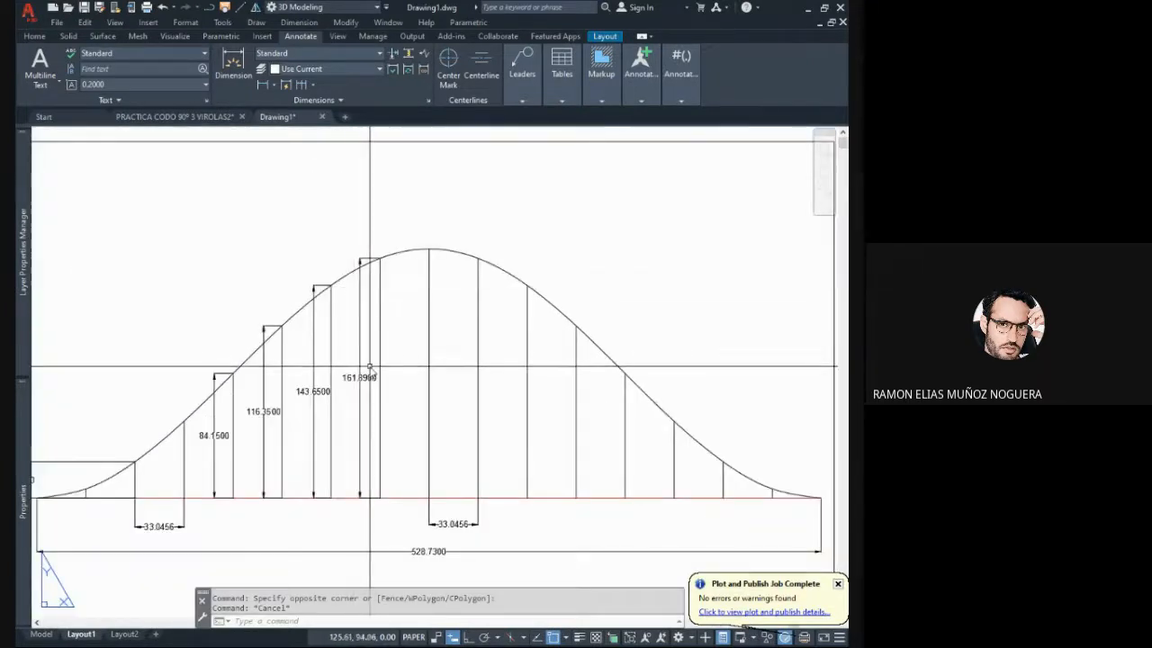
pyautogui.scroll(-2, 369, 368)
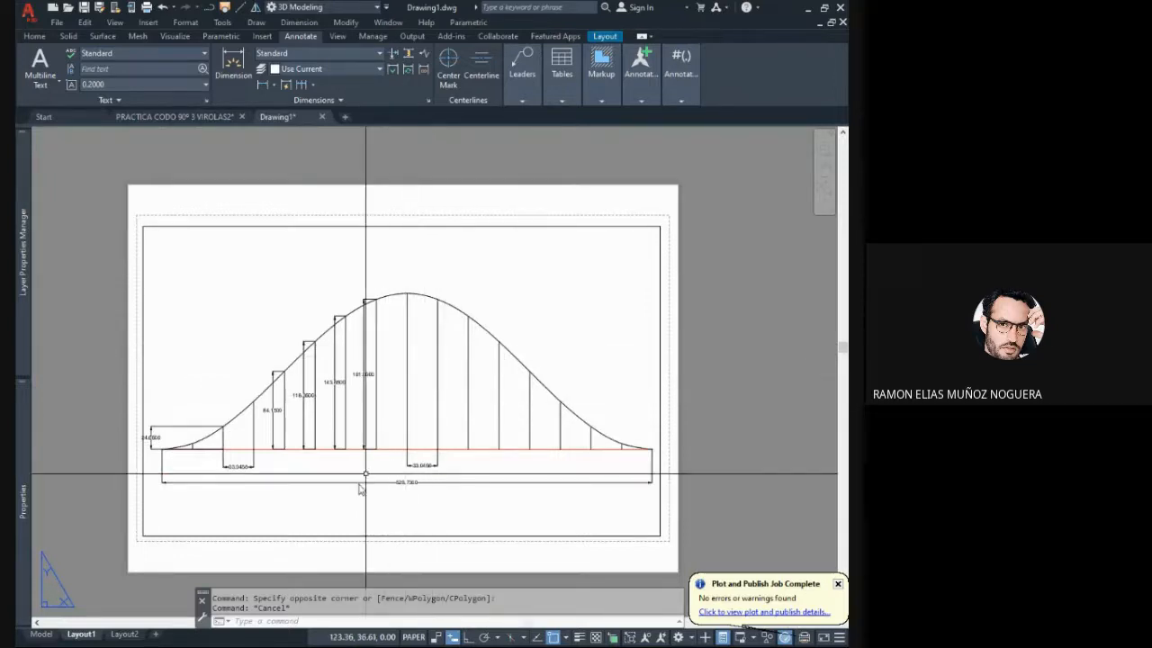
pyautogui.moveTo(254, 450); pyautogui.dragTo(300, 416, button='middle')
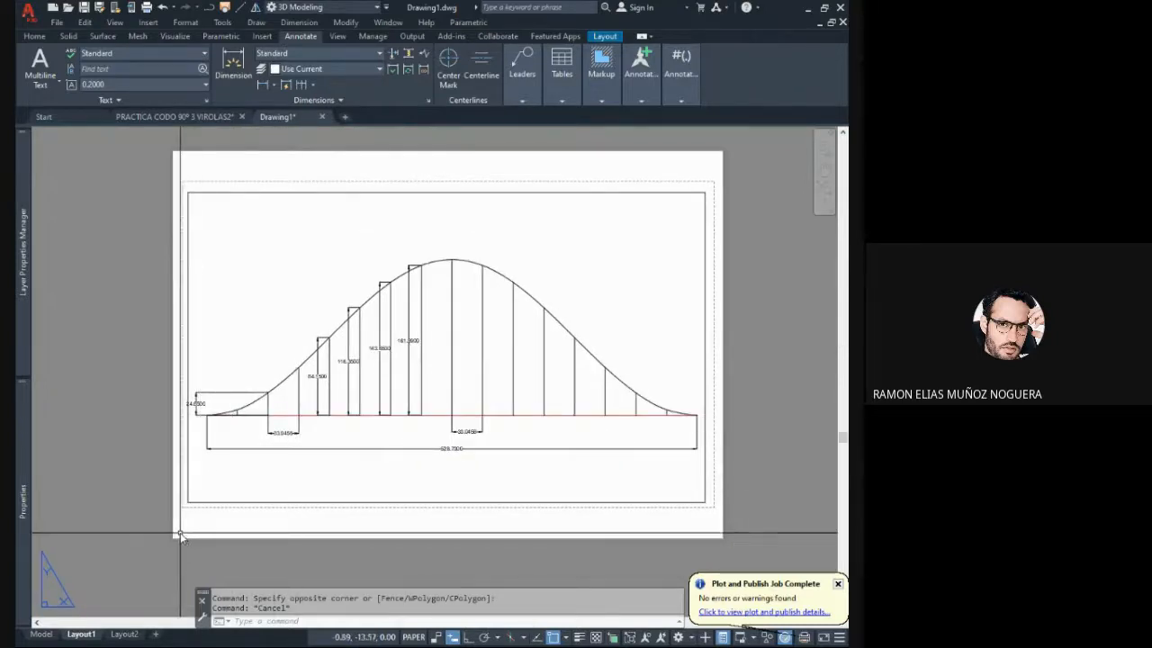
# - In model space, erase the separate long pipe lying beside the obliquely cut pipe
pyautogui.click(42, 634)
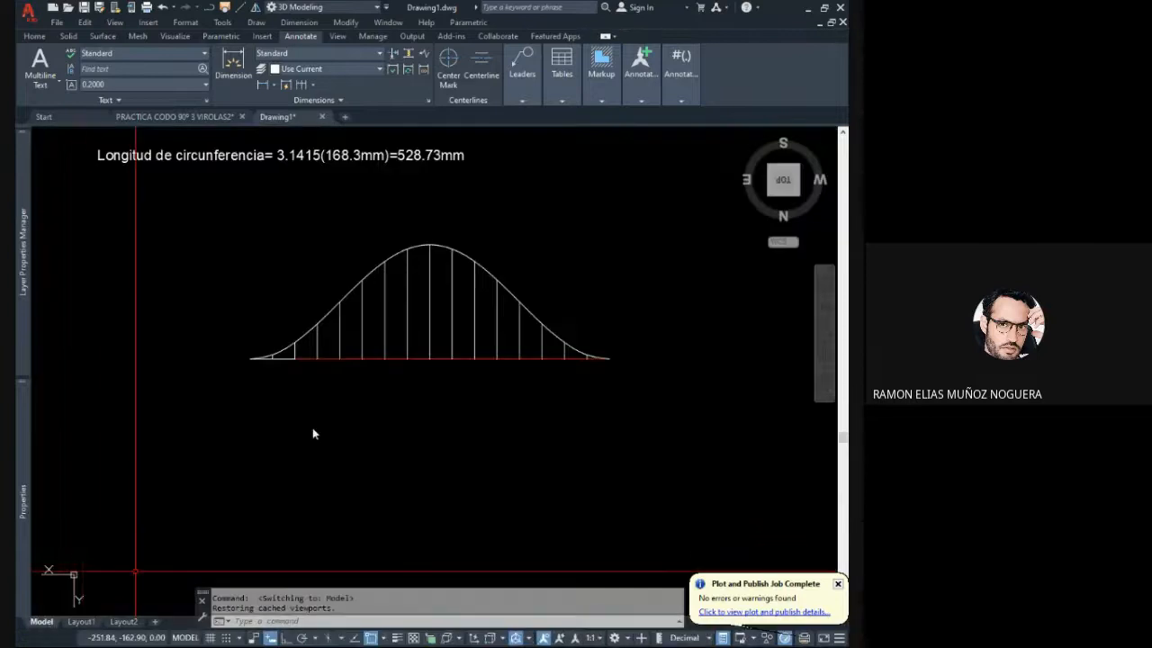
pyautogui.scroll(-6, 401, 397)
pyautogui.scroll(4, 360, 383)
pyautogui.keyDown('shift'); pyautogui.moveTo(351, 394); pyautogui.dragTo(489, 331, button='middle'); pyautogui.keyUp('shift')
pyautogui.click(753, 478)
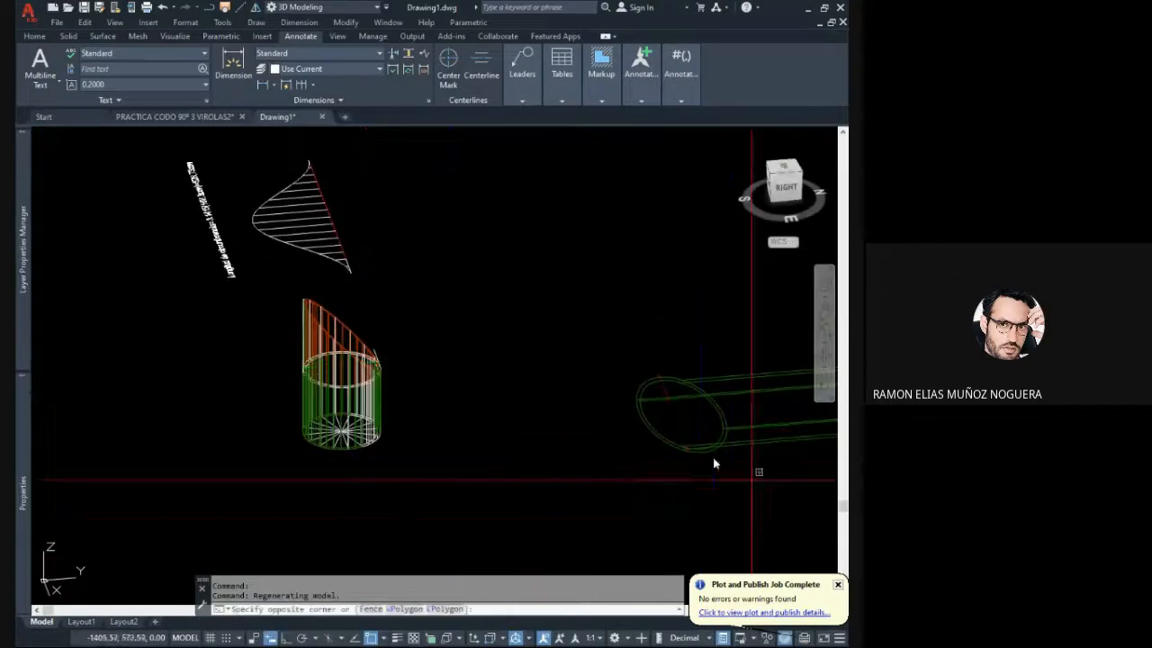
pyautogui.click(640, 351)
pyautogui.press('Delete')
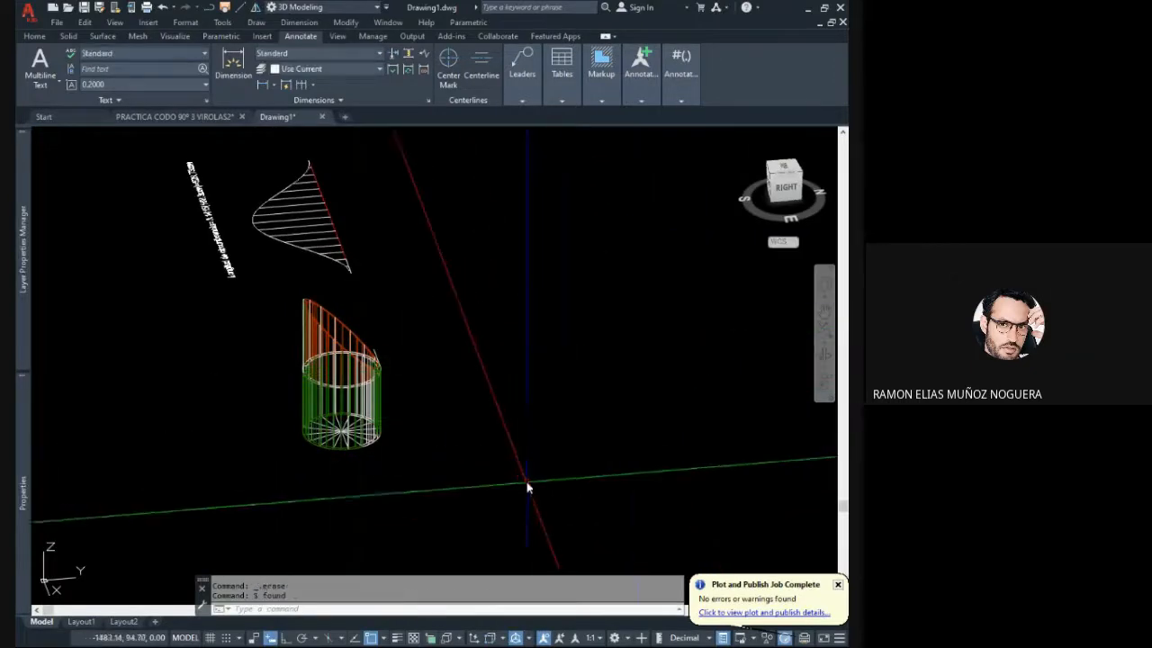
pyautogui.click(527, 481)
pyautogui.press('Escape')
pyautogui.press('Escape')
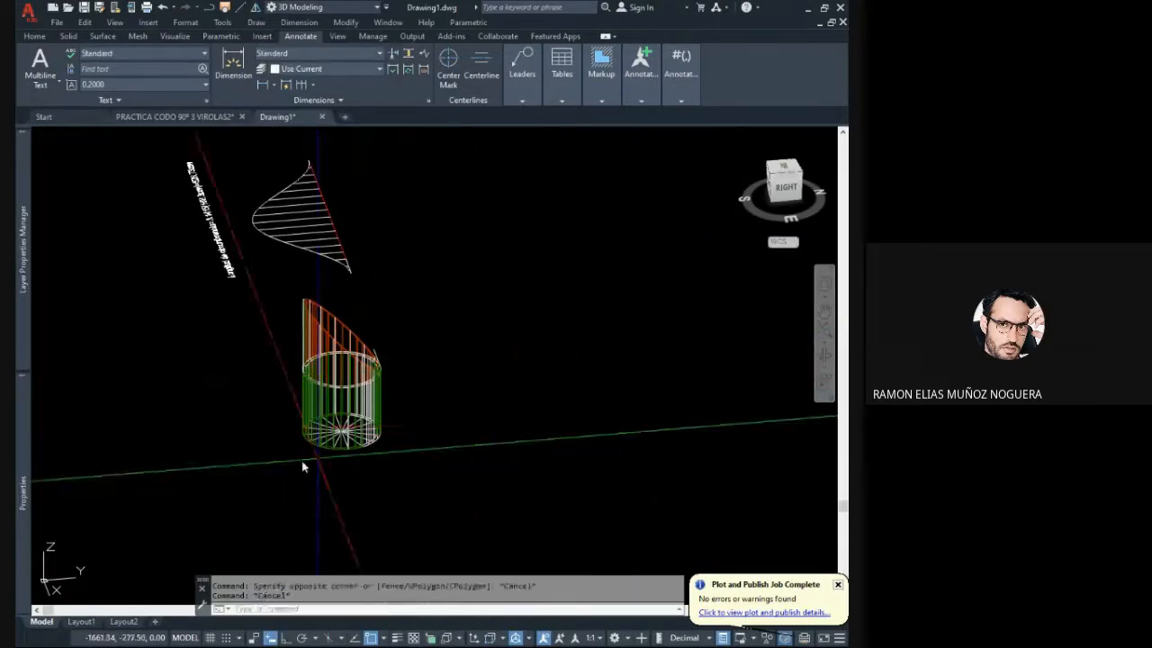
# - Reorient the UCS by its Z axis so the XY plane lies parallel to the cut pipe's side profile
pyautogui.click(45, 558)
pyautogui.moveTo(60, 531); pyautogui.dragTo(101, 380, button='middle')
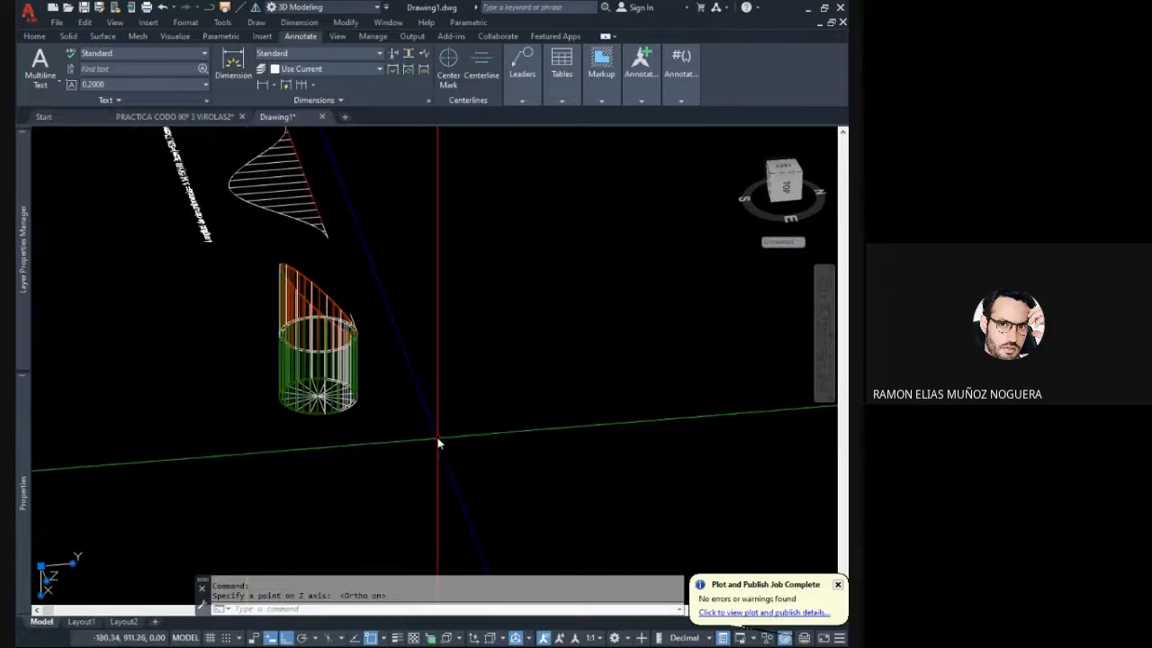
pyautogui.press('Escape')
pyautogui.press('Escape')
# - Mirror the whole cut pipe with its construction lines about its 45° cut edge, keeping the source objects
pyautogui.click(431, 431)
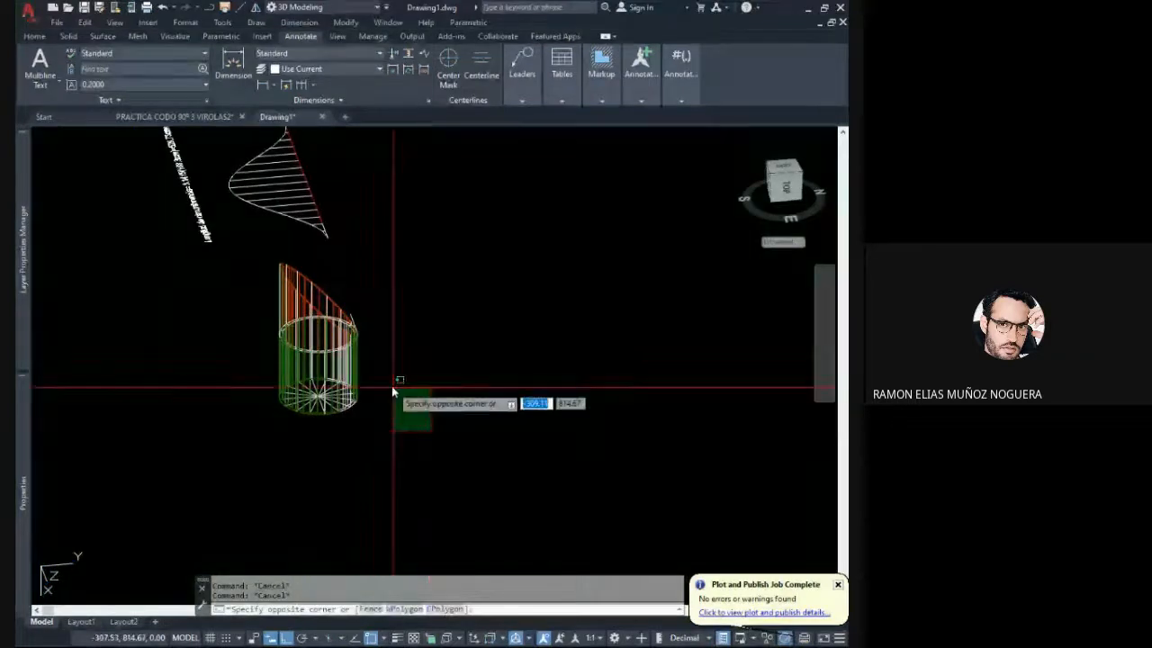
pyautogui.click(267, 256)
pyautogui.click(784, 197)
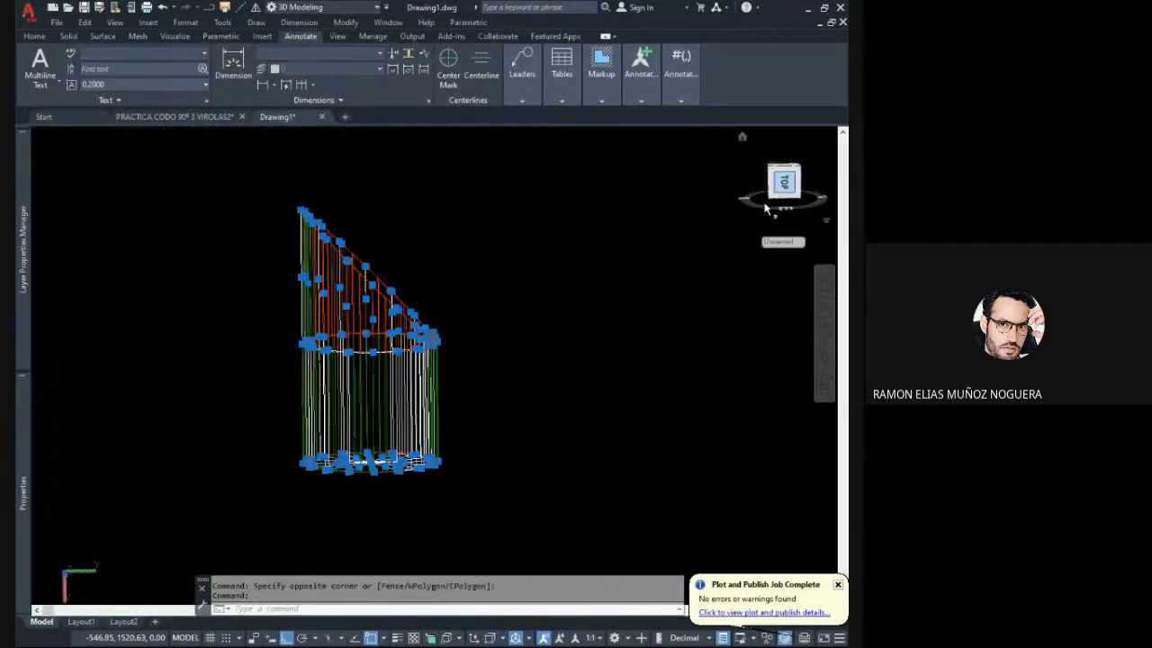
pyautogui.moveTo(530, 316); pyautogui.dragTo(325, 372, button='middle')
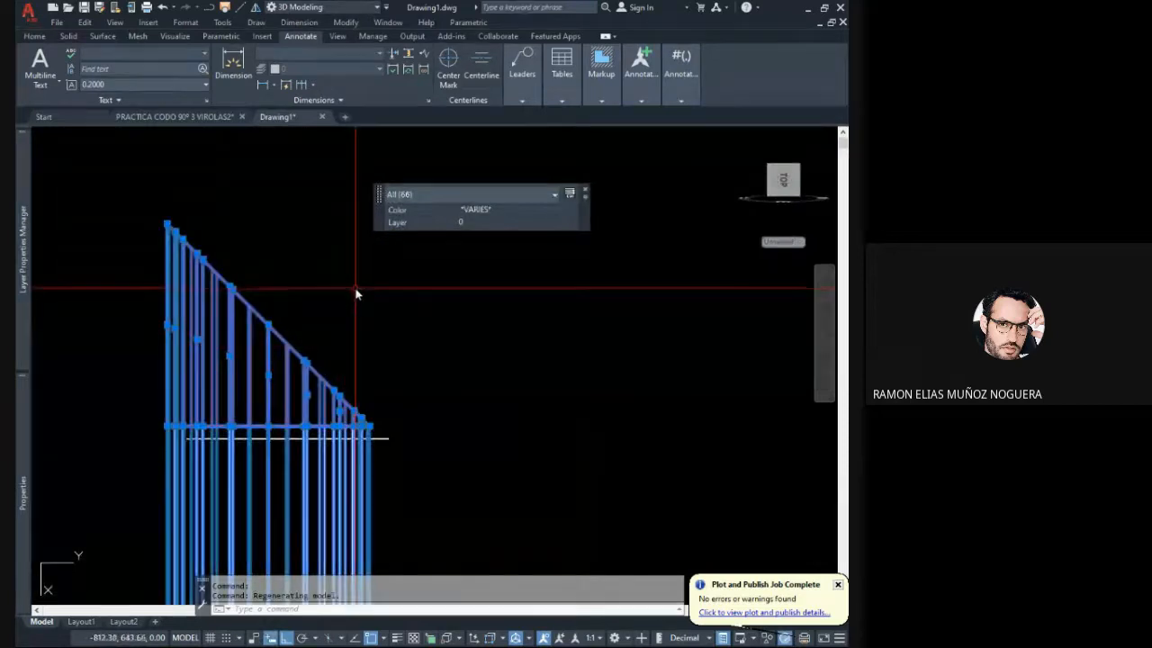
pyautogui.scroll(-2, 355, 292)
pyautogui.click(256, 8)
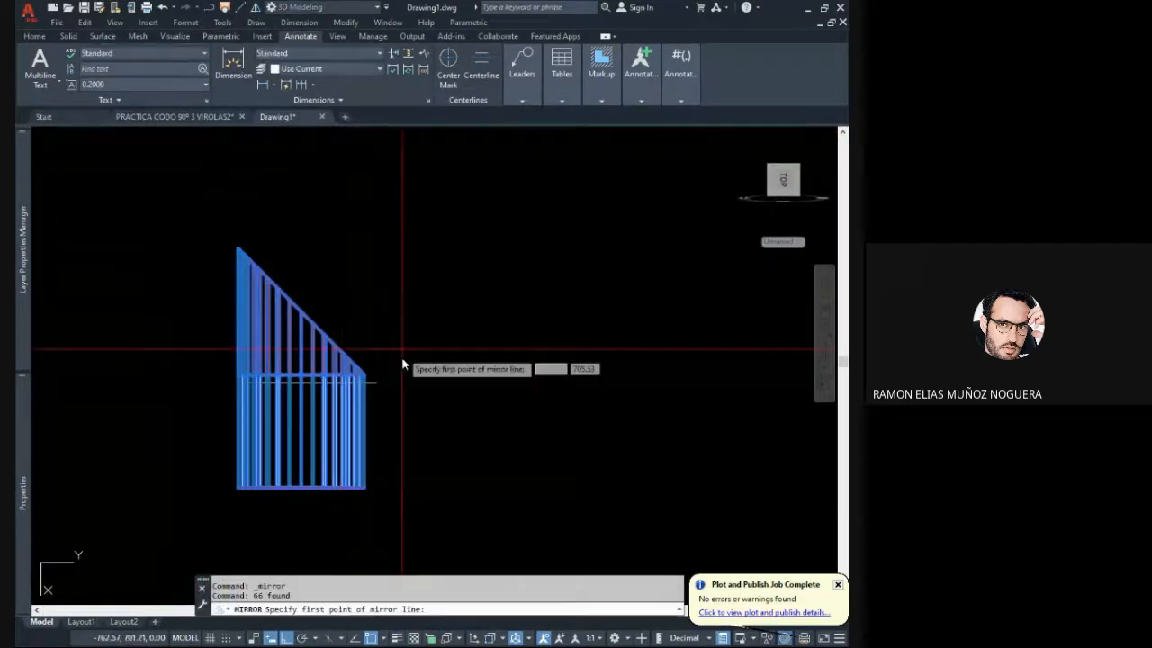
pyautogui.scroll(3, 373, 377)
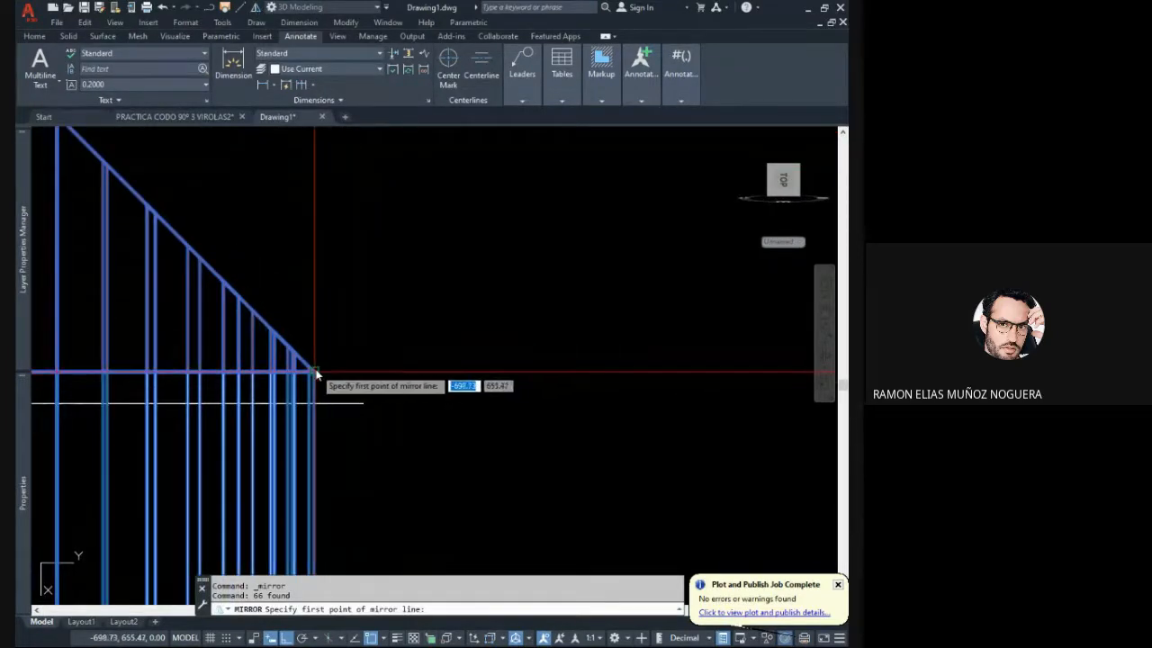
pyautogui.click(315, 371)
pyautogui.scroll(-2, 315, 372)
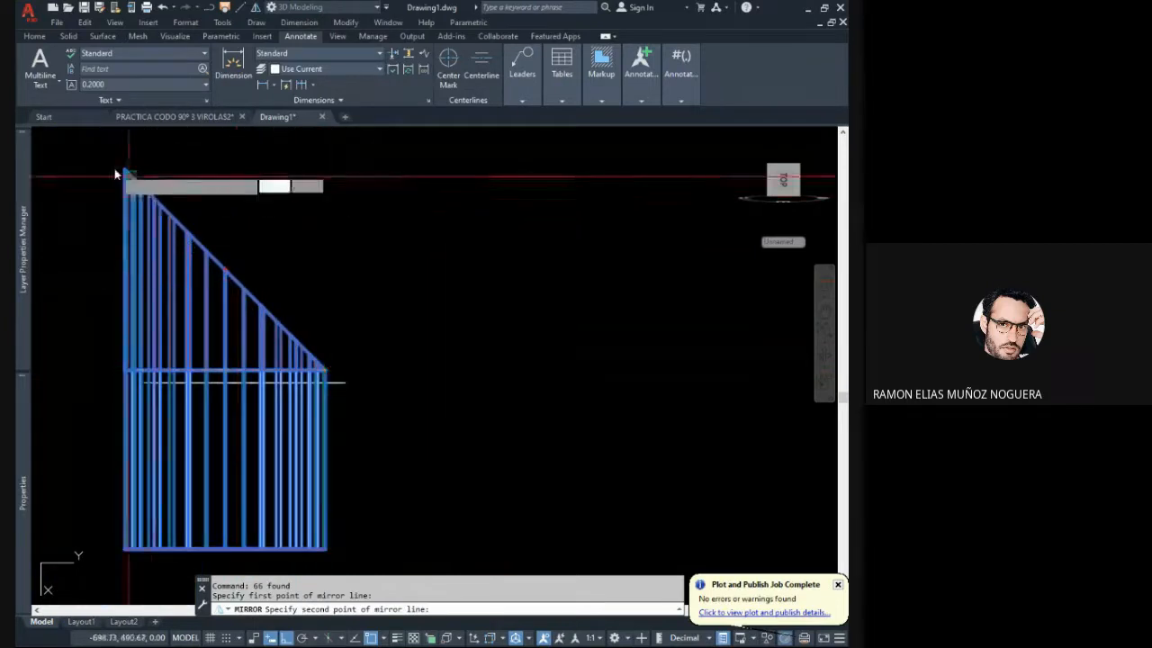
pyautogui.scroll(2, 117, 169)
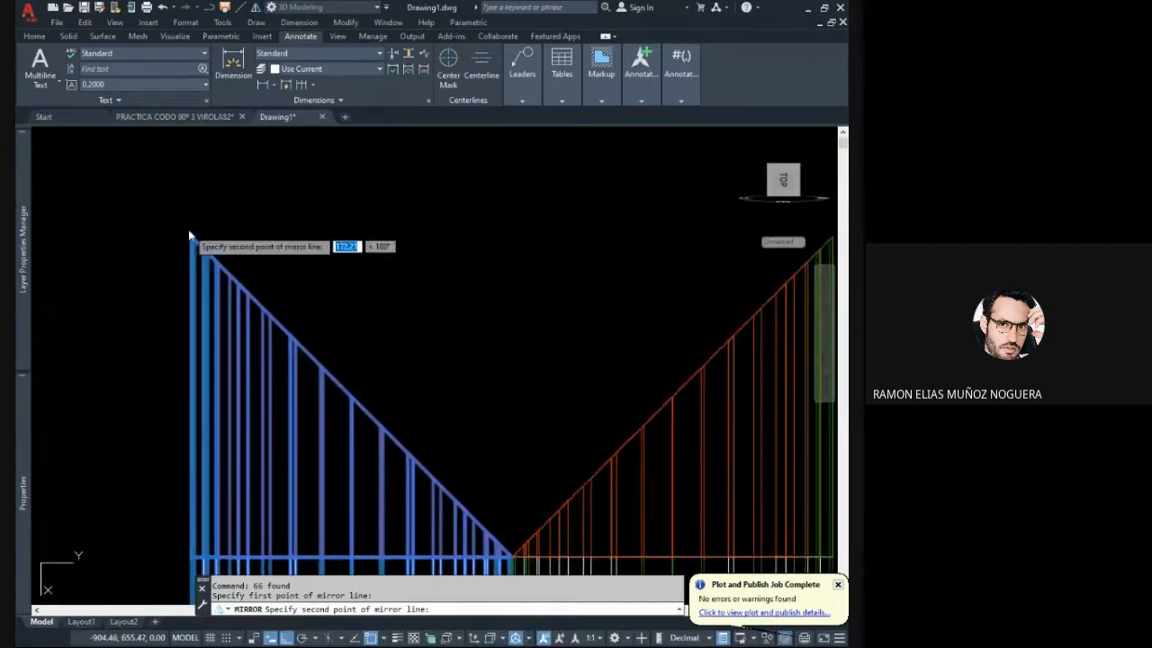
pyautogui.scroll(1, 189, 236)
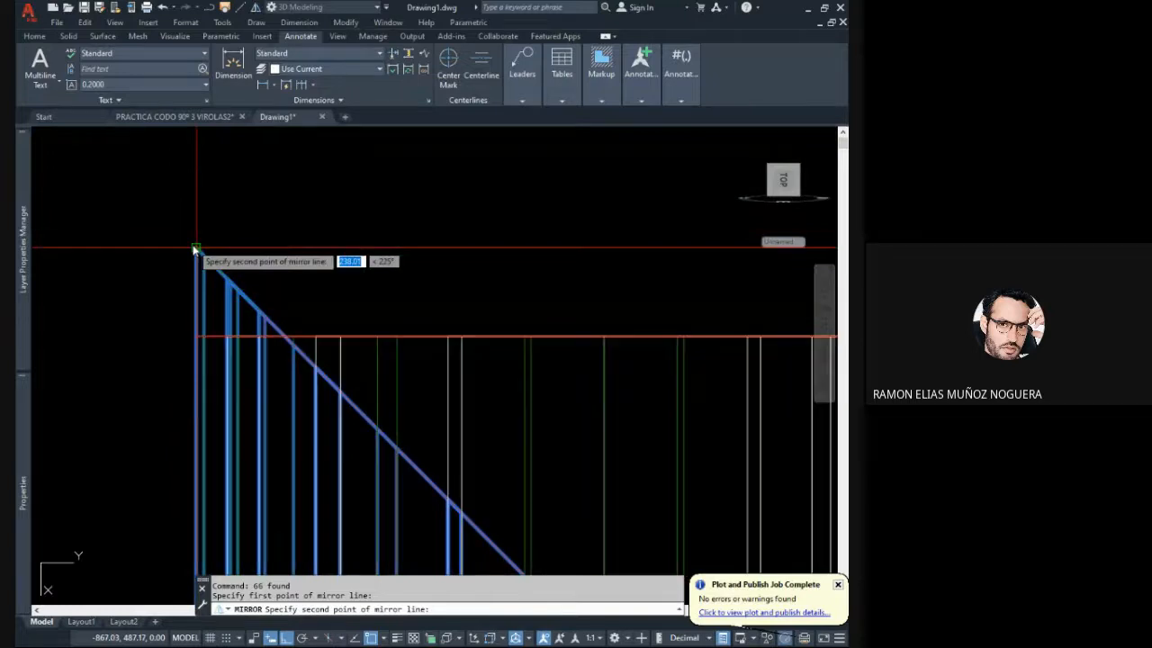
pyautogui.click(194, 250)
pyautogui.press('Return')
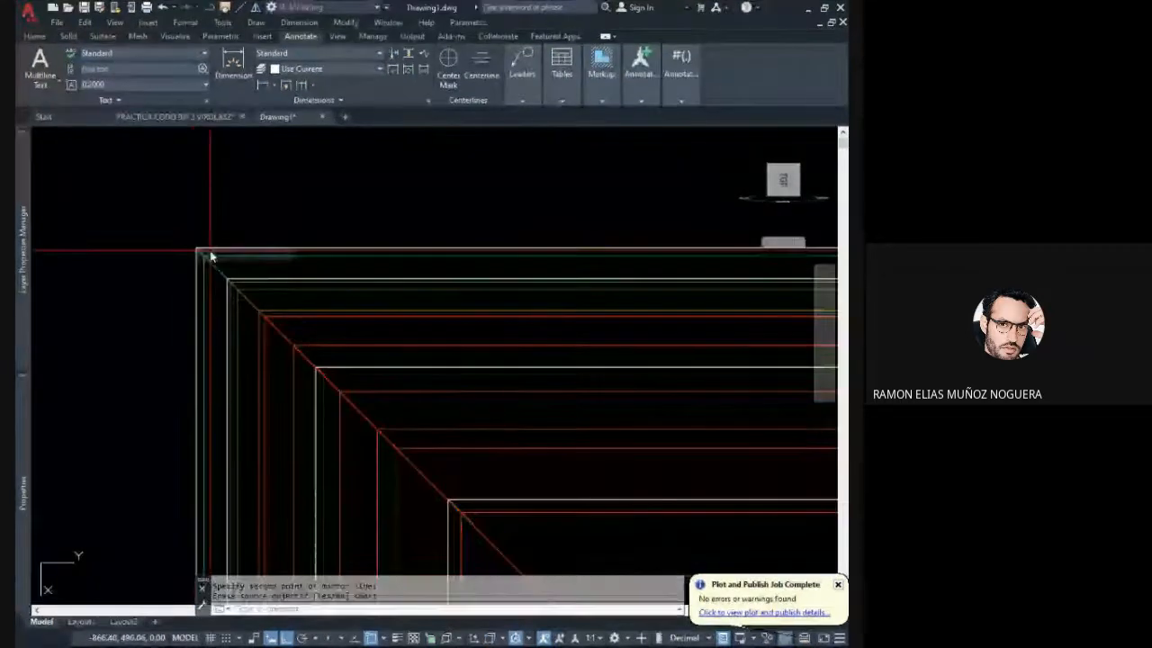
# - Display the mirrored elbow in an oblique 3D view with the Realistic visual style
pyautogui.scroll(-3, 234, 234)
pyautogui.scroll(-2, 316, 294)
pyautogui.moveTo(318, 296); pyautogui.dragTo(334, 322, button='middle')
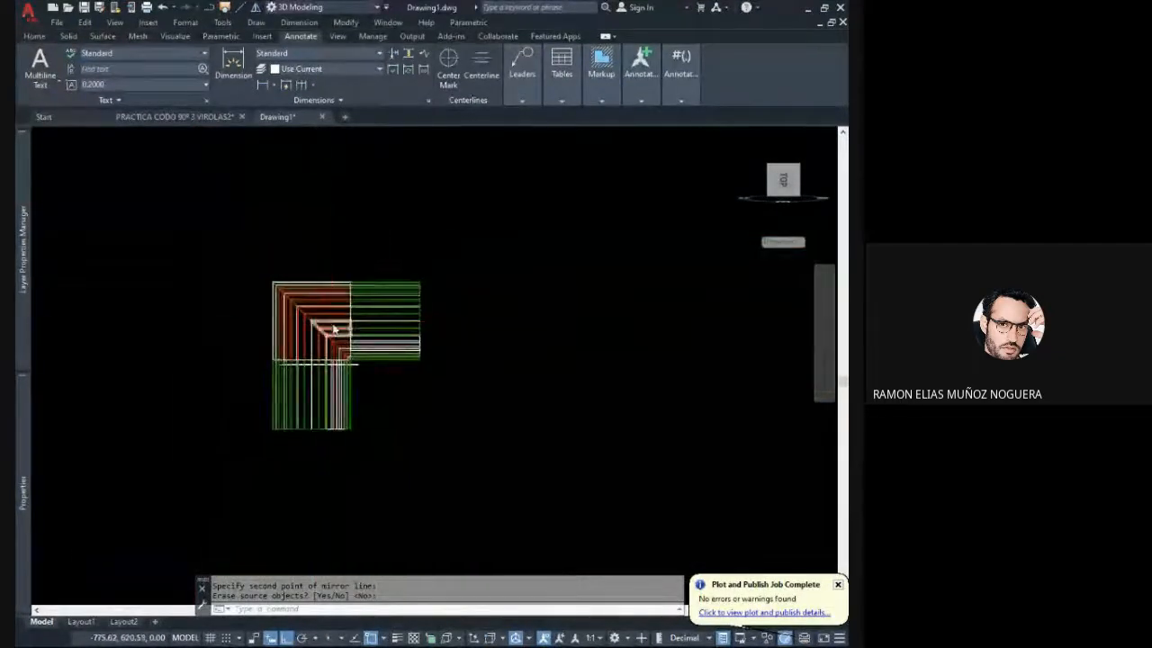
pyautogui.scroll(4, 334, 322)
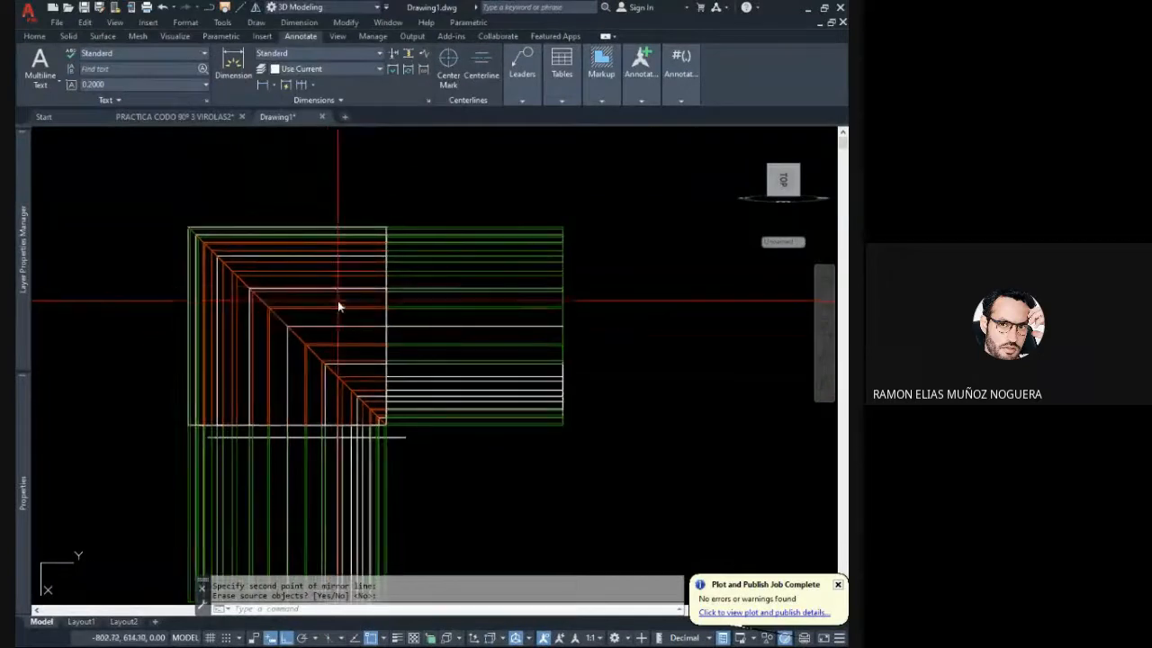
pyautogui.moveTo(335, 302)
pyautogui.keyDown('shift'); pyautogui.mouseDown(button='middle')
pyautogui.moveTo(286, 342)
pyautogui.moveTo(496, 260)
pyautogui.moveTo(427, 334)
pyautogui.mouseUp(button='middle'); pyautogui.keyUp('shift')
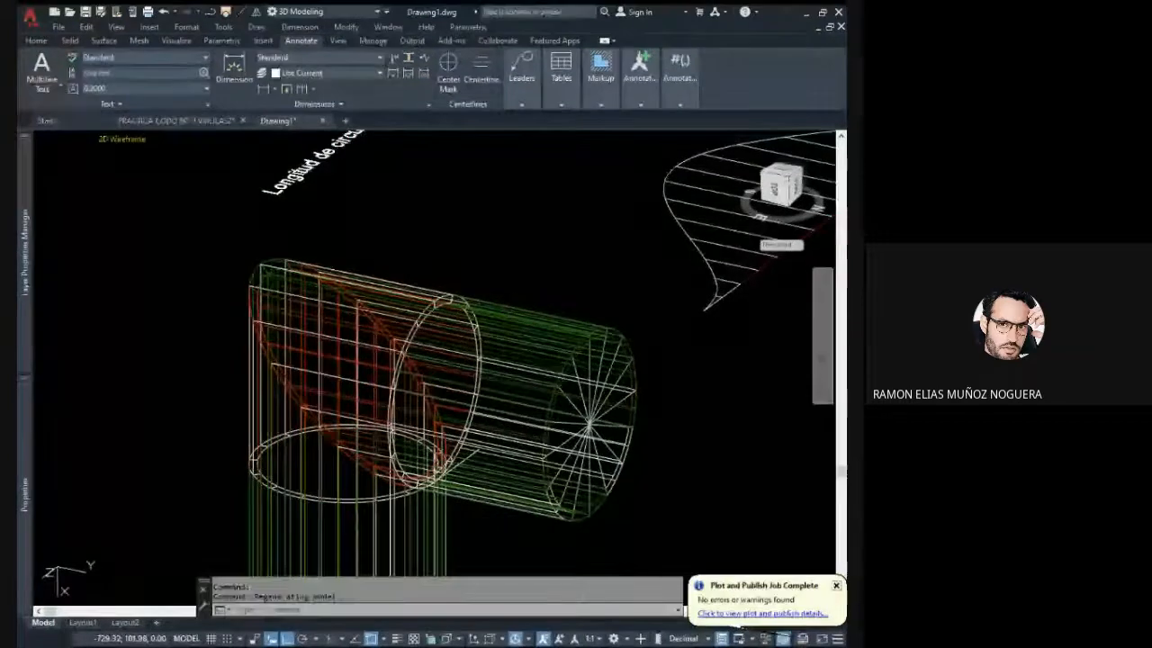
pyautogui.click(162, 212)
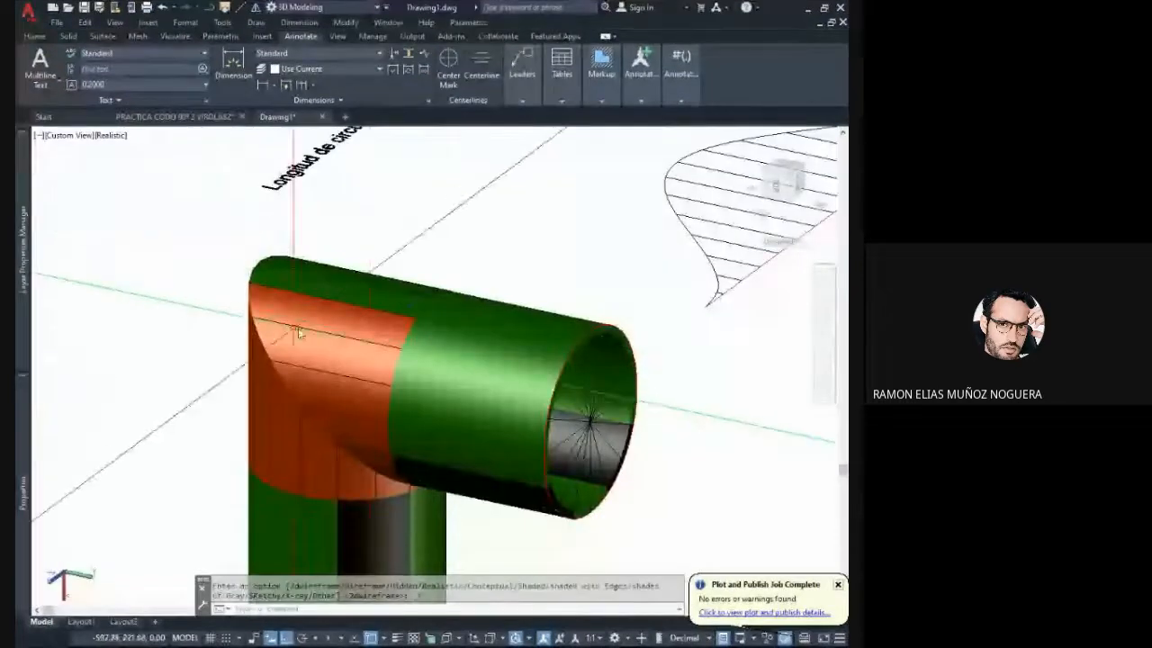
# - Examine the shaded elbow in side view and from an oblique angle beside its flattened development
pyautogui.moveTo(446, 392)
pyautogui.keyDown('shift'); pyautogui.mouseDown(button='middle')
pyautogui.moveTo(260, 321)
pyautogui.moveTo(510, 330)
pyautogui.moveTo(489, 339)
pyautogui.moveTo(478, 327)
pyautogui.moveTo(512, 391)
pyautogui.moveTo(372, 358)
pyautogui.moveTo(224, 370)
pyautogui.moveTo(213, 333)
pyautogui.moveTo(341, 345)
pyautogui.mouseUp(button='middle'); pyautogui.keyUp('shift')
pyautogui.click(774, 185)
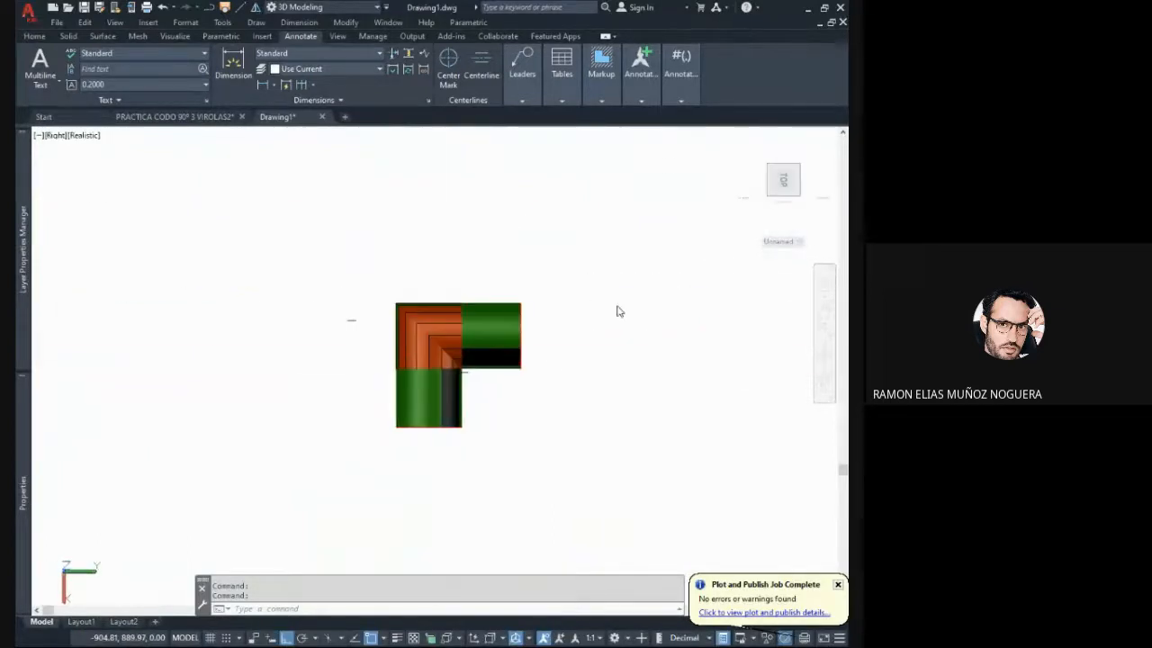
pyautogui.scroll(5, 409, 382)
pyautogui.scroll(-5, 408, 324)
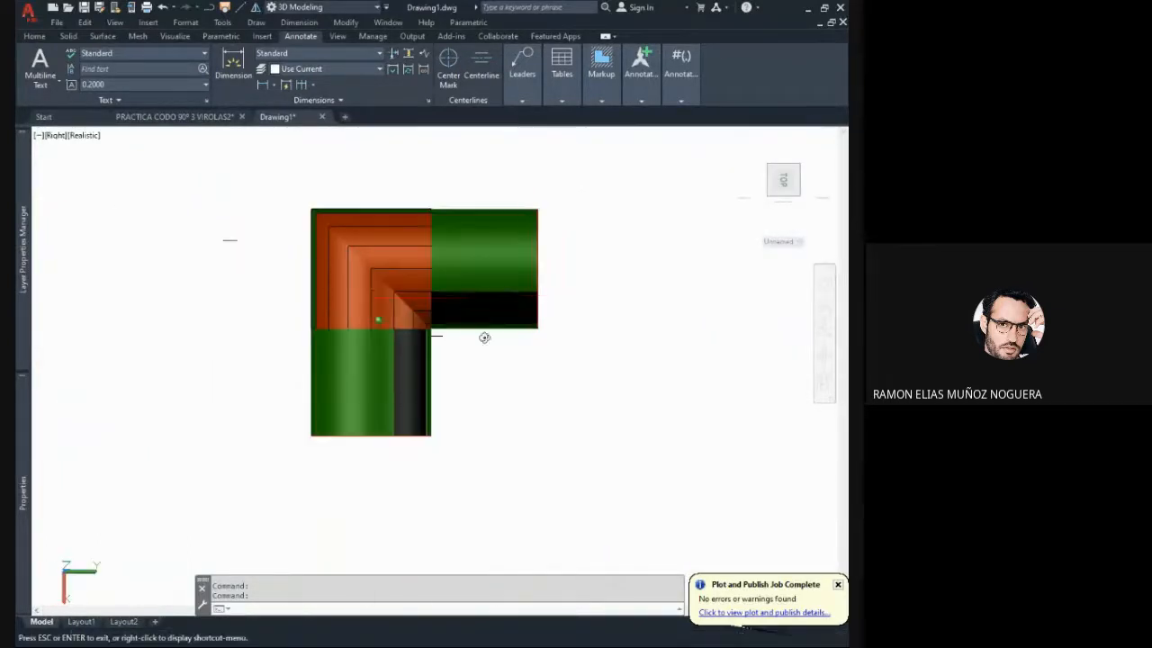
pyautogui.moveTo(483, 334)
pyautogui.keyDown('shift'); pyautogui.mouseDown(button='middle')
pyautogui.moveTo(321, 381)
pyautogui.moveTo(471, 359)
pyautogui.mouseUp(button='middle'); pyautogui.keyUp('shift')
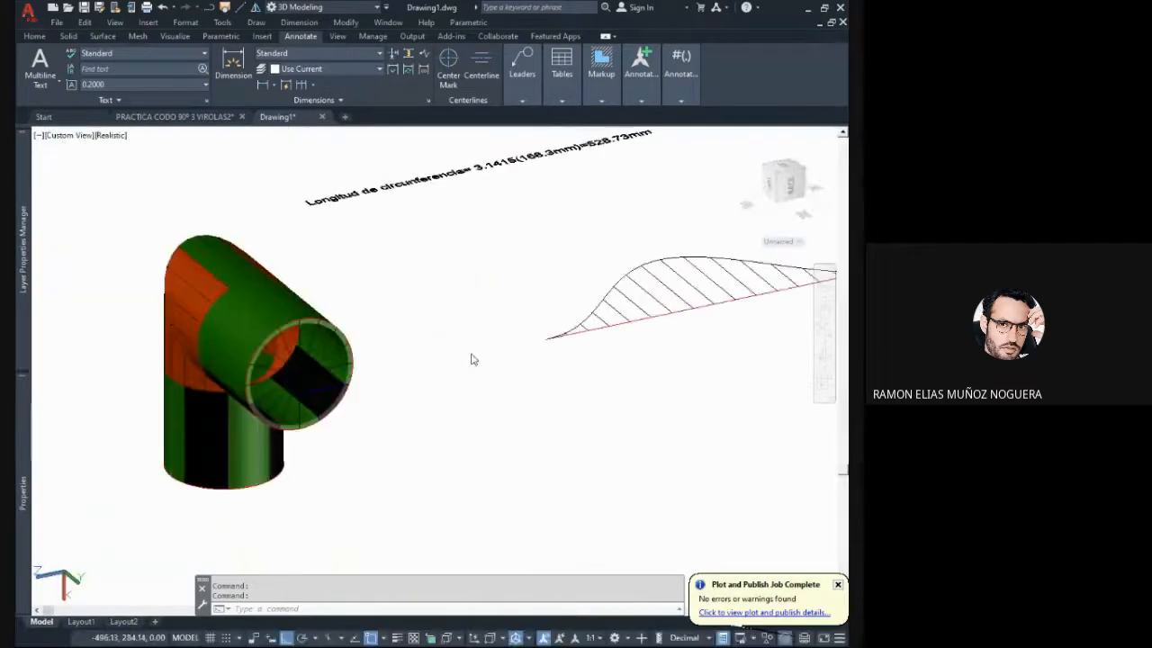
pyautogui.moveTo(403, 340)
pyautogui.mouseDown(button='middle')
pyautogui.moveTo(455, 329)
pyautogui.moveTo(488, 341)
pyautogui.mouseUp(button='middle')
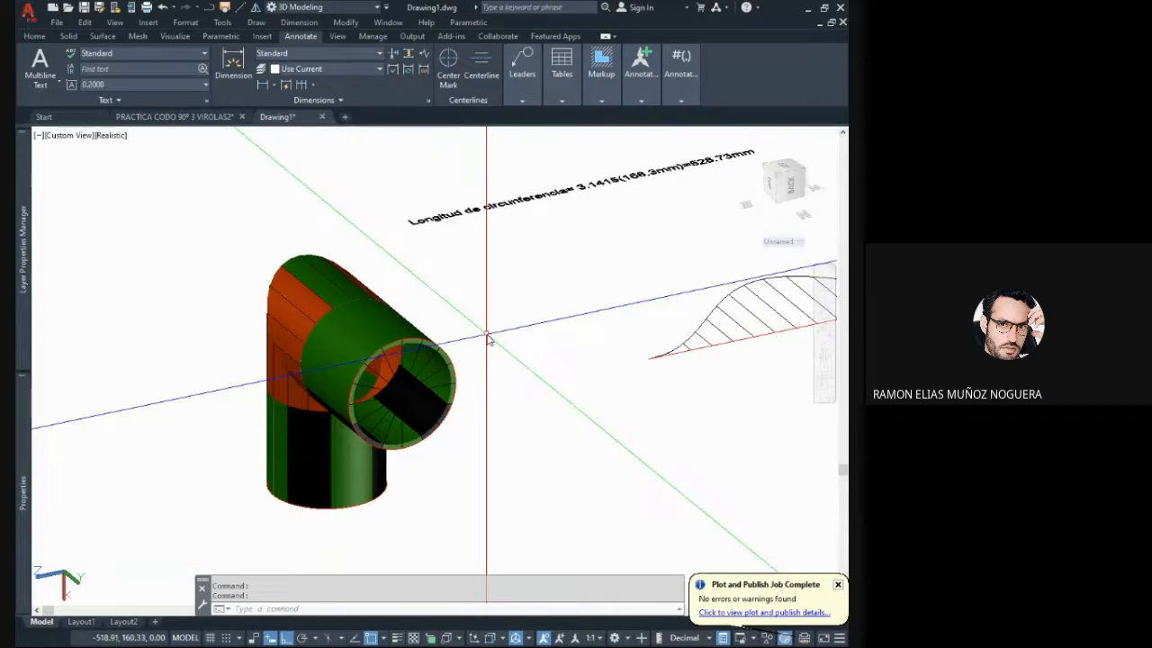
# - Examine the open end of the shaded elbow and the ordinate lines of its flattened development from oblique angles
pyautogui.moveTo(416, 390); pyautogui.dragTo(371, 389, button='middle')
pyautogui.moveTo(517, 366); pyautogui.dragTo(408, 384, button='middle')
pyautogui.moveTo(330, 388)
pyautogui.mouseDown(button='middle')
pyautogui.moveTo(320, 363)
pyautogui.moveTo(375, 378)
pyautogui.moveTo(329, 370)
pyautogui.mouseUp(button='middle')
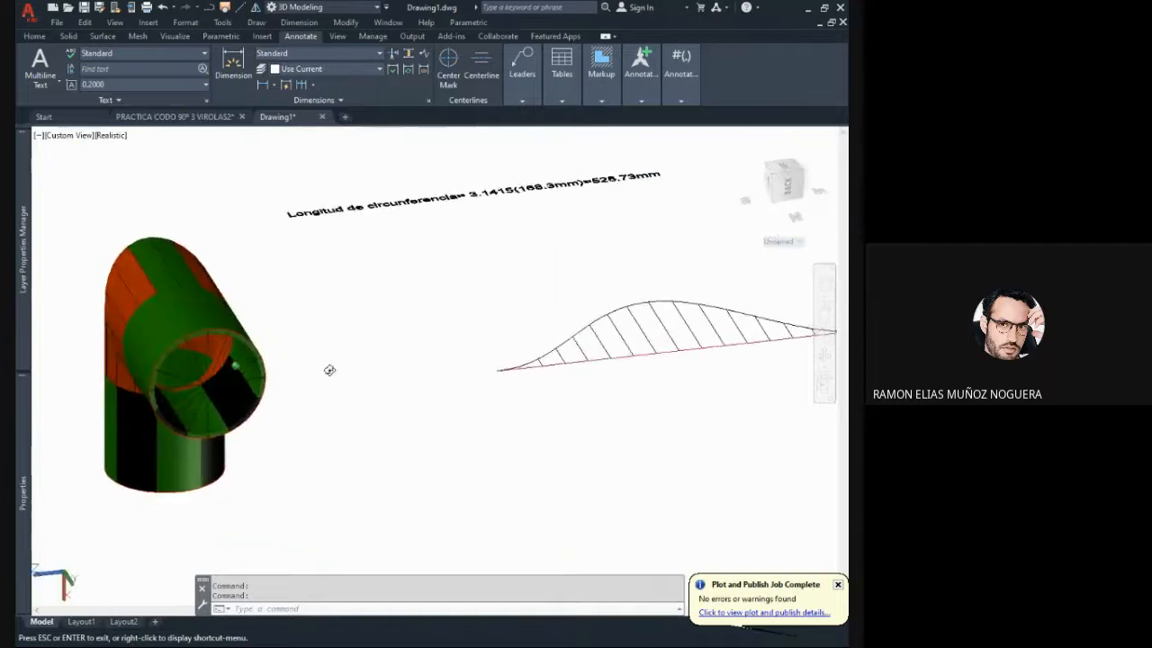
pyautogui.scroll(5, 216, 347)
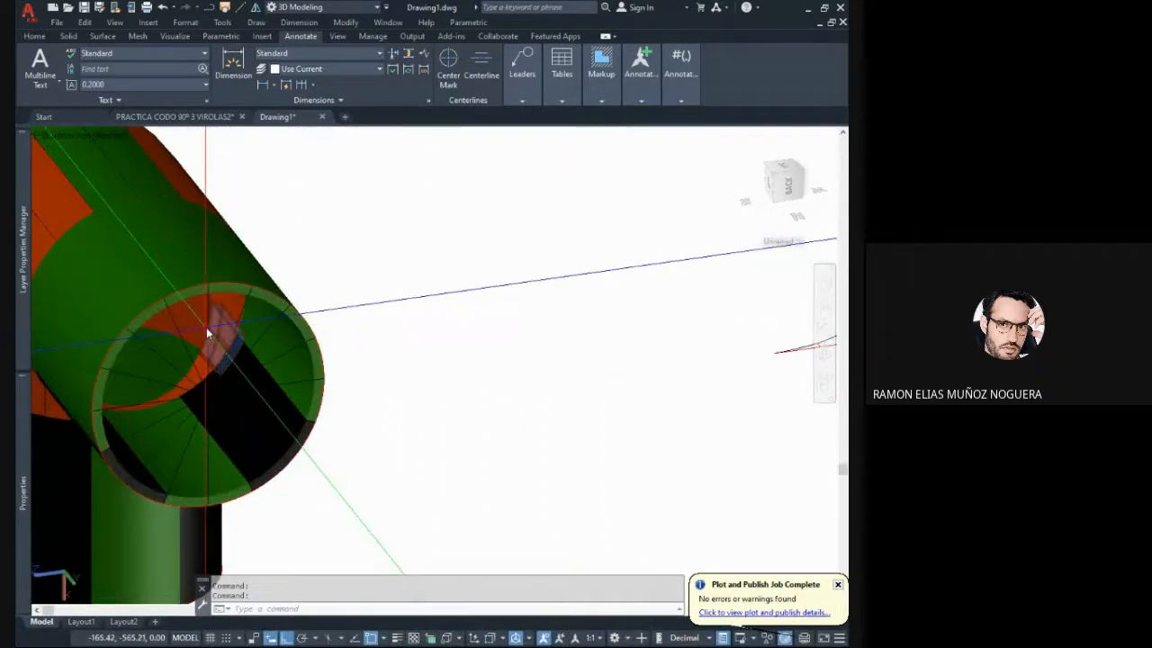
pyautogui.press('Escape')
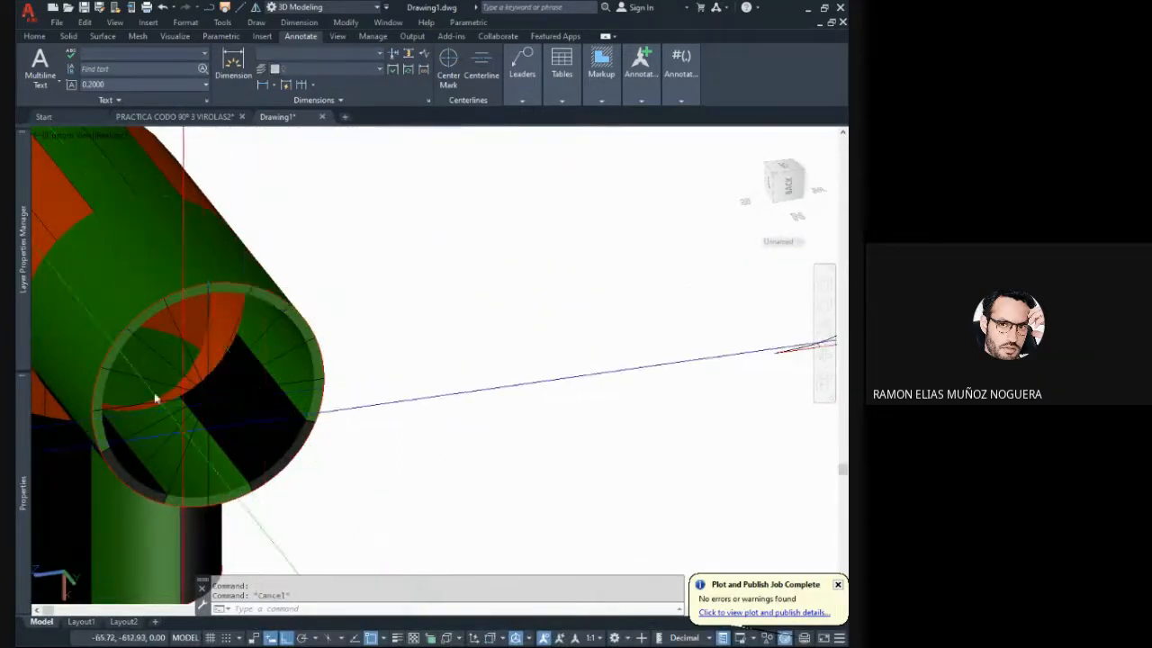
pyautogui.scroll(-5, 213, 352)
pyautogui.moveTo(334, 388); pyautogui.dragTo(308, 398, button='middle')
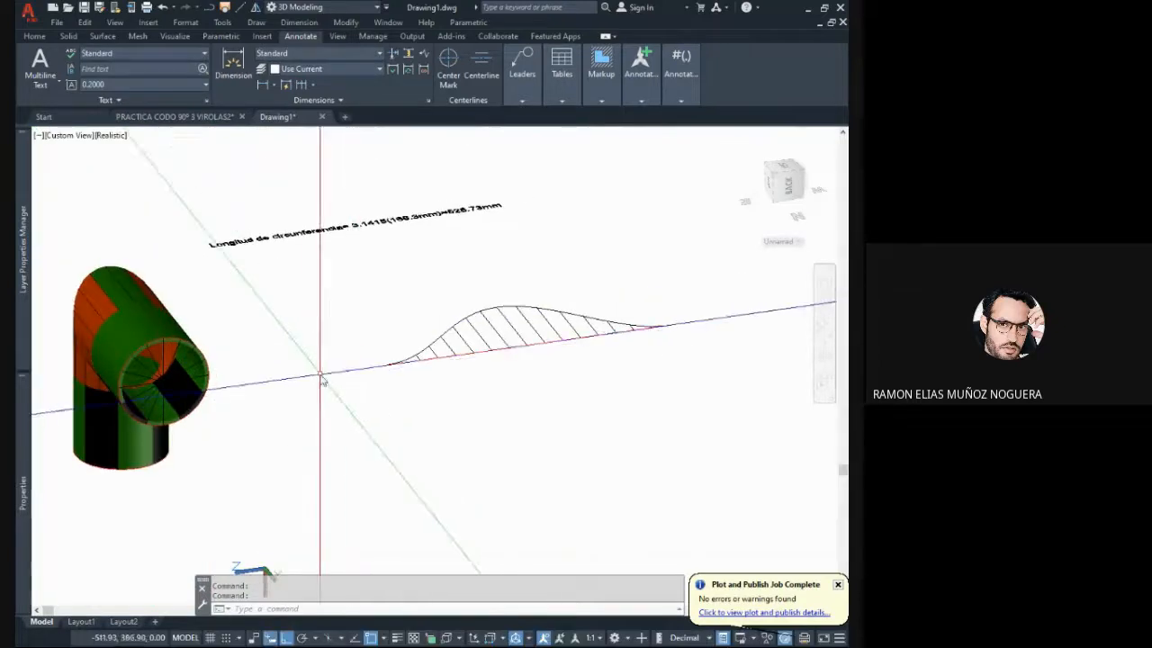
pyautogui.keyDown('shift'); pyautogui.moveTo(456, 347); pyautogui.dragTo(442, 406, button='middle'); pyautogui.keyUp('shift')
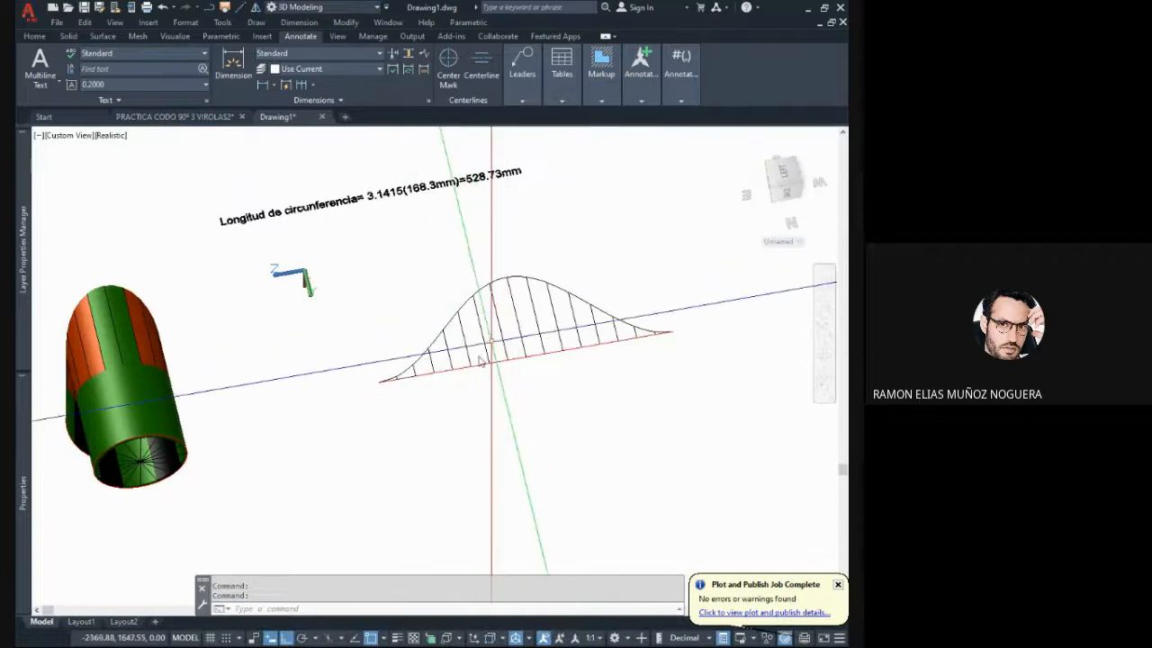
pyautogui.keyDown('shift'); pyautogui.moveTo(481, 360); pyautogui.dragTo(503, 335, button='middle'); pyautogui.keyUp('shift')
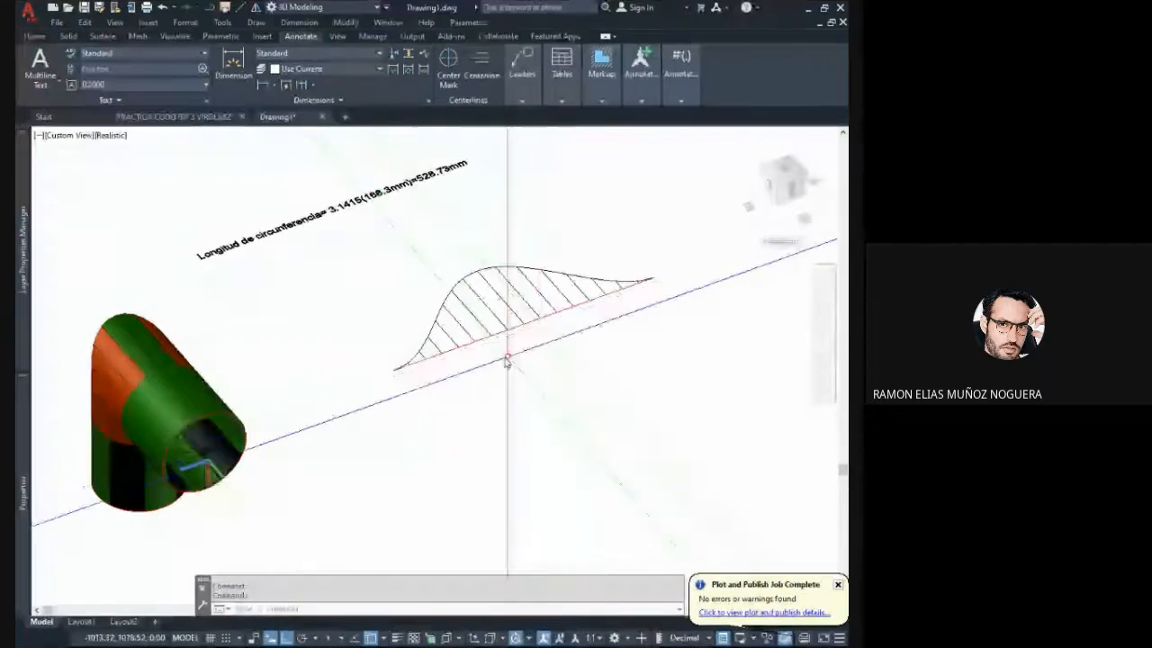
pyautogui.scroll(2, 432, 351)
pyautogui.click(433, 342)
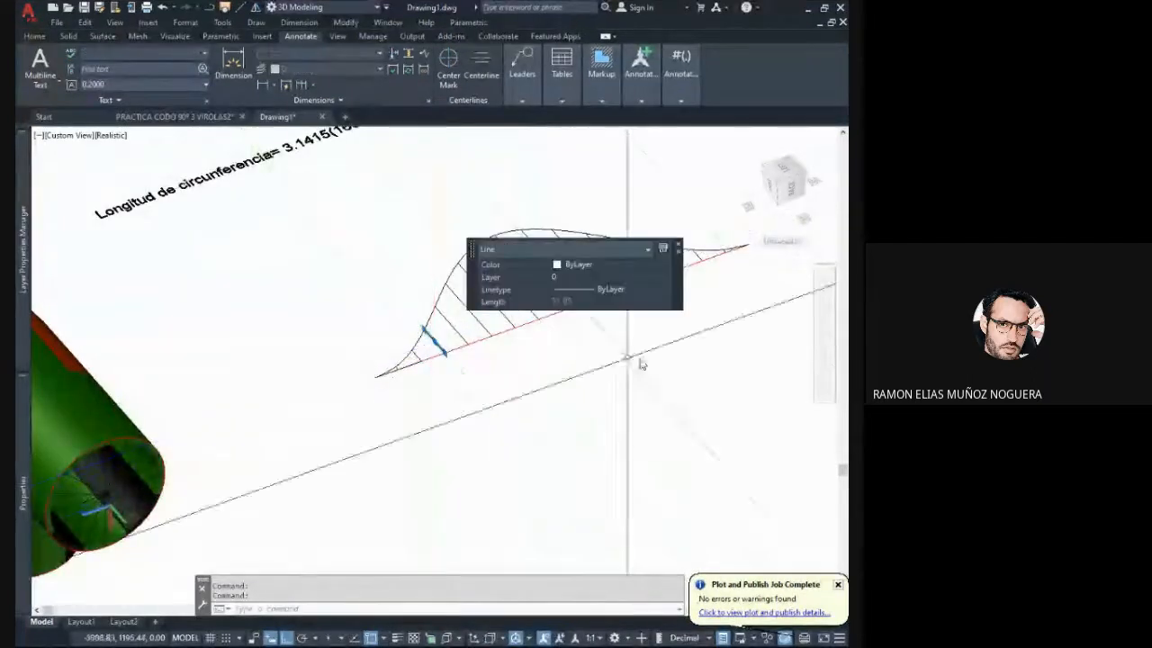
pyautogui.press('Escape')
pyautogui.press('Escape')
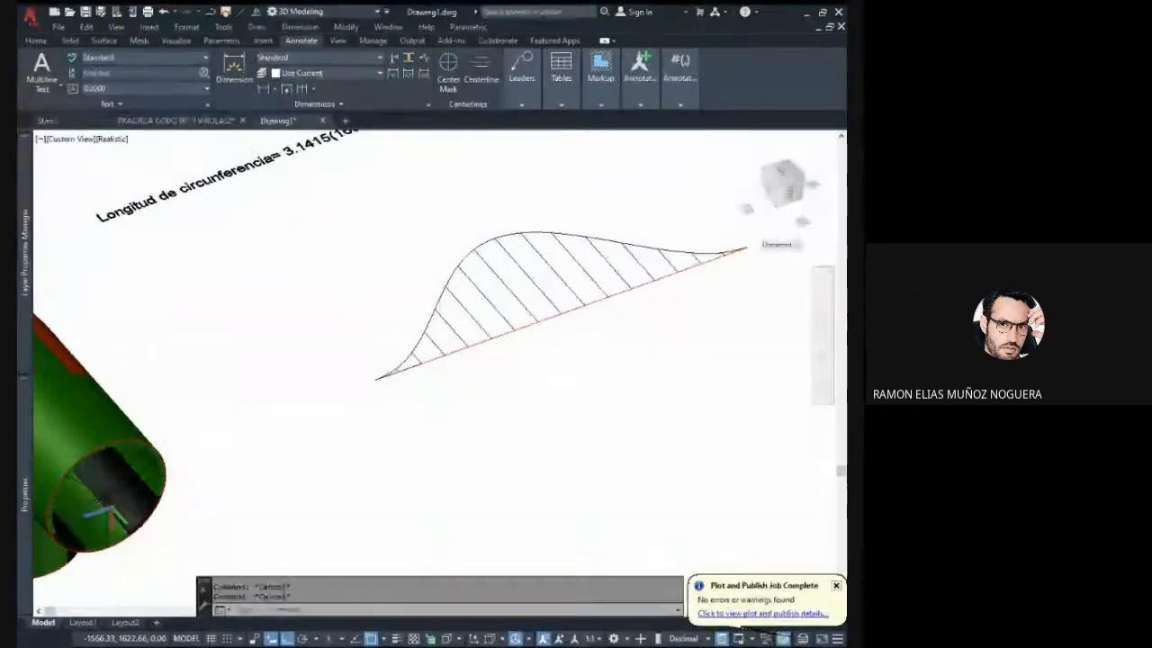
# - Set the UCS back to World and display the flattened development in top view
pyautogui.click(800, 243)
pyautogui.click(791, 258)
pyautogui.click(507, 309)
pyautogui.click(497, 311)
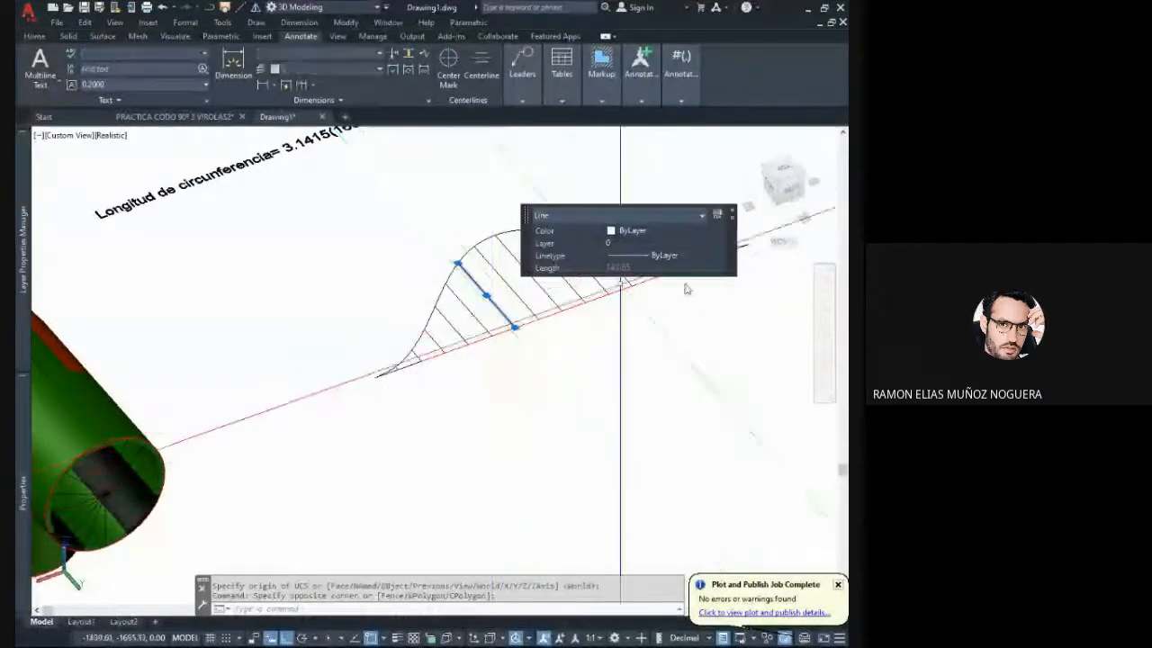
pyautogui.click(782, 172)
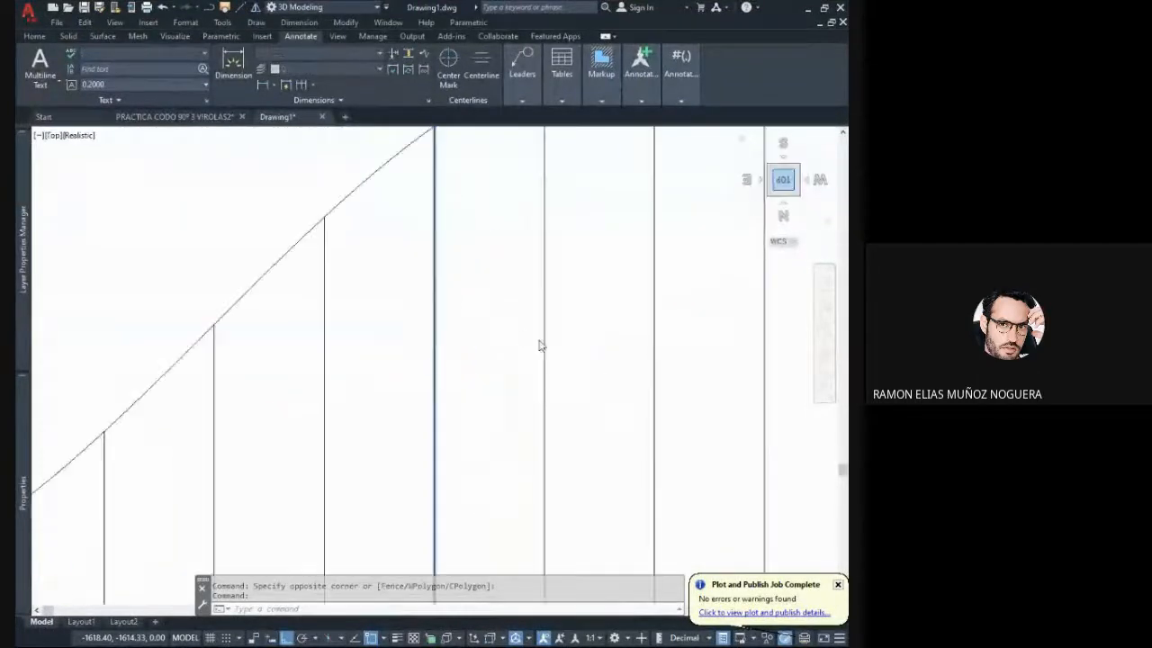
pyautogui.press('Escape')
pyautogui.press('Escape')
pyautogui.scroll(-8, 465, 325)
pyautogui.scroll(3, 470, 371)
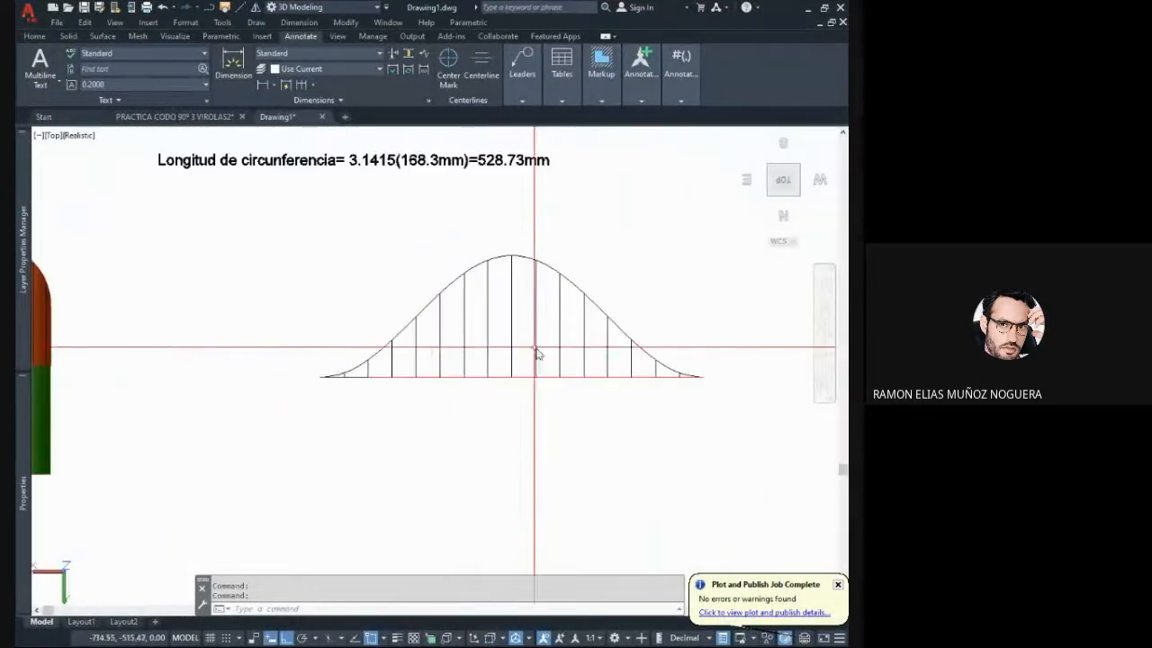
# - Examine the shaded 90° elbow from opposite oblique sides, including its open end and the joint between both pipes
pyautogui.moveTo(486, 352); pyautogui.dragTo(554, 333, button='middle')
pyautogui.scroll(-2, 552, 333)
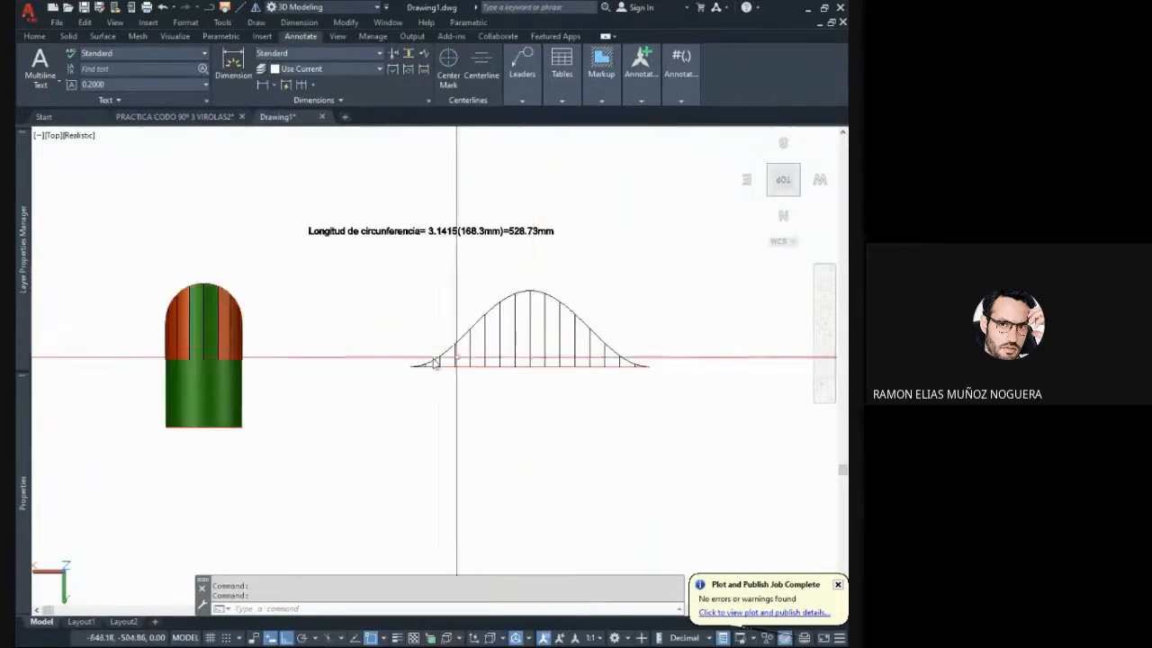
pyautogui.keyDown('shift'); pyautogui.moveTo(315, 342); pyautogui.dragTo(373, 298, button='middle'); pyautogui.keyUp('shift')
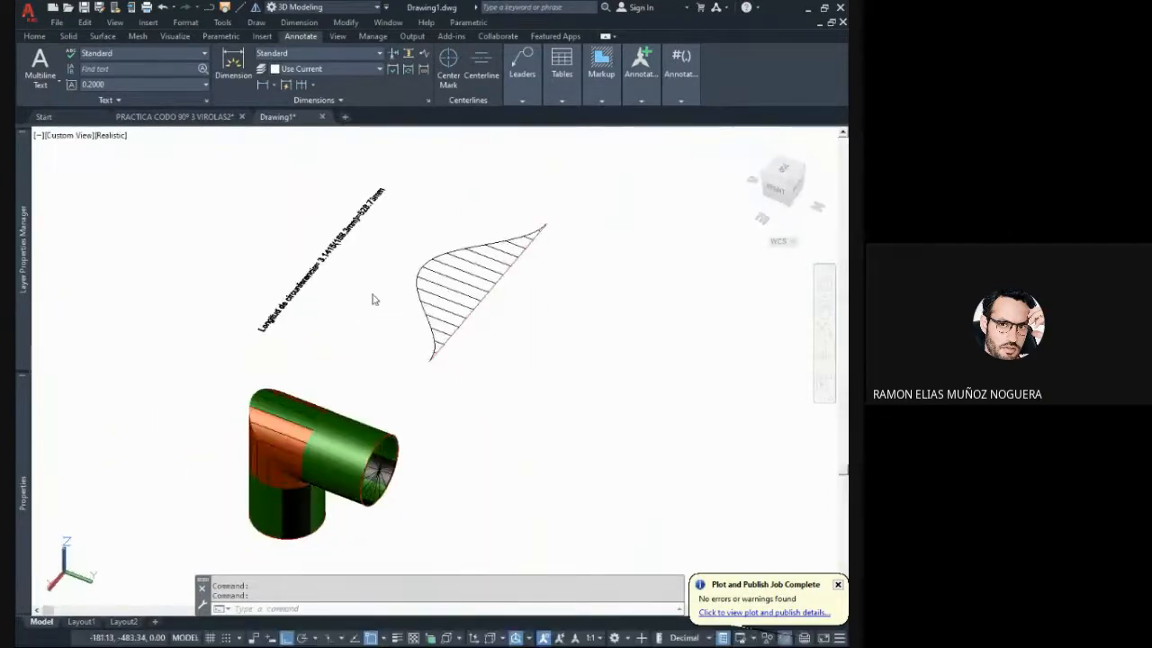
pyautogui.moveTo(302, 439); pyautogui.dragTo(304, 378, button='middle')
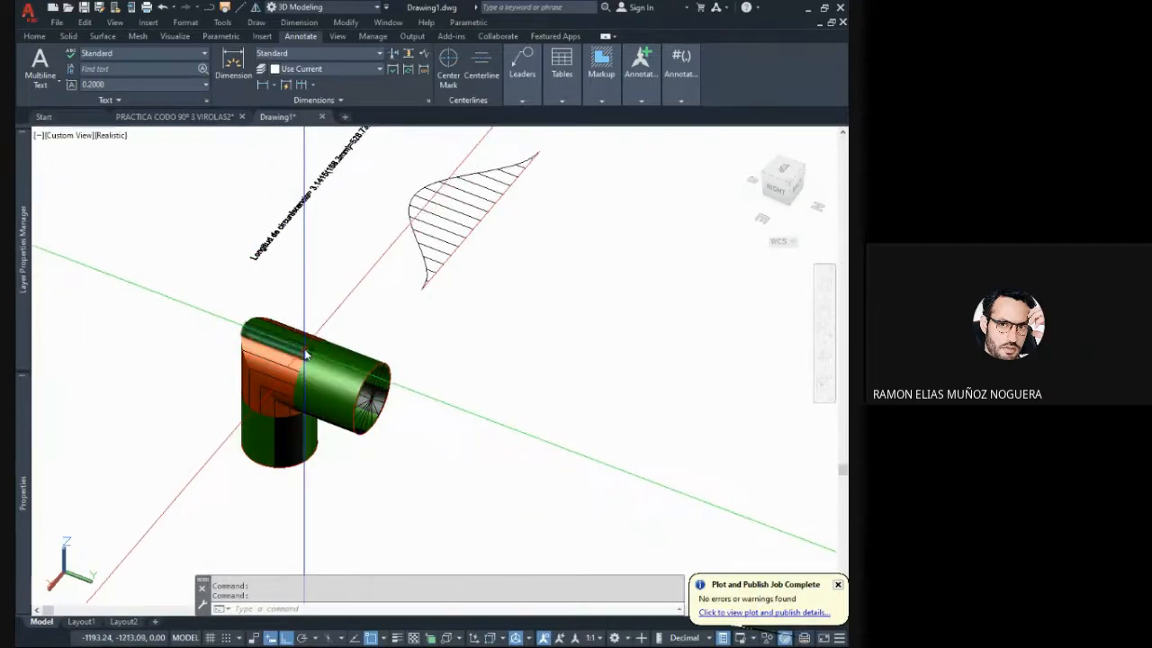
pyautogui.moveTo(291, 372); pyautogui.dragTo(296, 343, button='middle')
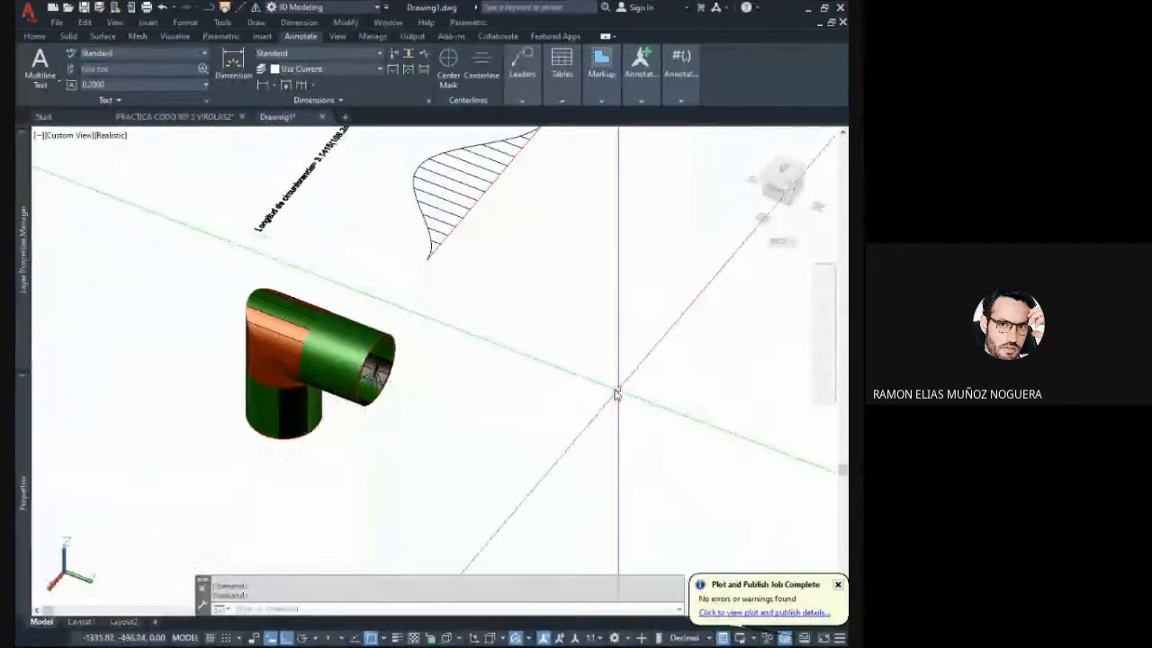
pyautogui.moveTo(569, 419); pyautogui.dragTo(536, 438, button='middle')
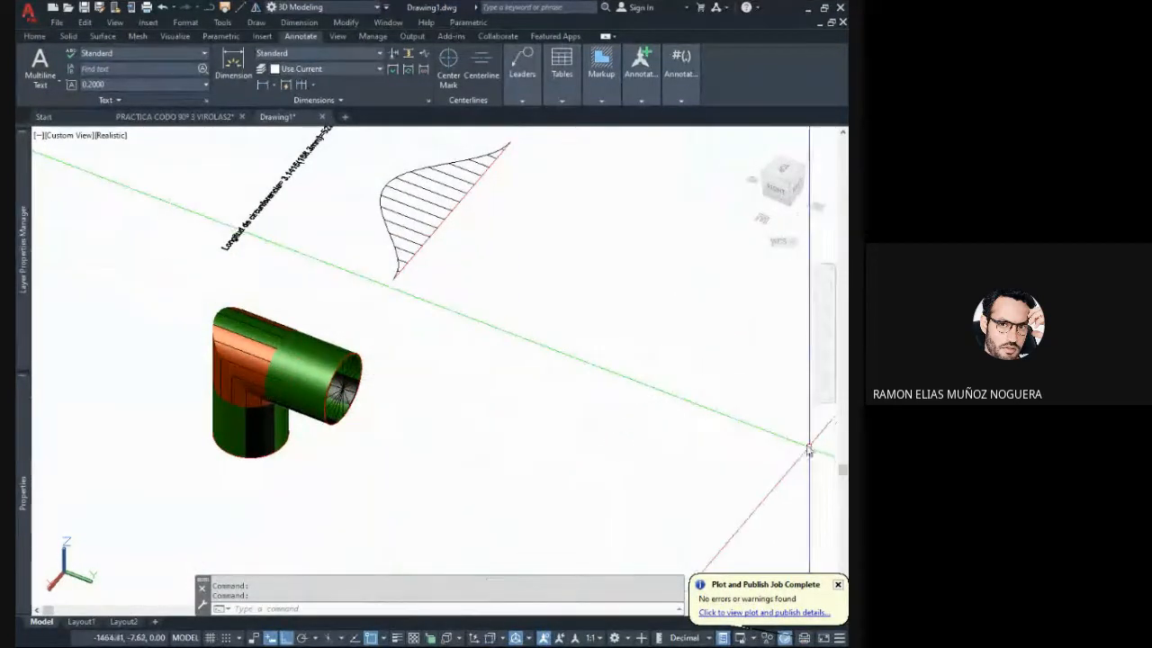
pyautogui.keyDown('shift'); pyautogui.moveTo(705, 416); pyautogui.dragTo(696, 417, button='middle'); pyautogui.keyUp('shift')
pyautogui.moveTo(438, 385); pyautogui.dragTo(468, 372, button='middle')
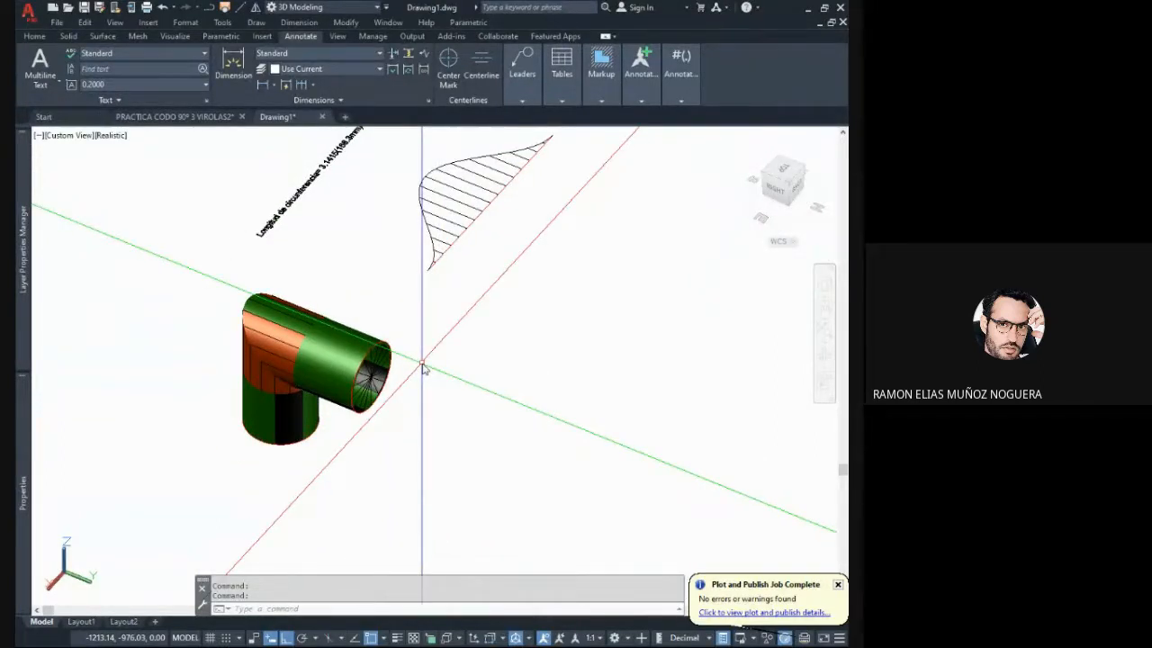
pyautogui.moveTo(486, 313); pyautogui.dragTo(474, 335, button='middle')
pyautogui.moveTo(441, 373)
pyautogui.keyDown('shift'); pyautogui.mouseDown(button='middle')
pyautogui.moveTo(519, 365)
pyautogui.moveTo(412, 374)
pyautogui.moveTo(473, 347)
pyautogui.mouseUp(button='middle'); pyautogui.keyUp('shift')
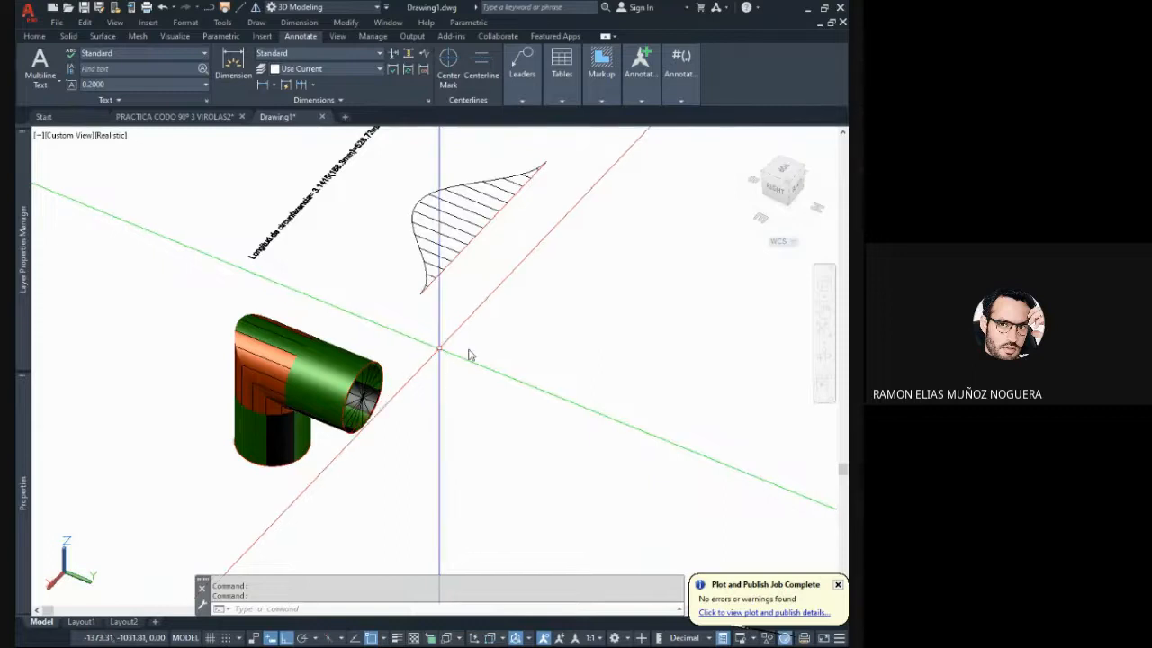
pyautogui.keyDown('shift'); pyautogui.moveTo(475, 324); pyautogui.dragTo(484, 342, button='middle'); pyautogui.keyUp('shift')
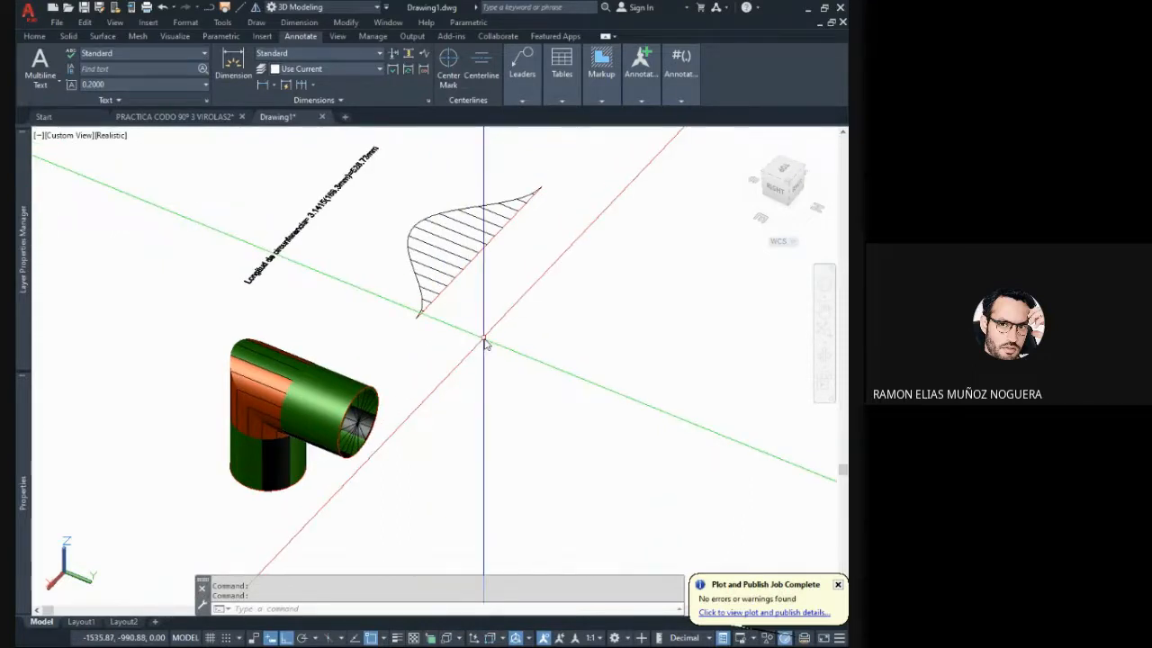
pyautogui.moveTo(357, 454); pyautogui.dragTo(402, 452, button='middle')
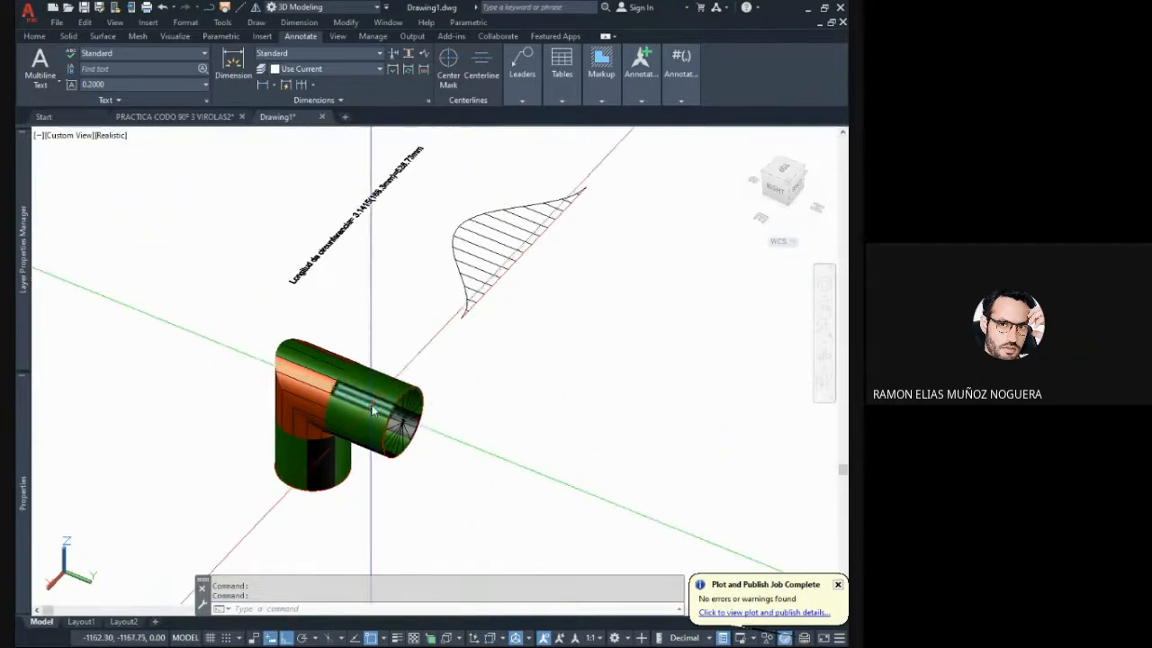
pyautogui.scroll(2, 372, 410)
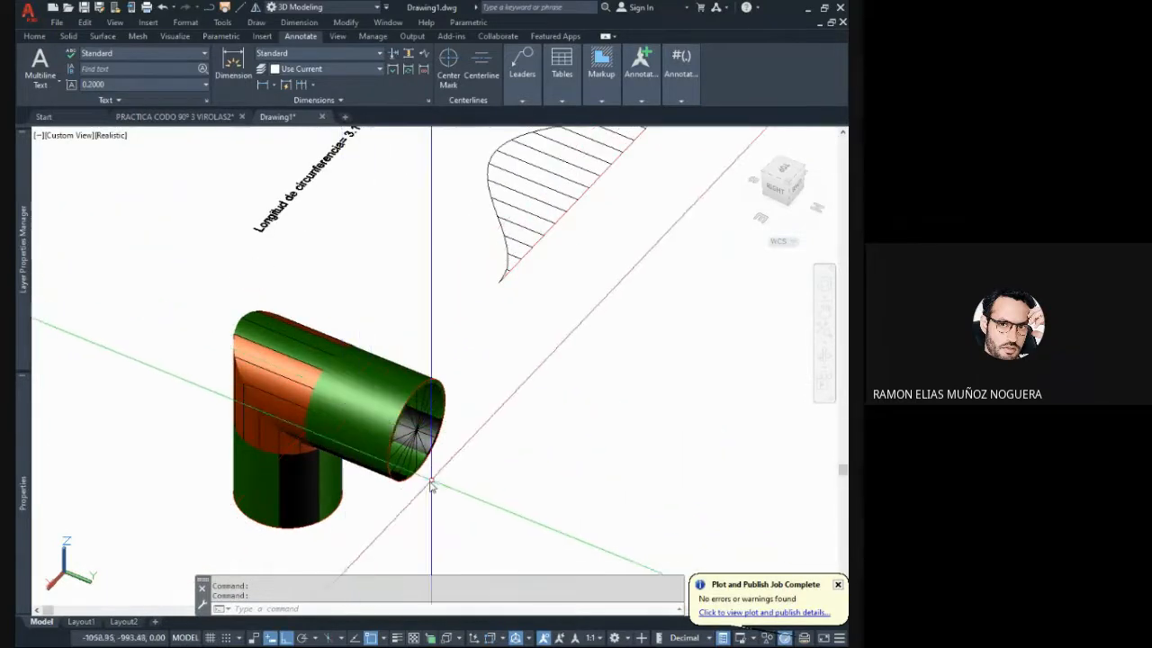
pyautogui.press('Escape')
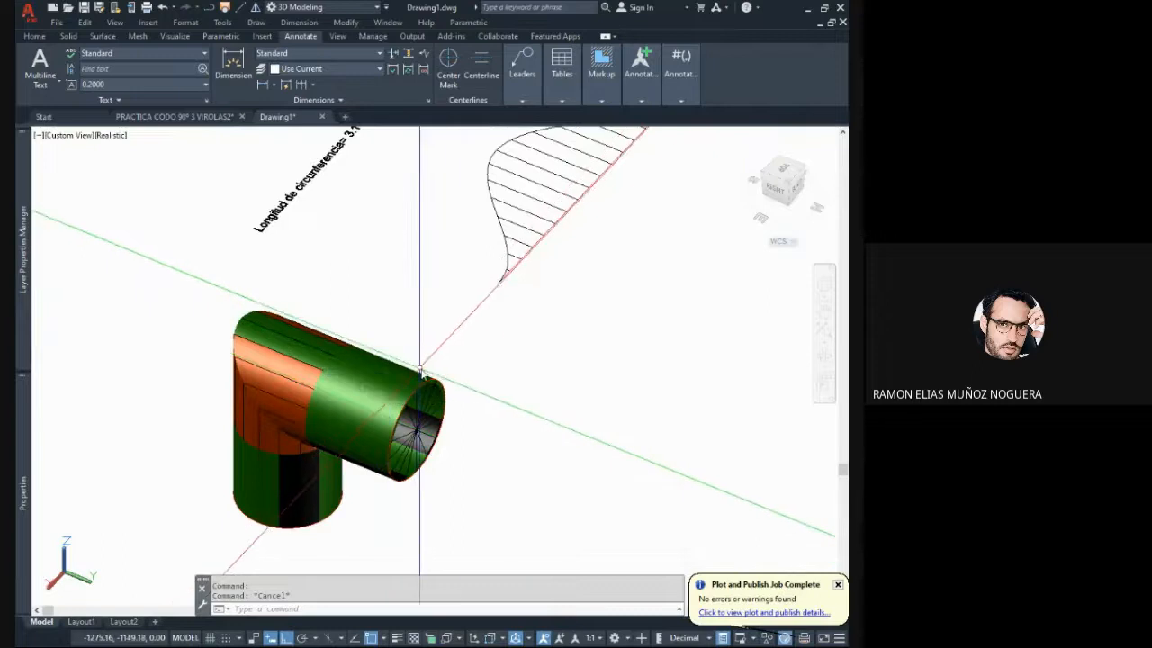
pyautogui.moveTo(454, 405)
pyautogui.keyDown('shift'); pyautogui.mouseDown(button='middle')
pyautogui.moveTo(431, 409)
pyautogui.moveTo(478, 404)
pyautogui.mouseUp(button='middle'); pyautogui.keyUp('shift')
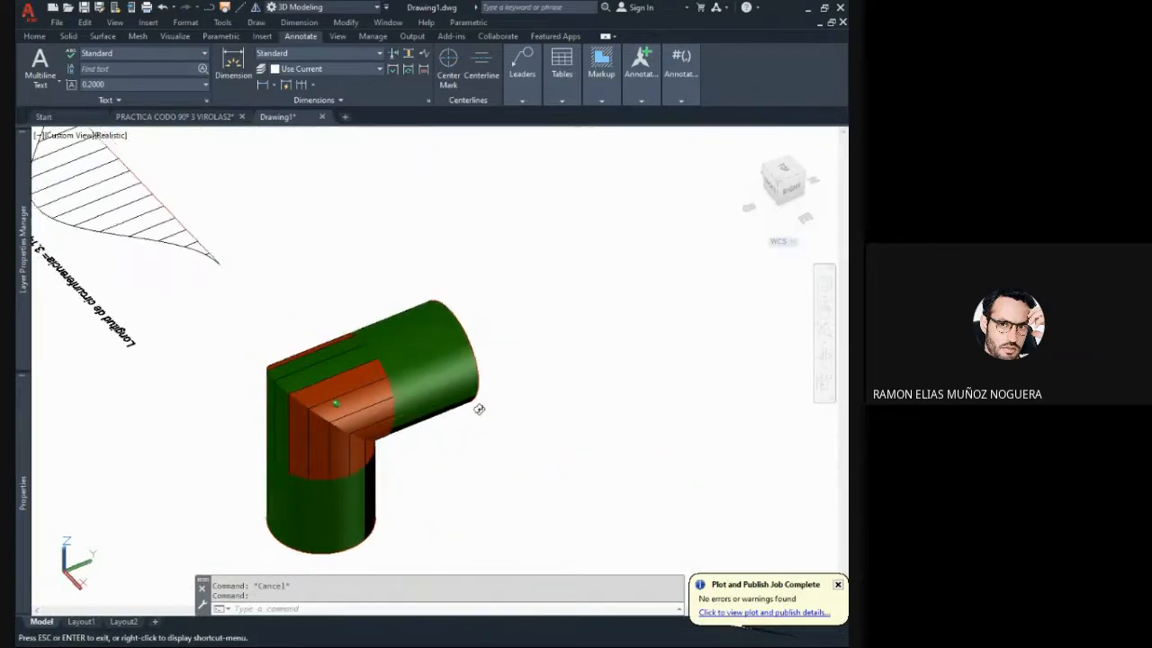
pyautogui.scroll(-2, 429, 412)
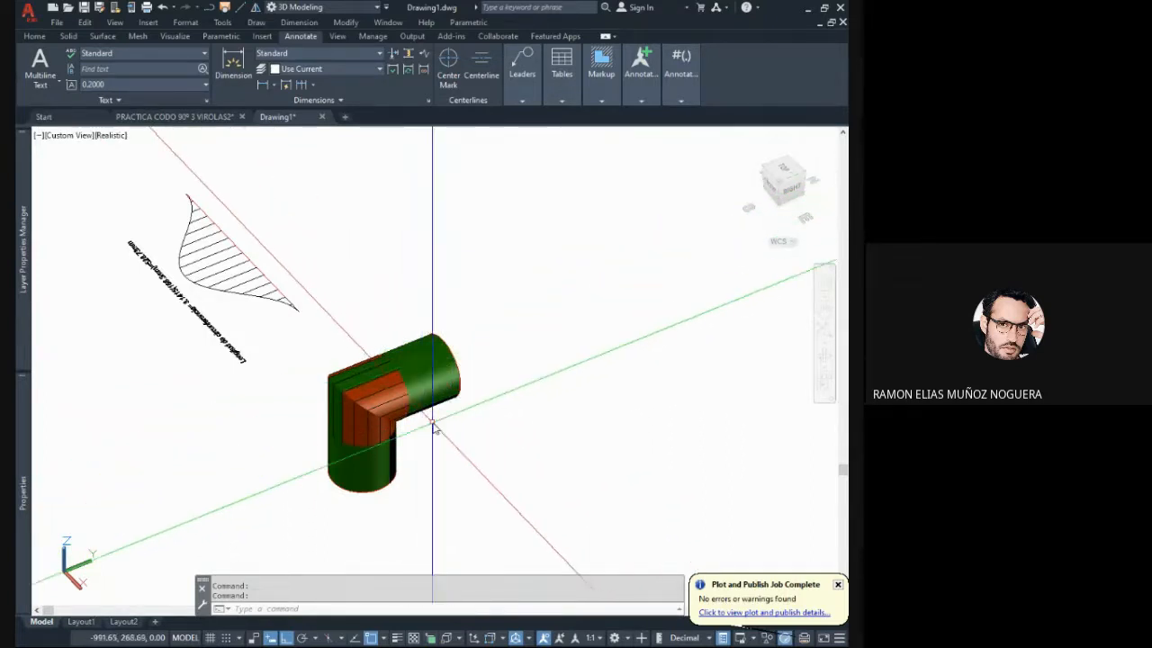
# - Examine the flattened development's curve, base line and ordinate lines up close in top view
pyautogui.keyDown('shift'); pyautogui.moveTo(309, 321); pyautogui.dragTo(108, 353, button='middle'); pyautogui.keyUp('shift')
pyautogui.moveTo(723, 421); pyautogui.dragTo(554, 414, button='middle')
pyautogui.scroll(2, 552, 414)
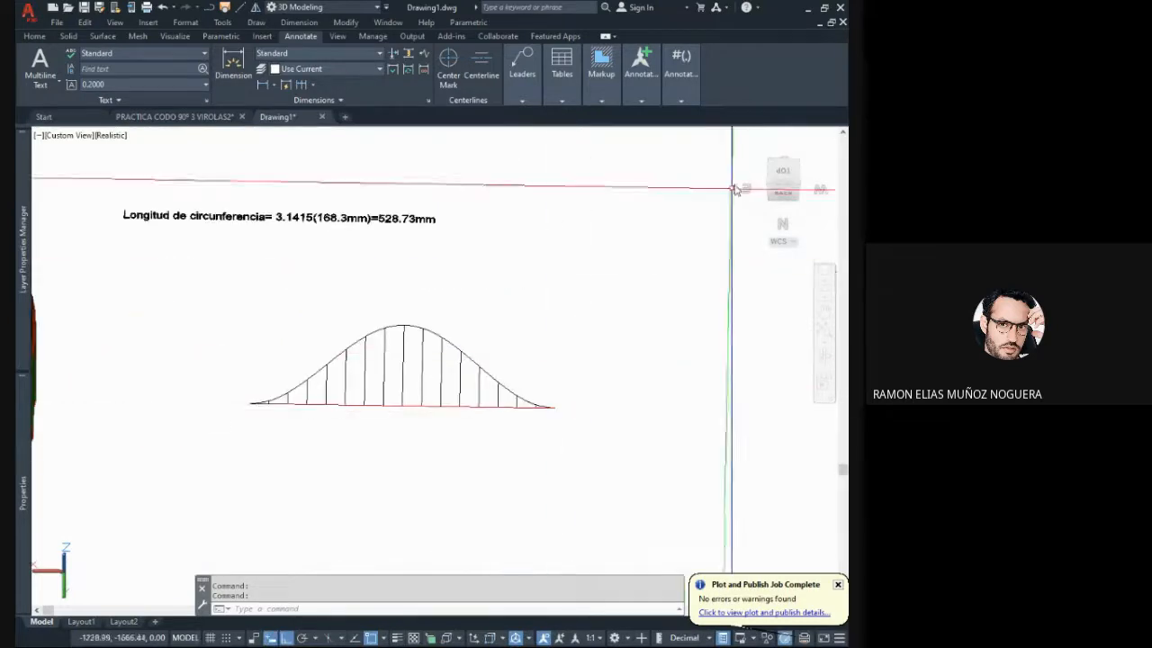
pyautogui.click(779, 177)
pyautogui.scroll(3, 538, 385)
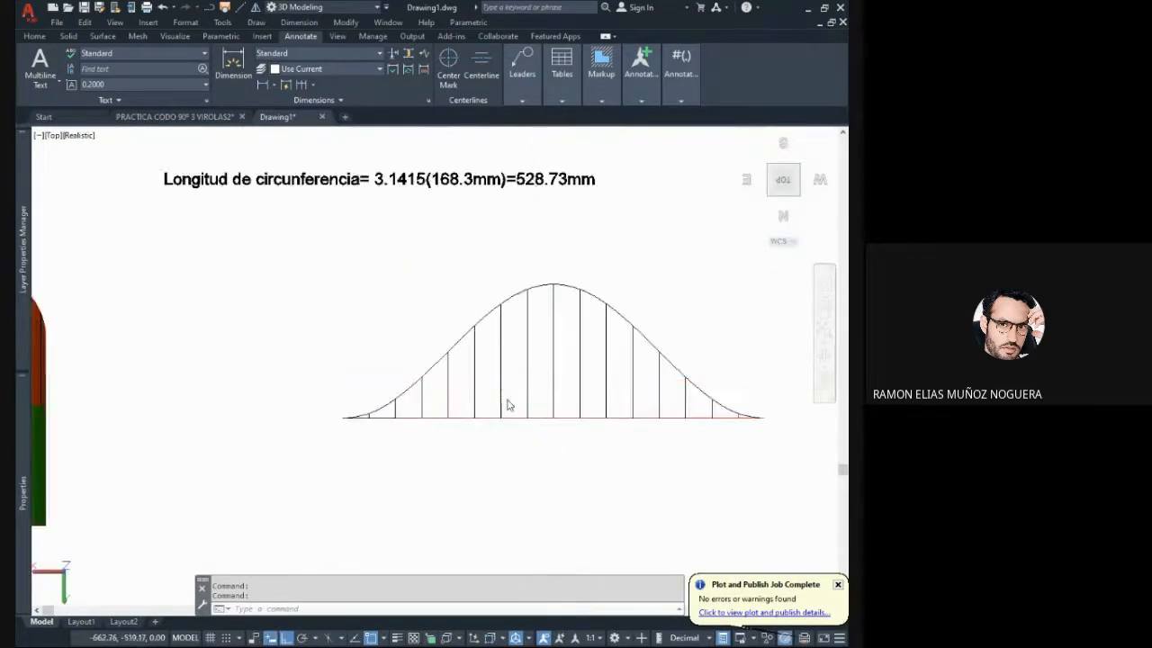
pyautogui.moveTo(506, 404); pyautogui.dragTo(383, 469, button='middle')
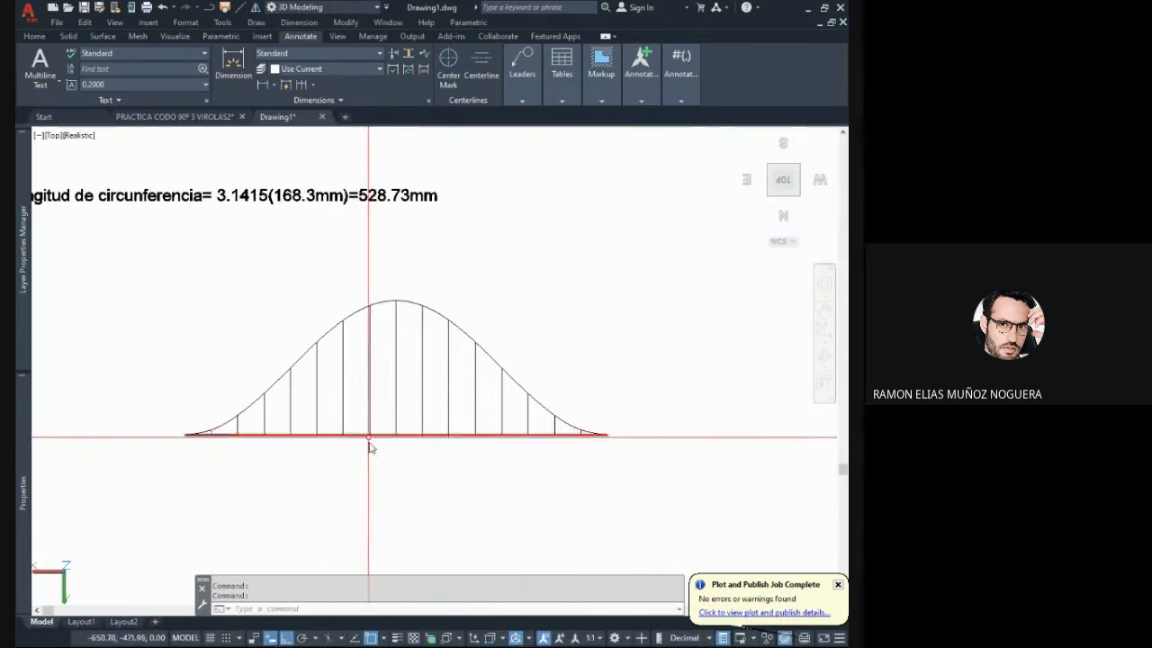
pyautogui.scroll(2, 393, 436)
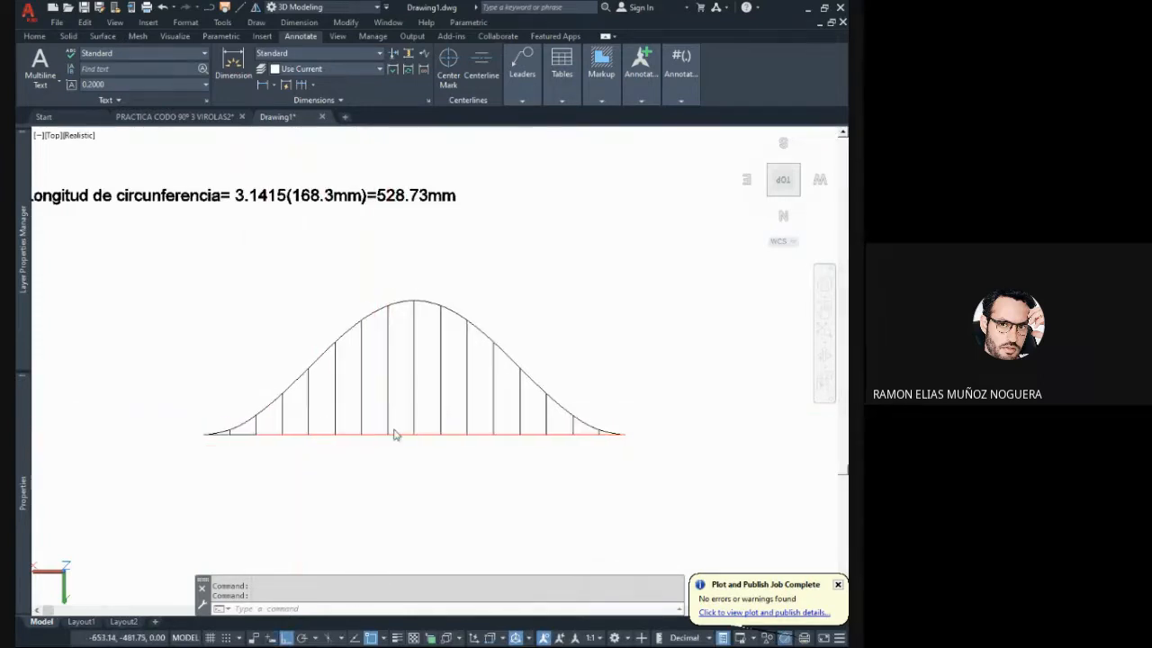
pyautogui.moveTo(382, 444); pyautogui.dragTo(359, 437, button='middle')
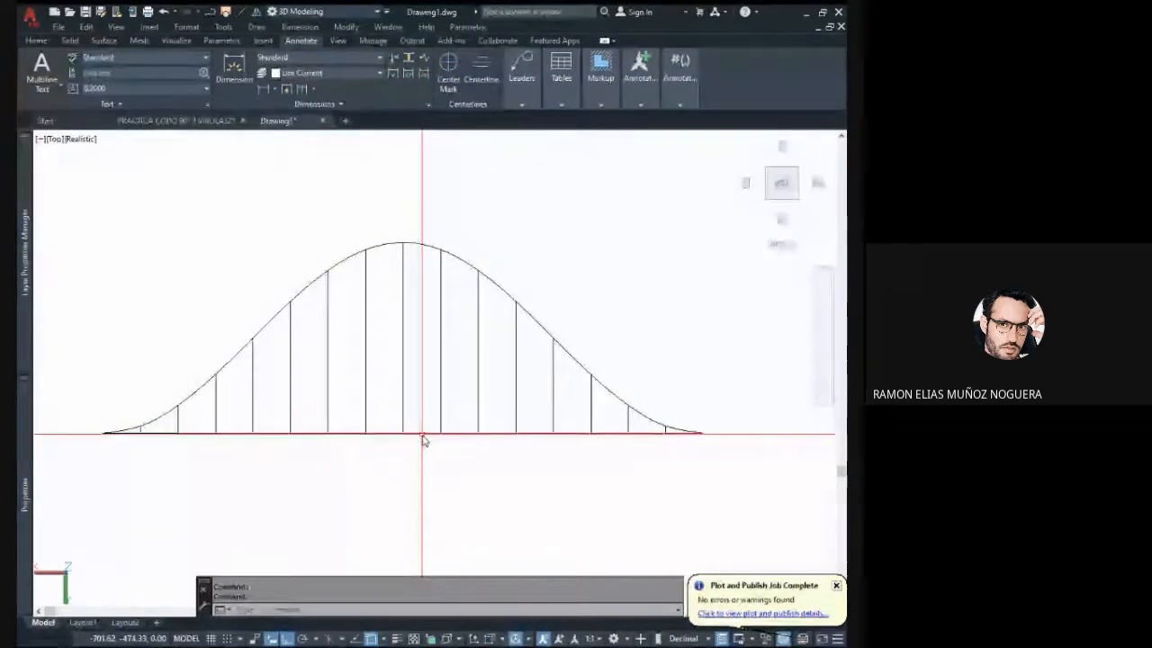
pyautogui.moveTo(422, 434); pyautogui.dragTo(391, 410, button='middle')
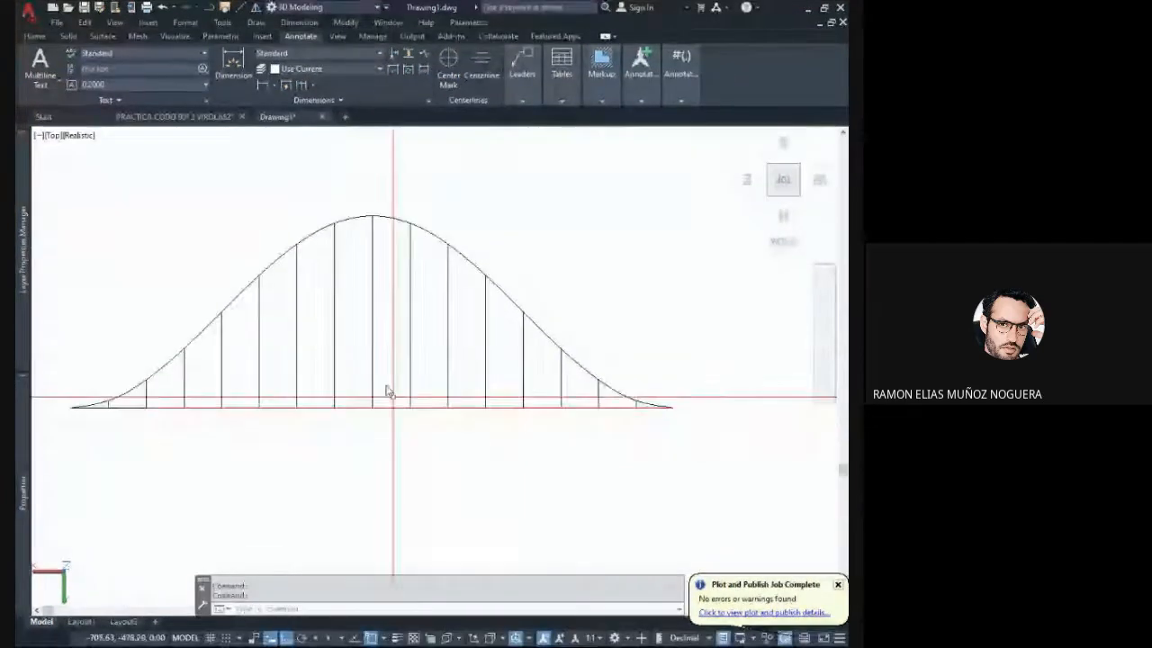
pyautogui.moveTo(328, 336); pyautogui.dragTo(369, 376, button='middle')
pyautogui.click(383, 306)
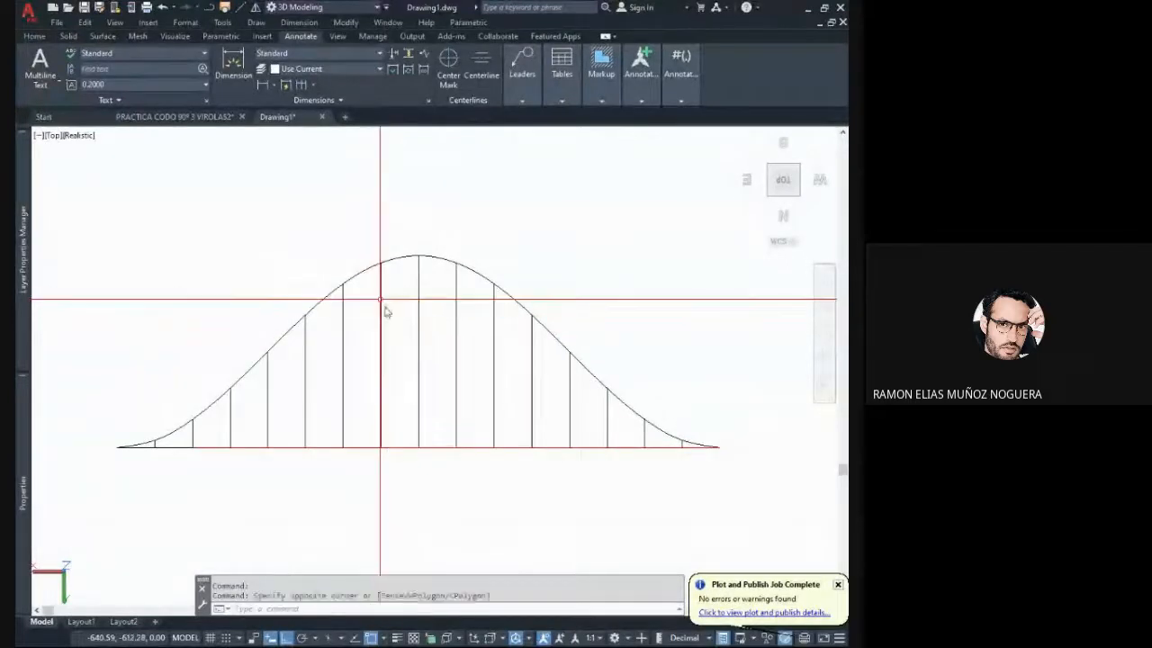
pyautogui.press('Escape')
pyautogui.press('Escape')
# - View the whole elbow beside its flattened development in an oblique 3D view
pyautogui.scroll(-2, 378, 283)
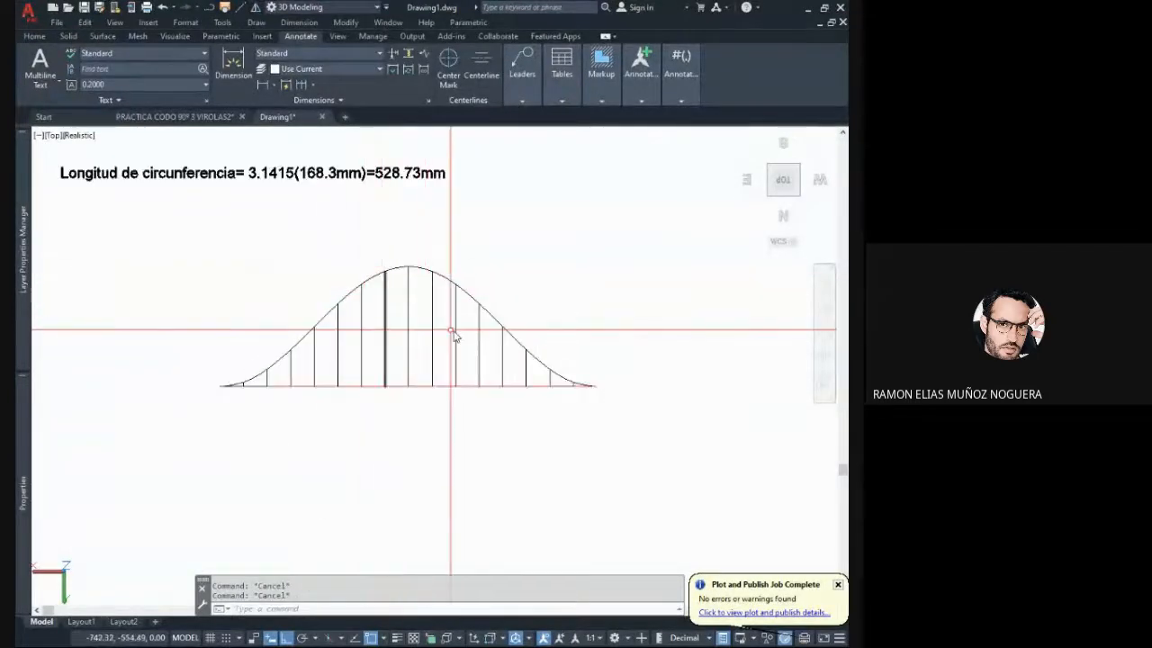
pyautogui.moveTo(453, 326); pyautogui.dragTo(501, 333, button='middle')
pyautogui.scroll(-2, 487, 356)
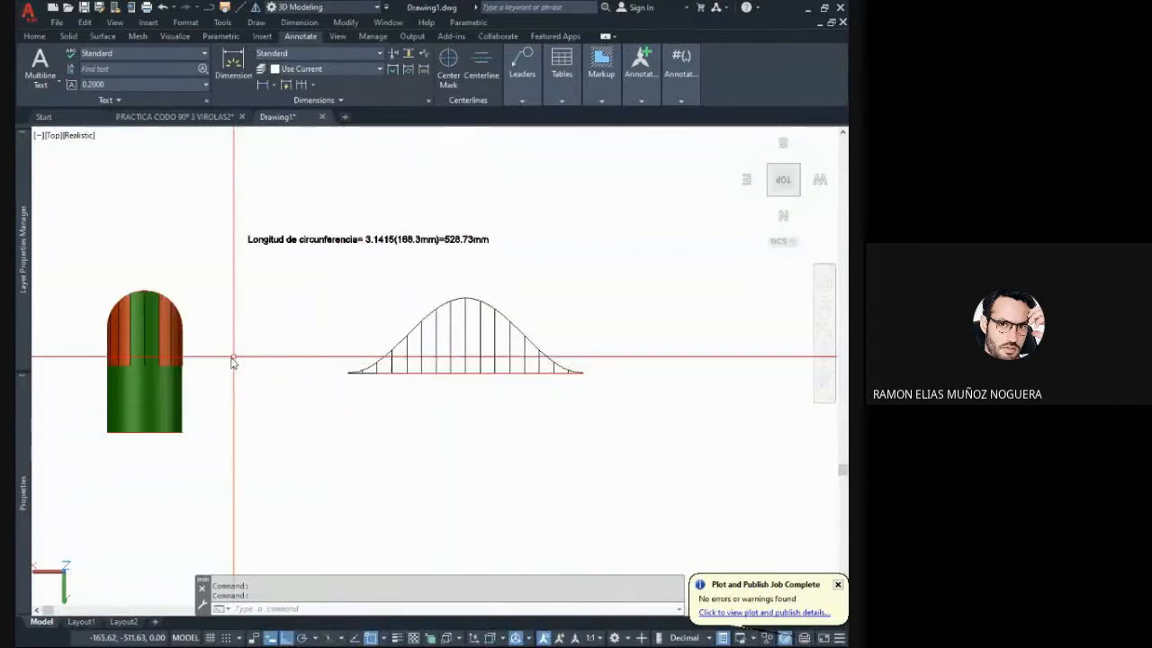
pyautogui.keyDown('shift'); pyautogui.moveTo(231, 354); pyautogui.dragTo(185, 230, button='middle'); pyautogui.keyUp('shift')
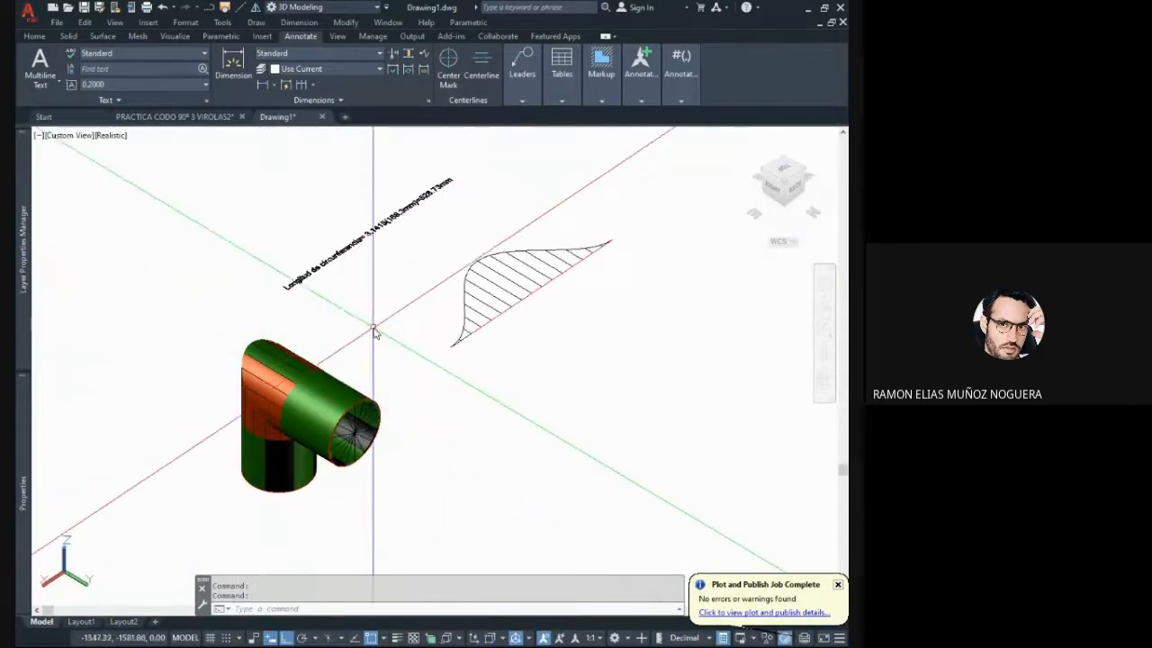
pyautogui.moveTo(365, 386); pyautogui.dragTo(270, 349, button='middle')
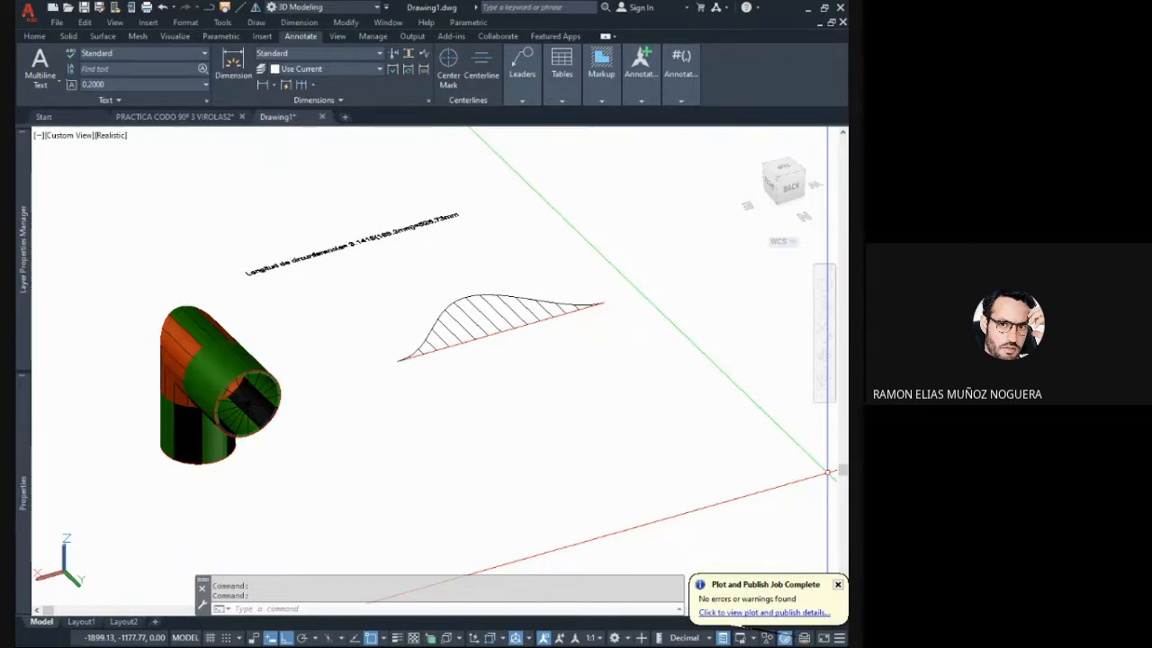
# - Examine the flattened development's ordinates, base line and circumference note in top view
pyautogui.click(478, 342)
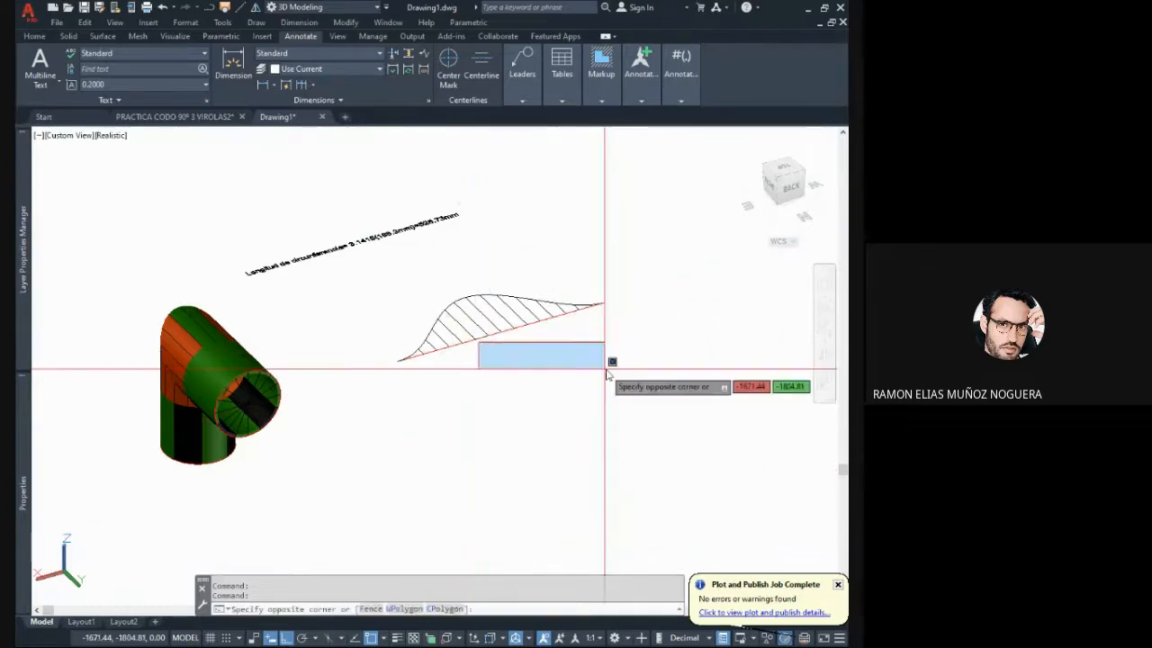
pyautogui.press('Escape')
pyautogui.press('Escape')
pyautogui.click(790, 179)
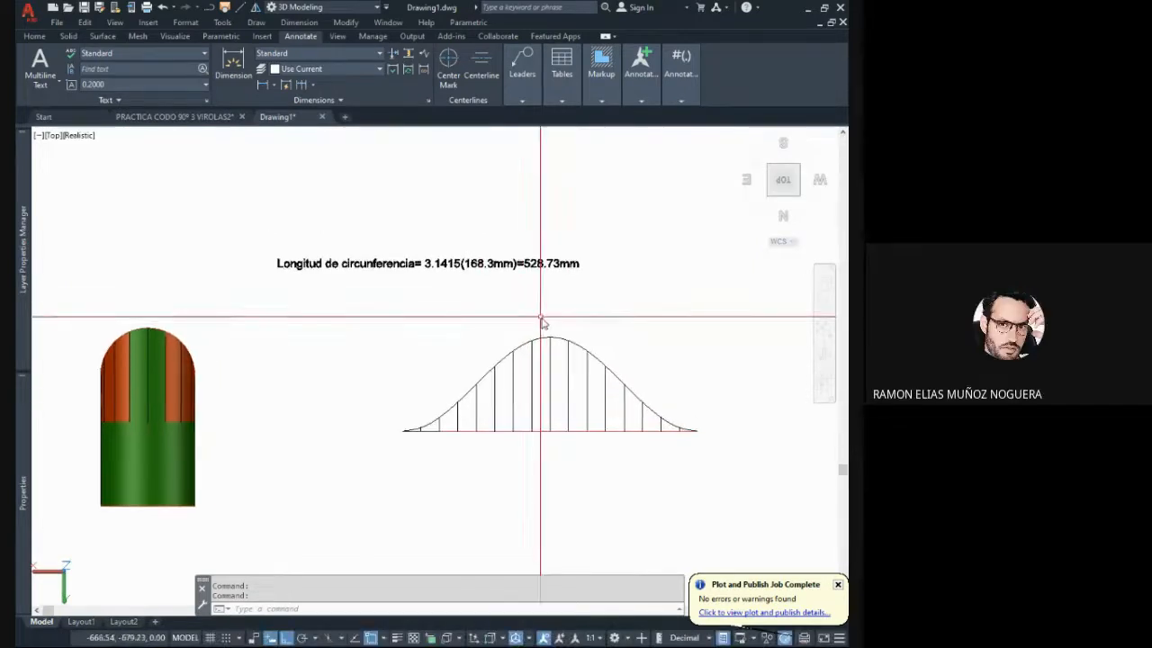
pyautogui.moveTo(505, 301); pyautogui.dragTo(482, 338, button='middle')
pyautogui.click(459, 304)
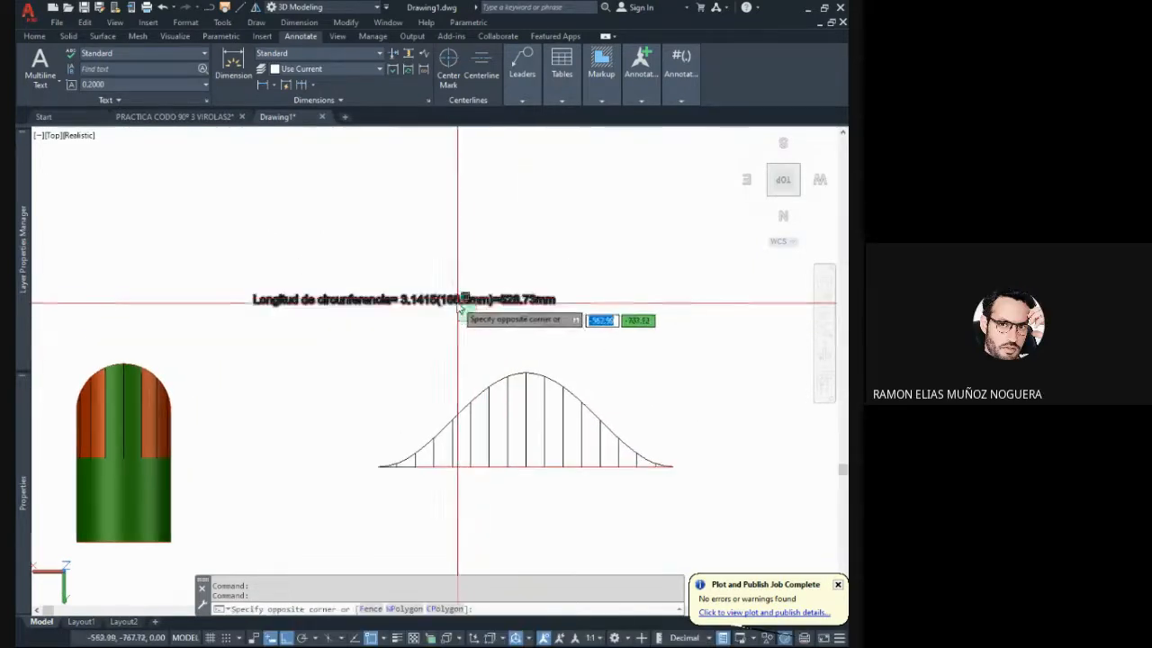
pyautogui.press('Escape')
pyautogui.press('Escape')
pyautogui.moveTo(420, 311); pyautogui.dragTo(382, 306, button='middle')
pyautogui.moveTo(289, 295); pyautogui.dragTo(260, 273, button='middle')
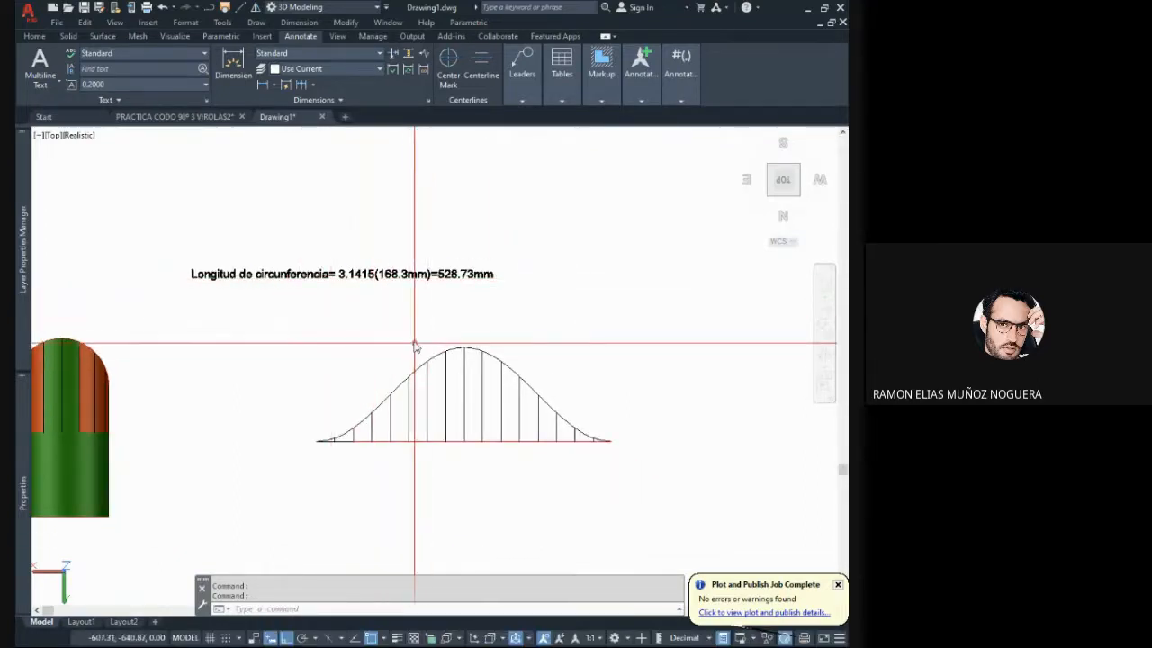
pyautogui.moveTo(390, 327); pyautogui.dragTo(380, 311, button='middle')
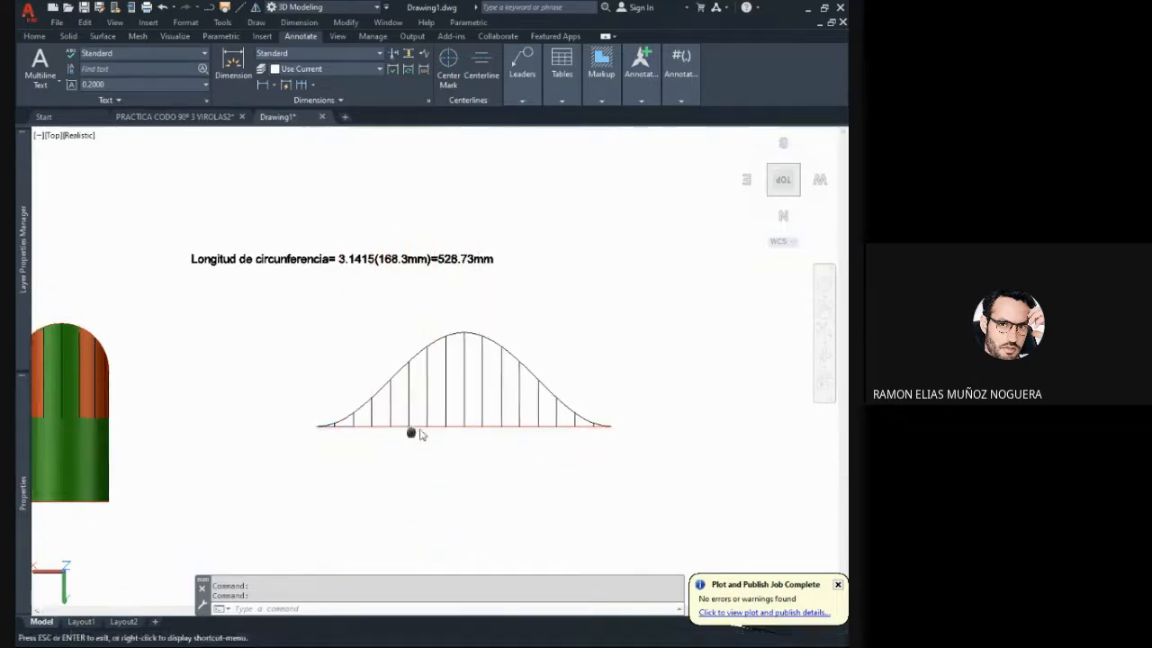
pyautogui.scroll(3, 437, 435)
pyautogui.scroll(1, 439, 433)
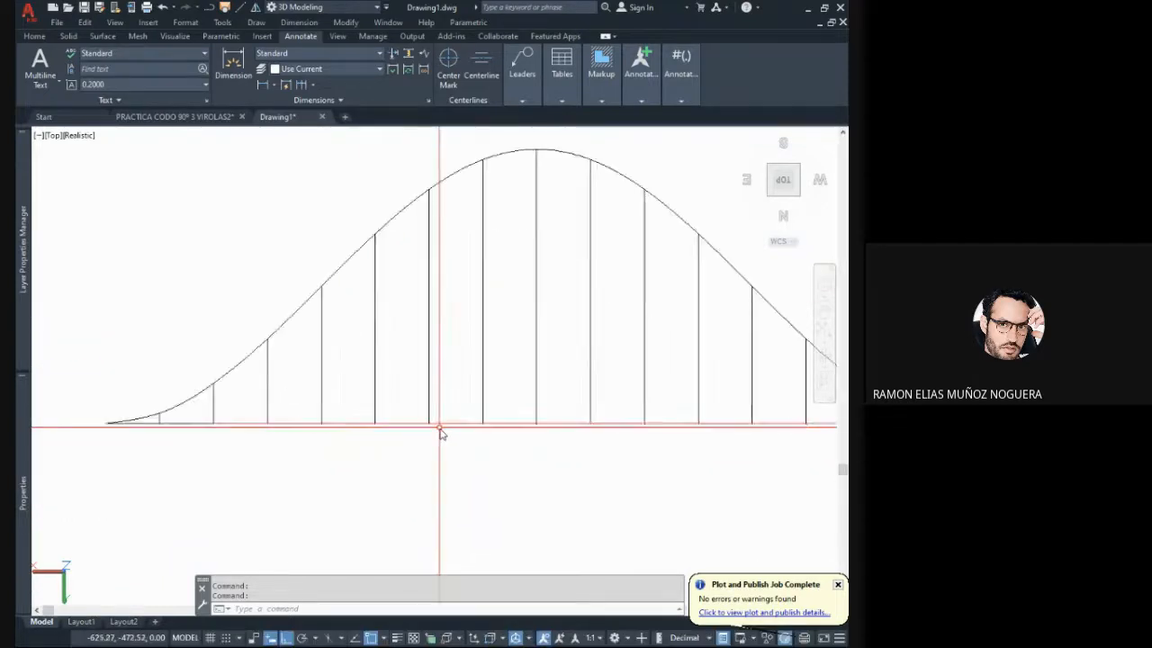
pyautogui.scroll(-5, 432, 432)
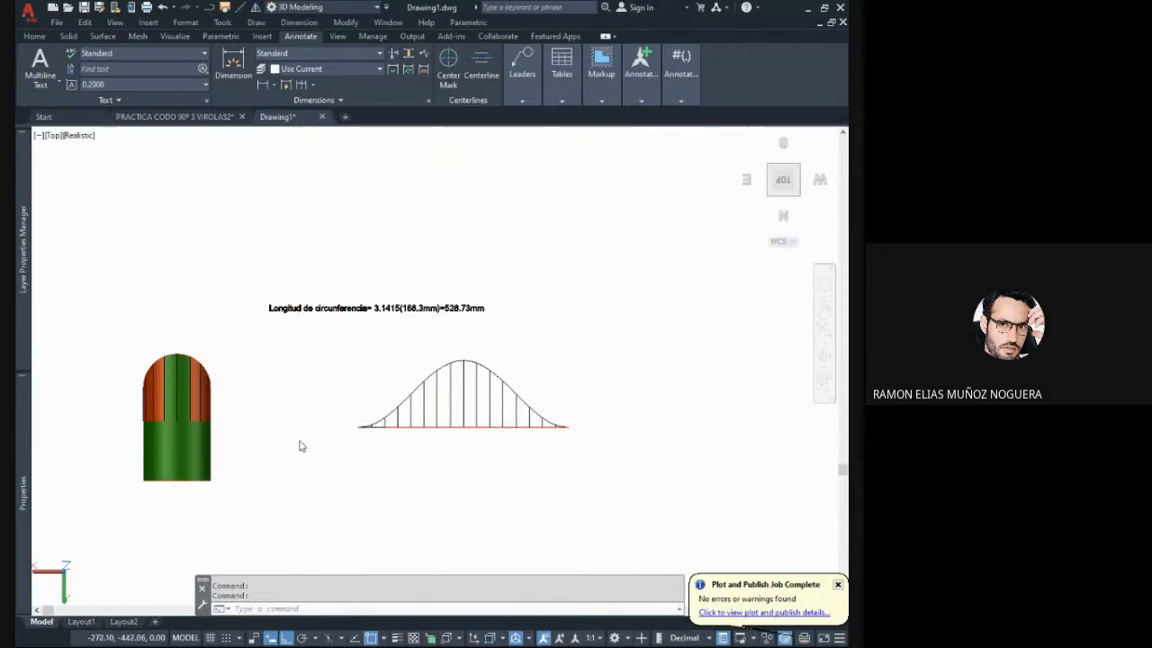
# - Inspect the elbow's open pipe end up close in 3D and compare it with the flattened development from a steeper angle
pyautogui.moveTo(301, 445)
pyautogui.keyDown('shift'); pyautogui.mouseDown(button='middle')
pyautogui.moveTo(327, 393)
pyautogui.moveTo(355, 393)
pyautogui.moveTo(321, 357)
pyautogui.moveTo(256, 455)
pyautogui.mouseUp(button='middle'); pyautogui.keyUp('shift')
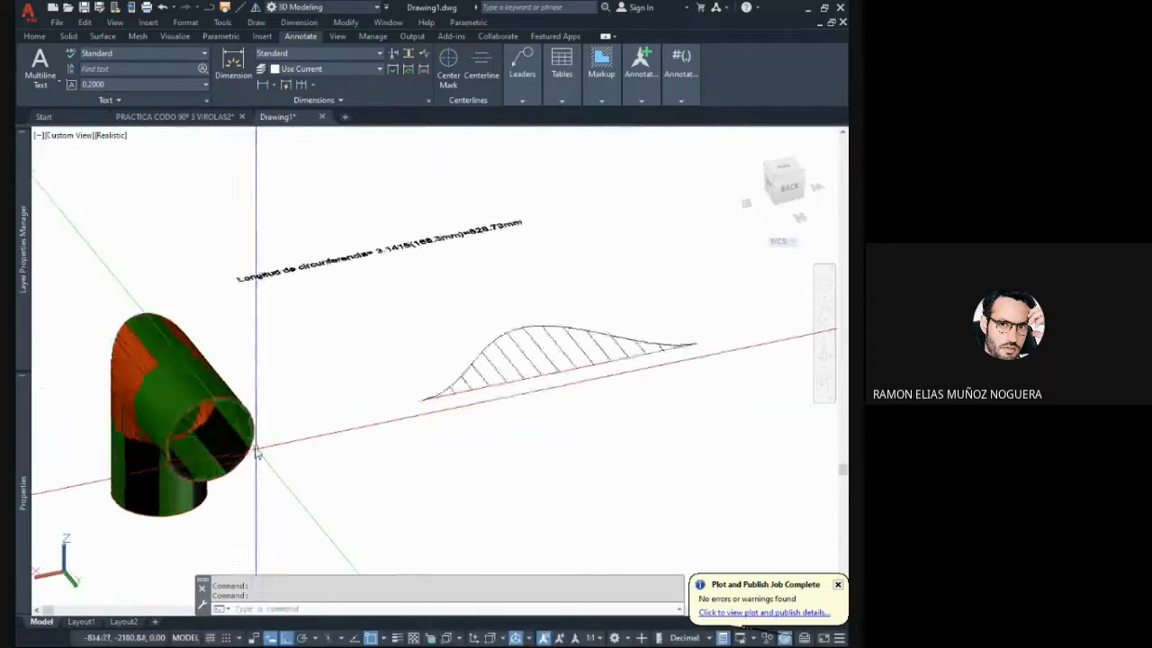
pyautogui.scroll(4, 252, 430)
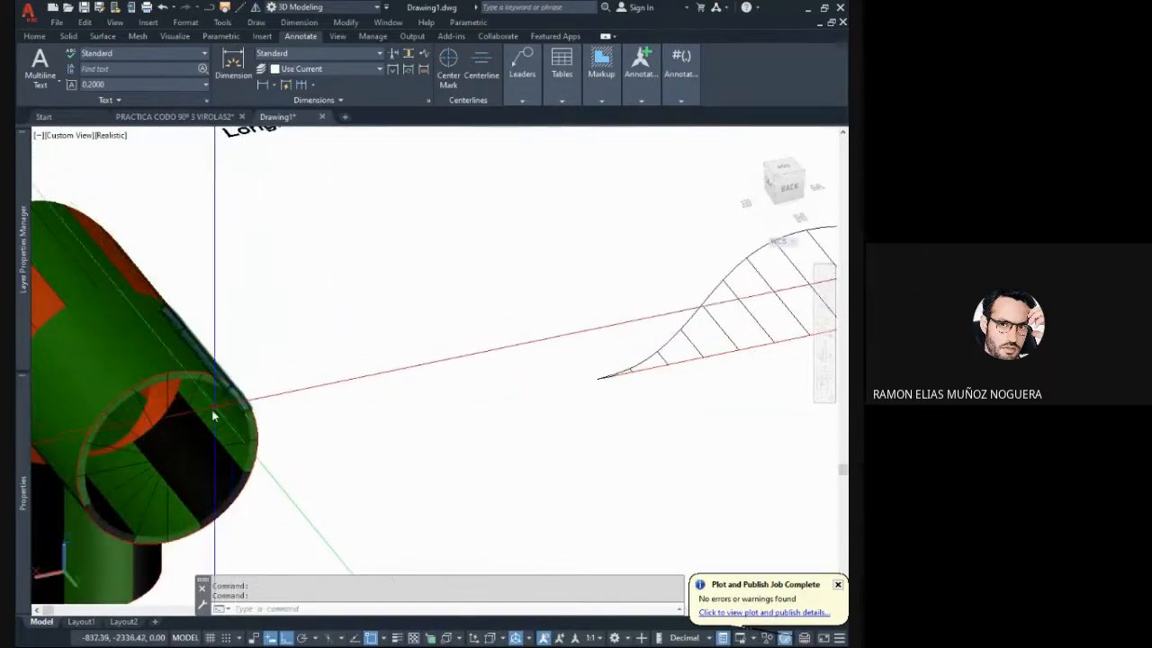
pyautogui.scroll(-4, 214, 416)
pyautogui.moveTo(214, 416)
pyautogui.keyDown('shift'); pyautogui.mouseDown(button='middle')
pyautogui.moveTo(358, 354)
pyautogui.moveTo(289, 435)
pyautogui.moveTo(303, 386)
pyautogui.moveTo(276, 314)
pyautogui.mouseUp(button='middle'); pyautogui.keyUp('shift')
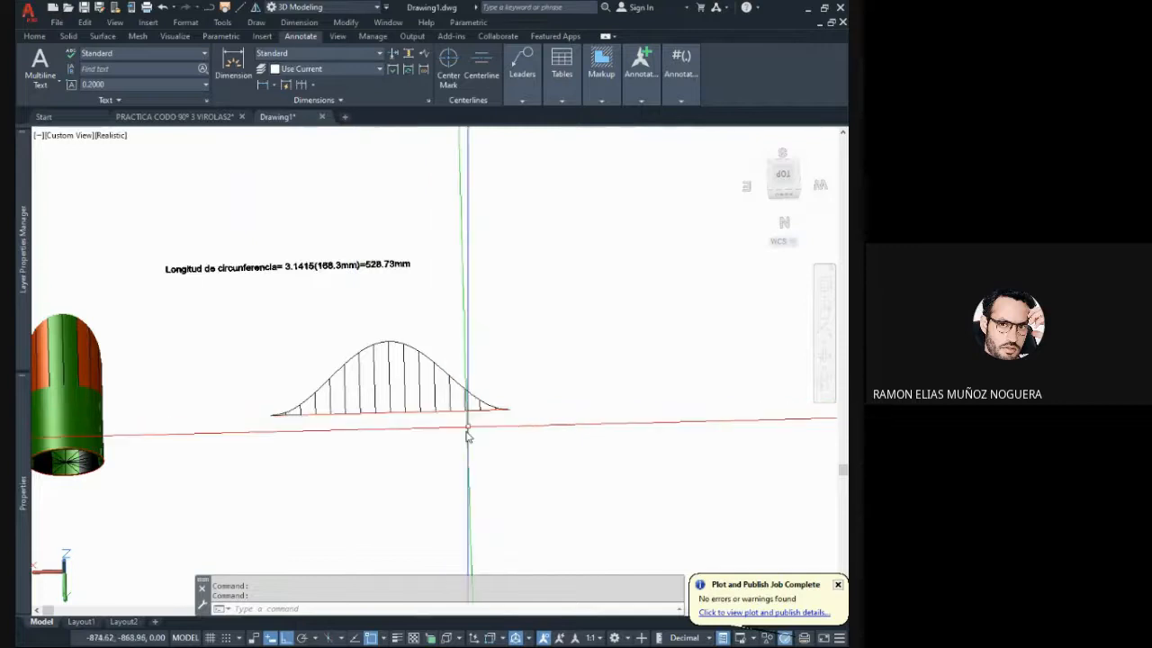
pyautogui.keyDown('shift'); pyautogui.moveTo(466, 436); pyautogui.dragTo(474, 405, button='middle'); pyautogui.keyUp('shift')
pyautogui.moveTo(399, 393)
pyautogui.keyDown('shift'); pyautogui.mouseDown(button='middle')
pyautogui.moveTo(384, 406)
pyautogui.moveTo(400, 461)
pyautogui.mouseUp(button='middle'); pyautogui.keyUp('shift')
pyautogui.keyDown('shift'); pyautogui.moveTo(352, 338); pyautogui.dragTo(355, 391, button='middle'); pyautogui.keyUp('shift')
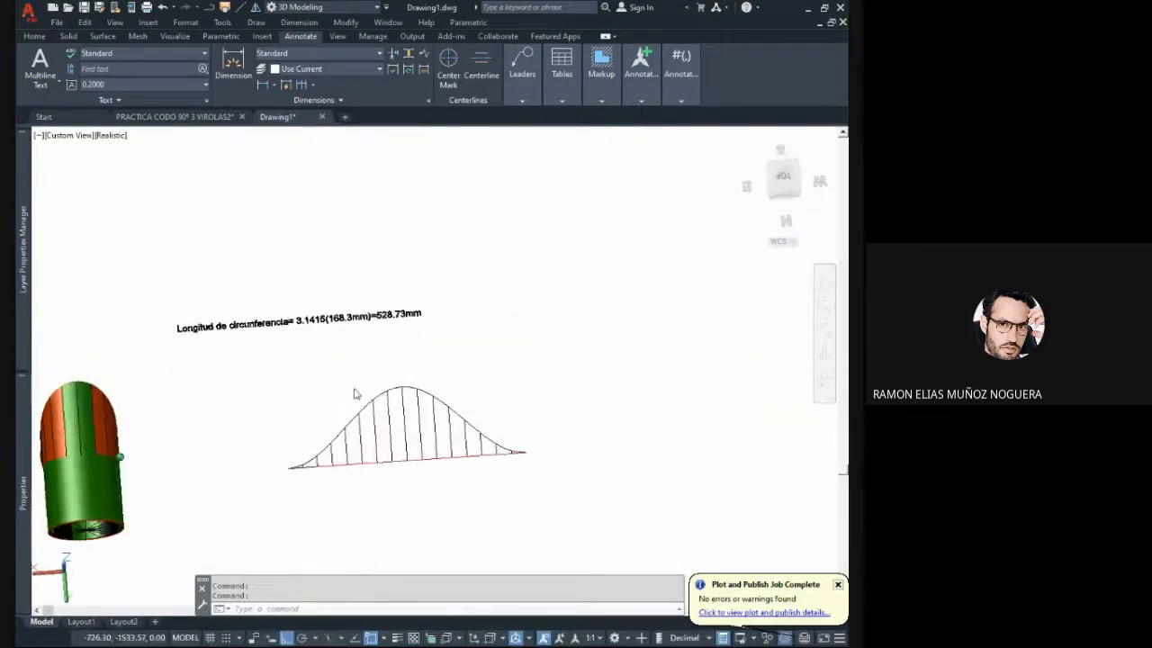
# - Compare the elbow with its flattened development in top view and in an oblique view facing the right and back sides
pyautogui.click(783, 177)
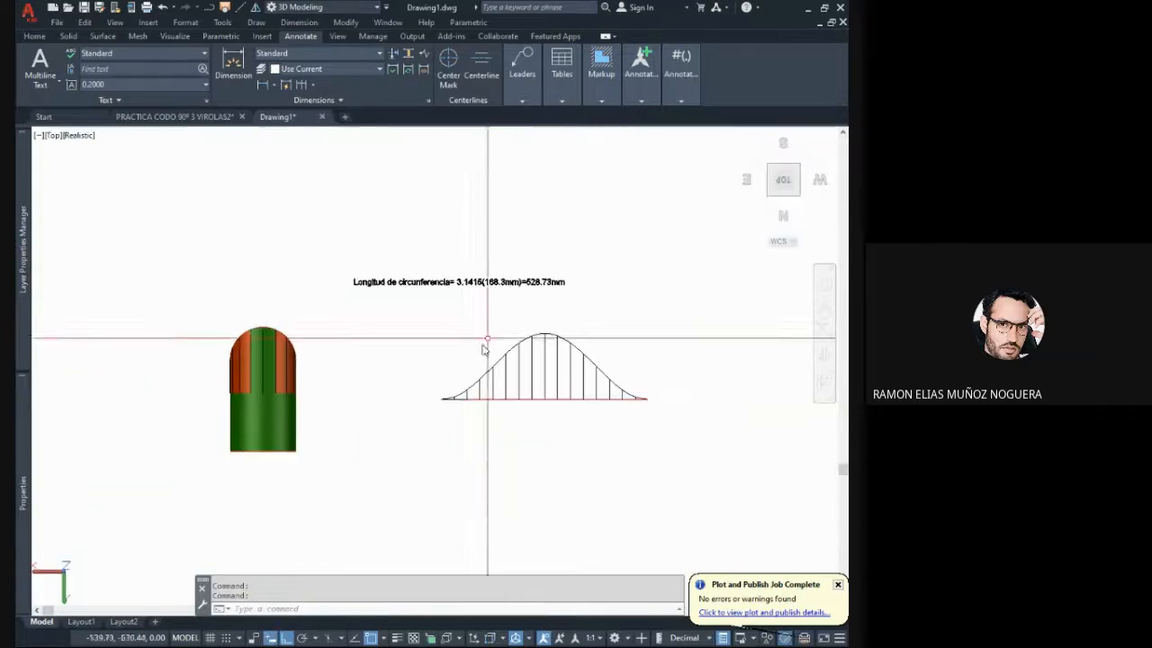
pyautogui.keyDown('shift'); pyautogui.moveTo(405, 390); pyautogui.dragTo(478, 260, button='middle'); pyautogui.keyUp('shift')
pyautogui.moveTo(351, 404)
pyautogui.keyDown('shift'); pyautogui.mouseDown(button='middle')
pyautogui.moveTo(307, 374)
pyautogui.moveTo(329, 396)
pyautogui.moveTo(296, 413)
pyautogui.moveTo(401, 493)
pyautogui.moveTo(347, 360)
pyautogui.moveTo(332, 381)
pyautogui.mouseUp(button='middle'); pyautogui.keyUp('shift')
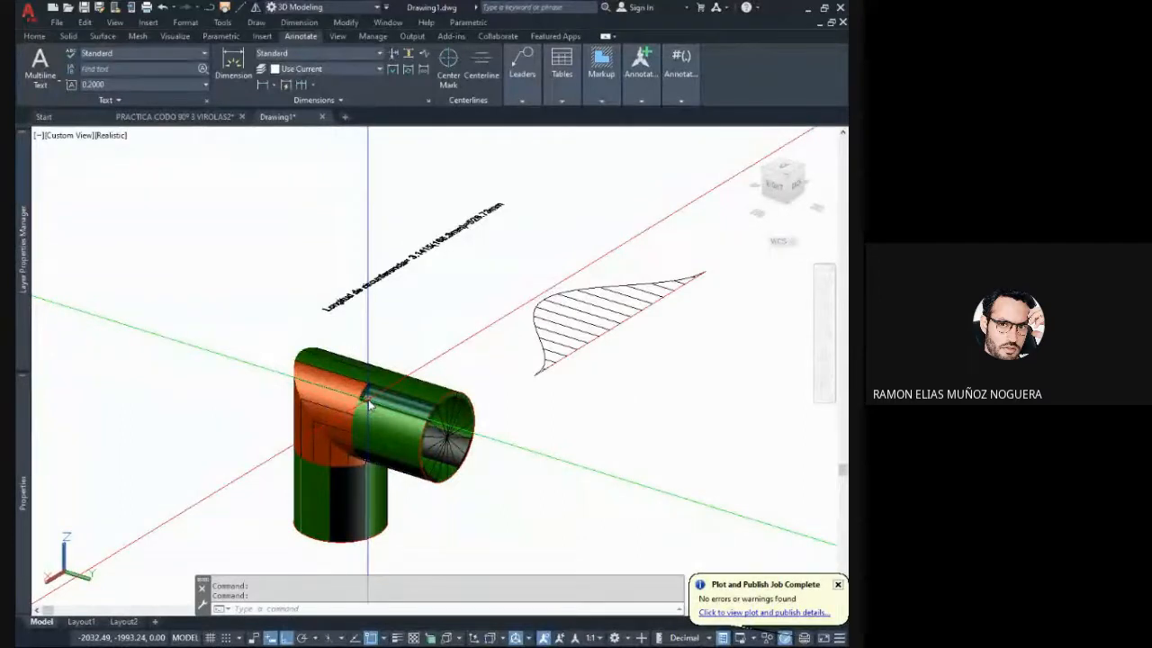
pyautogui.keyDown('shift'); pyautogui.moveTo(368, 399); pyautogui.dragTo(386, 360, button='middle'); pyautogui.keyUp('shift')
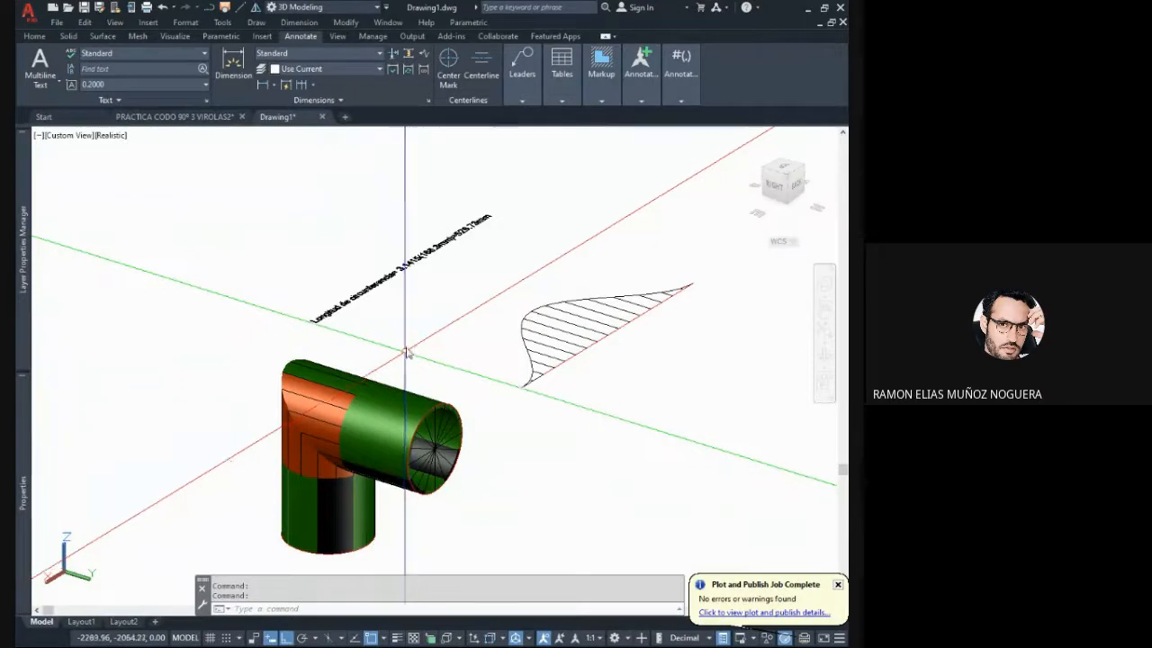
pyautogui.moveTo(450, 389); pyautogui.dragTo(411, 391, button='middle')
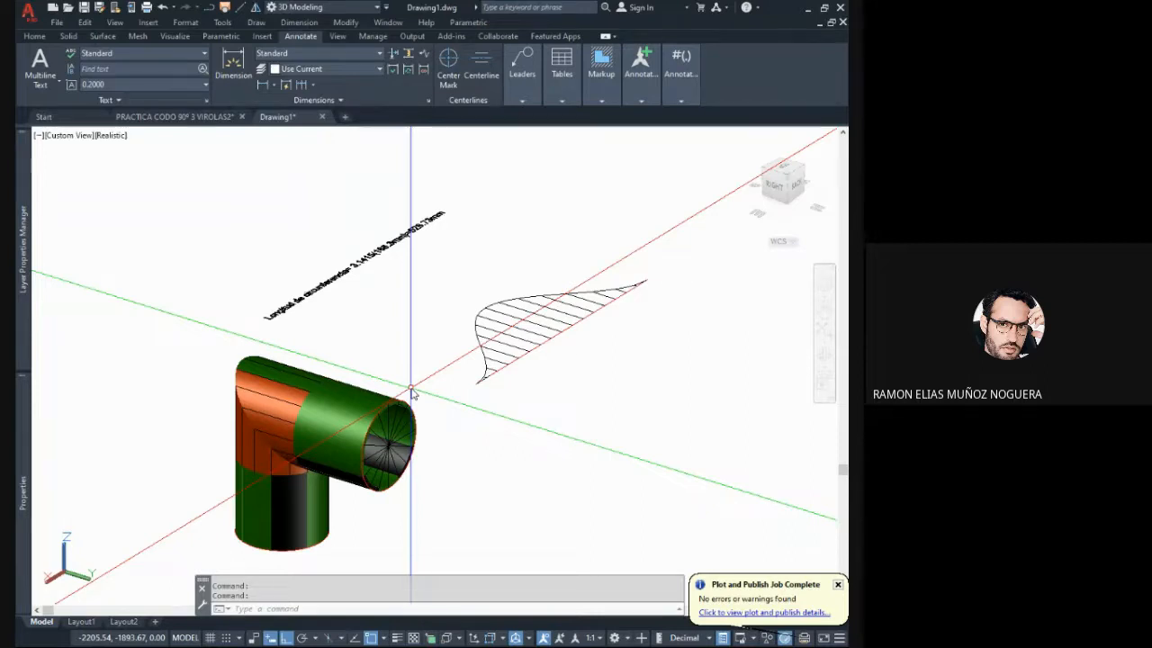
pyautogui.moveTo(419, 390)
pyautogui.keyDown('shift'); pyautogui.mouseDown(button='middle')
pyautogui.moveTo(460, 363)
pyautogui.moveTo(447, 378)
pyautogui.moveTo(534, 360)
pyautogui.moveTo(507, 377)
pyautogui.moveTo(509, 353)
pyautogui.moveTo(401, 373)
pyautogui.moveTo(441, 380)
pyautogui.moveTo(442, 355)
pyautogui.mouseUp(button='middle'); pyautogui.keyUp('shift')
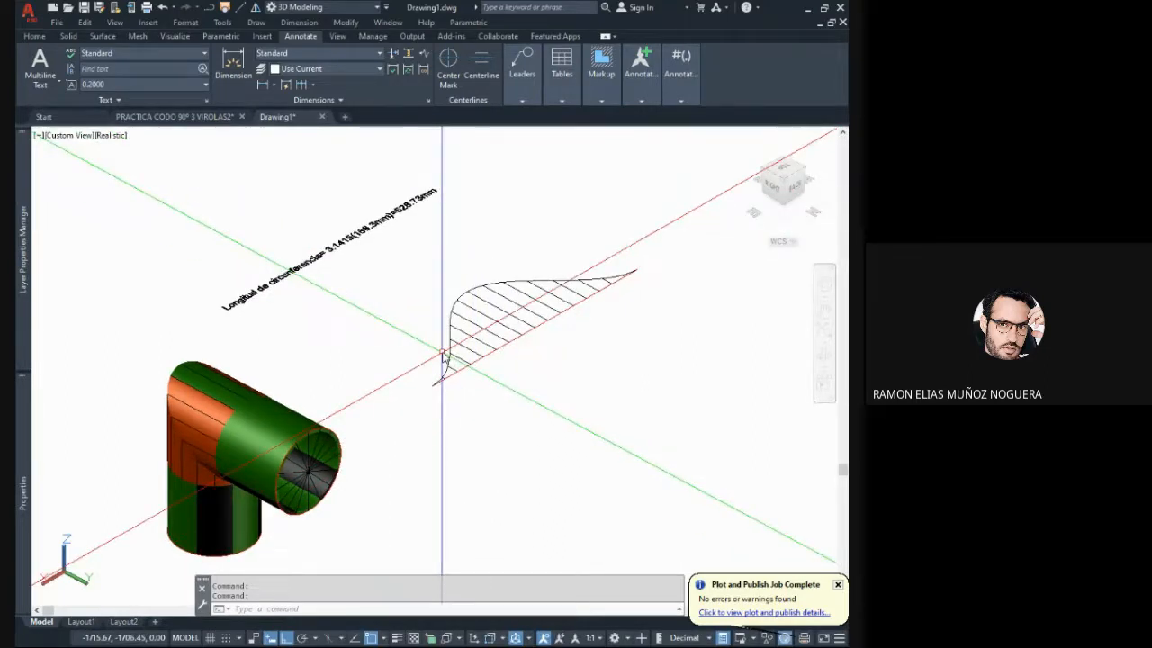
pyautogui.moveTo(404, 332); pyautogui.dragTo(406, 311, button='middle')
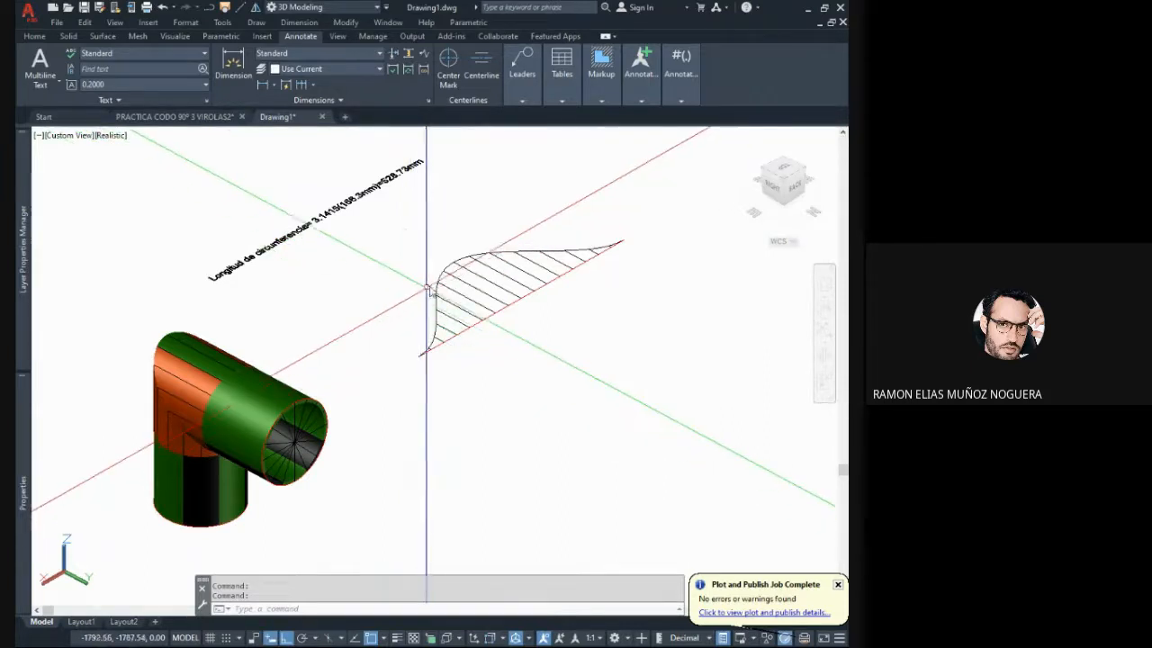
pyautogui.click(442, 229)
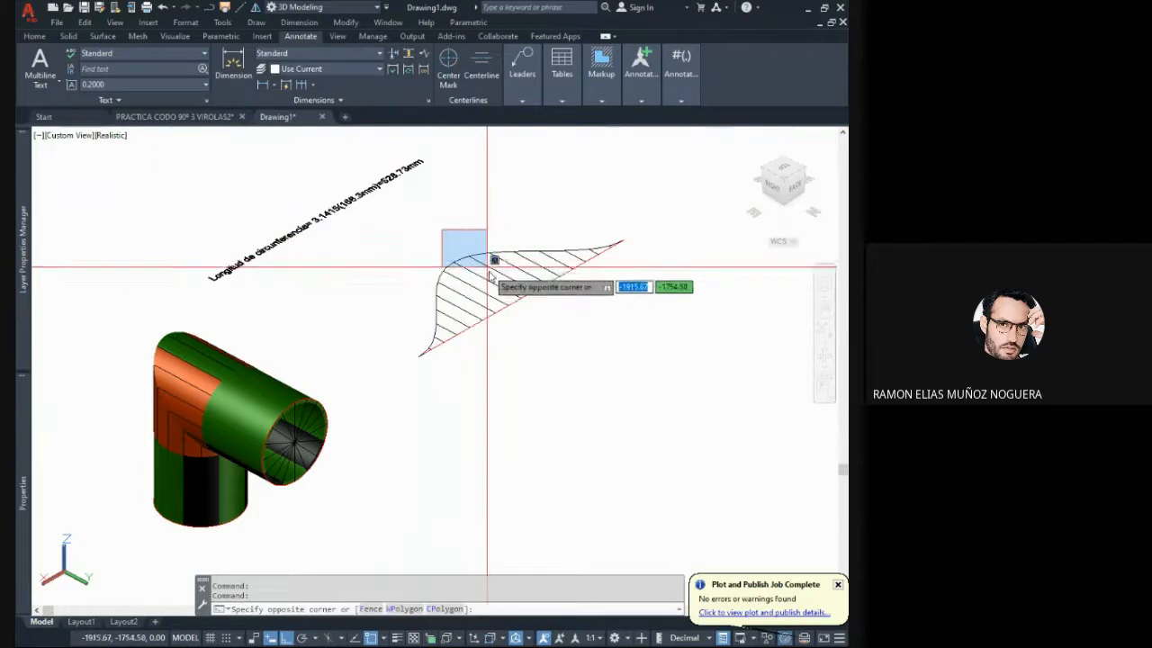
pyautogui.press('Escape')
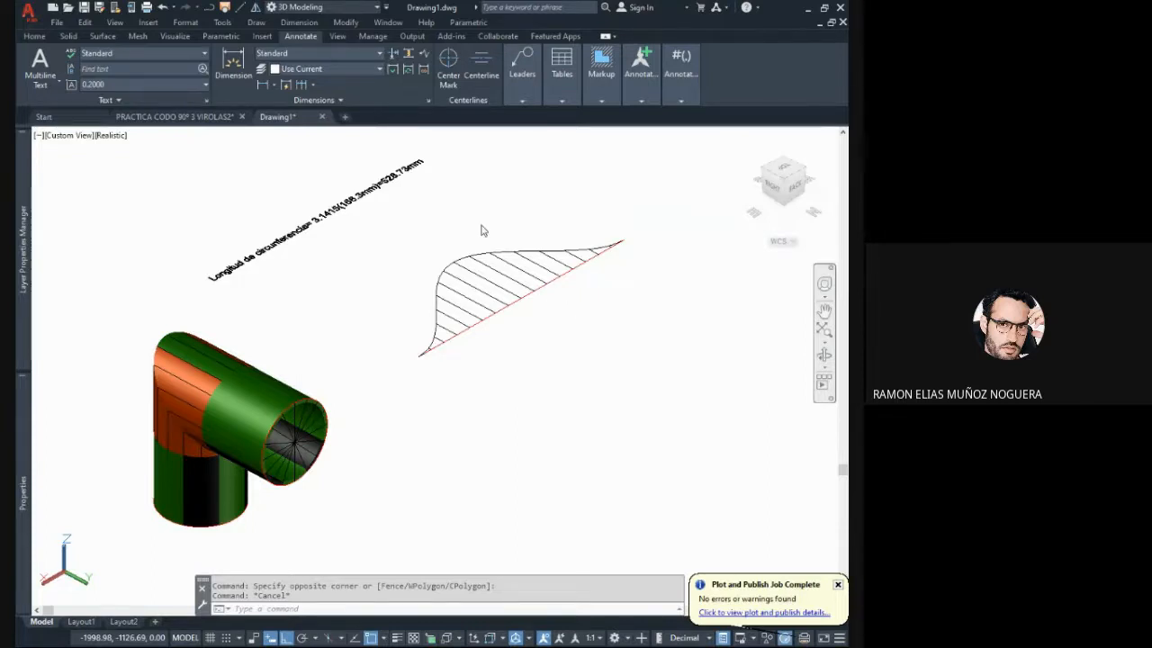
pyautogui.click(552, 296)
pyautogui.press('Escape')
pyautogui.press('Escape')
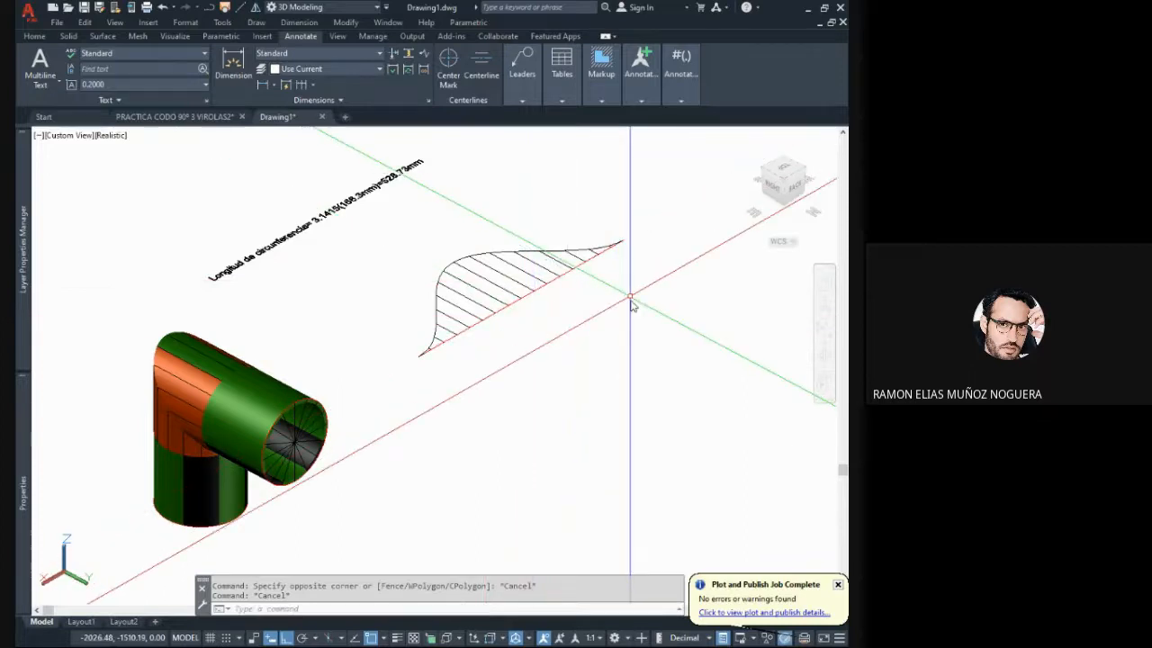
pyautogui.moveTo(630, 297); pyautogui.dragTo(576, 315, button='middle')
pyautogui.moveTo(494, 386); pyautogui.dragTo(543, 352, button='middle')
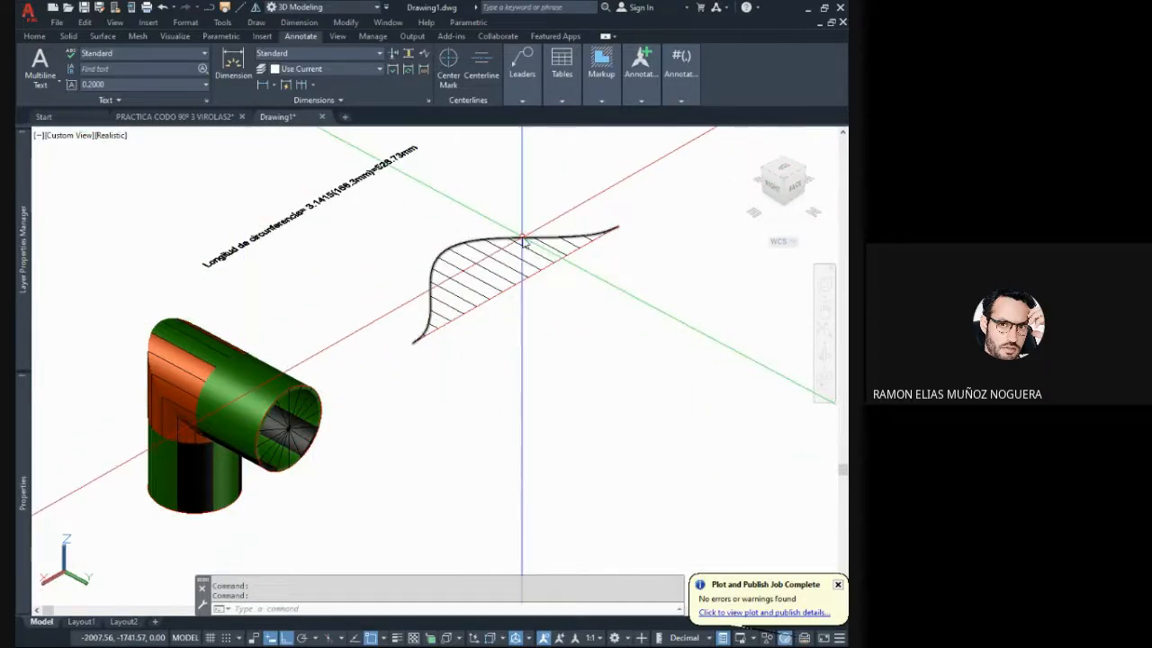
pyautogui.moveTo(547, 244); pyautogui.dragTo(502, 274, button='middle')
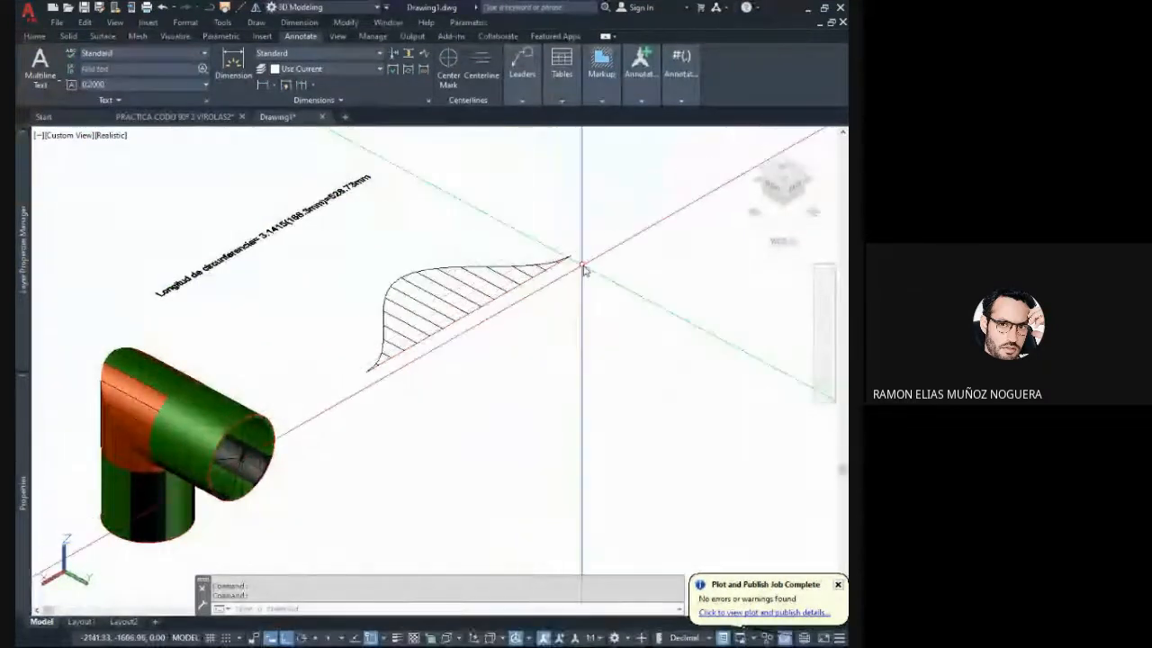
pyautogui.moveTo(615, 196)
pyautogui.keyDown('shift'); pyautogui.mouseDown(button='middle')
pyautogui.moveTo(540, 303)
pyautogui.moveTo(476, 303)
pyautogui.mouseUp(button='middle'); pyautogui.keyUp('shift')
pyautogui.press('Escape')
pyautogui.press('Escape')
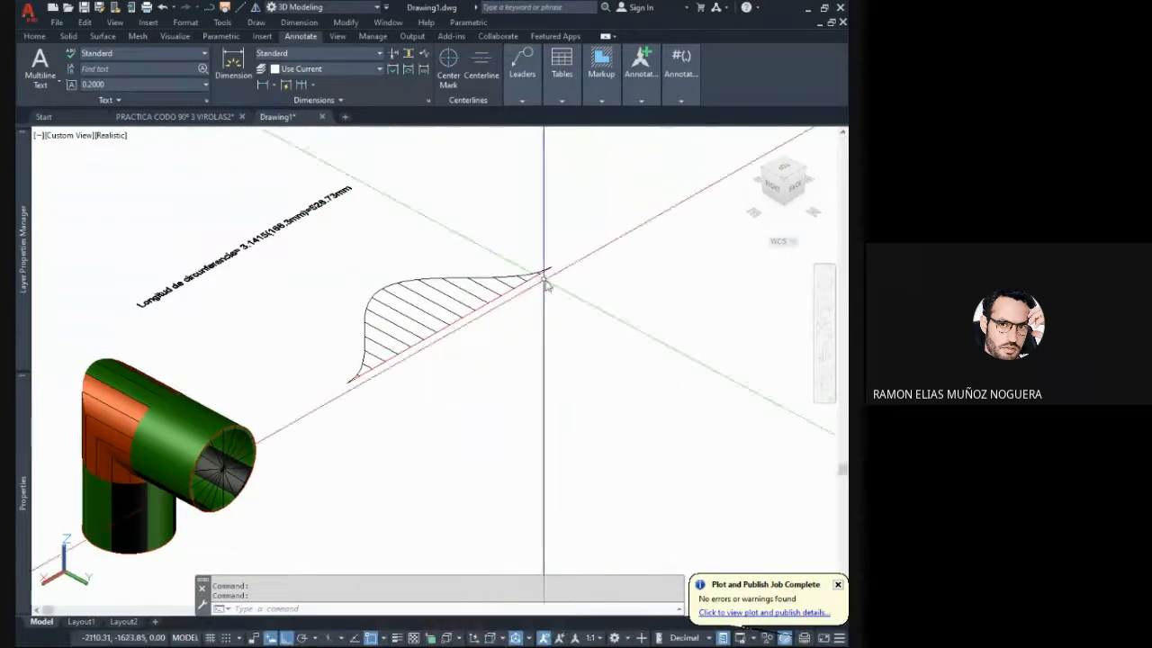
pyautogui.scroll(-2, 550, 279)
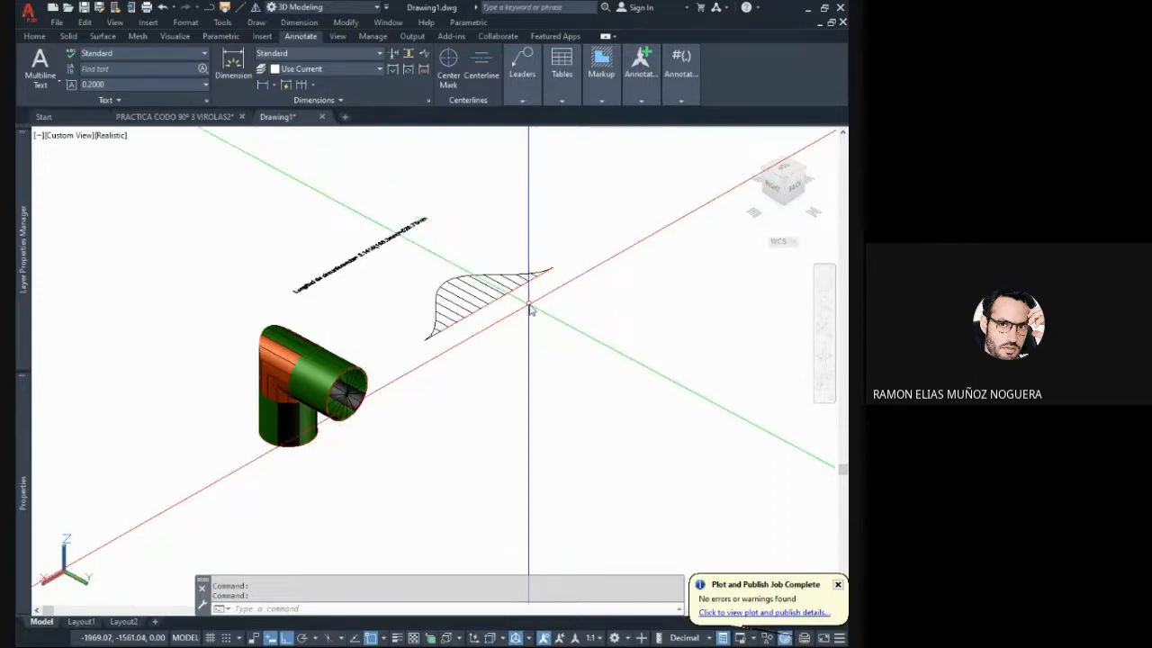
pyautogui.press('Escape')
pyautogui.press('Escape')
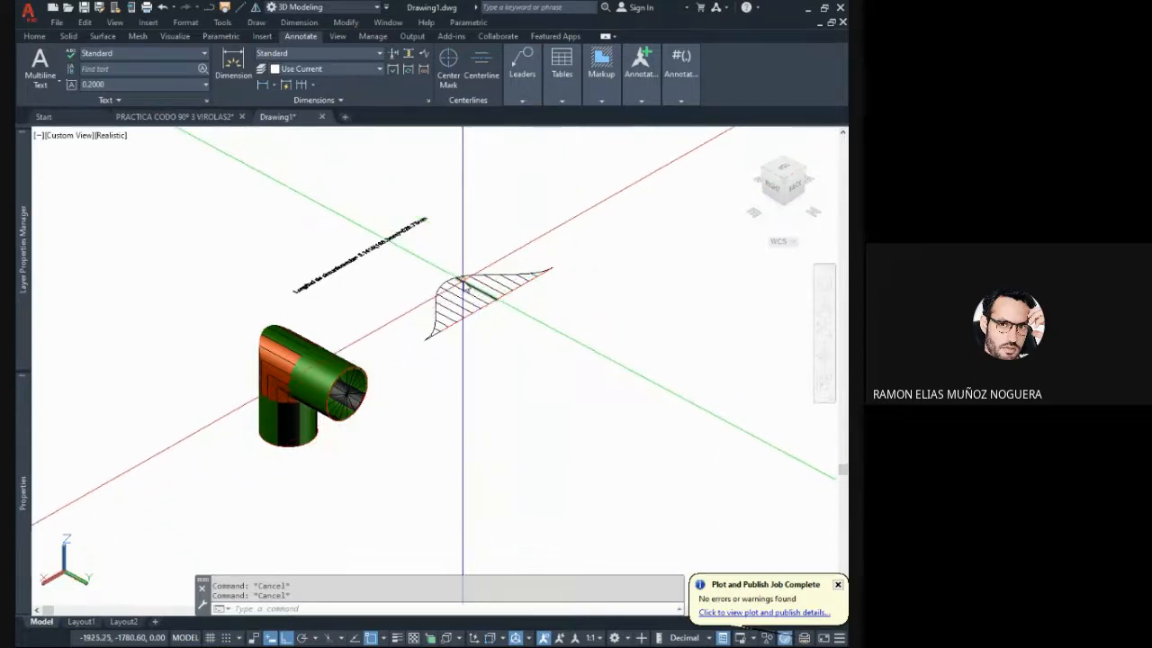
pyautogui.scroll(3, 429, 257)
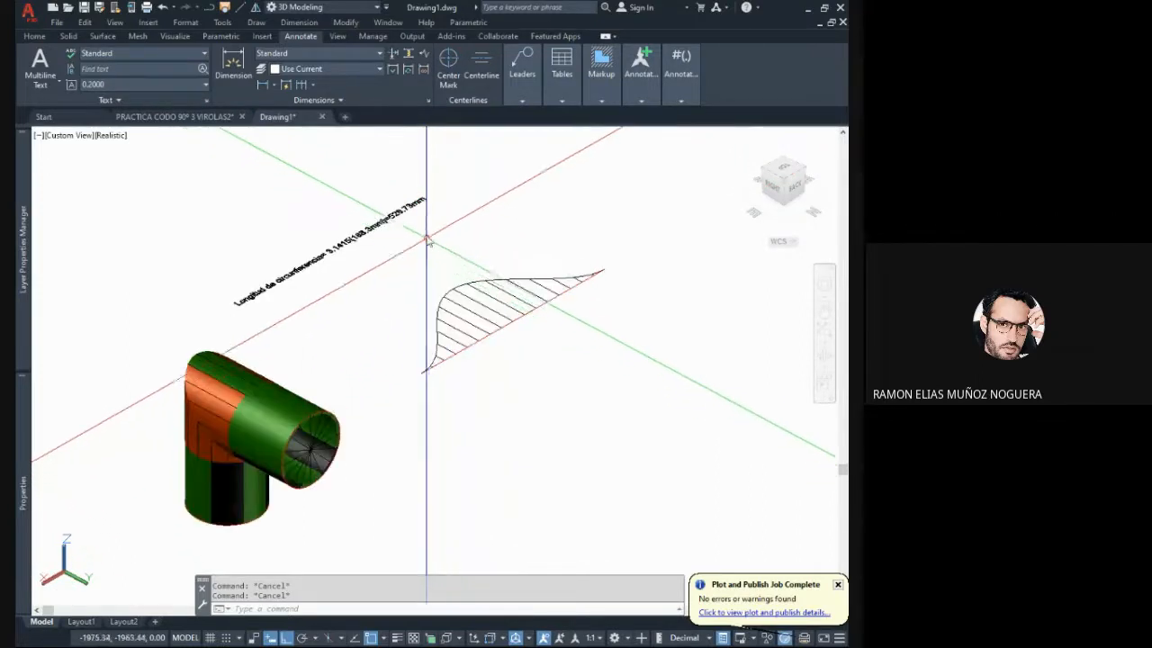
pyautogui.click(401, 169)
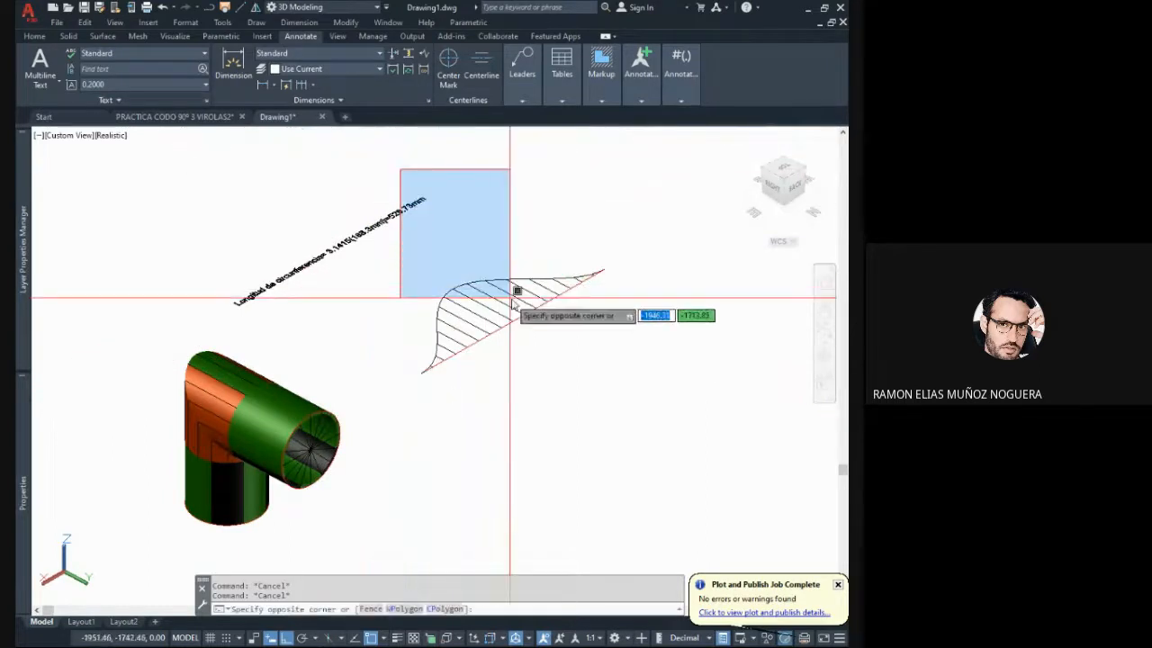
pyautogui.press('Escape')
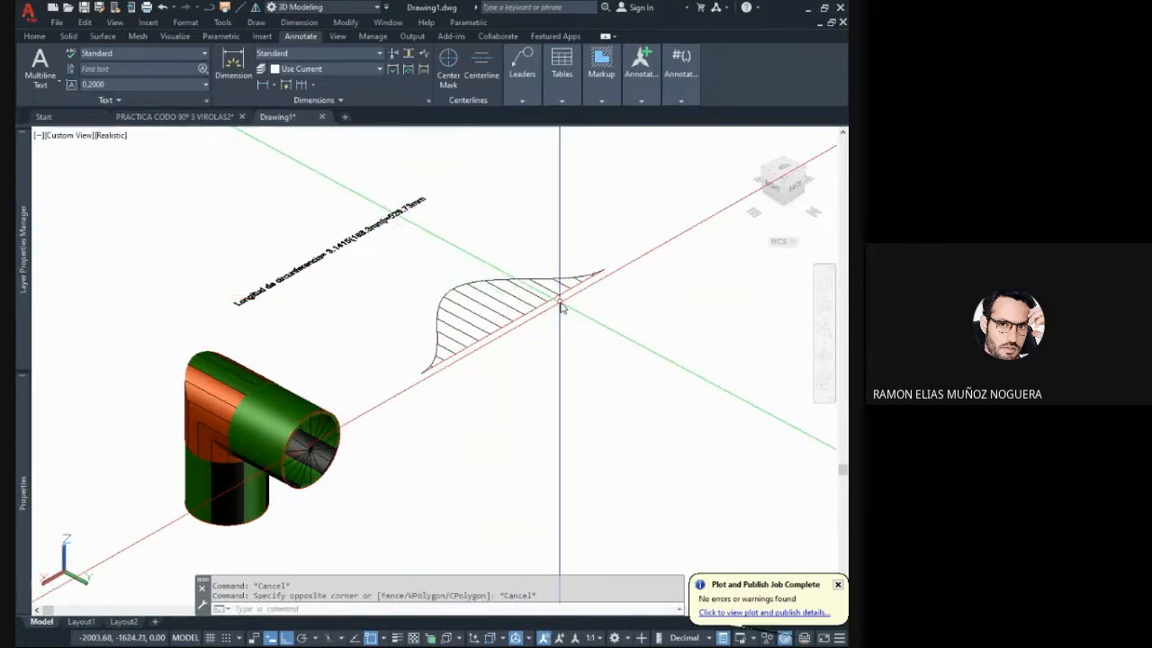